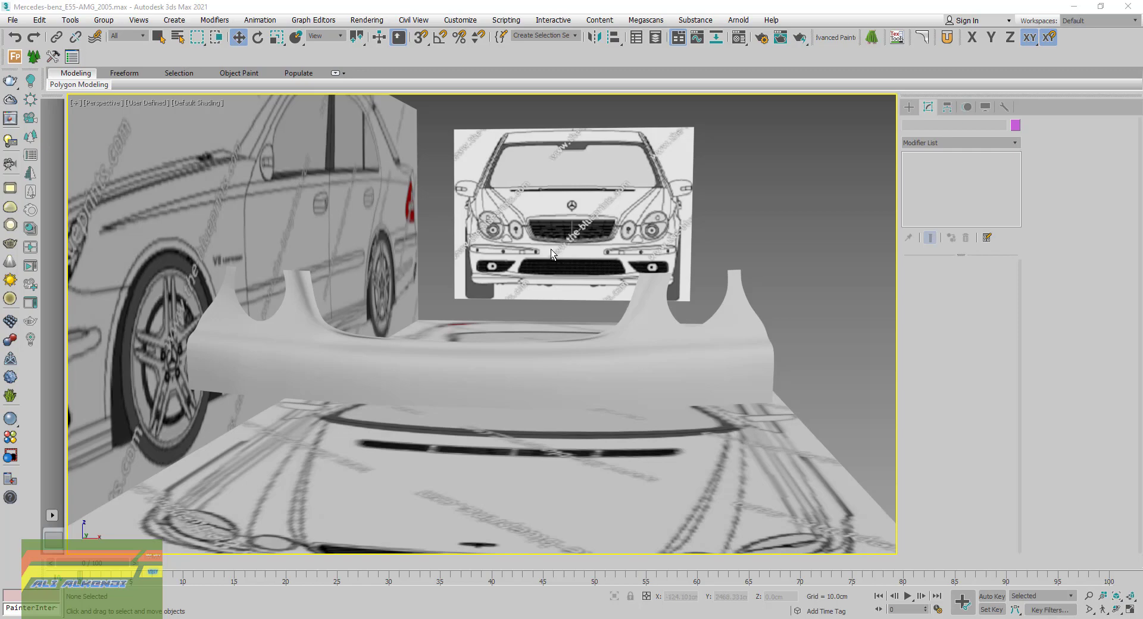
# Orbit the perspective view, turn on edged faces, and return to the four-viewport layout
pyautogui.moveTo(551, 262)
pyautogui.keyDown('alt'); pyautogui.mouseDown(button='middle')
pyautogui.moveTo(589, 276)
pyautogui.moveTo(548, 248)
pyautogui.moveTo(555, 242)
pyautogui.mouseUp(button='middle'); pyautogui.keyUp('alt')
pyautogui.press('F4')
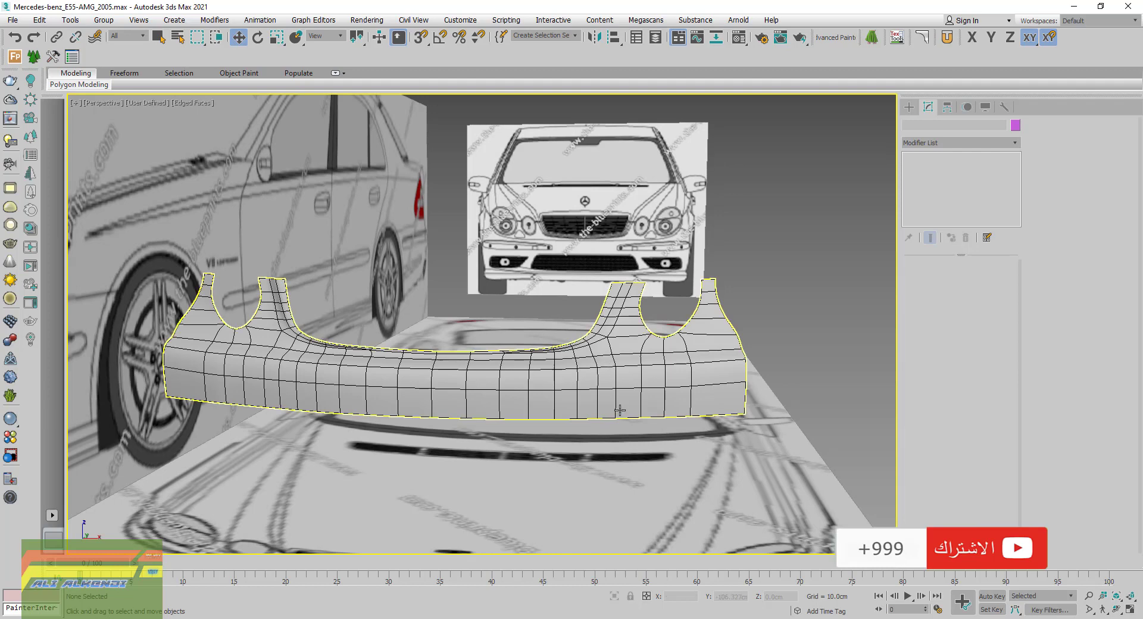
pyautogui.hotkey('alt', 'w')
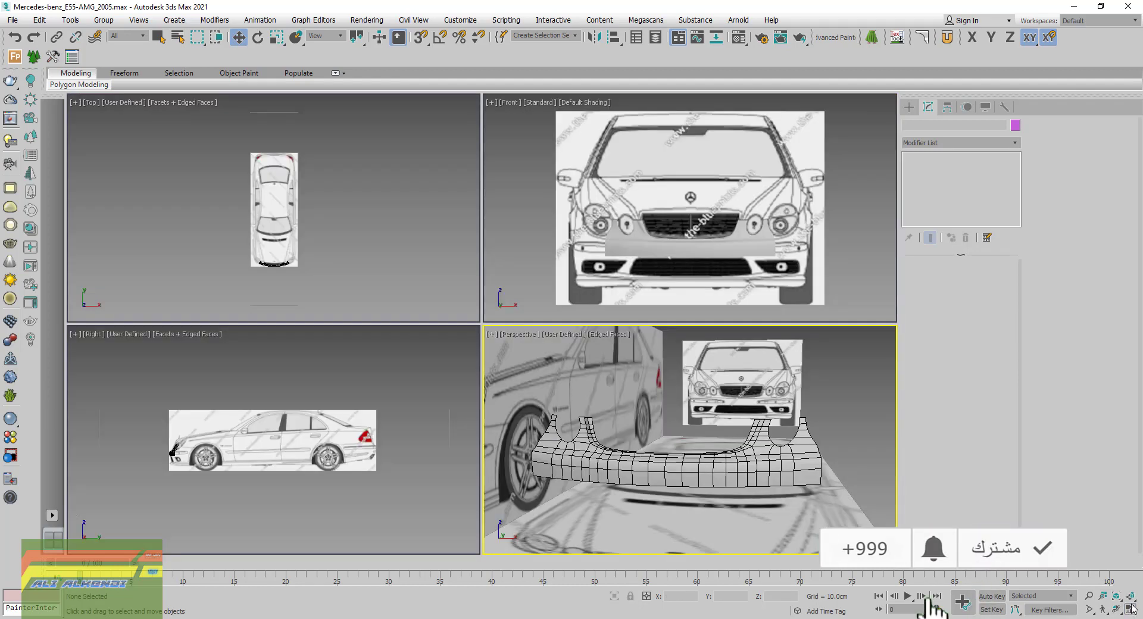
# Zoom the side view in on the front wheel and maximize it
pyautogui.press('z')
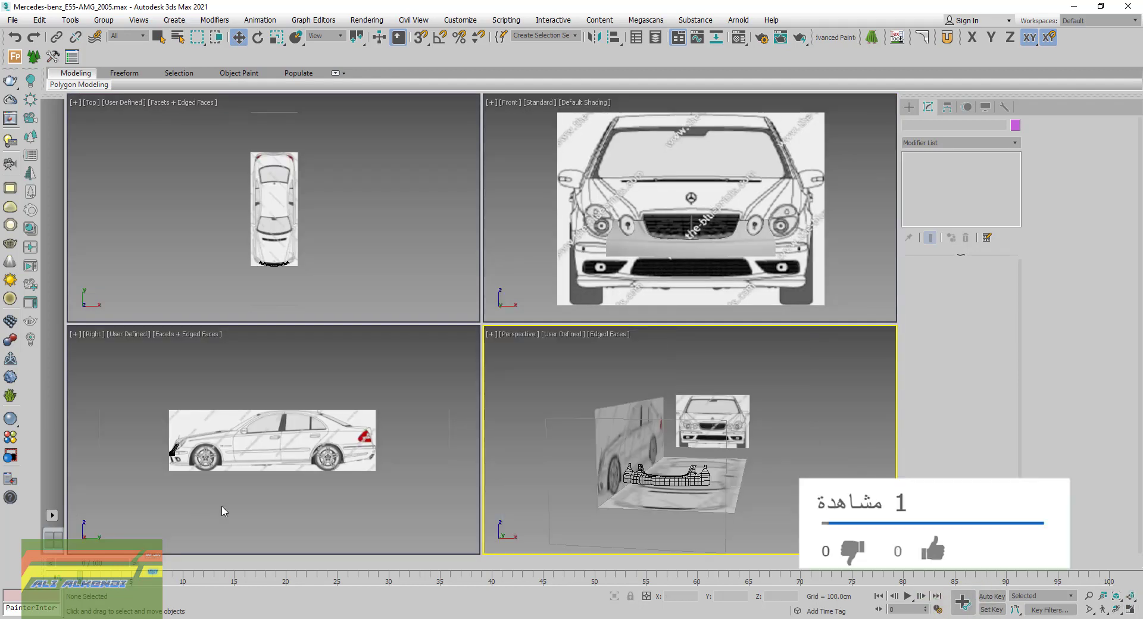
pyautogui.scroll(8, 205, 456)
pyautogui.scroll(2, 205, 456)
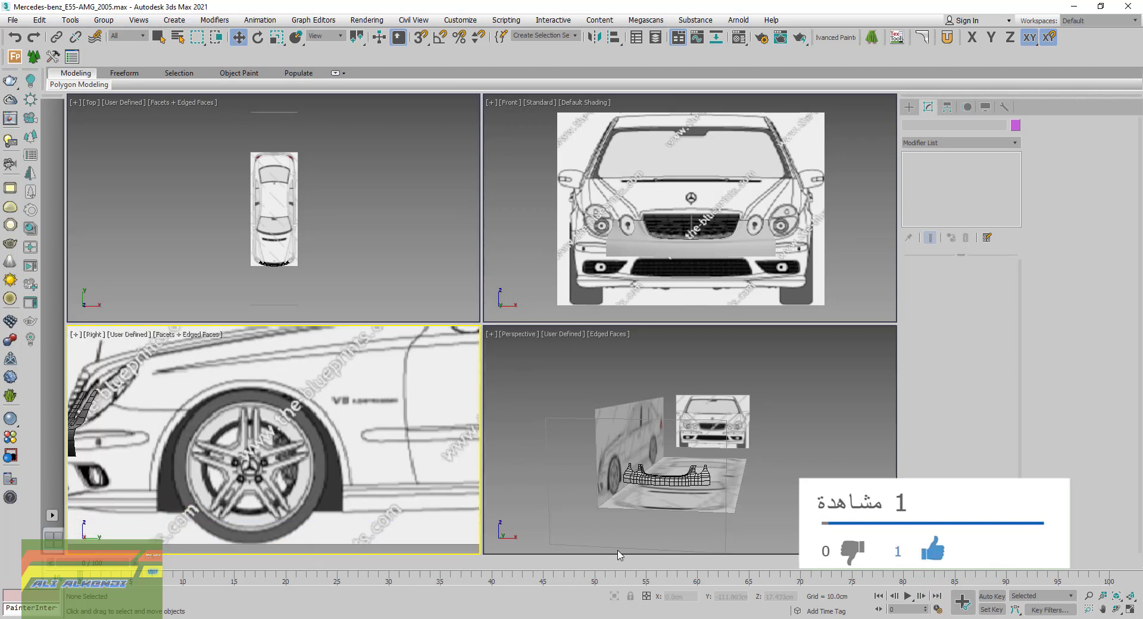
pyautogui.click(1129, 609)
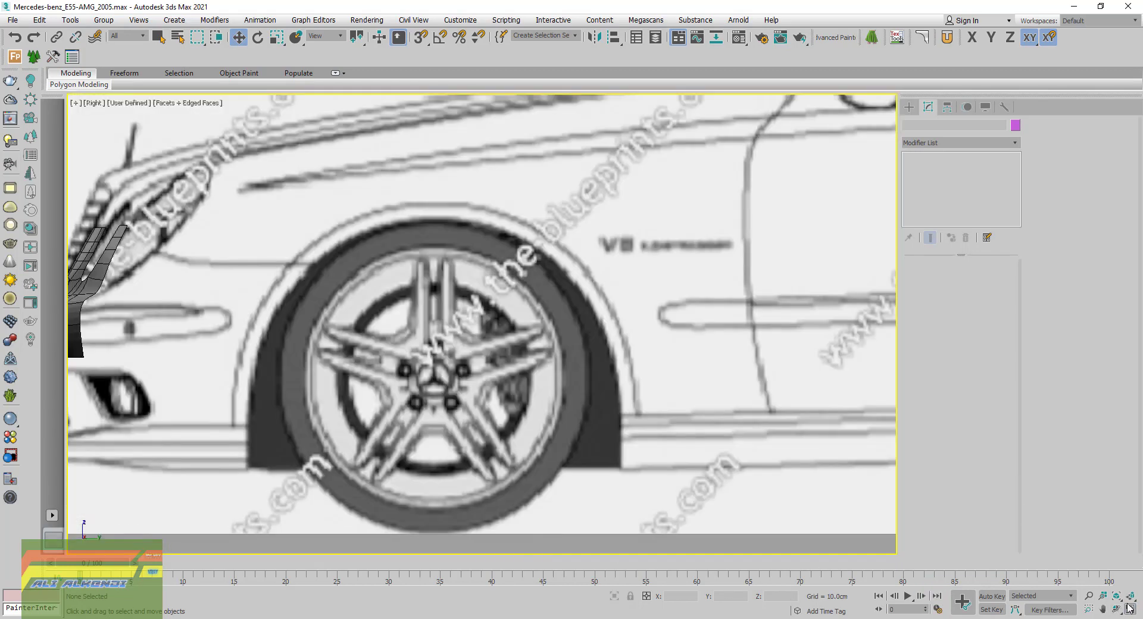
# Draw a cylinder of about 63.7 cm radius centred on the front wheel hub
pyautogui.click(909, 107)
pyautogui.click(935, 203)
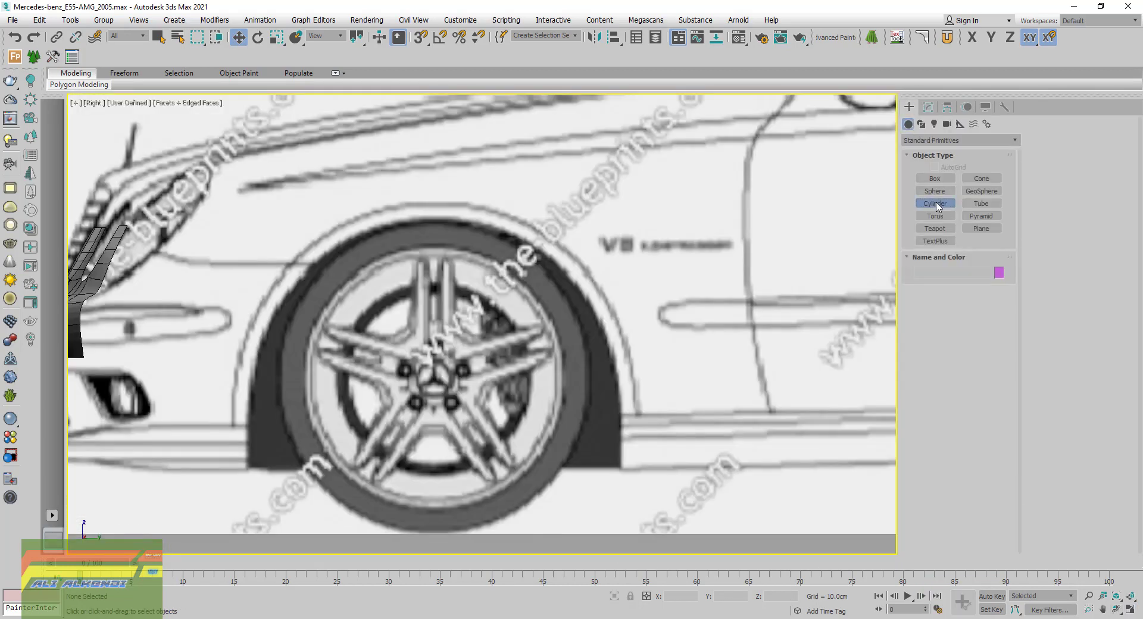
pyautogui.scroll(1, 439, 364)
pyautogui.scroll(1, 440, 369)
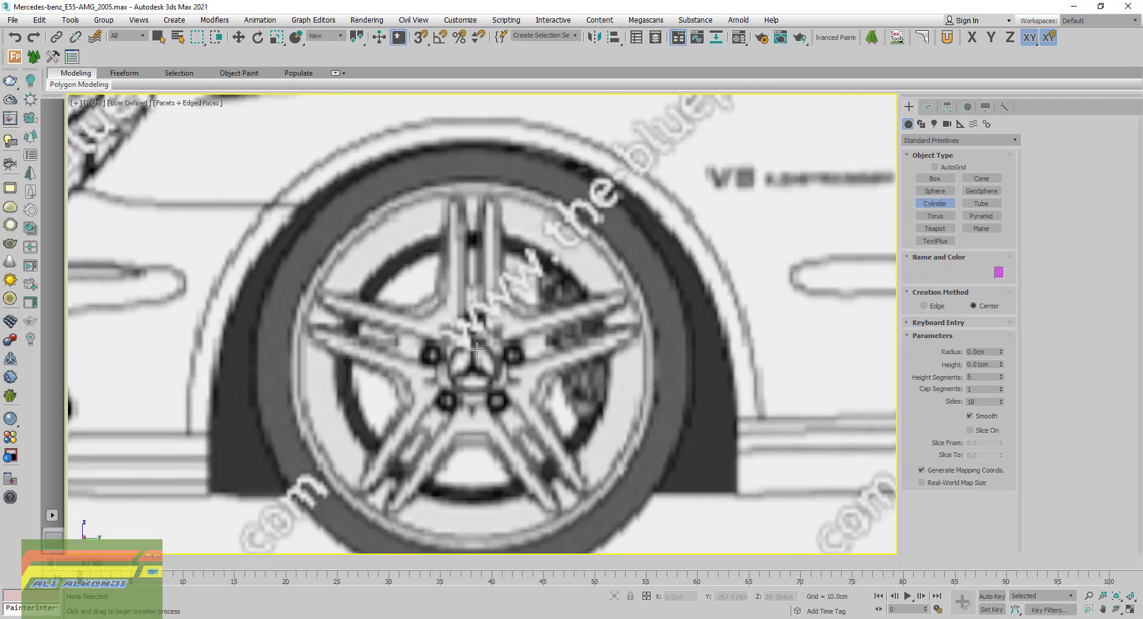
pyautogui.scroll(1, 444, 375)
pyautogui.scroll(1, 446, 381)
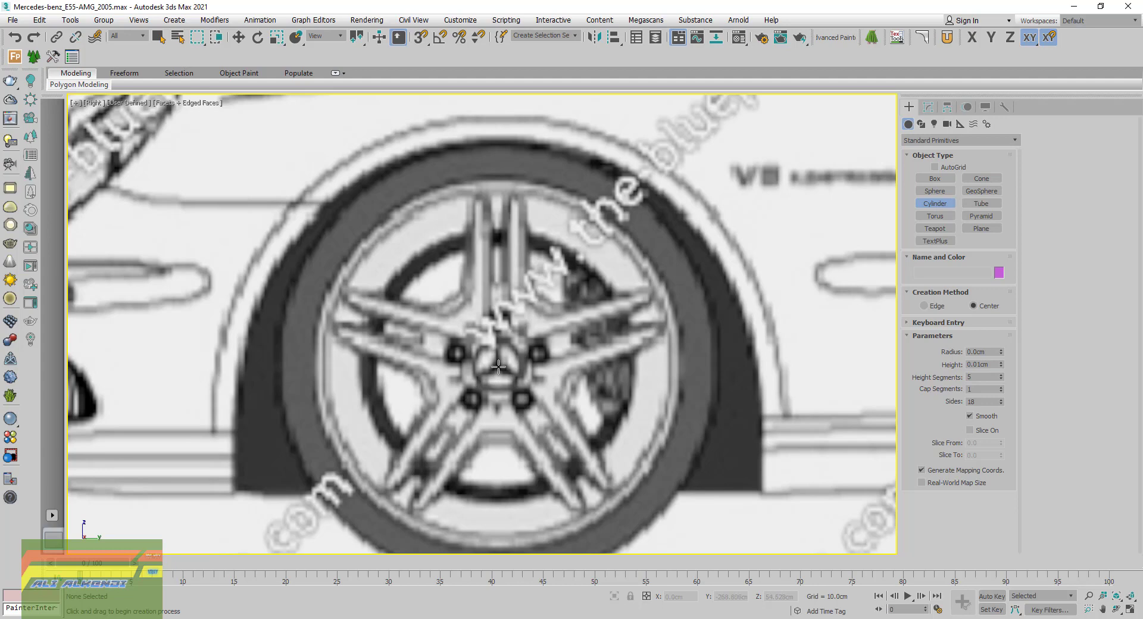
pyautogui.moveTo(497, 366); pyautogui.dragTo(665, 558)
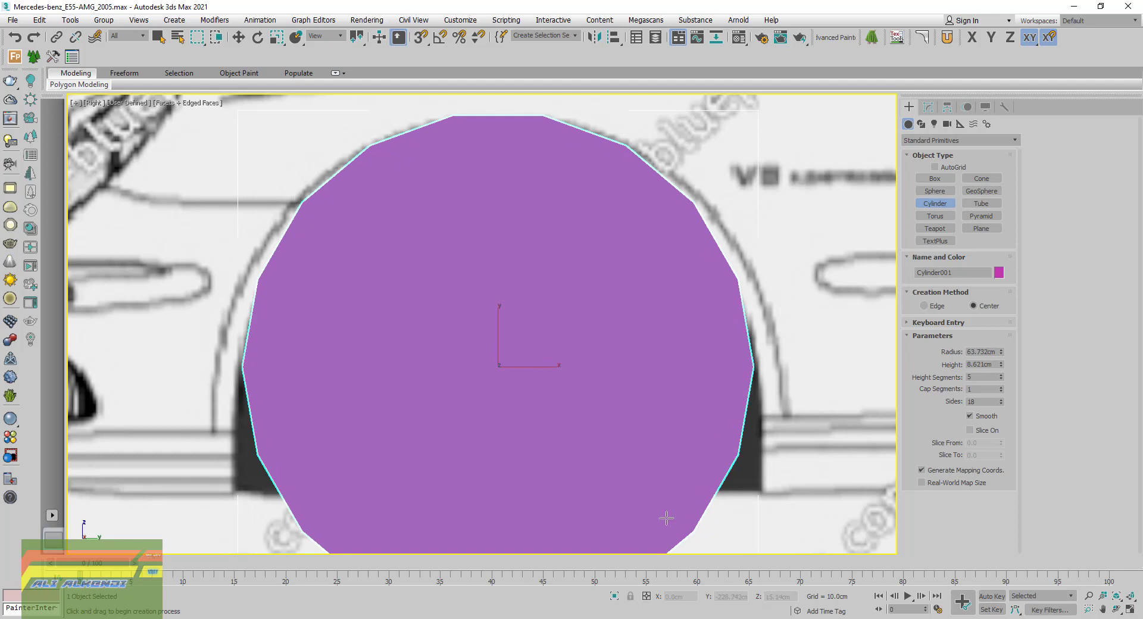
# Make Cylinder001 see-through with Alt+X and show its parameters in the Modify panel
pyautogui.click(238, 37)
pyautogui.hotkey('alt', 'x')
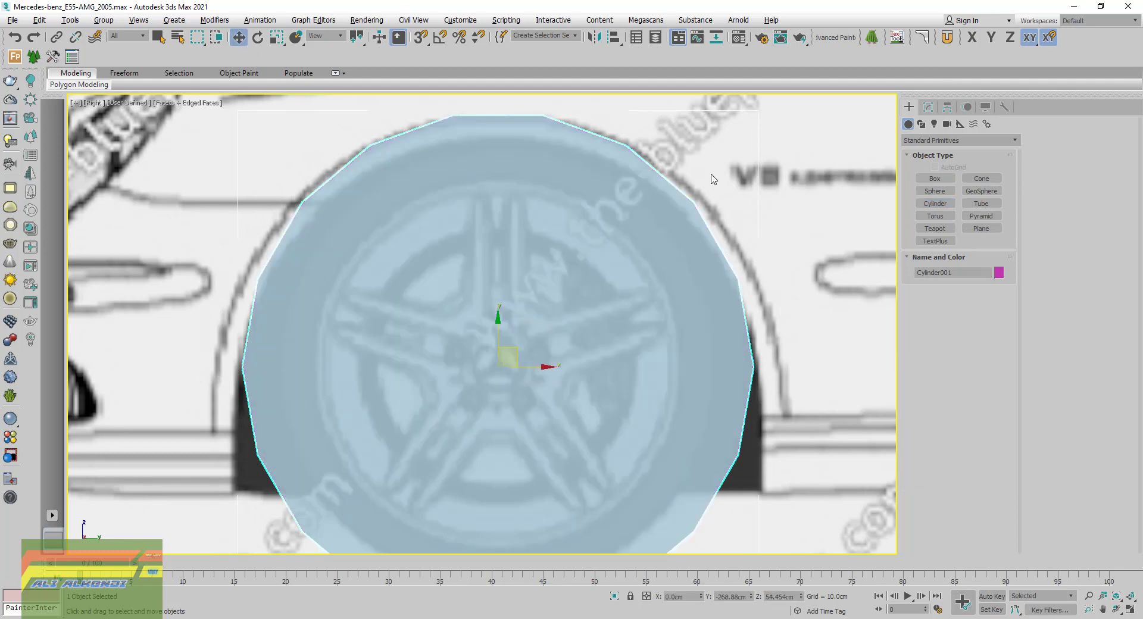
pyautogui.click(927, 106)
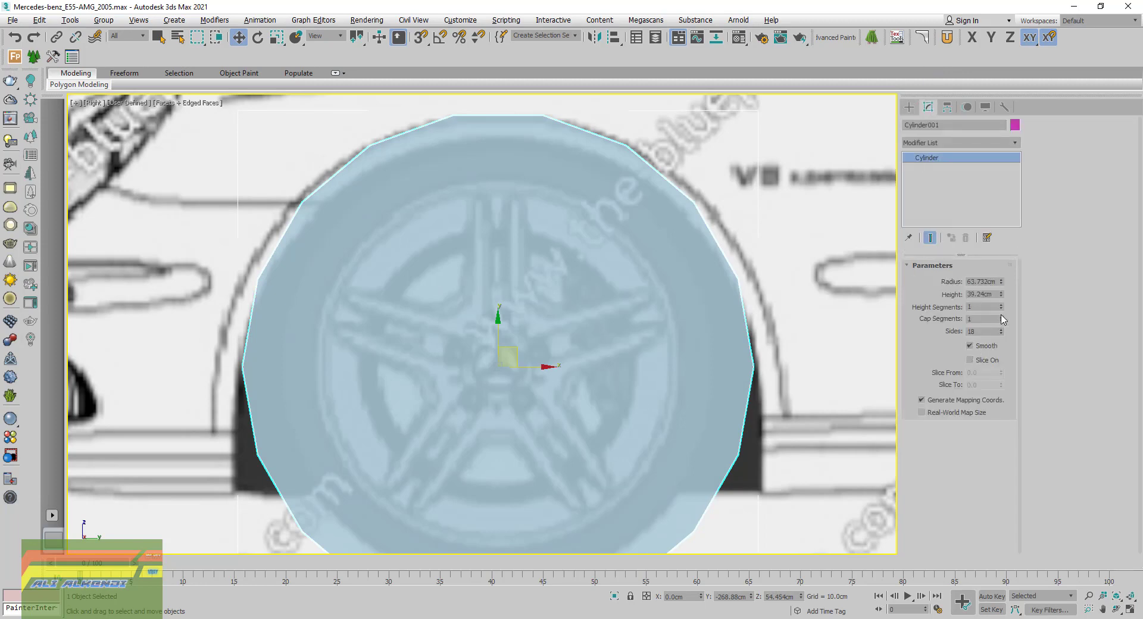
# Raise Cylinder001's sides from 18 to 24, keeping cap segments at 1
pyautogui.click(1001, 316)
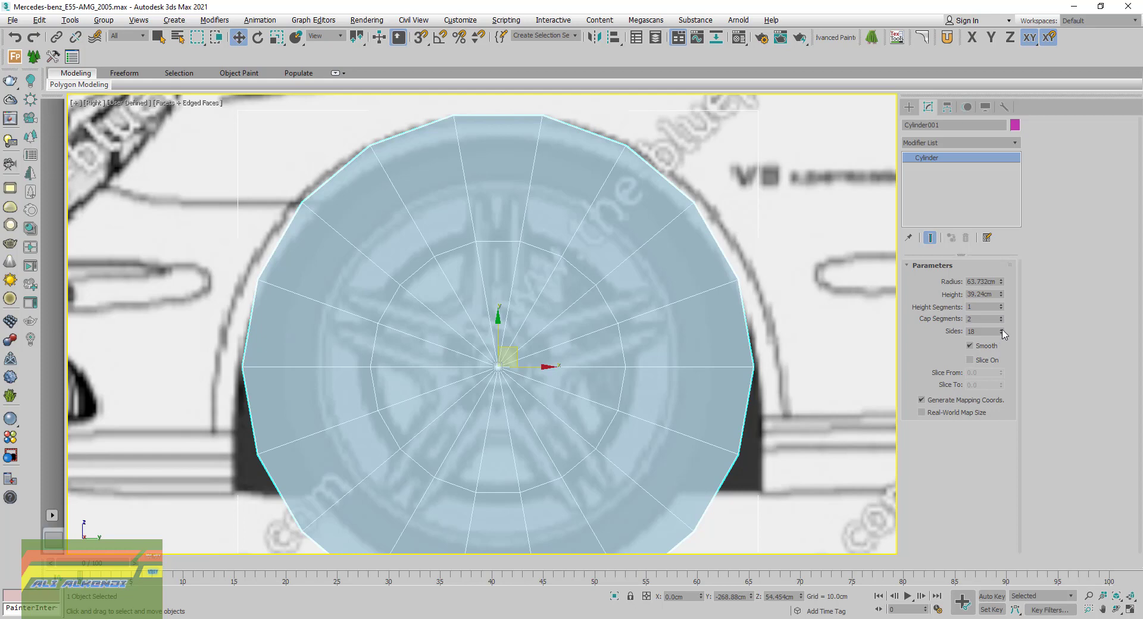
pyautogui.click(1002, 330)
pyautogui.click(1002, 329)
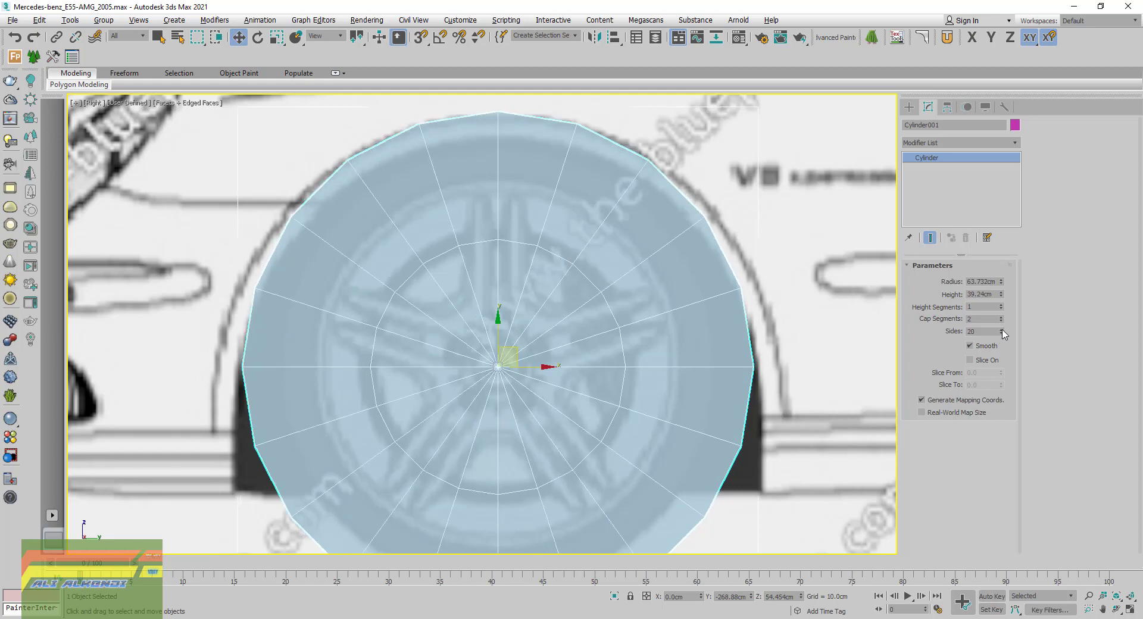
pyautogui.click(1001, 329)
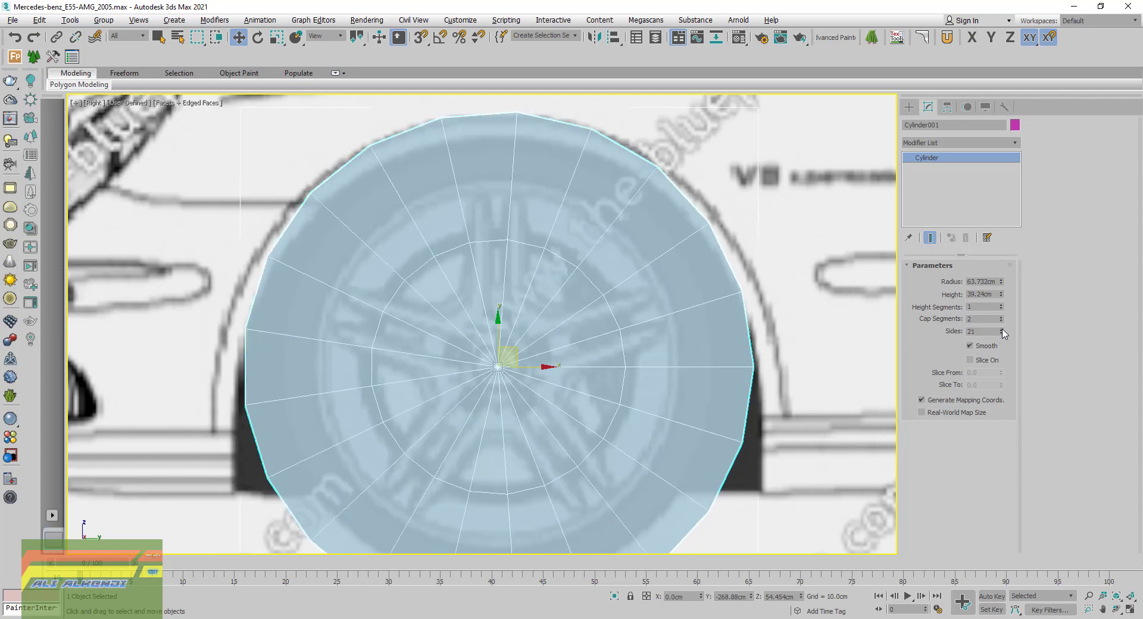
pyautogui.click(1002, 329)
pyautogui.click(1002, 329)
pyautogui.click(1002, 329)
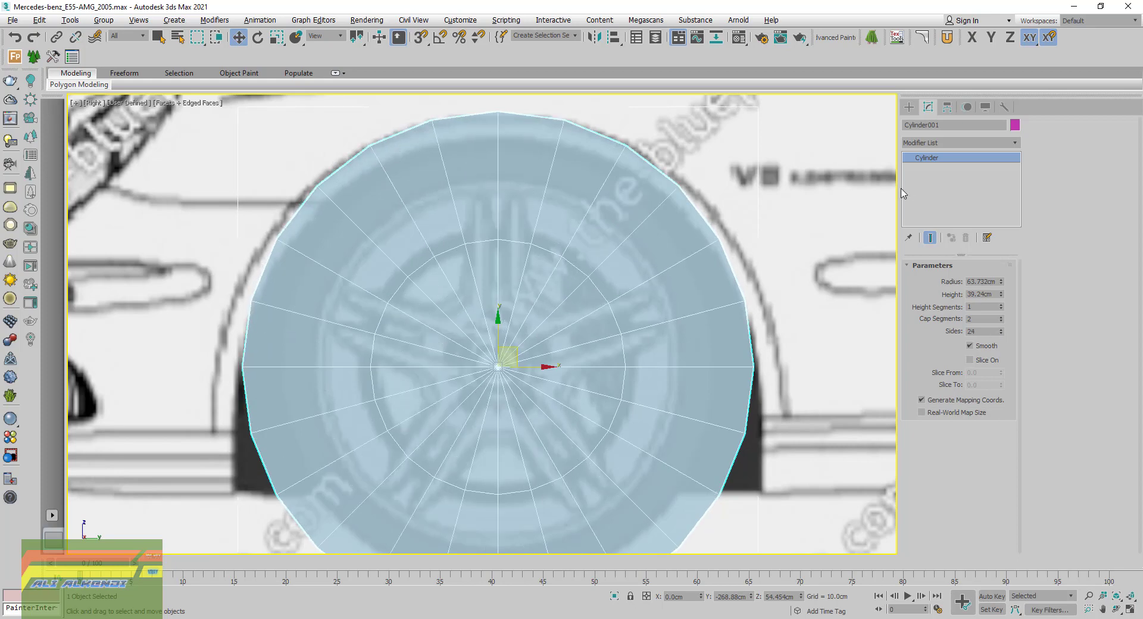
pyautogui.click(1002, 321)
# Convert Cylinder001 to an Editable Poly and restore the four-viewport layout with edged faces
pyautogui.rightClick(953, 177)
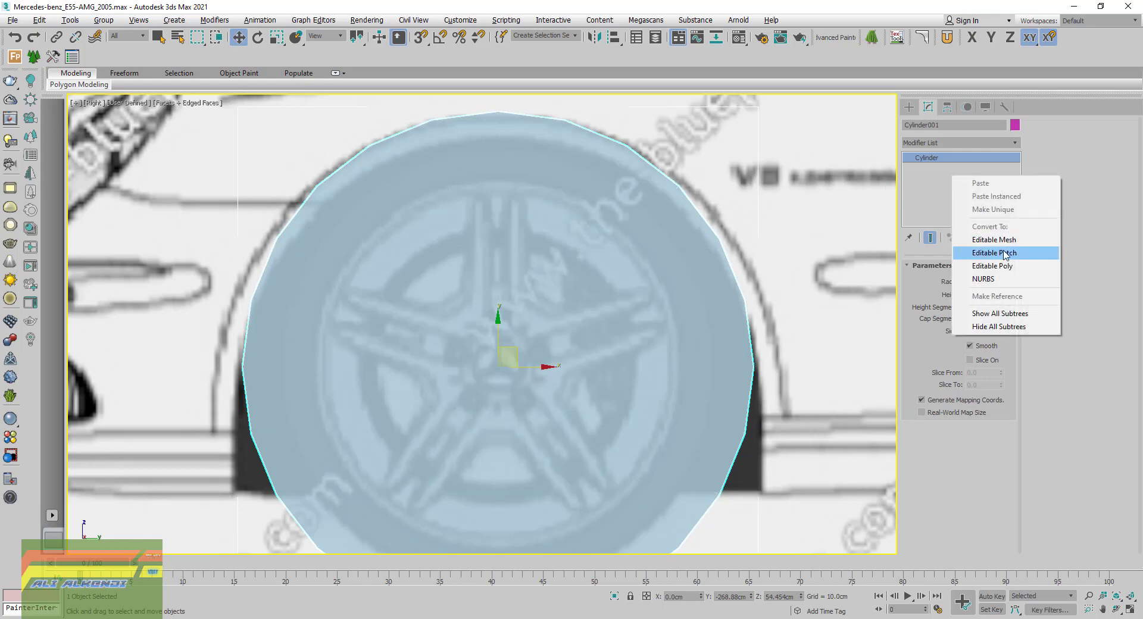
pyautogui.click(1019, 265)
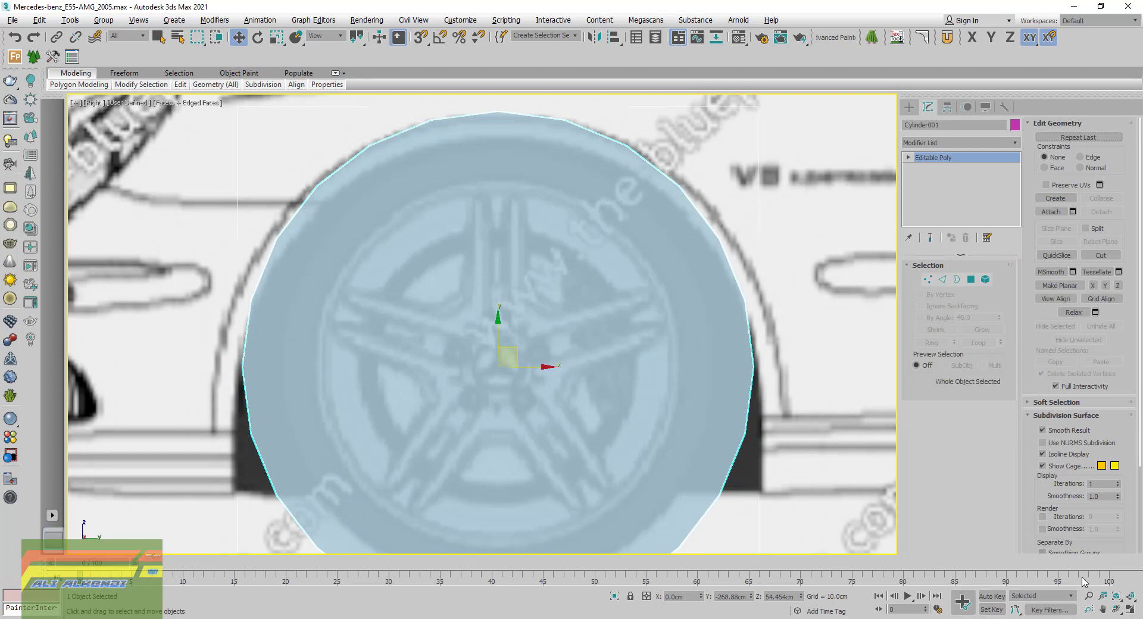
pyautogui.click(1129, 597)
pyautogui.click(1130, 608)
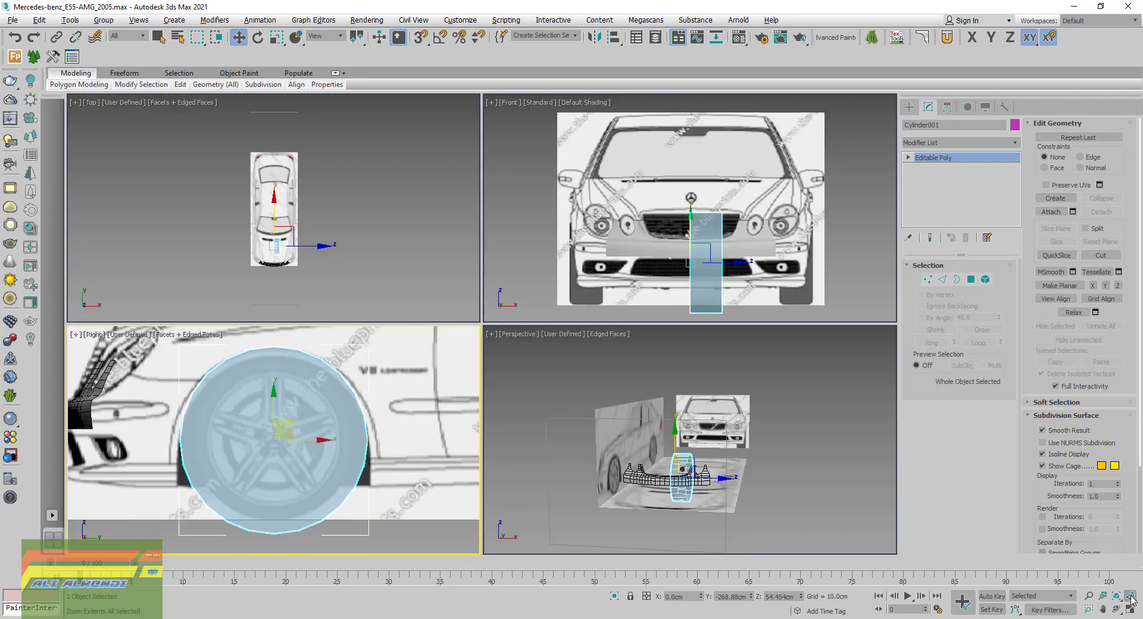
pyautogui.click(1130, 596)
pyautogui.moveTo(719, 273)
pyautogui.mouseDown(button='middle')
pyautogui.moveTo(755, 266)
pyautogui.moveTo(706, 244)
pyautogui.mouseUp(button='middle')
pyautogui.press('F4')
pyautogui.scroll(-3, 705, 243)
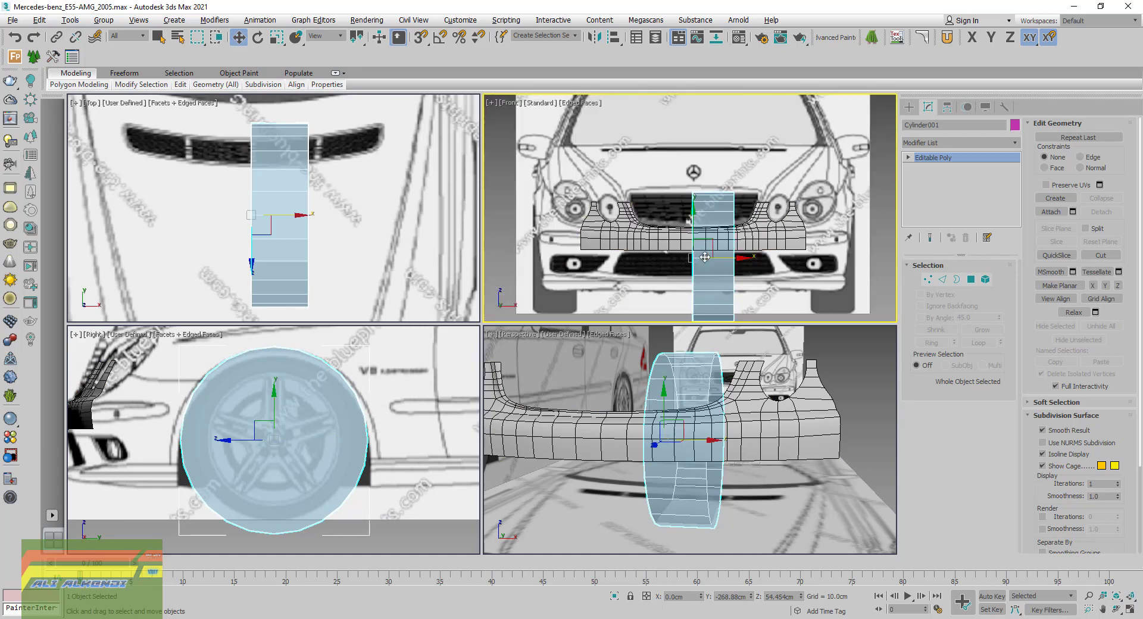
# Delete the cylinder's other polygons, leaving one flat disc over the wheel
pyautogui.click(971, 281)
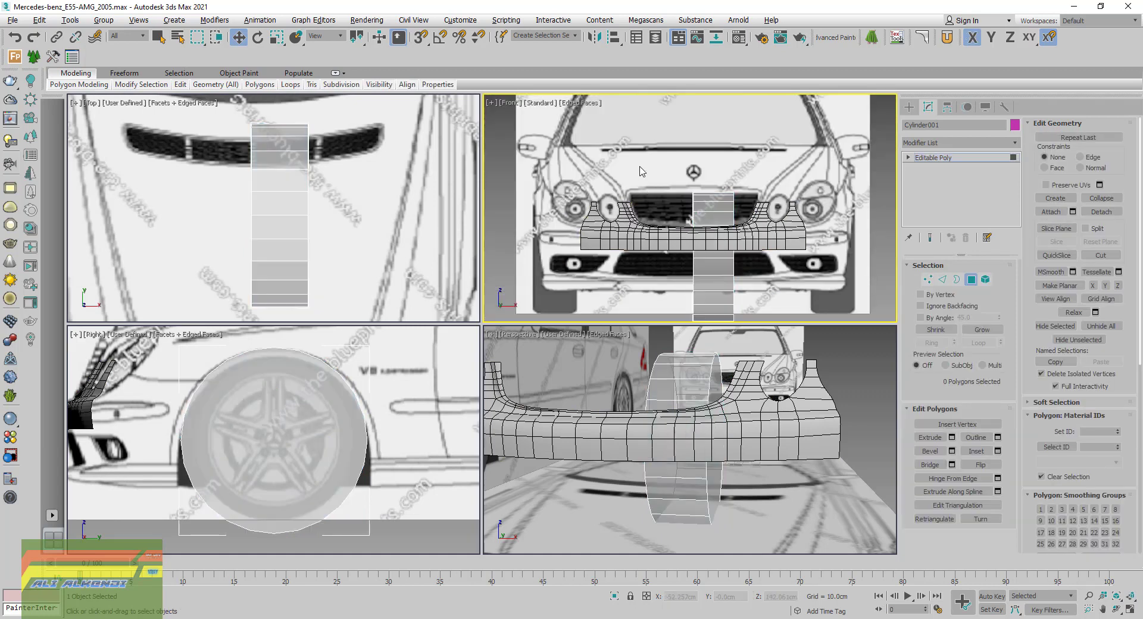
pyautogui.hotkey('ctrl', 'a')
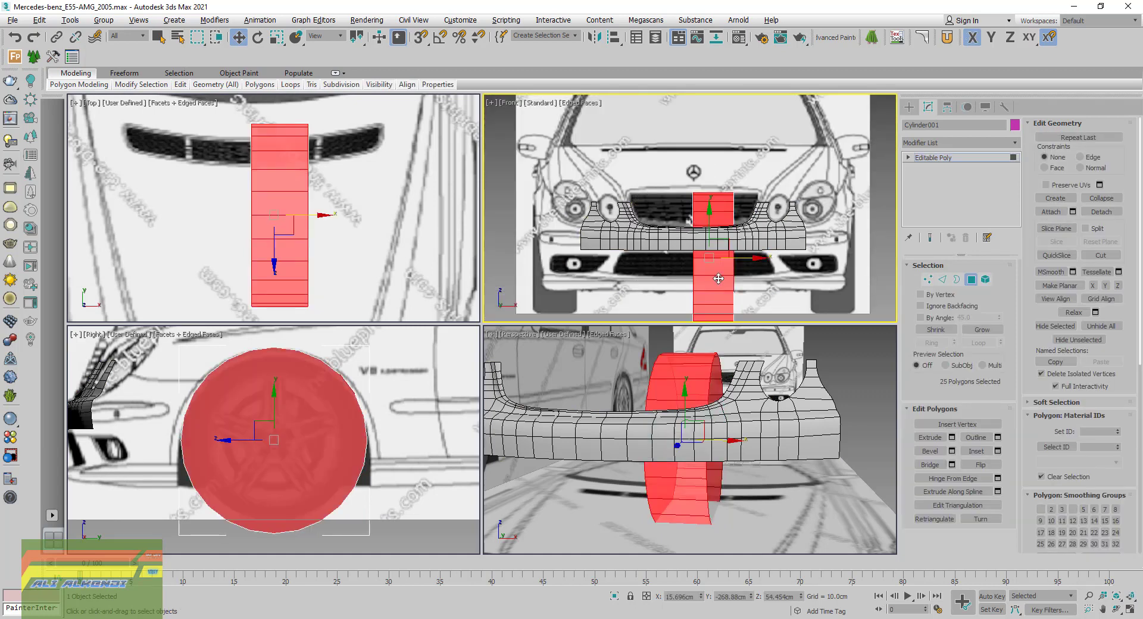
pyautogui.moveTo(718, 280)
pyautogui.mouseDown(button='middle')
pyautogui.moveTo(718, 233)
pyautogui.moveTo(762, 309)
pyautogui.mouseUp(button='middle')
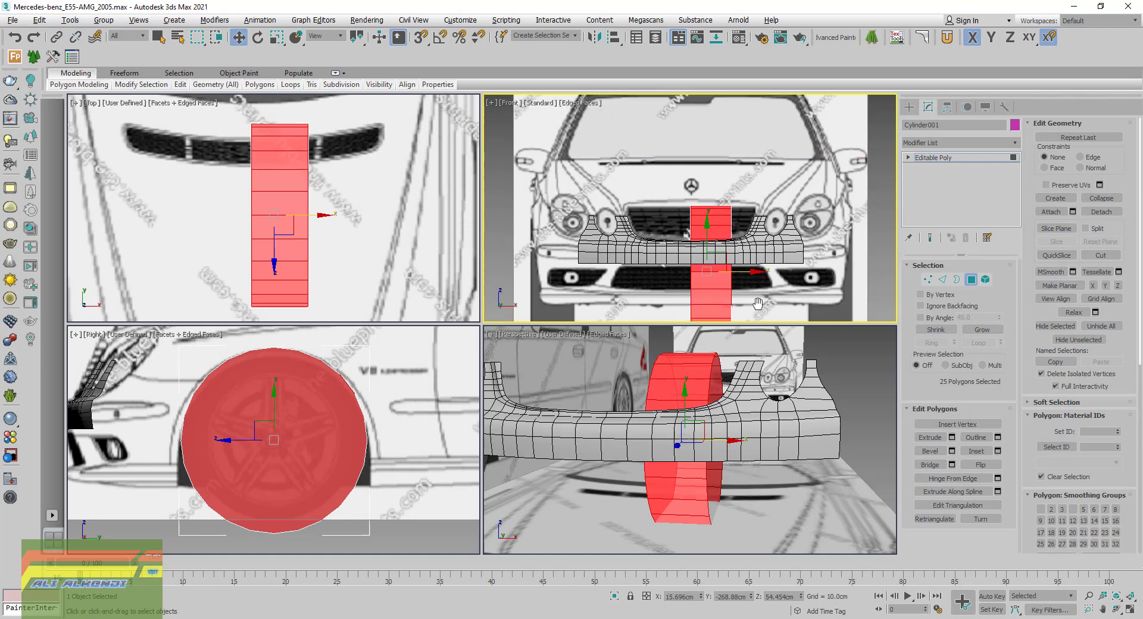
pyautogui.press('Delete')
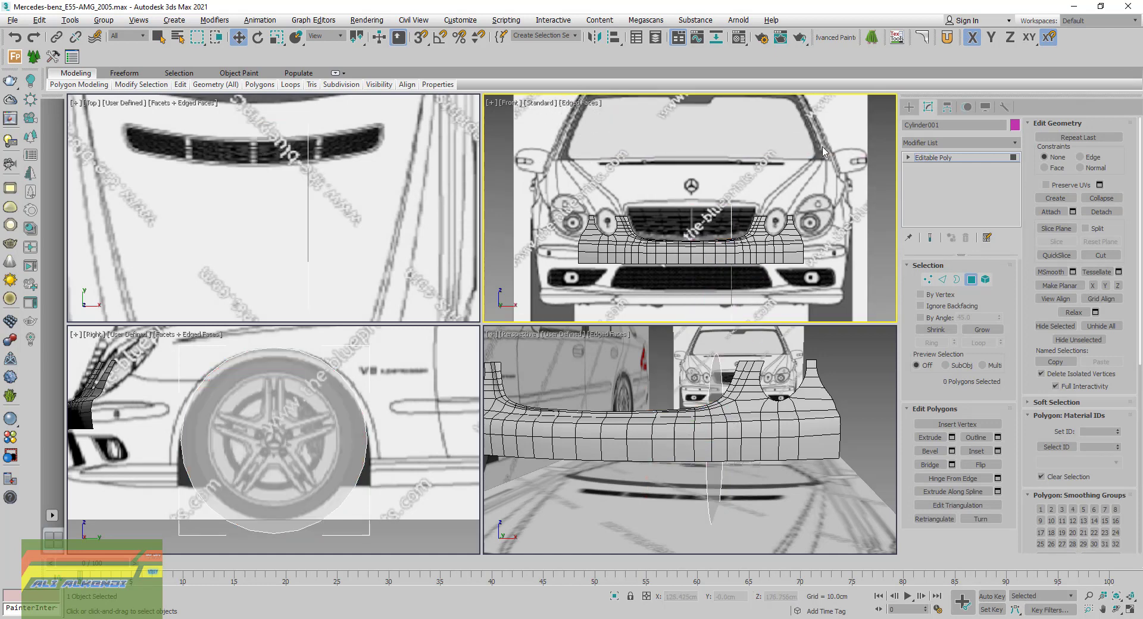
pyautogui.click(715, 494)
pyautogui.press('z')
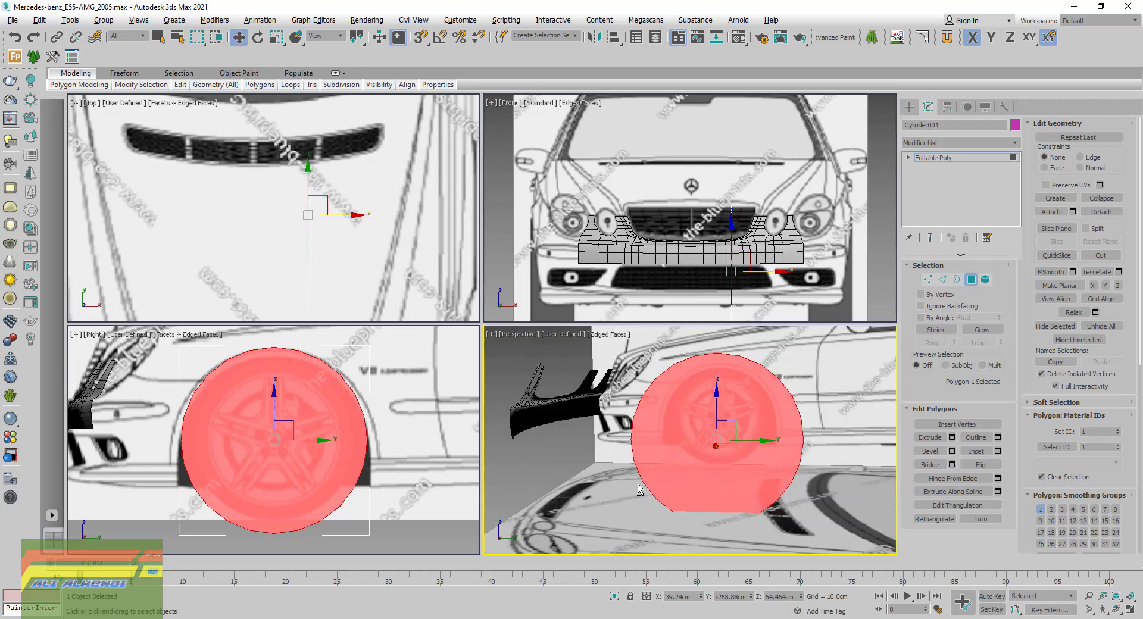
pyautogui.keyDown('alt'); pyautogui.moveTo(660, 487); pyautogui.dragTo(737, 501, button='middle'); pyautogui.keyUp('alt')
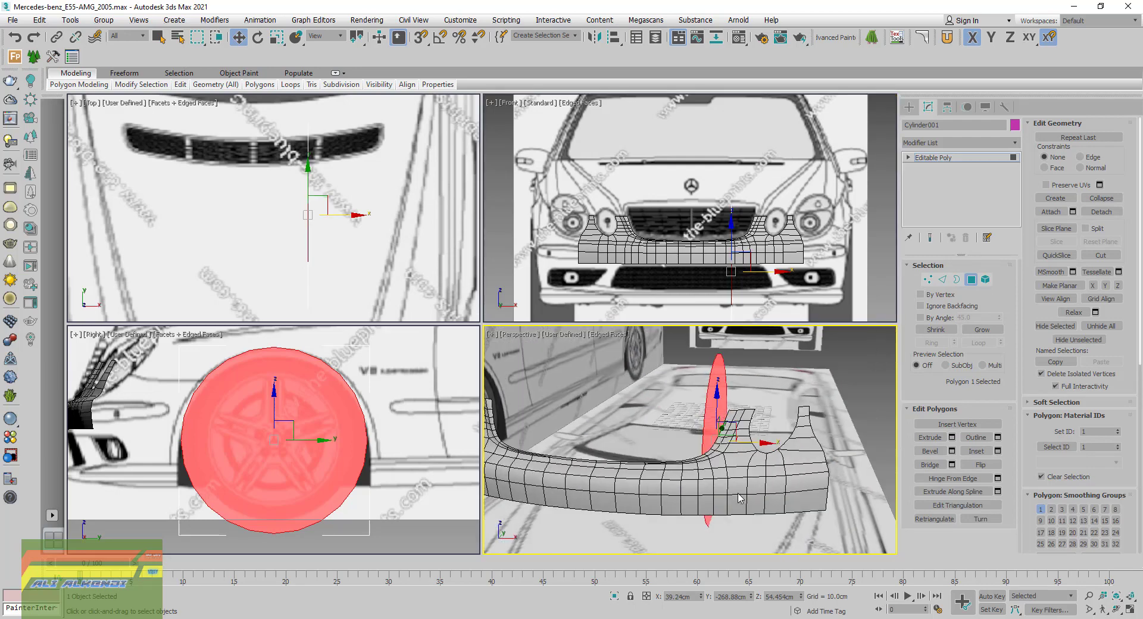
# Centre Cylinder001's pivot on the disc using Affect Pivot Only
pyautogui.click(972, 279)
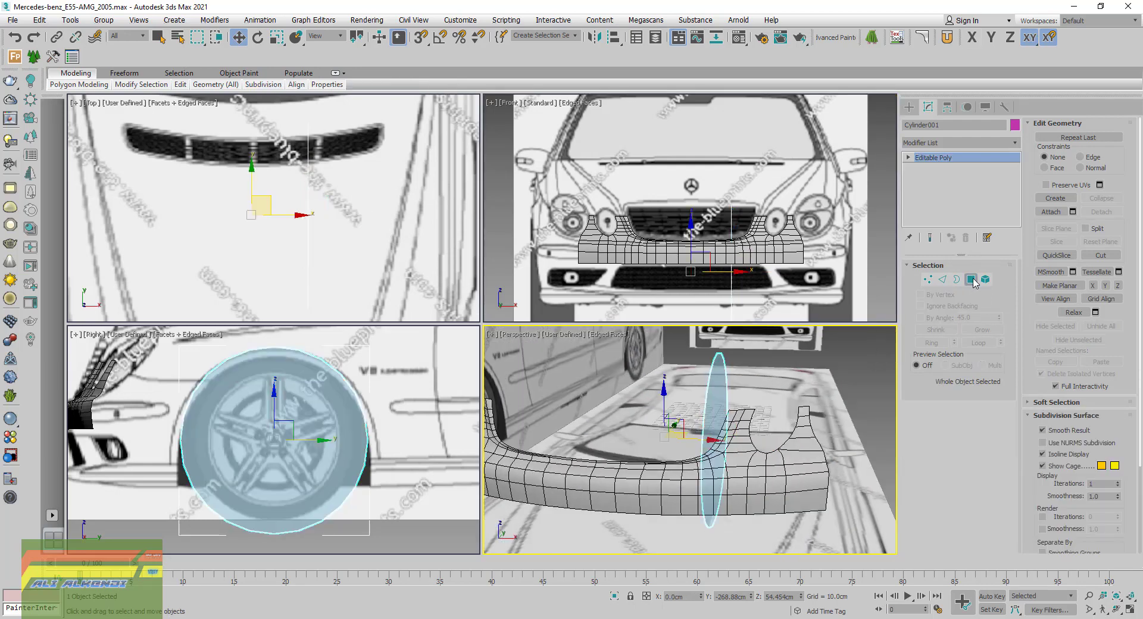
pyautogui.click(947, 107)
pyautogui.click(958, 188)
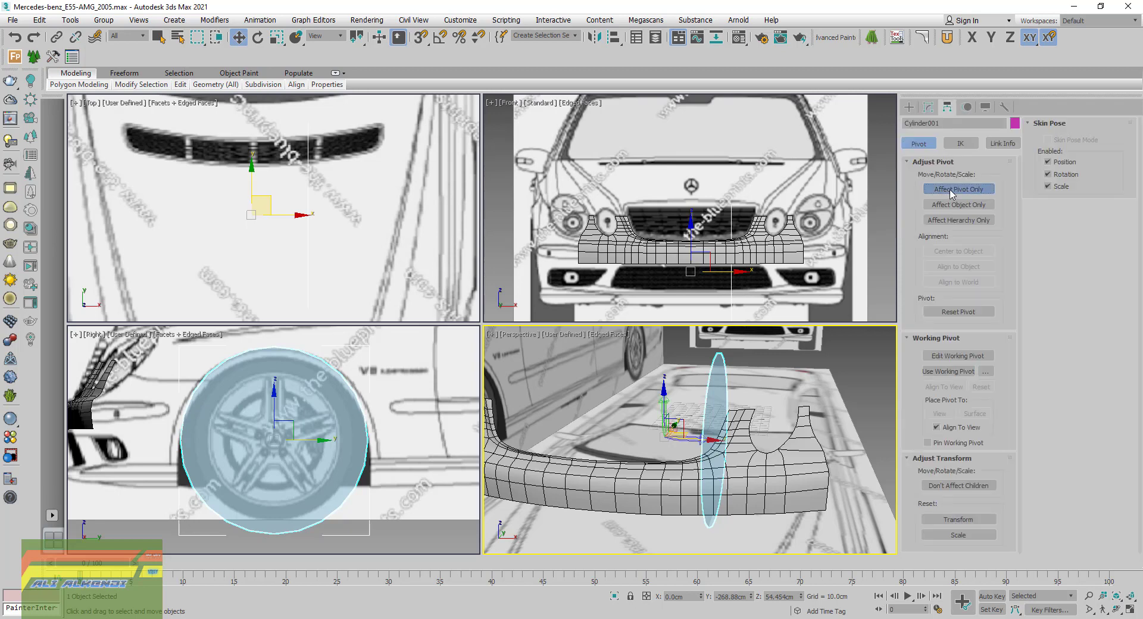
pyautogui.click(953, 250)
pyautogui.click(958, 188)
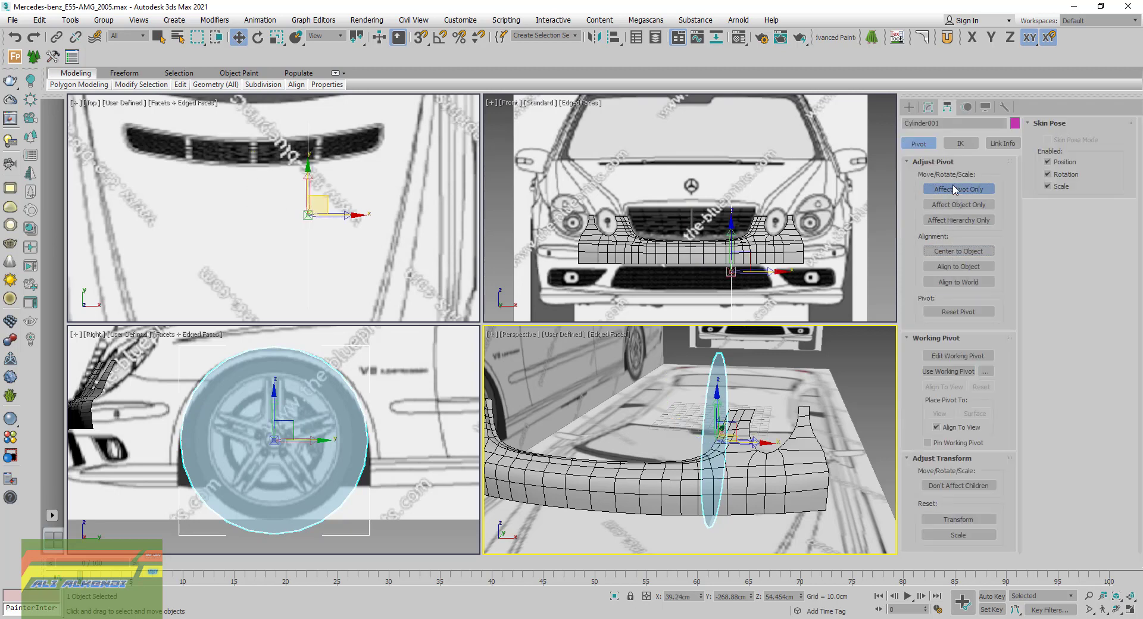
pyautogui.click(928, 107)
# Move the disc along X to about 155 cm, out to the car's side
pyautogui.scroll(-2, 337, 229)
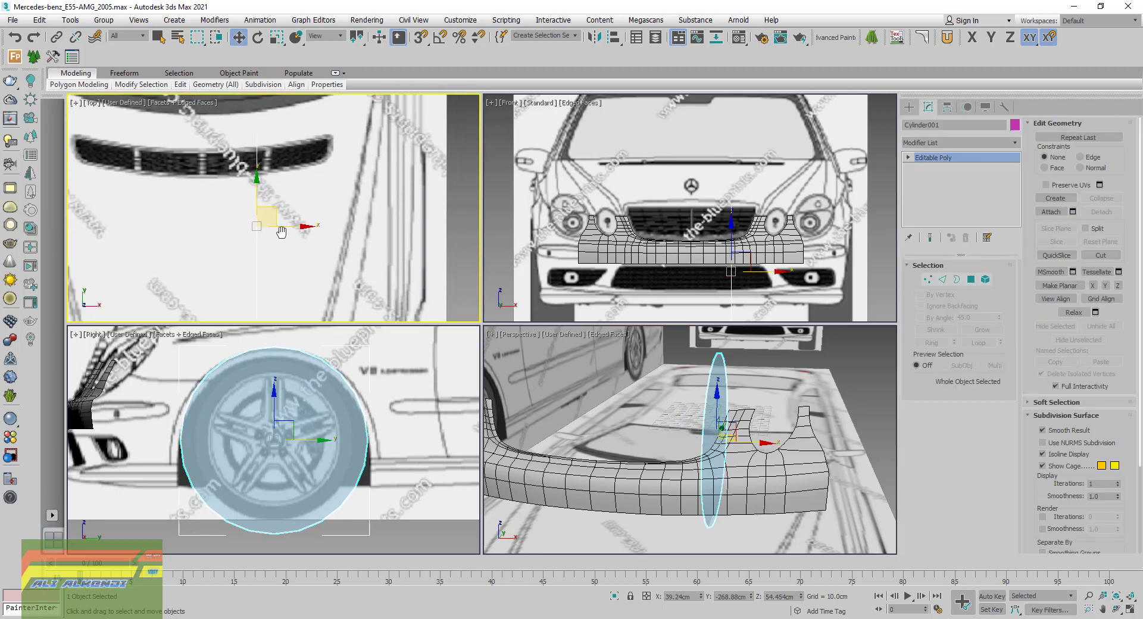
pyautogui.scroll(-2, 285, 237)
pyautogui.moveTo(284, 237); pyautogui.dragTo(417, 235)
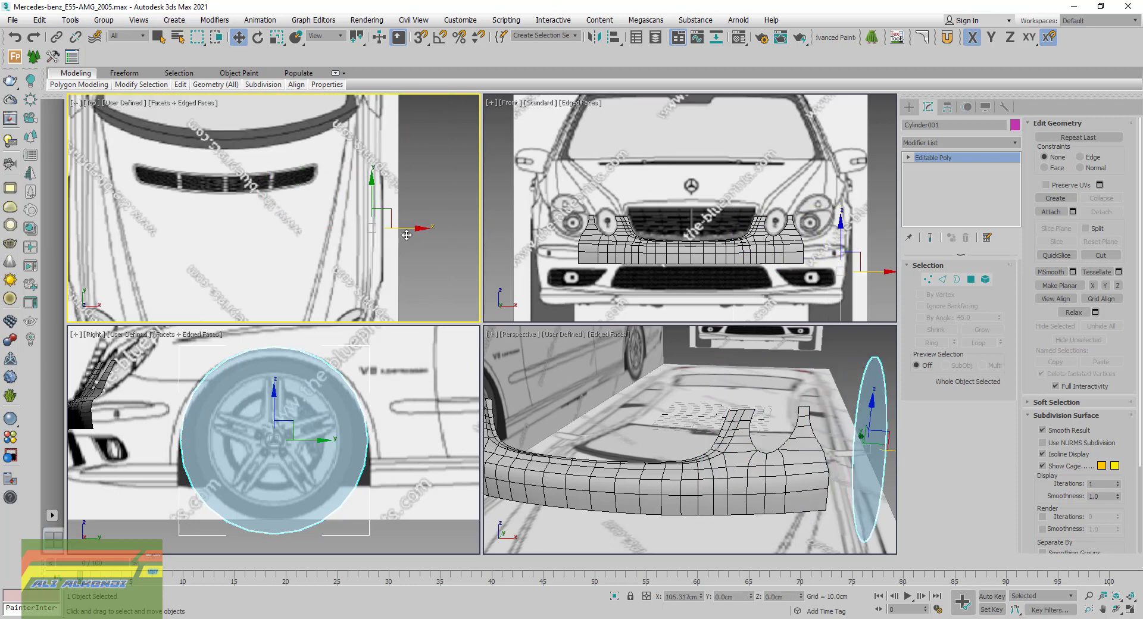
pyautogui.scroll(4, 417, 235)
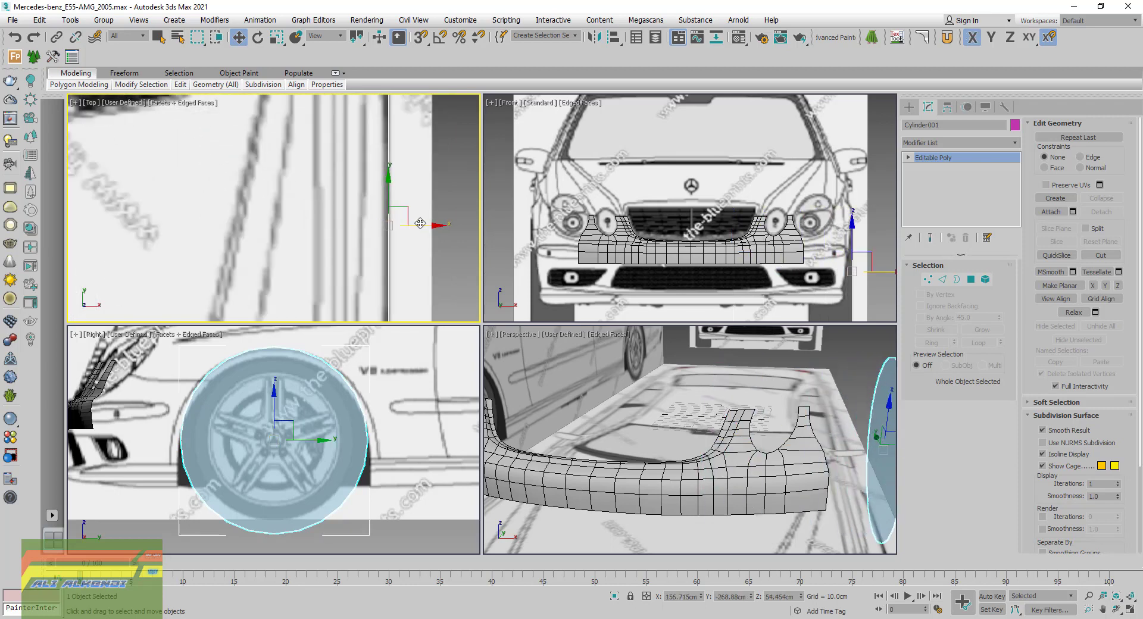
pyautogui.moveTo(419, 223); pyautogui.dragTo(417, 223)
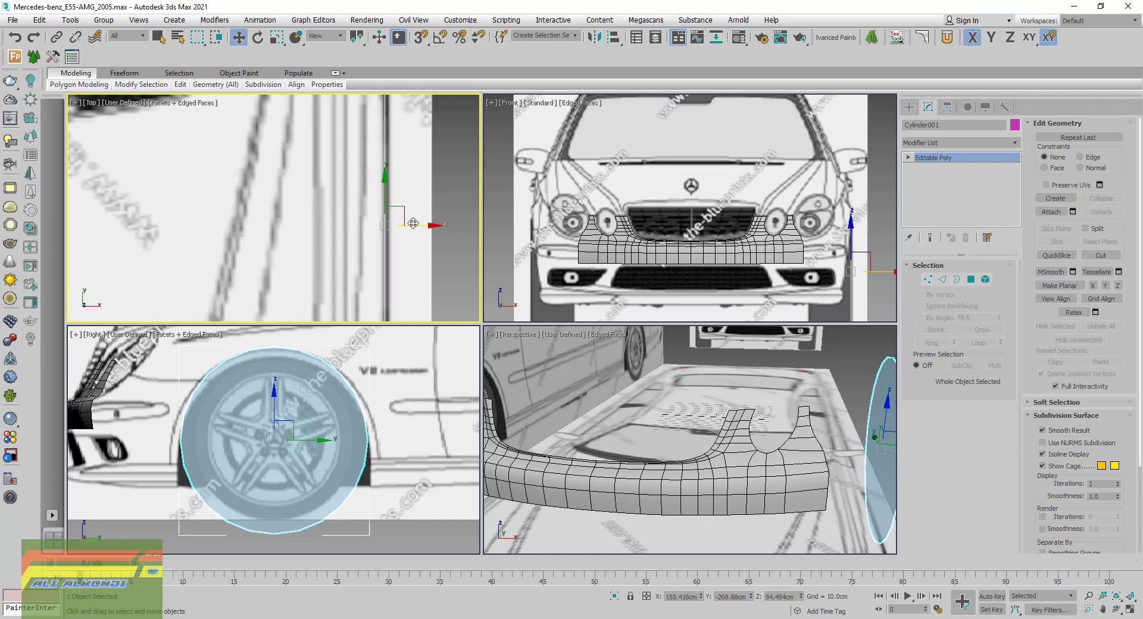
# Switch the viewport to the Back view and nudge the cylinder slightly along X
pyautogui.scroll(3, 774, 202)
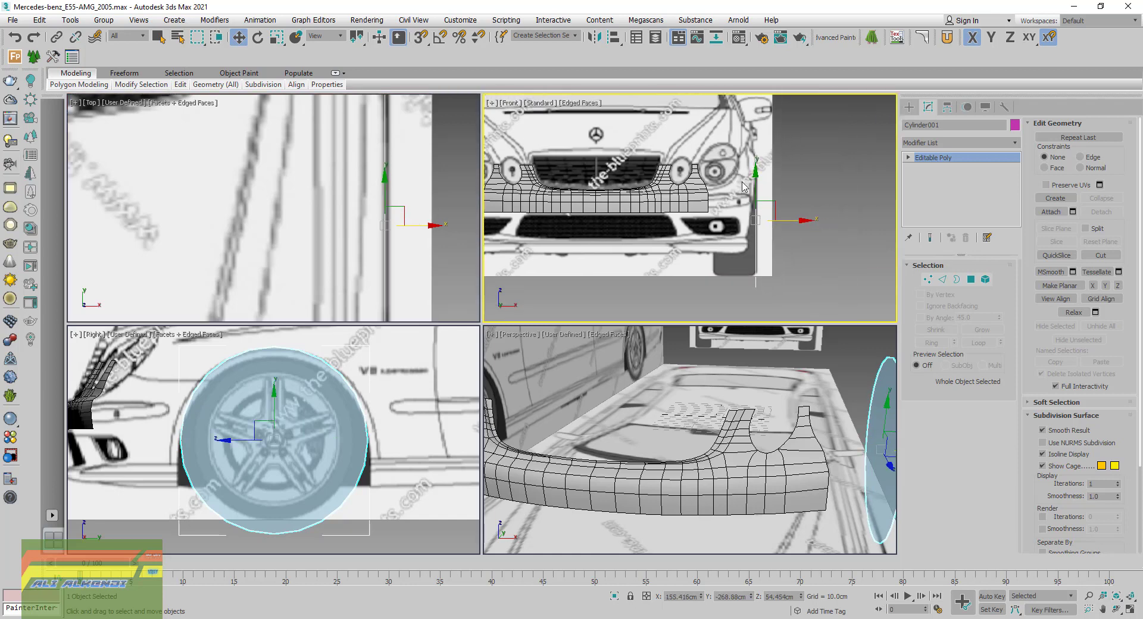
pyautogui.scroll(4, 744, 186)
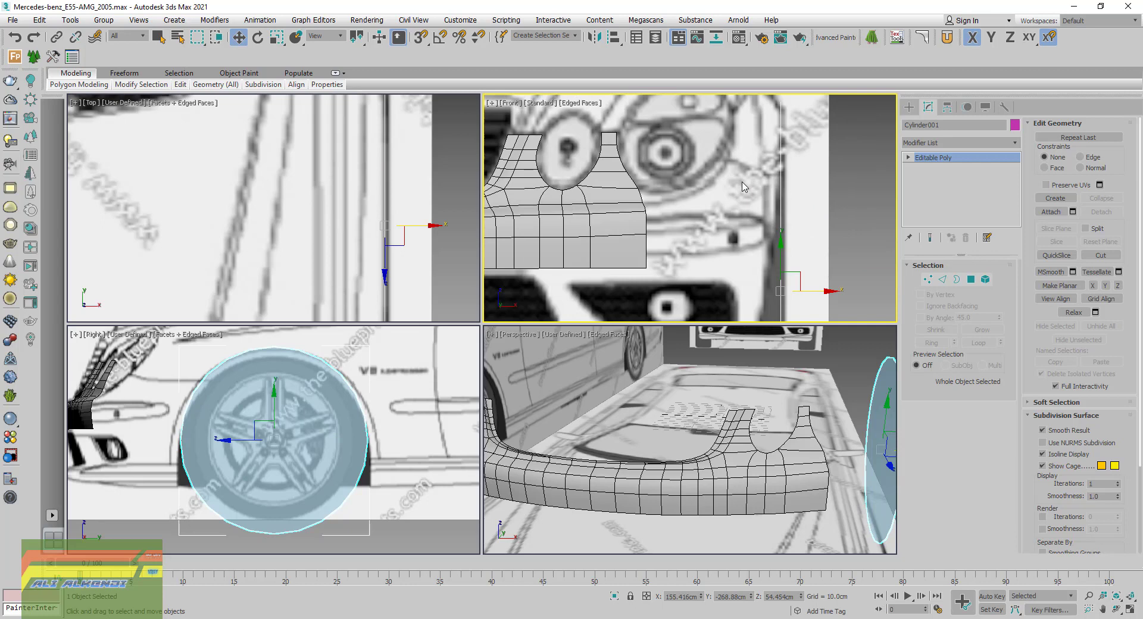
pyautogui.scroll(-2, 743, 186)
pyautogui.scroll(-2, 715, 178)
pyautogui.moveTo(596, 149); pyautogui.dragTo(635, 159, button='middle')
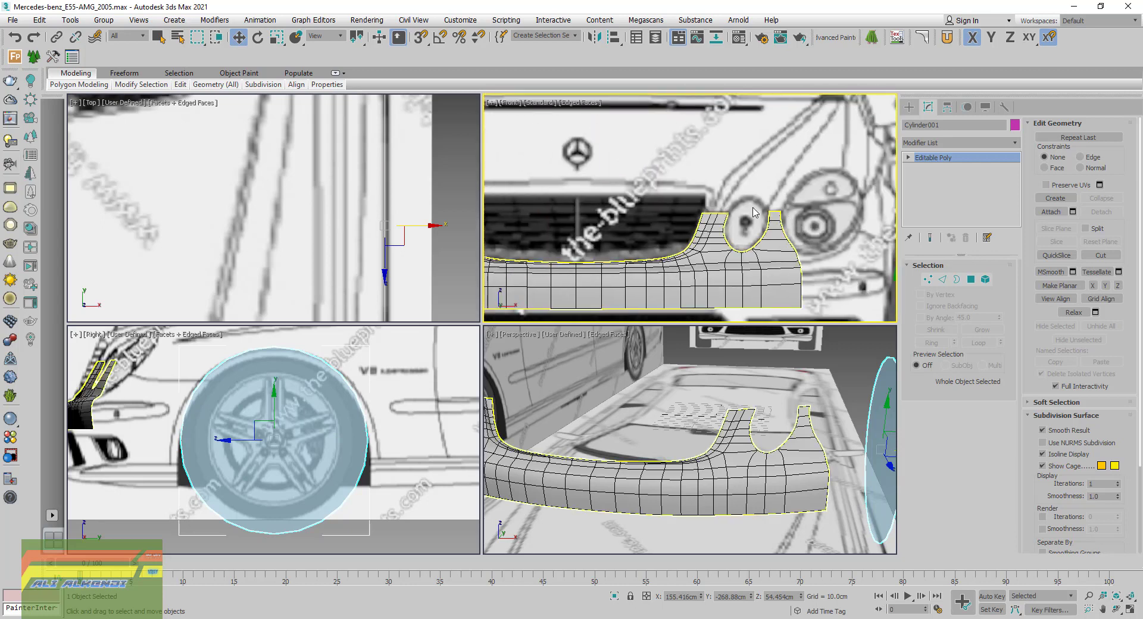
pyautogui.click(510, 103)
pyautogui.click(549, 211)
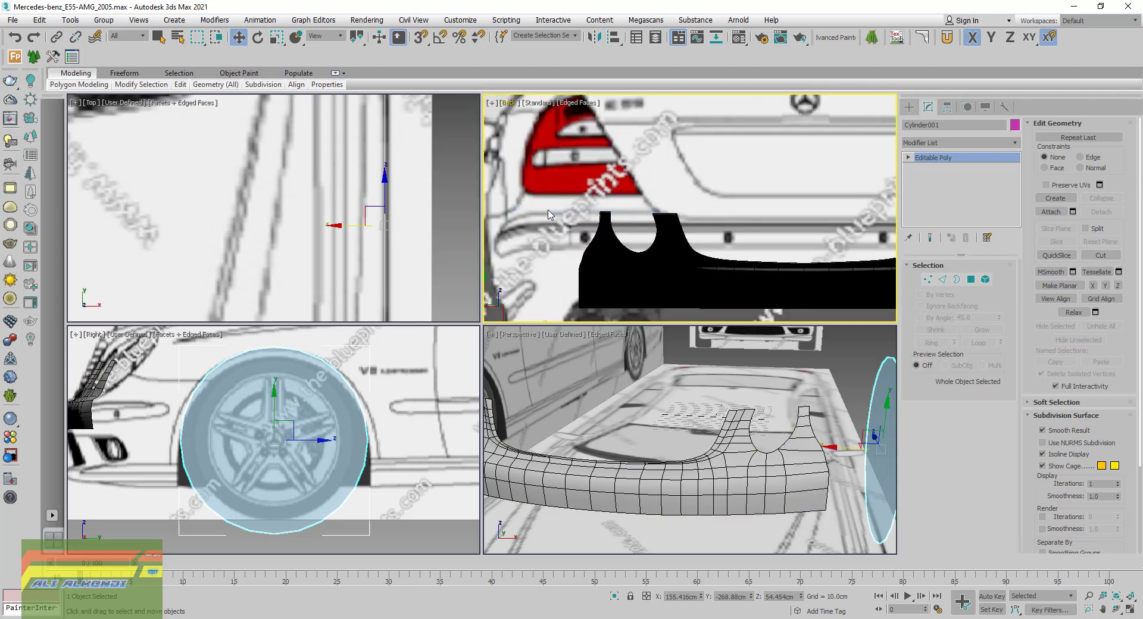
pyautogui.moveTo(549, 214); pyautogui.dragTo(692, 145, button='middle')
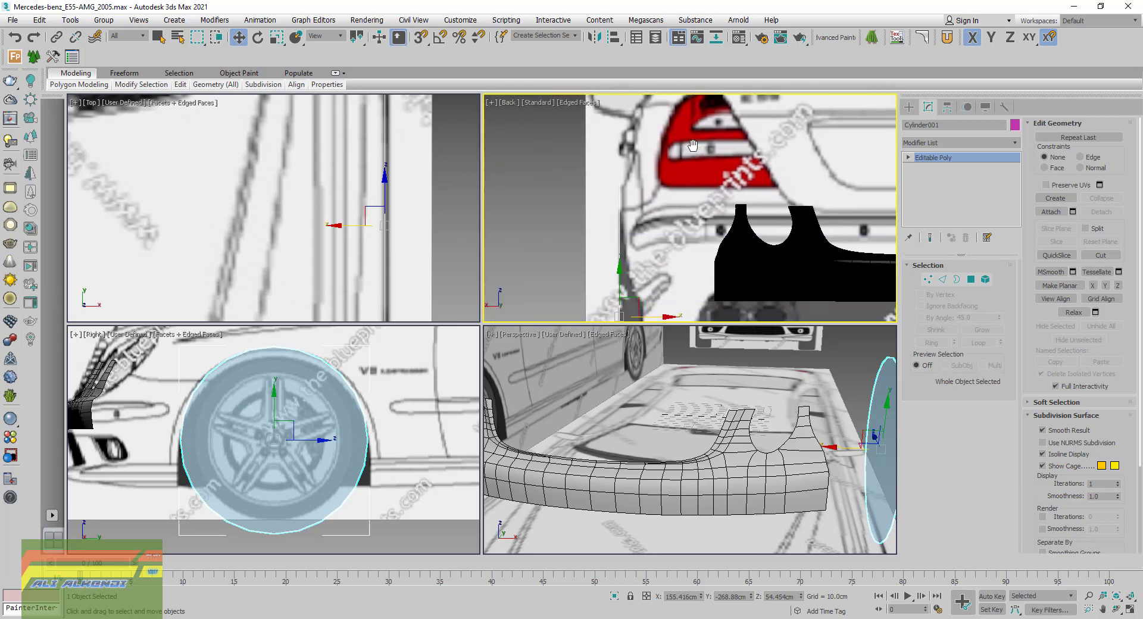
pyautogui.scroll(3, 620, 220)
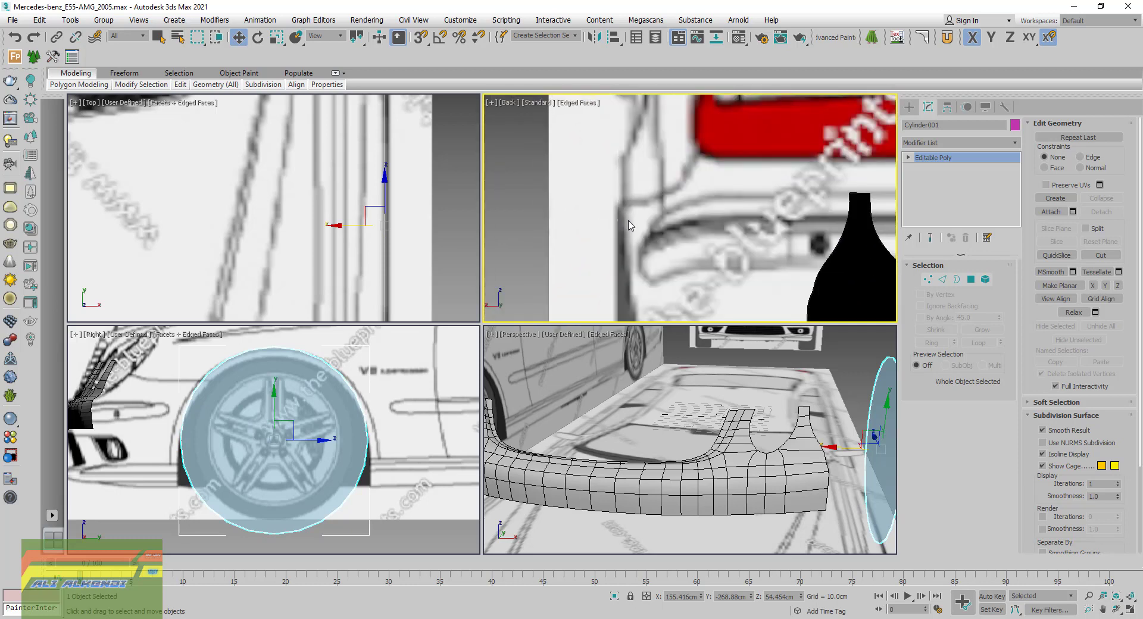
pyautogui.moveTo(630, 225); pyautogui.dragTo(630, 174, button='middle')
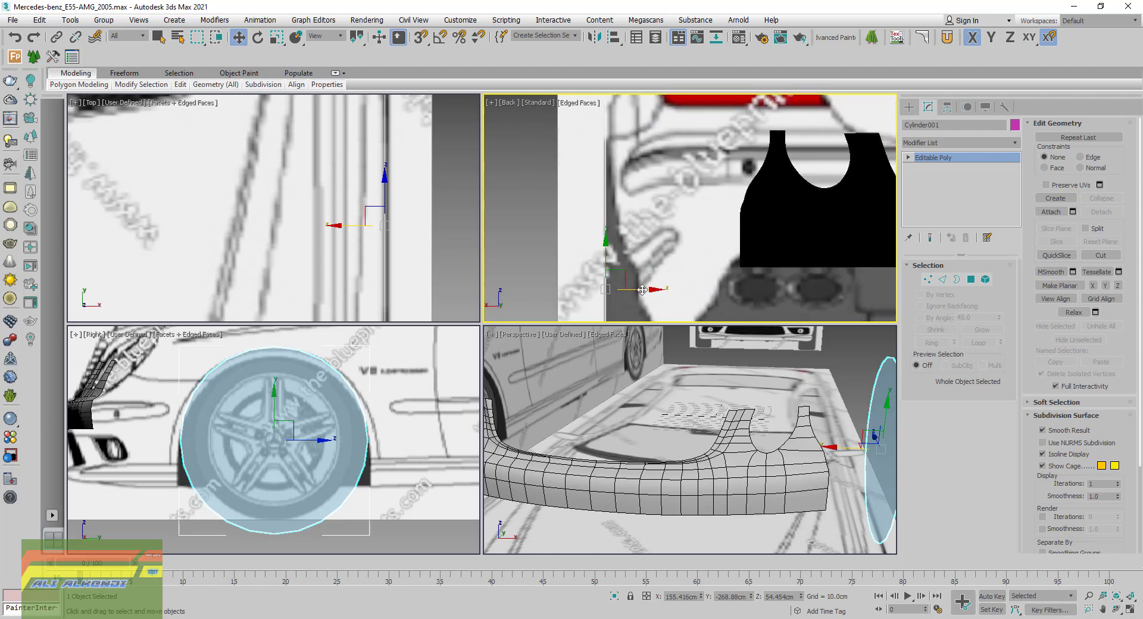
pyautogui.moveTo(643, 290); pyautogui.dragTo(644, 290)
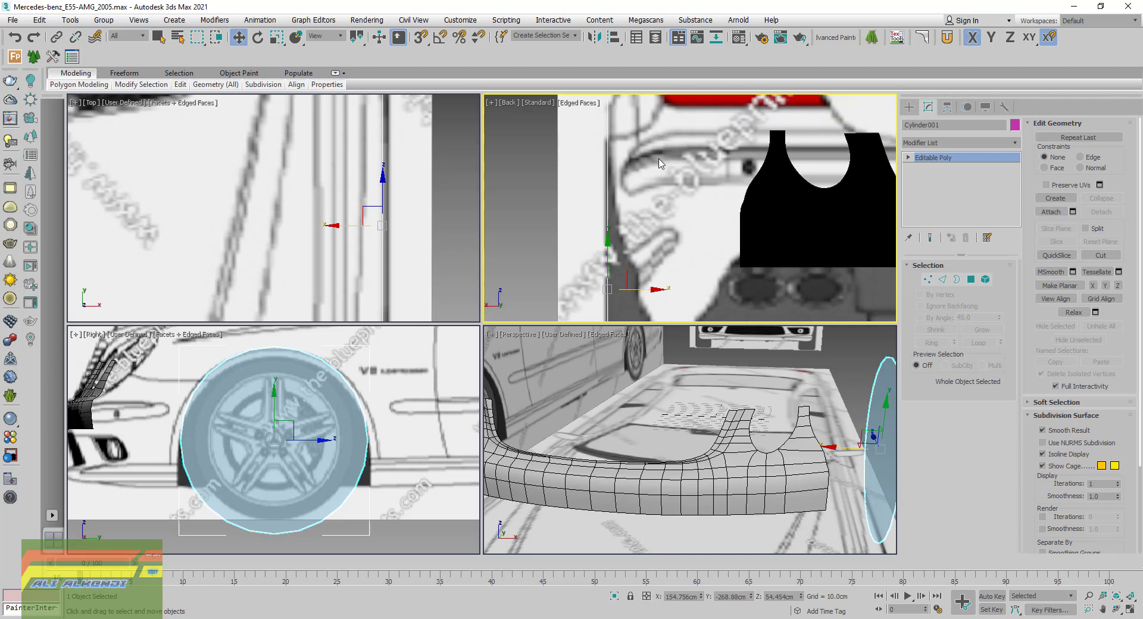
pyautogui.moveTo(660, 164)
pyautogui.mouseDown(button='middle')
pyautogui.moveTo(666, 220)
pyautogui.moveTo(657, 204)
pyautogui.mouseUp(button='middle')
# Switch the viewport back to the Front view and frame the bumper
pyautogui.click(509, 106)
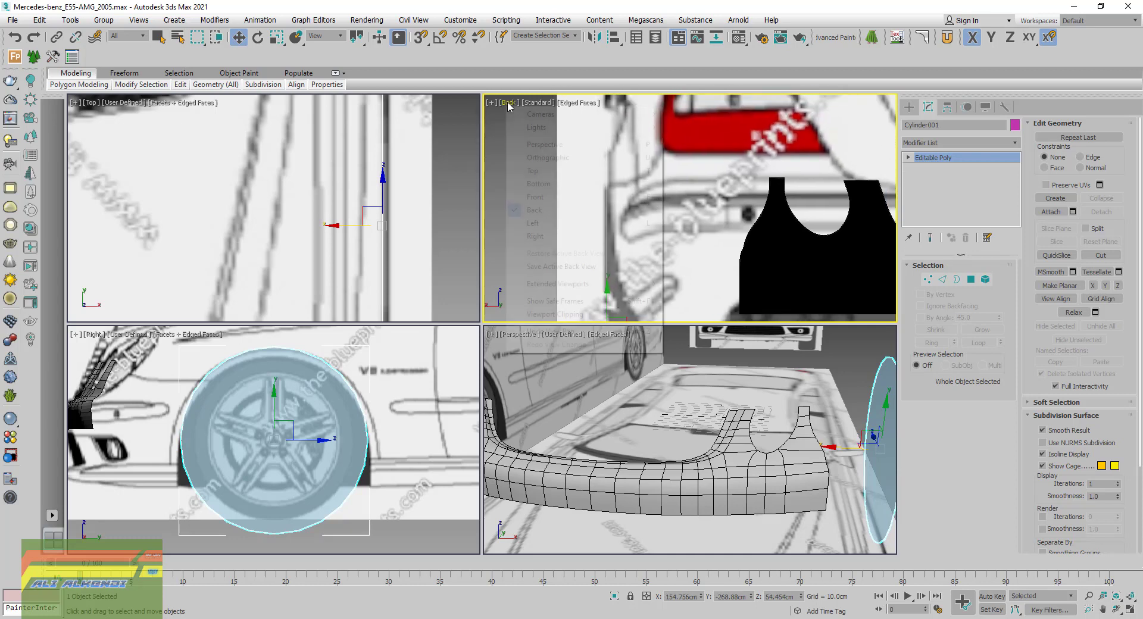
pyautogui.click(587, 202)
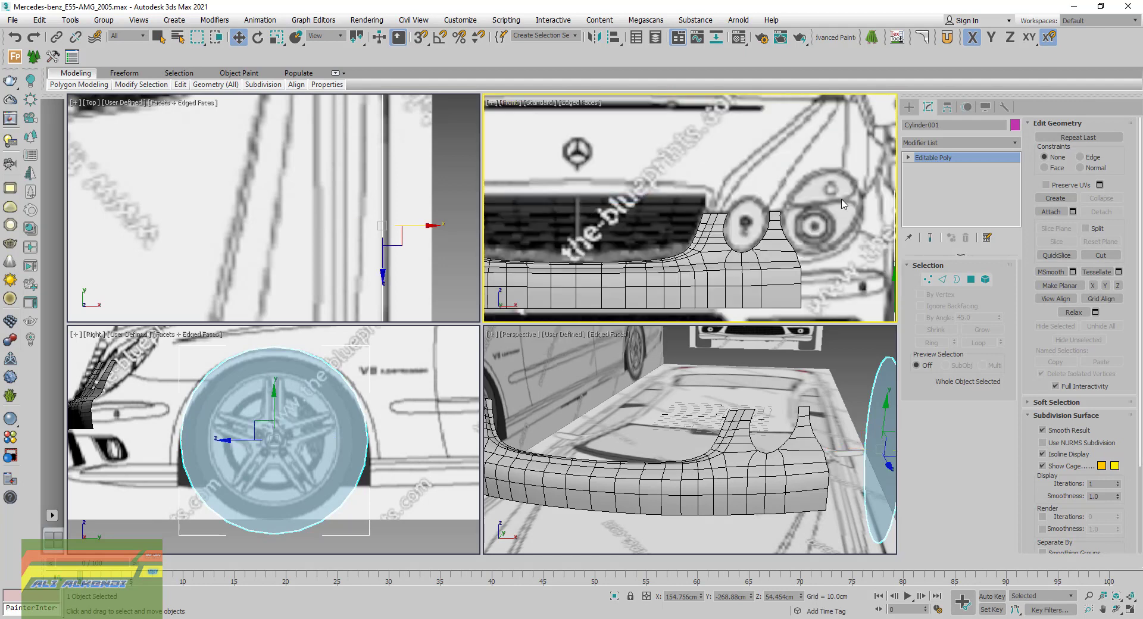
pyautogui.scroll(5, 777, 209)
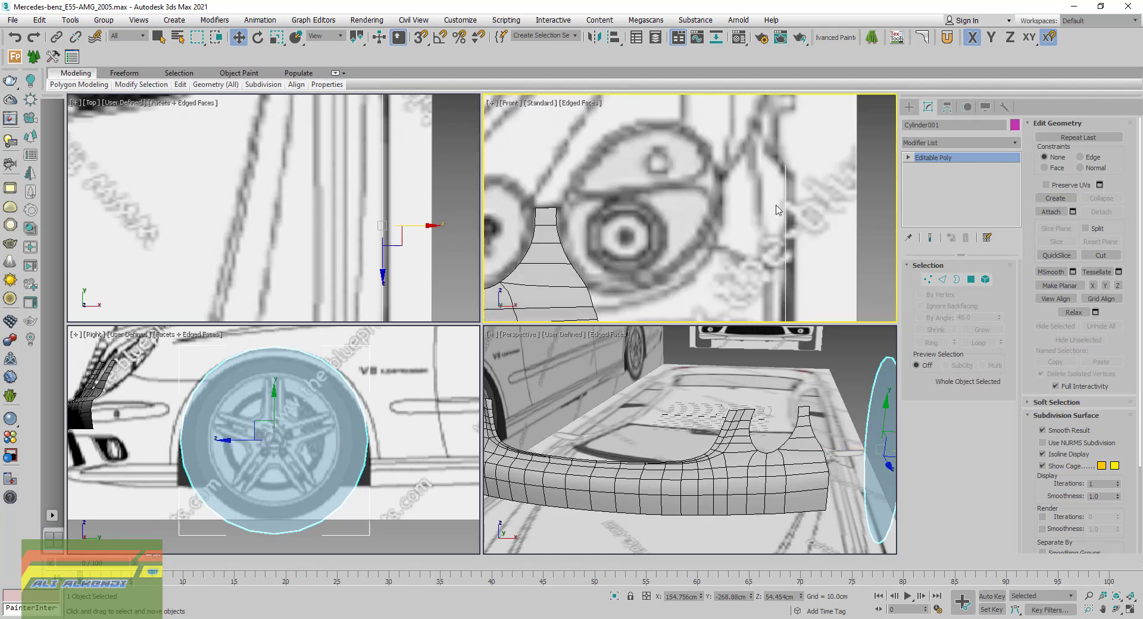
pyautogui.scroll(-3, 777, 209)
pyautogui.moveTo(768, 231); pyautogui.dragTo(772, 168, button='middle')
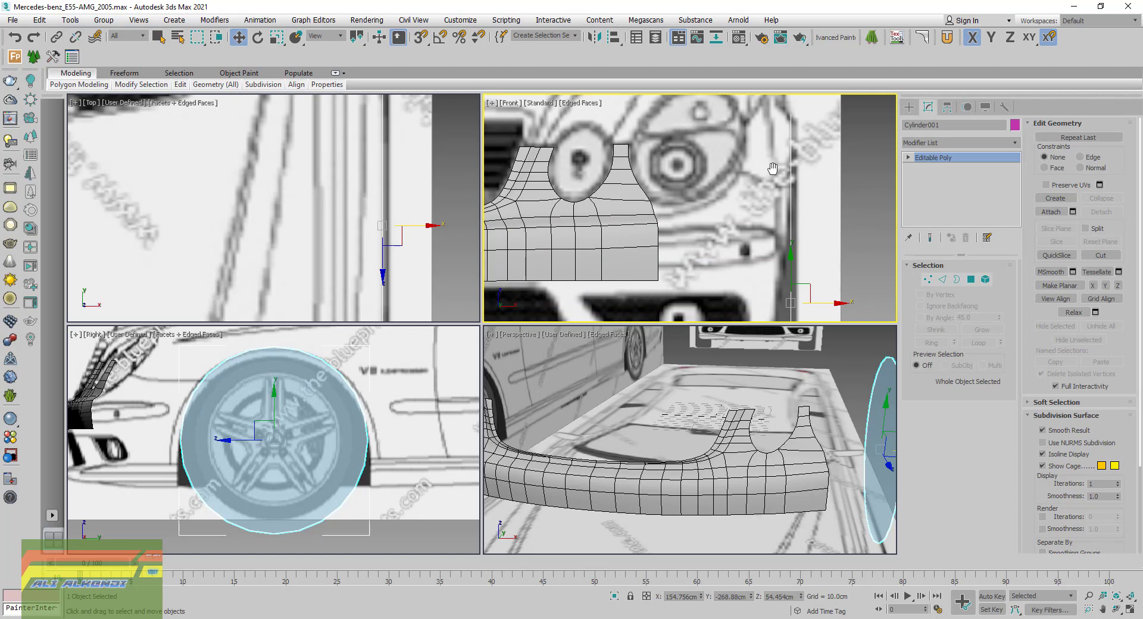
pyautogui.moveTo(534, 307); pyautogui.dragTo(595, 313, button='middle')
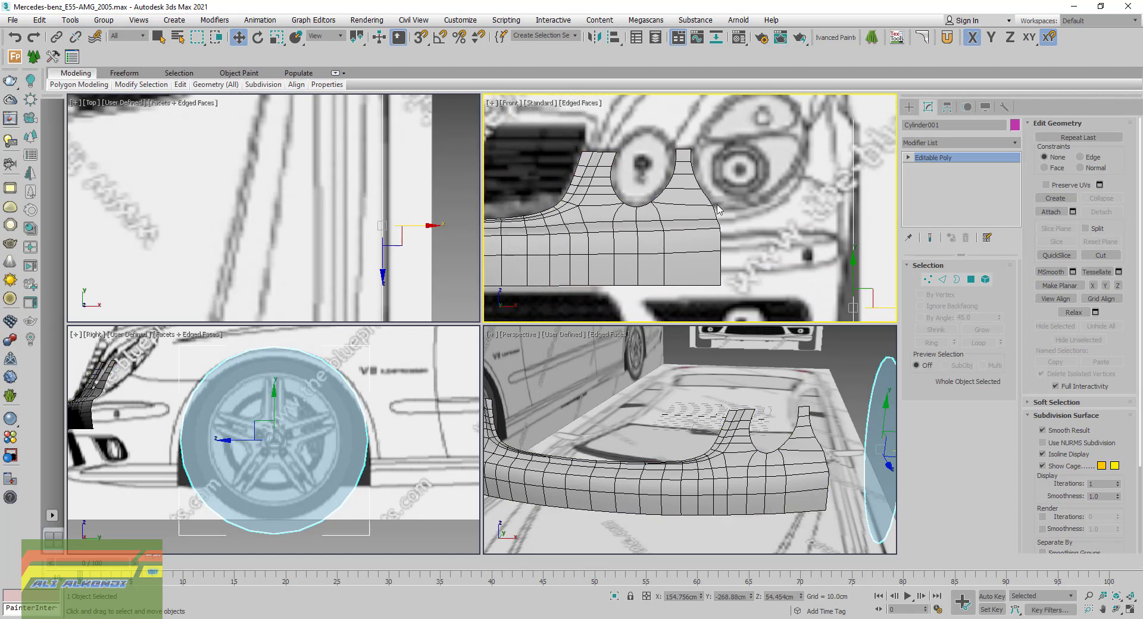
# Maximize the side view and enter Polygon mode on the wheel disc
pyautogui.moveTo(324, 411); pyautogui.dragTo(342, 437, button='middle')
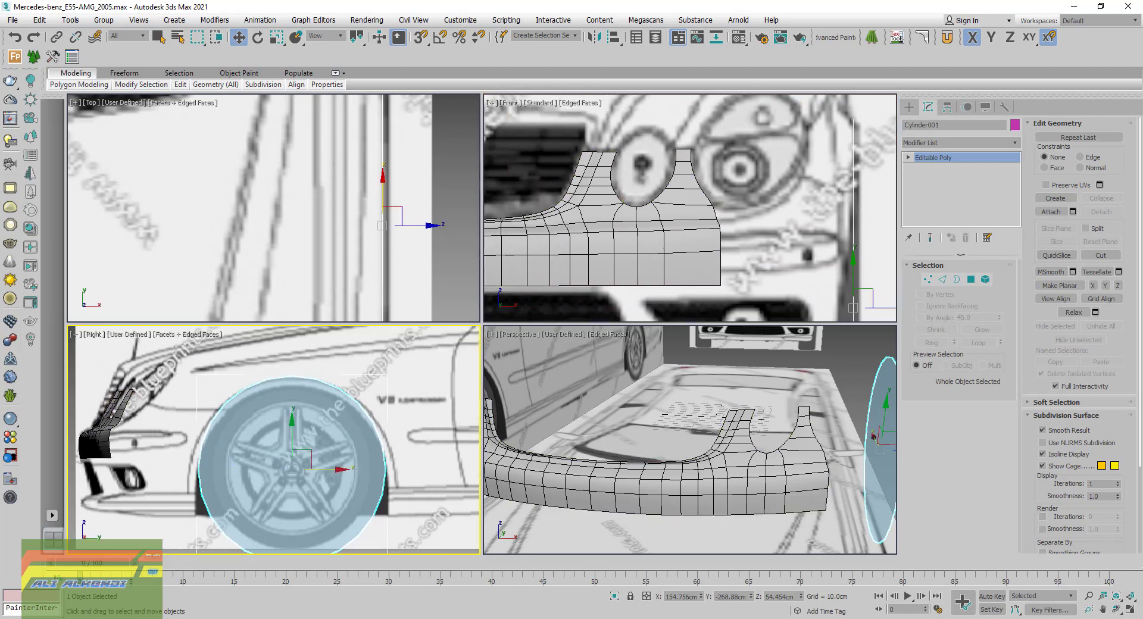
pyautogui.click(1129, 612)
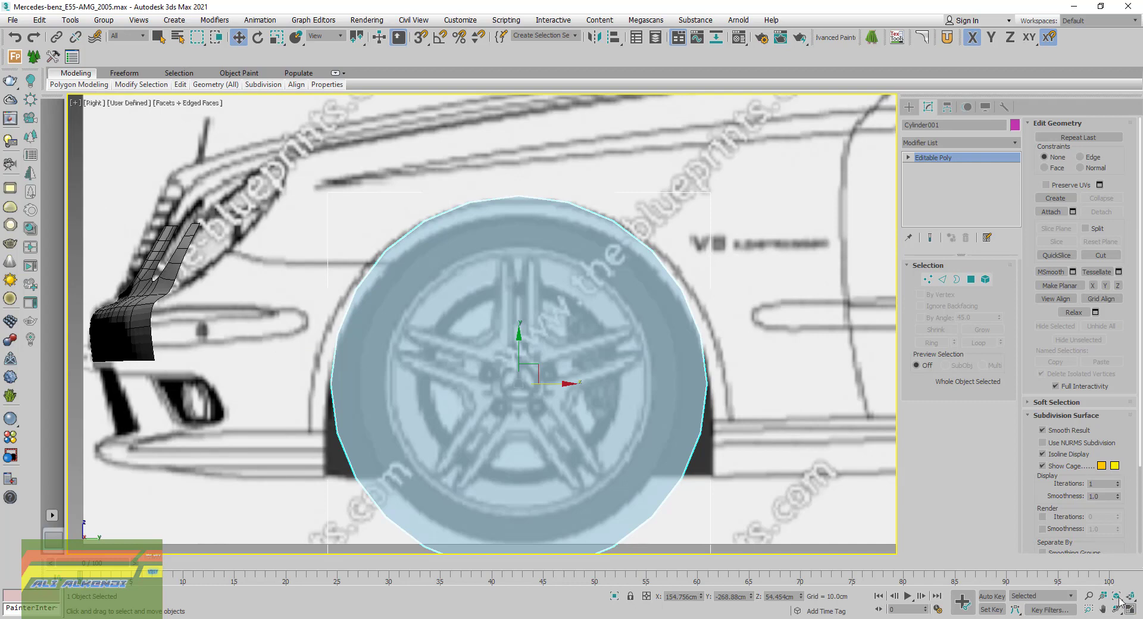
pyautogui.click(971, 279)
pyautogui.moveTo(744, 354); pyautogui.dragTo(725, 300, button='middle')
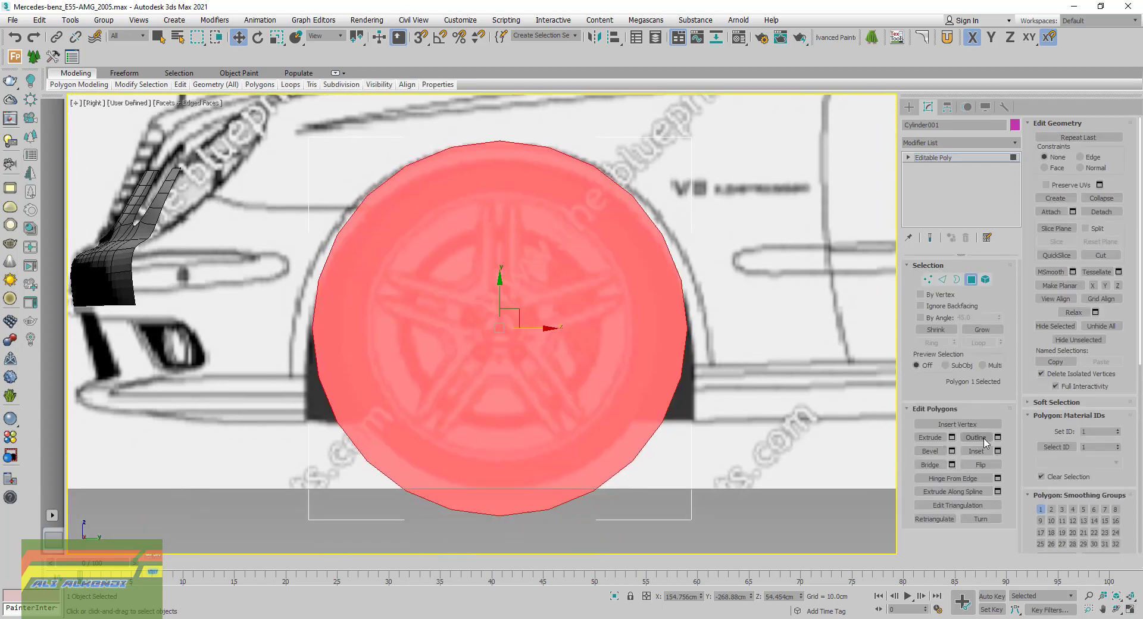
# Inset the disc face by about 5.85 cm, then clear the selection
pyautogui.click(998, 451)
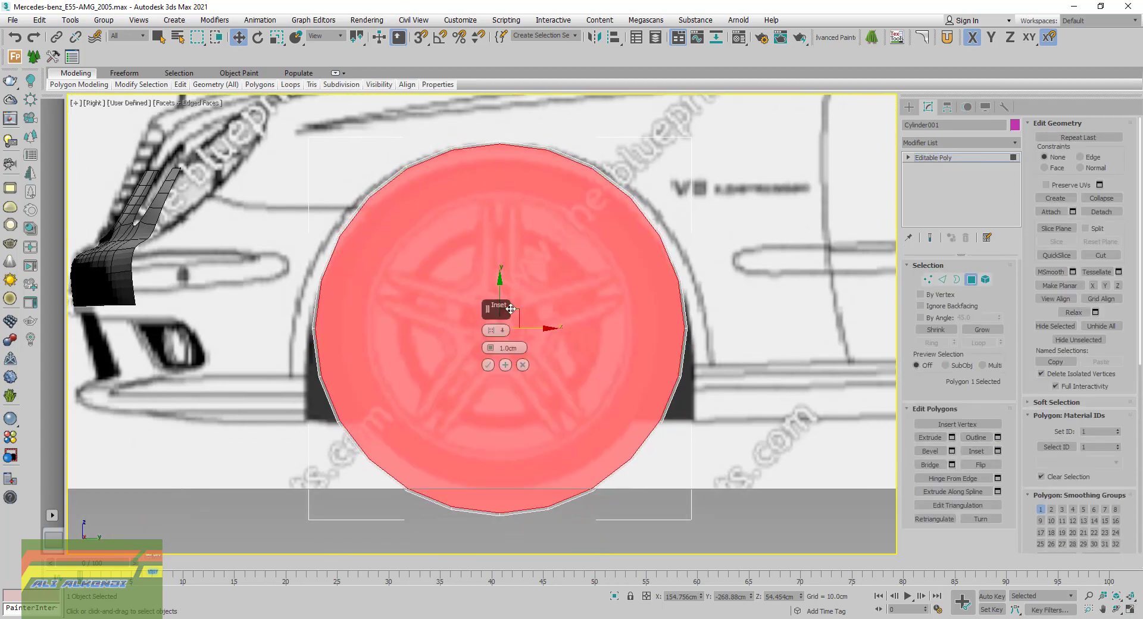
pyautogui.moveTo(517, 312)
pyautogui.mouseDown()
pyautogui.moveTo(713, 256)
pyautogui.moveTo(745, 208)
pyautogui.mouseUp()
pyautogui.moveTo(745, 249); pyautogui.dragTo(741, 233)
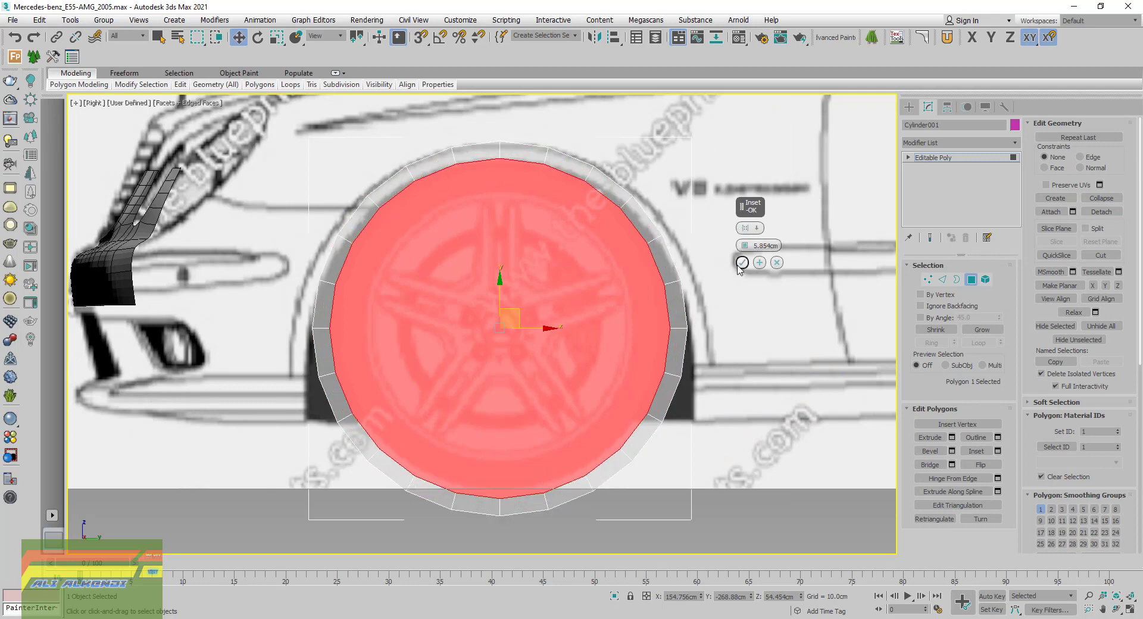
pyautogui.click(742, 263)
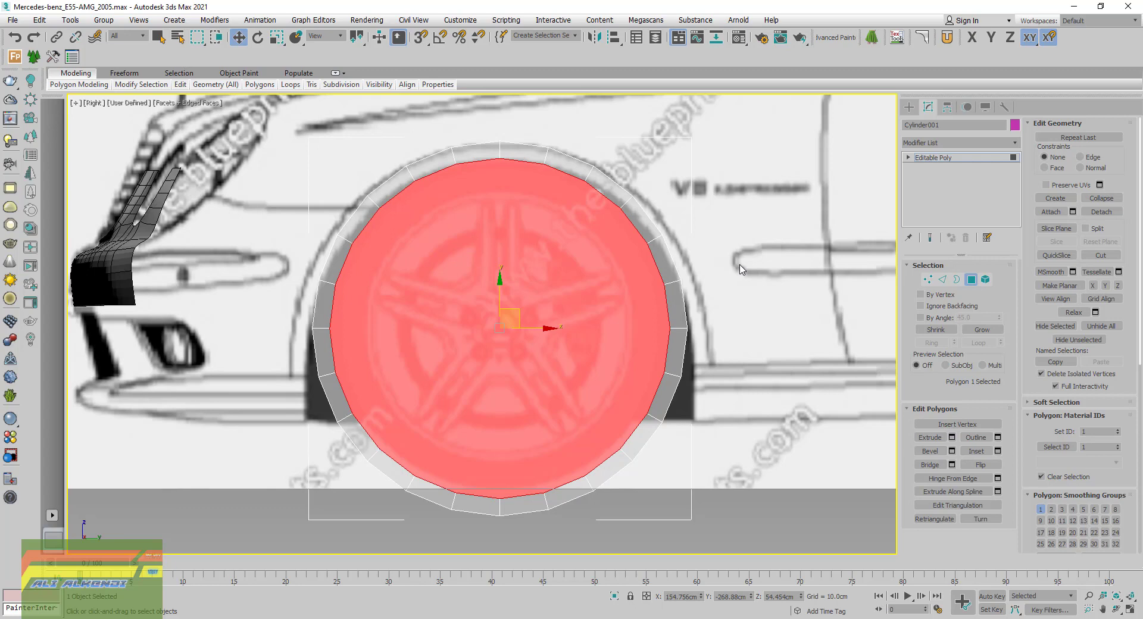
pyautogui.click(696, 257)
# Box-select the ten lower rim polygons and delete them
pyautogui.moveTo(640, 444); pyautogui.dragTo(699, 434, button='middle')
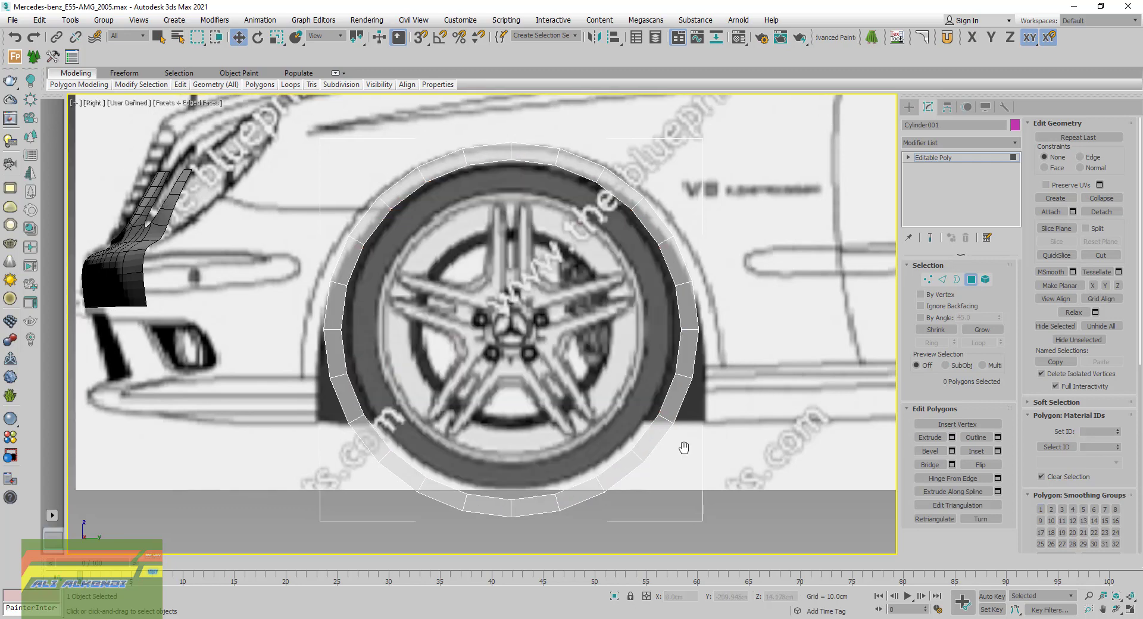
pyautogui.moveTo(751, 482); pyautogui.dragTo(304, 390)
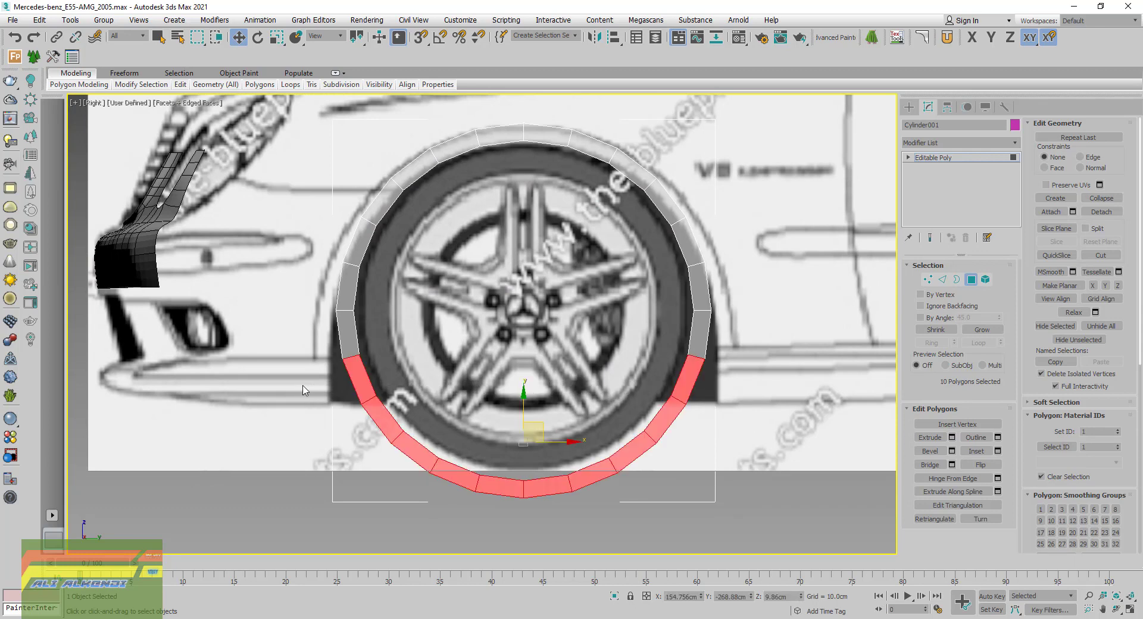
pyautogui.press('Delete')
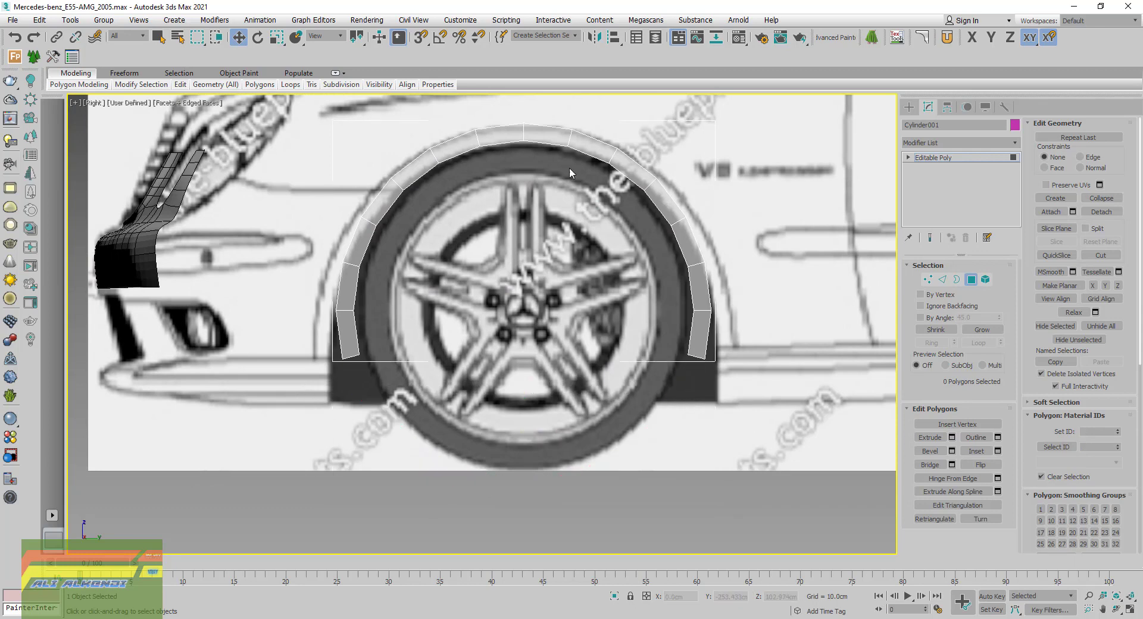
pyautogui.moveTo(570, 168); pyautogui.dragTo(595, 244, button='middle')
# In Vertex mode, move the arch-top vertex pairs up and right onto the blueprint arch
pyautogui.click(927, 279)
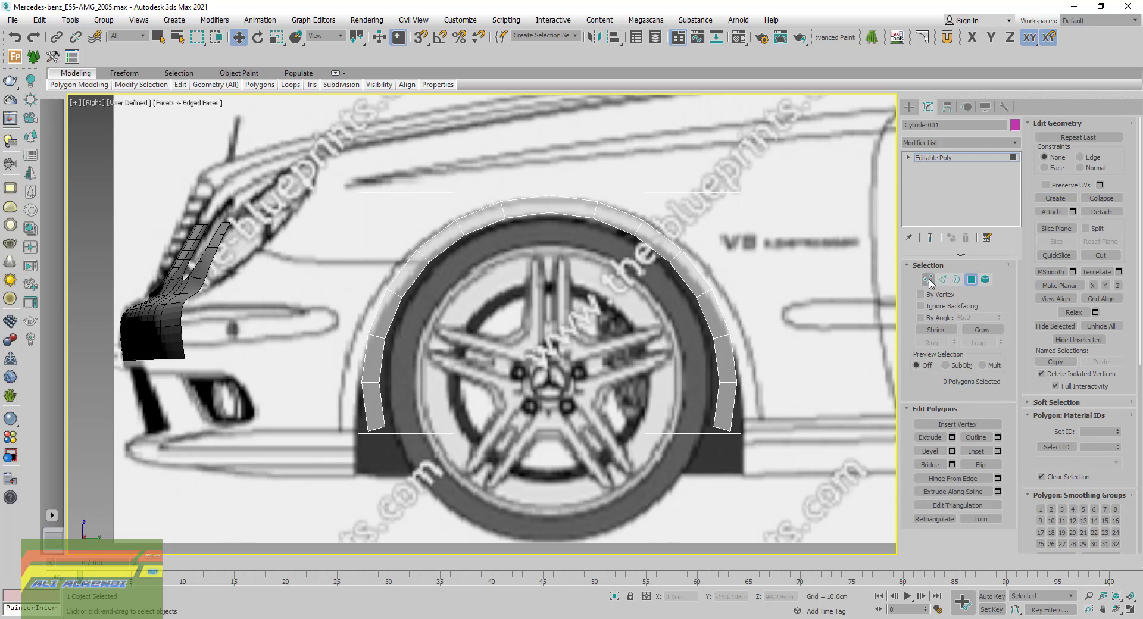
pyautogui.scroll(3, 549, 210)
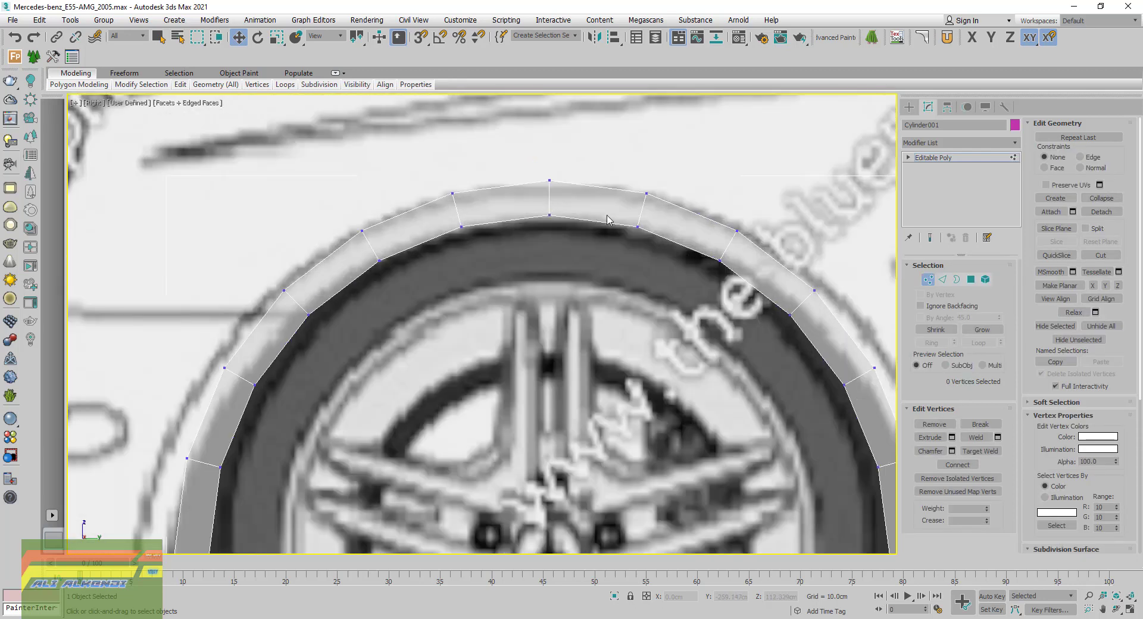
pyautogui.scroll(2, 616, 209)
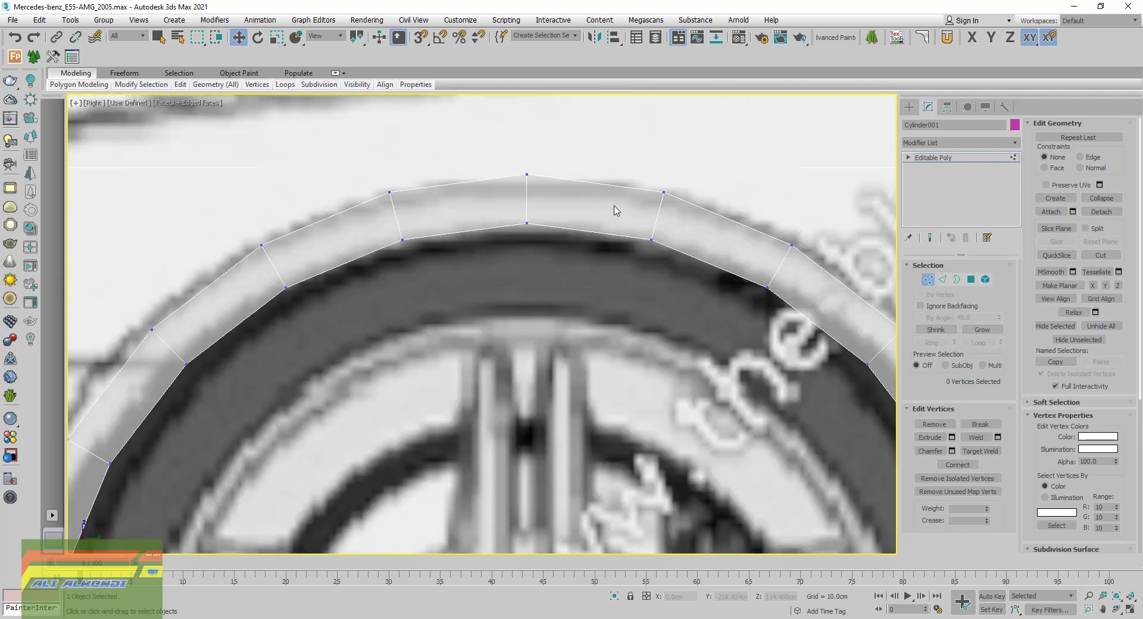
pyautogui.moveTo(605, 163); pyautogui.dragTo(709, 315)
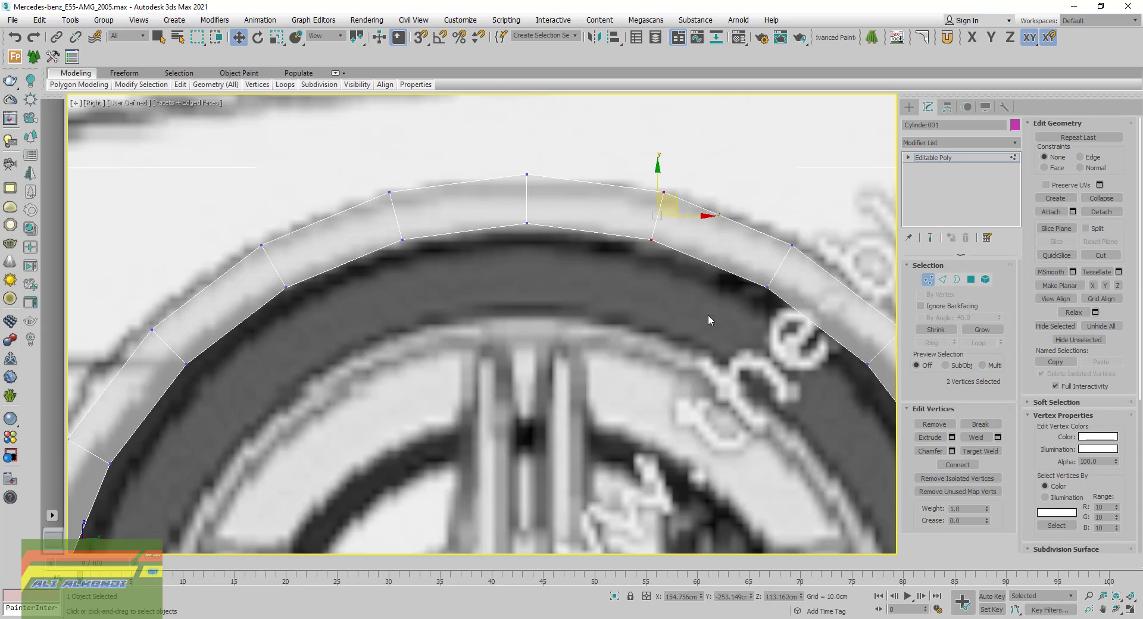
pyautogui.keyDown('ctrl'); pyautogui.moveTo(439, 280); pyautogui.dragTo(439, 265); pyautogui.keyUp('ctrl')
pyautogui.moveTo(525, 173); pyautogui.dragTo(524, 171)
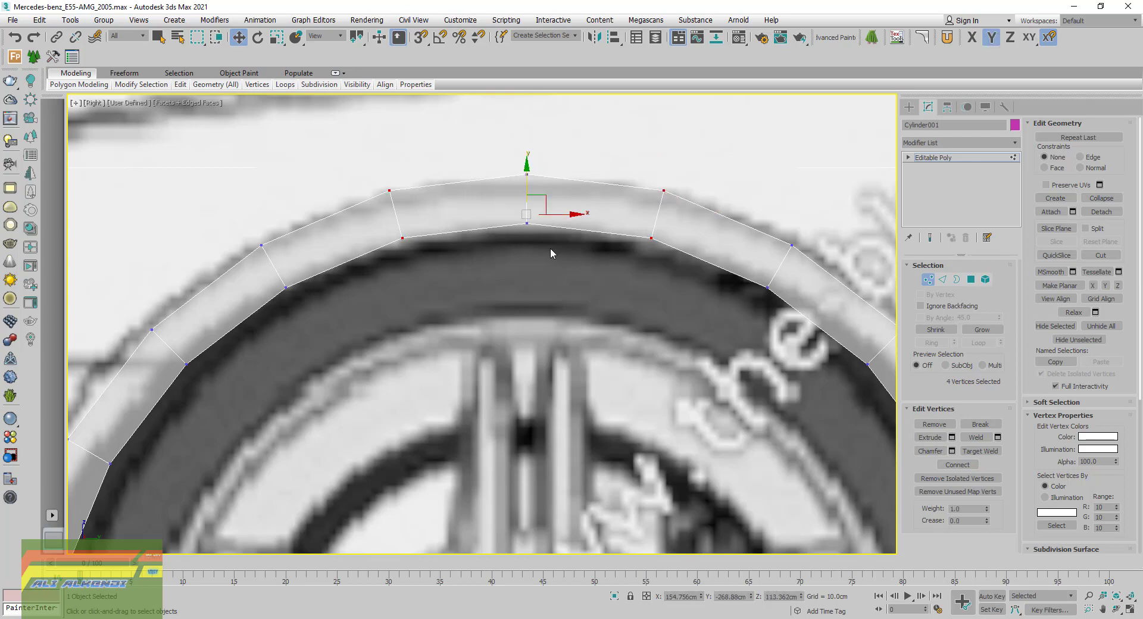
pyautogui.moveTo(658, 294); pyautogui.dragTo(561, 289, button='middle')
pyautogui.moveTo(603, 214)
pyautogui.mouseDown()
pyautogui.moveTo(659, 307)
pyautogui.moveTo(707, 263)
pyautogui.mouseUp()
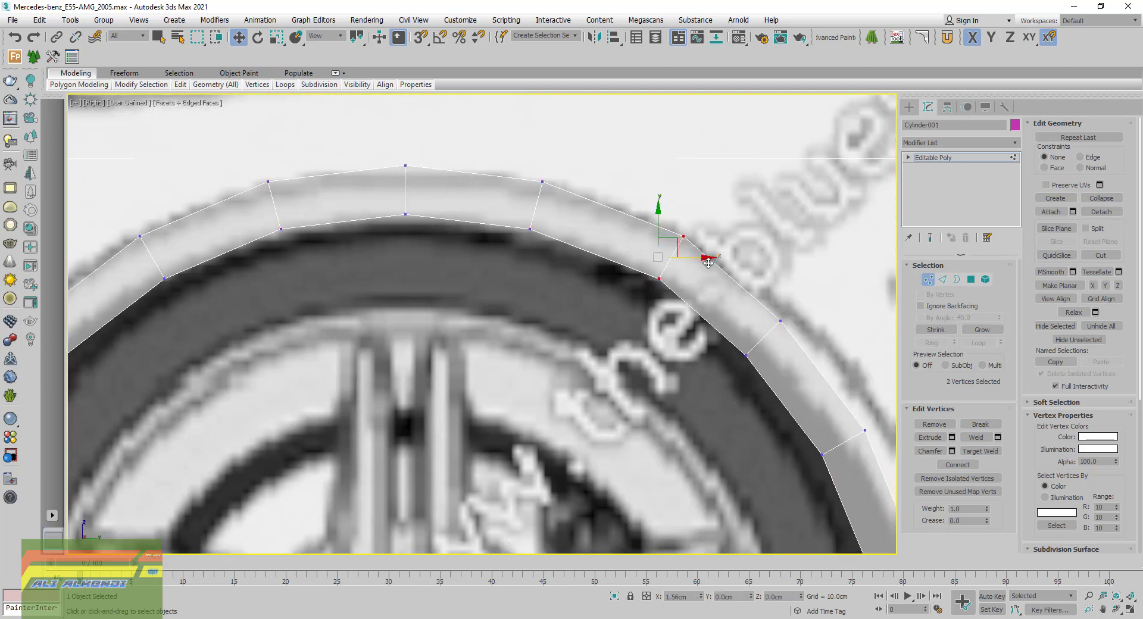
pyautogui.moveTo(709, 262); pyautogui.dragTo(581, 288, button='middle')
pyautogui.moveTo(586, 329); pyautogui.dragTo(684, 246)
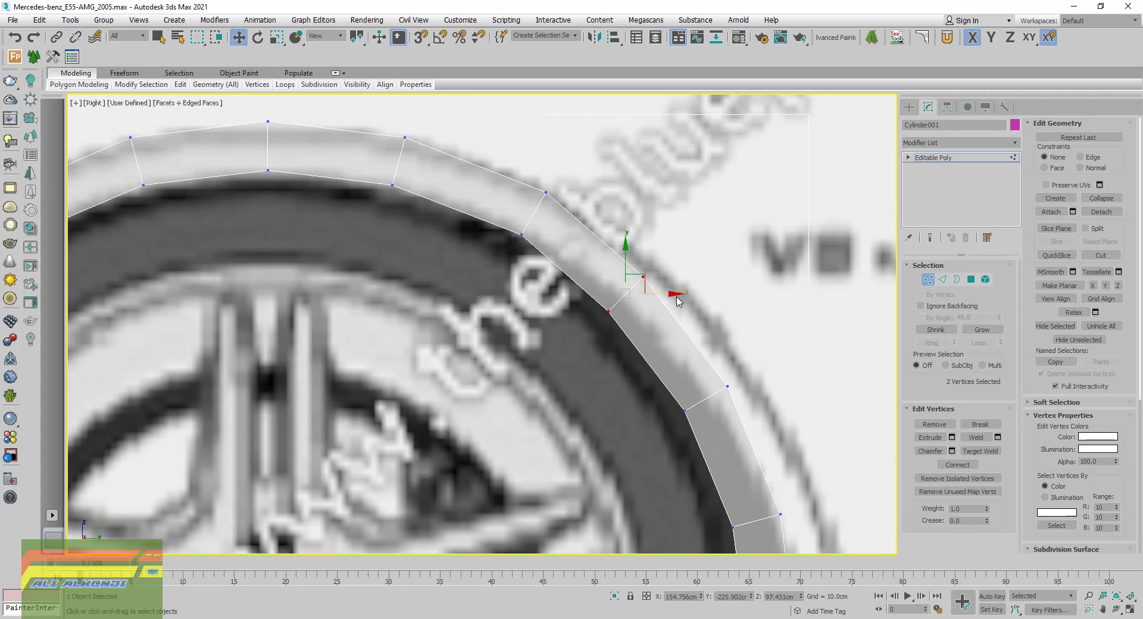
pyautogui.moveTo(667, 295)
pyautogui.mouseDown()
pyautogui.moveTo(695, 282)
pyautogui.moveTo(685, 284)
pyautogui.mouseUp()
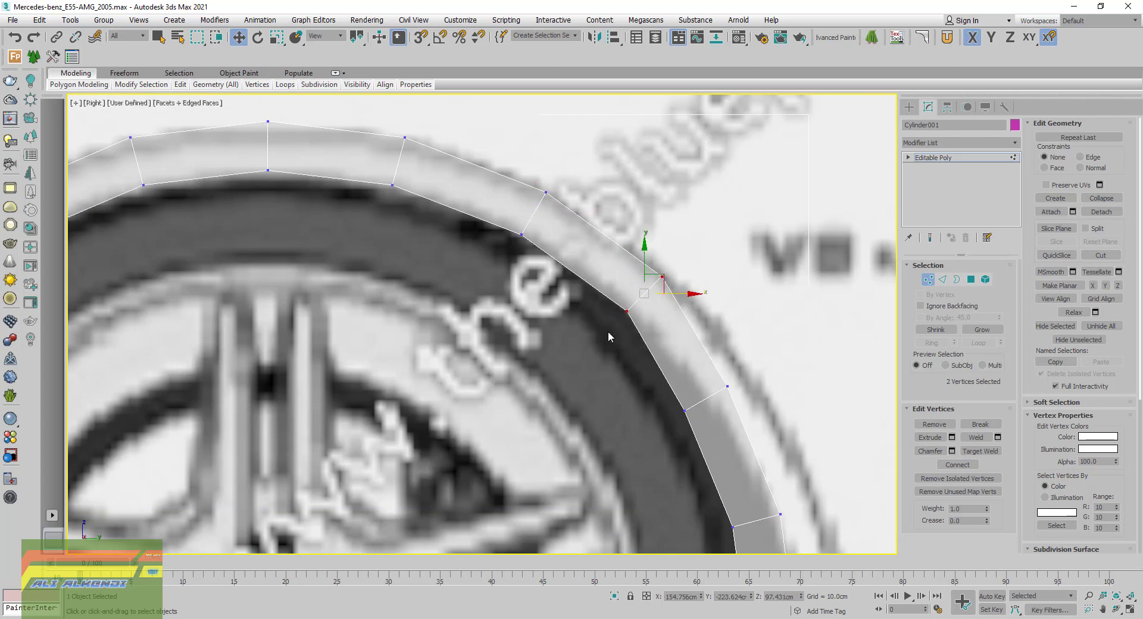
pyautogui.click(626, 311)
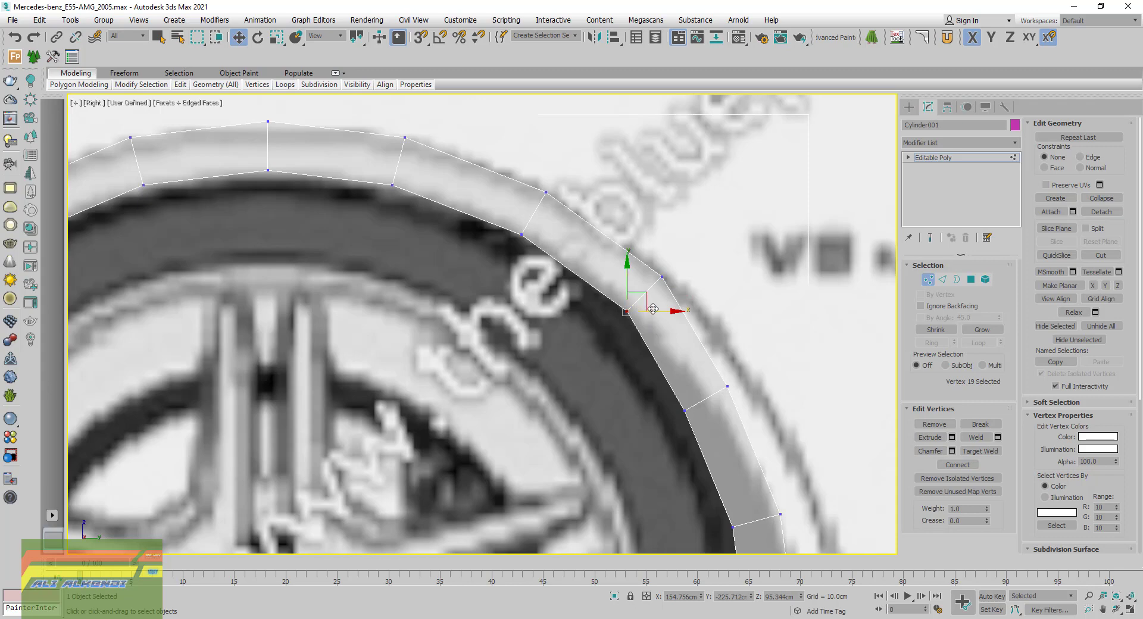
pyautogui.moveTo(653, 309); pyautogui.dragTo(664, 307)
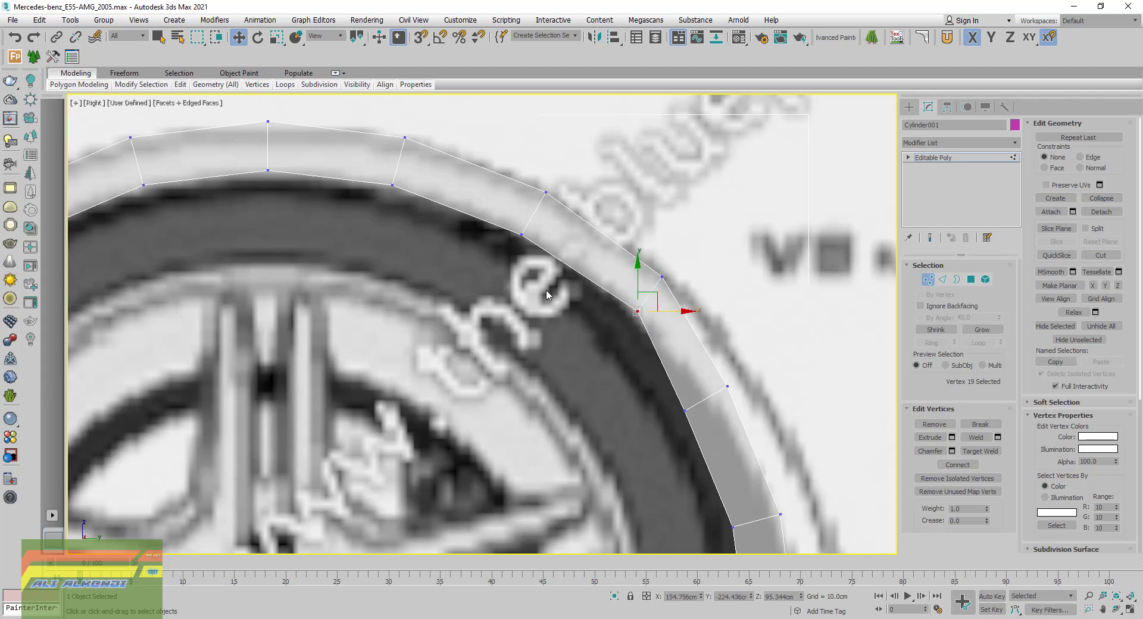
# Raise the next individual top vertices onto the blueprint arch outline
pyautogui.click(518, 238)
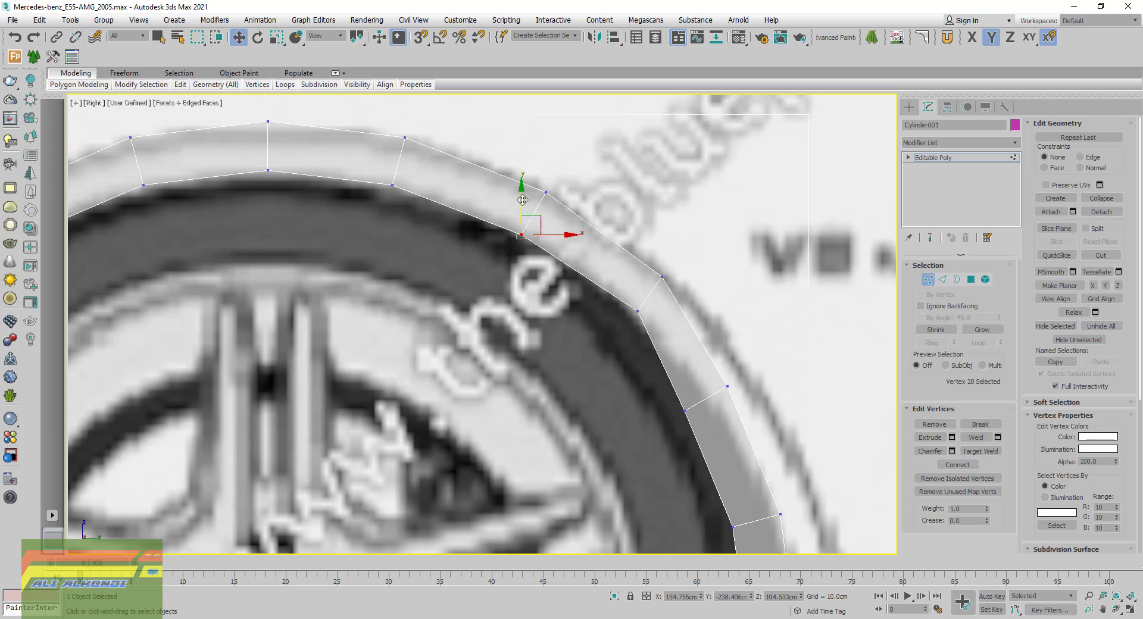
pyautogui.moveTo(522, 201); pyautogui.dragTo(523, 194)
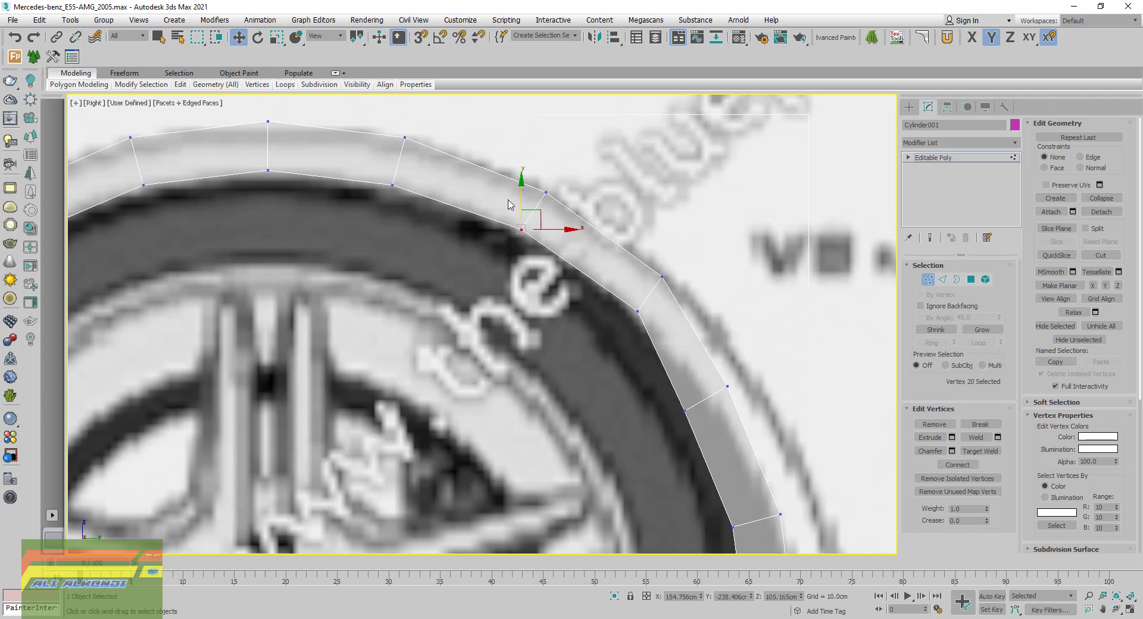
pyautogui.moveTo(395, 190); pyautogui.dragTo(520, 273, button='middle')
pyautogui.click(518, 271)
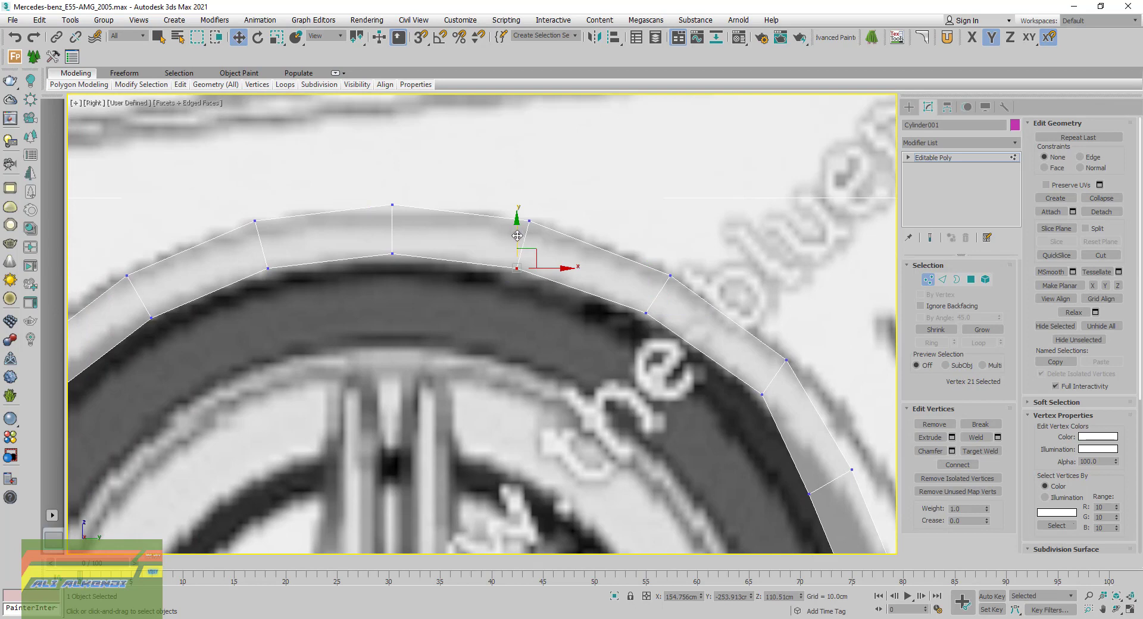
pyautogui.moveTo(516, 233); pyautogui.dragTo(516, 228)
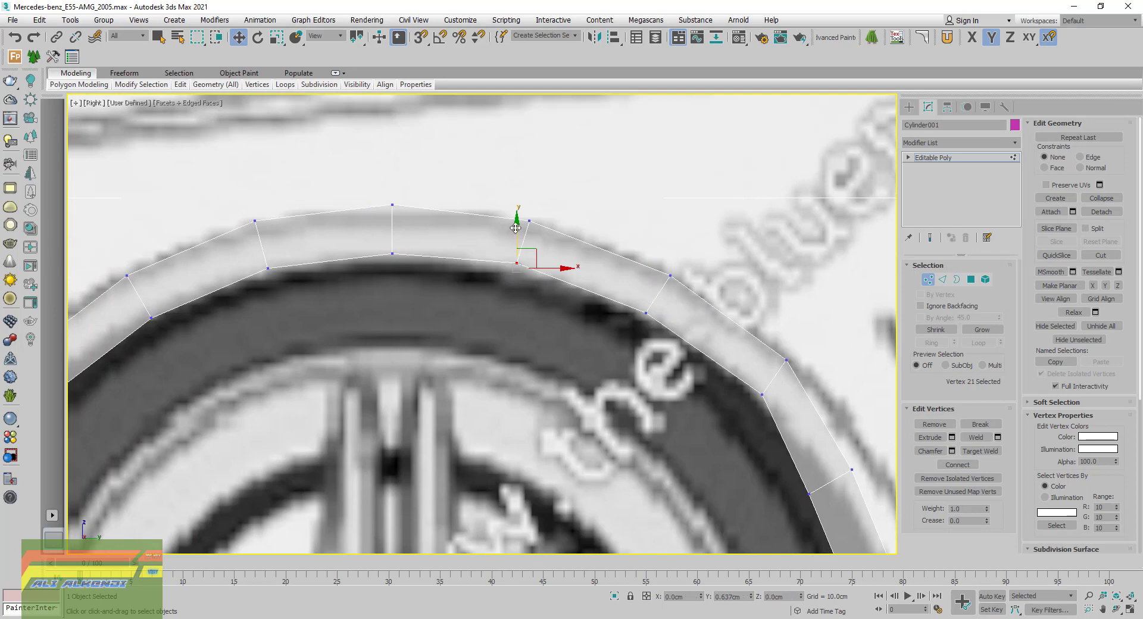
pyautogui.moveTo(516, 228)
pyautogui.mouseDown(button='middle')
pyautogui.moveTo(518, 268)
pyautogui.moveTo(539, 288)
pyautogui.mouseUp(button='middle')
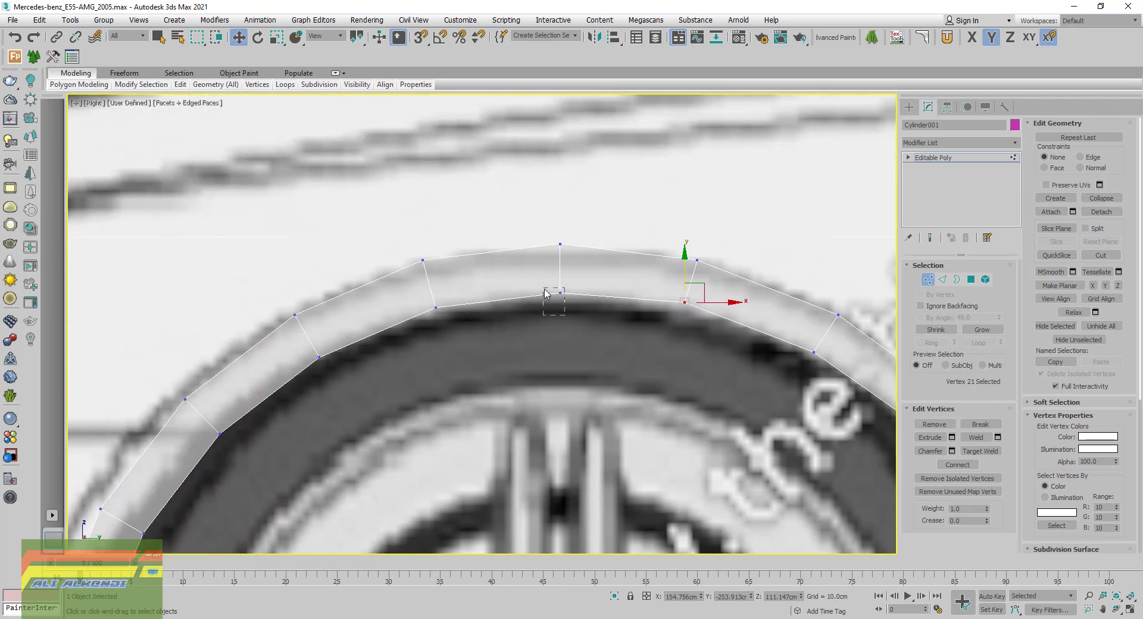
pyautogui.click(558, 293)
pyautogui.moveTo(559, 268); pyautogui.dragTo(559, 267)
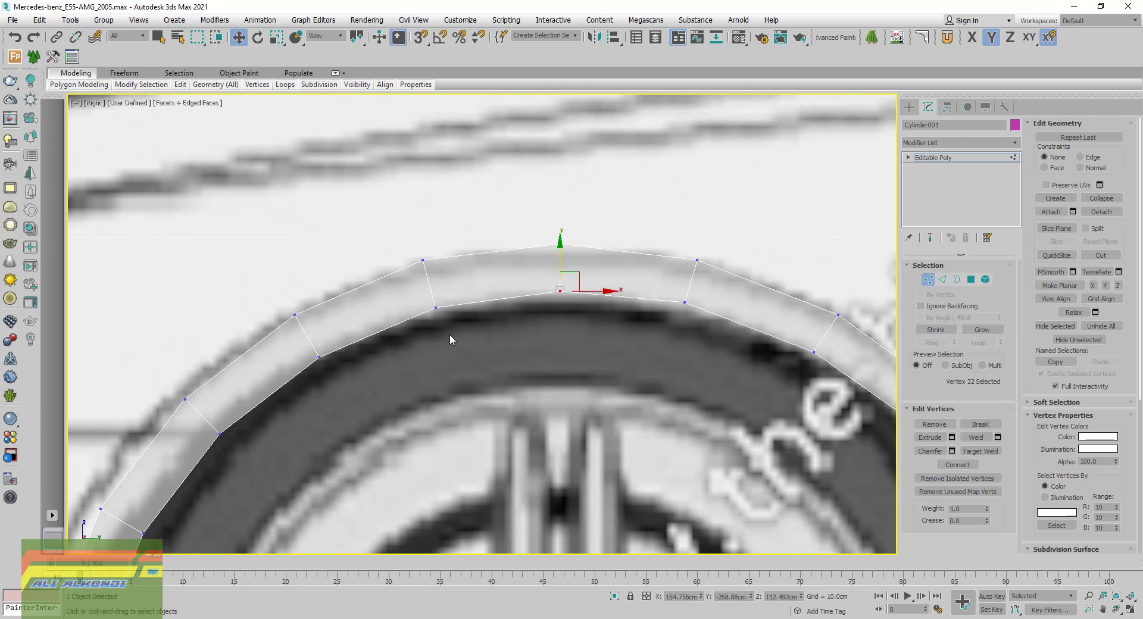
pyautogui.click(436, 308)
pyautogui.moveTo(437, 276); pyautogui.dragTo(436, 276)
# Push the upper vertex pairs on the arch's right end outward onto the blueprint outline
pyautogui.moveTo(746, 313); pyautogui.dragTo(444, 183, button='middle')
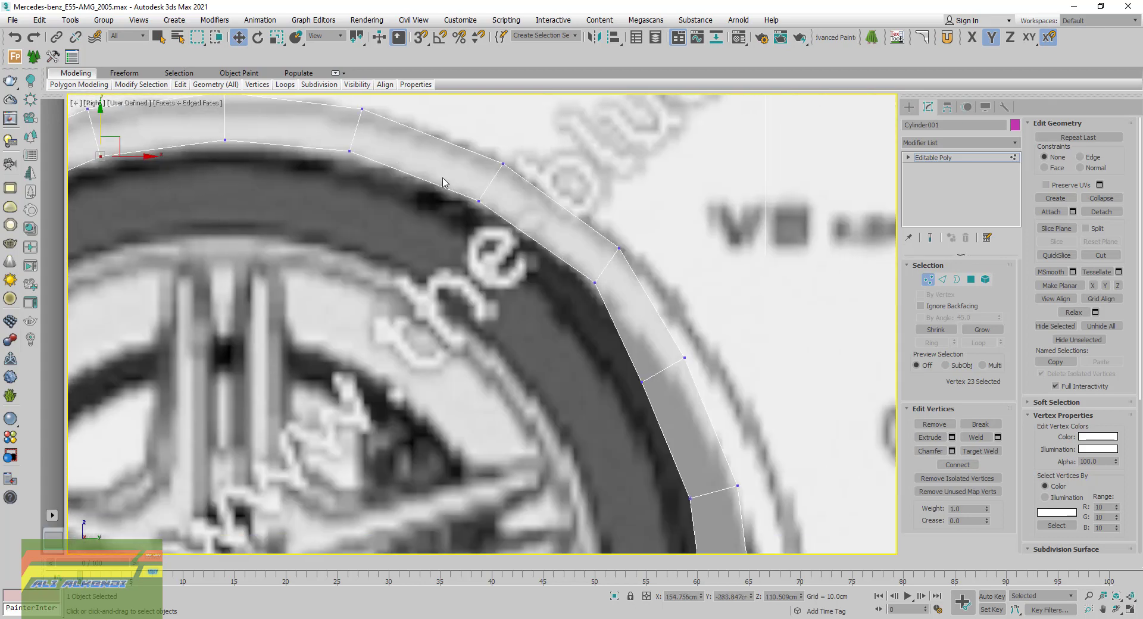
pyautogui.moveTo(643, 296); pyautogui.dragTo(583, 248, button='middle')
pyautogui.moveTo(632, 331); pyautogui.dragTo(659, 322)
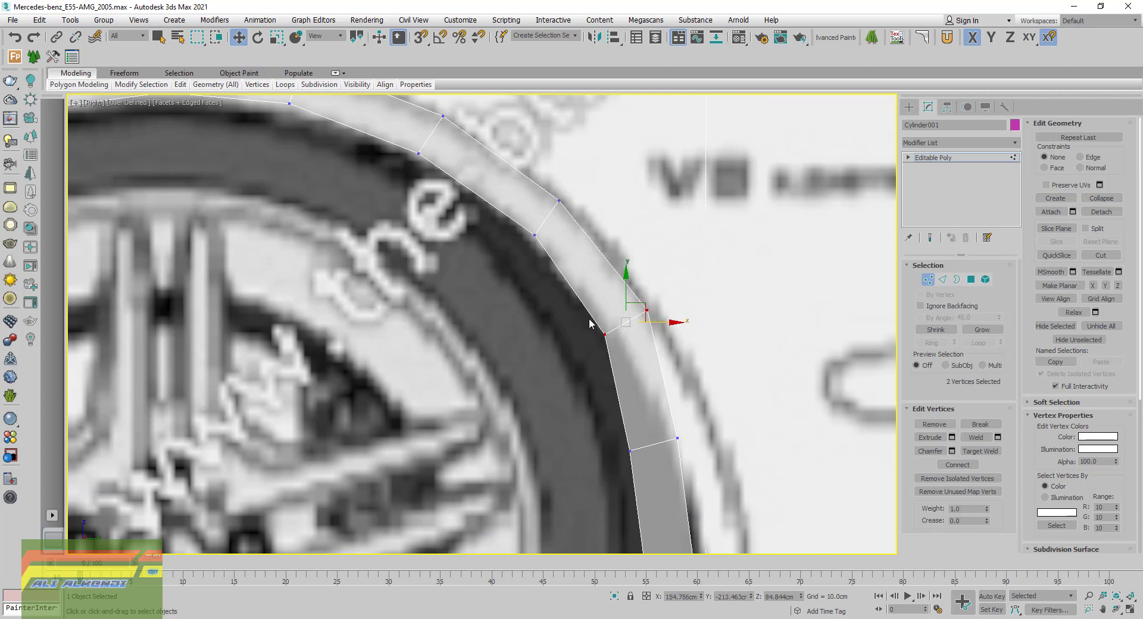
pyautogui.click(603, 333)
pyautogui.moveTo(625, 334); pyautogui.dragTo(646, 332)
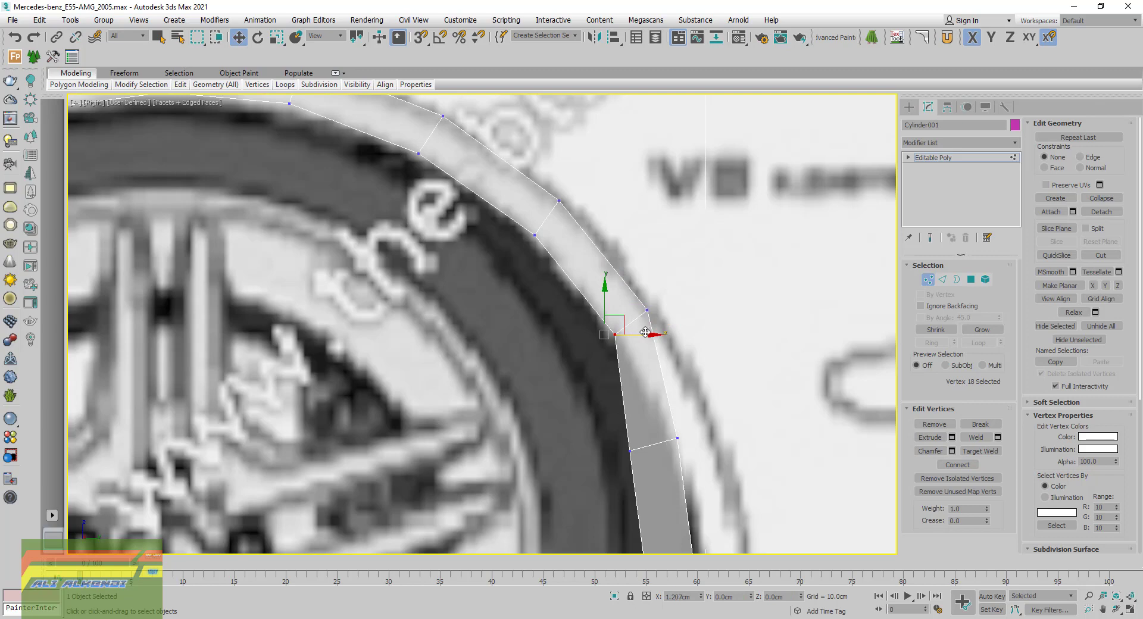
pyautogui.moveTo(613, 429); pyautogui.dragTo(531, 242, button='middle')
pyautogui.moveTo(640, 290); pyautogui.dragTo(640, 290)
pyautogui.moveTo(633, 271); pyautogui.dragTo(650, 327, button='middle')
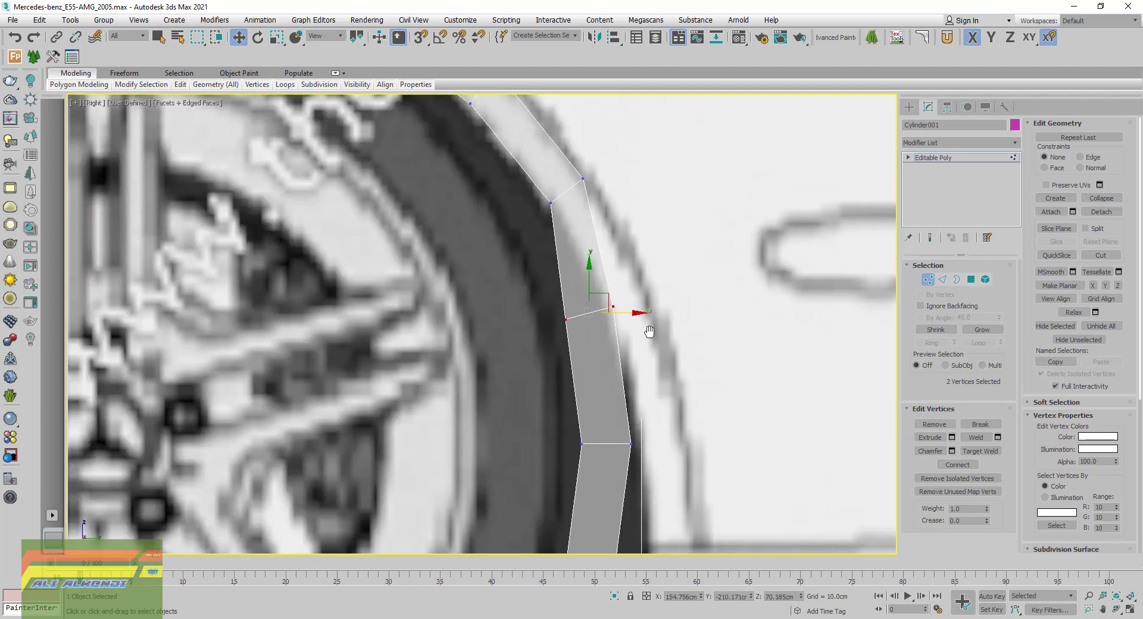
pyautogui.moveTo(629, 314); pyautogui.dragTo(666, 310)
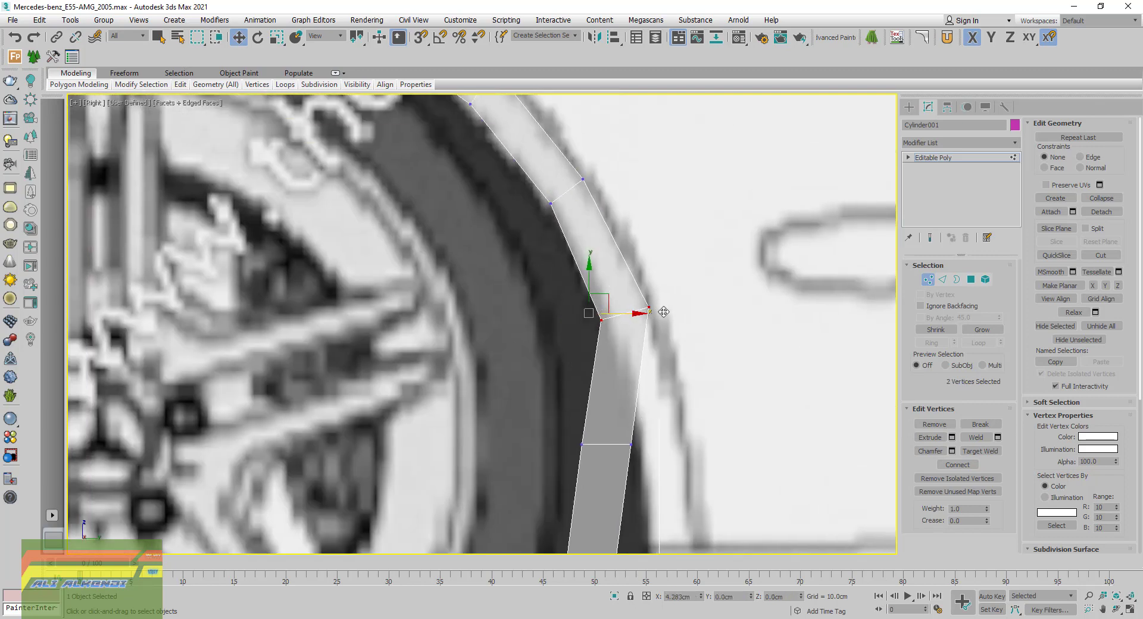
# Shift the inner vertices of the lower pairs right to match the outline
pyautogui.click(649, 308)
pyautogui.click(600, 320)
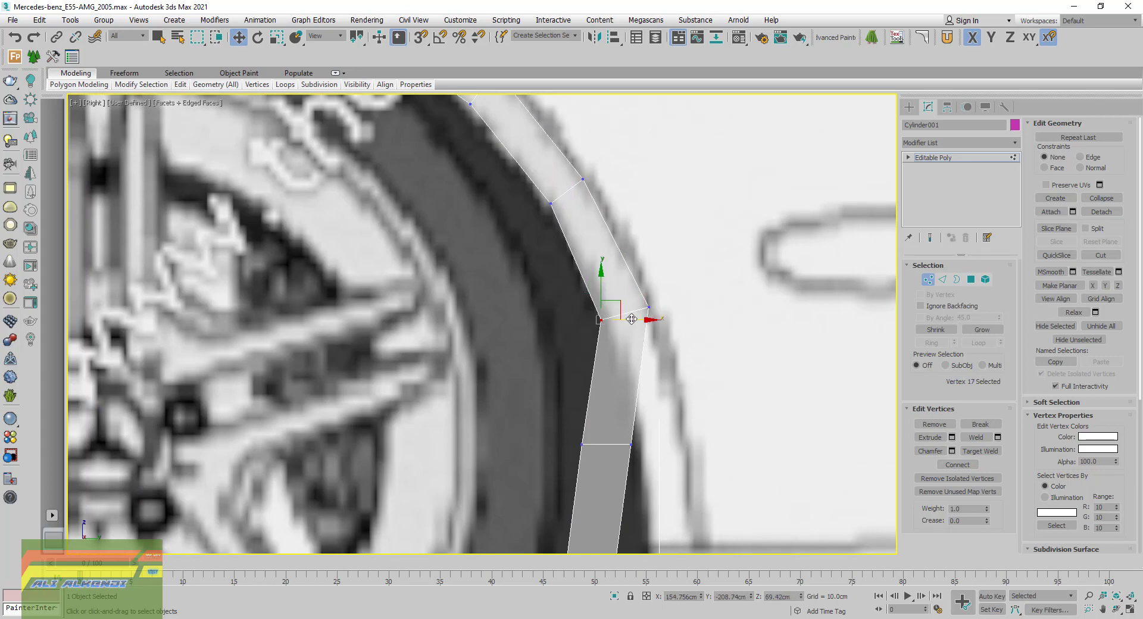
pyautogui.moveTo(630, 320); pyautogui.dragTo(636, 320)
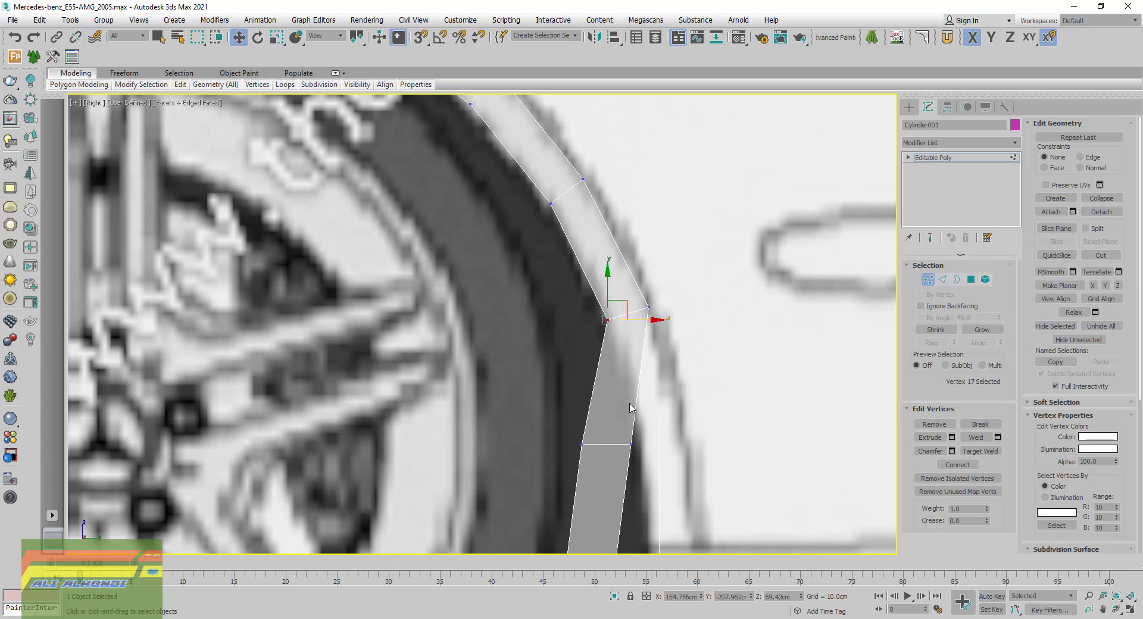
pyautogui.moveTo(630, 408); pyautogui.dragTo(596, 301, button='middle')
pyautogui.moveTo(625, 367); pyautogui.dragTo(663, 331)
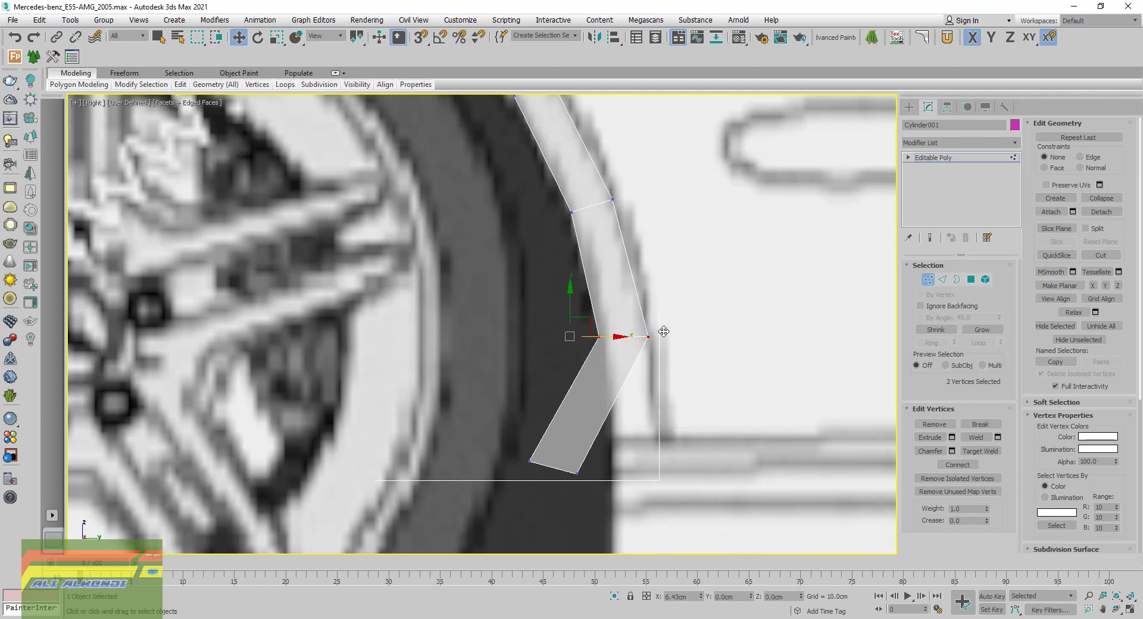
pyautogui.click(599, 337)
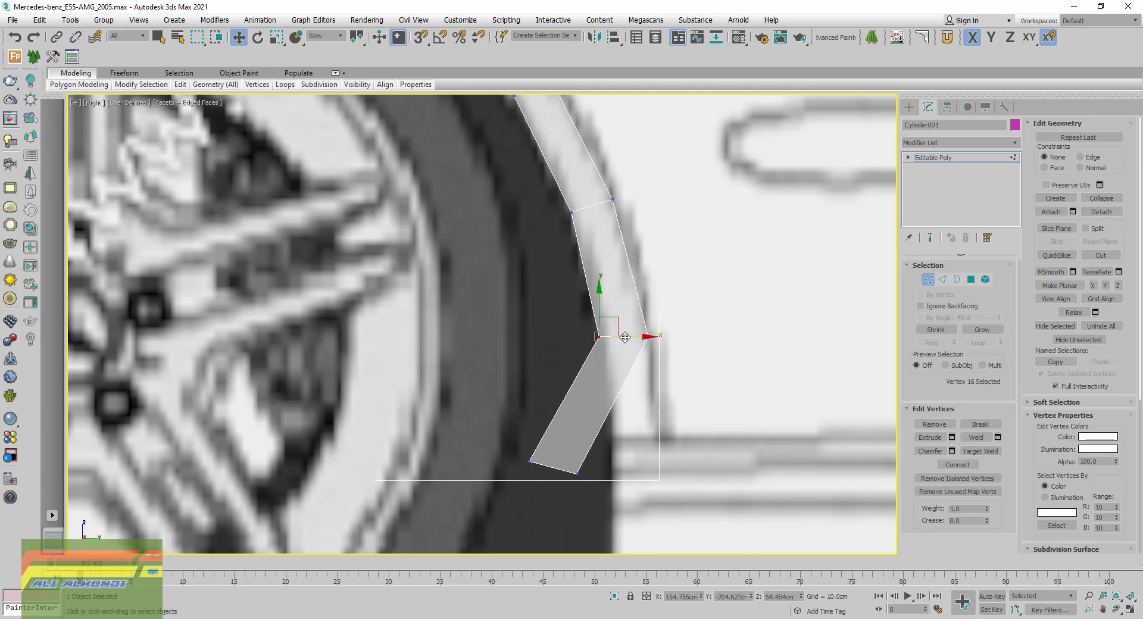
pyautogui.moveTo(624, 340); pyautogui.dragTo(632, 342)
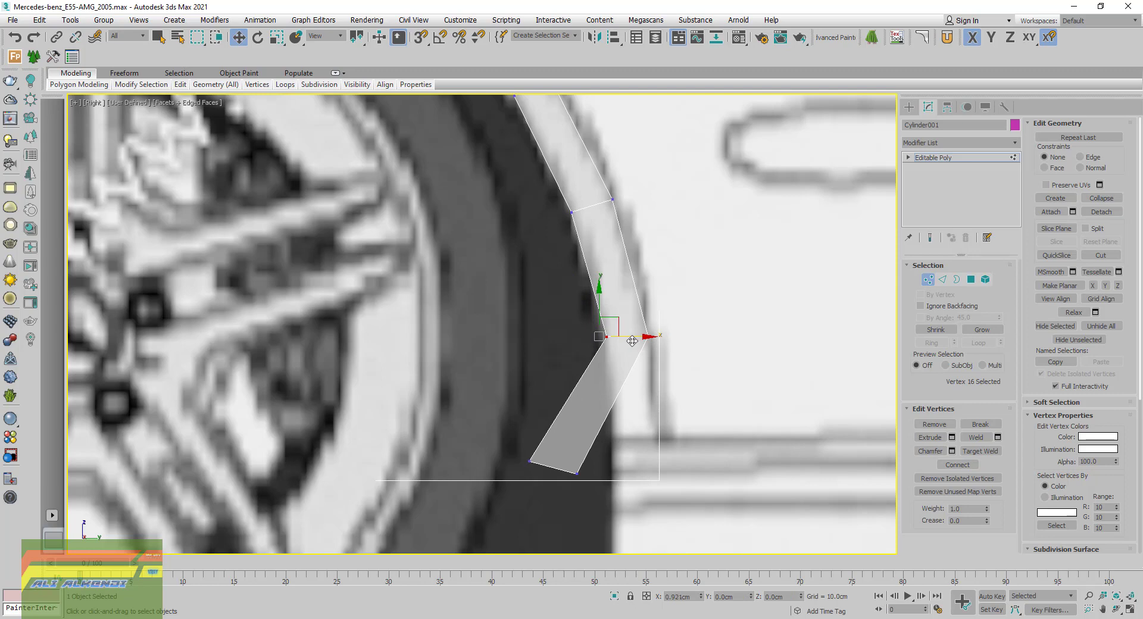
# Move the bottom two vertices into place and flatten them level with Make Planar Y
pyautogui.moveTo(524, 450)
pyautogui.mouseDown()
pyautogui.moveTo(587, 483)
pyautogui.moveTo(651, 433)
pyautogui.mouseUp()
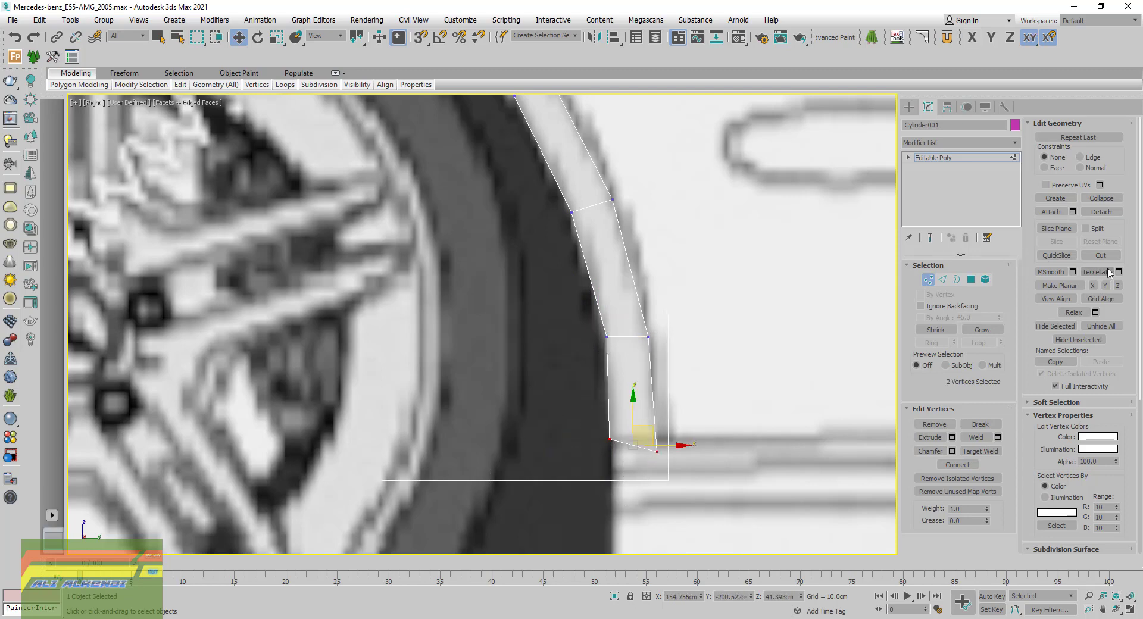
pyautogui.click(1105, 285)
pyautogui.scroll(2, 661, 459)
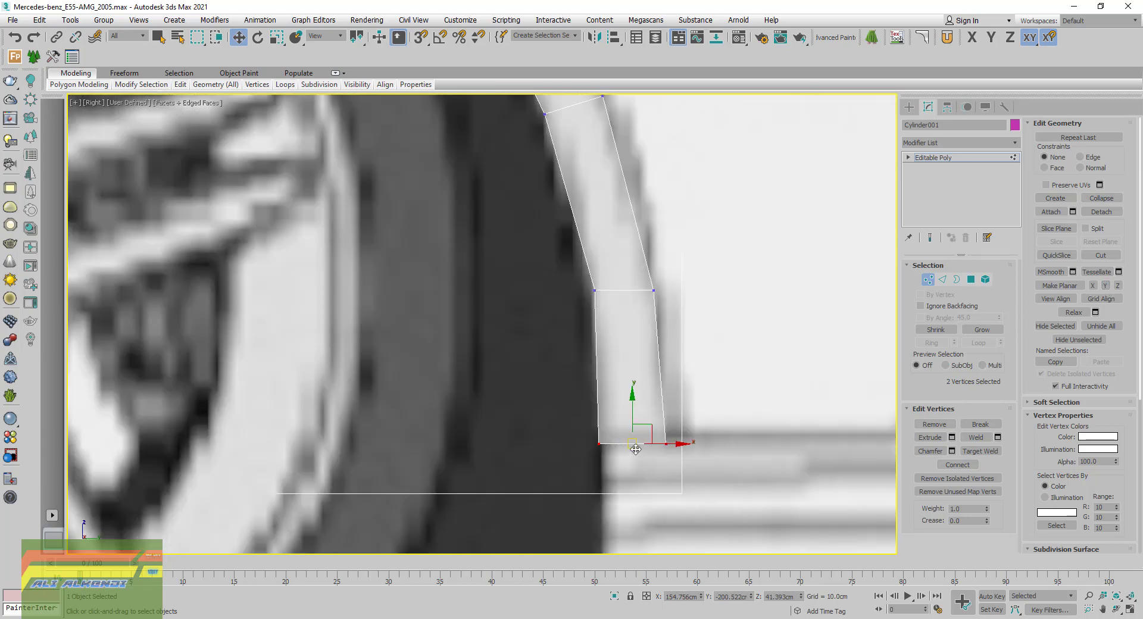
pyautogui.moveTo(672, 442); pyautogui.dragTo(678, 443)
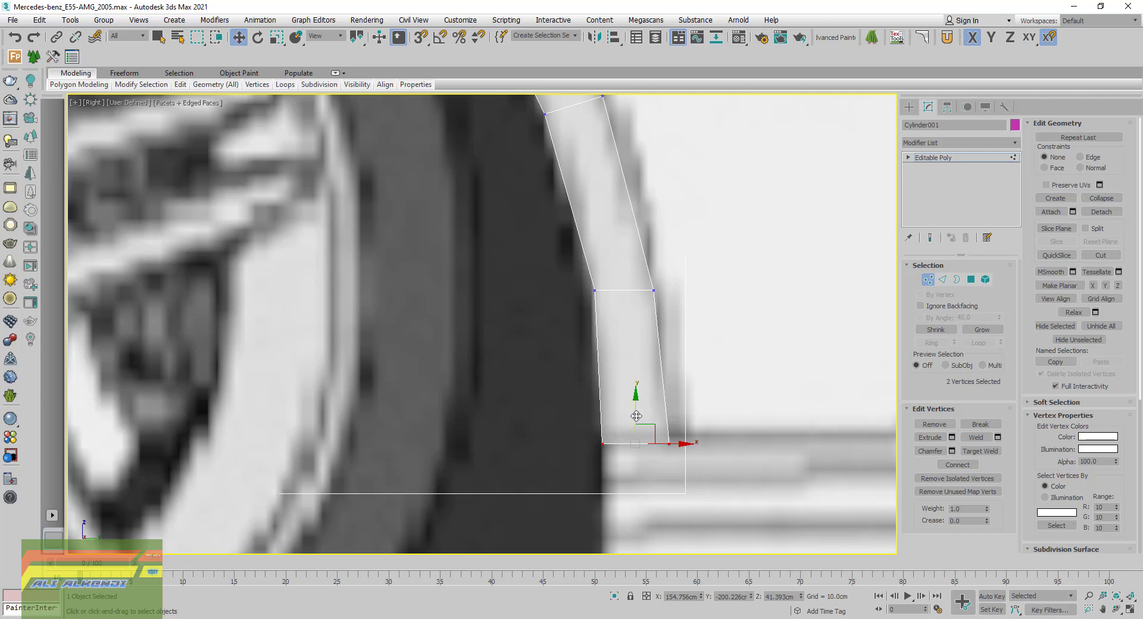
pyautogui.moveTo(631, 420); pyautogui.dragTo(638, 409)
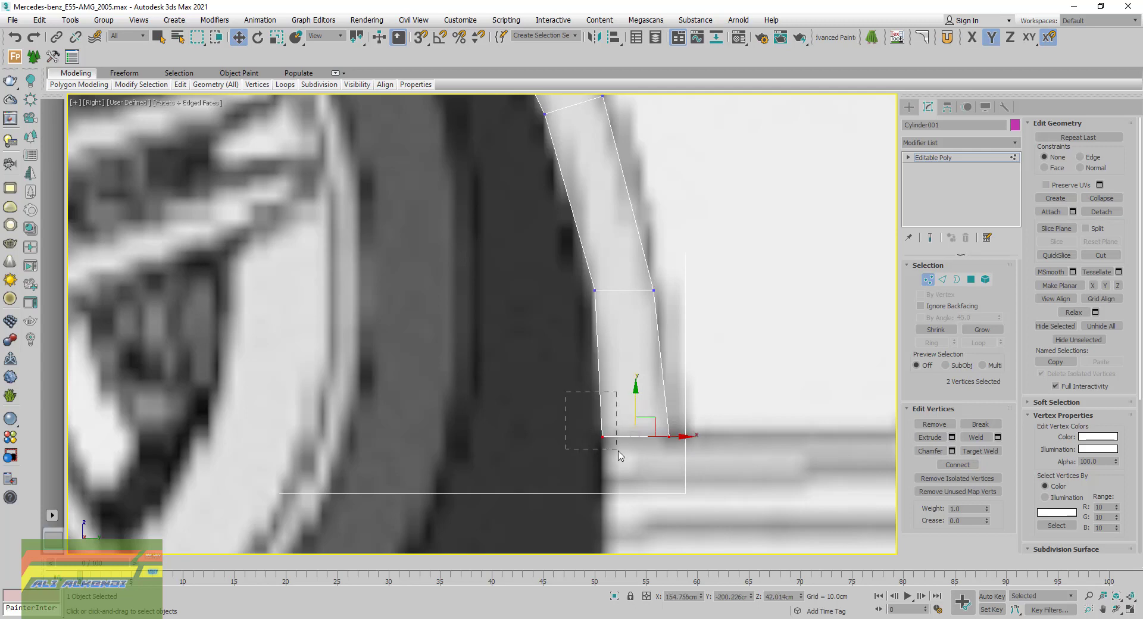
pyautogui.moveTo(619, 455); pyautogui.dragTo(620, 454)
pyautogui.press('F5')
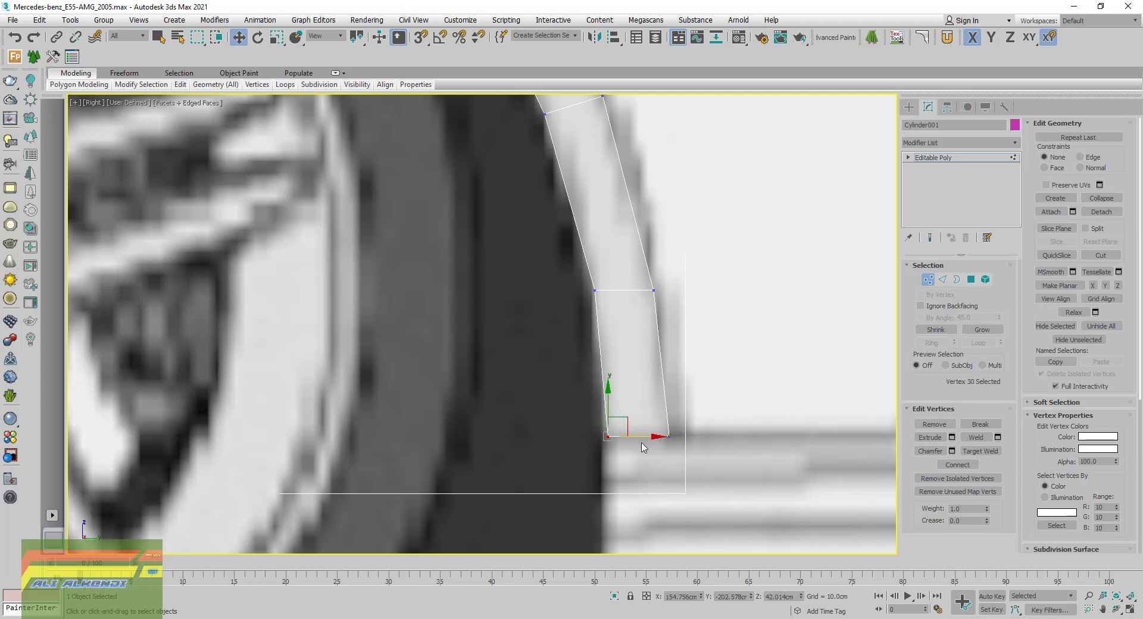
pyautogui.scroll(-3, 608, 437)
pyautogui.scroll(-3, 609, 437)
# Shift the first upper-left vertex pair left along X onto the blueprint arch outline
pyautogui.scroll(-2, 604, 439)
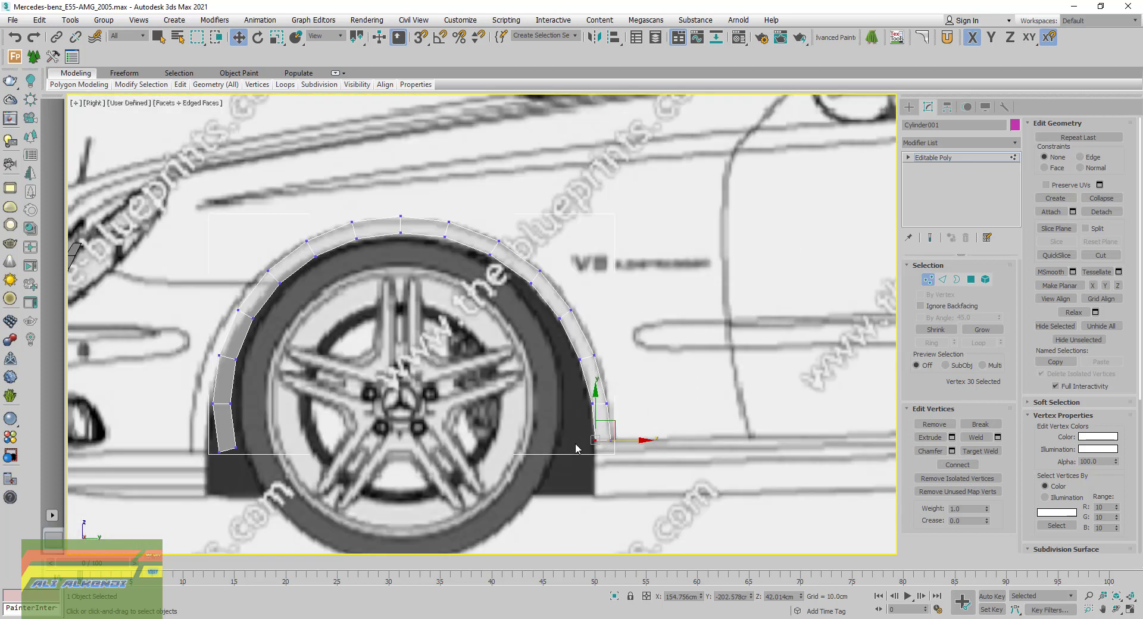
pyautogui.moveTo(509, 430)
pyautogui.mouseDown(button='middle')
pyautogui.moveTo(693, 441)
pyautogui.moveTo(667, 377)
pyautogui.mouseUp(button='middle')
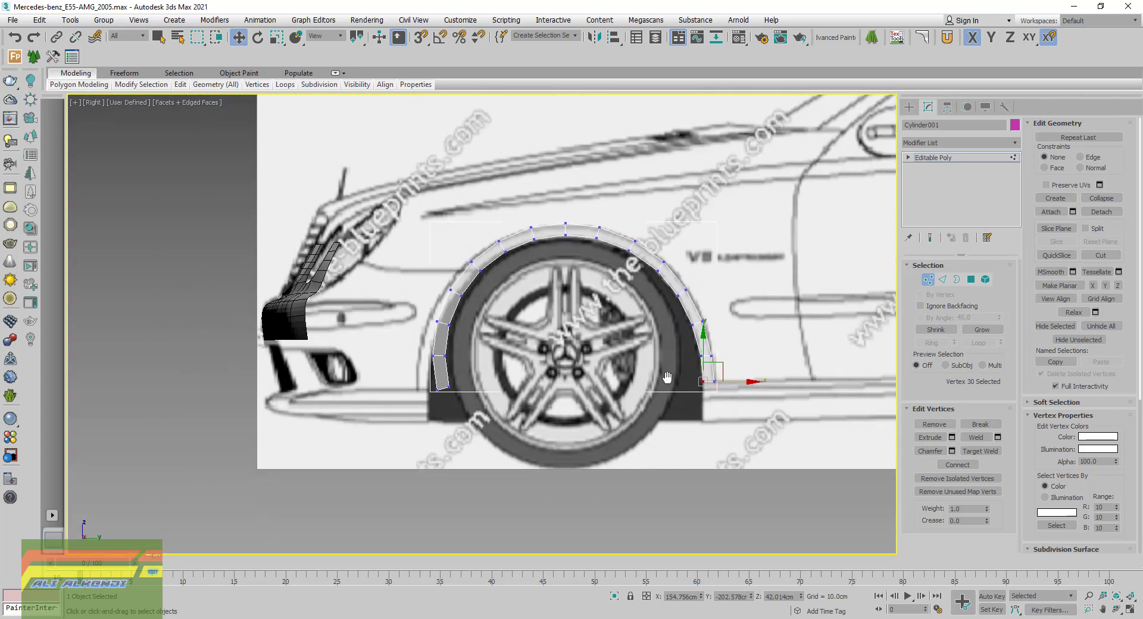
pyautogui.scroll(2, 533, 292)
pyautogui.scroll(2, 554, 288)
pyautogui.scroll(2, 585, 280)
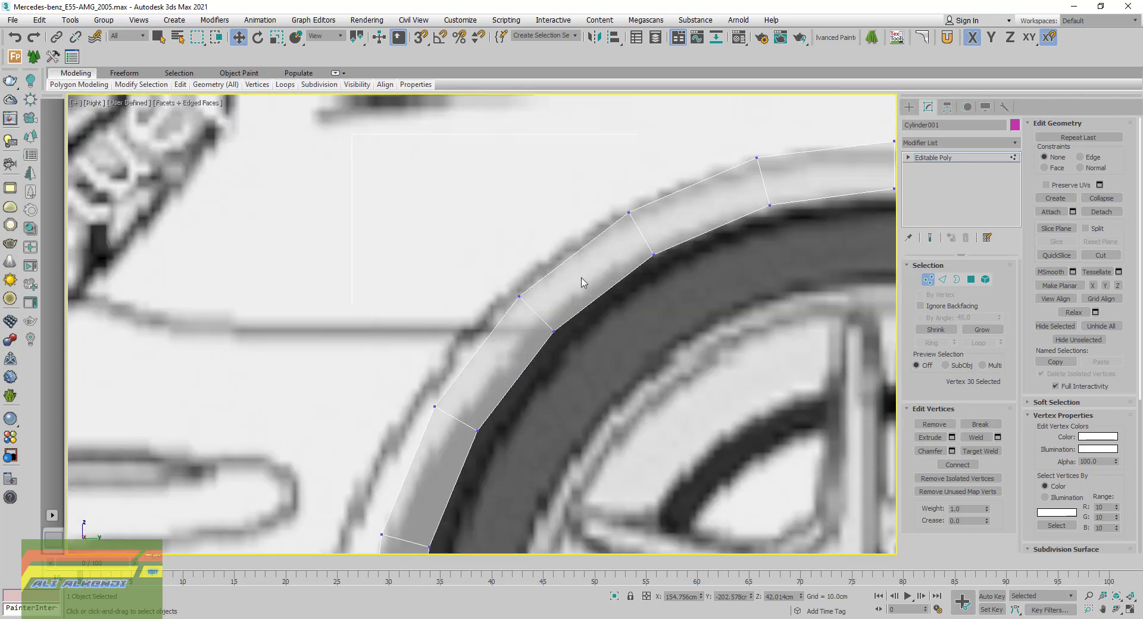
pyautogui.scroll(2, 596, 301)
pyautogui.moveTo(588, 231); pyautogui.dragTo(588, 230)
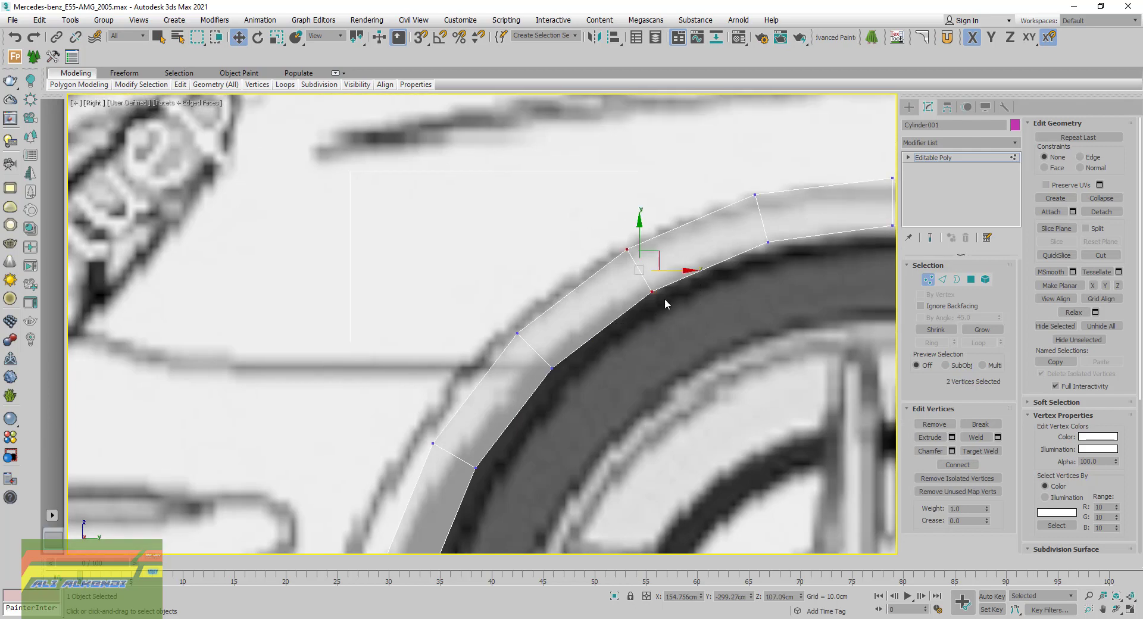
pyautogui.moveTo(675, 270); pyautogui.dragTo(664, 292)
pyautogui.click(646, 292)
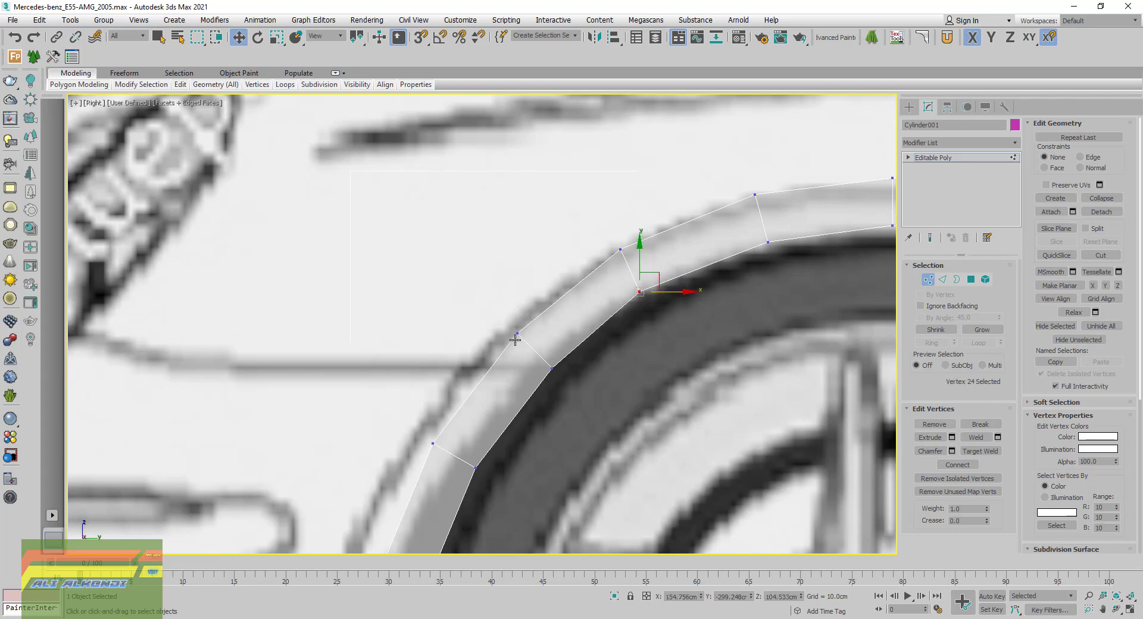
# Slide the next pair of arch vertices left onto the blueprint outline
pyautogui.scroll(2, 516, 340)
pyautogui.scroll(1, 572, 354)
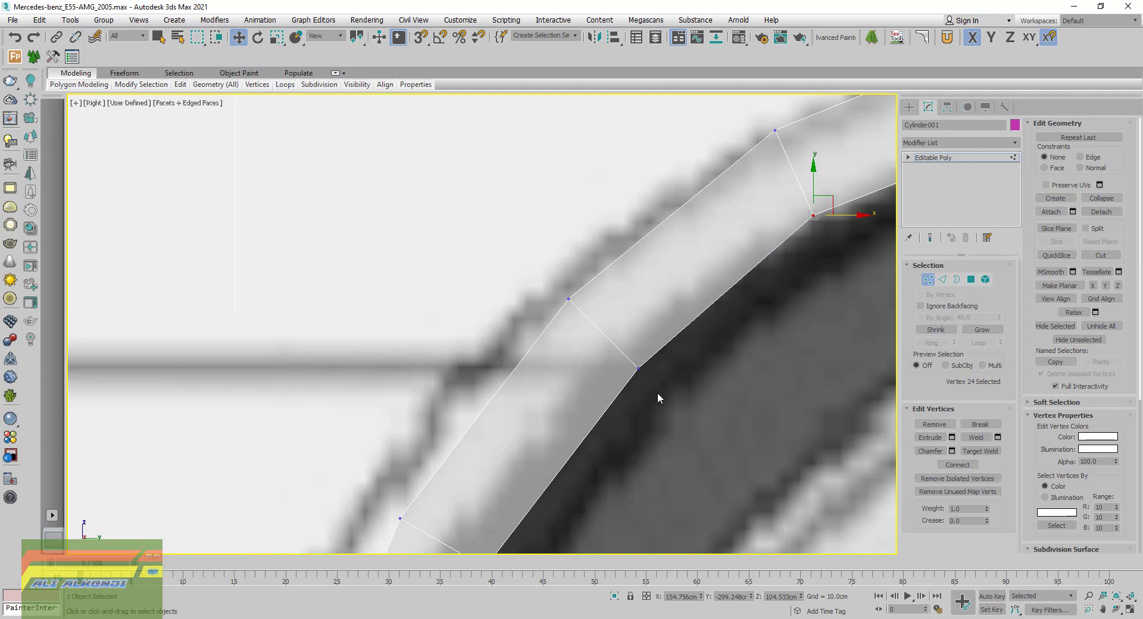
pyautogui.moveTo(657, 392); pyautogui.dragTo(535, 237)
pyautogui.moveTo(642, 334)
pyautogui.mouseDown()
pyautogui.moveTo(602, 325)
pyautogui.moveTo(617, 324)
pyautogui.moveTo(611, 348)
pyautogui.mouseUp()
pyautogui.scroll(-3, 593, 362)
pyautogui.moveTo(590, 333); pyautogui.dragTo(576, 316, button='middle')
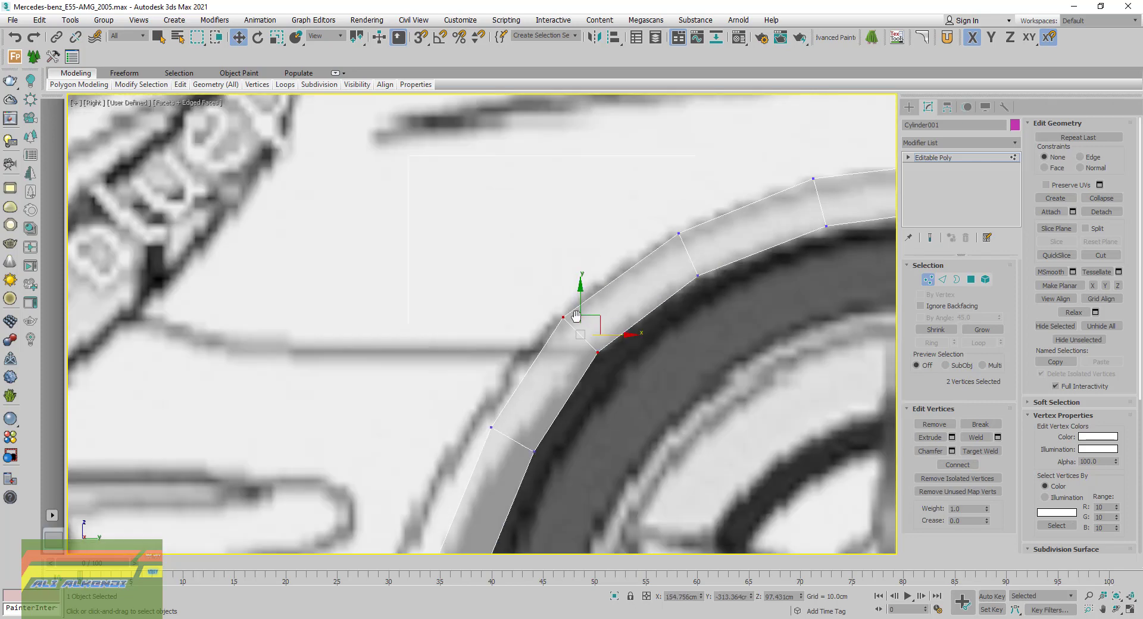
# Cut a new edge across the arch-strip face from the inner vertex to the outer edge
pyautogui.click(1099, 256)
pyautogui.scroll(3, 531, 347)
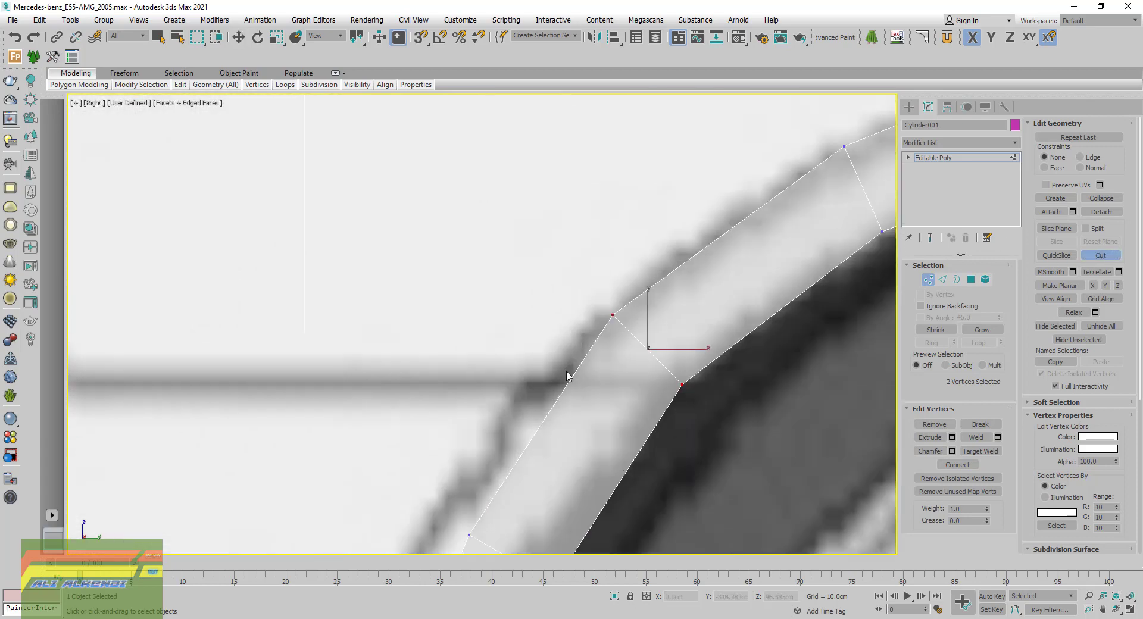
pyautogui.click(680, 386)
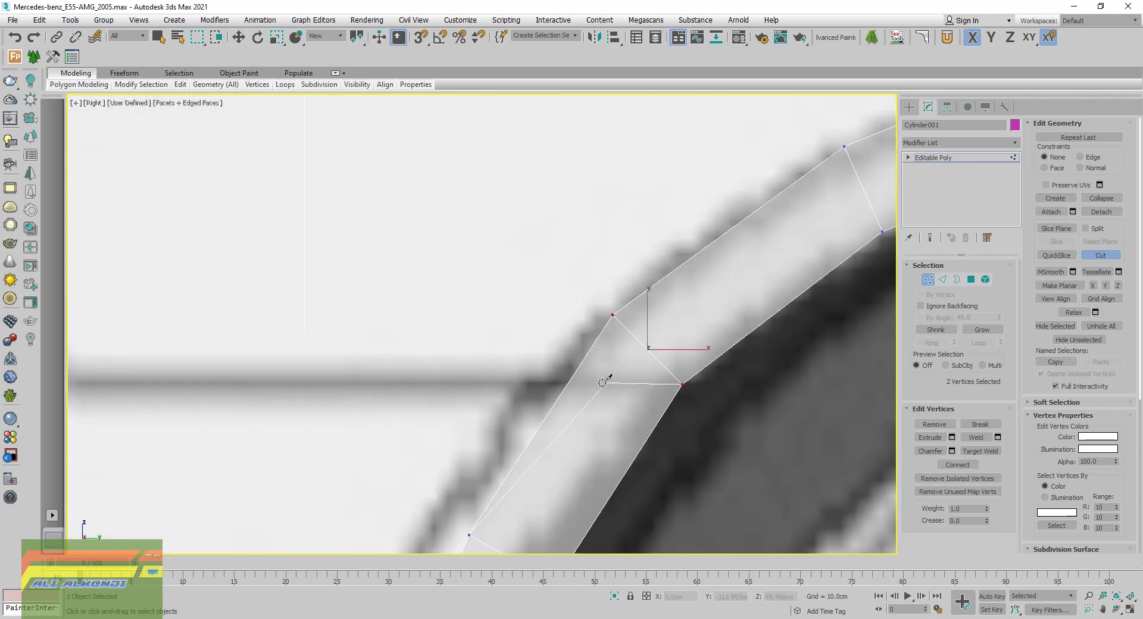
pyautogui.click(570, 384)
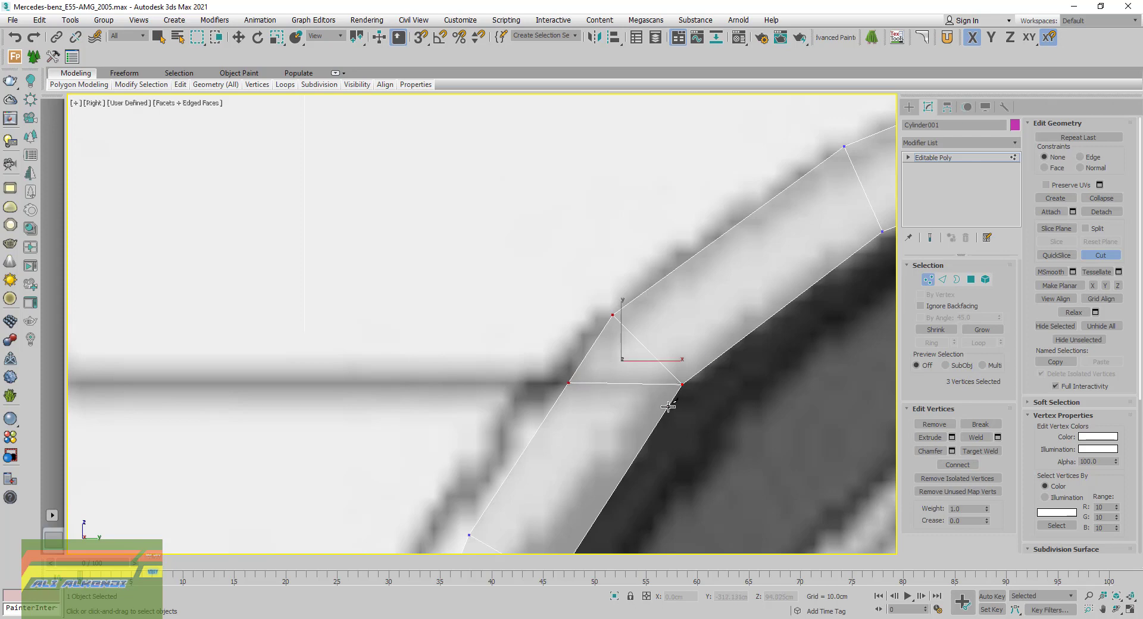
pyautogui.click(1101, 257)
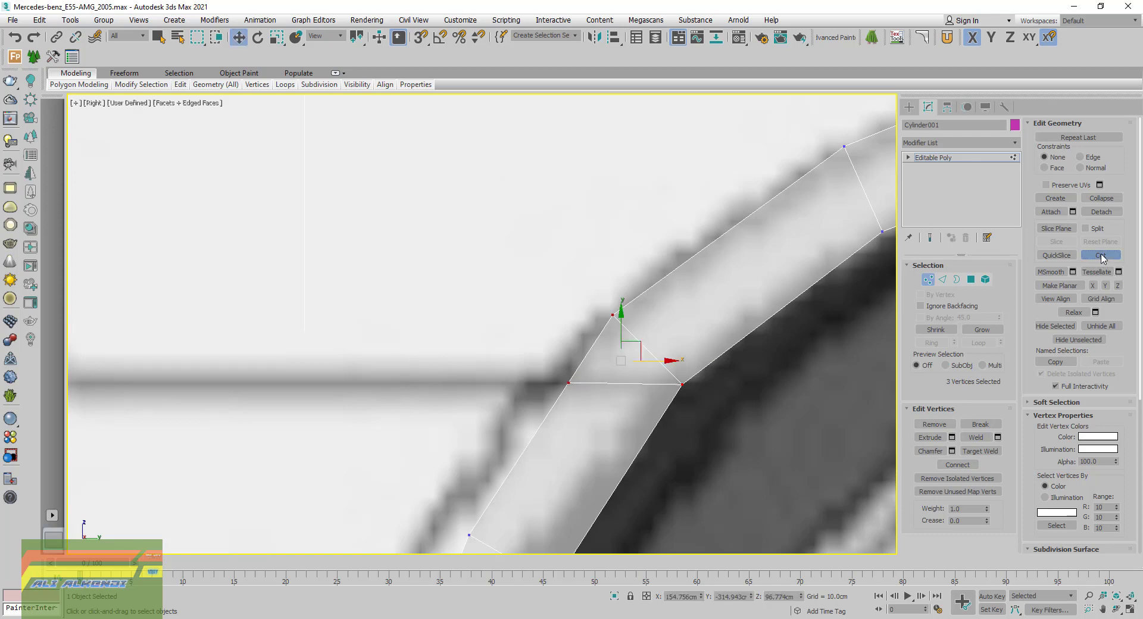
pyautogui.click(943, 279)
# Remove the diagonal edge beside the cut and make its two vertices planar in Y
pyautogui.click(647, 346)
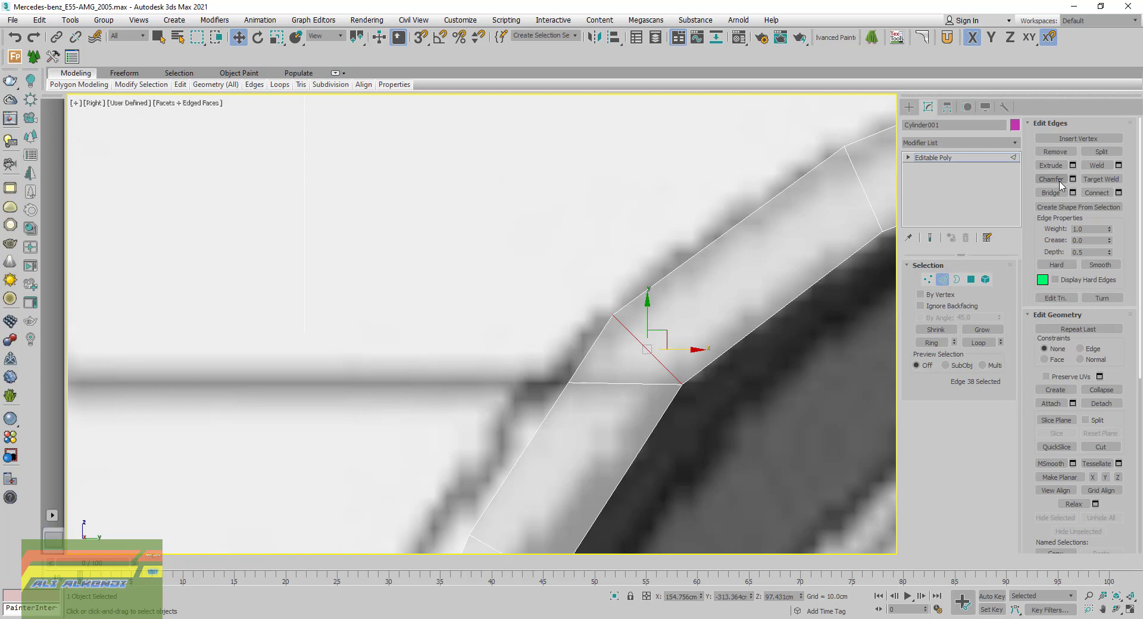
pyautogui.click(1051, 153)
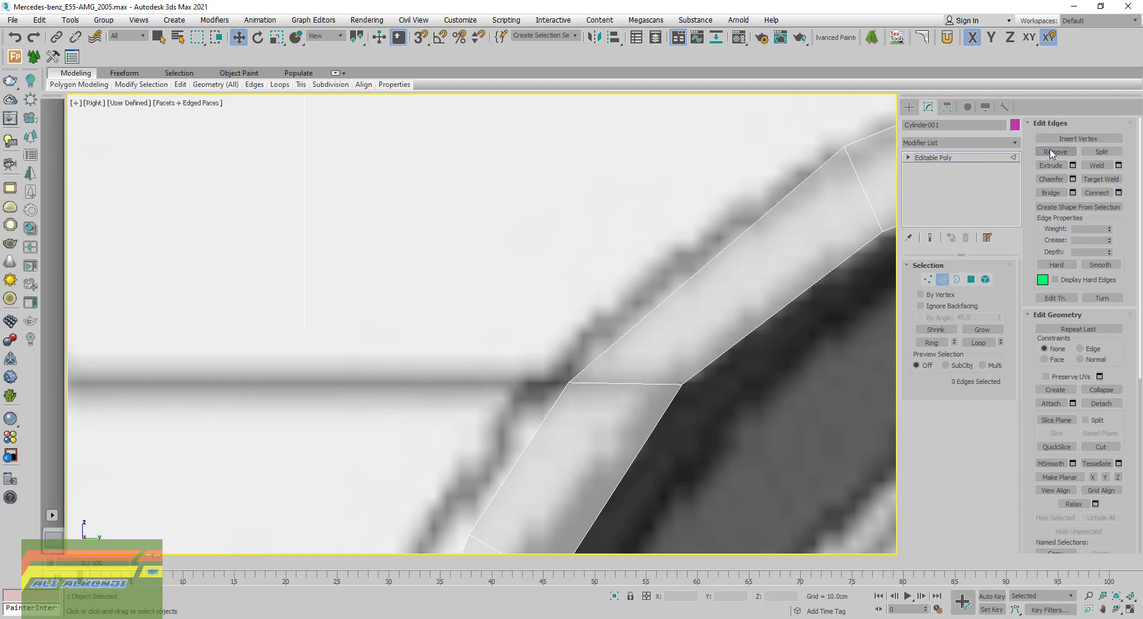
pyautogui.click(928, 280)
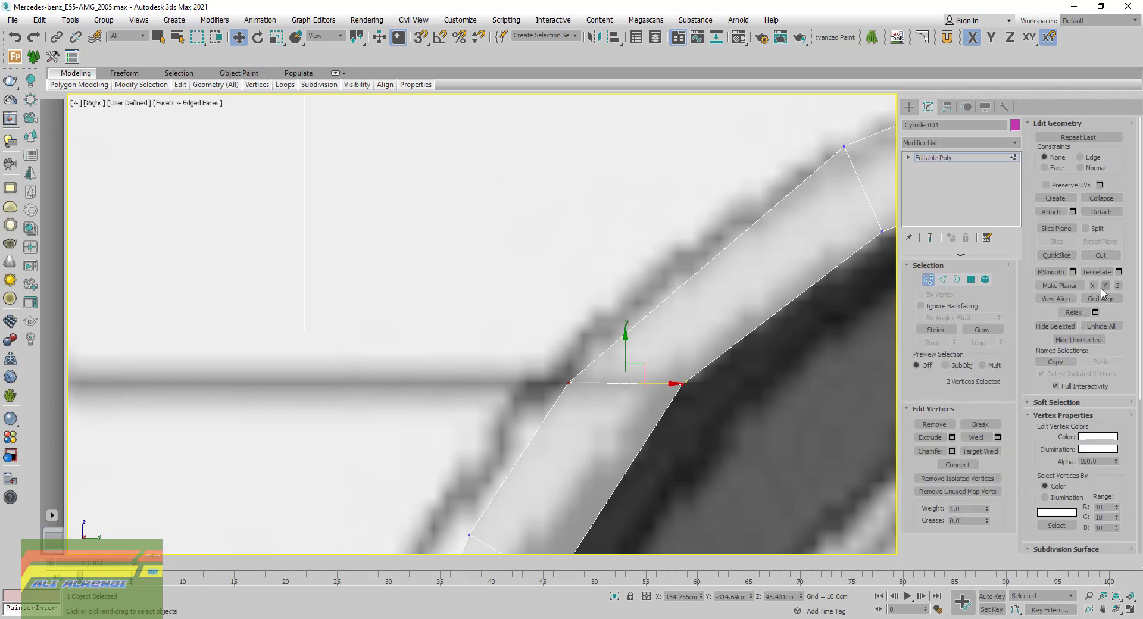
pyautogui.click(1106, 286)
# Move the two cut vertices left along X and slightly up onto the arch outline
pyautogui.moveTo(662, 381); pyautogui.dragTo(631, 381)
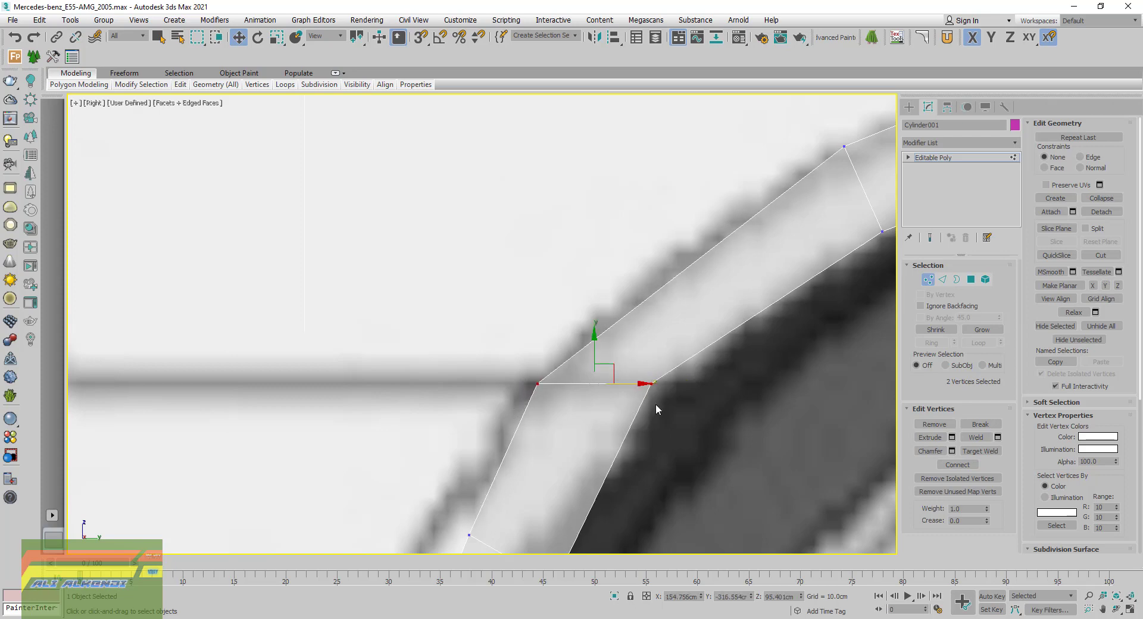
pyautogui.moveTo(596, 354); pyautogui.dragTo(603, 360)
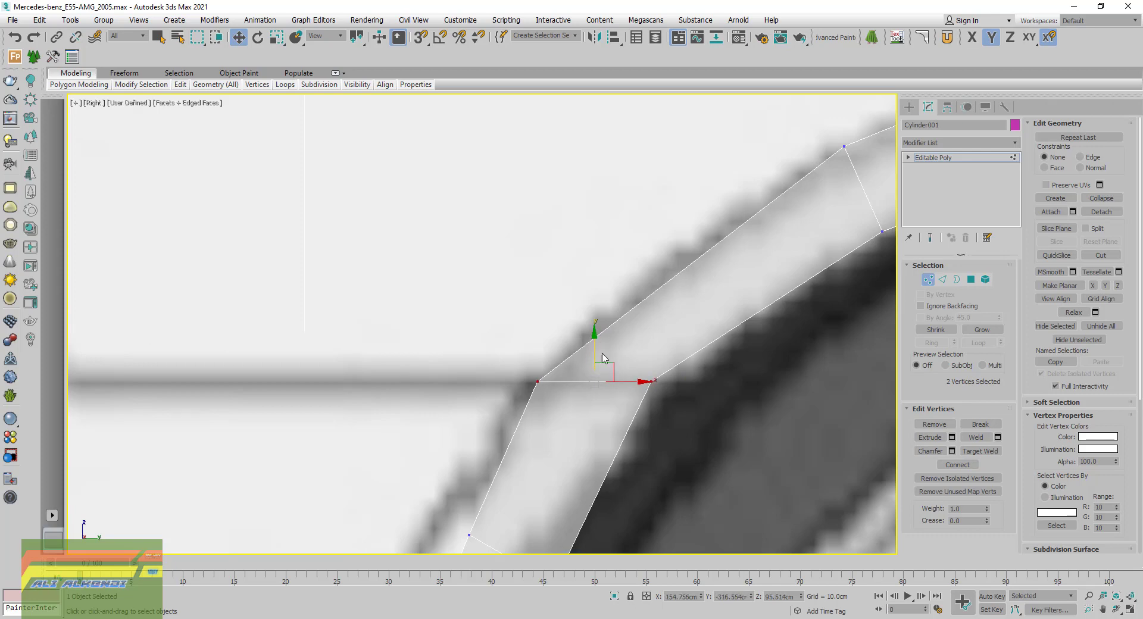
pyautogui.scroll(-2, 517, 353)
pyautogui.scroll(-2, 517, 353)
pyautogui.moveTo(518, 355); pyautogui.dragTo(537, 368, button='middle')
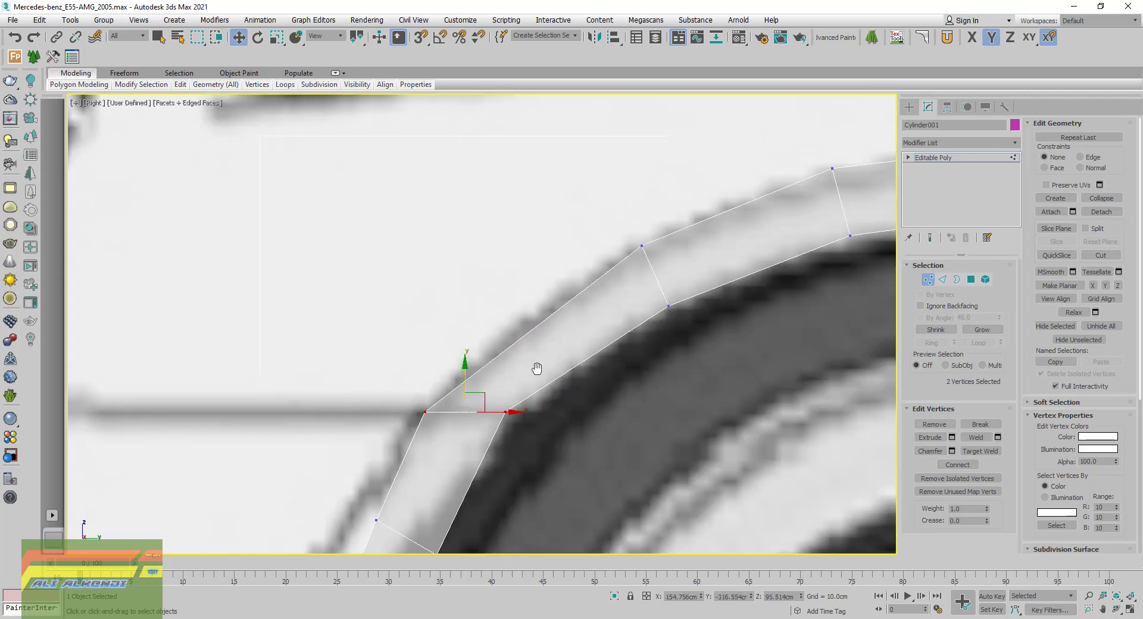
pyautogui.click(942, 279)
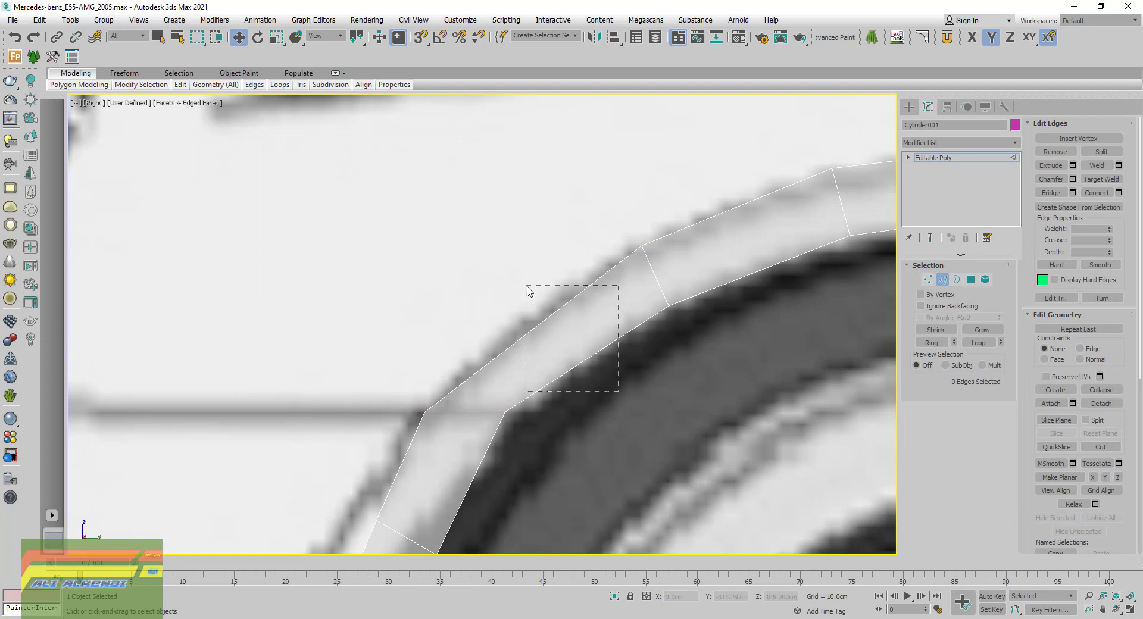
# Connect the two long edges of the upper segment with a new crosswise edge
pyautogui.moveTo(529, 291); pyautogui.dragTo(526, 285)
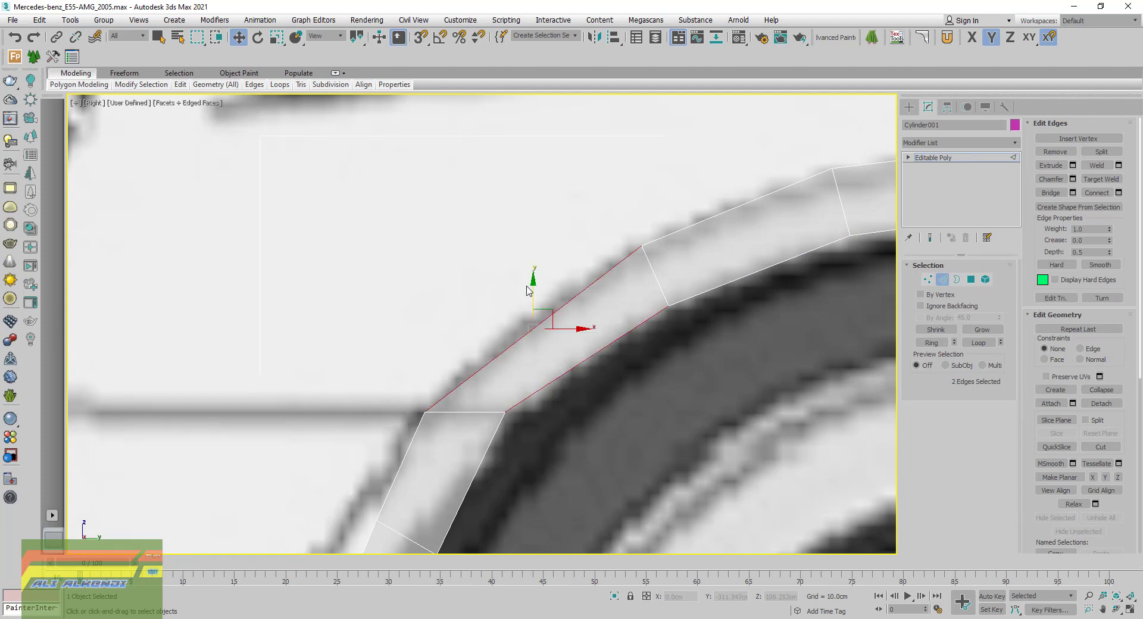
pyautogui.click(1119, 194)
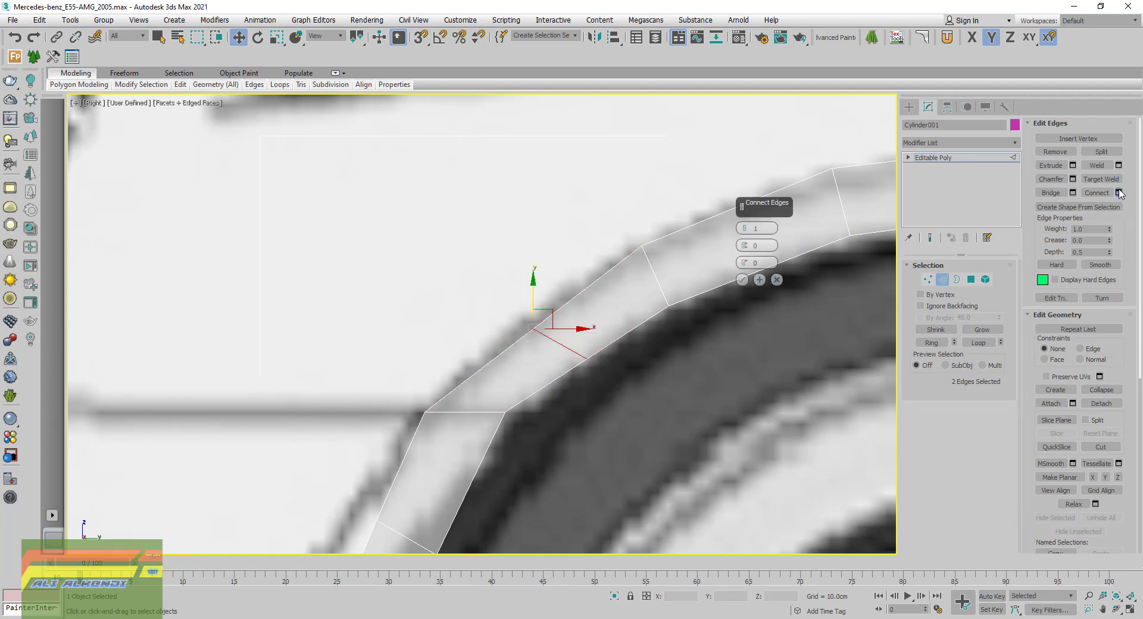
pyautogui.click(742, 279)
pyautogui.click(927, 279)
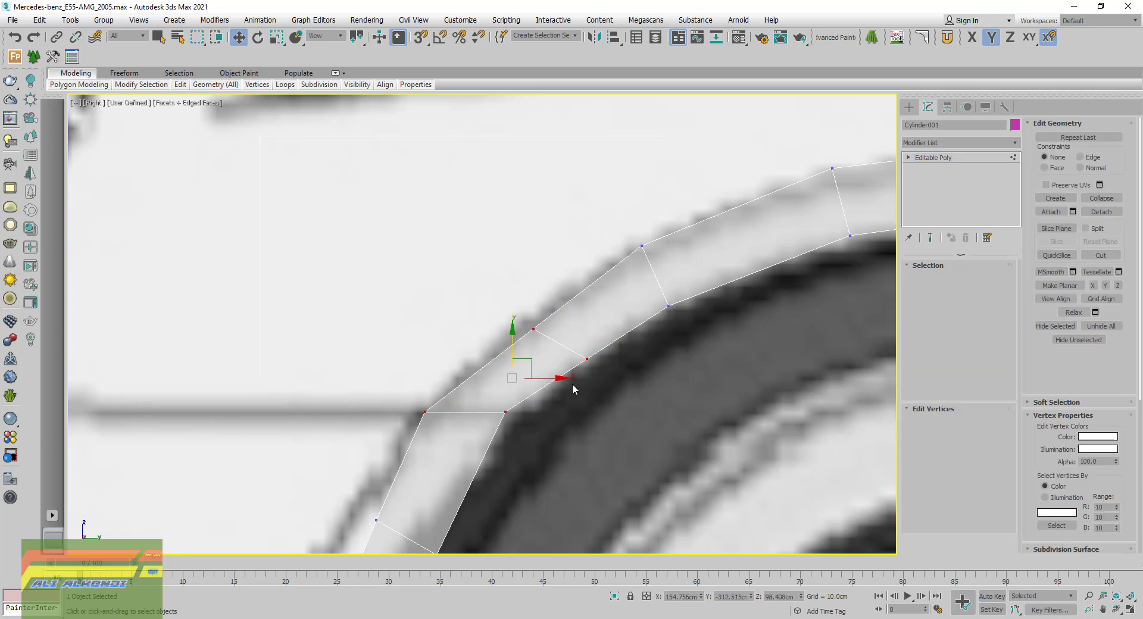
# Move the new edge's vertices onto the arch line, nudging the inner vertex down-left
pyautogui.scroll(3, 553, 354)
pyautogui.scroll(2, 574, 391)
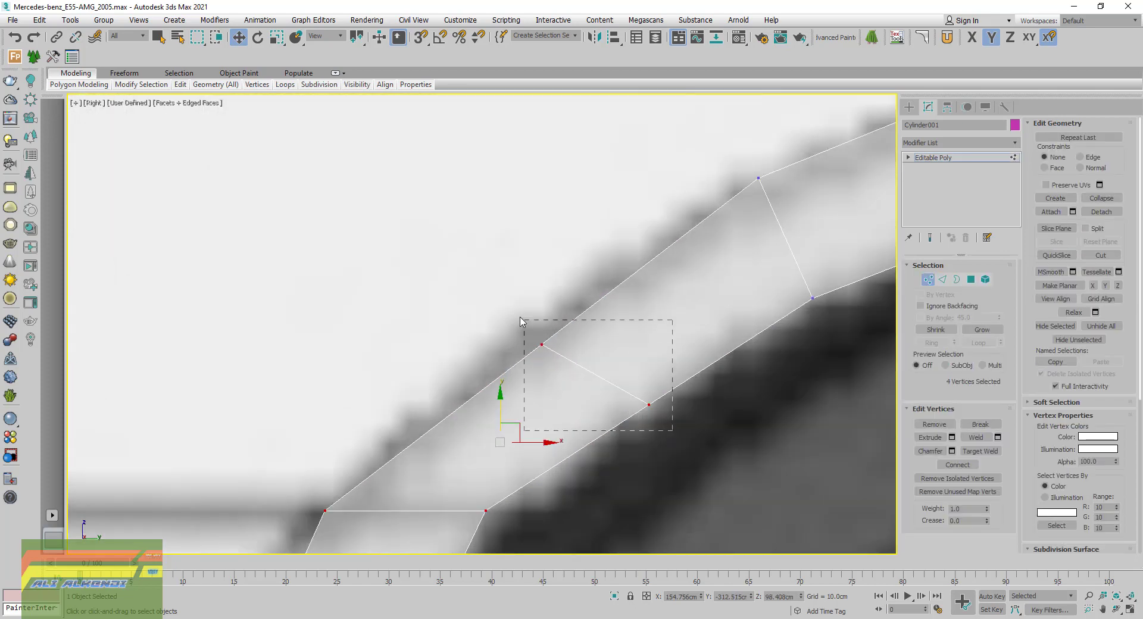
pyautogui.moveTo(520, 320); pyautogui.dragTo(521, 321)
pyautogui.moveTo(608, 357); pyautogui.dragTo(597, 338)
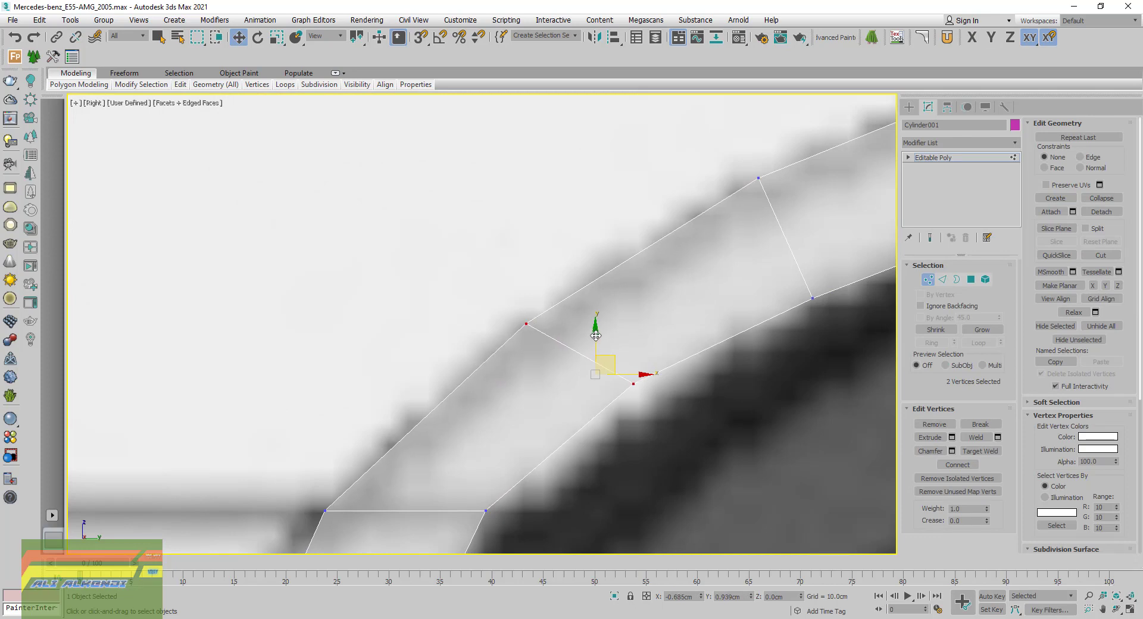
pyautogui.click(634, 388)
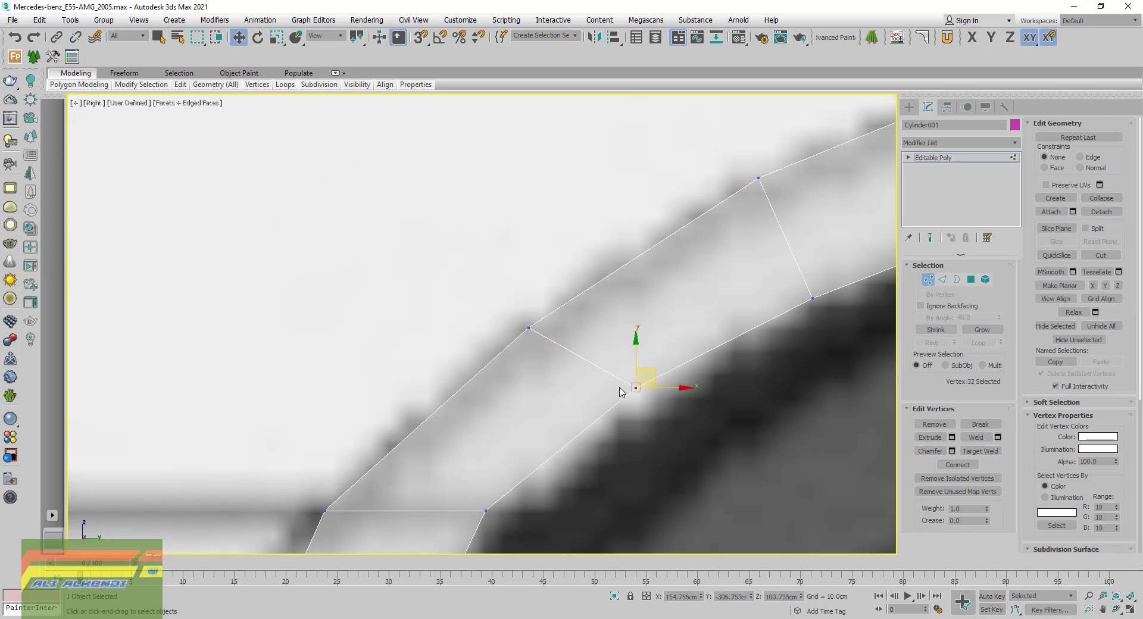
pyautogui.scroll(-2, 635, 390)
pyautogui.moveTo(654, 379); pyautogui.dragTo(643, 391)
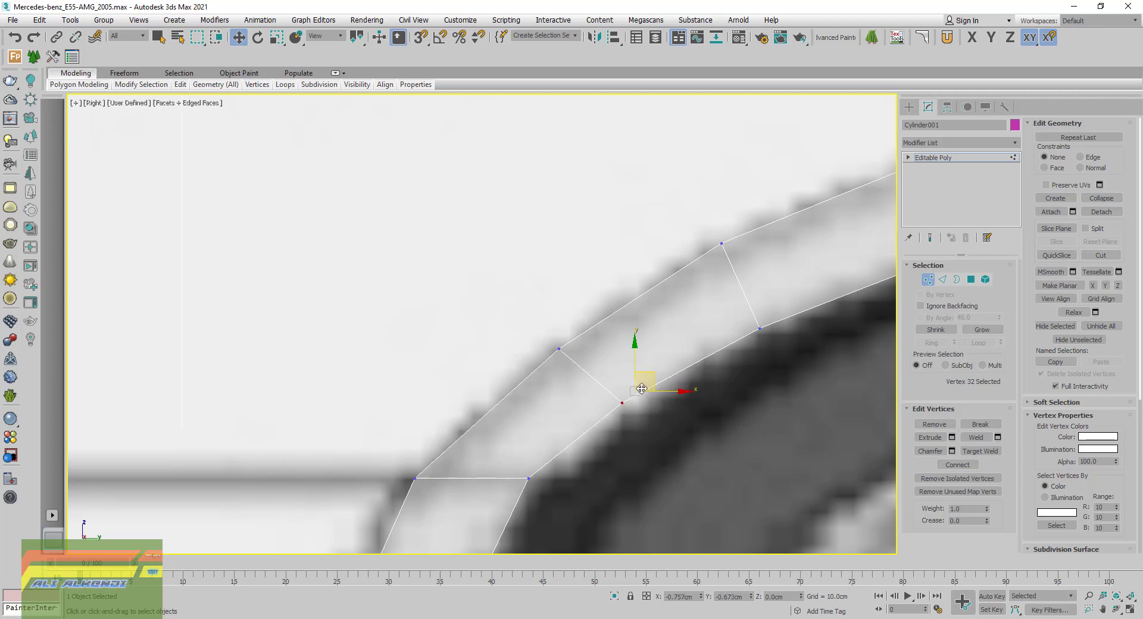
pyautogui.moveTo(643, 391); pyautogui.dragTo(644, 392)
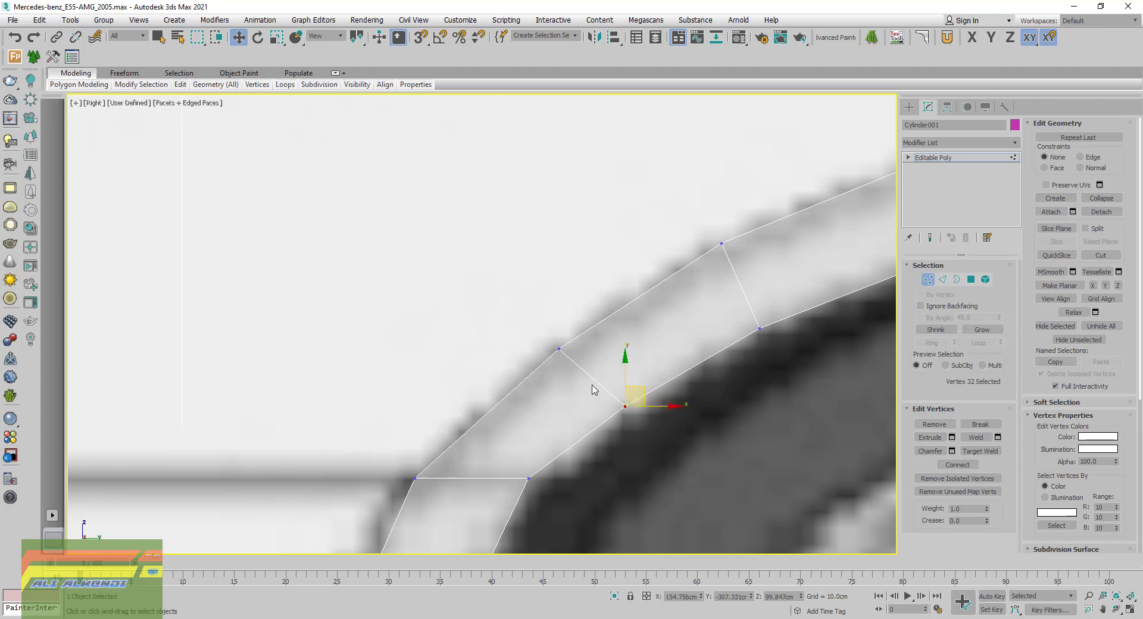
pyautogui.scroll(-5, 595, 390)
pyautogui.moveTo(548, 394); pyautogui.dragTo(648, 335, button='middle')
# Shift the lower cut's vertex pair left along X and drop its inner vertex onto the arch line
pyautogui.scroll(2, 592, 362)
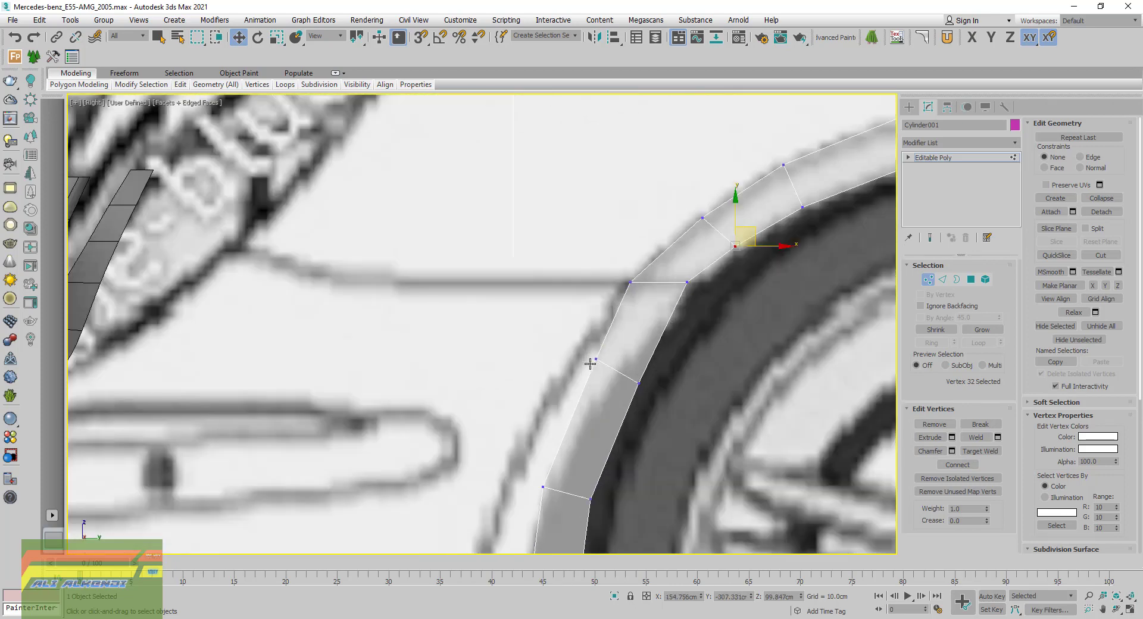
pyautogui.scroll(2, 592, 362)
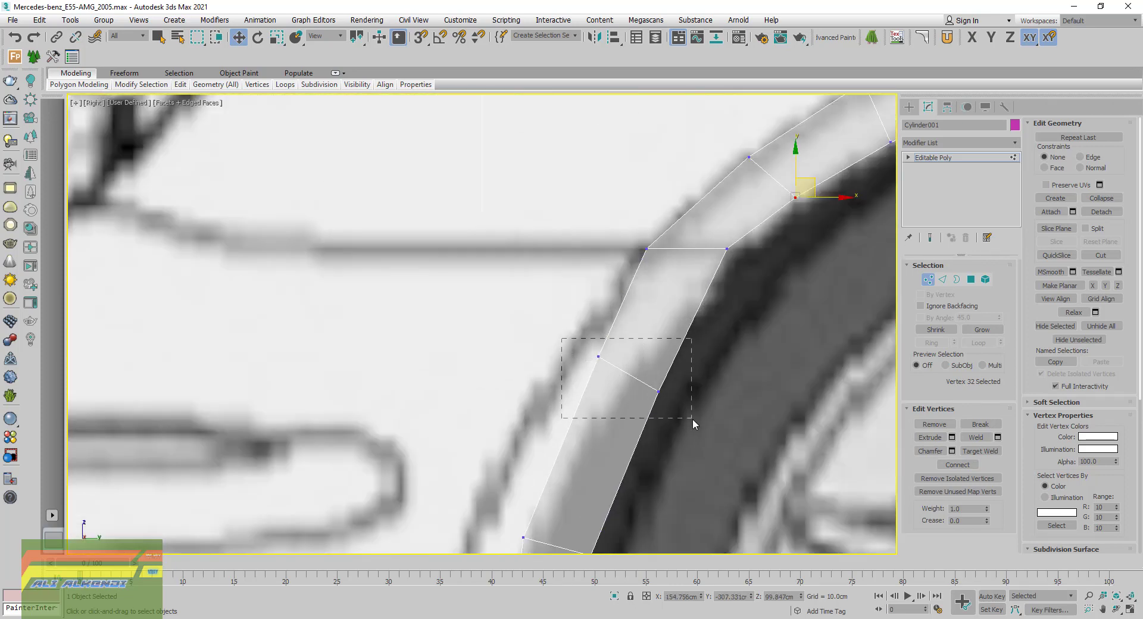
pyautogui.moveTo(692, 420); pyautogui.dragTo(692, 419)
pyautogui.moveTo(662, 374)
pyautogui.mouseDown()
pyautogui.moveTo(615, 368)
pyautogui.moveTo(624, 368)
pyautogui.mouseUp()
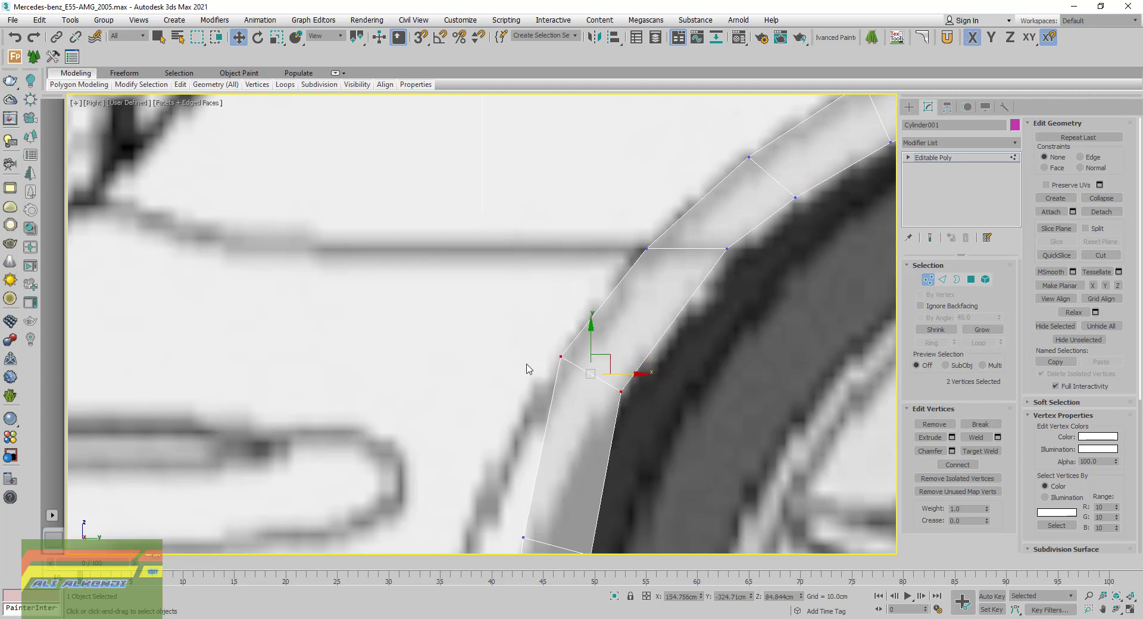
pyautogui.click(560, 356)
pyautogui.moveTo(575, 358); pyautogui.dragTo(651, 395)
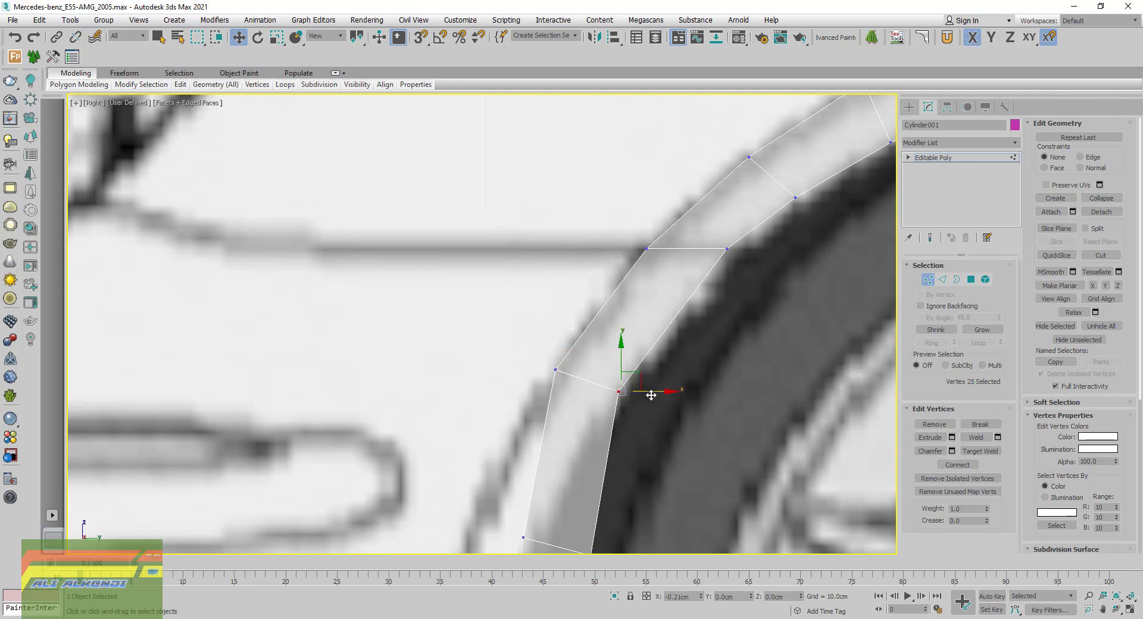
# Move the next vertex pair down the strip up-left along the arch curve
pyautogui.moveTo(594, 470); pyautogui.dragTo(658, 308, button='middle')
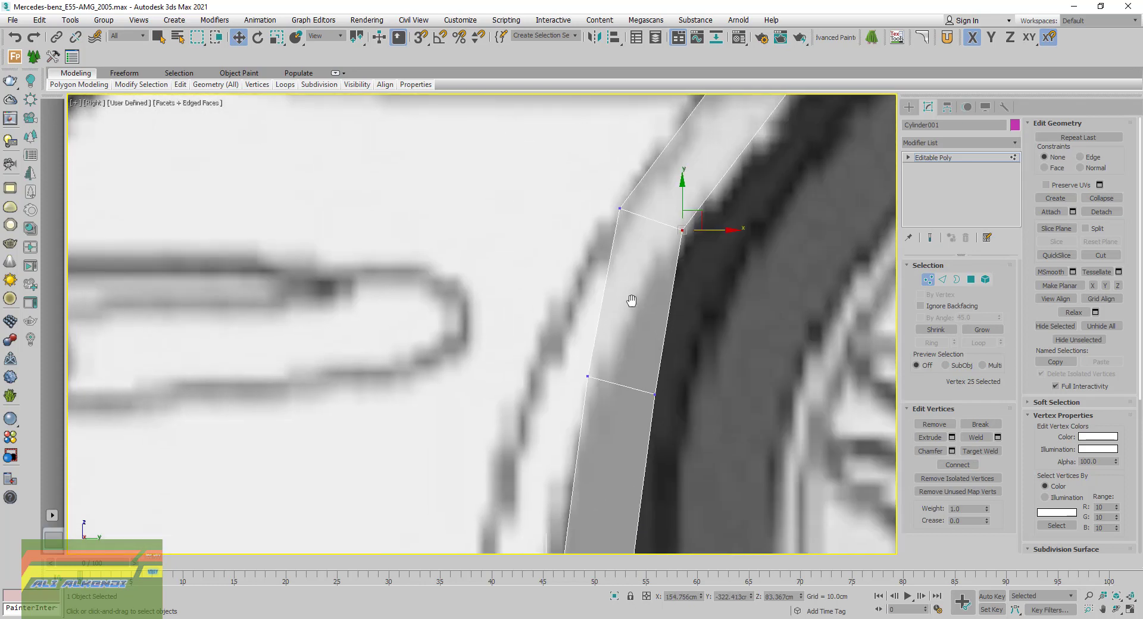
pyautogui.moveTo(554, 350); pyautogui.dragTo(703, 443)
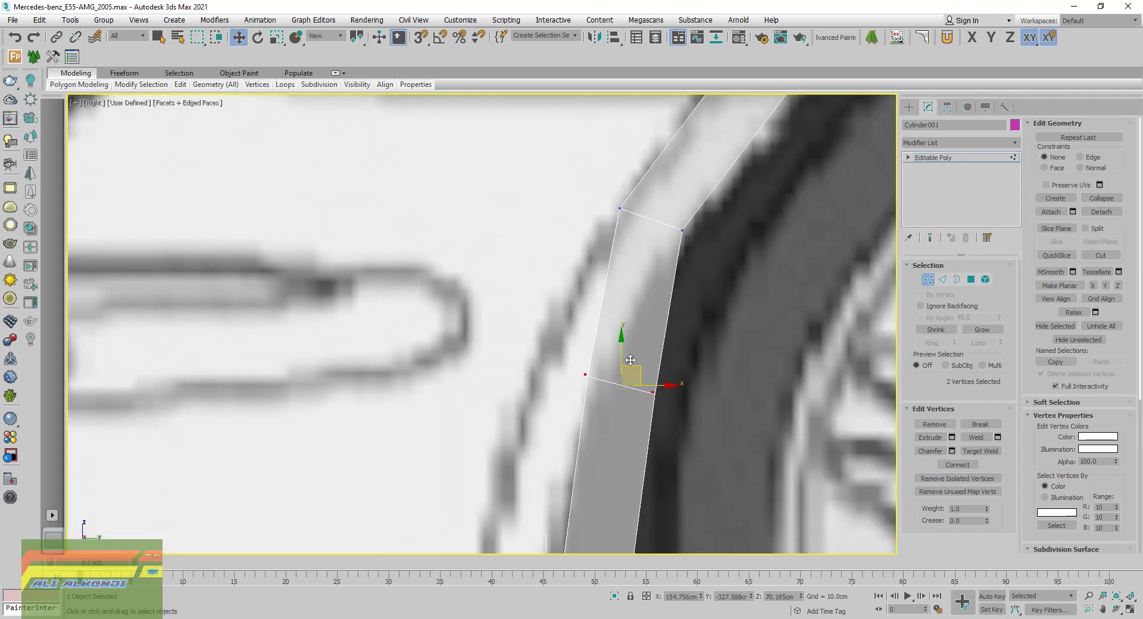
pyautogui.moveTo(637, 366); pyautogui.dragTo(586, 285)
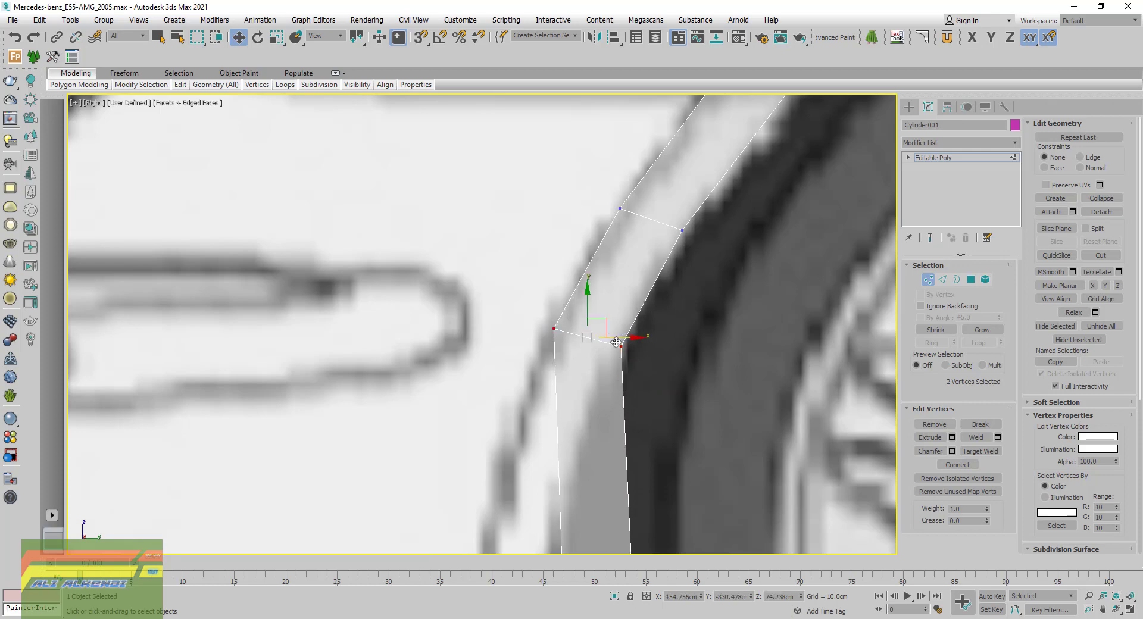
pyautogui.scroll(-2, 600, 434)
pyautogui.scroll(-2, 600, 435)
pyautogui.scroll(2, 609, 382)
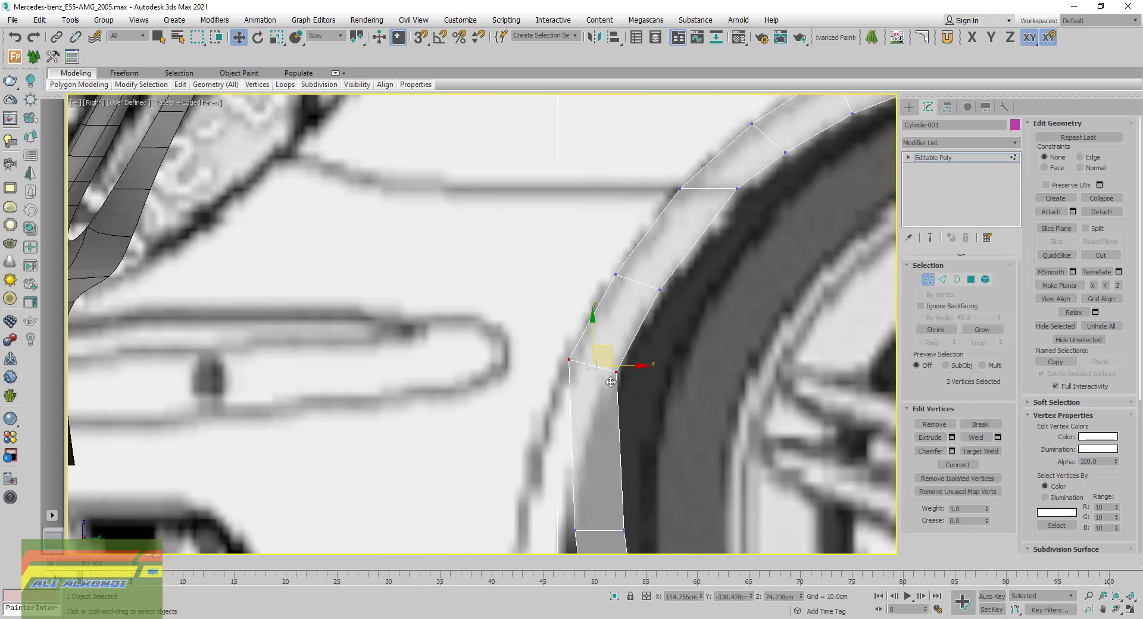
pyautogui.scroll(2, 609, 382)
pyautogui.click(620, 368)
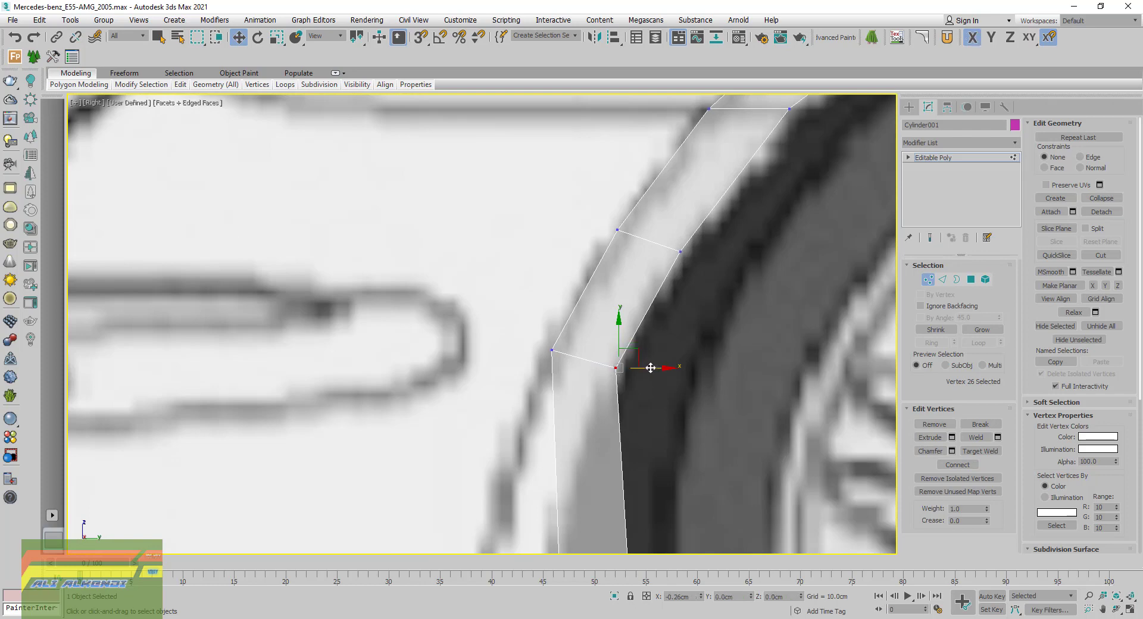
pyautogui.moveTo(652, 368); pyautogui.dragTo(670, 202, button='middle')
pyautogui.moveTo(538, 405); pyautogui.dragTo(677, 466)
# Bend the strip's lower vertex ring up-left toward the arch
pyautogui.scroll(-2, 638, 443)
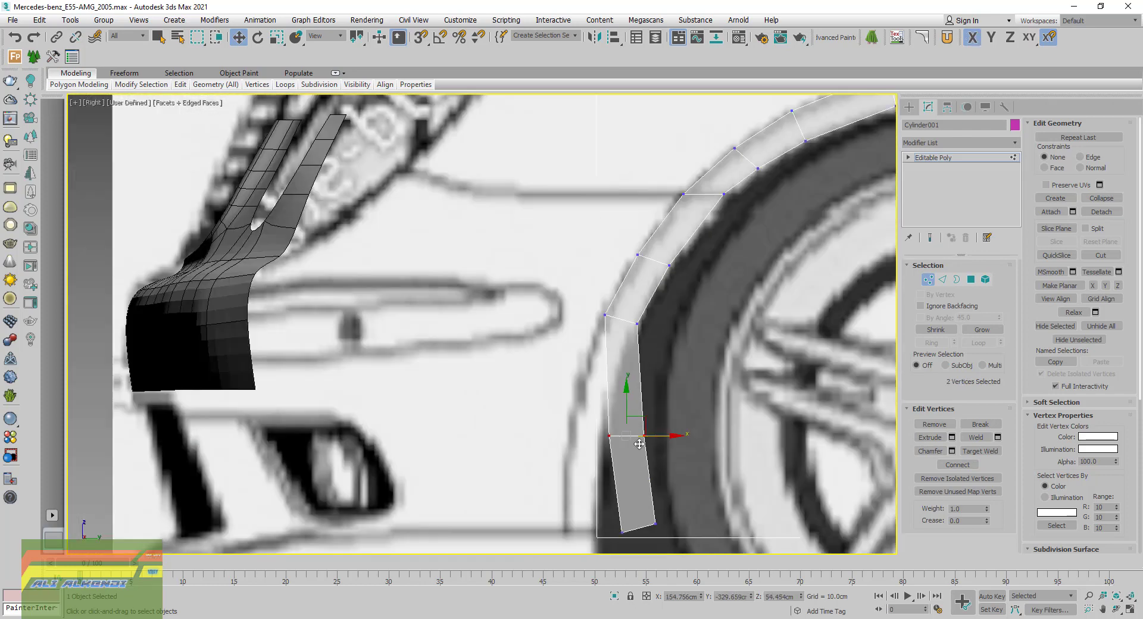
pyautogui.moveTo(641, 427); pyautogui.dragTo(610, 378)
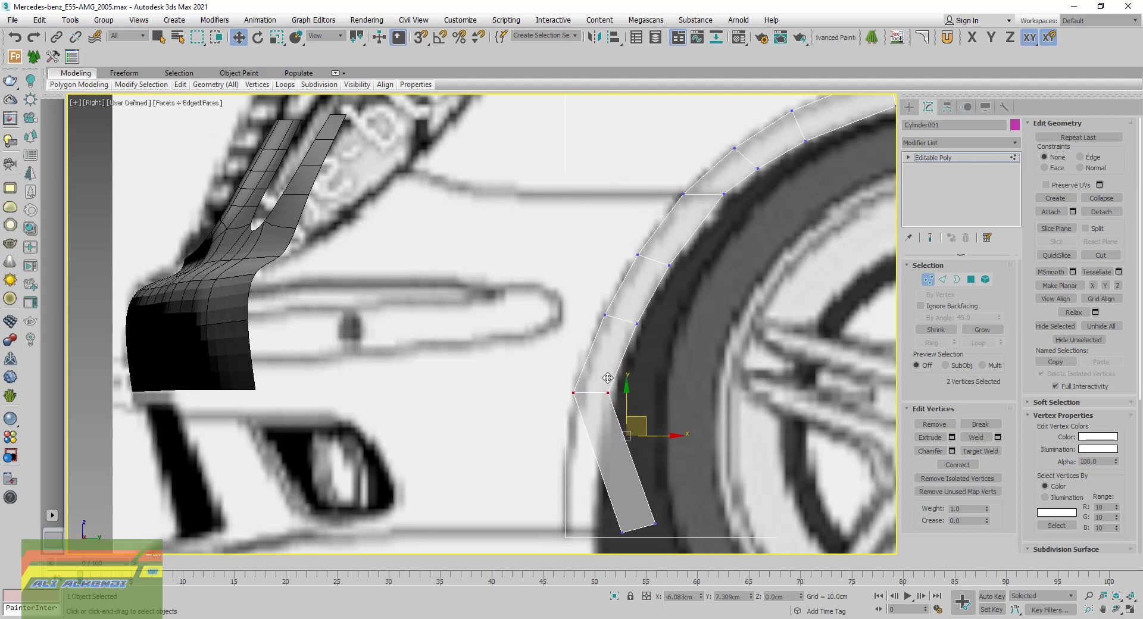
pyautogui.scroll(5, 623, 401)
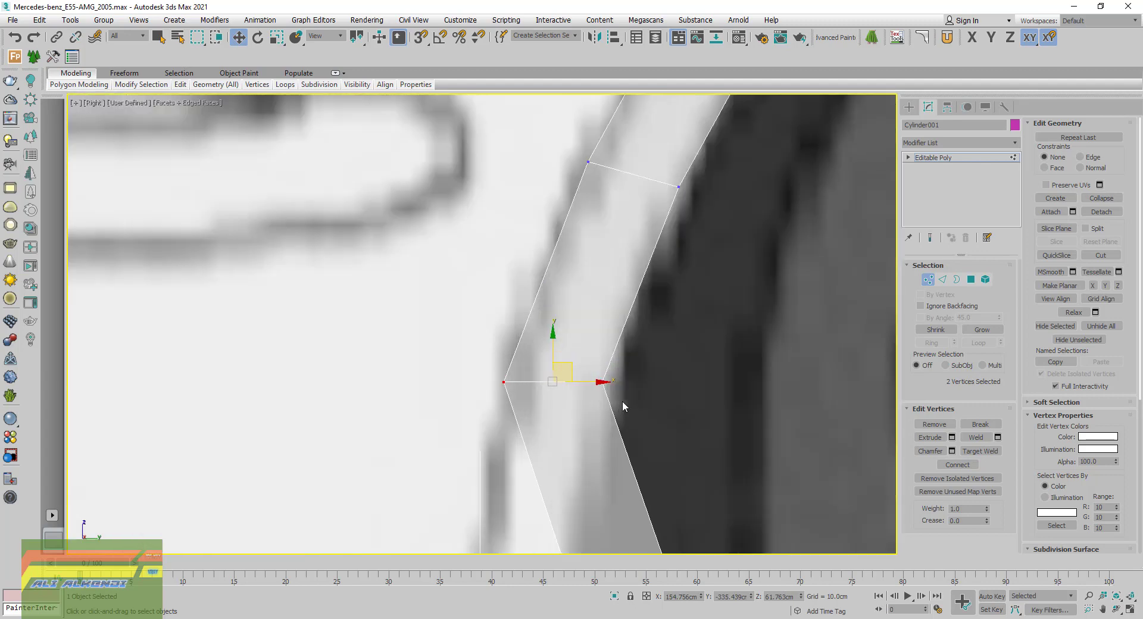
pyautogui.click(633, 403)
# Move the strip's two bottom vertices left and up so the end sits level at the arch base
pyautogui.scroll(-2, 603, 416)
pyautogui.scroll(-2, 600, 394)
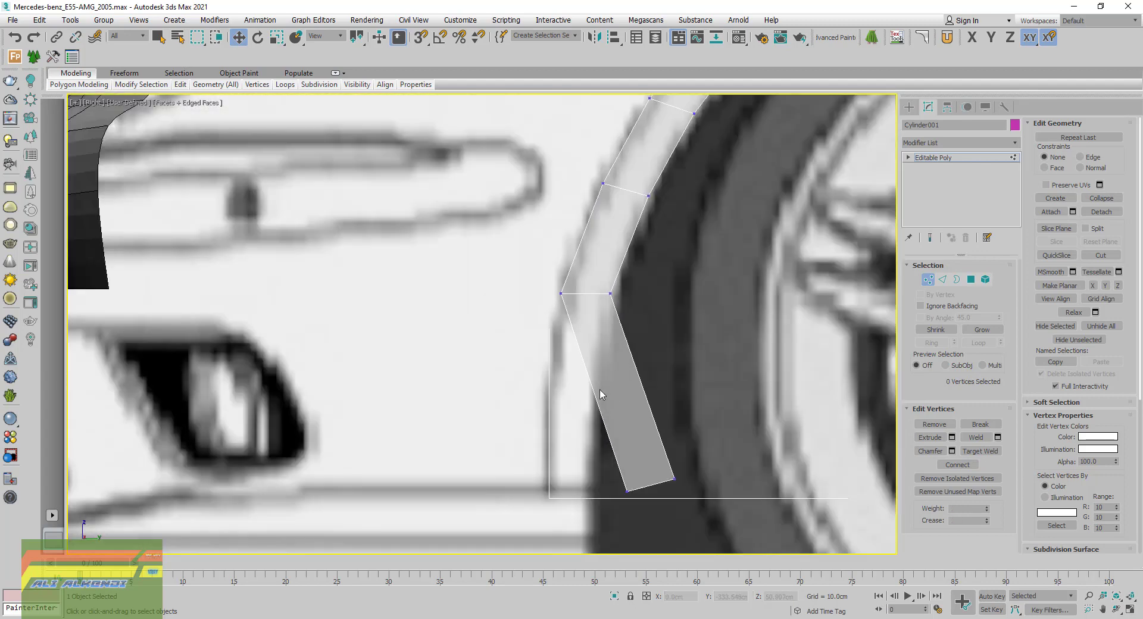
pyautogui.moveTo(724, 536); pyautogui.dragTo(726, 538)
pyautogui.moveTo(662, 474); pyautogui.dragTo(582, 477)
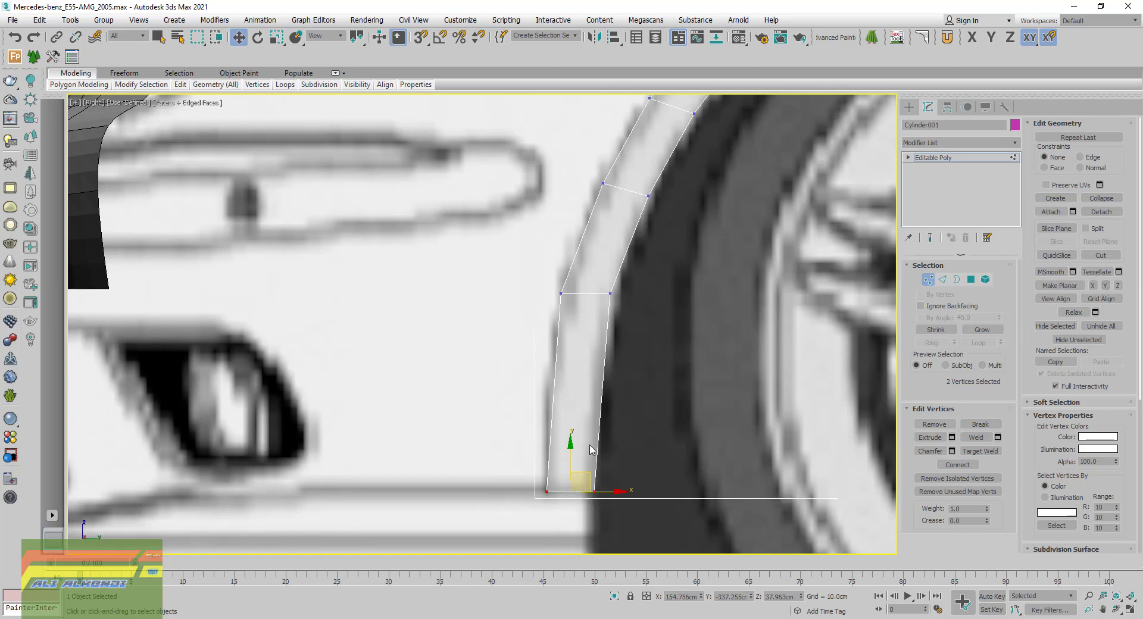
pyautogui.moveTo(547, 501); pyautogui.dragTo(552, 485, button='middle')
pyautogui.scroll(4, 551, 485)
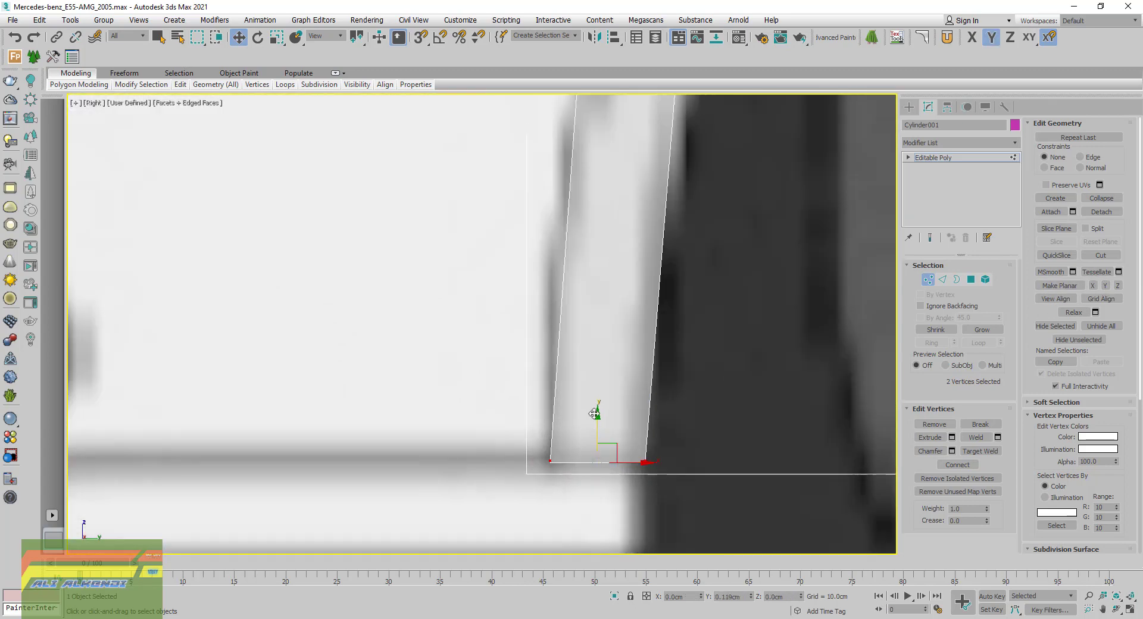
pyautogui.moveTo(593, 427); pyautogui.dragTo(617, 431)
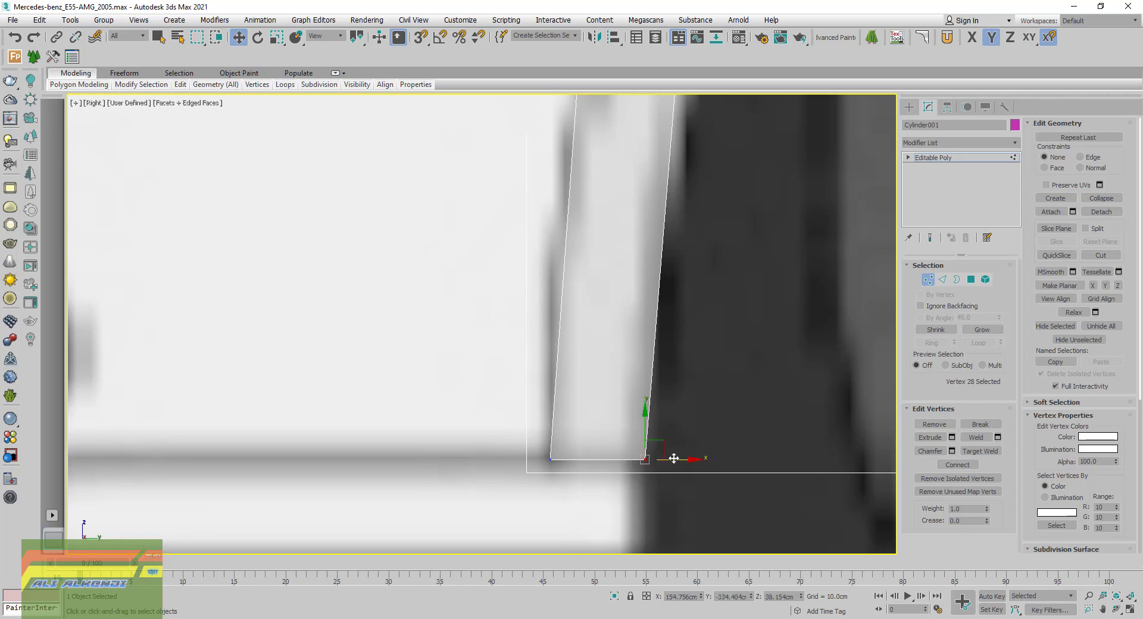
pyautogui.moveTo(669, 462); pyautogui.dragTo(663, 464)
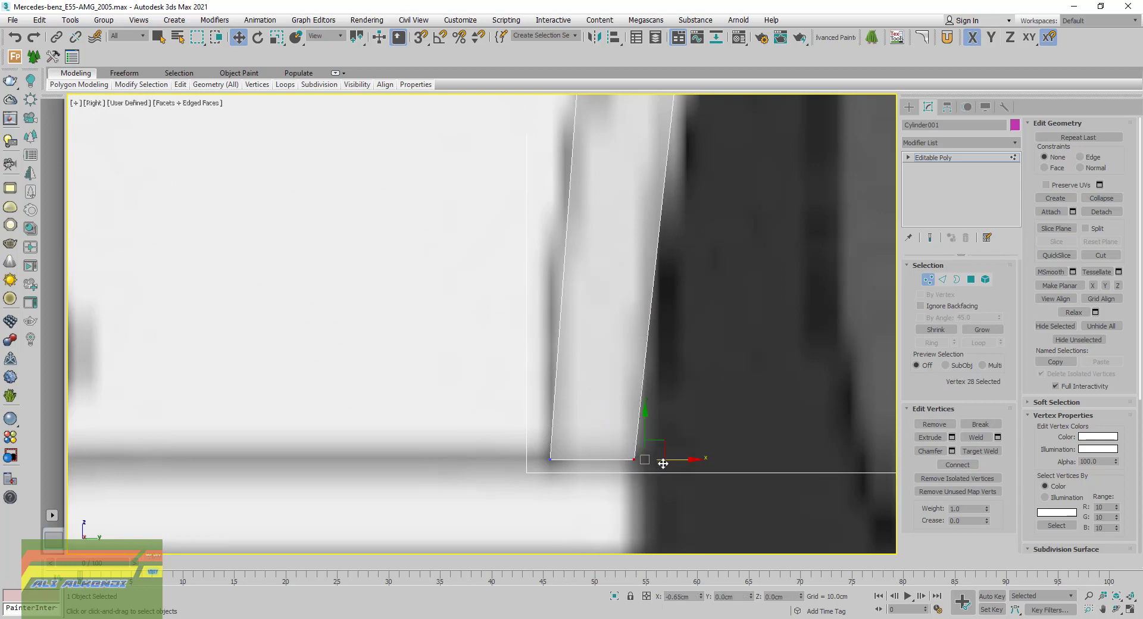
pyautogui.scroll(-3, 664, 463)
pyautogui.scroll(-2, 590, 396)
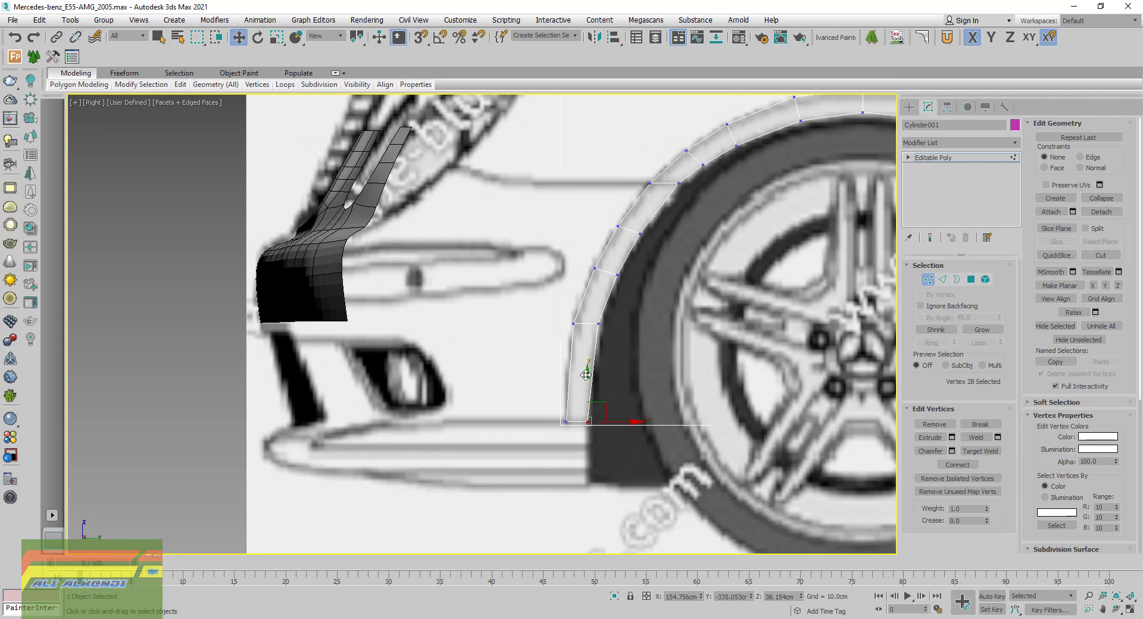
# Connect the two lower vertical edges and slide the new crosswise edge left along X
pyautogui.press('2')
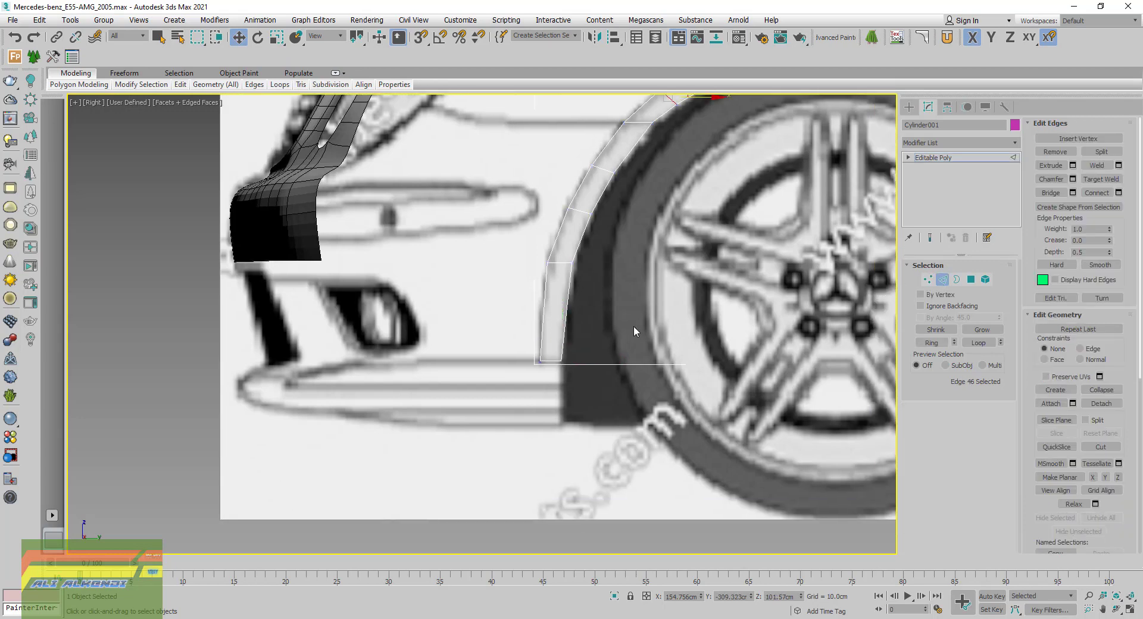
pyautogui.moveTo(475, 309); pyautogui.dragTo(482, 310)
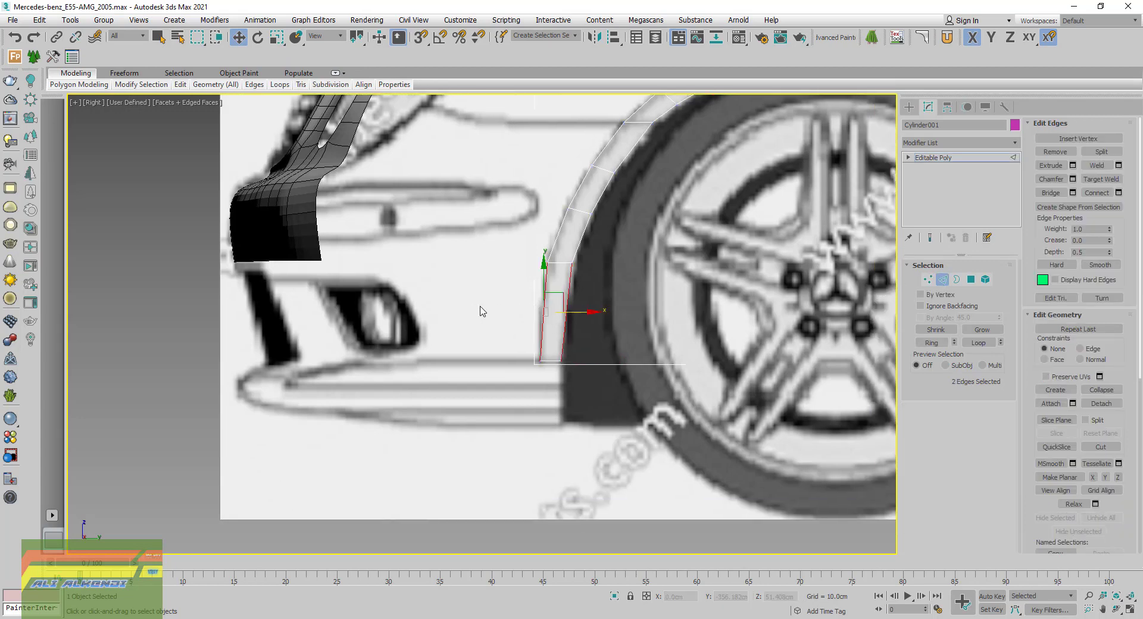
pyautogui.click(1118, 192)
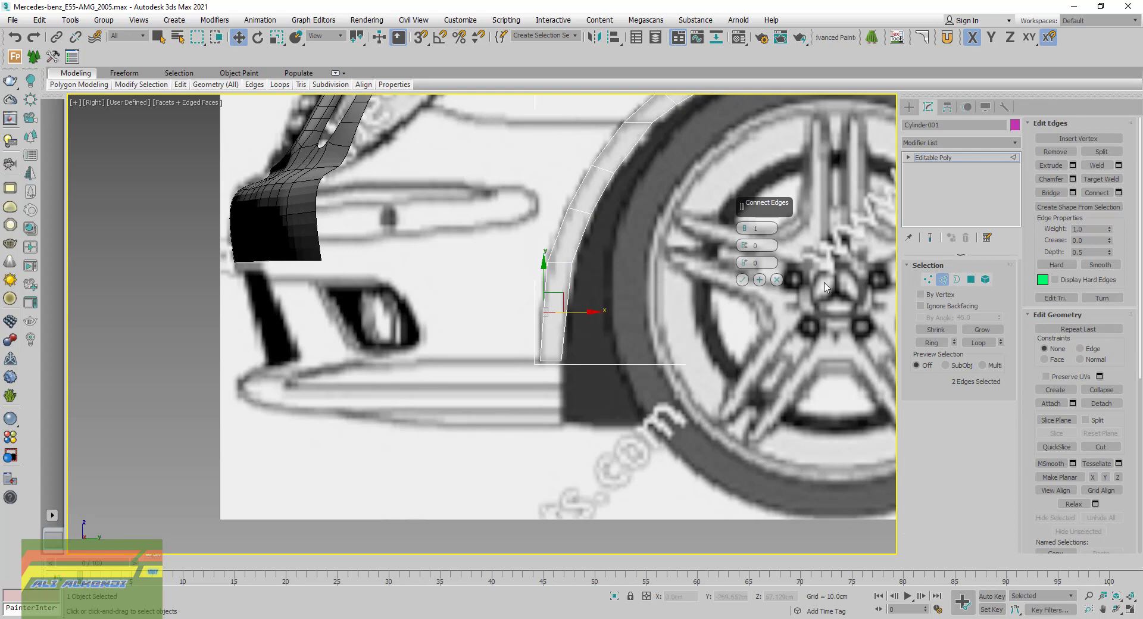
pyautogui.click(742, 280)
pyautogui.scroll(2, 543, 321)
pyautogui.scroll(2, 536, 321)
pyautogui.scroll(2, 537, 321)
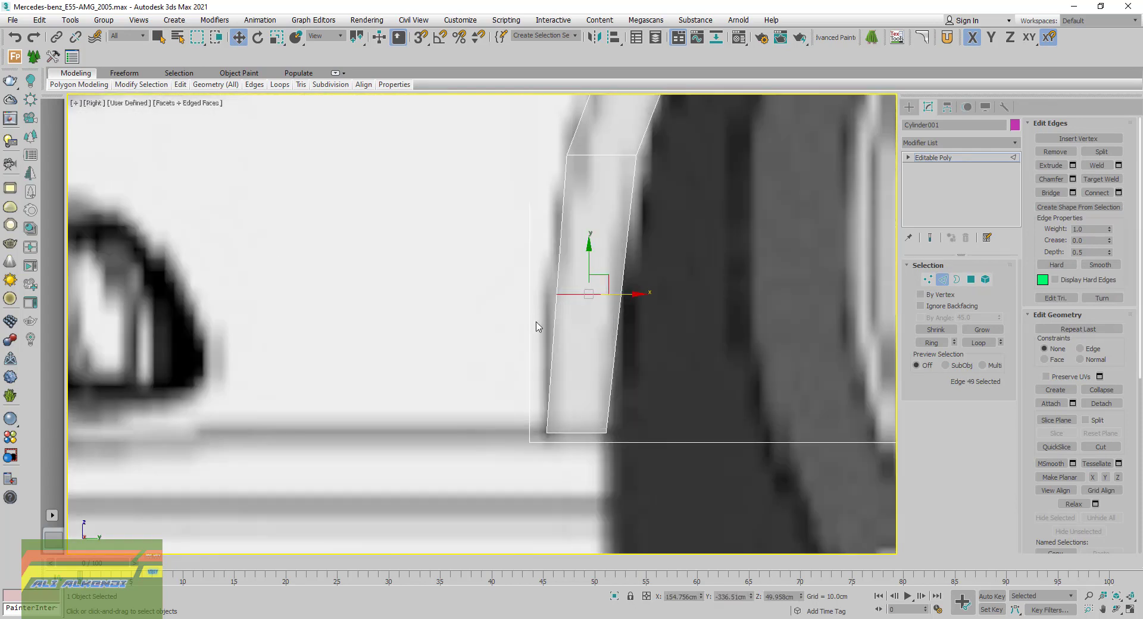
pyautogui.moveTo(628, 294); pyautogui.dragTo(618, 293)
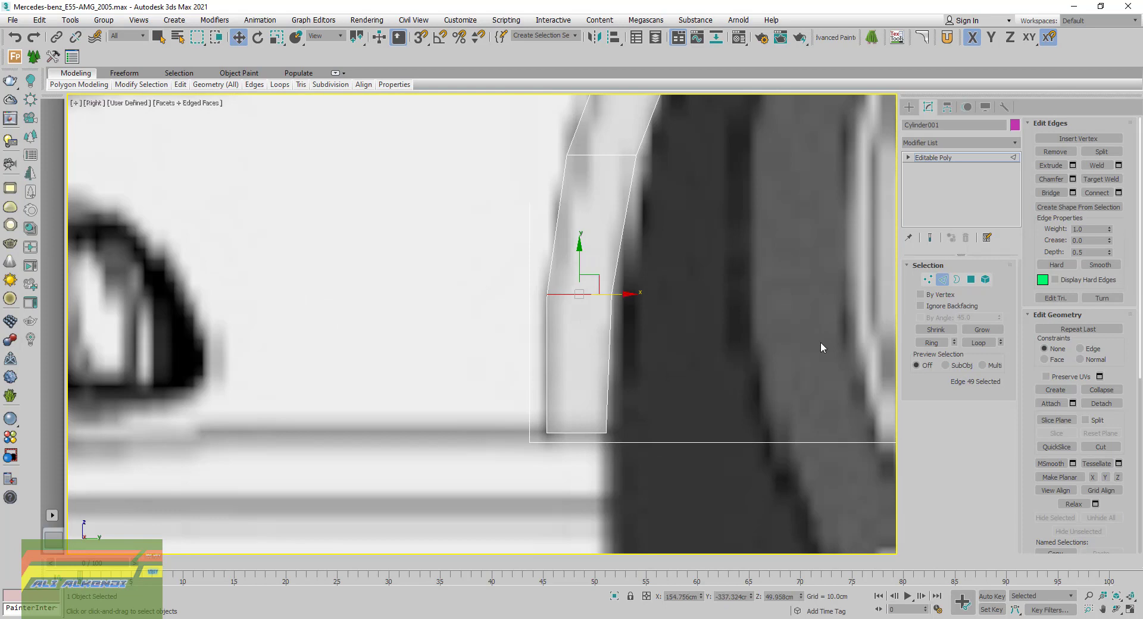
# Move the new edge's lower vertex left to straighten the strip's side
pyautogui.click(927, 280)
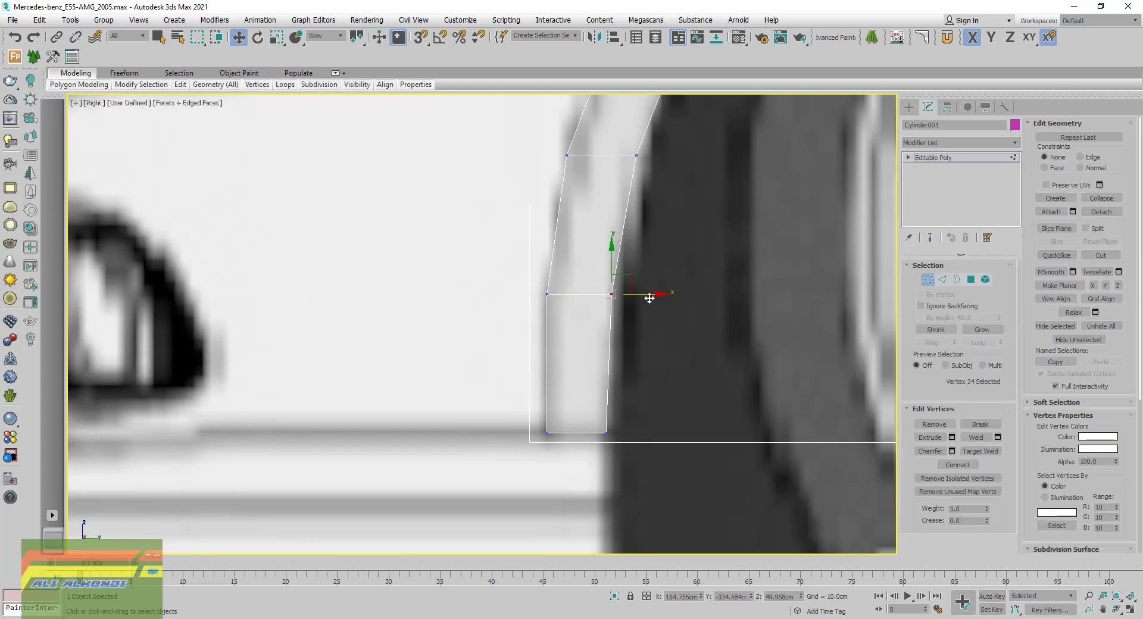
pyautogui.moveTo(650, 295); pyautogui.dragTo(644, 294)
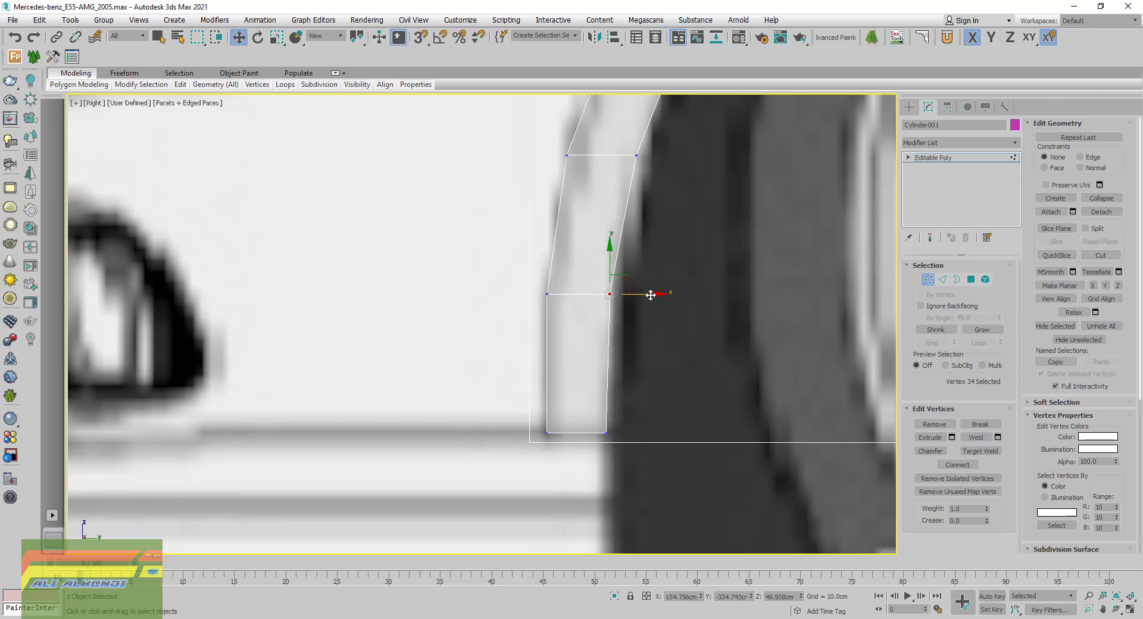
pyautogui.moveTo(643, 197); pyautogui.dragTo(660, 243, button='middle')
pyautogui.click(640, 213)
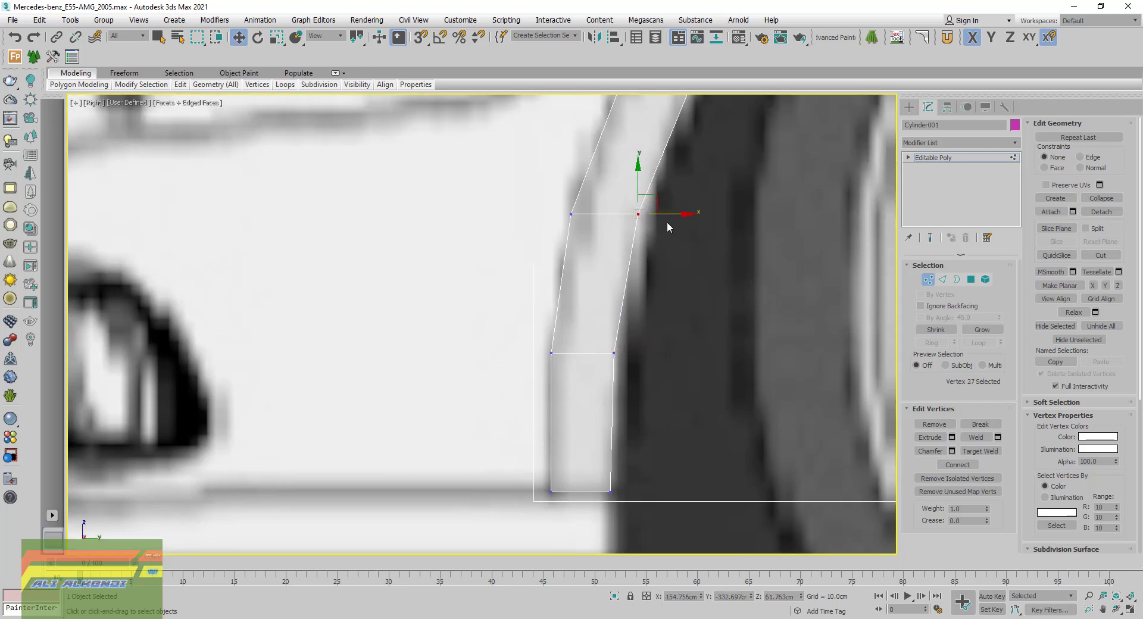
pyautogui.scroll(-4, 631, 253)
# Exit vertex editing and restore the four-viewport layout
pyautogui.scroll(-3, 695, 202)
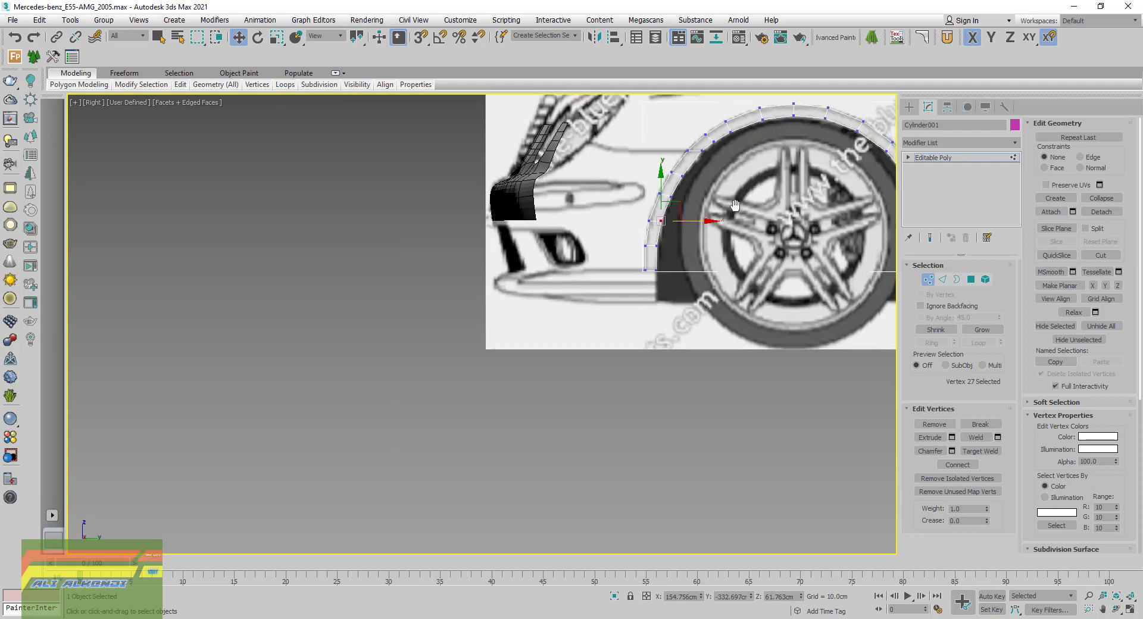
pyautogui.moveTo(702, 196); pyautogui.dragTo(483, 332, button='middle')
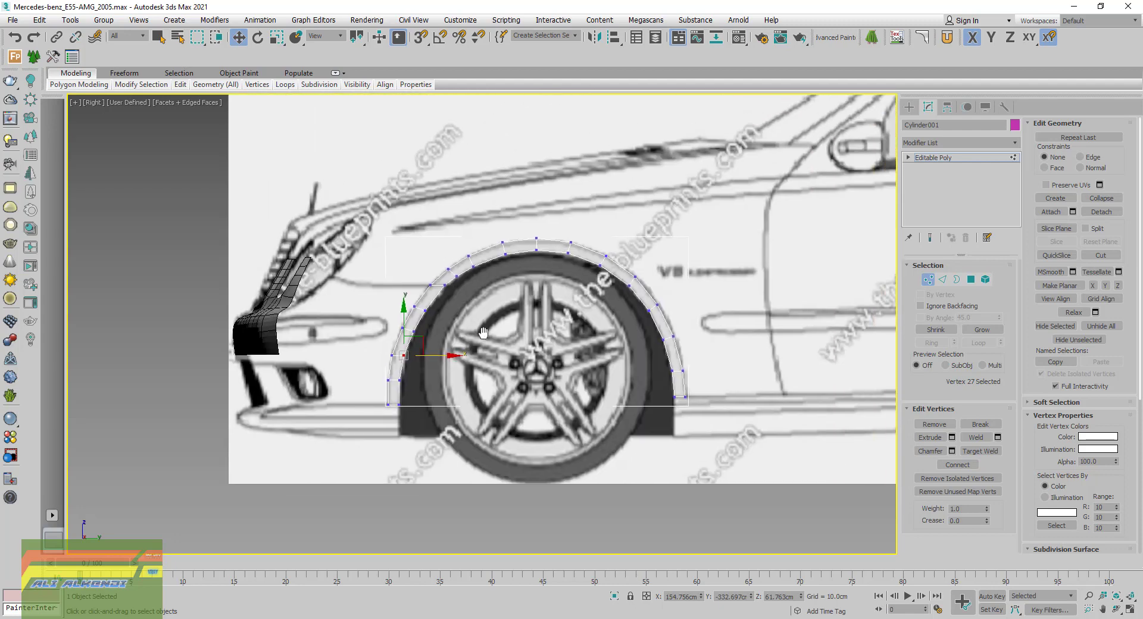
pyautogui.click(927, 279)
pyautogui.click(1130, 610)
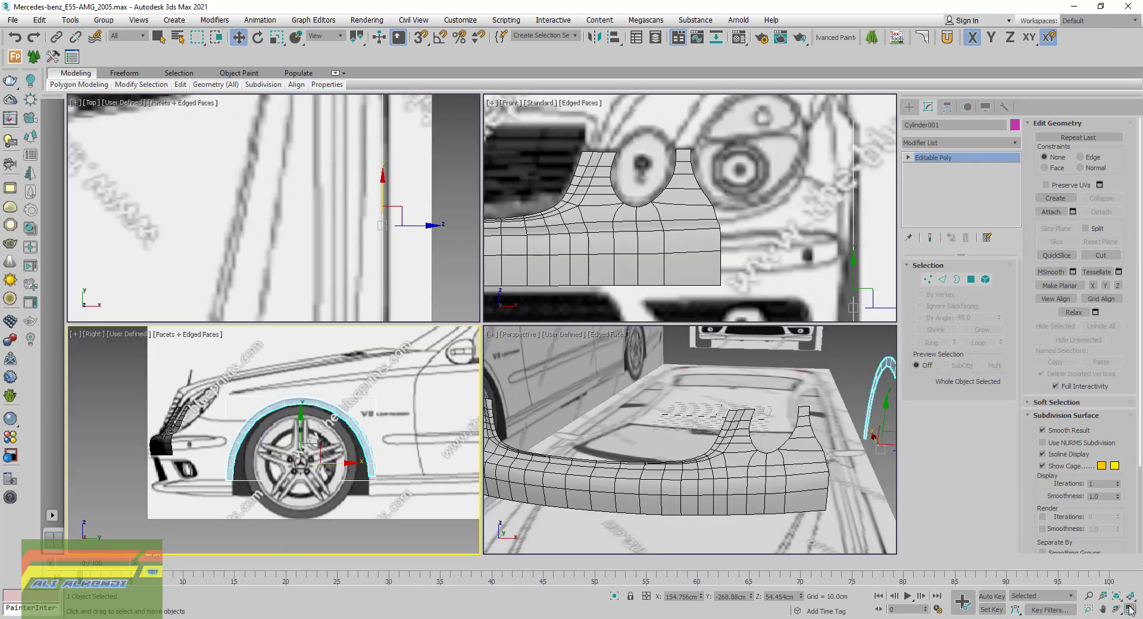
# Shift-drag the arch strip right along X in the Right view to clone it
pyautogui.moveTo(373, 446); pyautogui.dragTo(303, 447, button='middle')
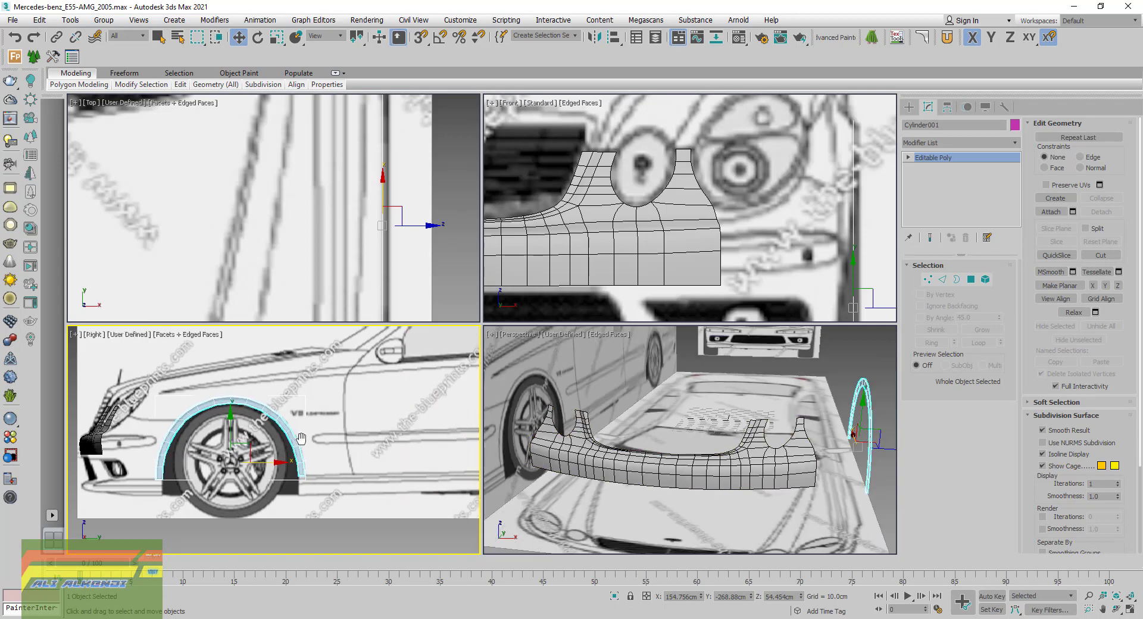
pyautogui.scroll(-5, 748, 191)
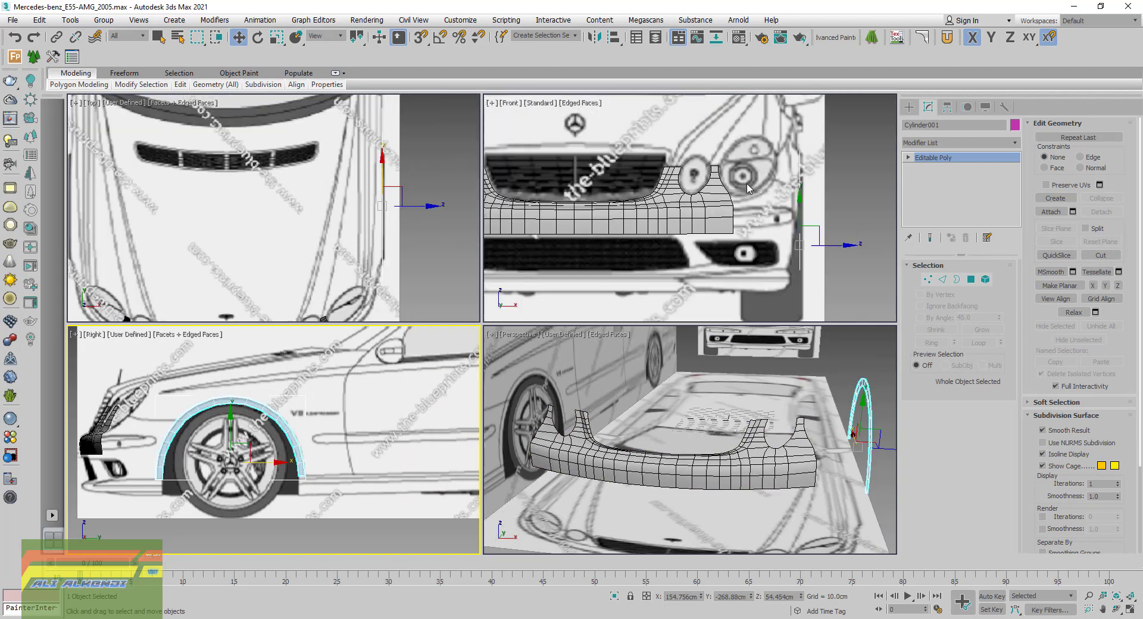
pyautogui.scroll(-2, 371, 395)
pyautogui.moveTo(363, 395); pyautogui.dragTo(302, 401, button='middle')
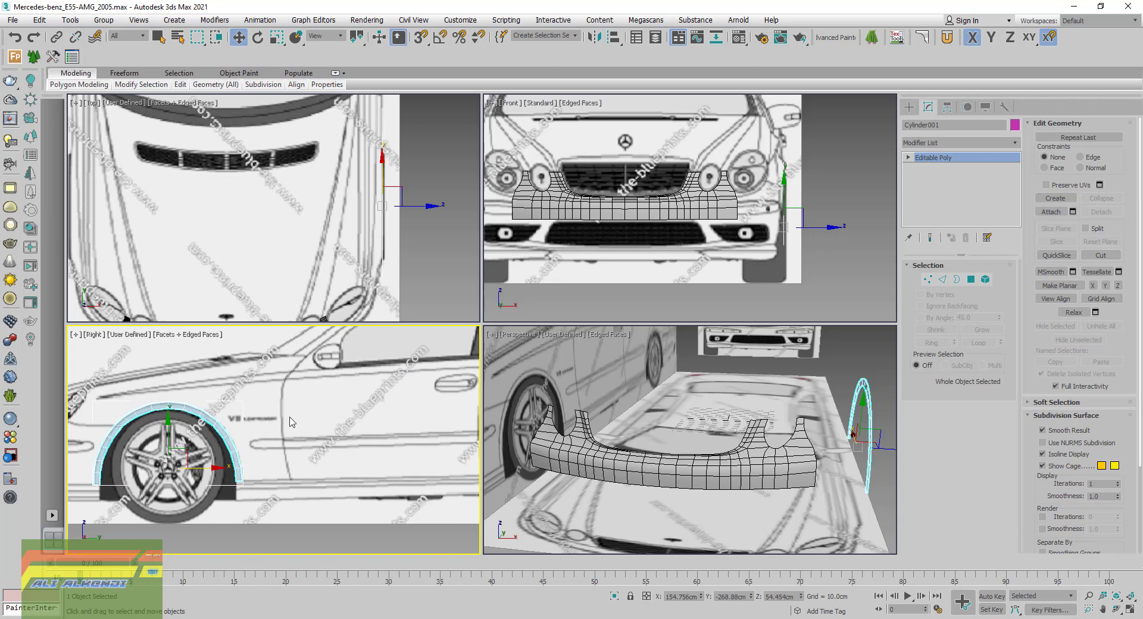
pyautogui.scroll(-2, 246, 462)
pyautogui.moveTo(314, 464); pyautogui.dragTo(272, 461, button='middle')
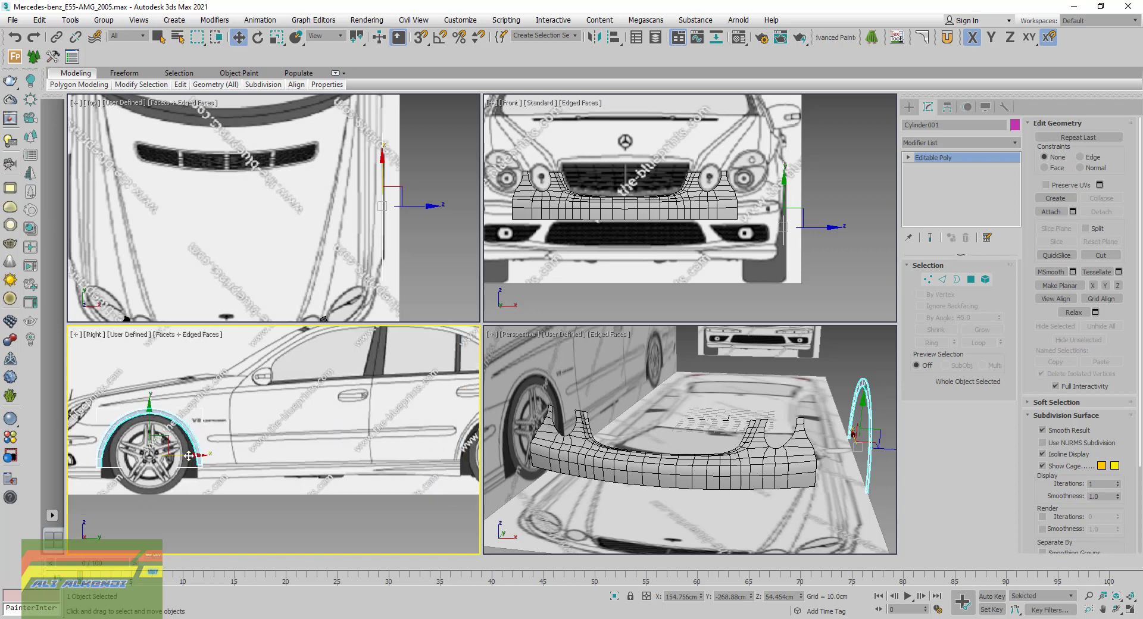
pyautogui.keyDown('shift'); pyautogui.moveTo(189, 456); pyautogui.dragTo(438, 456); pyautogui.keyUp('shift')
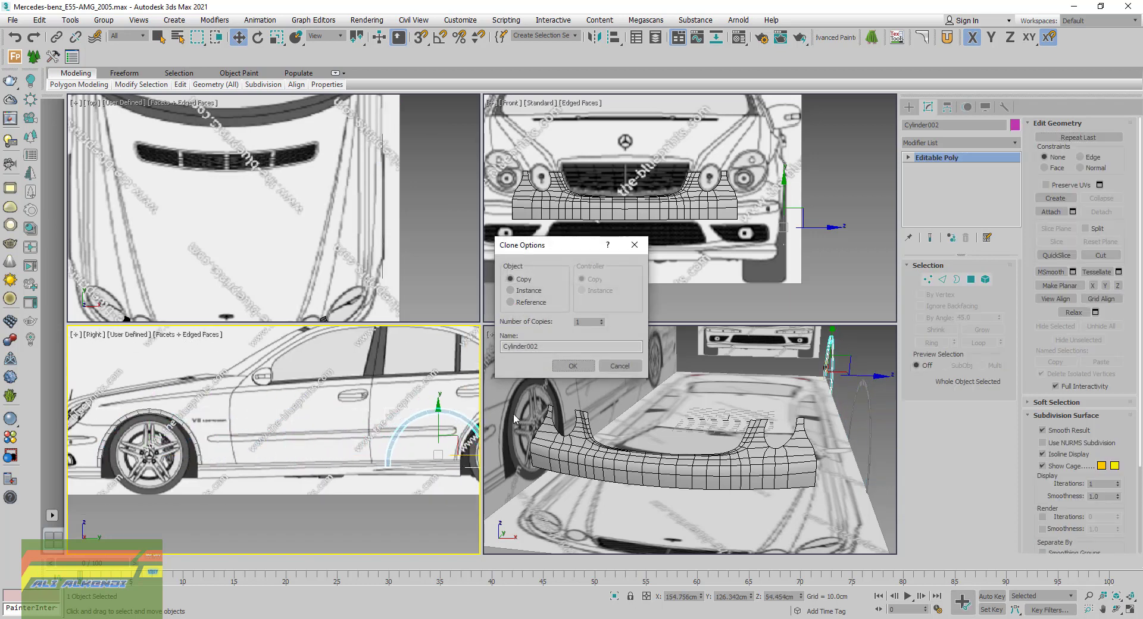
# Confirm the Cylinder002 copy and move it along X onto the rear wheel arch
pyautogui.click(573, 365)
pyautogui.scroll(-2, 281, 424)
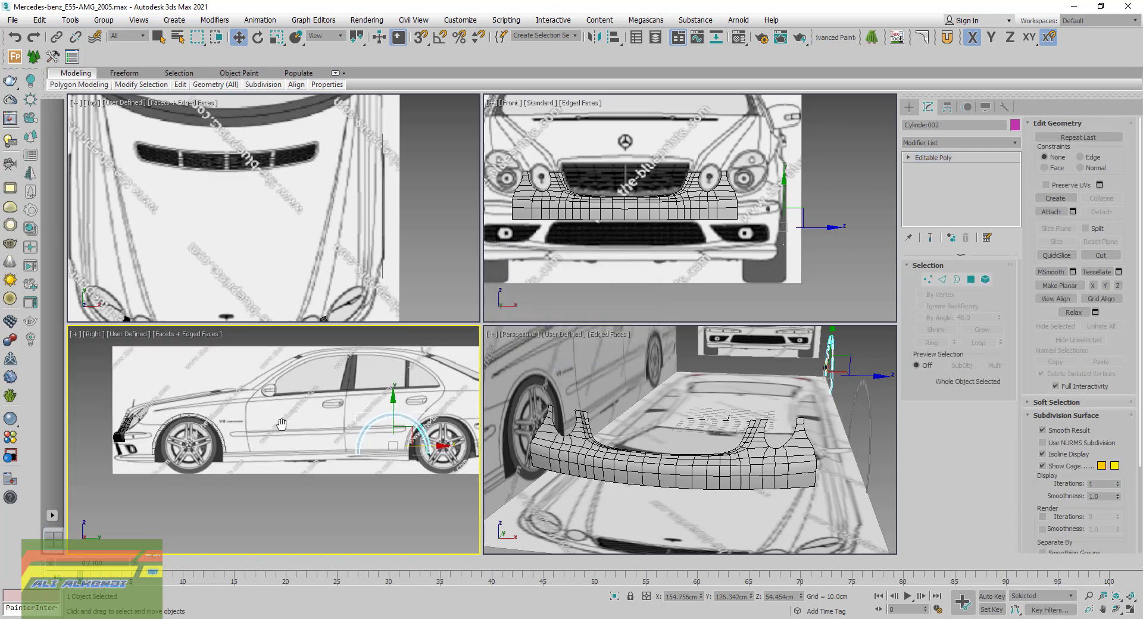
pyautogui.scroll(2, 358, 425)
pyautogui.scroll(2, 357, 425)
pyautogui.scroll(1, 357, 425)
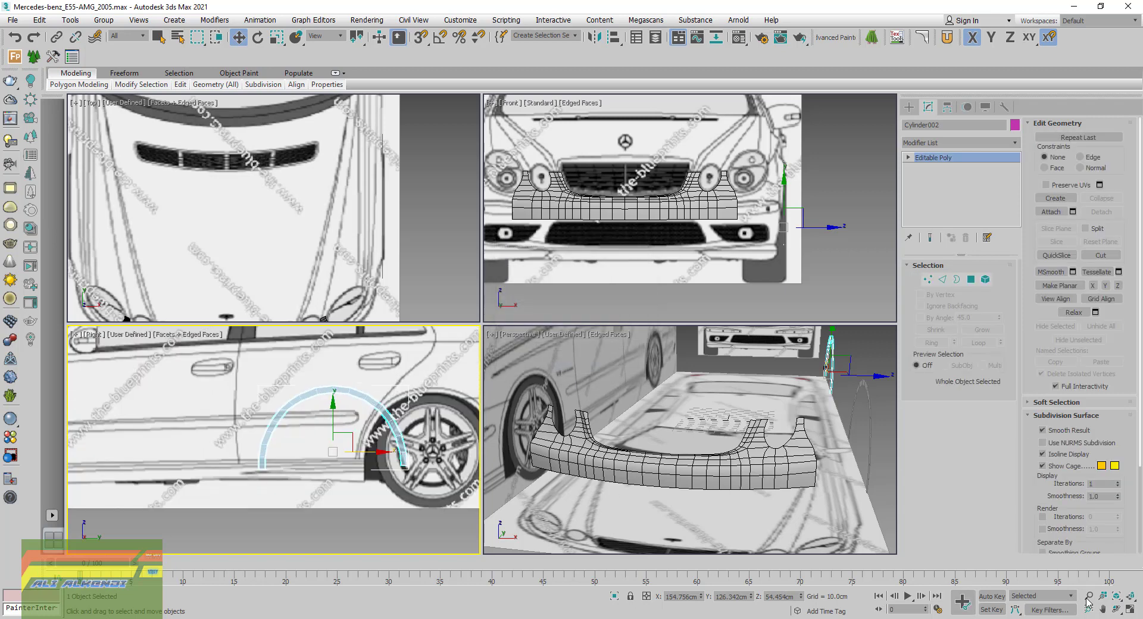
pyautogui.click(1125, 605)
pyautogui.moveTo(650, 435); pyautogui.dragTo(632, 453, button='middle')
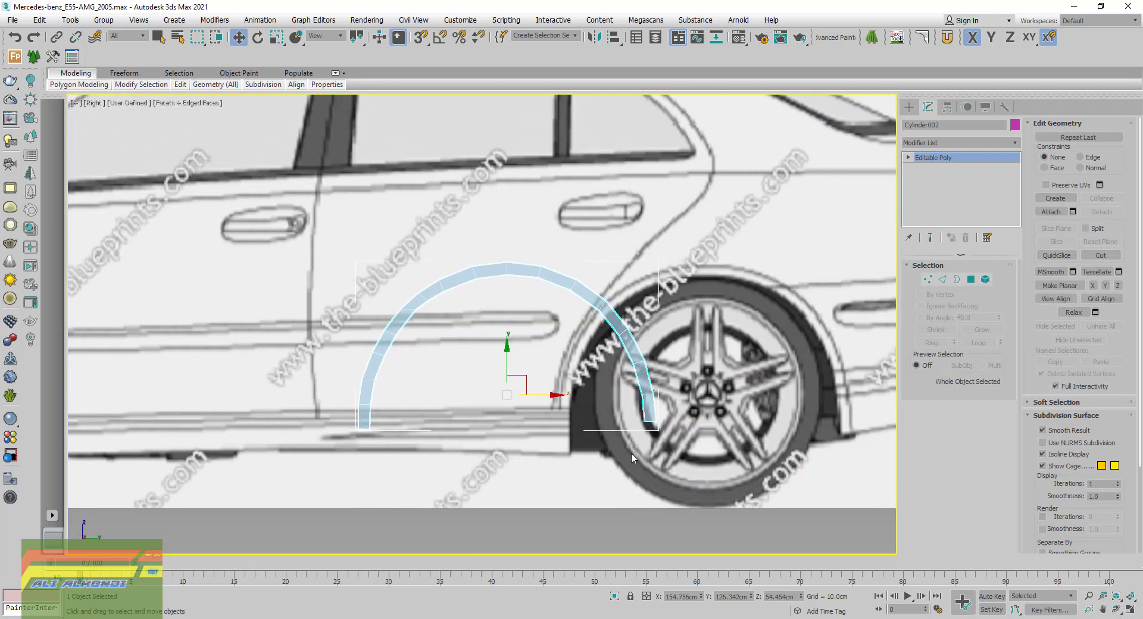
pyautogui.moveTo(551, 394); pyautogui.dragTo(751, 391)
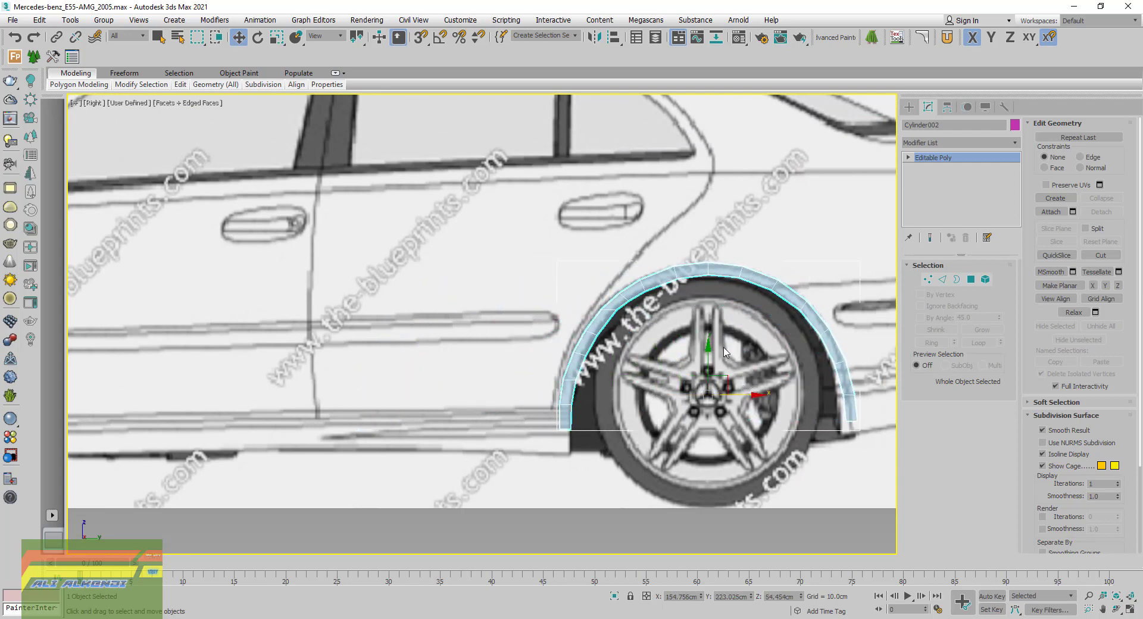
# Fine-tune Cylinder002 slightly left and down to fit the rear fender
pyautogui.scroll(1, 700, 398)
pyautogui.scroll(1, 708, 394)
pyautogui.scroll(1, 634, 423)
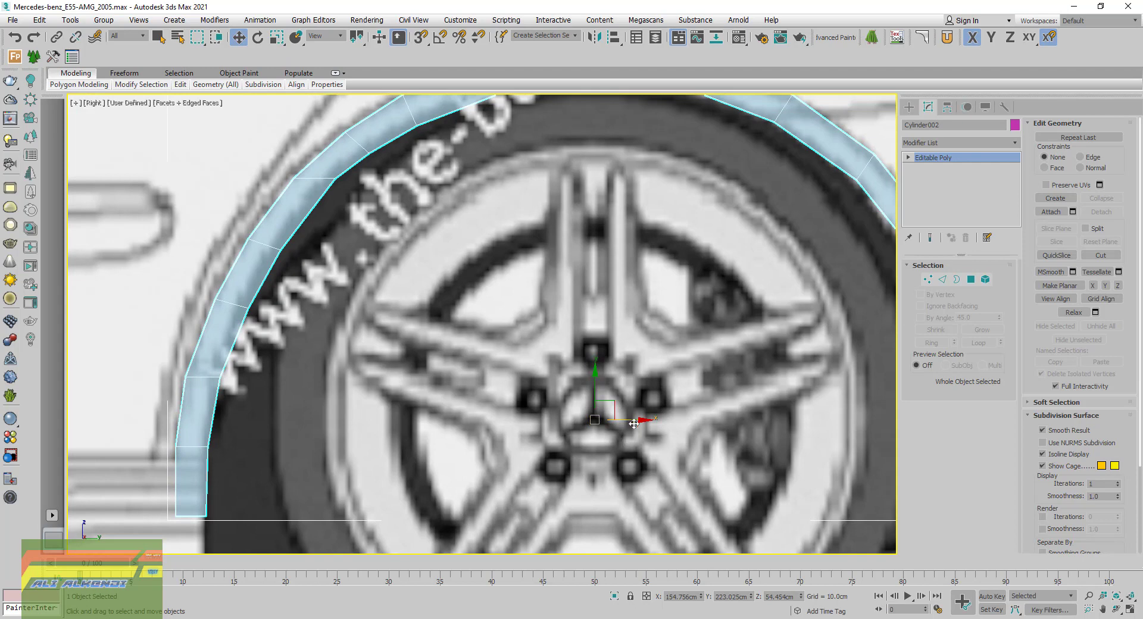
pyautogui.moveTo(635, 420); pyautogui.dragTo(632, 418)
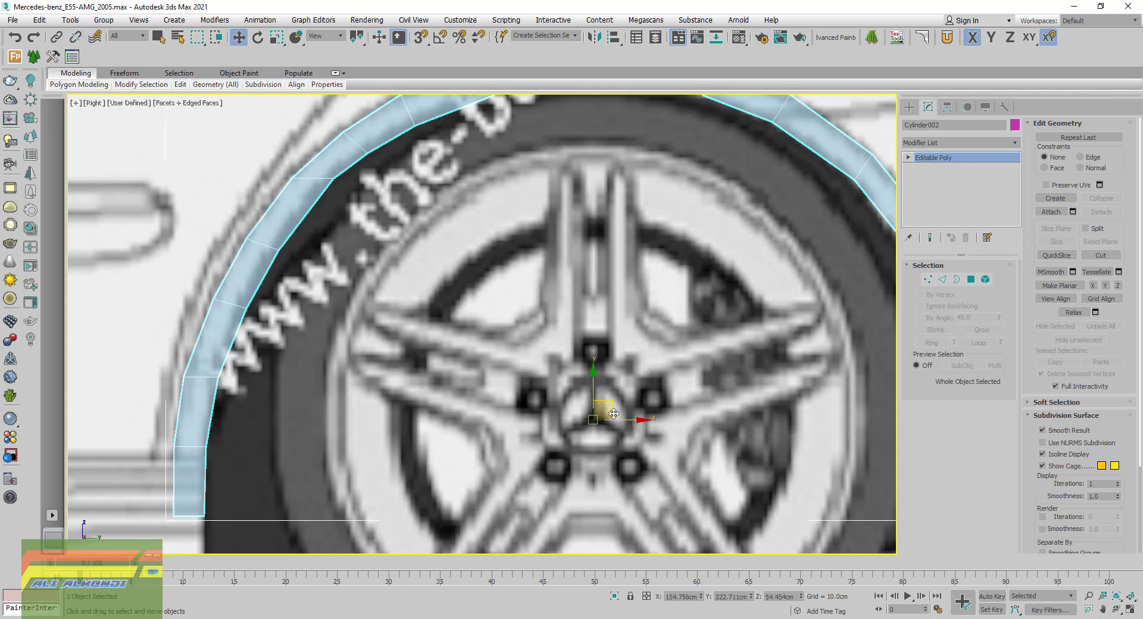
pyautogui.scroll(-3, 632, 419)
pyautogui.moveTo(624, 356); pyautogui.dragTo(611, 335, button='middle')
pyautogui.scroll(2, 611, 335)
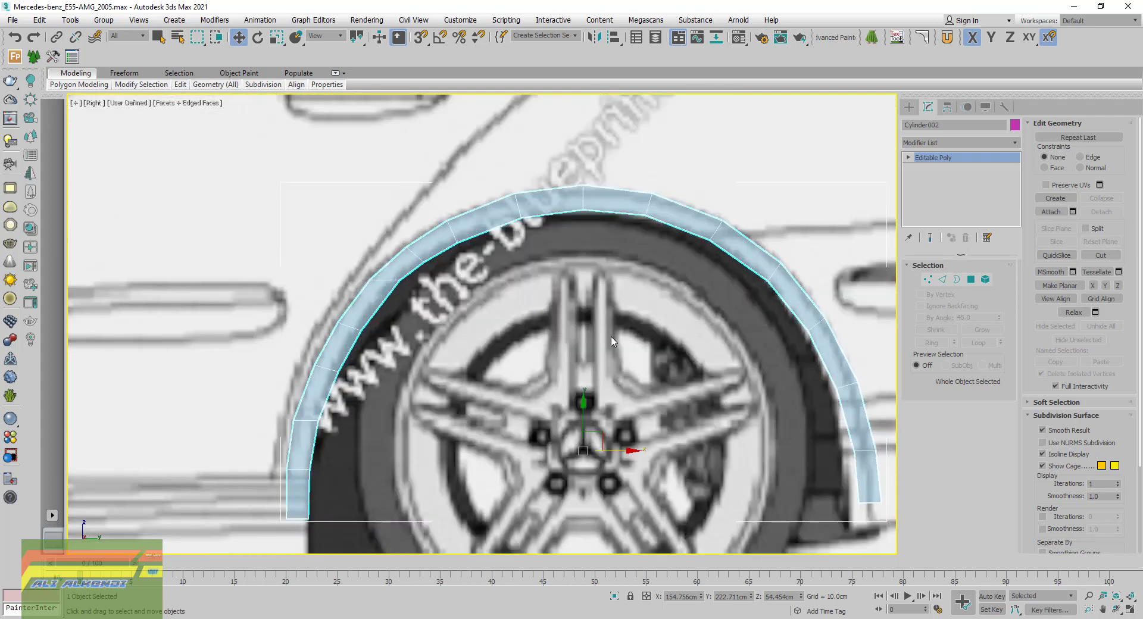
pyautogui.moveTo(605, 376); pyautogui.dragTo(603, 368, button='middle')
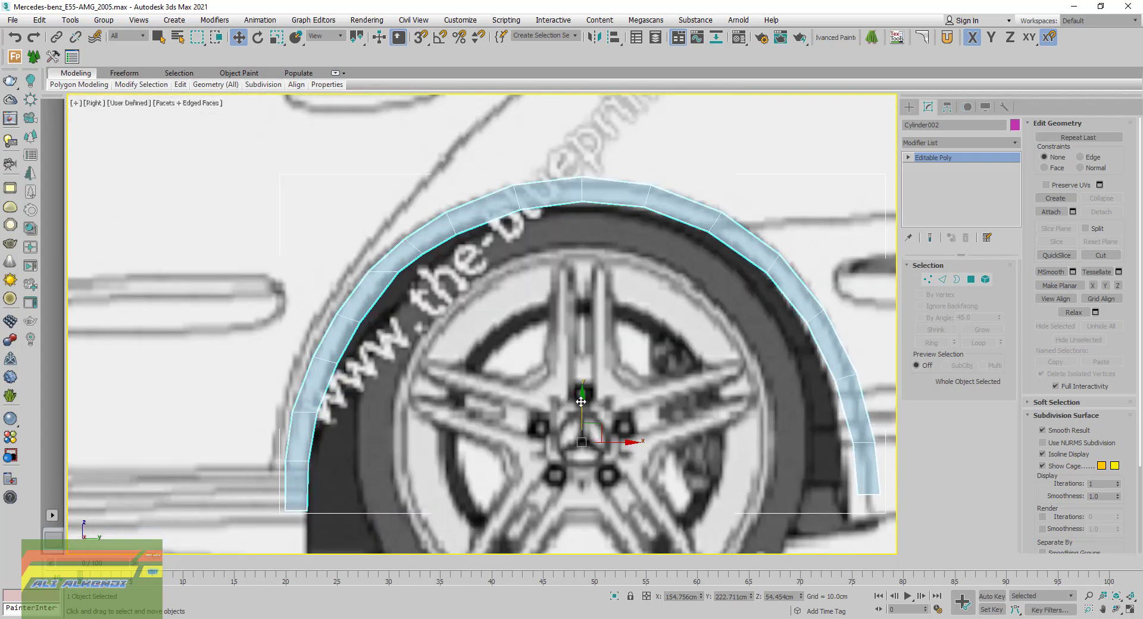
pyautogui.moveTo(581, 401); pyautogui.dragTo(579, 403)
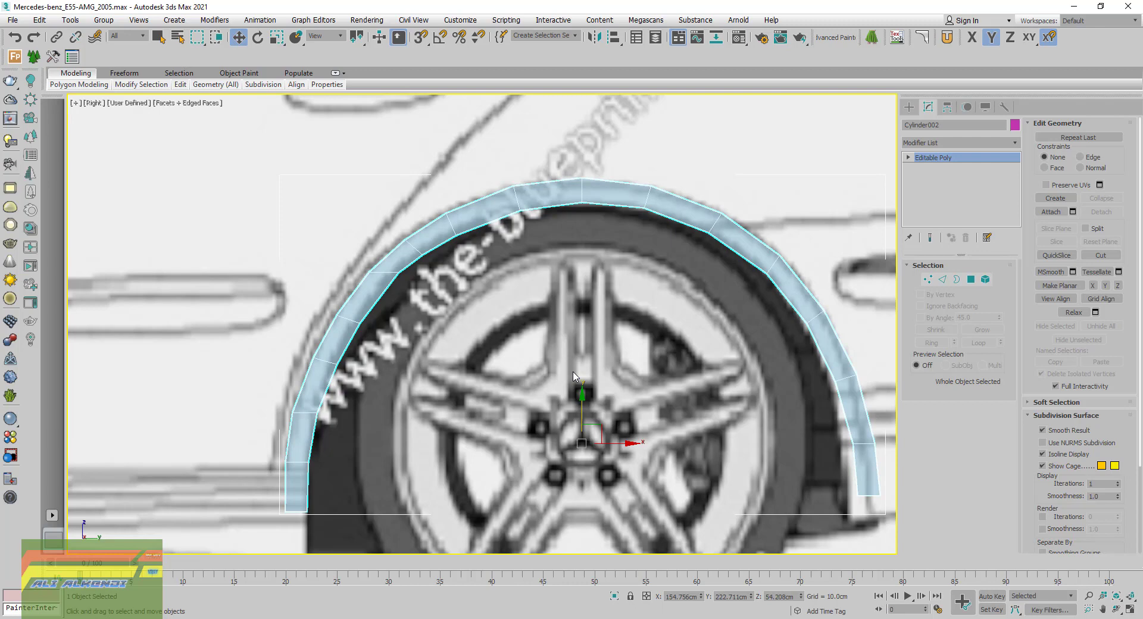
pyautogui.moveTo(633, 333); pyautogui.dragTo(540, 313, button='middle')
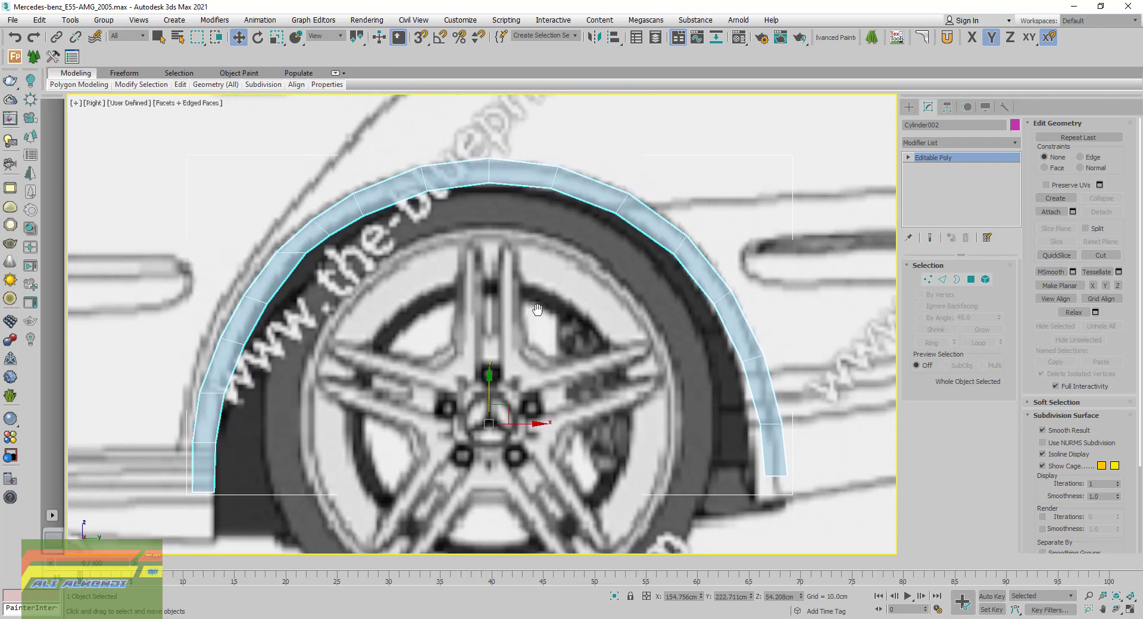
pyautogui.click(926, 280)
# Nudge the upper-right arch vertices of Cylinder002 onto the blueprint's arch and fender lines
pyautogui.scroll(5, 582, 208)
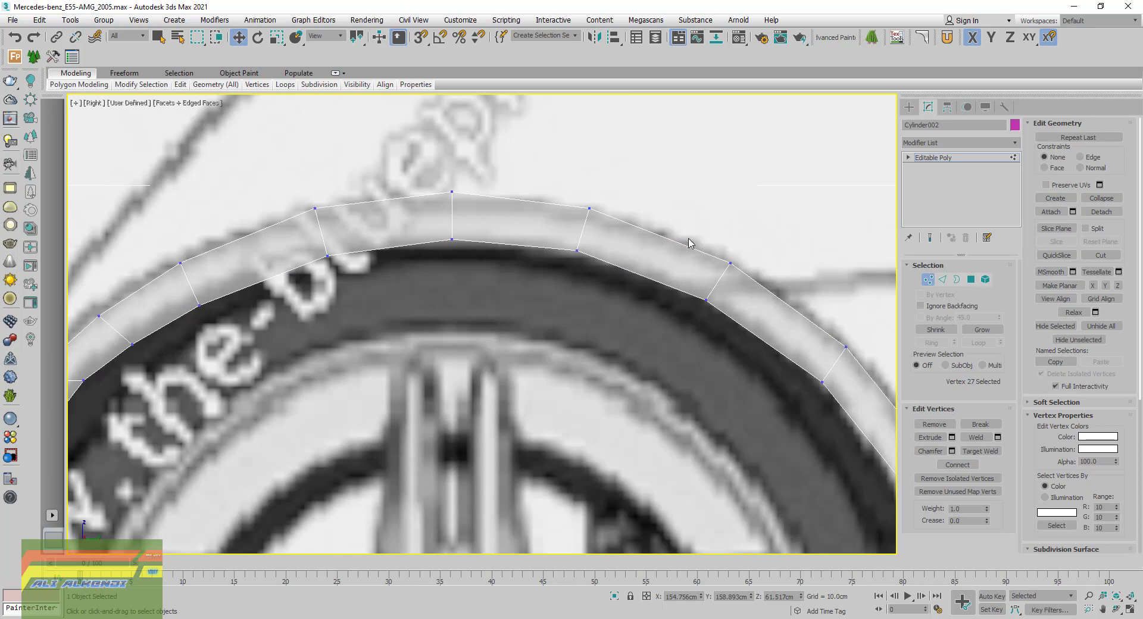
pyautogui.moveTo(760, 344); pyautogui.dragTo(761, 344)
pyautogui.moveTo(751, 284); pyautogui.dragTo(758, 283)
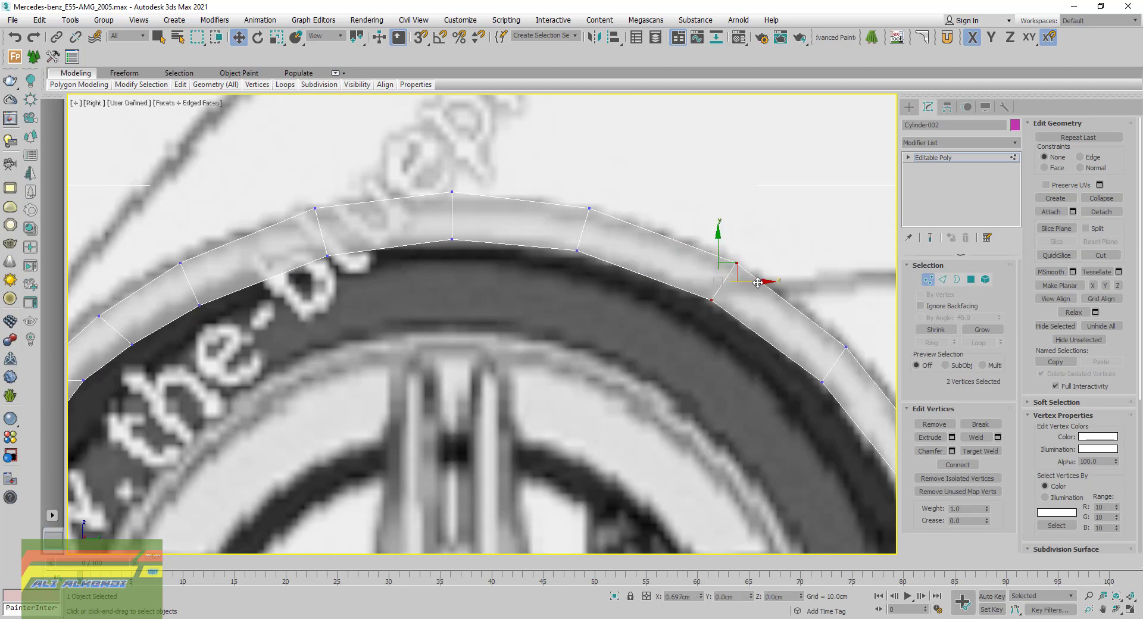
pyautogui.click(712, 299)
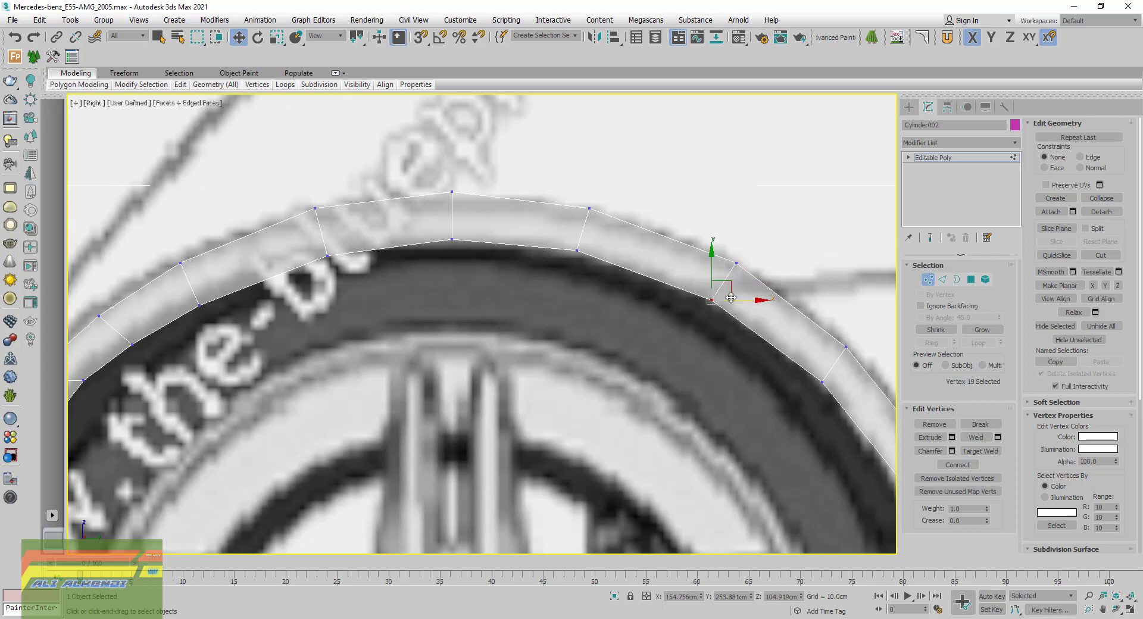
pyautogui.moveTo(730, 285); pyautogui.dragTo(728, 281)
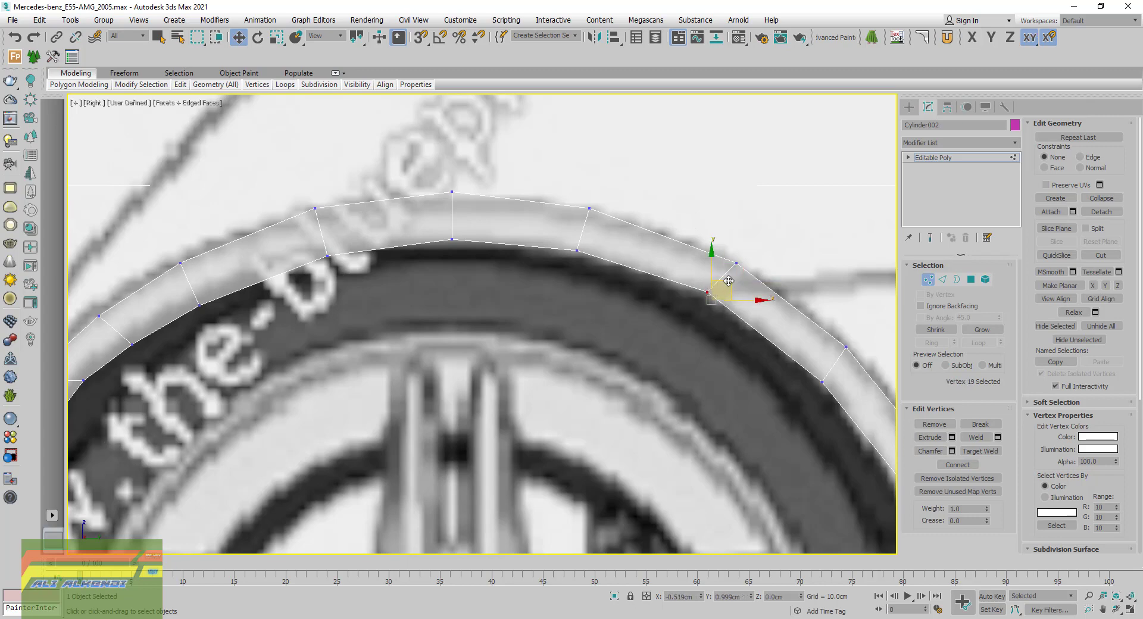
pyautogui.click(736, 263)
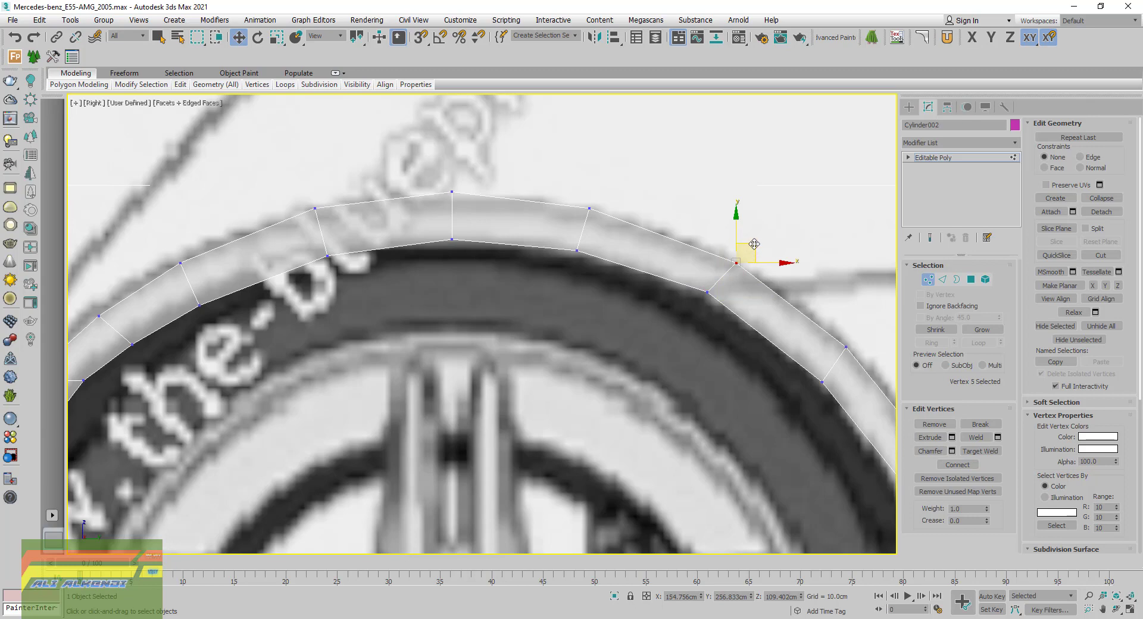
pyautogui.moveTo(754, 244); pyautogui.dragTo(786, 267)
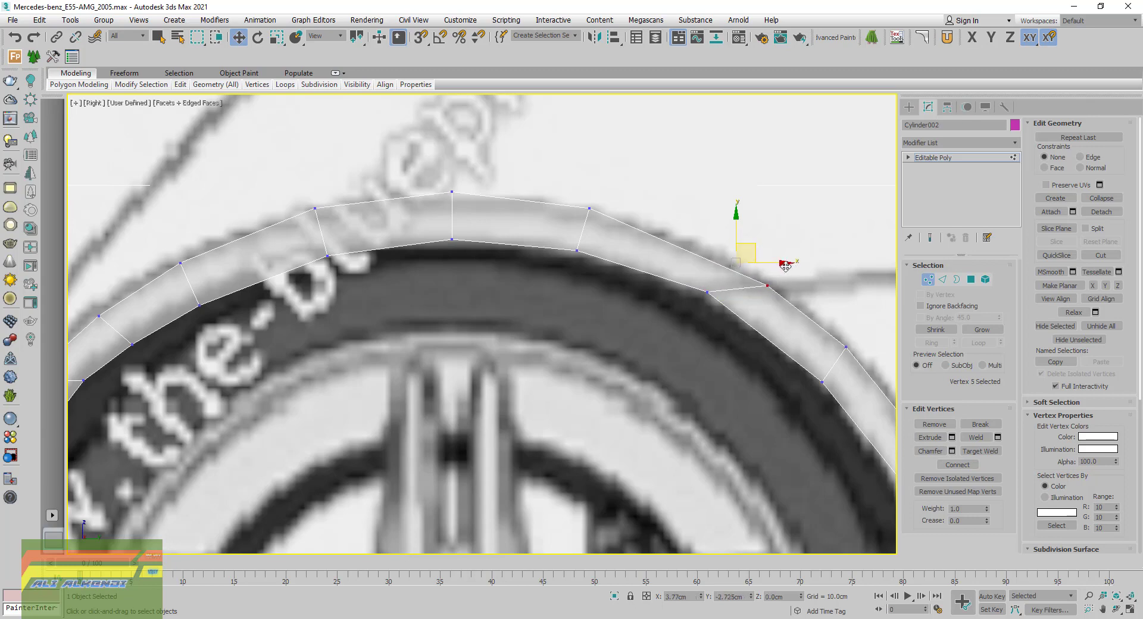
pyautogui.click(707, 290)
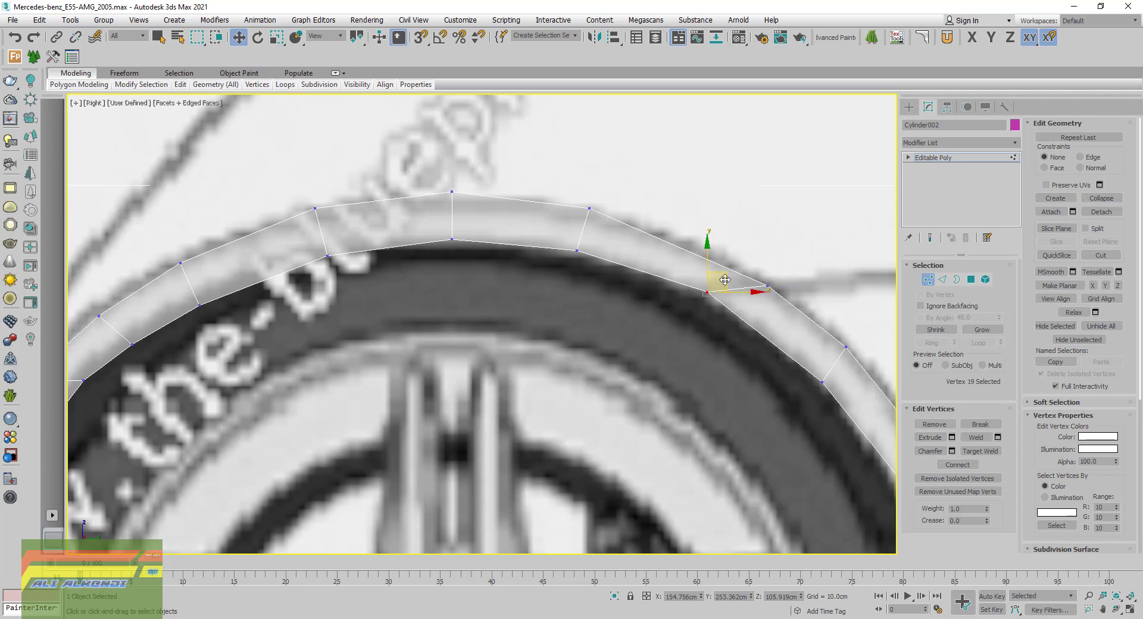
pyautogui.moveTo(724, 275); pyautogui.dragTo(722, 278)
# At Edge level, Connect the two edges of the arch's right segment to add a new edge
pyautogui.click(942, 279)
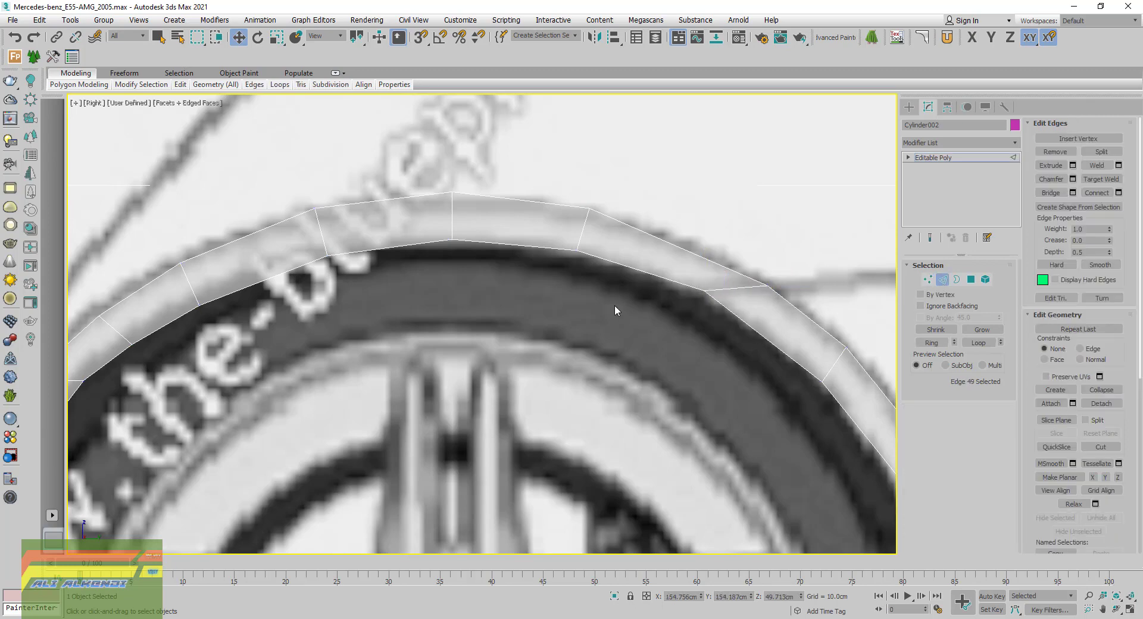
pyautogui.moveTo(642, 307); pyautogui.dragTo(663, 227)
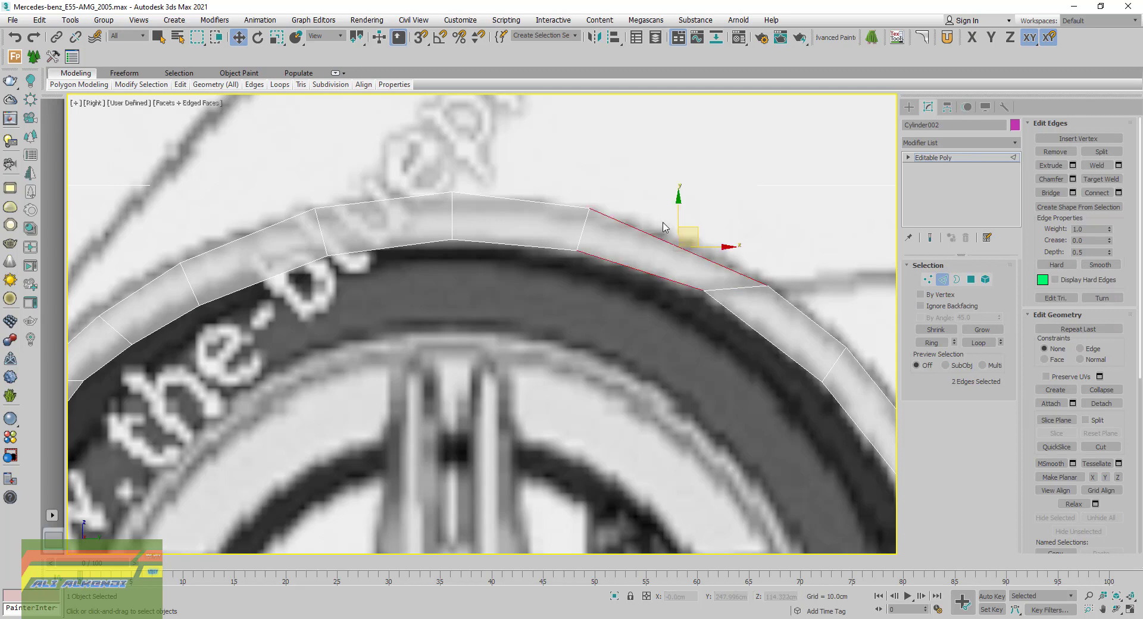
pyautogui.click(1118, 192)
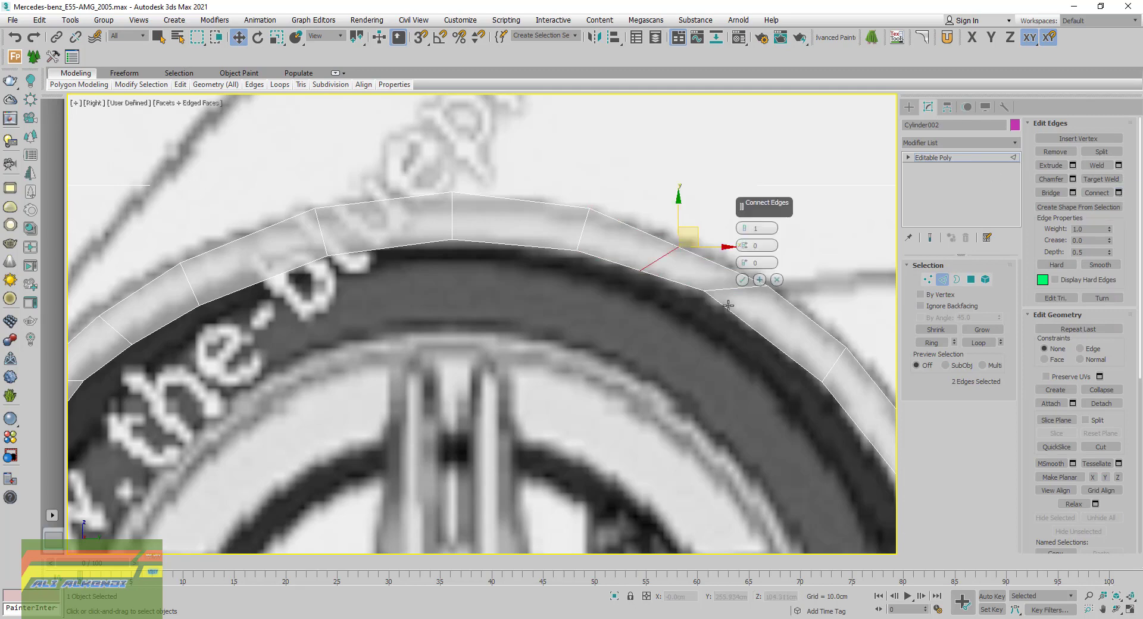
pyautogui.click(743, 279)
# Back at Vertex level, align the new edge's vertices and the neighbouring edge's pair with the arch outline
pyautogui.click(928, 279)
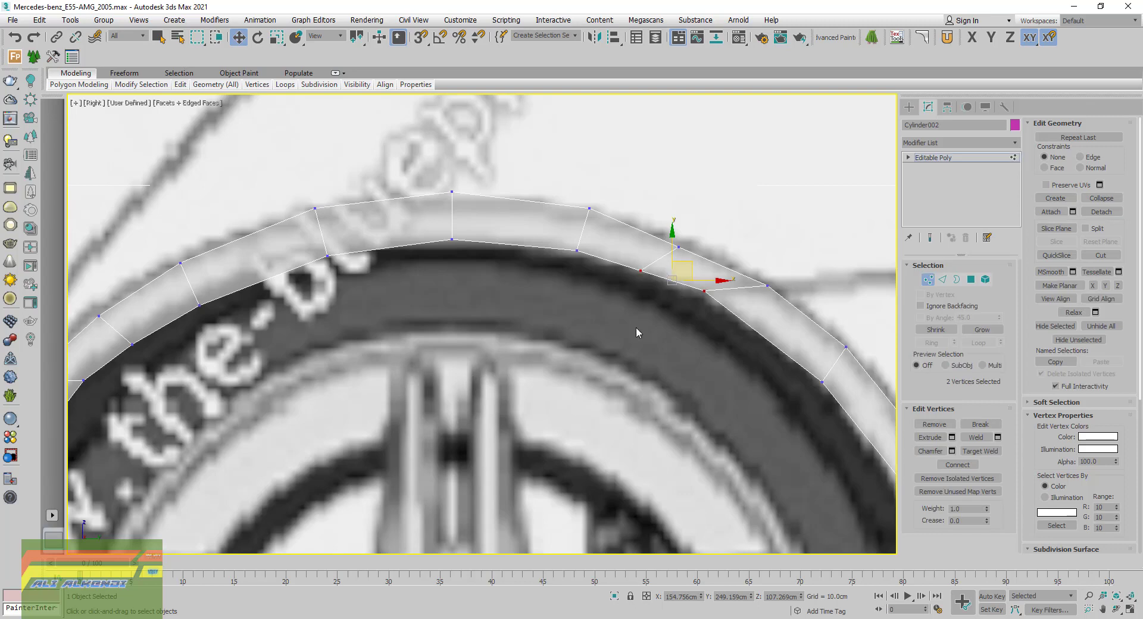
pyautogui.click(679, 246)
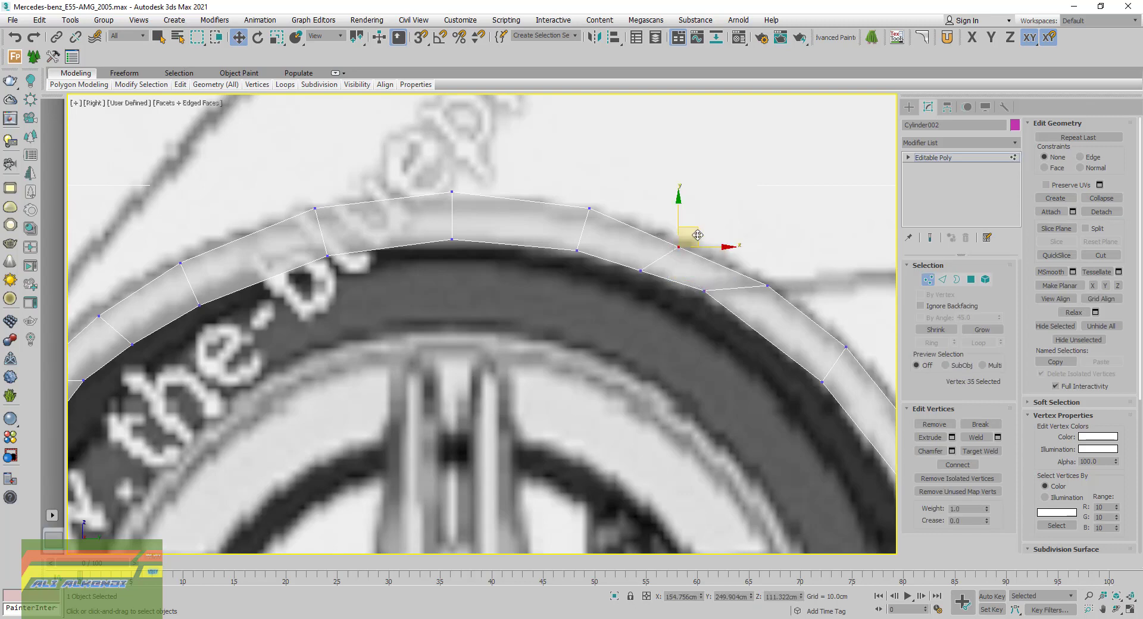
pyautogui.moveTo(695, 234); pyautogui.dragTo(698, 227)
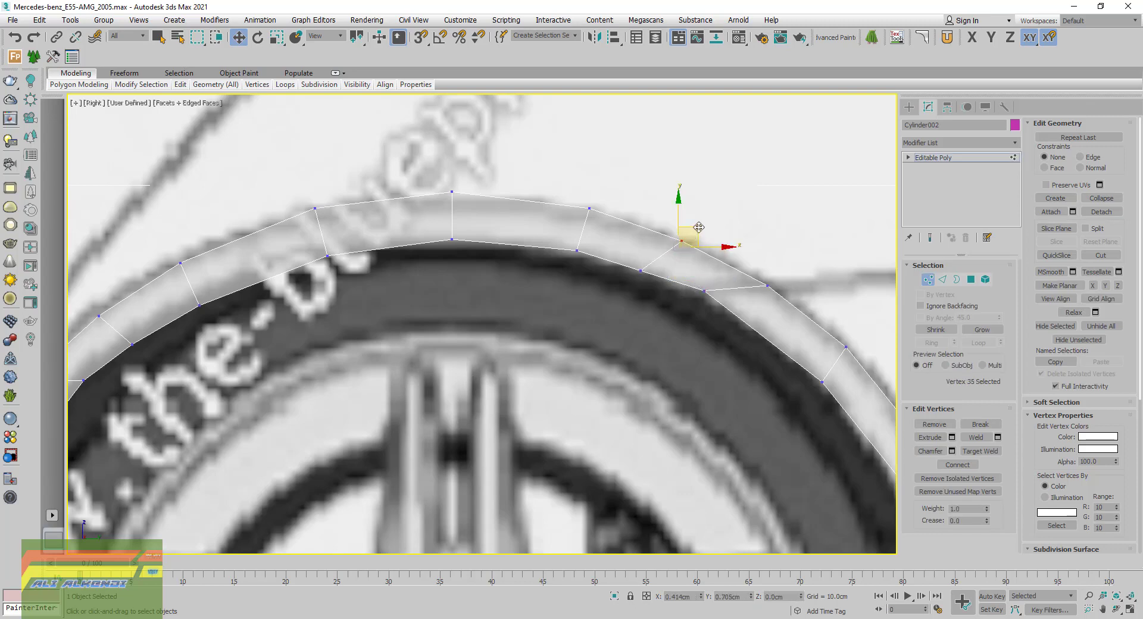
pyautogui.click(641, 272)
pyautogui.click(638, 280)
pyautogui.click(641, 271)
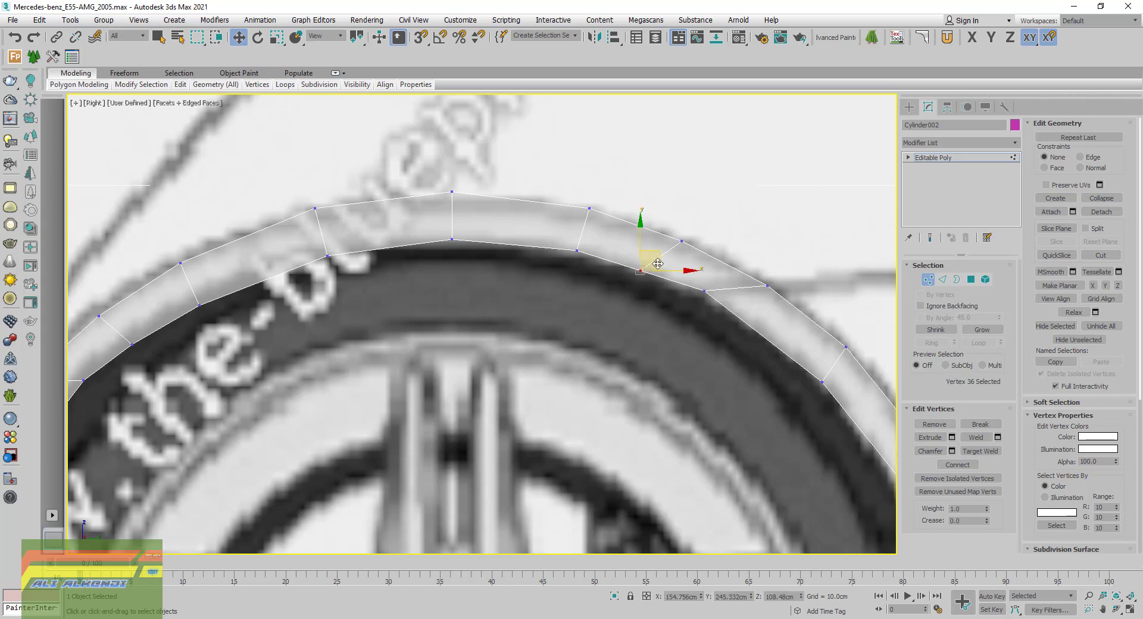
pyautogui.click(632, 261)
pyautogui.click(640, 271)
pyautogui.moveTo(669, 251); pyautogui.dragTo(694, 220)
pyautogui.click(682, 241)
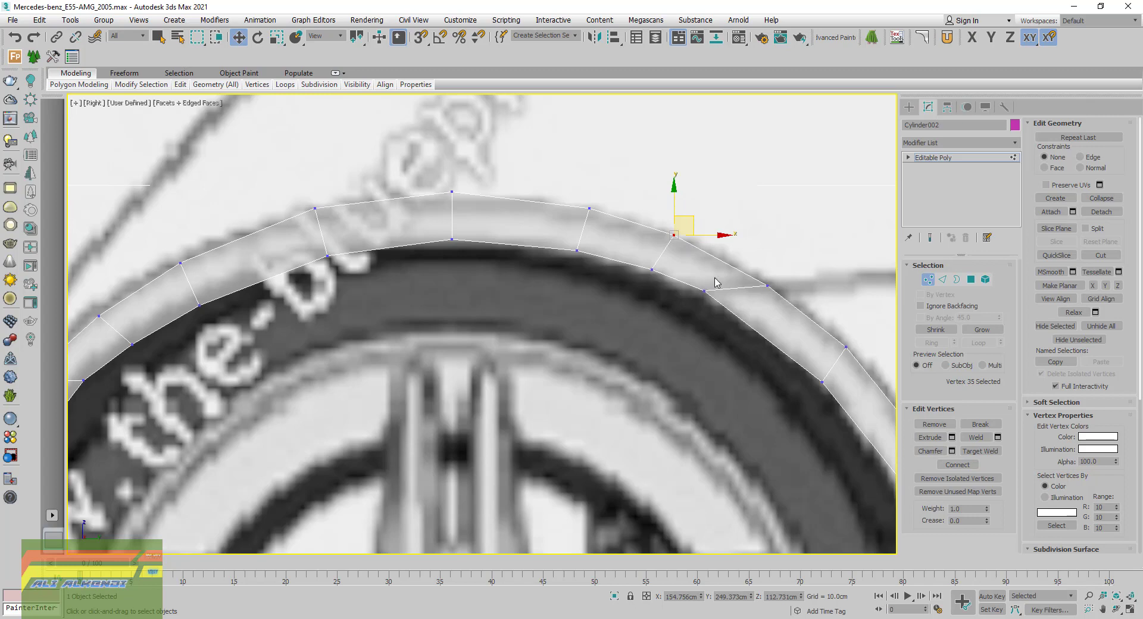
pyautogui.moveTo(539, 189); pyautogui.dragTo(612, 275)
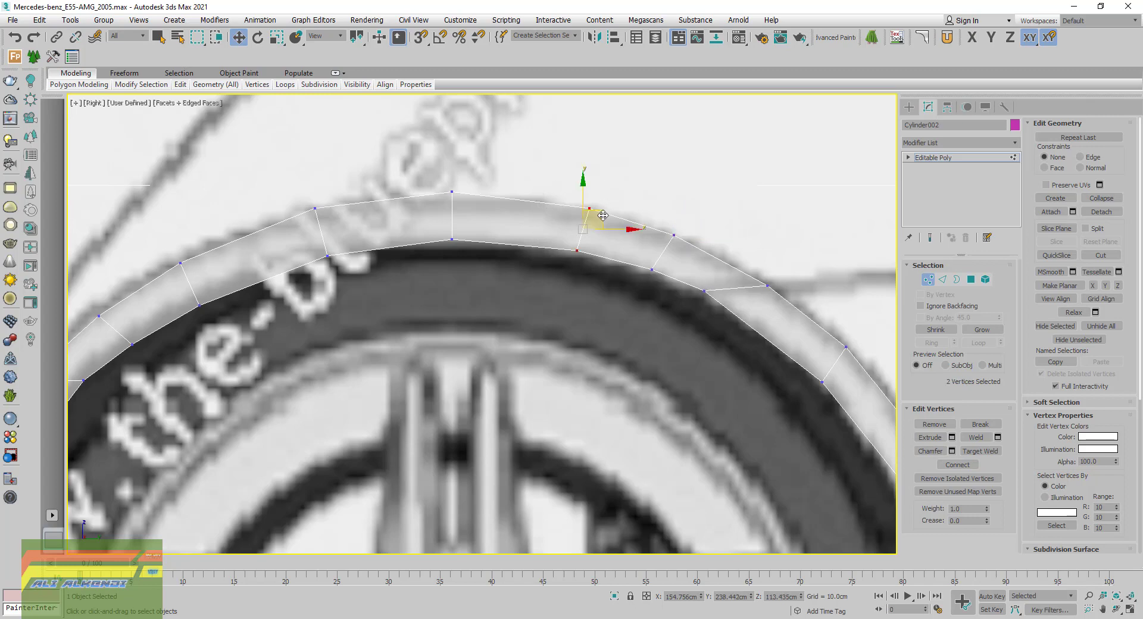
pyautogui.moveTo(601, 216); pyautogui.dragTo(580, 212)
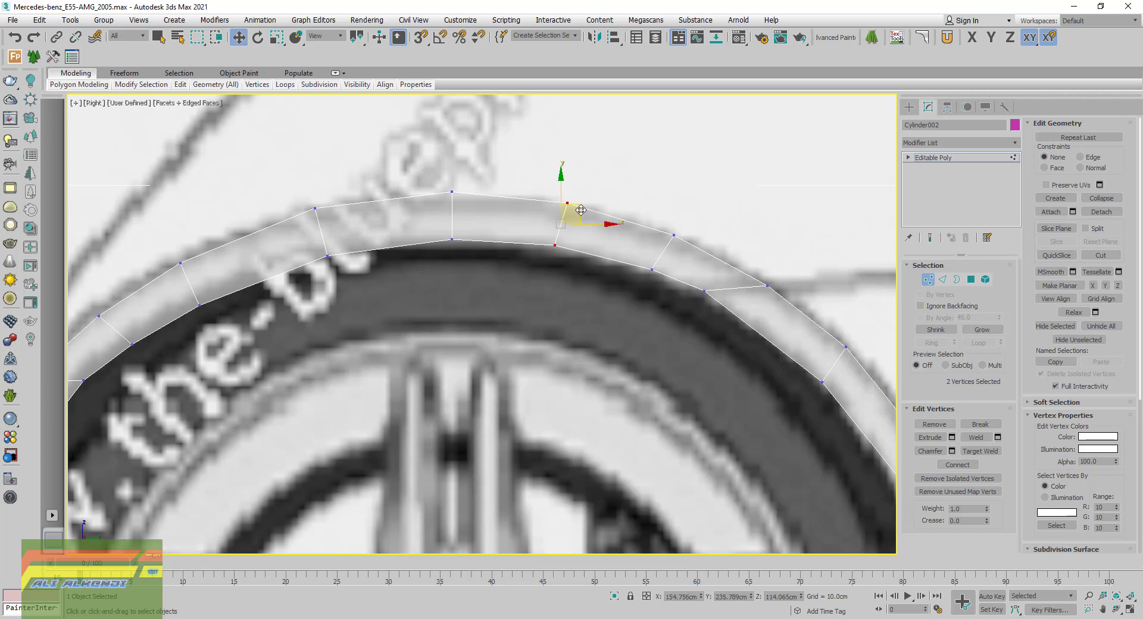
# Move the lower edge's inner vertex up-left onto the tyre outline
pyautogui.scroll(-2, 577, 226)
pyautogui.scroll(-3, 580, 226)
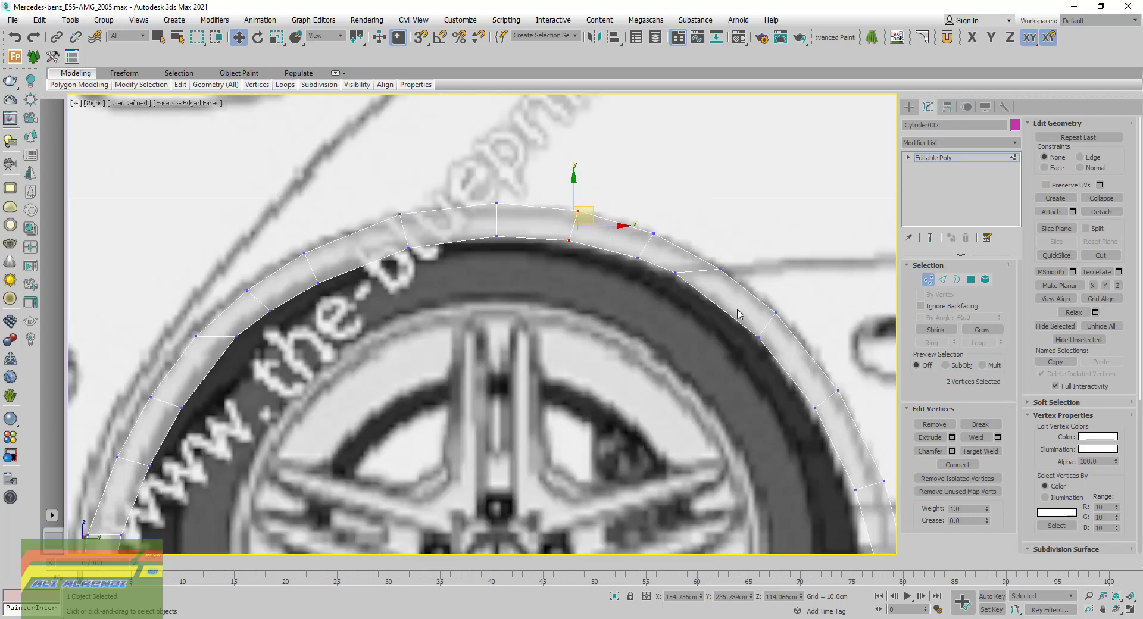
pyautogui.scroll(2, 740, 314)
pyautogui.scroll(5, 618, 250)
pyautogui.scroll(1, 637, 332)
pyautogui.scroll(1, 612, 319)
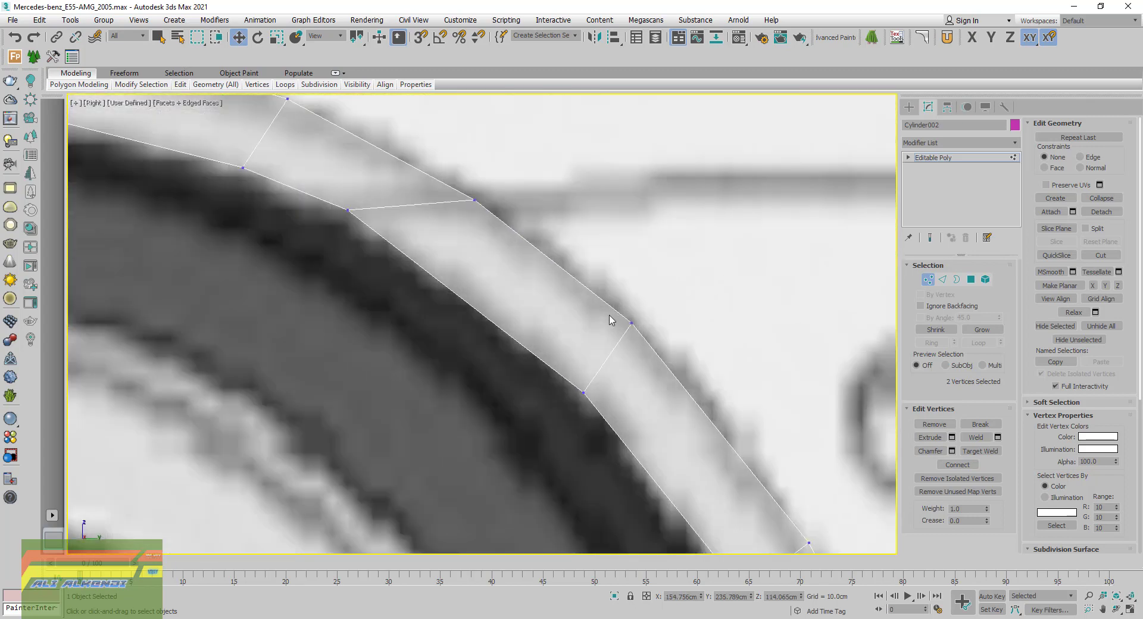
pyautogui.moveTo(598, 276); pyautogui.dragTo(660, 365)
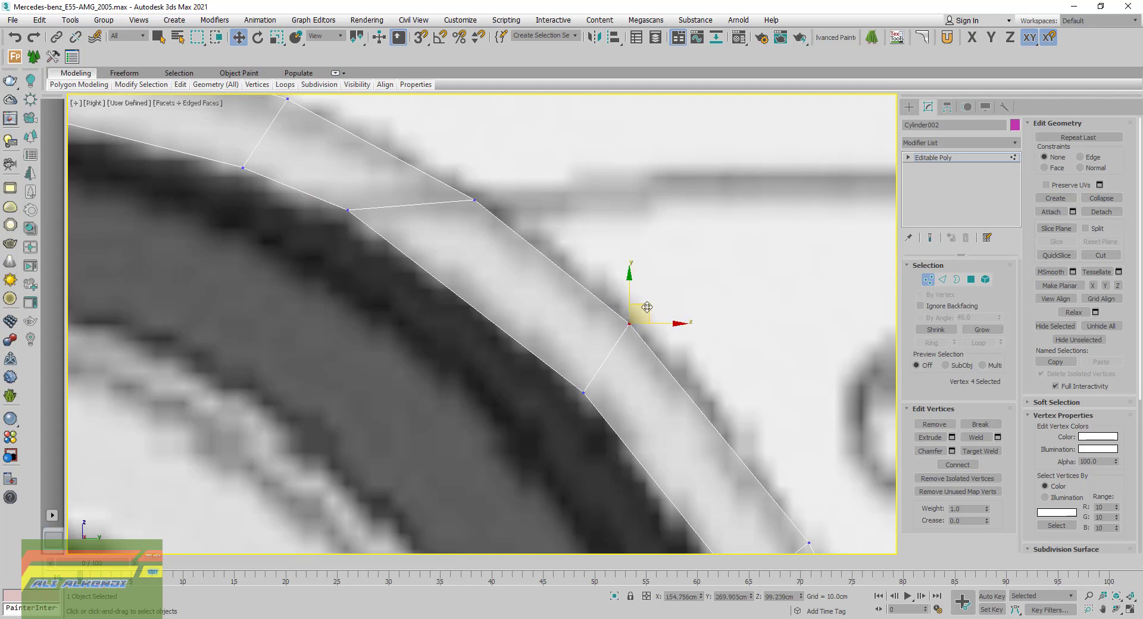
pyautogui.moveTo(513, 378); pyautogui.dragTo(592, 437)
pyautogui.moveTo(597, 377); pyautogui.dragTo(584, 356)
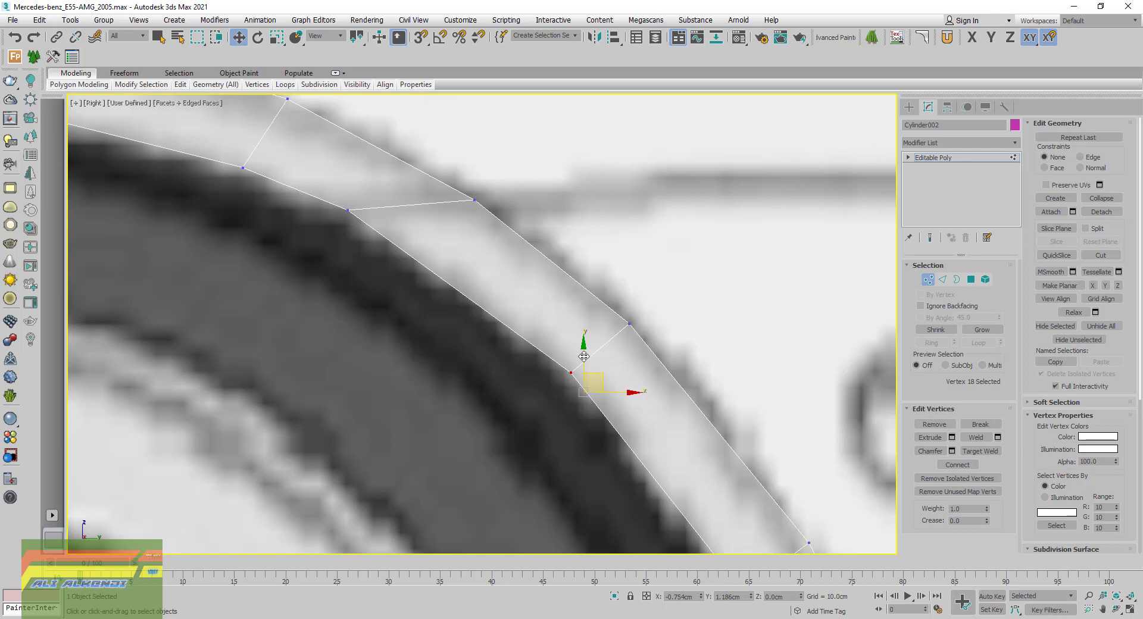
pyautogui.moveTo(584, 356); pyautogui.dragTo(585, 357)
# Shift the next lower edges' vertex pairs up-left along the arch, fine-tuning their inner vertices
pyautogui.scroll(-3, 589, 381)
pyautogui.scroll(1, 589, 381)
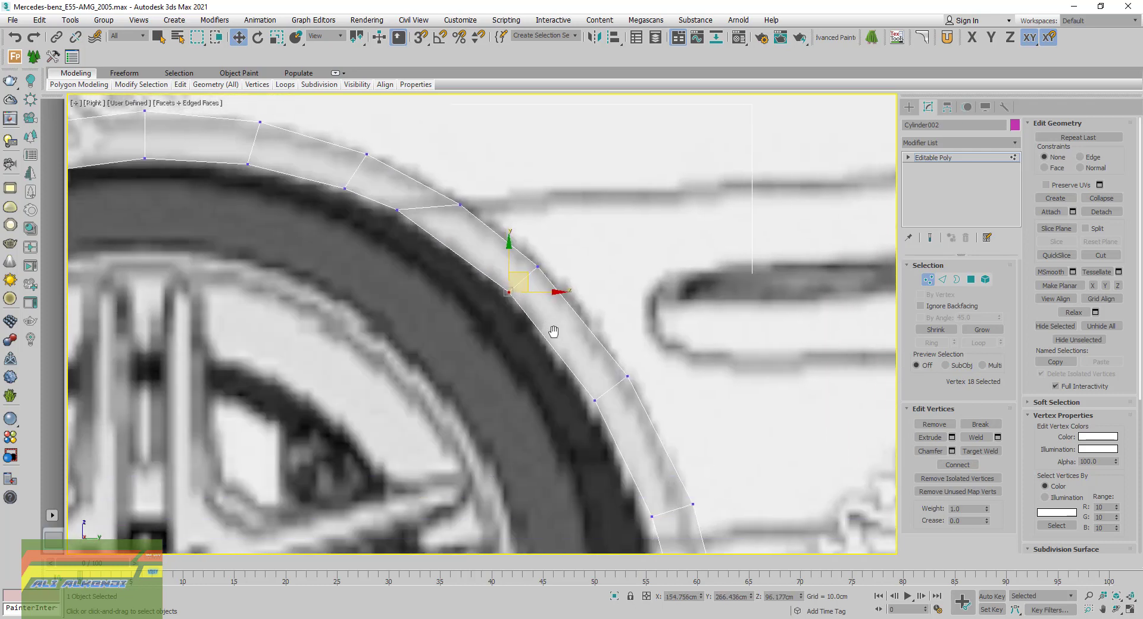
pyautogui.scroll(1, 591, 384)
pyautogui.moveTo(562, 359); pyautogui.dragTo(667, 420)
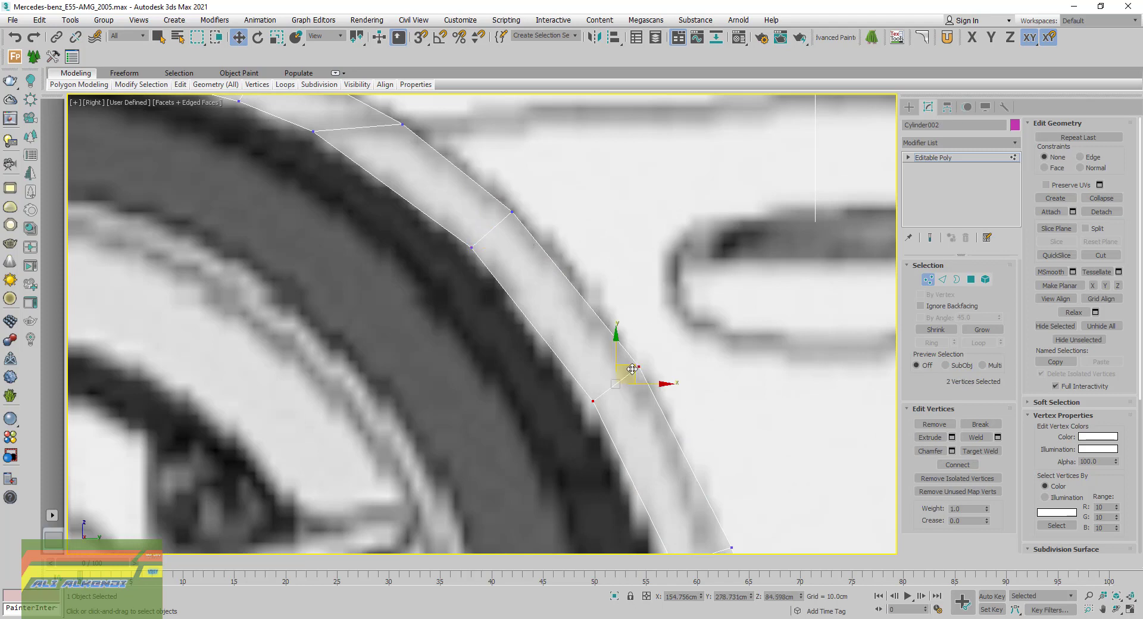
pyautogui.moveTo(632, 368)
pyautogui.mouseDown()
pyautogui.moveTo(607, 344)
pyautogui.moveTo(614, 352)
pyautogui.mouseUp()
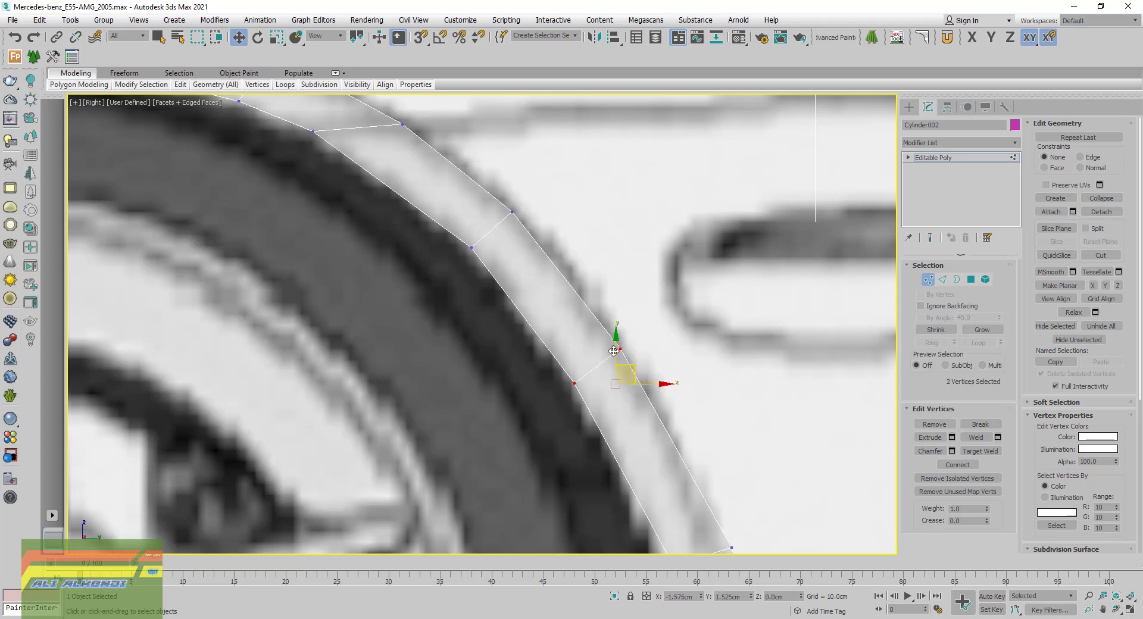
pyautogui.click(574, 383)
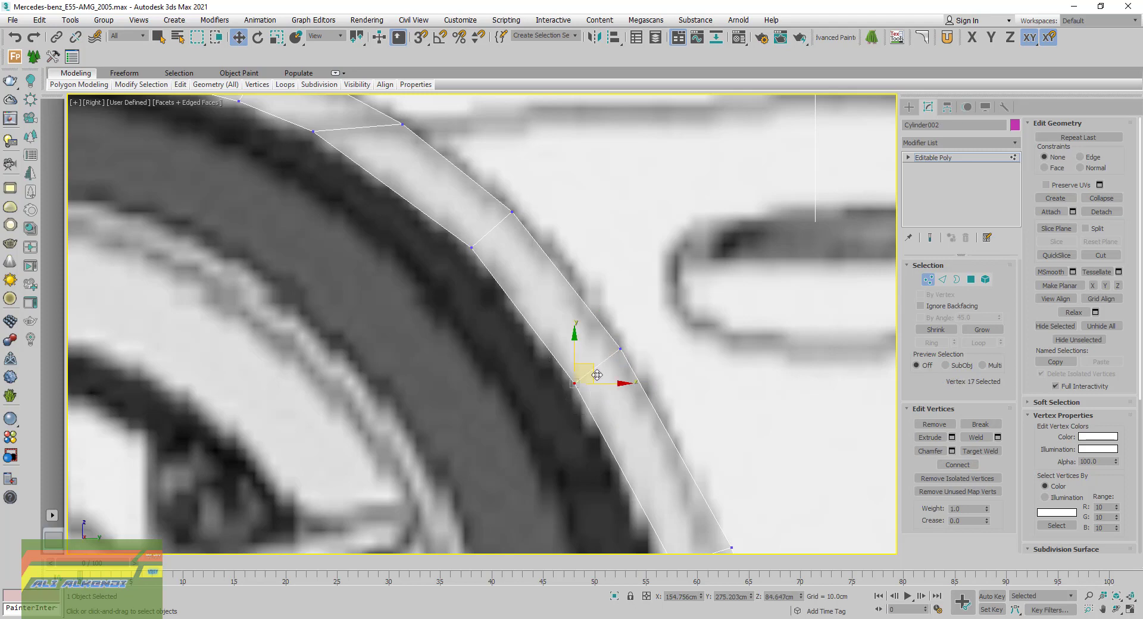
pyautogui.moveTo(597, 375)
pyautogui.mouseDown()
pyautogui.moveTo(587, 368)
pyautogui.moveTo(597, 372)
pyautogui.mouseUp()
pyautogui.scroll(-4, 597, 373)
pyautogui.scroll(3, 582, 434)
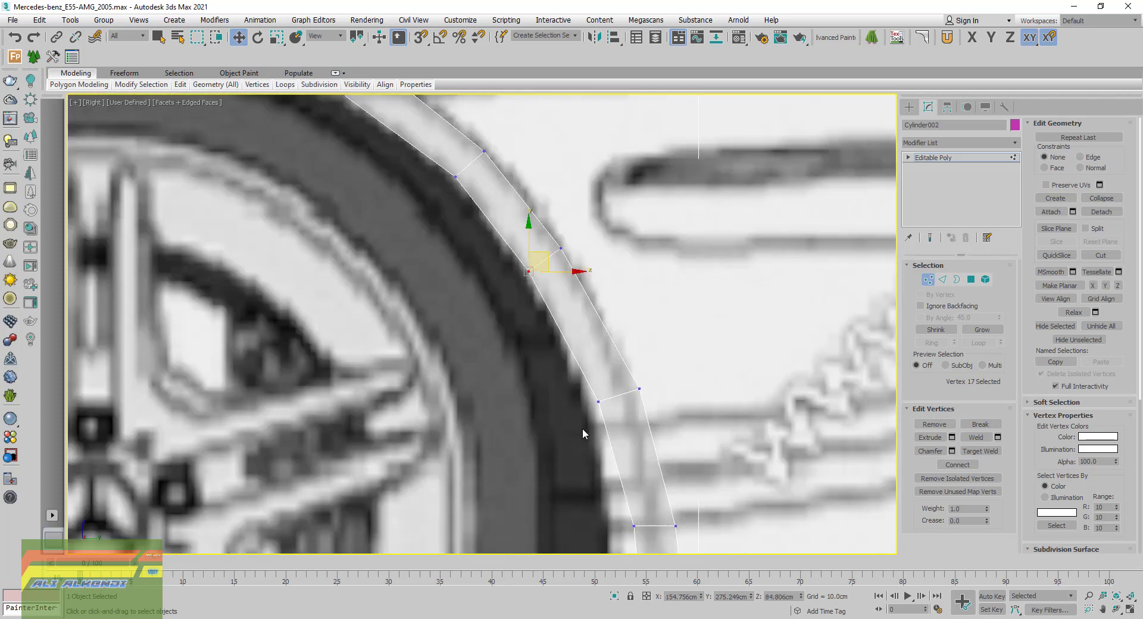
pyautogui.moveTo(551, 377)
pyautogui.mouseDown()
pyautogui.moveTo(652, 414)
pyautogui.moveTo(611, 343)
pyautogui.mouseUp()
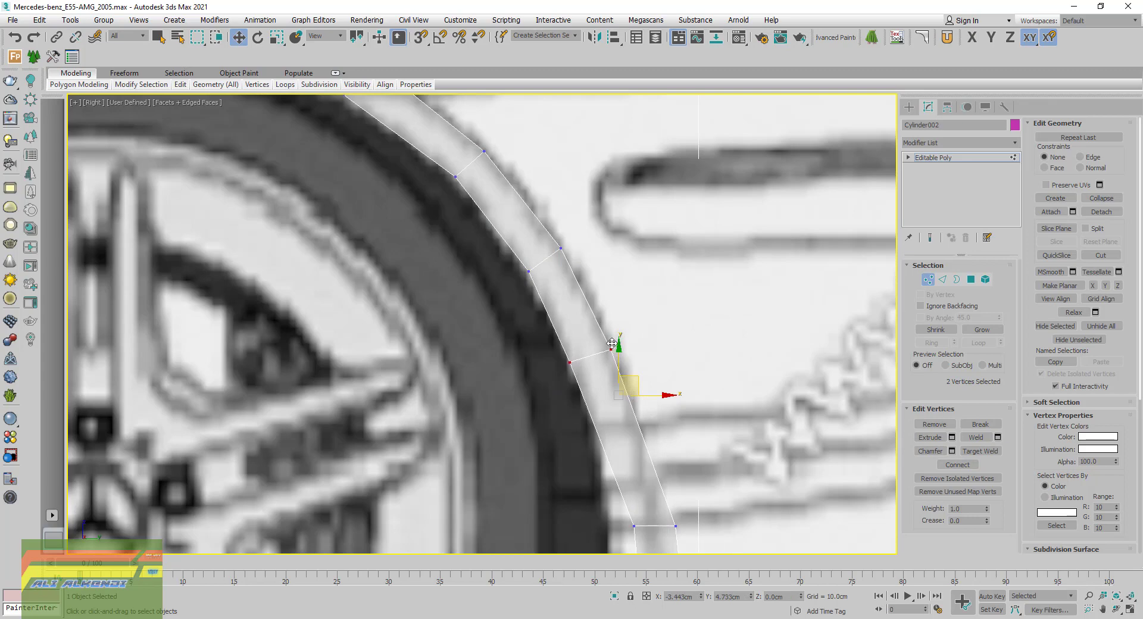
pyautogui.click(569, 361)
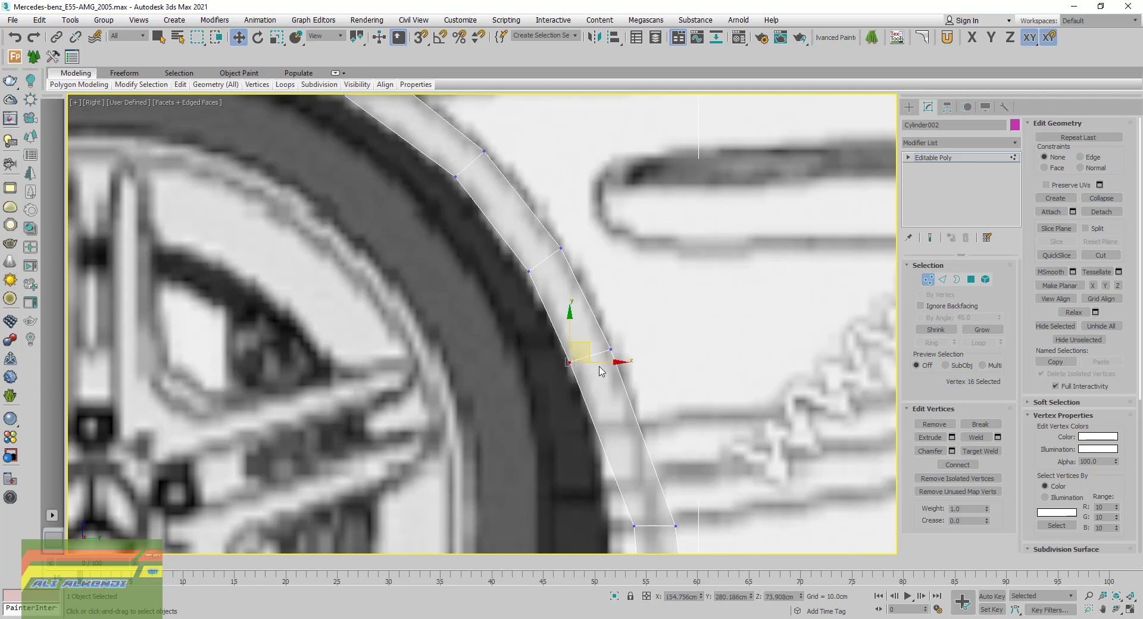
pyautogui.moveTo(600, 362); pyautogui.dragTo(603, 362)
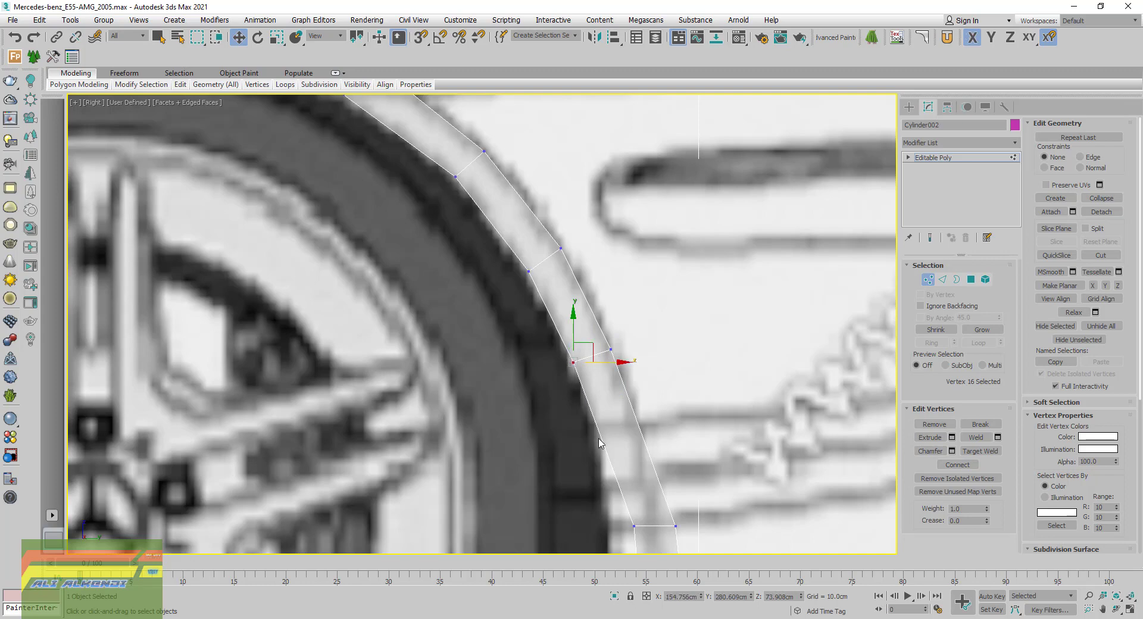
# With XY movement enabled (F8), fit the lower edge's vertices to the arch outline
pyautogui.moveTo(610, 455); pyautogui.dragTo(572, 324, button='middle')
pyautogui.scroll(-3, 581, 369)
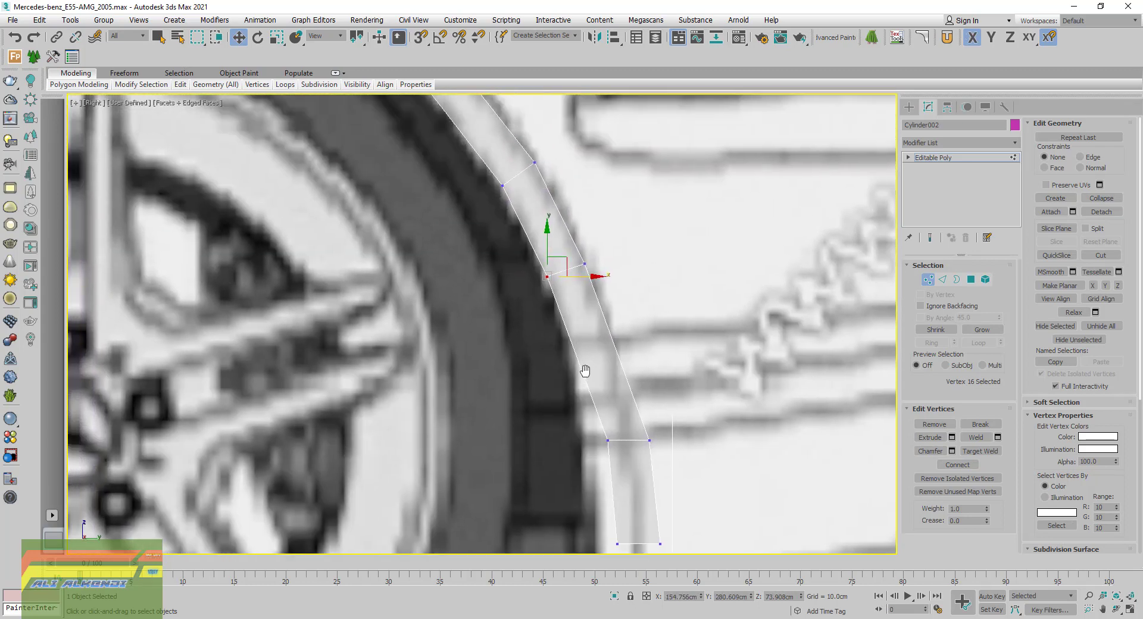
pyautogui.scroll(-1, 581, 369)
pyautogui.scroll(-3, 581, 369)
pyautogui.scroll(-1, 577, 368)
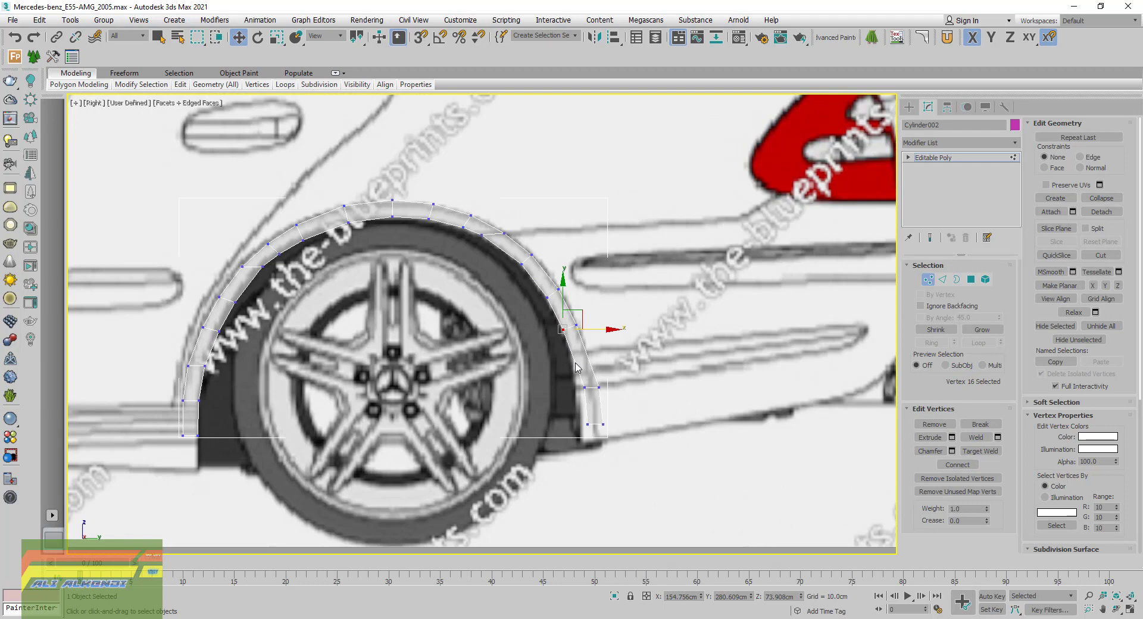
pyautogui.scroll(2, 581, 369)
pyautogui.scroll(2, 582, 367)
pyautogui.scroll(2, 570, 370)
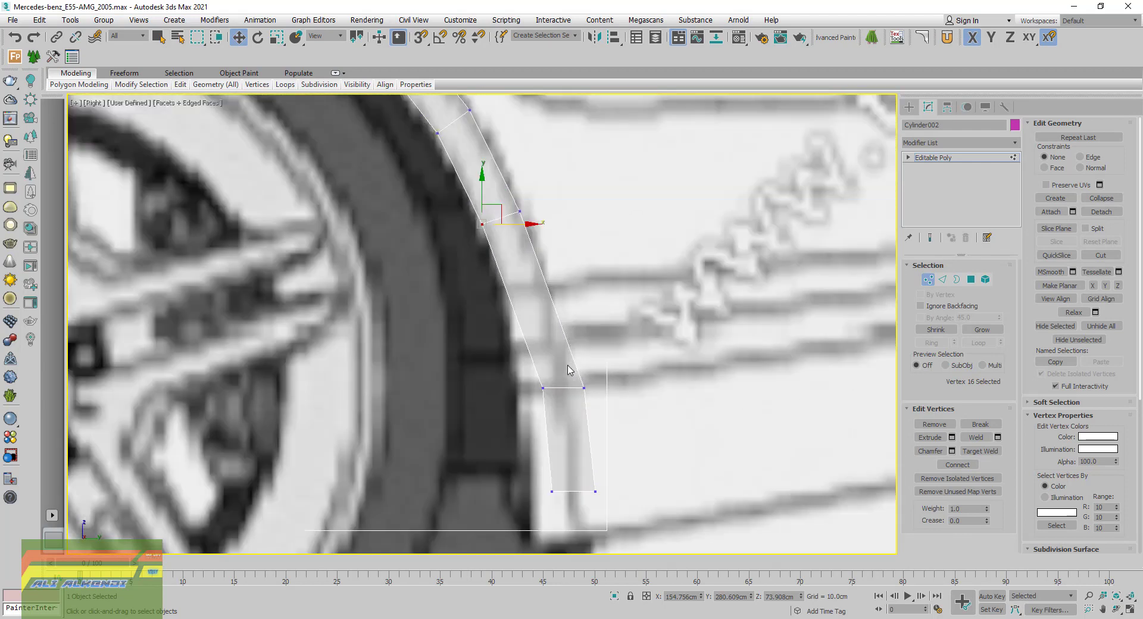
pyautogui.scroll(2, 542, 381)
pyautogui.moveTo(544, 388); pyautogui.dragTo(551, 425, button='middle')
pyautogui.moveTo(663, 497); pyautogui.dragTo(662, 497)
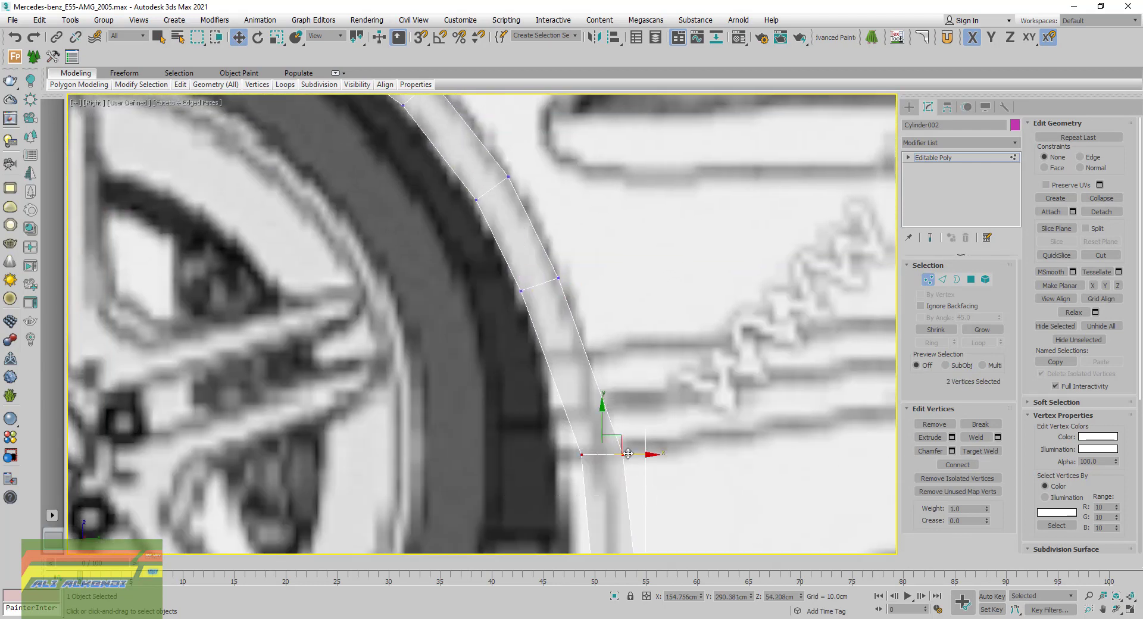
pyautogui.press('F8')
pyautogui.moveTo(621, 438); pyautogui.dragTo(594, 395)
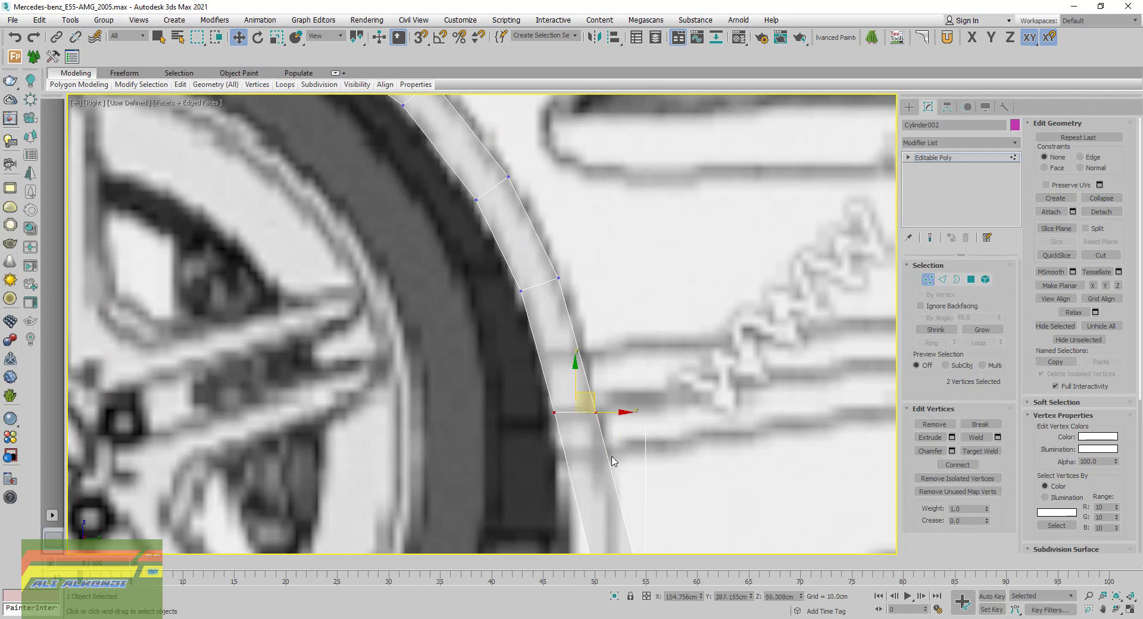
pyautogui.scroll(2, 568, 417)
pyautogui.click(622, 406)
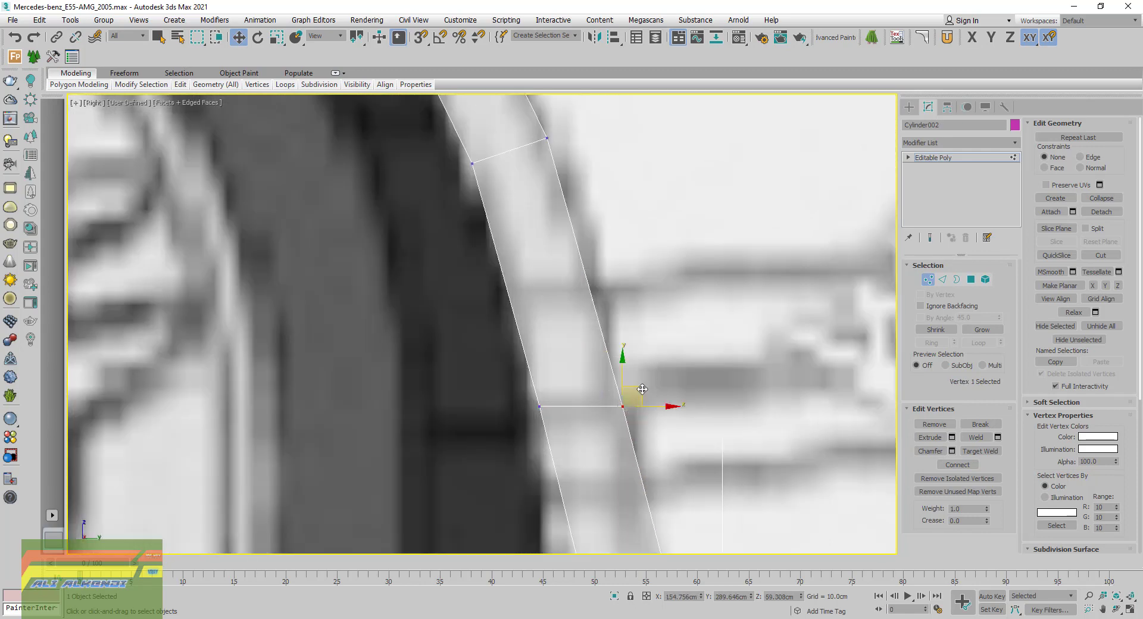
pyautogui.moveTo(642, 389); pyautogui.dragTo(637, 380)
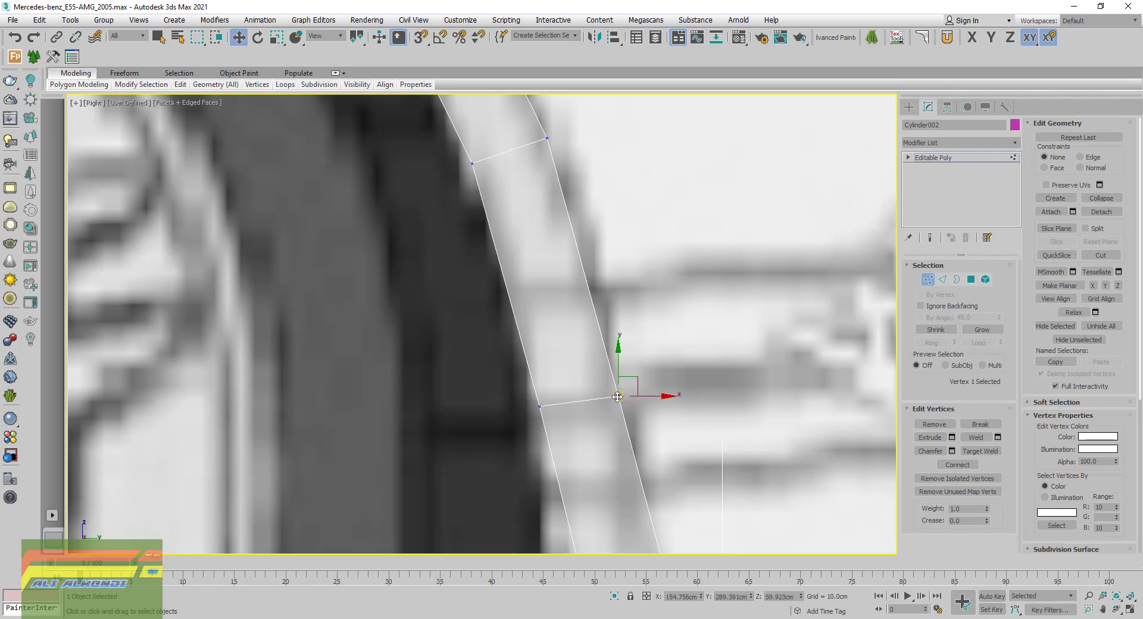
pyautogui.moveTo(509, 365); pyautogui.dragTo(563, 431)
pyautogui.moveTo(557, 393); pyautogui.dragTo(557, 405)
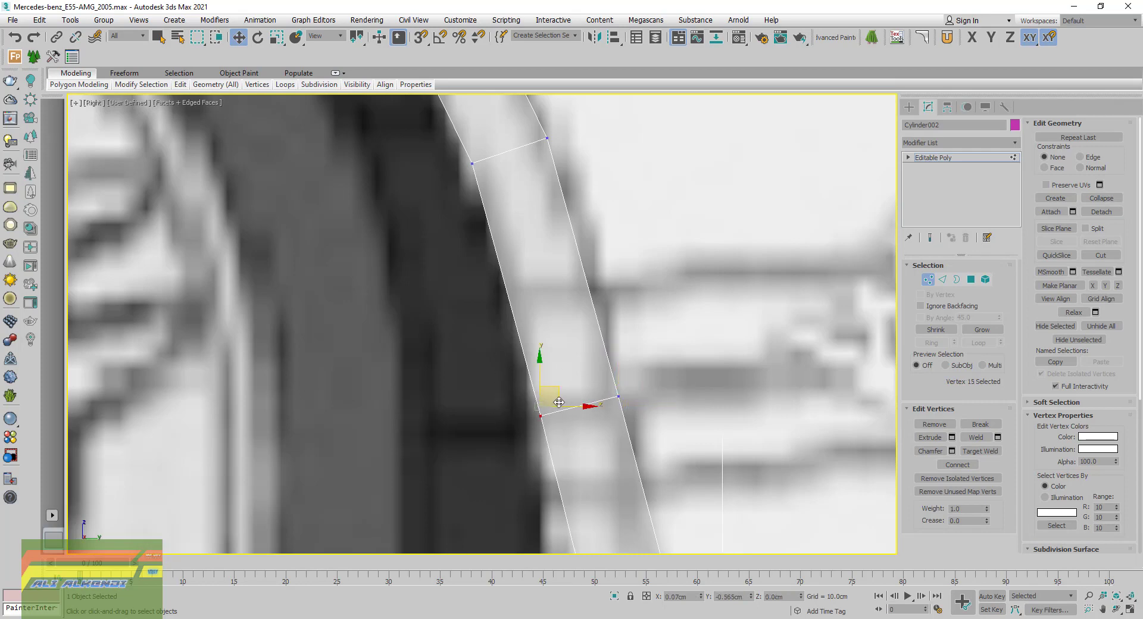
# Move the two bottom arch vertices down-left onto the blueprint line, constraining the bottom-right one to Y
pyautogui.scroll(-3, 557, 405)
pyautogui.moveTo(574, 352)
pyautogui.mouseDown(button='middle')
pyautogui.moveTo(569, 363)
pyautogui.moveTo(589, 336)
pyautogui.mouseUp(button='middle')
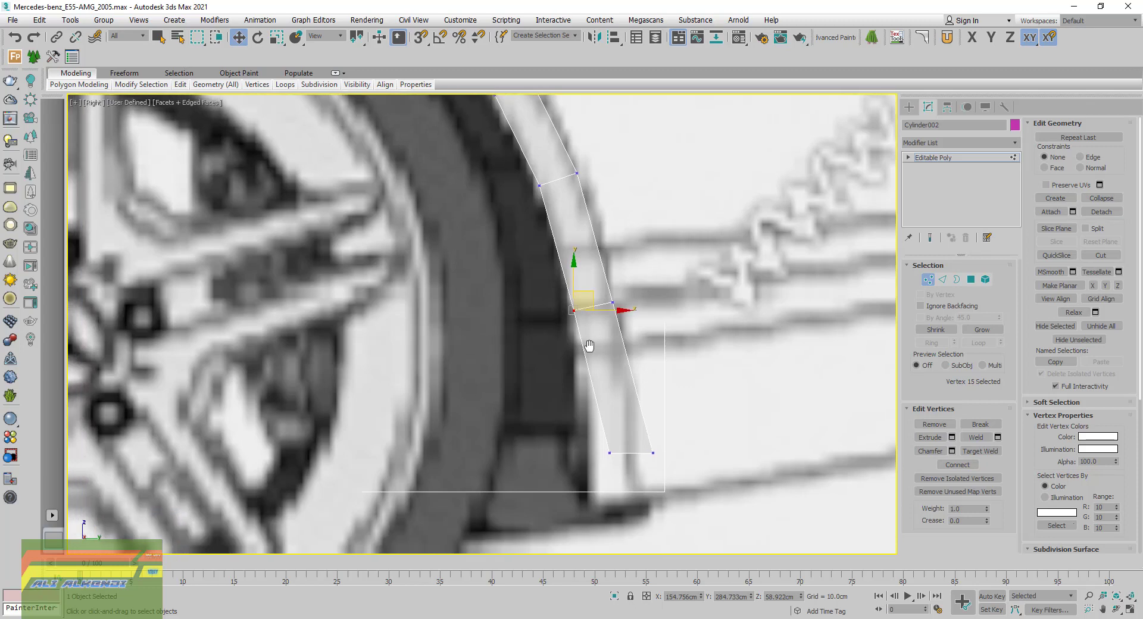
pyautogui.moveTo(702, 507); pyautogui.dragTo(698, 503)
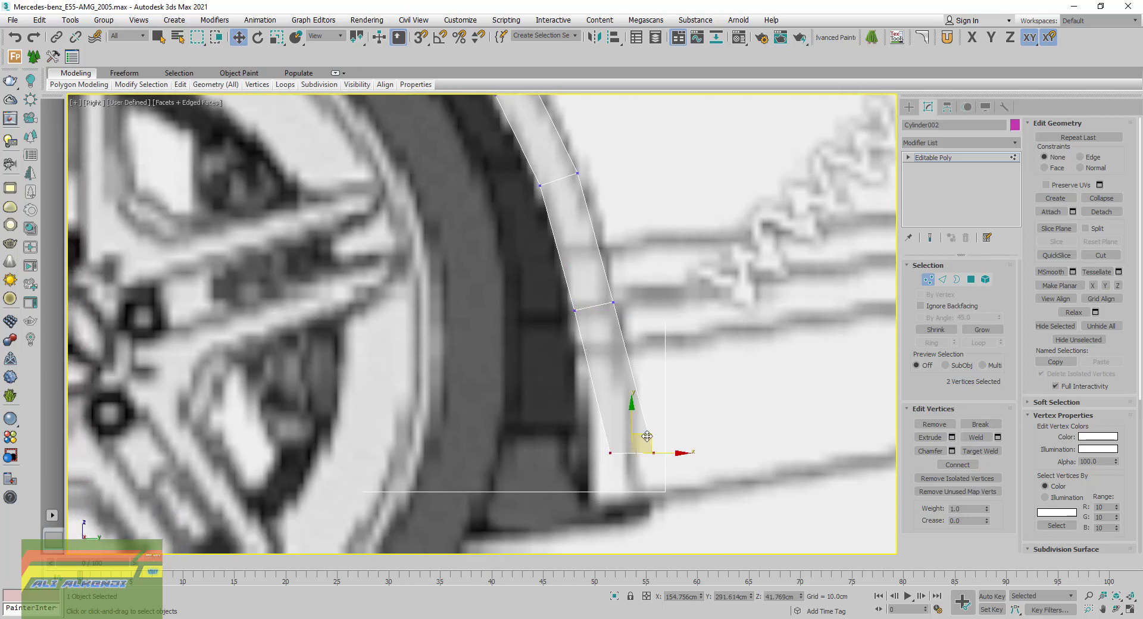
pyautogui.moveTo(647, 436)
pyautogui.mouseDown()
pyautogui.moveTo(629, 487)
pyautogui.moveTo(639, 462)
pyautogui.mouseUp()
pyautogui.click(639, 503)
pyautogui.press('F6')
# Zoom out to the whole wheel arch and switch to the reference image folder in File Explorer
pyautogui.scroll(-2, 634, 465)
pyautogui.scroll(-2, 628, 462)
pyautogui.scroll(-2, 624, 460)
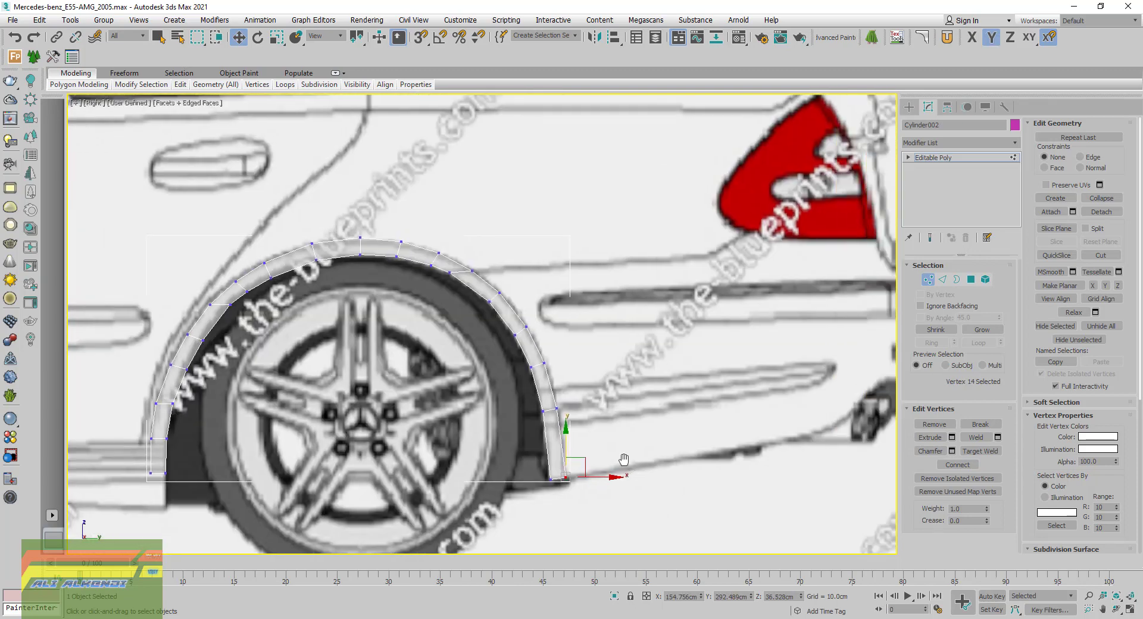
pyautogui.scroll(-1, 623, 460)
pyautogui.moveTo(624, 459)
pyautogui.mouseDown(button='middle')
pyautogui.moveTo(486, 436)
pyautogui.moveTo(618, 439)
pyautogui.mouseUp(button='middle')
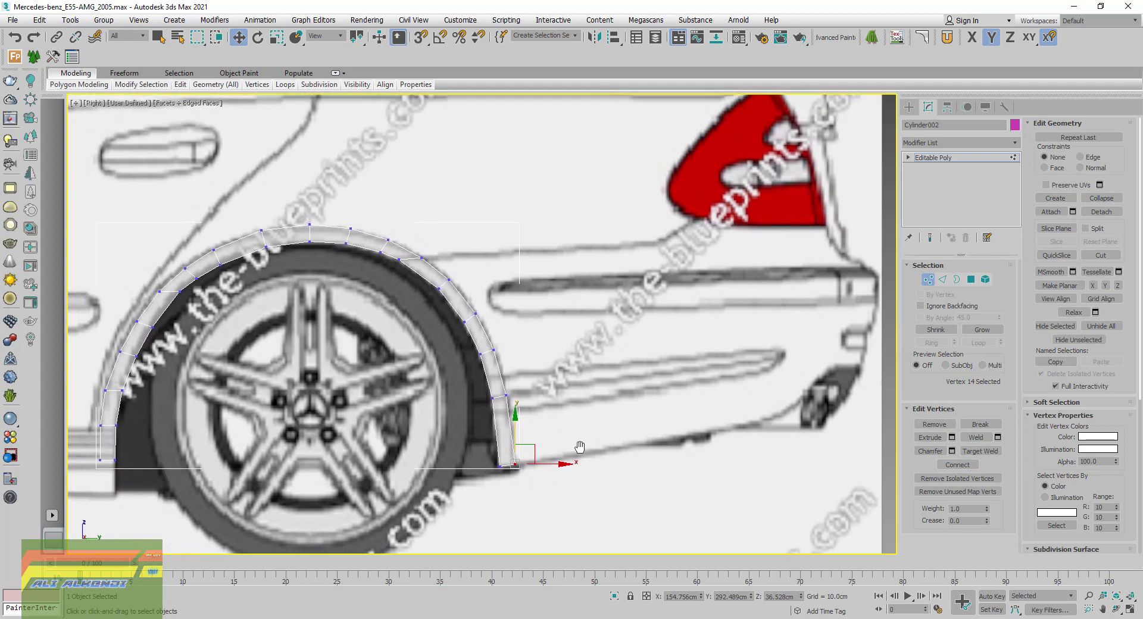
pyautogui.click(298, 580)
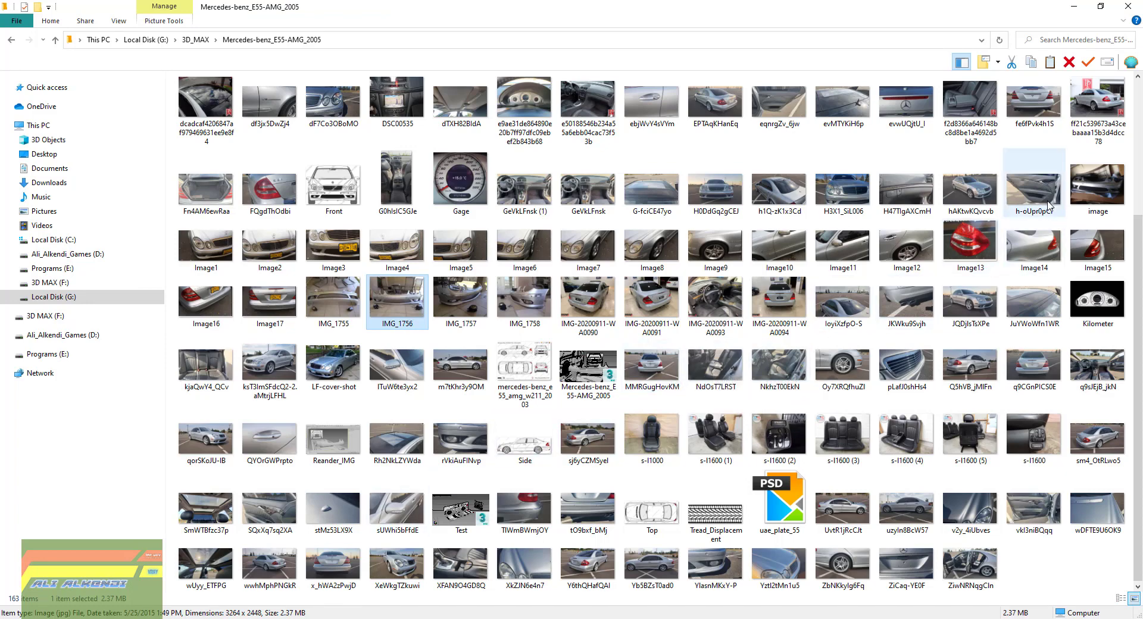
# View the rear three-quarter E55 photo in Honeyview, then return to the 3ds Max arch vertices
pyautogui.doubleClick(1099, 103)
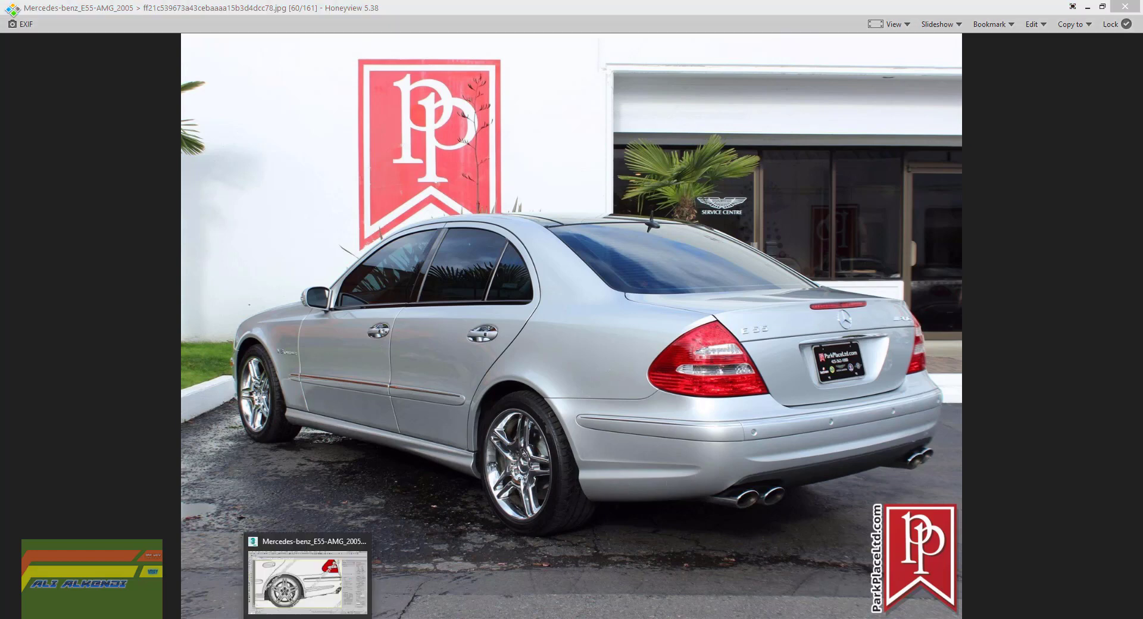
pyautogui.click(336, 613)
pyautogui.moveTo(387, 390); pyautogui.dragTo(678, 387, button='middle')
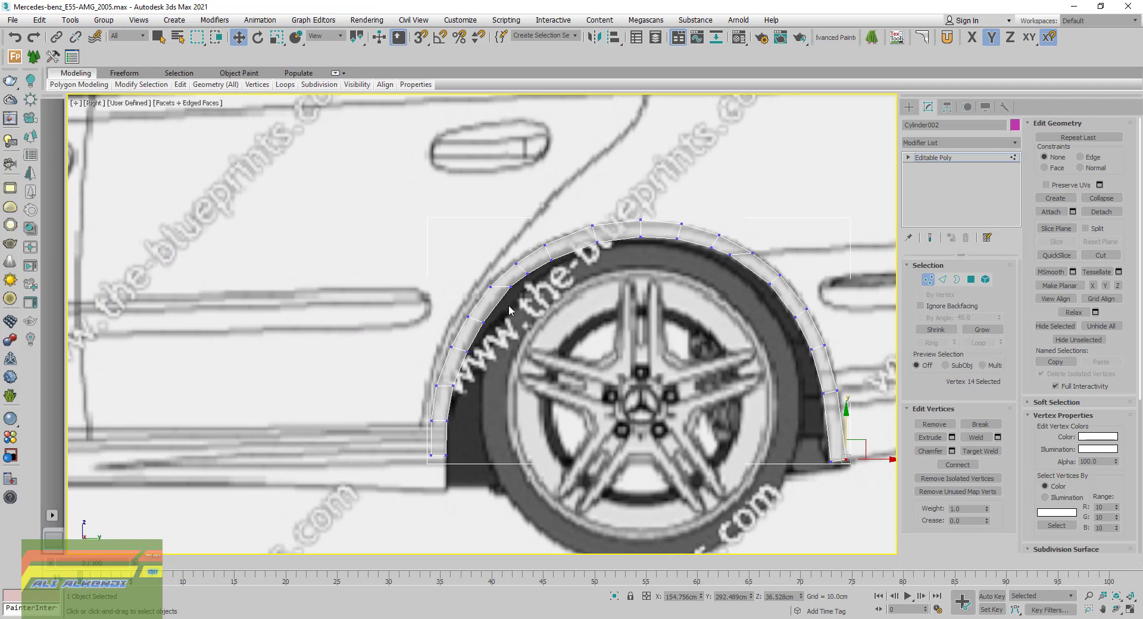
# Shift the left-side arch vertex pair left and raise the next outer vertex onto the outline
pyautogui.scroll(1, 511, 307)
pyautogui.scroll(4, 520, 304)
pyautogui.moveTo(521, 305); pyautogui.dragTo(567, 345, button='middle')
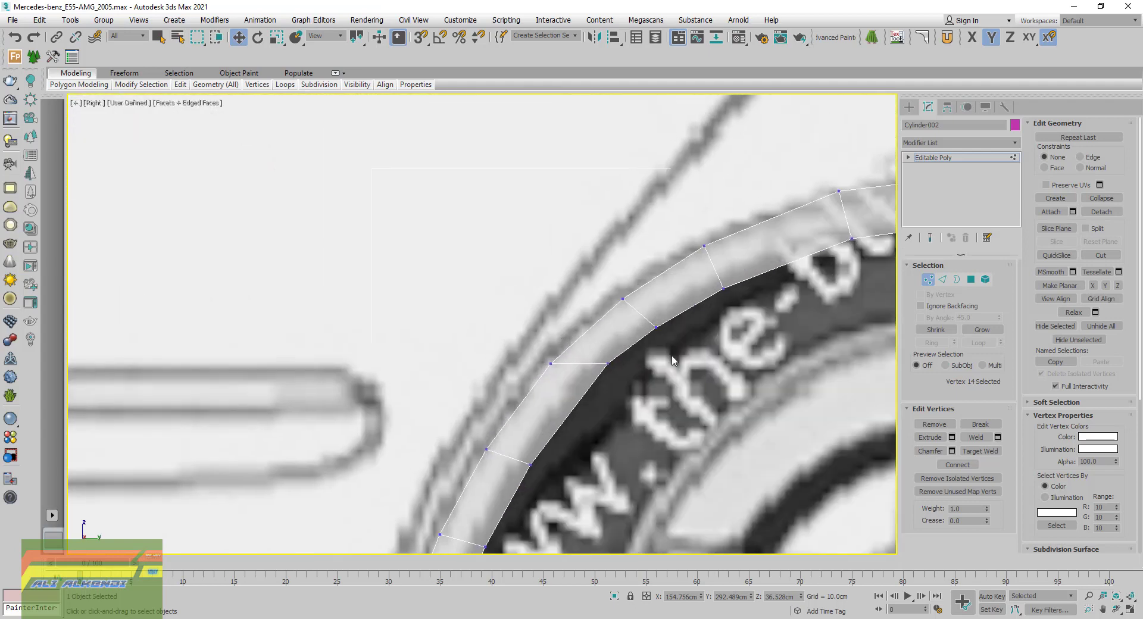
pyautogui.moveTo(679, 360); pyautogui.dragTo(587, 263)
pyautogui.moveTo(667, 314); pyautogui.dragTo(662, 316)
pyautogui.click(645, 328)
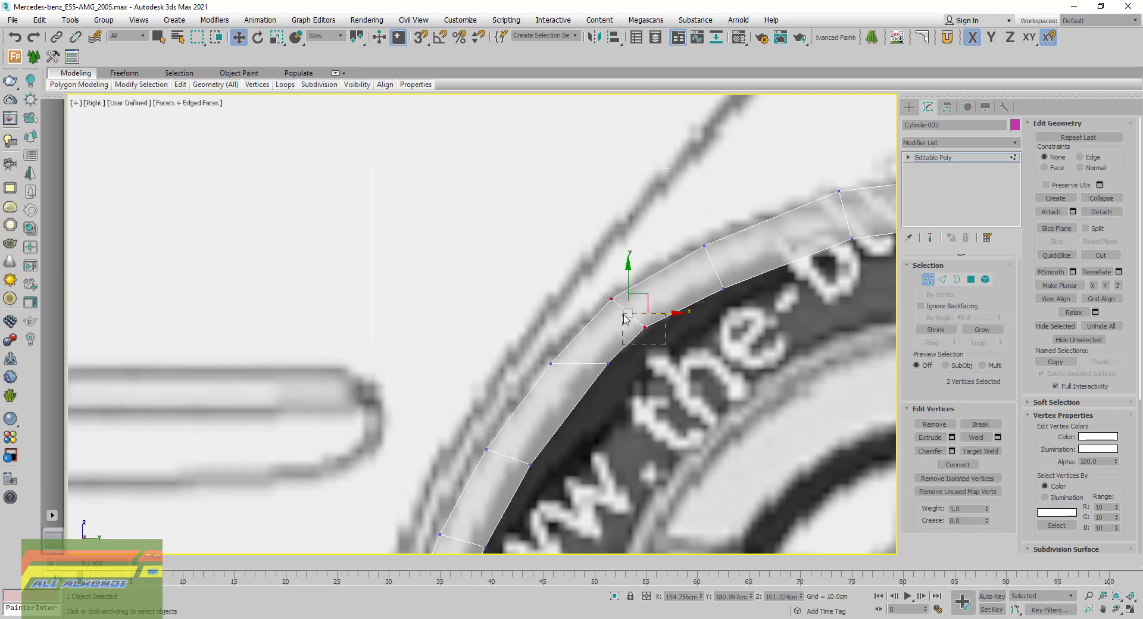
pyautogui.moveTo(663, 326); pyautogui.dragTo(655, 327)
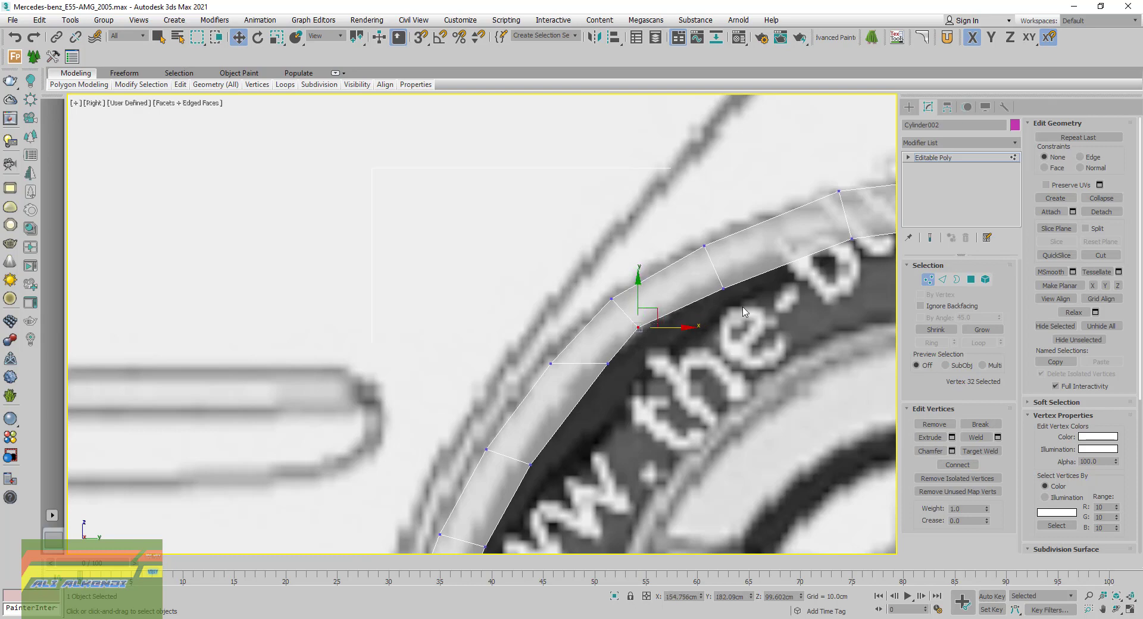
pyautogui.click(723, 289)
pyautogui.moveTo(724, 253); pyautogui.dragTo(724, 242)
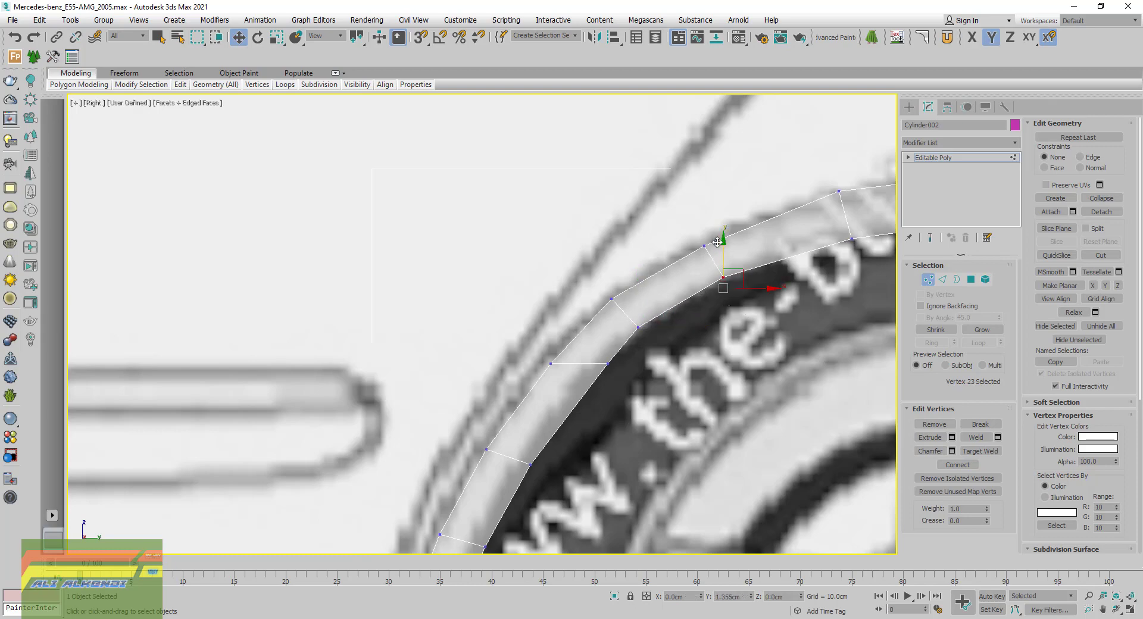
# Adjust the top arch vertices: raise the outer one, lower the top vertex, raise the inner one
pyautogui.moveTo(802, 225); pyautogui.dragTo(556, 321, button='middle')
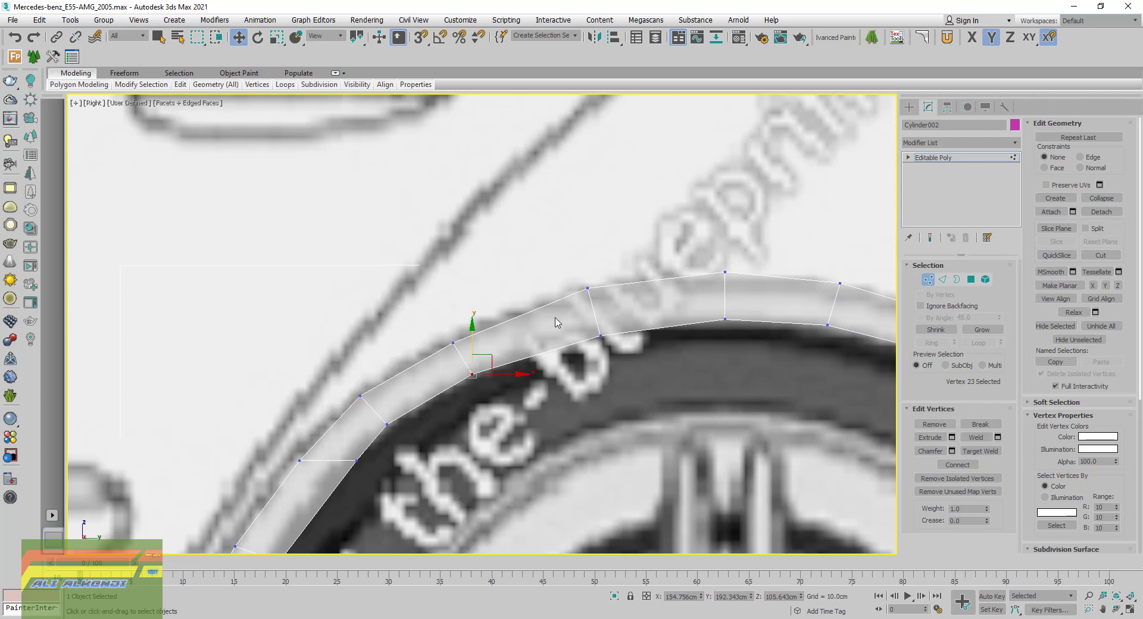
pyautogui.click(600, 336)
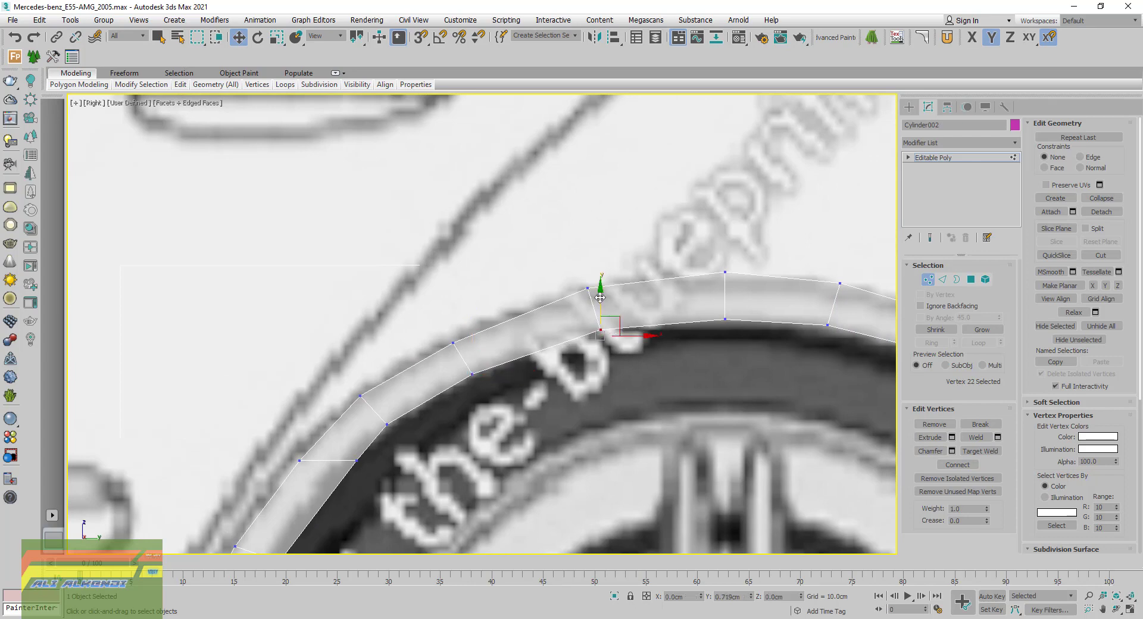
pyautogui.moveTo(599, 305)
pyautogui.mouseDown()
pyautogui.moveTo(599, 295)
pyautogui.moveTo(607, 311)
pyautogui.mouseUp()
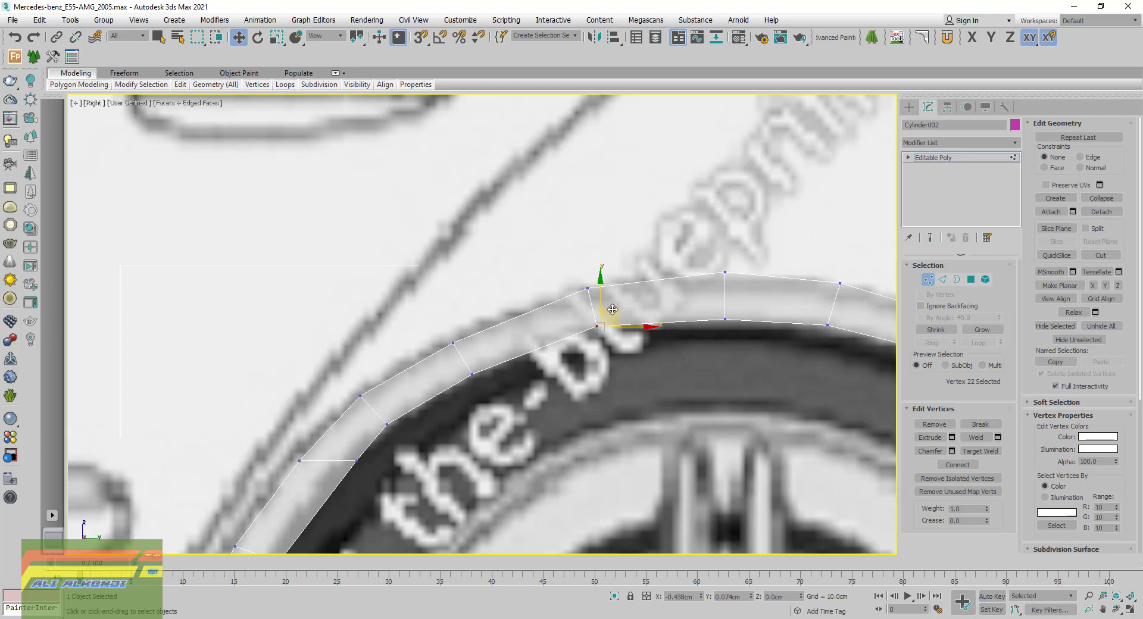
pyautogui.click(724, 272)
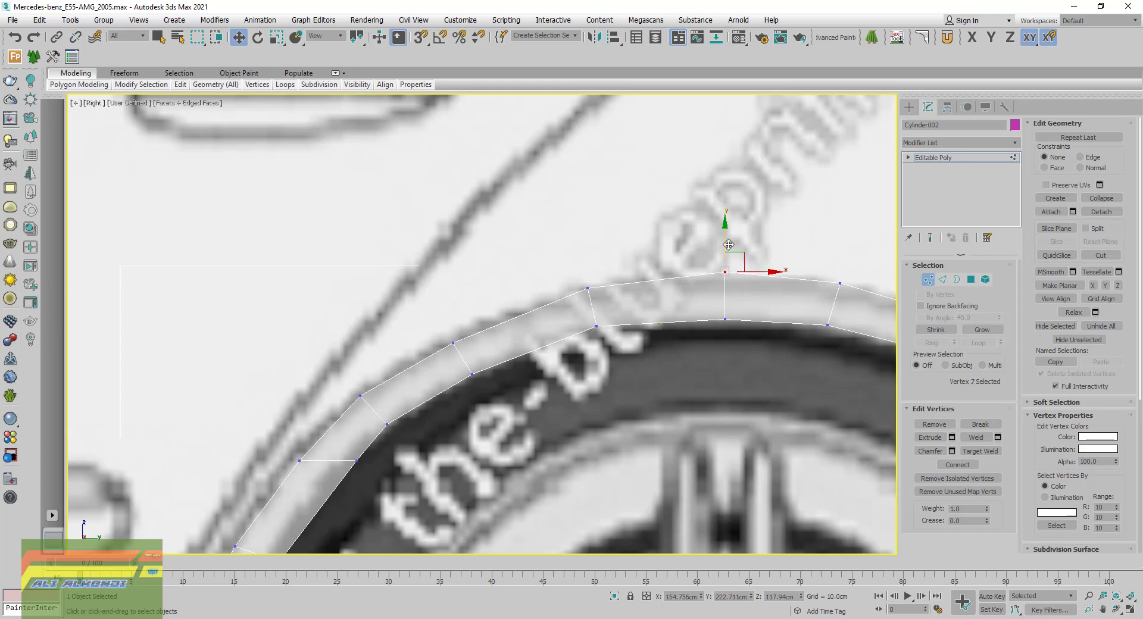
pyautogui.moveTo(726, 238); pyautogui.dragTo(727, 245)
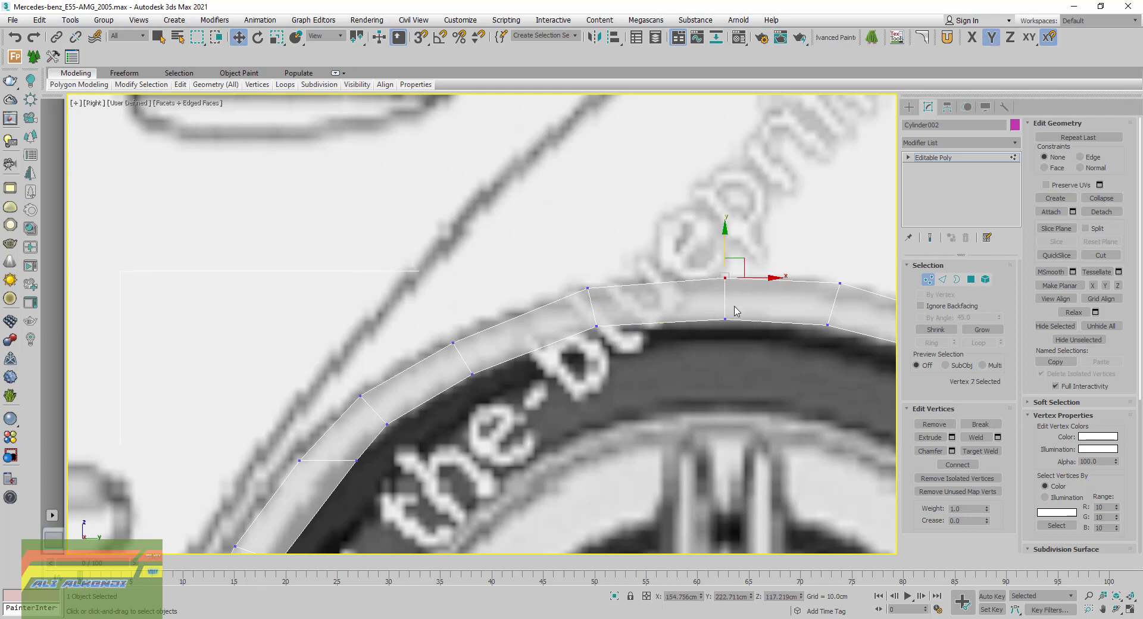
pyautogui.moveTo(734, 309); pyautogui.dragTo(686, 328, button='middle')
pyautogui.click(676, 338)
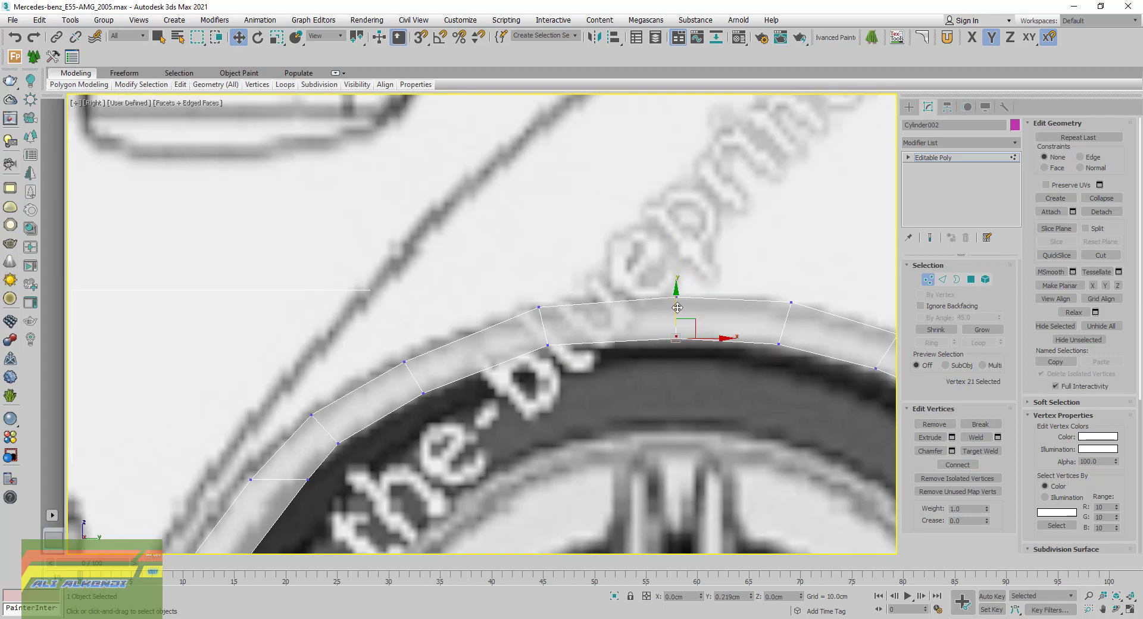
pyautogui.moveTo(677, 309); pyautogui.dragTo(675, 307)
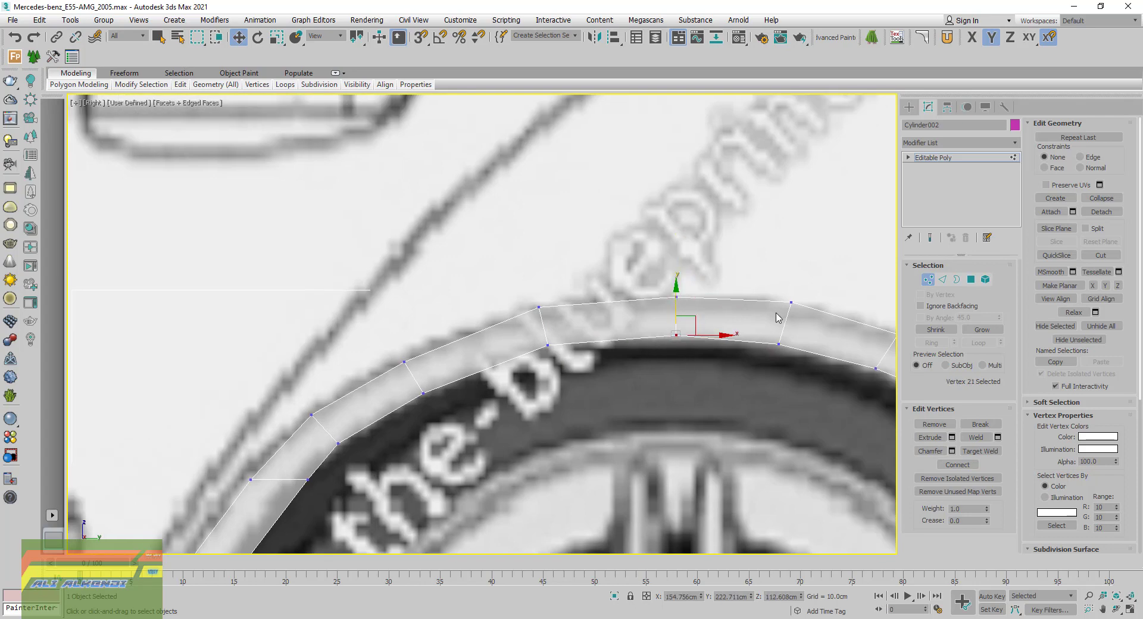
# Fit the right-side outer and inner arch vertices to the blueprint curve with small X/Y nudges
pyautogui.moveTo(778, 304); pyautogui.dragTo(616, 326, button='middle')
pyautogui.click(629, 325)
pyautogui.moveTo(629, 298); pyautogui.dragTo(630, 304)
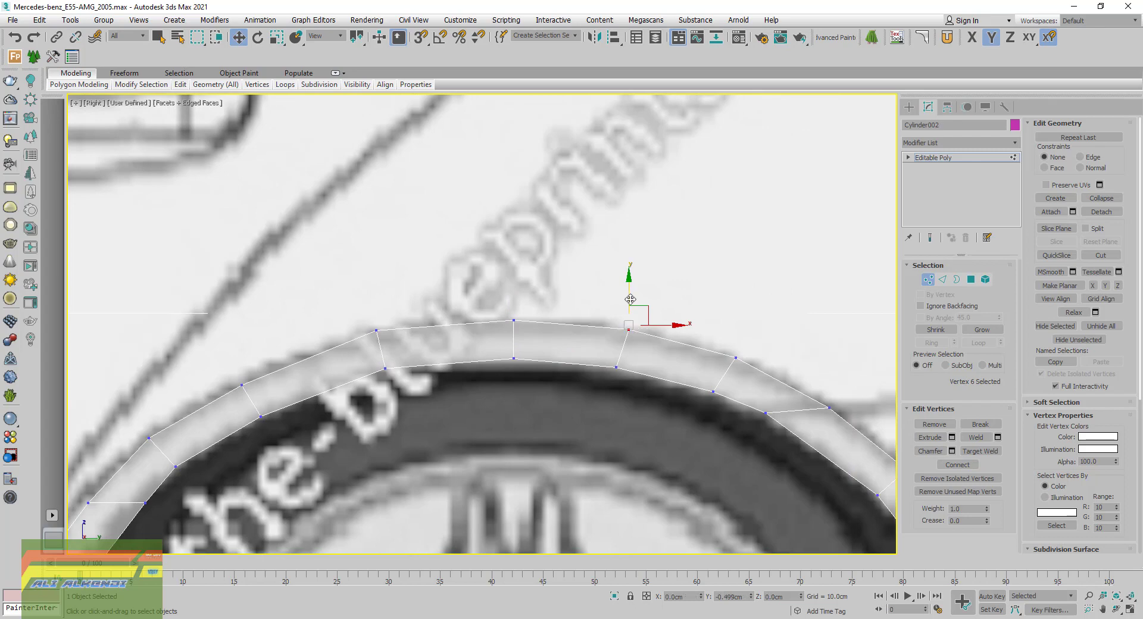
pyautogui.click(616, 368)
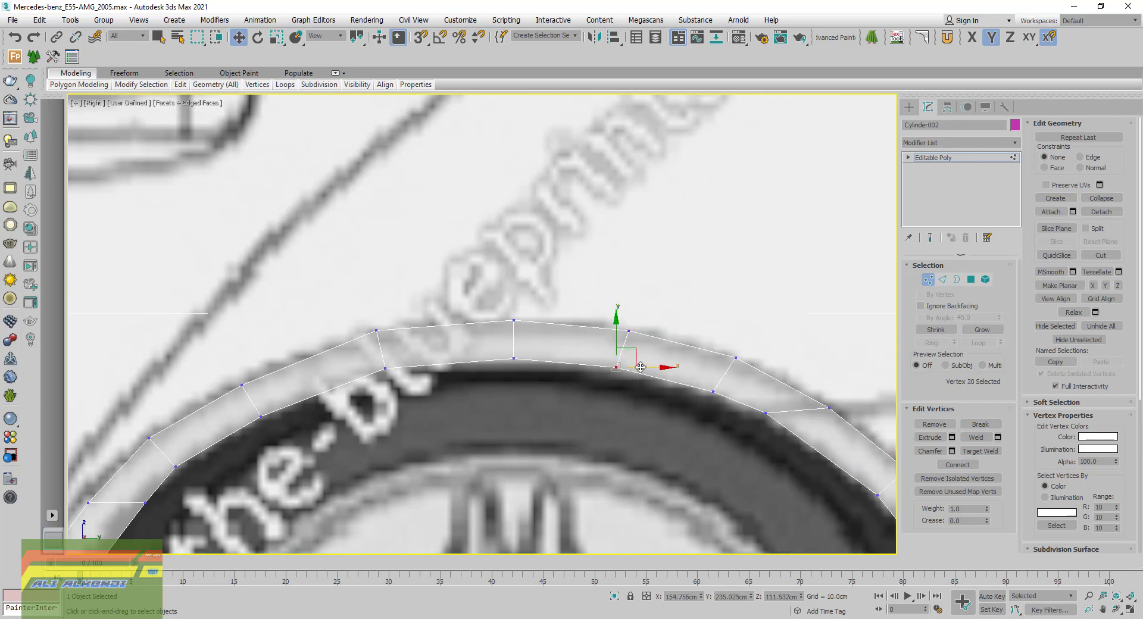
pyautogui.moveTo(643, 367); pyautogui.dragTo(624, 338)
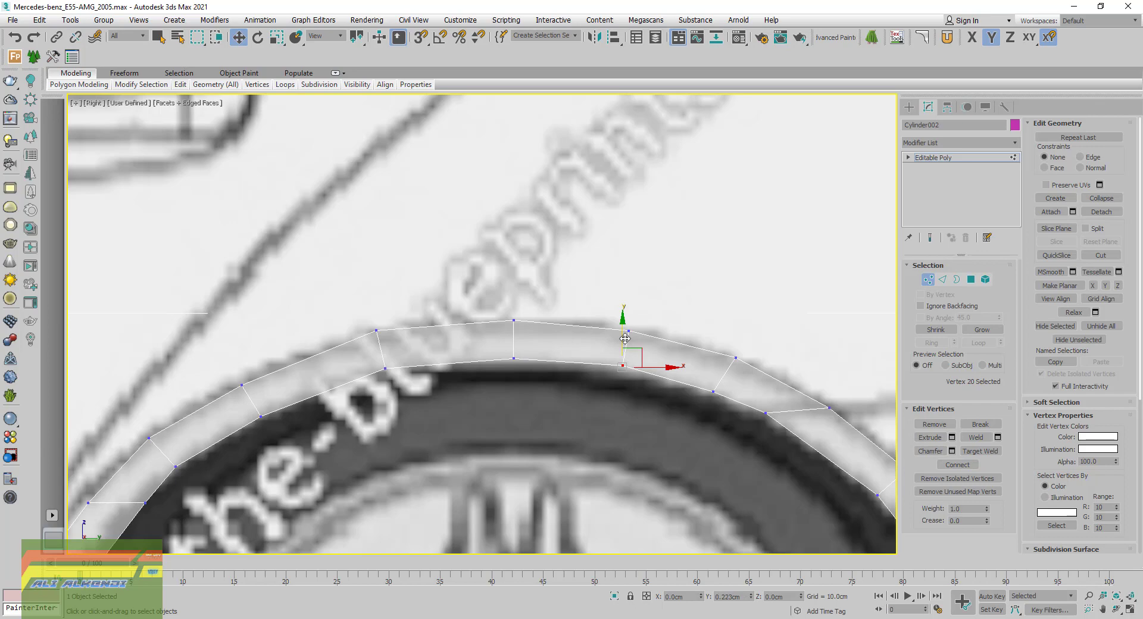
pyautogui.click(735, 357)
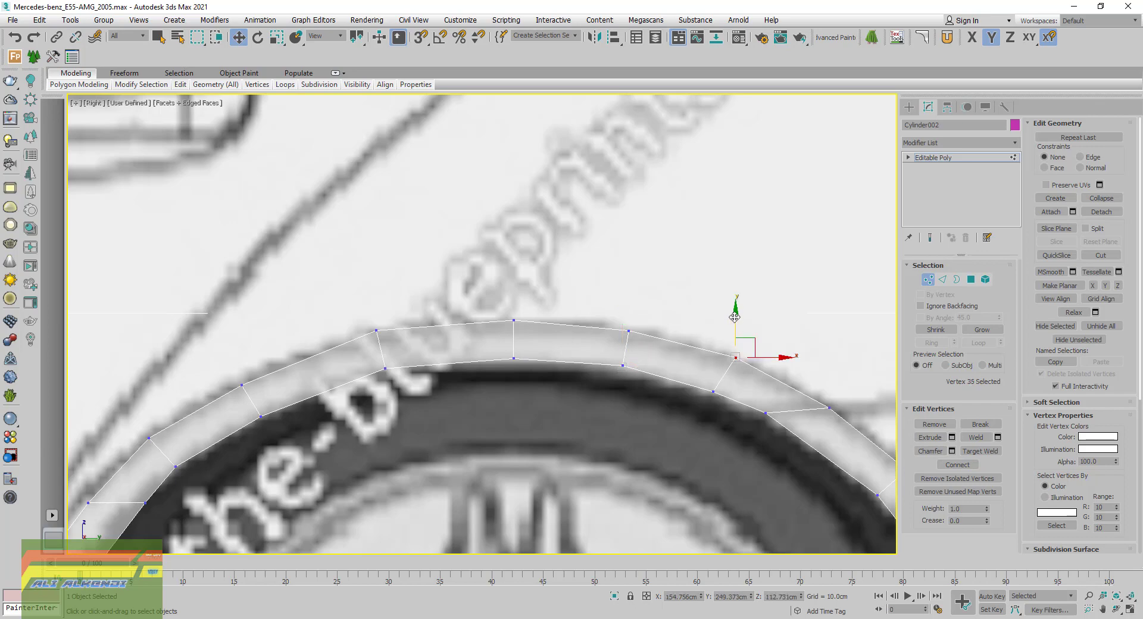
pyautogui.moveTo(735, 317); pyautogui.dragTo(736, 321)
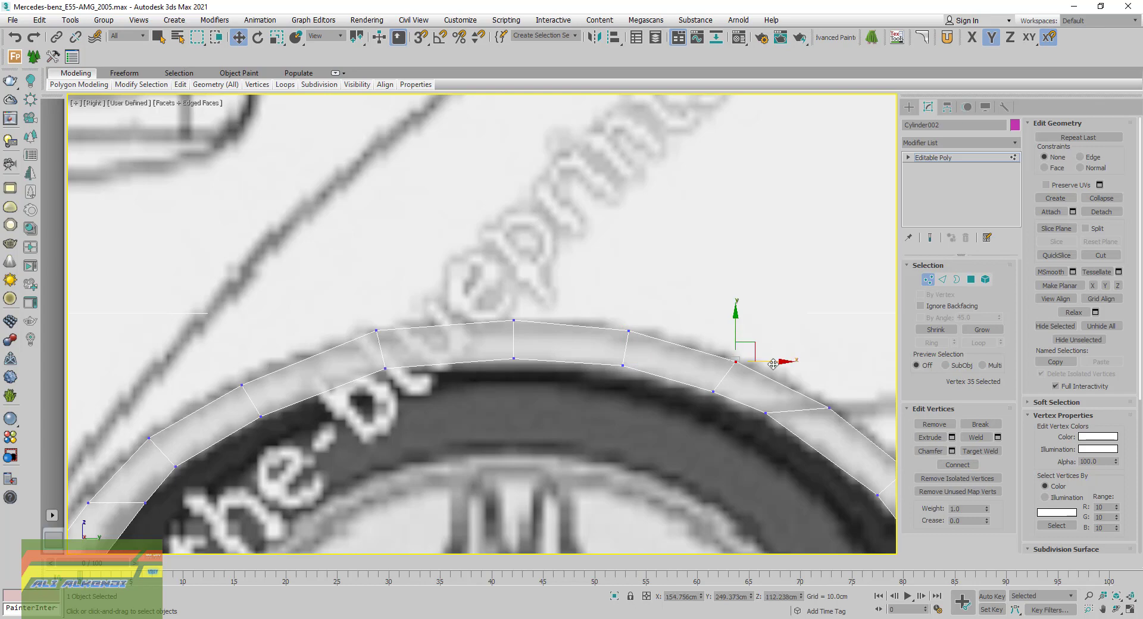
pyautogui.moveTo(774, 362); pyautogui.dragTo(765, 362)
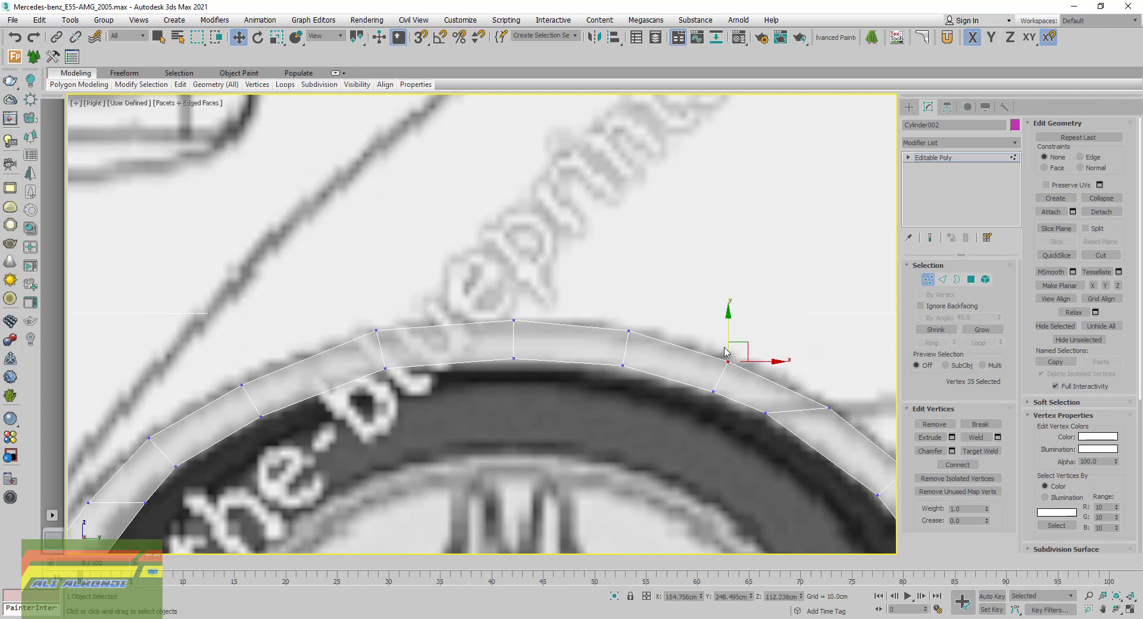
pyautogui.scroll(-4, 720, 321)
# Move the left-side arch vertex pair down-left and nudge the next pair's inner vertex left
pyautogui.scroll(1, 712, 306)
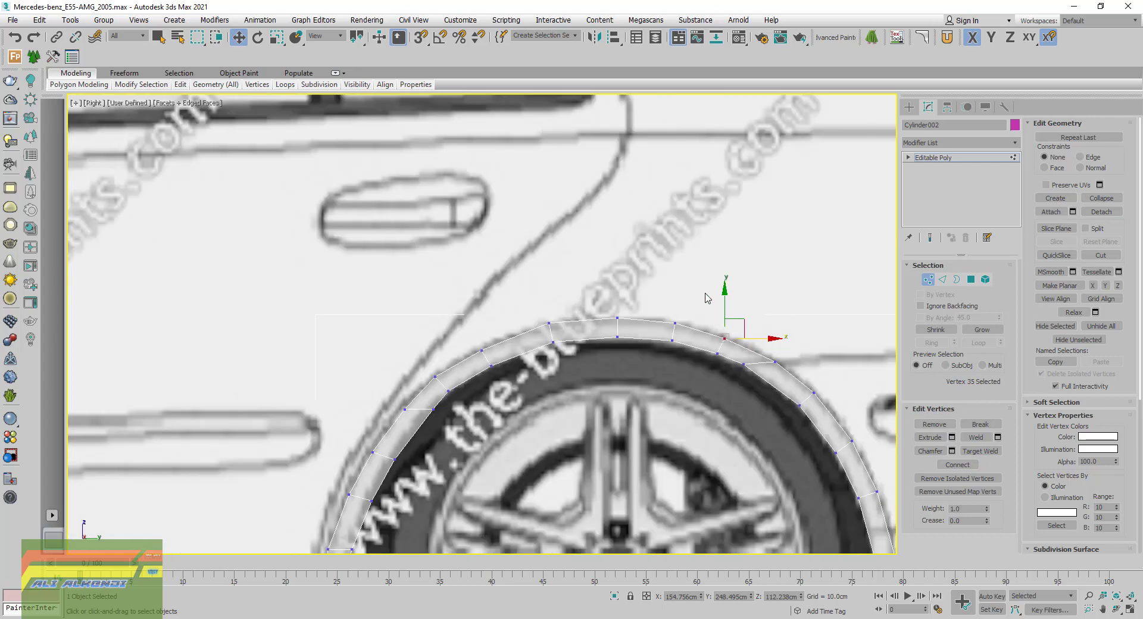
pyautogui.scroll(1, 522, 369)
pyautogui.scroll(1, 556, 332)
pyautogui.scroll(1, 555, 334)
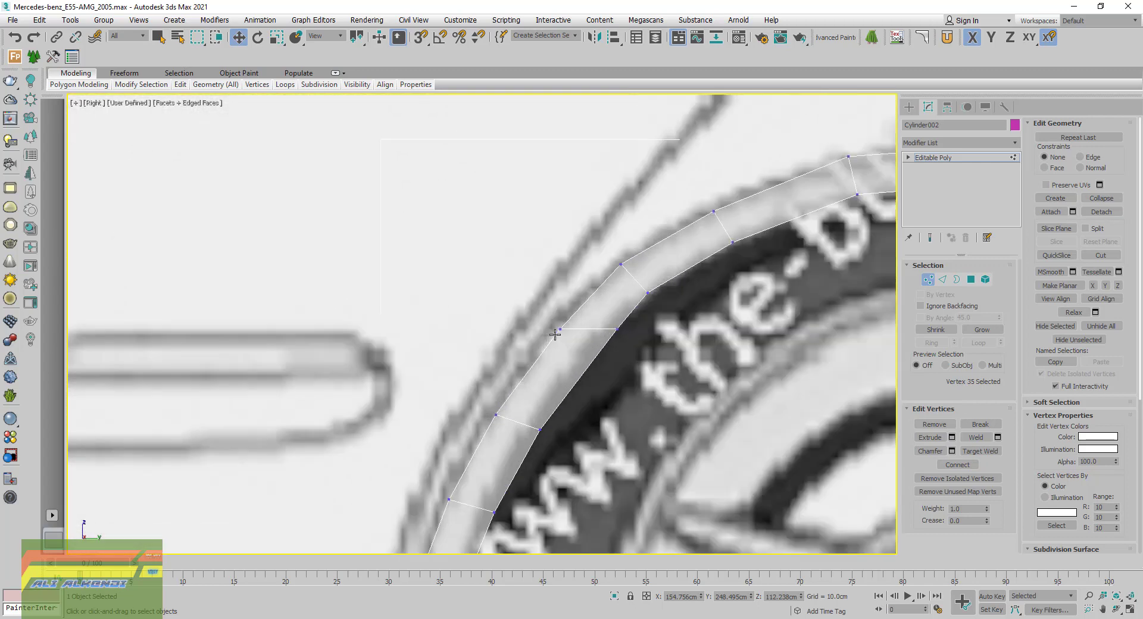
pyautogui.moveTo(568, 350); pyautogui.dragTo(576, 332, button='middle')
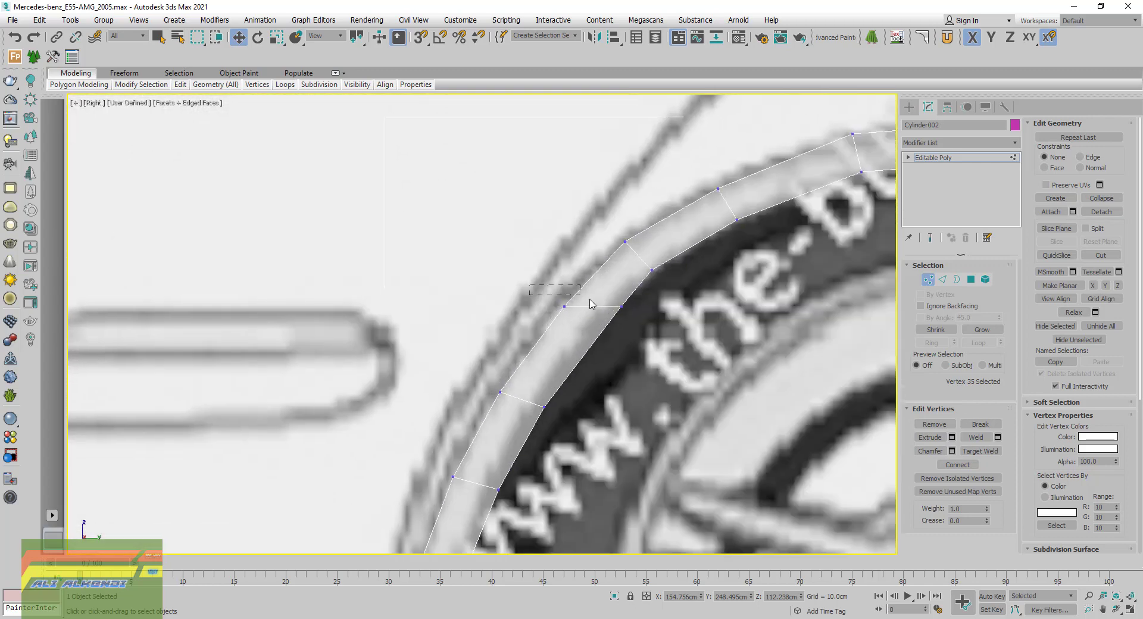
pyautogui.moveTo(591, 304); pyautogui.dragTo(655, 354)
pyautogui.moveTo(601, 298)
pyautogui.mouseDown()
pyautogui.moveTo(585, 305)
pyautogui.moveTo(600, 320)
pyautogui.mouseUp()
pyautogui.click(598, 321)
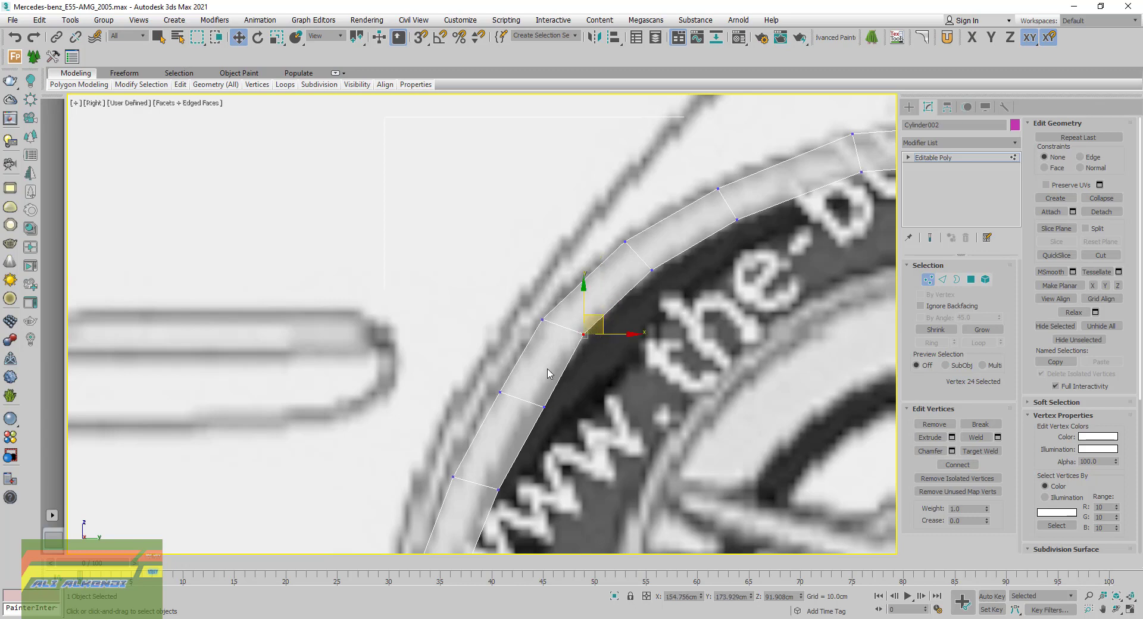
pyautogui.moveTo(549, 373); pyautogui.dragTo(668, 348, button='middle')
pyautogui.moveTo(591, 345); pyautogui.dragTo(672, 382)
pyautogui.click(652, 382)
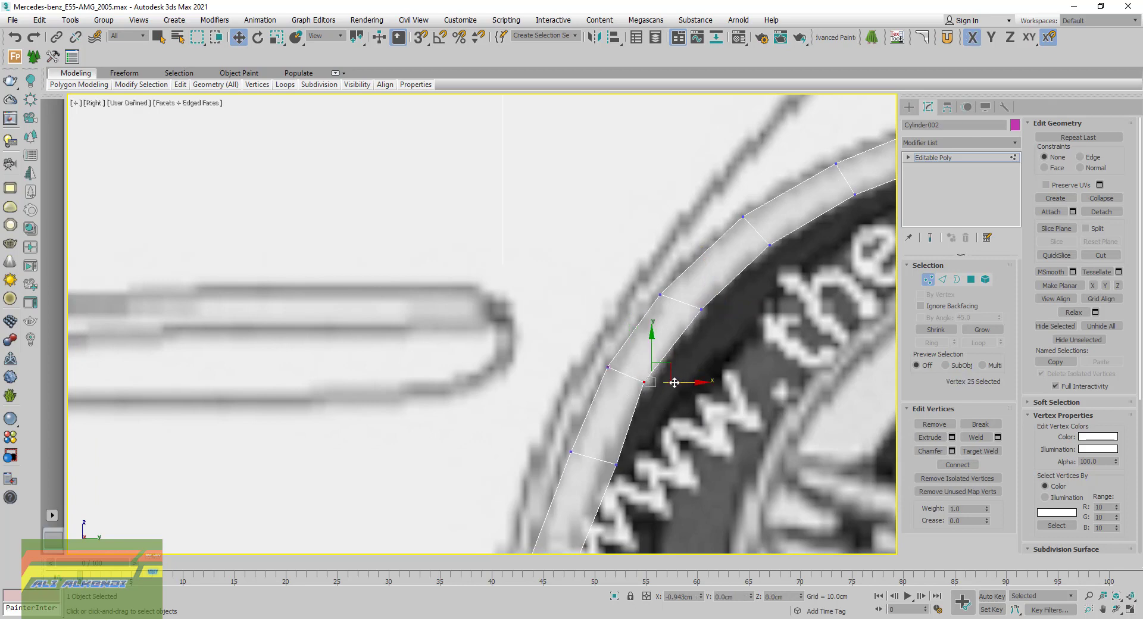
pyautogui.moveTo(586, 459); pyautogui.dragTo(625, 369, button='middle')
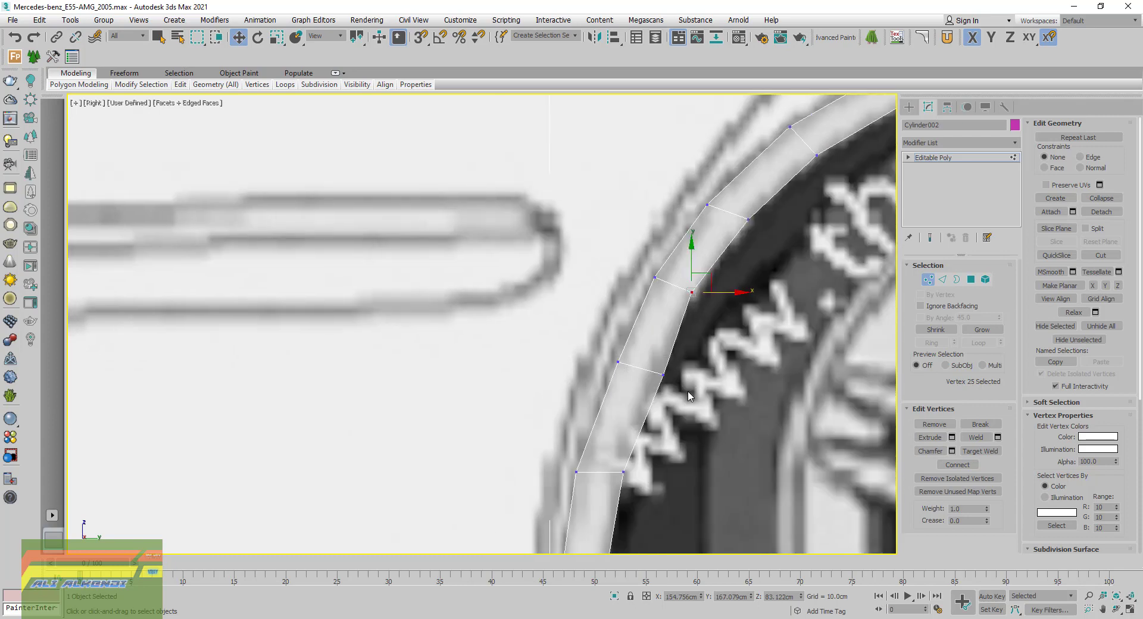
# Shift the next vertex pairs down the arch onto the outline, moving their inner vertices left
pyautogui.moveTo(689, 396); pyautogui.dragTo(616, 351)
pyautogui.moveTo(677, 370); pyautogui.dragTo(679, 374)
pyautogui.click(659, 375)
pyautogui.moveTo(679, 374); pyautogui.dragTo(687, 255, button='middle')
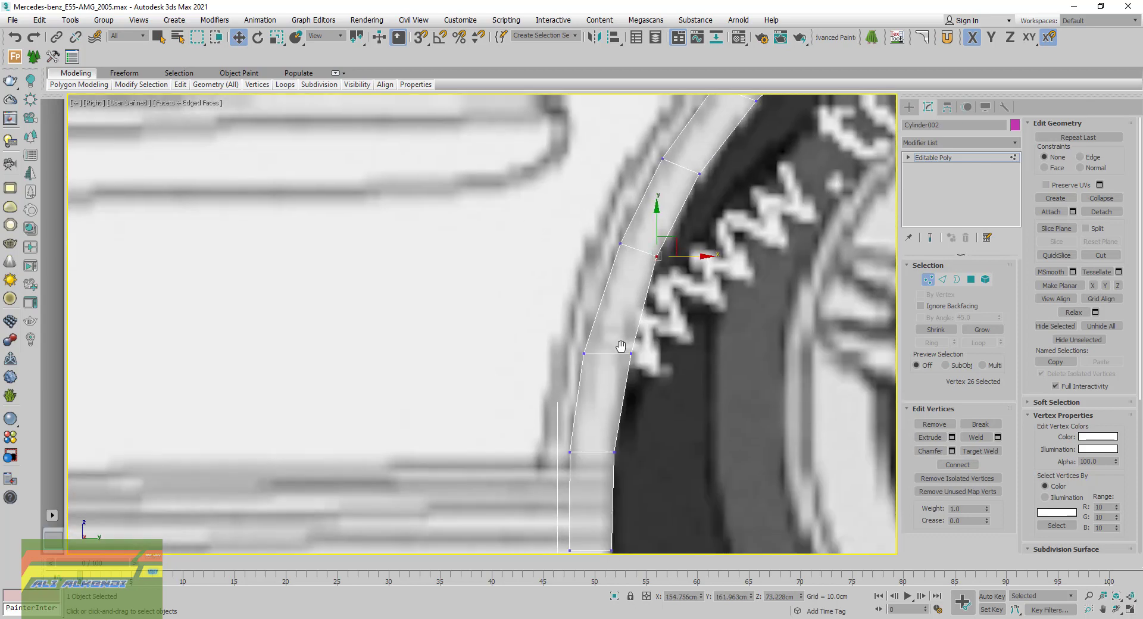
pyautogui.moveTo(673, 384); pyautogui.dragTo(644, 381)
pyautogui.moveTo(627, 341); pyautogui.dragTo(637, 318)
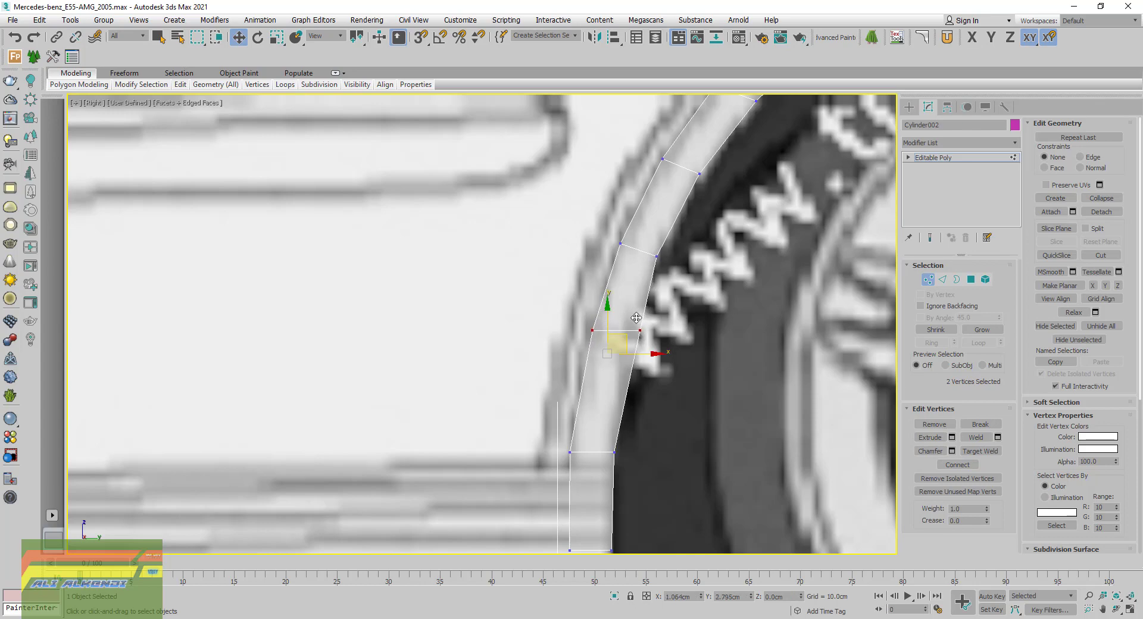
pyautogui.moveTo(636, 318); pyautogui.dragTo(667, 333)
pyautogui.click(635, 335)
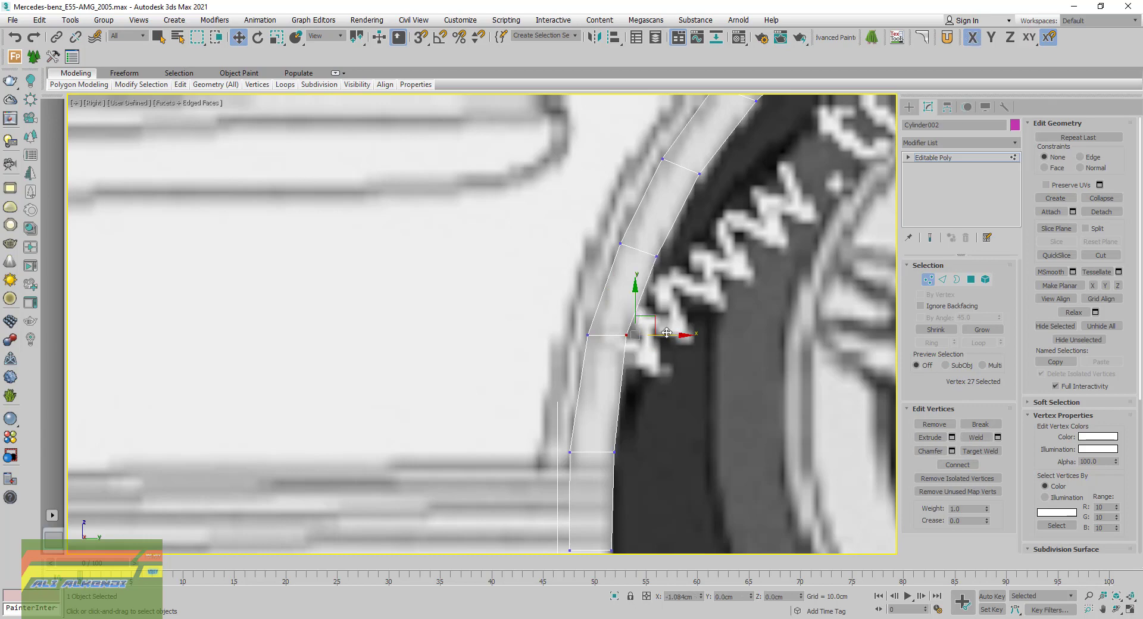
# Fit the lower-end vertices to the arch and raise the two bottom vertices, then zoom out
pyautogui.moveTo(626, 486); pyautogui.dragTo(628, 487)
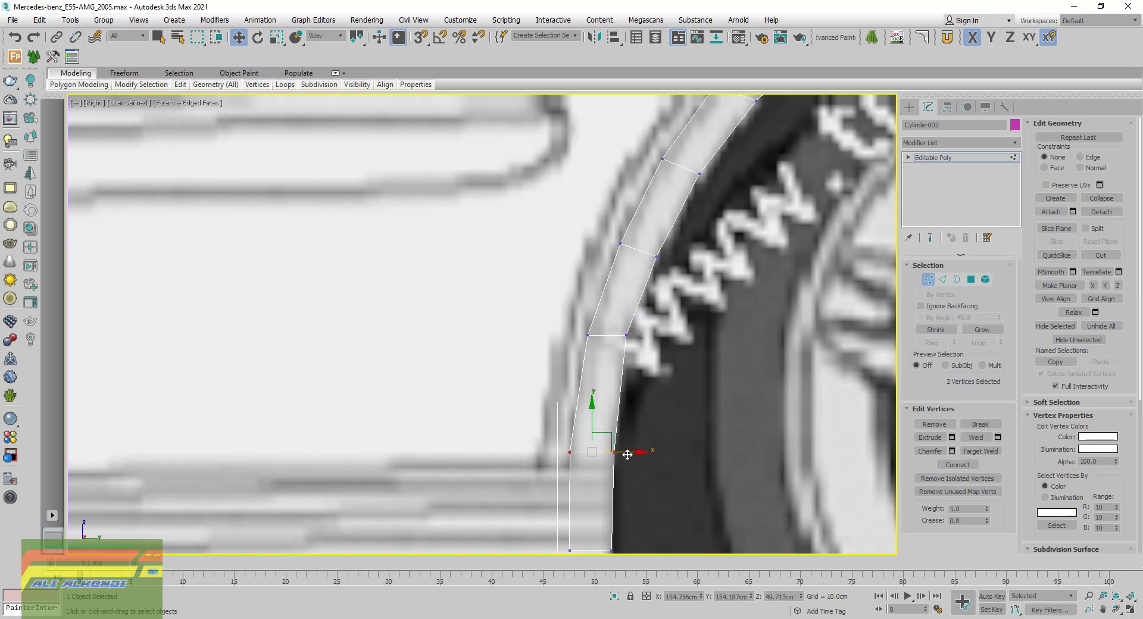
pyautogui.moveTo(616, 438); pyautogui.dragTo(617, 398)
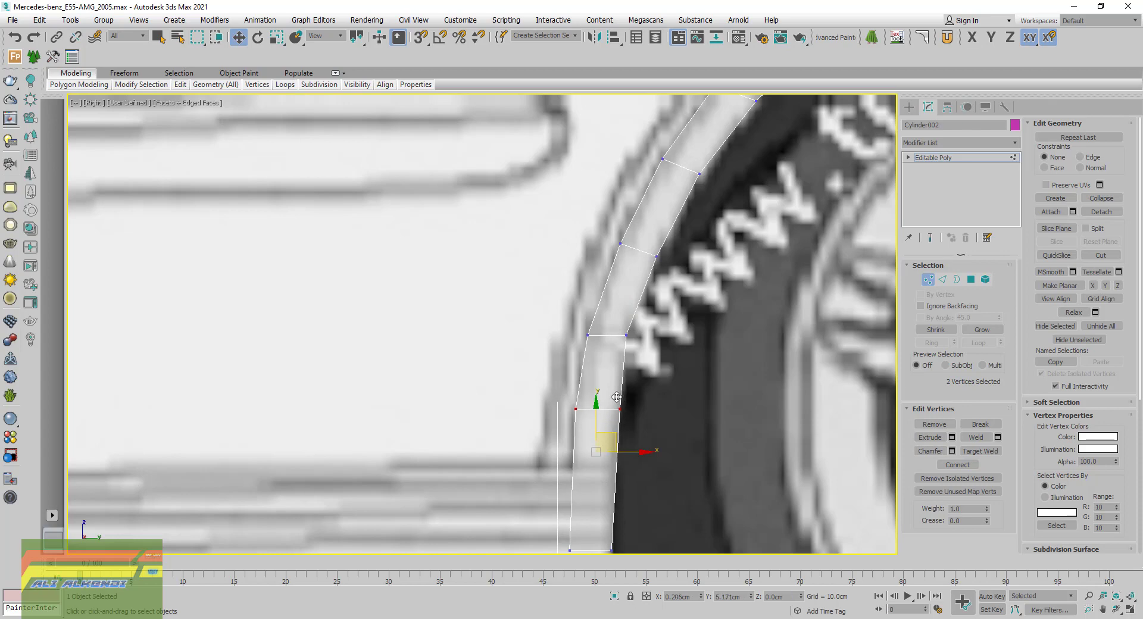
pyautogui.click(620, 409)
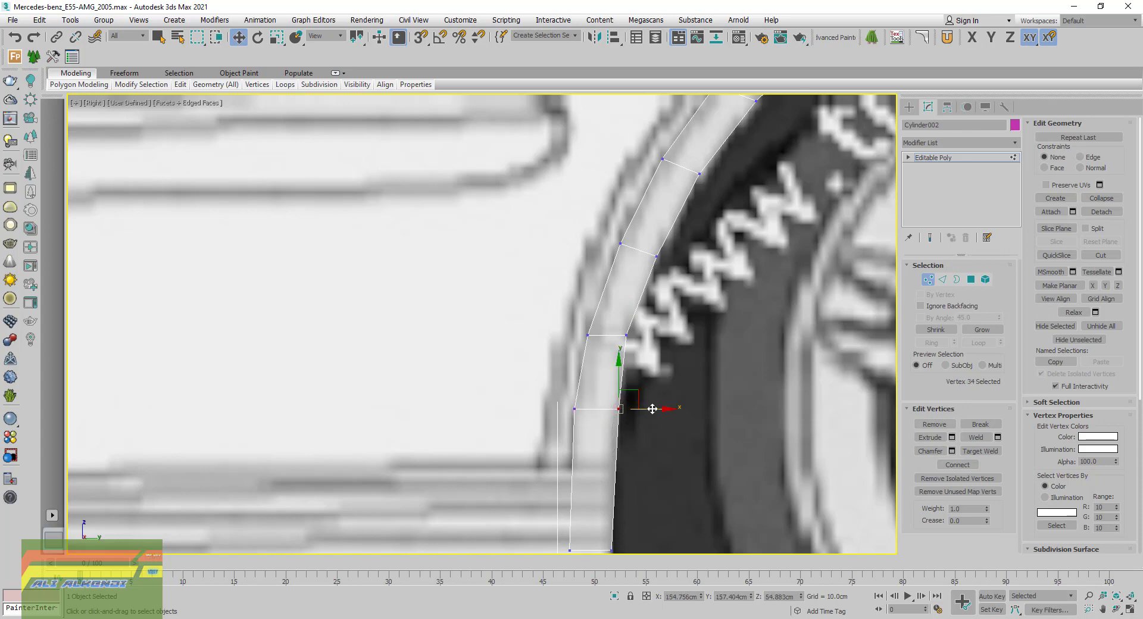
pyautogui.moveTo(652, 409); pyautogui.dragTo(648, 409)
pyautogui.moveTo(584, 424); pyautogui.dragTo(565, 366, button='middle')
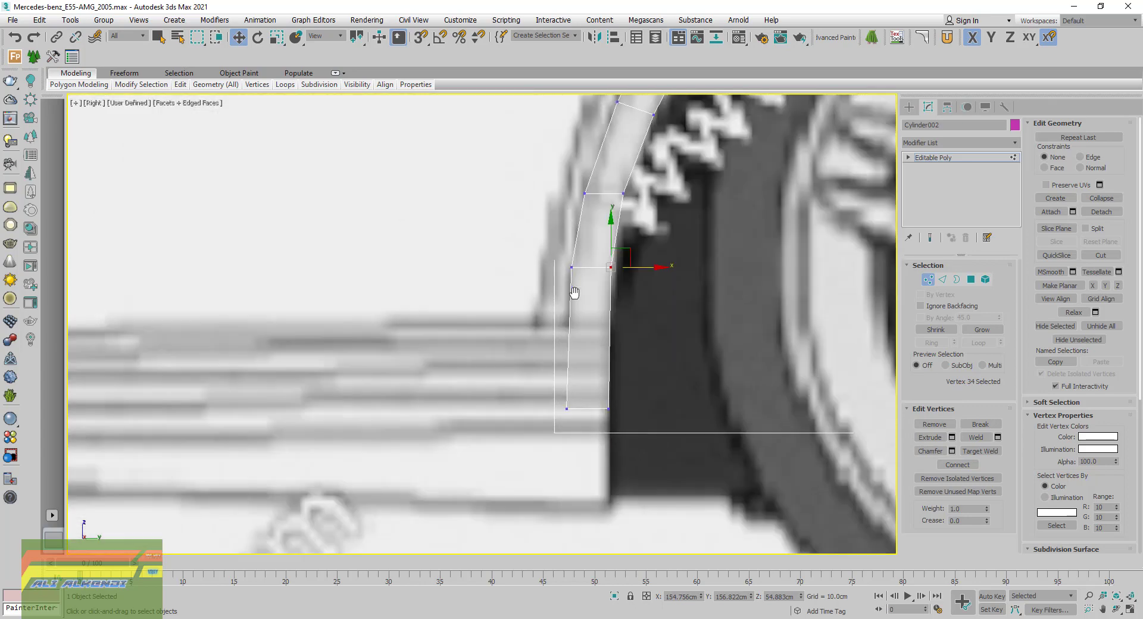
pyautogui.moveTo(662, 486); pyautogui.dragTo(662, 484)
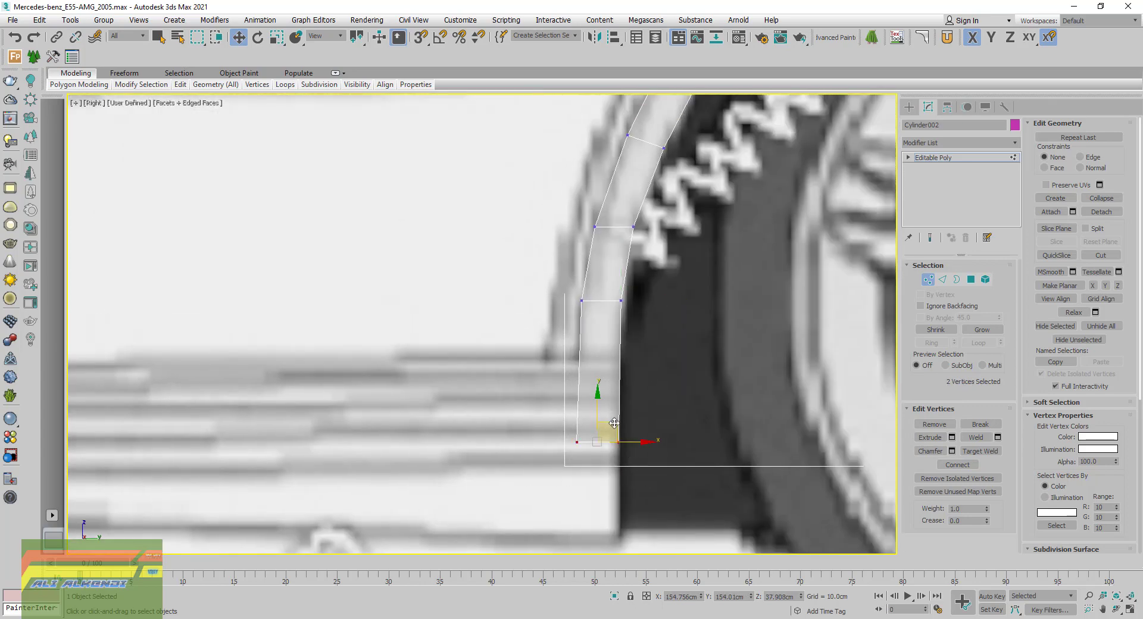
pyautogui.moveTo(616, 425); pyautogui.dragTo(616, 340)
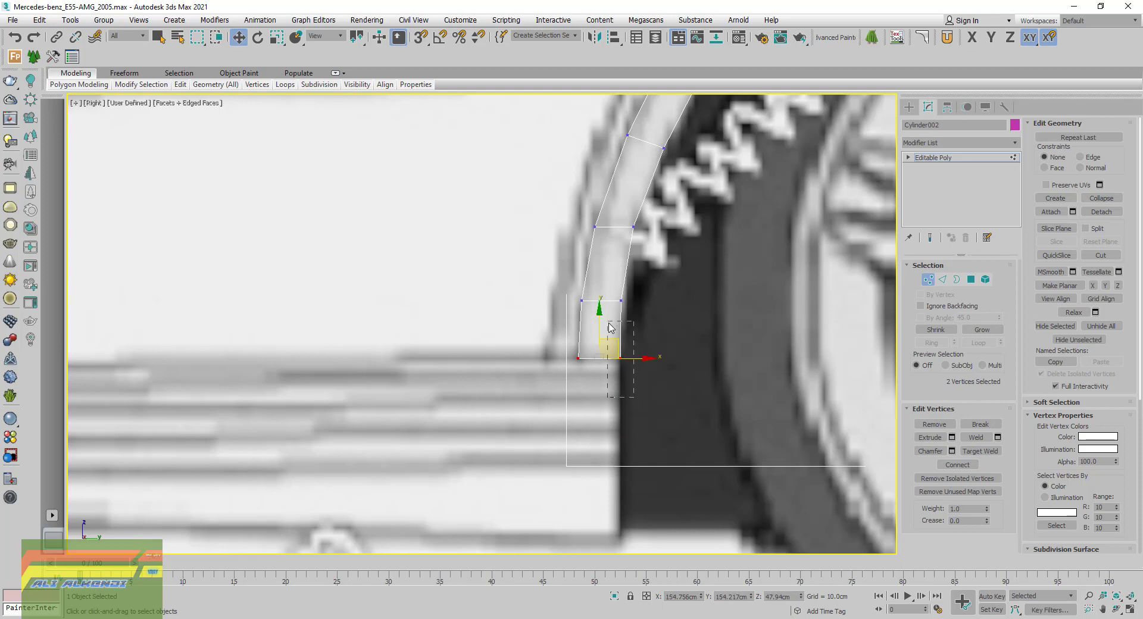
pyautogui.click(619, 358)
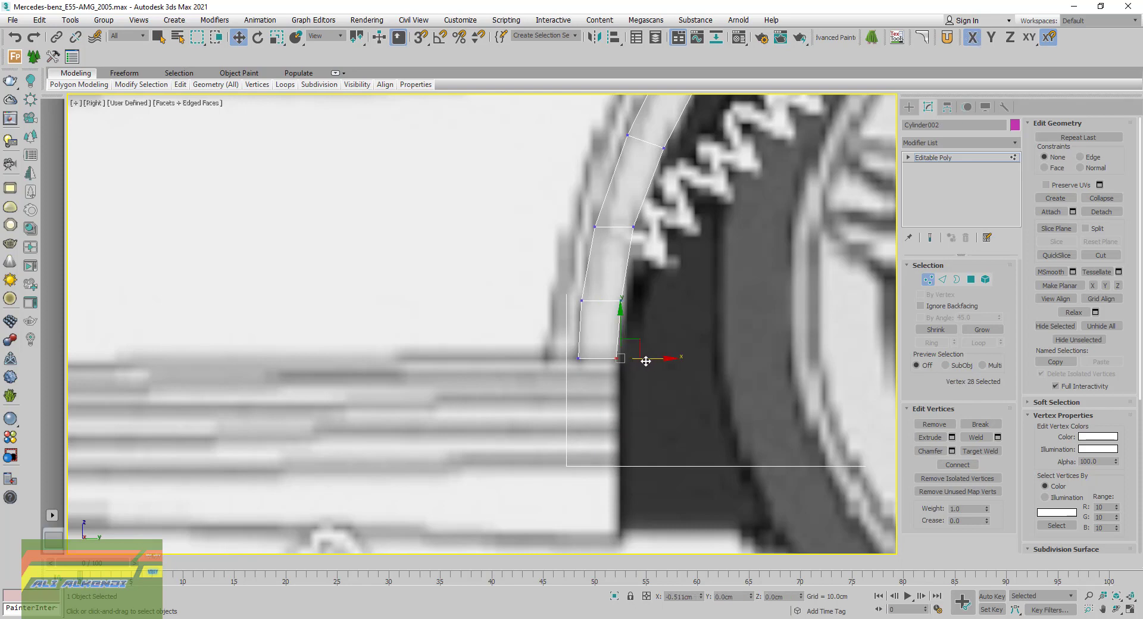
pyautogui.scroll(-2, 592, 393)
pyautogui.scroll(-3, 592, 393)
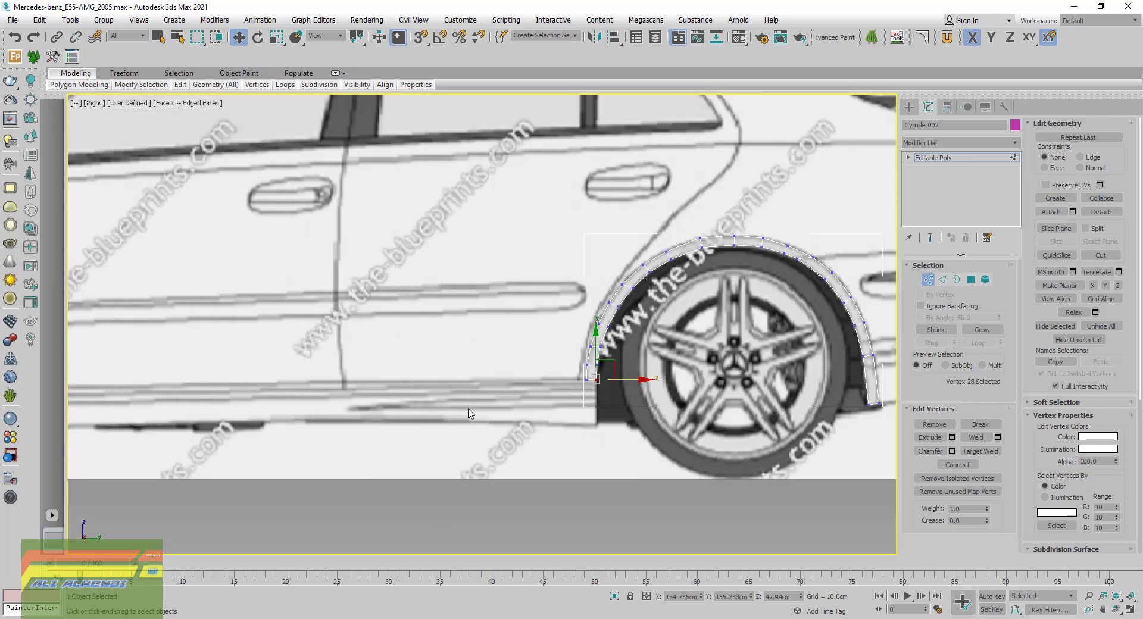
# Leave vertex mode and attach the rear wheel-arch mesh to the front arch, Cylinder001
pyautogui.moveTo(383, 412)
pyautogui.mouseDown(button='middle')
pyautogui.moveTo(834, 435)
pyautogui.moveTo(492, 422)
pyautogui.mouseUp(button='middle')
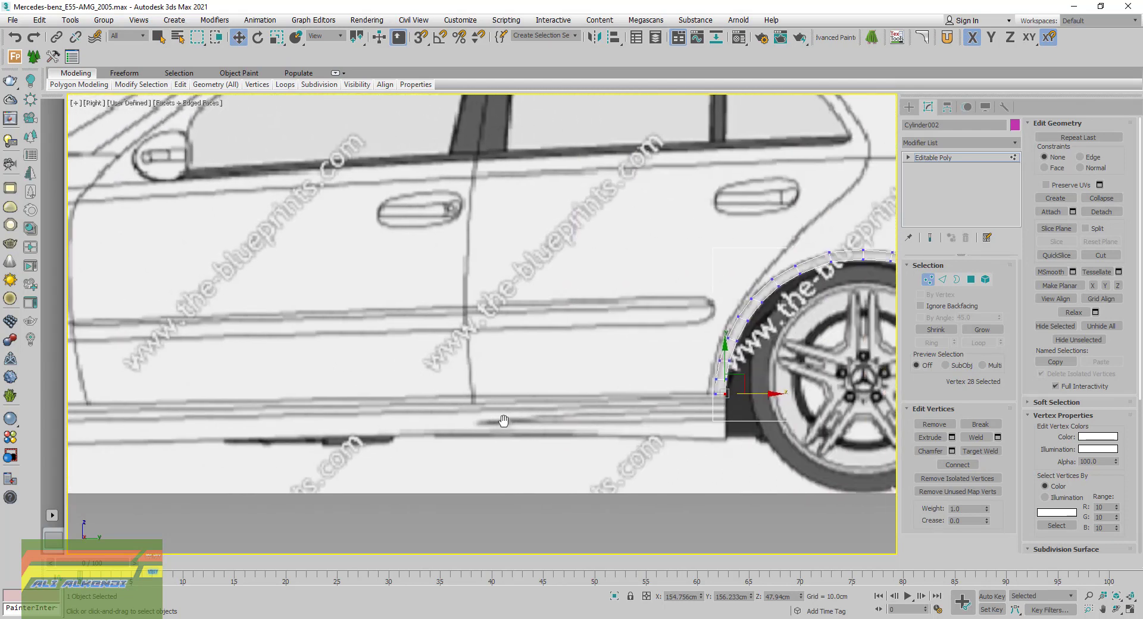
pyautogui.click(928, 279)
pyautogui.scroll(-3, 673, 372)
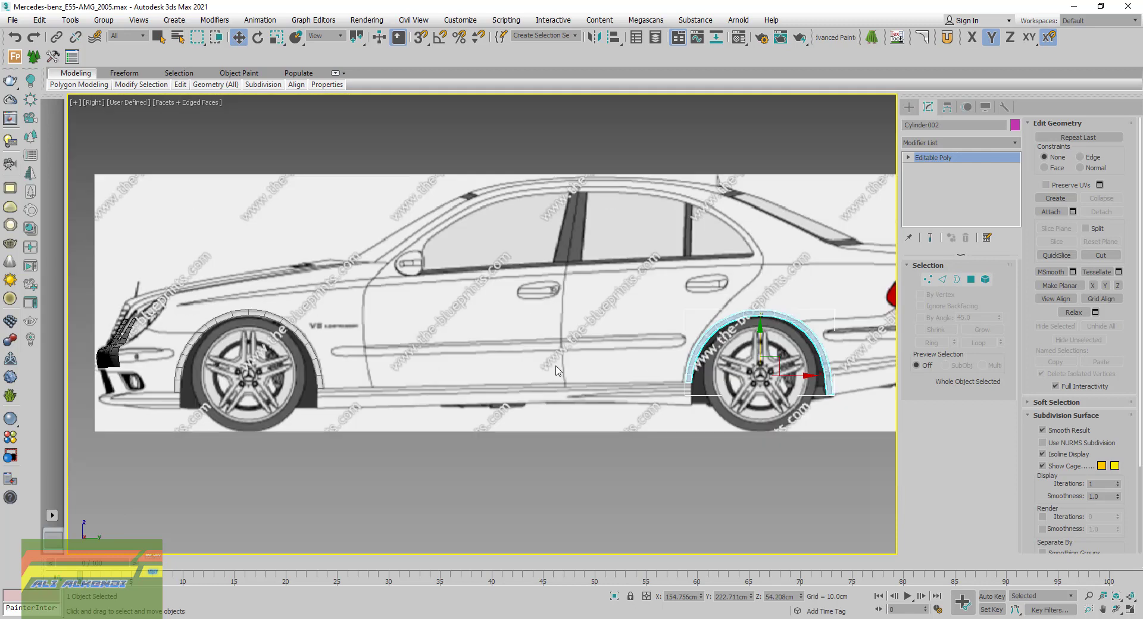
pyautogui.moveTo(558, 367); pyautogui.dragTo(647, 408, button='middle')
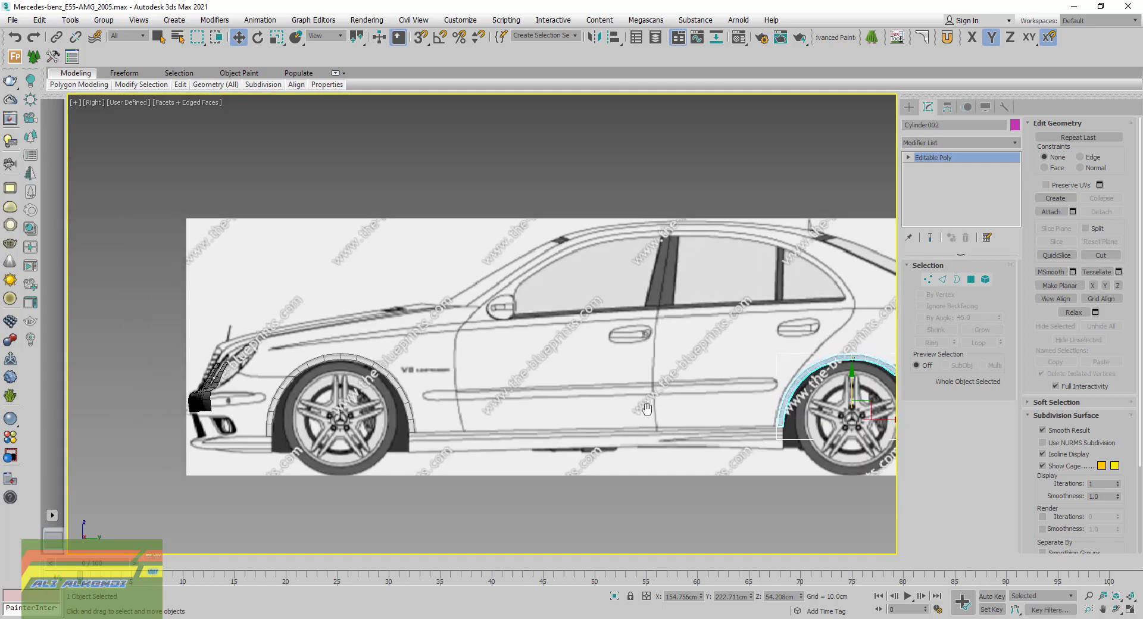
pyautogui.click(396, 384)
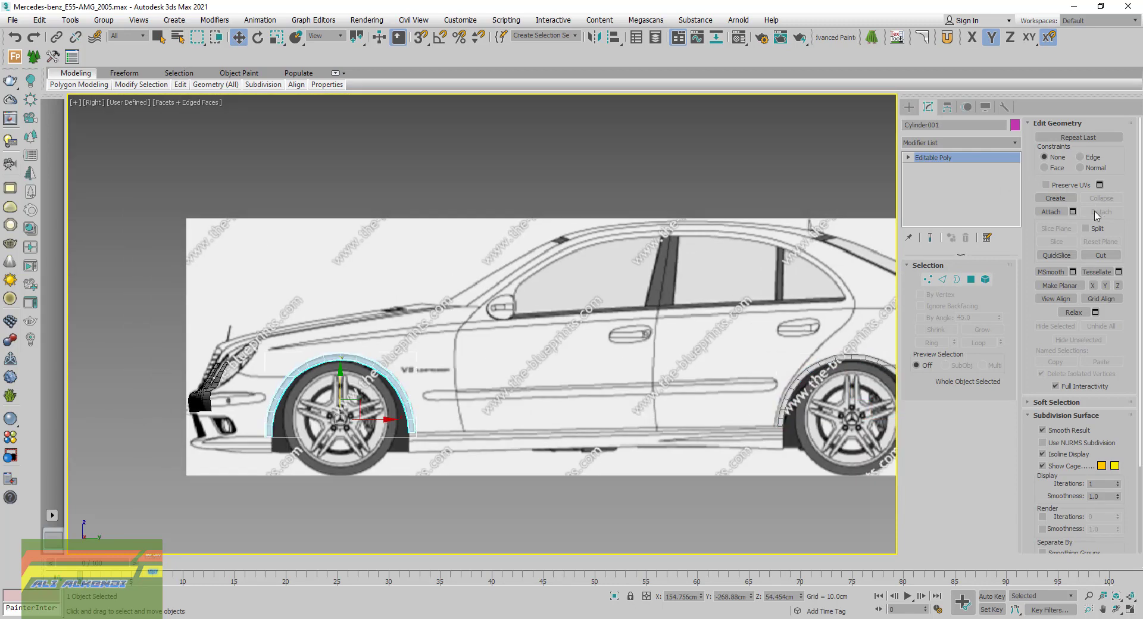
pyautogui.click(1051, 212)
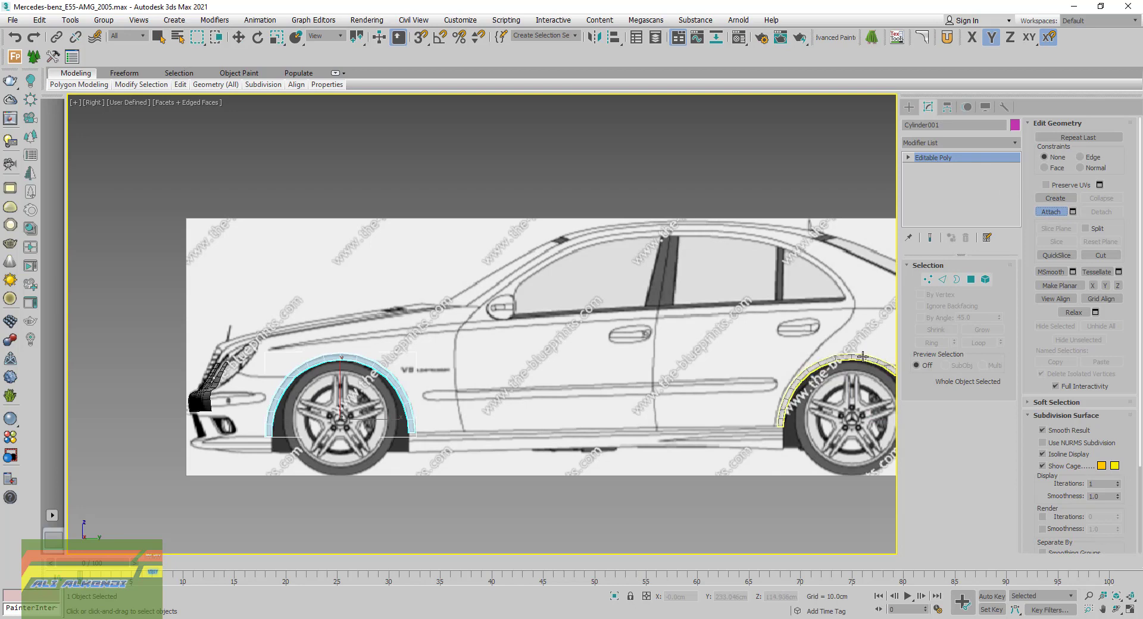
pyautogui.click(863, 355)
pyautogui.click(1056, 213)
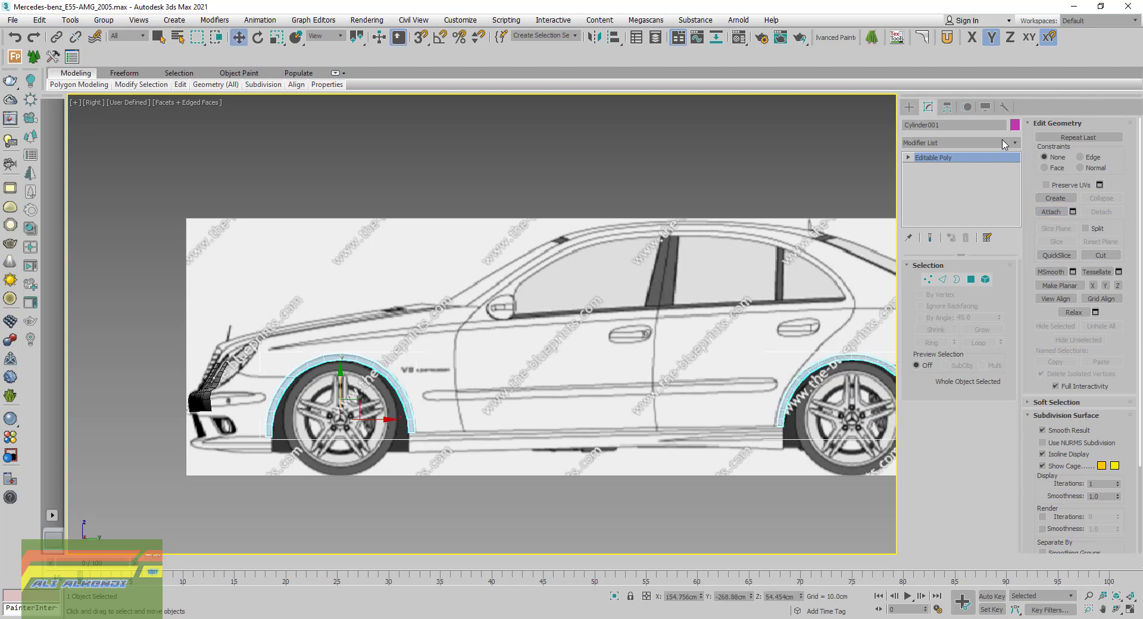
# Centre Cylinder001's pivot on the combined arches using Affect Pivot Only and Center to Object
pyautogui.click(948, 106)
pyautogui.click(959, 189)
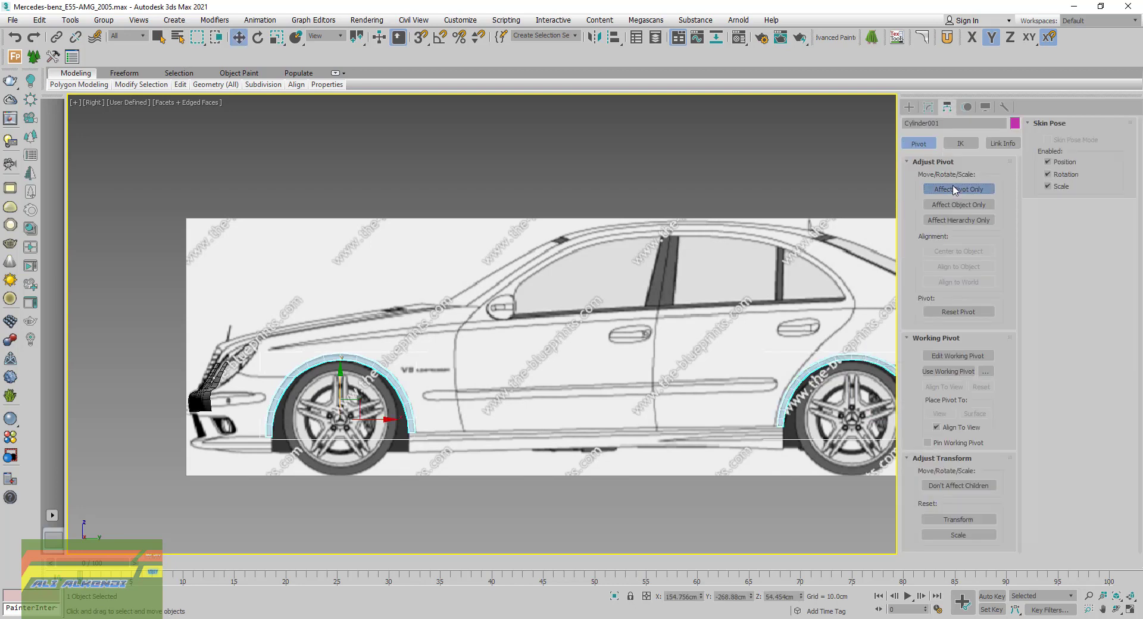
pyautogui.click(951, 251)
pyautogui.click(958, 189)
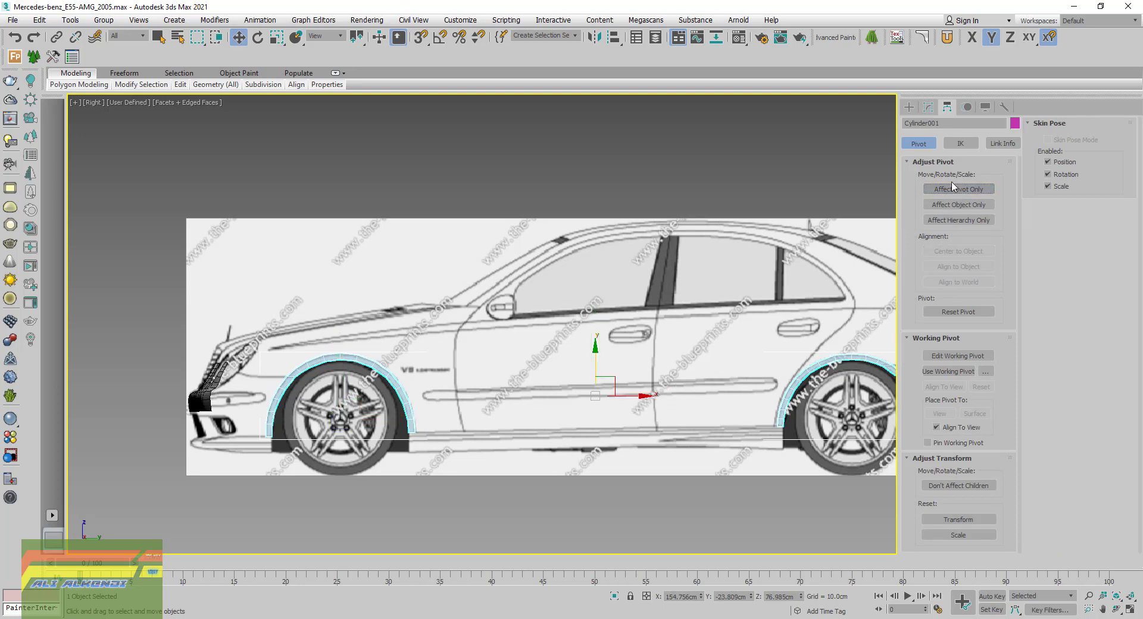
pyautogui.click(928, 107)
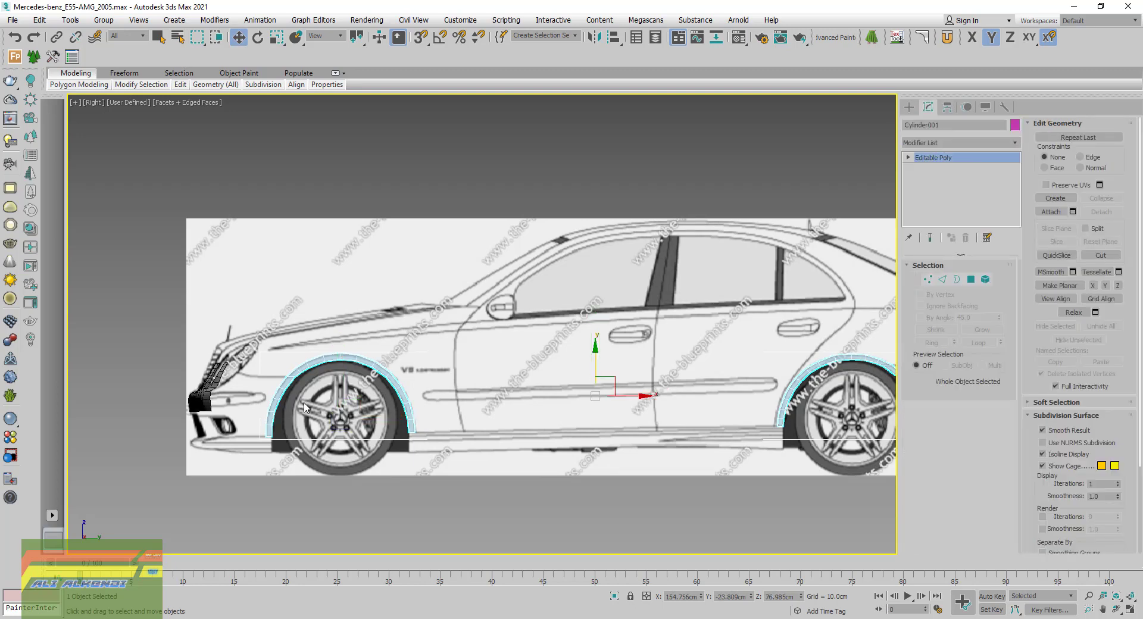
# Maximize the Perspective view, orbited and zoomed onto the joined wheel arches
pyautogui.moveTo(304, 407); pyautogui.dragTo(399, 319, button='middle')
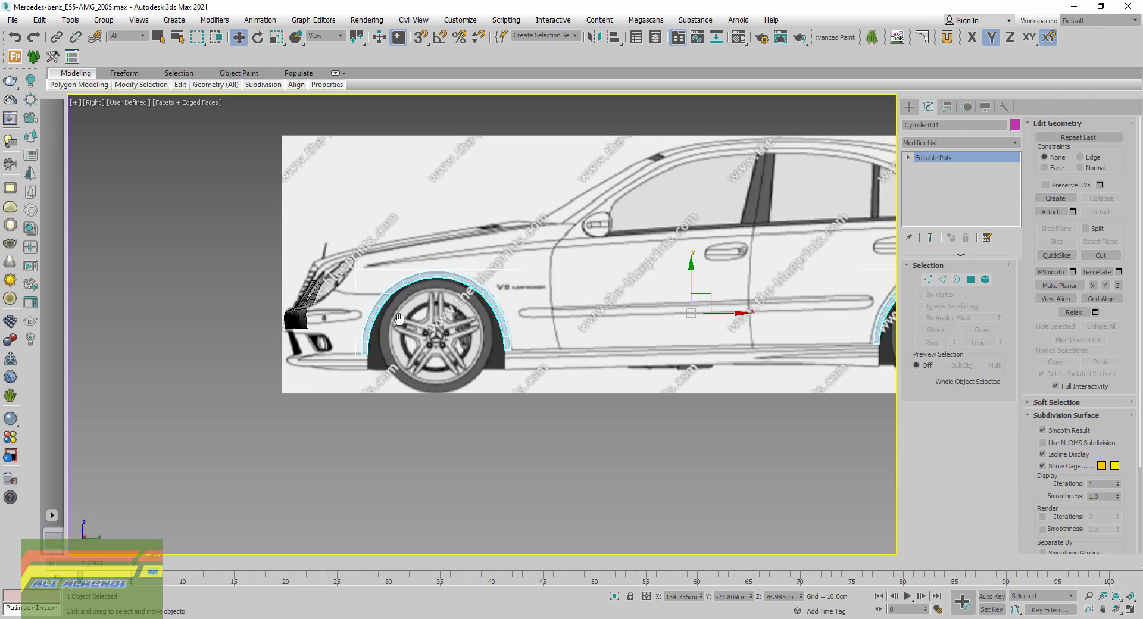
pyautogui.click(1129, 609)
pyautogui.moveTo(774, 417)
pyautogui.keyDown('alt'); pyautogui.mouseDown(button='middle')
pyautogui.moveTo(733, 466)
pyautogui.moveTo(713, 458)
pyautogui.moveTo(774, 464)
pyautogui.mouseUp(button='middle'); pyautogui.keyUp('alt')
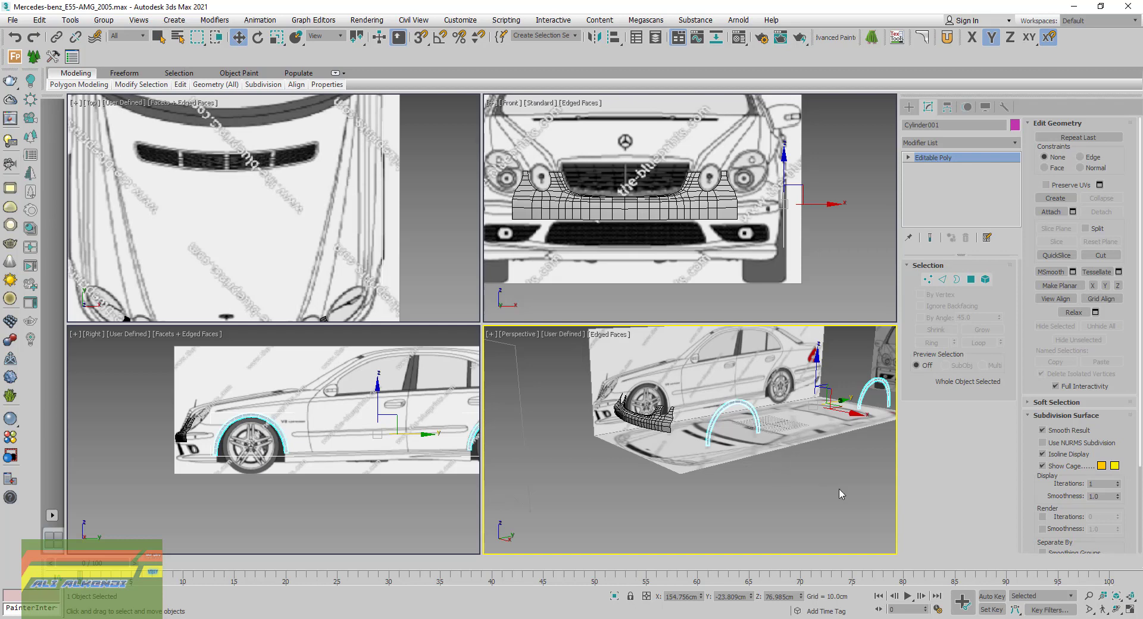
pyautogui.click(1130, 609)
pyautogui.scroll(5, 555, 259)
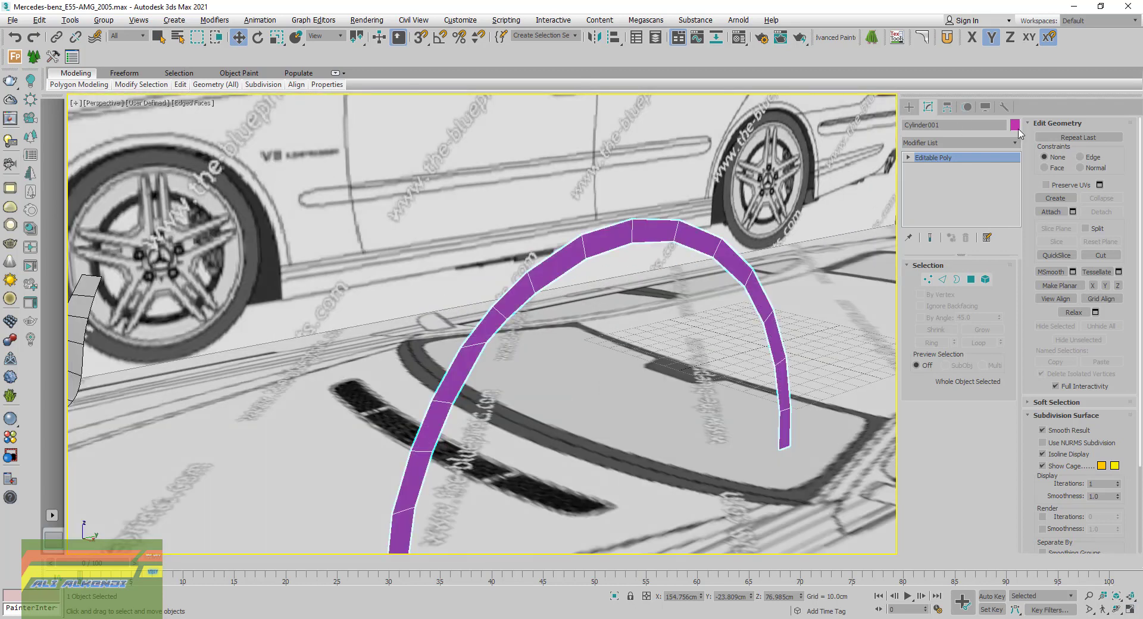
# Set Cylinder001's object colour to black
pyautogui.click(1015, 124)
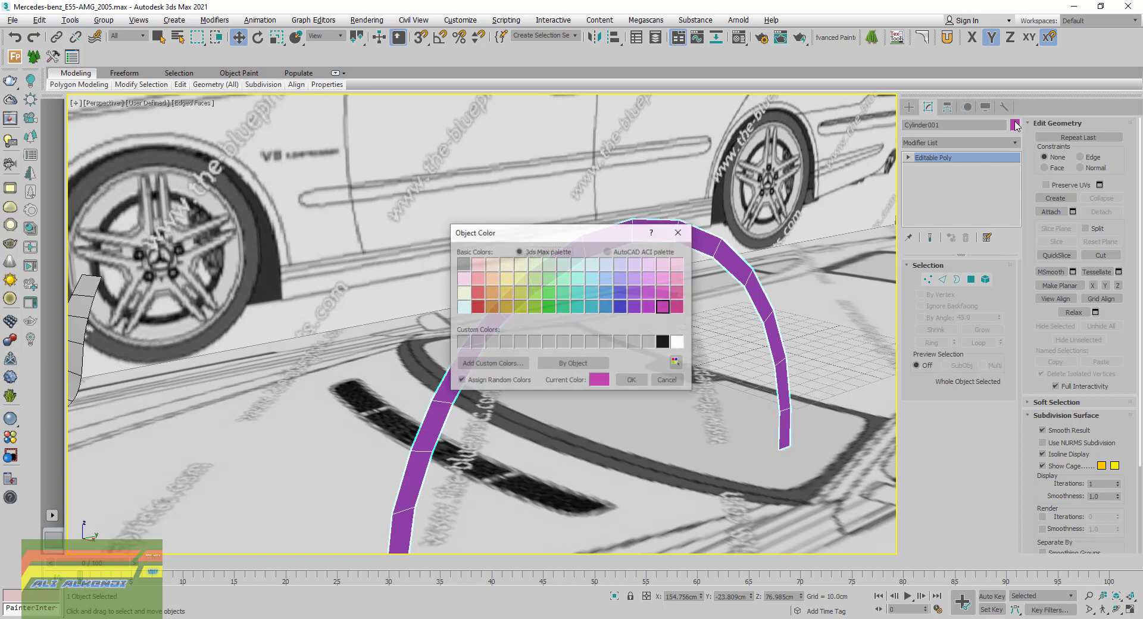
pyautogui.click(662, 342)
pyautogui.click(632, 381)
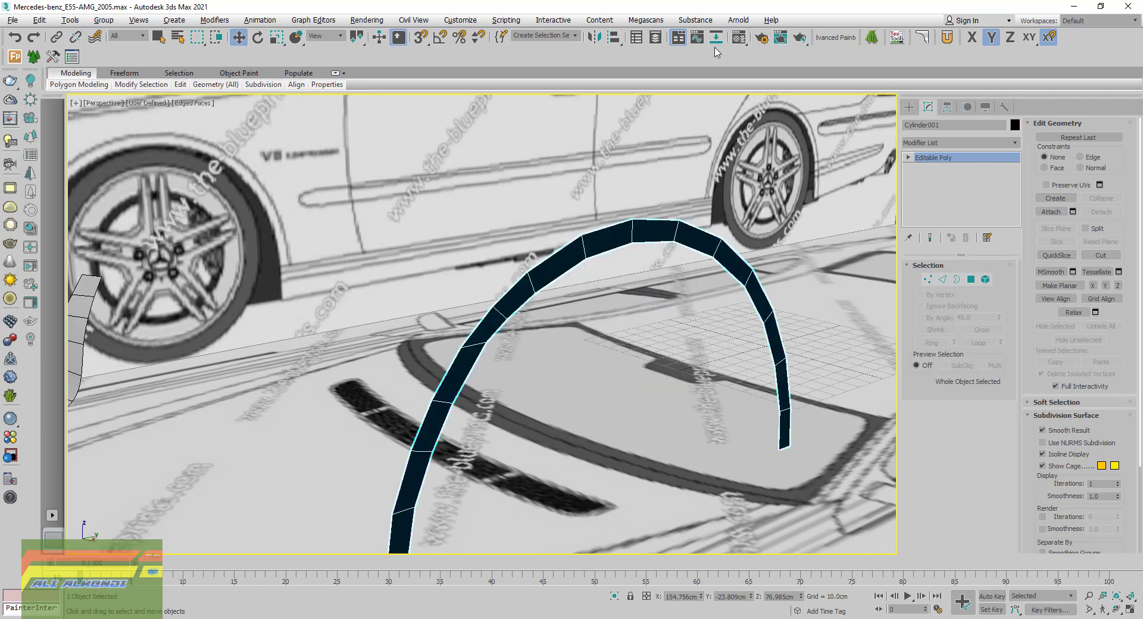
# Assign a light grey-blue material from the Material Editor to the wheel arches
pyautogui.click(739, 37)
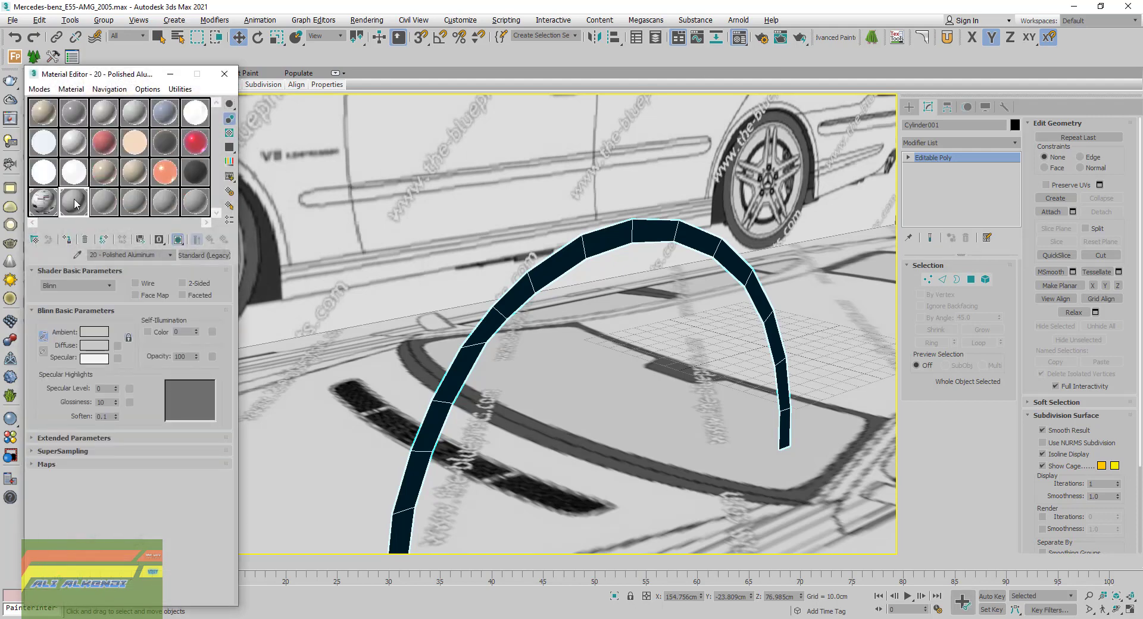
pyautogui.click(67, 239)
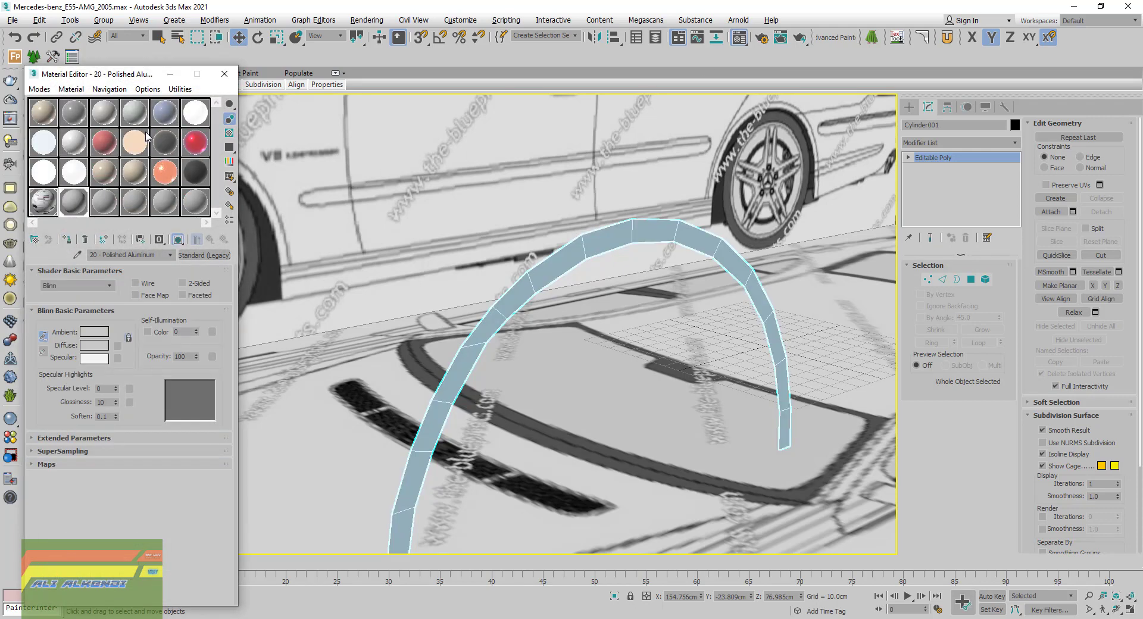
pyautogui.click(224, 74)
# Select the front bumper Body mesh in the blueprint scene
pyautogui.scroll(-5, 536, 333)
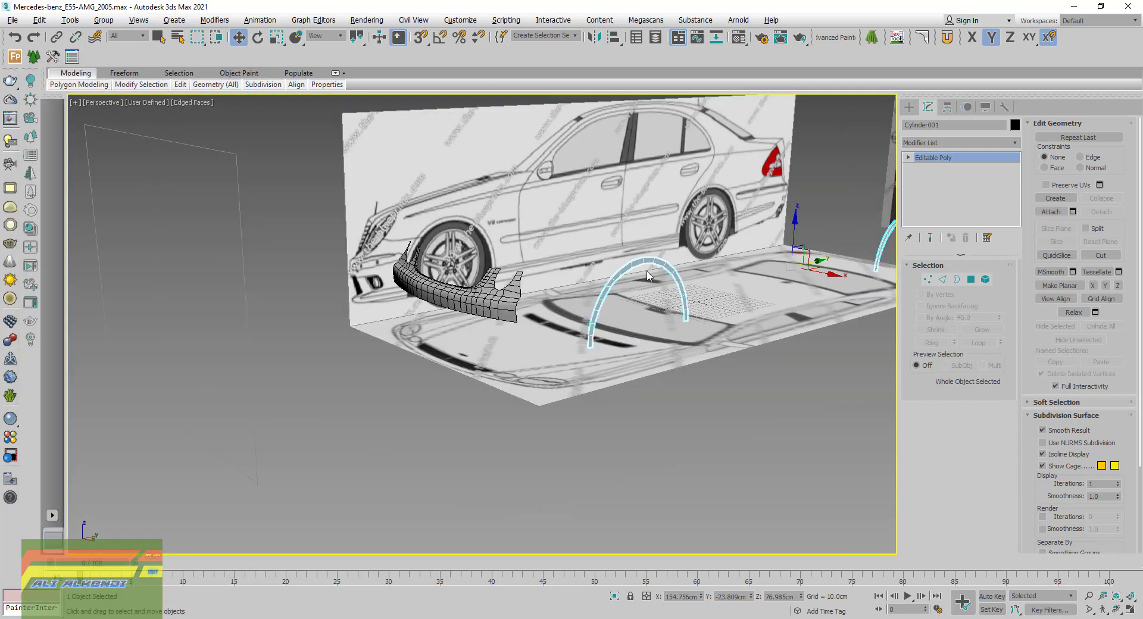
pyautogui.moveTo(595, 286)
pyautogui.mouseDown(button='middle')
pyautogui.moveTo(478, 338)
pyautogui.moveTo(509, 331)
pyautogui.mouseUp(button='middle')
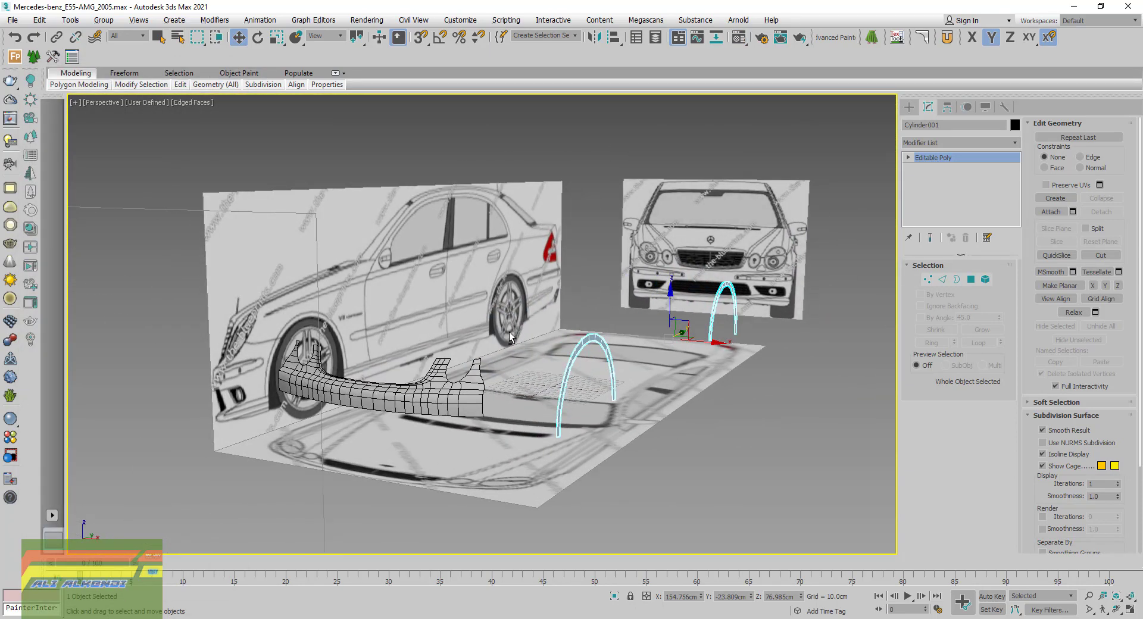
pyautogui.moveTo(553, 337)
pyautogui.keyDown('alt'); pyautogui.mouseDown(button='middle')
pyautogui.moveTo(574, 326)
pyautogui.moveTo(556, 332)
pyautogui.mouseUp(button='middle'); pyautogui.keyUp('alt')
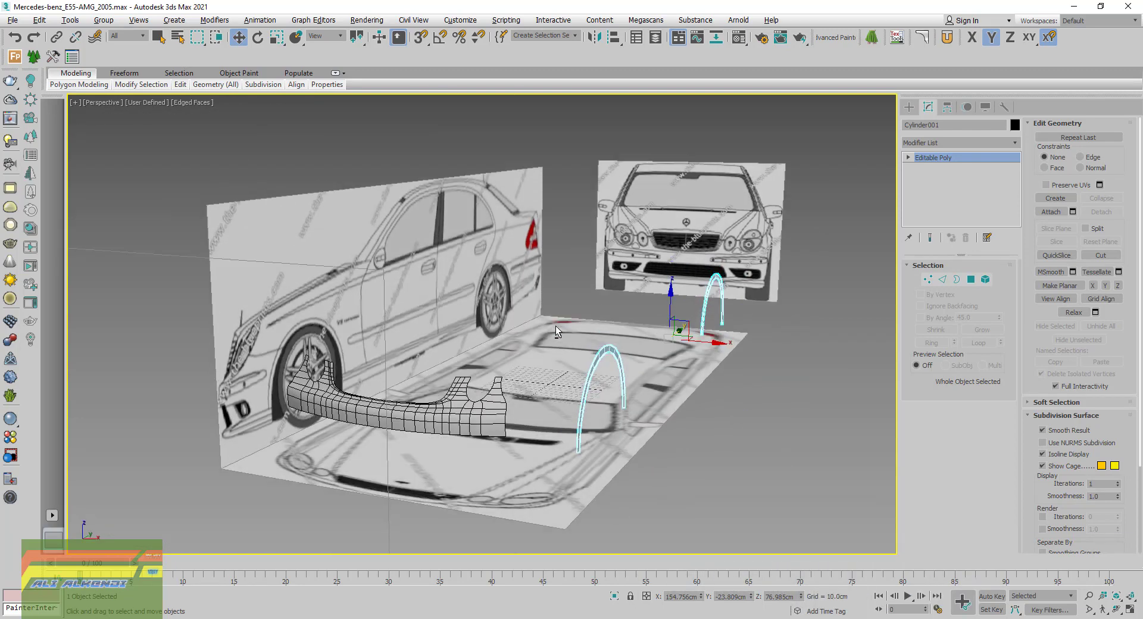
pyautogui.click(453, 418)
pyautogui.moveTo(492, 412); pyautogui.dragTo(505, 413, button='middle')
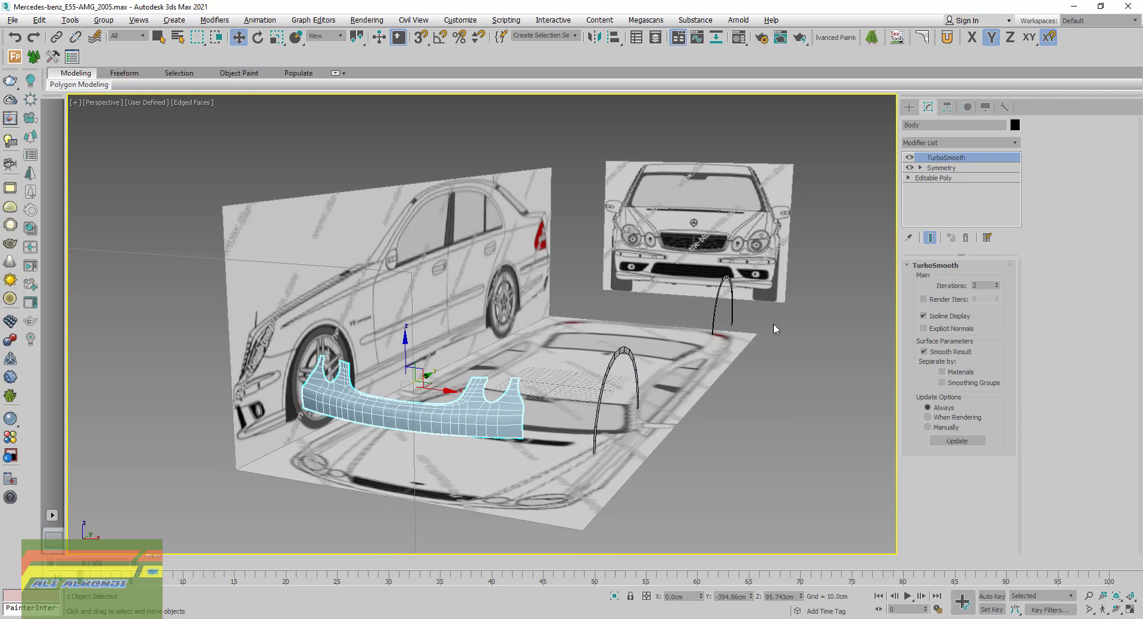
# Edit the bumper's base mesh below the smoothing at Vertex sub-object level
pyautogui.click(926, 178)
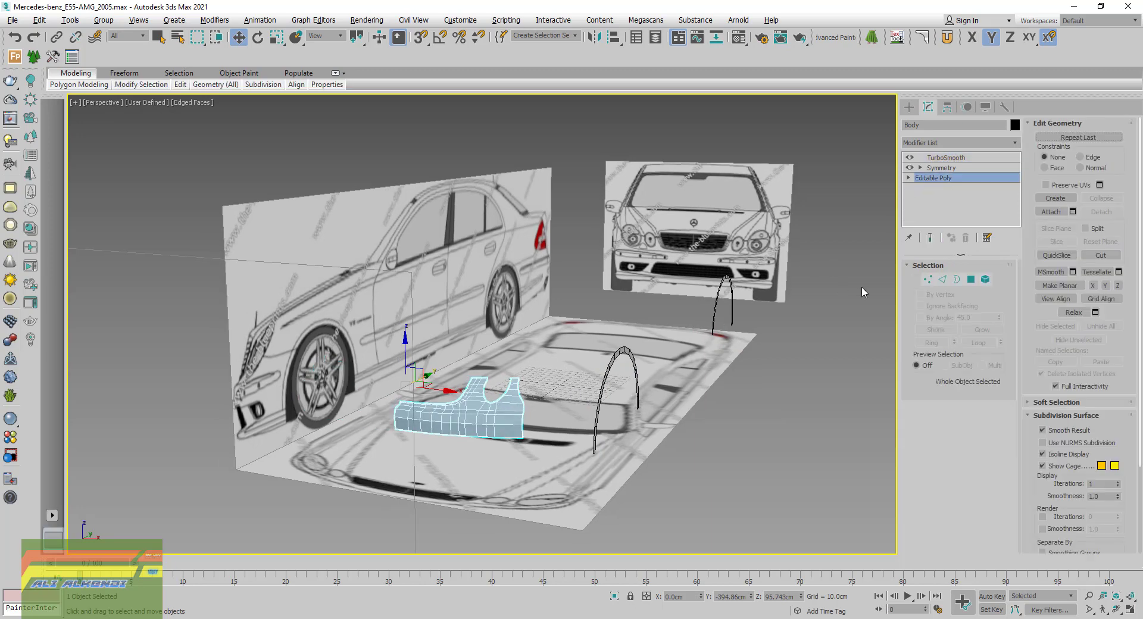
pyautogui.click(942, 279)
pyautogui.scroll(5, 503, 434)
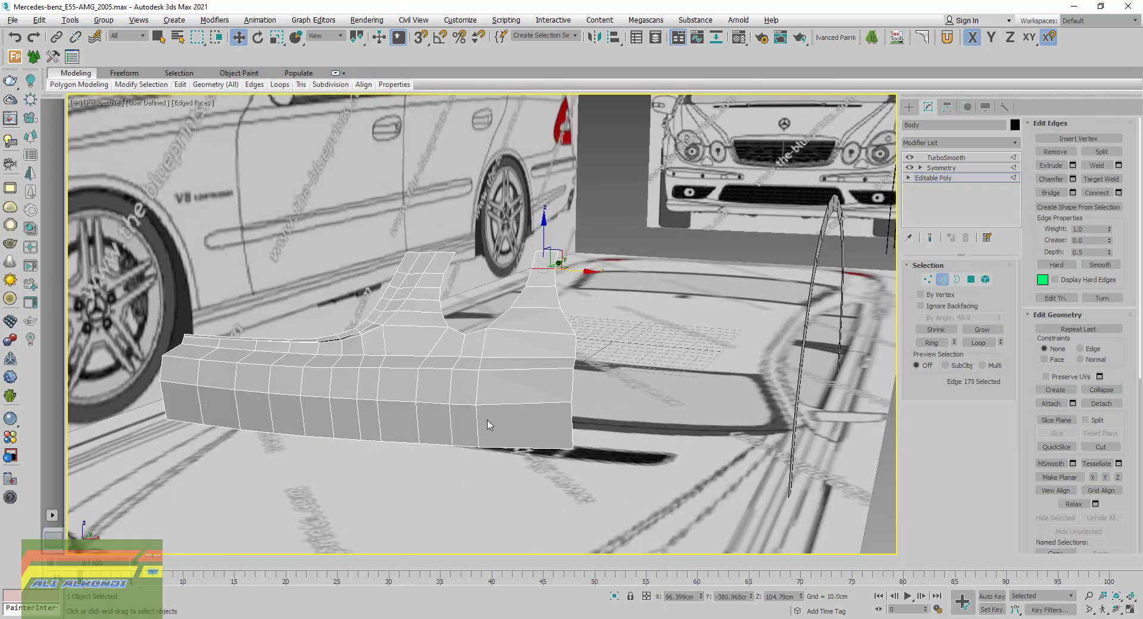
pyautogui.moveTo(500, 434)
pyautogui.mouseDown(button='middle')
pyautogui.moveTo(569, 415)
pyautogui.moveTo(588, 448)
pyautogui.mouseUp(button='middle')
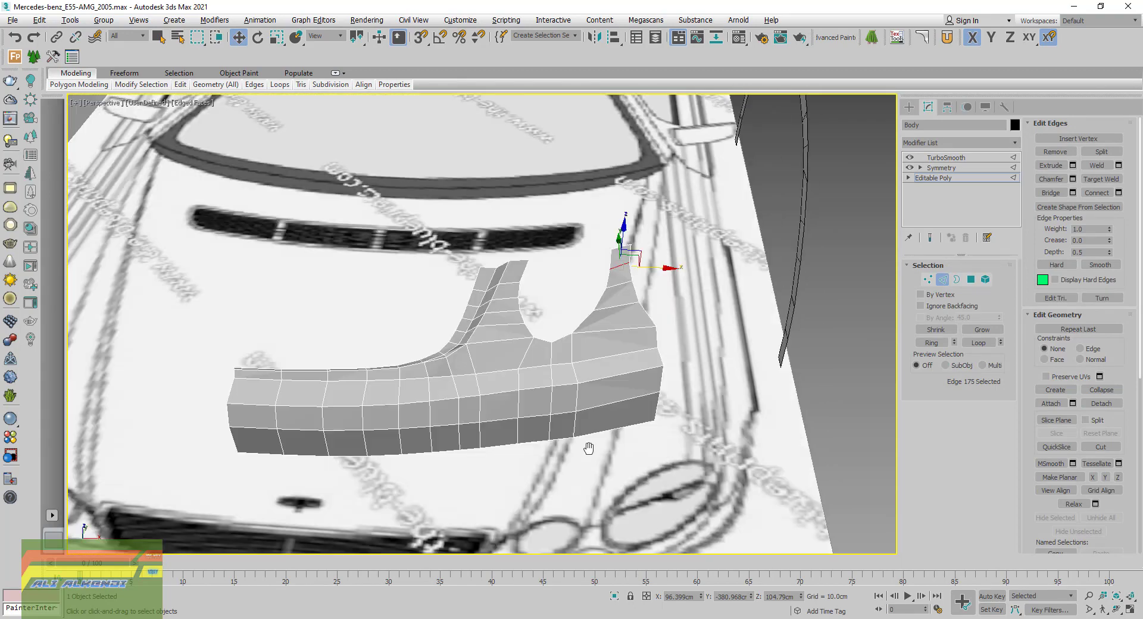
pyautogui.keyDown('alt'); pyautogui.moveTo(519, 405); pyautogui.dragTo(529, 396, button='middle'); pyautogui.keyUp('alt')
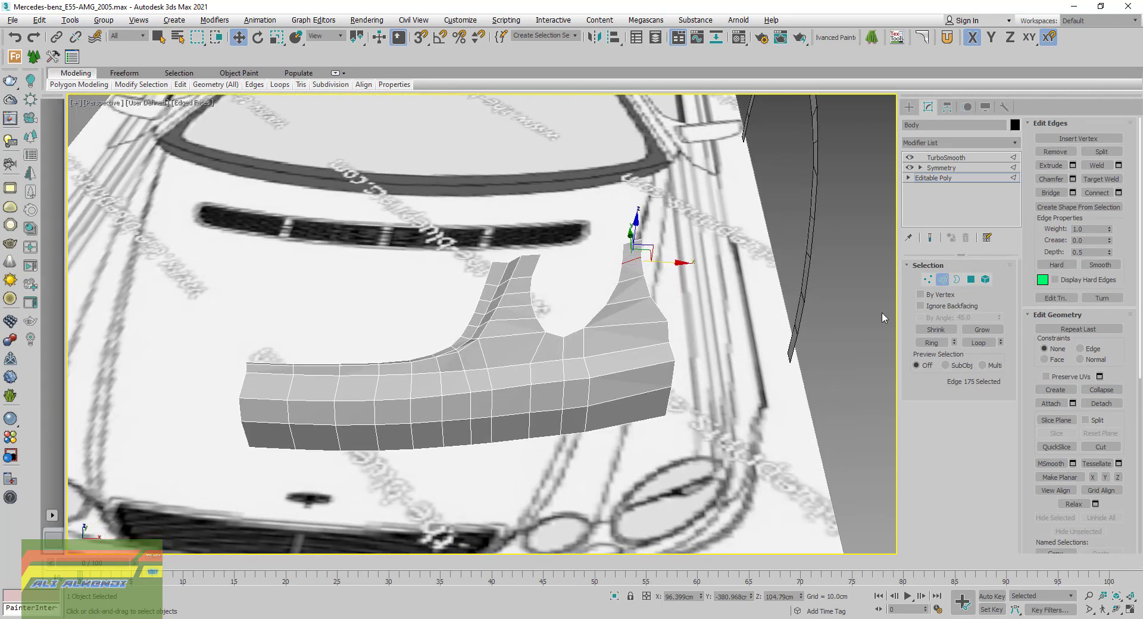
pyautogui.click(928, 279)
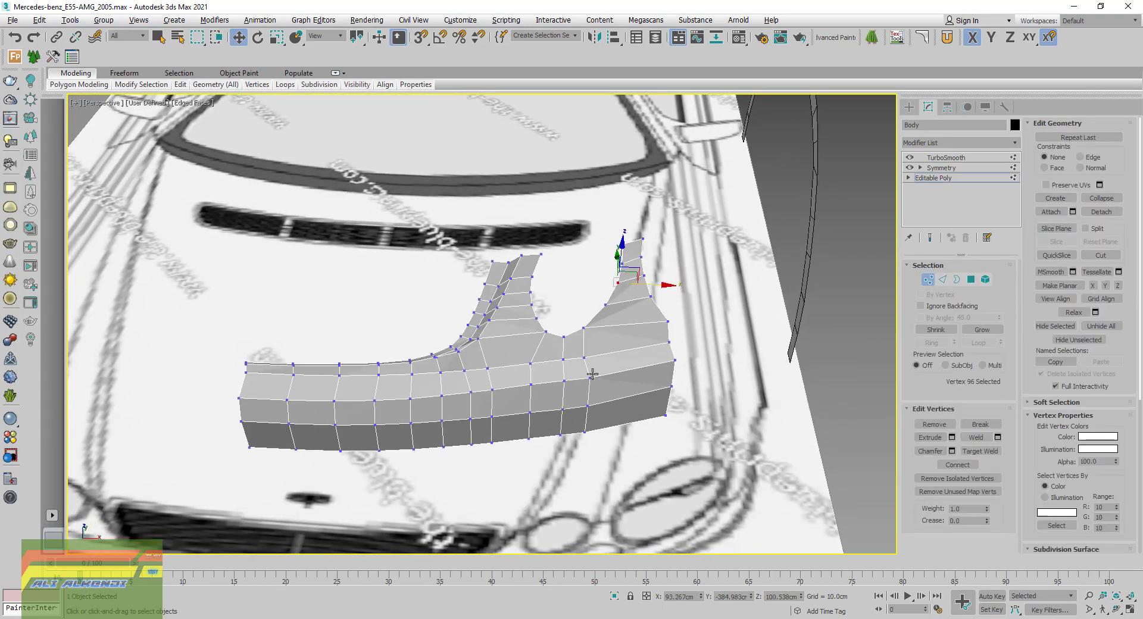
# Select vertex 60 on the bumper front and nudge it slightly with the Move gizmo
pyautogui.click(532, 387)
pyautogui.keyDown('alt'); pyautogui.moveTo(534, 388); pyautogui.dragTo(539, 393, button='middle'); pyautogui.keyUp('alt')
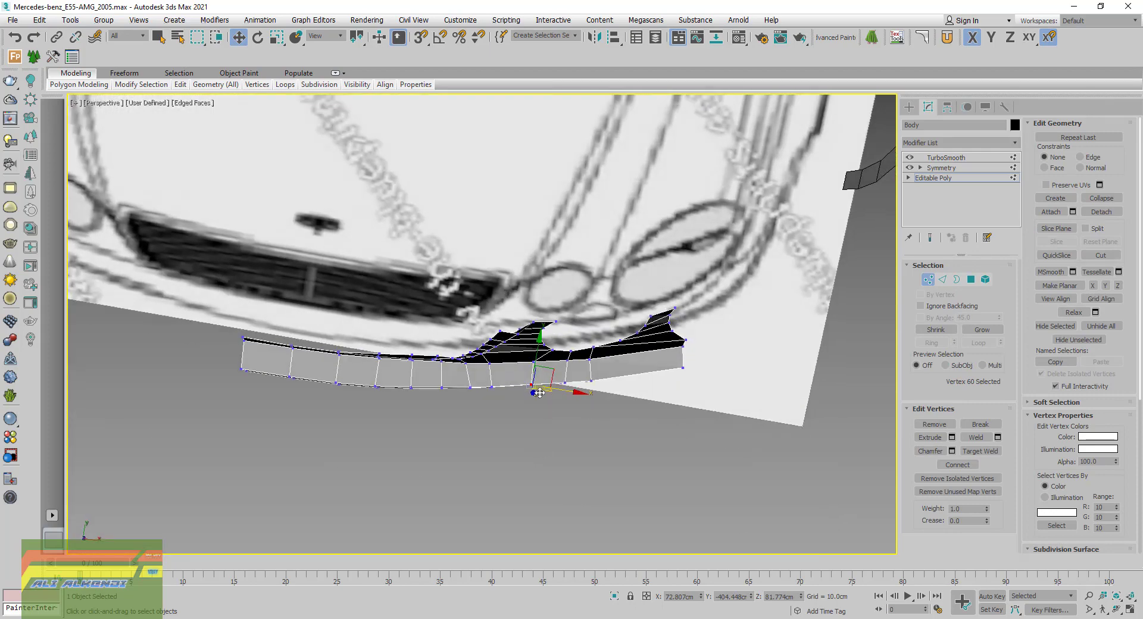
pyautogui.scroll(3, 539, 393)
pyautogui.scroll(2, 524, 400)
pyautogui.scroll(2, 528, 388)
pyautogui.keyDown('alt'); pyautogui.moveTo(529, 380); pyautogui.dragTo(631, 292, button='middle'); pyautogui.keyUp('alt')
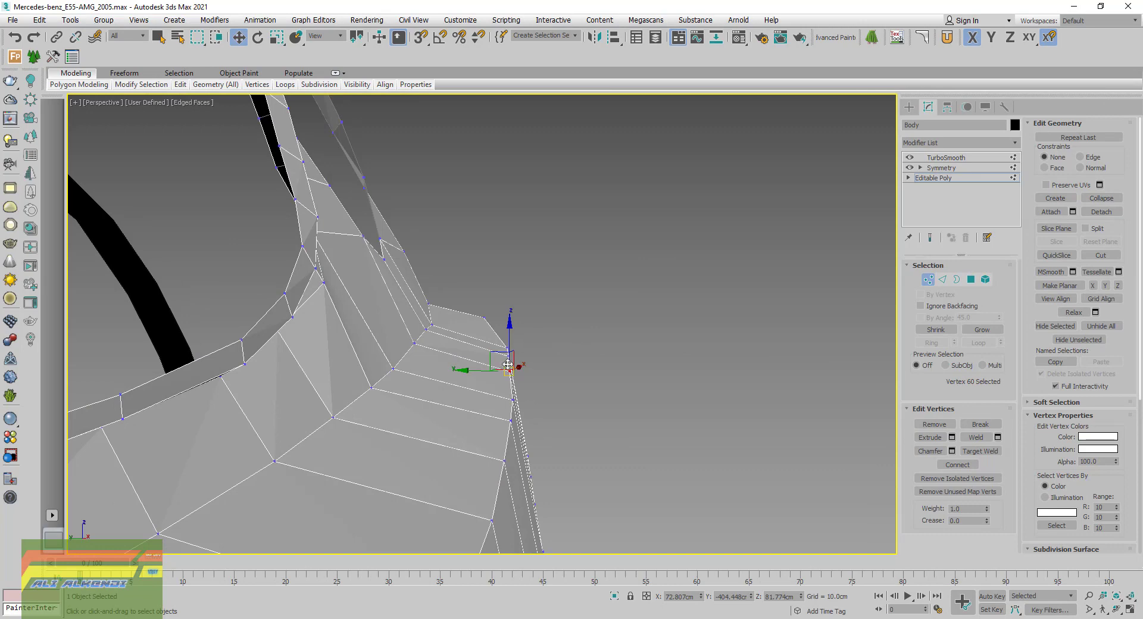
pyautogui.scroll(2, 508, 364)
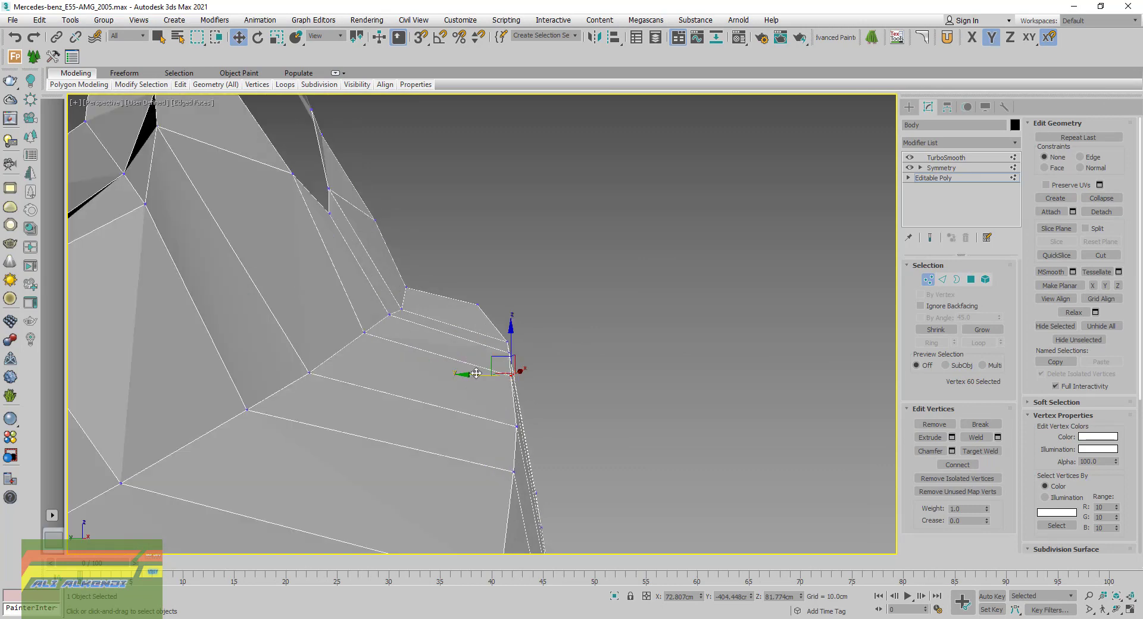
pyautogui.moveTo(476, 373); pyautogui.dragTo(480, 374)
# Inspect the bumper from a new angle and switch to Edge sub-object level
pyautogui.moveTo(682, 415)
pyautogui.keyDown('alt'); pyautogui.mouseDown(button='middle')
pyautogui.moveTo(568, 397)
pyautogui.moveTo(638, 403)
pyautogui.moveTo(642, 421)
pyautogui.mouseUp(button='middle'); pyautogui.keyUp('alt')
pyautogui.scroll(-4, 563, 401)
pyautogui.moveTo(474, 406); pyautogui.dragTo(503, 390, button='middle')
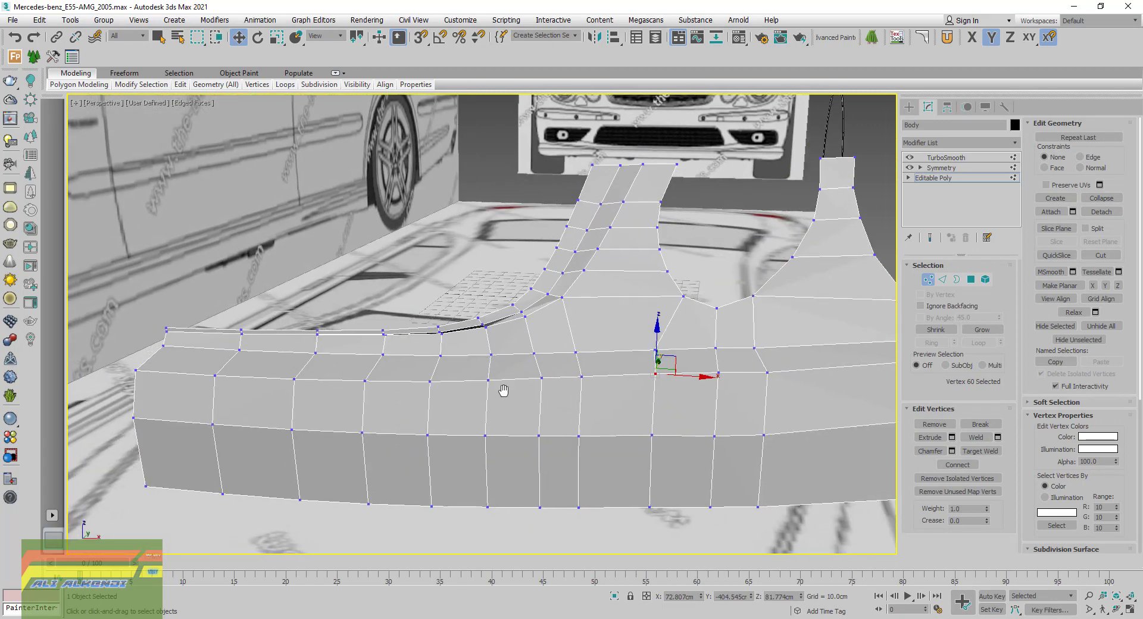
pyautogui.click(942, 279)
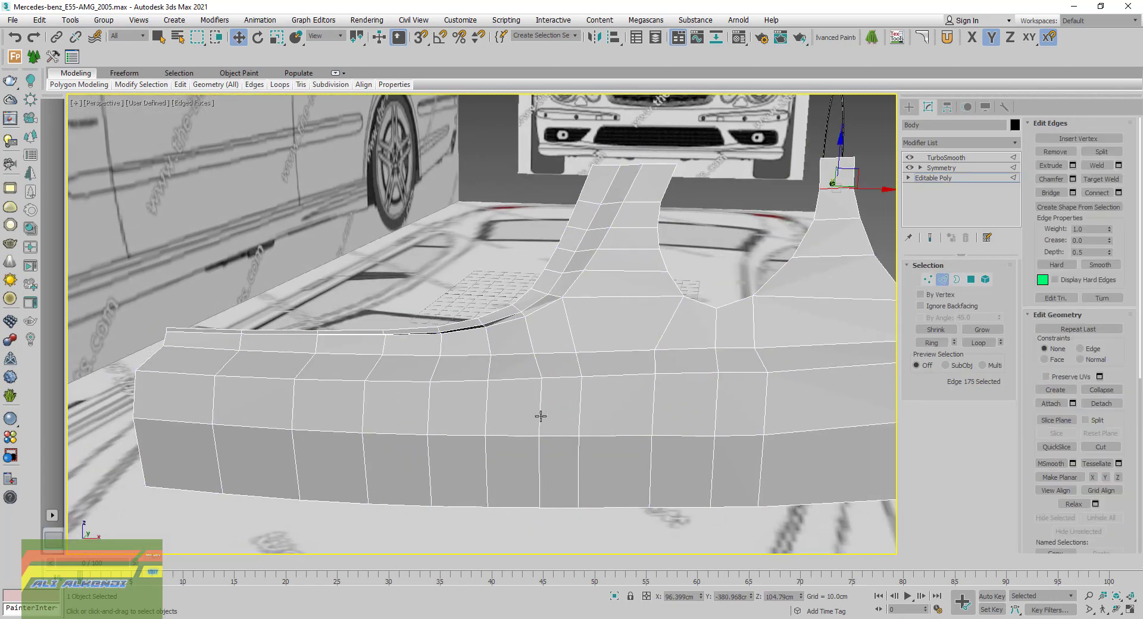
# Select a vertical edge loop on the bumper front and slide it about 2.475 cm along X
pyautogui.doubleClick(540, 416)
pyautogui.click(486, 413)
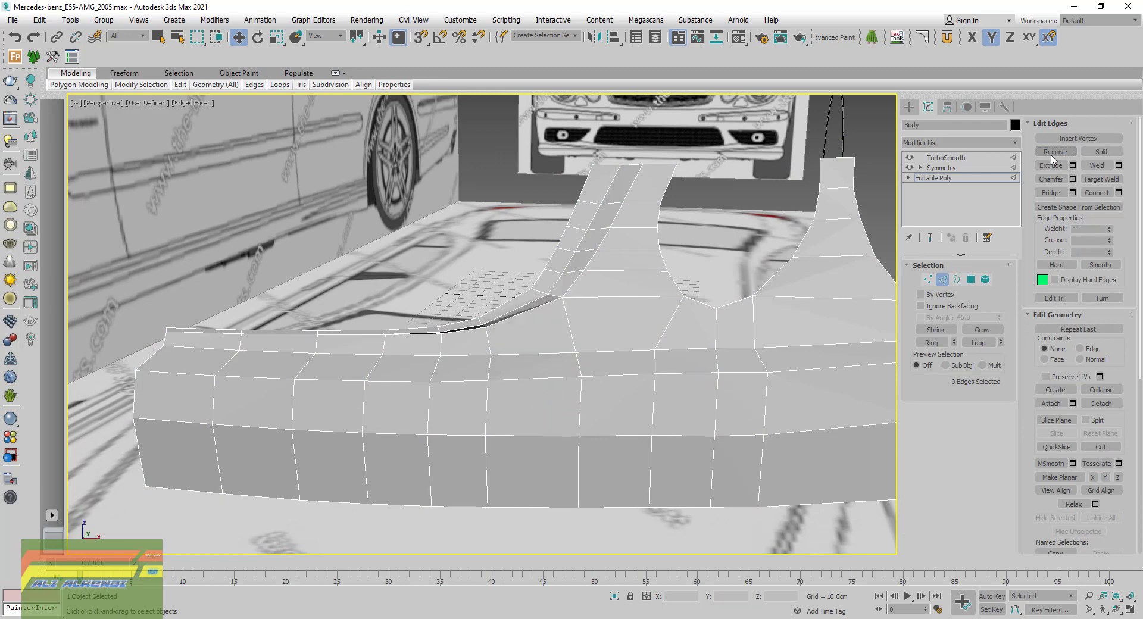
pyautogui.doubleClick(487, 413)
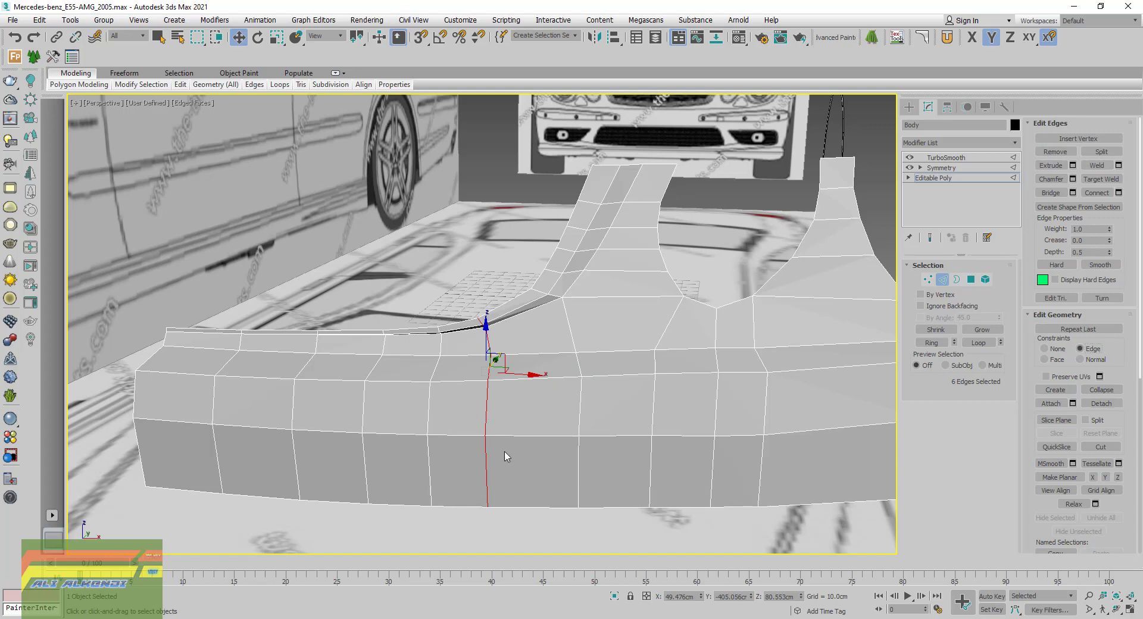
pyautogui.moveTo(528, 375); pyautogui.dragTo(555, 379)
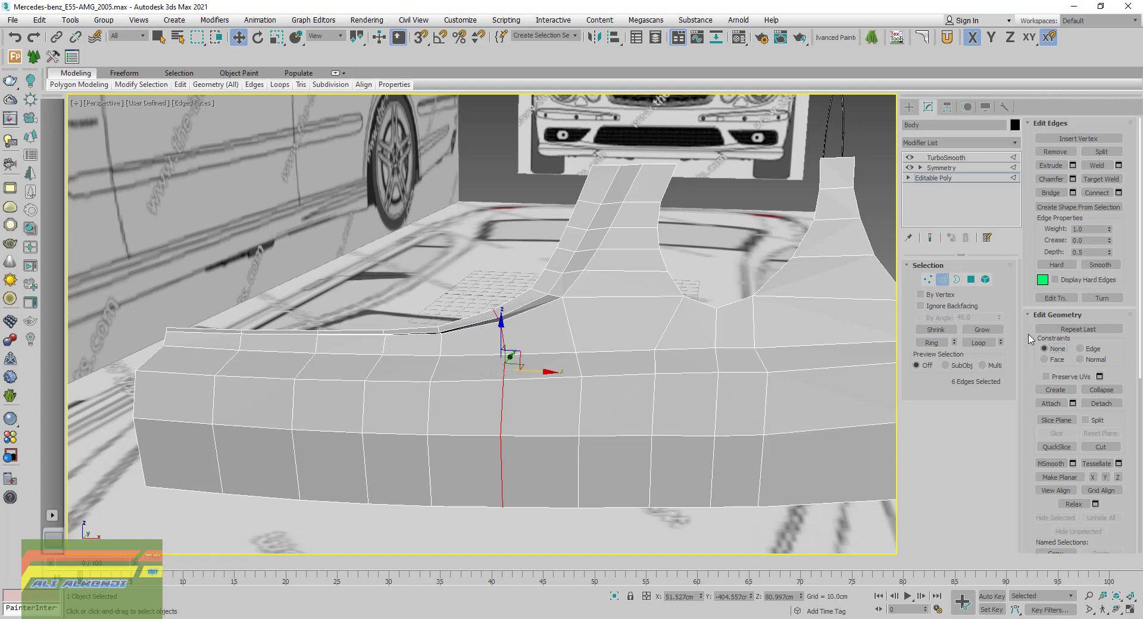
# Show the four-viewport layout zoomed onto the selected edges
pyautogui.click(1129, 610)
pyautogui.click(1130, 596)
pyautogui.moveTo(725, 95)
pyautogui.mouseDown(button='middle')
pyautogui.moveTo(748, 237)
pyautogui.moveTo(713, 195)
pyautogui.mouseUp(button='middle')
pyautogui.scroll(-2, 713, 196)
# Enter Vertex level and box-select a column of three bumper vertices in the Top view
pyautogui.moveTo(791, 232); pyautogui.dragTo(693, 219, button='middle')
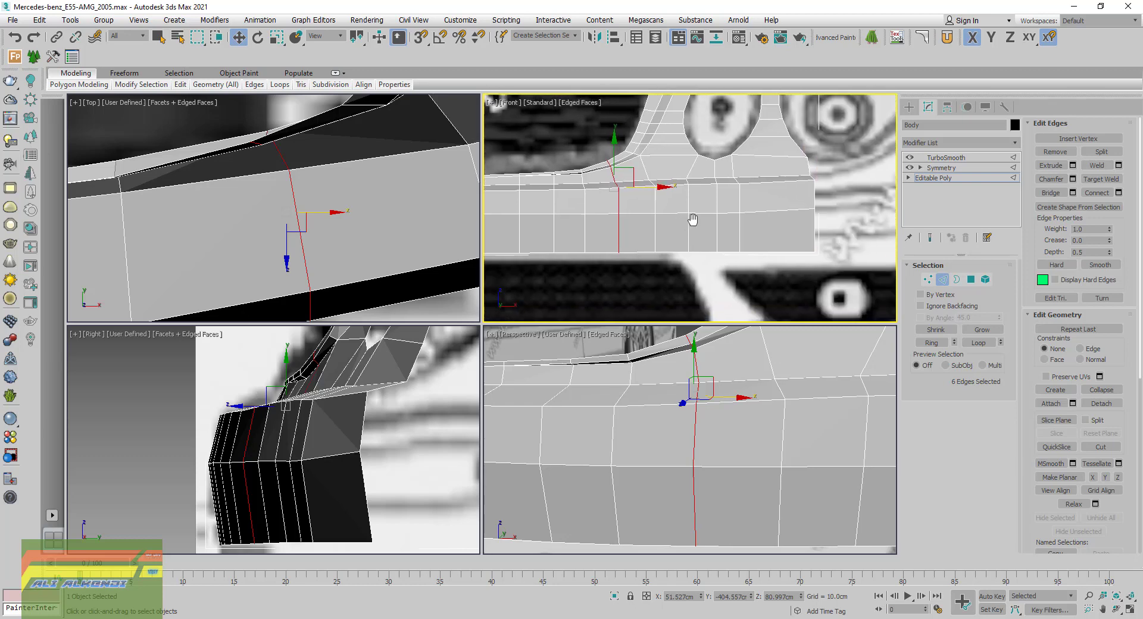
pyautogui.scroll(-2, 351, 213)
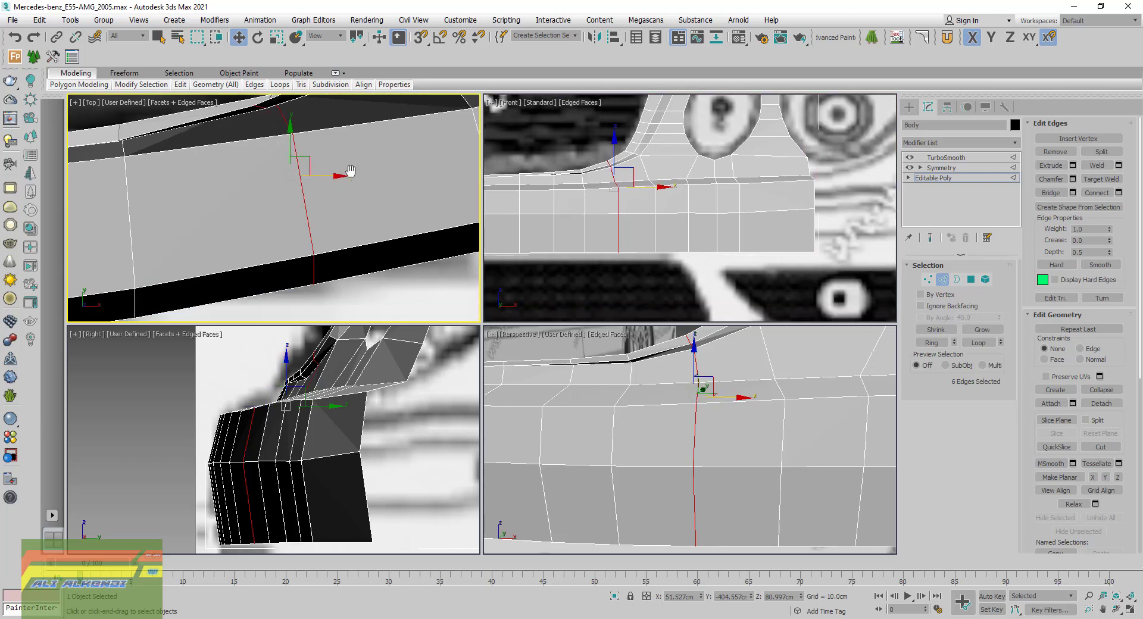
pyautogui.scroll(-2, 352, 172)
pyautogui.scroll(-2, 351, 172)
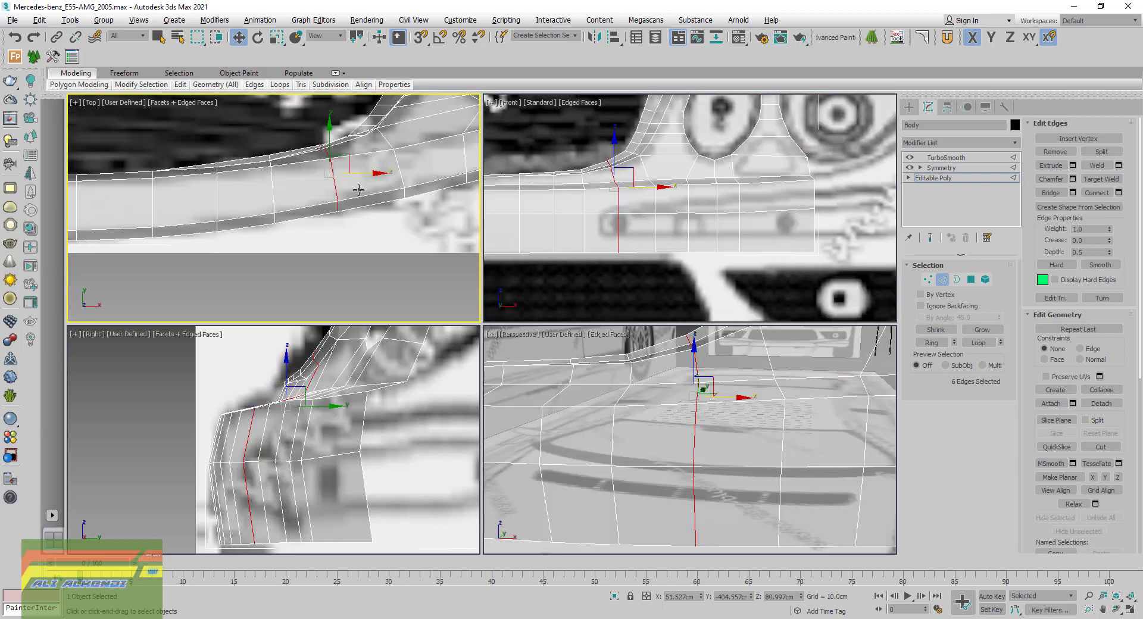
pyautogui.moveTo(342, 230); pyautogui.dragTo(337, 205, button='middle')
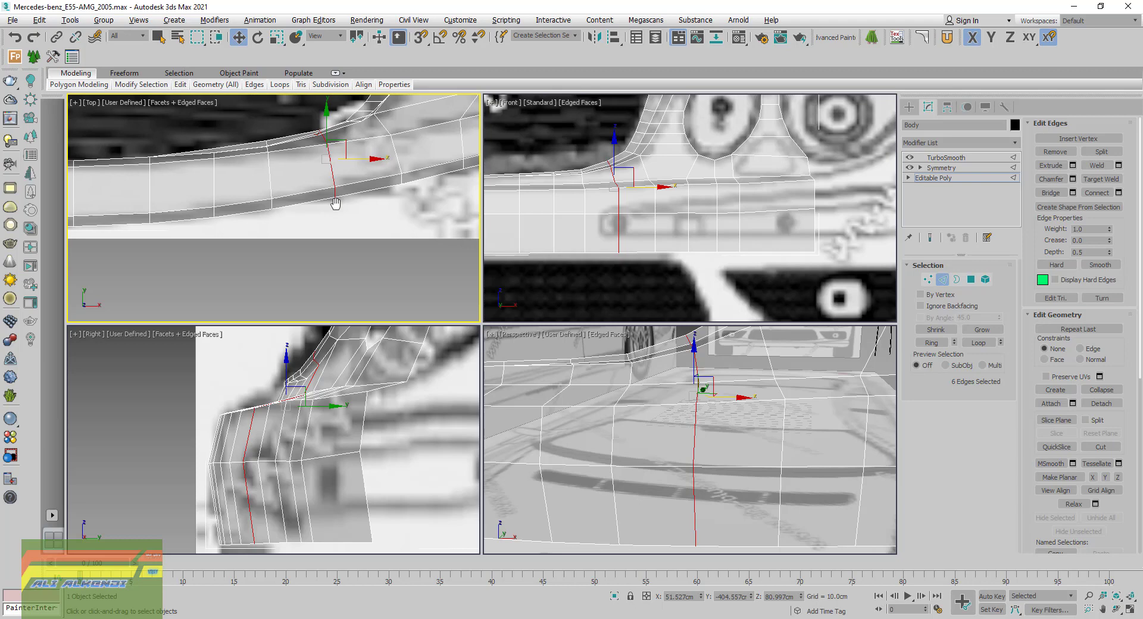
pyautogui.click(927, 279)
pyautogui.scroll(1, 324, 196)
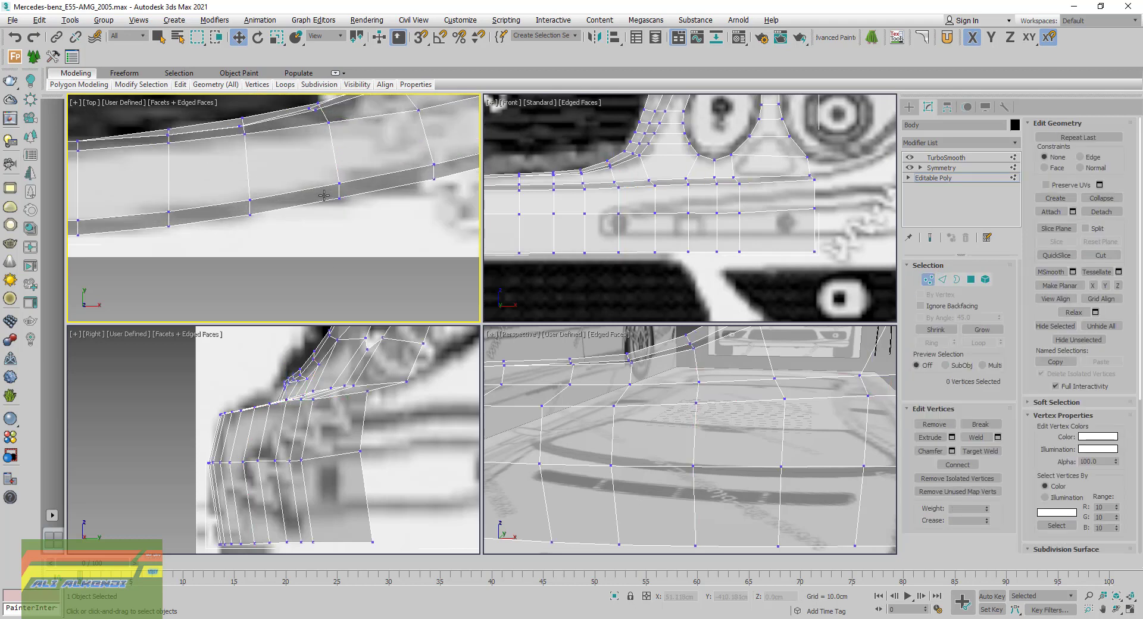
pyautogui.scroll(1, 332, 209)
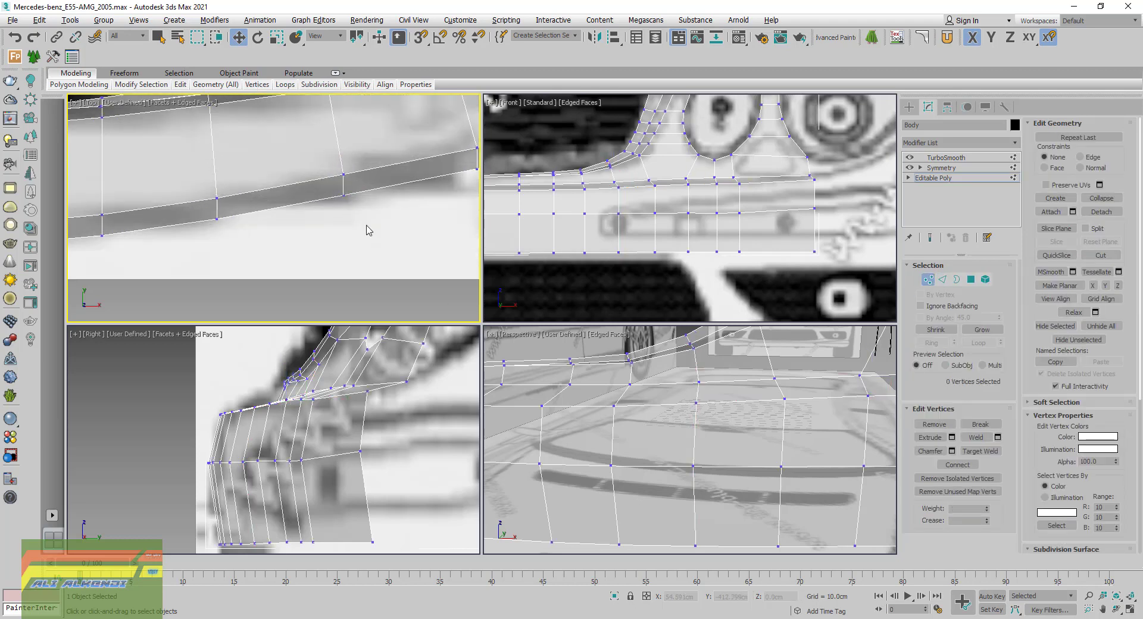
pyautogui.moveTo(361, 205)
pyautogui.mouseDown()
pyautogui.moveTo(326, 156)
pyautogui.moveTo(343, 144)
pyautogui.mouseUp()
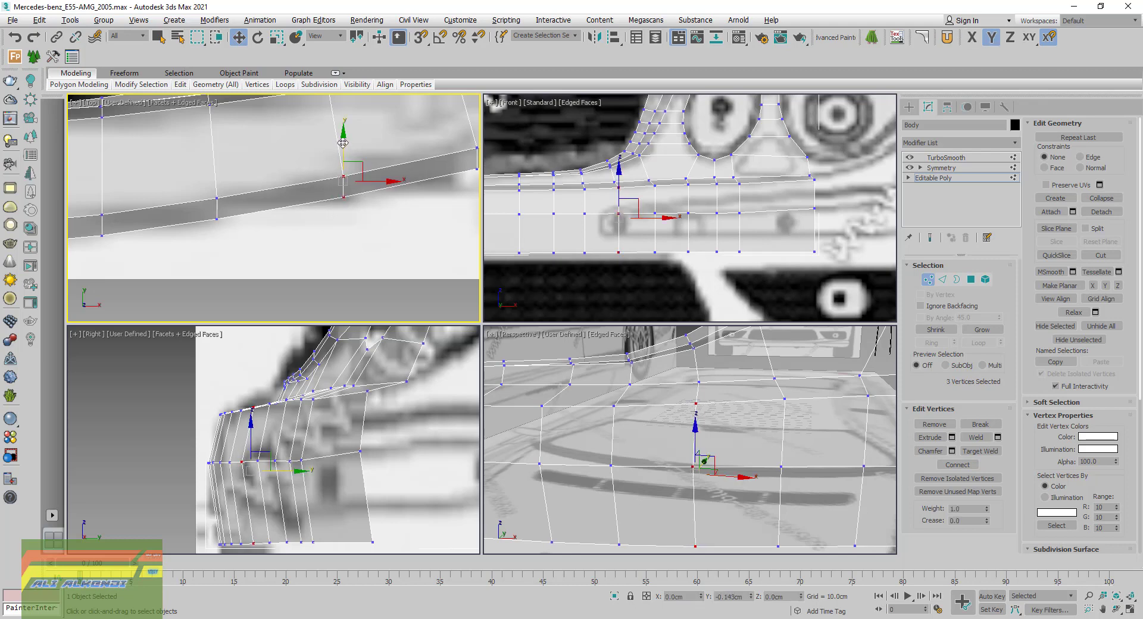
# Box-select the lower-lip vertices, set Constraints to Edge, and slide them 1.29 cm along X
pyautogui.moveTo(344, 144); pyautogui.dragTo(372, 141, button='middle')
pyautogui.scroll(-2, 329, 184)
pyautogui.scroll(-1, 329, 183)
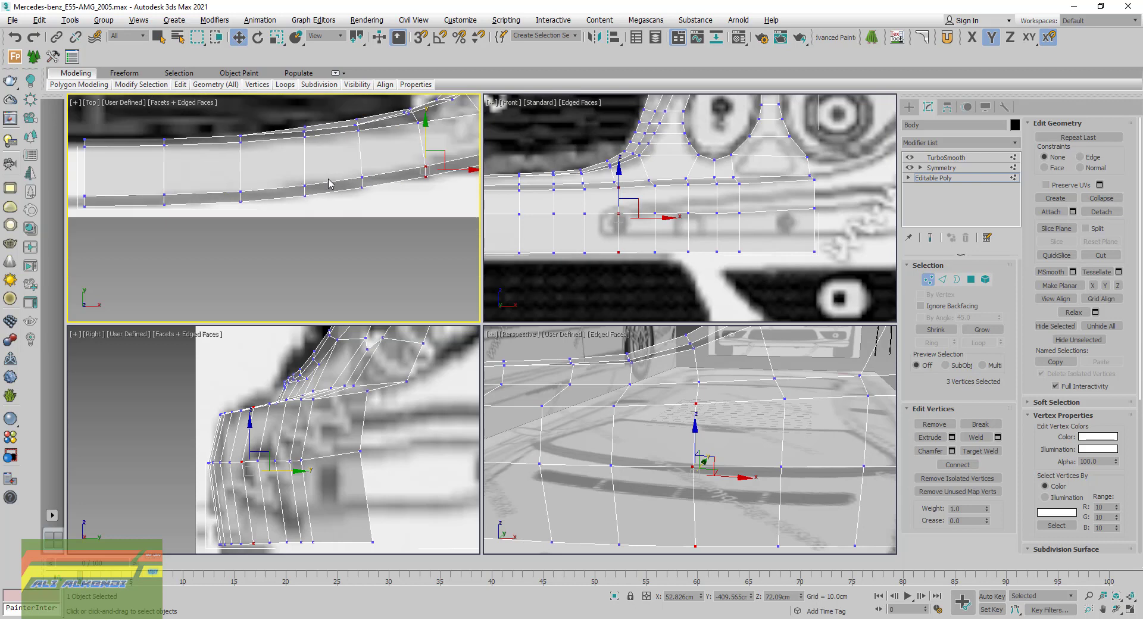
pyautogui.moveTo(281, 179); pyautogui.dragTo(42, 225, button='middle')
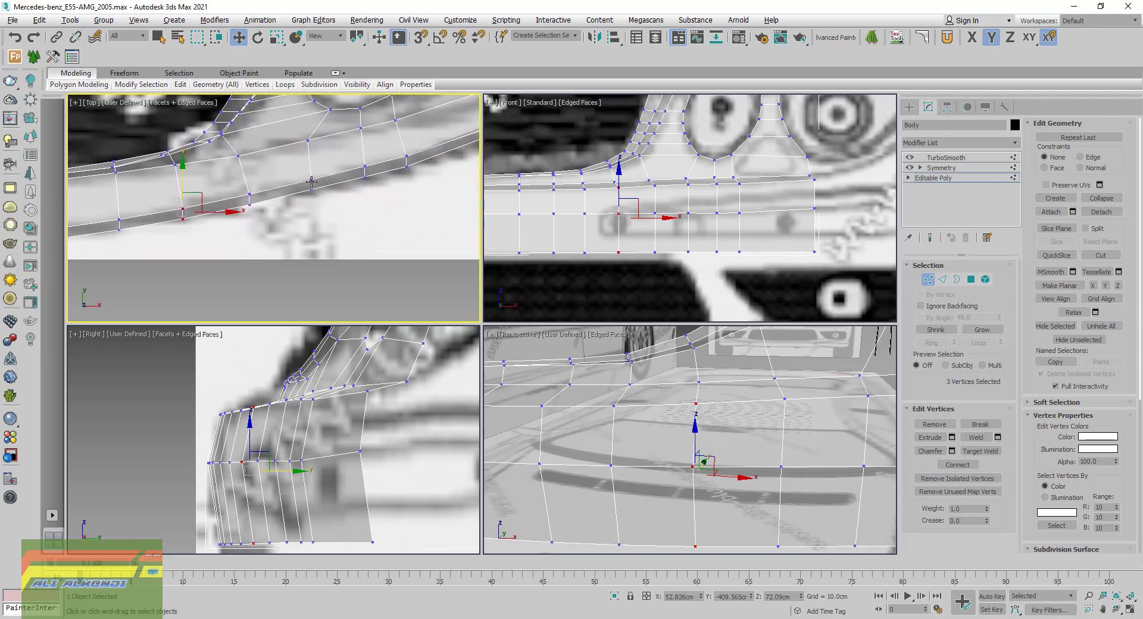
pyautogui.moveTo(311, 183); pyautogui.dragTo(200, 177, button='middle')
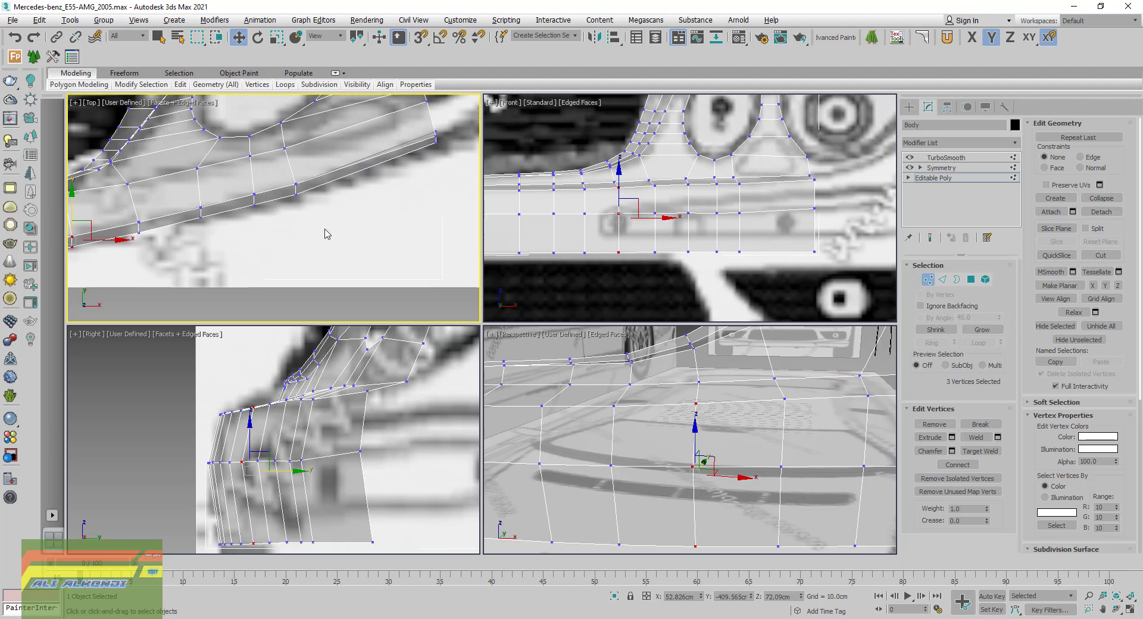
pyautogui.moveTo(324, 227); pyautogui.dragTo(283, 145)
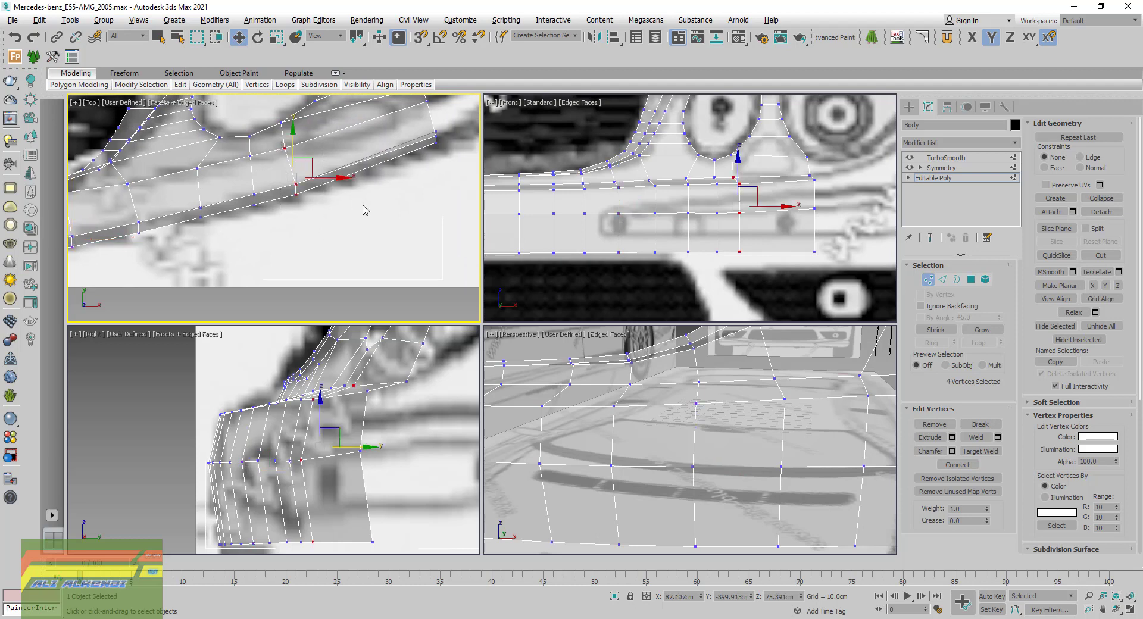
pyautogui.click(1090, 158)
pyautogui.moveTo(715, 174); pyautogui.dragTo(723, 199, button='middle')
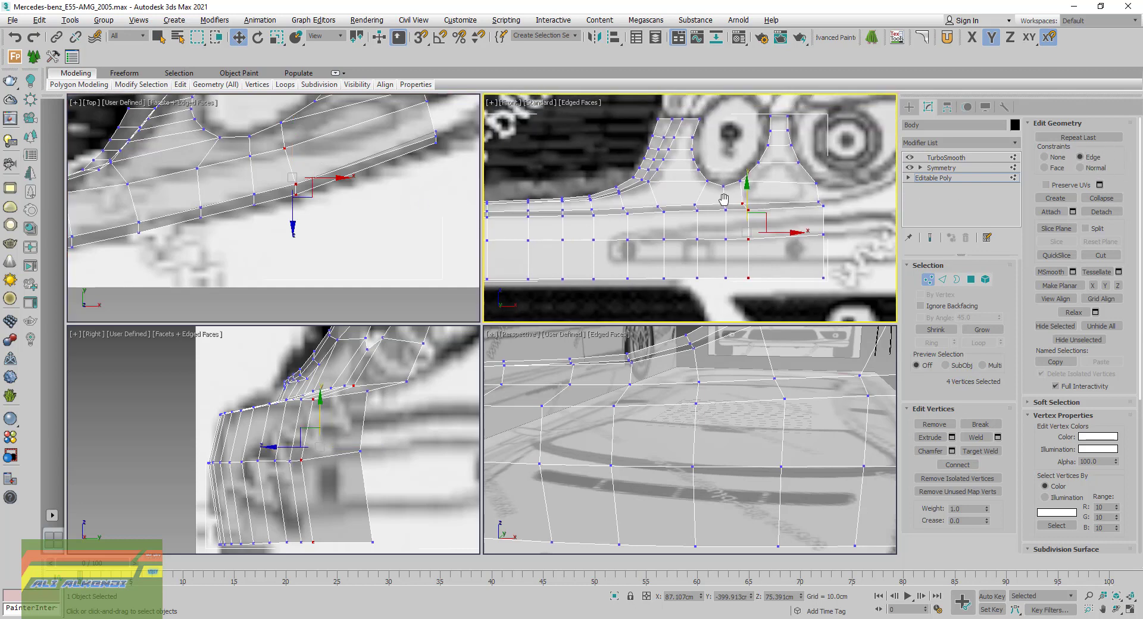
pyautogui.rightClick(334, 197)
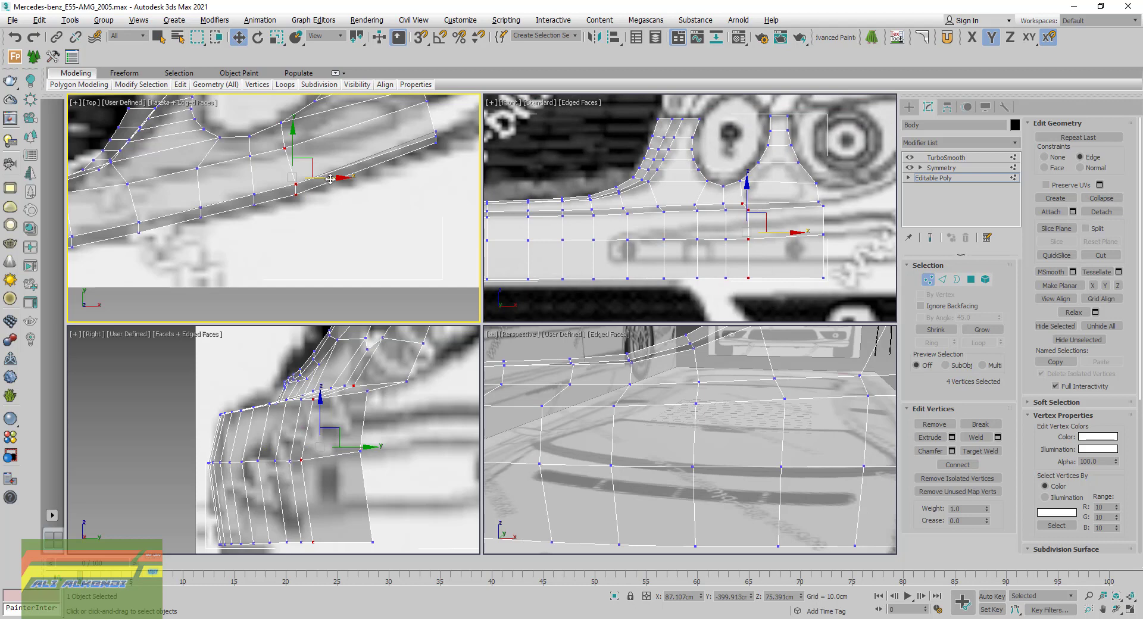
pyautogui.moveTo(330, 178); pyautogui.dragTo(340, 177)
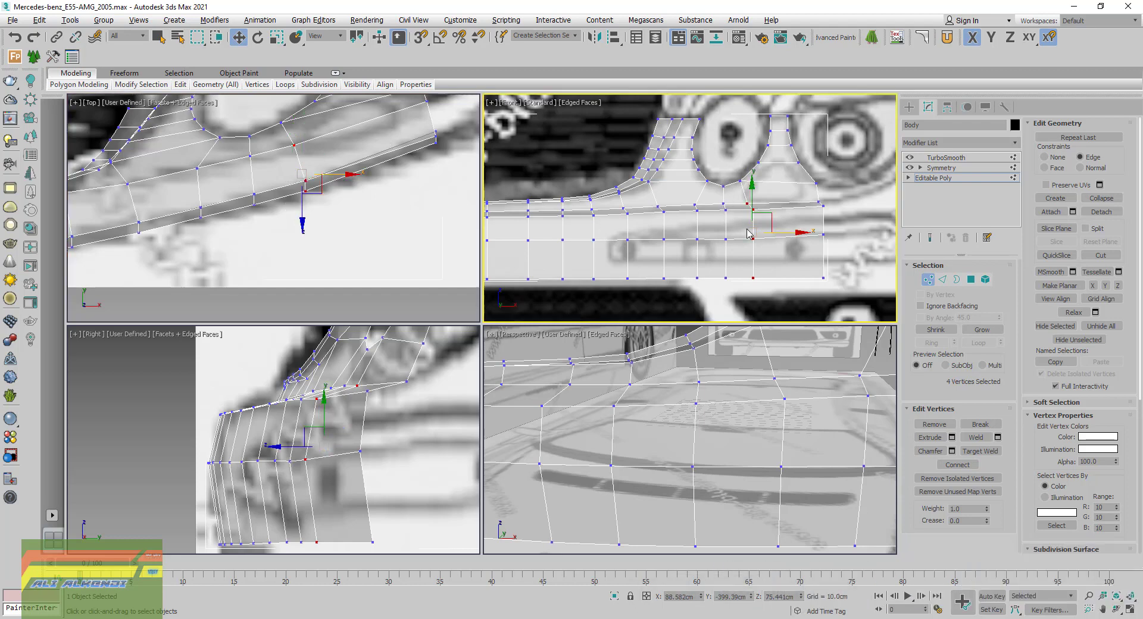
# Return to Edge level and select the 10-edge loop along the bumper's lower lip
pyautogui.scroll(2, 723, 200)
pyautogui.scroll(2, 722, 199)
pyautogui.moveTo(721, 241)
pyautogui.mouseDown(button='middle')
pyautogui.moveTo(735, 204)
pyautogui.moveTo(765, 200)
pyautogui.mouseUp(button='middle')
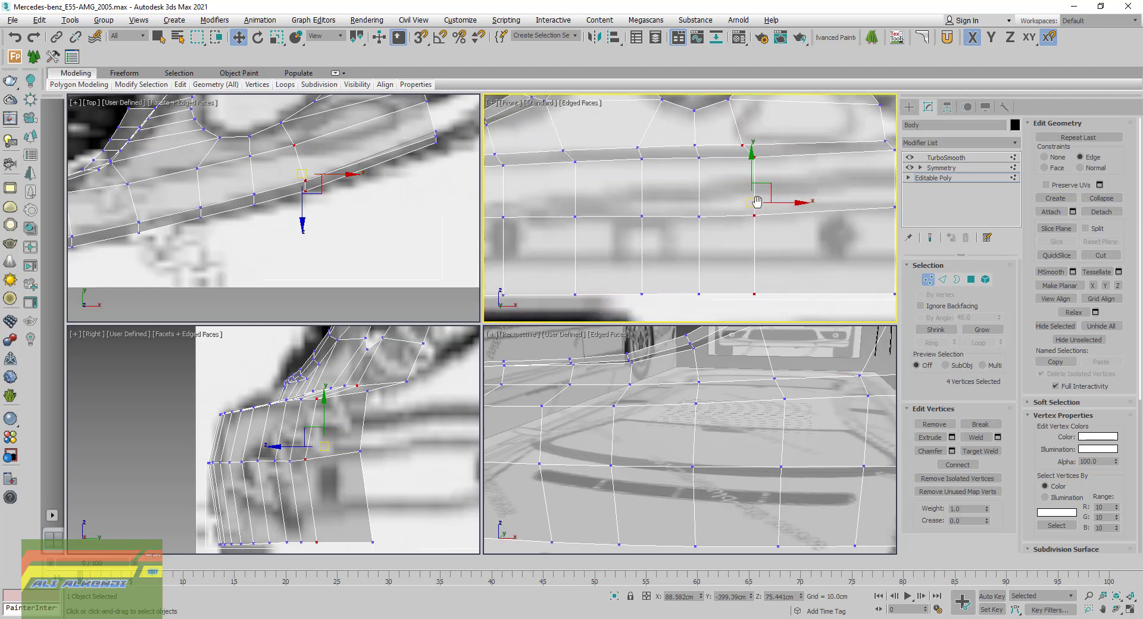
pyautogui.click(941, 280)
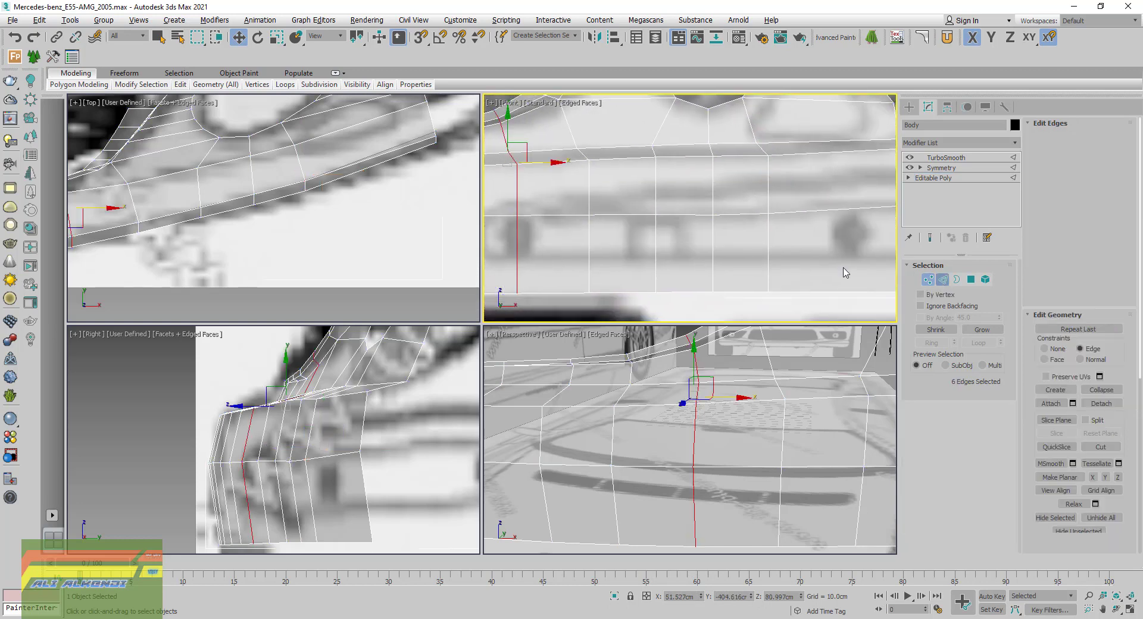
pyautogui.click(746, 215)
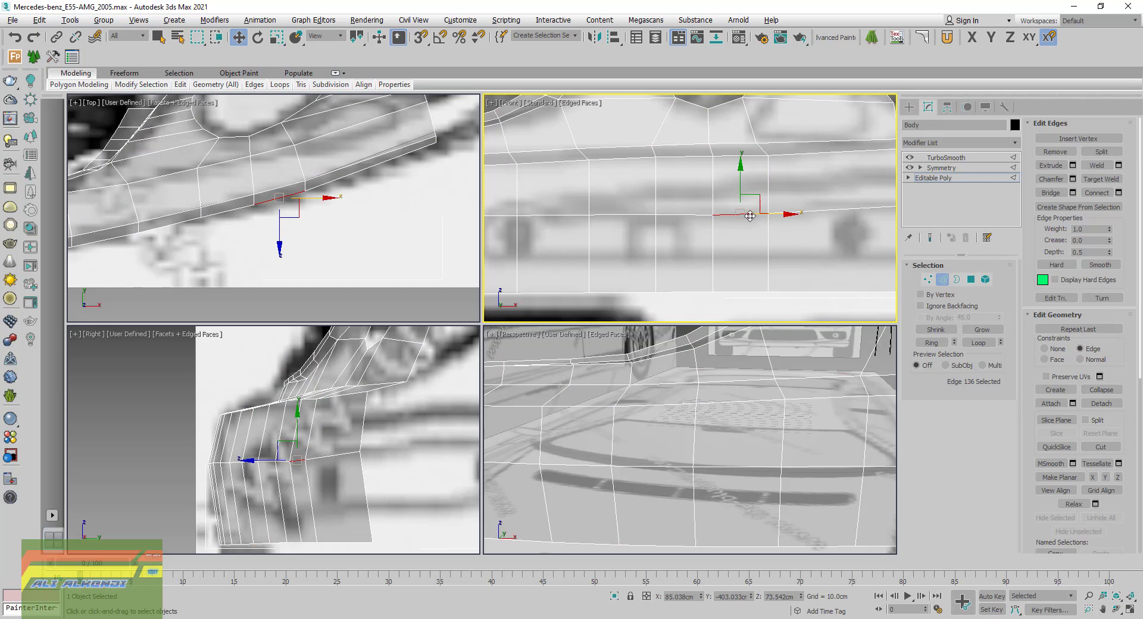
pyautogui.scroll(-2, 747, 219)
pyautogui.scroll(1, 748, 223)
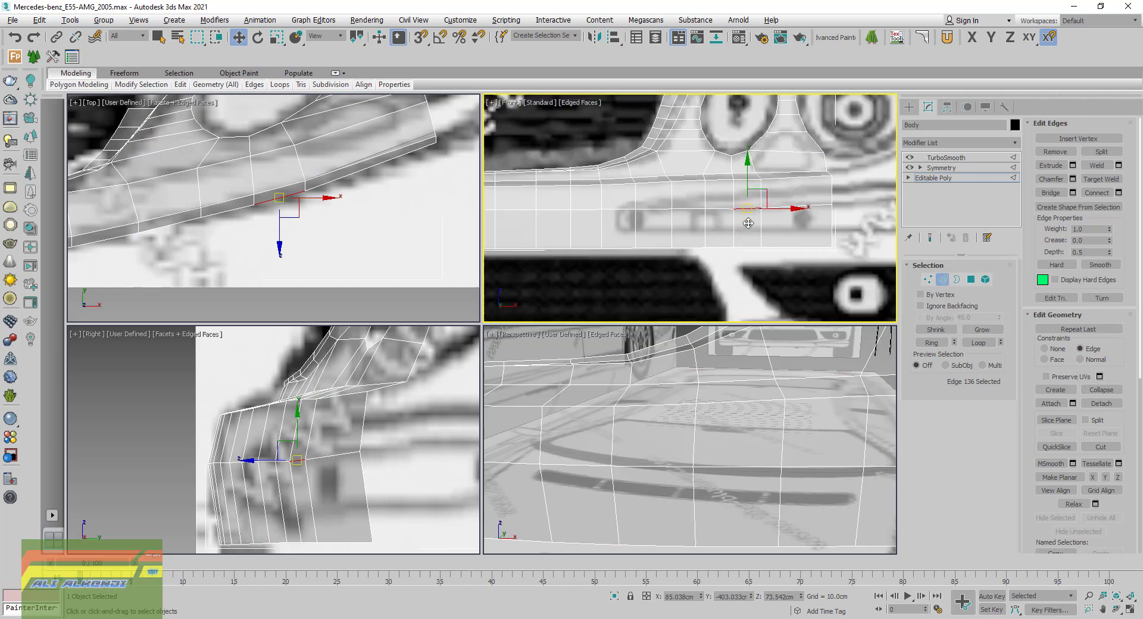
pyautogui.doubleClick(720, 210)
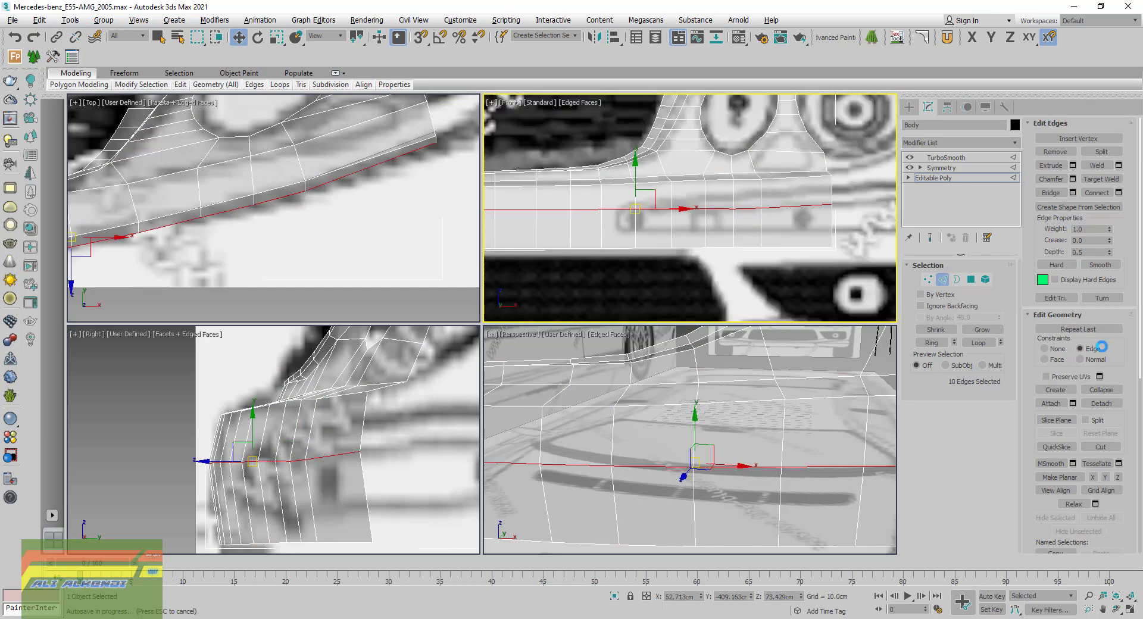
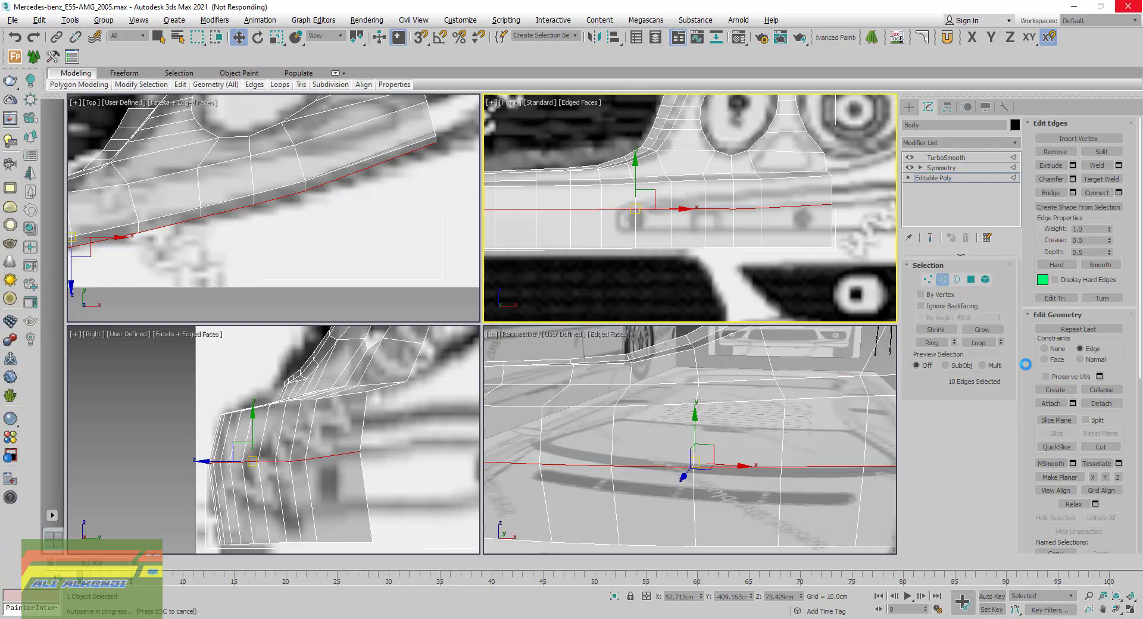
# Set Constraints to None and flatten the bumper's lower edge loop with Make Planar
pyautogui.click(1052, 350)
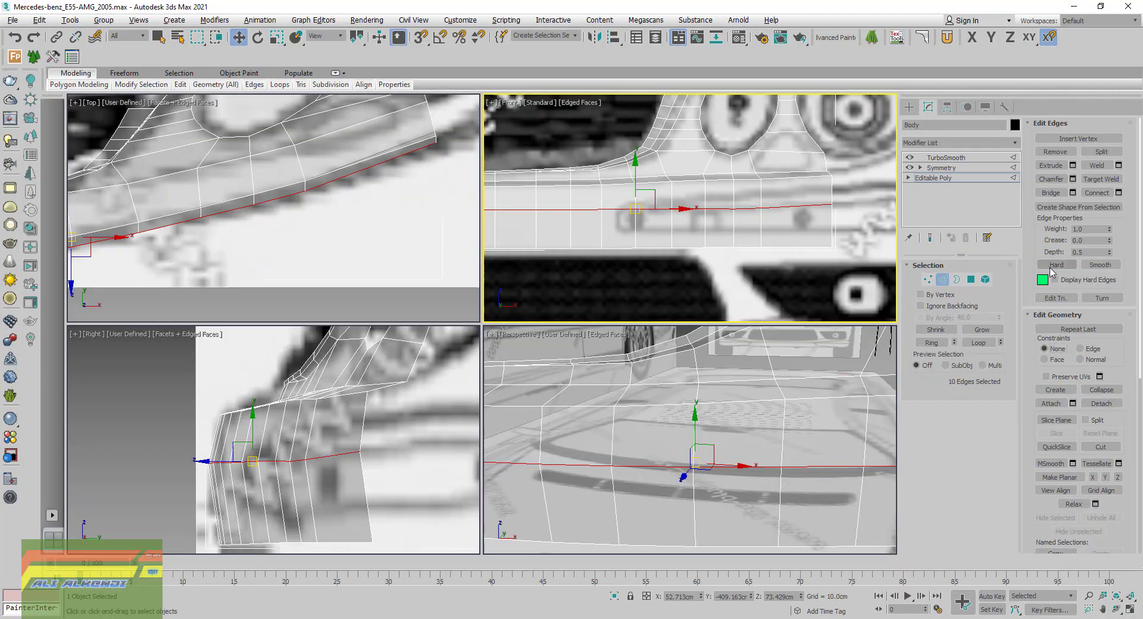
pyautogui.click(1097, 476)
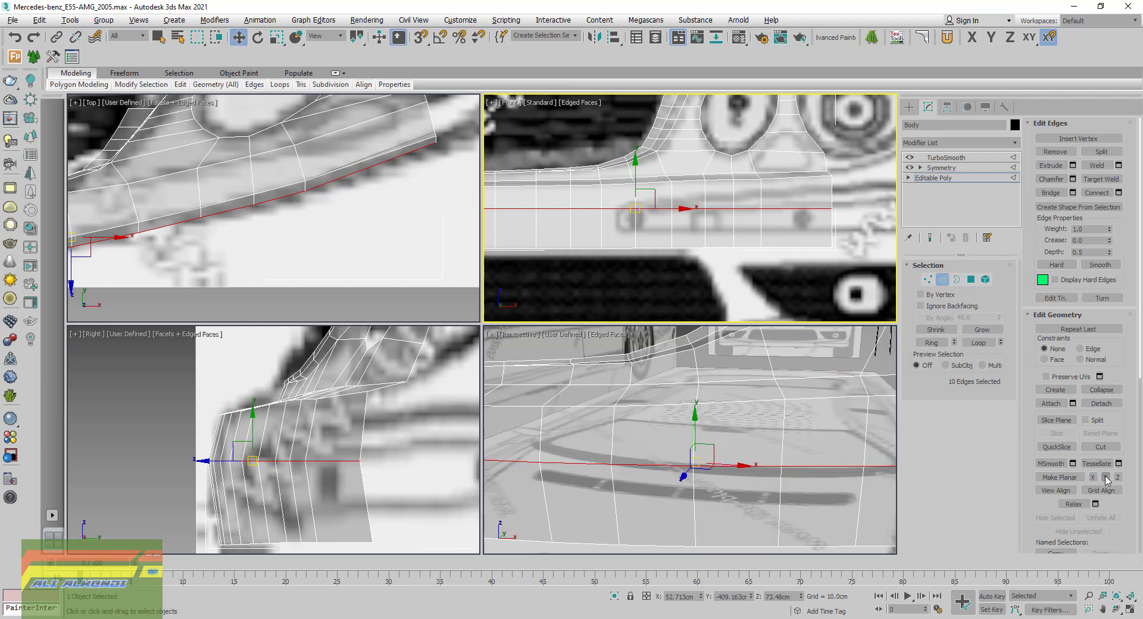
pyautogui.moveTo(581, 211); pyautogui.dragTo(635, 207, button='middle')
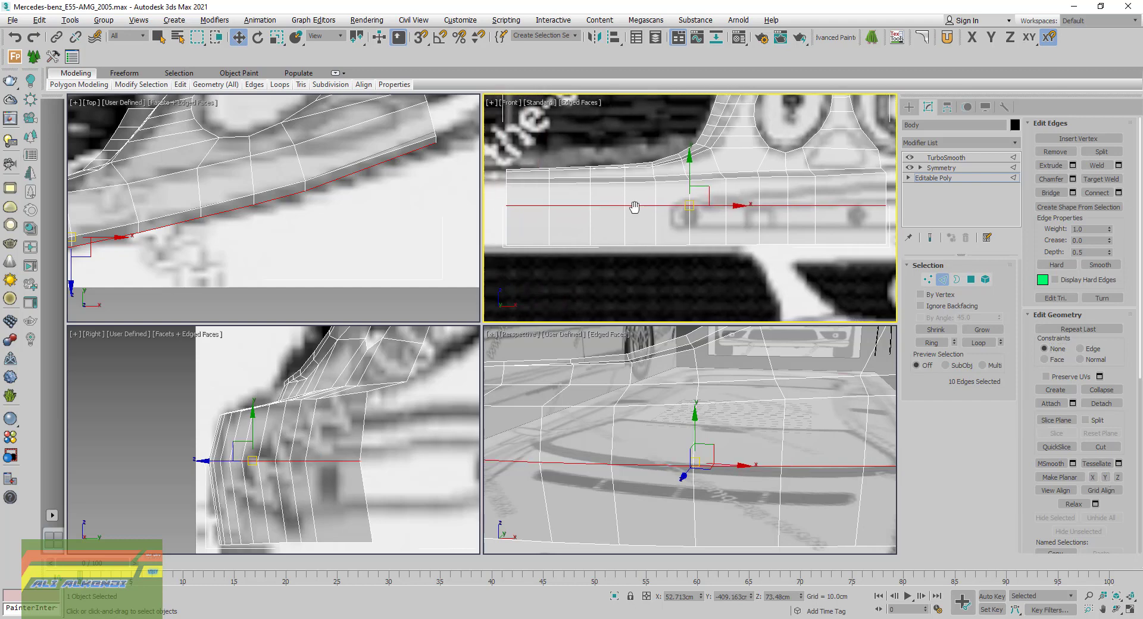
pyautogui.scroll(-3, 298, 212)
pyautogui.scroll(-3, 203, 253)
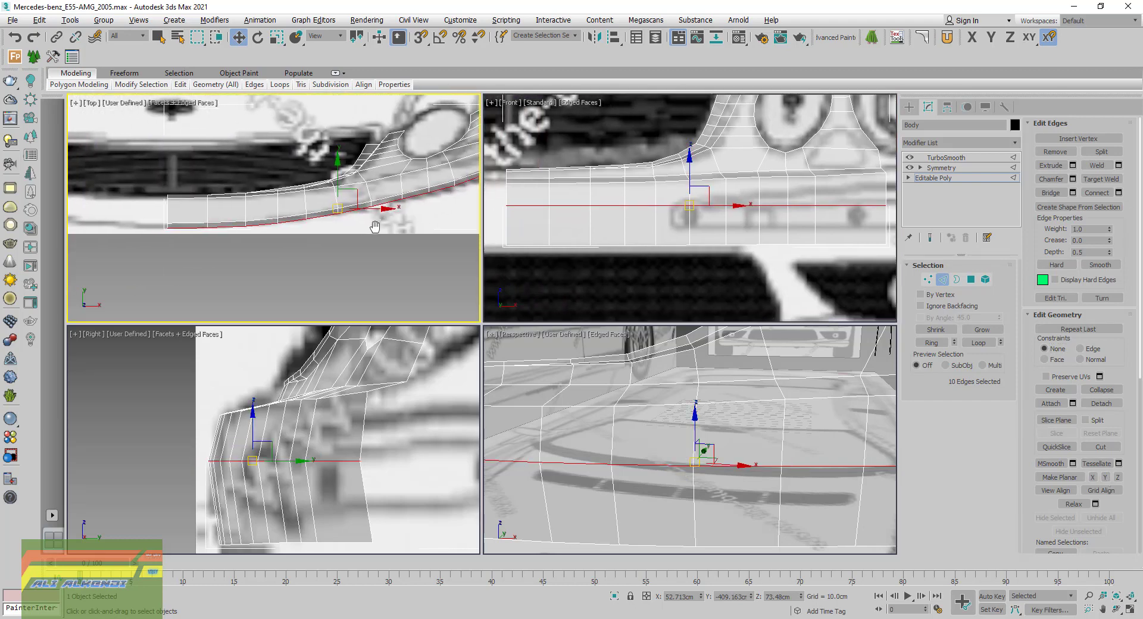
pyautogui.moveTo(351, 229)
pyautogui.mouseDown(button='middle')
pyautogui.moveTo(379, 226)
pyautogui.moveTo(212, 264)
pyautogui.mouseUp(button='middle')
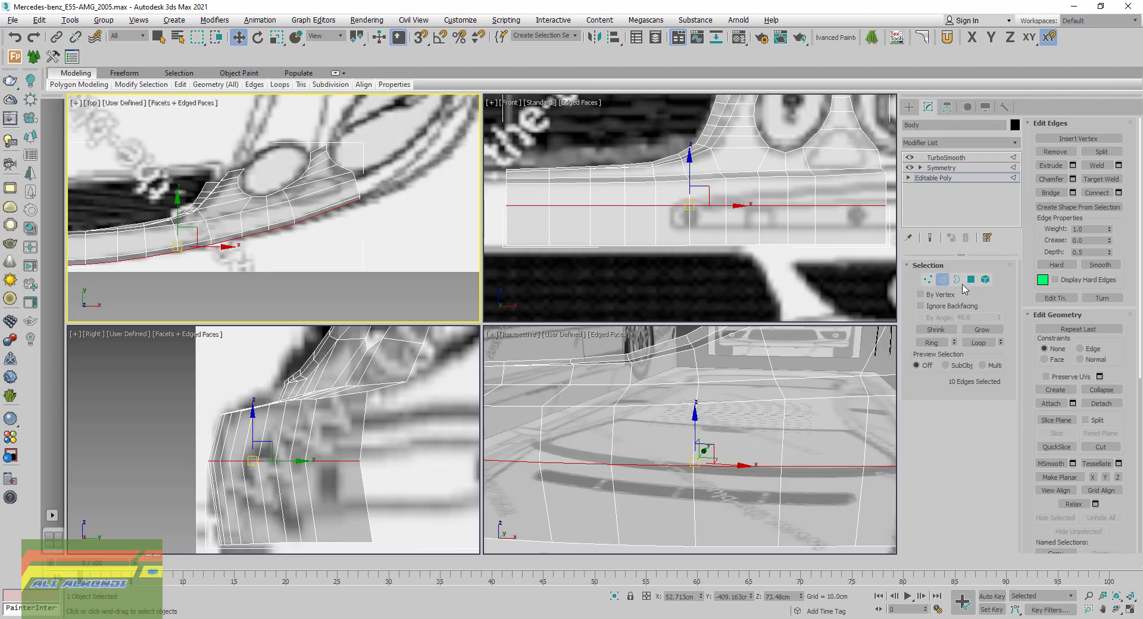
pyautogui.click(928, 279)
pyautogui.moveTo(857, 206); pyautogui.dragTo(762, 215, button='middle')
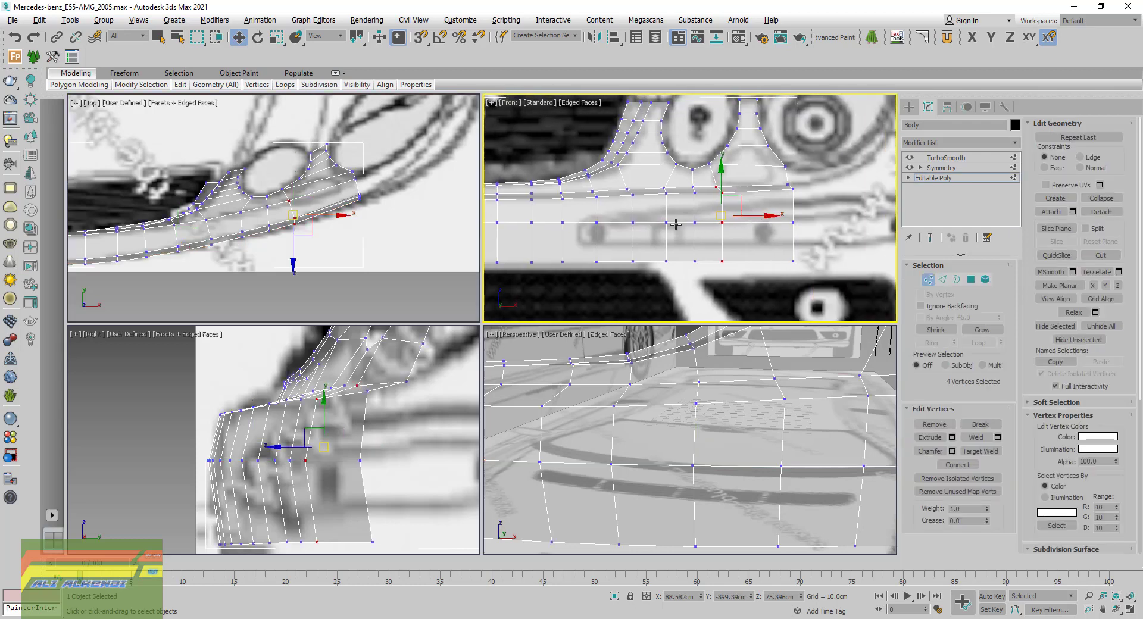
pyautogui.scroll(3, 675, 224)
pyautogui.moveTo(795, 226)
pyautogui.mouseDown(button='middle')
pyautogui.moveTo(691, 214)
pyautogui.moveTo(723, 215)
pyautogui.moveTo(689, 224)
pyautogui.mouseUp(button='middle')
pyautogui.moveTo(812, 217); pyautogui.dragTo(671, 217, button='middle')
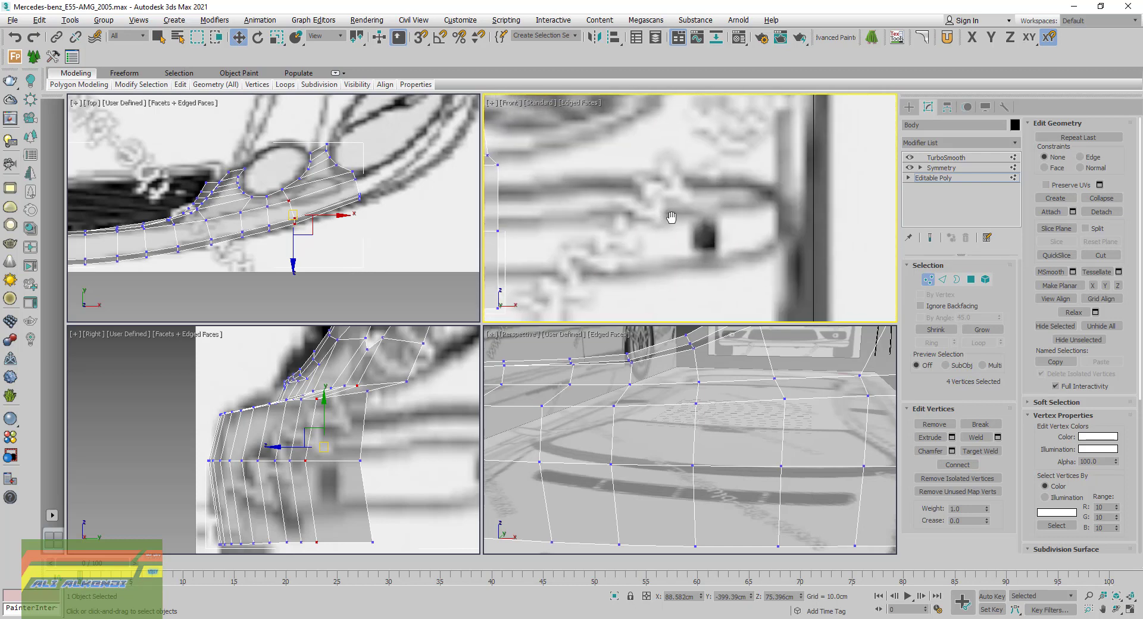
pyautogui.moveTo(490, 212); pyautogui.dragTo(745, 197, button='middle')
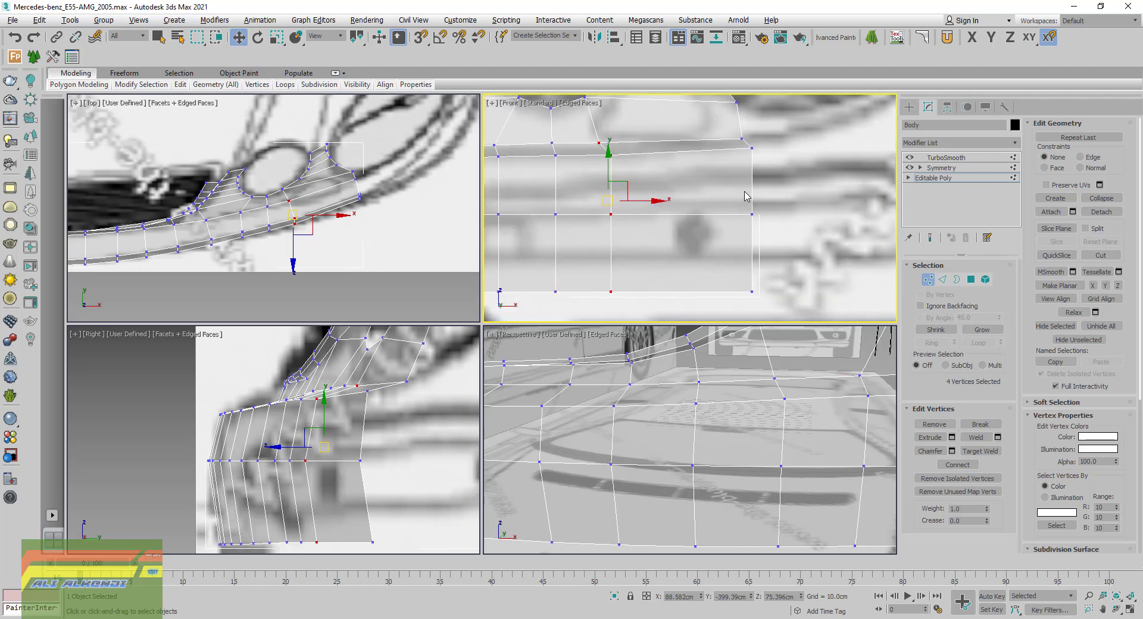
pyautogui.moveTo(673, 228); pyautogui.dragTo(677, 222, button='middle')
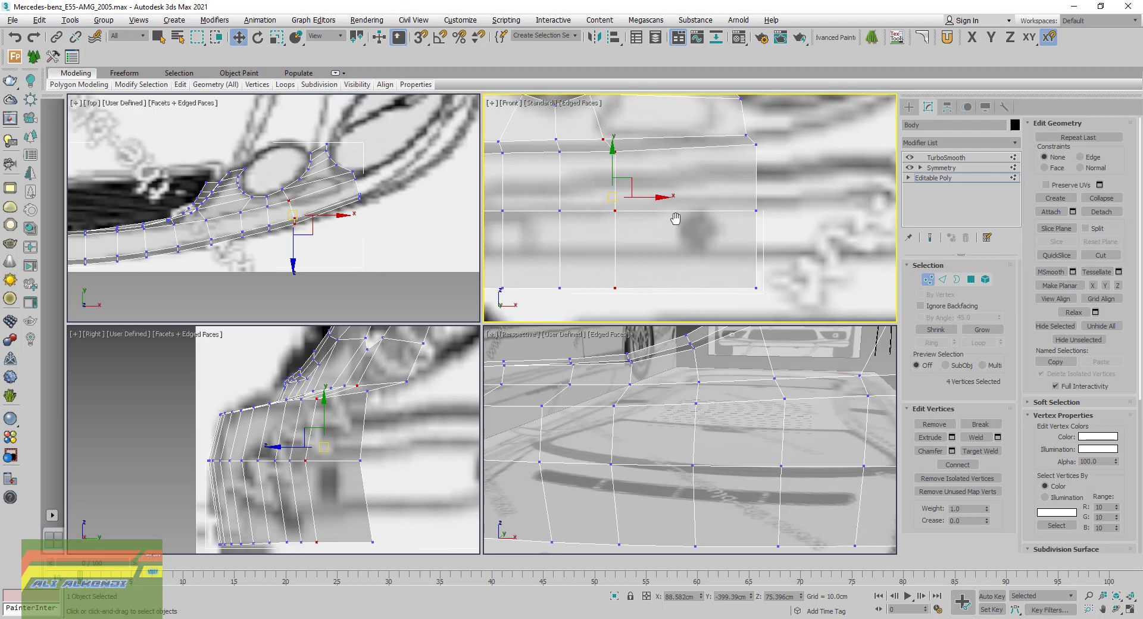
# In Edge mode, select the vertical edges at the end of the strip
pyautogui.click(942, 279)
pyautogui.click(760, 158)
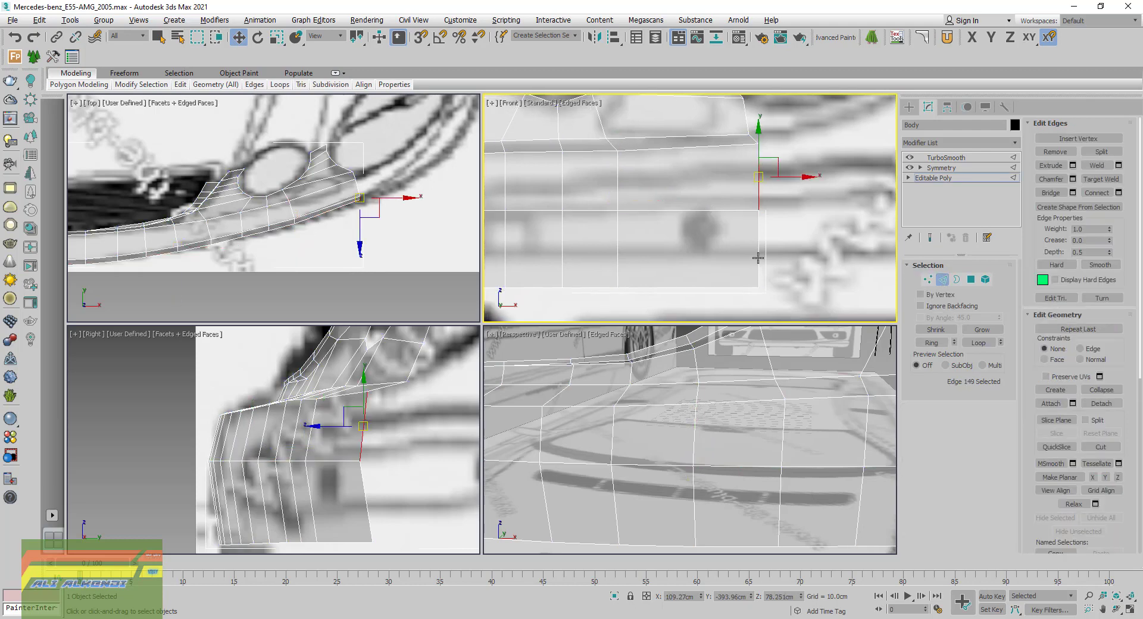
pyautogui.keyDown('ctrl'); pyautogui.click(758, 258); pyautogui.keyUp('ctrl')
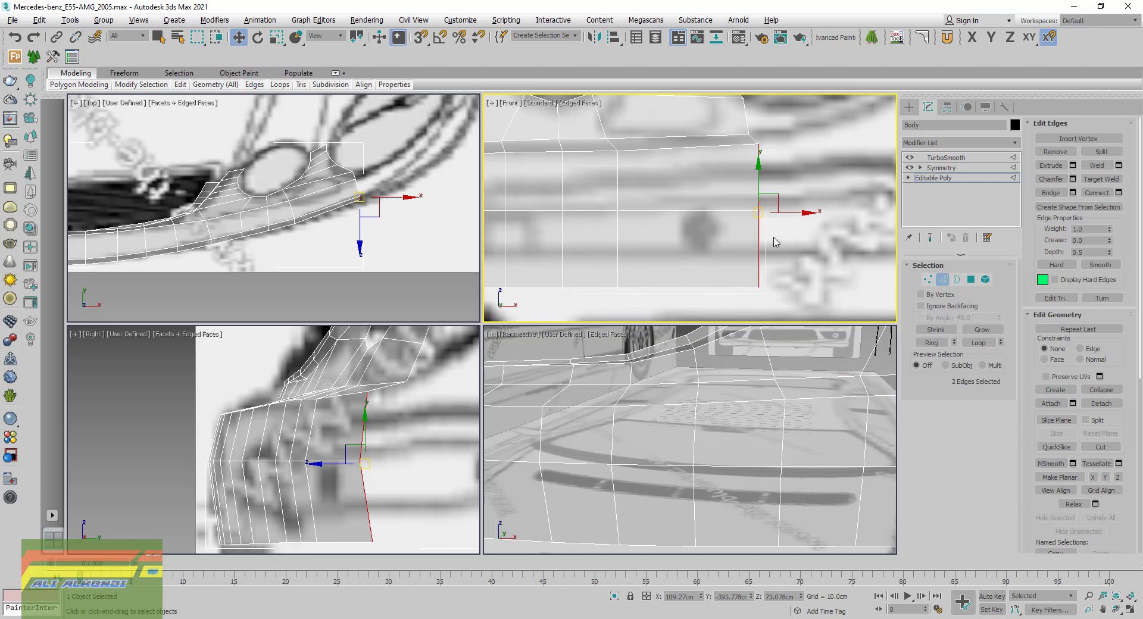
pyautogui.scroll(-2, 776, 245)
pyautogui.scroll(-2, 775, 245)
pyautogui.moveTo(353, 221); pyautogui.dragTo(258, 251, button='middle')
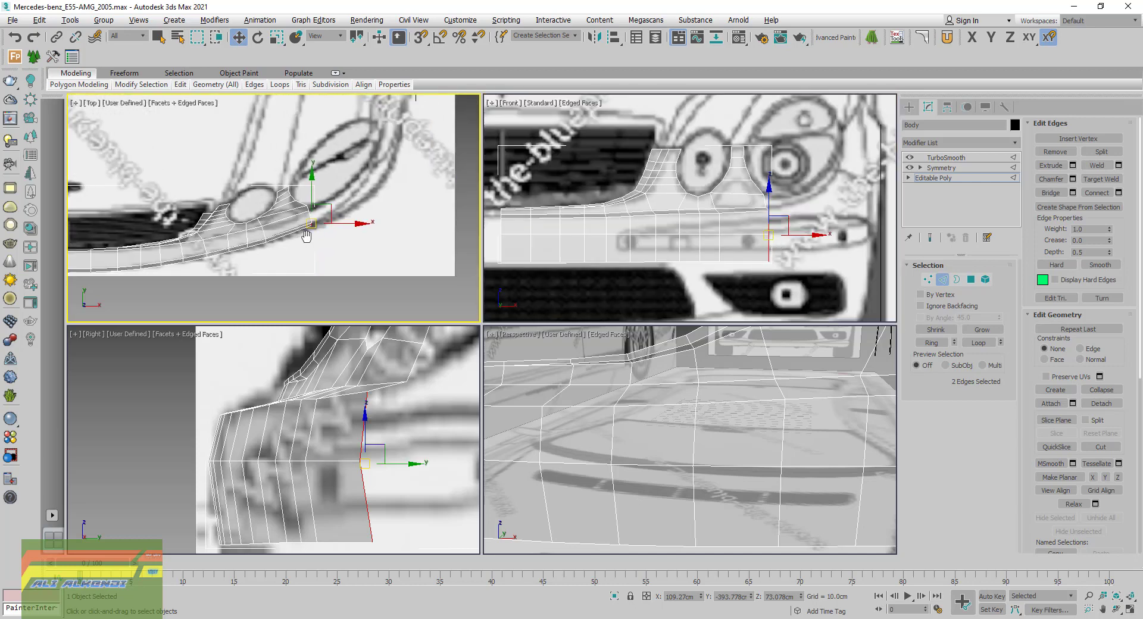
pyautogui.scroll(2, 259, 253)
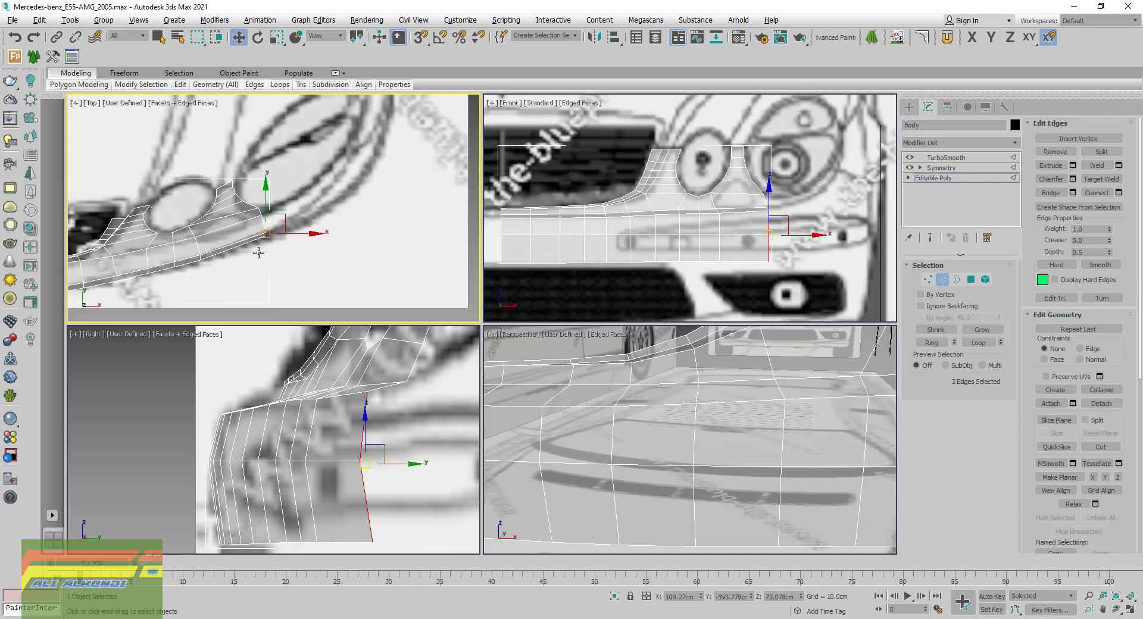
pyautogui.scroll(2, 258, 253)
# Close the current reference photo and open IMG_1758 from Explorer in Honeyview
pyautogui.hotkey('alt', 'Tab')
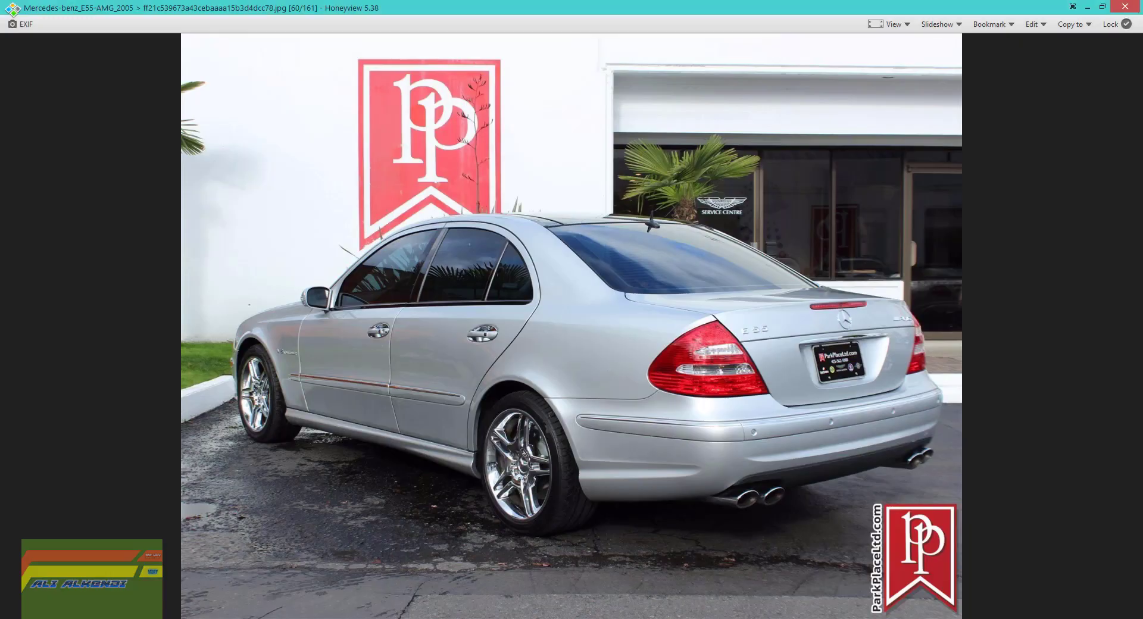
pyautogui.click(1130, 11)
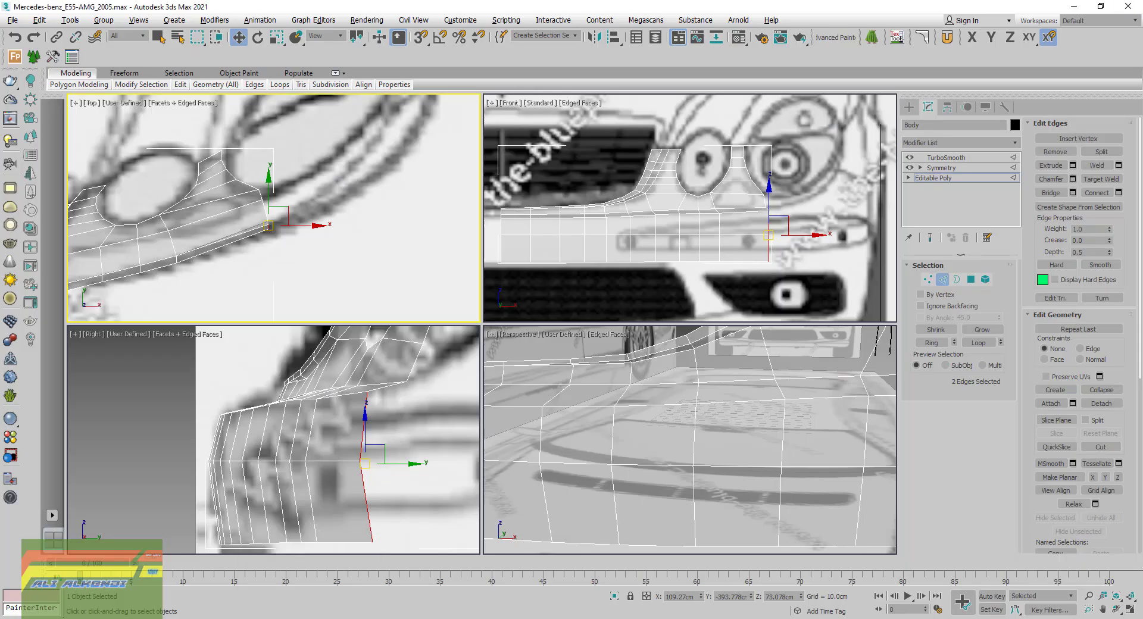
pyautogui.click(279, 565)
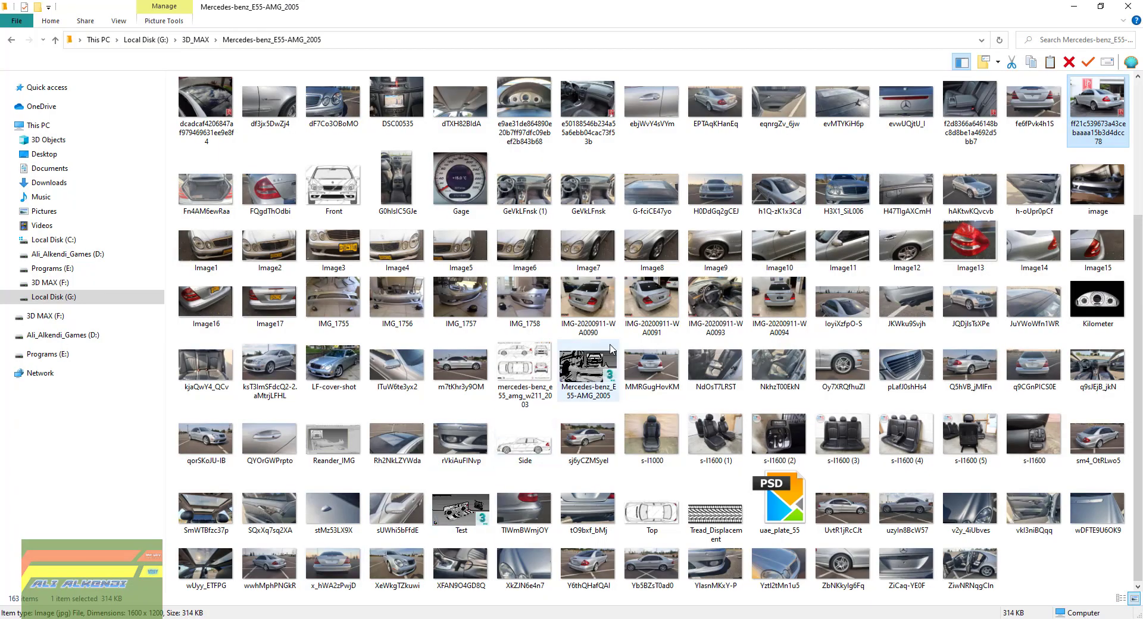
pyautogui.click(541, 298)
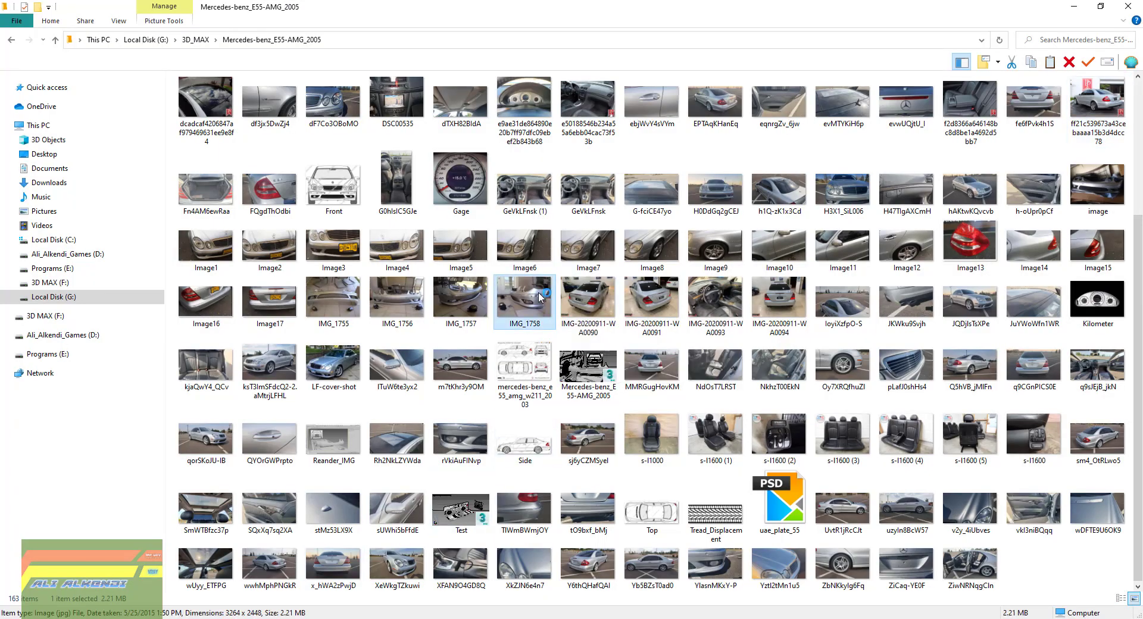
pyautogui.doubleClick(540, 298)
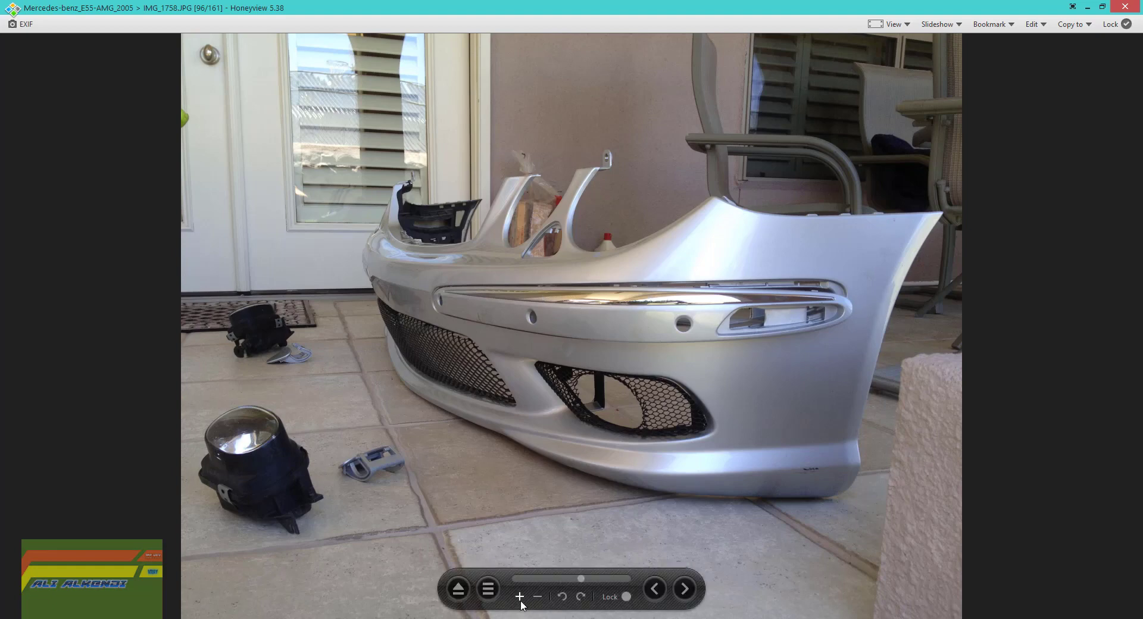
# Zoom into IMG_1758 to inspect the bumper's mesh grilles and lower lip
pyautogui.scroll(1, 521, 599)
pyautogui.scroll(1, 595, 554)
pyautogui.scroll(2, 667, 501)
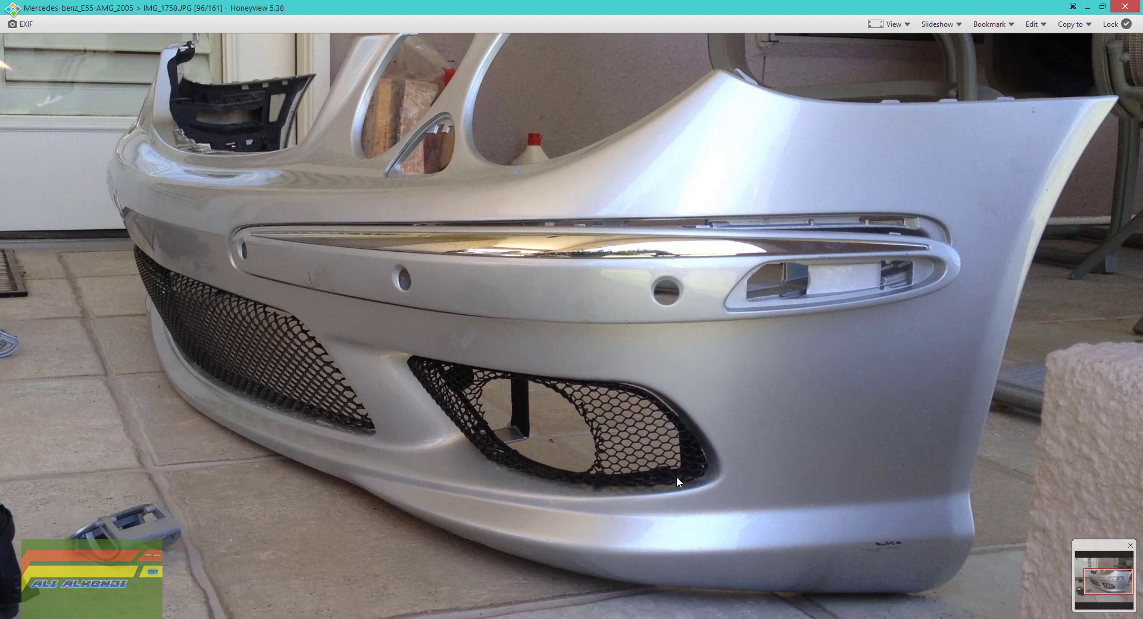
pyautogui.moveTo(676, 476); pyautogui.dragTo(680, 483)
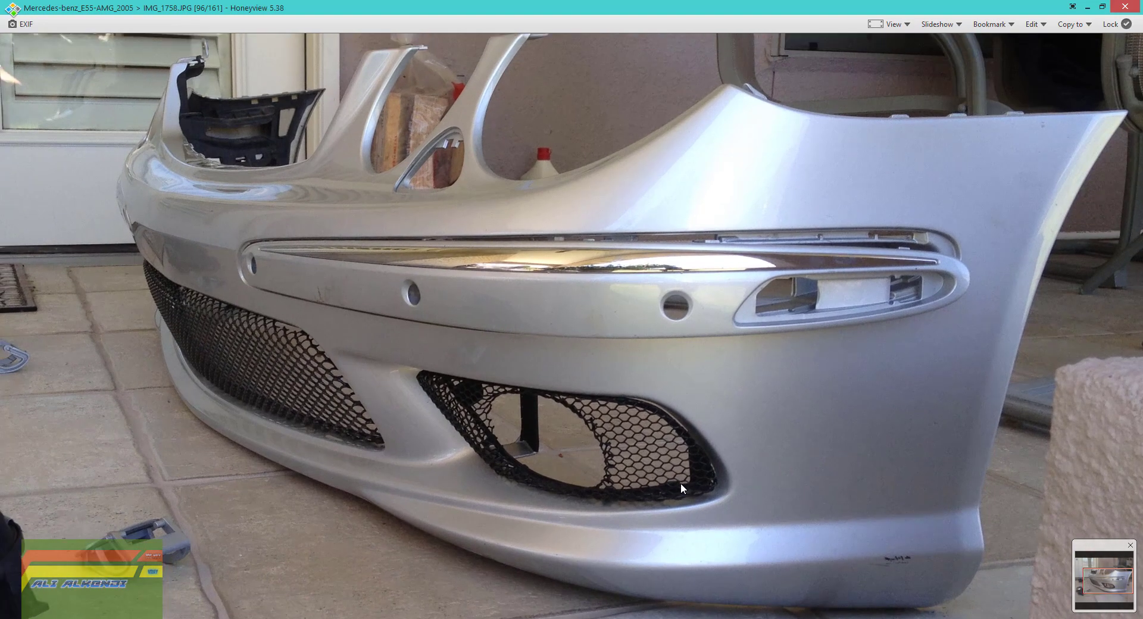
pyautogui.scroll(-2, 628, 483)
# Back in 3ds Max, Shift-drag the end edges to extrude a new strip of faces
pyautogui.press('Escape')
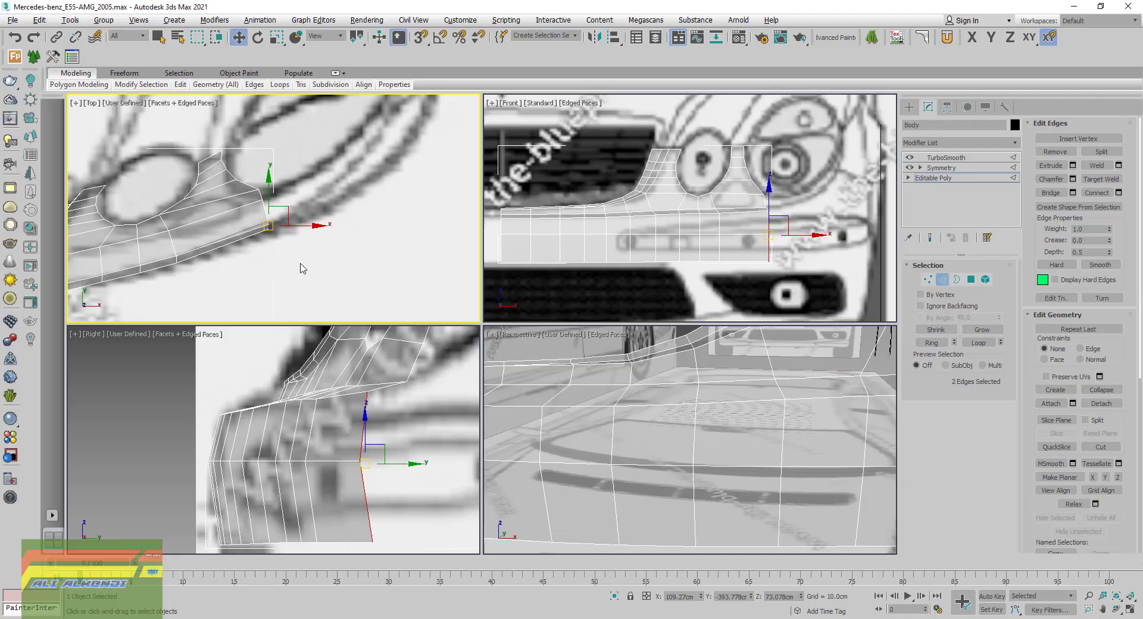
pyautogui.moveTo(268, 236); pyautogui.dragTo(277, 277, button='middle')
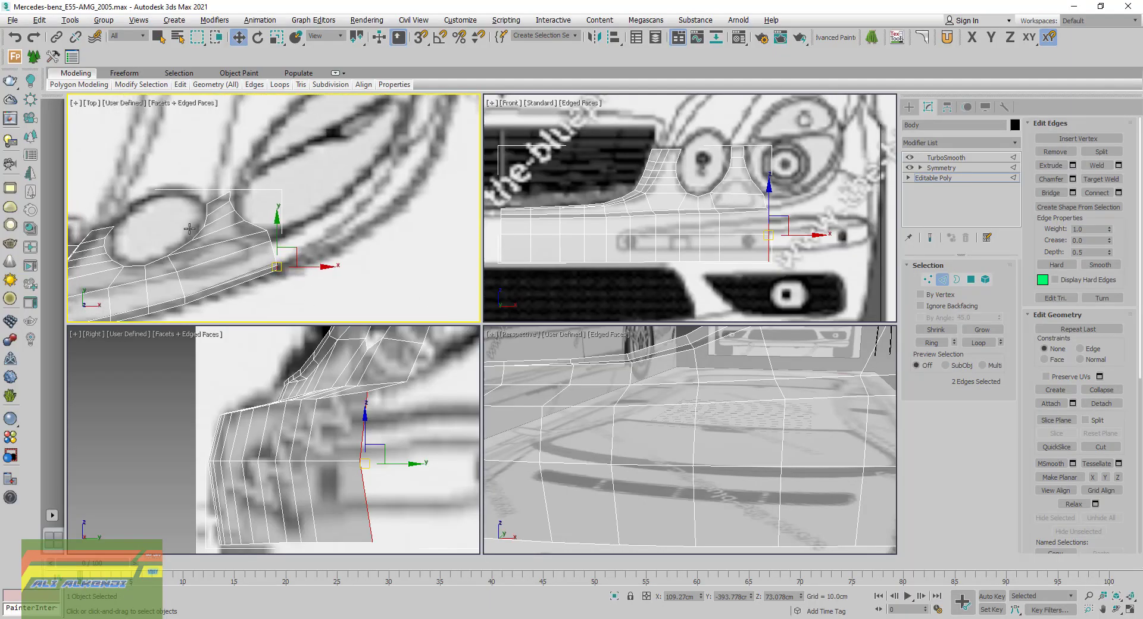
pyautogui.keyDown('shift'); pyautogui.moveTo(285, 256); pyautogui.dragTo(357, 212); pyautogui.keyUp('shift')
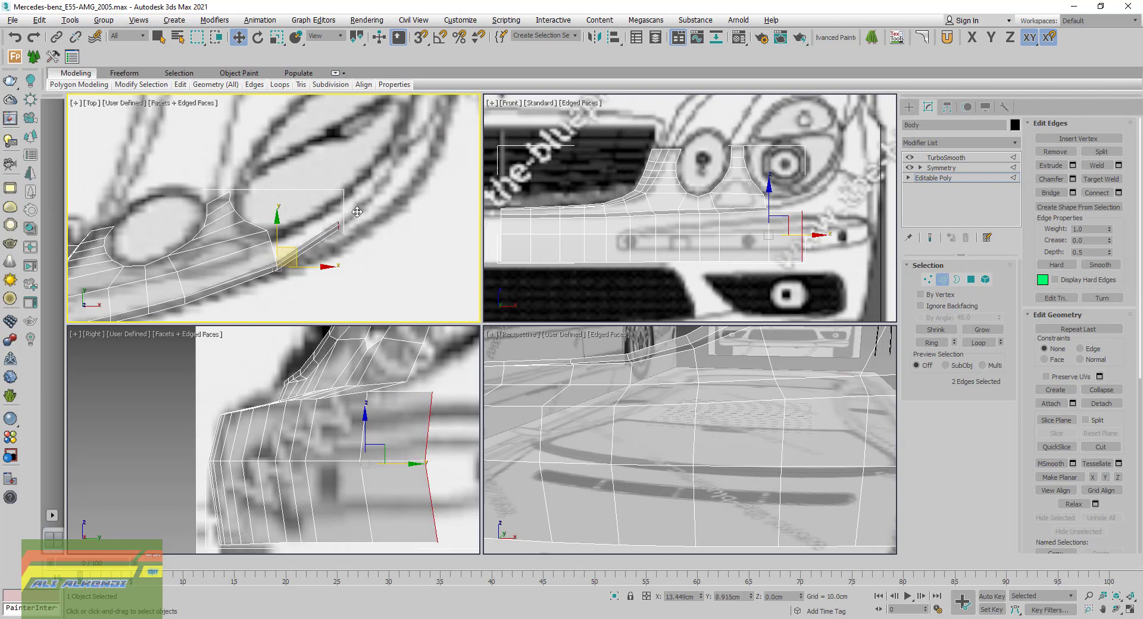
pyautogui.keyDown('shift'); pyautogui.moveTo(357, 212); pyautogui.dragTo(360, 212); pyautogui.keyUp('shift')
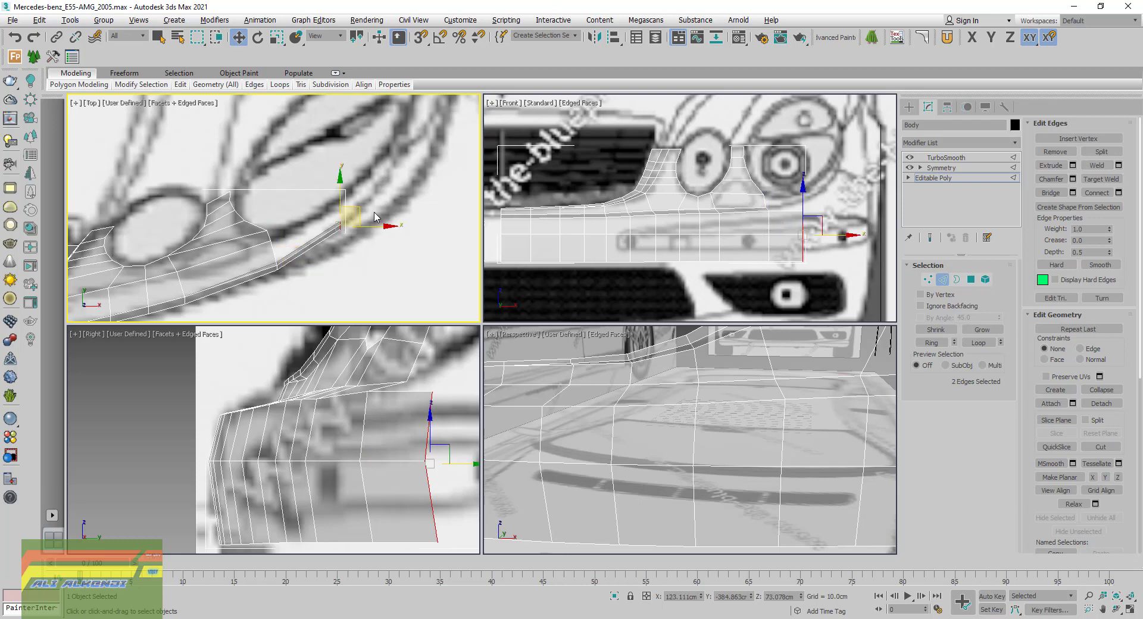
# Move and rotate the new edges to follow the blueprint curve up the headlight outline
pyautogui.scroll(-2, 736, 200)
pyautogui.scroll(-2, 324, 439)
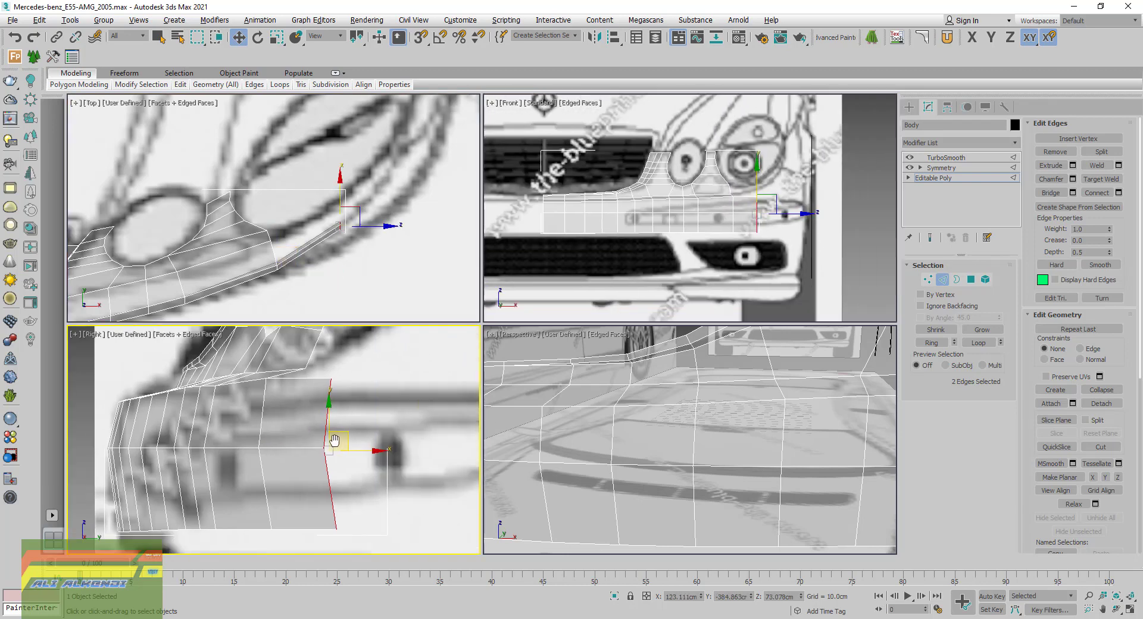
pyautogui.scroll(-1, 315, 440)
pyautogui.moveTo(315, 441); pyautogui.dragTo(310, 448, button='middle')
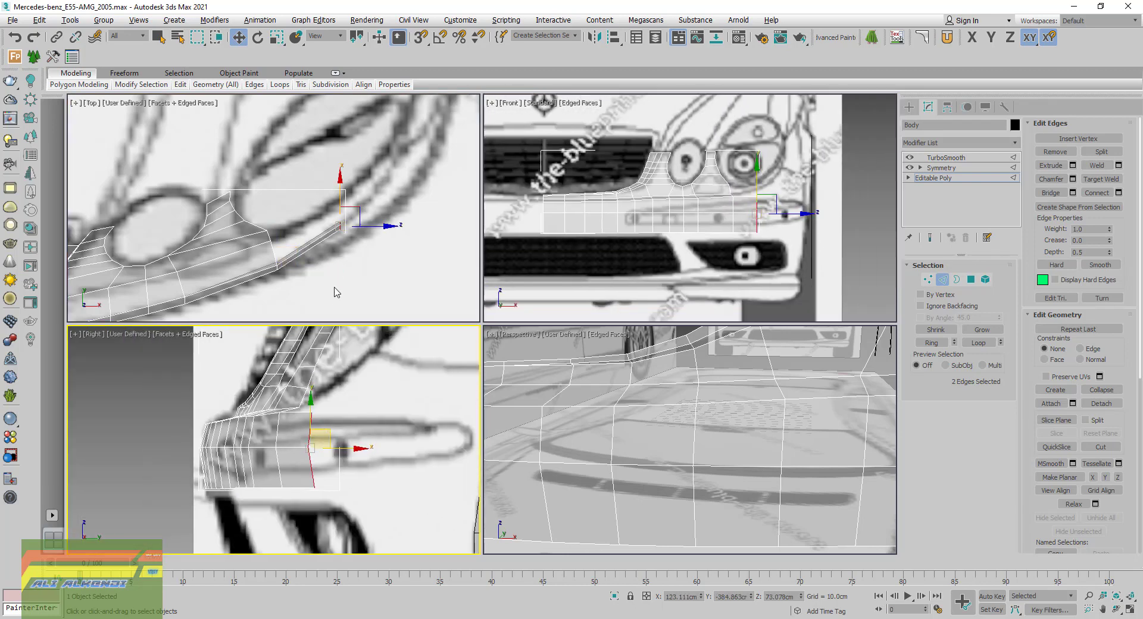
pyautogui.scroll(3, 355, 252)
pyautogui.moveTo(350, 248)
pyautogui.mouseDown()
pyautogui.moveTo(402, 192)
pyautogui.moveTo(397, 201)
pyautogui.mouseUp()
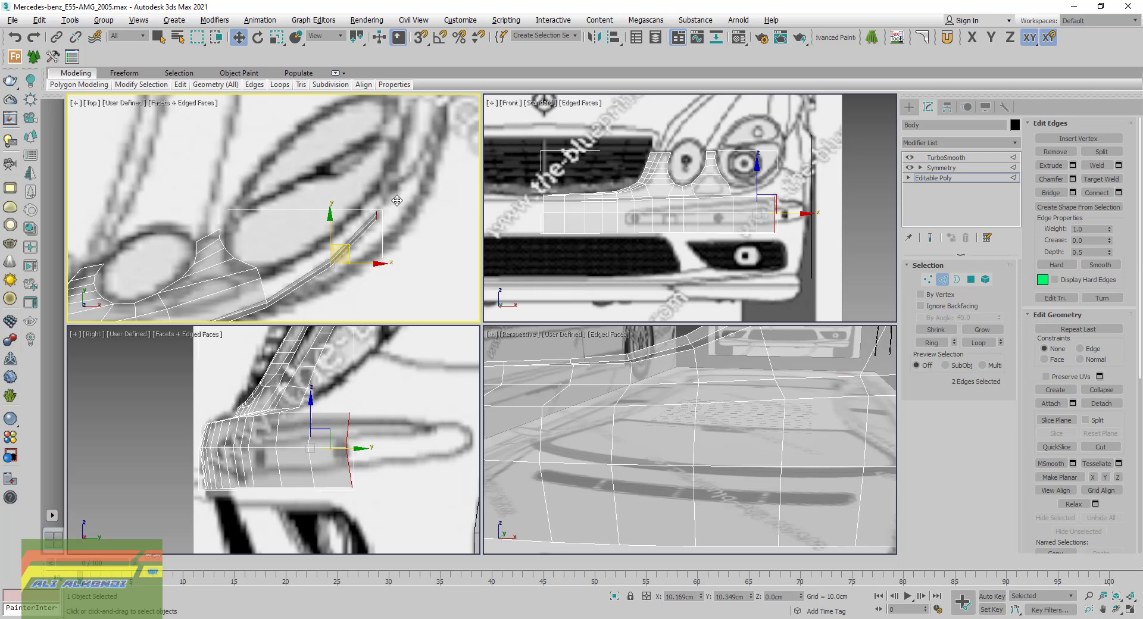
pyautogui.press('e')
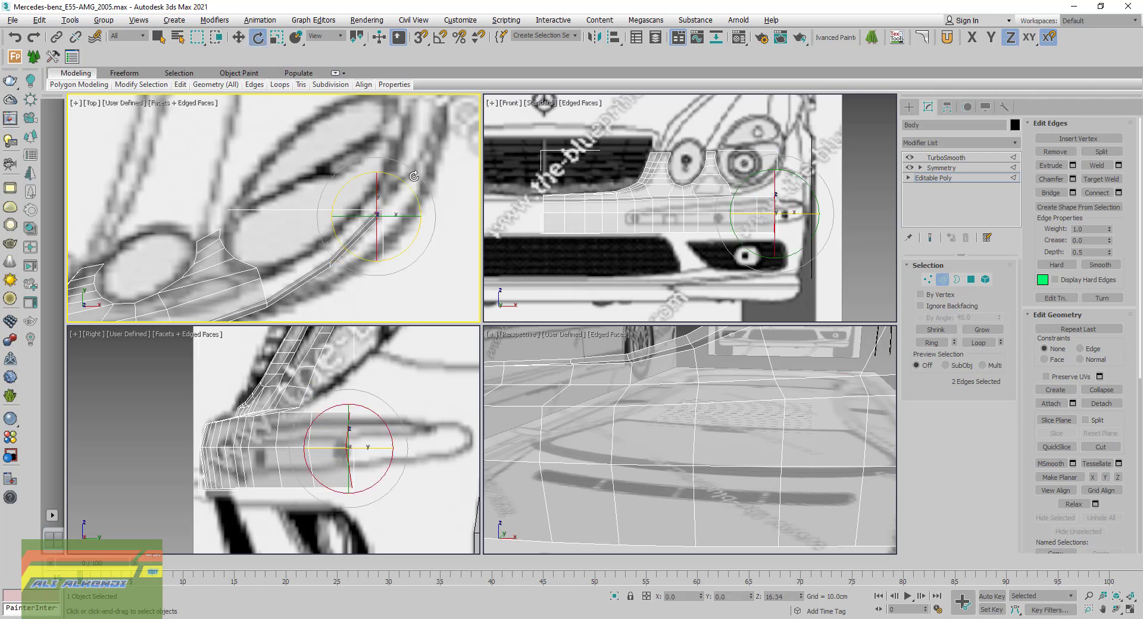
pyautogui.click(238, 37)
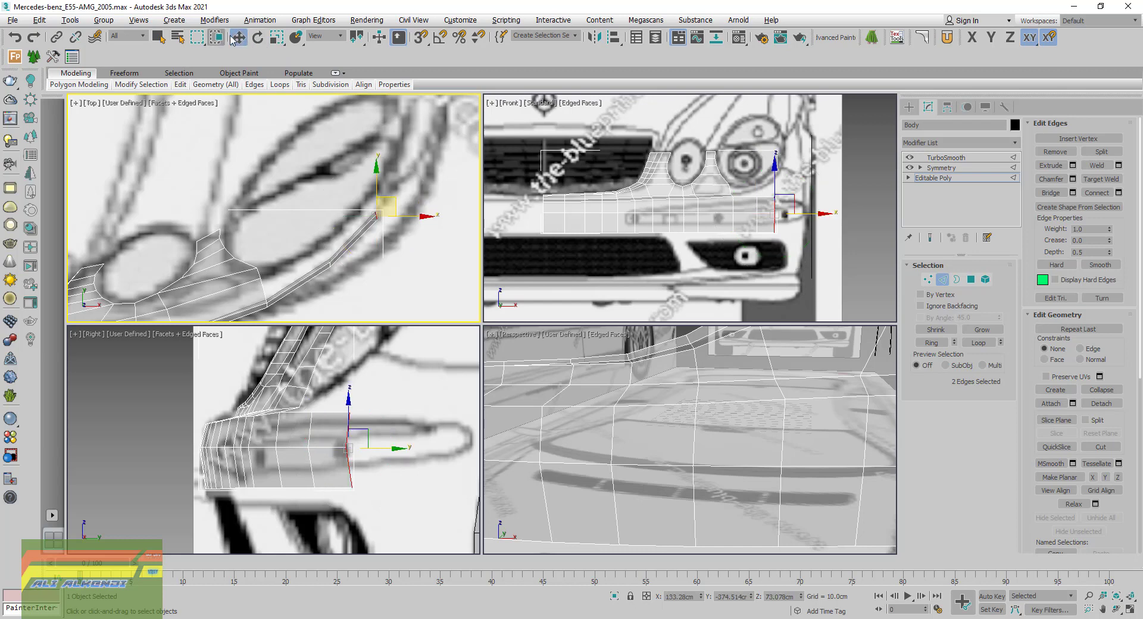
pyautogui.scroll(2, 379, 244)
pyautogui.scroll(2, 379, 244)
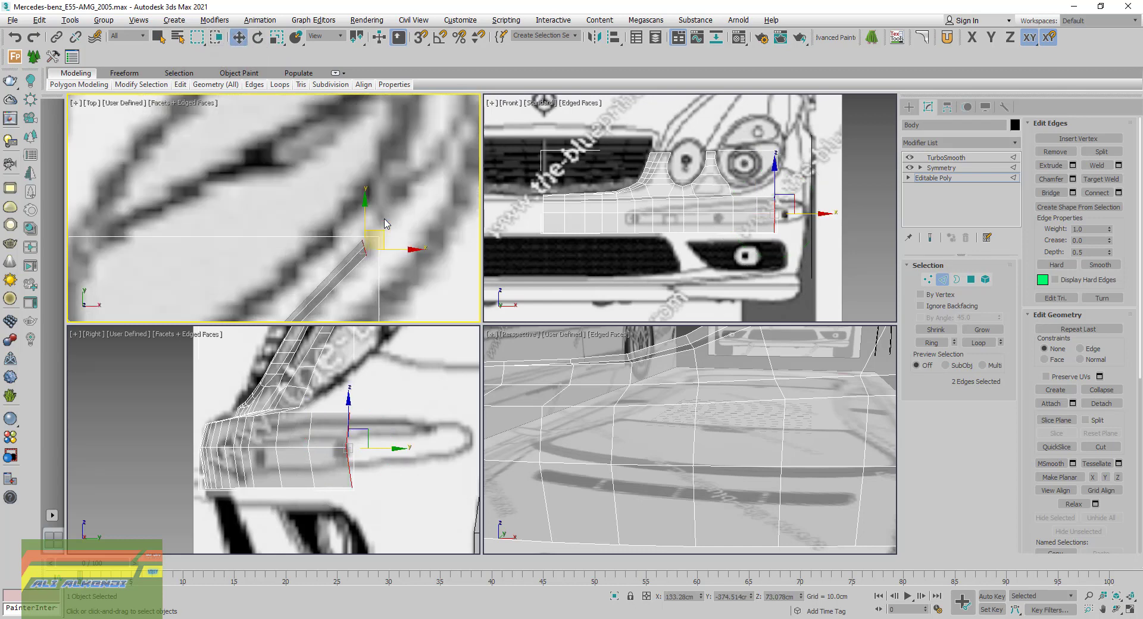
pyautogui.moveTo(359, 275); pyautogui.dragTo(410, 214, button='middle')
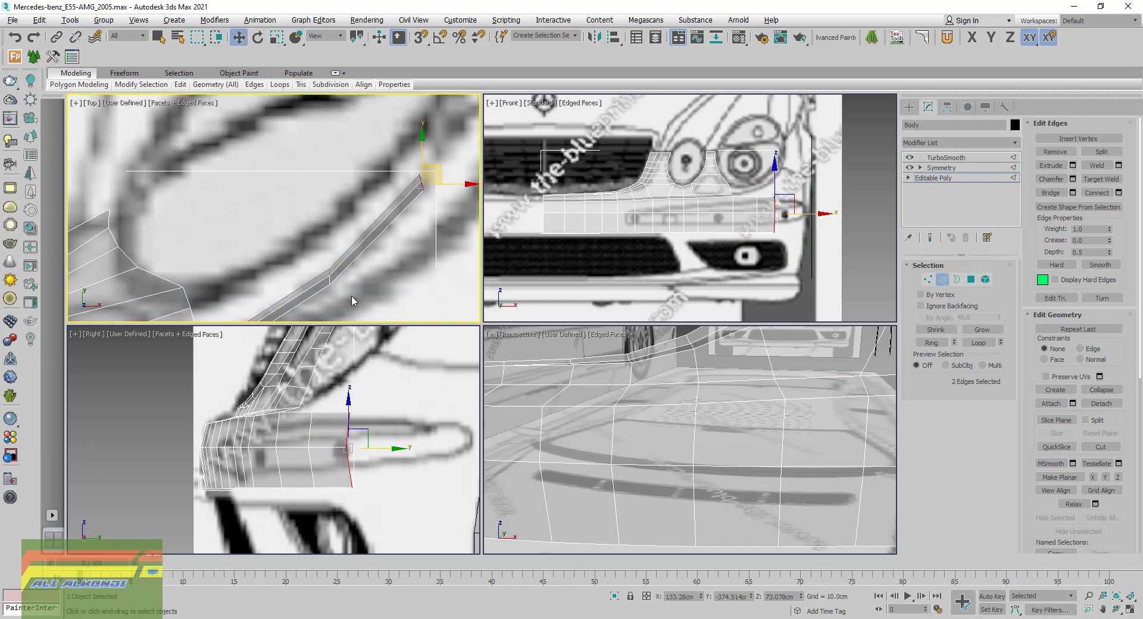
# Box-select the strip's three end vertices in the Top view and rotate them onto the blueprint line
pyautogui.click(927, 279)
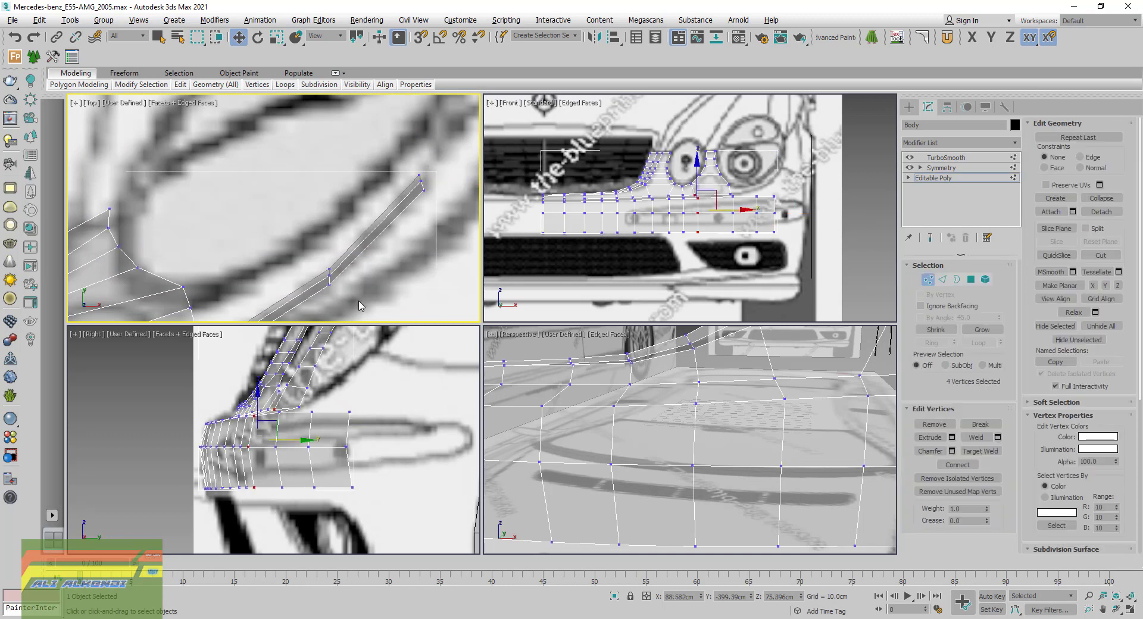
pyautogui.moveTo(358, 299); pyautogui.dragTo(304, 242)
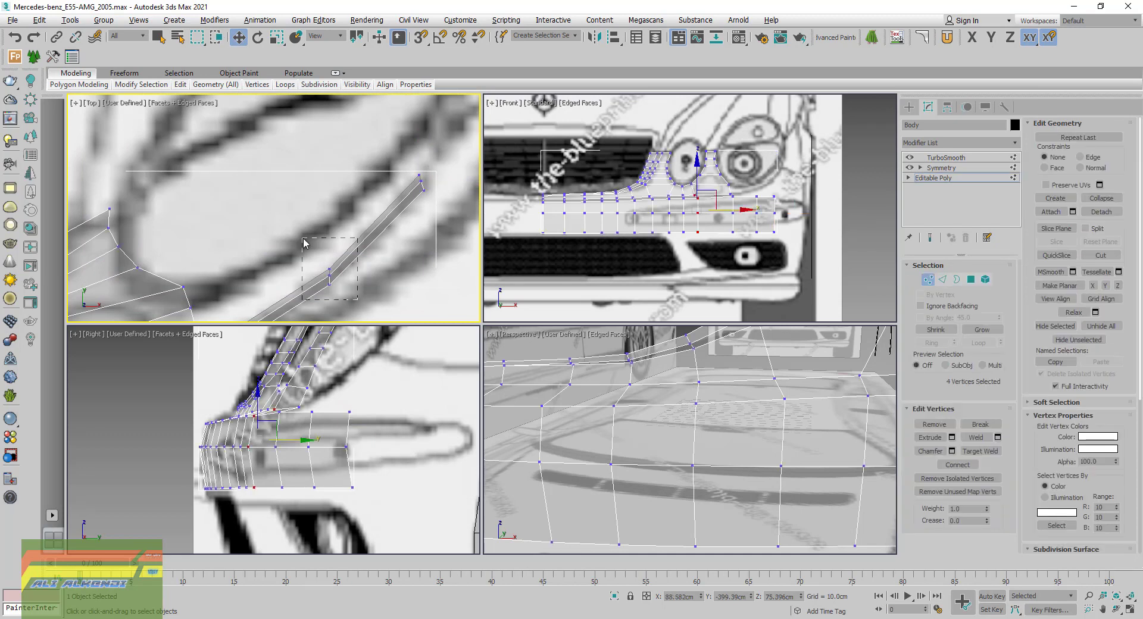
pyautogui.click(258, 37)
pyautogui.moveTo(365, 249); pyautogui.dragTo(357, 234)
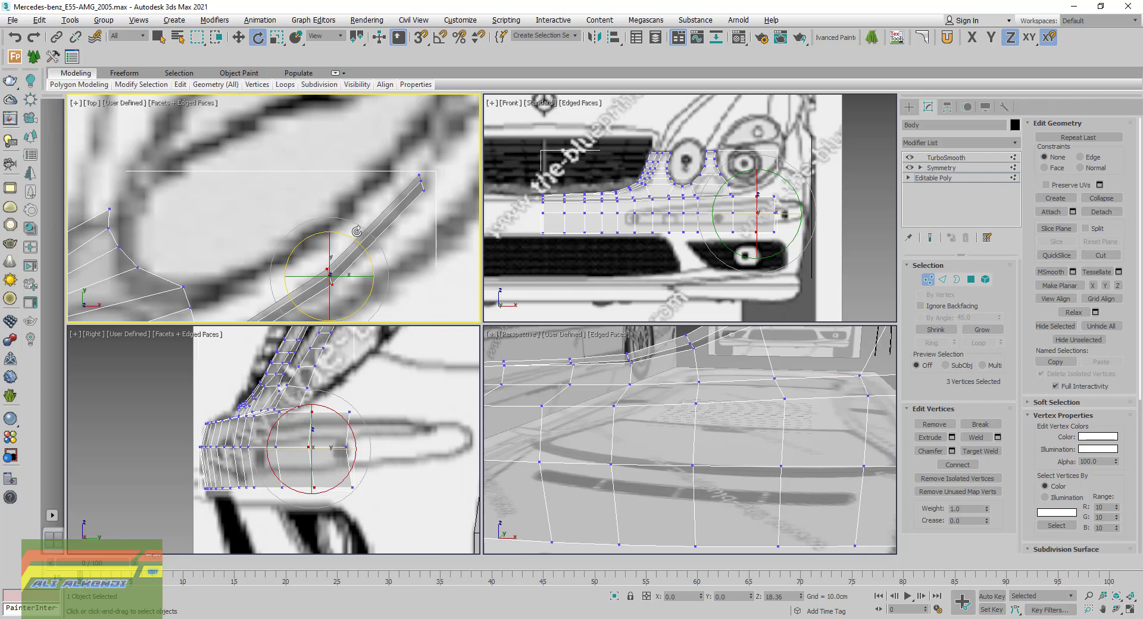
pyautogui.moveTo(356, 231); pyautogui.dragTo(357, 231)
pyautogui.click(238, 36)
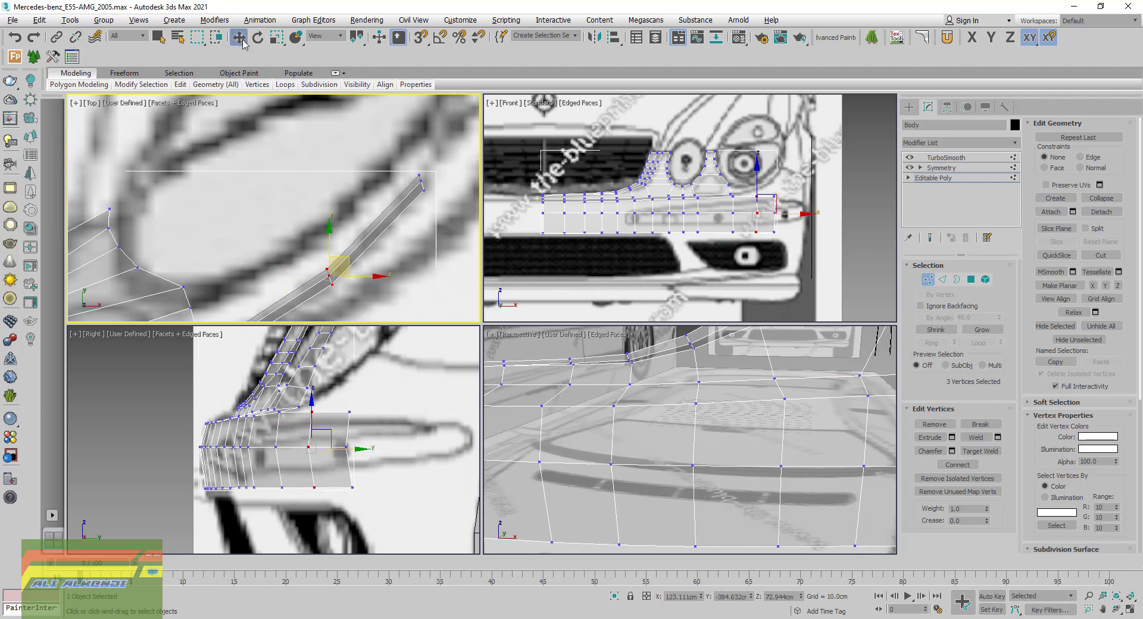
pyautogui.moveTo(426, 217); pyautogui.dragTo(418, 248, button='middle')
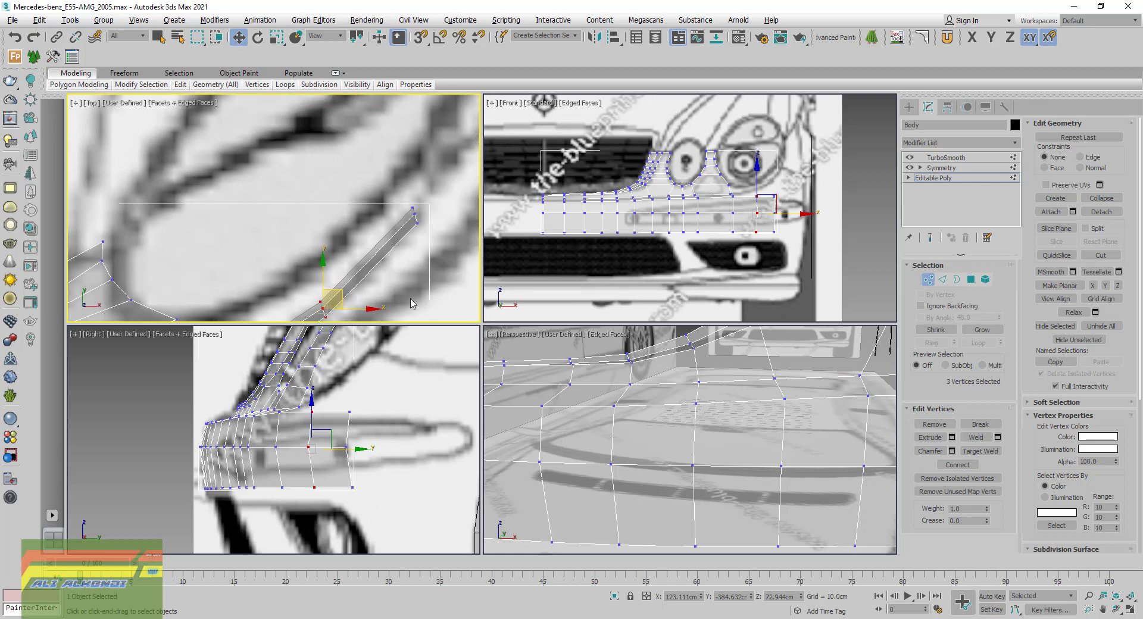
pyautogui.moveTo(319, 464)
pyautogui.mouseDown(button='middle')
pyautogui.moveTo(353, 458)
pyautogui.moveTo(324, 454)
pyautogui.mouseUp(button='middle')
pyautogui.scroll(-5, 654, 464)
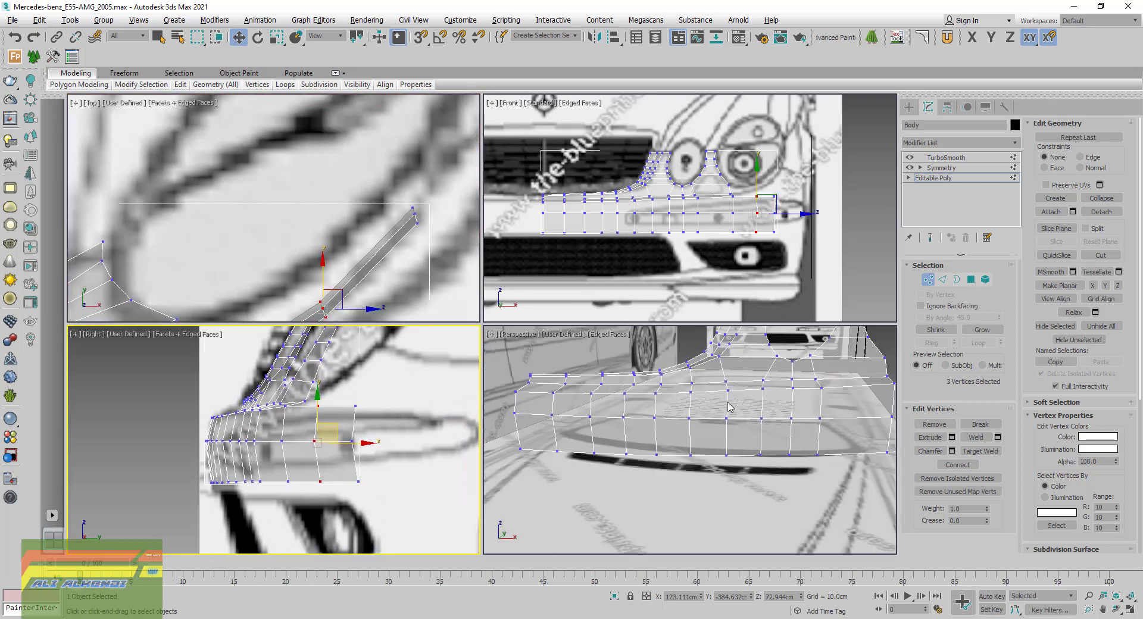
pyautogui.moveTo(654, 464)
pyautogui.mouseDown(button='middle')
pyautogui.moveTo(613, 496)
pyautogui.moveTo(625, 511)
pyautogui.moveTo(582, 431)
pyautogui.moveTo(584, 396)
pyautogui.mouseUp(button='middle')
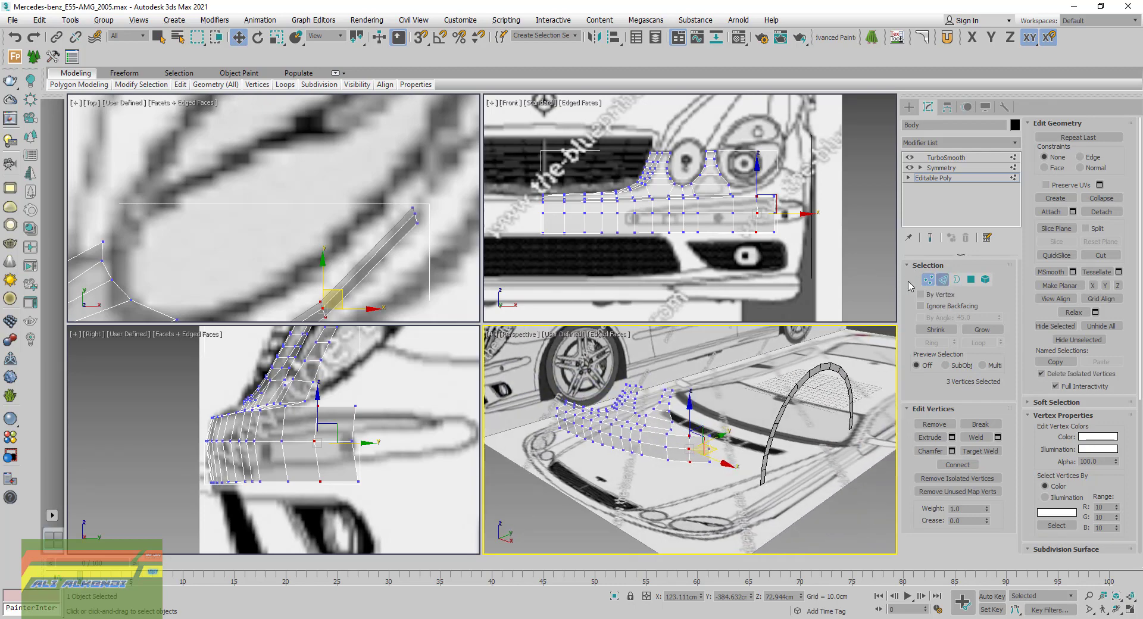
pyautogui.click(942, 280)
# Select the strip's two end edges and Shift-drag them into a new section along the blueprint
pyautogui.moveTo(288, 296)
pyautogui.mouseDown(button='middle')
pyautogui.moveTo(354, 246)
pyautogui.moveTo(320, 268)
pyautogui.moveTo(339, 251)
pyautogui.mouseUp(button='middle')
pyautogui.scroll(-2, 319, 269)
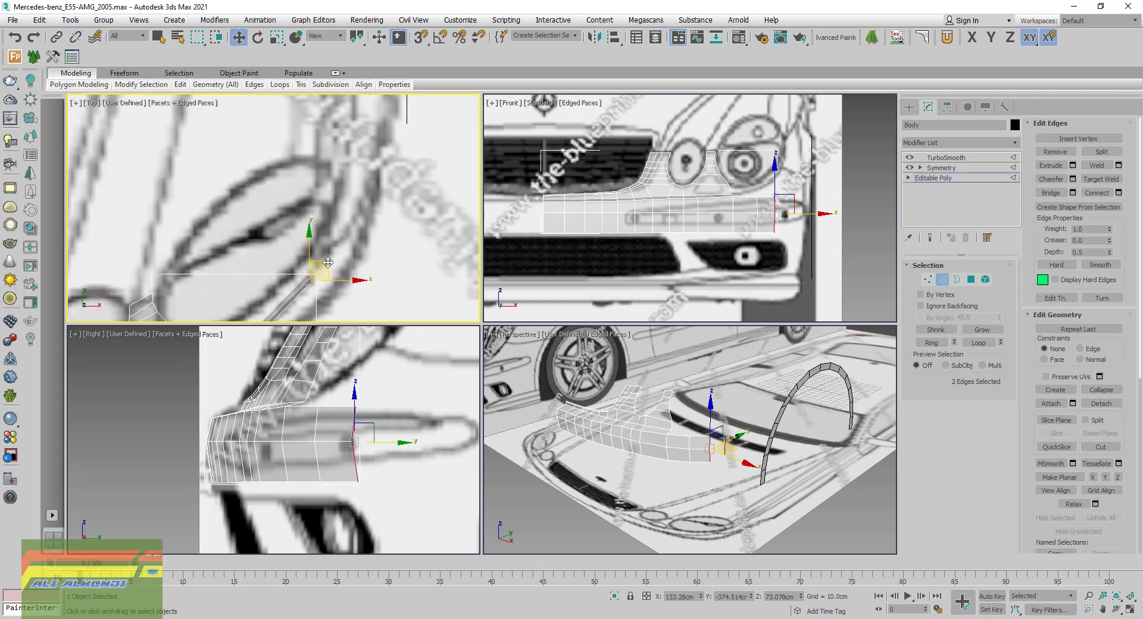
pyautogui.keyDown('shift'); pyautogui.moveTo(329, 262); pyautogui.dragTo(367, 215); pyautogui.keyUp('shift')
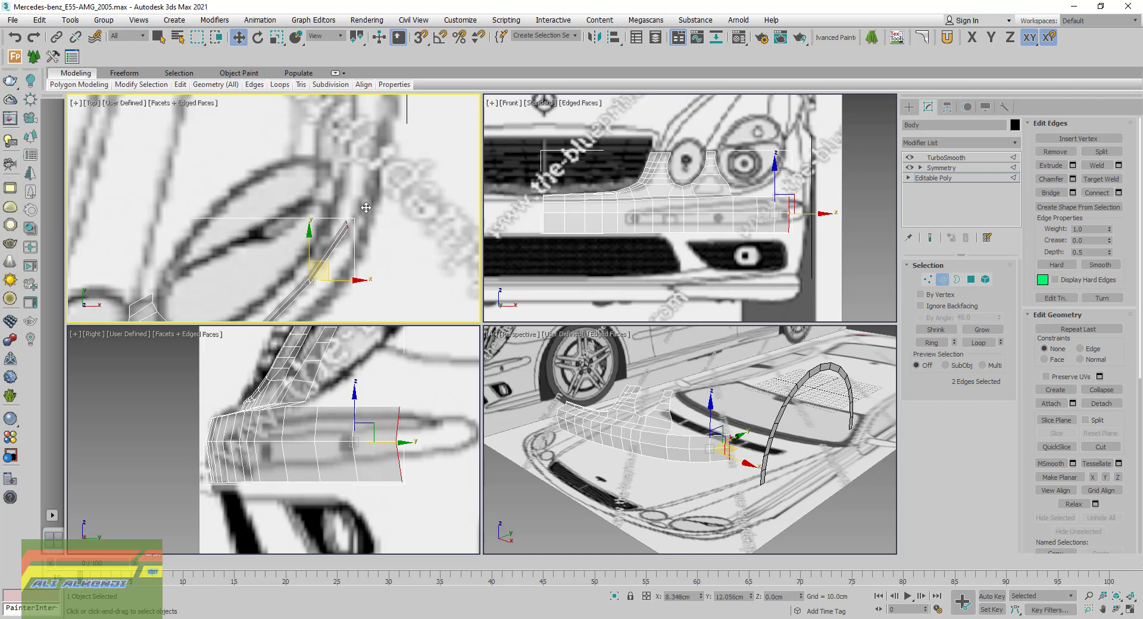
pyautogui.keyDown('shift'); pyautogui.moveTo(367, 214); pyautogui.dragTo(366, 213); pyautogui.keyUp('shift')
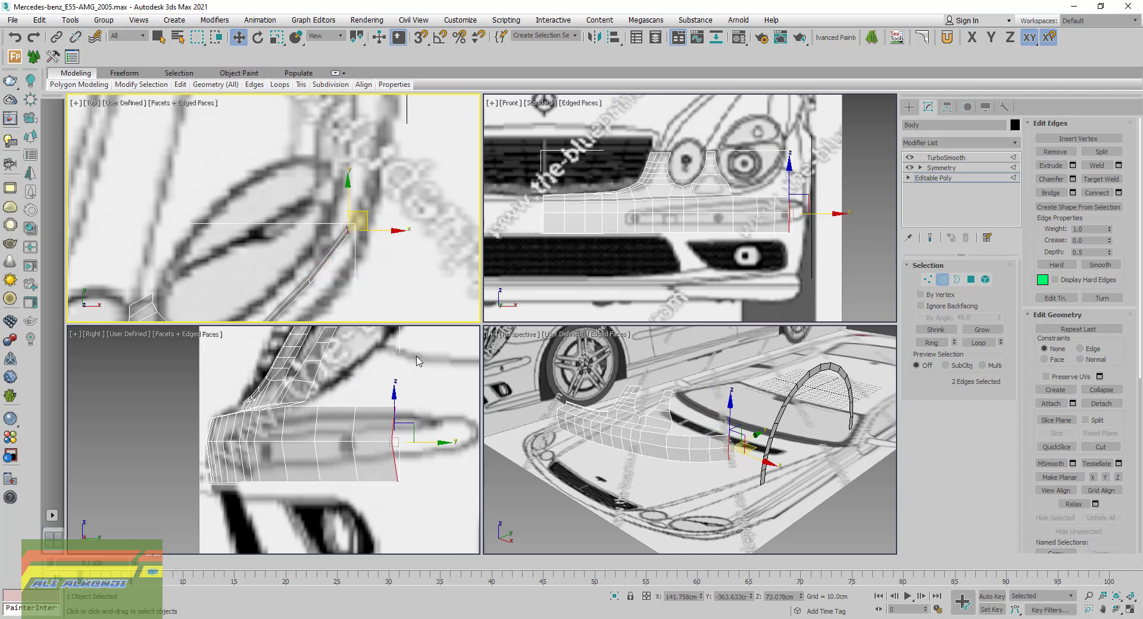
# Extrude another row of polygons from the edges toward the wheel arch, cancelling the final nudge
pyautogui.moveTo(388, 401); pyautogui.dragTo(257, 404, button='middle')
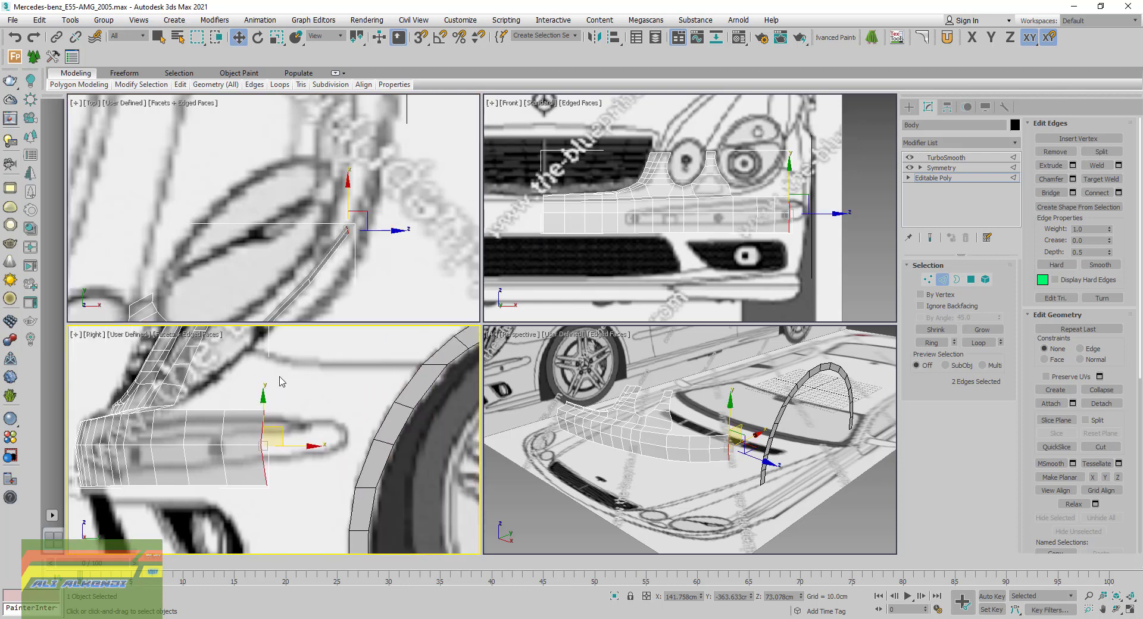
pyautogui.moveTo(341, 231); pyautogui.dragTo(334, 262, button='middle')
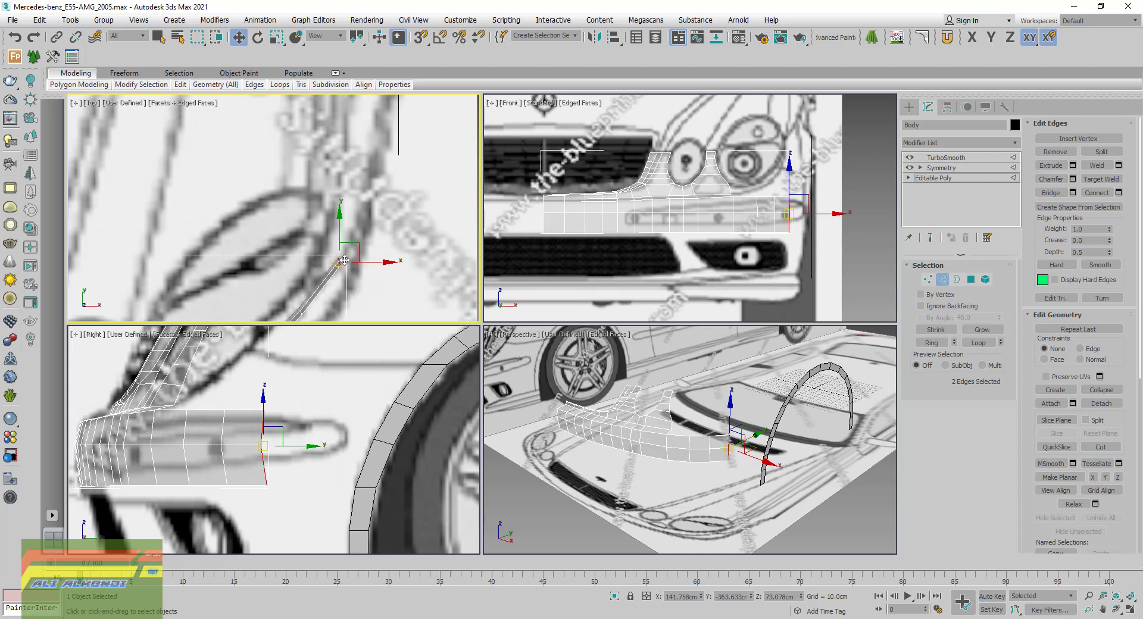
pyautogui.keyDown('shift'); pyautogui.moveTo(361, 252); pyautogui.dragTo(384, 188); pyautogui.keyUp('shift')
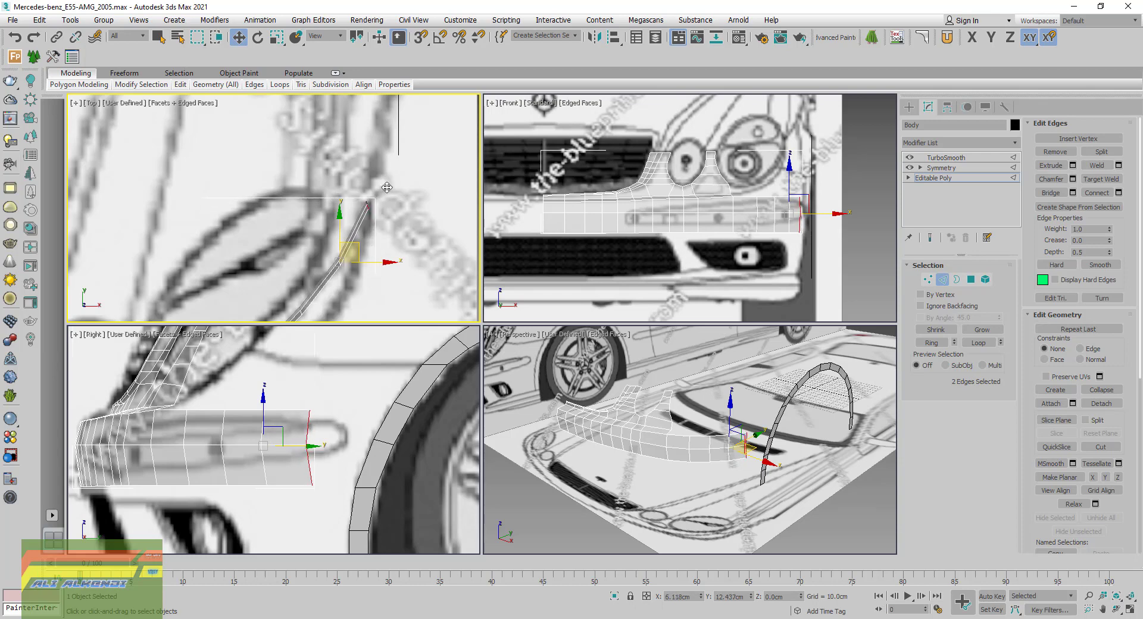
pyautogui.moveTo(387, 187); pyautogui.dragTo(385, 190)
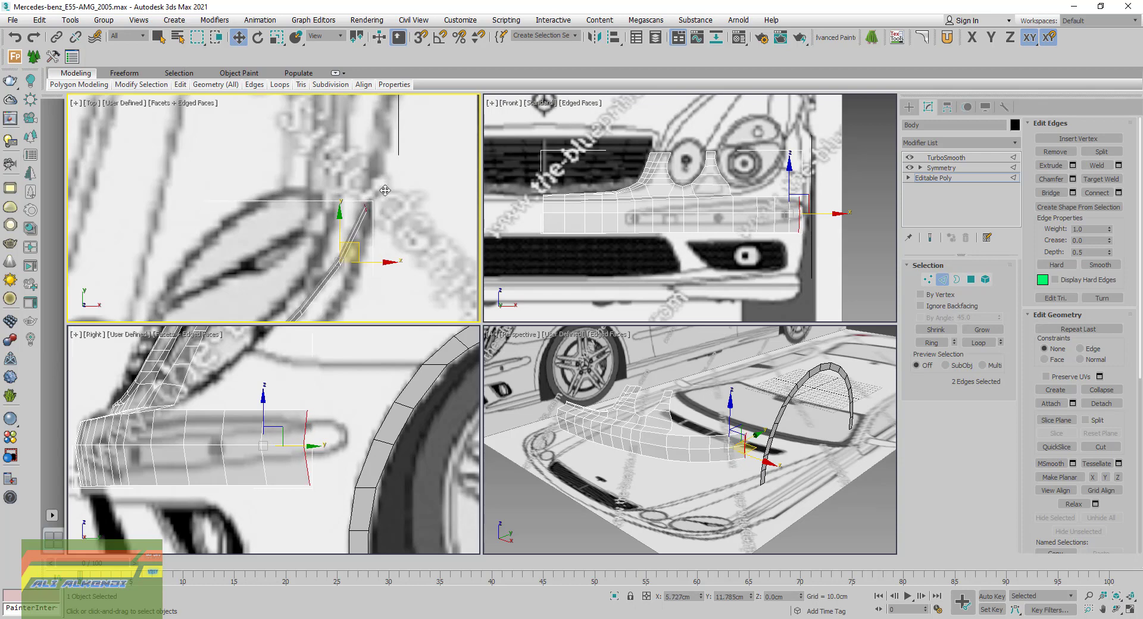
pyautogui.rightClick(385, 191)
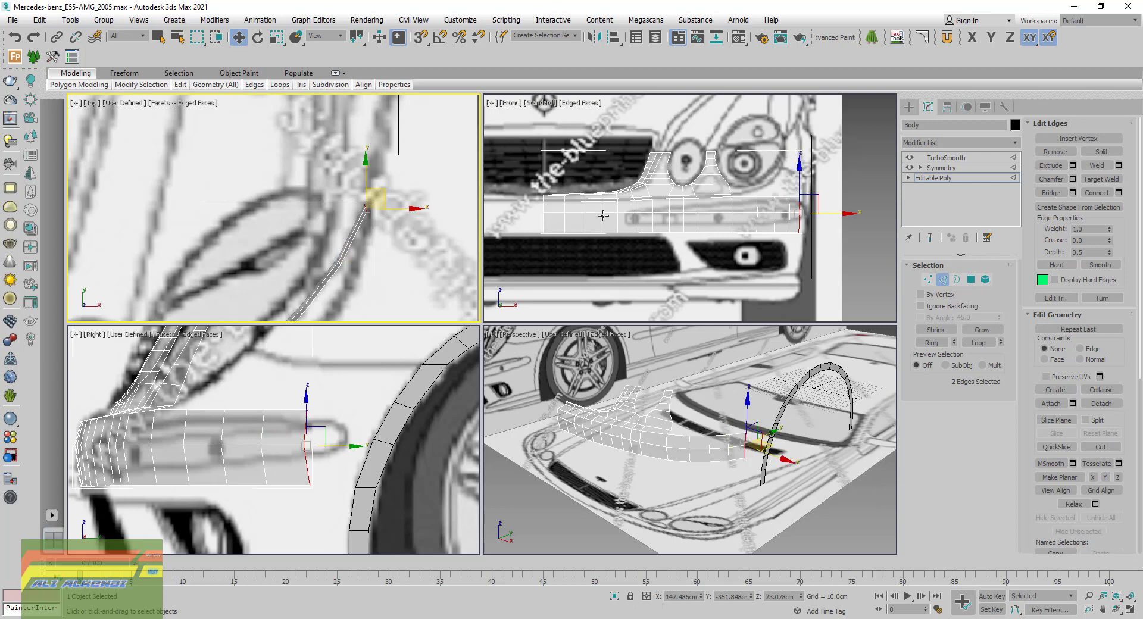
# Leave Edge mode and maximize the Perspective viewport framed on the bumper
pyautogui.click(943, 280)
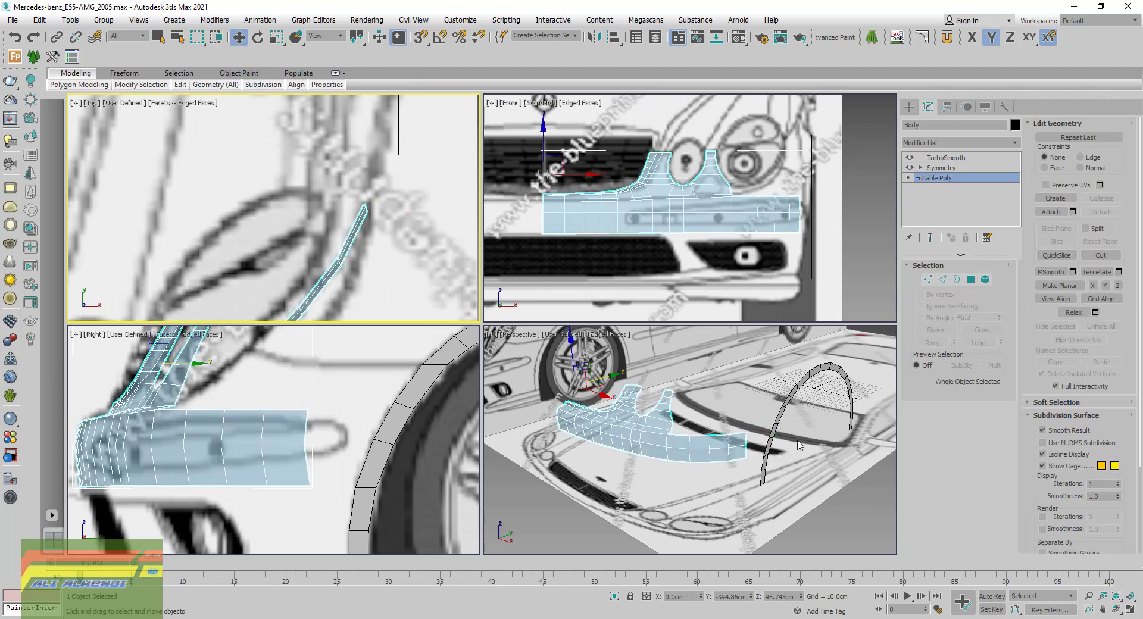
pyautogui.scroll(-4, 777, 441)
pyautogui.scroll(-2, 777, 442)
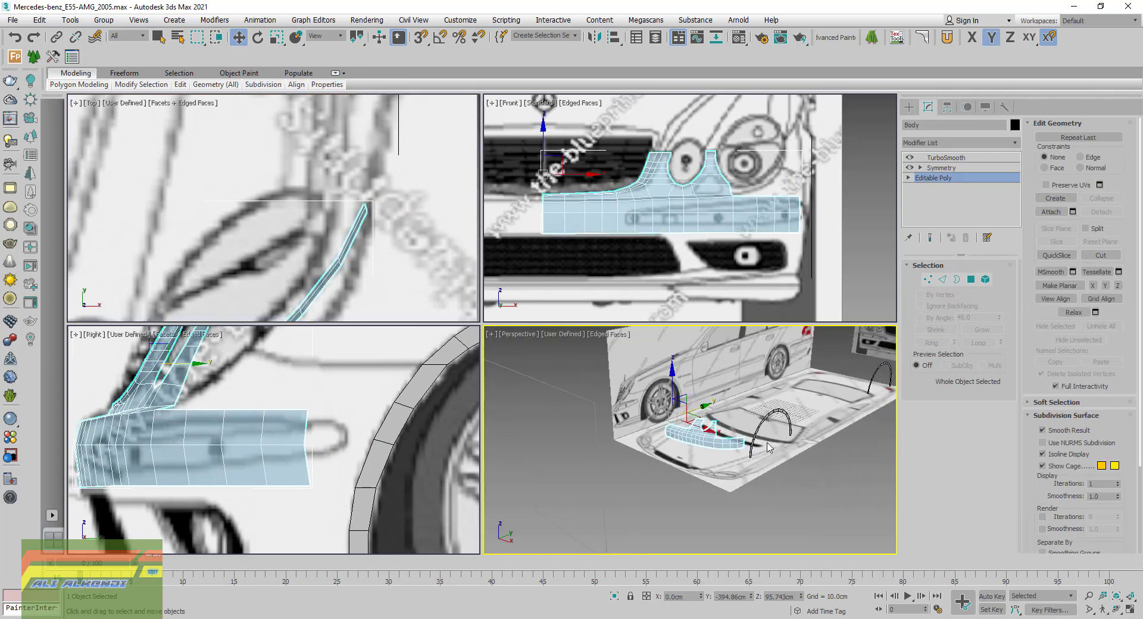
pyautogui.click(1130, 609)
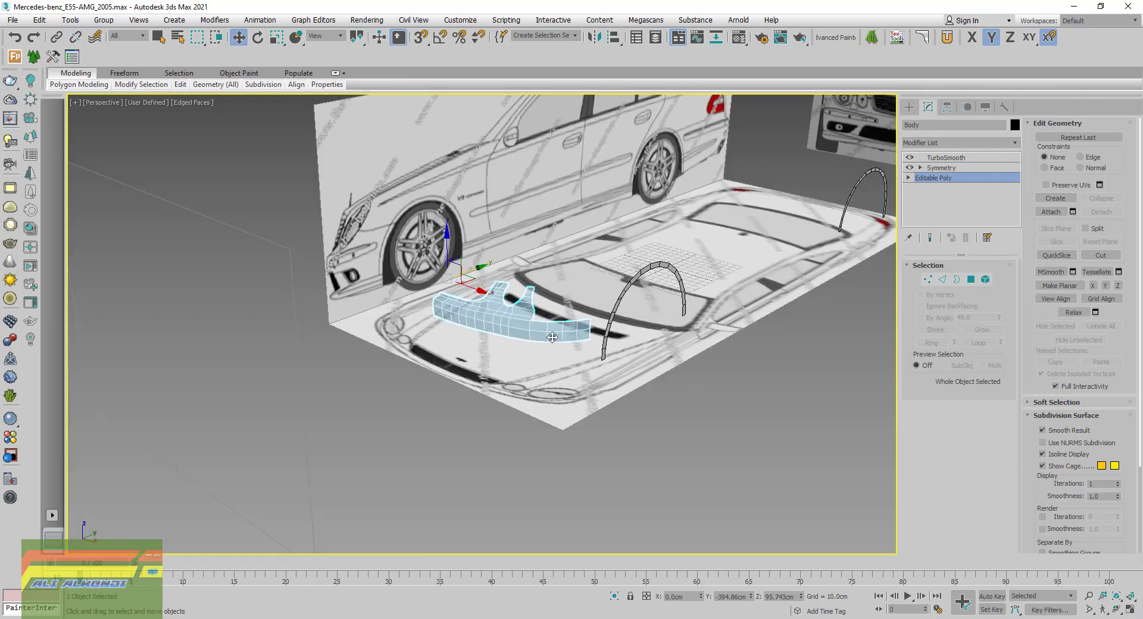
pyautogui.moveTo(551, 334); pyautogui.dragTo(508, 423, button='middle')
pyautogui.scroll(4, 507, 423)
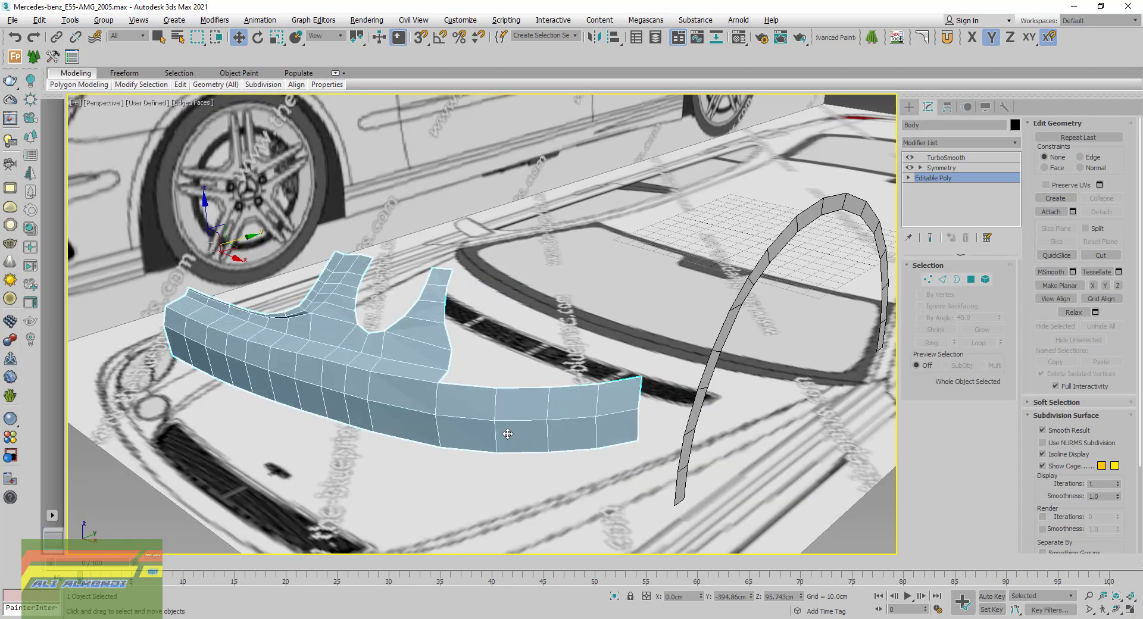
# Attach the wheel-arch strip to the bumper's Body mesh, then bring up the reference photo
pyautogui.click(1051, 212)
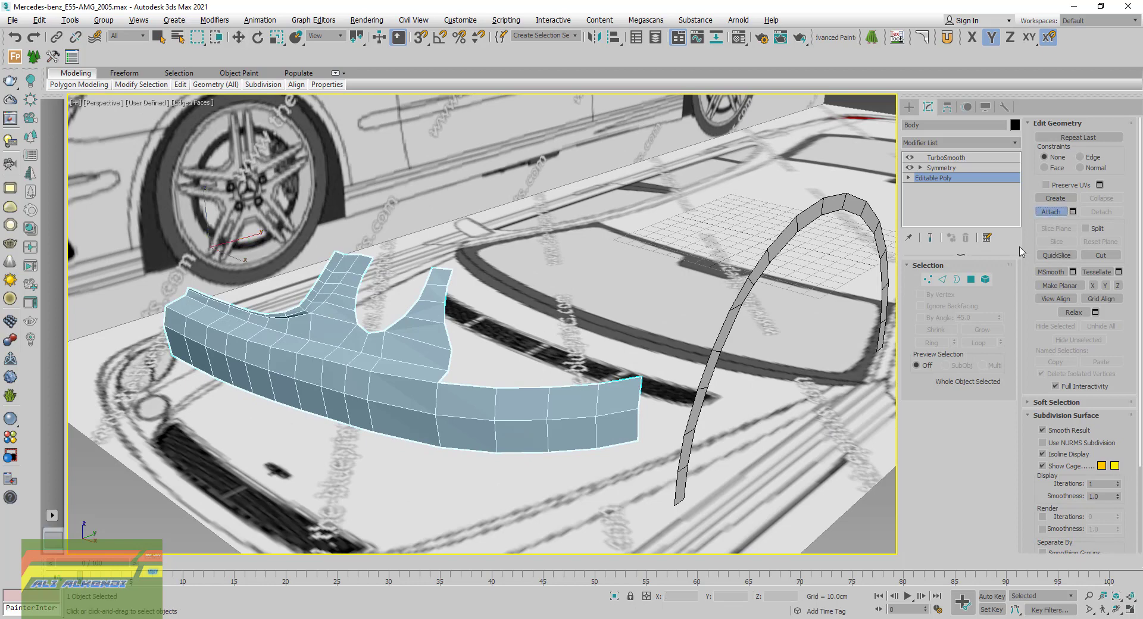
pyautogui.click(863, 213)
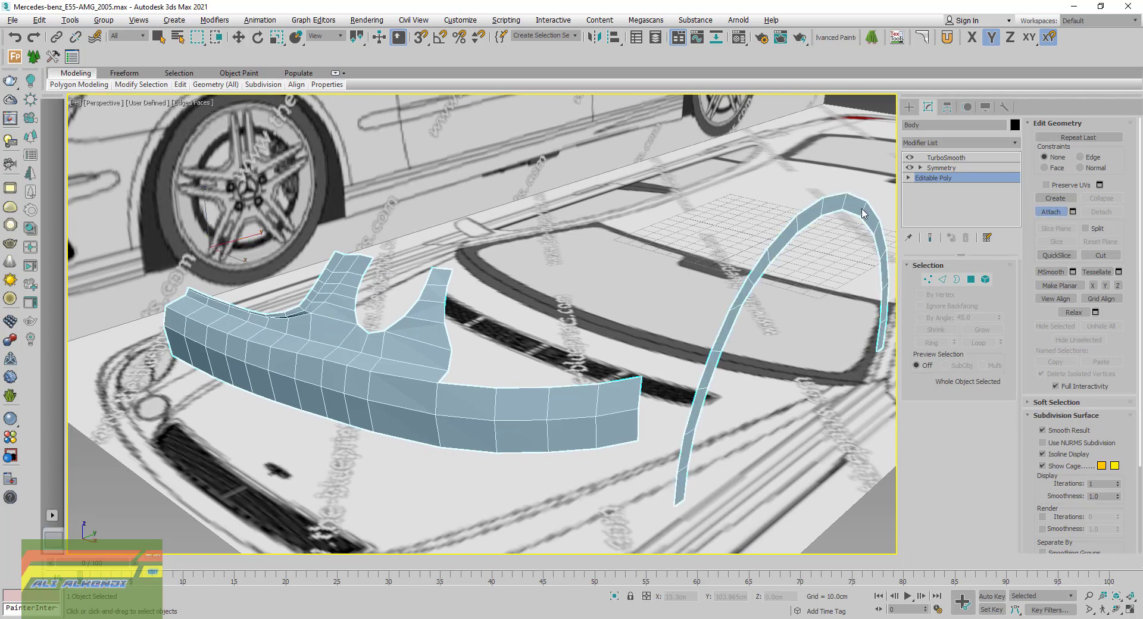
pyautogui.click(1051, 211)
pyautogui.moveTo(665, 445)
pyautogui.mouseDown(button='middle')
pyautogui.moveTo(637, 403)
pyautogui.moveTo(565, 429)
pyautogui.moveTo(625, 435)
pyautogui.mouseUp(button='middle')
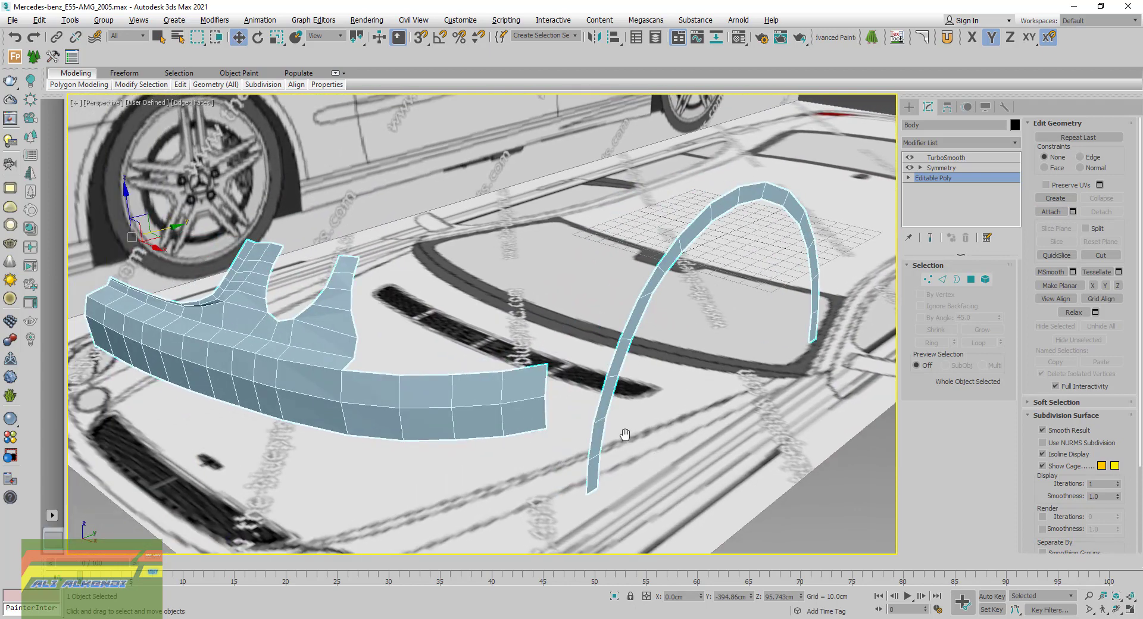
pyautogui.hotkey('alt', 'Tab')
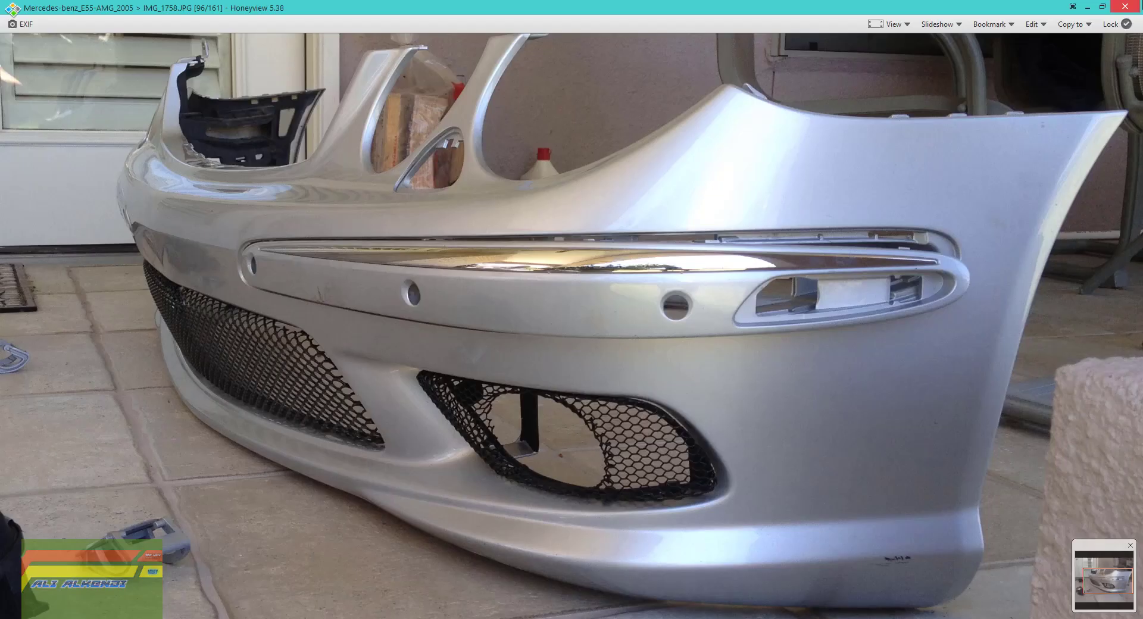
# Close the bumper photo and open the silver E55 three-quarter photo
pyautogui.click(1122, 7)
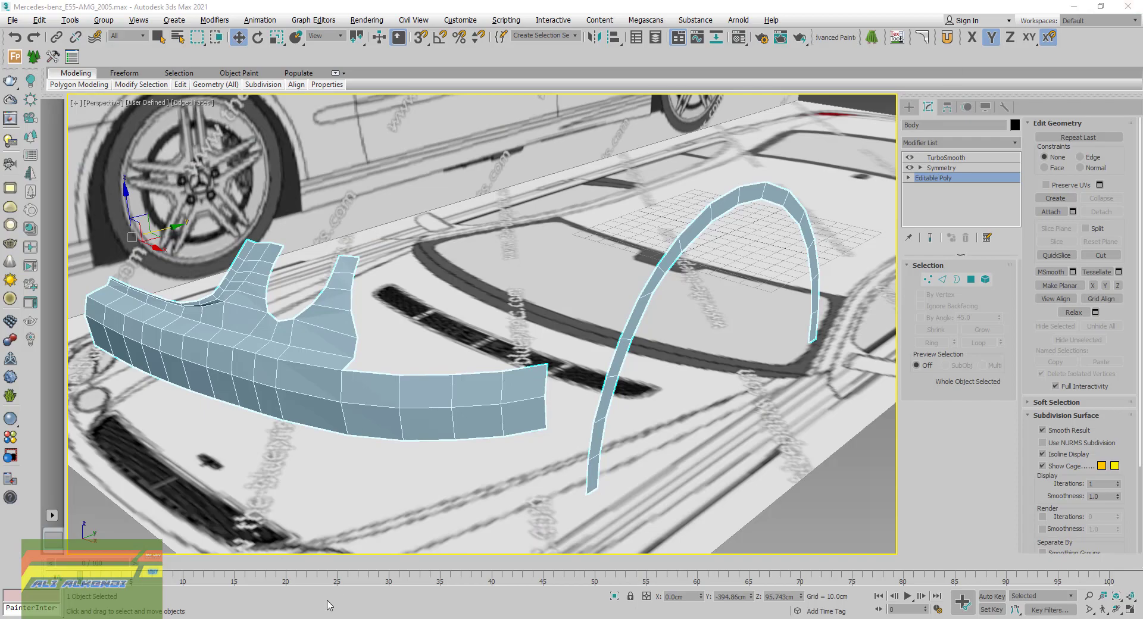
pyautogui.hotkey('alt', 'Tab')
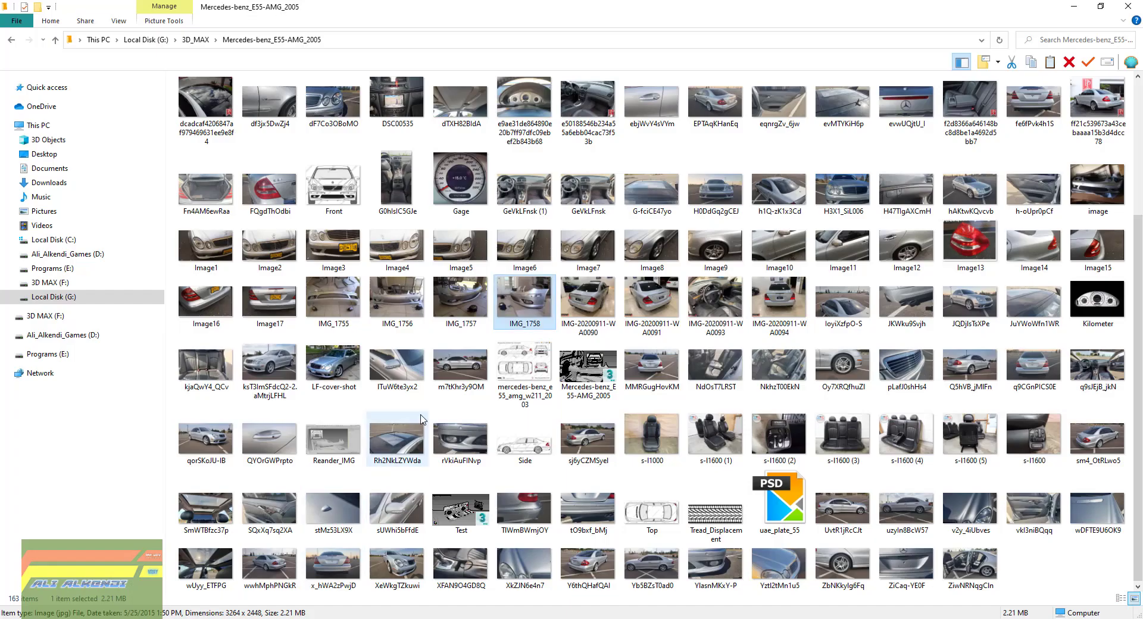
pyautogui.click(262, 359)
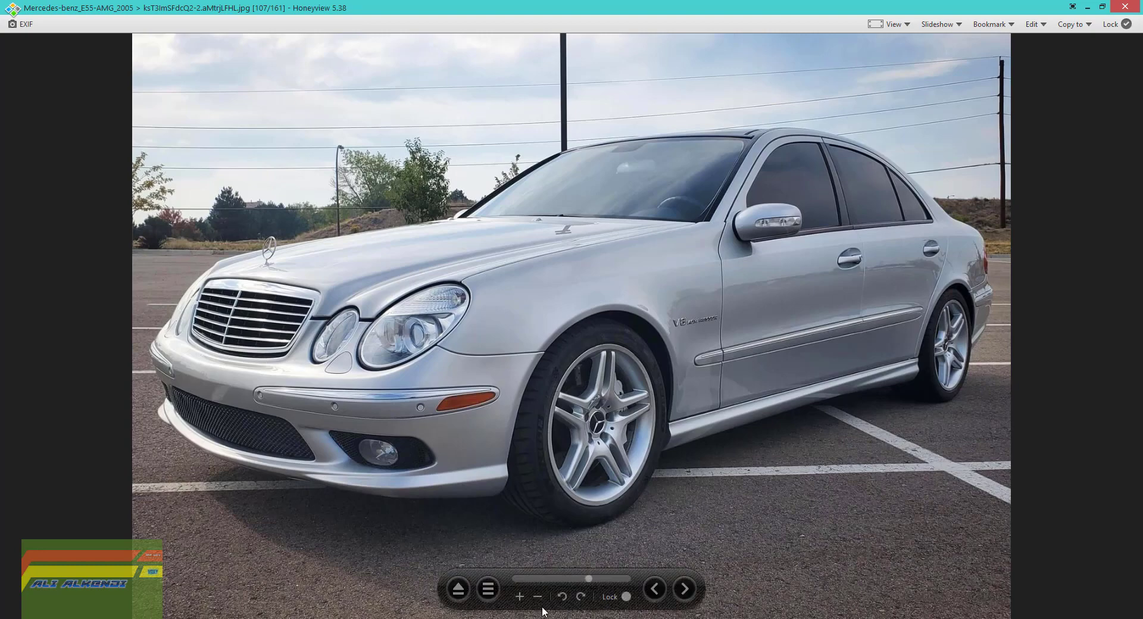
# Zoom the E55 photo to 210% on the headlight and front wheel arch, then return to 3ds Max
pyautogui.click(519, 597)
pyautogui.click(520, 597)
pyautogui.click(519, 597)
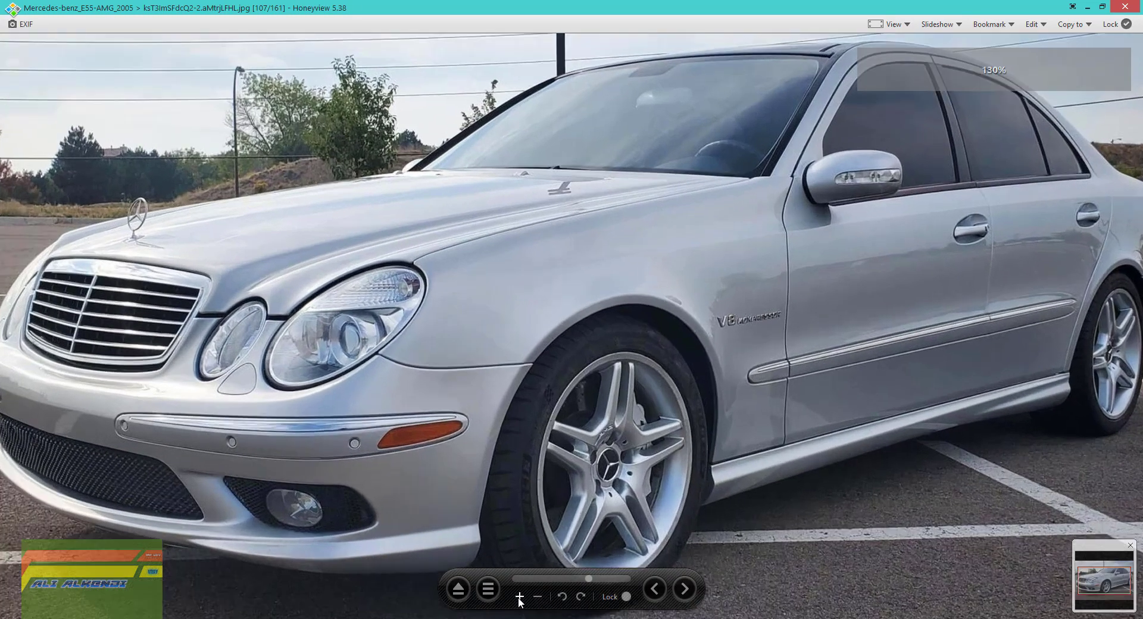
pyautogui.click(519, 597)
pyautogui.click(519, 596)
pyautogui.click(519, 596)
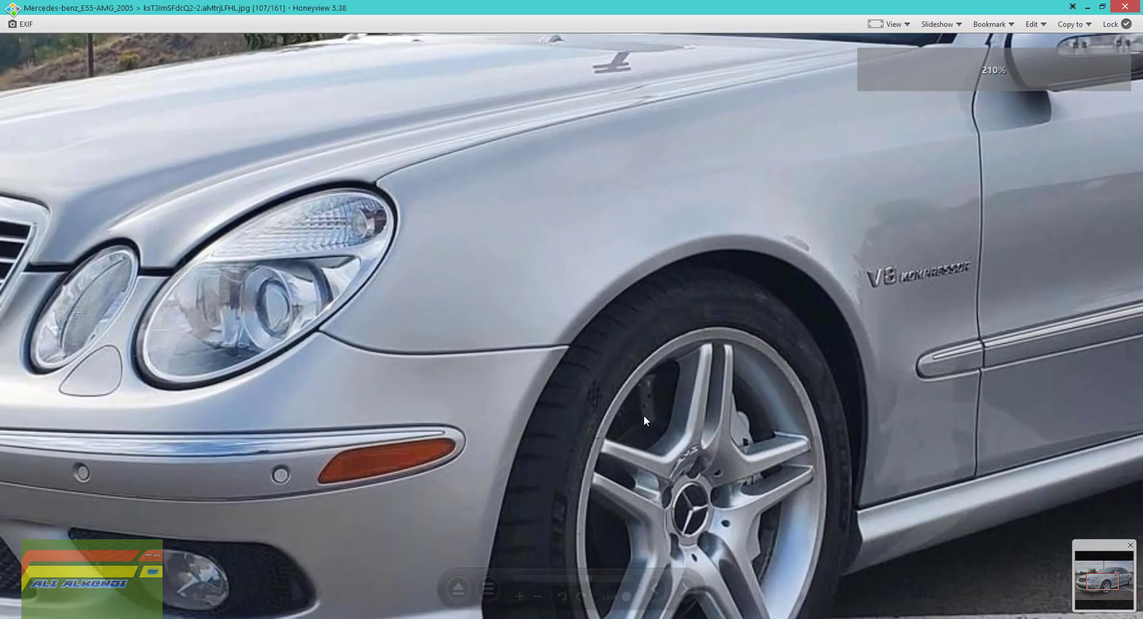
pyautogui.moveTo(645, 416); pyautogui.dragTo(640, 377)
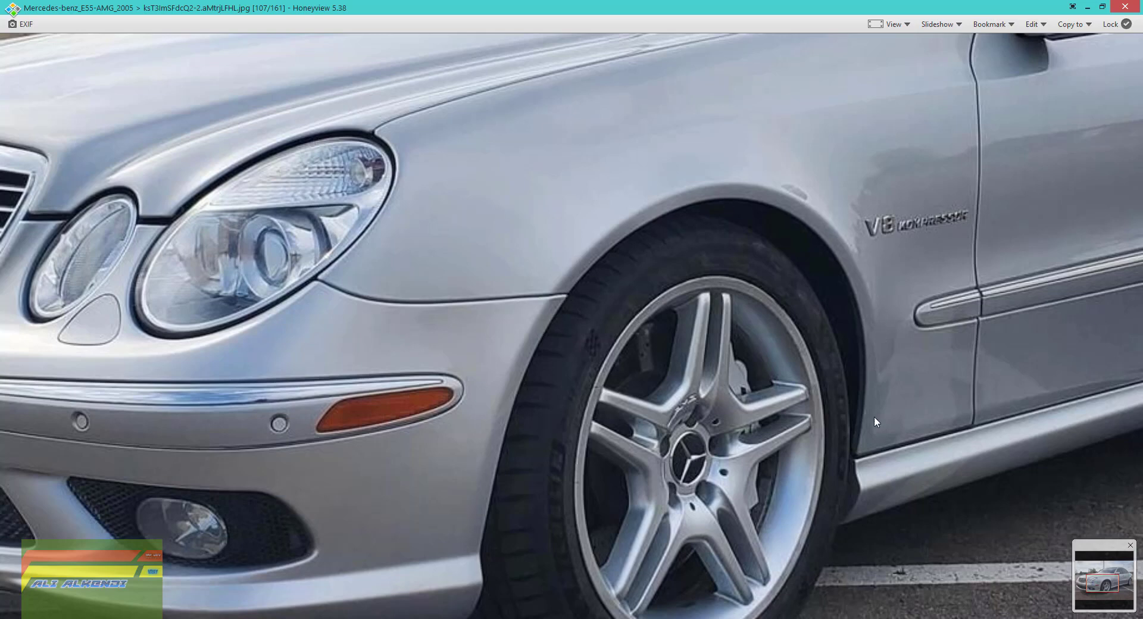
pyautogui.click(335, 610)
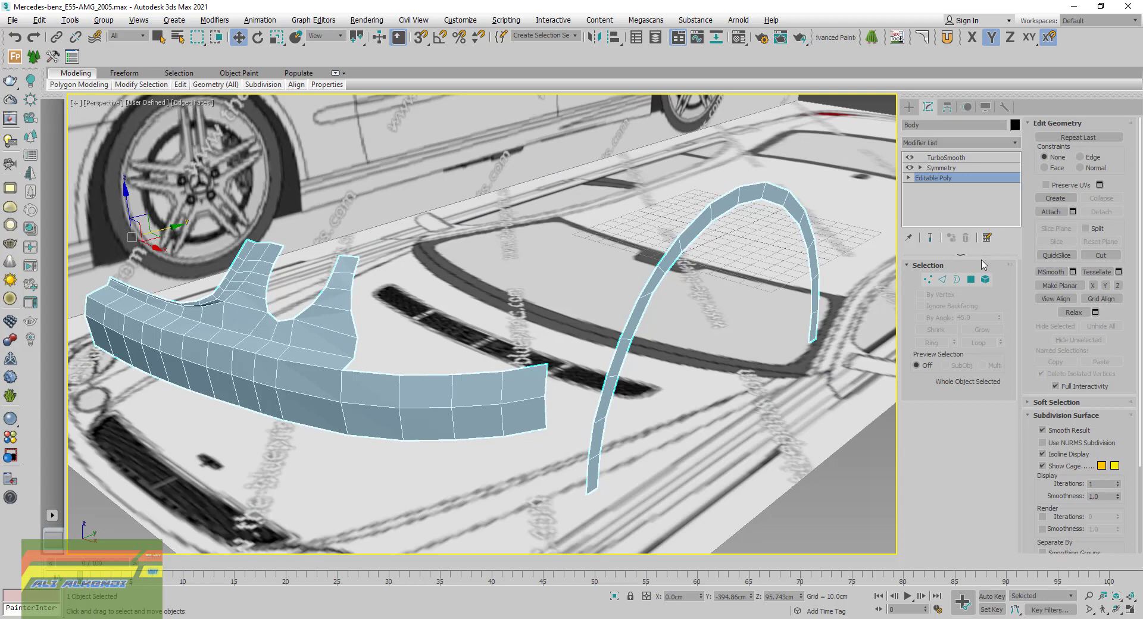
# Restore the four-view layout in Edge mode and select the first three outer wheel-arch edges
pyautogui.click(942, 280)
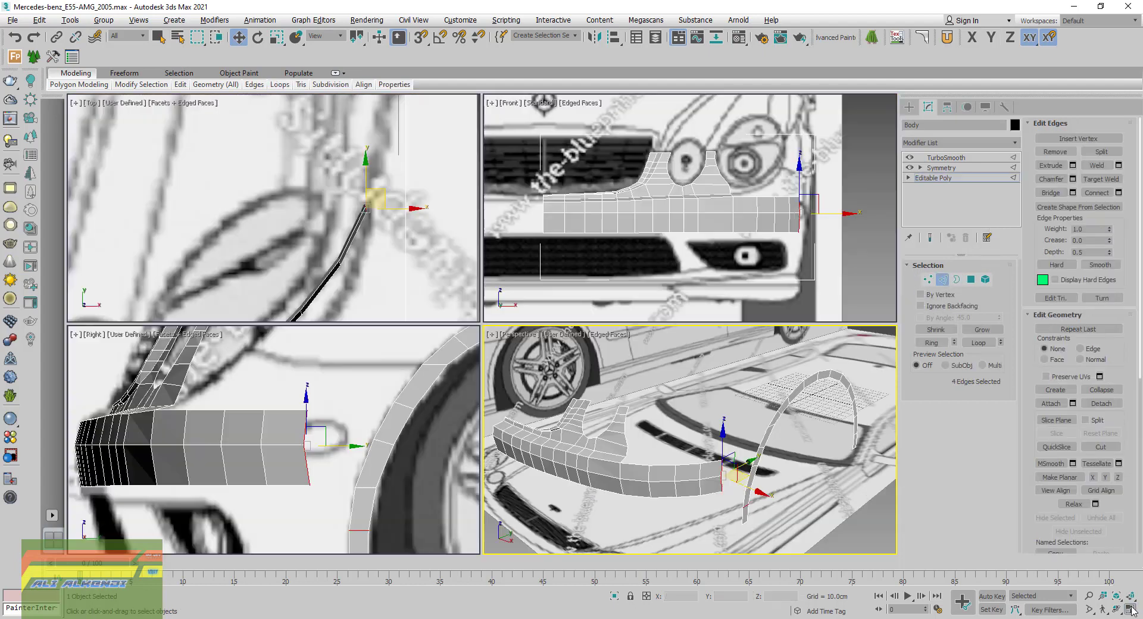
pyautogui.click(1130, 609)
pyautogui.click(1130, 596)
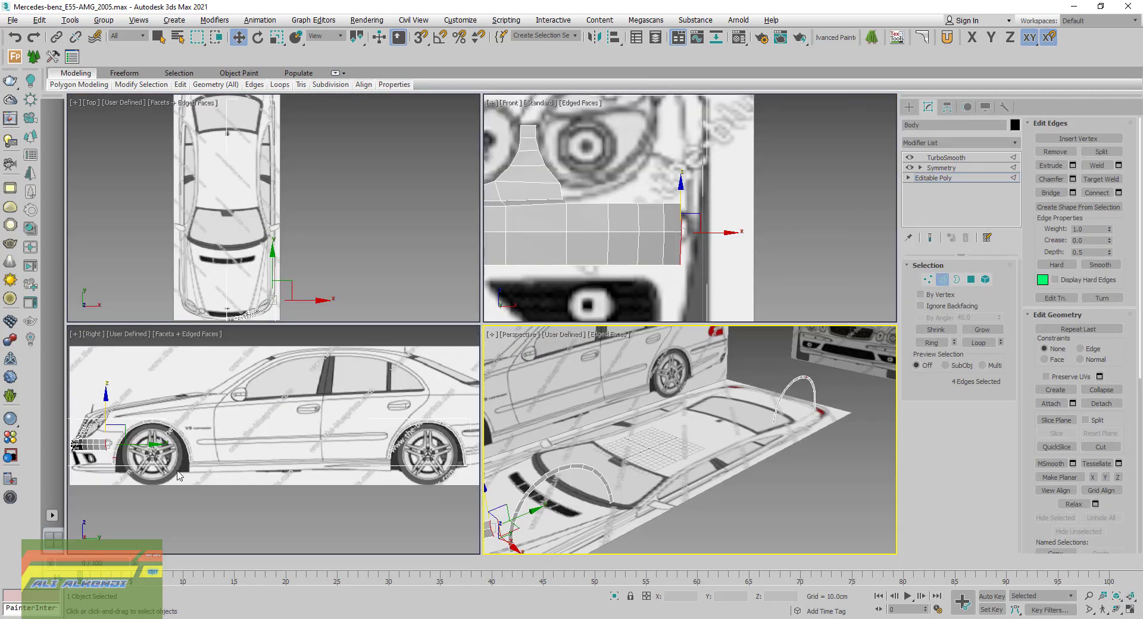
pyautogui.scroll(2, 179, 464)
pyautogui.scroll(3, 188, 469)
pyautogui.scroll(2, 188, 469)
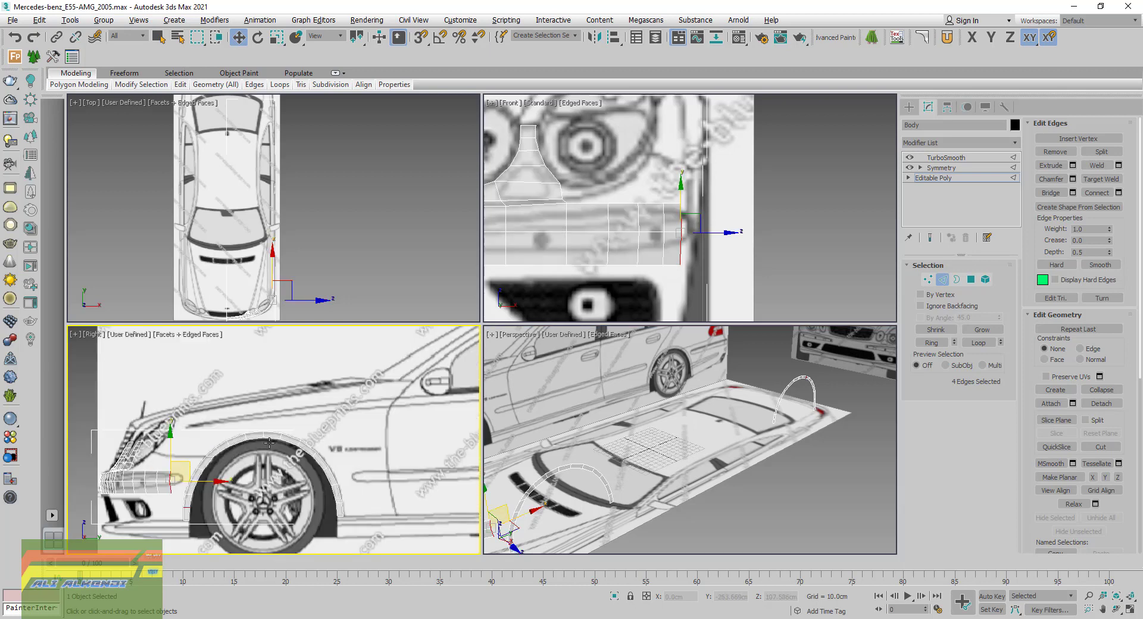
pyautogui.scroll(4, 268, 415)
pyautogui.click(272, 412)
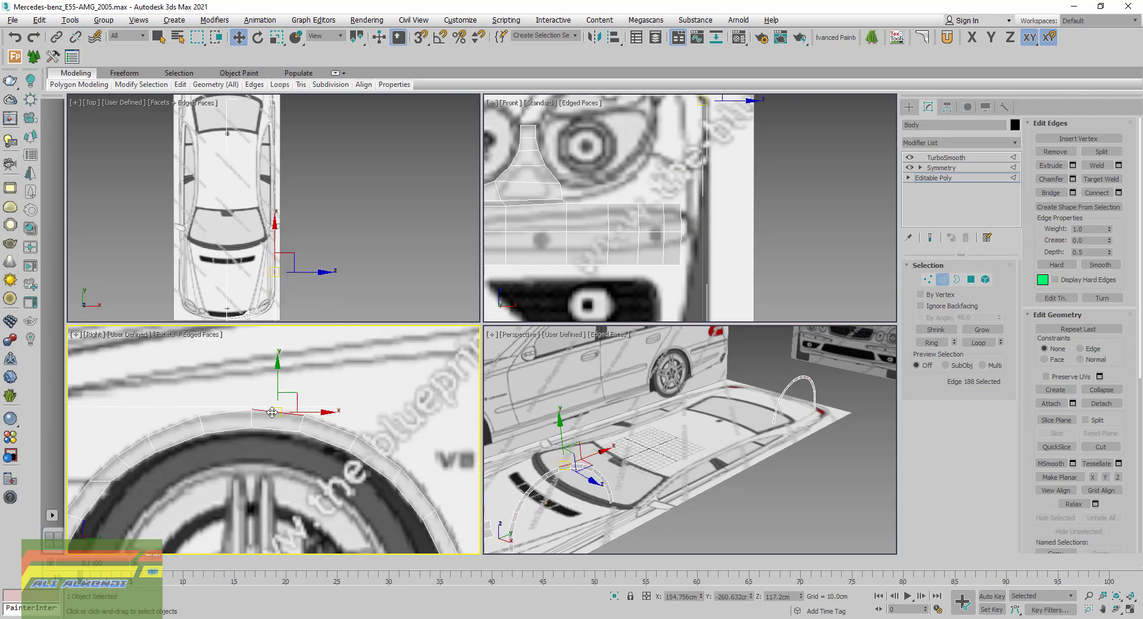
pyautogui.moveTo(310, 417); pyautogui.dragTo(349, 422, button='middle')
pyautogui.keyDown('ctrl'); pyautogui.click(368, 430); pyautogui.keyUp('ctrl')
pyautogui.keyDown('ctrl'); pyautogui.click(419, 458); pyautogui.keyUp('ctrl')
# Add five more outer rim edges, completing an eight-edge wheel-arch selection
pyautogui.scroll(-3, 420, 460)
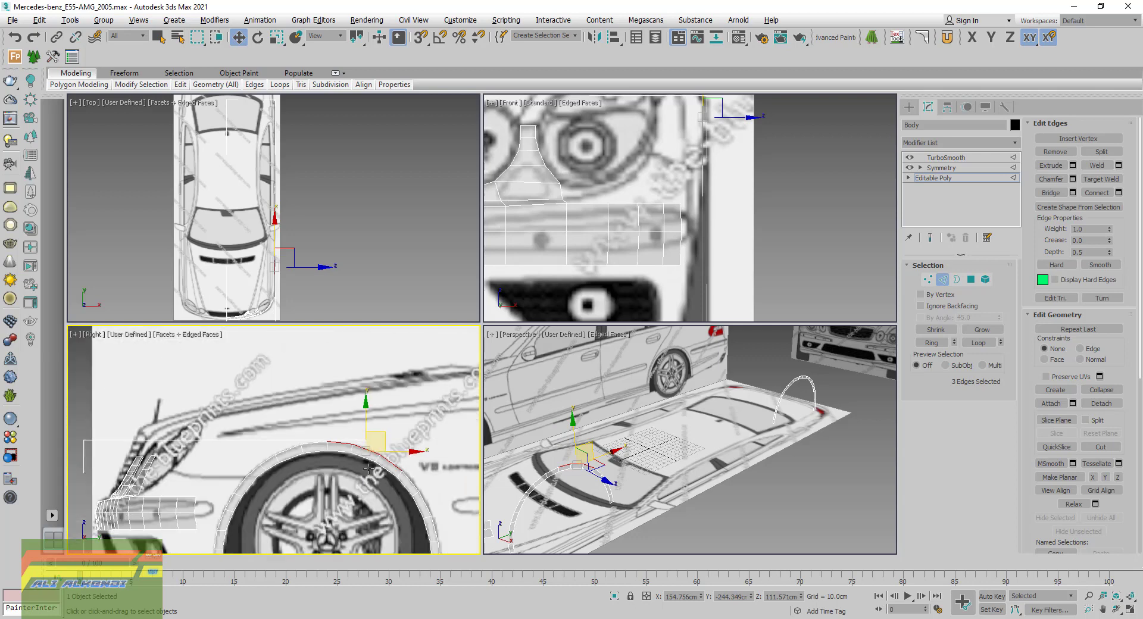
pyautogui.moveTo(378, 481); pyautogui.dragTo(386, 465, button='middle')
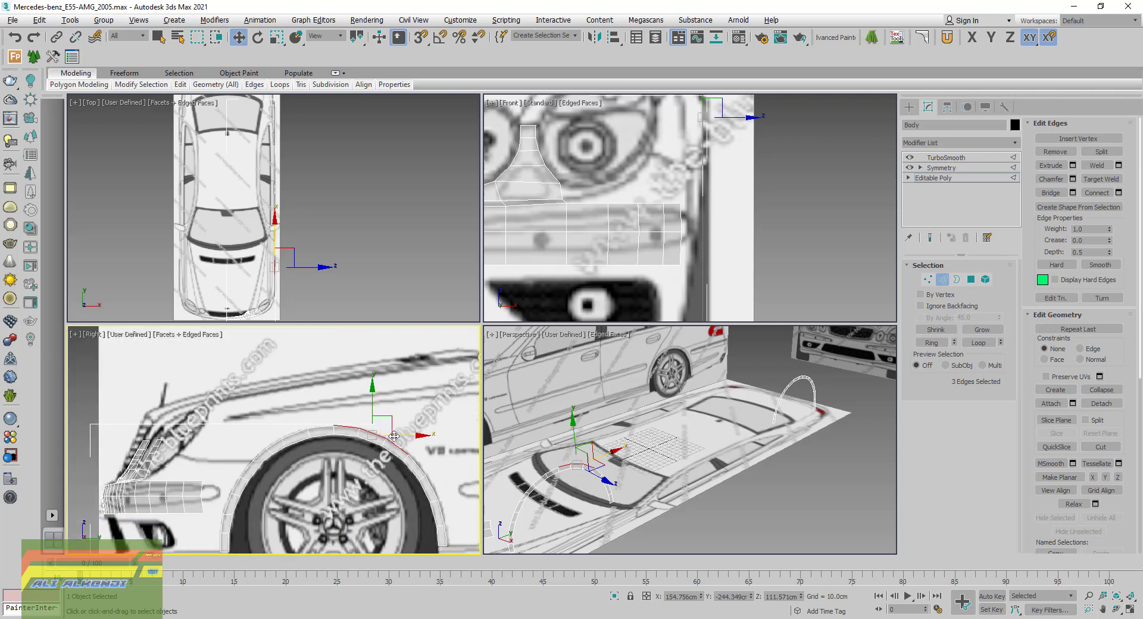
pyautogui.keyDown('ctrl'); pyautogui.click(322, 426); pyautogui.keyUp('ctrl')
pyautogui.keyDown('ctrl'); pyautogui.click(294, 437); pyautogui.keyUp('ctrl')
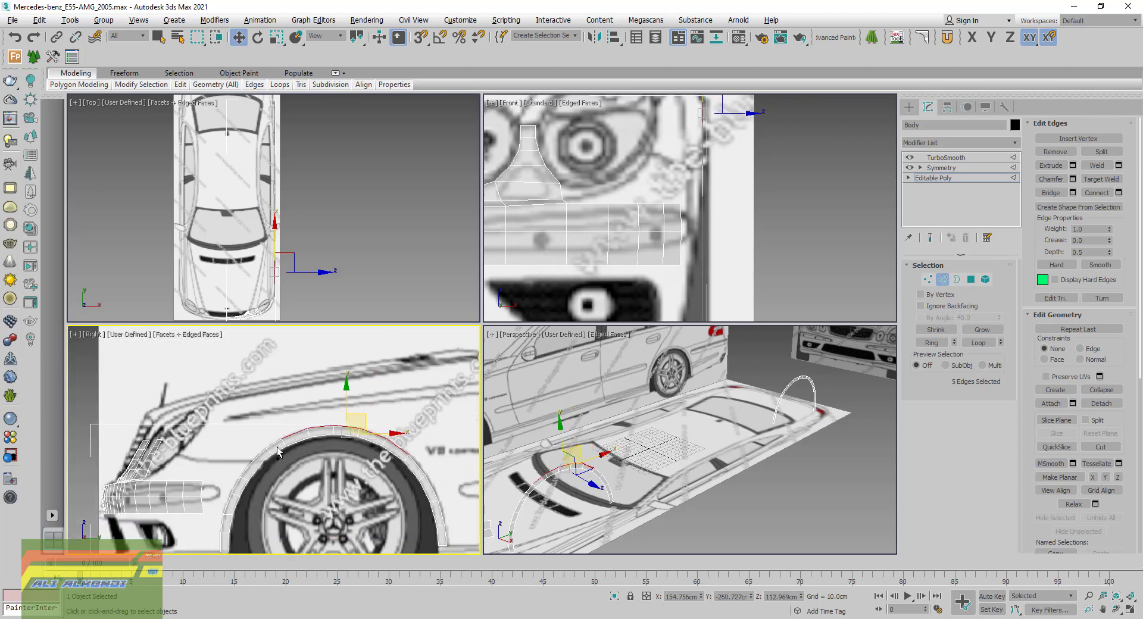
pyautogui.keyDown('ctrl'); pyautogui.click(277, 445); pyautogui.keyUp('ctrl')
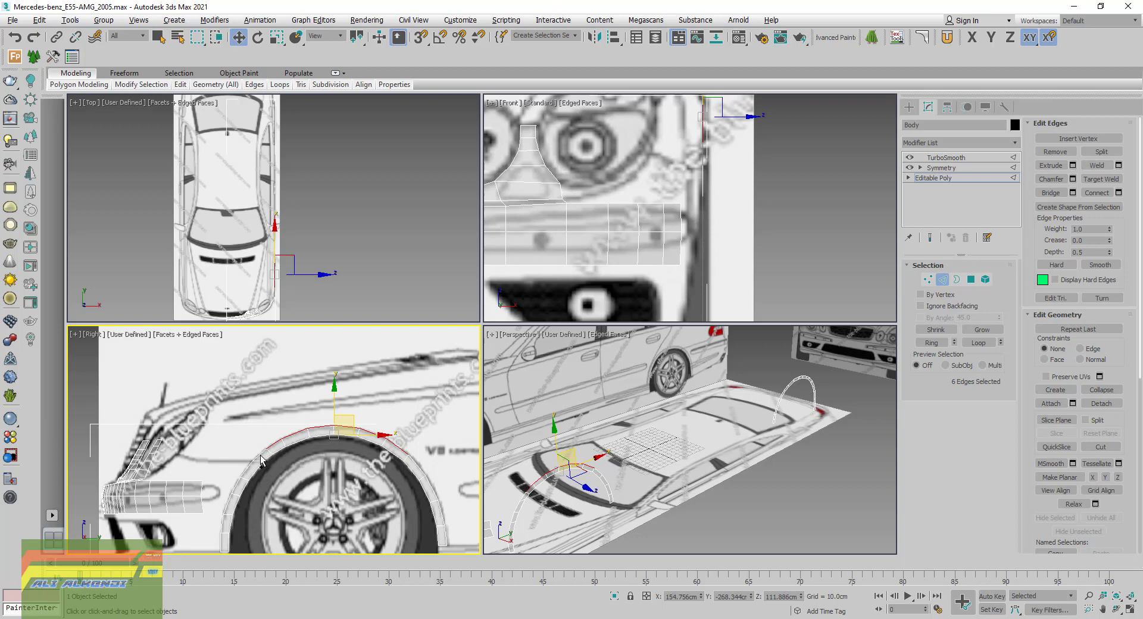
pyautogui.keyDown('ctrl'); pyautogui.click(259, 456); pyautogui.keyUp('ctrl')
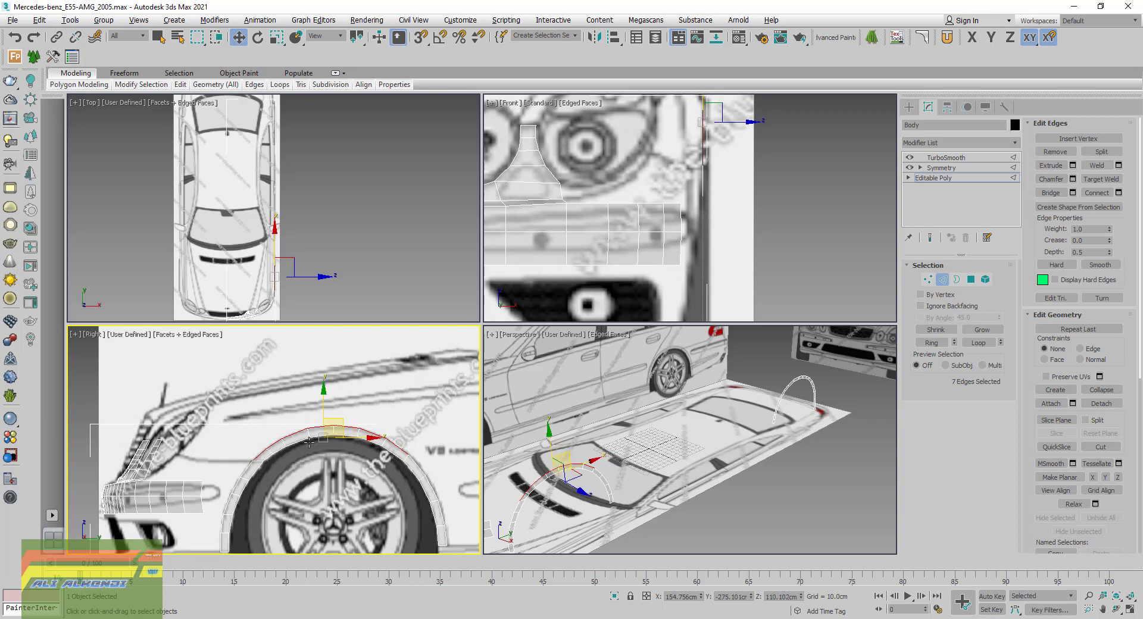
pyautogui.moveTo(309, 442)
pyautogui.mouseDown(button='middle')
pyautogui.moveTo(313, 418)
pyautogui.moveTo(260, 415)
pyautogui.mouseUp(button='middle')
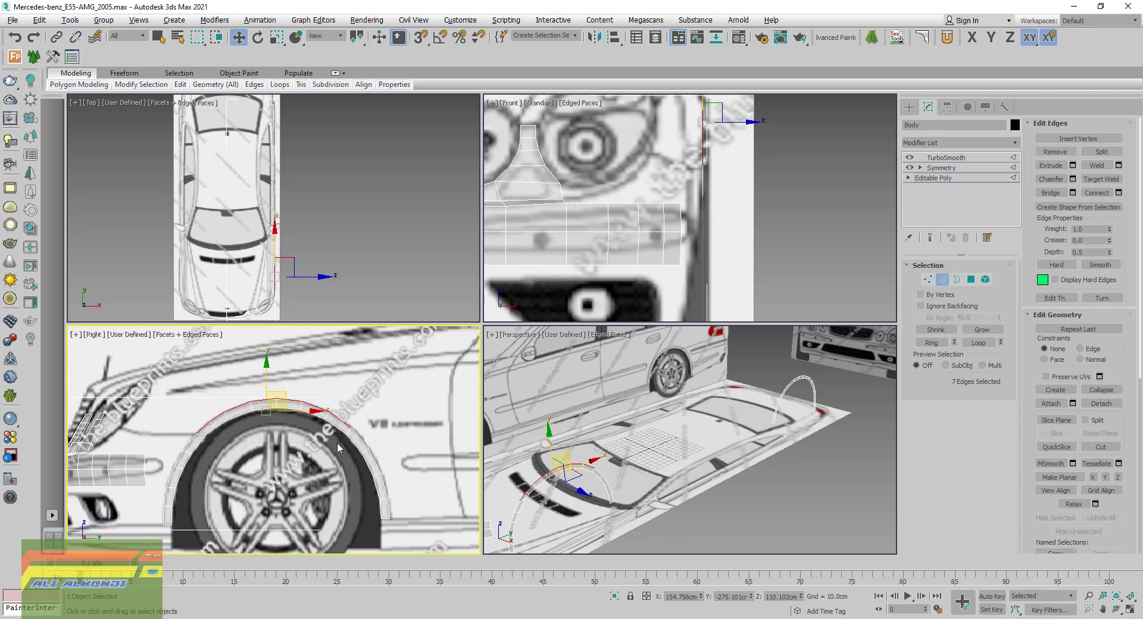
pyautogui.scroll(4, 357, 433)
pyautogui.keyDown('ctrl'); pyautogui.click(359, 439); pyautogui.keyUp('ctrl')
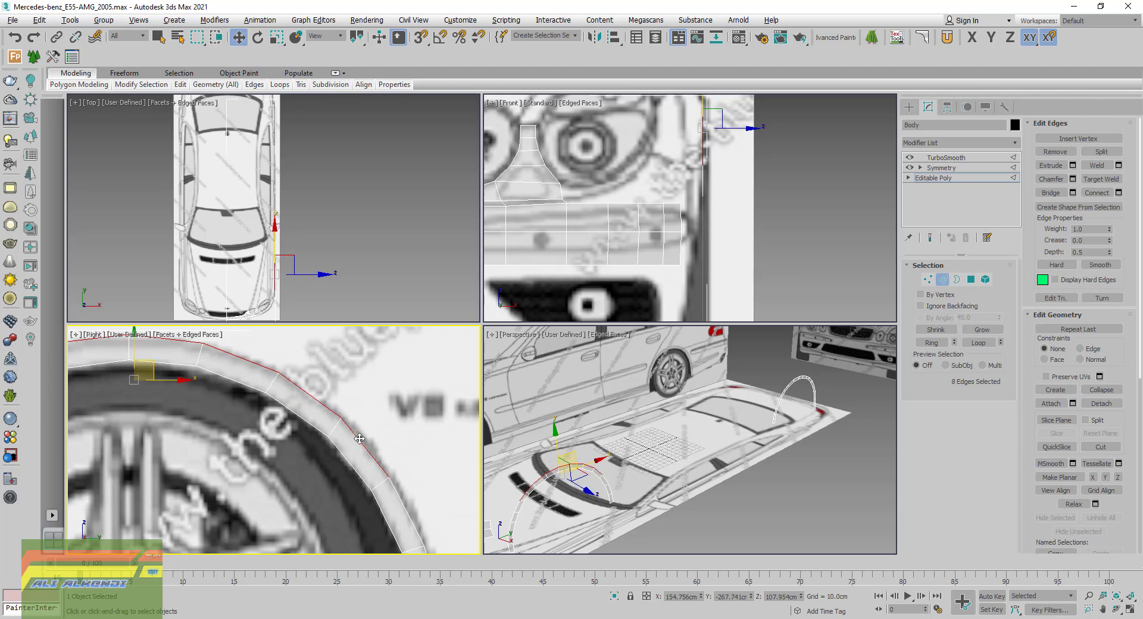
pyautogui.scroll(-2, 278, 444)
pyautogui.scroll(-3, 308, 463)
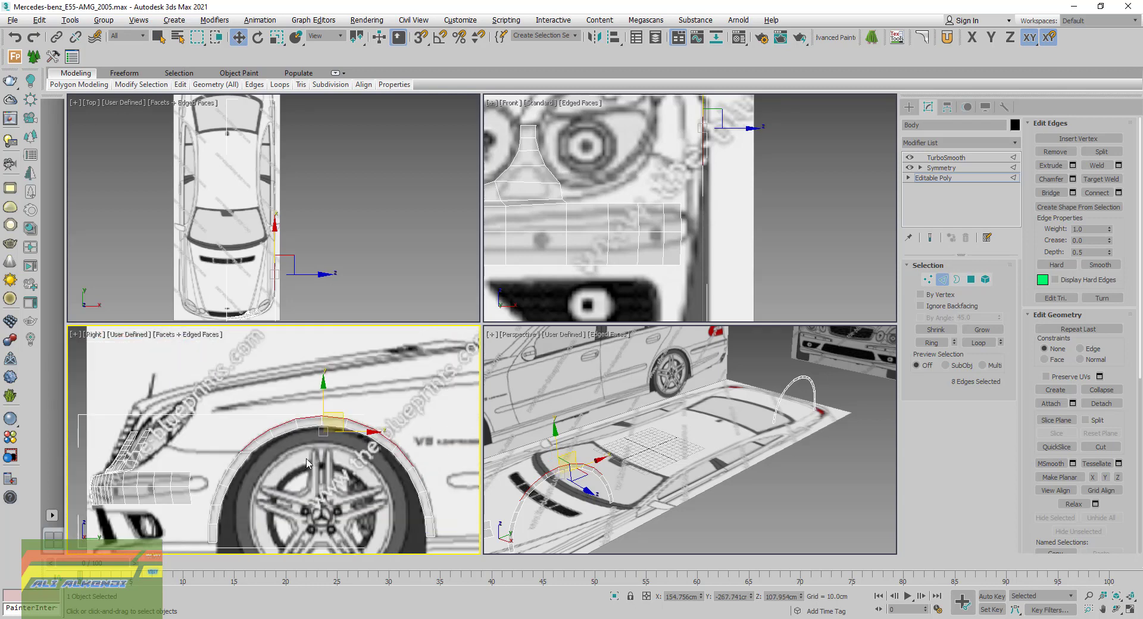
pyautogui.moveTo(308, 463); pyautogui.dragTo(308, 471, button='middle')
# Switch to the silver E55 photo and pan it up toward the windshield
pyautogui.hotkey('alt', 'Tab')
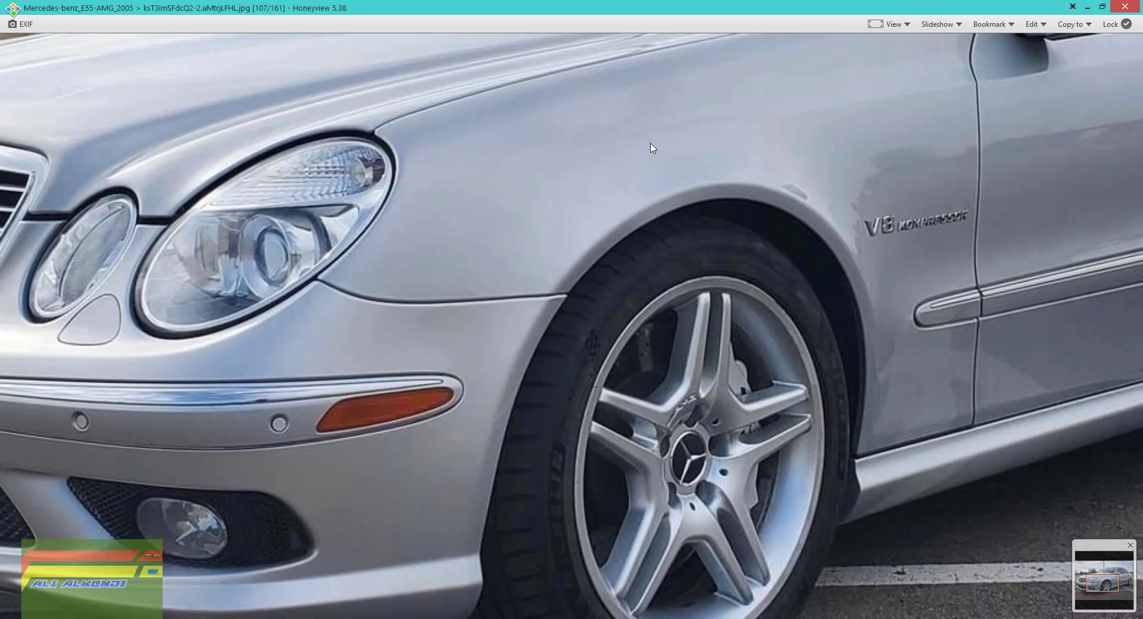
pyautogui.scroll(3, 792, 172)
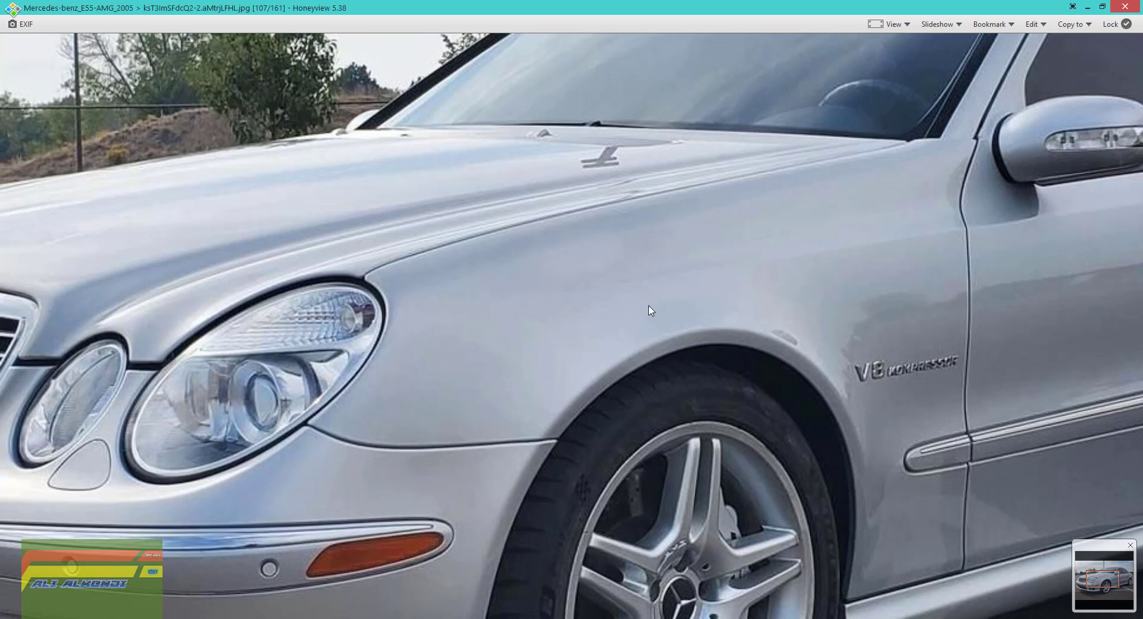
# Close the photo viewer and open Image7 from the Mercedes-benz_E55-AMG_2005 folder
pyautogui.click(1125, 6)
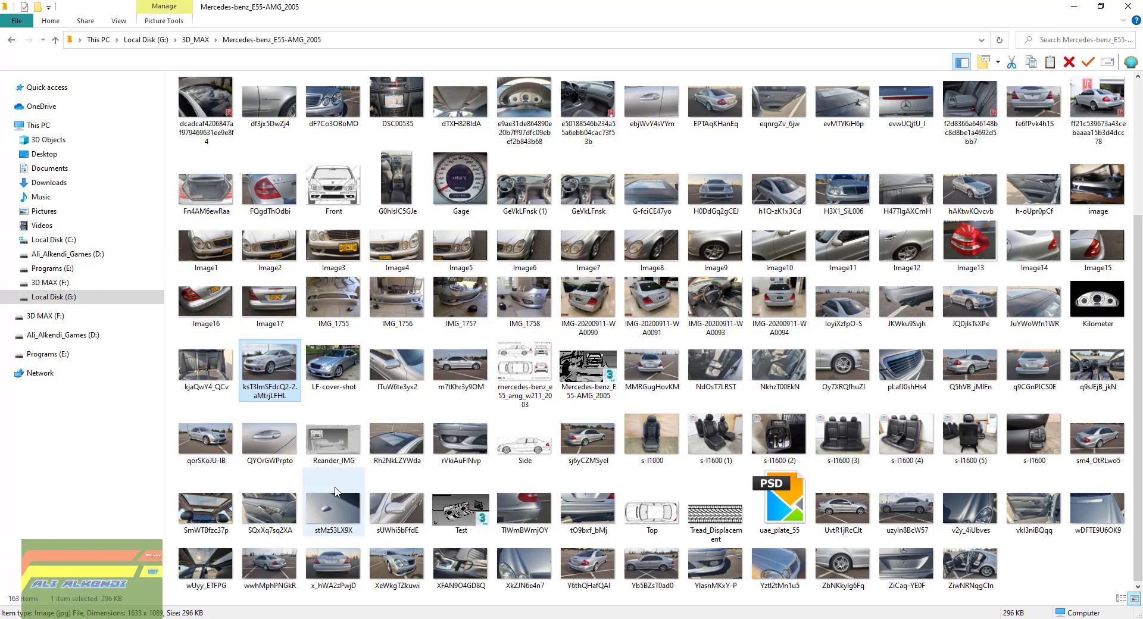
pyautogui.click(498, 356)
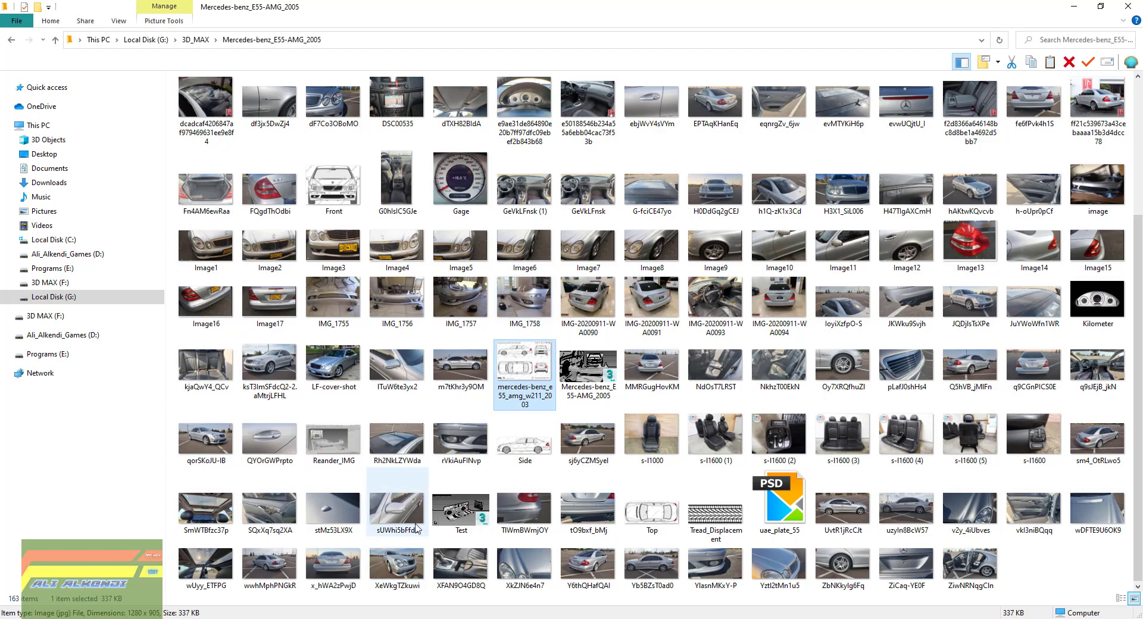
pyautogui.scroll(3, 471, 407)
pyautogui.scroll(-3, 471, 407)
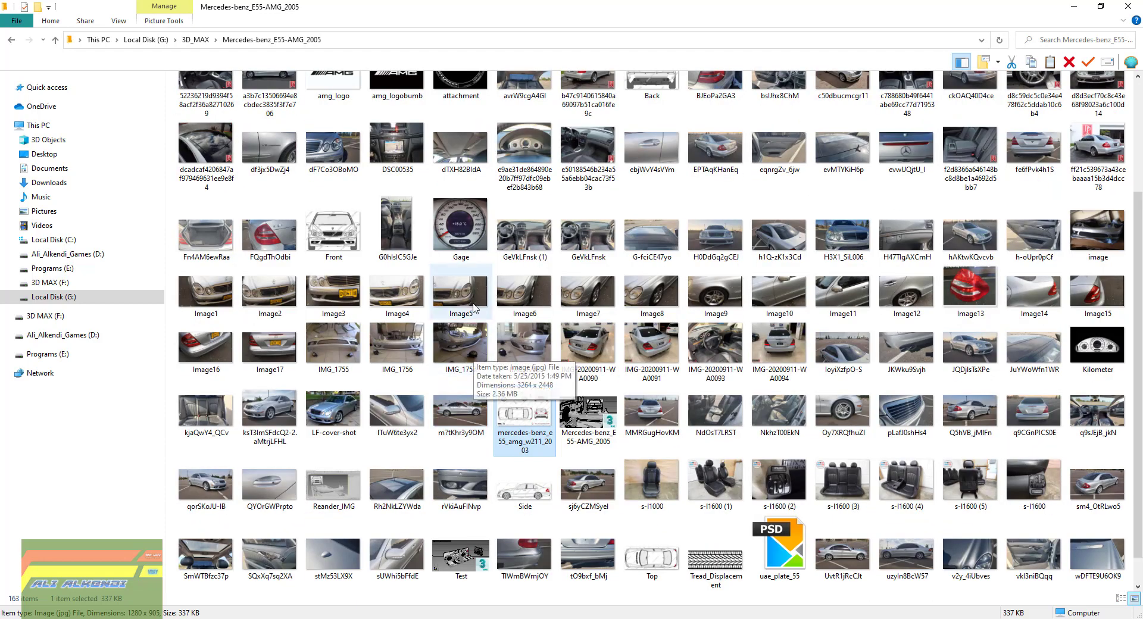
pyautogui.doubleClick(596, 295)
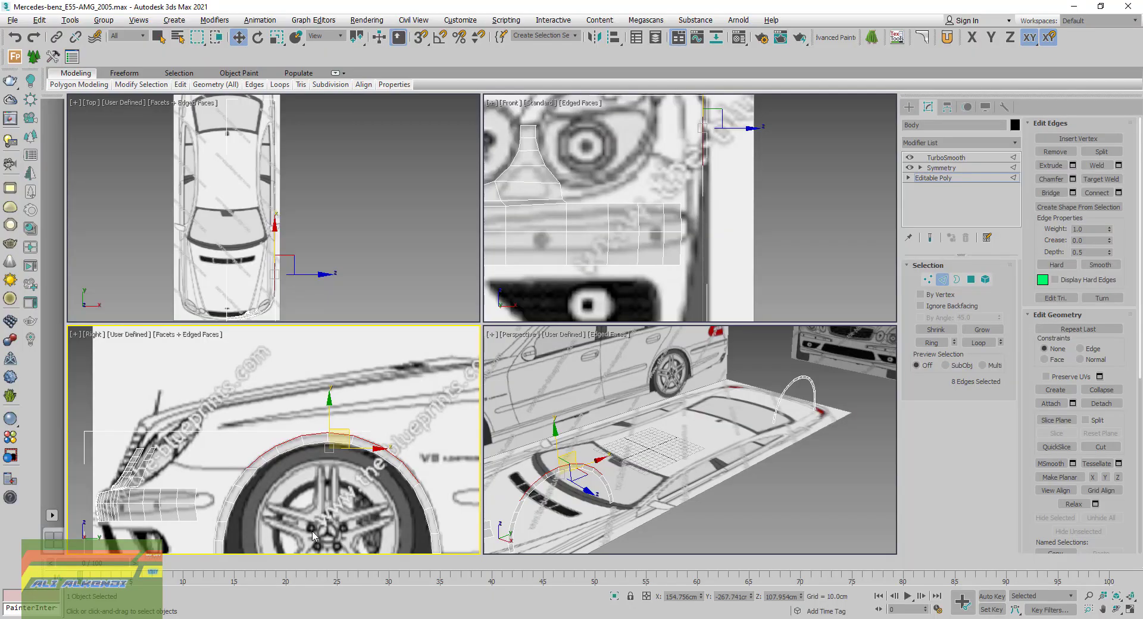
# Maximize the side view and raise the selected arch edges onto the blueprint line
pyautogui.moveTo(235, 465); pyautogui.dragTo(237, 453, button='middle')
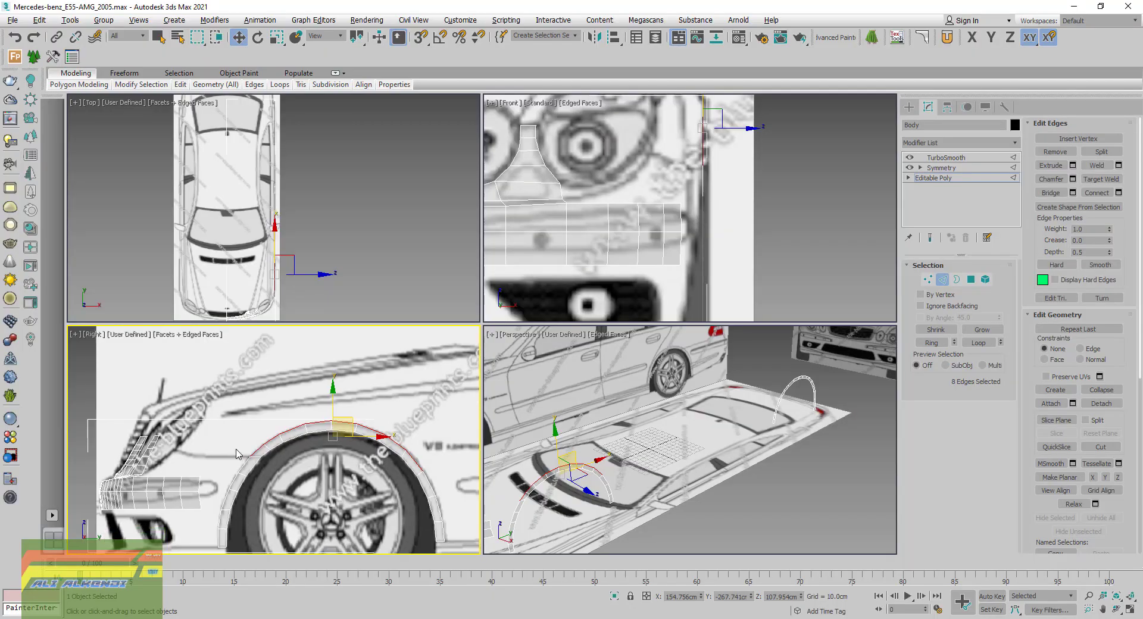
pyautogui.click(1129, 609)
pyautogui.moveTo(626, 285); pyautogui.dragTo(612, 325, button='middle')
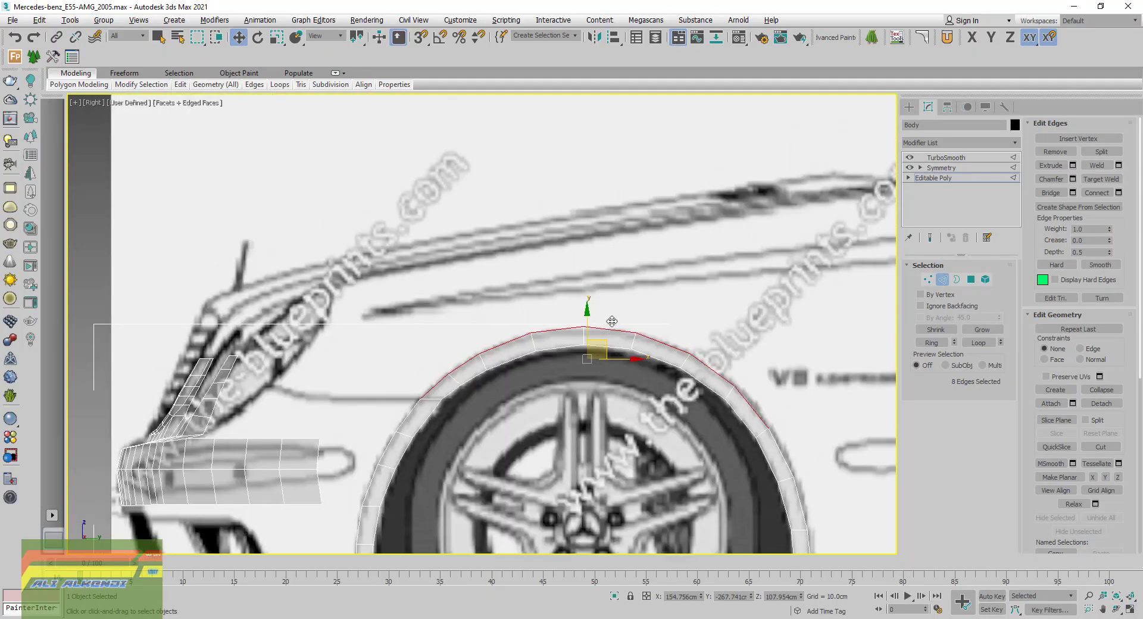
pyautogui.moveTo(588, 315); pyautogui.dragTo(590, 294)
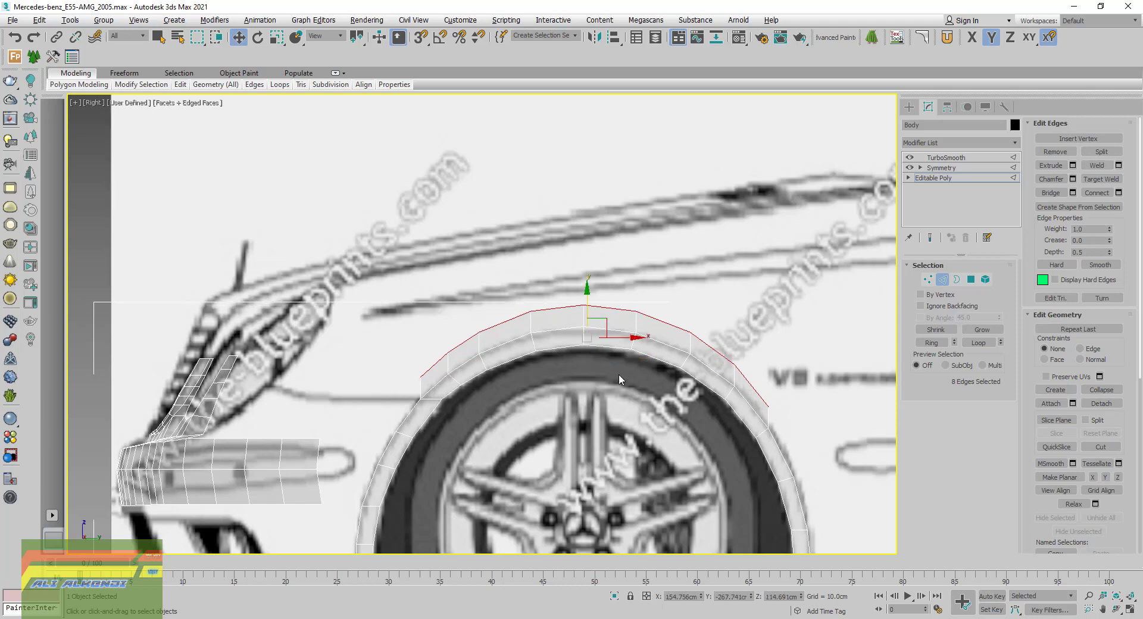
pyautogui.moveTo(617, 395); pyautogui.dragTo(522, 332, button='middle')
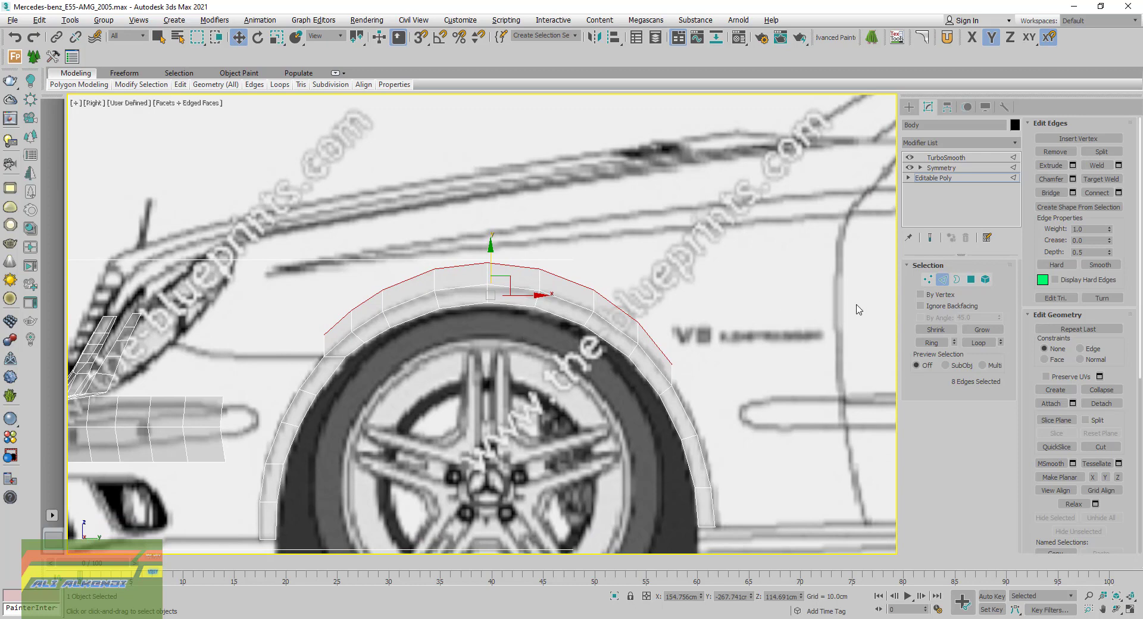
# In vertex mode, nudge the outer and upper arch vertices onto the blueprint arch curve
pyautogui.click(927, 279)
pyautogui.scroll(3, 595, 304)
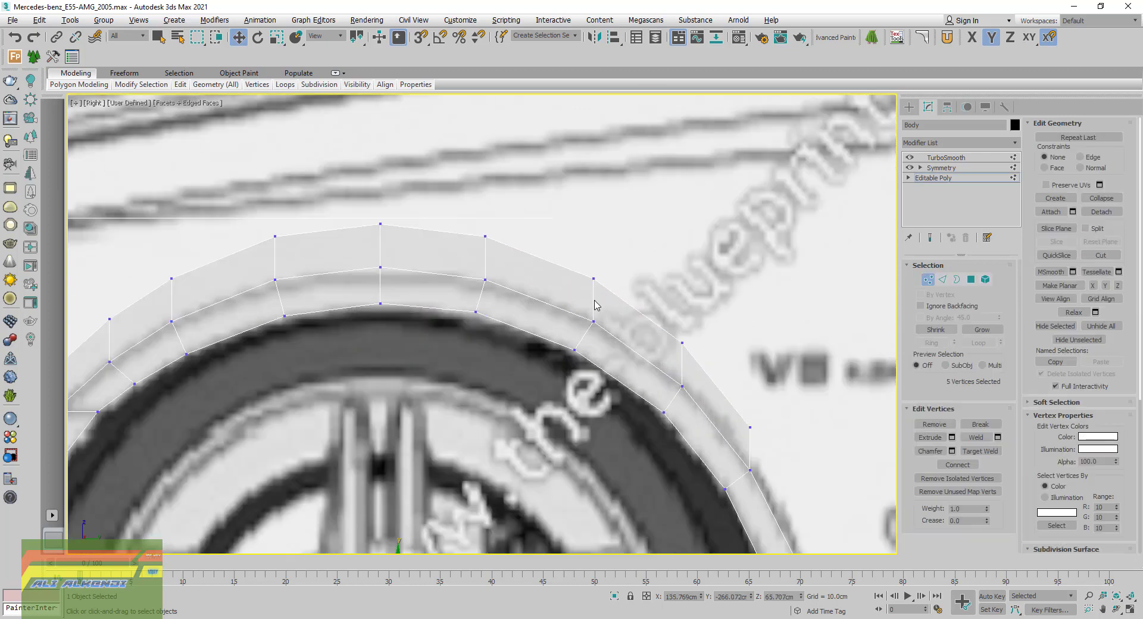
pyautogui.moveTo(571, 267); pyautogui.dragTo(620, 302)
pyautogui.moveTo(611, 262); pyautogui.dragTo(623, 269)
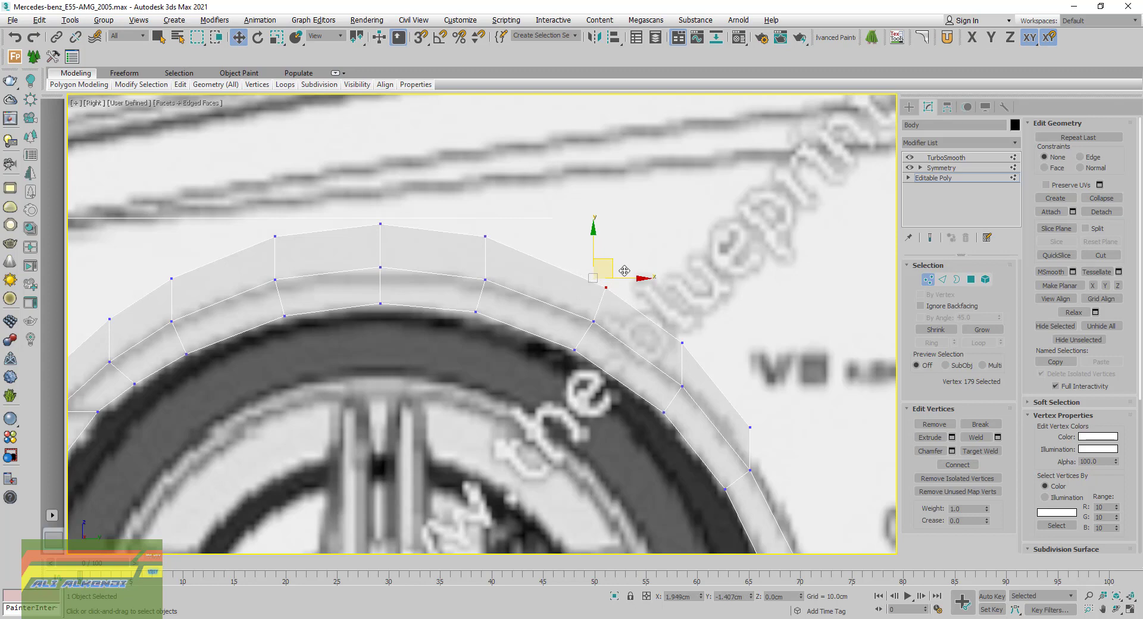
pyautogui.click(682, 342)
pyautogui.moveTo(700, 323); pyautogui.dragTo(709, 332)
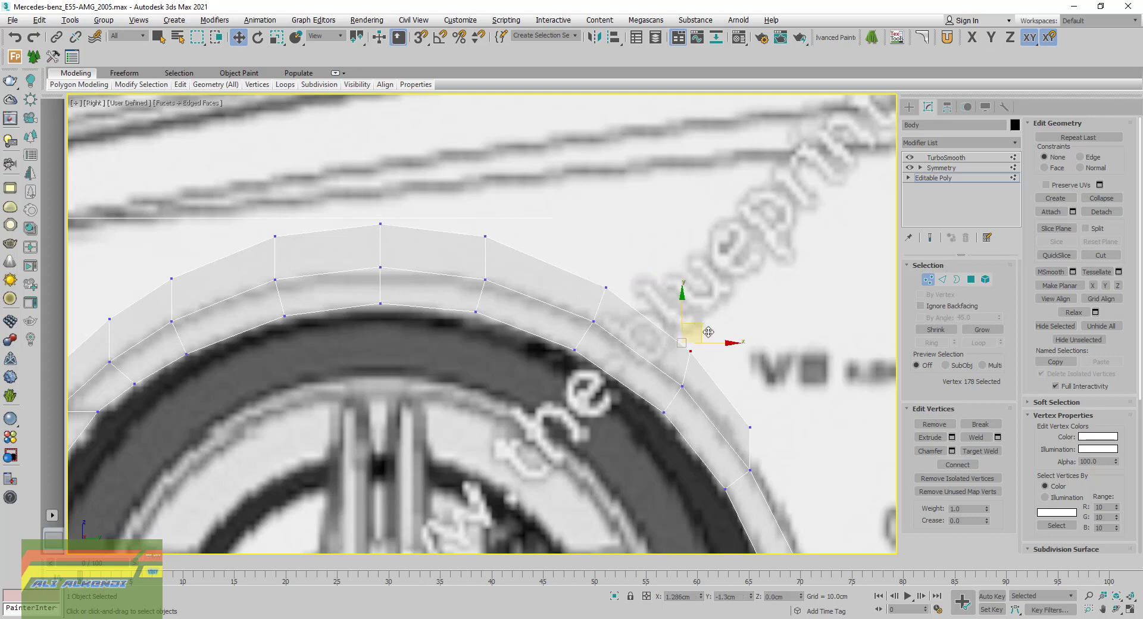
pyautogui.moveTo(740, 422); pyautogui.dragTo(664, 365, button='middle')
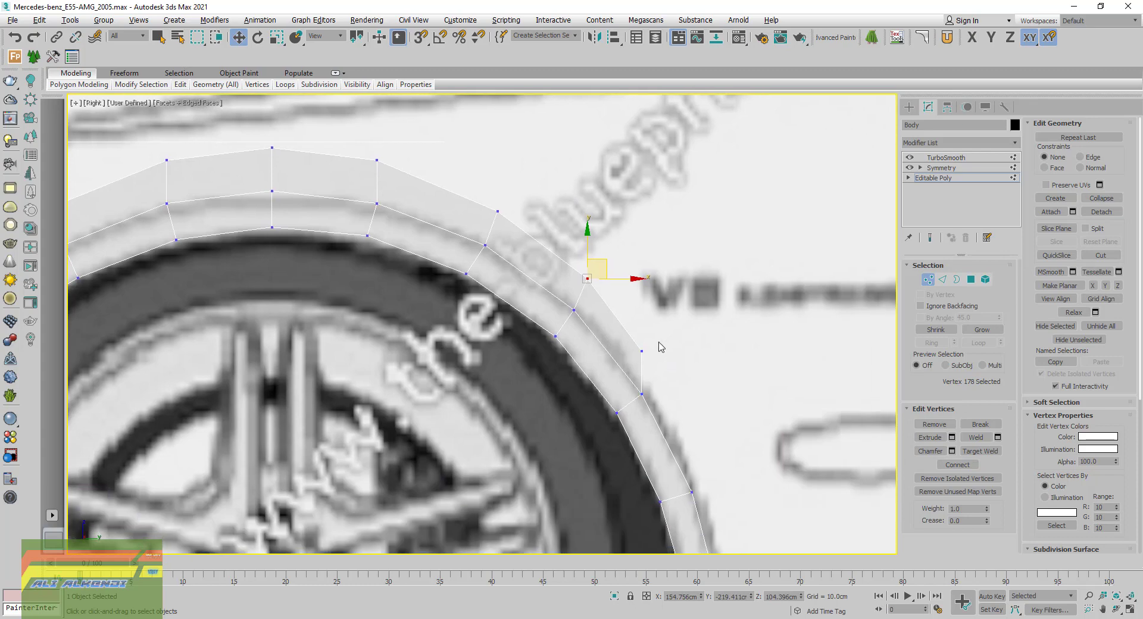
pyautogui.click(642, 351)
pyautogui.moveTo(658, 337); pyautogui.dragTo(682, 360)
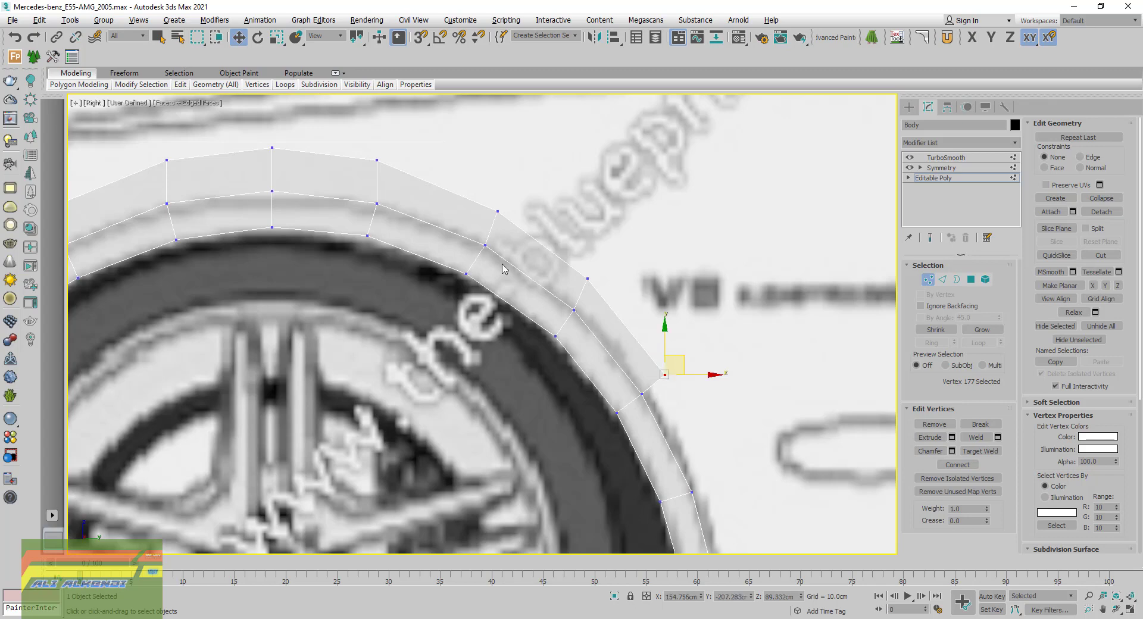
pyautogui.moveTo(485, 251)
pyautogui.mouseDown(button='middle')
pyautogui.moveTo(619, 273)
pyautogui.moveTo(597, 225)
pyautogui.mouseUp(button='middle')
pyautogui.moveTo(578, 205); pyautogui.dragTo(616, 244)
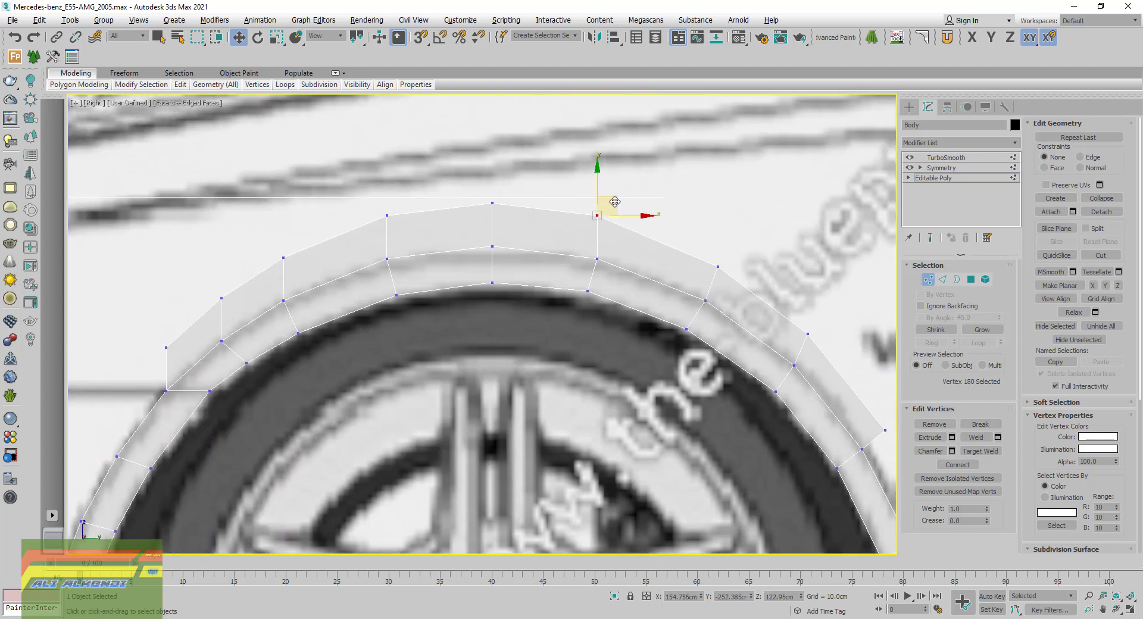
pyautogui.moveTo(616, 204); pyautogui.dragTo(623, 206)
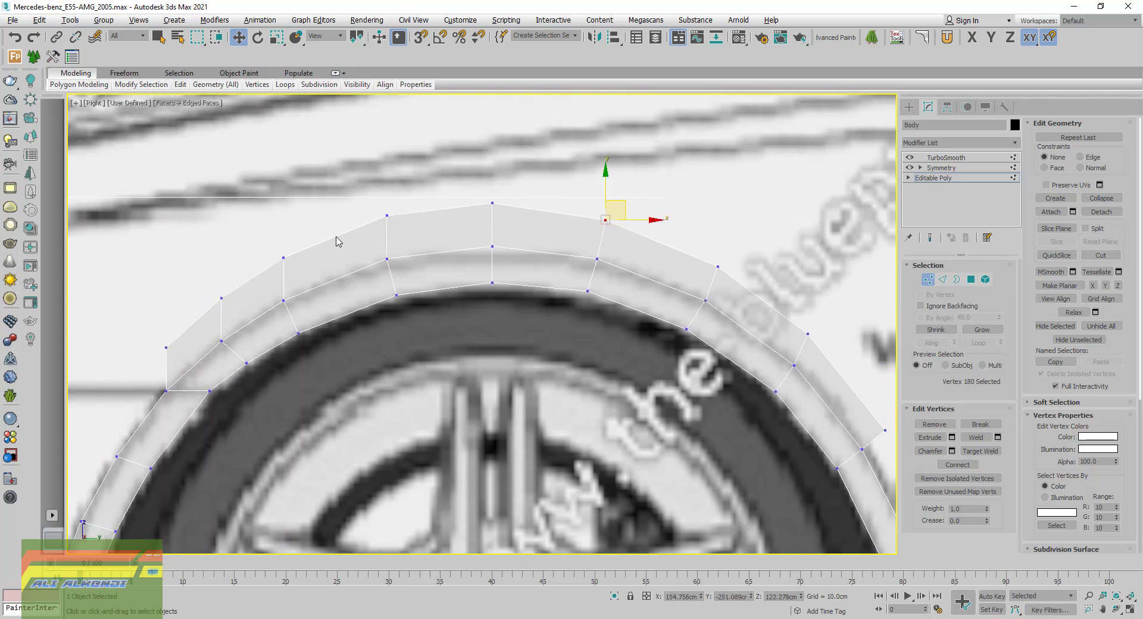
# Pull the front-end arch vertices down-left to follow the blueprint arch
pyautogui.moveTo(335, 241); pyautogui.dragTo(484, 249, button='middle')
pyautogui.moveTo(513, 211)
pyautogui.mouseDown()
pyautogui.moveTo(548, 231)
pyautogui.moveTo(541, 211)
pyautogui.mouseUp()
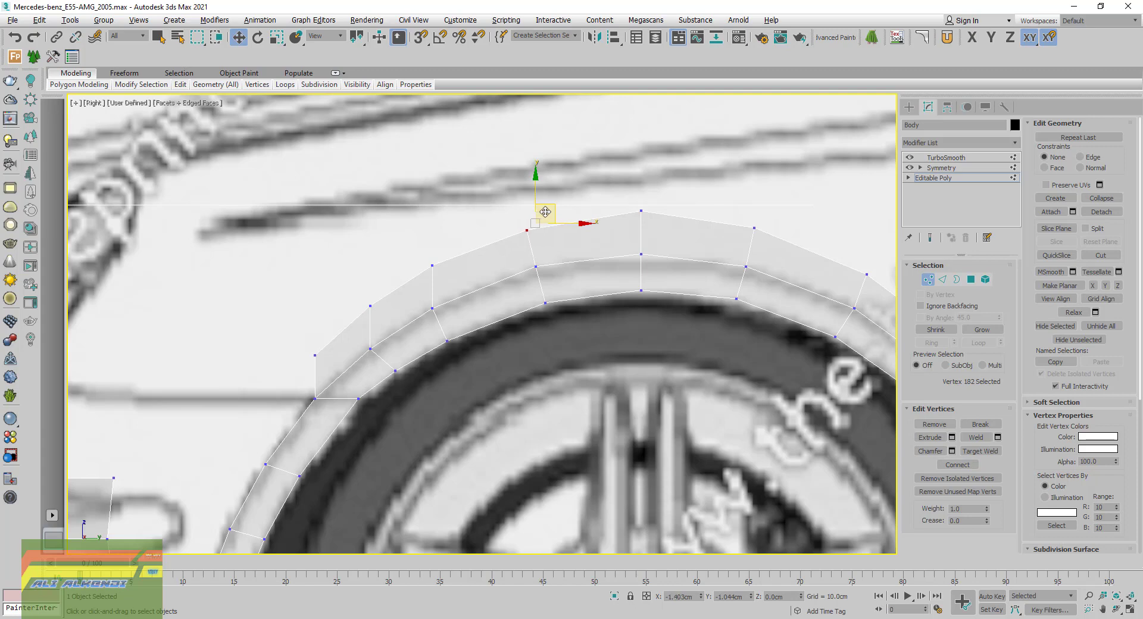
pyautogui.moveTo(399, 286); pyautogui.dragTo(506, 262, button='middle')
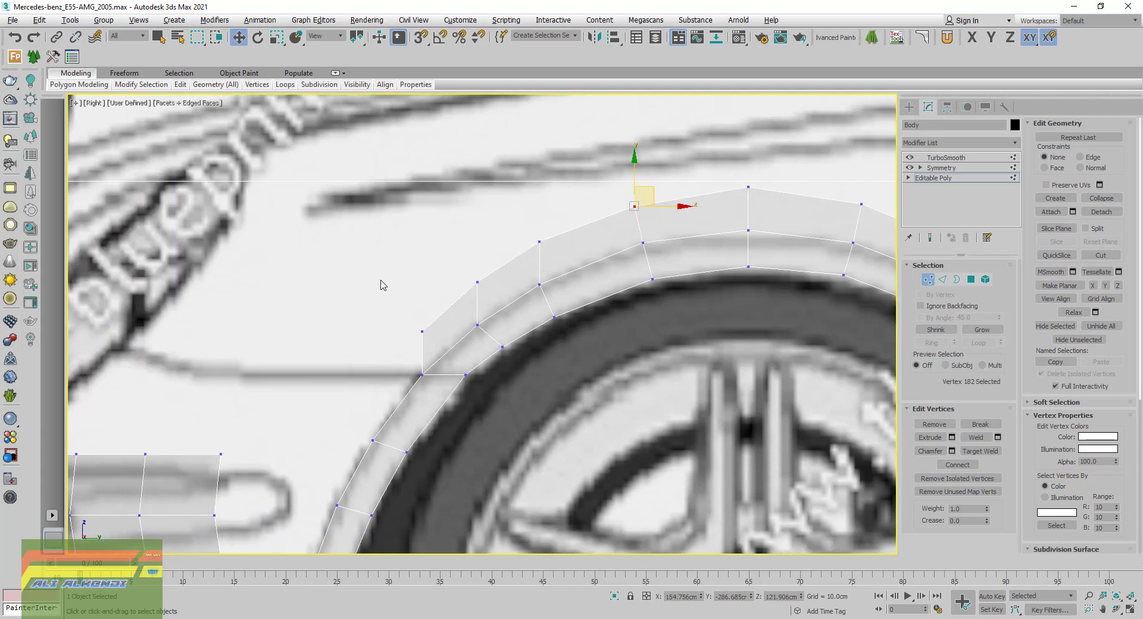
pyautogui.moveTo(411, 326); pyautogui.dragTo(444, 368)
pyautogui.moveTo(438, 321); pyautogui.dragTo(410, 359)
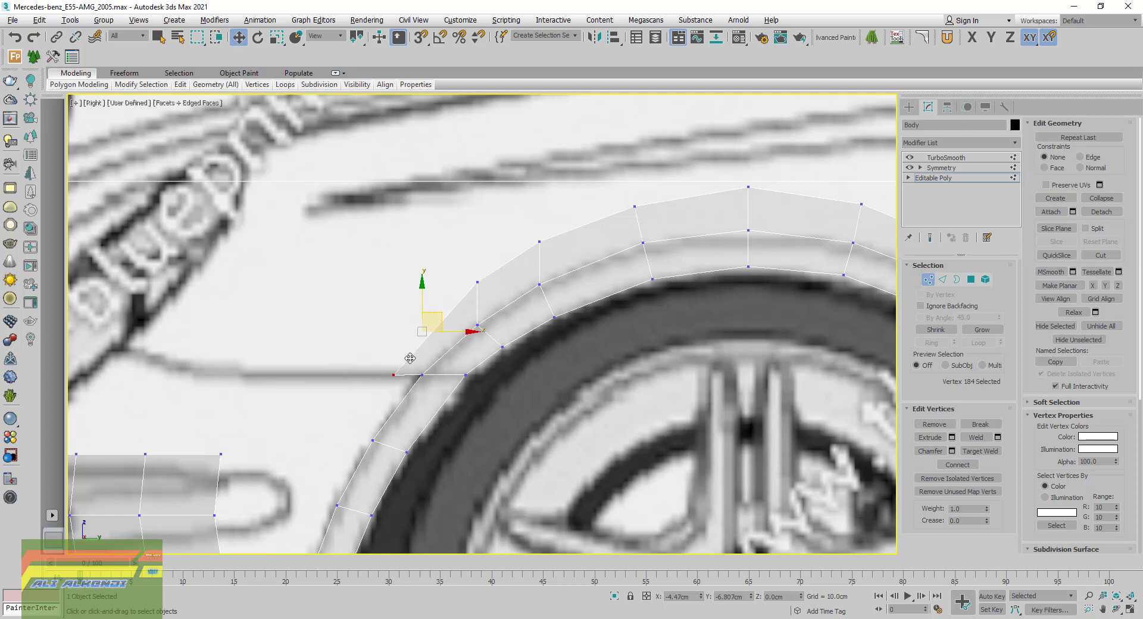
pyautogui.click(477, 282)
pyautogui.moveTo(493, 273); pyautogui.dragTo(470, 293)
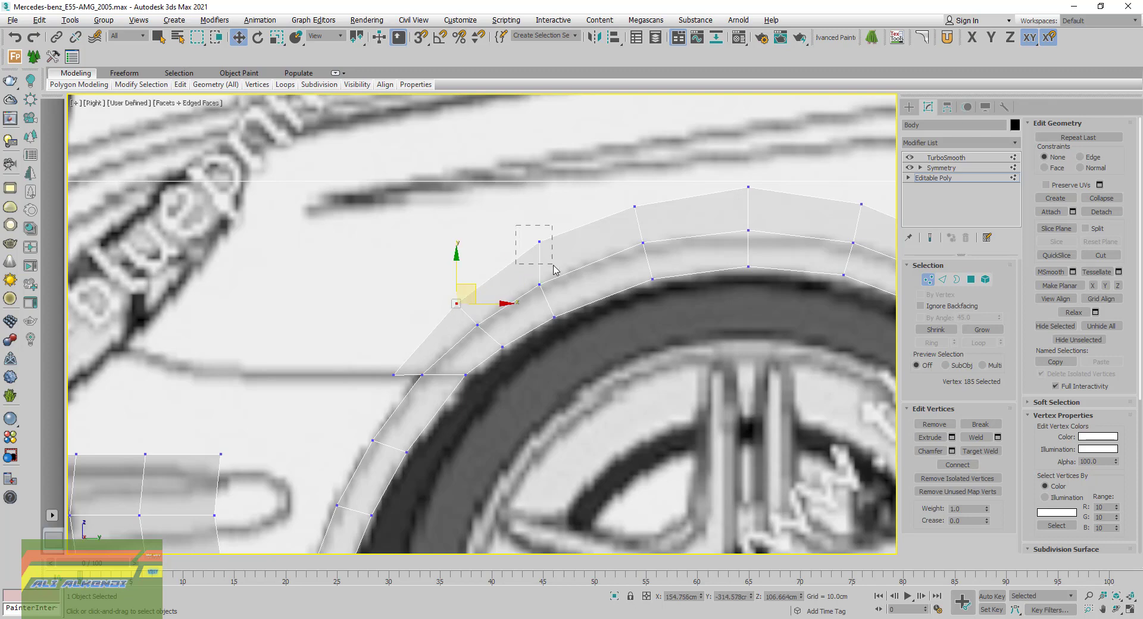
pyautogui.click(540, 241)
pyautogui.moveTo(554, 230); pyautogui.dragTo(542, 240)
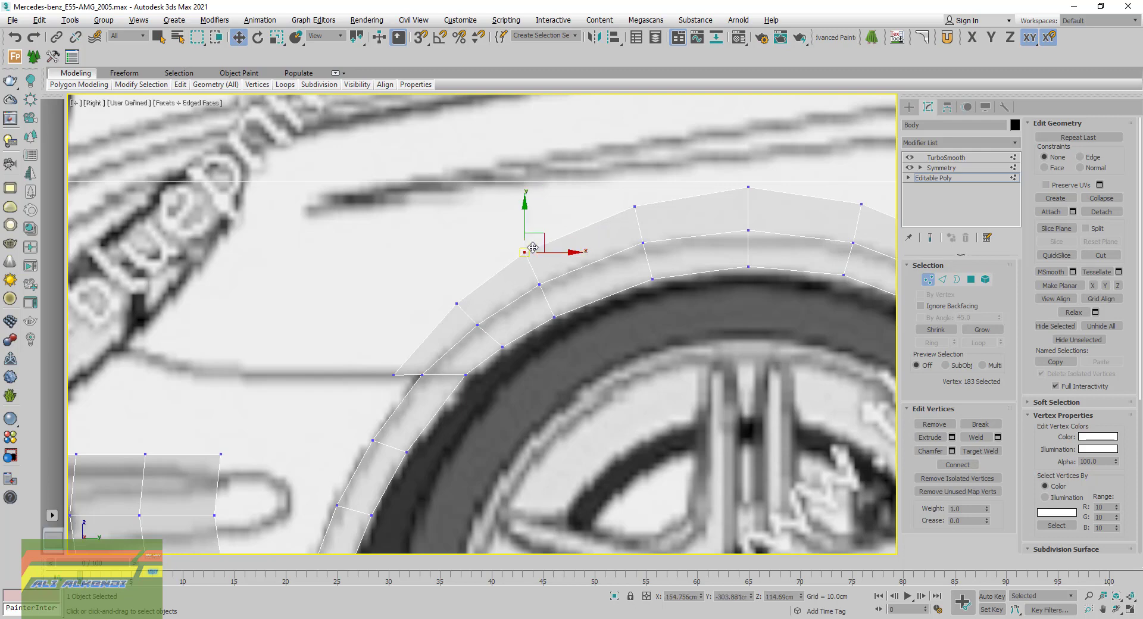
# Move the arch strip's corner vertex left along X onto the blueprint line
pyautogui.scroll(3, 453, 382)
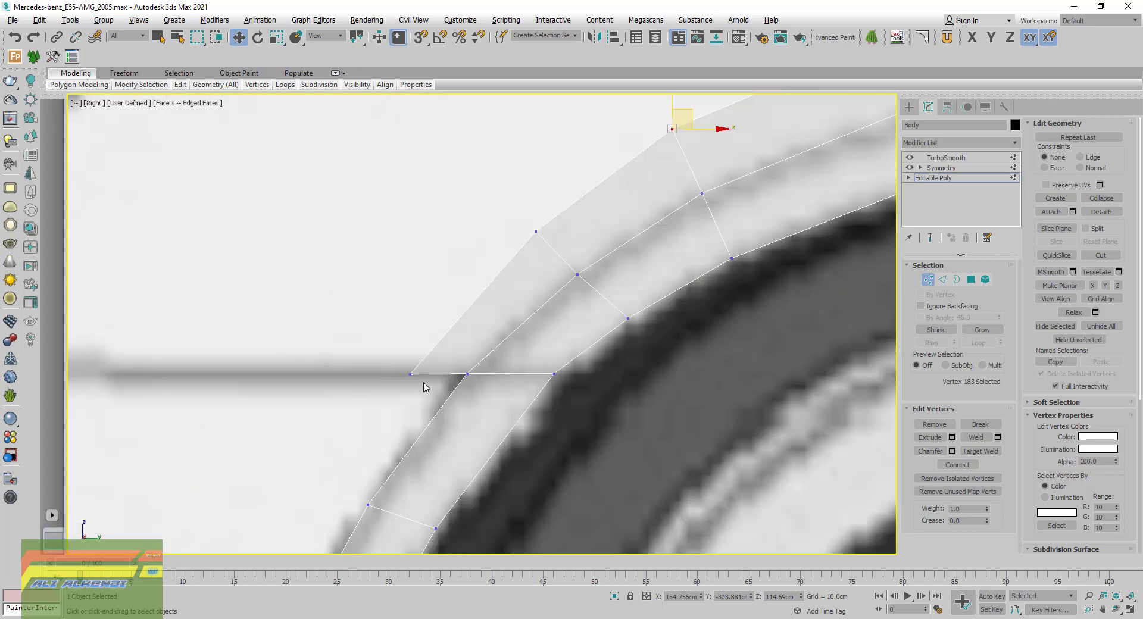
pyautogui.scroll(2, 423, 387)
pyautogui.click(404, 370)
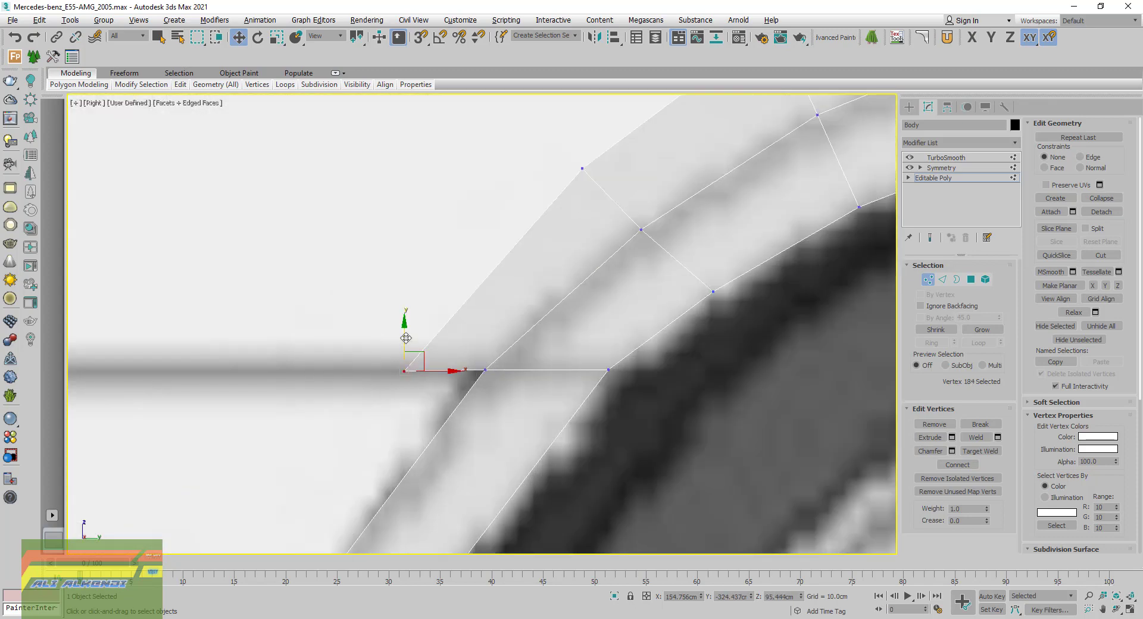
pyautogui.moveTo(406, 336); pyautogui.dragTo(406, 336)
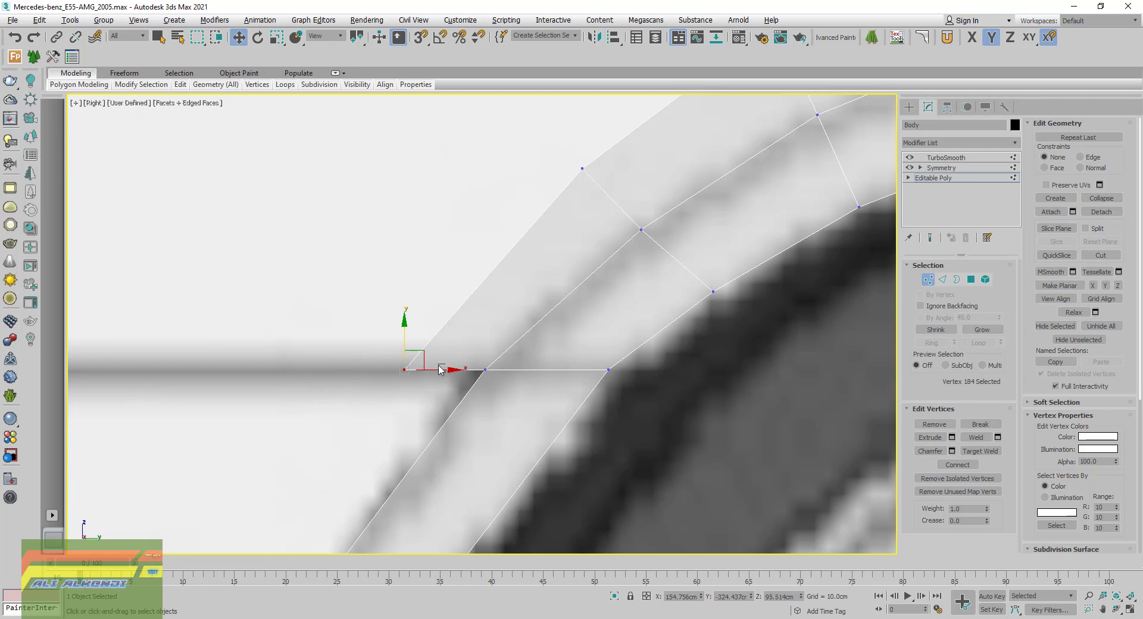
pyautogui.moveTo(439, 369); pyautogui.dragTo(428, 369)
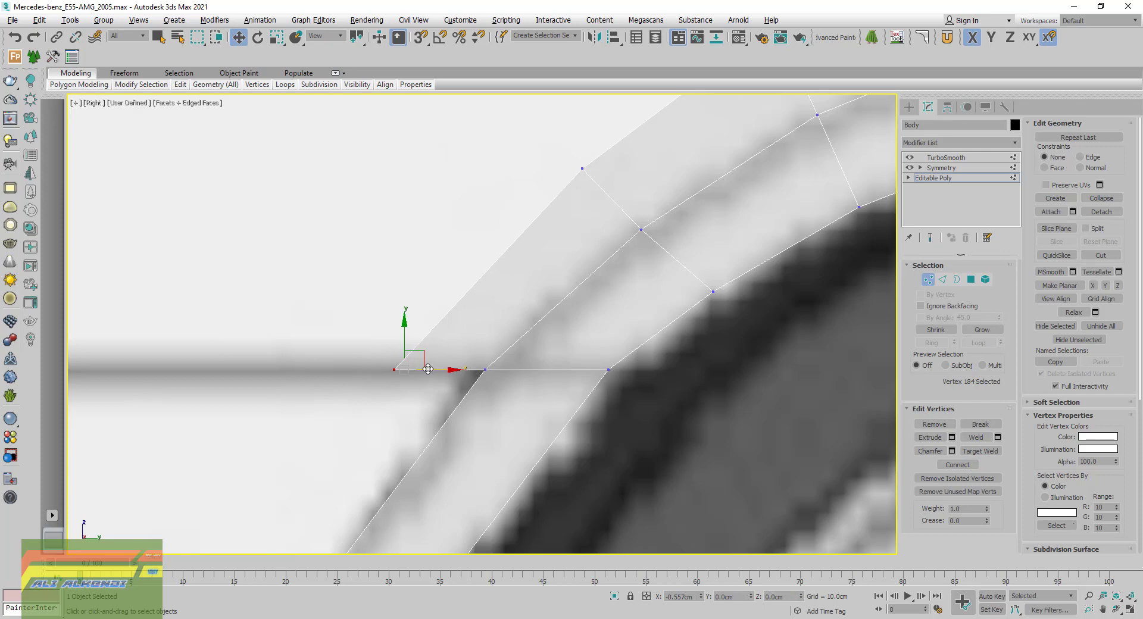
pyautogui.scroll(-4, 429, 369)
pyautogui.scroll(-2, 430, 369)
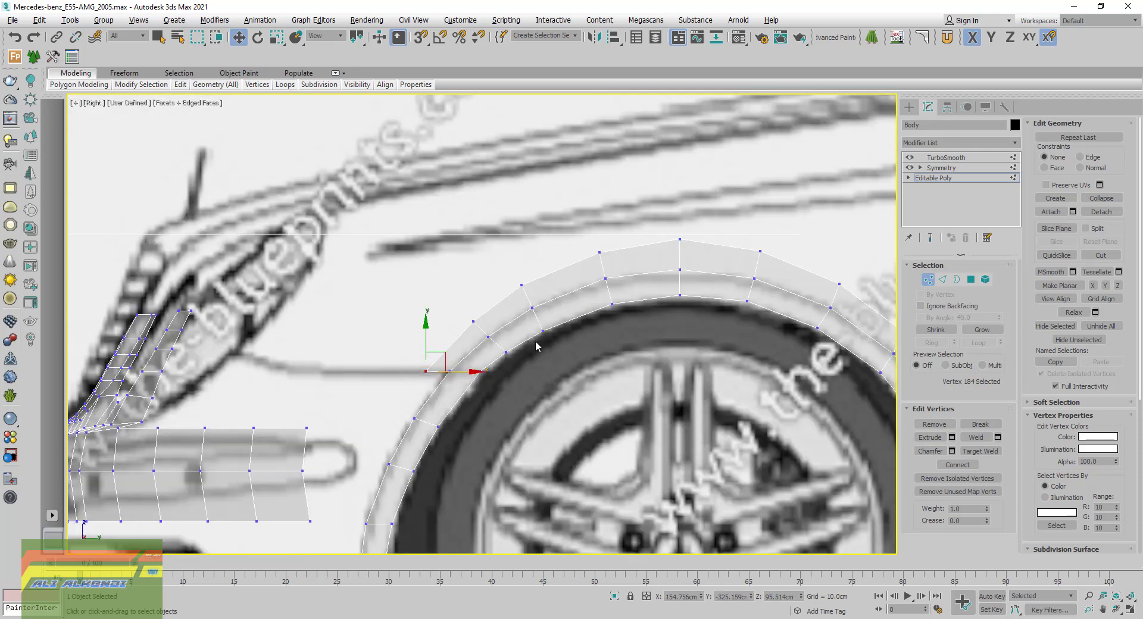
pyautogui.moveTo(536, 347); pyautogui.dragTo(367, 370, button='middle')
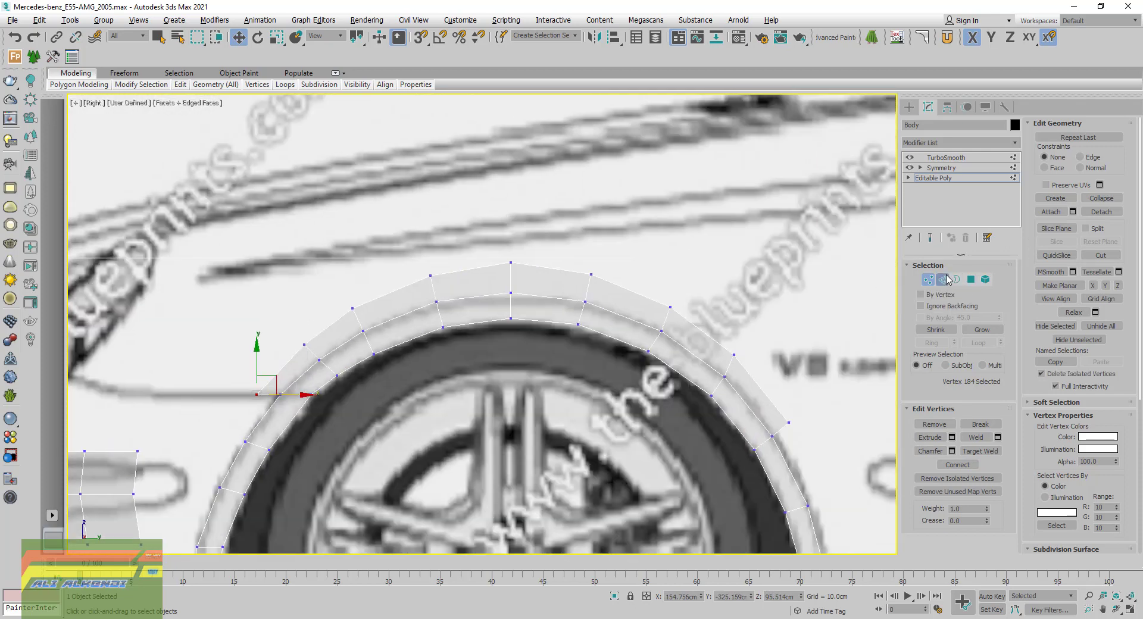
# Restore four viewports and Shift-drag the outer arch edge loop in Front to extrude a flange
pyautogui.click(944, 279)
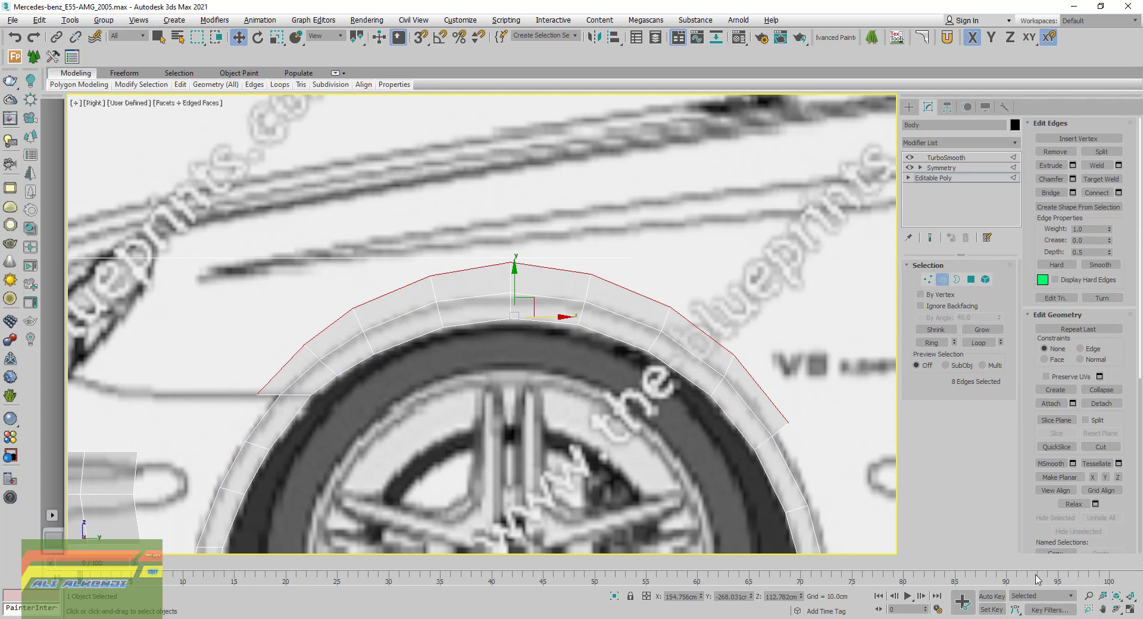
pyautogui.click(1129, 608)
pyautogui.rightClick(685, 166)
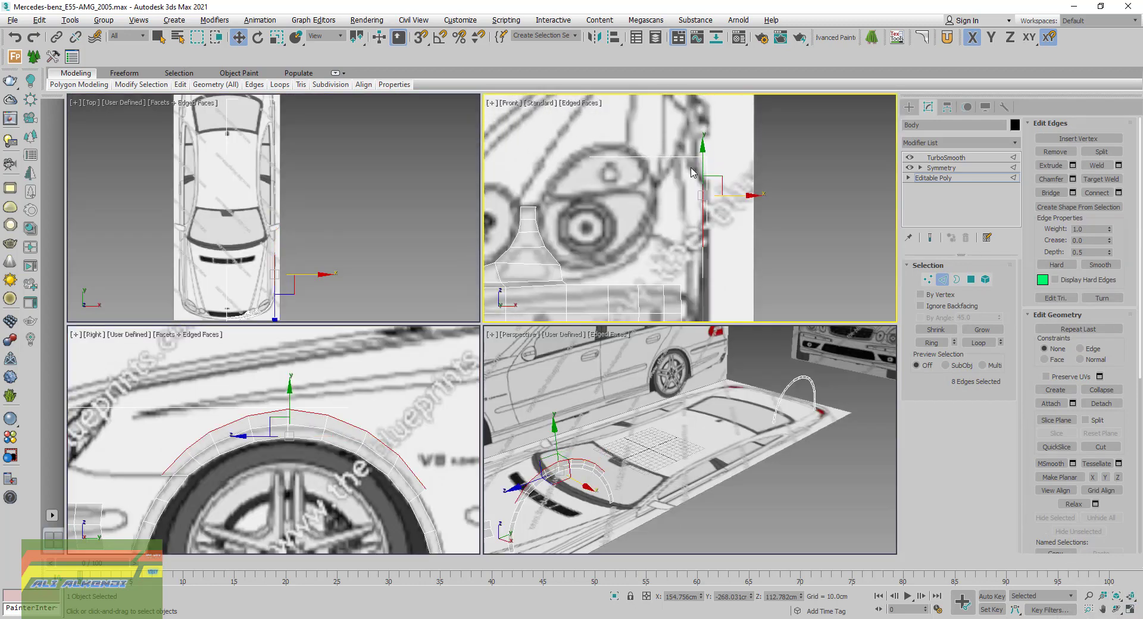
pyautogui.press('z')
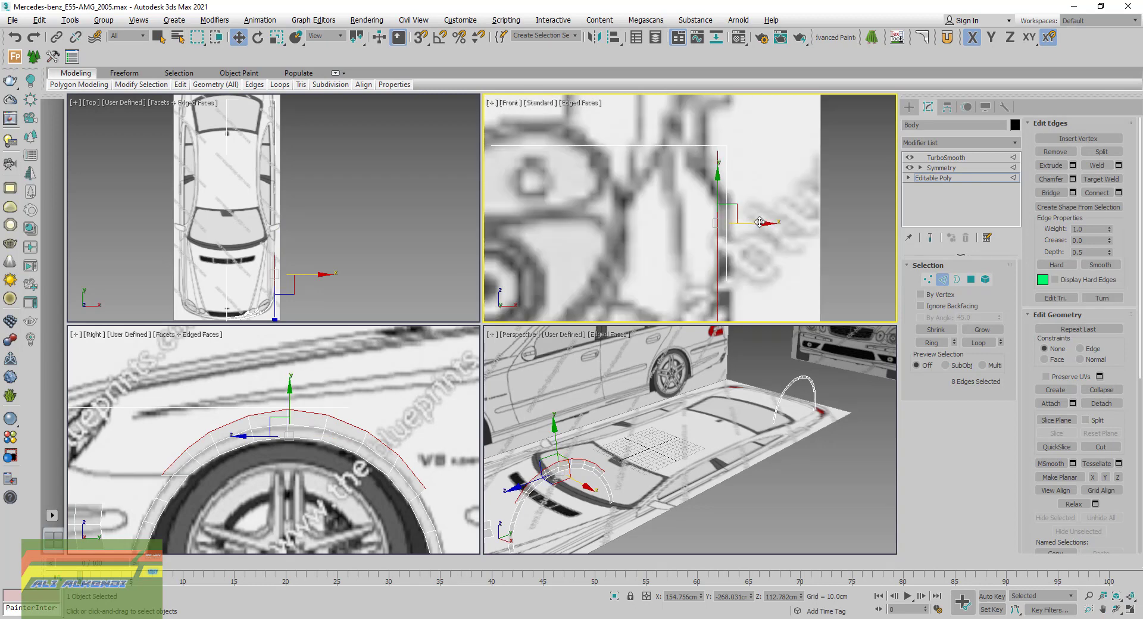
pyautogui.keyDown('shift'); pyautogui.moveTo(760, 221); pyautogui.dragTo(729, 233); pyautogui.keyUp('shift')
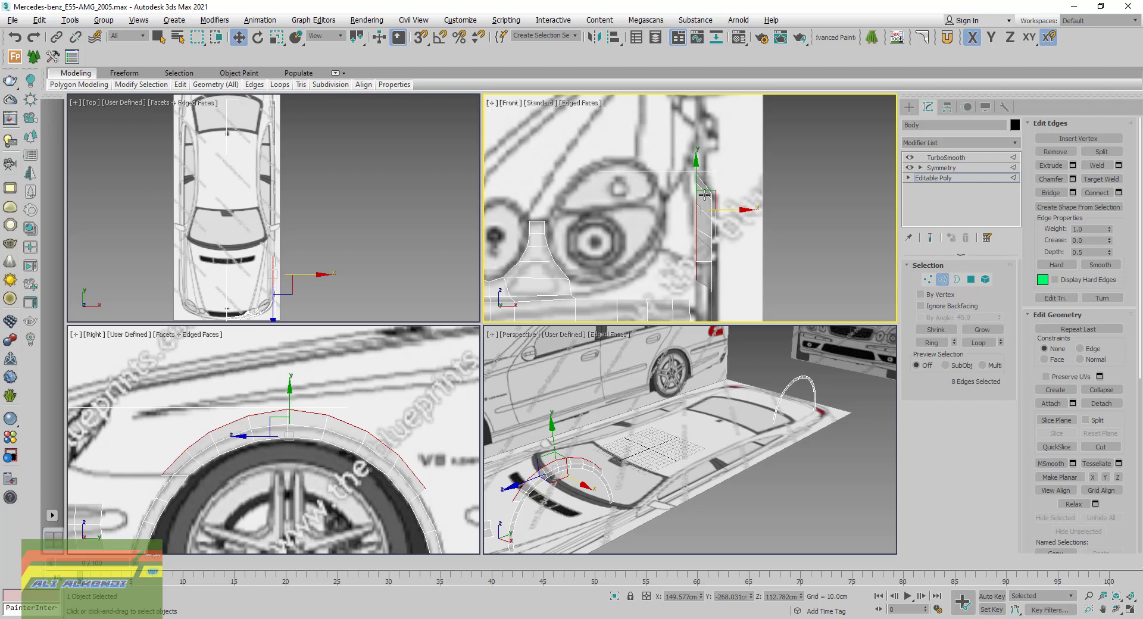
pyautogui.moveTo(704, 195)
pyautogui.mouseDown(button='middle')
pyautogui.moveTo(701, 256)
pyautogui.moveTo(700, 212)
pyautogui.mouseUp(button='middle')
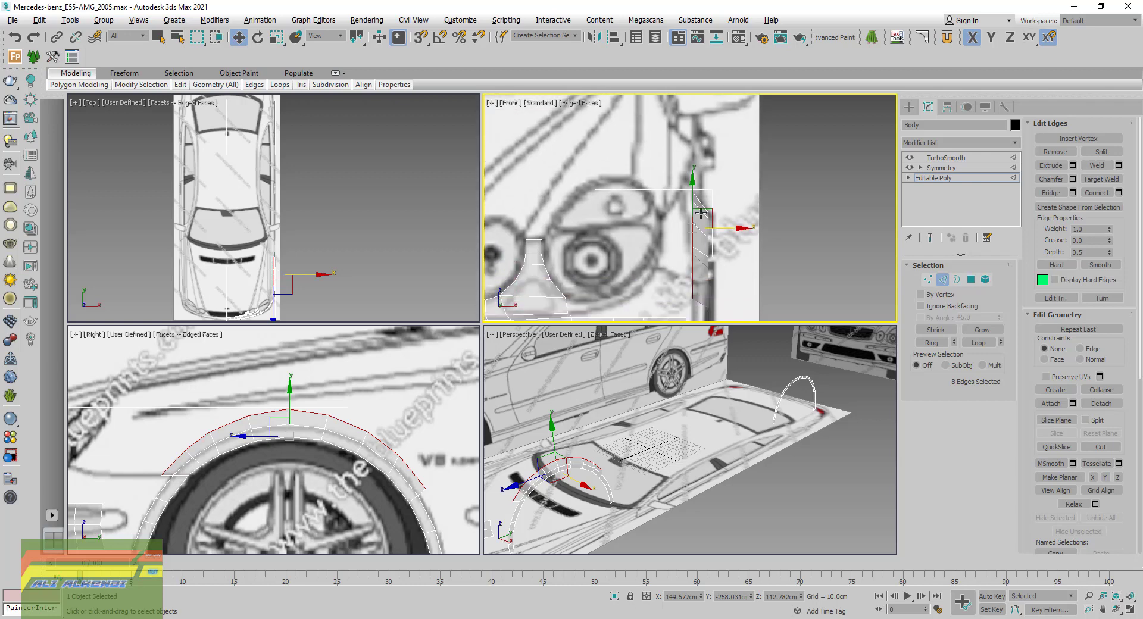
pyautogui.scroll(4, 700, 212)
pyautogui.moveTo(730, 242); pyautogui.dragTo(724, 243)
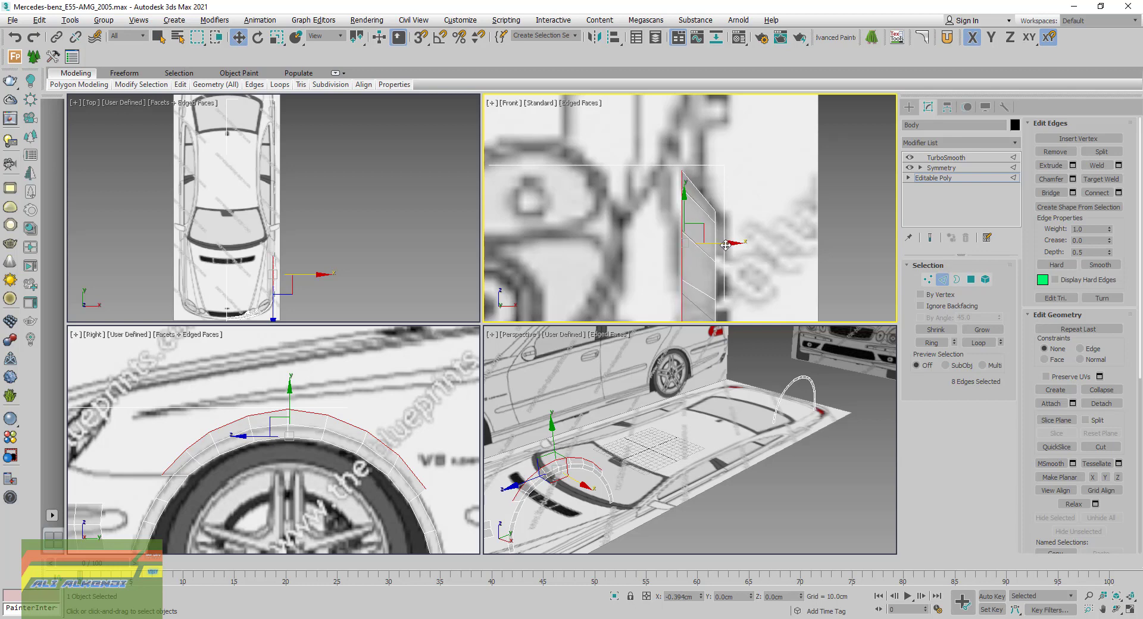
# Orbit the Perspective view and pan the side view to inspect the new arch flange
pyautogui.moveTo(676, 293); pyautogui.dragTo(720, 160, button='middle')
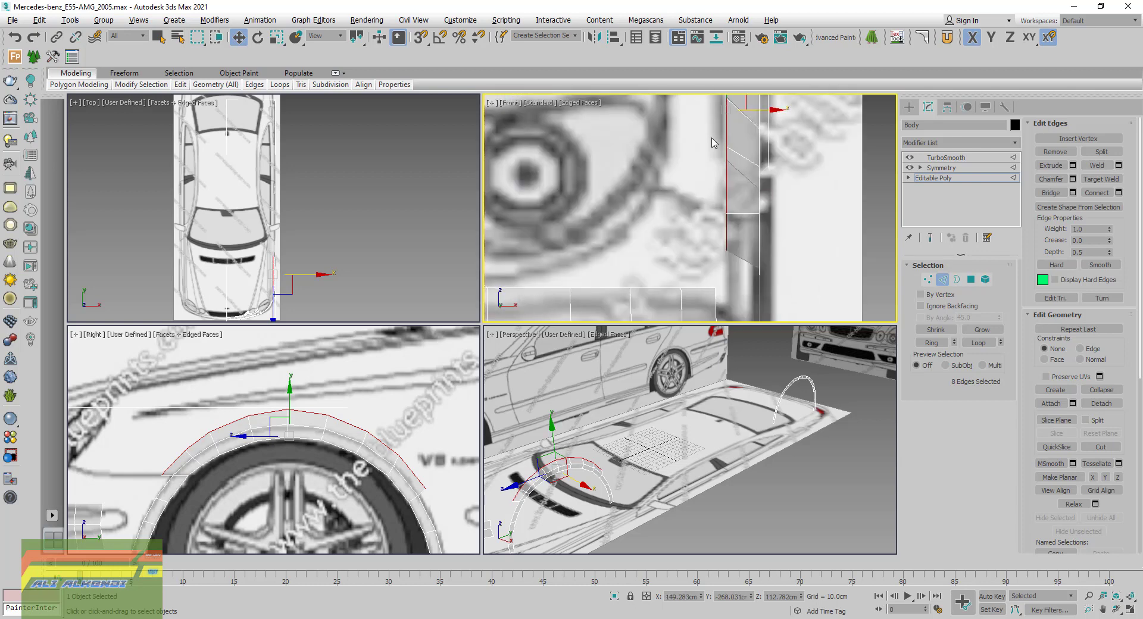
pyautogui.moveTo(706, 244)
pyautogui.mouseDown(button='middle')
pyautogui.moveTo(690, 148)
pyautogui.moveTo(680, 298)
pyautogui.mouseUp(button='middle')
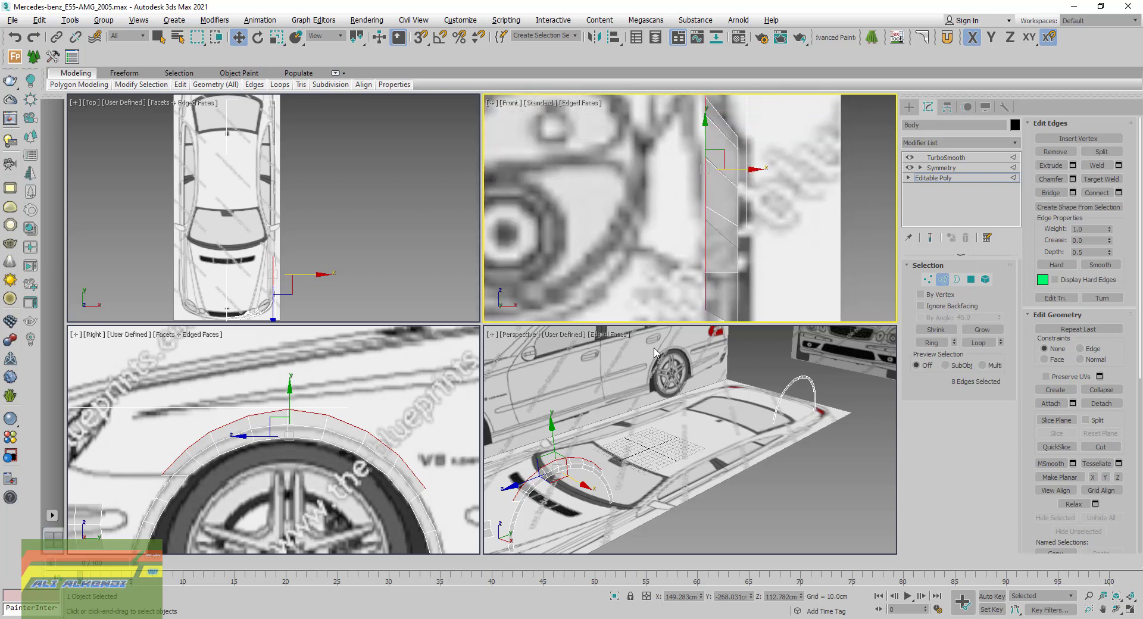
pyautogui.keyDown('alt'); pyautogui.moveTo(586, 473); pyautogui.dragTo(718, 439, button='middle'); pyautogui.keyUp('alt')
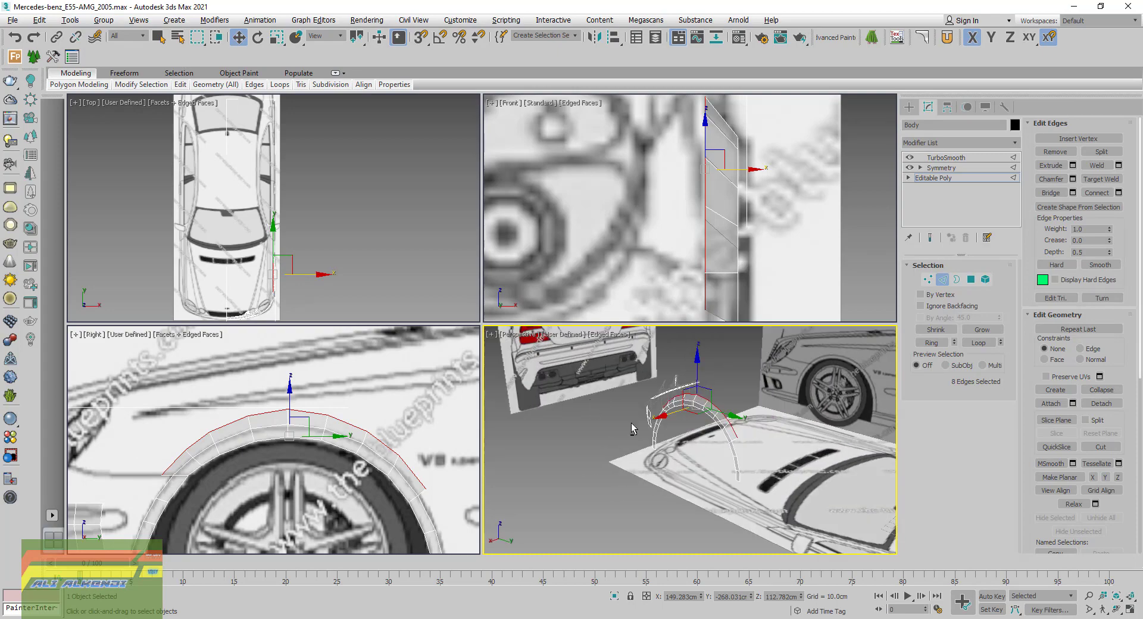
pyautogui.scroll(3, 719, 439)
pyautogui.scroll(-3, 718, 438)
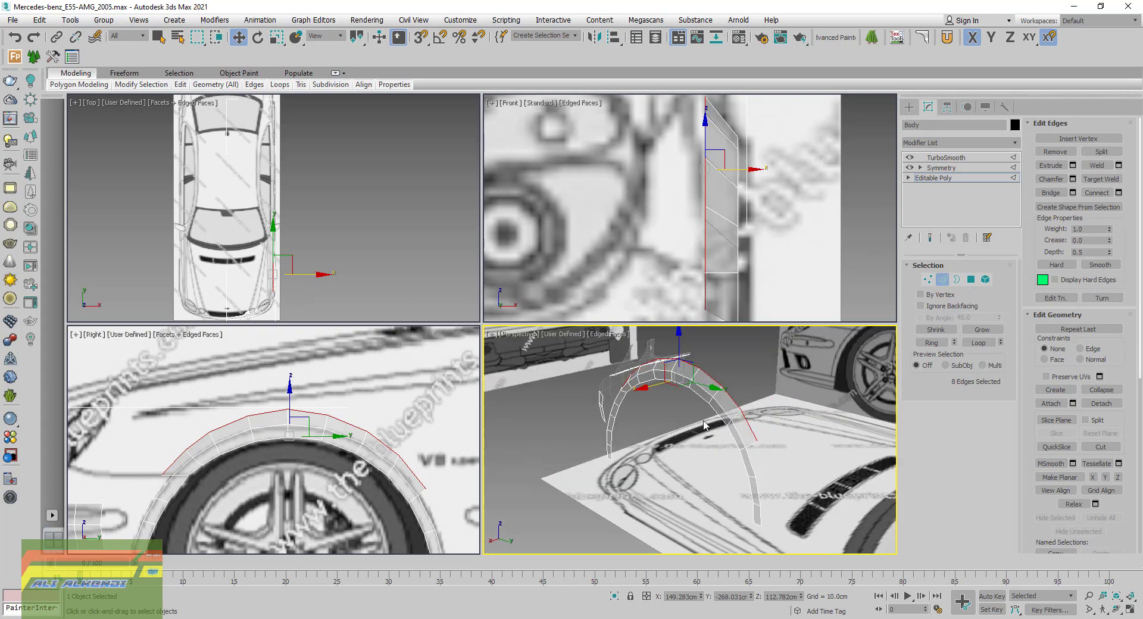
pyautogui.moveTo(719, 439)
pyautogui.keyDown('alt'); pyautogui.mouseDown(button='middle')
pyautogui.moveTo(784, 409)
pyautogui.moveTo(759, 422)
pyautogui.mouseUp(button='middle'); pyautogui.keyUp('alt')
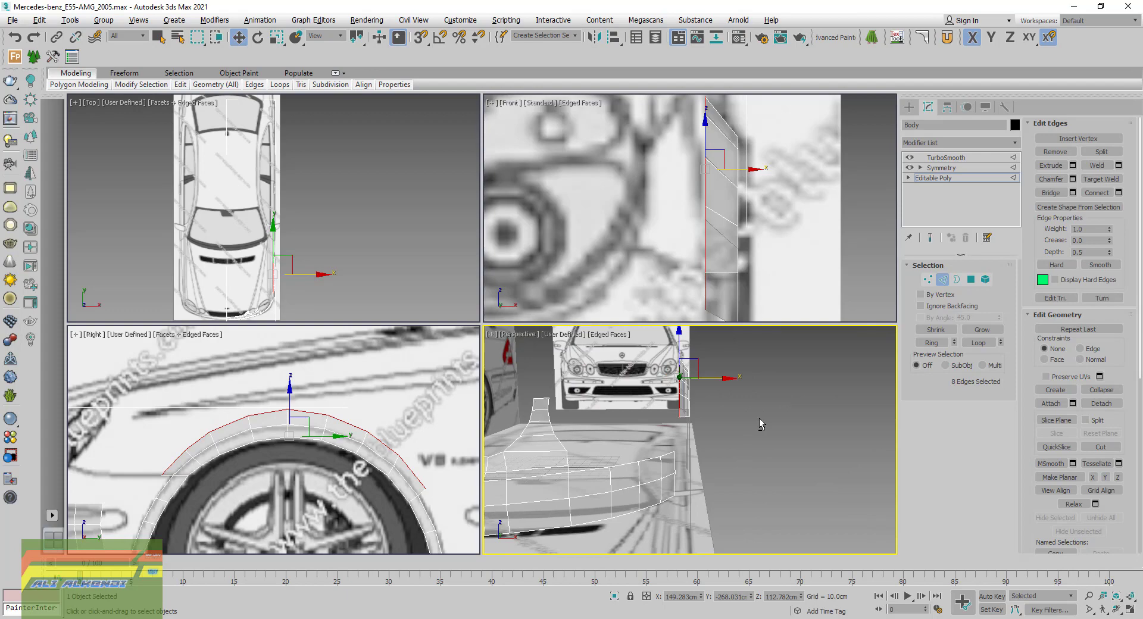
pyautogui.moveTo(759, 418)
pyautogui.keyDown('alt'); pyautogui.mouseDown(button='middle')
pyautogui.moveTo(607, 439)
pyautogui.moveTo(676, 422)
pyautogui.mouseUp(button='middle'); pyautogui.keyUp('alt')
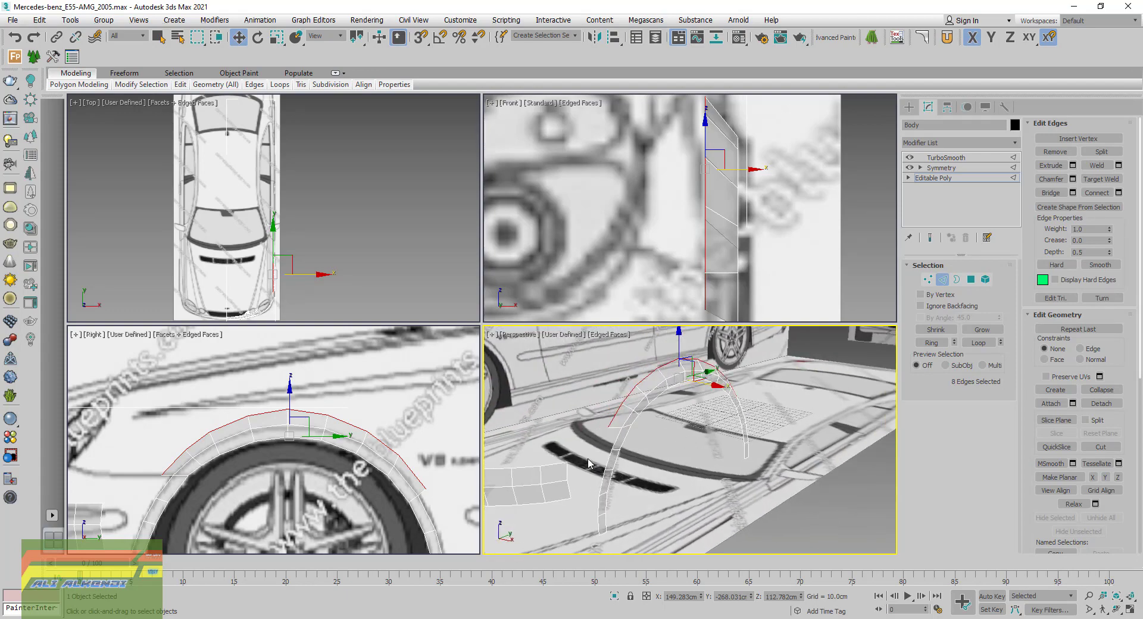
pyautogui.keyDown('alt'); pyautogui.moveTo(588, 463); pyautogui.dragTo(651, 445, button='middle'); pyautogui.keyUp('alt')
pyautogui.moveTo(307, 482)
pyautogui.mouseDown(button='middle')
pyautogui.moveTo(303, 464)
pyautogui.moveTo(348, 428)
pyautogui.moveTo(244, 388)
pyautogui.moveTo(402, 369)
pyautogui.mouseUp(button='middle')
pyautogui.moveTo(244, 400); pyautogui.dragTo(269, 411, button='middle')
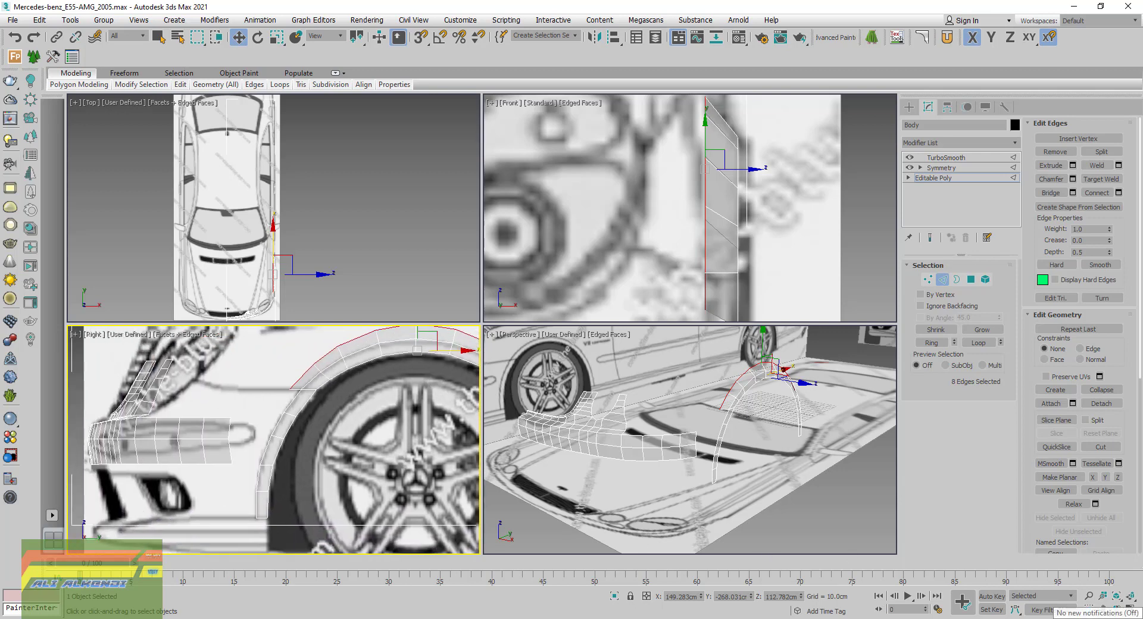
# Maximize the side view and raise the side strip's end vertices onto the blueprint line
pyautogui.click(1129, 610)
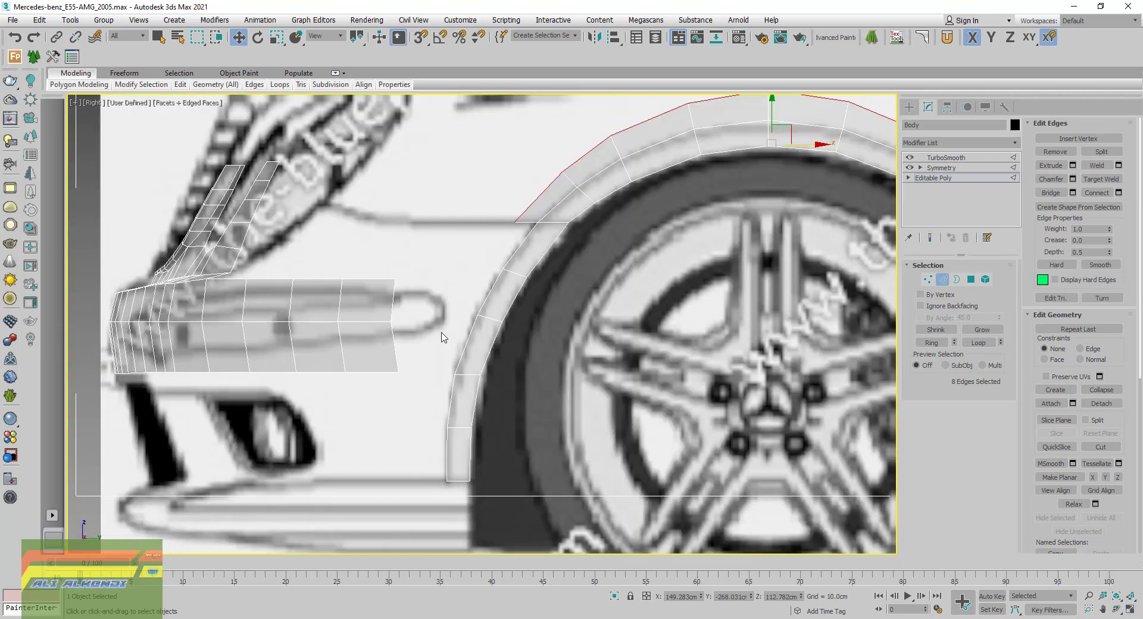
pyautogui.scroll(5, 417, 355)
pyautogui.moveTo(399, 343)
pyautogui.mouseDown(button='middle')
pyautogui.moveTo(439, 309)
pyautogui.moveTo(496, 305)
pyautogui.mouseUp(button='middle')
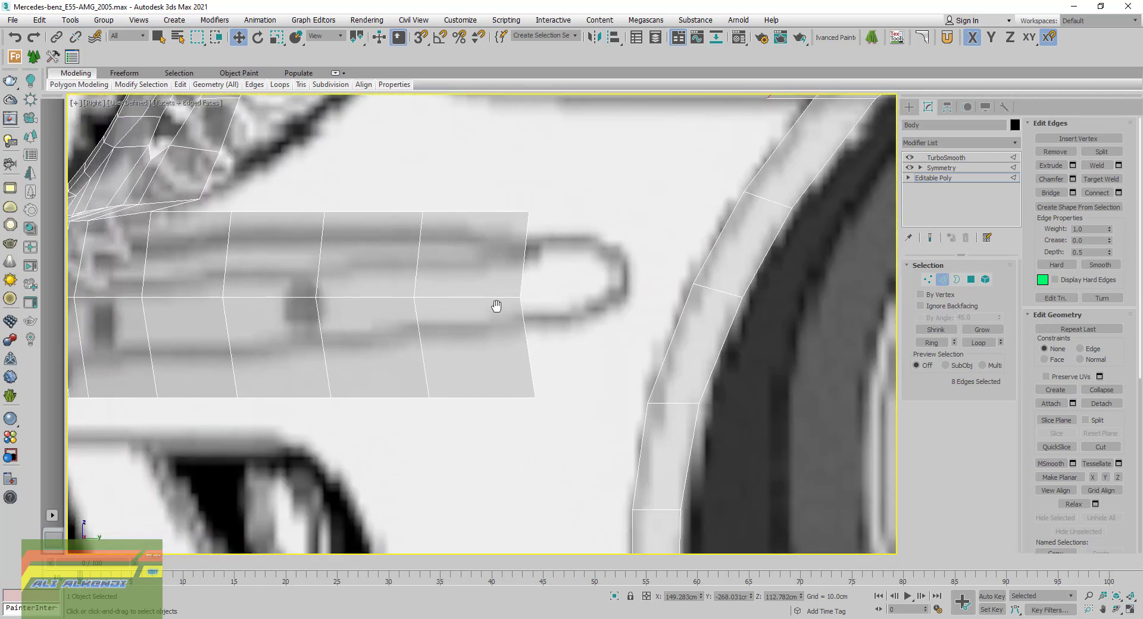
pyautogui.press('1')
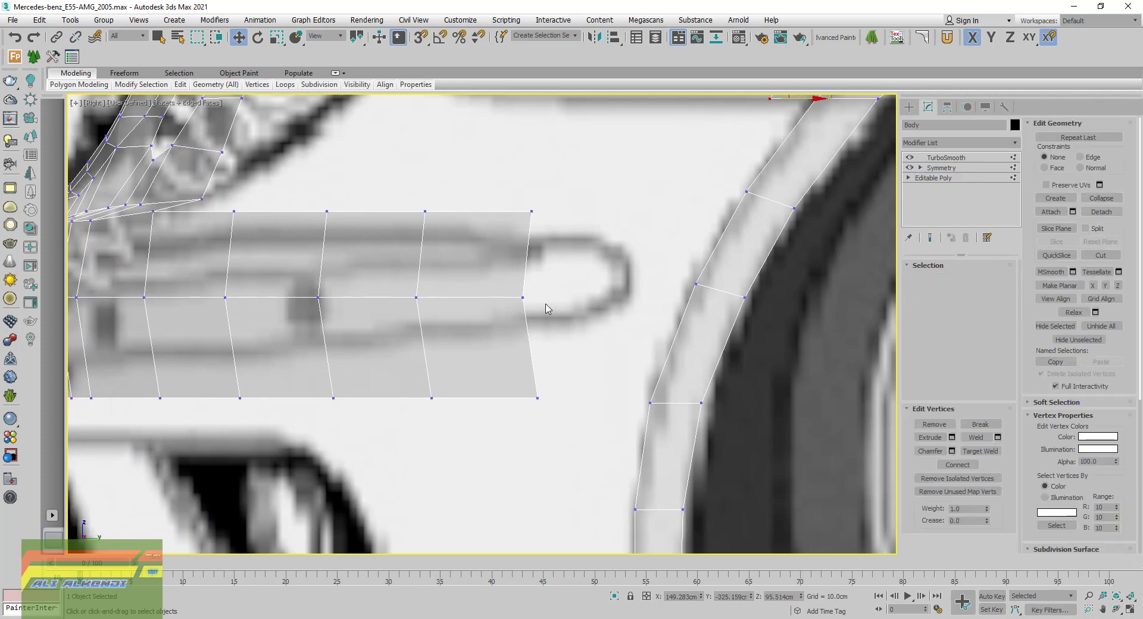
pyautogui.moveTo(499, 290); pyautogui.dragTo(567, 321)
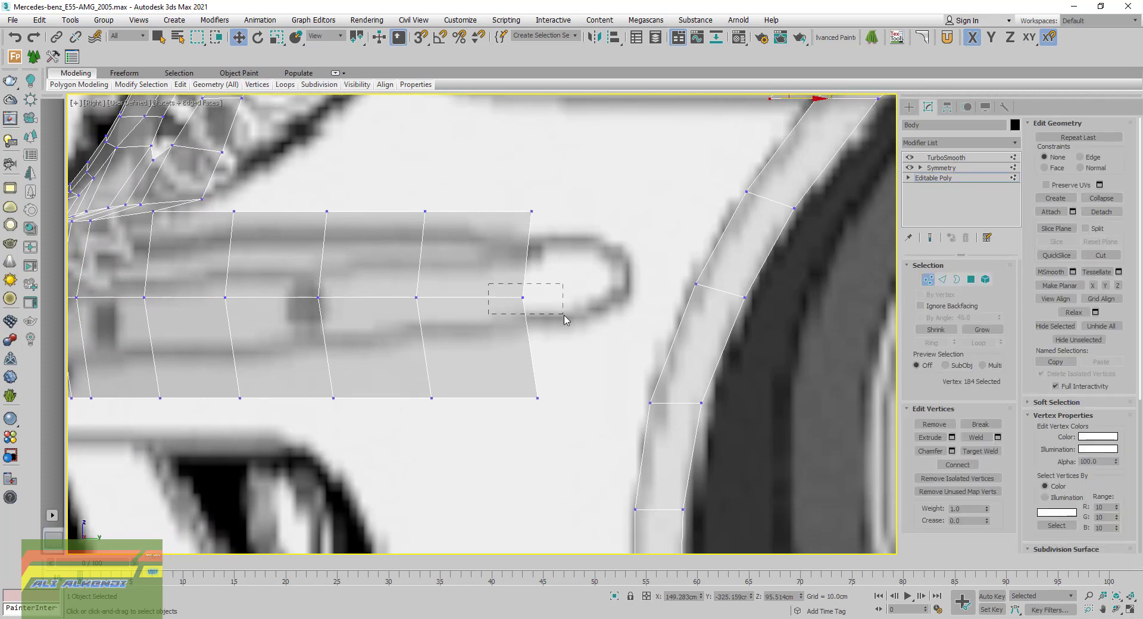
pyautogui.moveTo(523, 270); pyautogui.dragTo(527, 254)
pyautogui.click(416, 297)
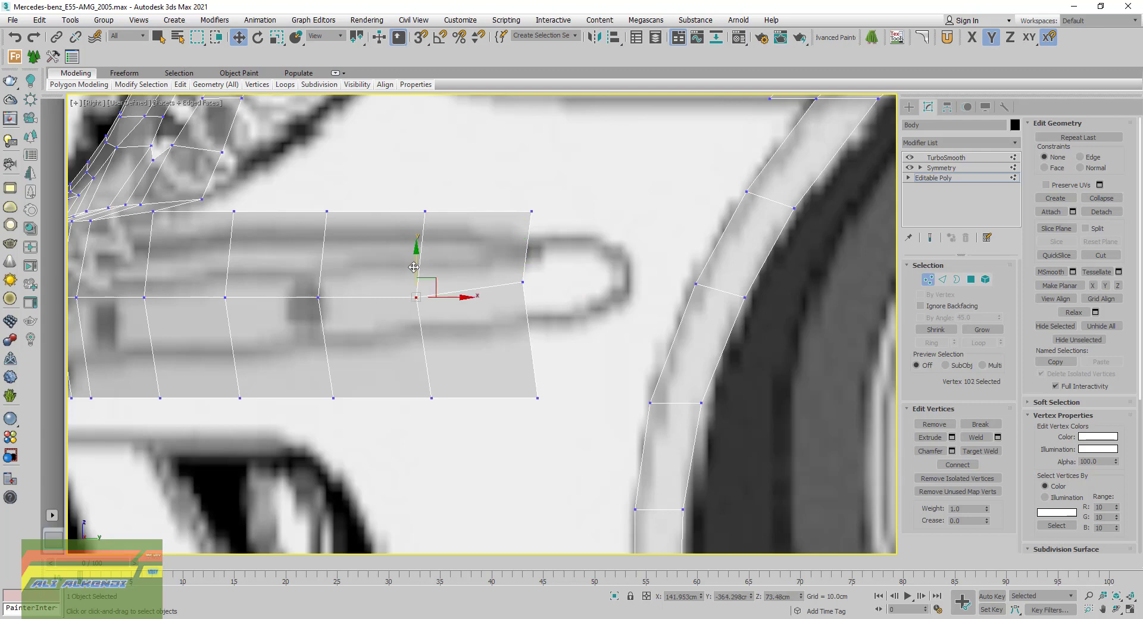
pyautogui.moveTo(415, 262); pyautogui.dragTo(416, 252)
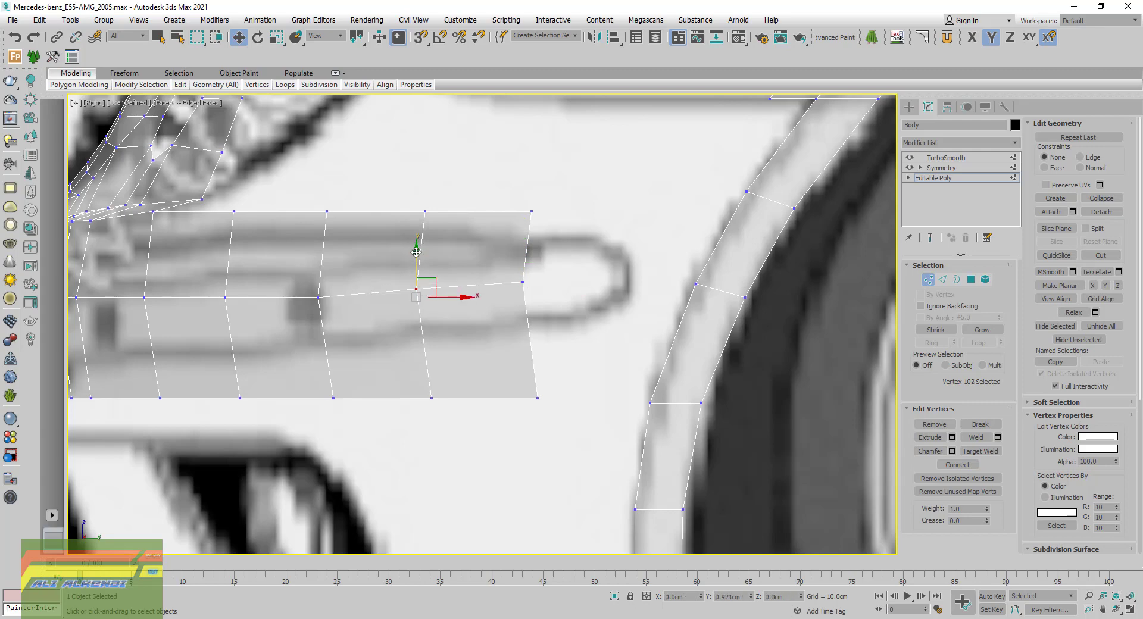
# Raise the next middle-row vertex along the blueprint curve, undoing a further trial move
pyautogui.moveTo(416, 253); pyautogui.dragTo(599, 276, button='middle')
pyautogui.click(501, 321)
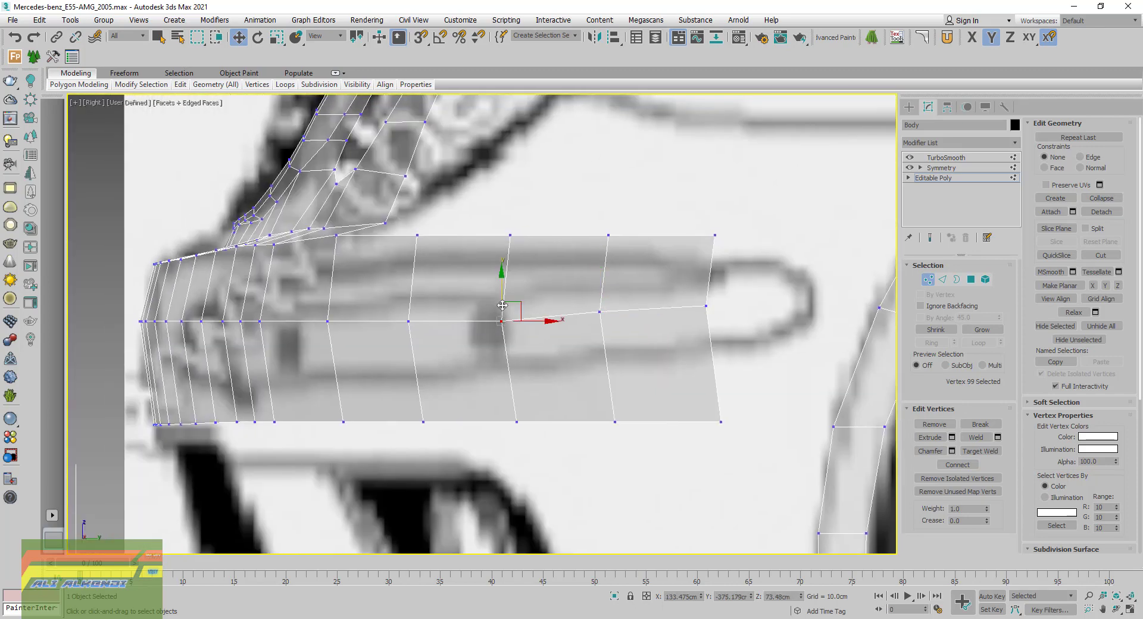
pyautogui.moveTo(502, 288); pyautogui.dragTo(500, 283)
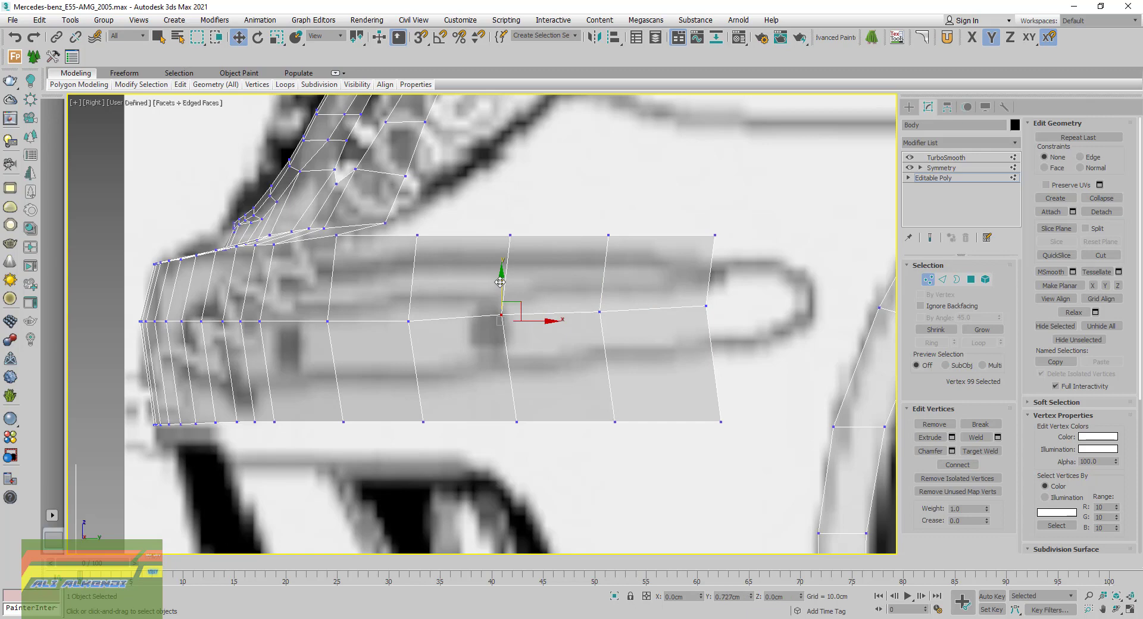
pyautogui.click(408, 321)
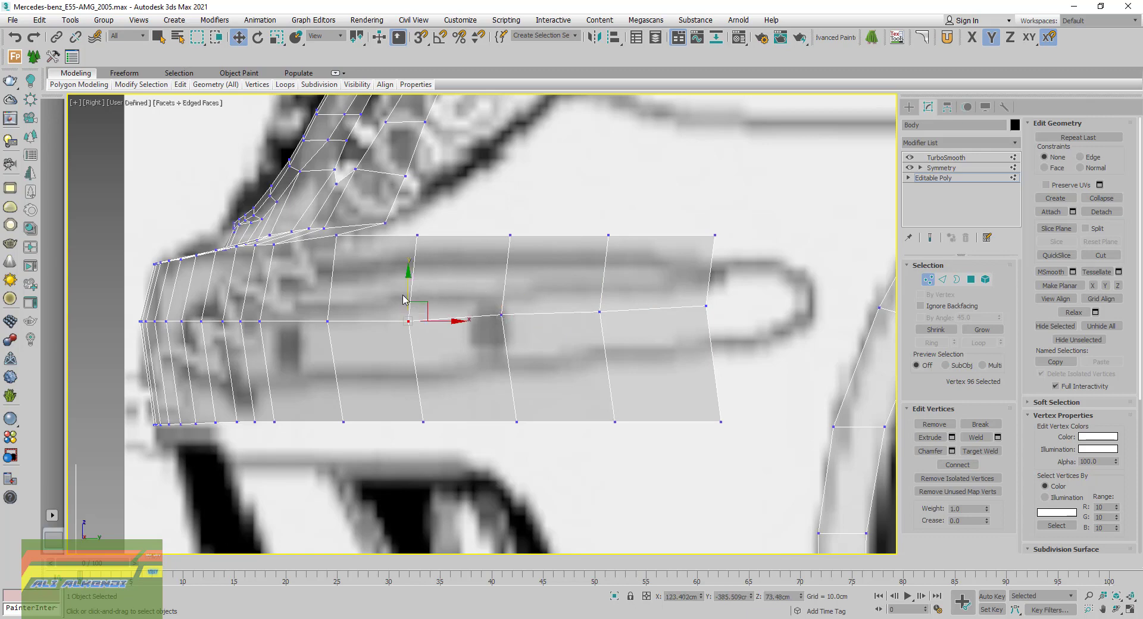
pyautogui.moveTo(408, 288); pyautogui.dragTo(412, 285)
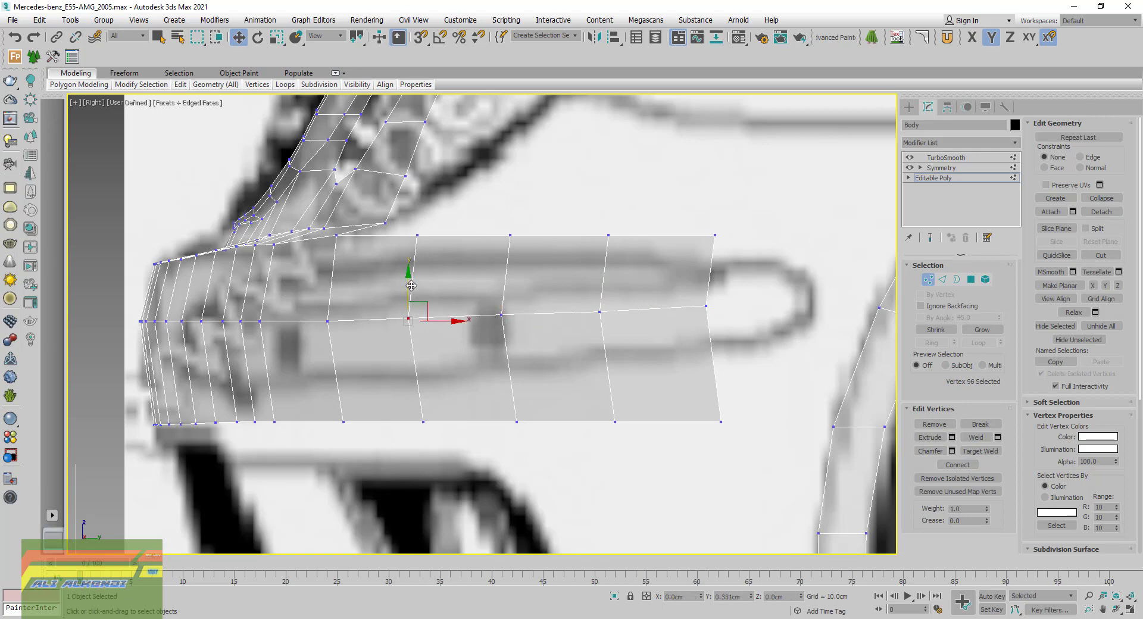
pyautogui.hotkey('ctrl', 'z')
pyautogui.hotkey('ctrl', 'z')
pyautogui.hotkey('ctrl', 'z')
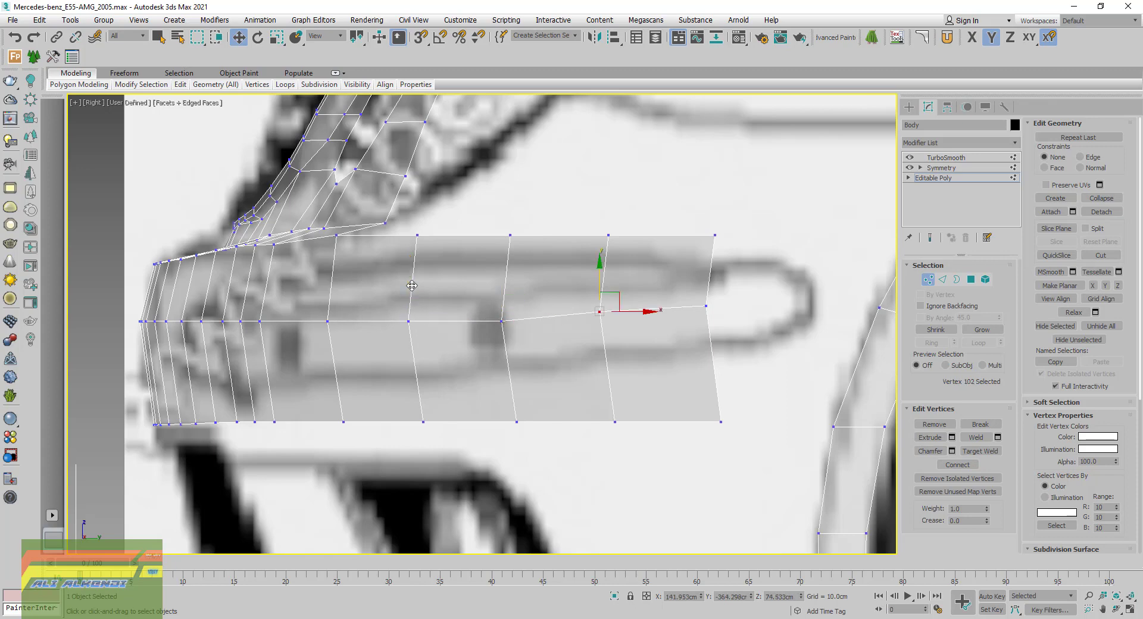
pyautogui.hotkey('ctrl', 'z')
pyautogui.scroll(-2, 587, 325)
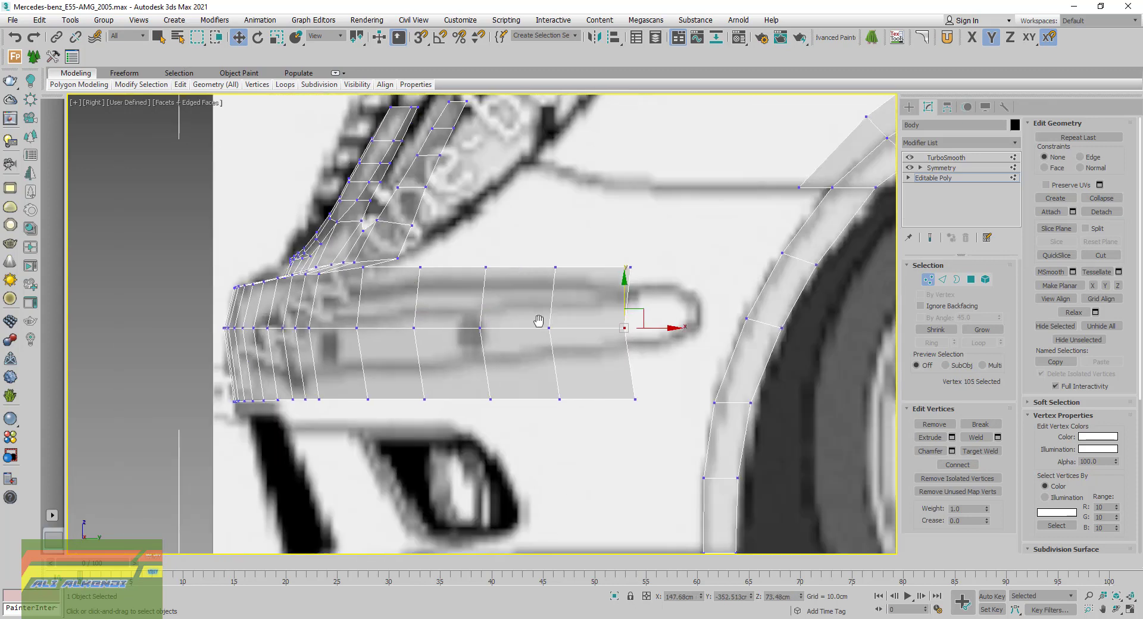
pyautogui.scroll(1, 581, 330)
pyautogui.scroll(3, 597, 338)
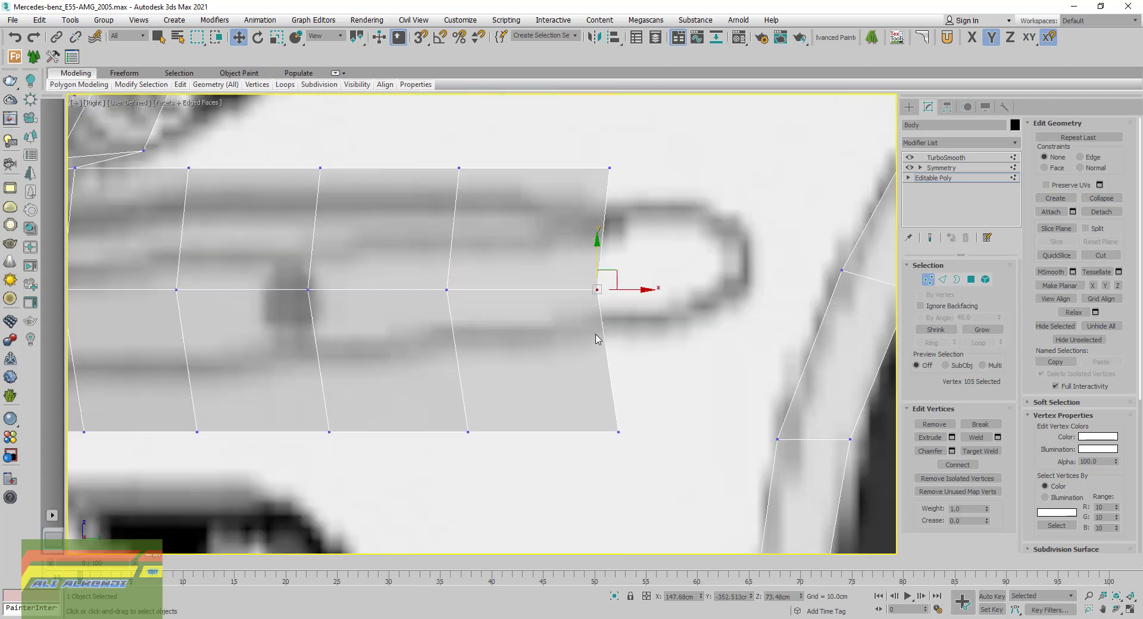
# In edge mode, select the strip's end edge and the arch's diagonal edge
pyautogui.click(942, 279)
pyautogui.click(605, 348)
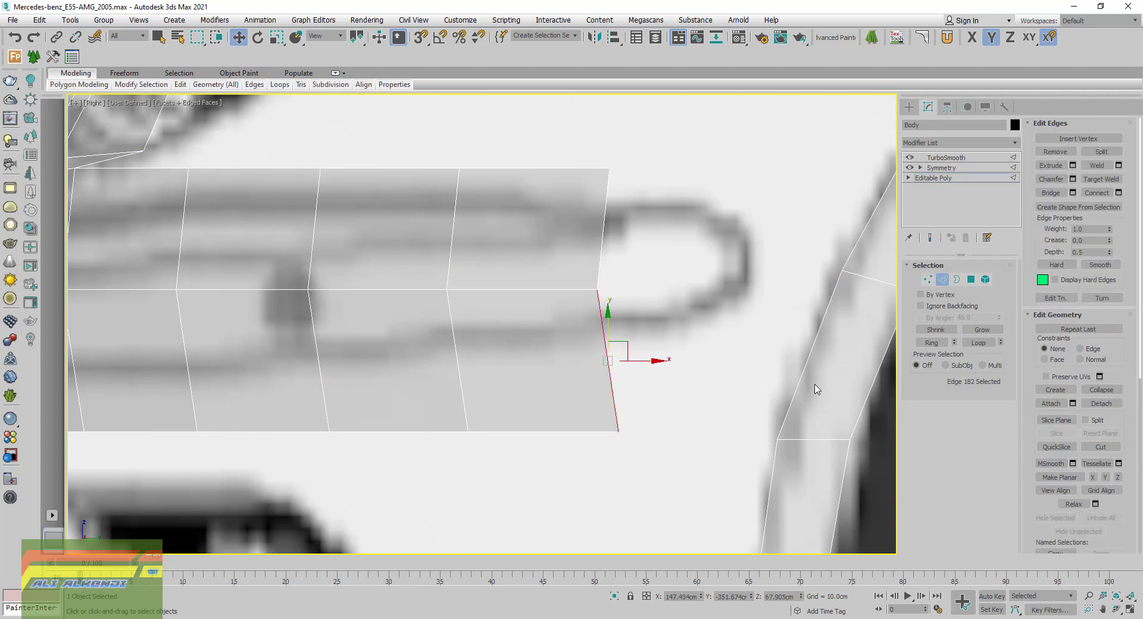
pyautogui.keyDown('ctrl'); pyautogui.click(801, 371); pyautogui.keyUp('ctrl')
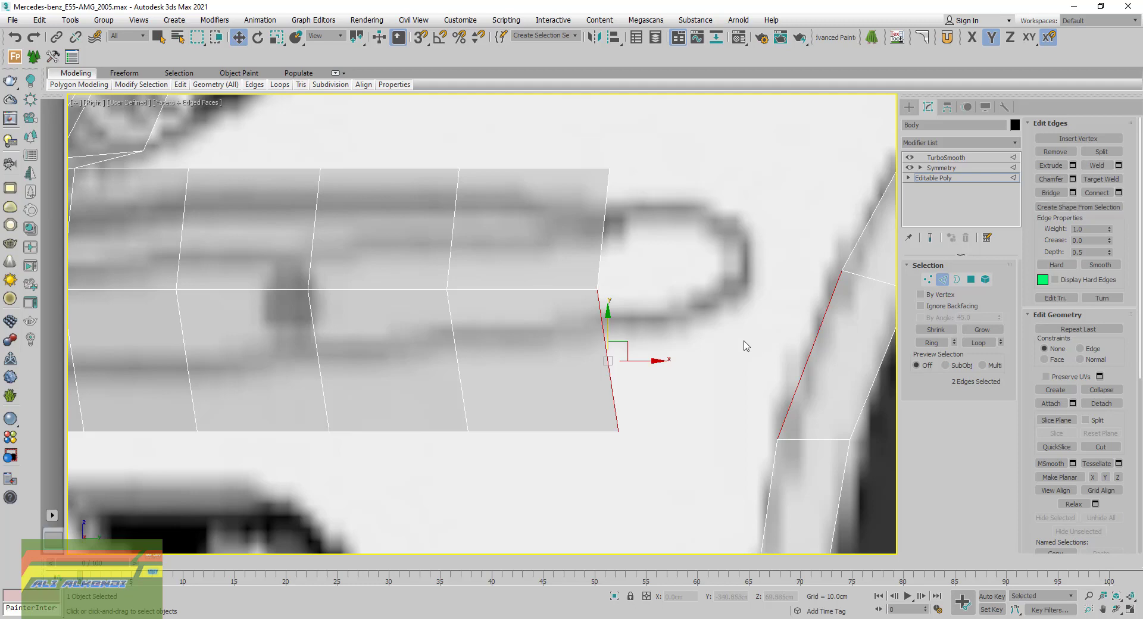
pyautogui.scroll(-4, 745, 347)
pyautogui.moveTo(791, 357); pyautogui.dragTo(632, 397, button='middle')
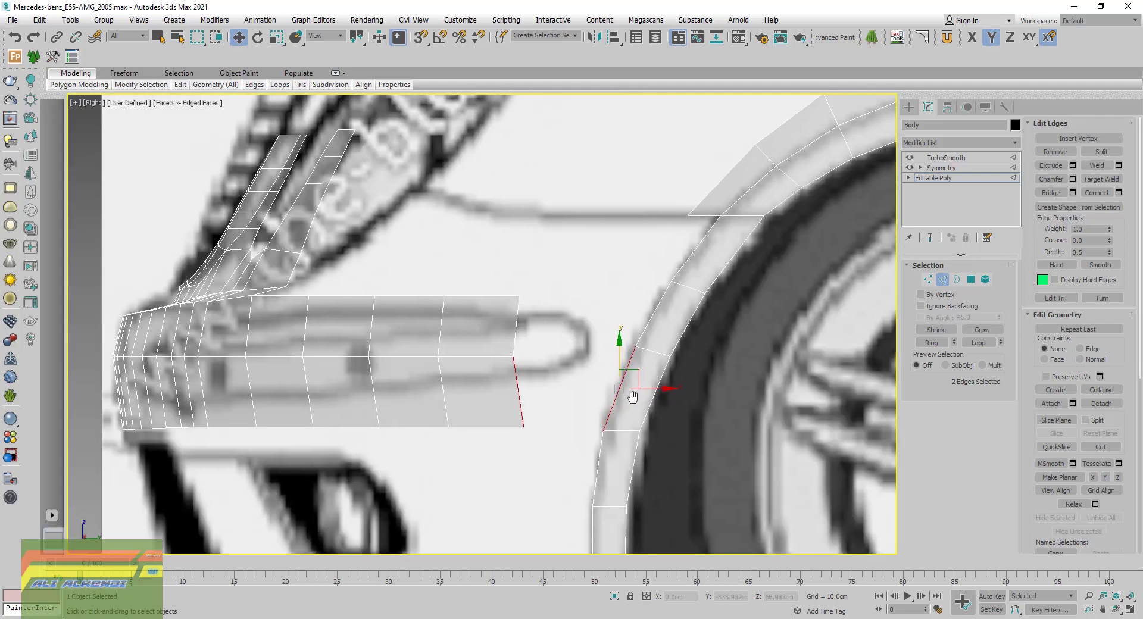
# Replace the selection with the five outer wheel-arch border edges, from top to bottom
pyautogui.click(562, 398)
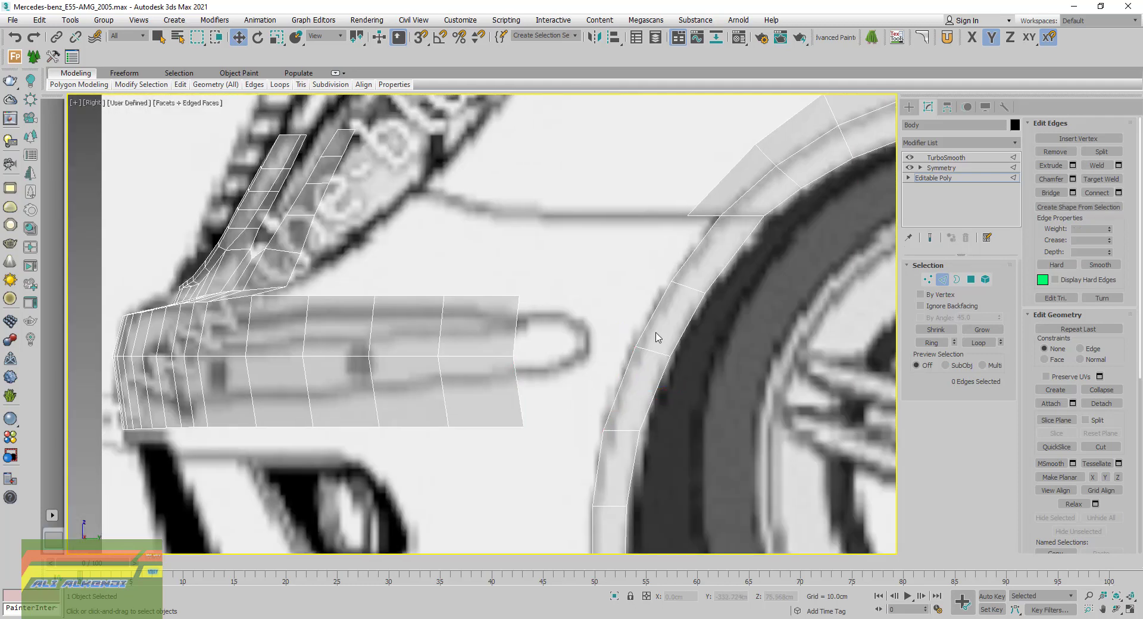
pyautogui.click(682, 271)
pyautogui.keyDown('ctrl'); pyautogui.click(650, 322); pyautogui.keyUp('ctrl')
pyautogui.keyDown('ctrl'); pyautogui.click(619, 394); pyautogui.keyUp('ctrl')
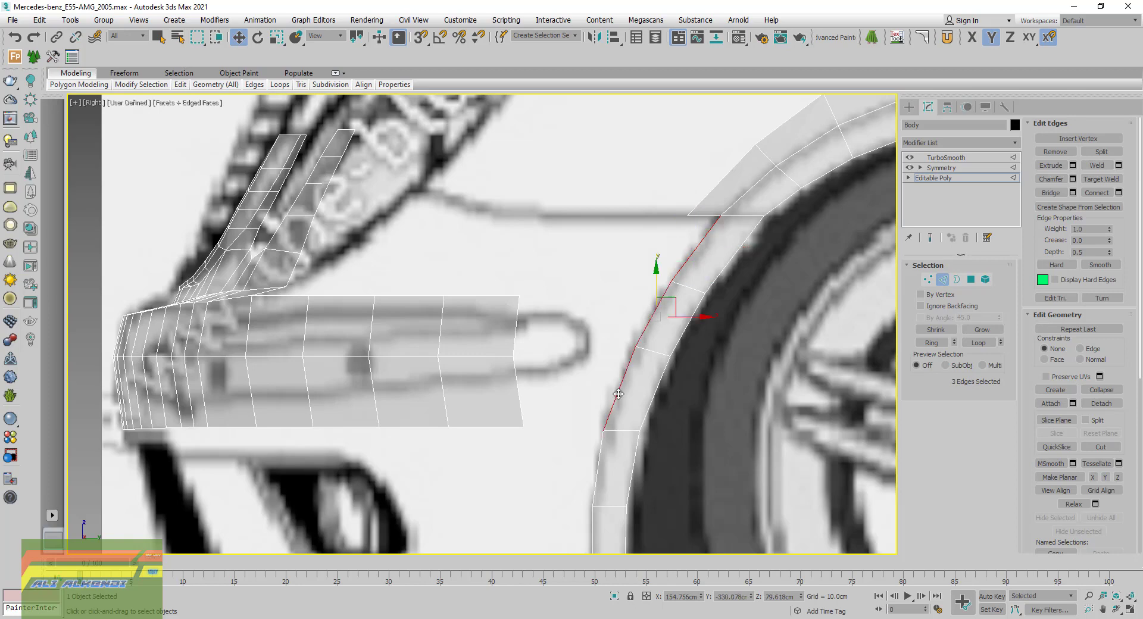
pyautogui.keyDown('ctrl'); pyautogui.click(597, 463); pyautogui.keyUp('ctrl')
pyautogui.scroll(-2, 574, 506)
pyautogui.moveTo(573, 505); pyautogui.dragTo(580, 396, button='middle')
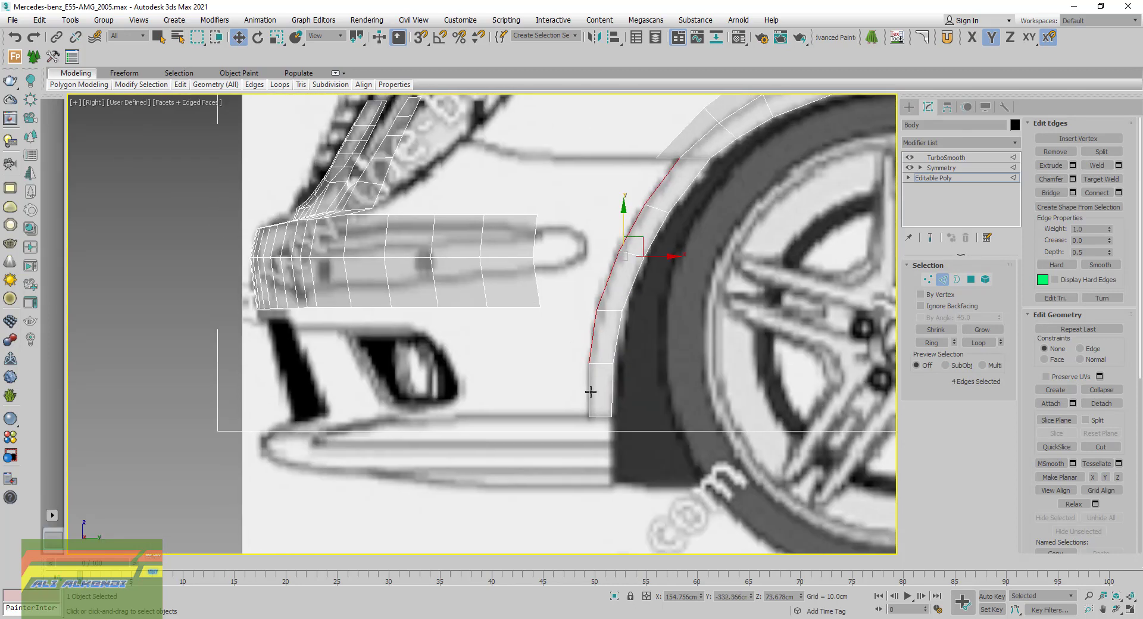
pyautogui.keyDown('ctrl'); pyautogui.click(589, 387); pyautogui.keyUp('ctrl')
pyautogui.hotkey('alt', 'Tab')
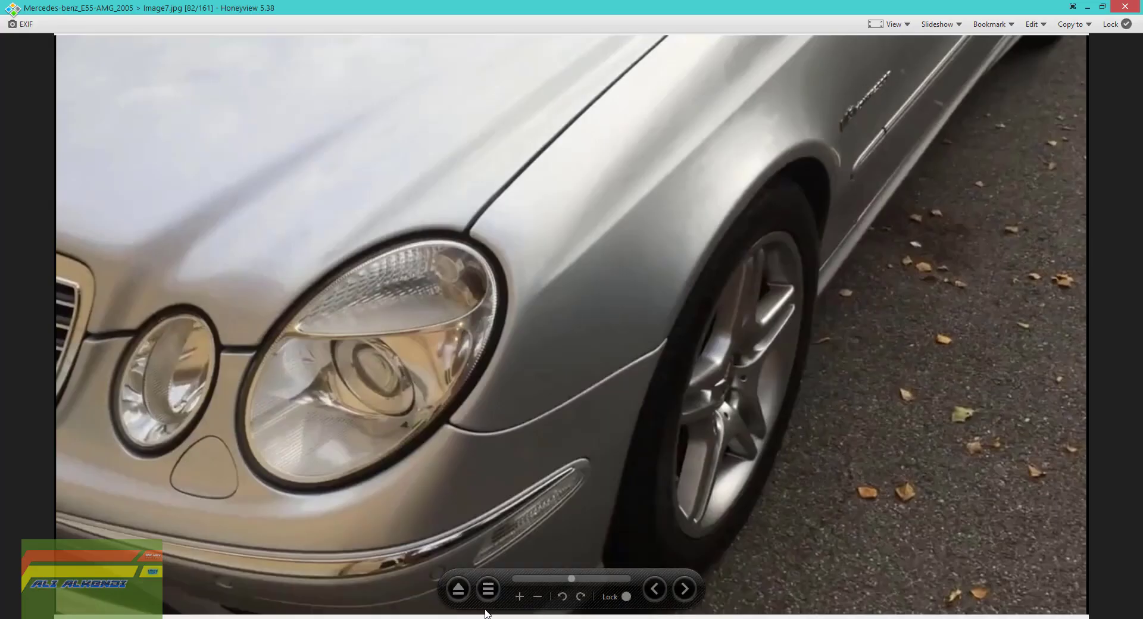
pyautogui.click(683, 588)
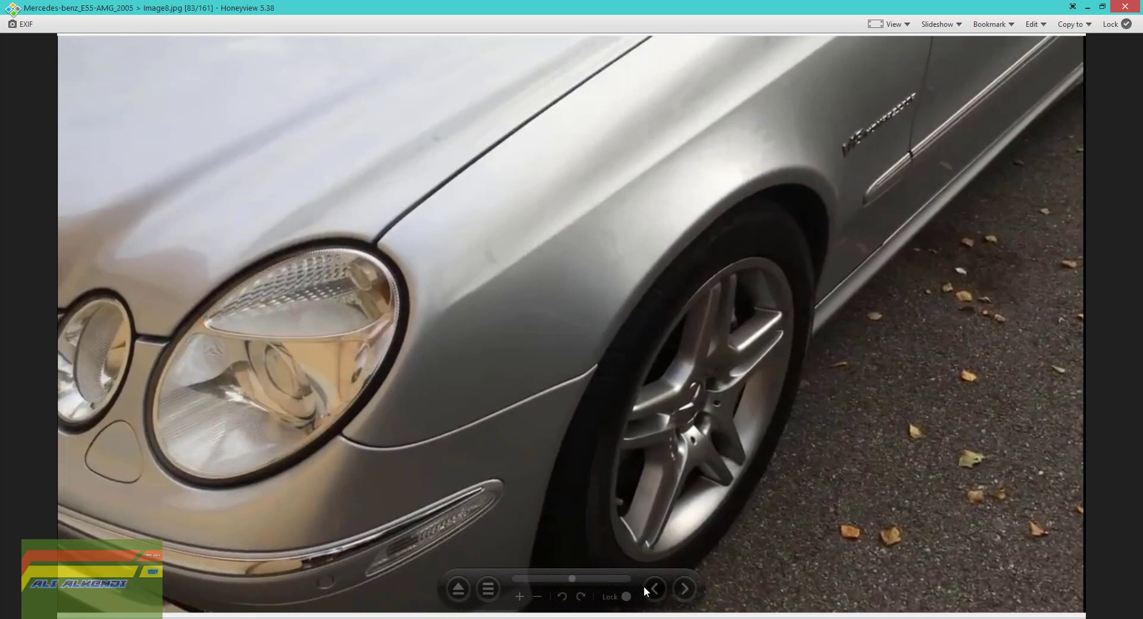
pyautogui.click(679, 592)
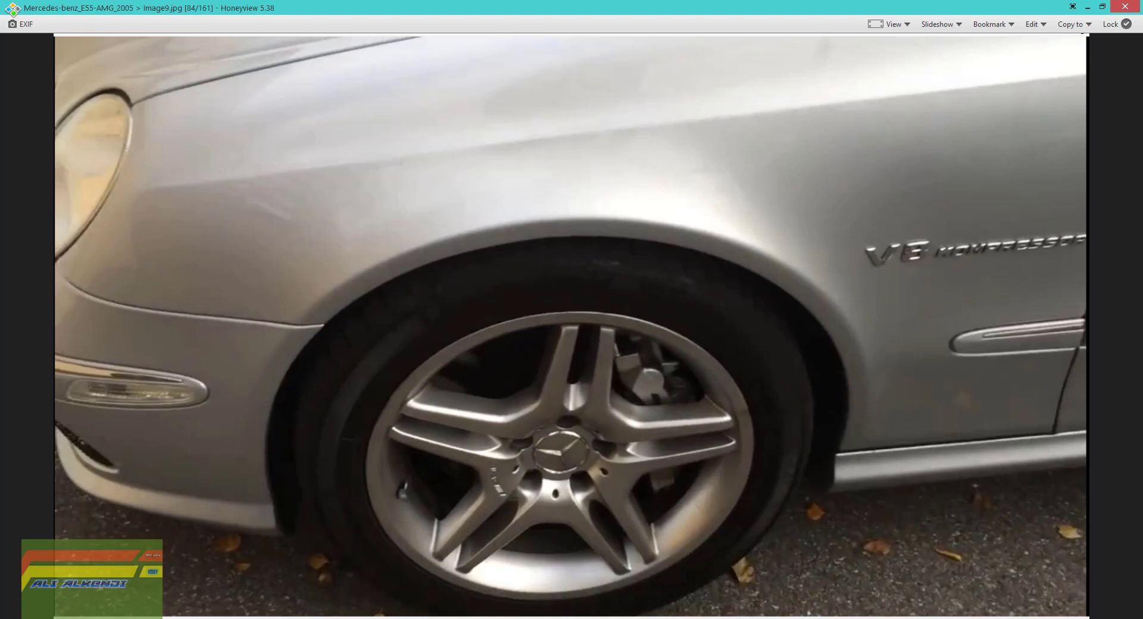
pyautogui.click(310, 616)
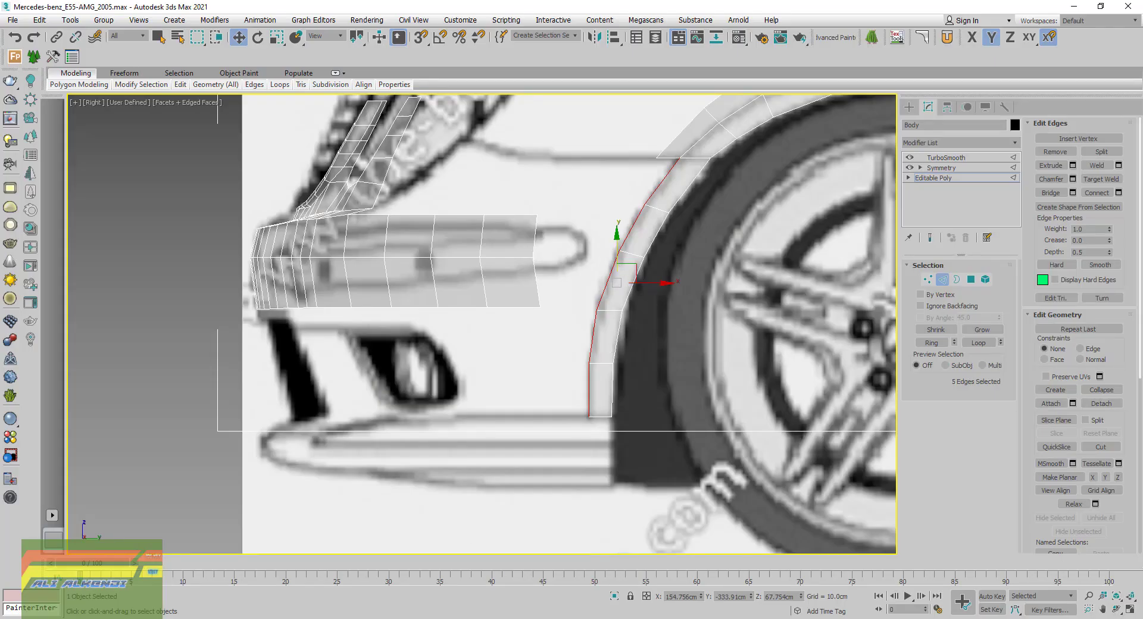
# Check the arch reference photo, then move the selected edges about -4.9cm along X
pyautogui.click(381, 612)
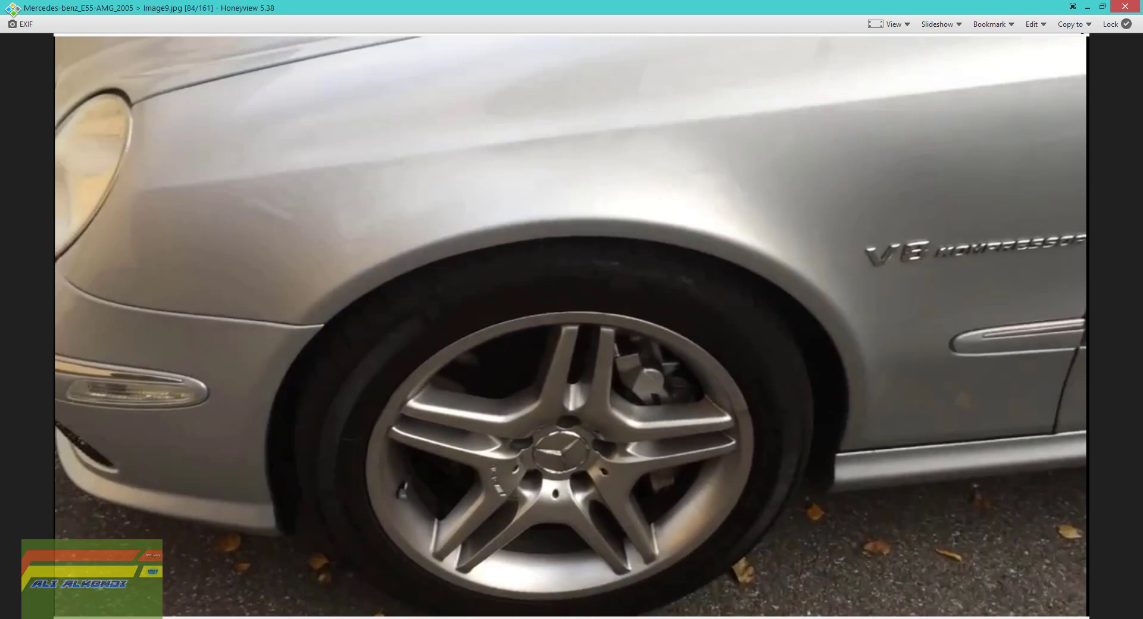
pyautogui.hotkey('alt', 'Tab')
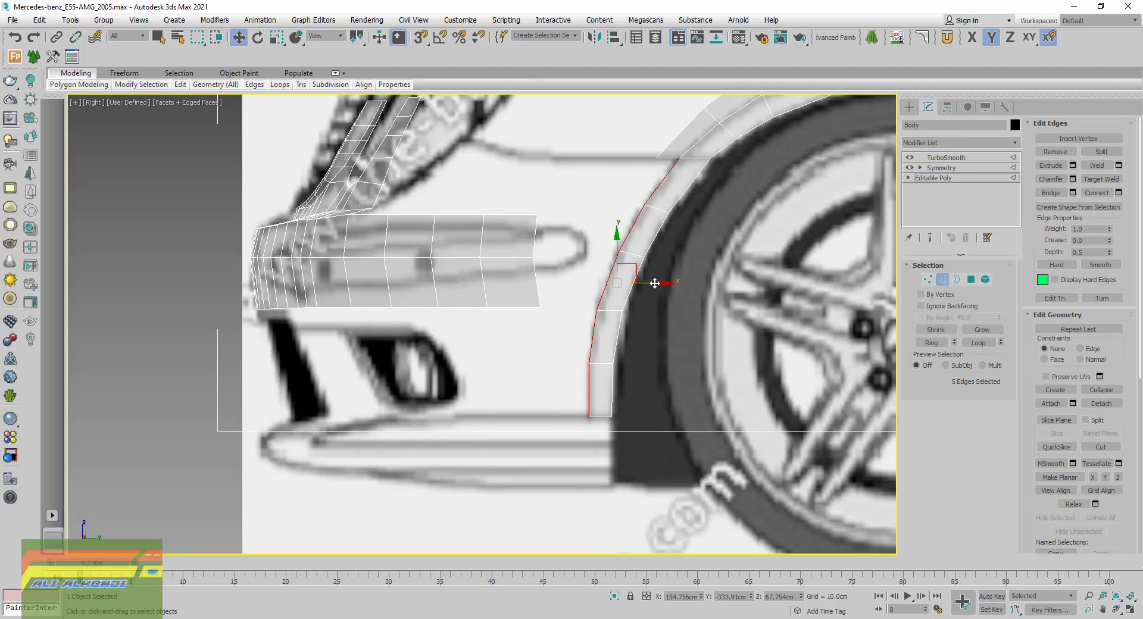
pyautogui.moveTo(655, 283); pyautogui.dragTo(638, 281)
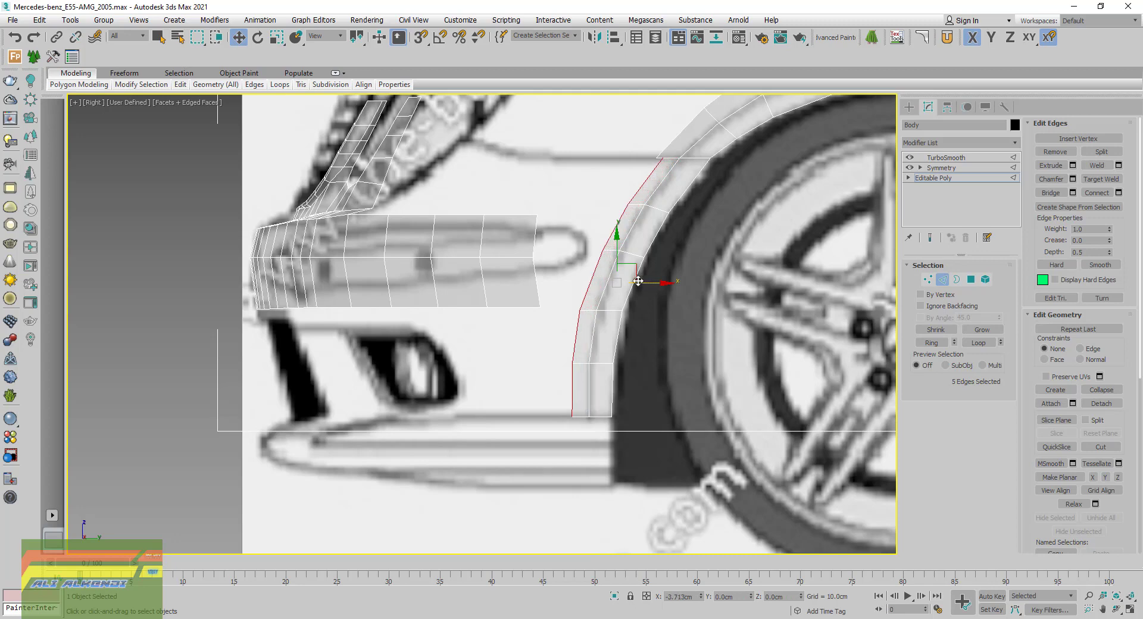
pyautogui.moveTo(638, 282); pyautogui.dragTo(632, 280)
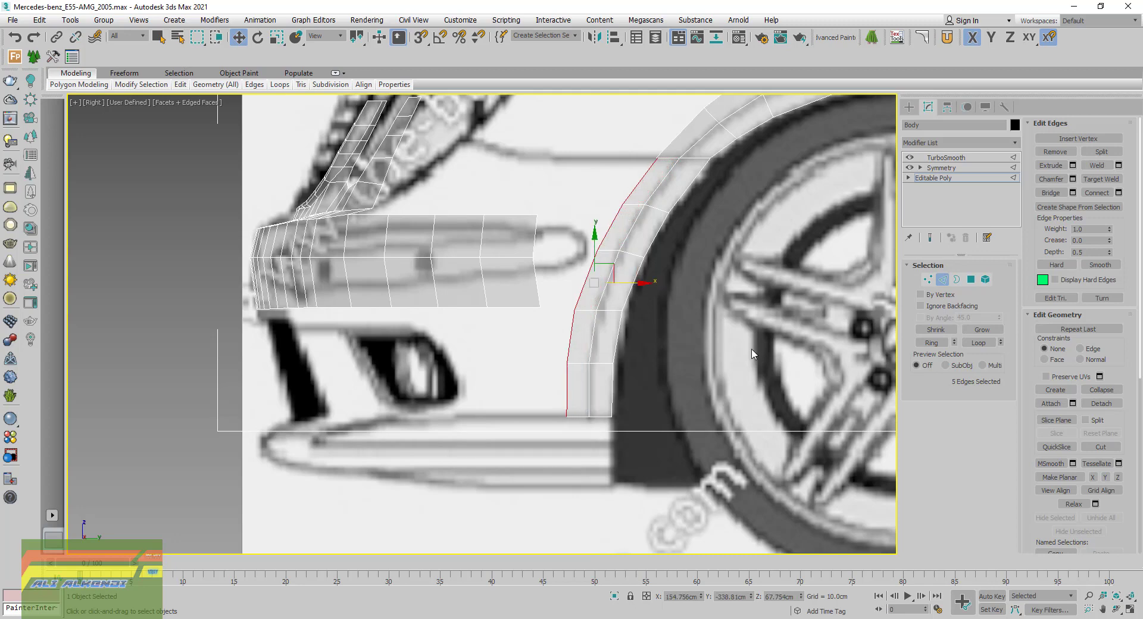
# Restore four viewports, adjust the arch edges in the Front view, and inspect in Perspective
pyautogui.click(1130, 610)
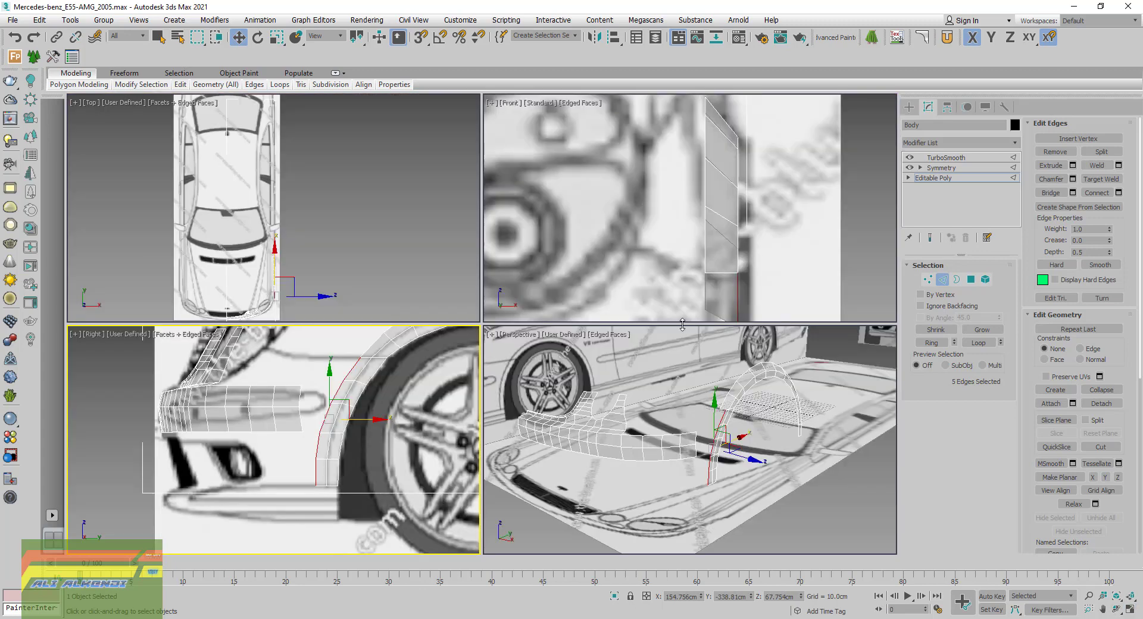
pyautogui.moveTo(677, 242); pyautogui.dragTo(661, 169, button='middle')
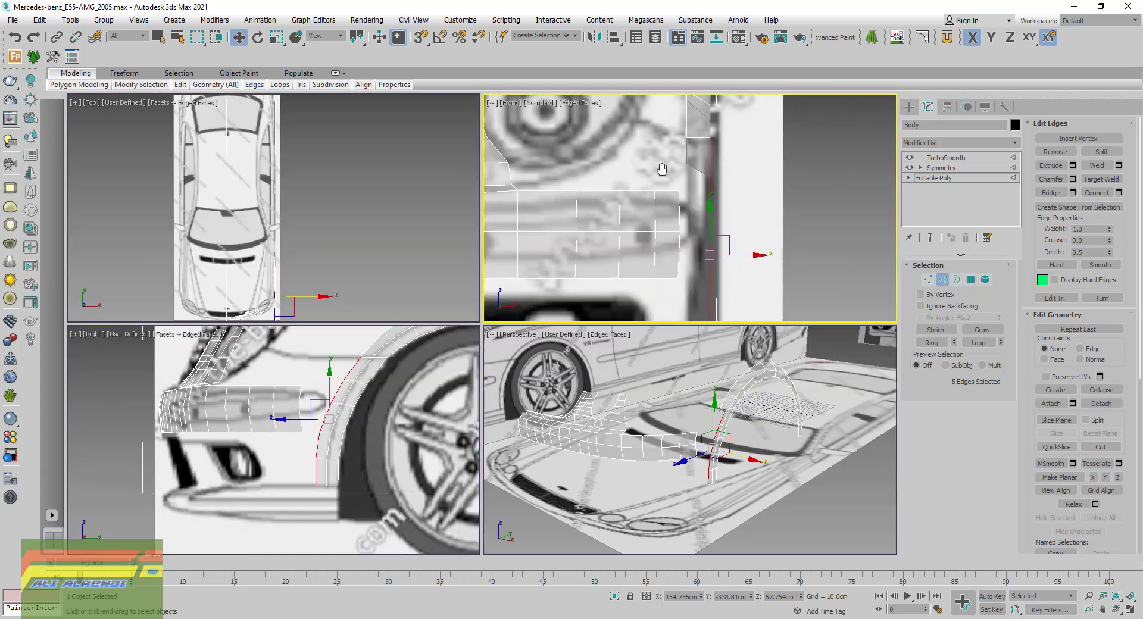
pyautogui.moveTo(756, 255); pyautogui.dragTo(740, 256)
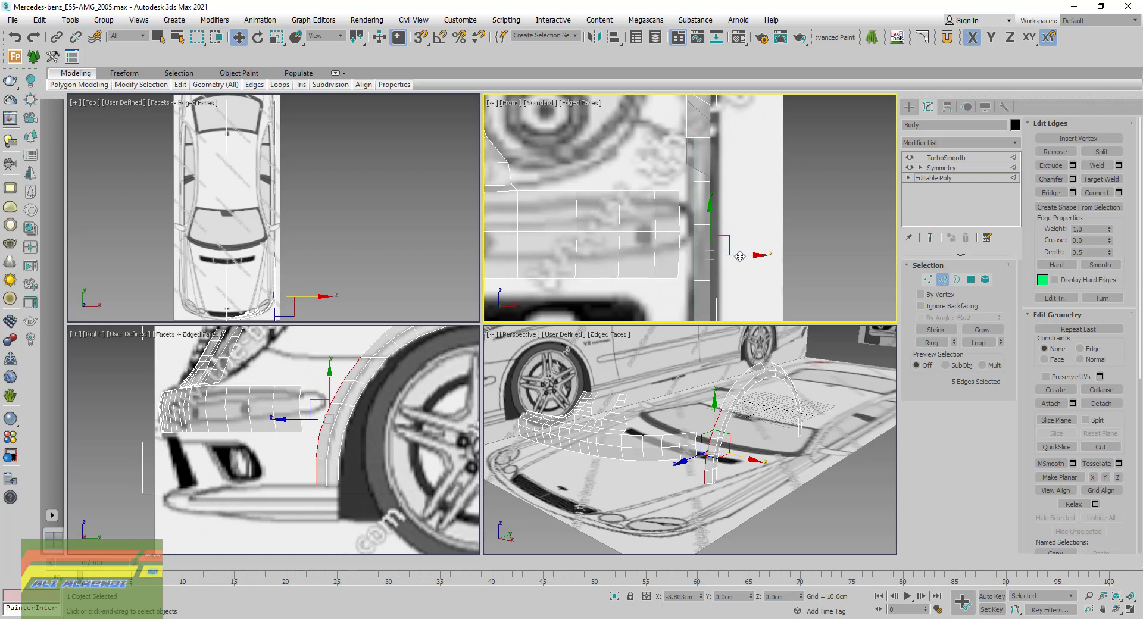
pyautogui.moveTo(740, 256); pyautogui.dragTo(744, 315)
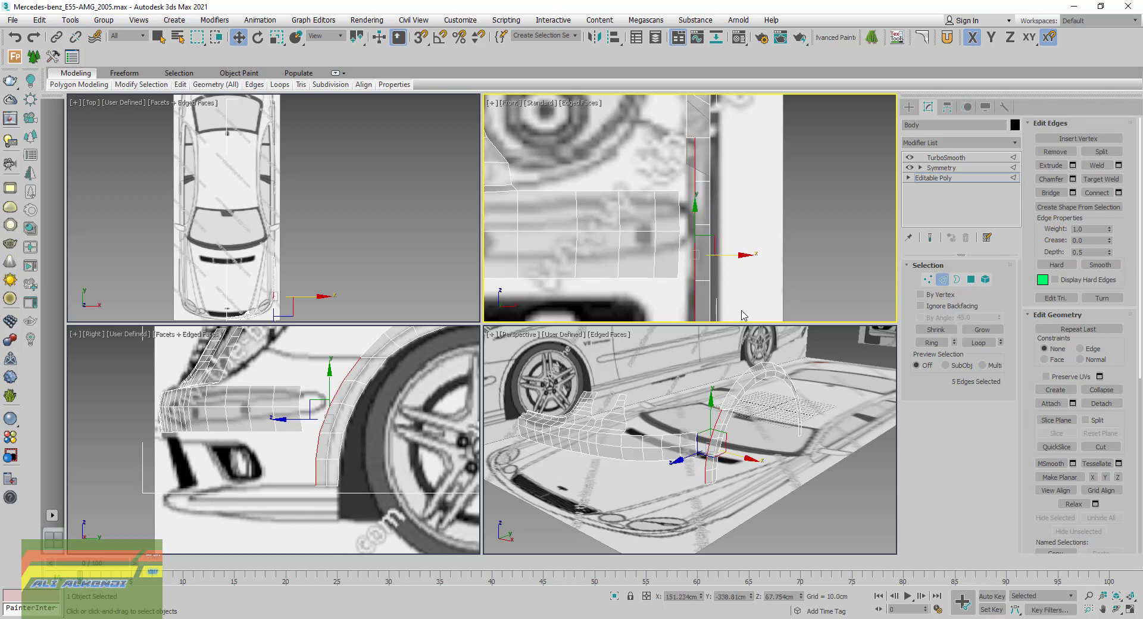
pyautogui.moveTo(715, 459)
pyautogui.keyDown('alt'); pyautogui.mouseDown(button='middle')
pyautogui.moveTo(657, 453)
pyautogui.moveTo(675, 461)
pyautogui.mouseUp(button='middle'); pyautogui.keyUp('alt')
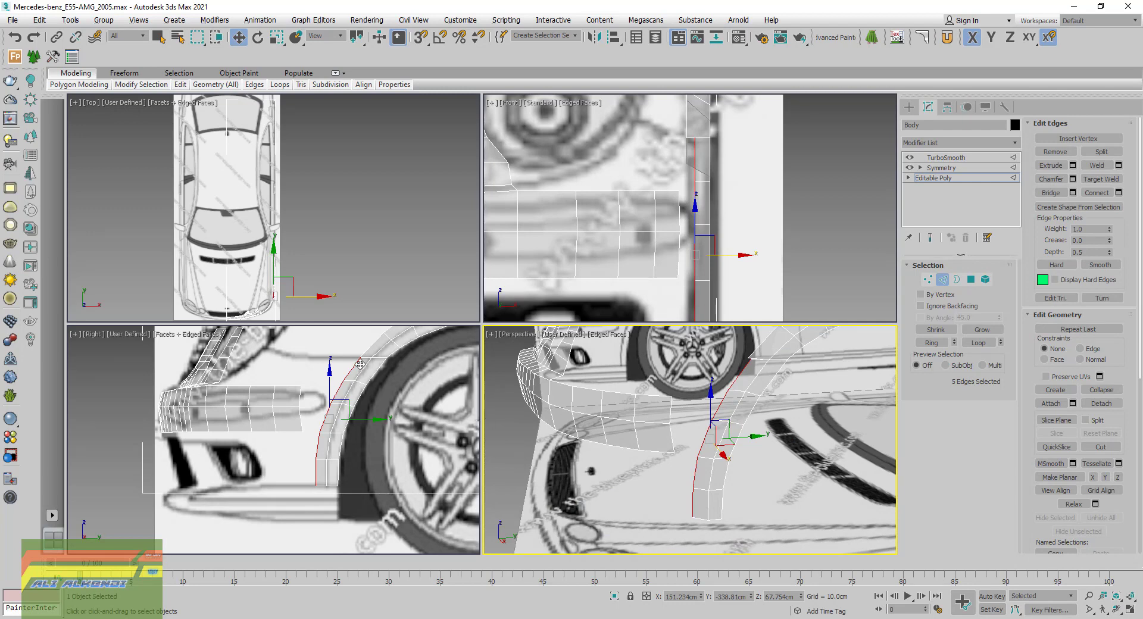
pyautogui.scroll(4, 360, 364)
pyautogui.scroll(3, 364, 424)
pyautogui.scroll(3, 367, 427)
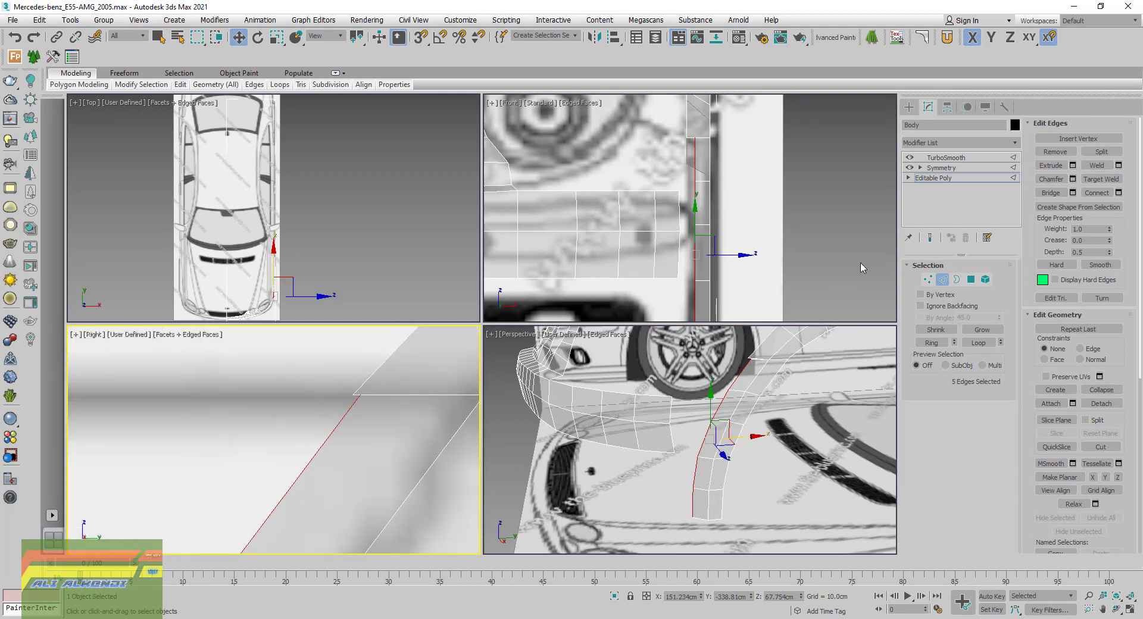
# Target-weld a stray vertex into its neighbour and select the vertex where the strips meet
pyautogui.click(928, 279)
pyautogui.click(979, 452)
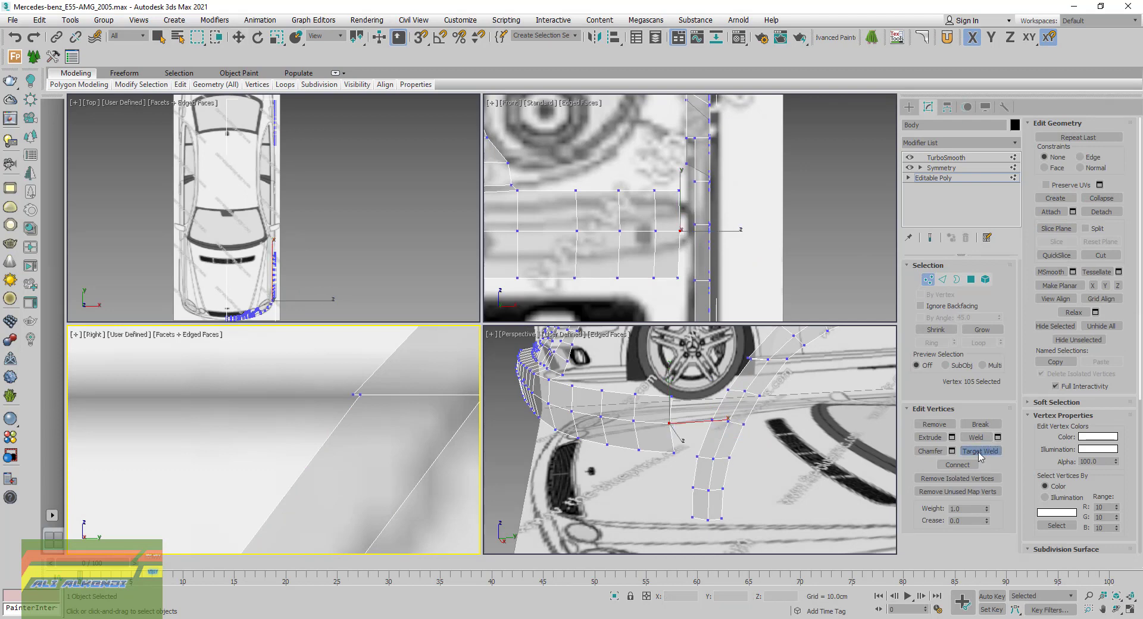
pyautogui.scroll(2, 351, 395)
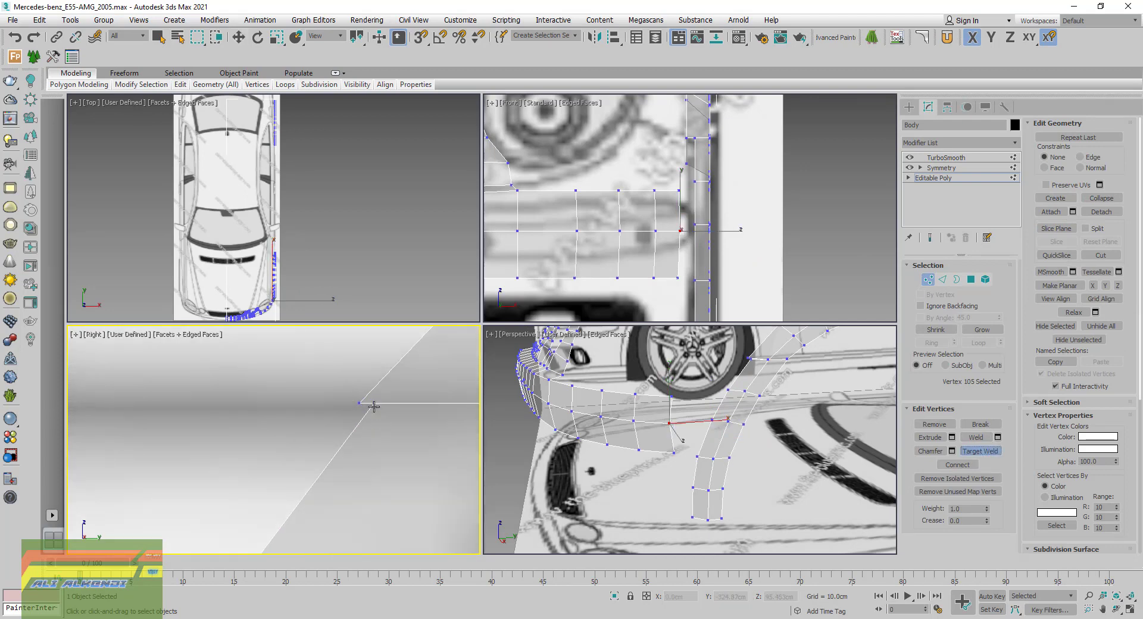
pyautogui.click(360, 402)
pyautogui.click(375, 404)
pyautogui.press('w')
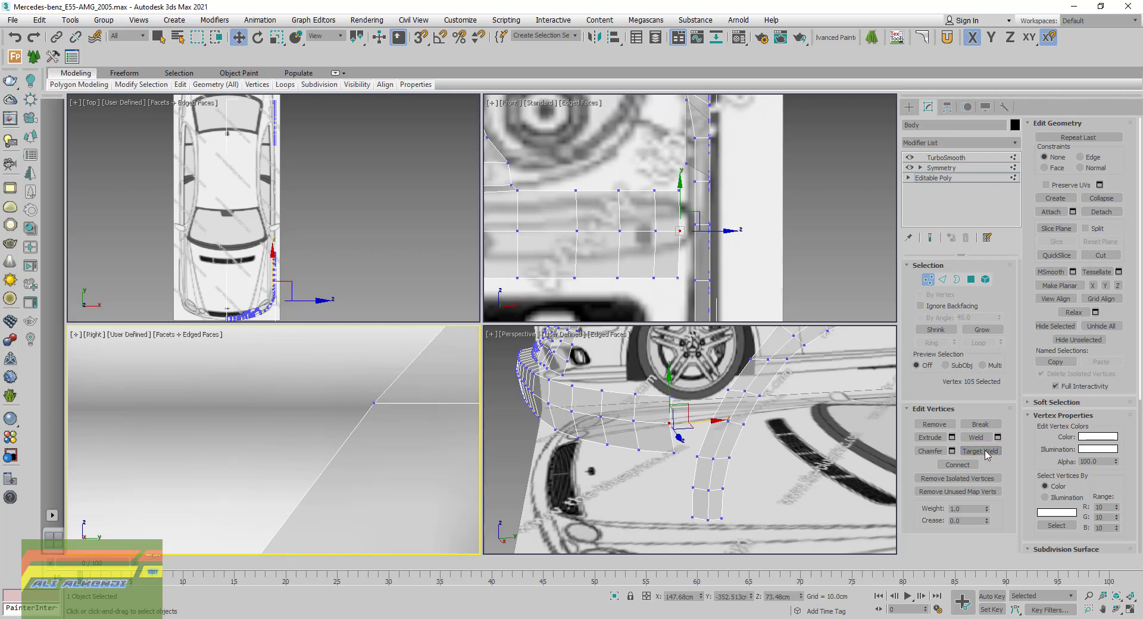
pyautogui.moveTo(400, 452); pyautogui.dragTo(322, 374)
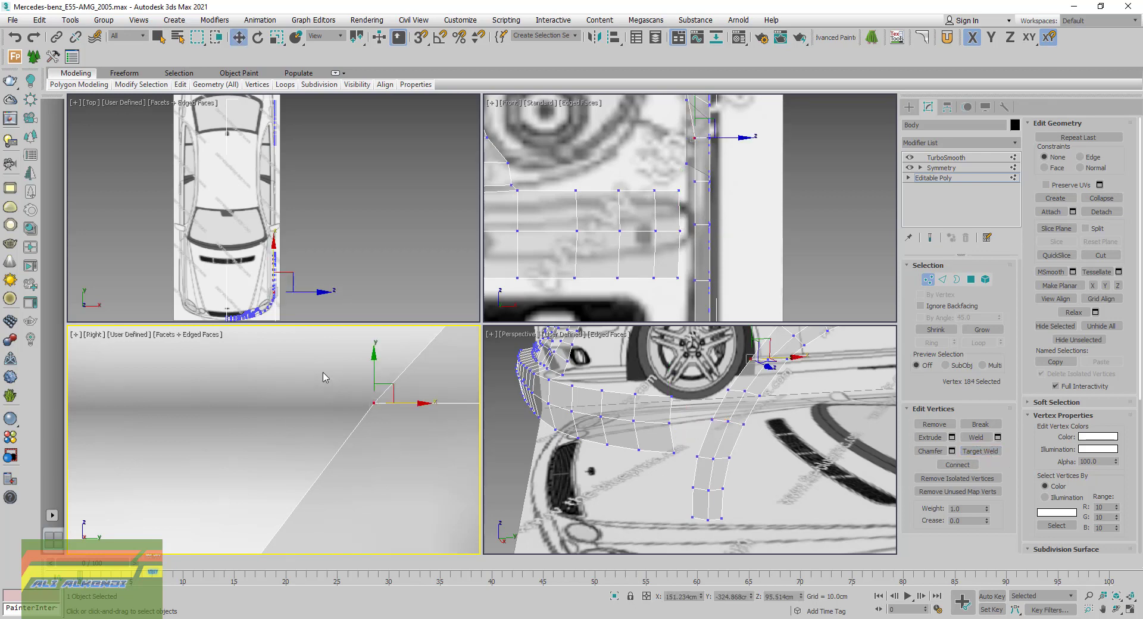
# Shift three arch-strip vertices along X onto the blueprint arch outline
pyautogui.scroll(-3, 332, 419)
pyautogui.scroll(-2, 335, 435)
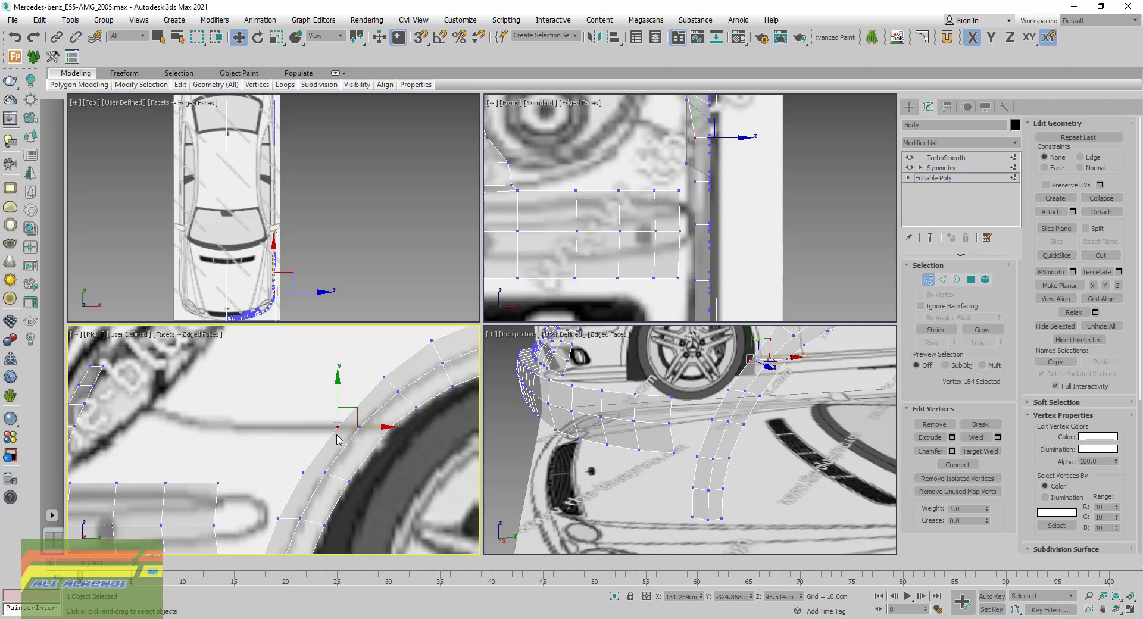
pyautogui.moveTo(335, 447)
pyautogui.mouseDown(button='middle')
pyautogui.moveTo(337, 419)
pyautogui.moveTo(354, 418)
pyautogui.mouseUp(button='middle')
pyautogui.scroll(2, 353, 419)
pyautogui.click(370, 438)
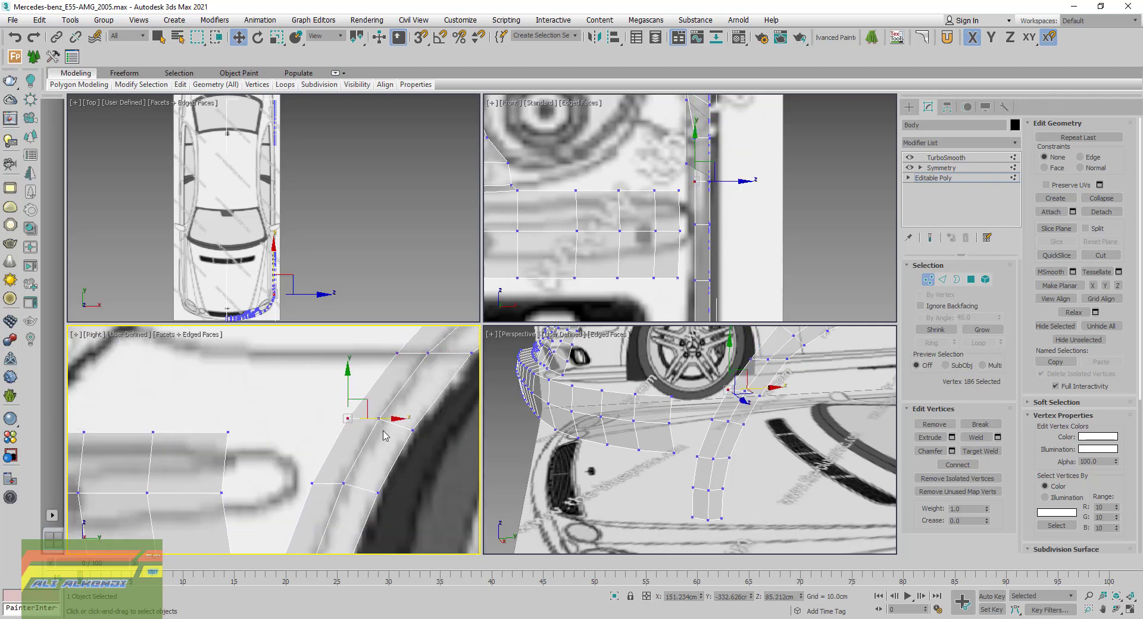
pyautogui.moveTo(379, 420); pyautogui.dragTo(389, 421)
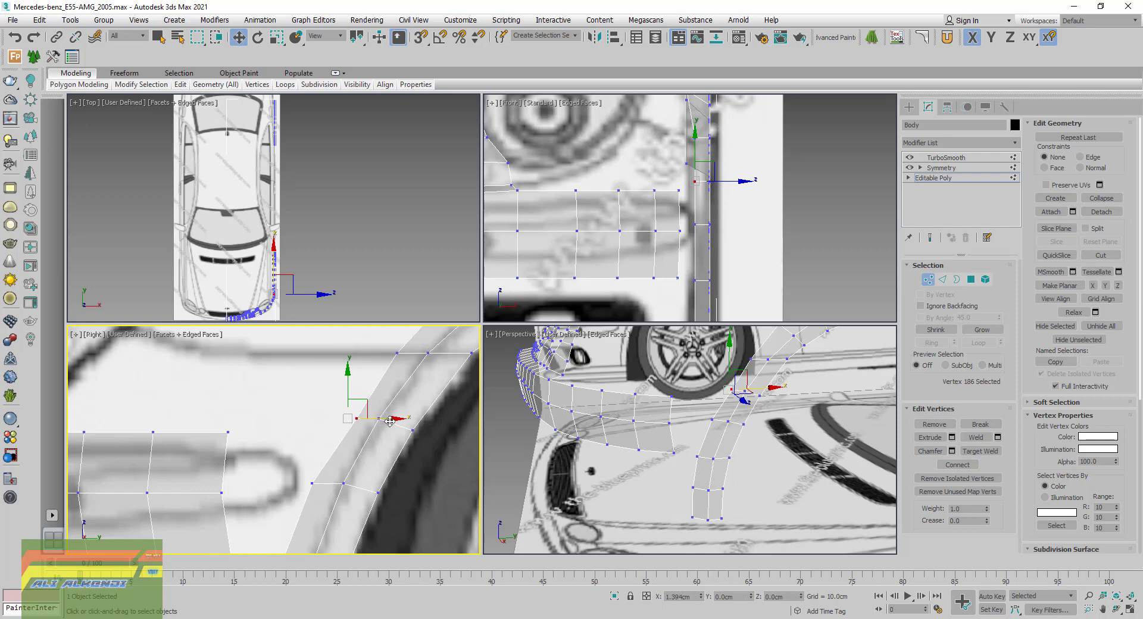
pyautogui.click(311, 483)
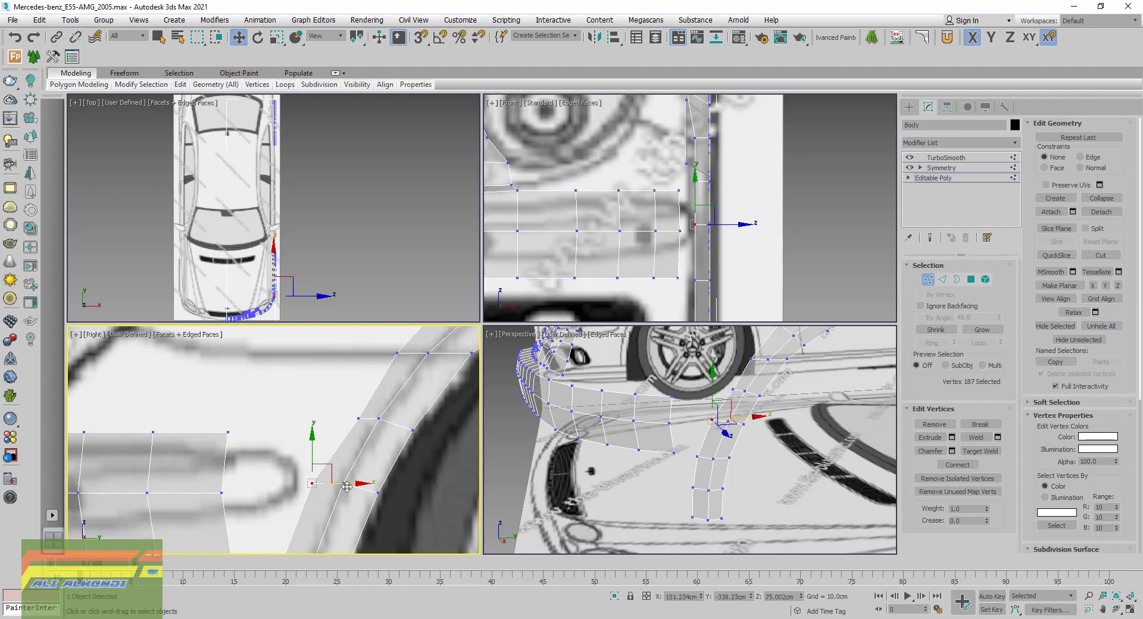
pyautogui.moveTo(347, 487); pyautogui.dragTo(366, 497)
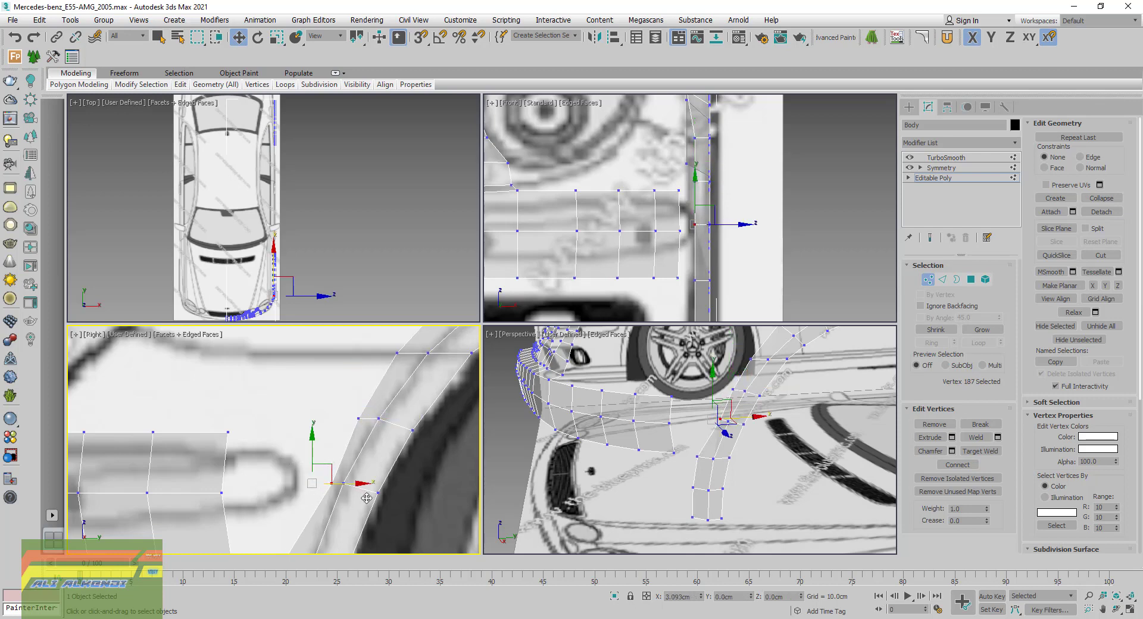
pyautogui.moveTo(366, 498); pyautogui.dragTo(412, 392, button='middle')
pyautogui.click(350, 462)
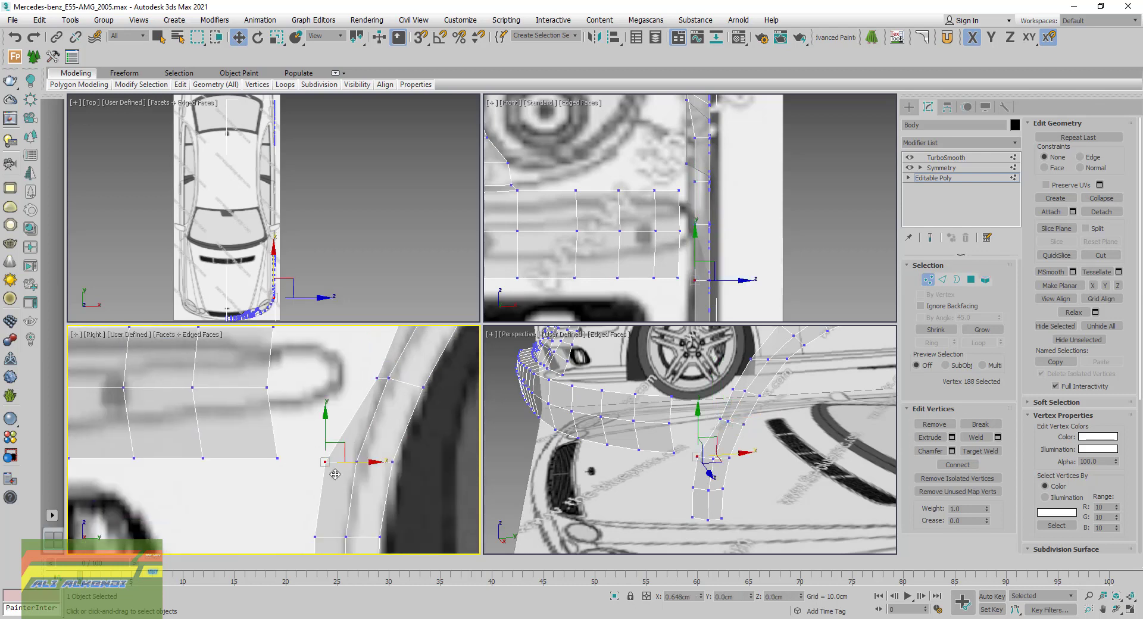
pyautogui.moveTo(405, 462); pyautogui.dragTo(388, 460)
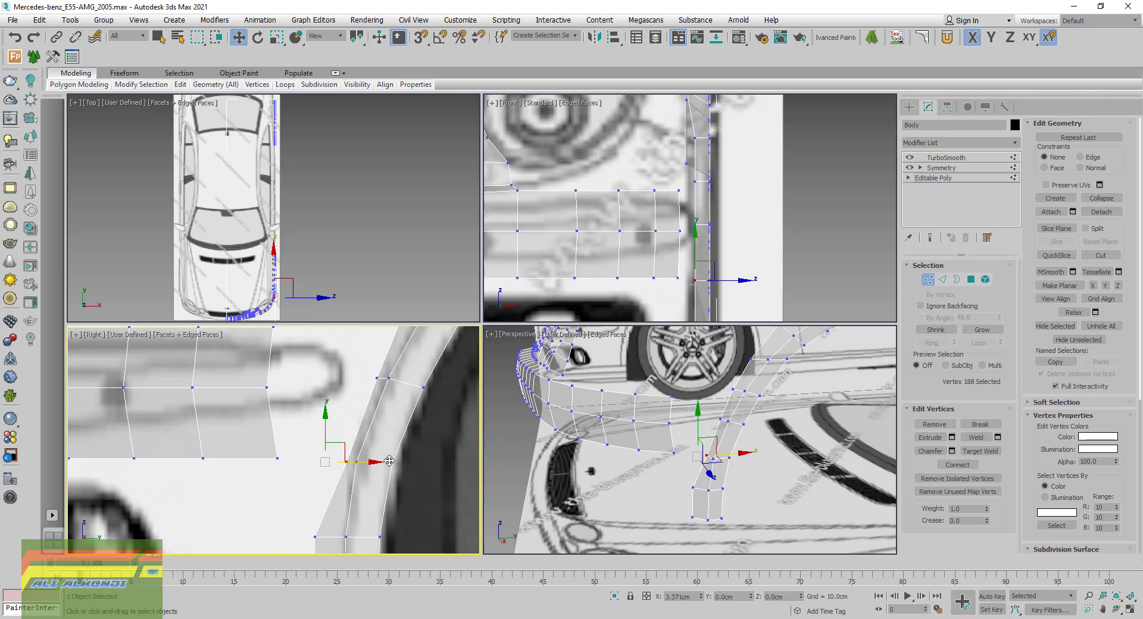
# Move the two lower strip vertices right together to match the blueprint
pyautogui.moveTo(359, 517); pyautogui.dragTo(365, 428, button='middle')
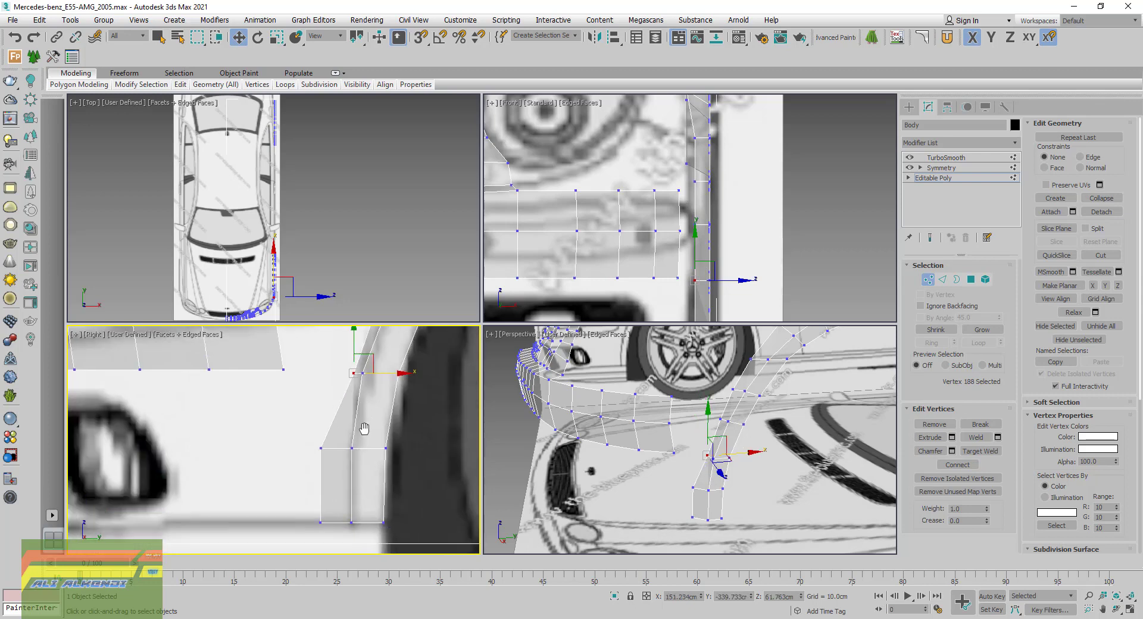
pyautogui.click(320, 447)
pyautogui.keyDown('ctrl'); pyautogui.click(320, 523); pyautogui.keyUp('ctrl')
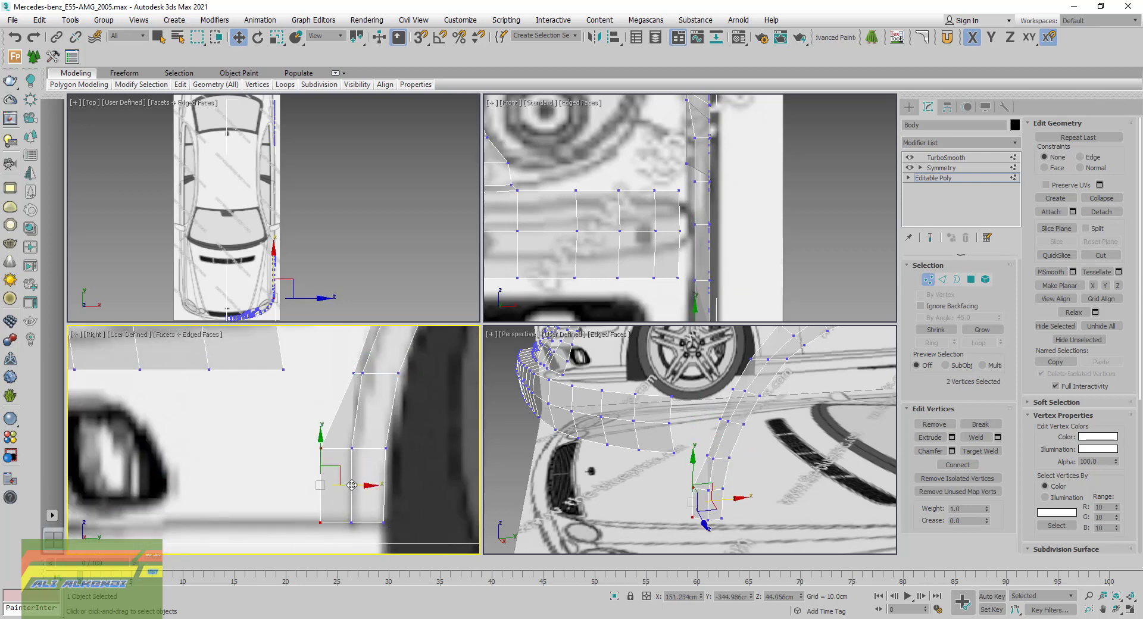
pyautogui.moveTo(354, 485); pyautogui.dragTo(378, 486)
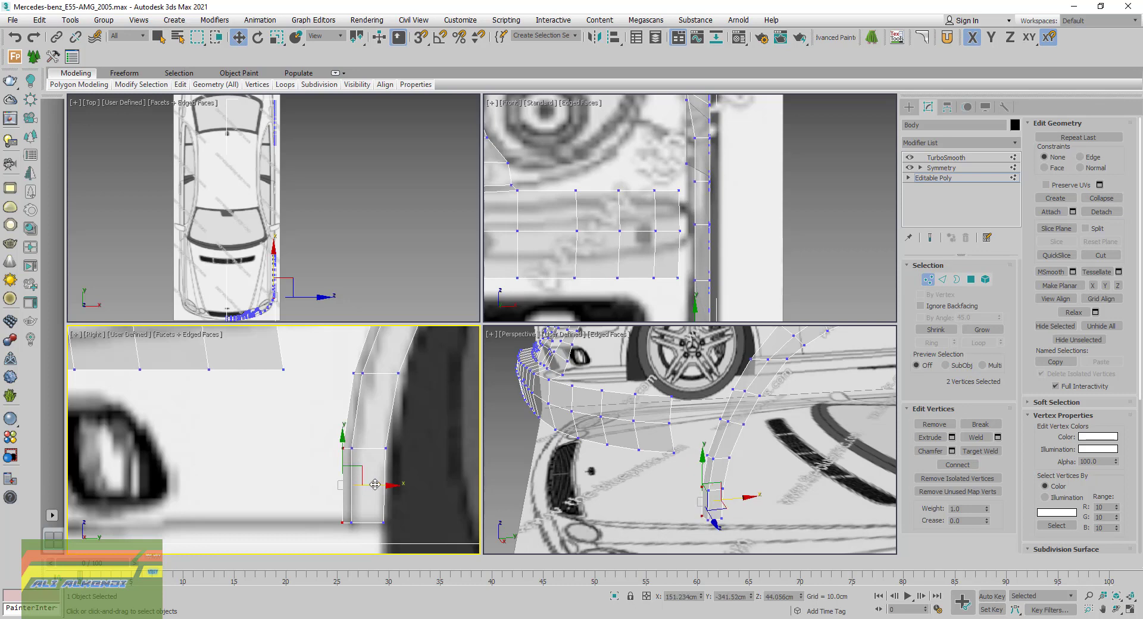
pyautogui.moveTo(725, 426)
pyautogui.keyDown('alt'); pyautogui.mouseDown(button='middle')
pyautogui.moveTo(806, 437)
pyautogui.moveTo(747, 430)
pyautogui.mouseUp(button='middle'); pyautogui.keyUp('alt')
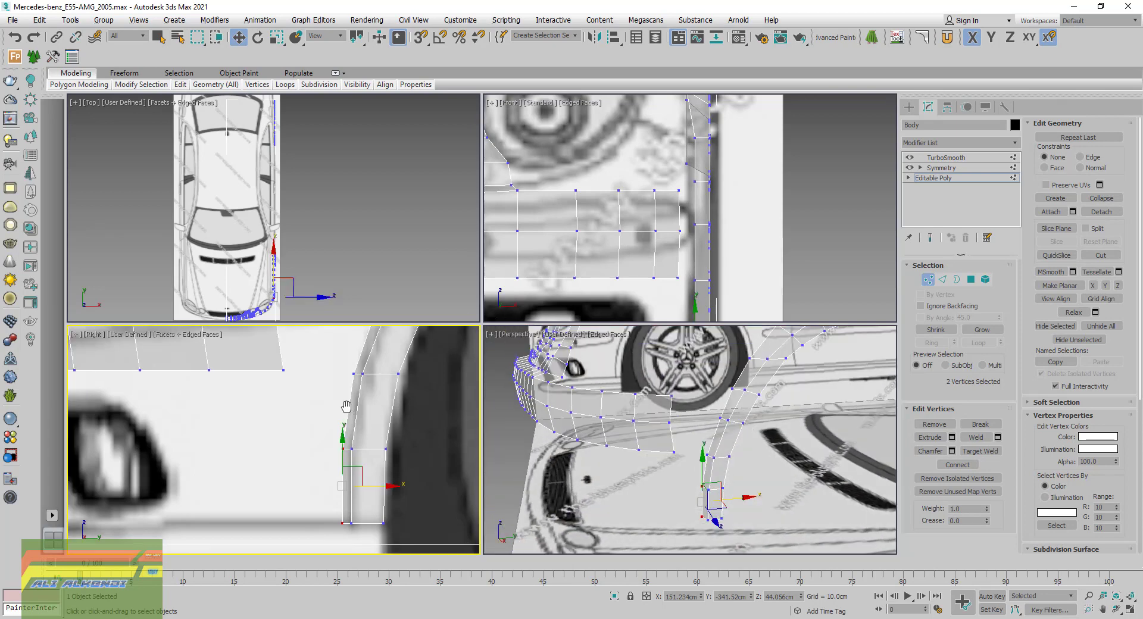
# Maximize the Right view and nudge vertex 187 on the arch strip slightly left
pyautogui.moveTo(350, 371); pyautogui.dragTo(370, 486, button='middle')
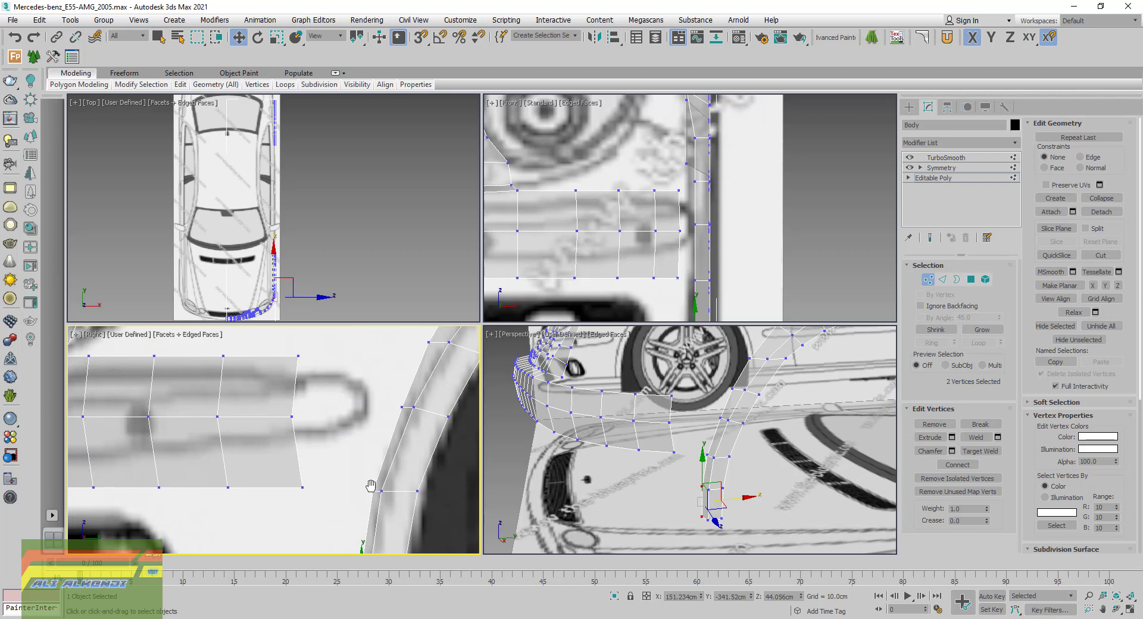
pyautogui.click(1129, 609)
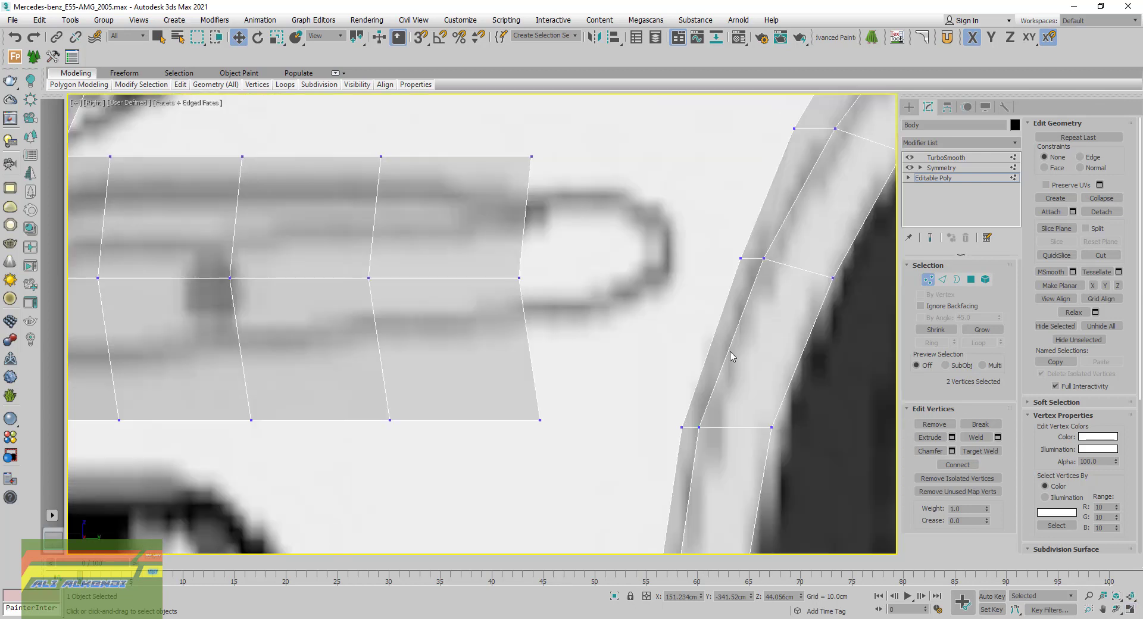
pyautogui.moveTo(730, 350); pyautogui.dragTo(721, 358, button='middle')
pyautogui.click(673, 435)
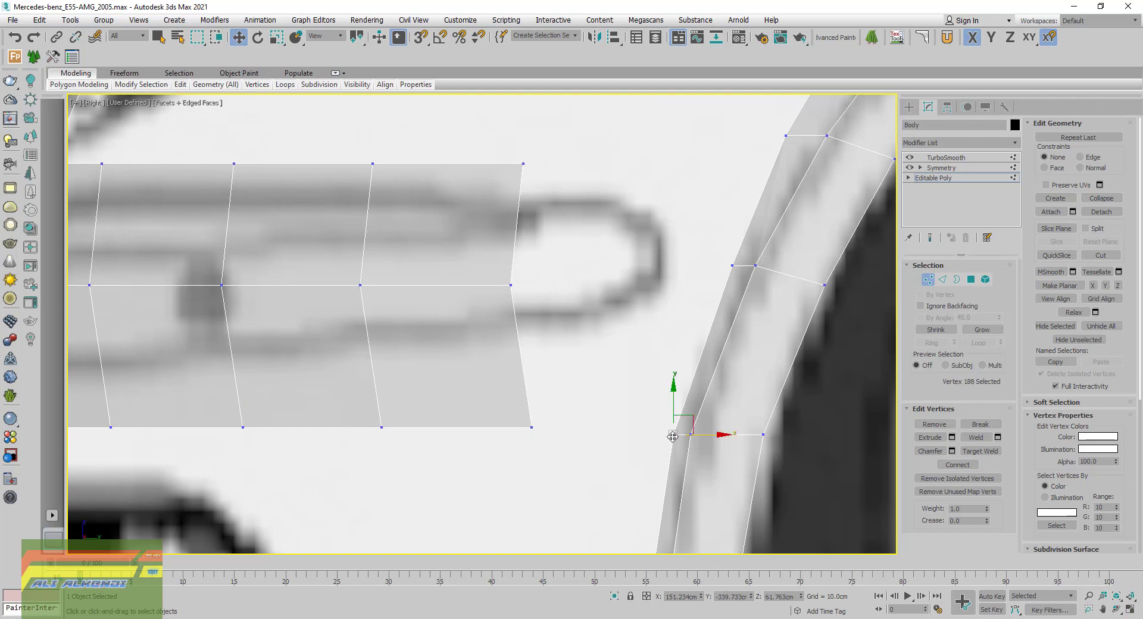
pyautogui.click(734, 265)
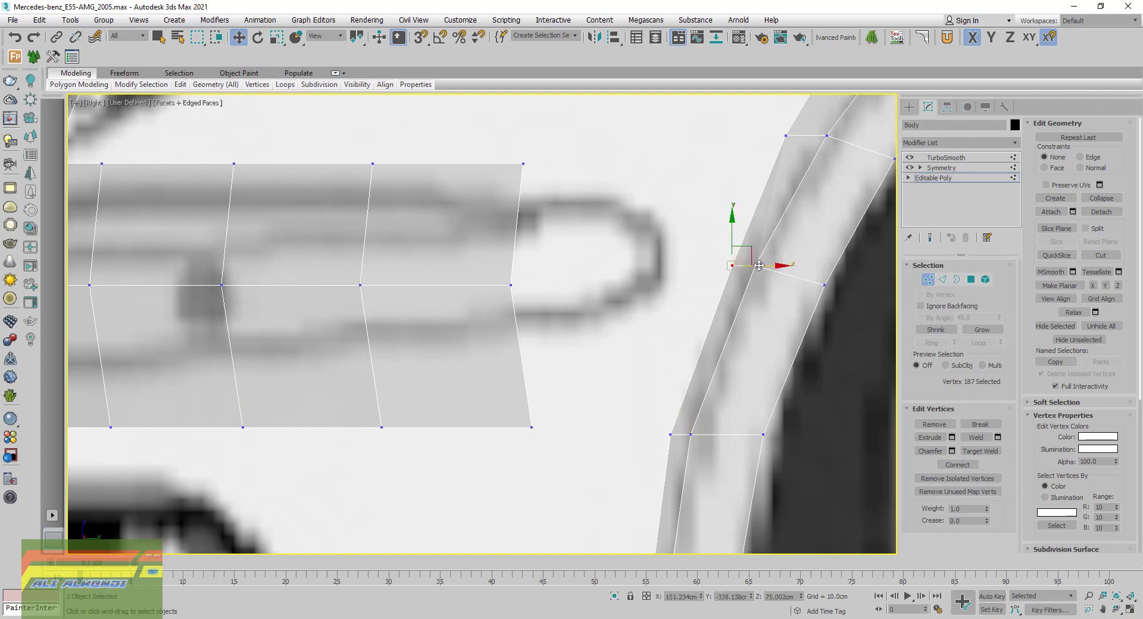
pyautogui.moveTo(764, 267); pyautogui.dragTo(755, 267)
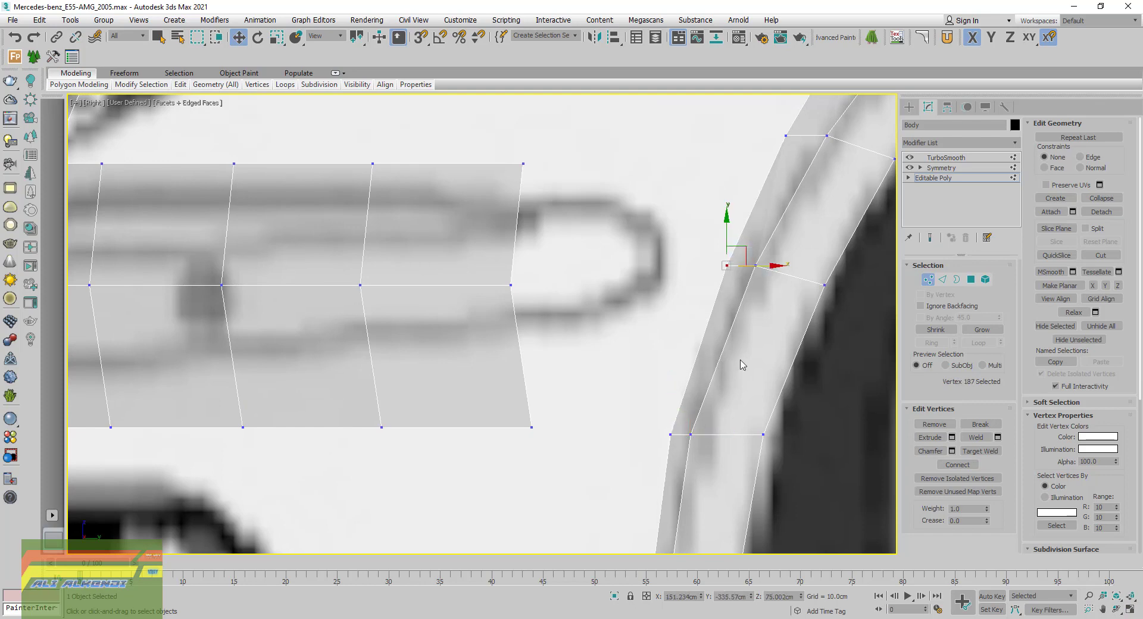
# Bridge the side strip's upper and lower end edges to the facing arch-strip edges
pyautogui.click(942, 279)
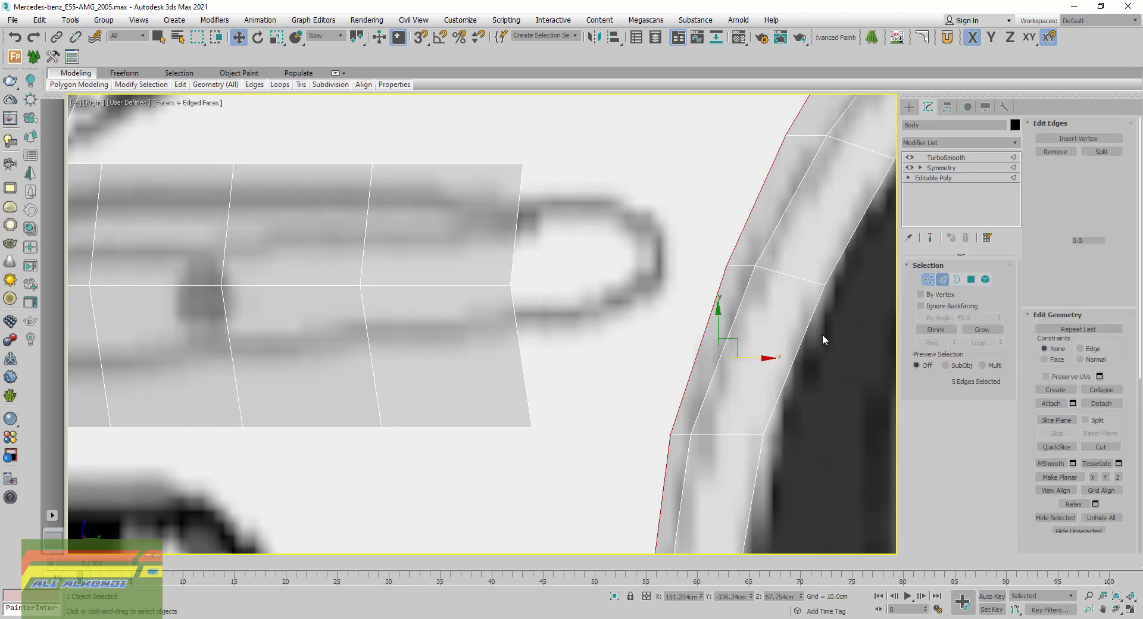
pyautogui.click(515, 206)
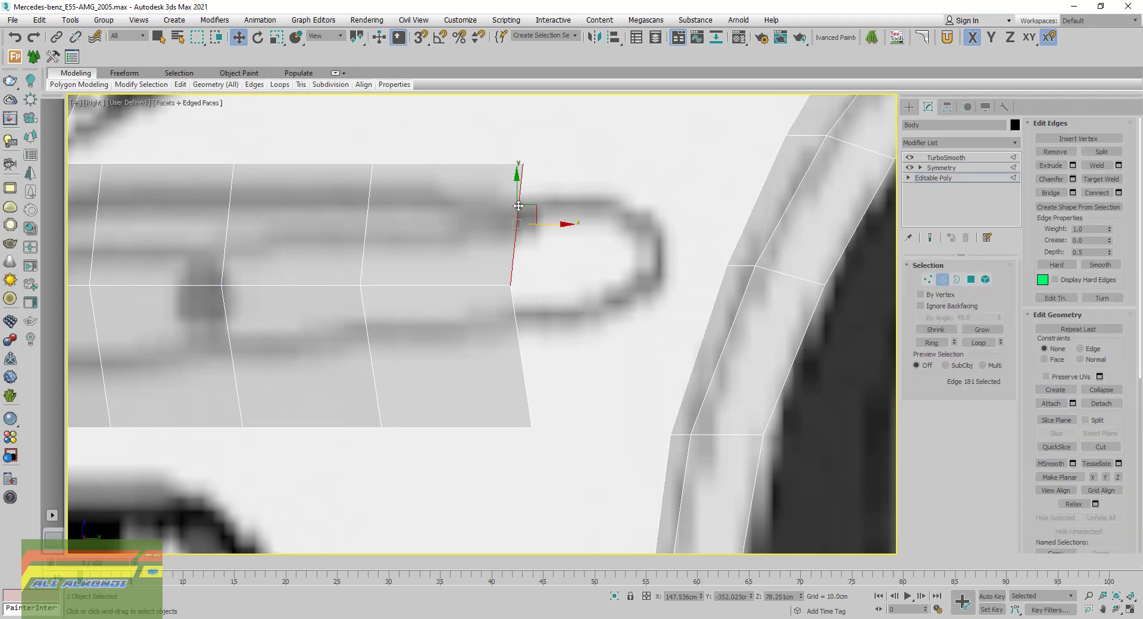
pyautogui.keyDown('ctrl'); pyautogui.click(724, 259); pyautogui.keyUp('ctrl')
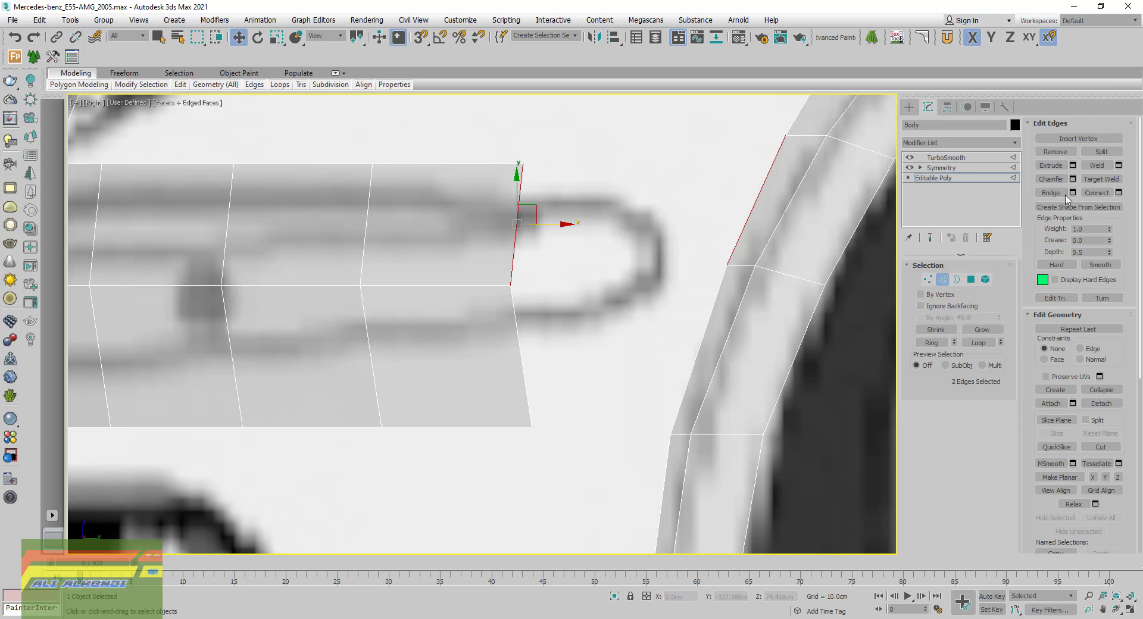
pyautogui.click(1050, 192)
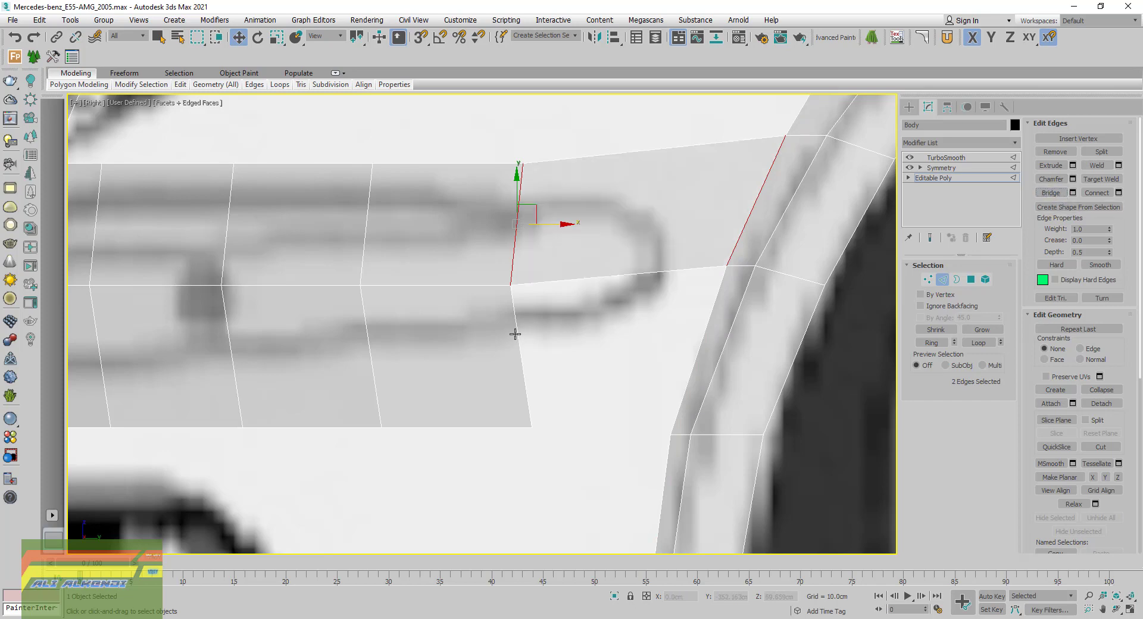
pyautogui.click(698, 344)
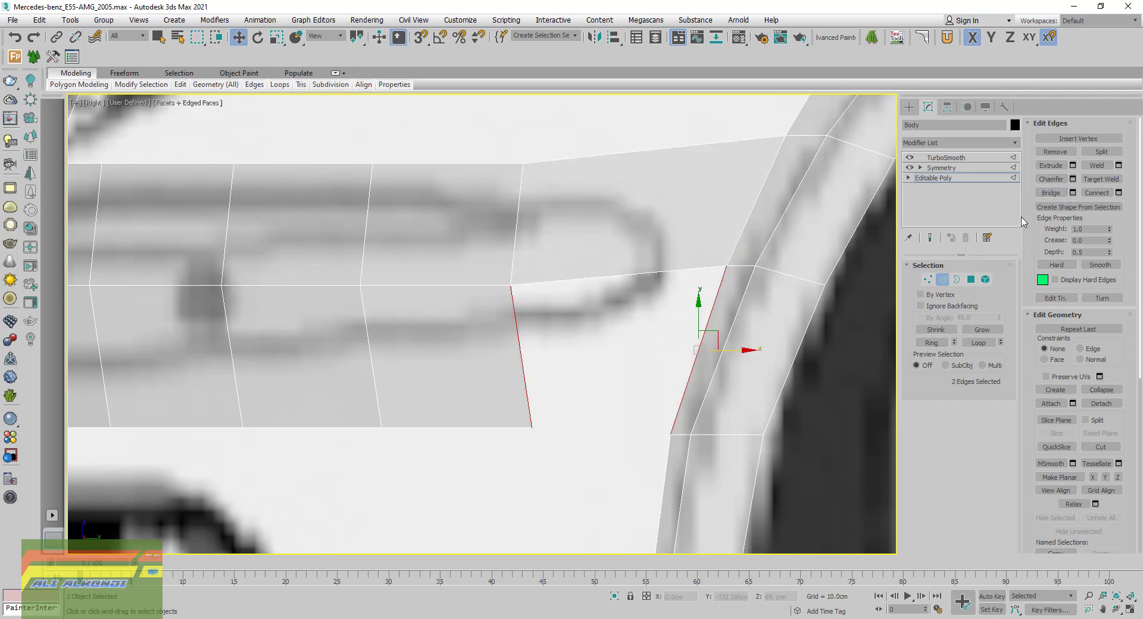
pyautogui.click(1051, 193)
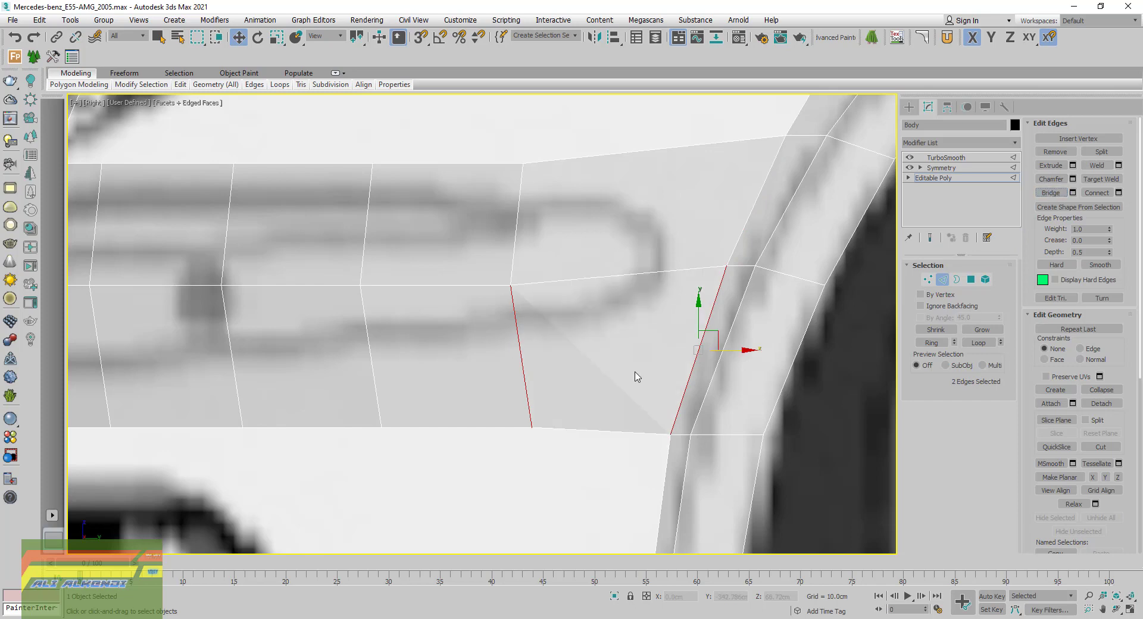
# Clear the edge selection and return to the four-viewport layout with Alt+W
pyautogui.click(609, 477)
pyautogui.scroll(-3, 572, 306)
pyautogui.scroll(-3, 573, 305)
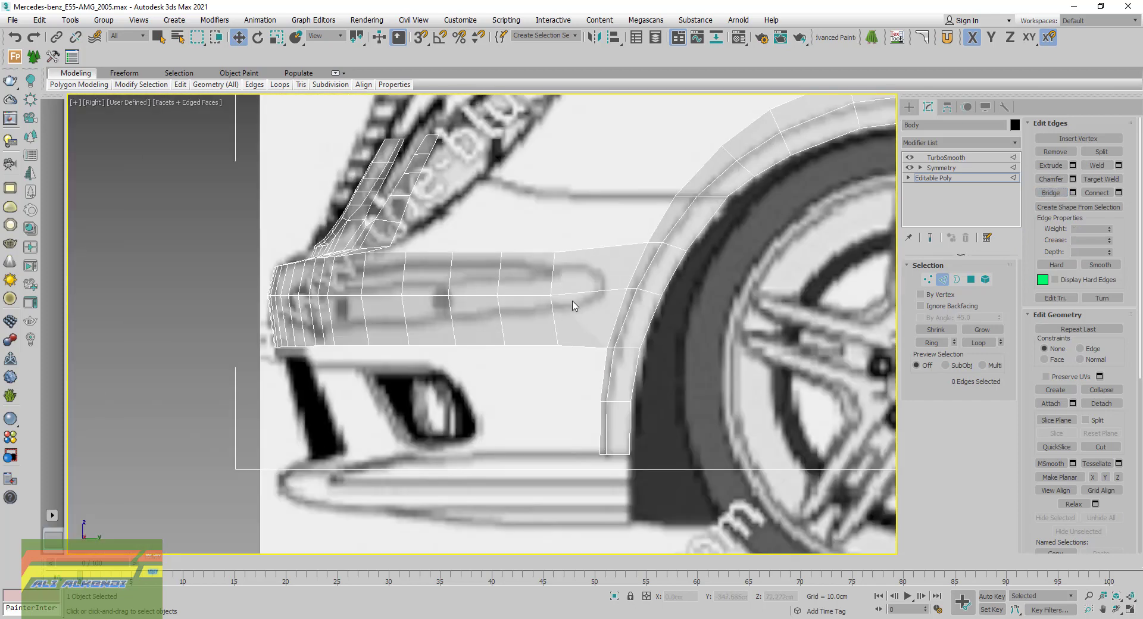
pyautogui.moveTo(572, 300); pyautogui.dragTo(591, 307, button='middle')
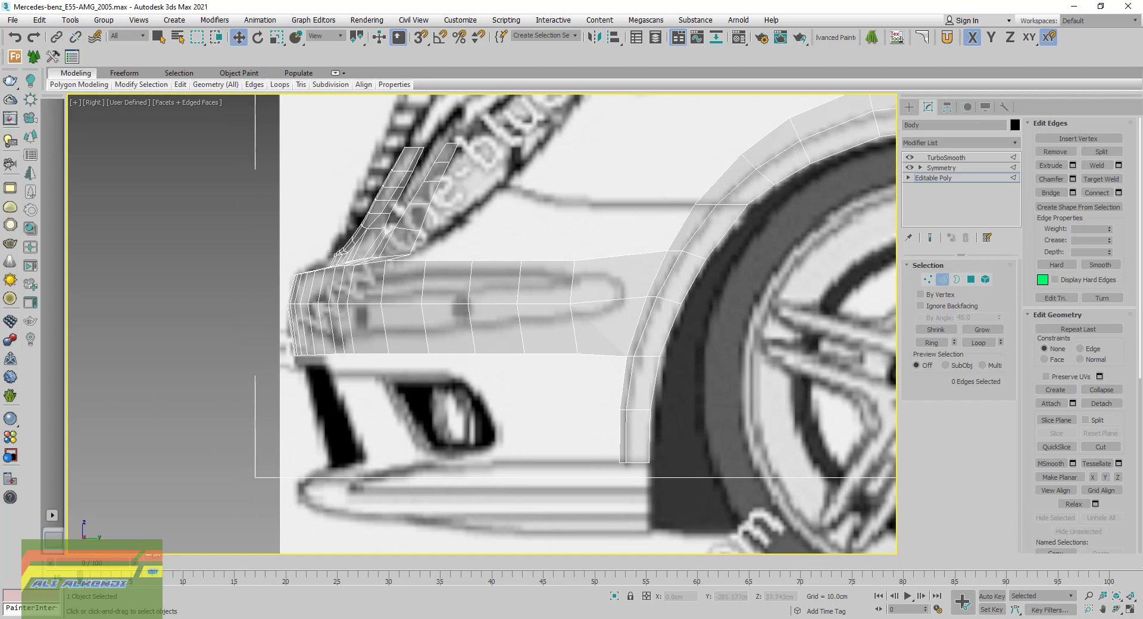
pyautogui.hotkey('alt', 'w')
# Maximize the Perspective view, leave Edge level and select TurboSmooth to show the smoothed body
pyautogui.middleClick(732, 440)
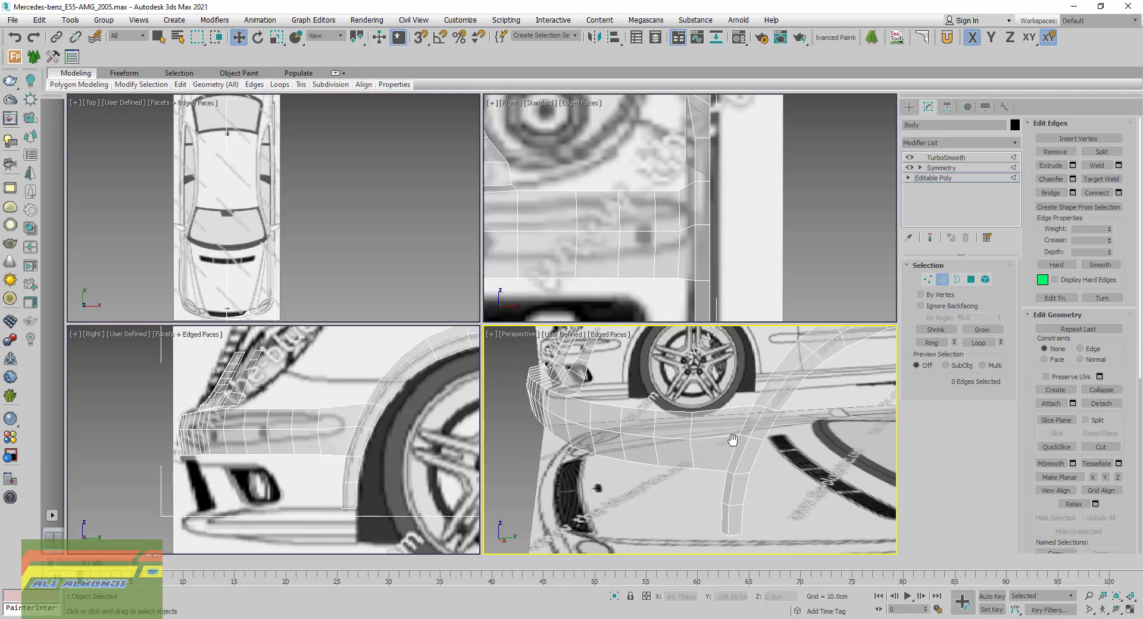
pyautogui.moveTo(733, 439); pyautogui.dragTo(736, 443, button='middle')
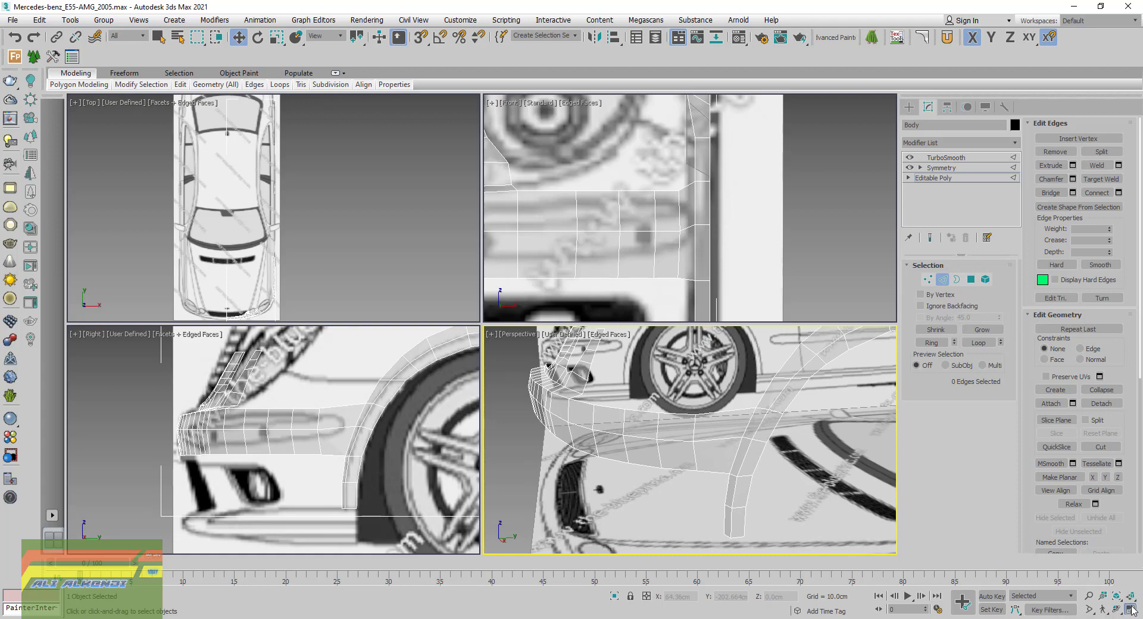
pyautogui.click(1131, 609)
pyautogui.scroll(2, 625, 331)
pyautogui.scroll(2, 629, 328)
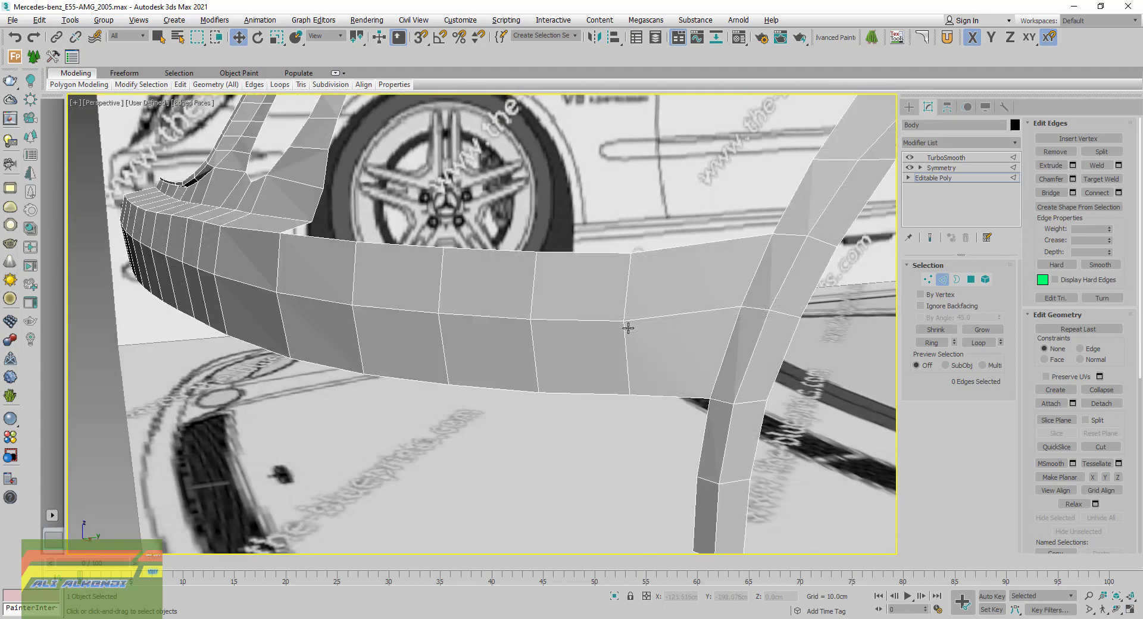
pyautogui.scroll(-3, 628, 328)
pyautogui.scroll(-2, 628, 328)
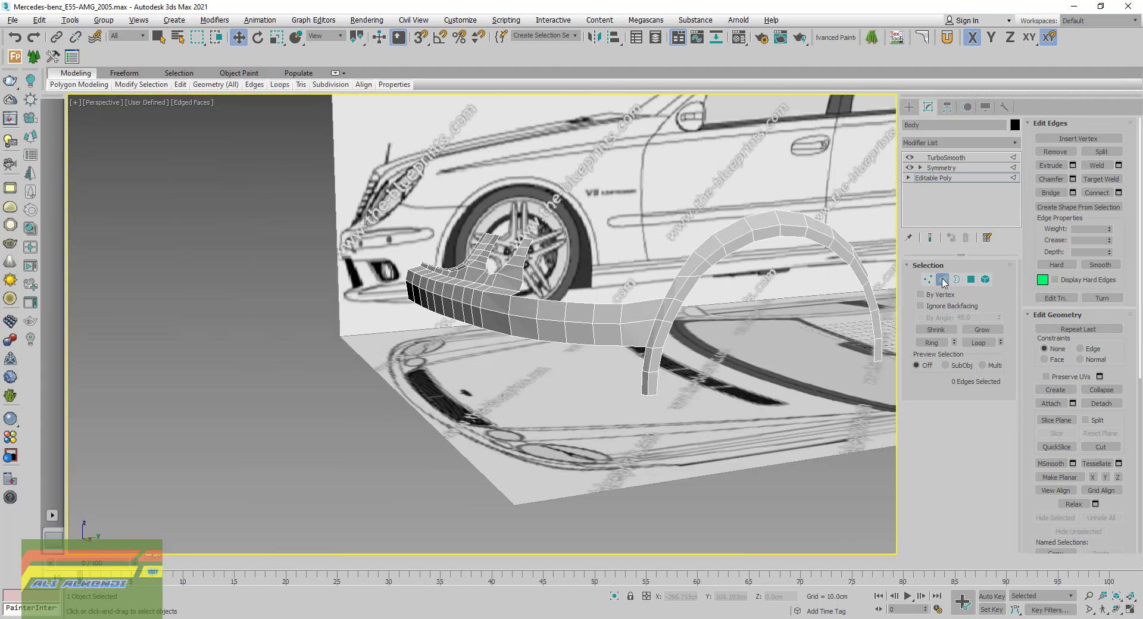
pyautogui.click(943, 282)
pyautogui.click(947, 157)
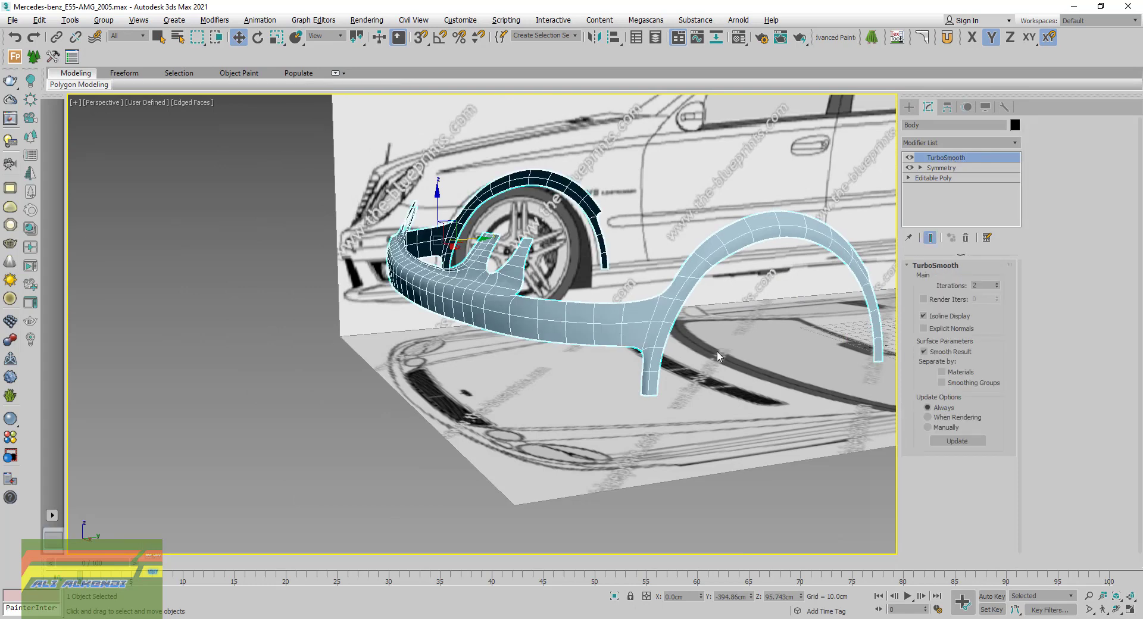
# Deselect the body, turn off edged faces with F4, and orbit and zoom around the smoothed bumper
pyautogui.click(725, 457)
pyautogui.press('F4')
pyautogui.scroll(-5, 723, 455)
pyautogui.keyDown('alt'); pyautogui.moveTo(724, 456); pyautogui.dragTo(740, 403, button='middle'); pyautogui.keyUp('alt')
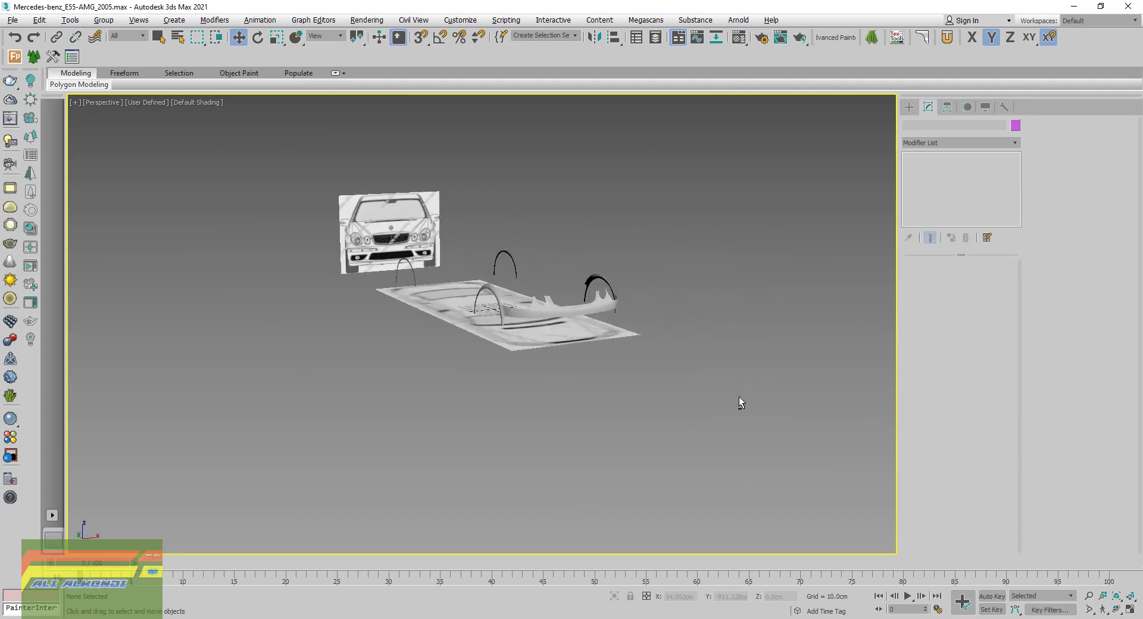
pyautogui.scroll(3, 488, 301)
pyautogui.scroll(3, 477, 284)
pyautogui.scroll(3, 544, 374)
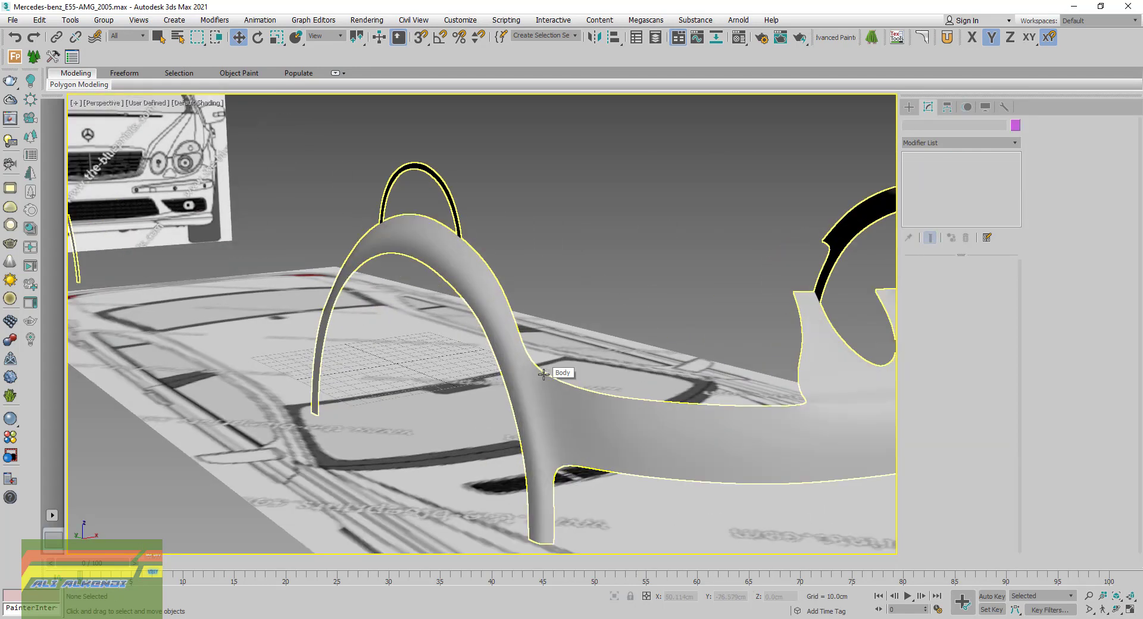
pyautogui.scroll(2, 553, 402)
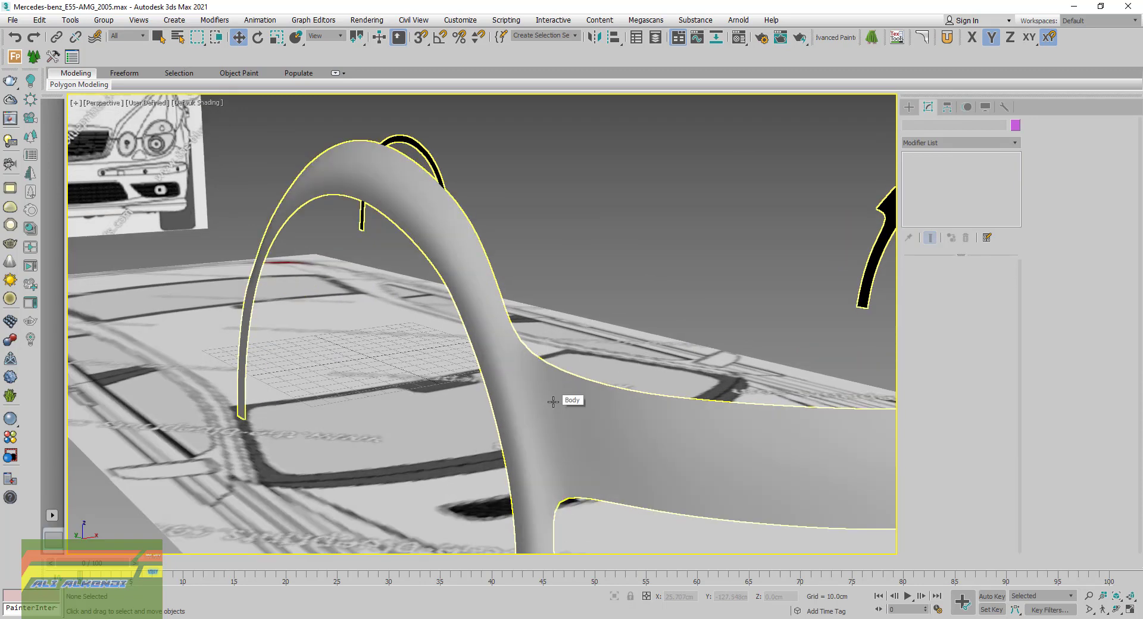
pyautogui.scroll(-3, 553, 402)
pyautogui.scroll(-3, 553, 402)
pyautogui.scroll(-2, 553, 402)
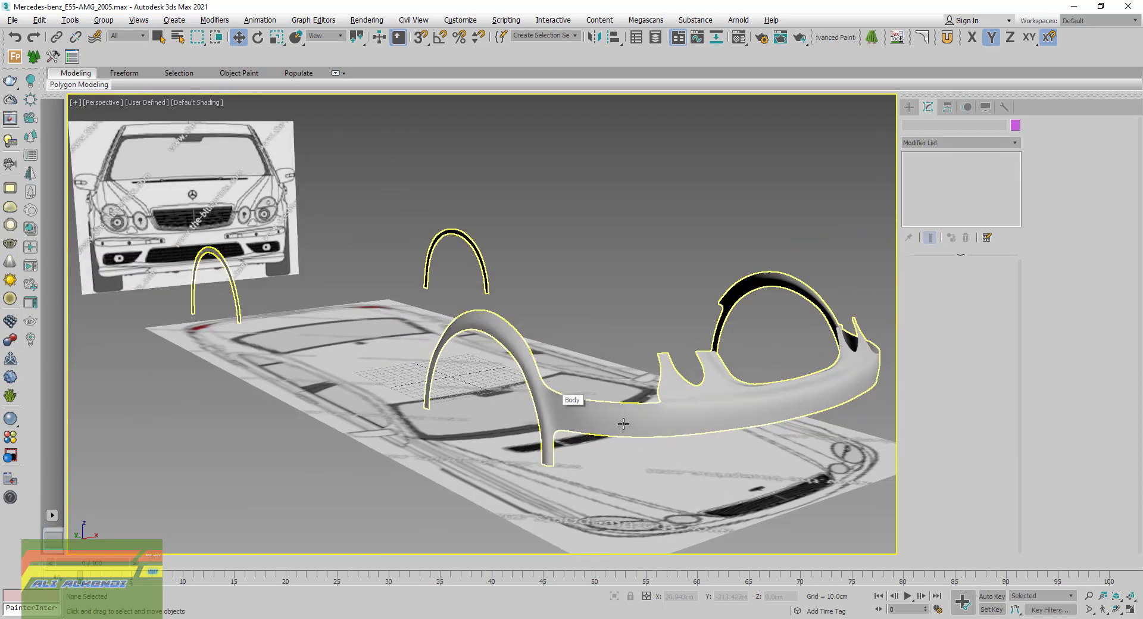
pyautogui.moveTo(624, 424)
pyautogui.keyDown('alt'); pyautogui.mouseDown(button='middle')
pyautogui.moveTo(586, 423)
pyautogui.moveTo(631, 411)
pyautogui.moveTo(663, 379)
pyautogui.moveTo(637, 377)
pyautogui.mouseUp(button='middle'); pyautogui.keyUp('alt')
pyautogui.moveTo(760, 409)
pyautogui.keyDown('alt'); pyautogui.mouseDown(button='middle')
pyautogui.moveTo(627, 392)
pyautogui.moveTo(559, 439)
pyautogui.moveTo(543, 430)
pyautogui.moveTo(638, 454)
pyautogui.mouseUp(button='middle'); pyautogui.keyUp('alt')
pyautogui.scroll(3, 559, 439)
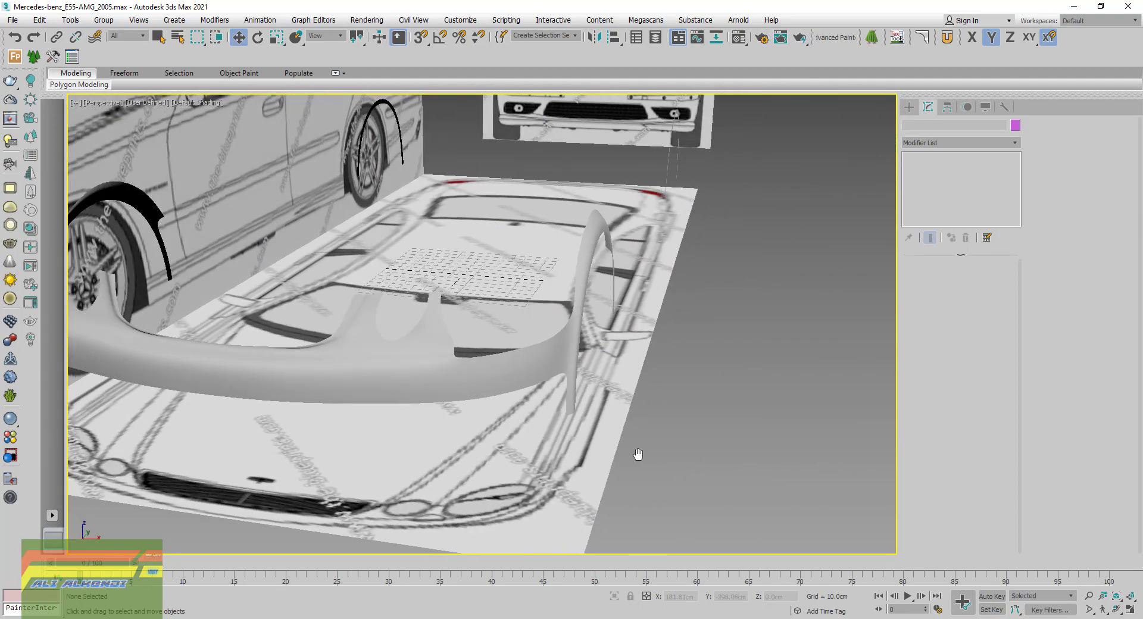
# Restore the previous view, turn edged faces back on with F4, and reselect the body
pyautogui.hotkey('shift', 'z')
pyautogui.scroll(3, 600, 316)
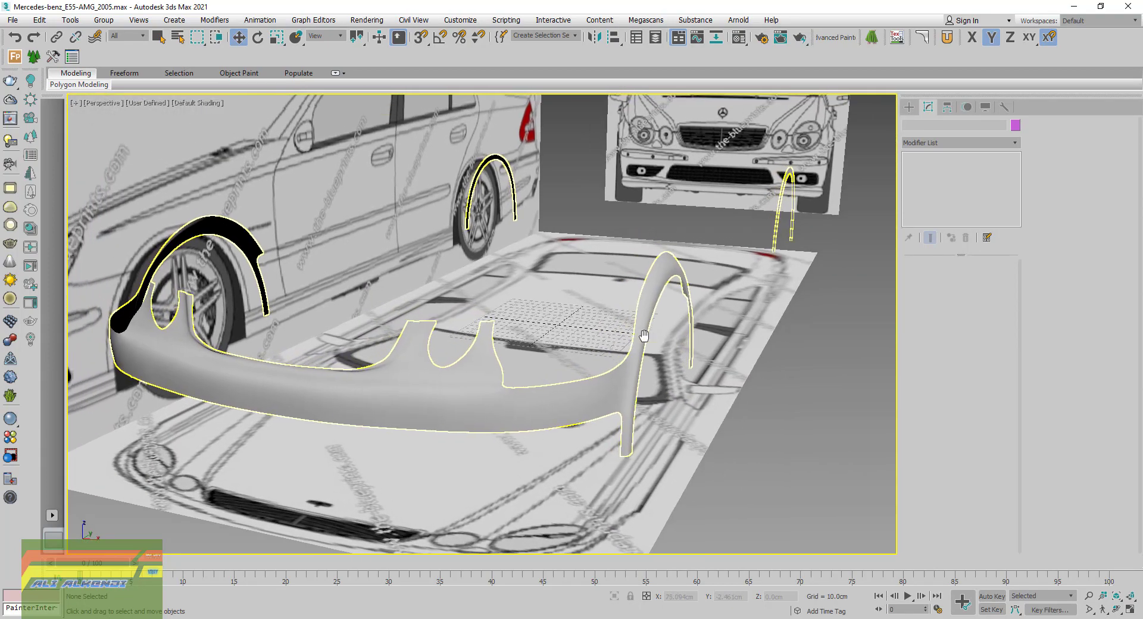
pyautogui.scroll(3, 600, 316)
pyautogui.scroll(2, 600, 317)
pyautogui.moveTo(637, 343); pyautogui.dragTo(661, 440, button='middle')
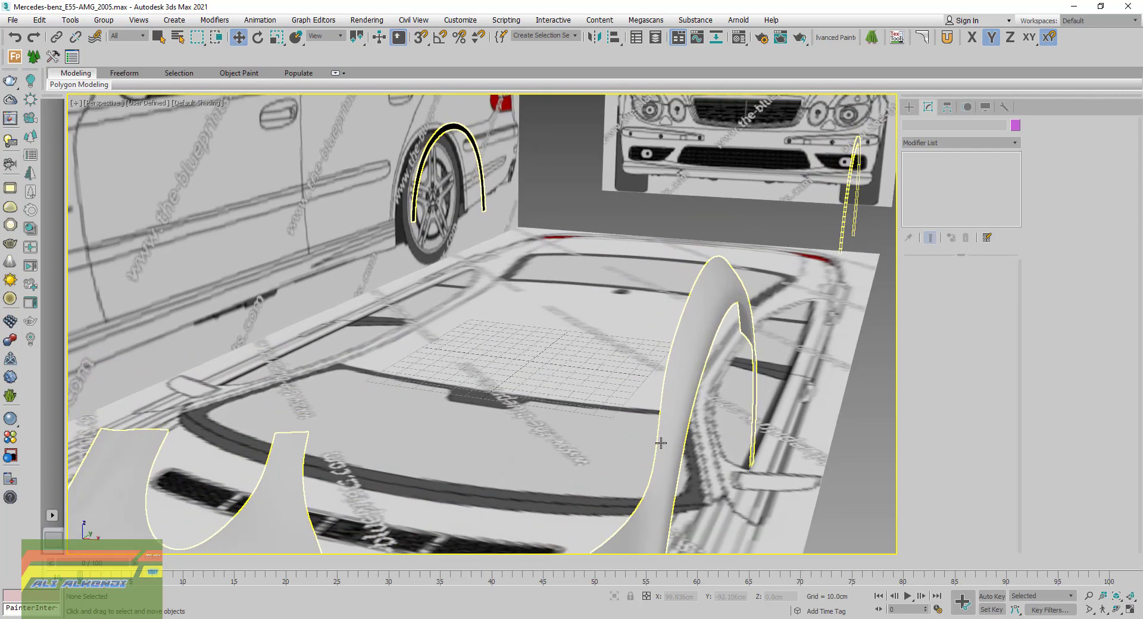
pyautogui.press('F4')
pyautogui.click(674, 403)
# Return to the base Editable Poly at Vertex level and pick a strip-end vertex in four-viewport layout
pyautogui.click(935, 178)
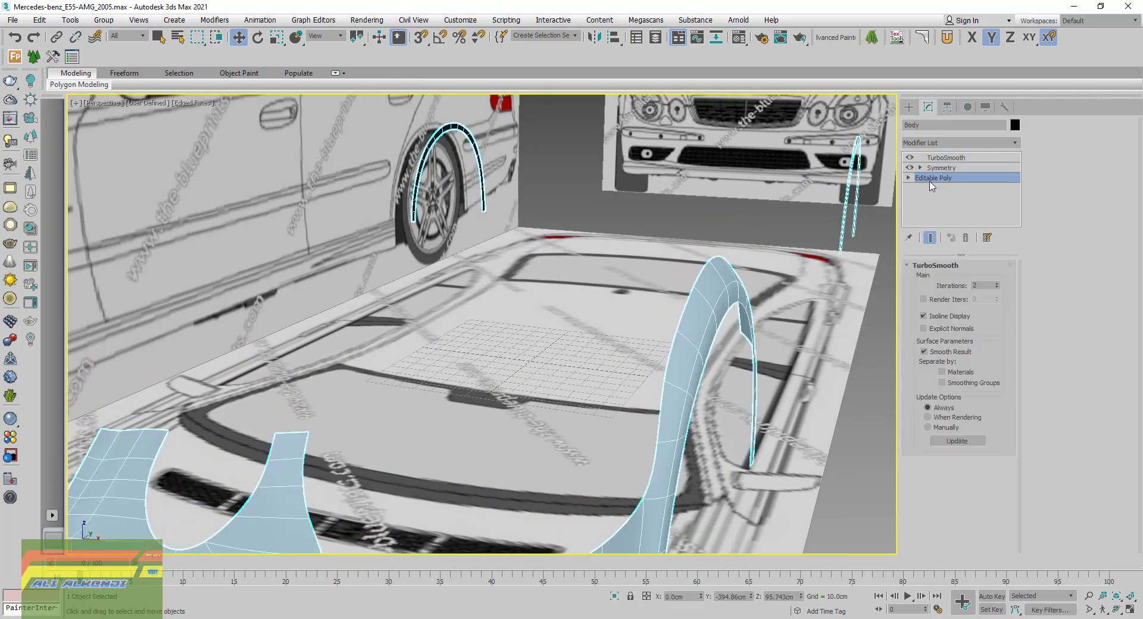
pyautogui.moveTo(541, 485)
pyautogui.mouseDown(button='middle')
pyautogui.moveTo(589, 368)
pyautogui.moveTo(540, 424)
pyautogui.mouseUp(button='middle')
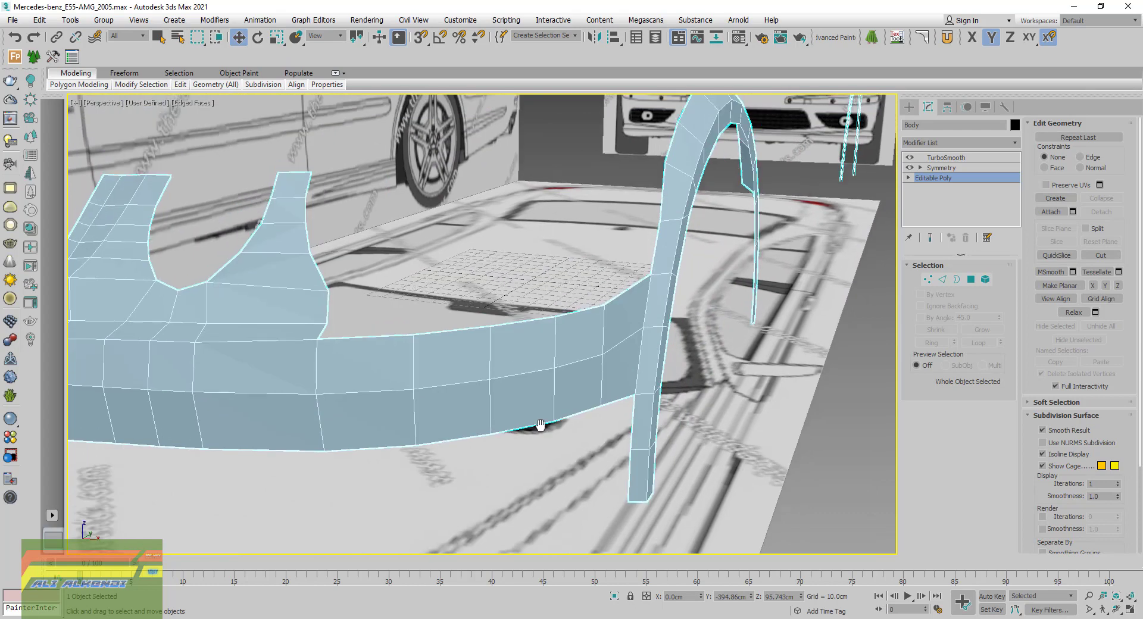
pyautogui.click(927, 279)
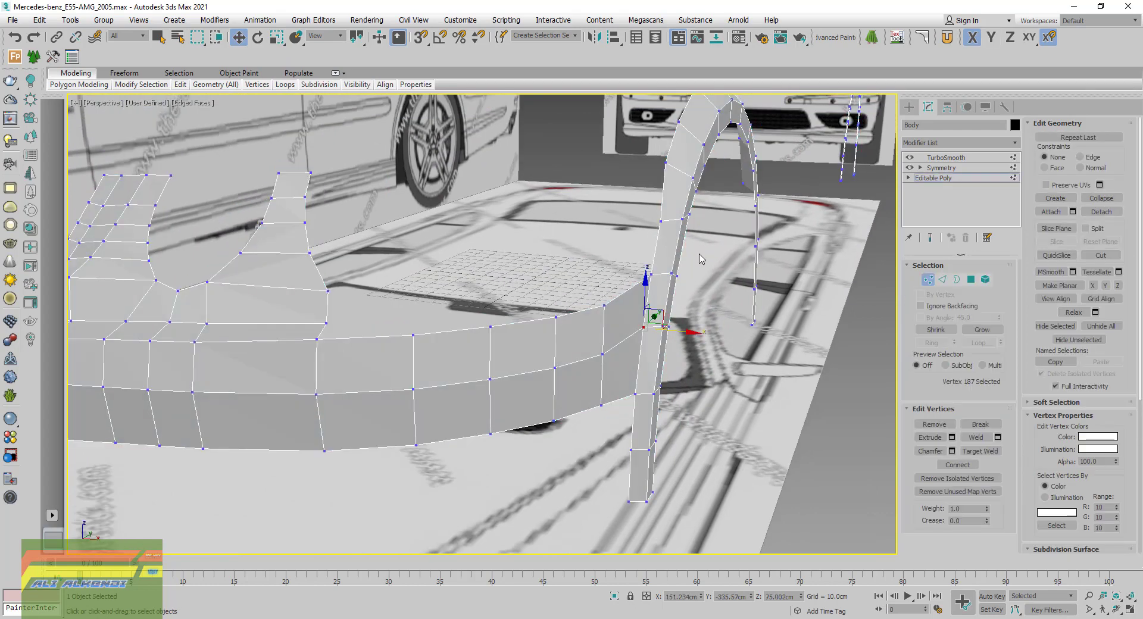
pyautogui.click(665, 223)
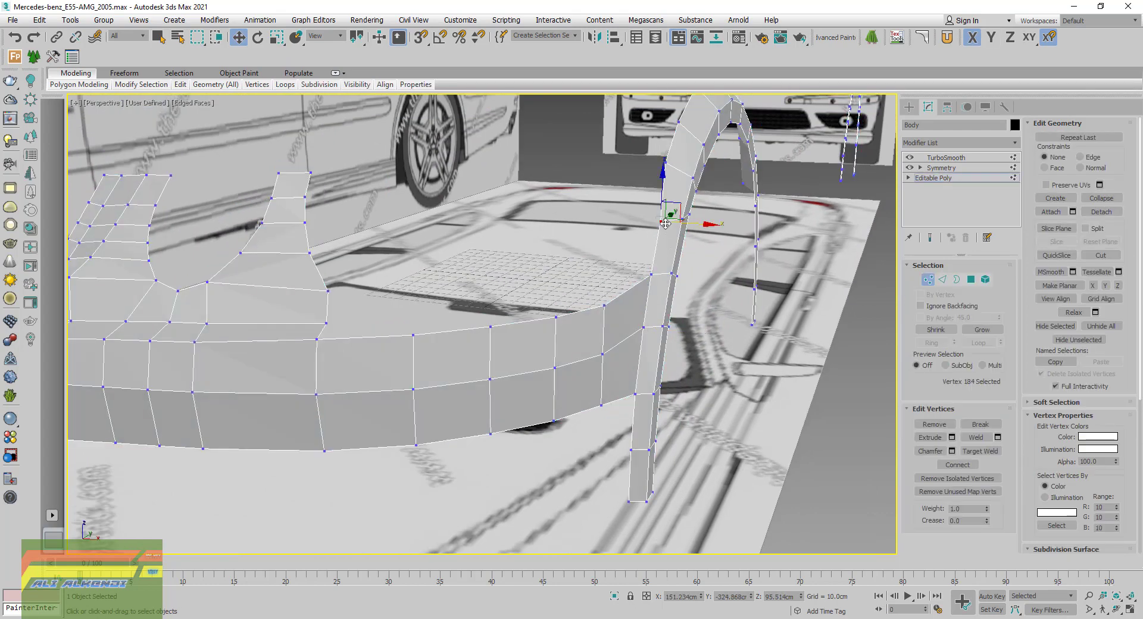
pyautogui.click(1129, 609)
pyautogui.moveTo(651, 196); pyautogui.dragTo(703, 219, button='middle')
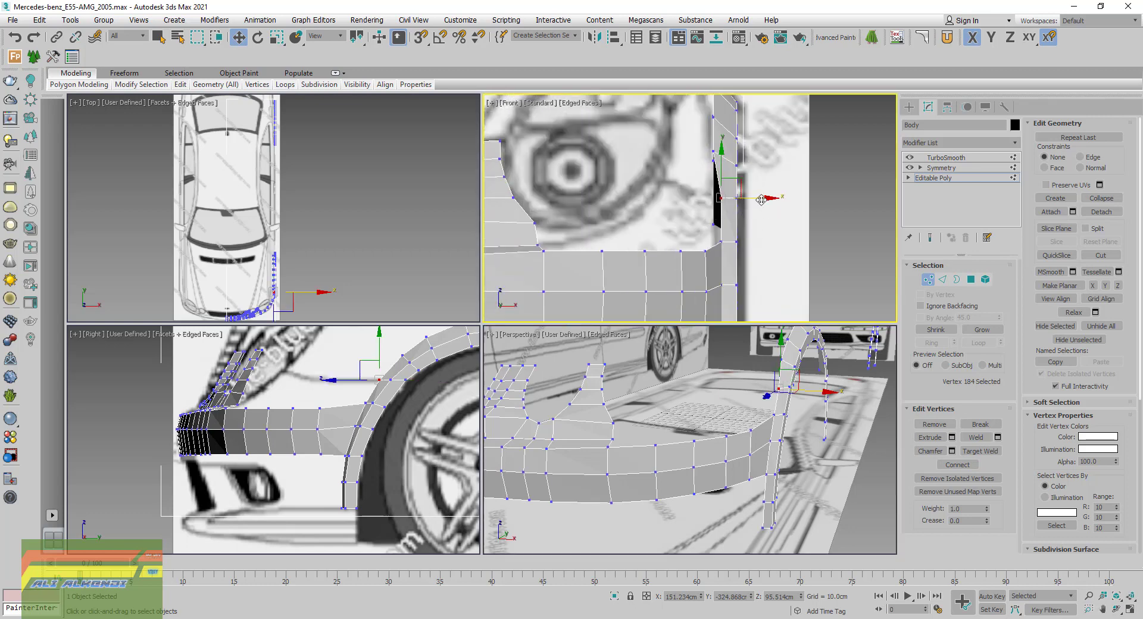
# In the Front view, nudge the upper side-strip end vertices along X onto the blueprint line
pyautogui.moveTo(761, 200); pyautogui.dragTo(755, 203)
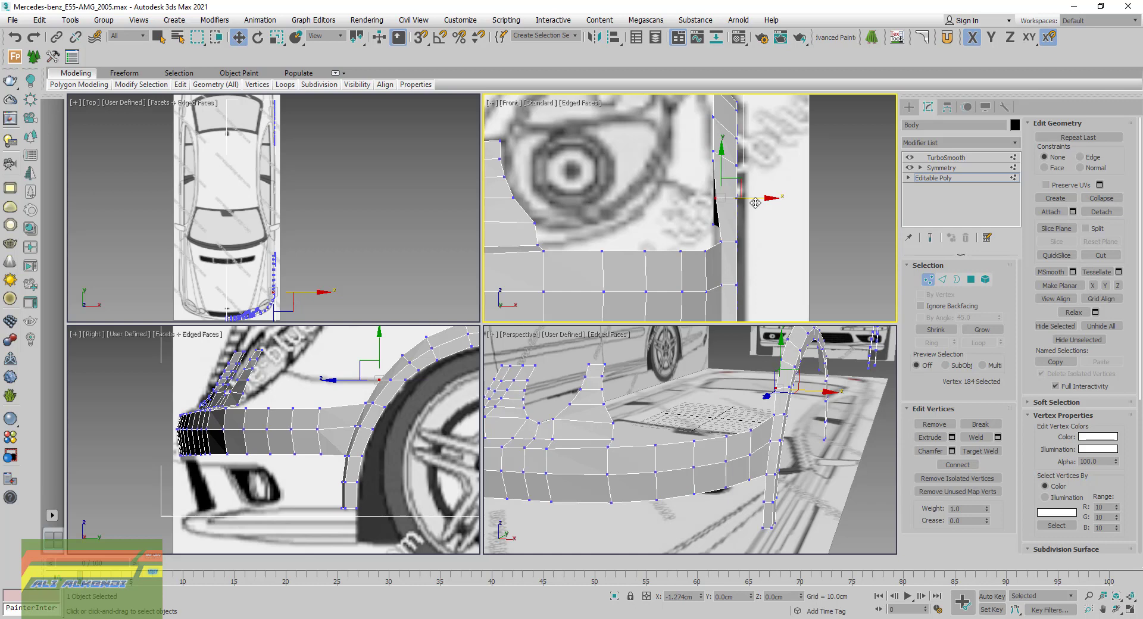
pyautogui.scroll(2, 732, 209)
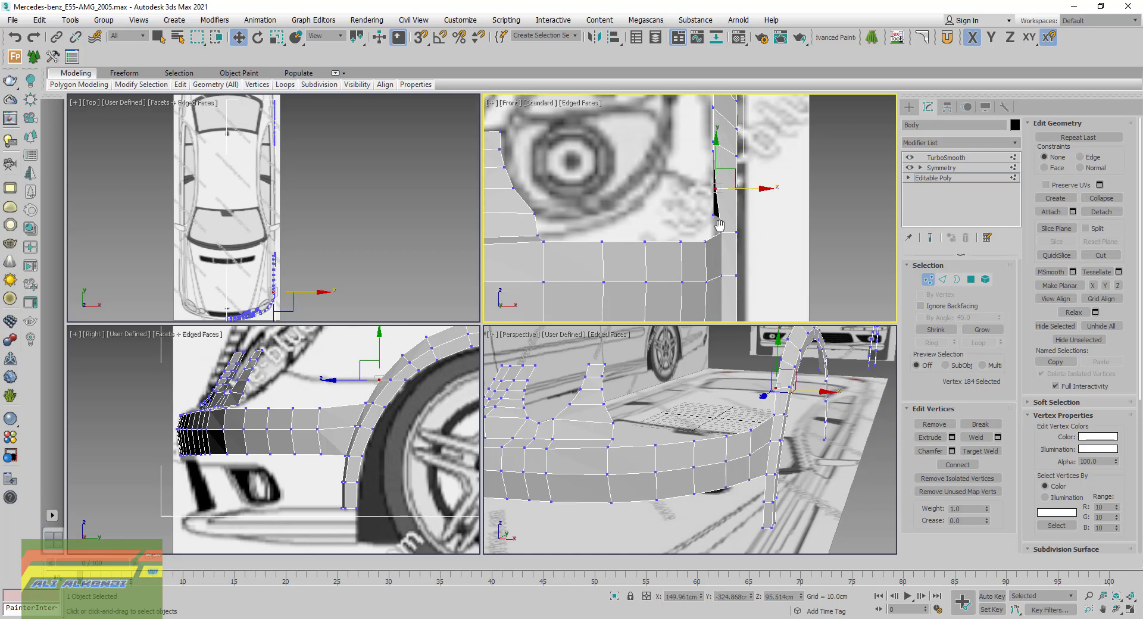
pyautogui.scroll(2, 719, 212)
pyautogui.click(723, 207)
pyautogui.scroll(-4, 724, 210)
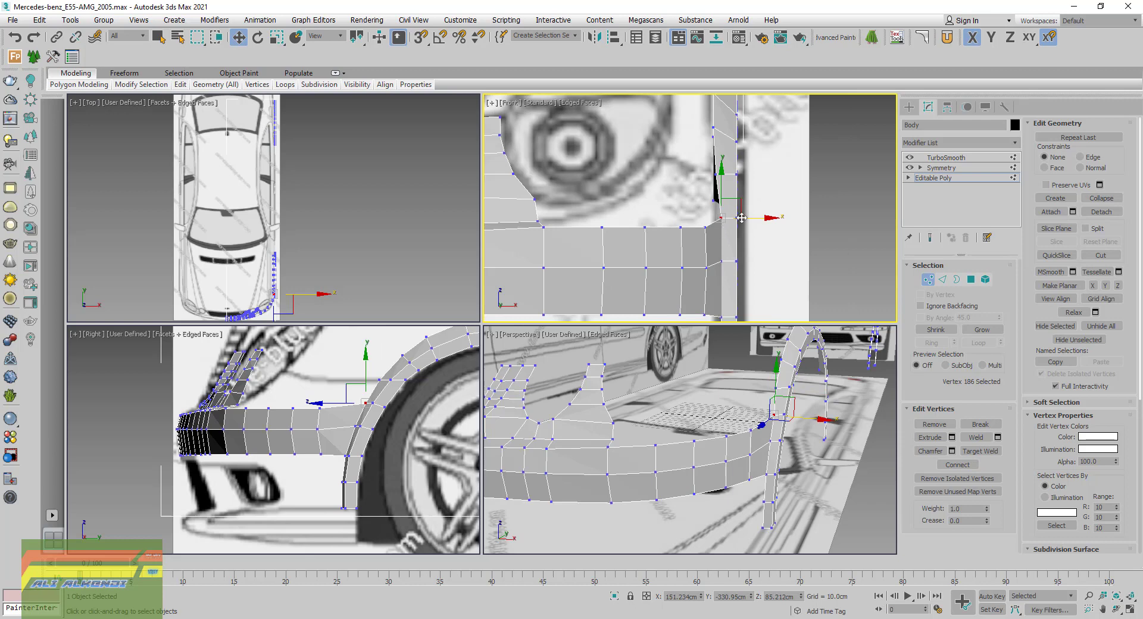
pyautogui.moveTo(746, 219); pyautogui.dragTo(758, 220)
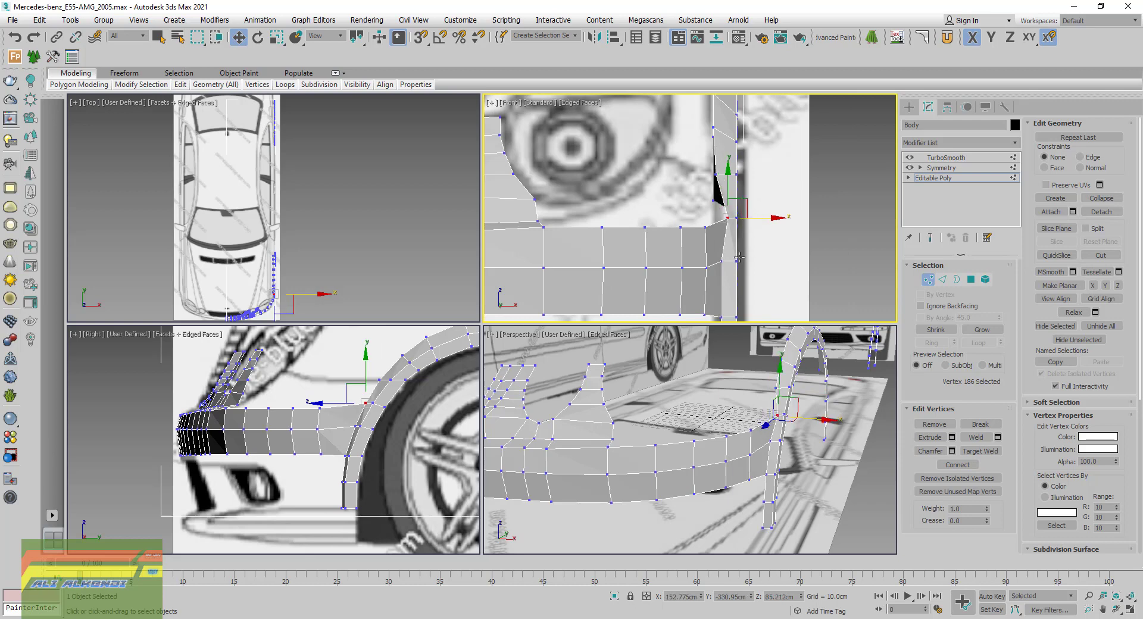
pyautogui.click(727, 262)
pyautogui.moveTo(753, 260); pyautogui.dragTo(762, 260)
pyautogui.moveTo(762, 260); pyautogui.dragTo(756, 218, button='middle')
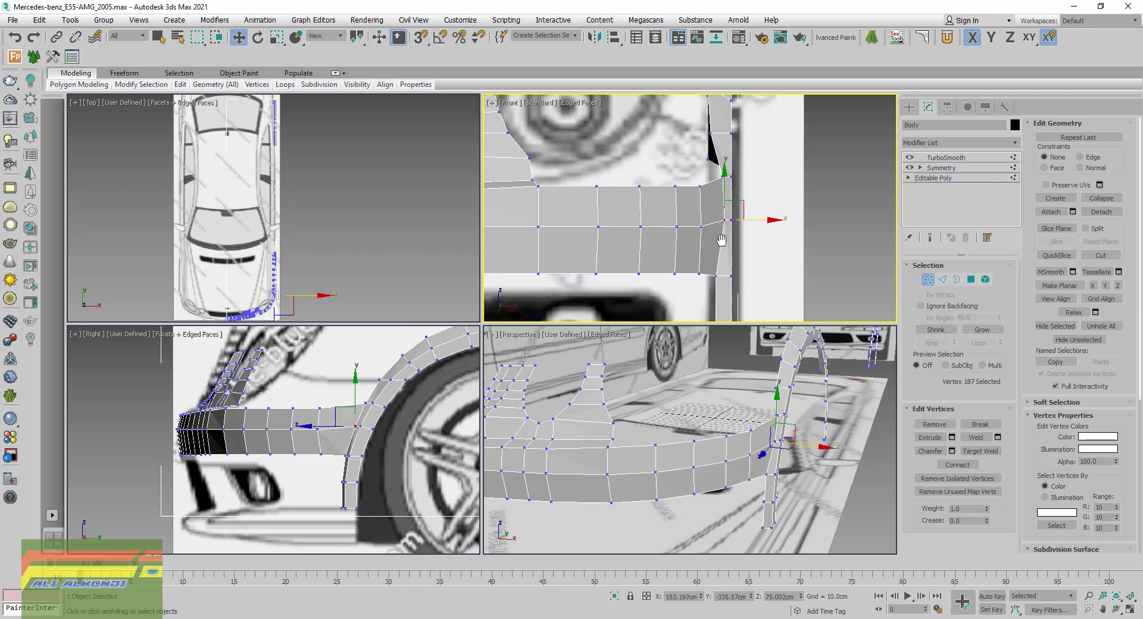
pyautogui.click(719, 276)
pyautogui.moveTo(750, 277); pyautogui.dragTo(757, 277)
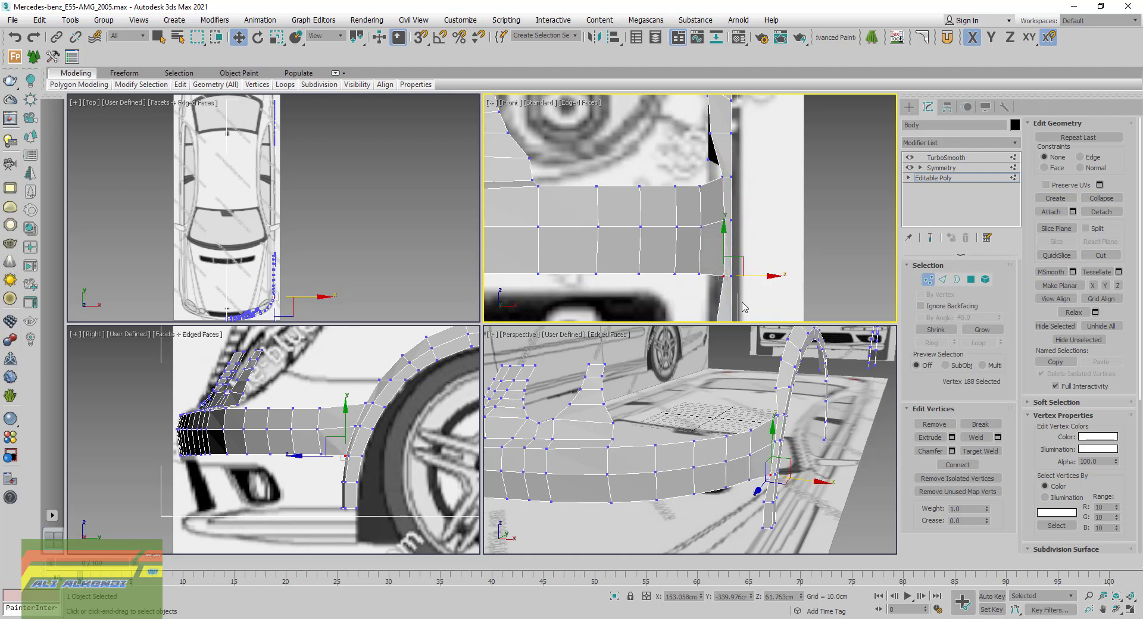
# Shift the lower and bottom strip-end vertices along X, then touch up the upper vertex
pyautogui.moveTo(718, 321); pyautogui.dragTo(710, 233, button='middle')
pyautogui.click(708, 236)
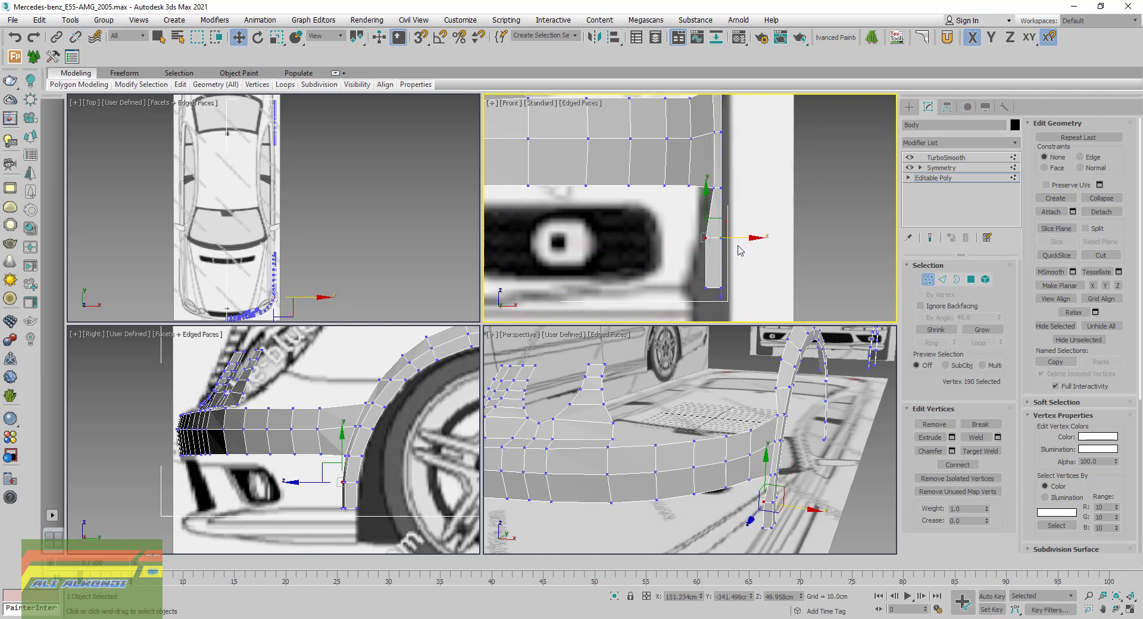
pyautogui.moveTo(736, 239); pyautogui.dragTo(747, 242)
pyautogui.click(720, 290)
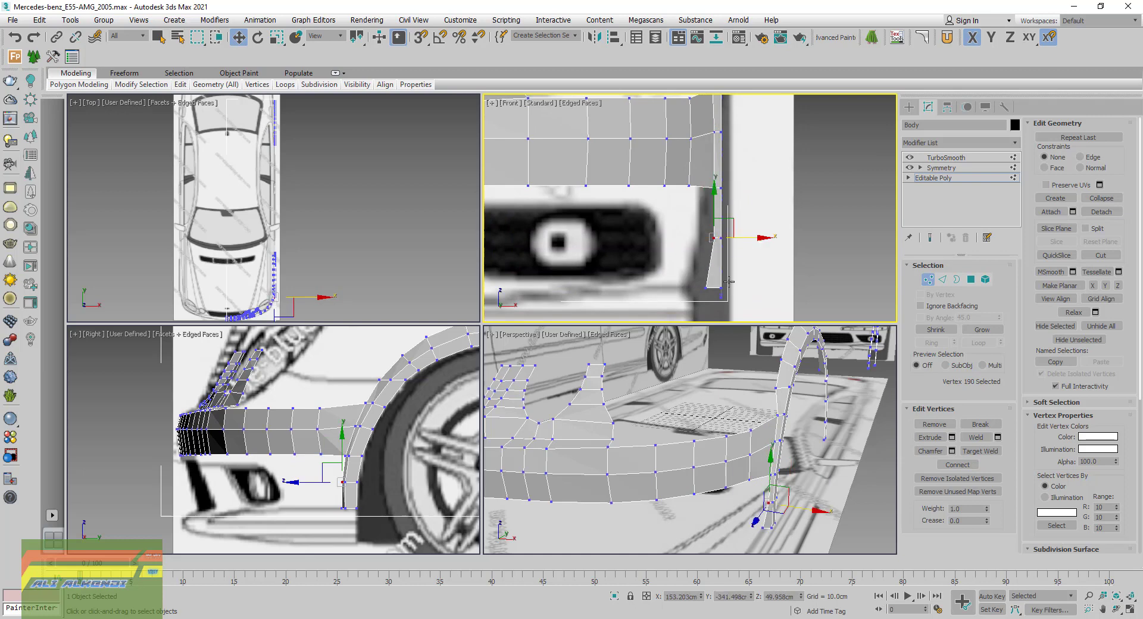
pyautogui.moveTo(735, 288); pyautogui.dragTo(746, 287)
pyautogui.moveTo(710, 137); pyautogui.dragTo(721, 256, button='middle')
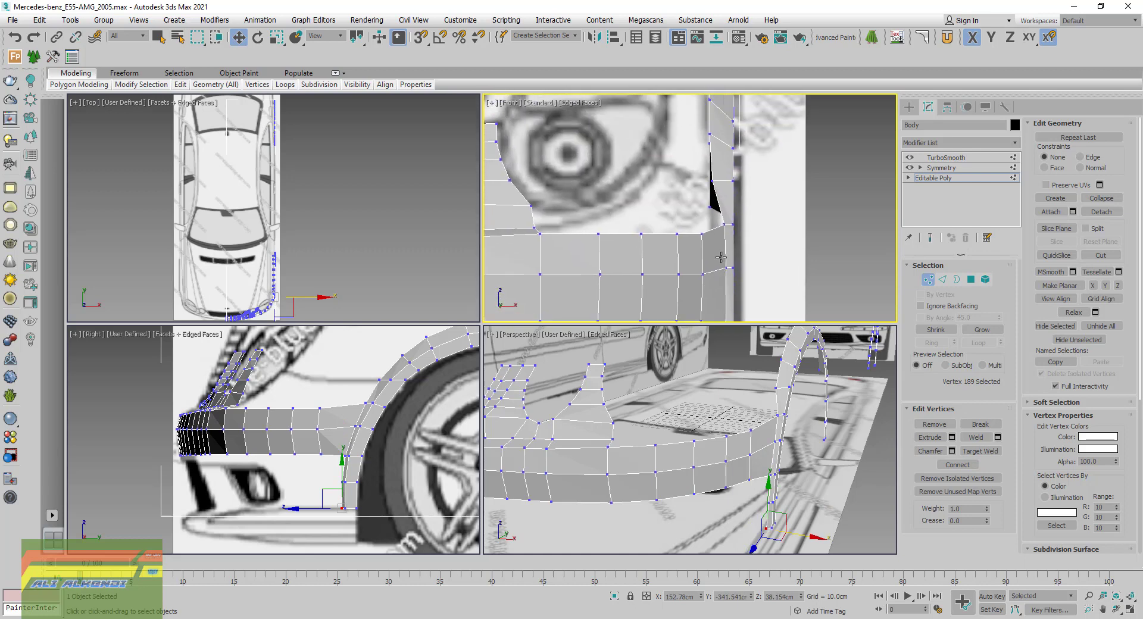
pyautogui.click(713, 177)
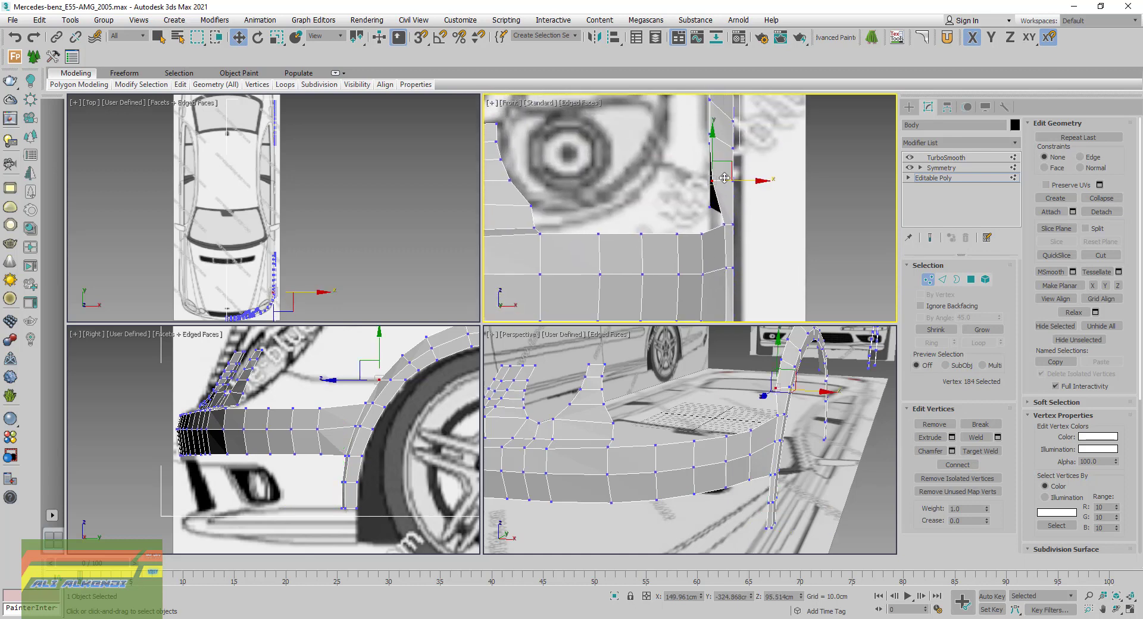
pyautogui.moveTo(740, 179); pyautogui.dragTo(742, 181)
# Frame the bumper in the Front view, orbit Perspective to the side, and switch to Edge level
pyautogui.scroll(-4, 742, 181)
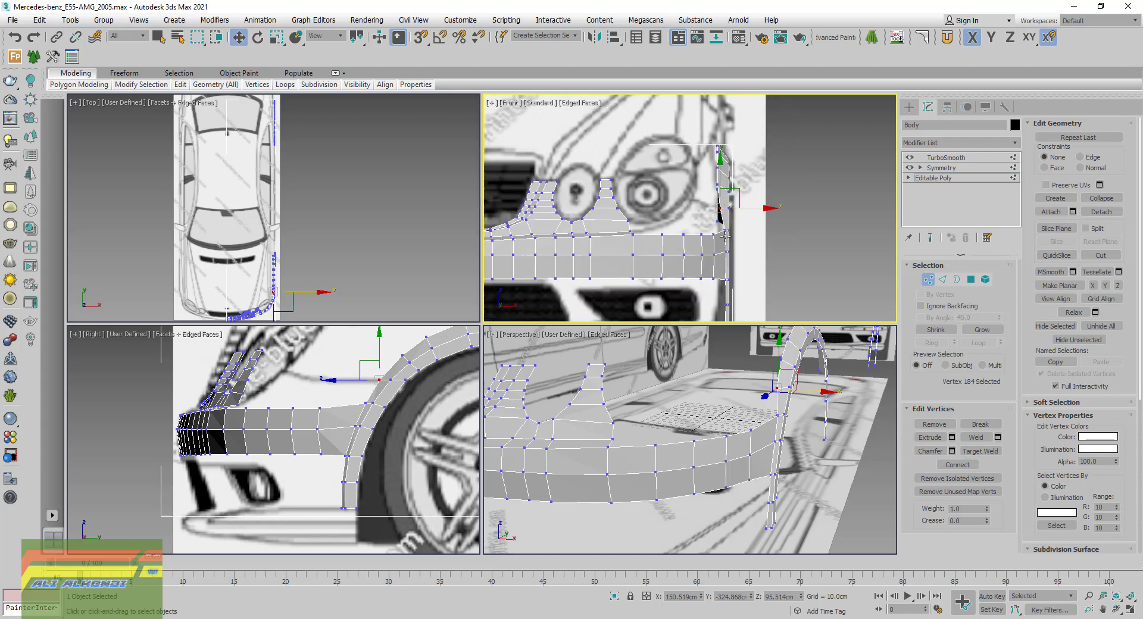
pyautogui.moveTo(744, 184); pyautogui.dragTo(746, 197, button='middle')
pyautogui.moveTo(775, 399)
pyautogui.keyDown('alt'); pyautogui.mouseDown(button='middle')
pyautogui.moveTo(729, 403)
pyautogui.moveTo(748, 406)
pyautogui.mouseUp(button='middle'); pyautogui.keyUp('alt')
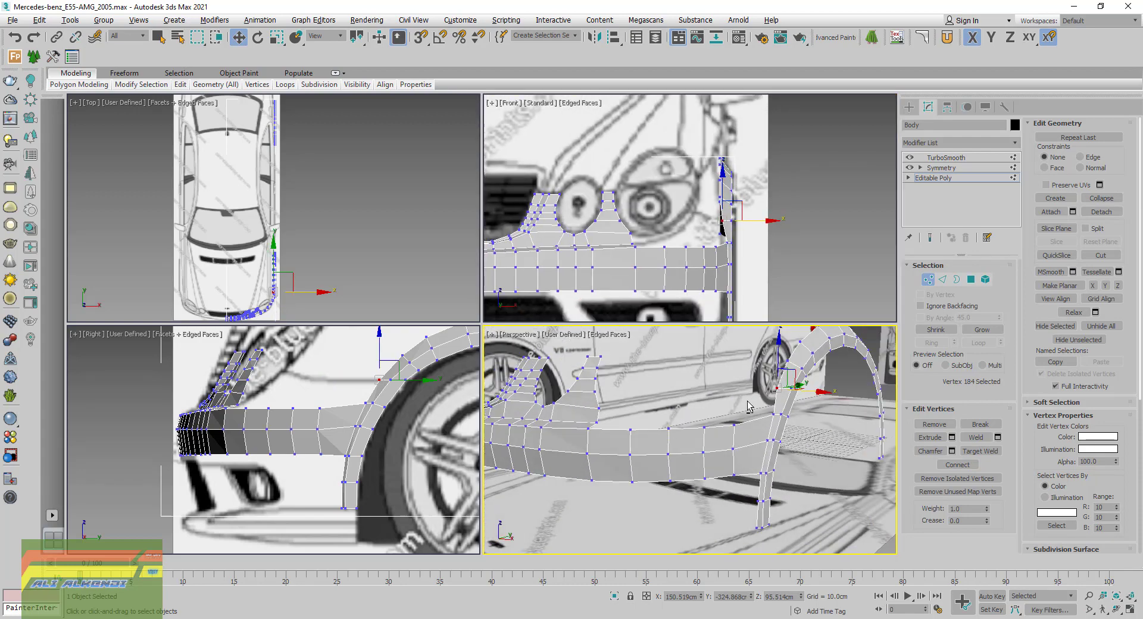
pyautogui.keyDown('alt'); pyautogui.moveTo(629, 423); pyautogui.dragTo(675, 434, button='middle'); pyautogui.keyUp('alt')
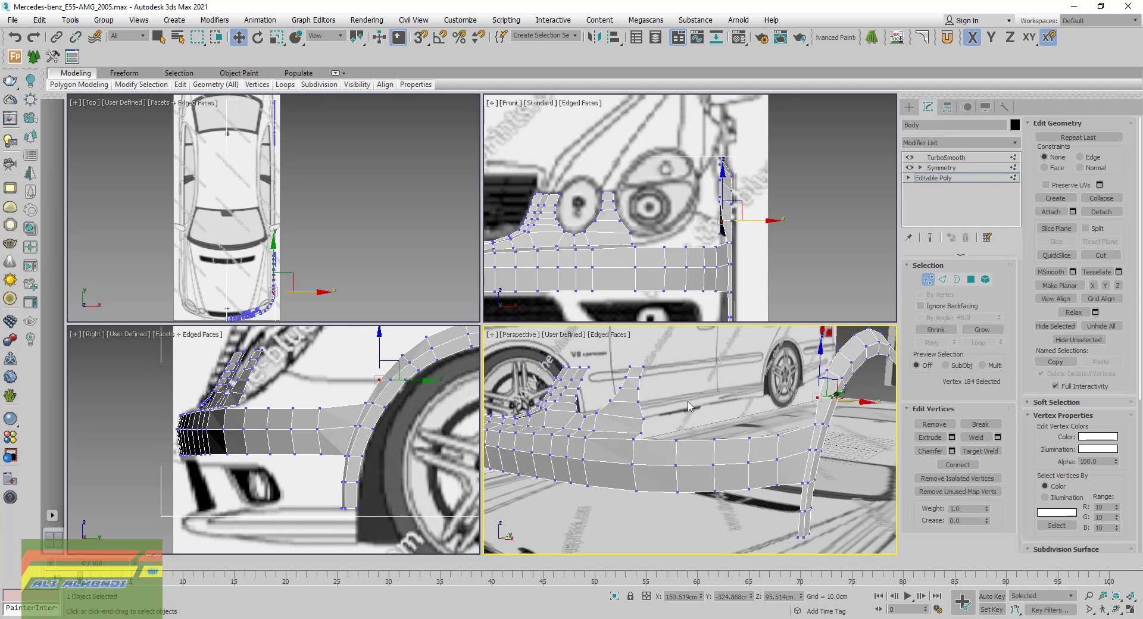
pyautogui.click(943, 279)
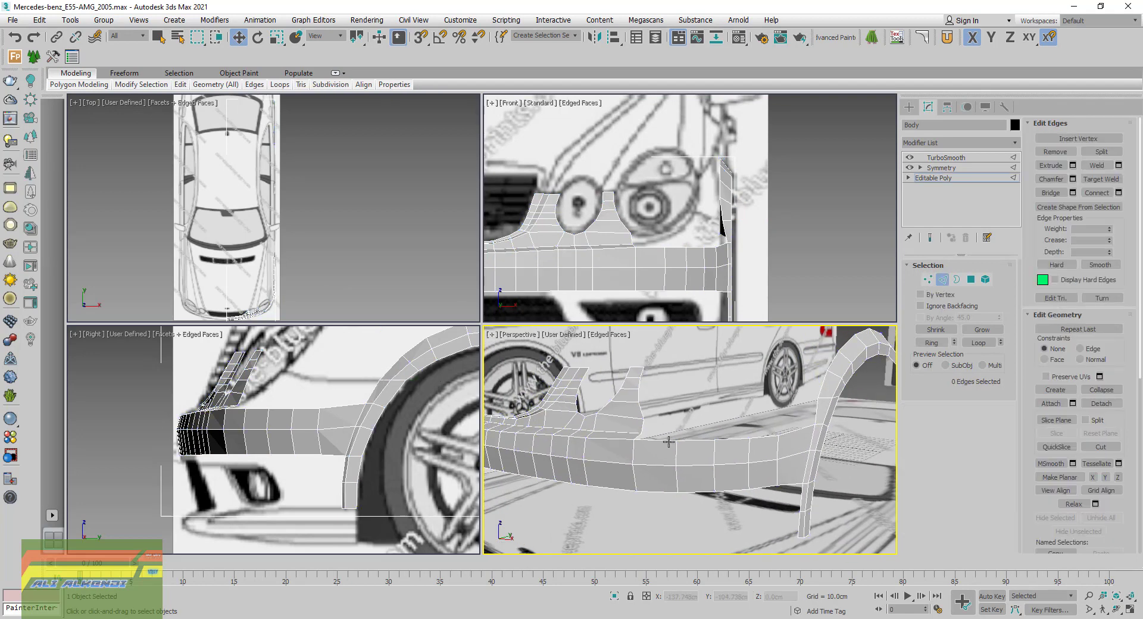
# Turn on See-Through with Alt+X and reposition the Top, Front and Right views on the strip
pyautogui.keyDown('alt'); pyautogui.moveTo(669, 442); pyautogui.dragTo(774, 422, button='middle'); pyautogui.keyUp('alt')
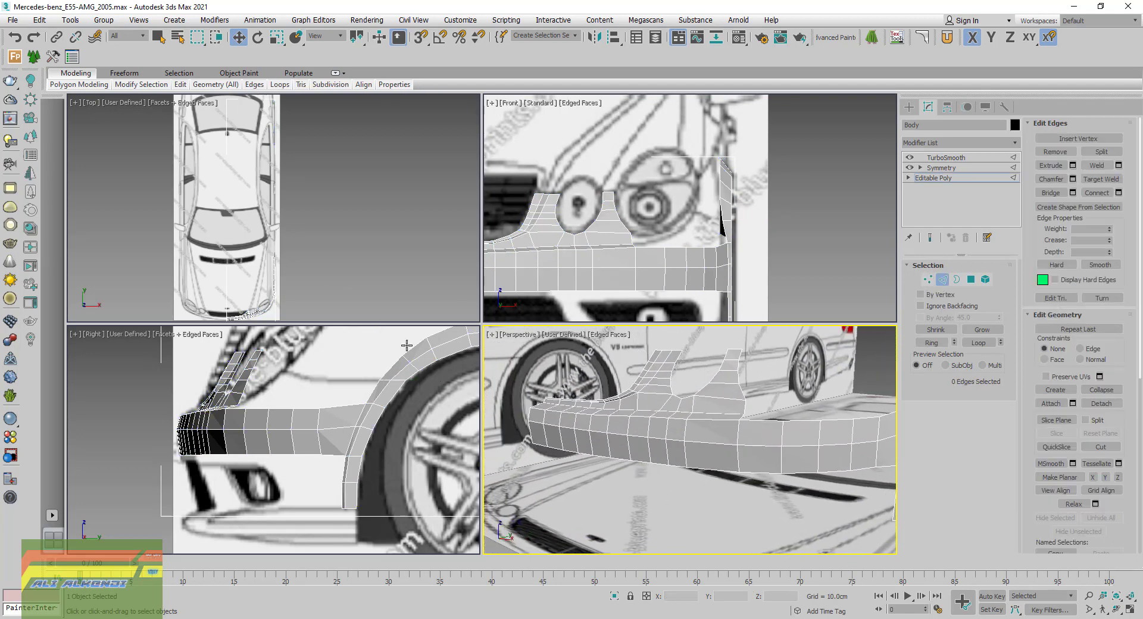
pyautogui.moveTo(268, 300); pyautogui.dragTo(331, 240, button='middle')
pyautogui.scroll(3, 327, 226)
pyautogui.scroll(3, 331, 215)
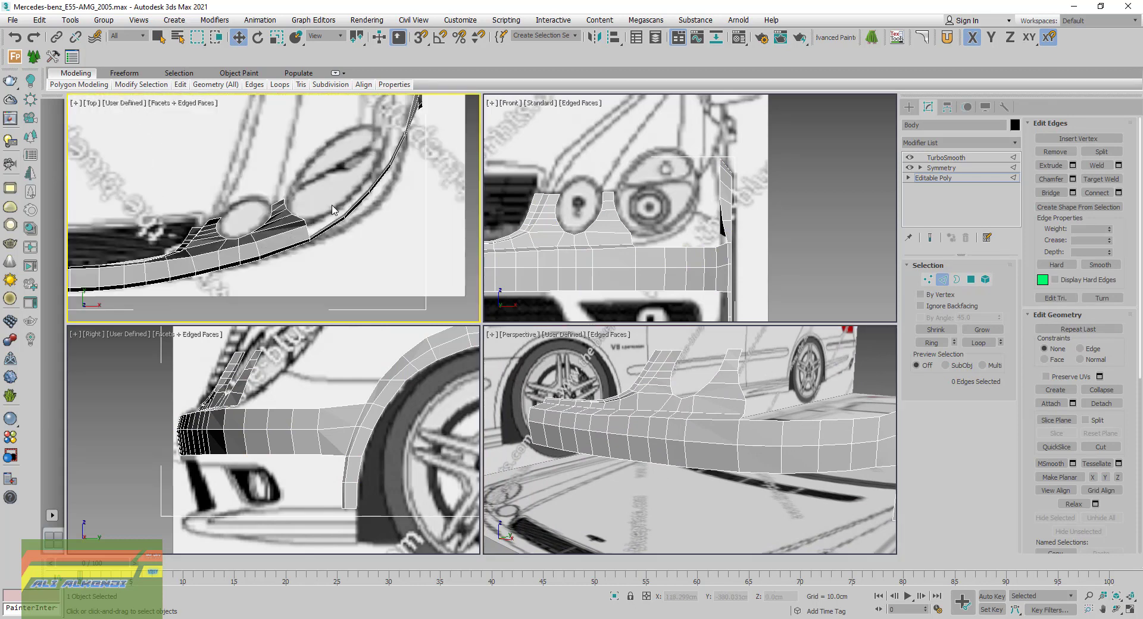
pyautogui.scroll(3, 331, 209)
pyautogui.hotkey('alt', 'x')
pyautogui.moveTo(331, 205); pyautogui.dragTo(307, 230, button='middle')
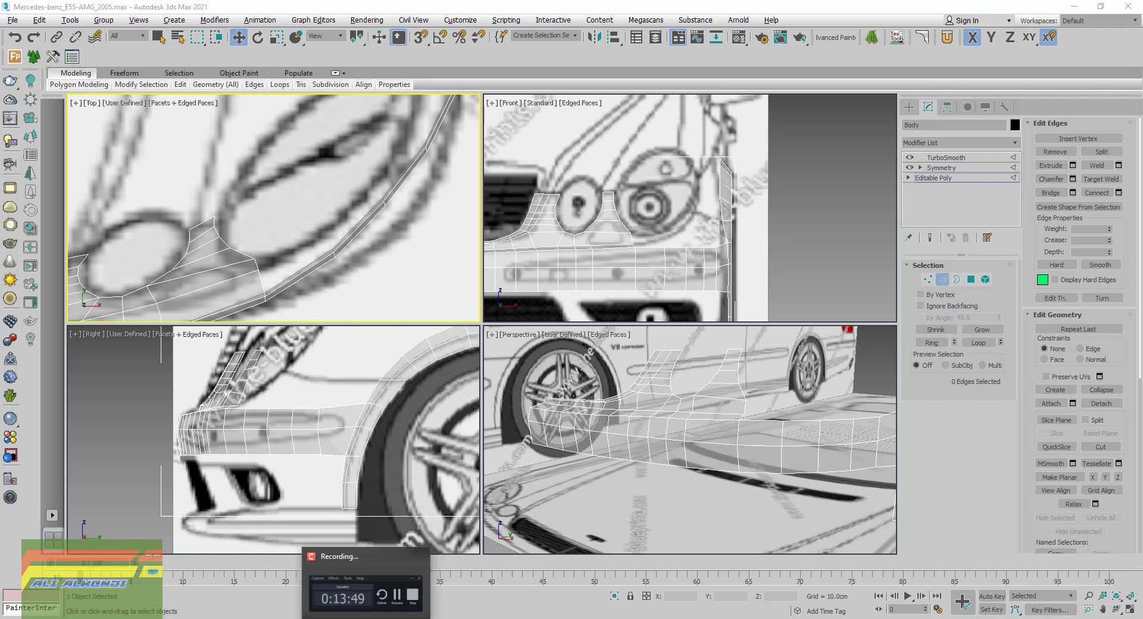
pyautogui.click(401, 592)
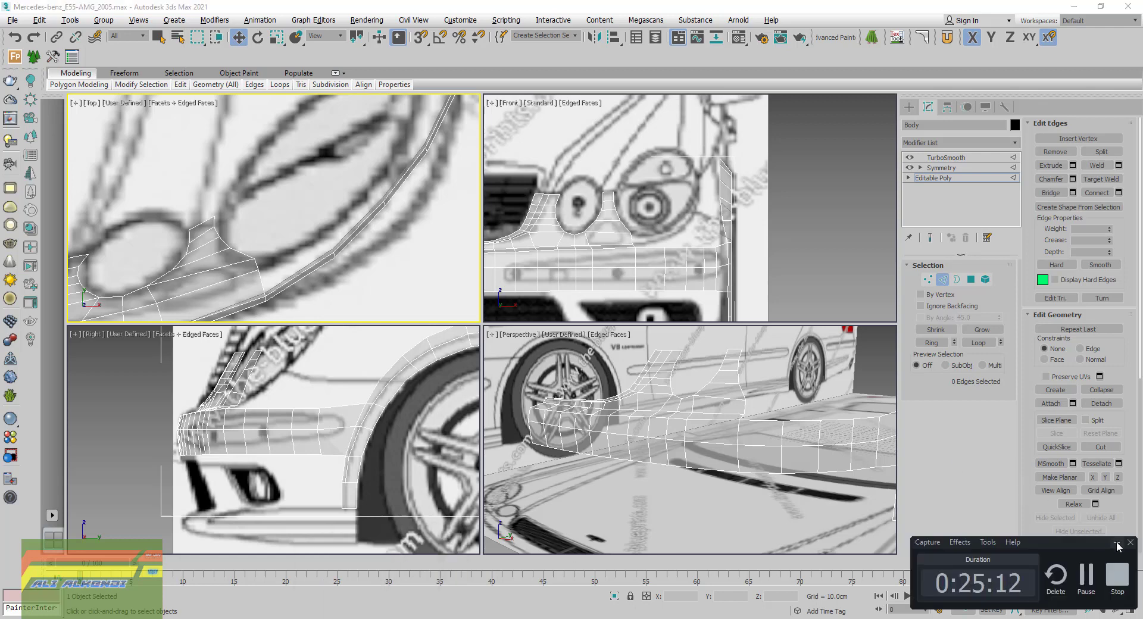
pyautogui.click(1117, 543)
pyautogui.moveTo(561, 279); pyautogui.dragTo(654, 273, button='middle')
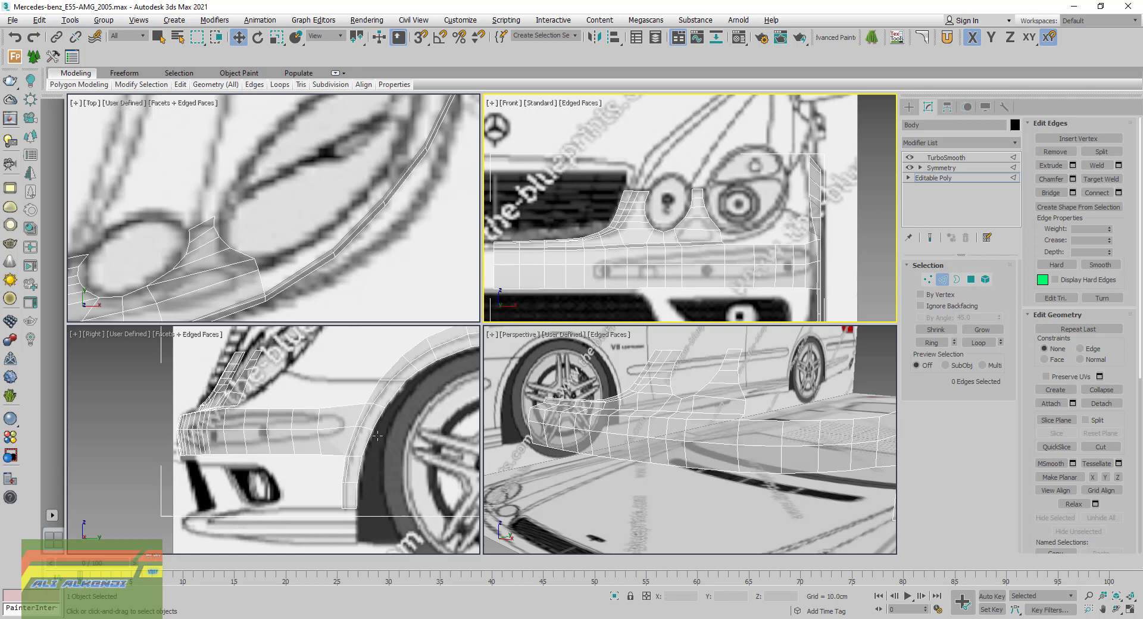
pyautogui.moveTo(350, 419); pyautogui.dragTo(385, 428, button='middle')
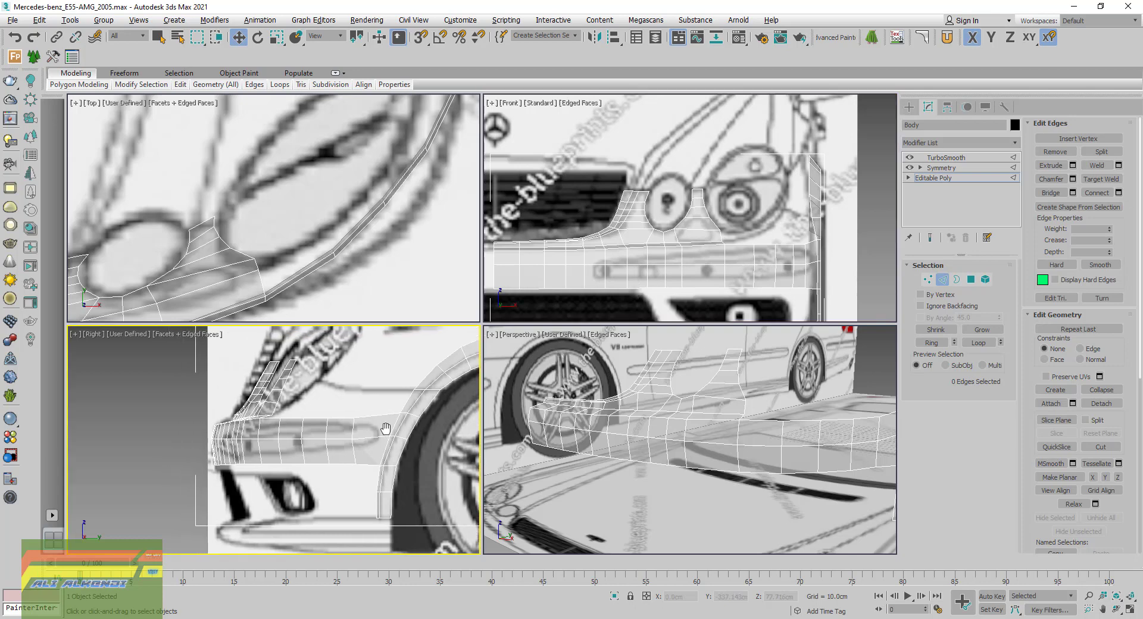
# In the maximized Right view, lower the strip's corner arch vertices with Edge constraint, then set Constraints to None
pyautogui.click(1130, 610)
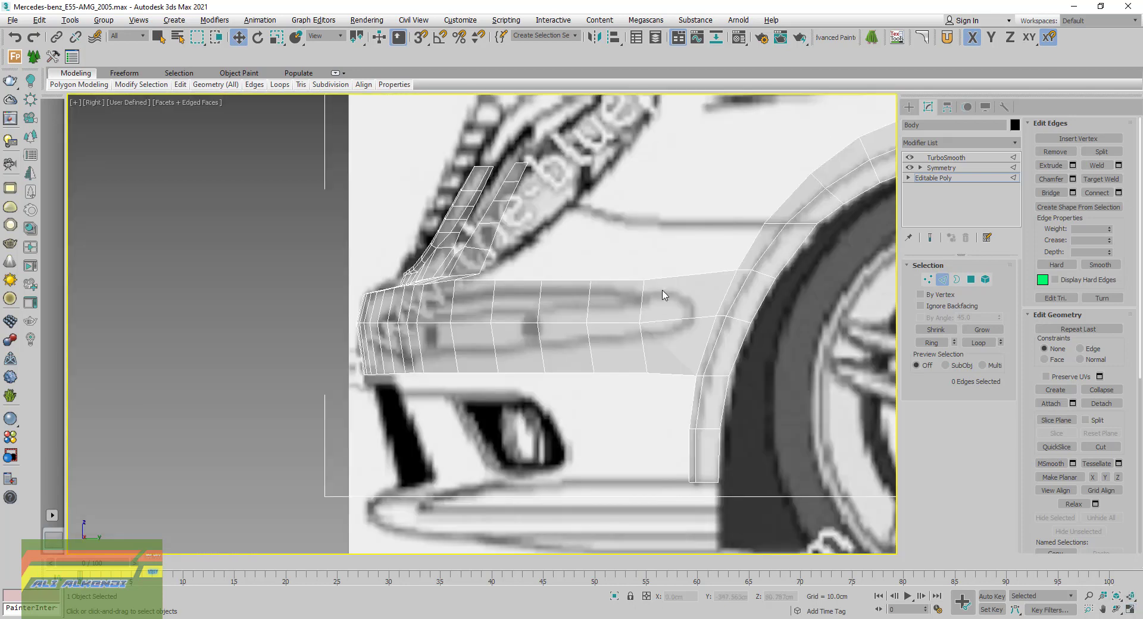
pyautogui.scroll(3, 643, 310)
pyautogui.scroll(2, 636, 294)
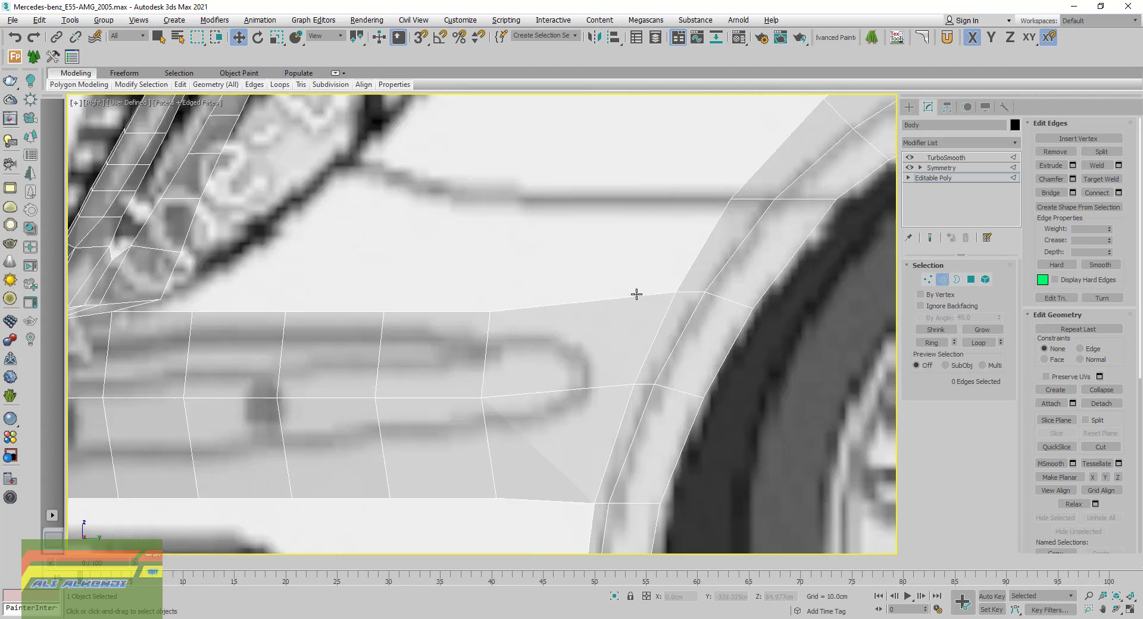
pyautogui.click(928, 280)
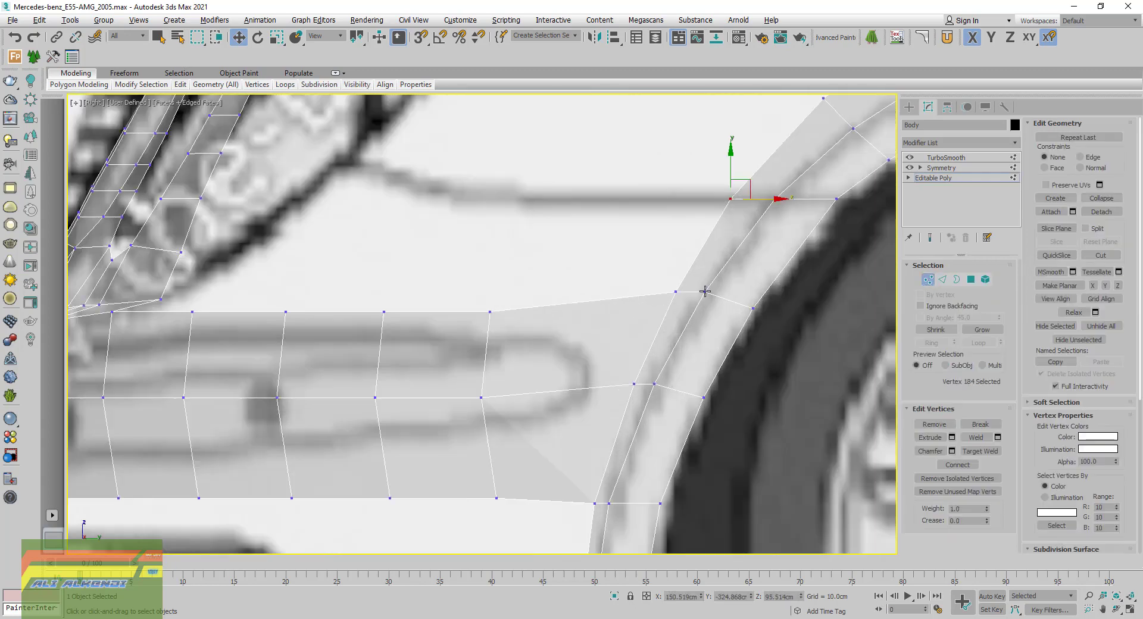
pyautogui.moveTo(641, 288); pyautogui.dragTo(692, 326)
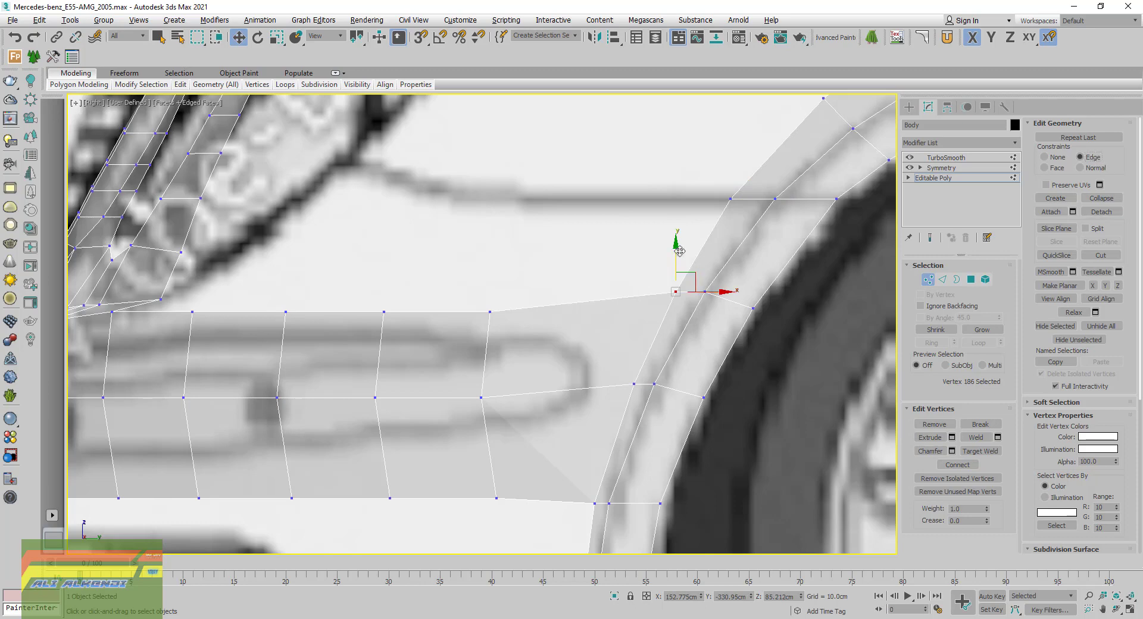
pyautogui.moveTo(677, 252)
pyautogui.mouseDown()
pyautogui.moveTo(679, 267)
pyautogui.moveTo(709, 271)
pyautogui.mouseUp()
pyautogui.click(705, 291)
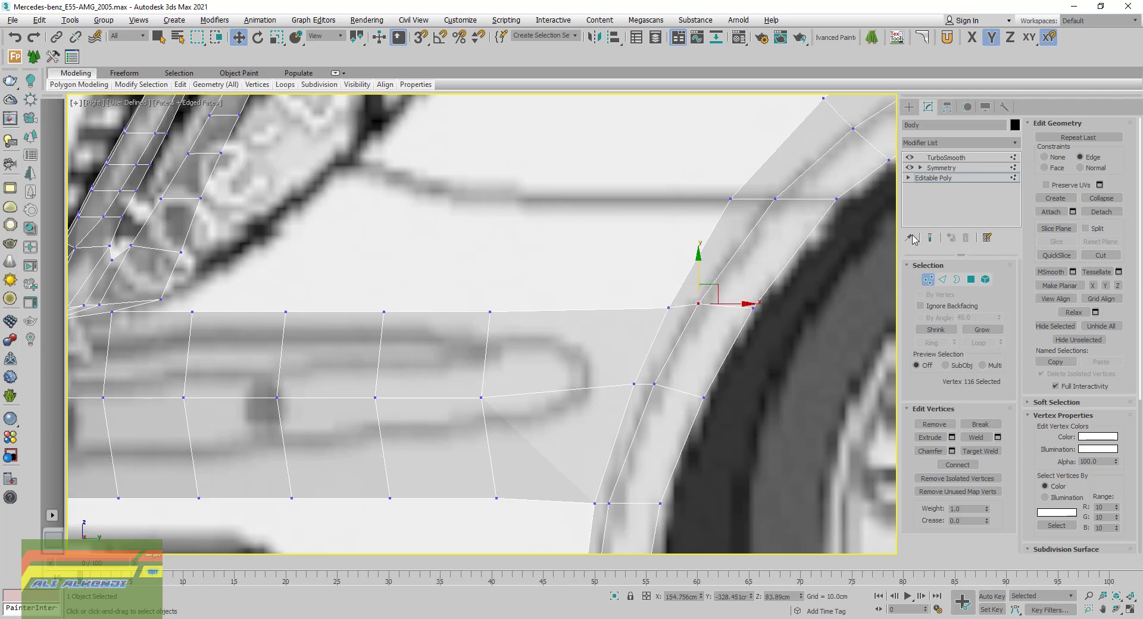
pyautogui.click(1053, 159)
# Frame the strip in the side view and open the wheel-arch reference photo
pyautogui.moveTo(527, 370)
pyautogui.mouseDown(button='middle')
pyautogui.moveTo(565, 303)
pyautogui.moveTo(703, 282)
pyautogui.mouseUp(button='middle')
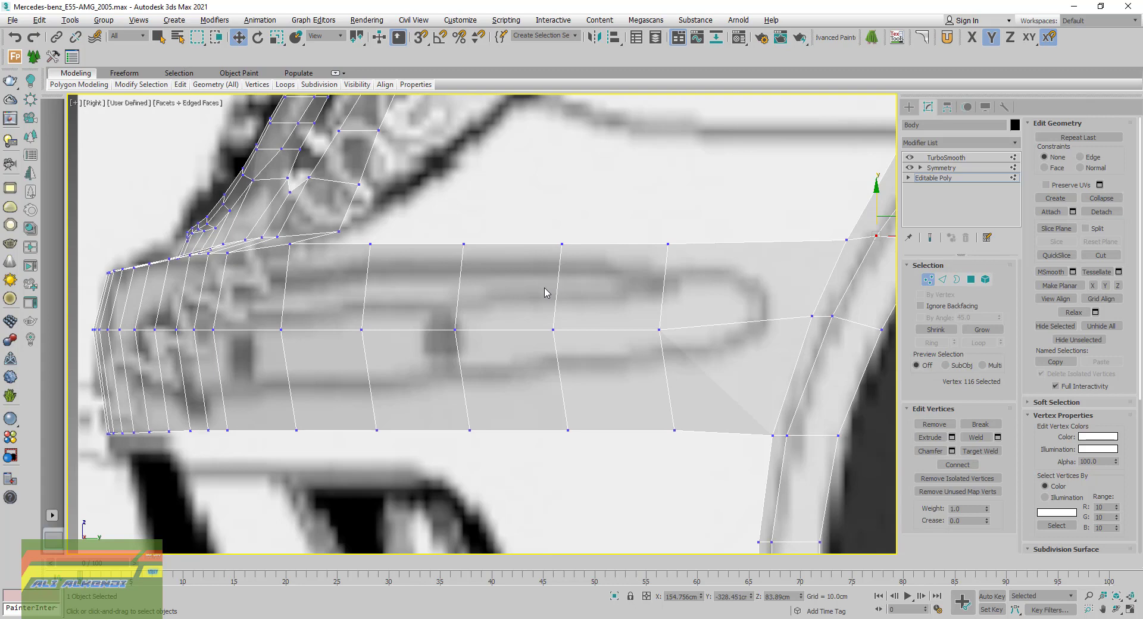
pyautogui.moveTo(565, 293); pyautogui.dragTo(576, 279, button='middle')
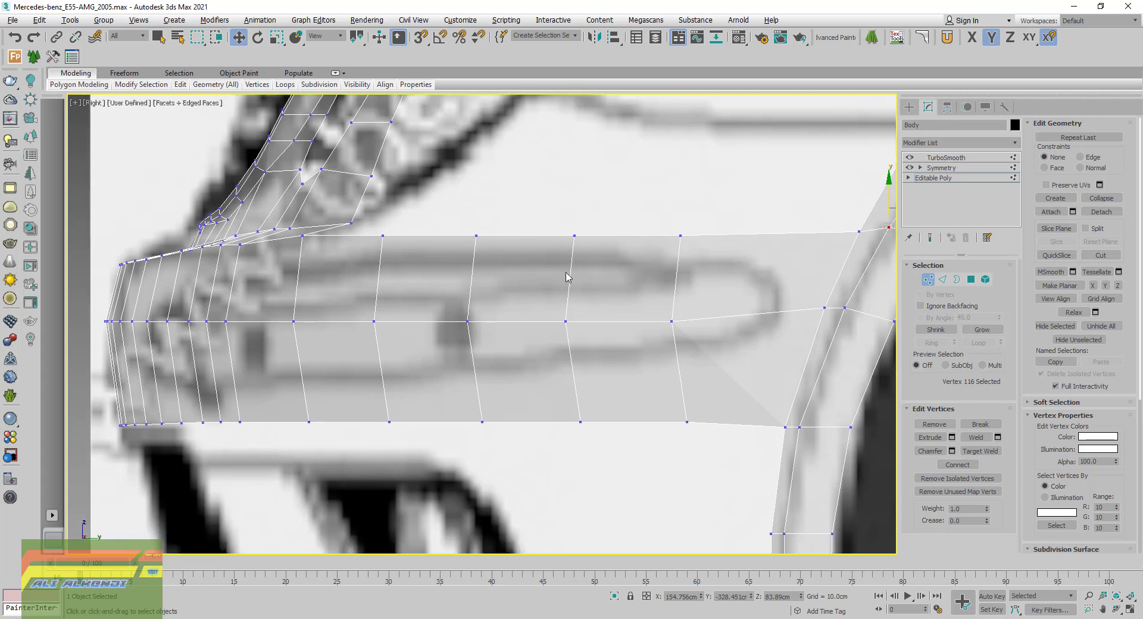
pyautogui.click(397, 616)
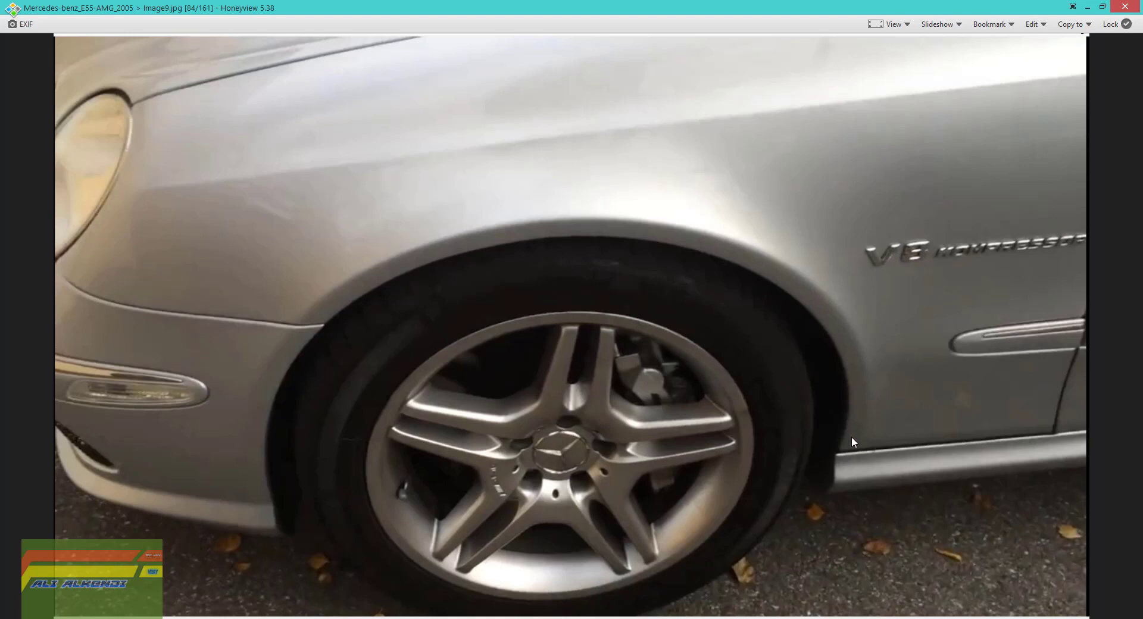
# Return from the Honeyview wheel-arch photo to the 3ds Max side view
pyautogui.click(343, 615)
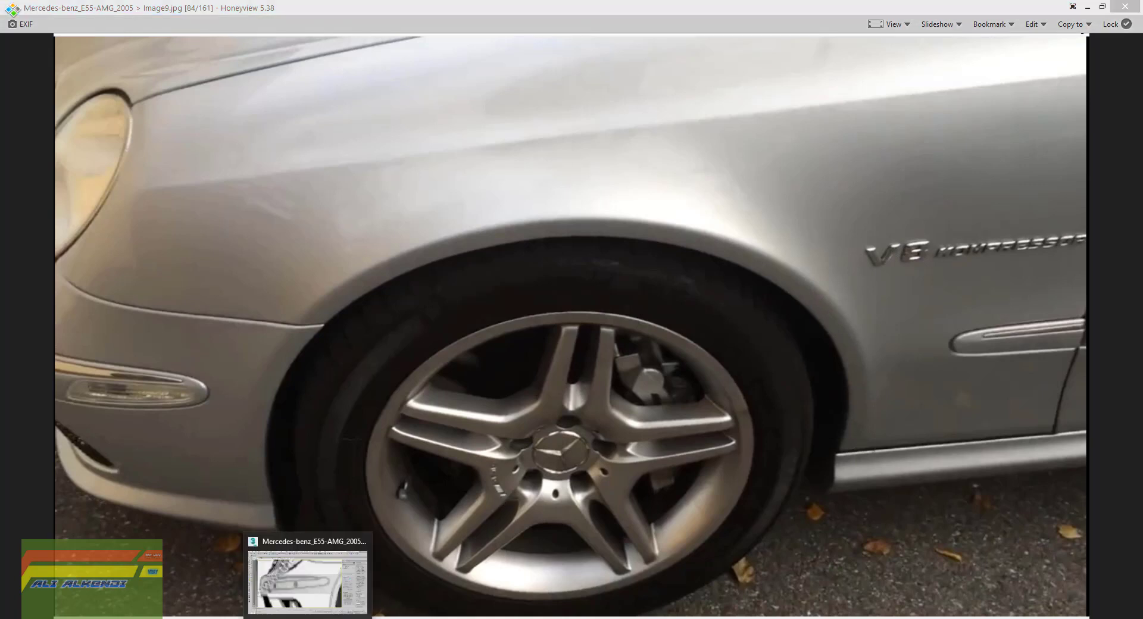
pyautogui.scroll(-5, 716, 381)
# Select the three outer wheel-arch edges and move them outward along X onto the blueprint arch
pyautogui.scroll(3, 342, 413)
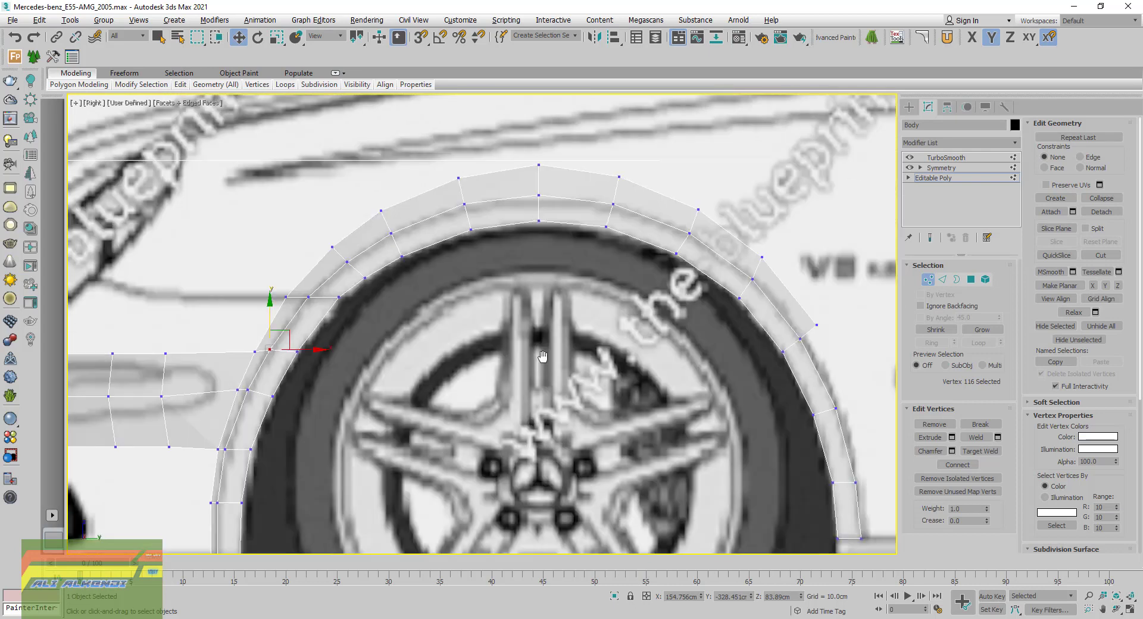
pyautogui.moveTo(667, 354); pyautogui.dragTo(503, 355, button='middle')
pyautogui.click(942, 280)
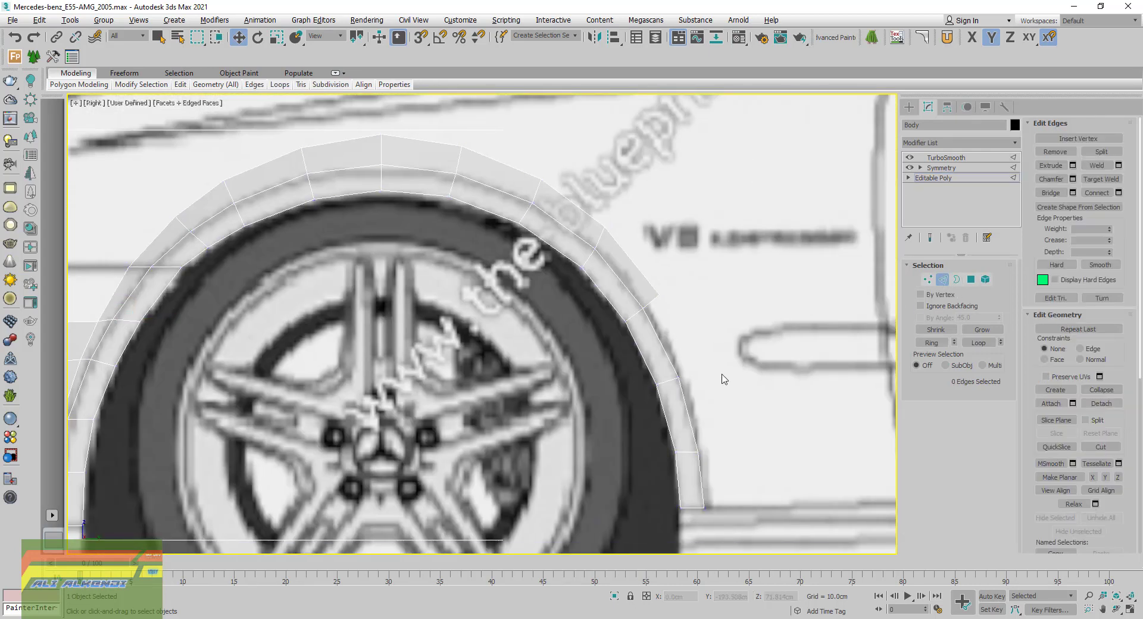
pyautogui.click(669, 362)
pyautogui.keyDown('ctrl'); pyautogui.click(689, 416); pyautogui.keyUp('ctrl')
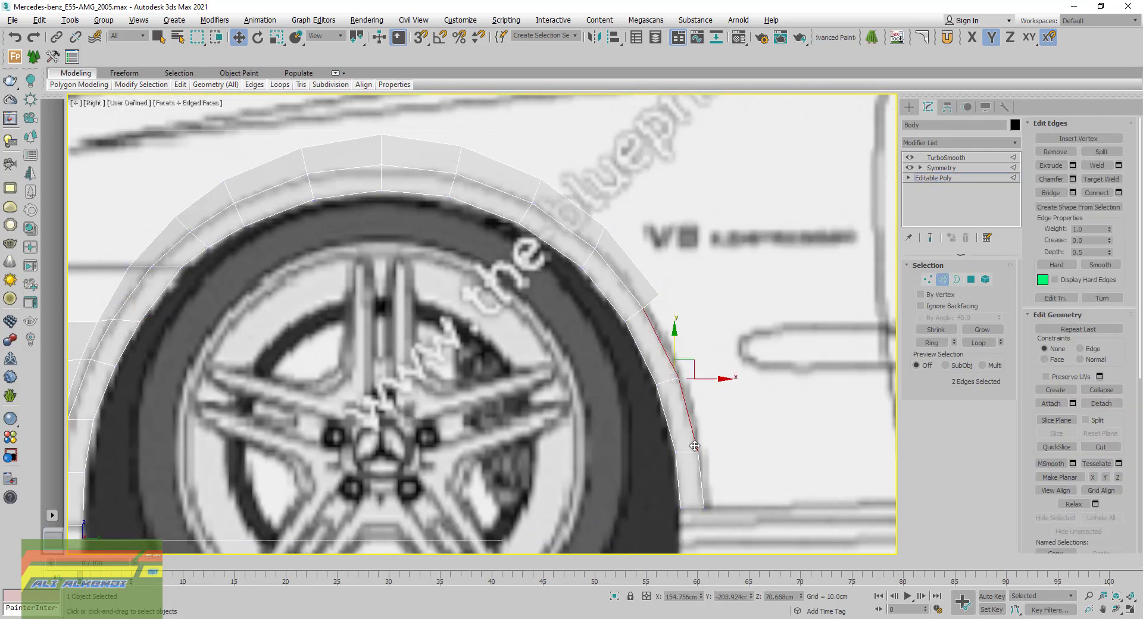
pyautogui.keyDown('ctrl'); pyautogui.click(697, 473); pyautogui.keyUp('ctrl')
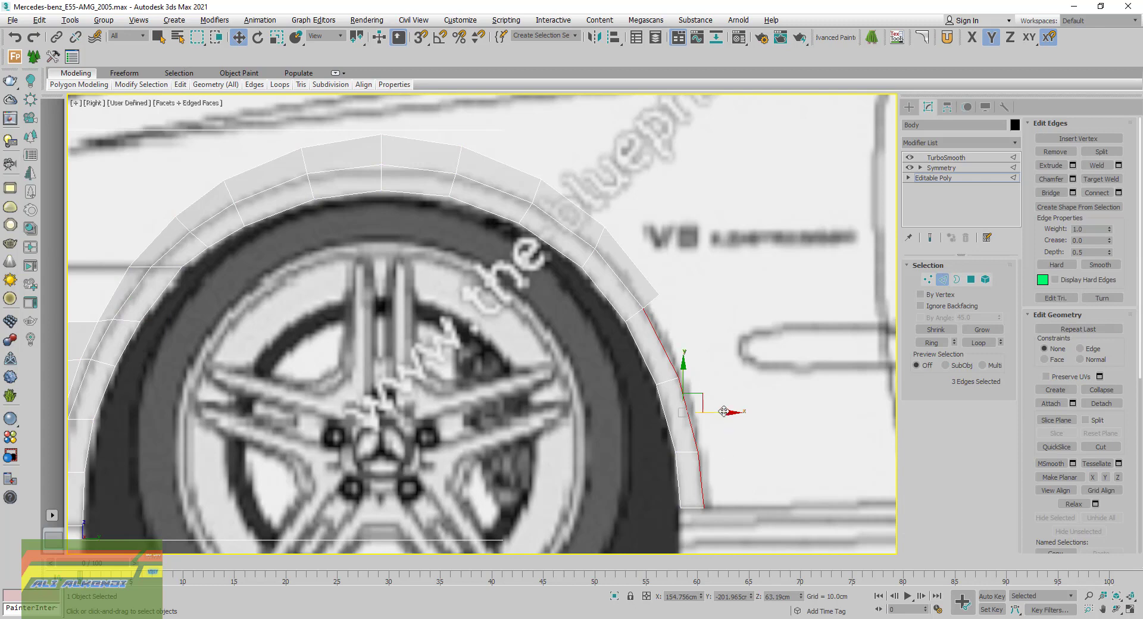
pyautogui.moveTo(723, 412); pyautogui.dragTo(731, 412)
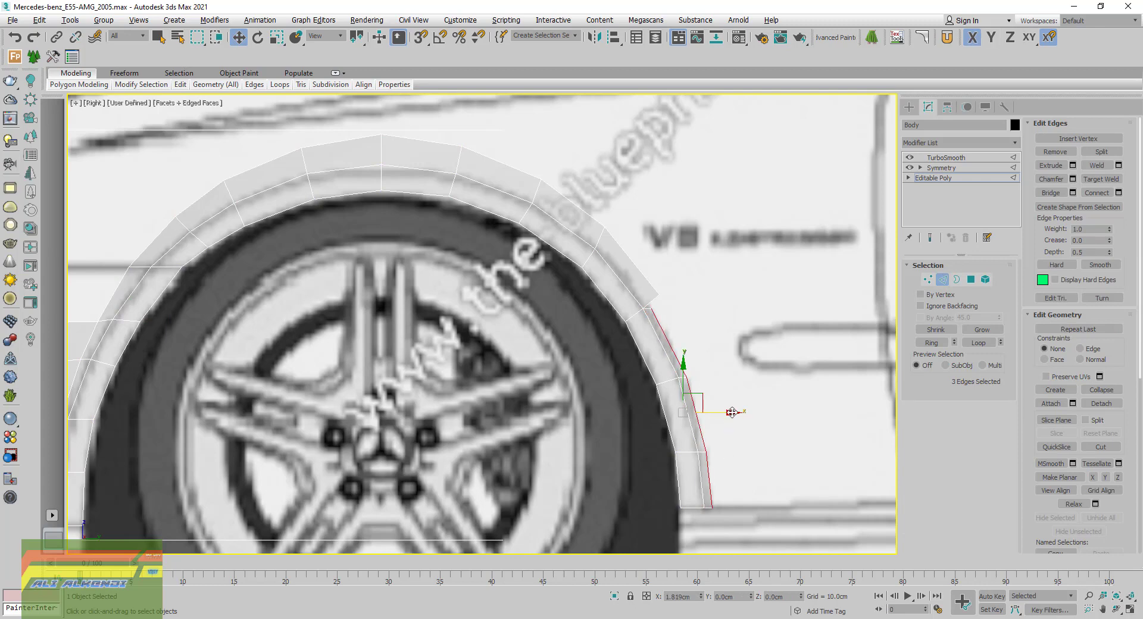
pyautogui.moveTo(732, 412); pyautogui.dragTo(736, 412)
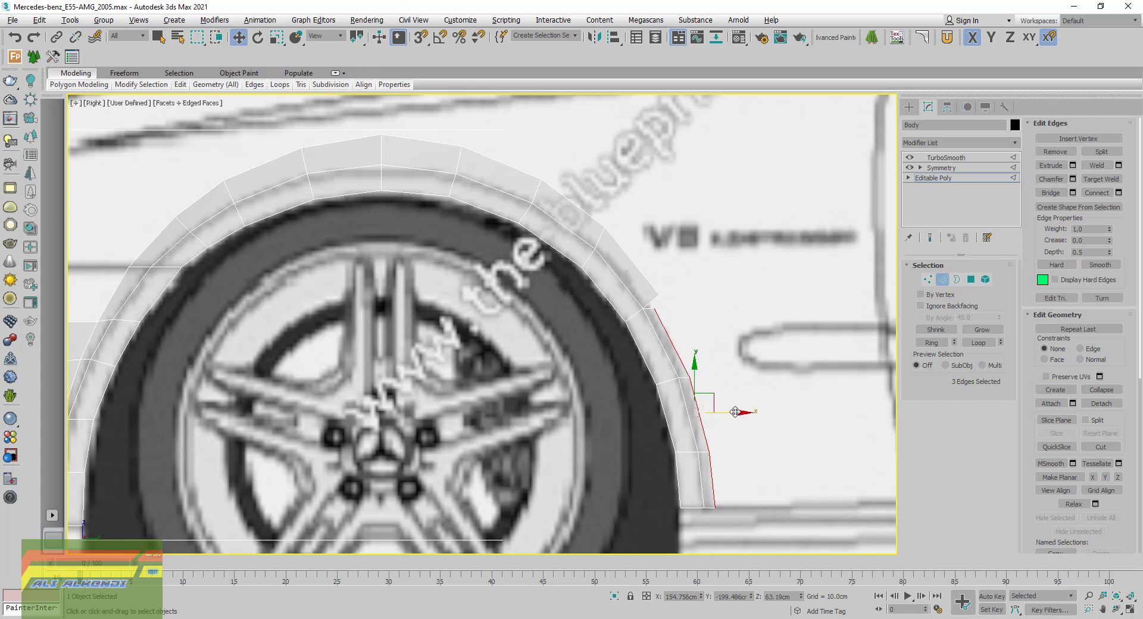
# Nudge the arch strip's lower-end vertices along X, then return to Edge level and four viewports
pyautogui.click(927, 279)
pyautogui.scroll(3, 642, 269)
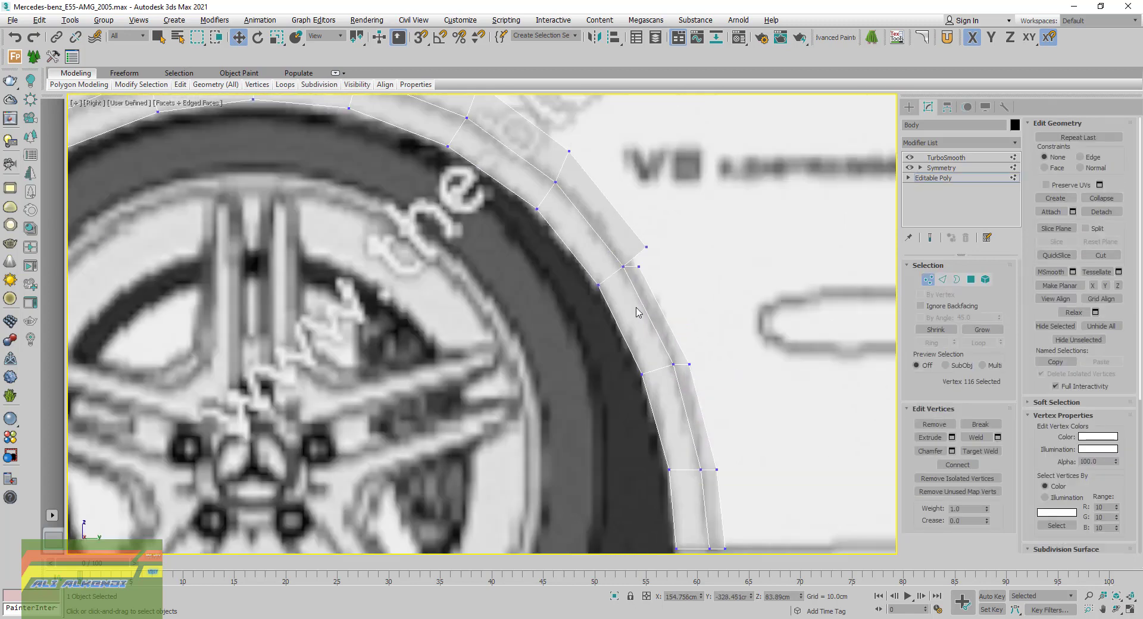
pyautogui.click(642, 269)
pyautogui.moveTo(679, 268); pyautogui.dragTo(690, 267)
pyautogui.click(688, 364)
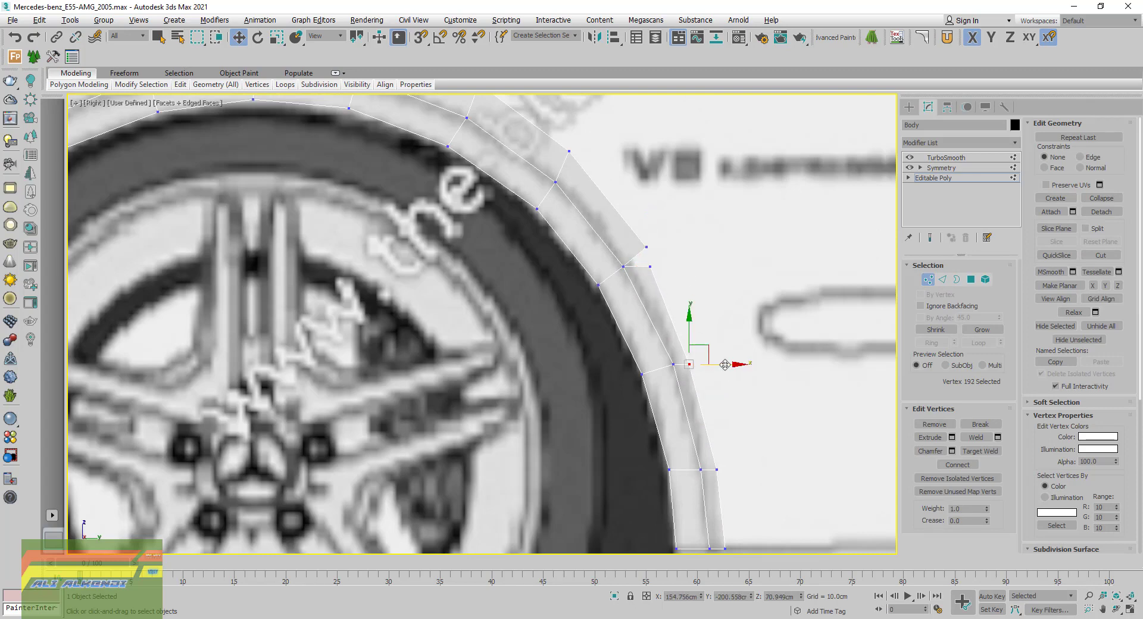
pyautogui.click(715, 471)
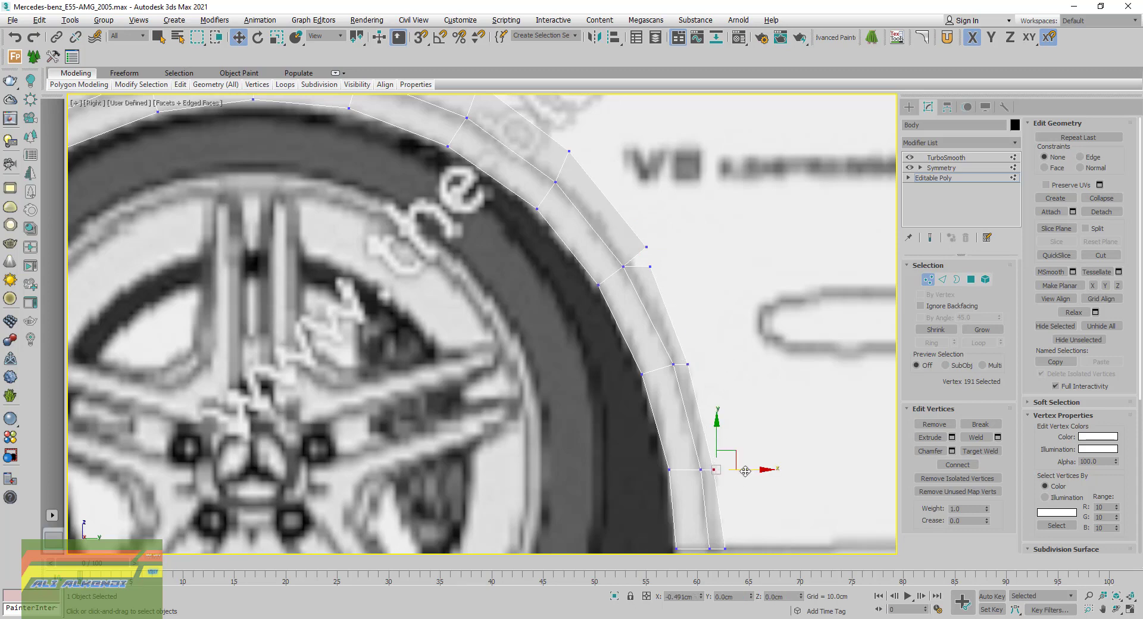
pyautogui.moveTo(727, 524); pyautogui.dragTo(714, 440, button='middle')
pyautogui.click(718, 477)
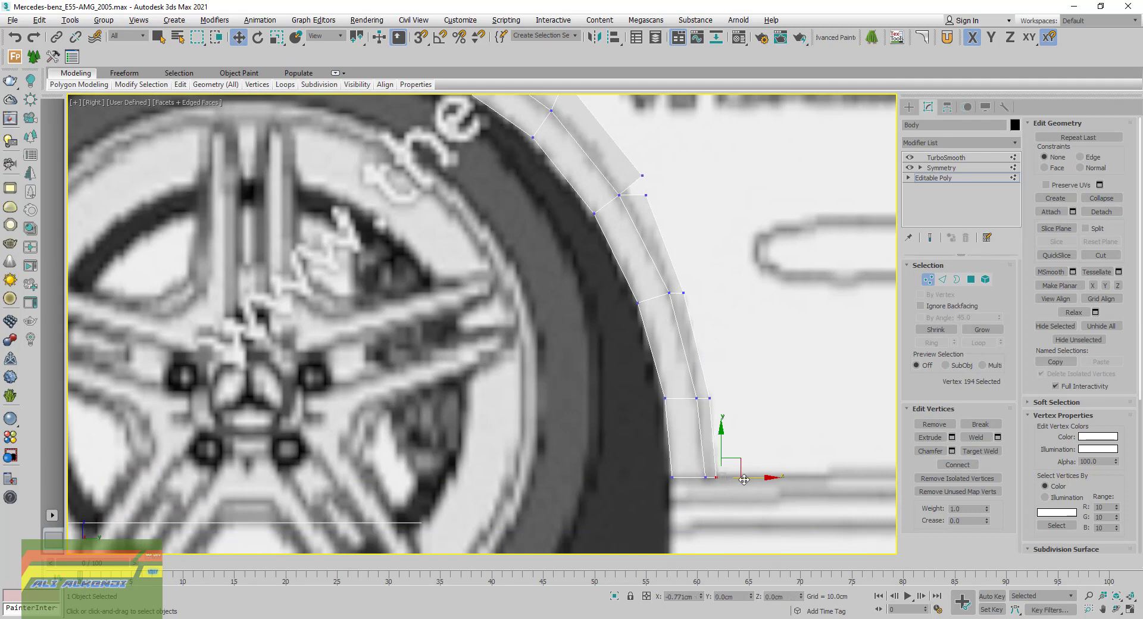
pyautogui.moveTo(747, 479); pyautogui.dragTo(744, 480)
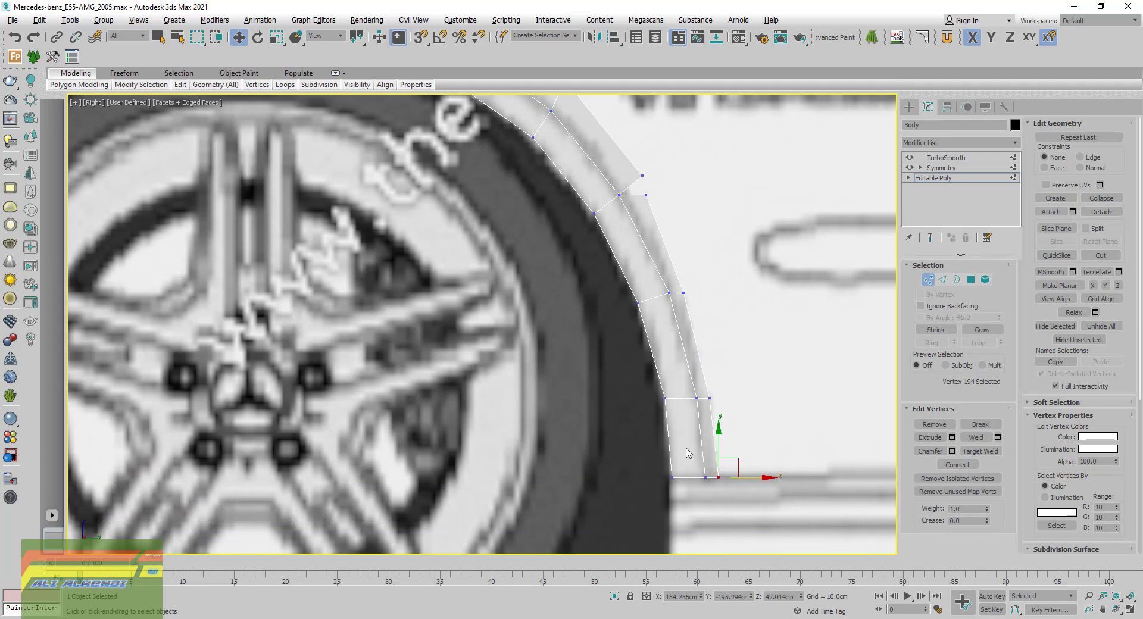
pyautogui.click(944, 280)
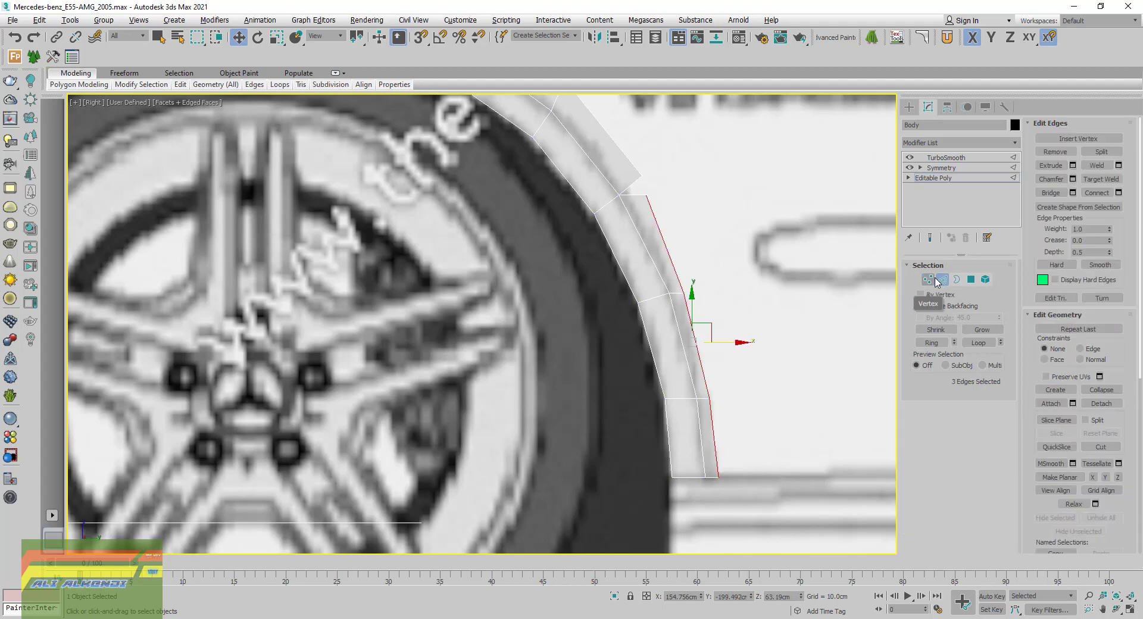
pyautogui.click(1131, 610)
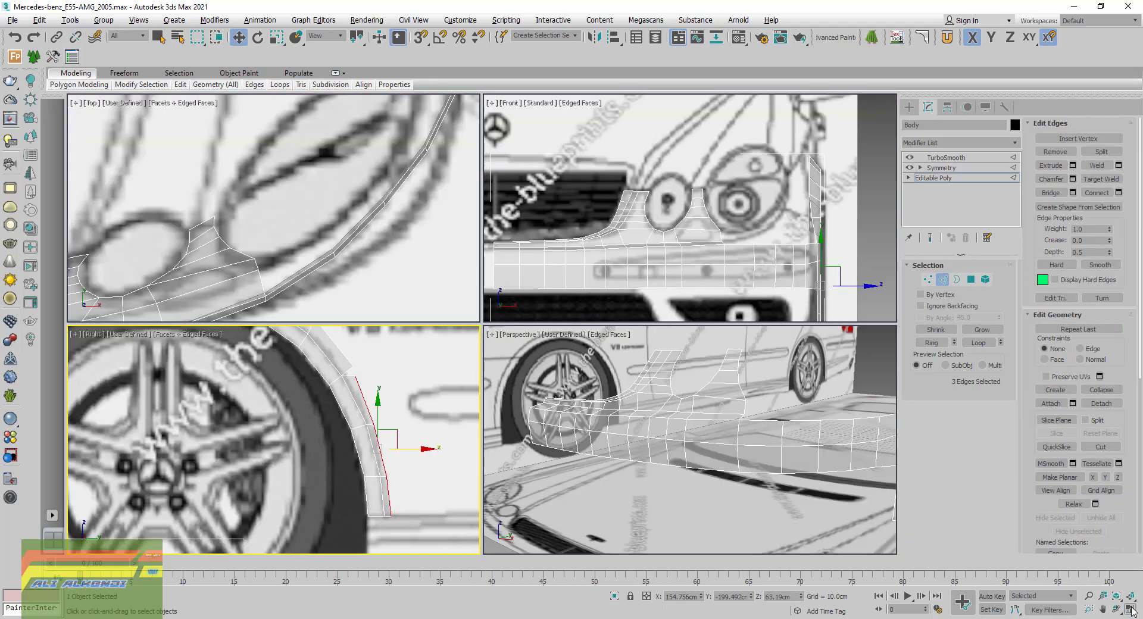
# Check the arch from behind the car and shift the selected outer edges slightly along X
pyautogui.keyDown('alt'); pyautogui.moveTo(779, 471); pyautogui.dragTo(773, 439, button='middle'); pyautogui.keyUp('alt')
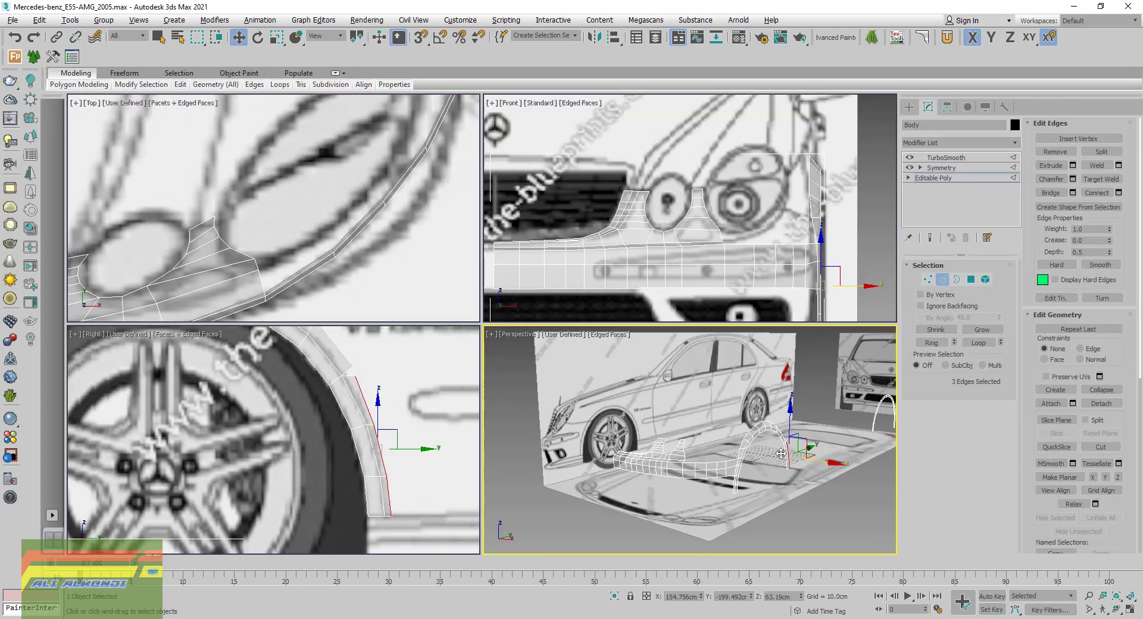
pyautogui.scroll(4, 780, 458)
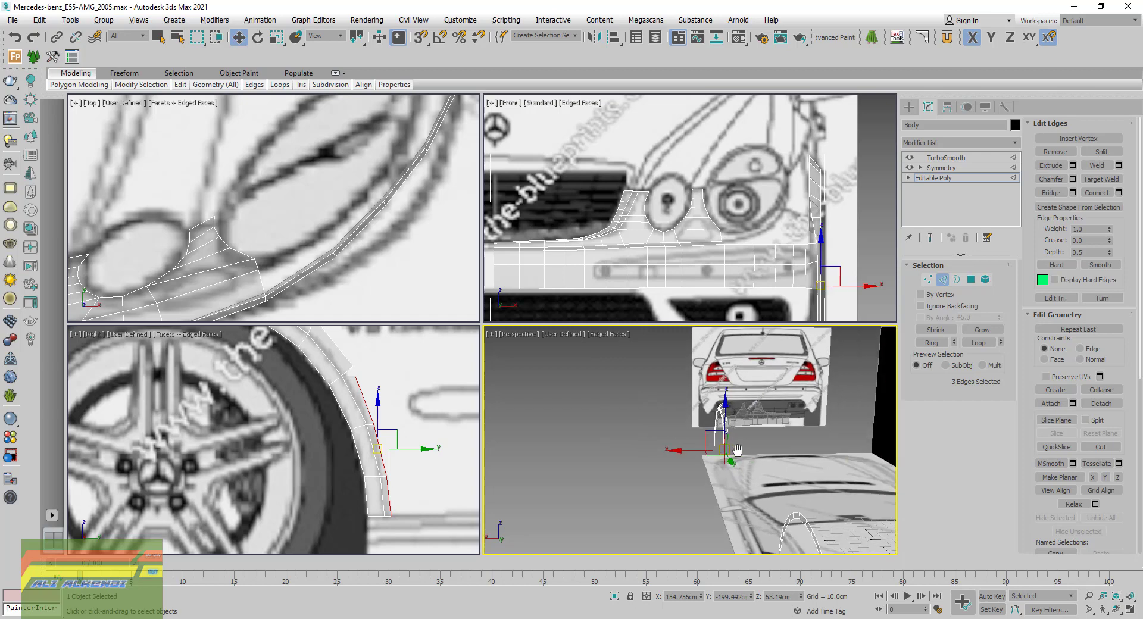
pyautogui.scroll(1, 682, 448)
pyautogui.moveTo(682, 452); pyautogui.dragTo(692, 452)
pyautogui.moveTo(691, 453)
pyautogui.keyDown('alt'); pyautogui.mouseDown(button='middle')
pyautogui.moveTo(852, 478)
pyautogui.moveTo(788, 473)
pyautogui.moveTo(733, 451)
pyautogui.mouseUp(button='middle'); pyautogui.keyUp('alt')
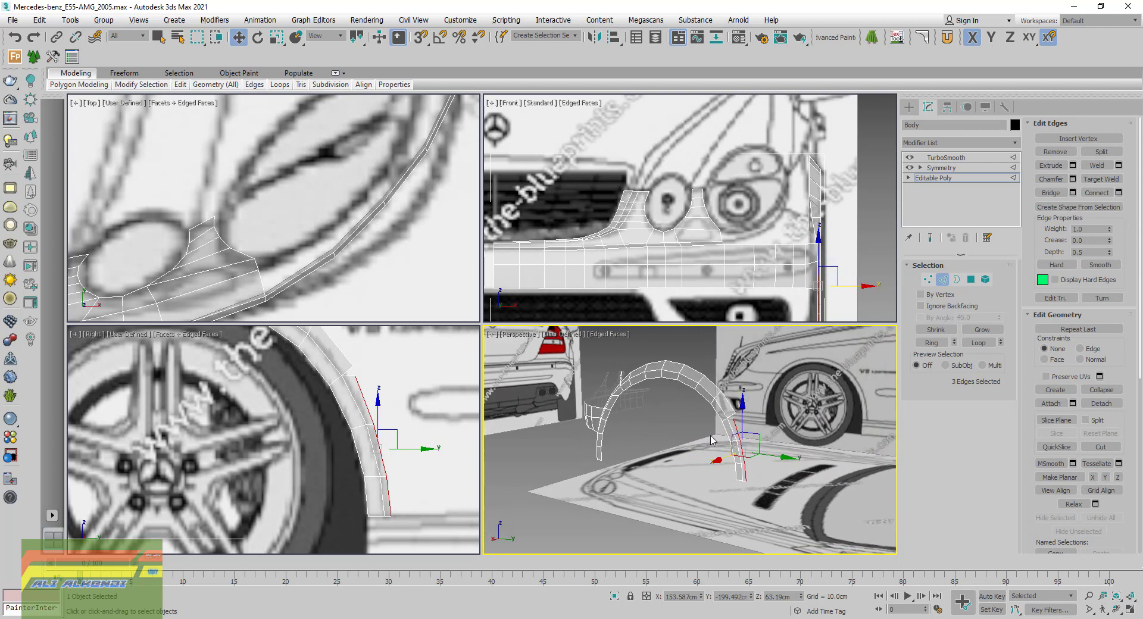
pyautogui.moveTo(453, 238); pyautogui.dragTo(371, 267, button='middle')
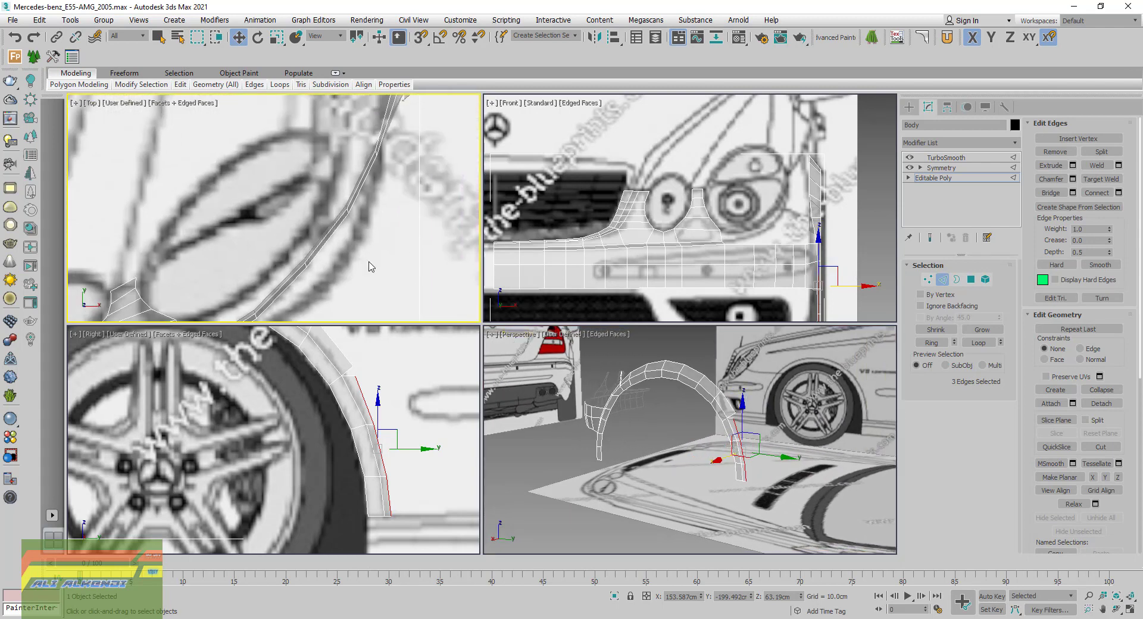
pyautogui.scroll(2, 365, 366)
pyautogui.scroll(1, 364, 387)
pyautogui.scroll(2, 365, 412)
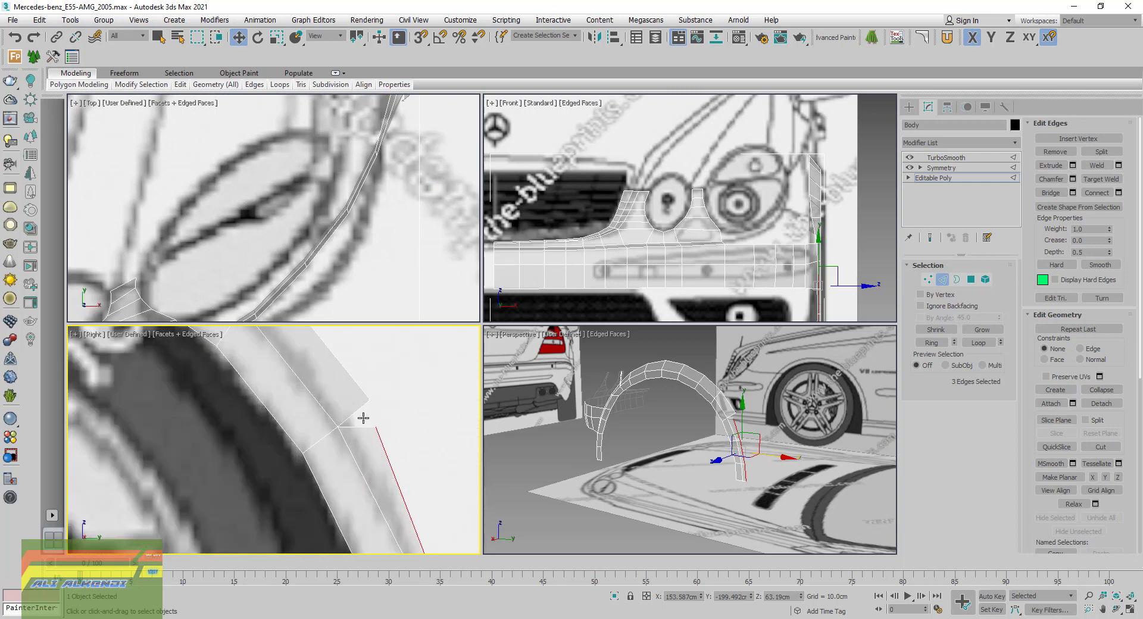
pyautogui.scroll(2, 381, 430)
# Target Weld the extra wheel-arch vertex onto its neighbouring vertex
pyautogui.click(927, 280)
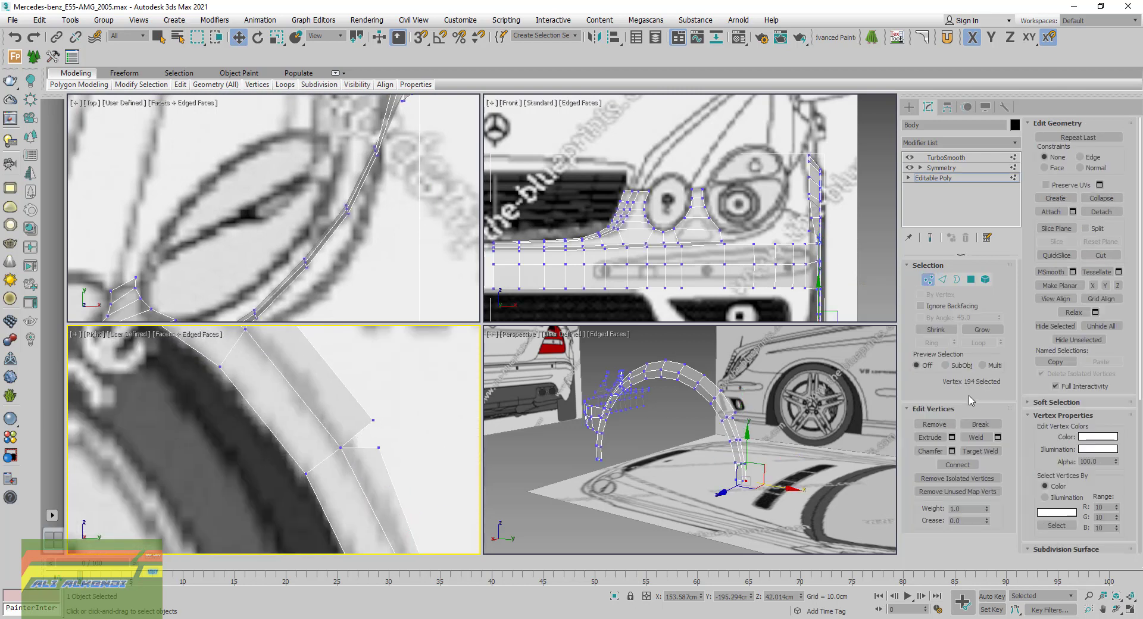
pyautogui.click(984, 453)
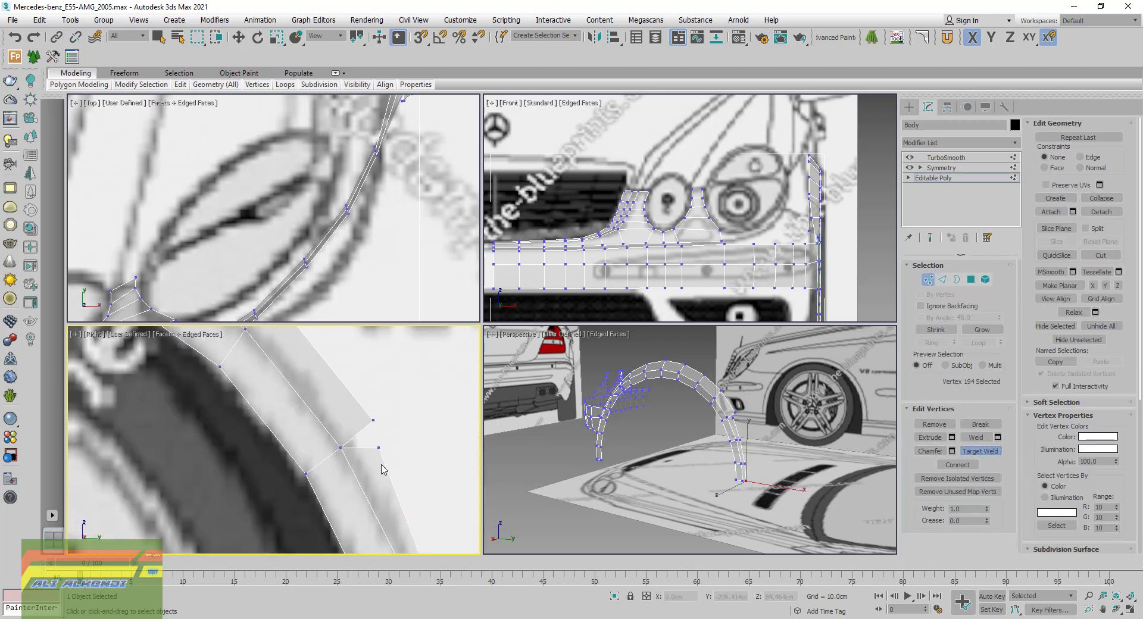
pyautogui.moveTo(380, 447); pyautogui.dragTo(373, 419)
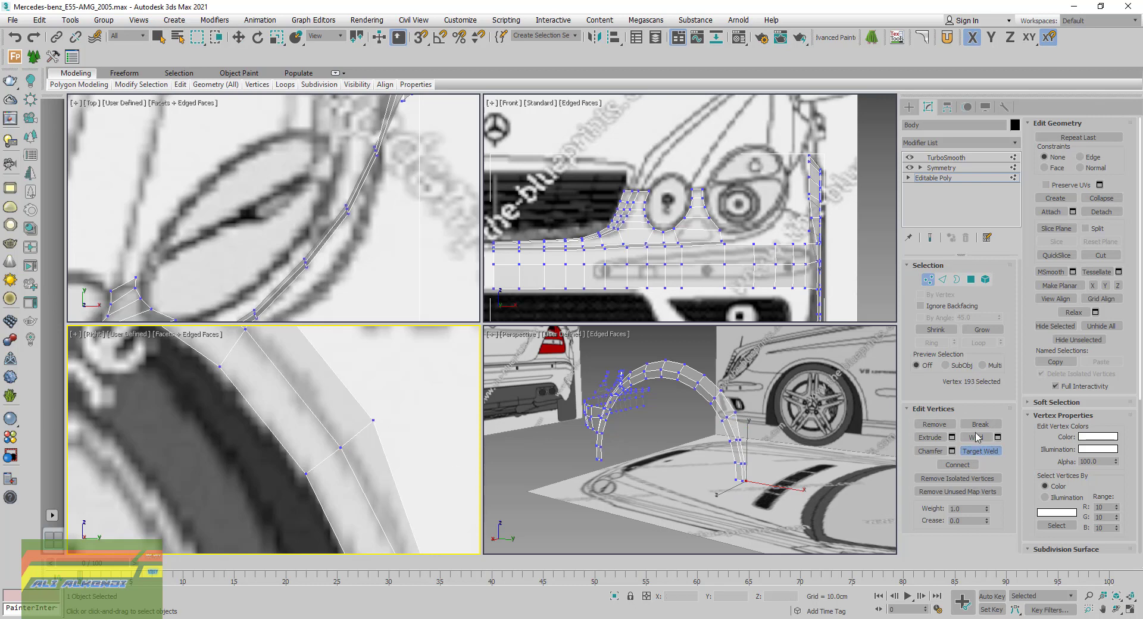
pyautogui.click(982, 451)
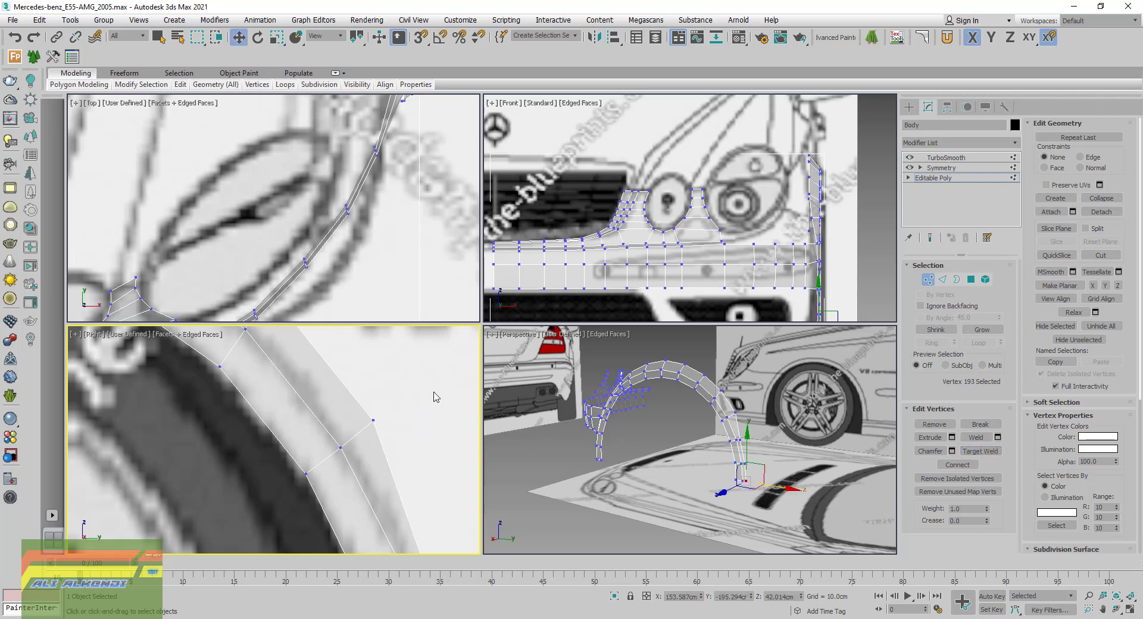
# Align the vertices of the bumper's vertical edge along X from a rear perspective angle
pyautogui.keyDown('alt'); pyautogui.moveTo(737, 412); pyautogui.dragTo(749, 435, button='middle'); pyautogui.keyUp('alt')
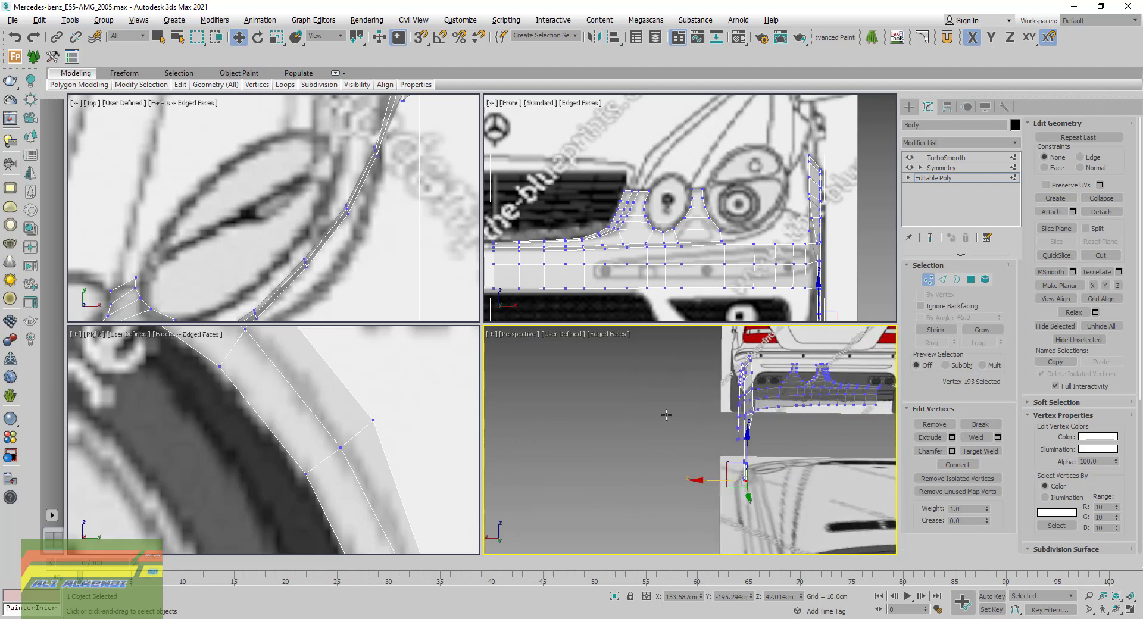
pyautogui.scroll(2, 753, 411)
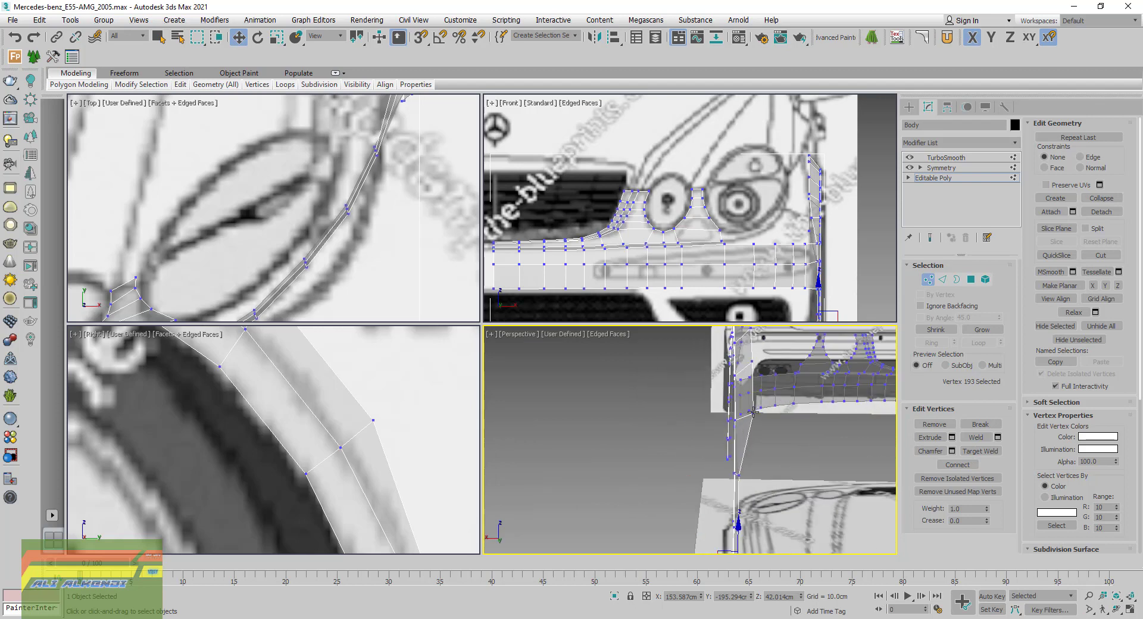
pyautogui.scroll(2, 753, 412)
pyautogui.click(754, 416)
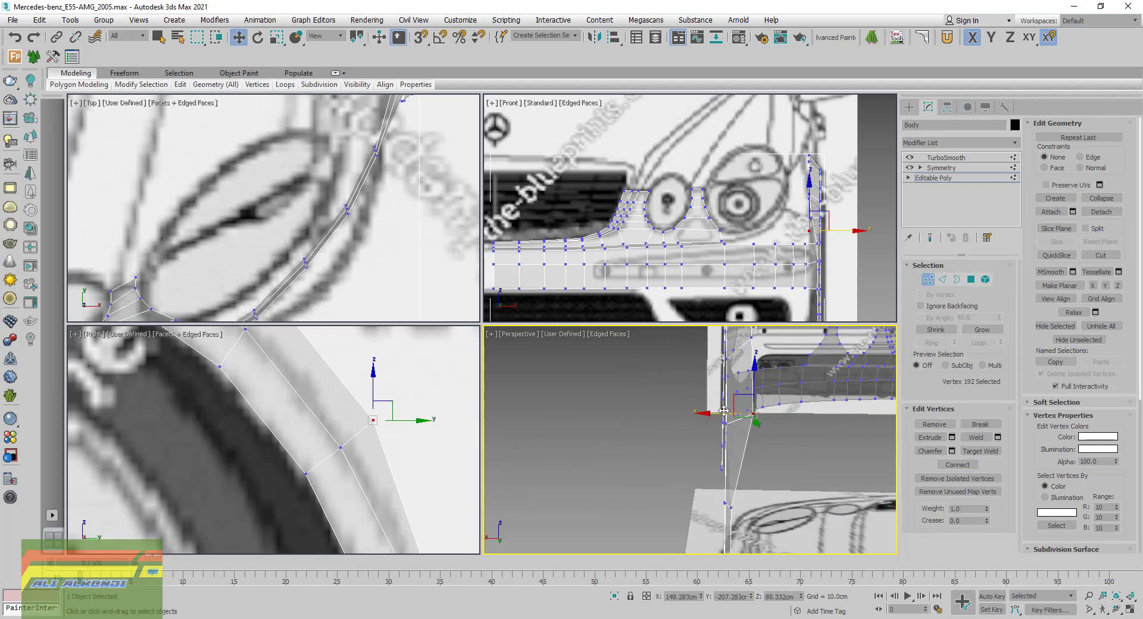
pyautogui.moveTo(724, 413); pyautogui.dragTo(716, 416)
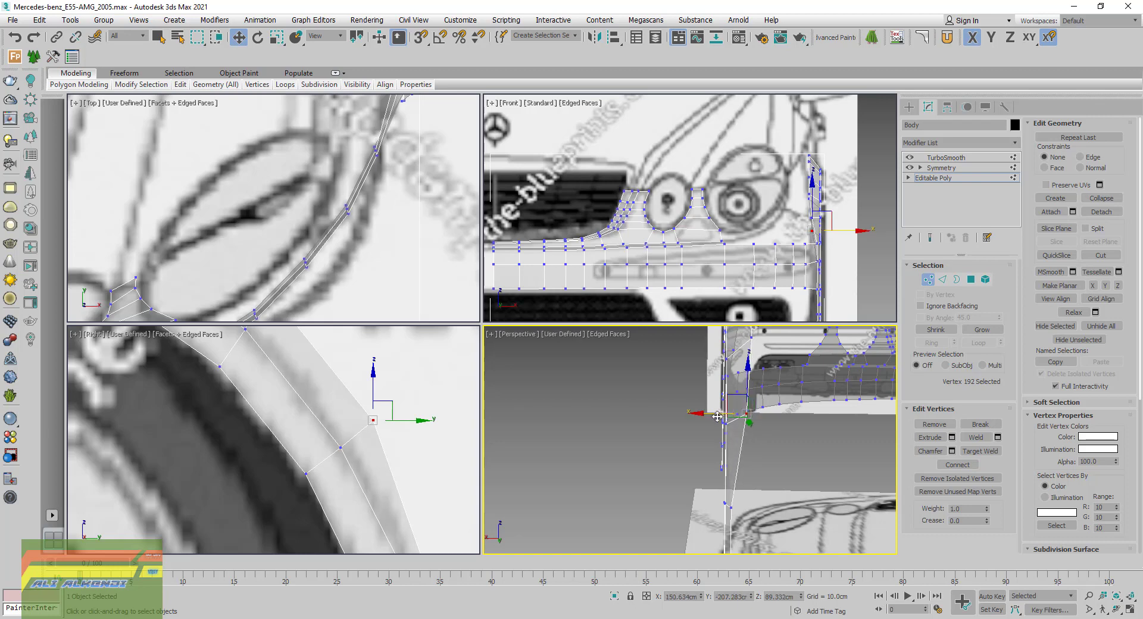
pyautogui.click(732, 509)
pyautogui.moveTo(703, 506); pyautogui.dragTo(709, 509)
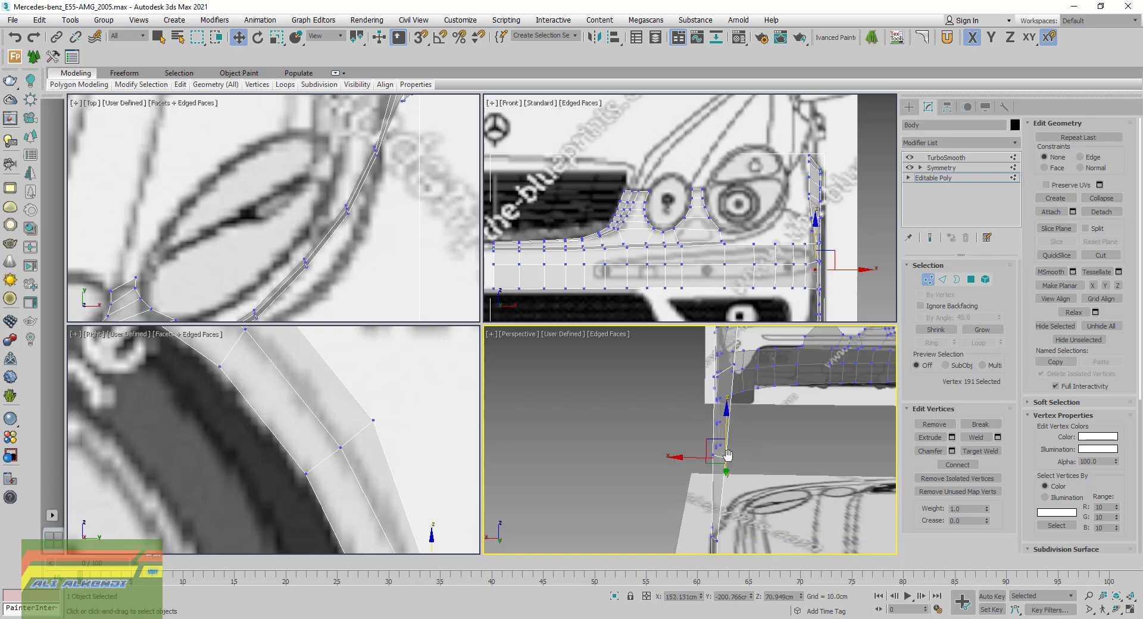
pyautogui.keyDown('alt'); pyautogui.moveTo(709, 509); pyautogui.dragTo(703, 465, button='middle'); pyautogui.keyUp('alt')
pyautogui.click(695, 462)
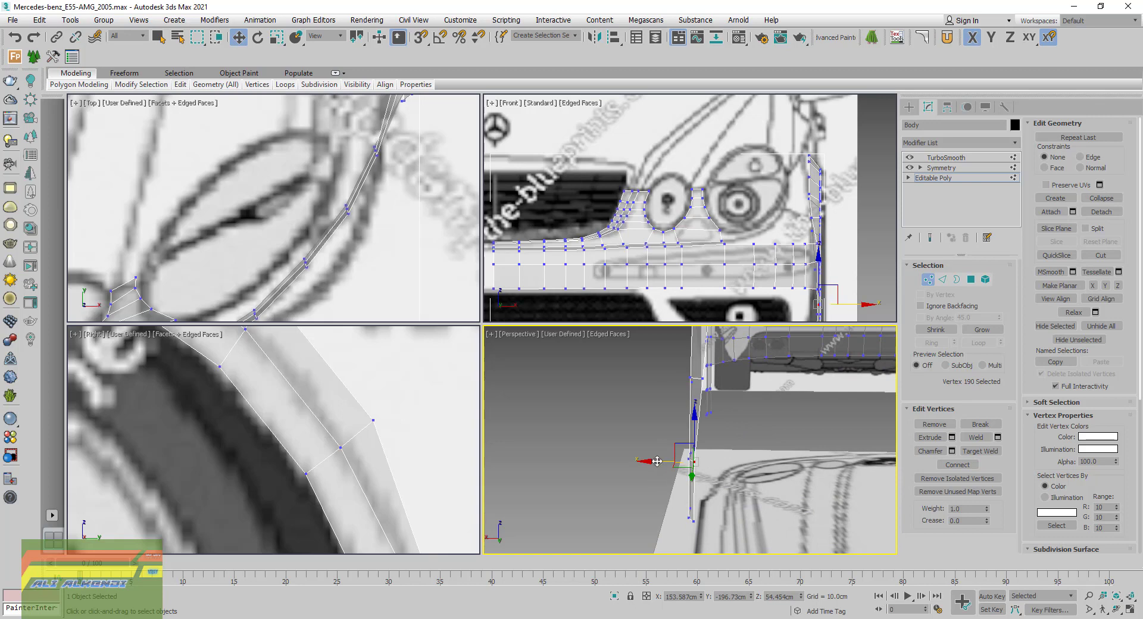
pyautogui.moveTo(657, 460)
pyautogui.mouseDown()
pyautogui.moveTo(685, 522)
pyautogui.moveTo(663, 524)
pyautogui.mouseUp()
pyautogui.click(694, 523)
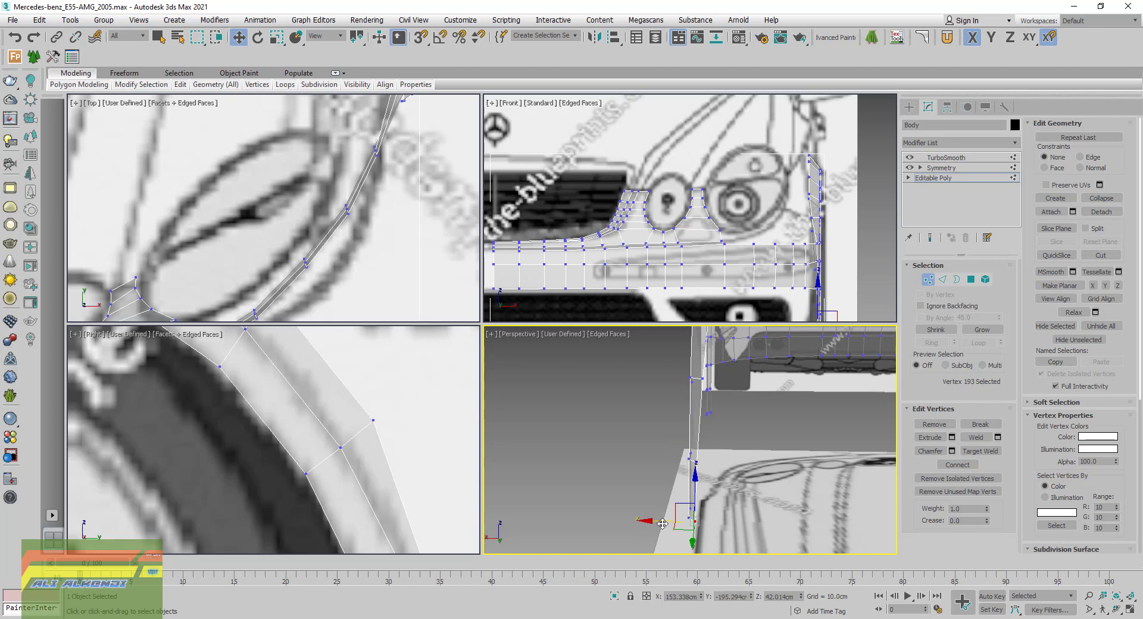
# Exit Vertex level, frame the wheel arch in the Right view, and switch to the Honeyview photo
pyautogui.scroll(-5, 662, 523)
pyautogui.moveTo(664, 518)
pyautogui.keyDown('alt'); pyautogui.mouseDown(button='middle')
pyautogui.moveTo(691, 485)
pyautogui.moveTo(774, 476)
pyautogui.mouseUp(button='middle'); pyautogui.keyUp('alt')
pyautogui.moveTo(700, 434); pyautogui.dragTo(766, 432, button='middle')
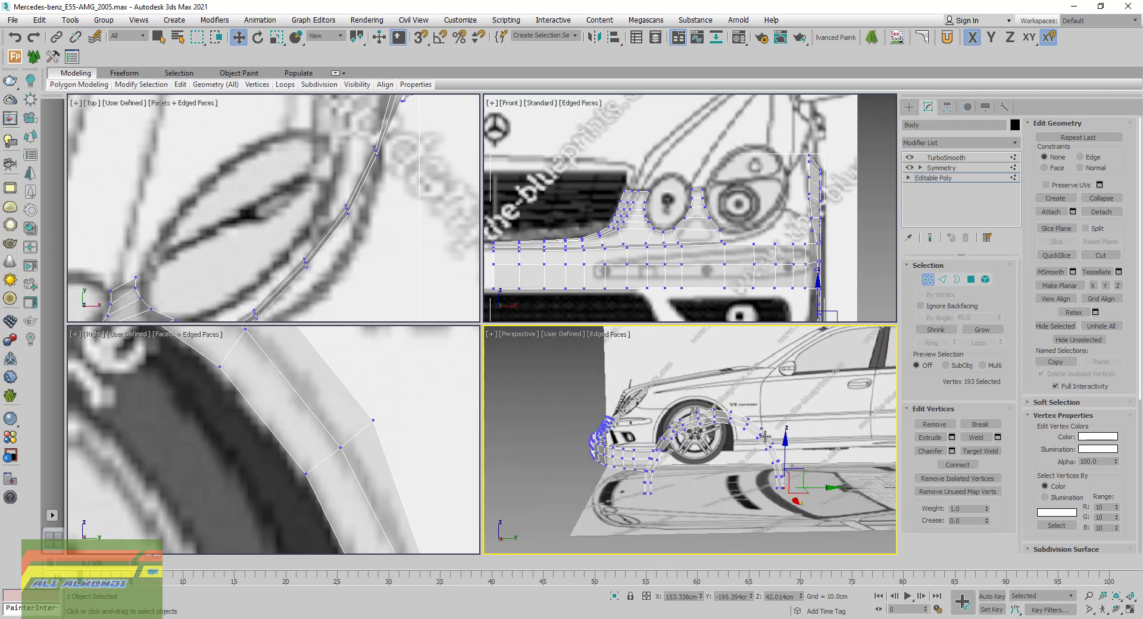
pyautogui.click(927, 279)
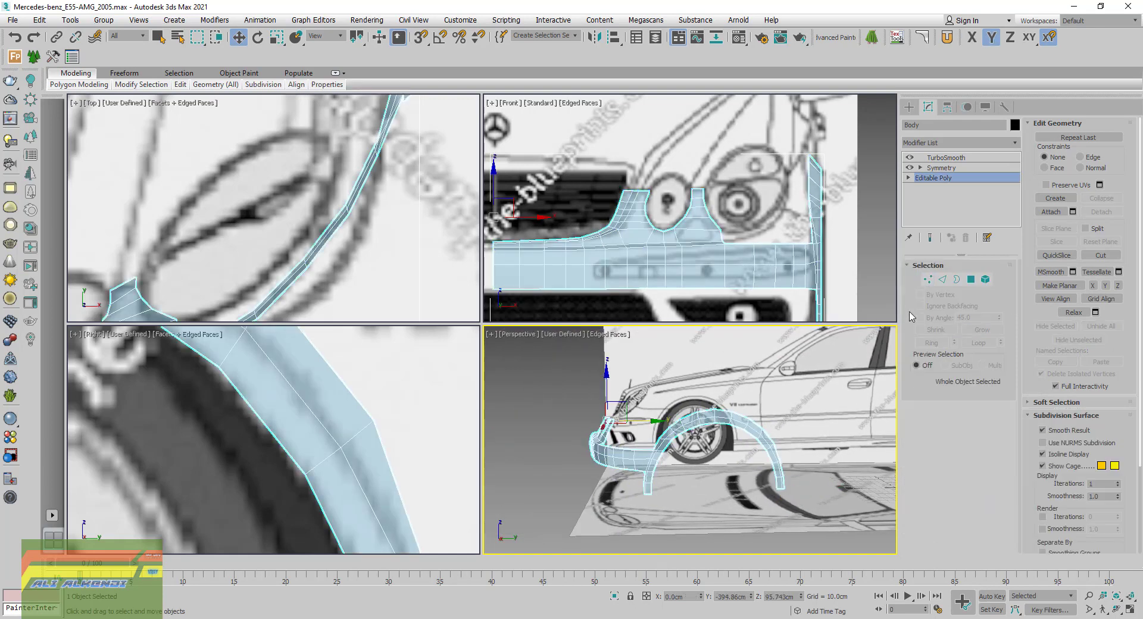
pyautogui.scroll(-4, 399, 441)
pyautogui.scroll(2, 397, 464)
pyautogui.moveTo(397, 465); pyautogui.dragTo(361, 390, button='middle')
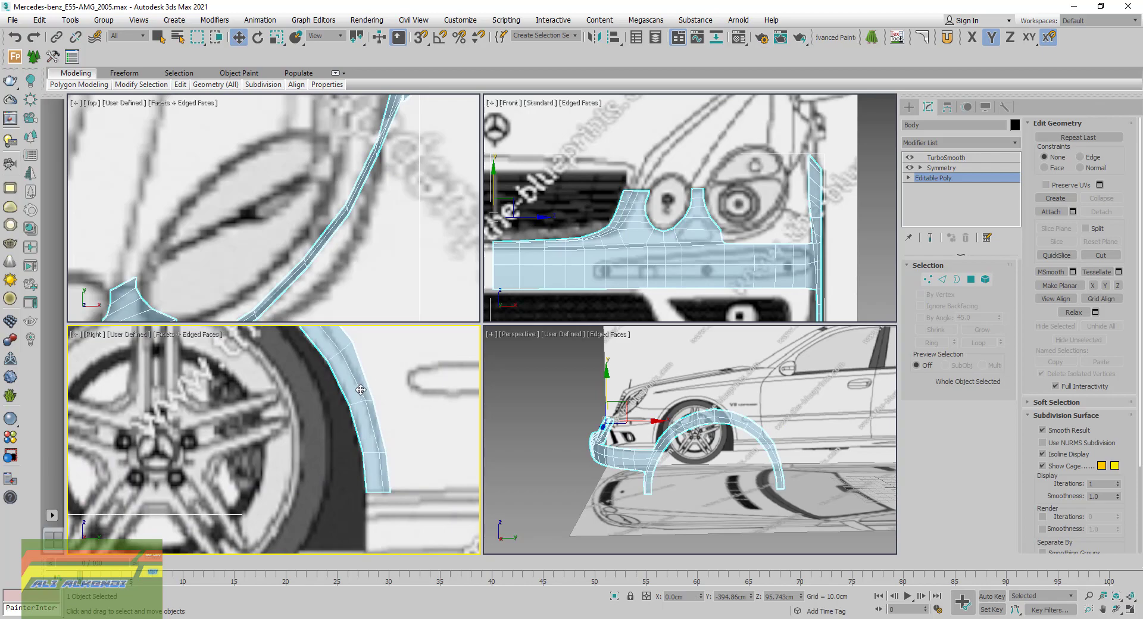
pyautogui.hotkey('alt', 'Tab')
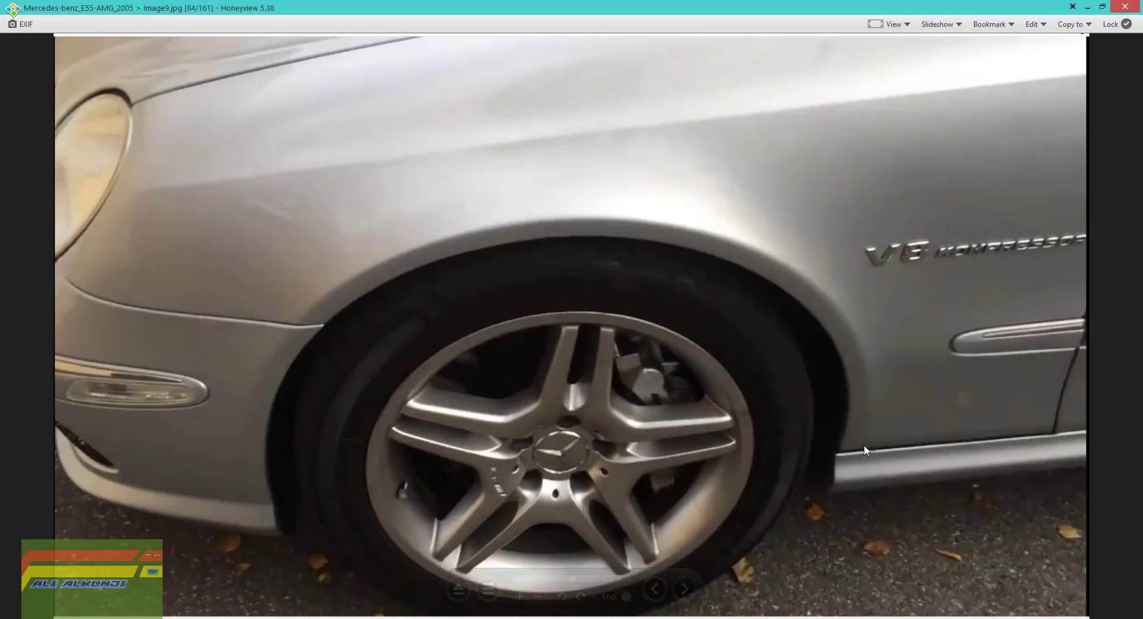
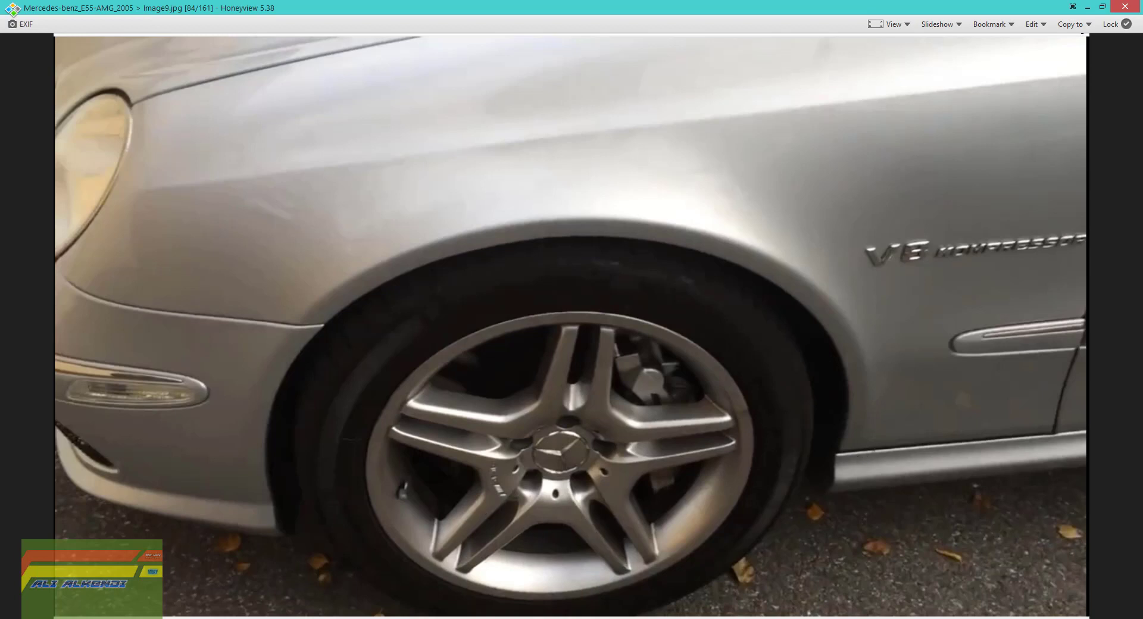
# Leave the Honeyview wheel-arch photo and return to the 3ds Max car scene
pyautogui.hotkey('alt', 'Tab')
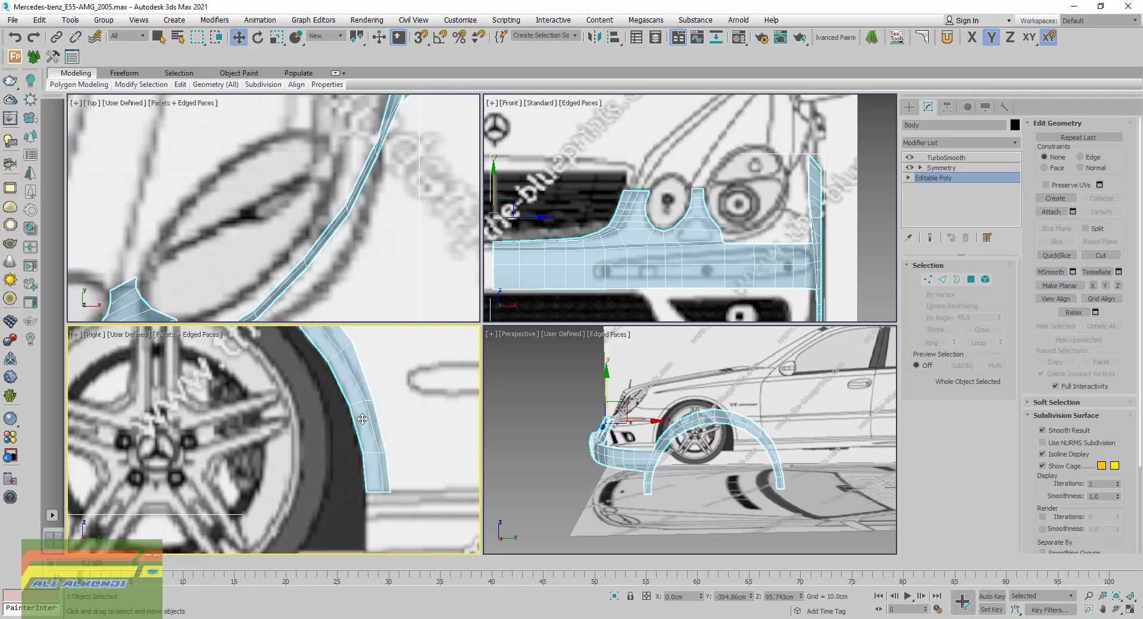
# Maximize the Right viewport and frame the wheel-arch strip by the V8 badge
pyautogui.moveTo(398, 395); pyautogui.dragTo(267, 442, button='middle')
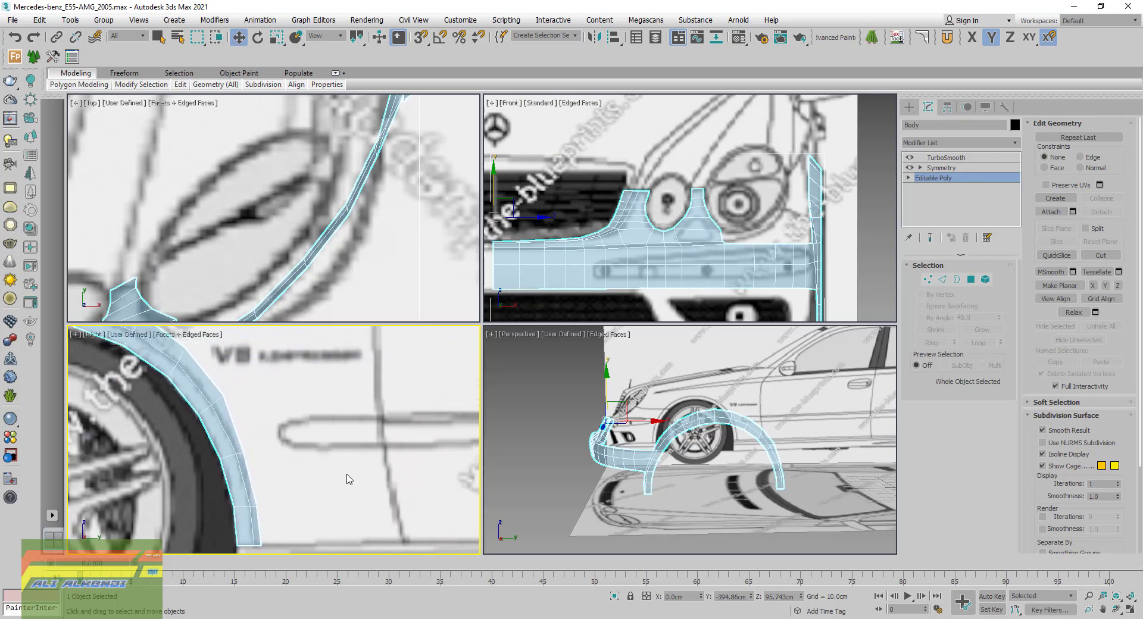
pyautogui.click(1129, 610)
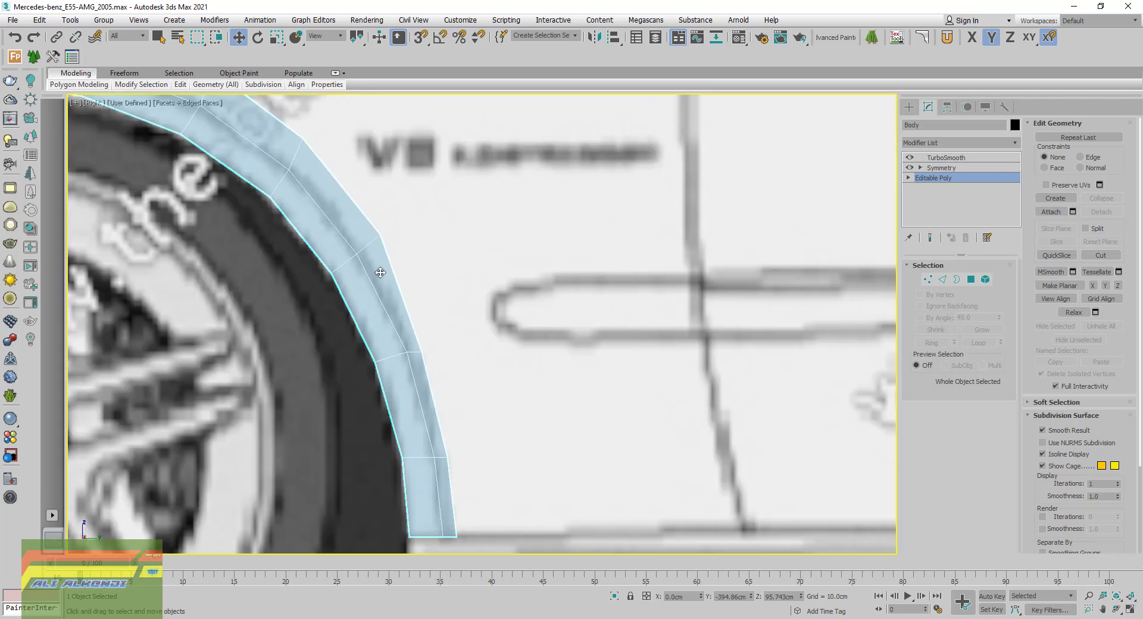
pyautogui.moveTo(380, 270)
pyautogui.mouseDown(button='middle')
pyautogui.moveTo(375, 246)
pyautogui.moveTo(420, 321)
pyautogui.mouseUp(button='middle')
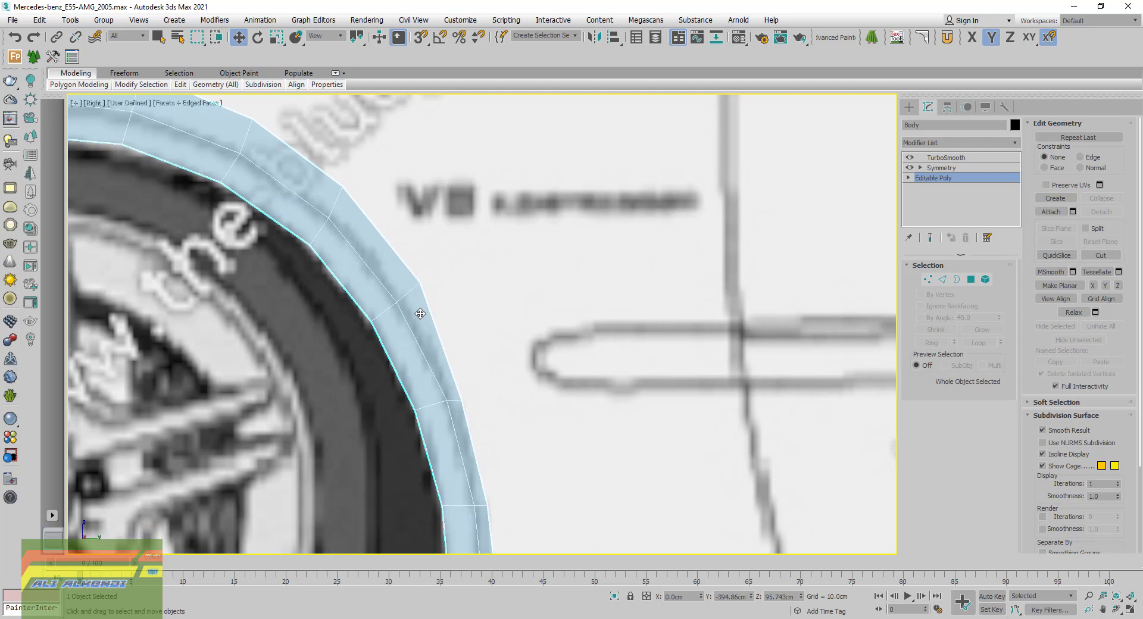
# Connect two arch-rim edges with a new edge and shift it slightly outward along X
pyautogui.click(942, 279)
pyautogui.moveTo(354, 372); pyautogui.dragTo(475, 361)
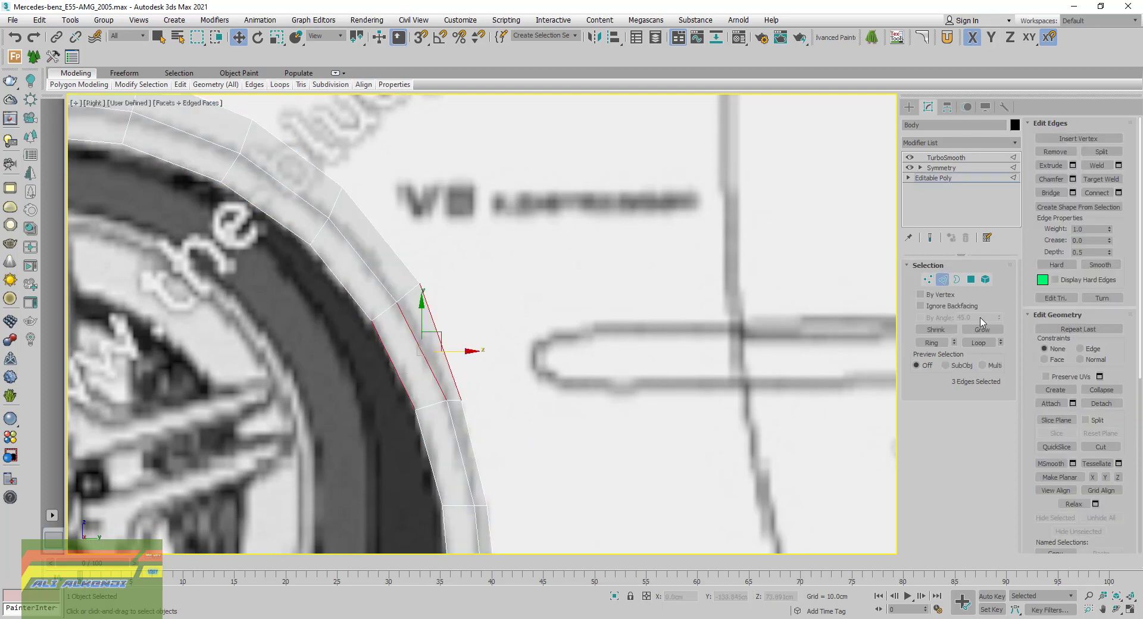
pyautogui.click(1118, 193)
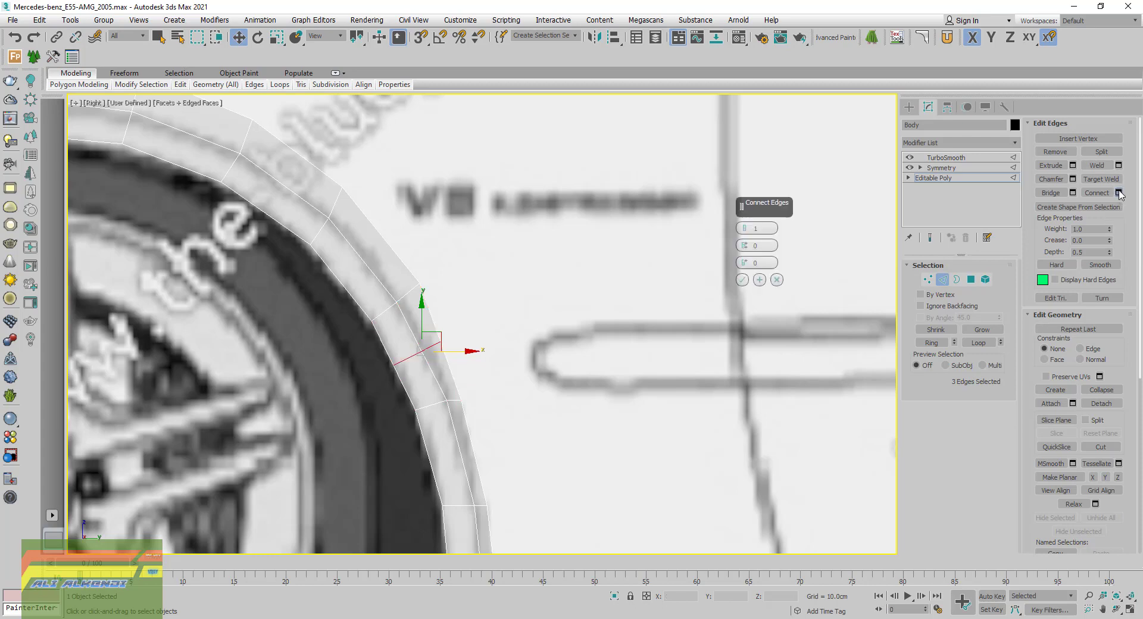
pyautogui.moveTo(744, 265)
pyautogui.mouseDown()
pyautogui.moveTo(724, 179)
pyautogui.moveTo(758, 219)
pyautogui.mouseUp()
pyautogui.click(742, 280)
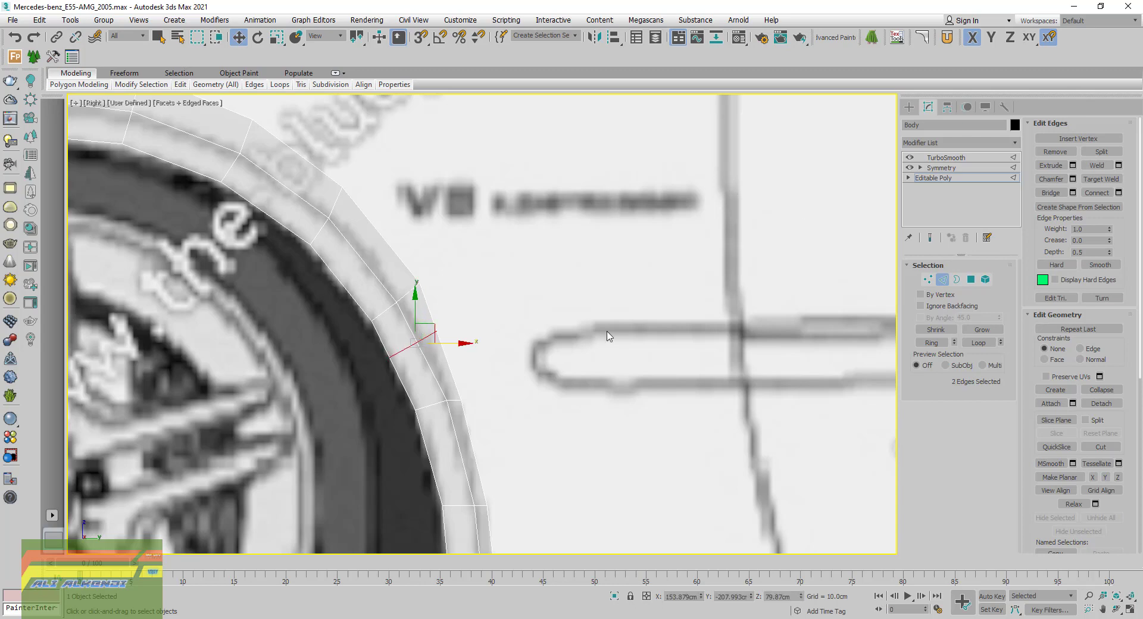
pyautogui.scroll(1, 424, 370)
pyautogui.scroll(1, 433, 365)
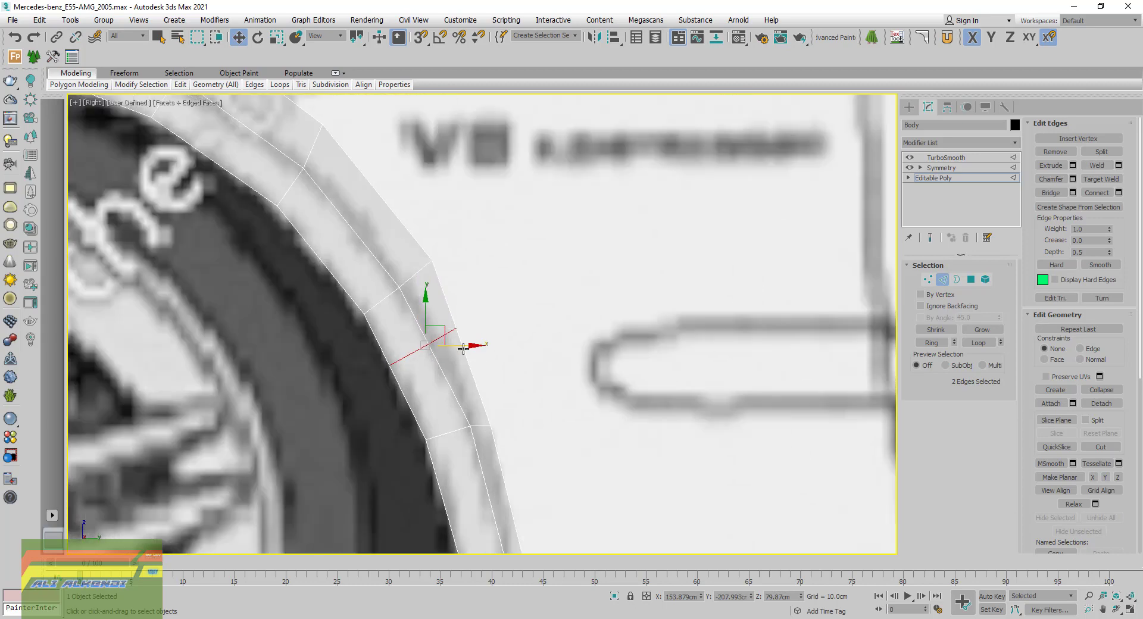
pyautogui.moveTo(463, 349); pyautogui.dragTo(475, 346)
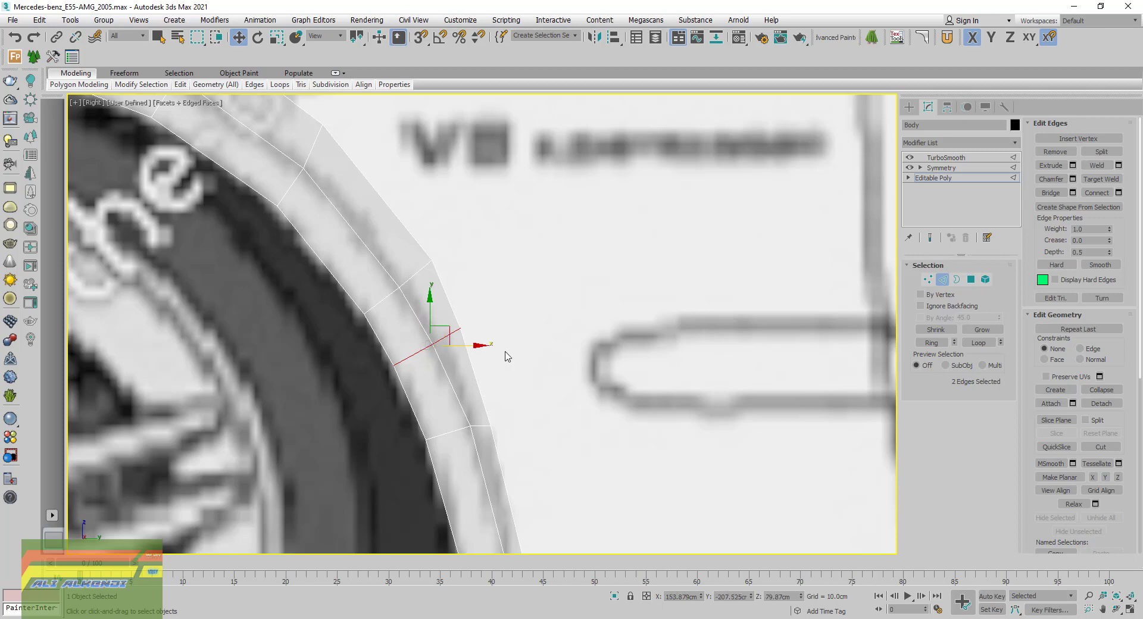
# Nudge four outer-edge arch vertices outward onto the blueprint arch line
pyautogui.click(927, 279)
pyautogui.click(460, 328)
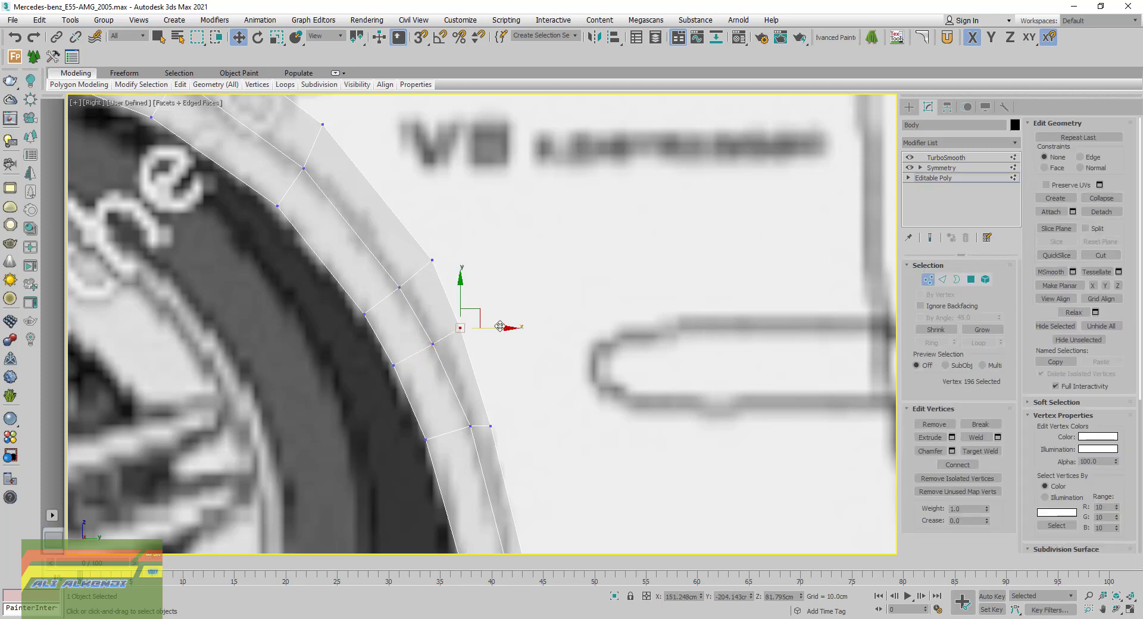
pyautogui.moveTo(500, 326); pyautogui.dragTo(513, 327)
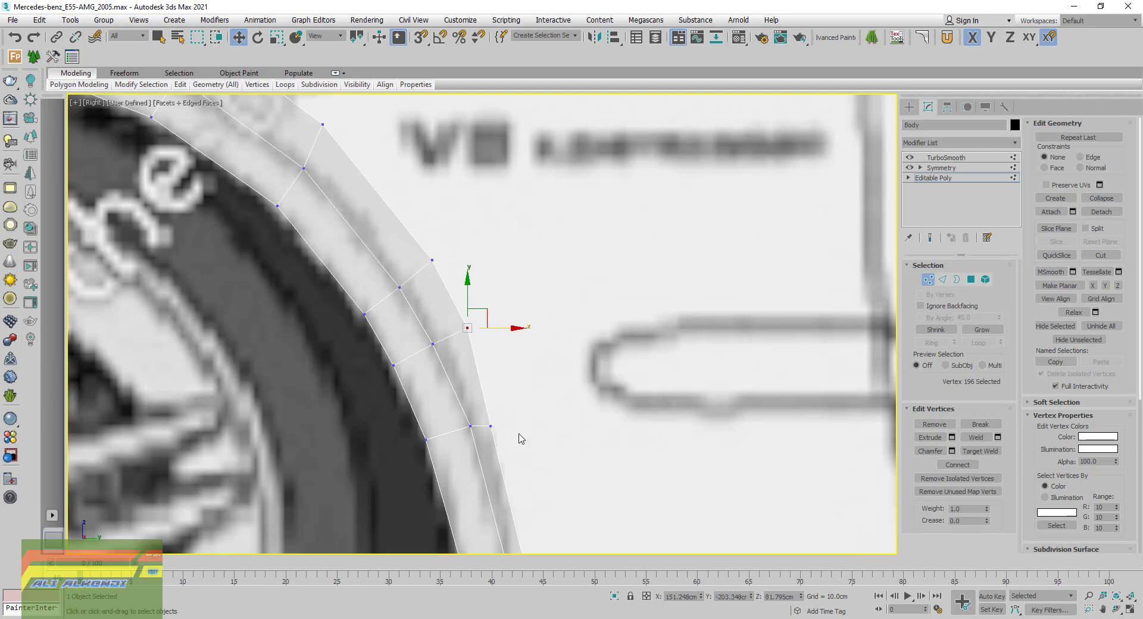
pyautogui.click(492, 426)
pyautogui.moveTo(517, 427); pyautogui.dragTo(525, 428)
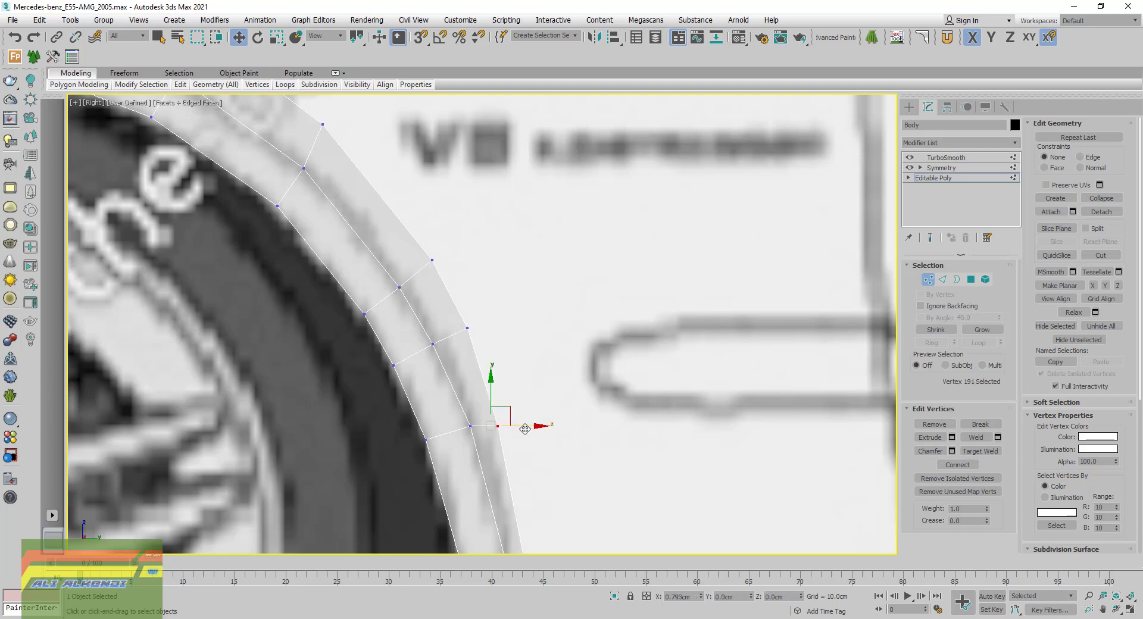
pyautogui.moveTo(529, 497); pyautogui.dragTo(492, 339, button='middle')
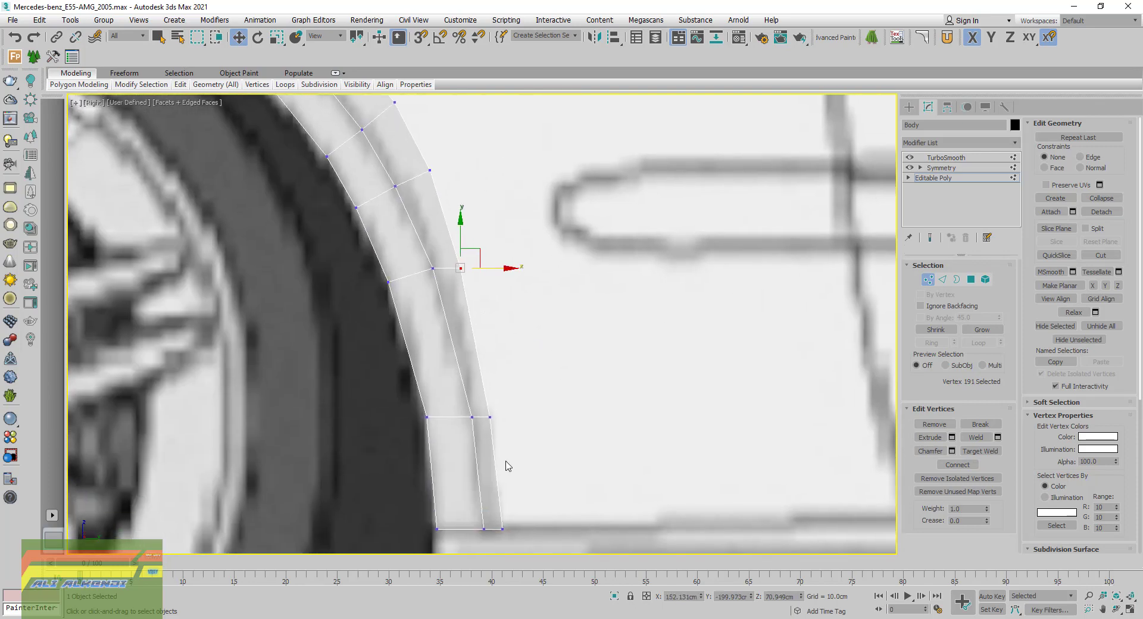
pyautogui.click(490, 418)
pyautogui.moveTo(524, 416); pyautogui.dragTo(525, 434)
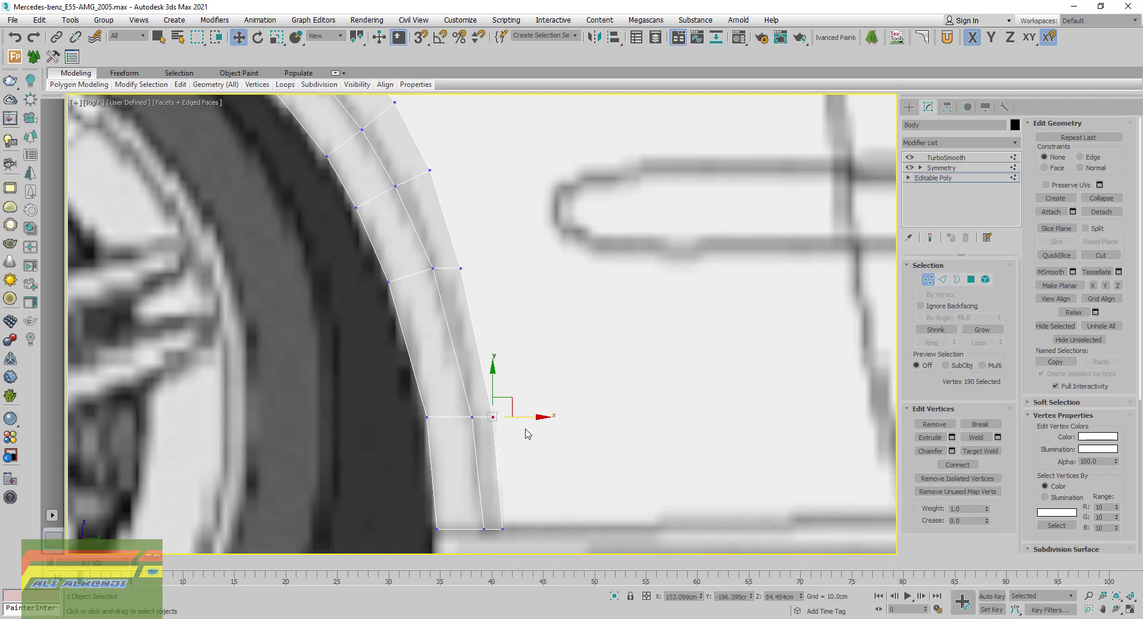
pyautogui.click(507, 528)
pyautogui.moveTo(530, 530); pyautogui.dragTo(538, 530)
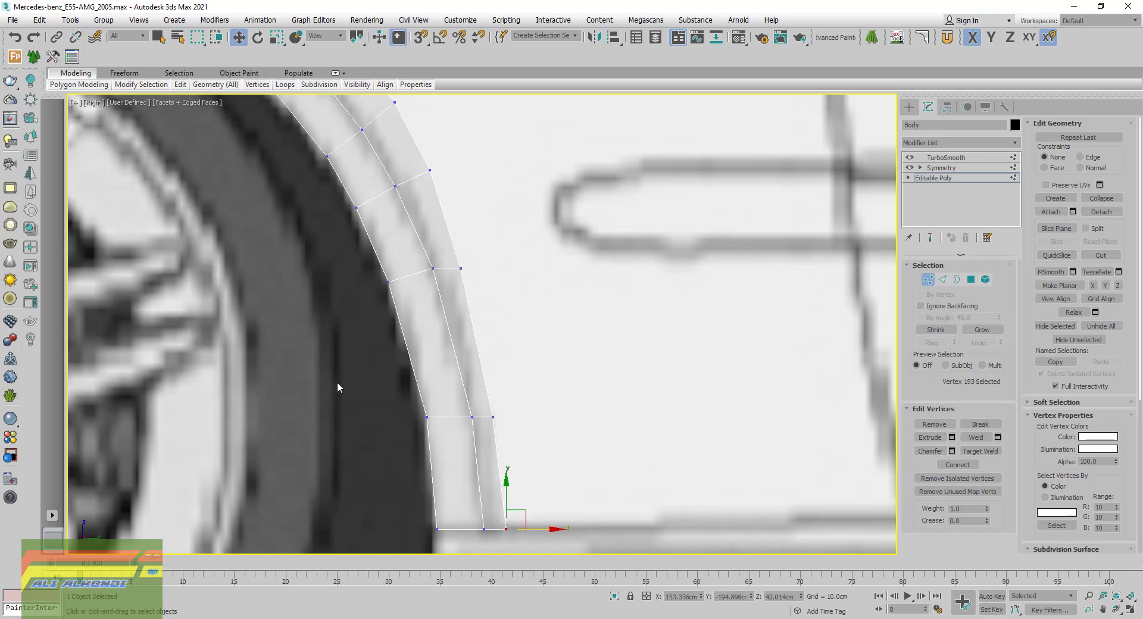
# Raise two three-vertex rows across the strip higher along the arch curve
pyautogui.moveTo(338, 388); pyautogui.dragTo(587, 451)
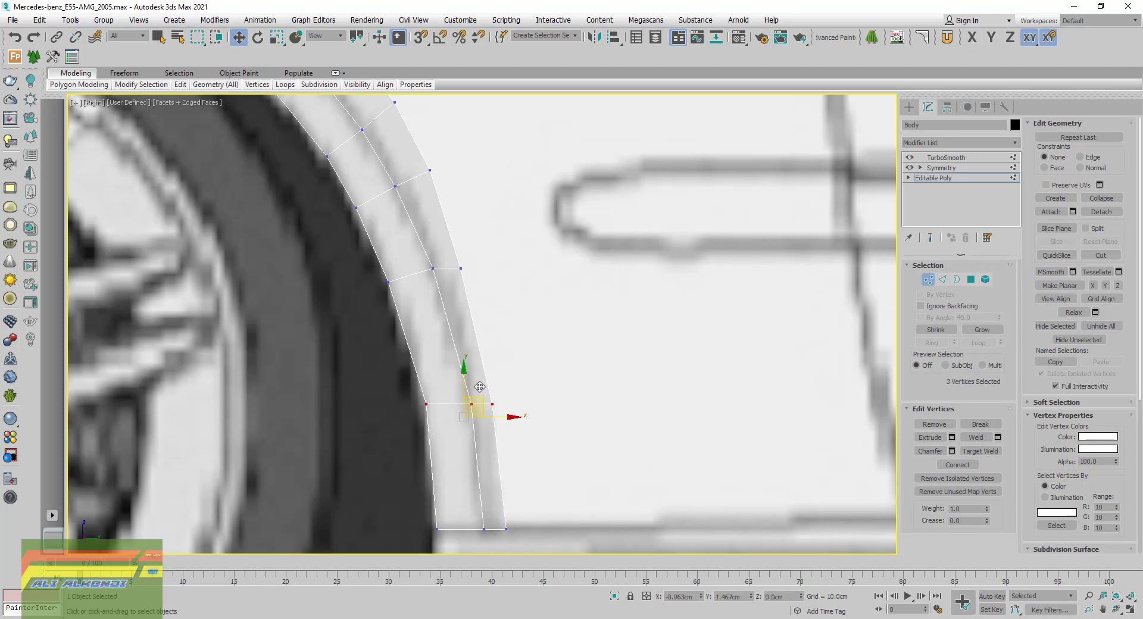
pyautogui.moveTo(475, 409); pyautogui.dragTo(474, 365)
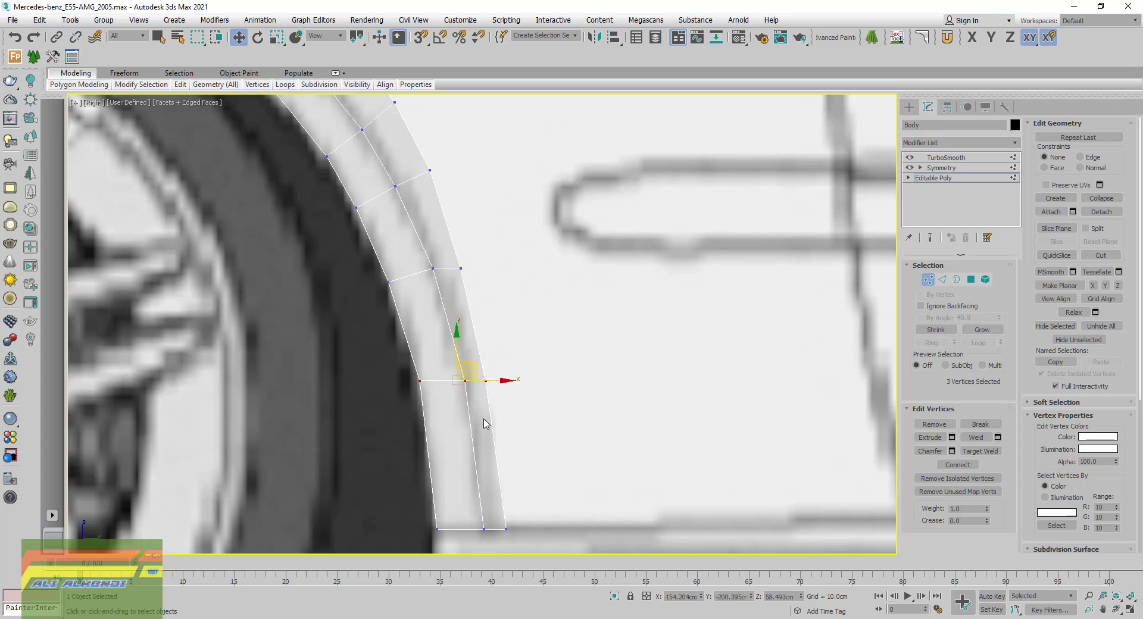
pyautogui.scroll(-2, 473, 400)
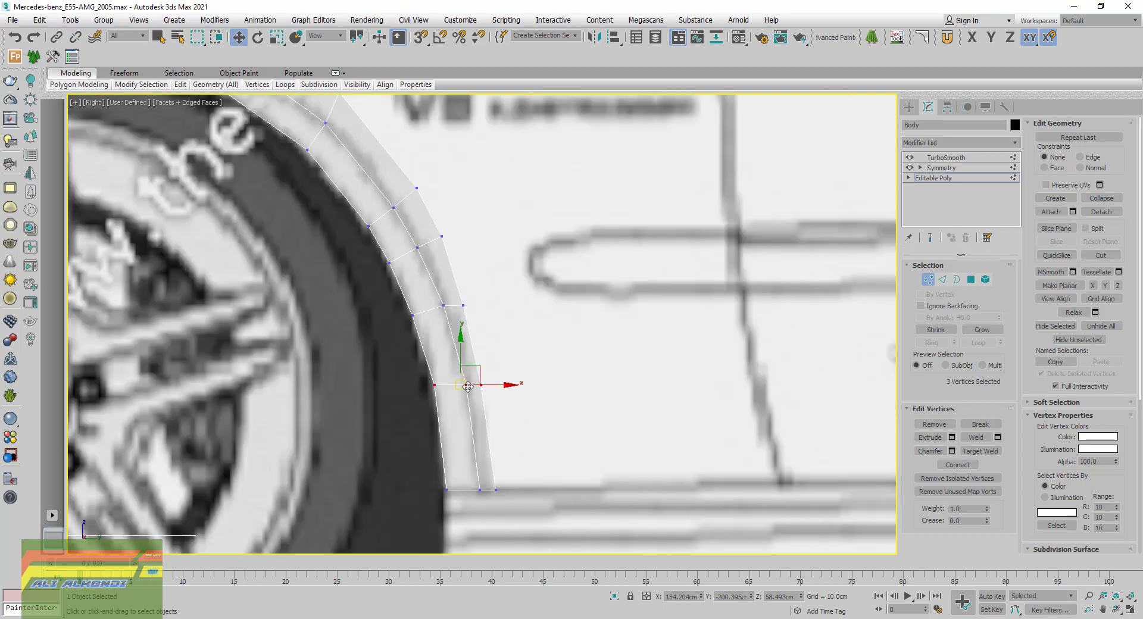
pyautogui.moveTo(446, 275); pyautogui.dragTo(511, 427, button='middle')
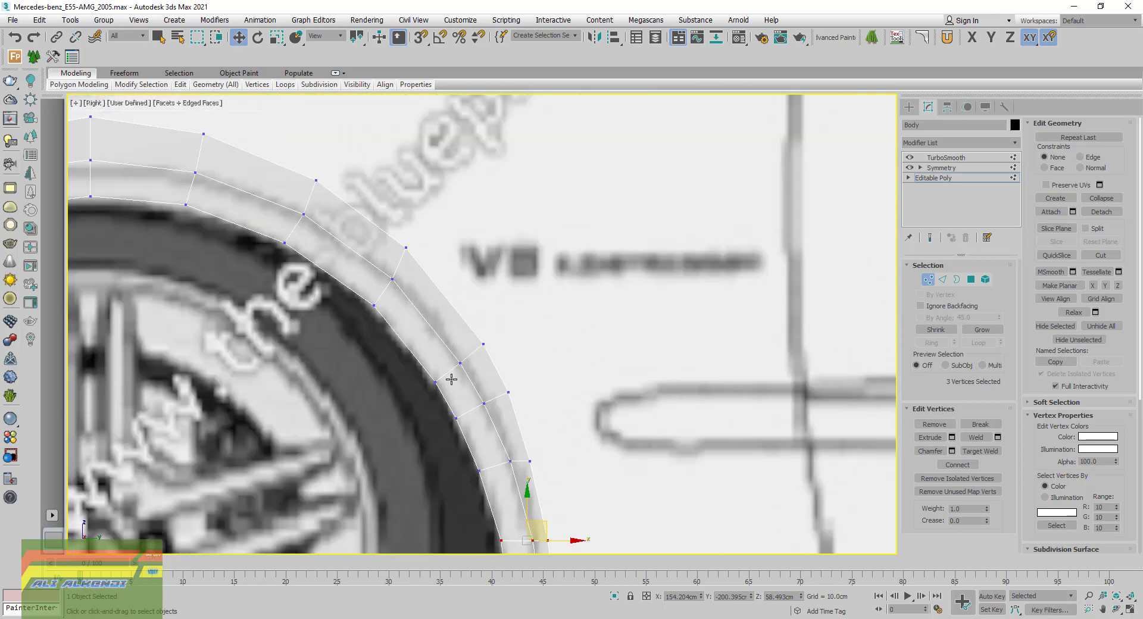
pyautogui.scroll(2, 453, 384)
pyautogui.moveTo(513, 314); pyautogui.dragTo(430, 408)
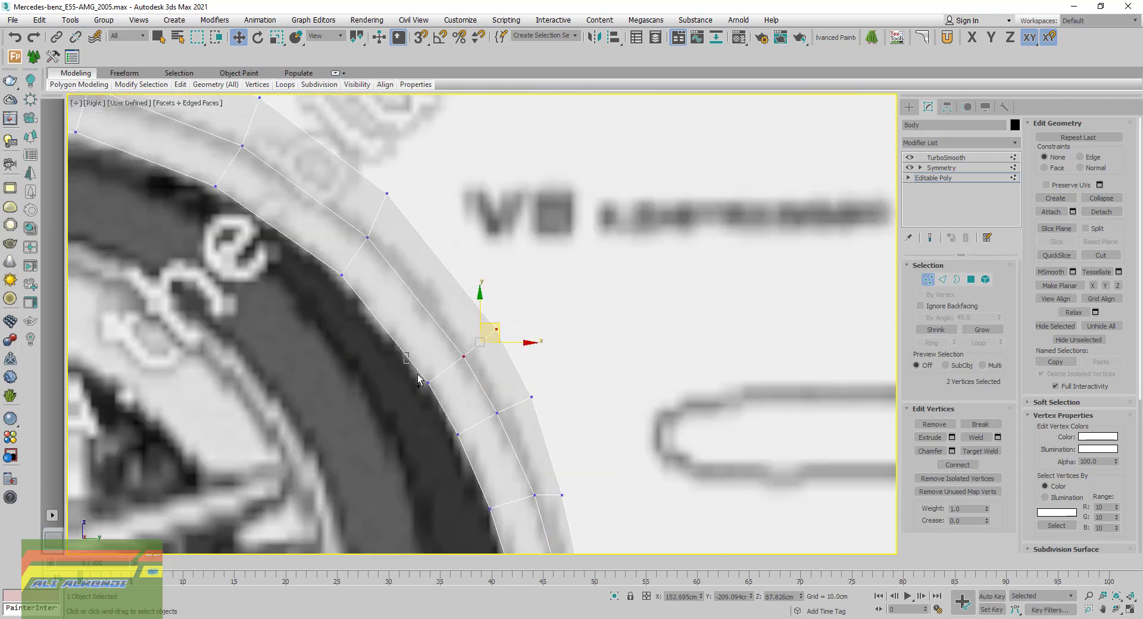
pyautogui.keyDown('ctrl'); pyautogui.click(420, 379); pyautogui.keyUp('ctrl')
pyautogui.moveTo(480, 341); pyautogui.dragTo(458, 314)
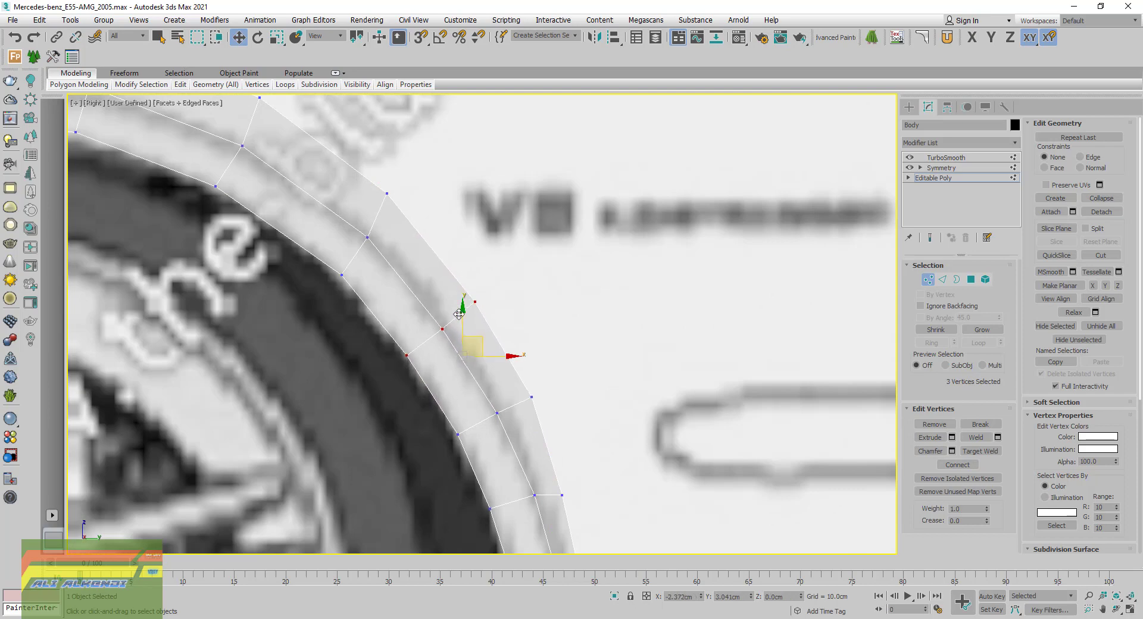
pyautogui.click(560, 320)
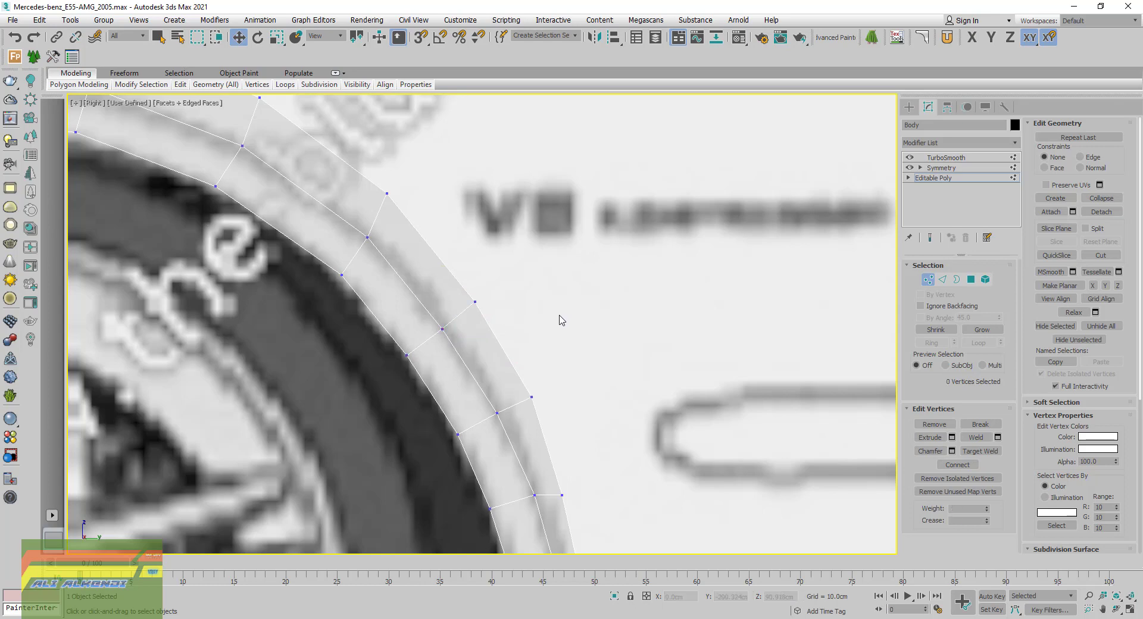
# Nudge two upper-arch vertices down and right onto the blueprint outline
pyautogui.moveTo(402, 233); pyautogui.dragTo(529, 280, button='middle')
pyautogui.click(547, 284)
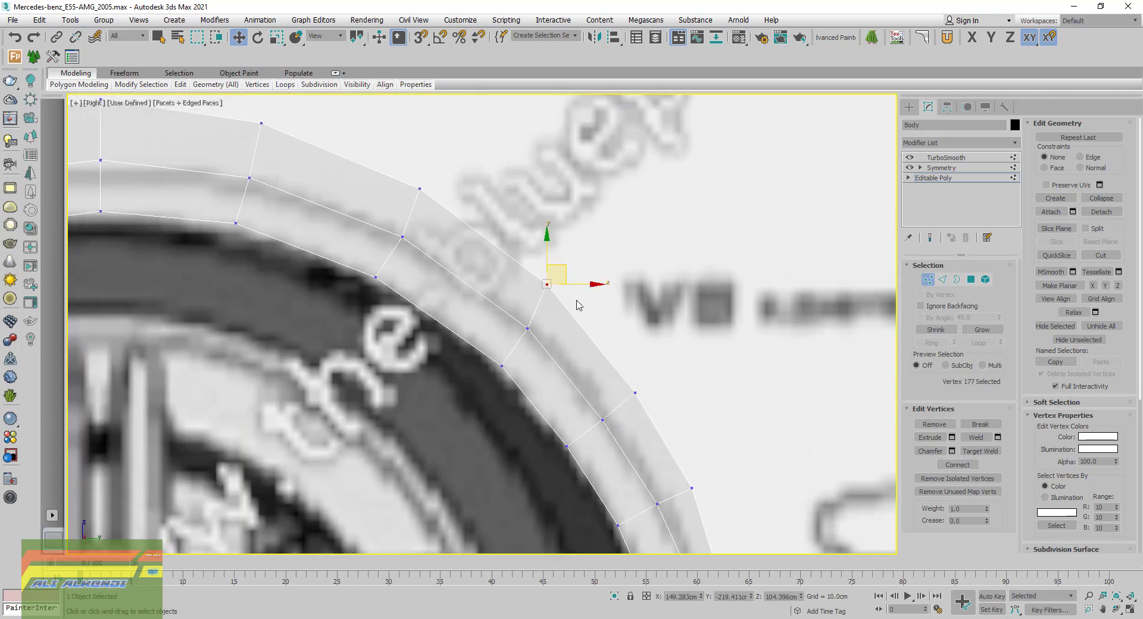
pyautogui.moveTo(568, 271); pyautogui.dragTo(572, 276)
pyautogui.scroll(1, 438, 179)
pyautogui.scroll(1, 439, 178)
pyautogui.click(497, 228)
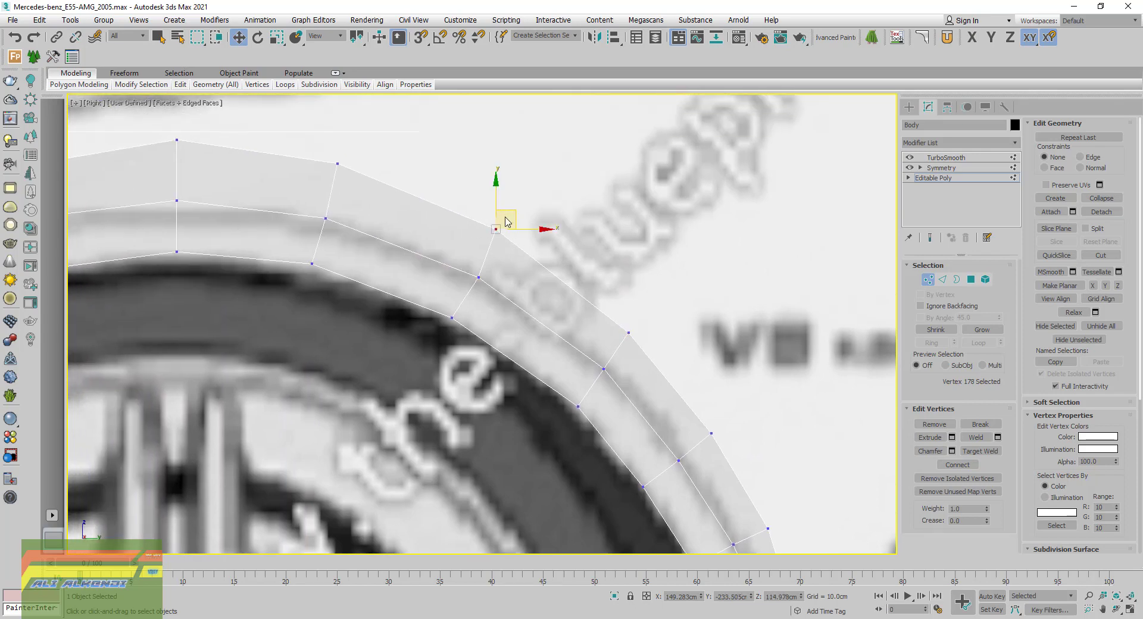
pyautogui.moveTo(508, 221); pyautogui.dragTo(515, 217)
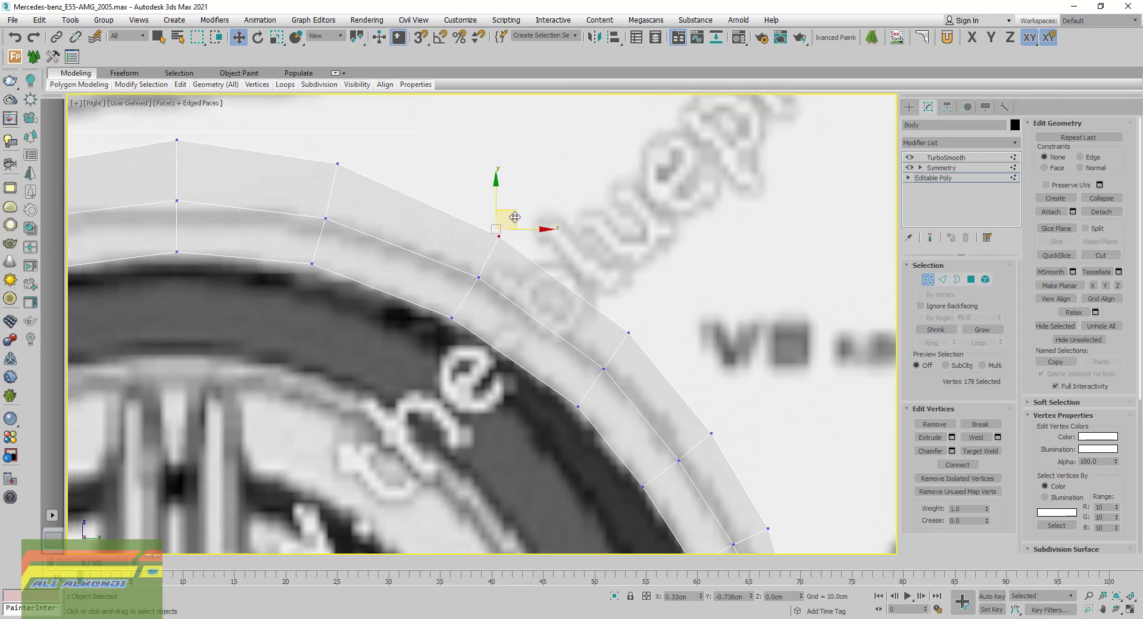
pyautogui.keyDown('alt'); pyautogui.moveTo(320, 193); pyautogui.dragTo(604, 247, button='middle'); pyautogui.keyUp('alt')
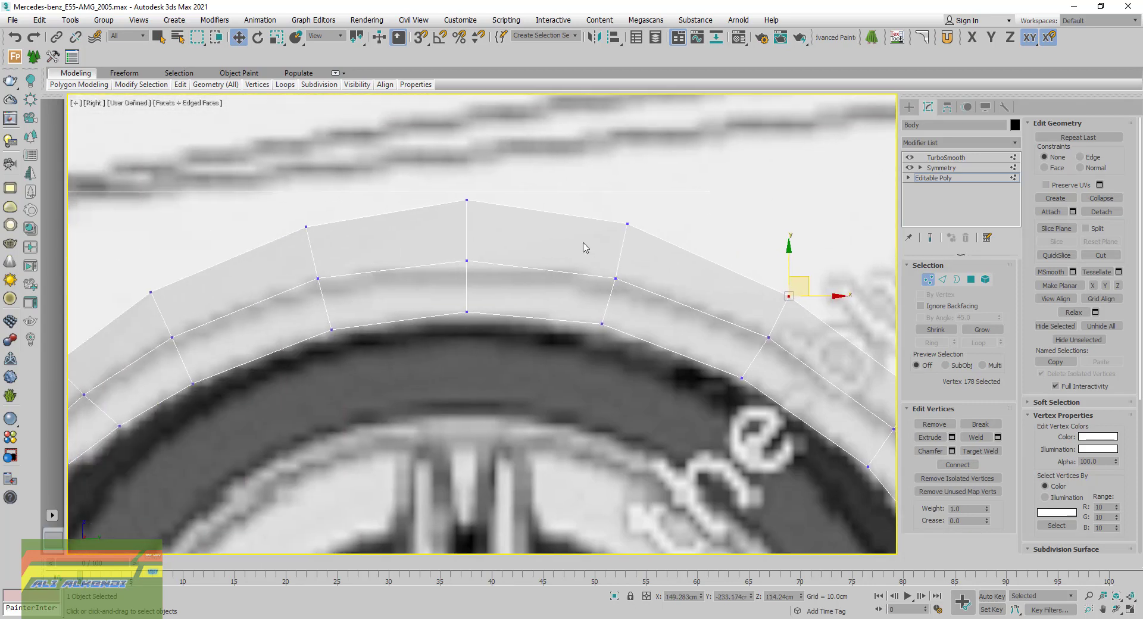
pyautogui.moveTo(515, 254); pyautogui.dragTo(637, 232, button='middle')
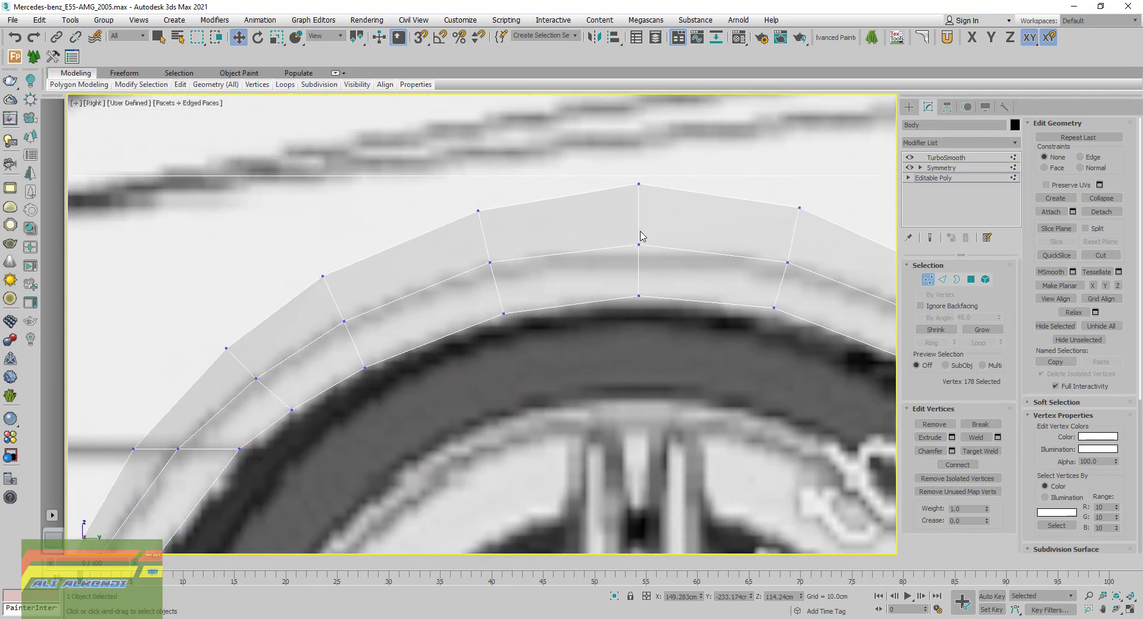
pyautogui.moveTo(232, 372); pyautogui.dragTo(566, 237, button='middle')
pyautogui.moveTo(308, 434); pyautogui.dragTo(539, 365, button='middle')
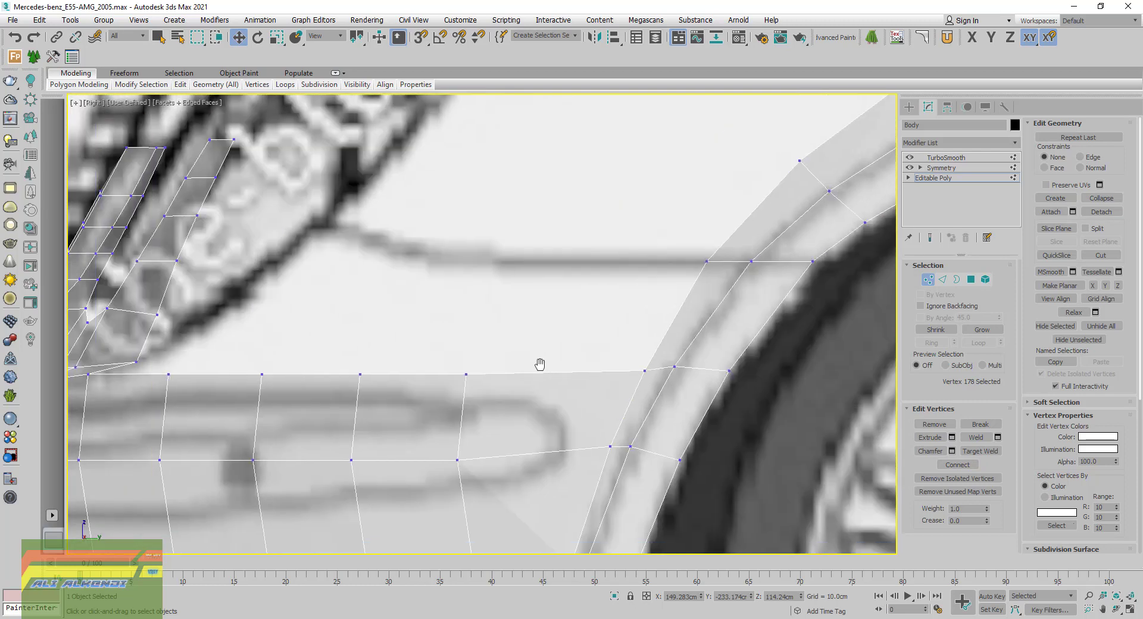
pyautogui.scroll(-3, 504, 349)
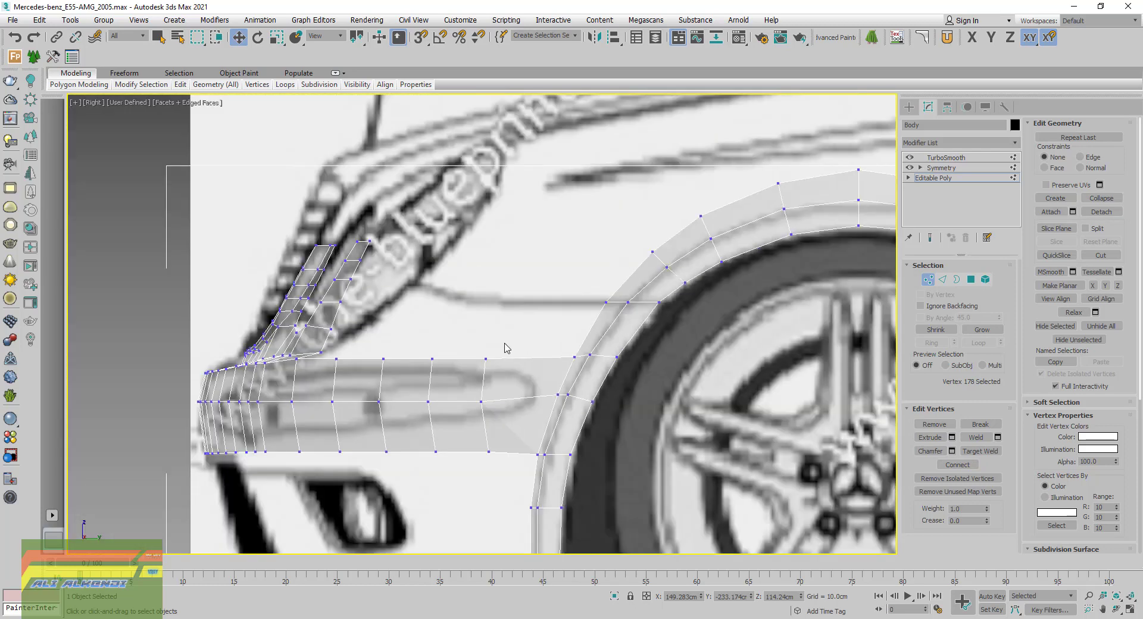
pyautogui.moveTo(518, 351); pyautogui.dragTo(553, 371, button='middle')
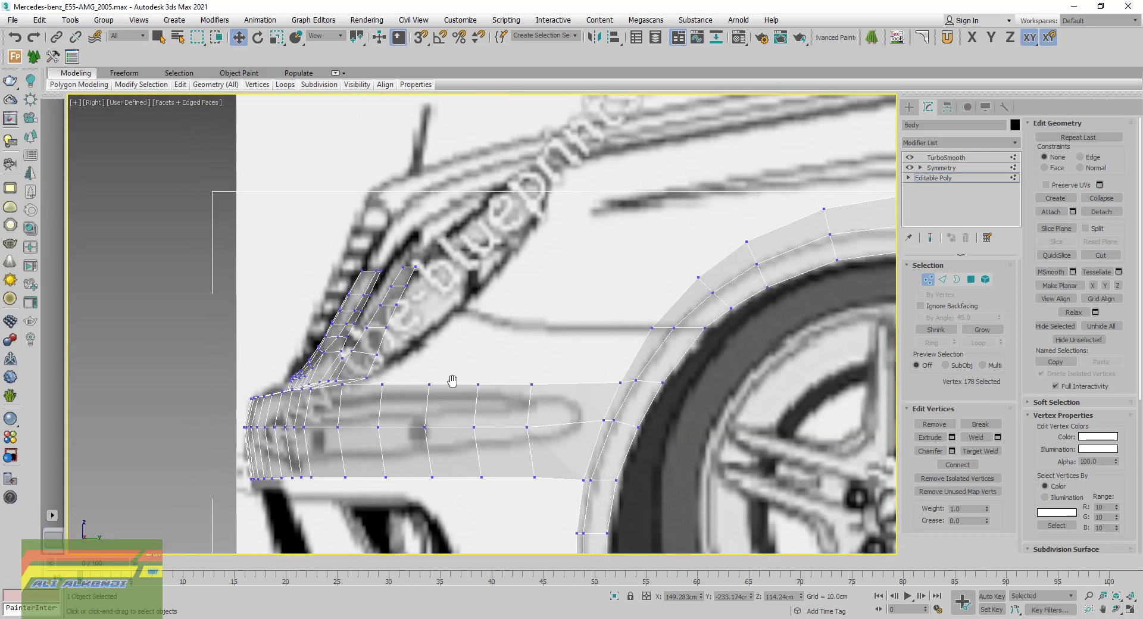
pyautogui.moveTo(438, 374)
pyautogui.mouseDown(button='middle')
pyautogui.moveTo(474, 391)
pyautogui.moveTo(425, 400)
pyautogui.mouseUp(button='middle')
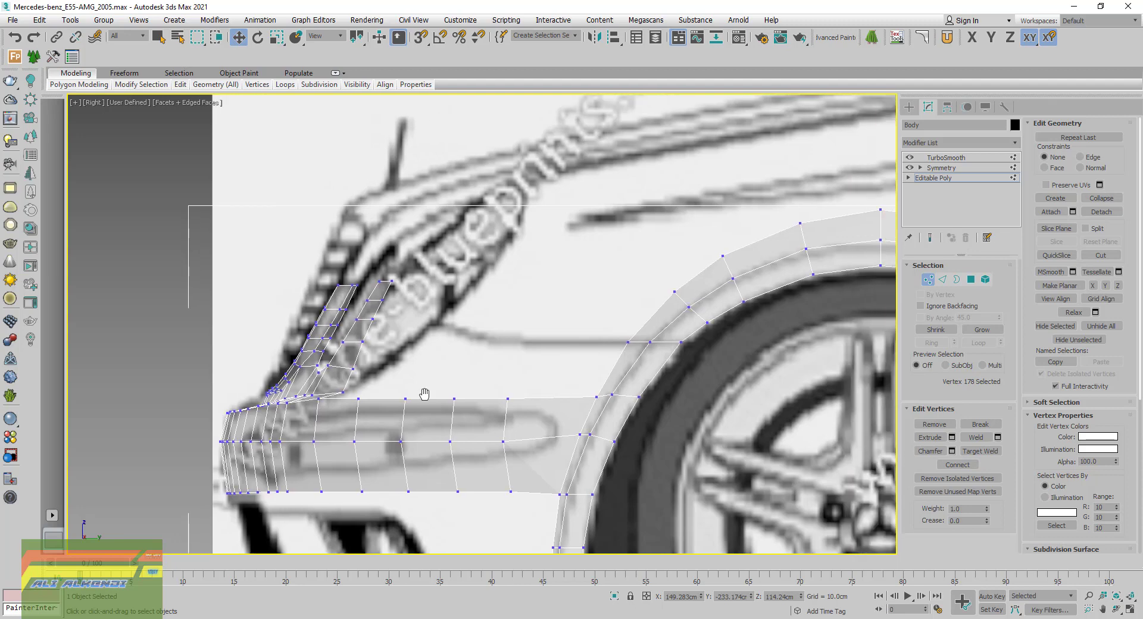
# Shift-drag the two gap edges below the headlight upward to create a new face strip
pyautogui.click(942, 280)
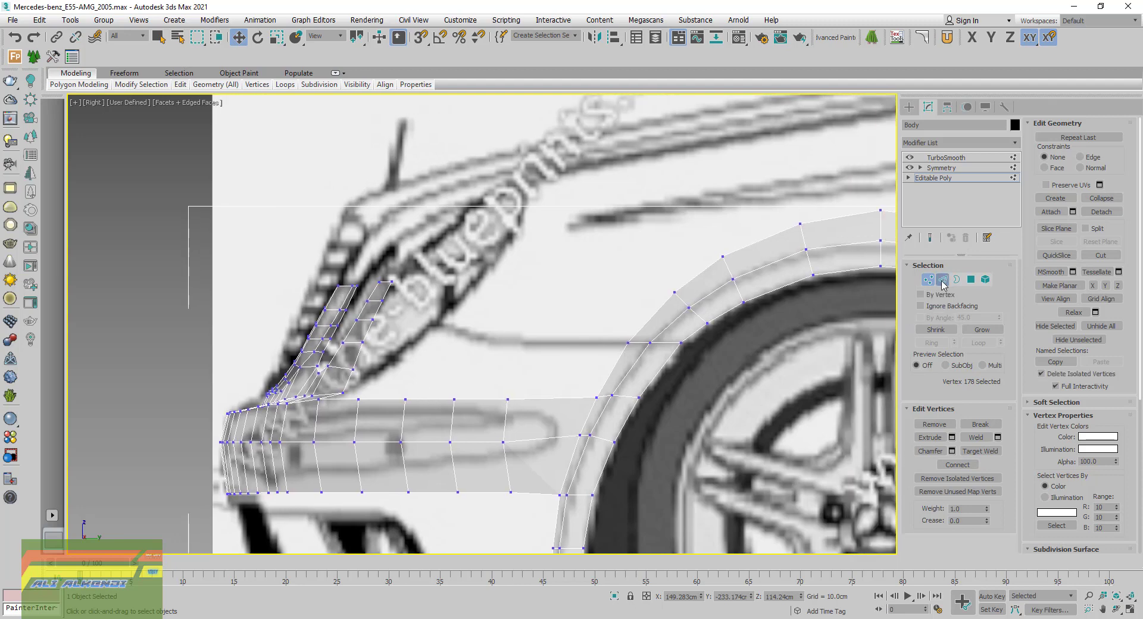
pyautogui.click(531, 397)
pyautogui.keyDown('ctrl'); pyautogui.click(499, 399); pyautogui.keyUp('ctrl')
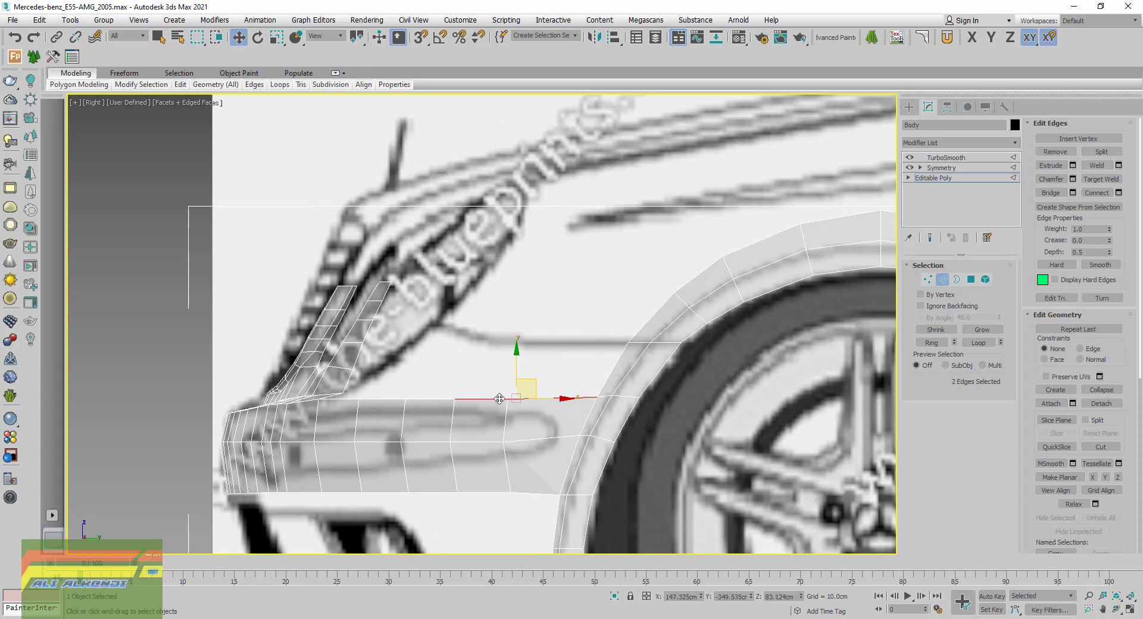
pyautogui.scroll(-1, 507, 397)
pyautogui.scroll(-2, 479, 416)
pyautogui.scroll(4, 480, 416)
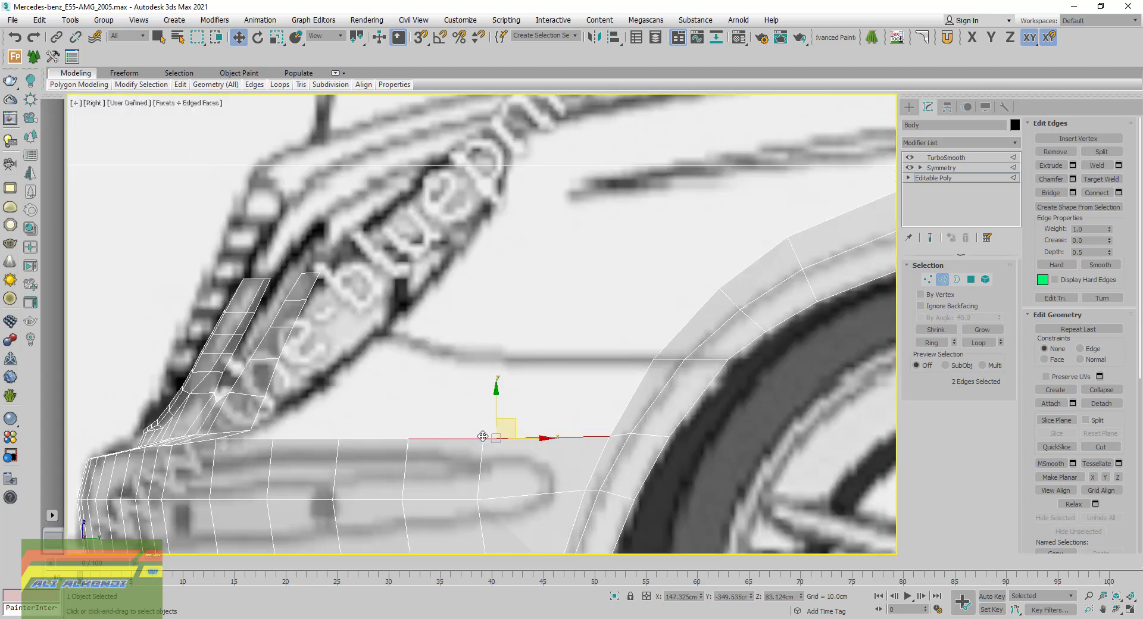
pyautogui.keyDown('shift'); pyautogui.moveTo(496, 392); pyautogui.dragTo(498, 322); pyautogui.keyUp('shift')
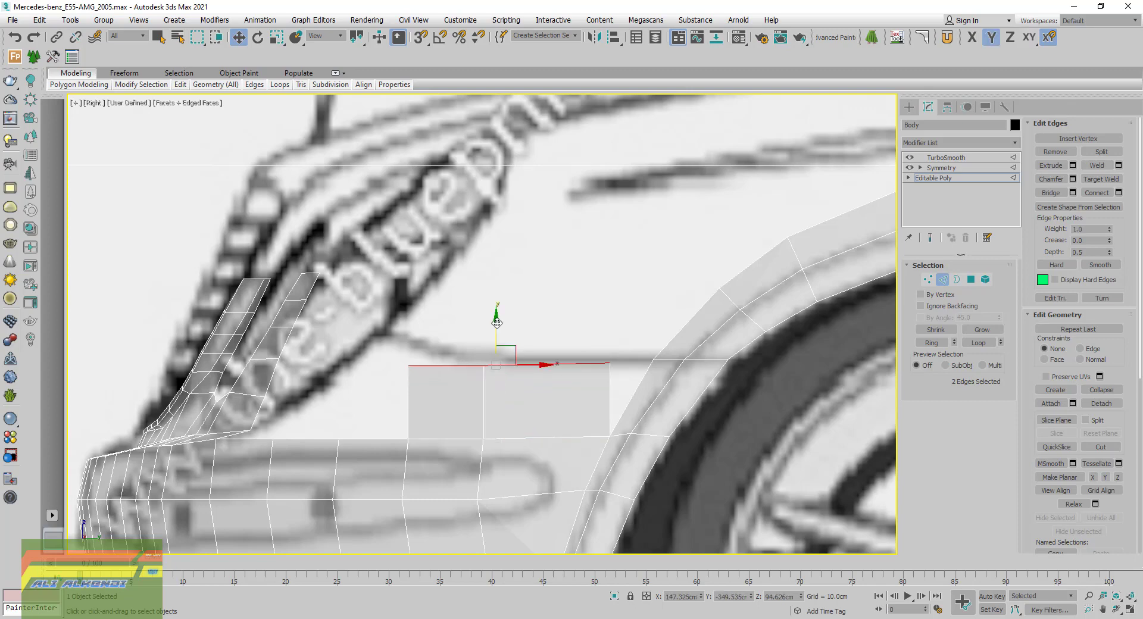
# Target Weld the stray vertex onto the fender corner vertex
pyautogui.click(927, 279)
pyautogui.click(980, 450)
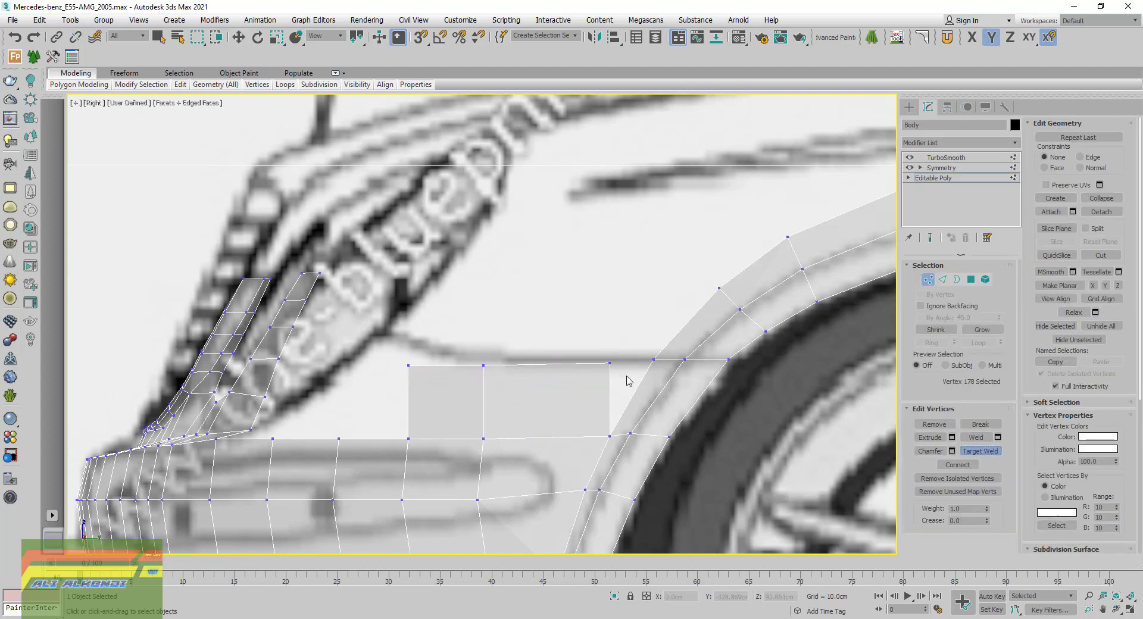
pyautogui.click(652, 360)
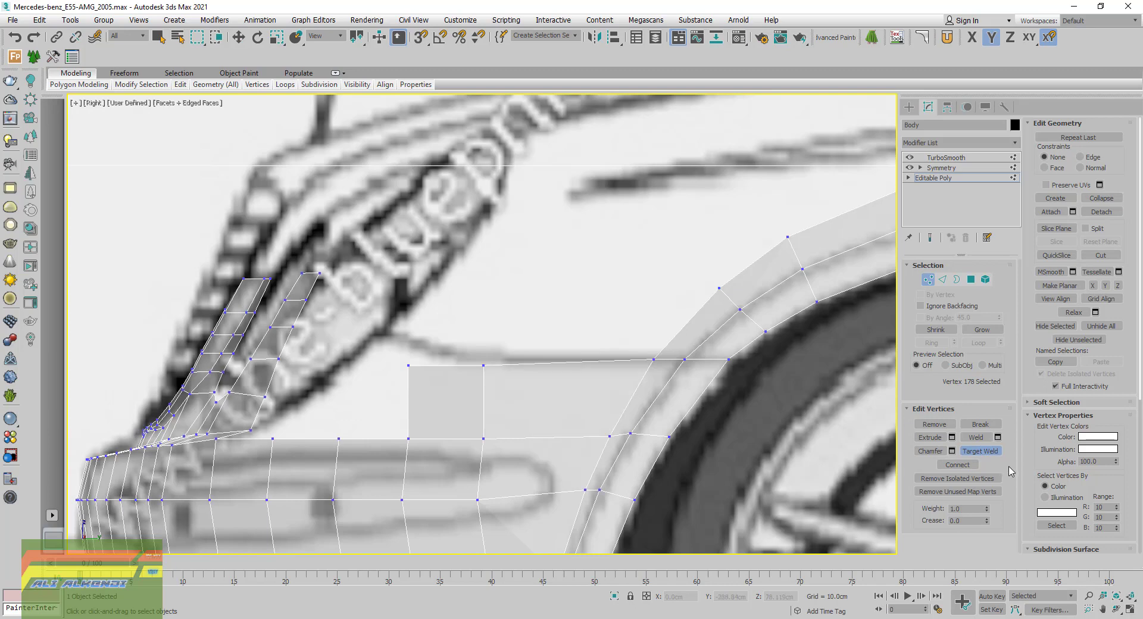
pyautogui.rightClick(653, 363)
# Align the new panel's two top corner vertices to the blueprint and restore four viewports
pyautogui.moveTo(511, 391); pyautogui.dragTo(535, 392, button='middle')
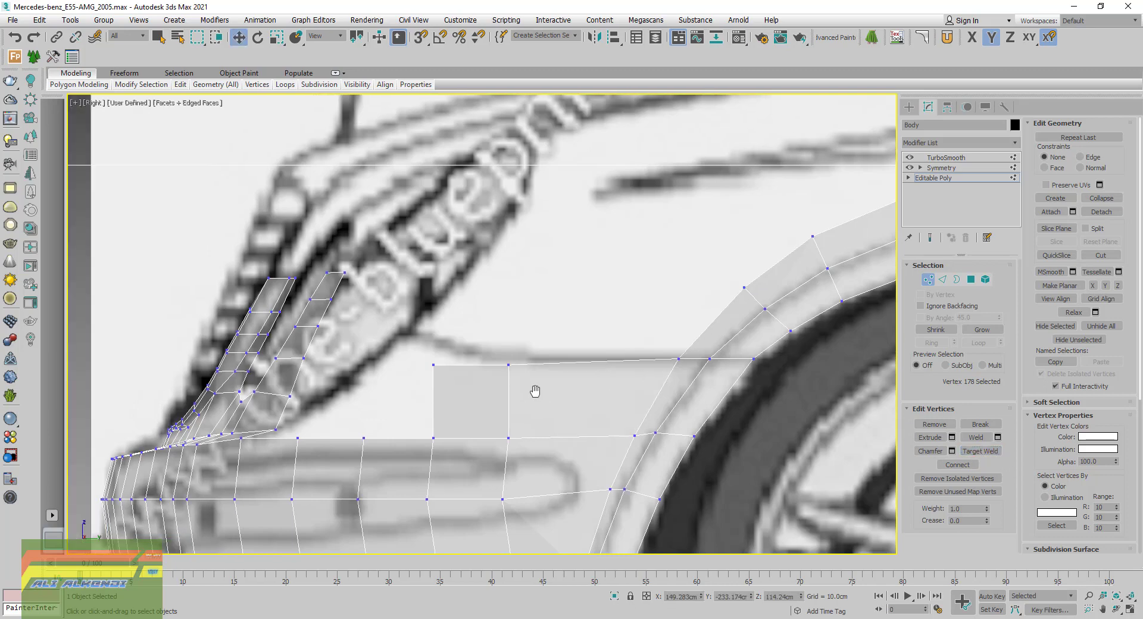
pyautogui.scroll(2, 535, 391)
pyautogui.click(564, 373)
pyautogui.moveTo(583, 360); pyautogui.dragTo(605, 352)
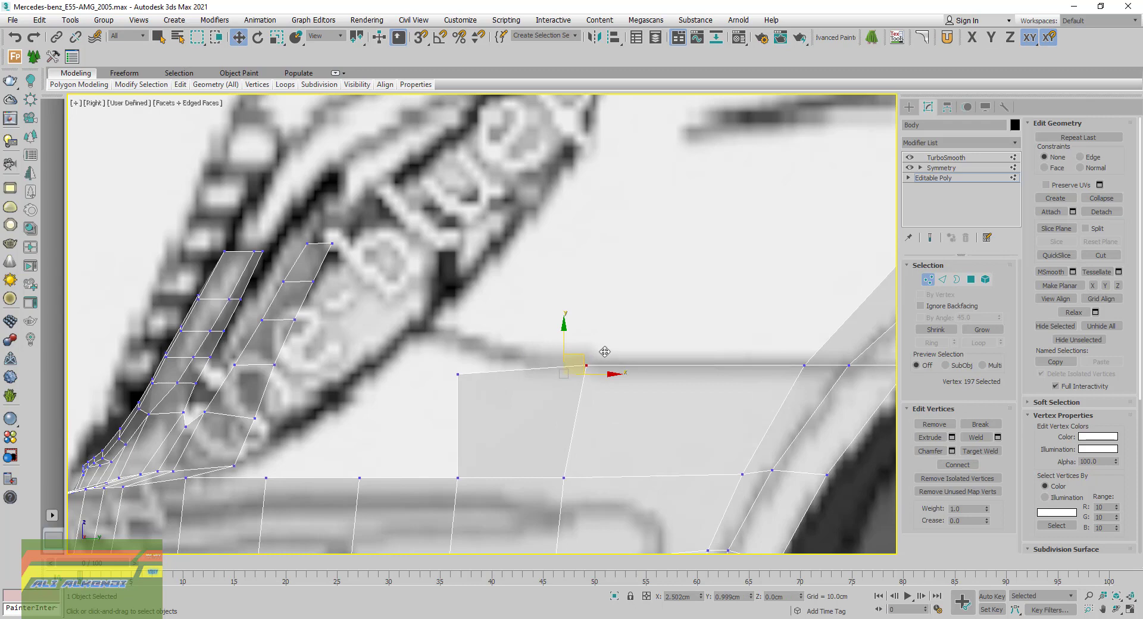
pyautogui.click(458, 374)
pyautogui.moveTo(477, 353); pyautogui.dragTo(513, 332)
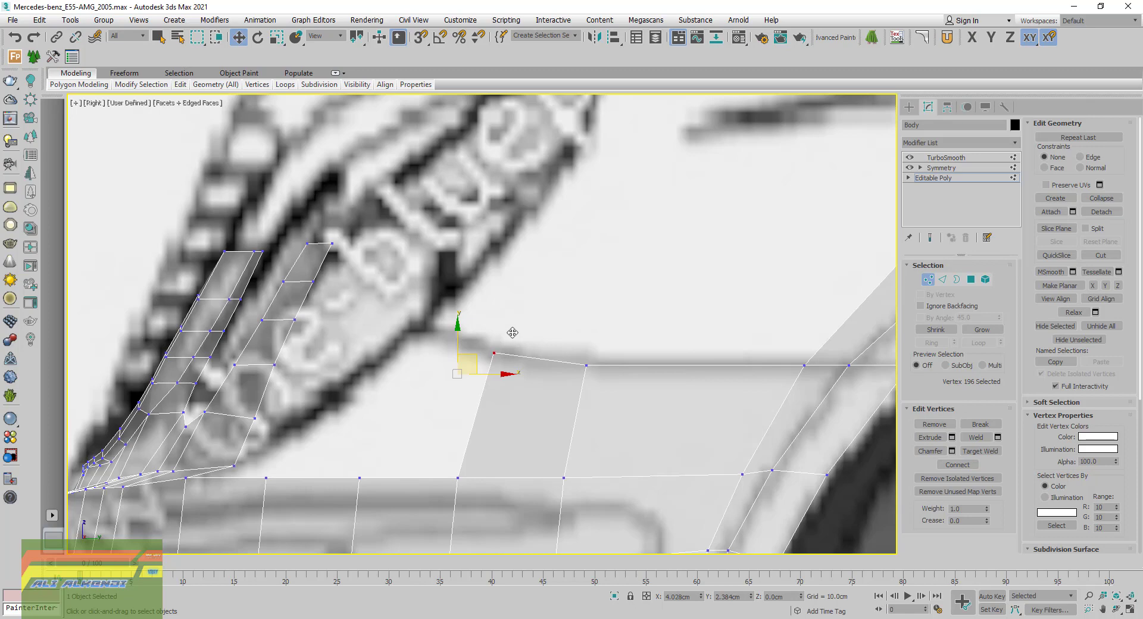
pyautogui.moveTo(513, 333); pyautogui.dragTo(512, 334)
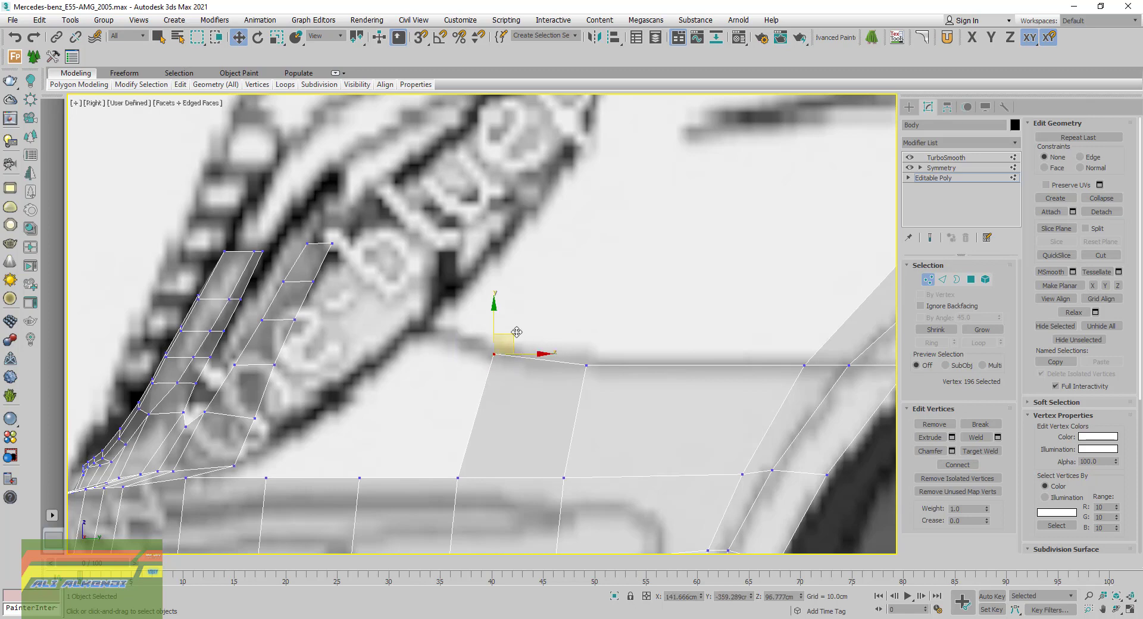
pyautogui.click(1129, 613)
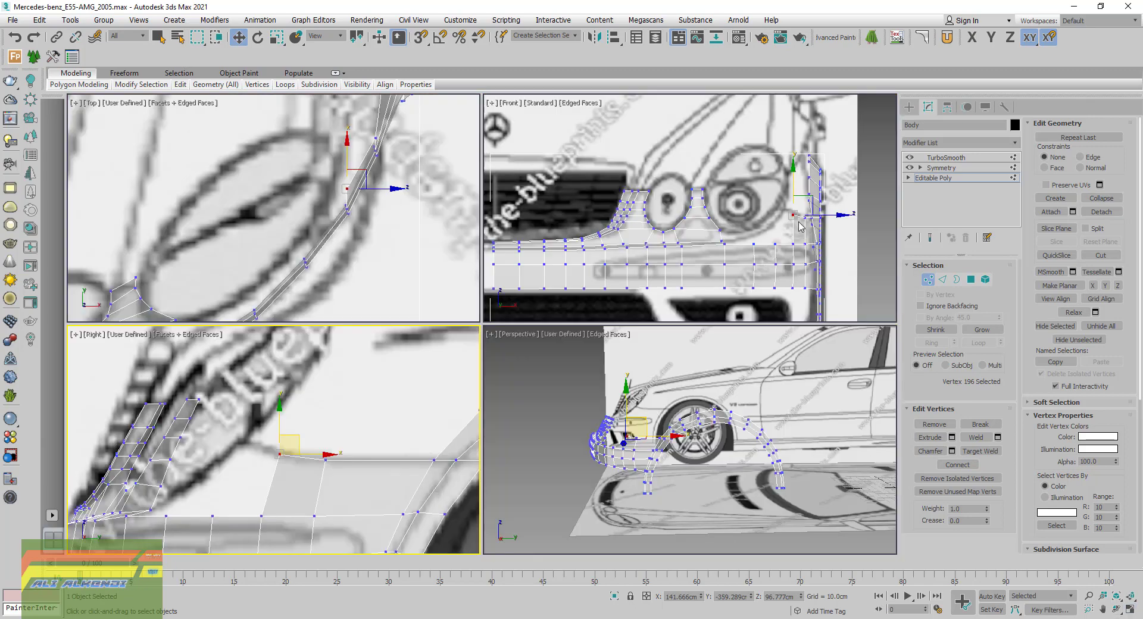
# In the Top view, pull the panel's two upper vertices inward along X onto the bumper outline
pyautogui.scroll(4, 799, 225)
pyautogui.scroll(2, 800, 224)
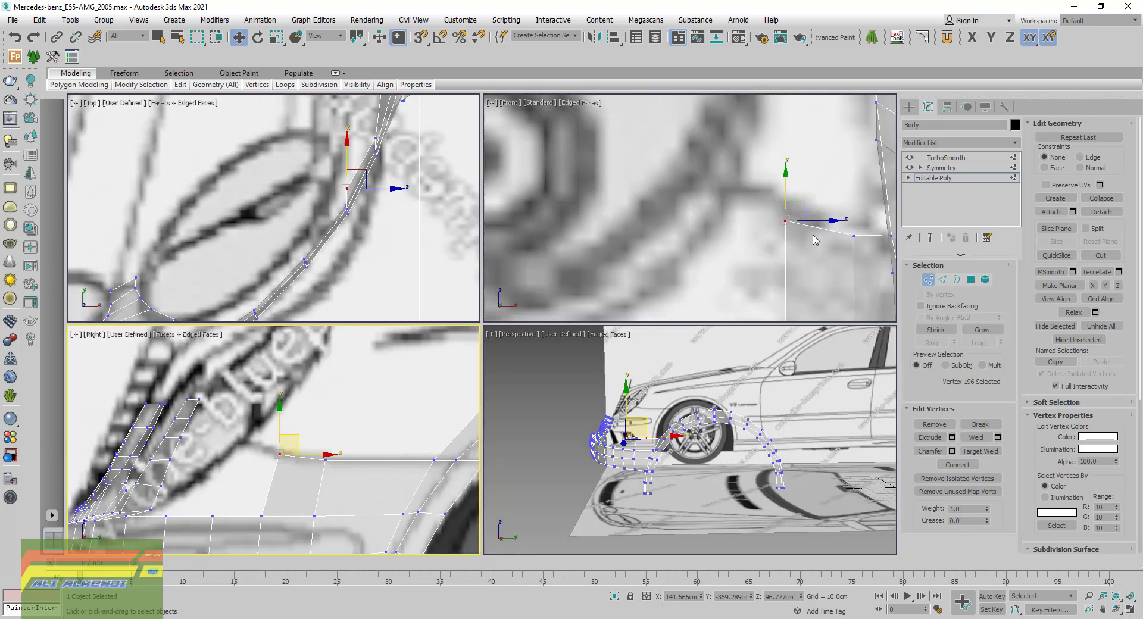
pyautogui.moveTo(391, 206)
pyautogui.mouseDown(button='middle')
pyautogui.moveTo(356, 293)
pyautogui.moveTo(360, 197)
pyautogui.mouseUp(button='middle')
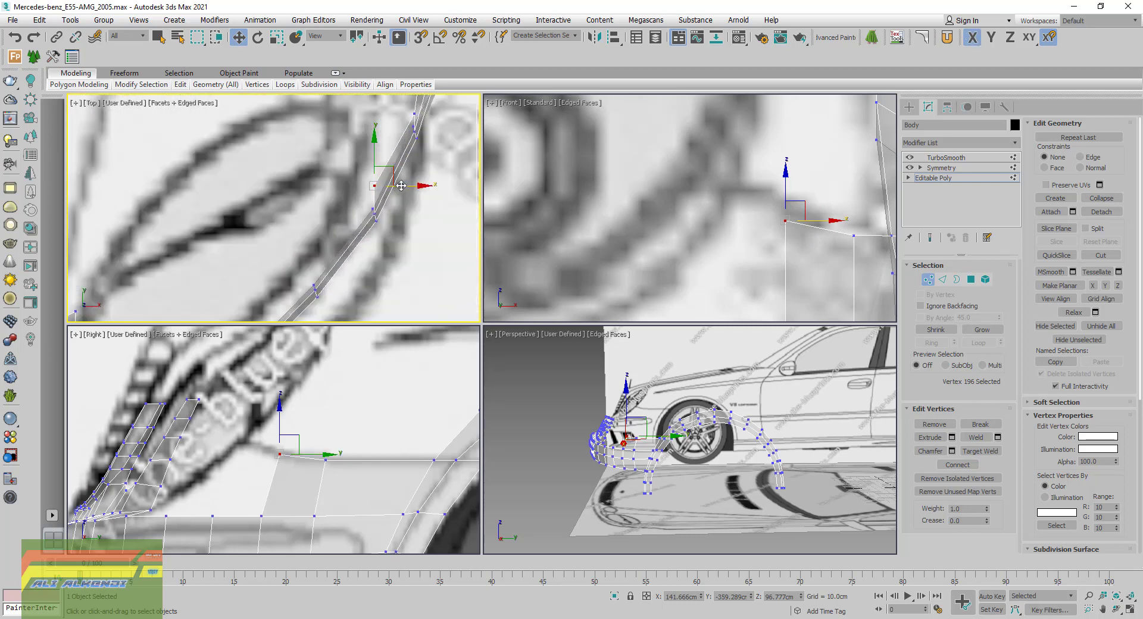
pyautogui.moveTo(402, 186); pyautogui.dragTo(381, 182)
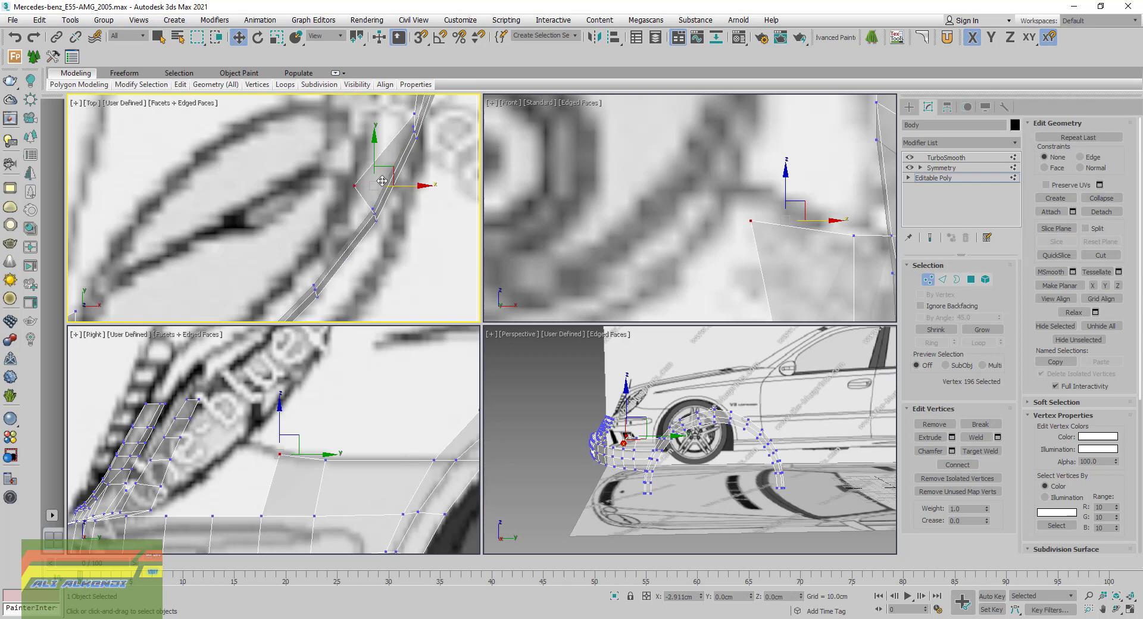
pyautogui.keyDown('ctrl'); pyautogui.click(412, 116); pyautogui.keyUp('ctrl')
pyautogui.moveTo(413, 118); pyautogui.dragTo(426, 188, button='middle')
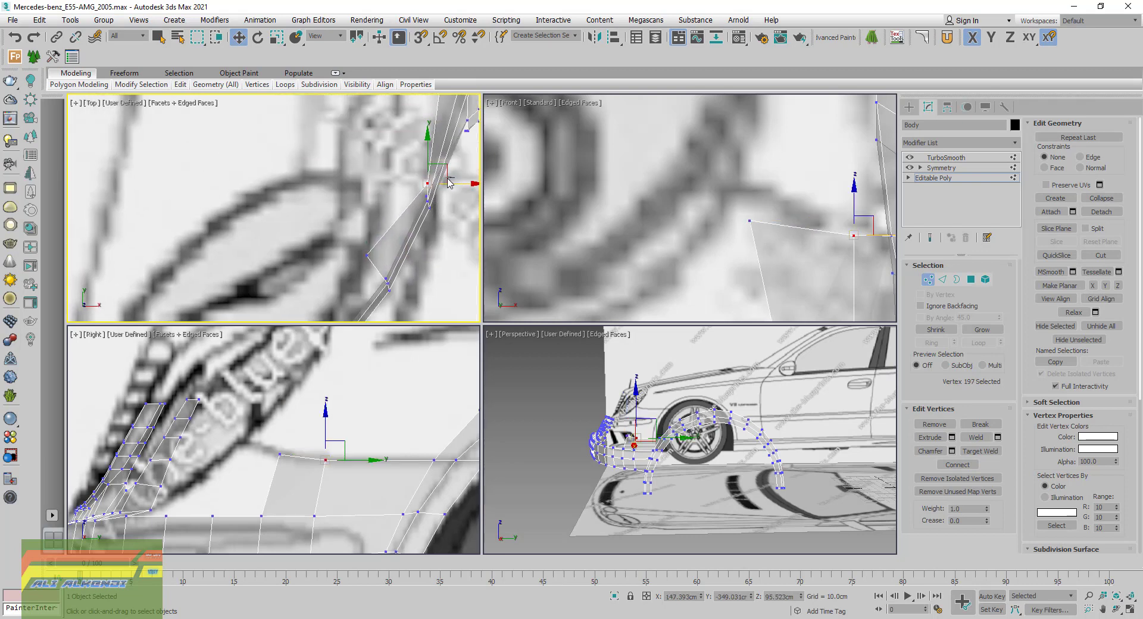
pyautogui.moveTo(450, 184); pyautogui.dragTo(434, 186)
pyautogui.scroll(-2, 426, 218)
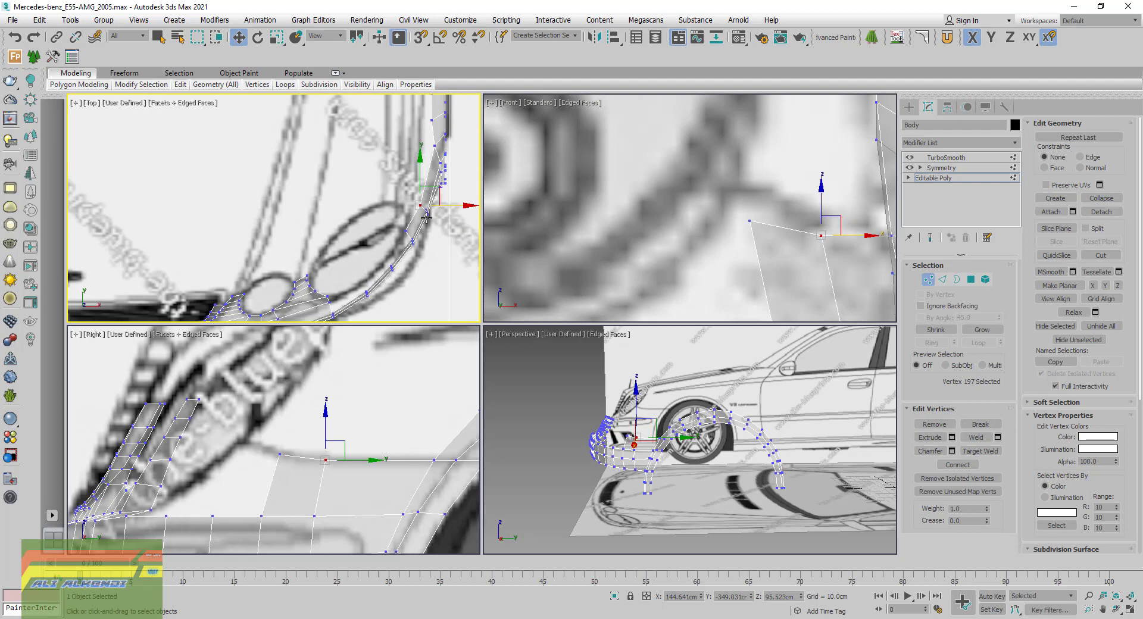
pyautogui.scroll(2, 424, 214)
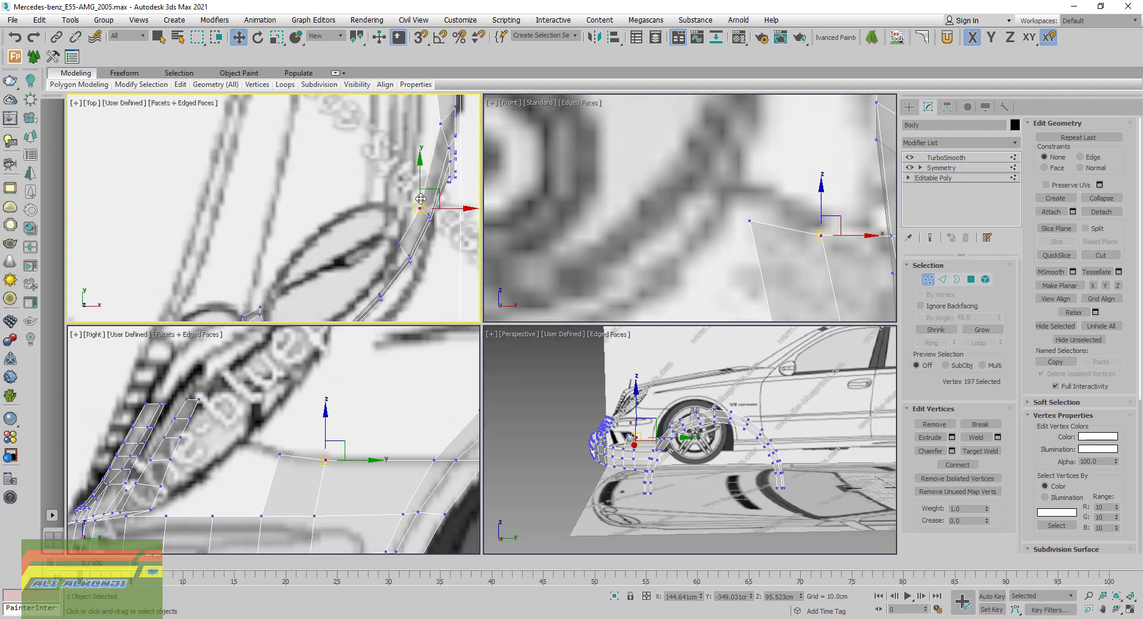
pyautogui.moveTo(404, 263); pyautogui.dragTo(434, 200, button='middle')
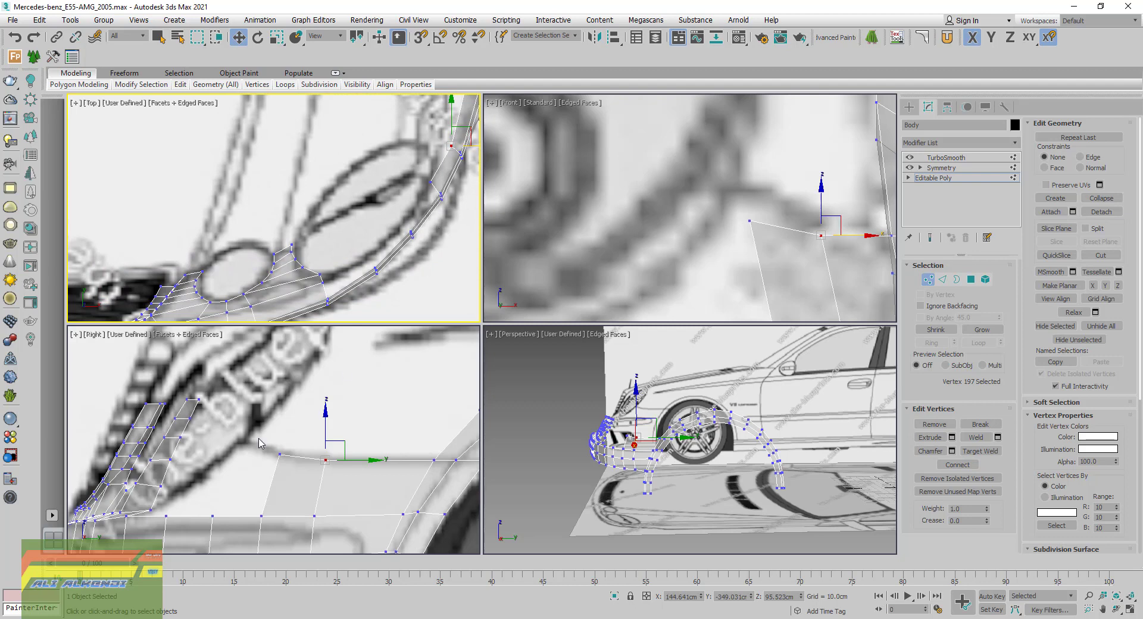
pyautogui.moveTo(261, 441); pyautogui.dragTo(322, 424, button='middle')
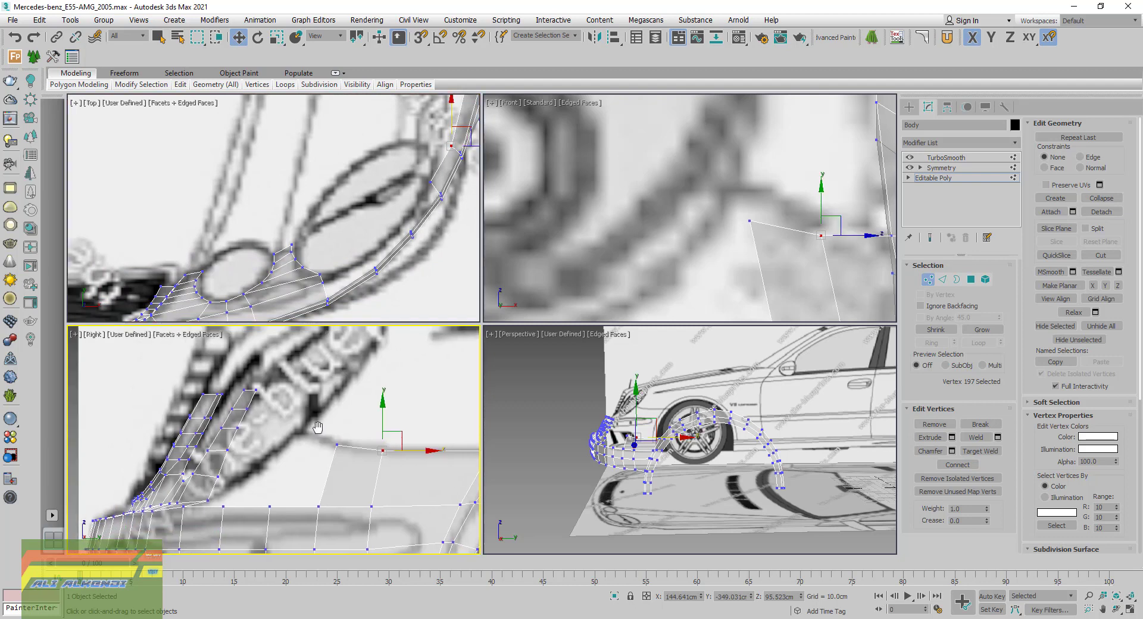
pyautogui.click(942, 279)
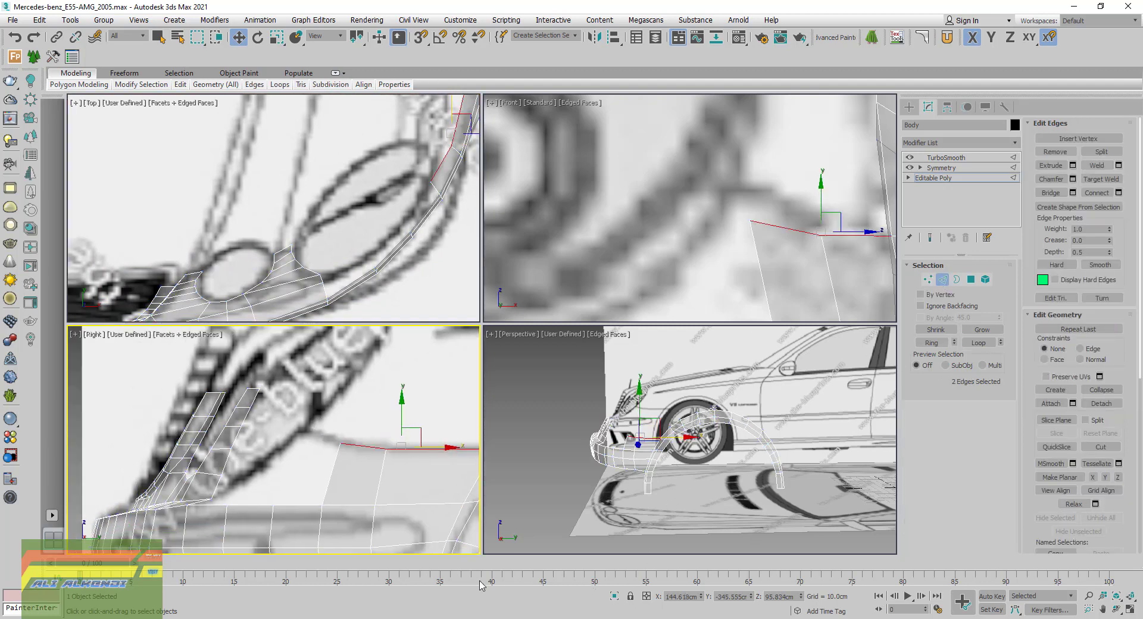
# Close the current photo and open IMG_1756.JPG from the reference folder in Honeyview
pyautogui.hotkey('alt', 'Tab')
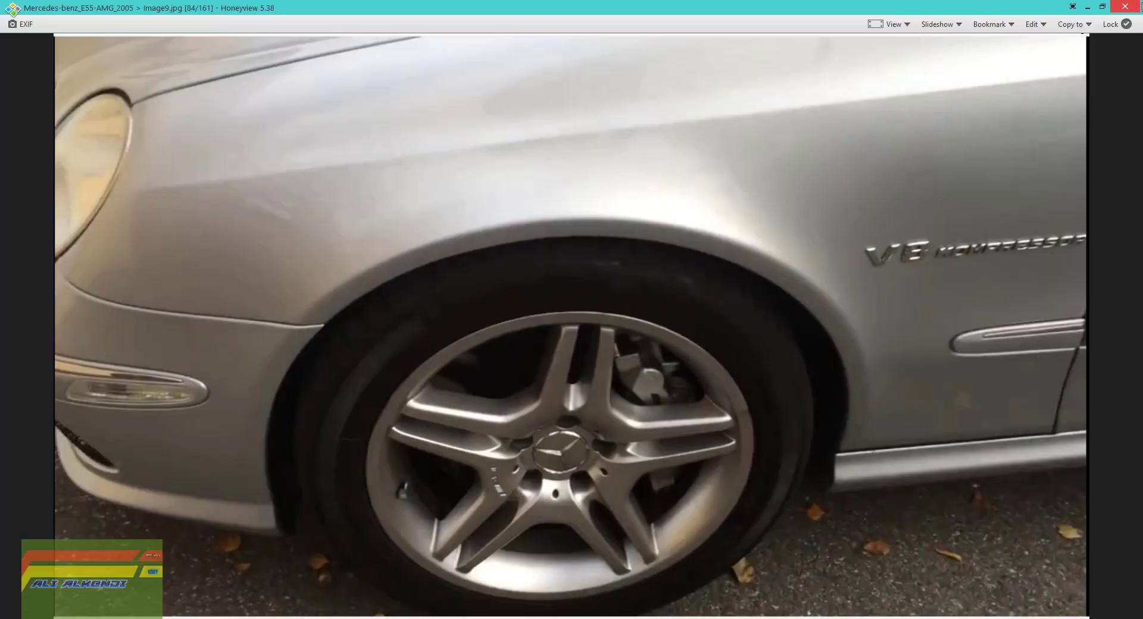
pyautogui.click(1127, 7)
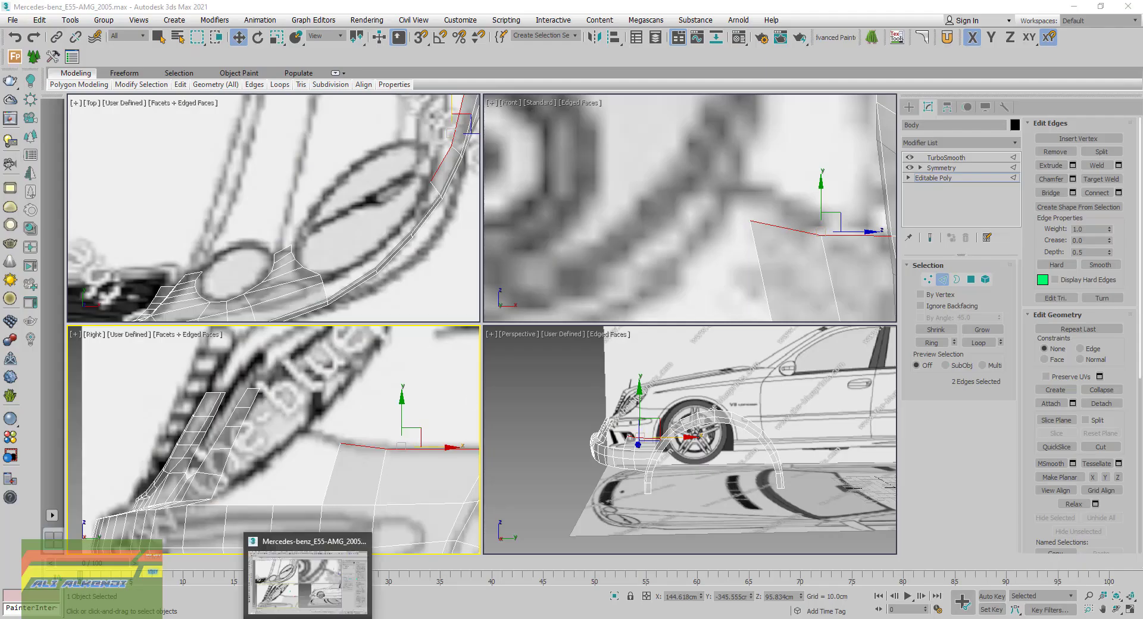
pyautogui.click(322, 613)
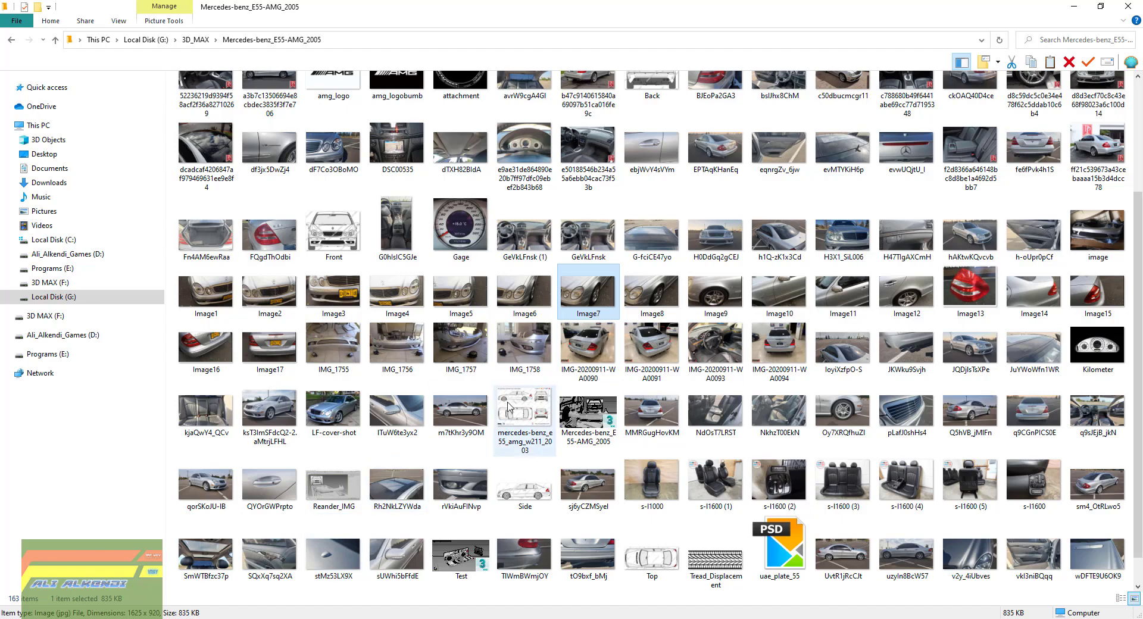
pyautogui.doubleClick(407, 343)
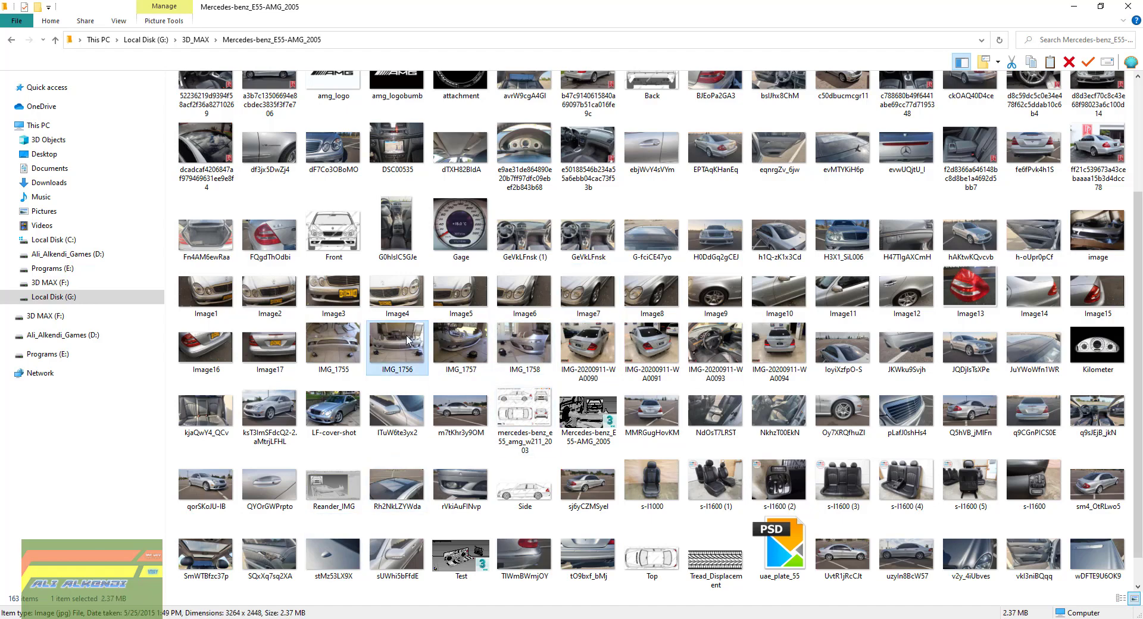
pyautogui.moveTo(583, 605)
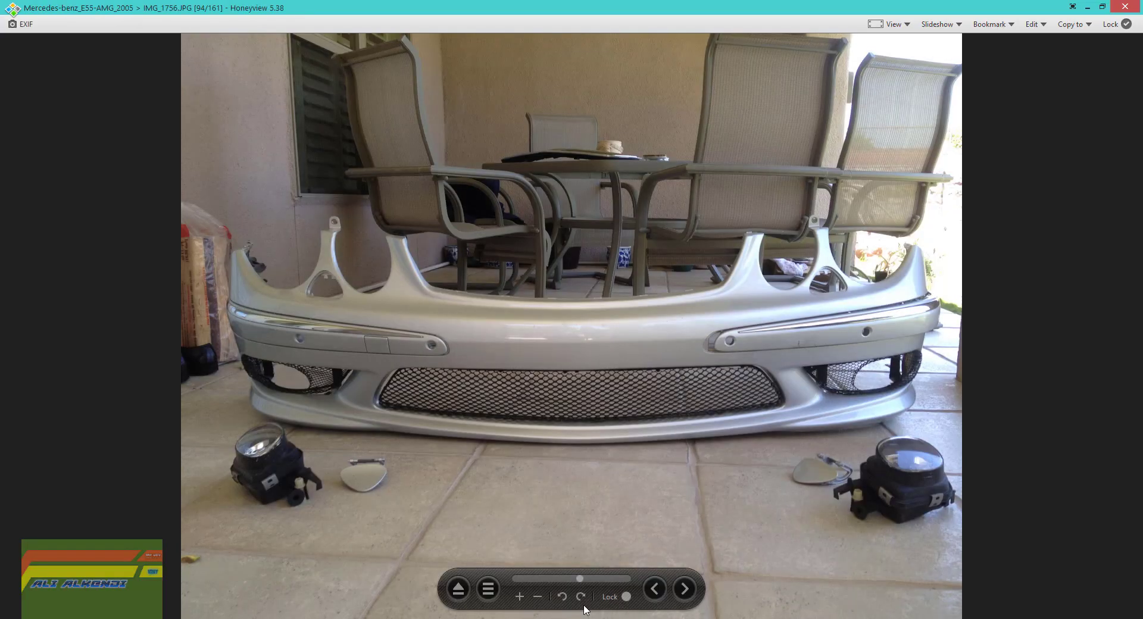
# Zoom in three steps to study the removed bumper, zoom back out, and return to 3ds Max
pyautogui.click(522, 597)
pyautogui.click(522, 597)
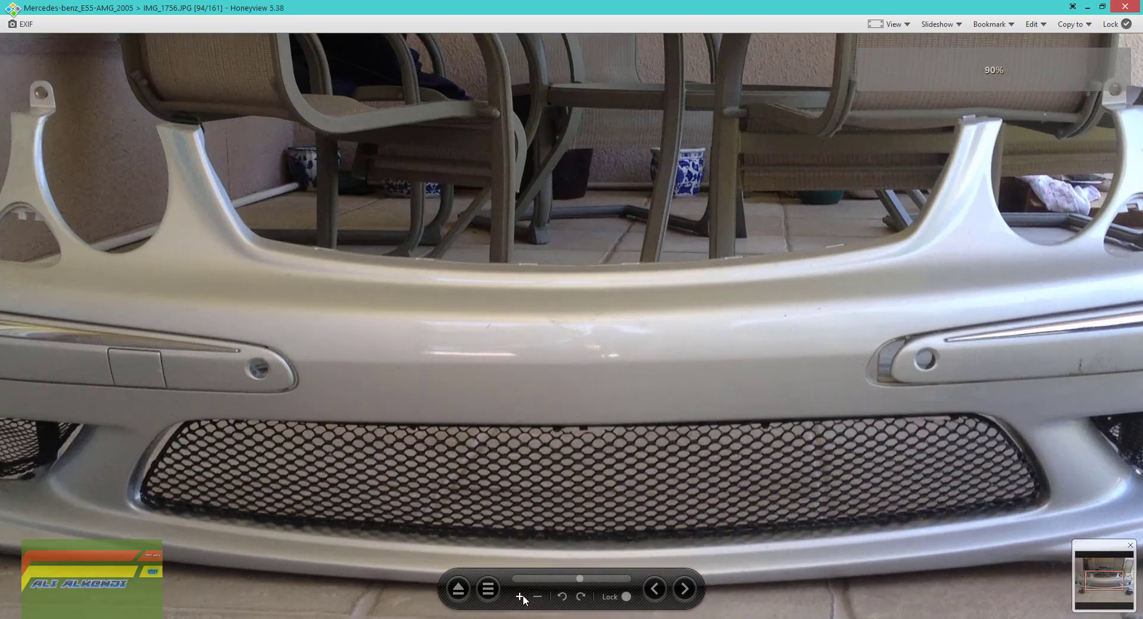
pyautogui.click(521, 596)
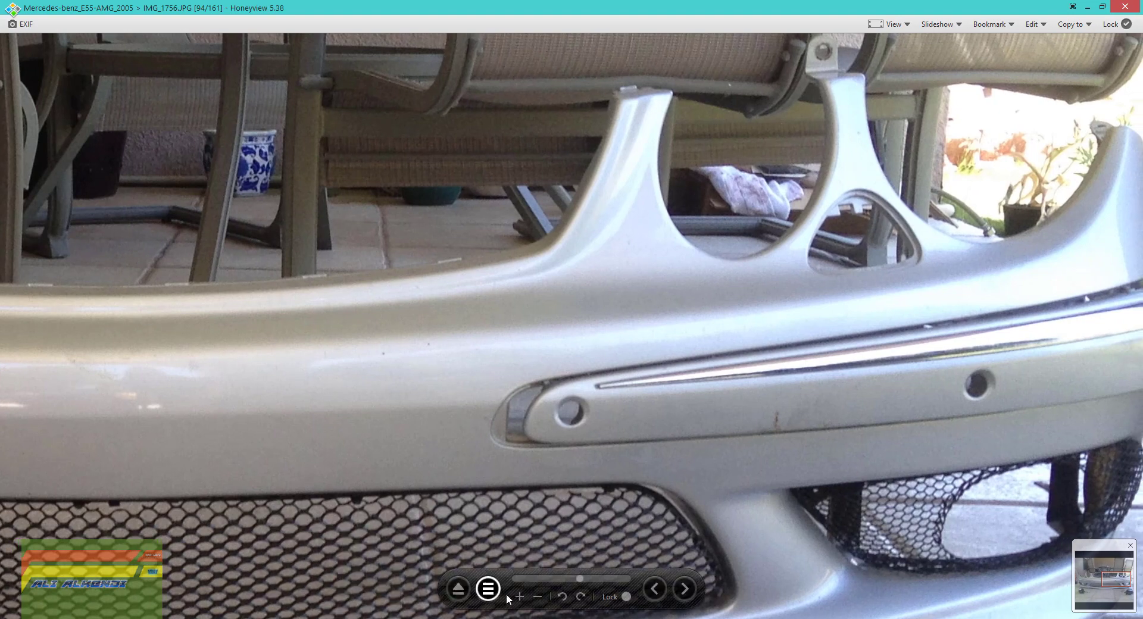
pyautogui.click(539, 598)
pyautogui.click(539, 598)
pyautogui.click(539, 598)
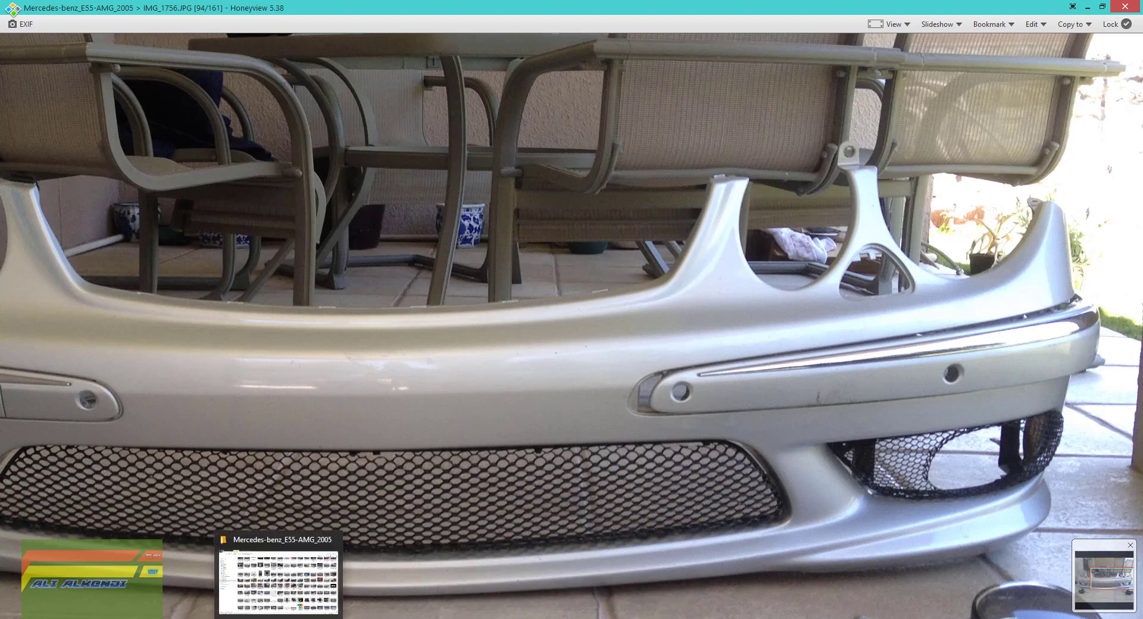
pyautogui.click(280, 572)
# Re-enter Edge level and select a single edge at the bumper corner in the Front view
pyautogui.scroll(-3, 568, 157)
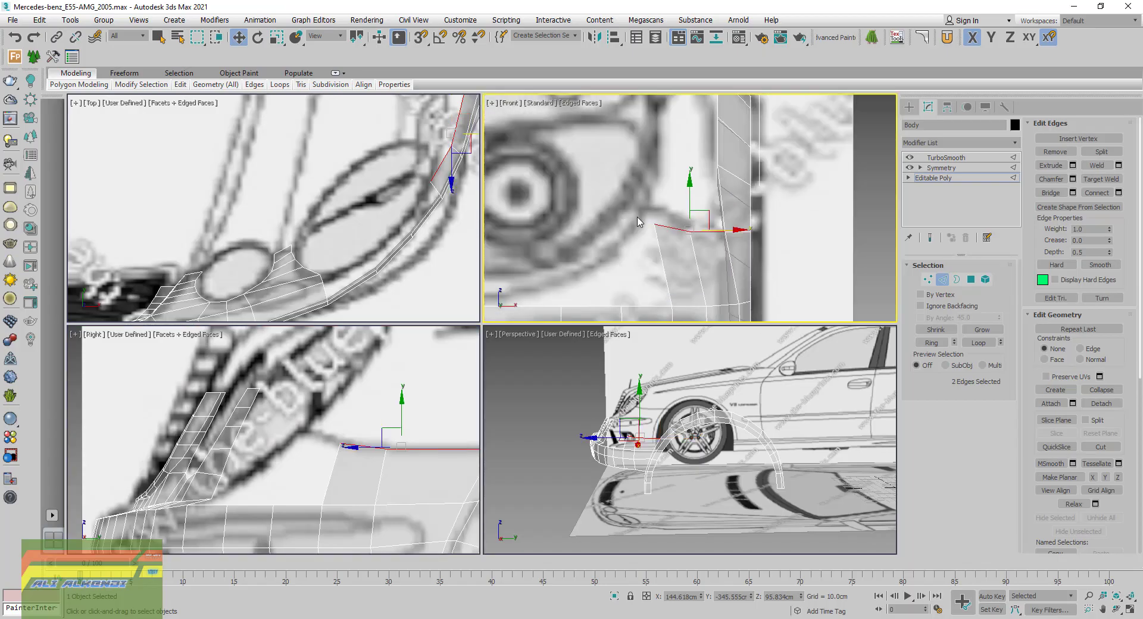
pyautogui.scroll(-2, 568, 156)
pyautogui.moveTo(567, 156); pyautogui.dragTo(762, 202, button='middle')
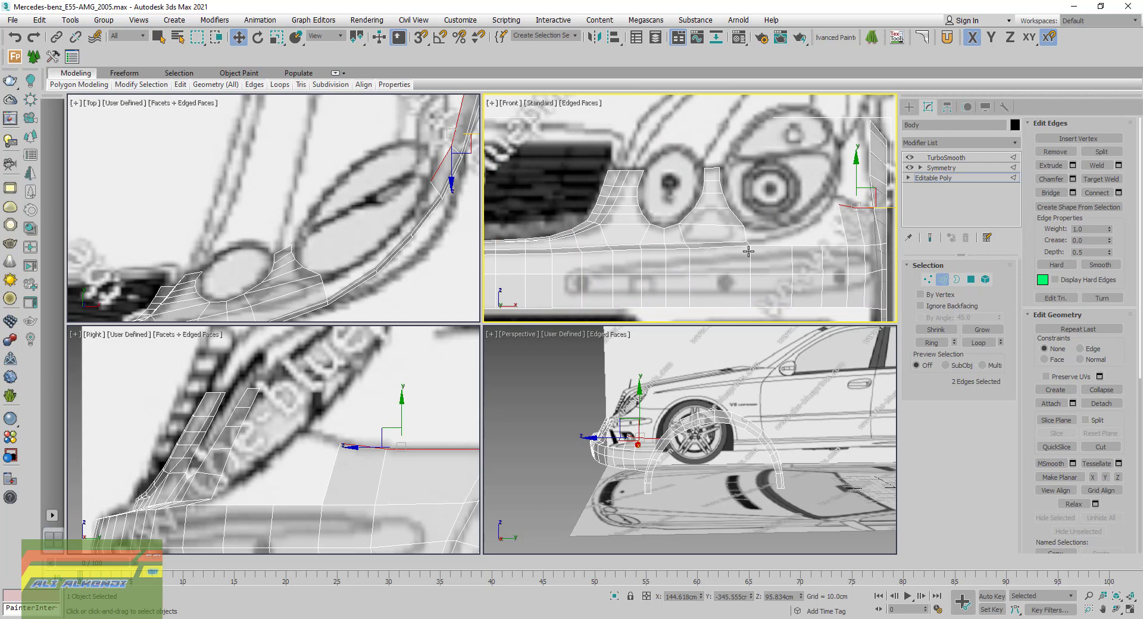
pyautogui.click(952, 179)
pyautogui.click(942, 279)
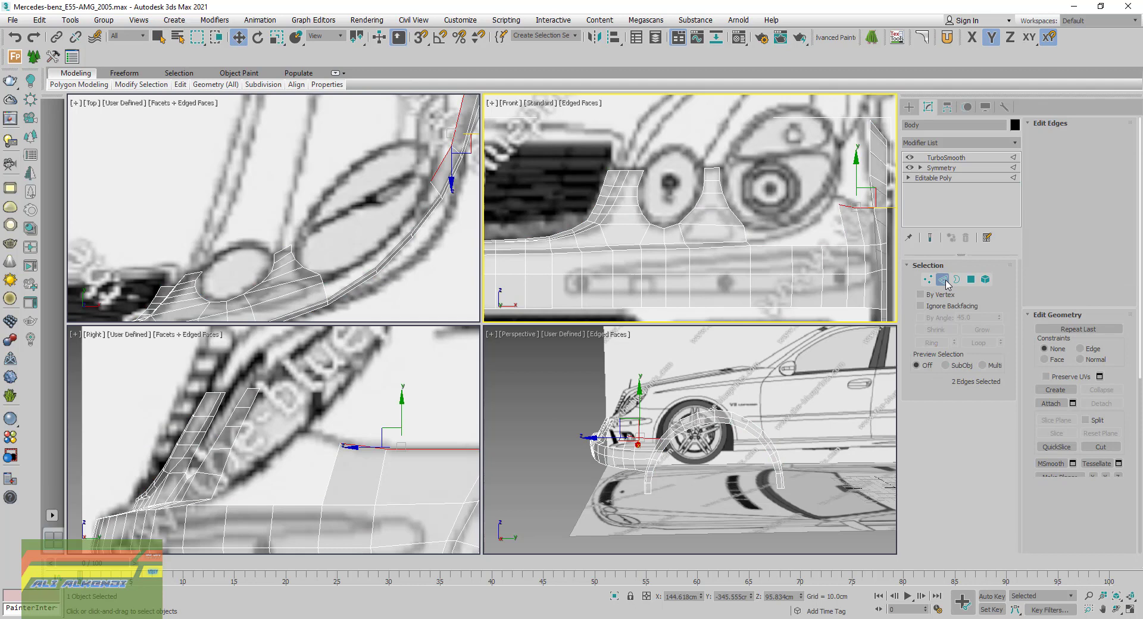
pyautogui.scroll(5, 744, 243)
pyautogui.click(757, 245)
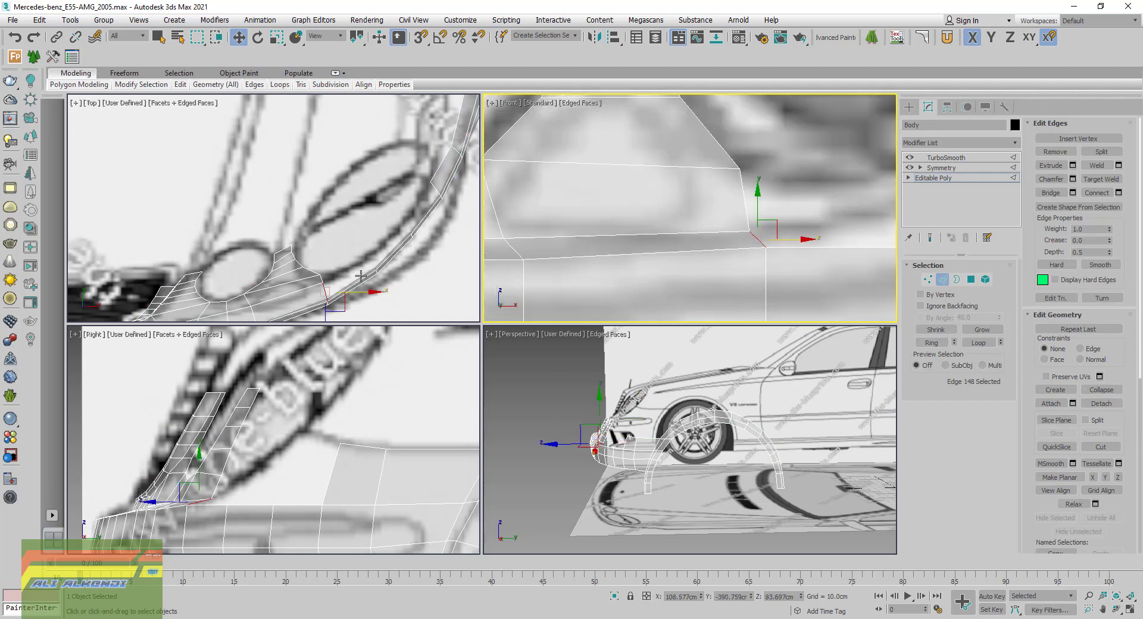
pyautogui.scroll(1, 320, 310)
pyautogui.scroll(2, 298, 292)
pyautogui.scroll(2, 256, 256)
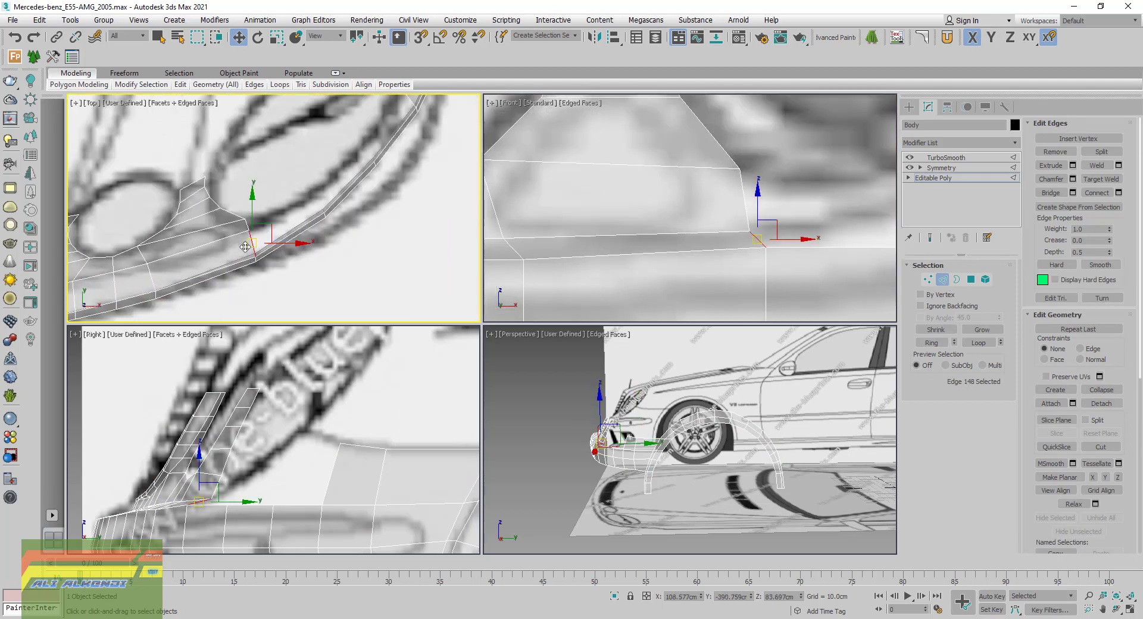
pyautogui.scroll(2, 244, 246)
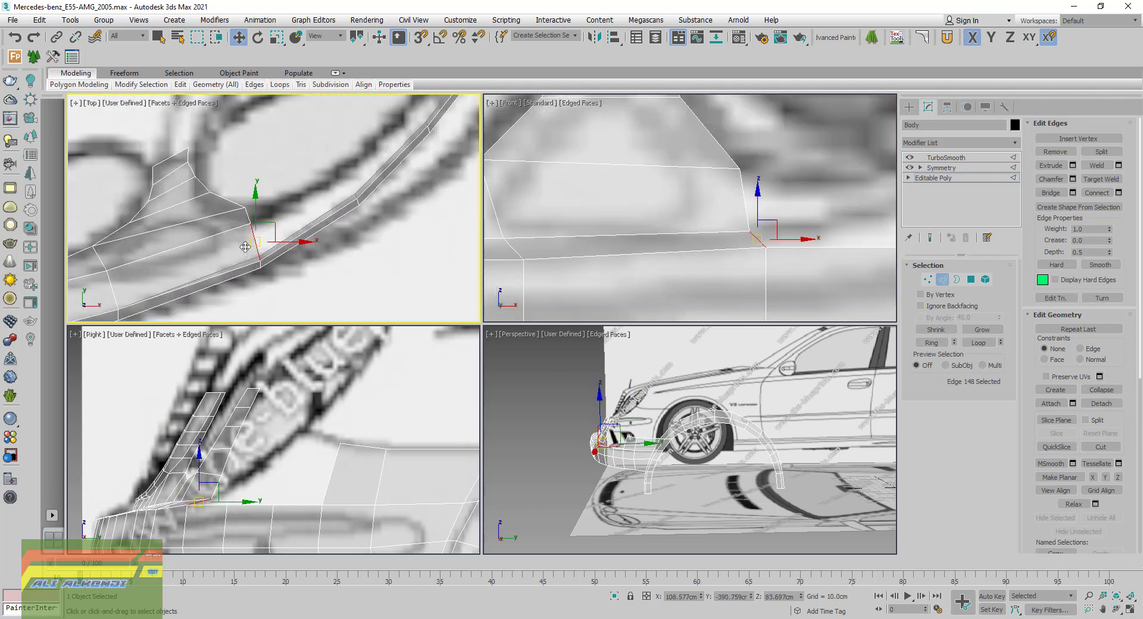
# Grow the selection to three lower bumper edges and raise them about 2.4 cm along Y
pyautogui.click(330, 210)
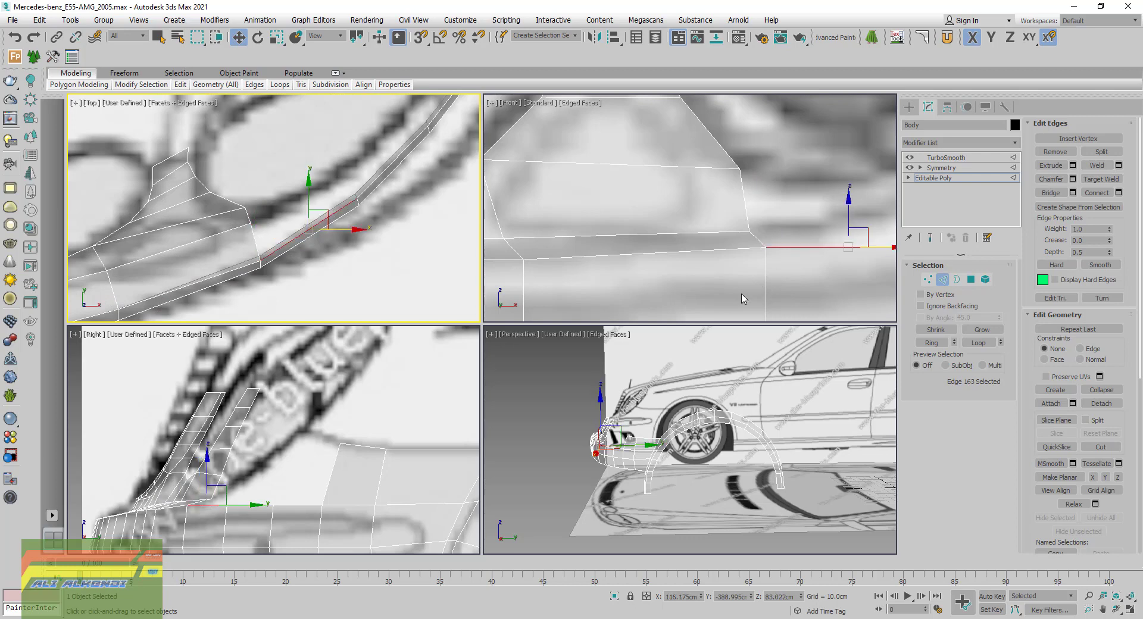
pyautogui.scroll(5, 654, 466)
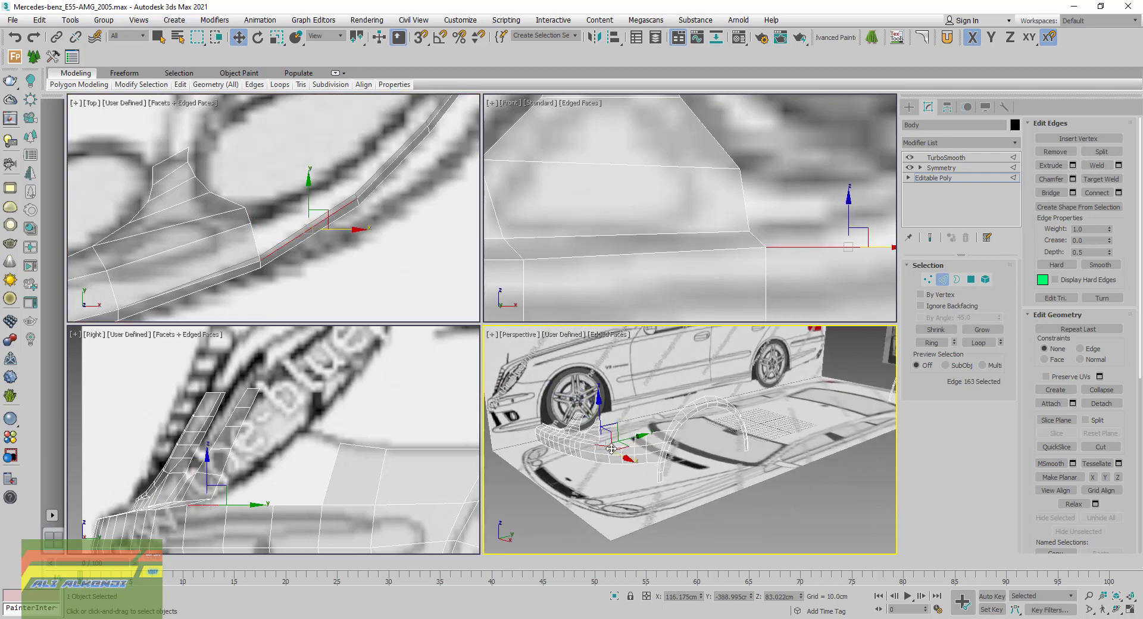
pyautogui.scroll(5, 610, 447)
pyautogui.scroll(-5, 604, 442)
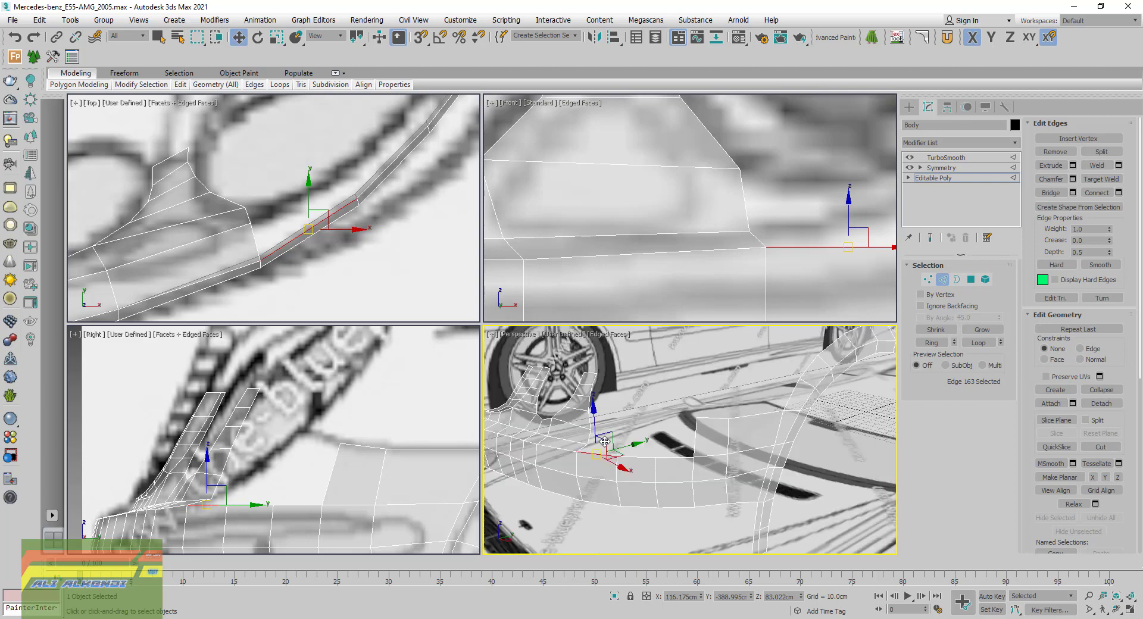
pyautogui.keyDown('ctrl'); pyautogui.click(635, 456); pyautogui.keyUp('ctrl')
pyautogui.keyDown('ctrl'); pyautogui.click(660, 456); pyautogui.keyUp('ctrl')
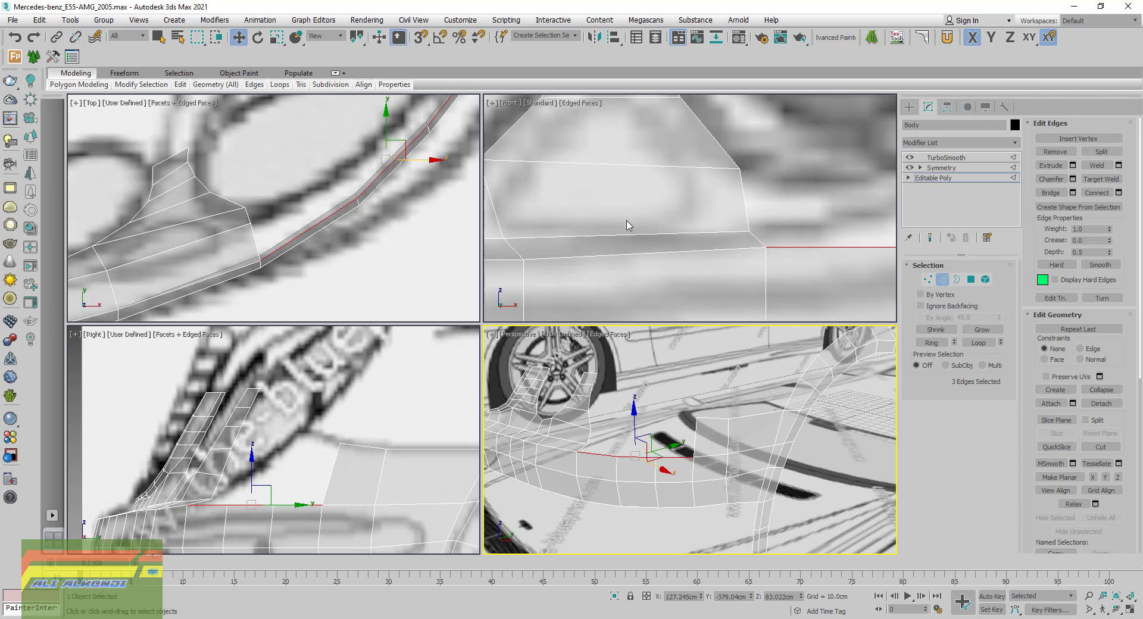
pyautogui.scroll(-3, 782, 215)
pyautogui.moveTo(663, 204); pyautogui.dragTo(698, 240, button='middle')
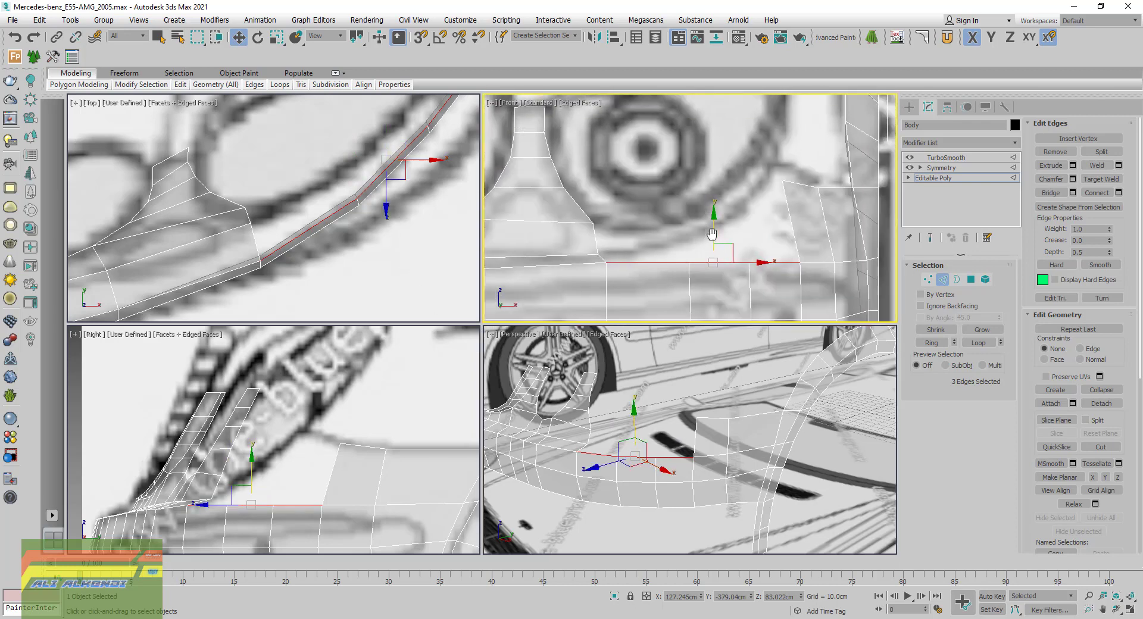
pyautogui.moveTo(281, 475); pyautogui.dragTo(300, 482, button='middle')
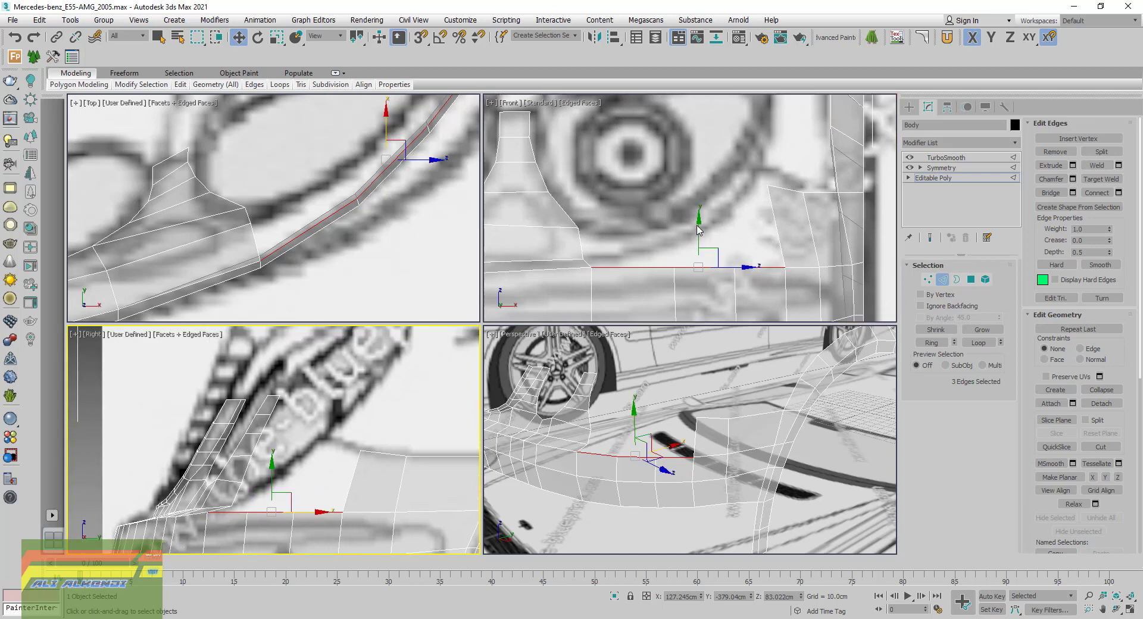
pyautogui.moveTo(699, 232); pyautogui.dragTo(701, 234, button='middle')
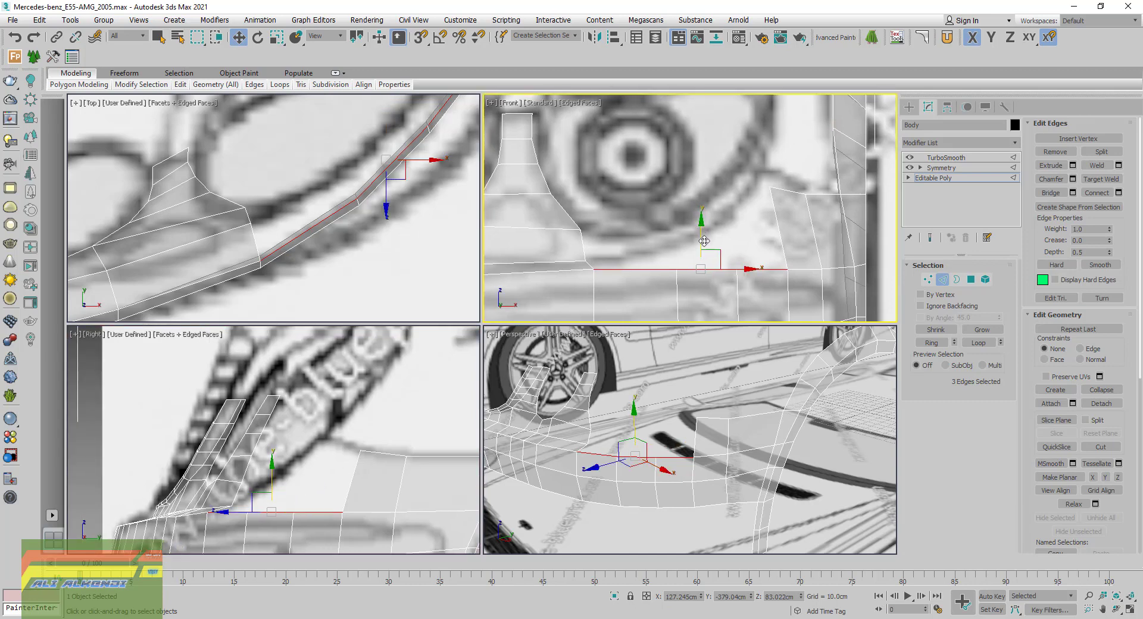
pyautogui.moveTo(703, 228)
pyautogui.mouseDown()
pyautogui.moveTo(701, 214)
pyautogui.moveTo(707, 221)
pyautogui.mouseUp()
# In Vertex mode, raise vertices 200, 201 and 202 in the Front view to follow the blueprint
pyautogui.press('1')
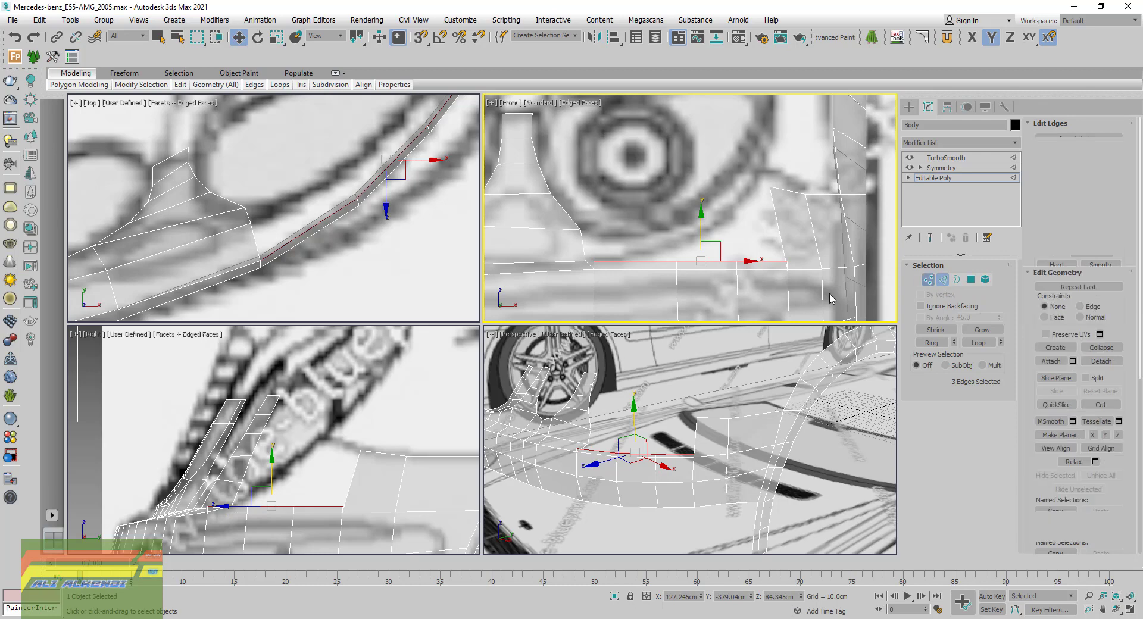
pyautogui.click(676, 260)
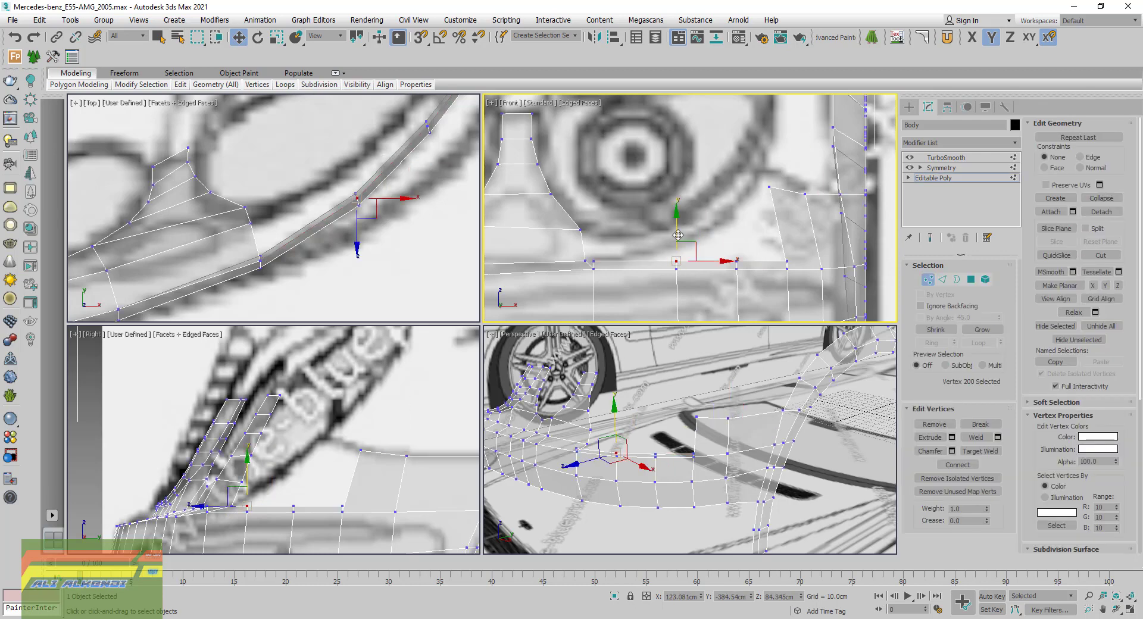
pyautogui.moveTo(673, 235); pyautogui.dragTo(673, 220)
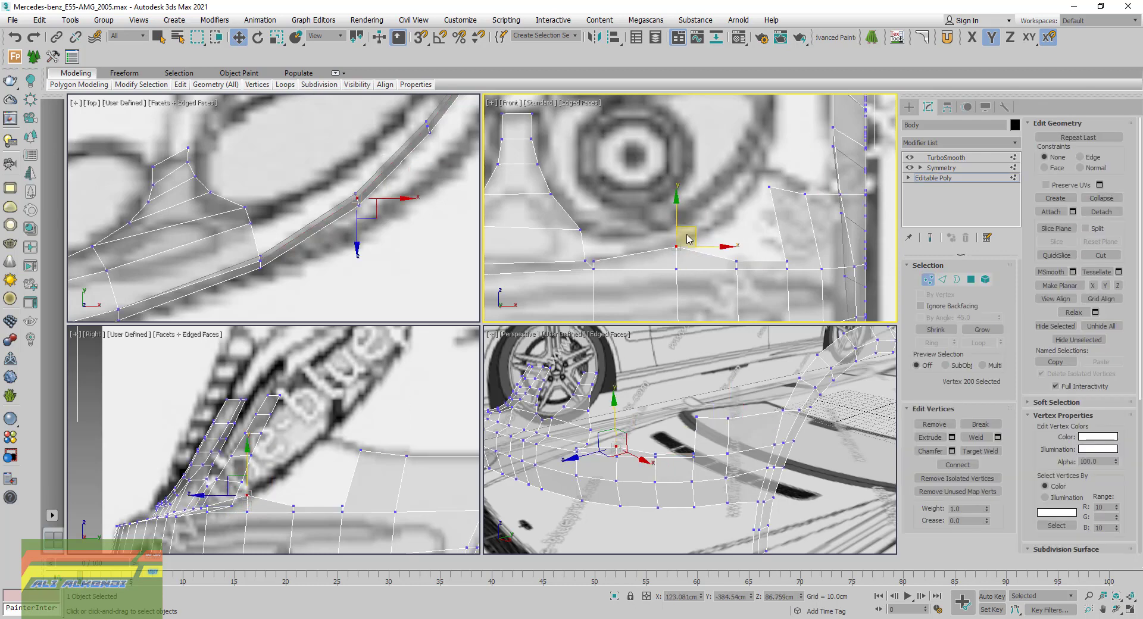
pyautogui.click(736, 262)
pyautogui.moveTo(754, 248); pyautogui.dragTo(727, 185)
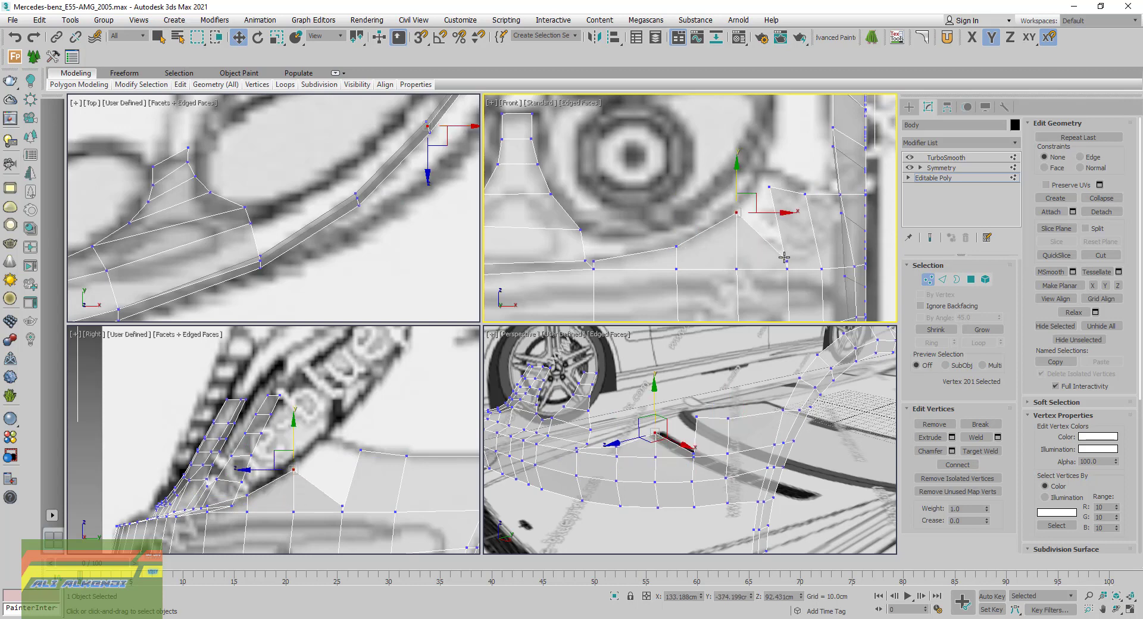
pyautogui.moveTo(787, 260); pyautogui.dragTo(756, 149)
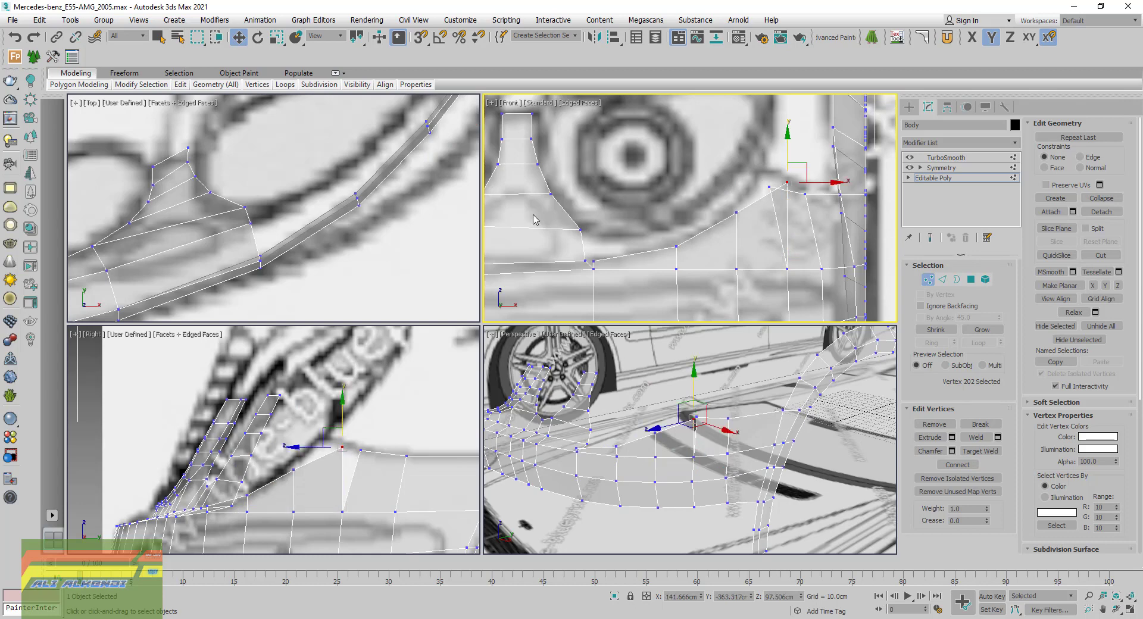
# Move vertex 199 up-left in the Top view onto the bumper outline
pyautogui.moveTo(351, 385); pyautogui.dragTo(356, 390, button='middle')
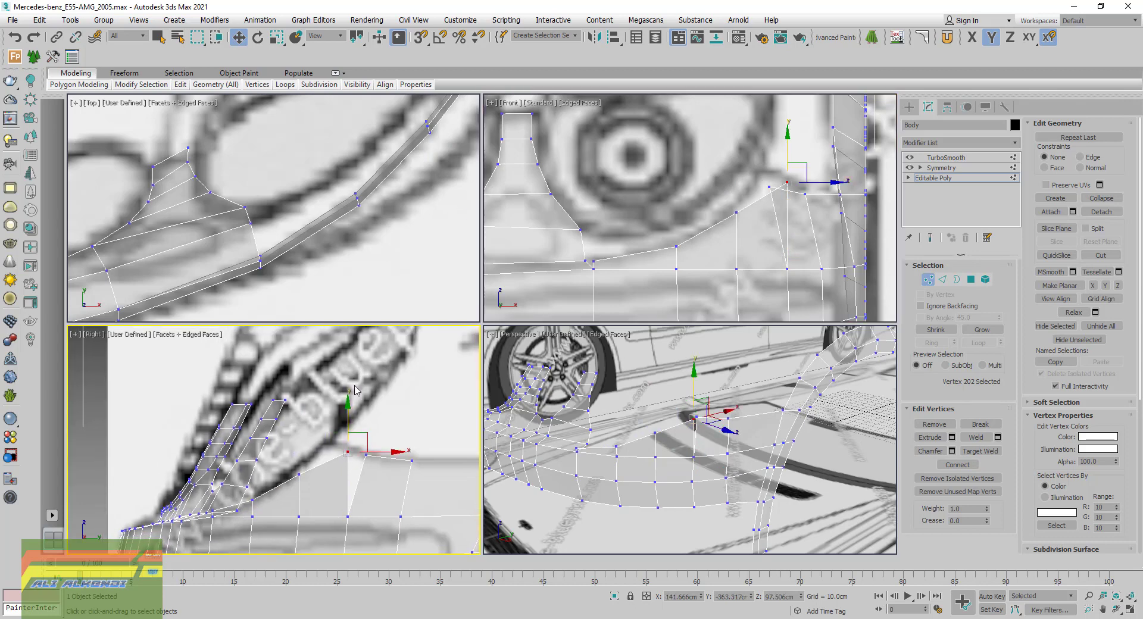
pyautogui.moveTo(349, 250)
pyautogui.mouseDown(button='middle')
pyautogui.moveTo(377, 161)
pyautogui.moveTo(350, 216)
pyautogui.moveTo(396, 191)
pyautogui.mouseUp(button='middle')
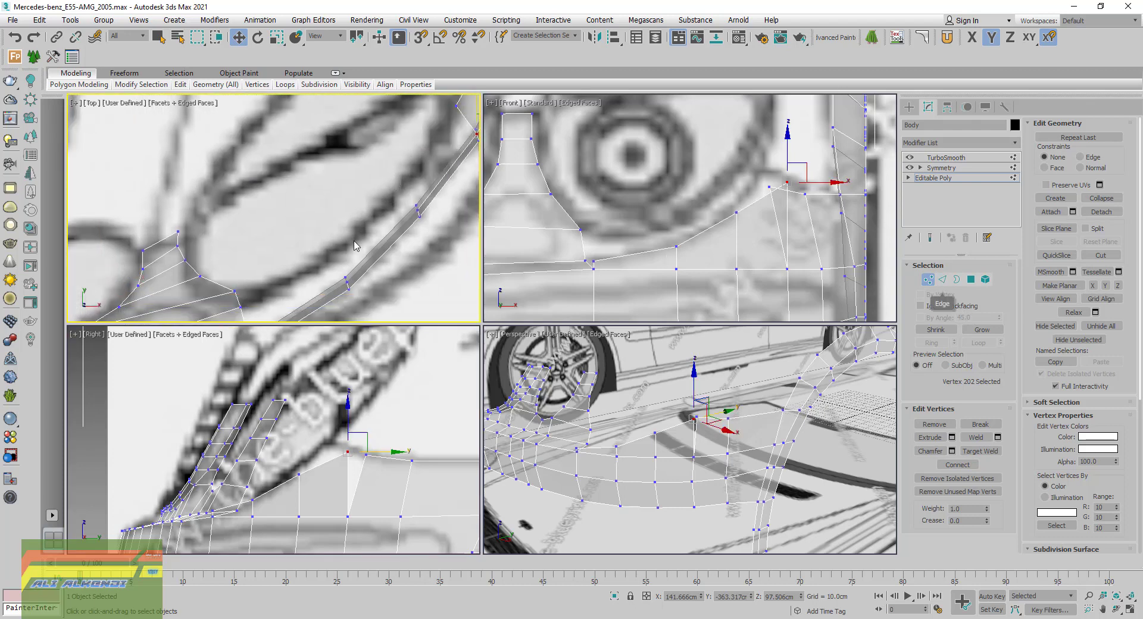
pyautogui.click(591, 260)
pyautogui.moveTo(299, 284); pyautogui.dragTo(304, 217, button='middle')
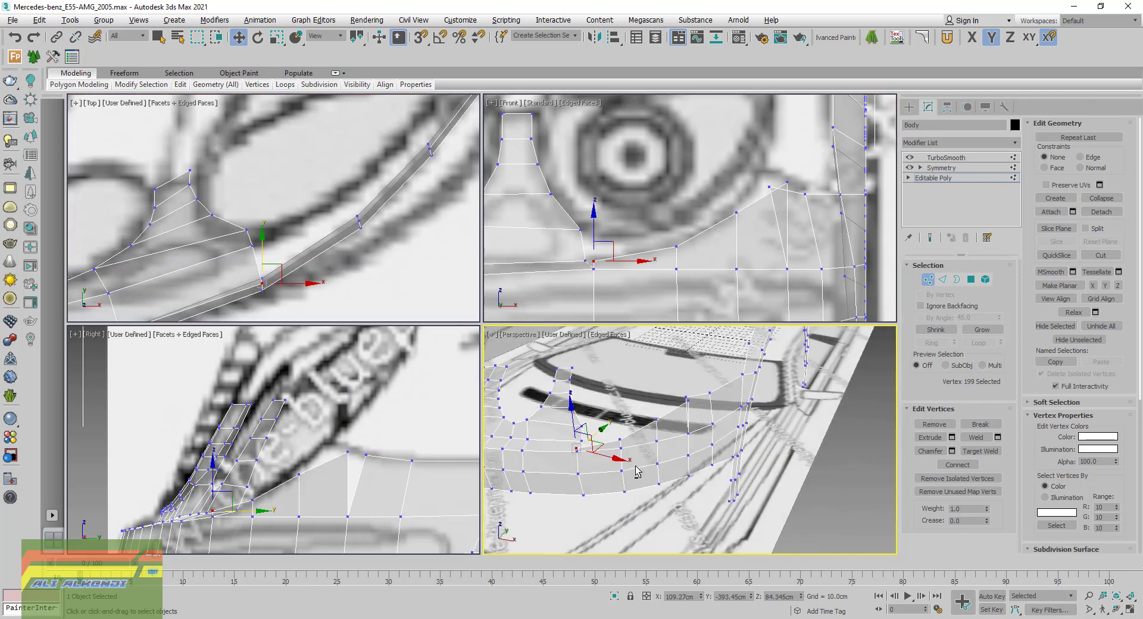
pyautogui.moveTo(606, 459)
pyautogui.keyDown('alt'); pyautogui.mouseDown(button='middle')
pyautogui.moveTo(653, 480)
pyautogui.moveTo(667, 459)
pyautogui.mouseUp(button='middle'); pyautogui.keyUp('alt')
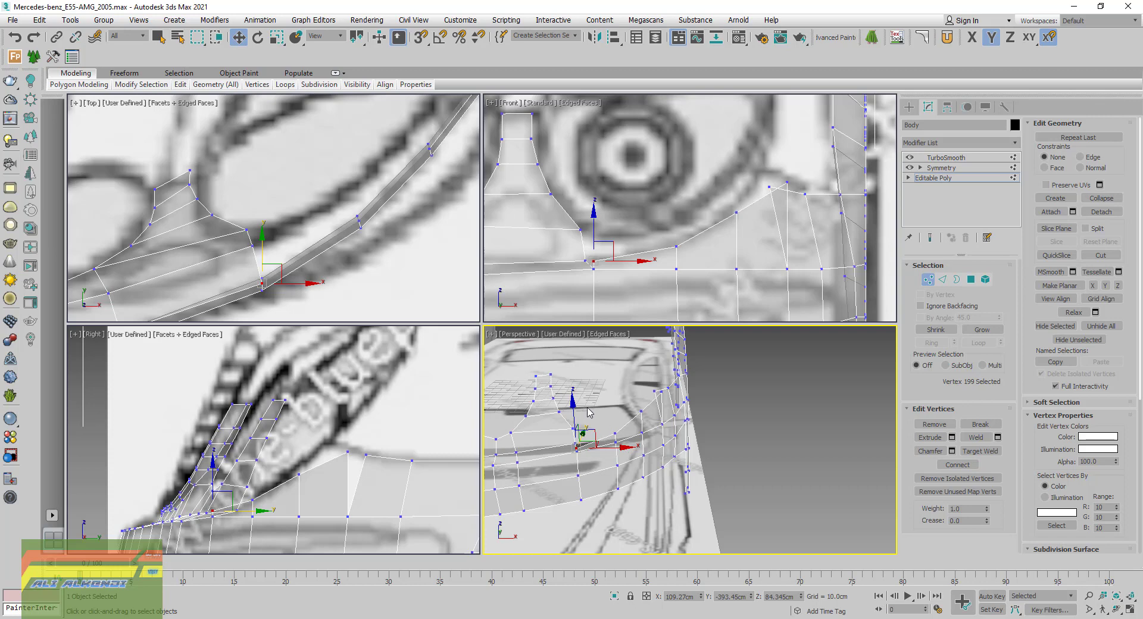
pyautogui.moveTo(349, 298); pyautogui.dragTo(339, 262, button='middle')
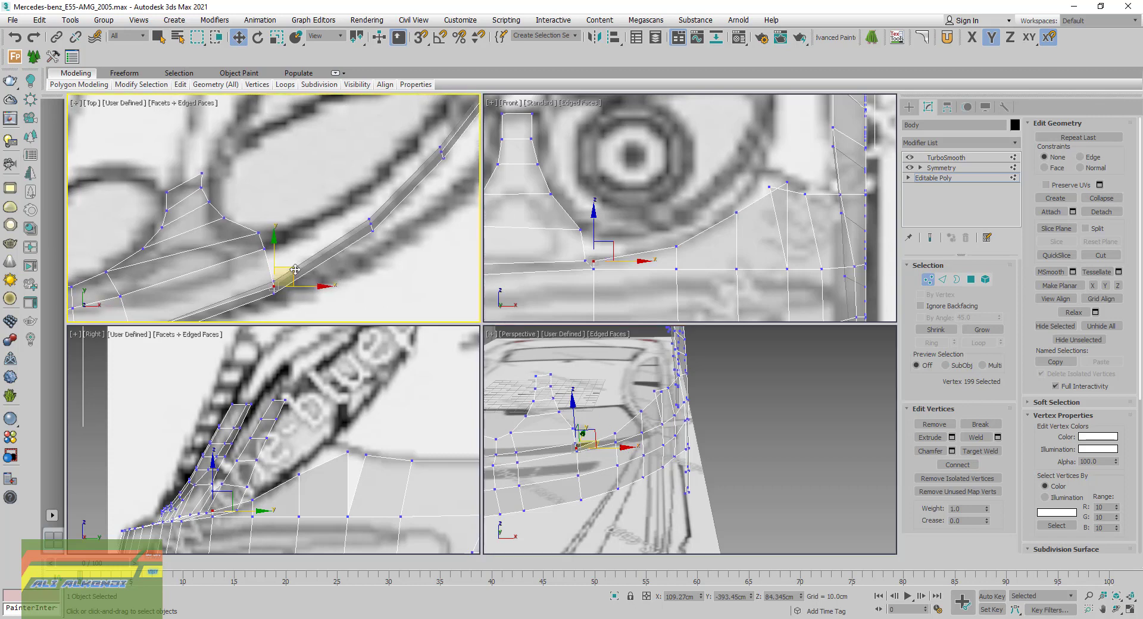
pyautogui.moveTo(292, 250); pyautogui.dragTo(280, 233)
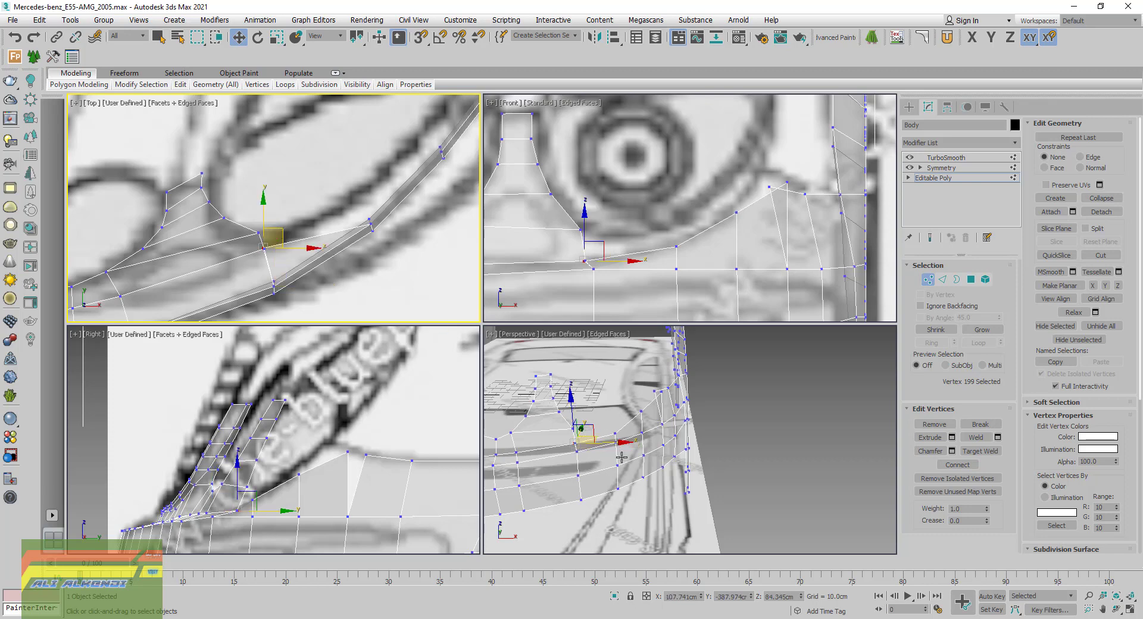
# Shift a neighbouring bumper vertex up-left in the Top view to match the blueprint
pyautogui.click(617, 435)
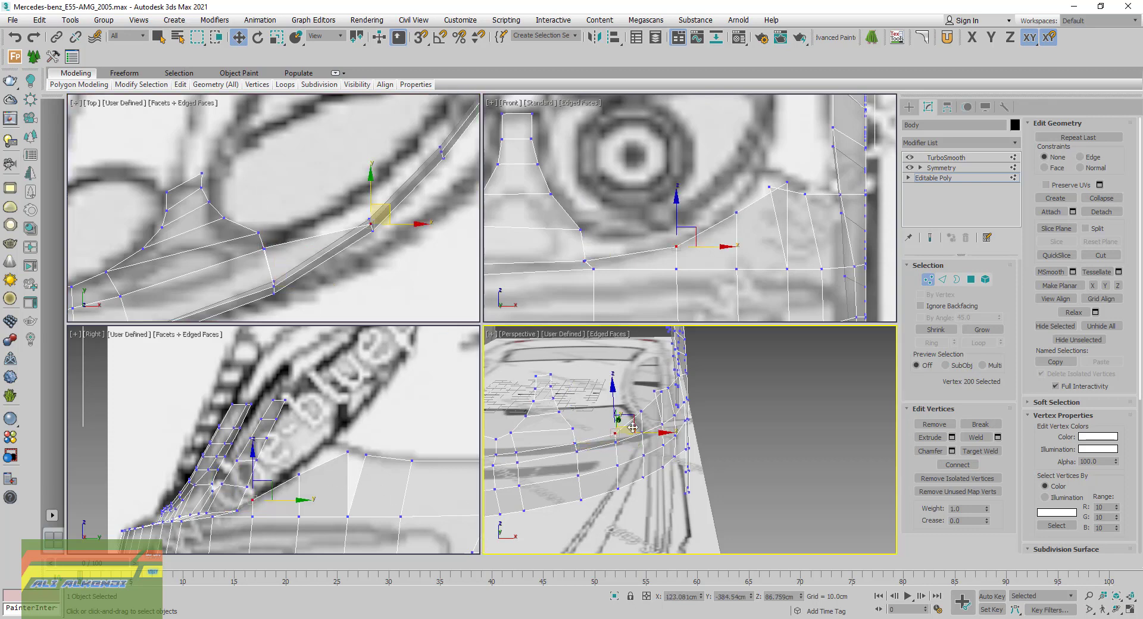
pyautogui.moveTo(621, 435)
pyautogui.keyDown('alt'); pyautogui.mouseDown(button='middle')
pyautogui.moveTo(637, 426)
pyautogui.moveTo(666, 443)
pyautogui.mouseUp(button='middle'); pyautogui.keyUp('alt')
pyautogui.middleClick(331, 156)
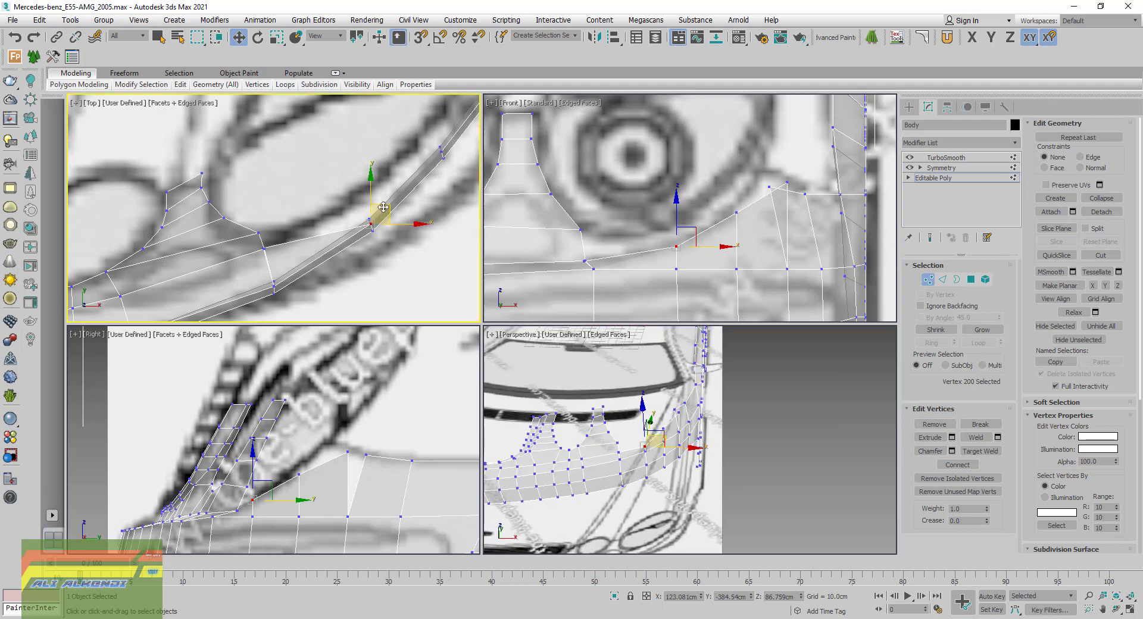
pyautogui.moveTo(388, 203); pyautogui.dragTo(372, 177)
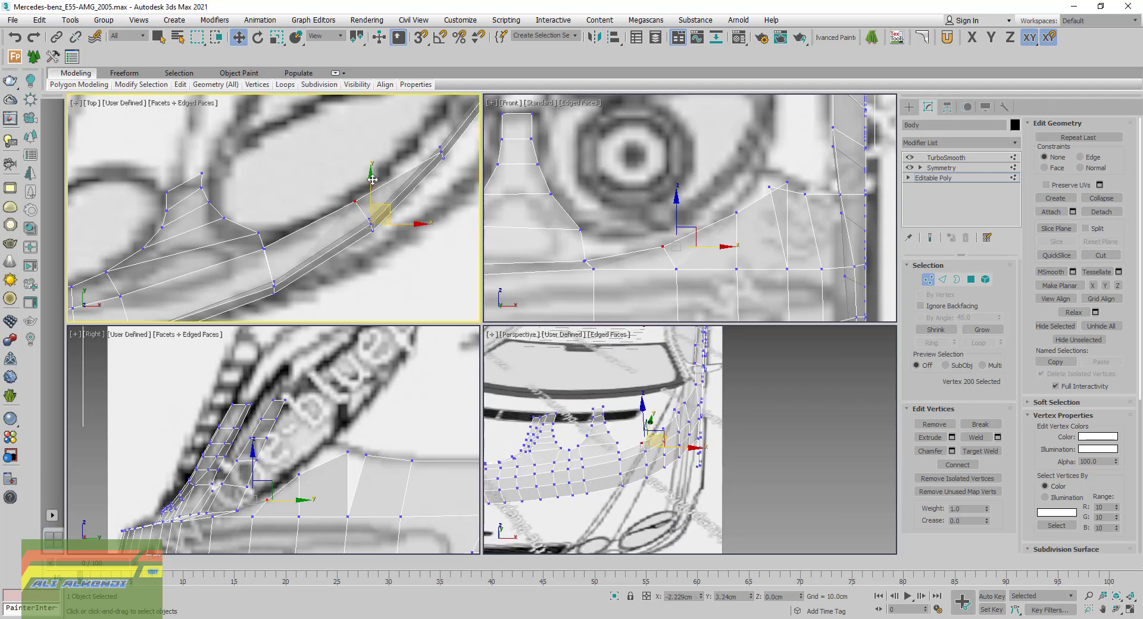
pyautogui.moveTo(372, 177); pyautogui.dragTo(369, 180)
pyautogui.scroll(3, 663, 442)
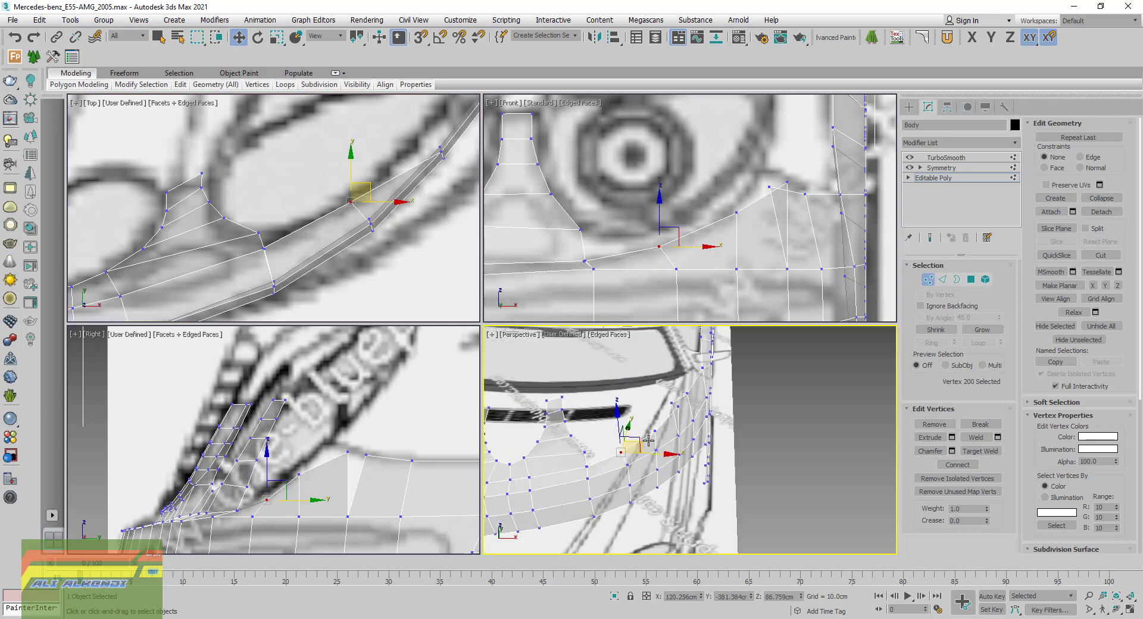
pyautogui.scroll(2, 662, 442)
# Move vertices 201 and 202 up-left along the blueprint outline in the Top view
pyautogui.click(657, 427)
pyautogui.scroll(2, 461, 196)
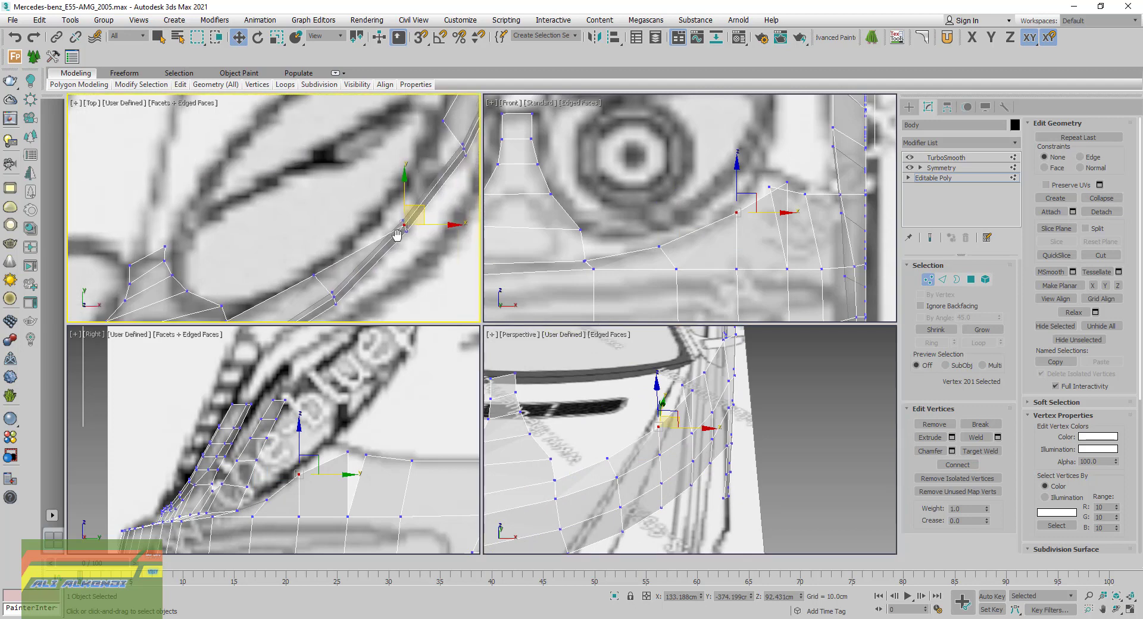
pyautogui.scroll(1, 453, 199)
pyautogui.moveTo(421, 207); pyautogui.dragTo(406, 189)
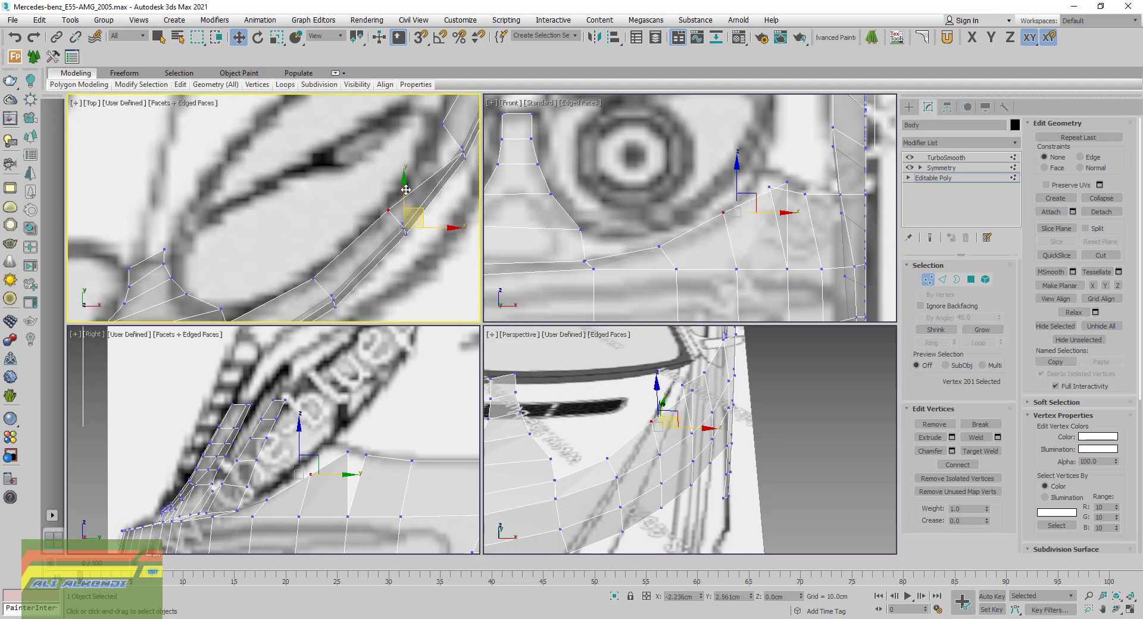
pyautogui.moveTo(405, 189); pyautogui.dragTo(402, 191)
pyautogui.moveTo(402, 191); pyautogui.dragTo(382, 175)
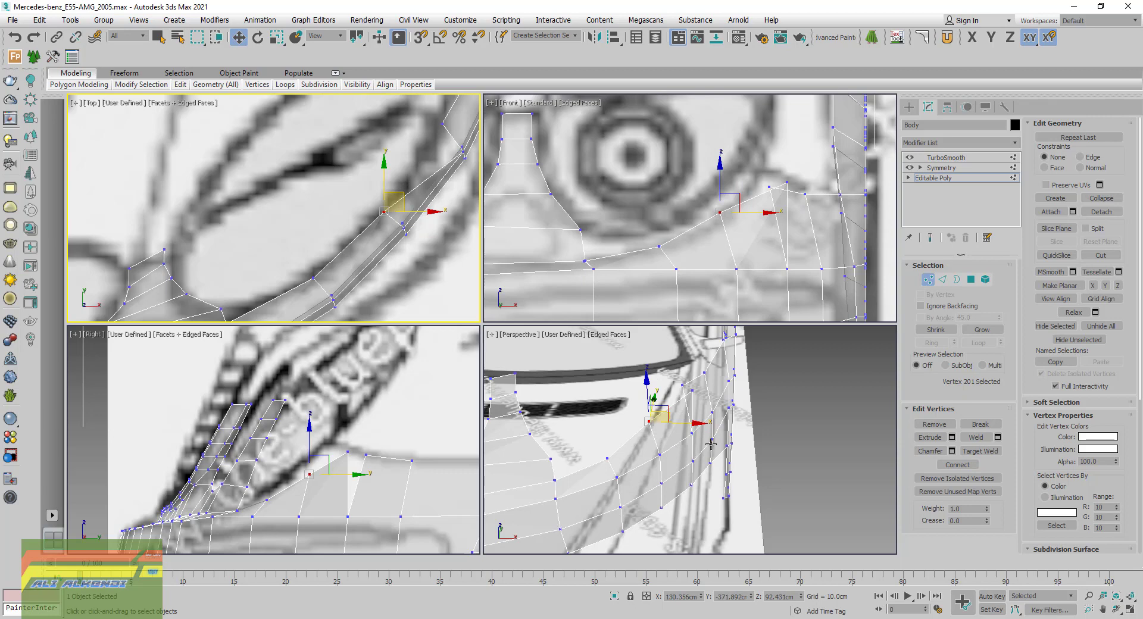
pyautogui.click(691, 391)
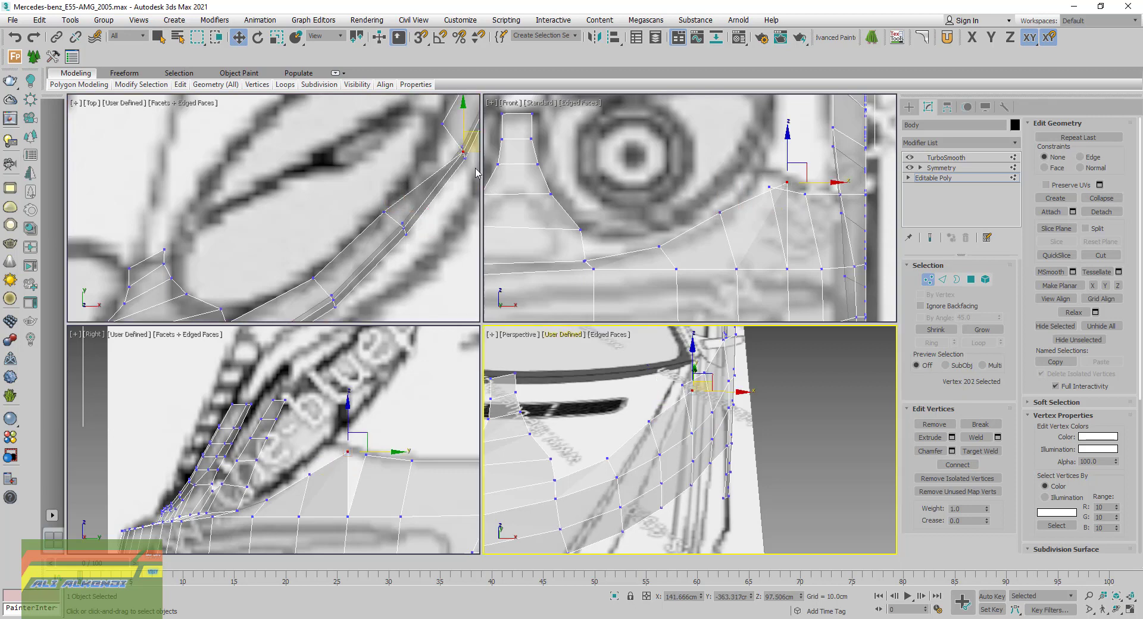
pyautogui.moveTo(476, 172); pyautogui.dragTo(425, 238, button='middle')
pyautogui.moveTo(436, 203); pyautogui.dragTo(410, 189)
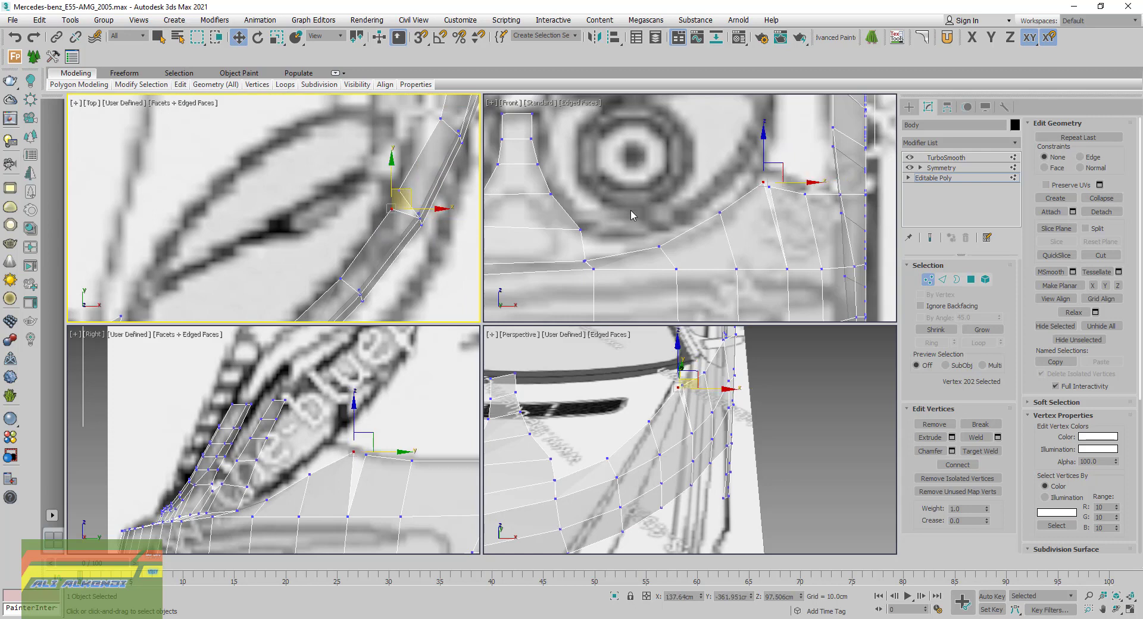
# Raise three fender-edge vertices along Y toward the headlight outline in the side view
pyautogui.moveTo(575, 370); pyautogui.dragTo(683, 433, button='middle')
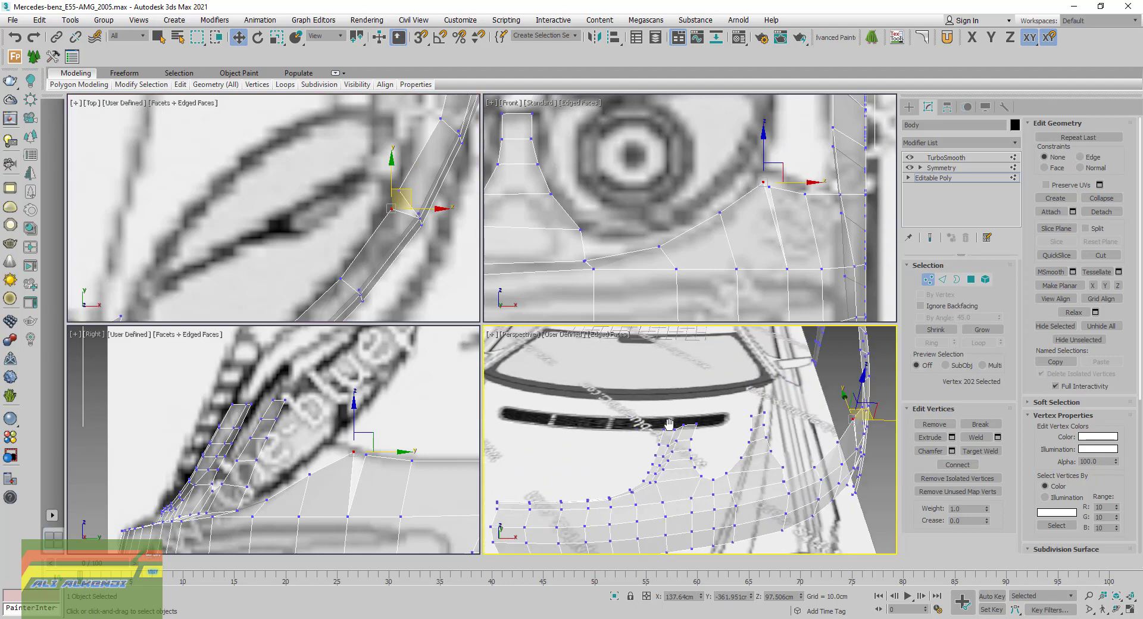
pyautogui.scroll(-5, 654, 423)
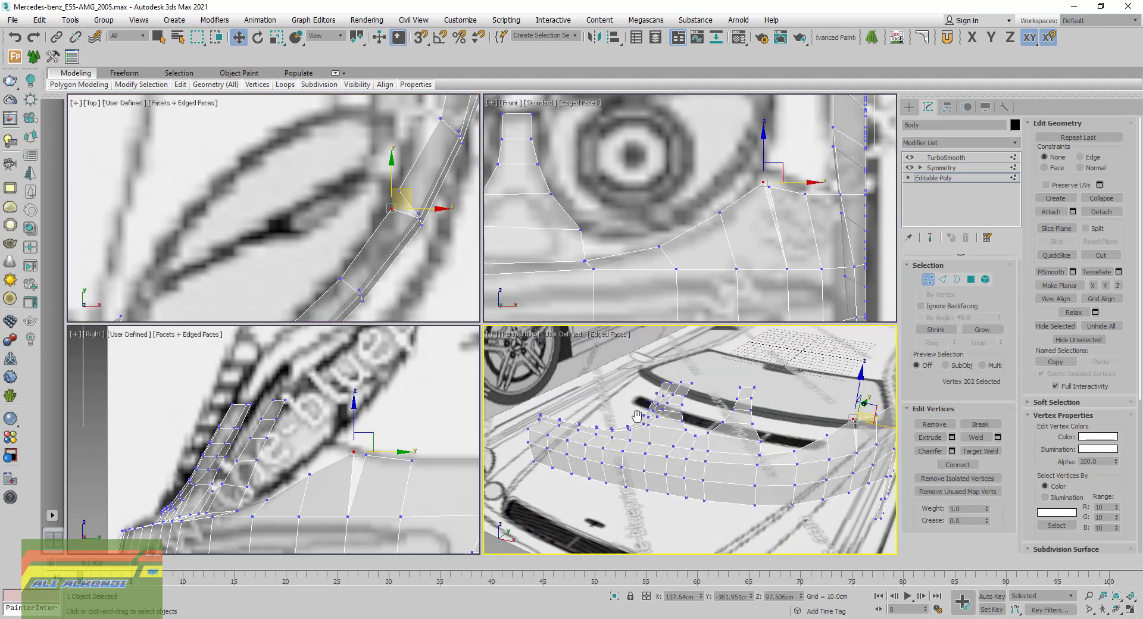
pyautogui.moveTo(642, 413)
pyautogui.keyDown('alt'); pyautogui.mouseDown(button='middle')
pyautogui.moveTo(681, 397)
pyautogui.moveTo(646, 398)
pyautogui.mouseUp(button='middle'); pyautogui.keyUp('alt')
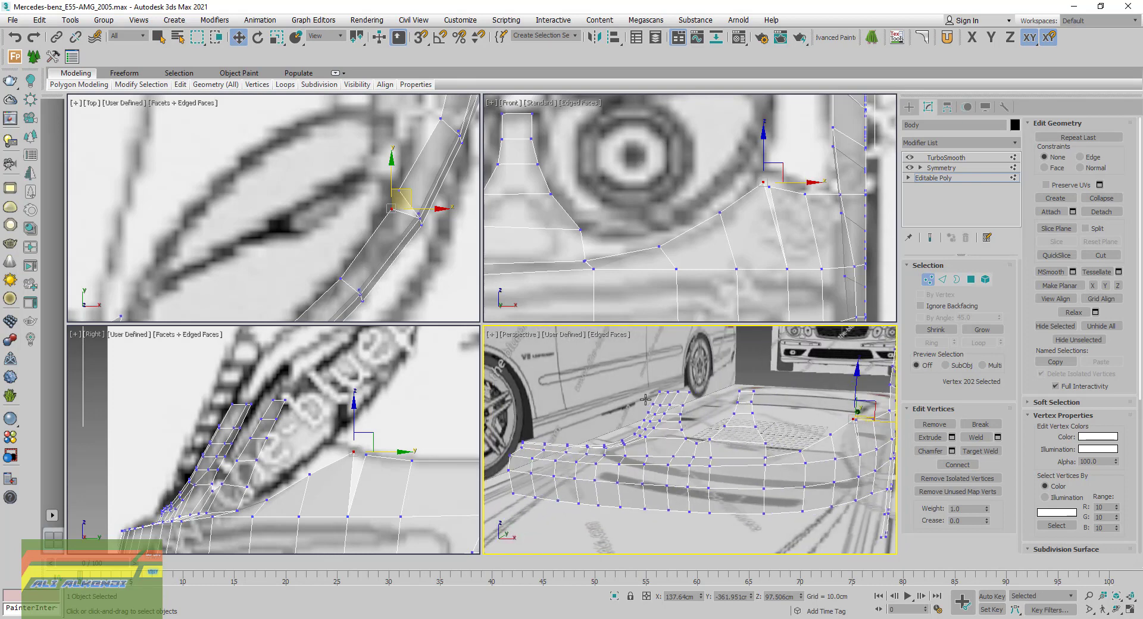
pyautogui.moveTo(401, 206); pyautogui.dragTo(397, 227, button='middle')
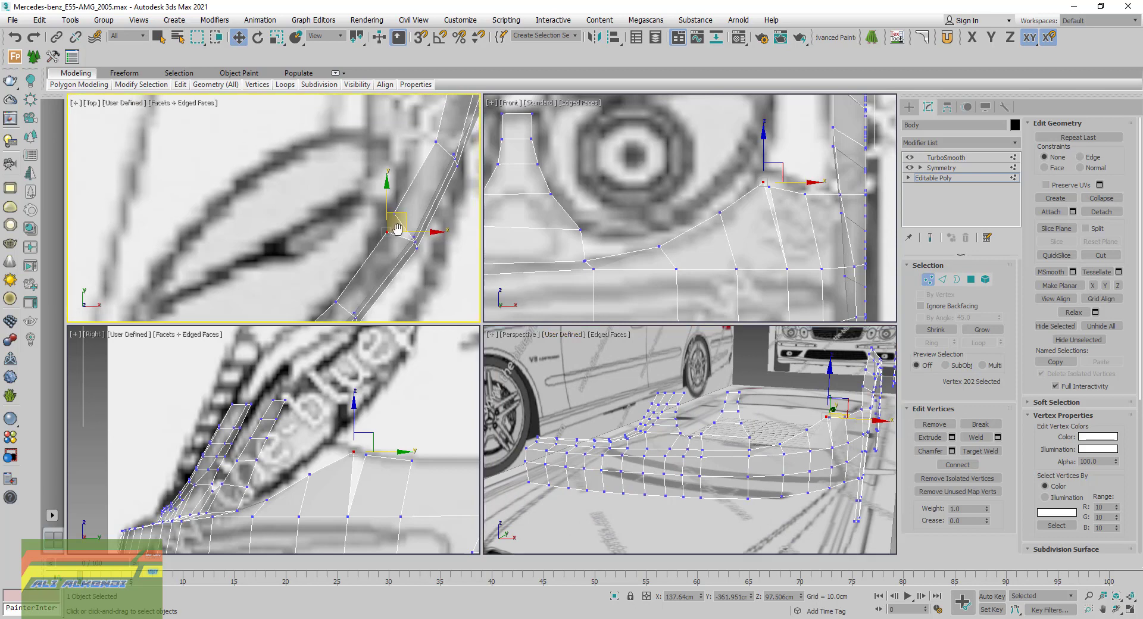
pyautogui.scroll(2, 267, 503)
pyautogui.click(279, 484)
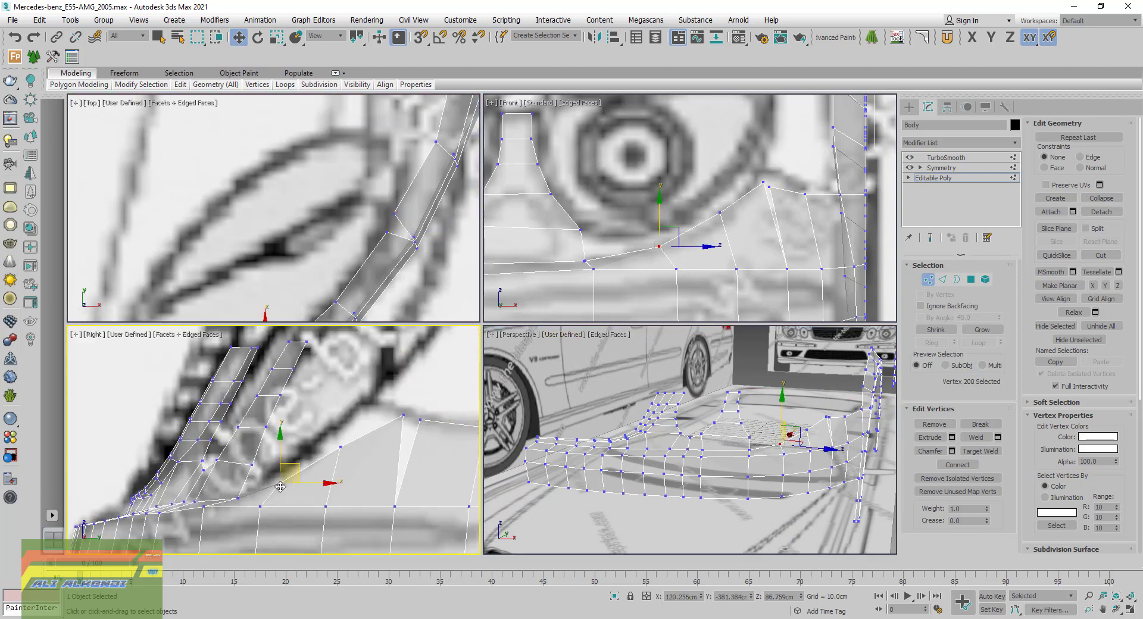
pyautogui.press('F6')
pyautogui.moveTo(280, 458); pyautogui.dragTo(279, 447)
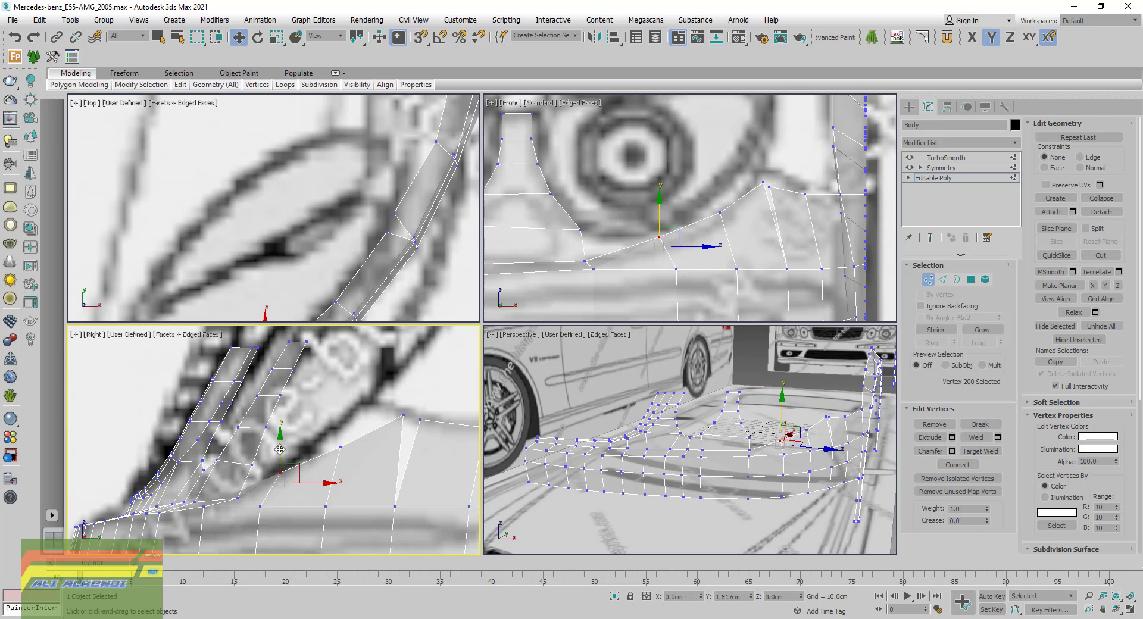
pyautogui.keyDown('ctrl'); pyautogui.click(340, 447); pyautogui.keyUp('ctrl')
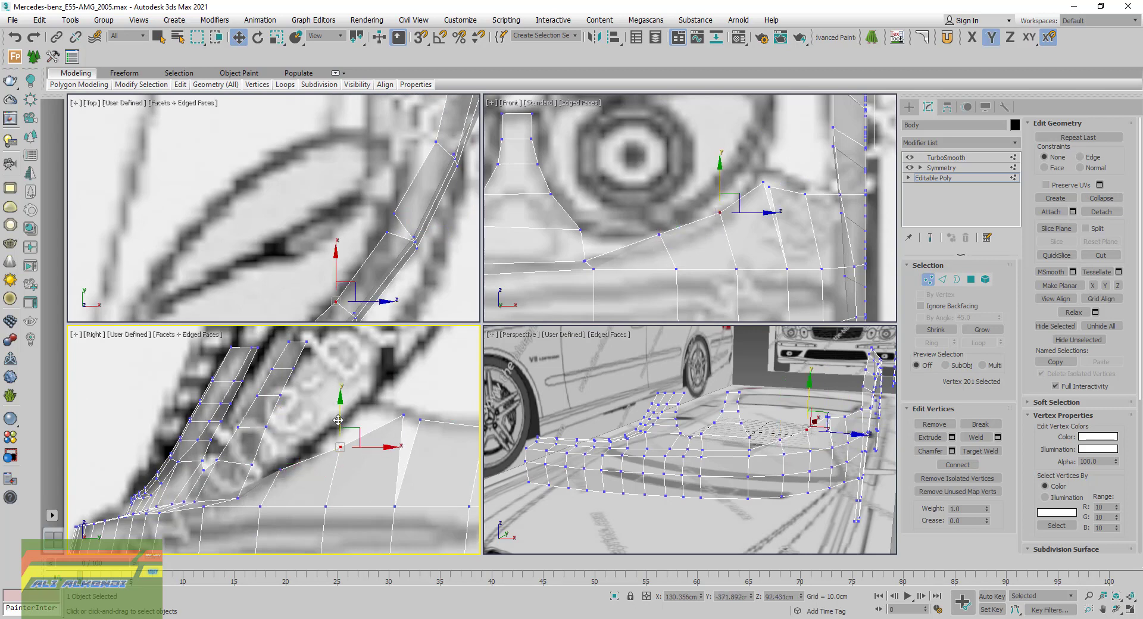
pyautogui.moveTo(340, 450); pyautogui.dragTo(328, 397)
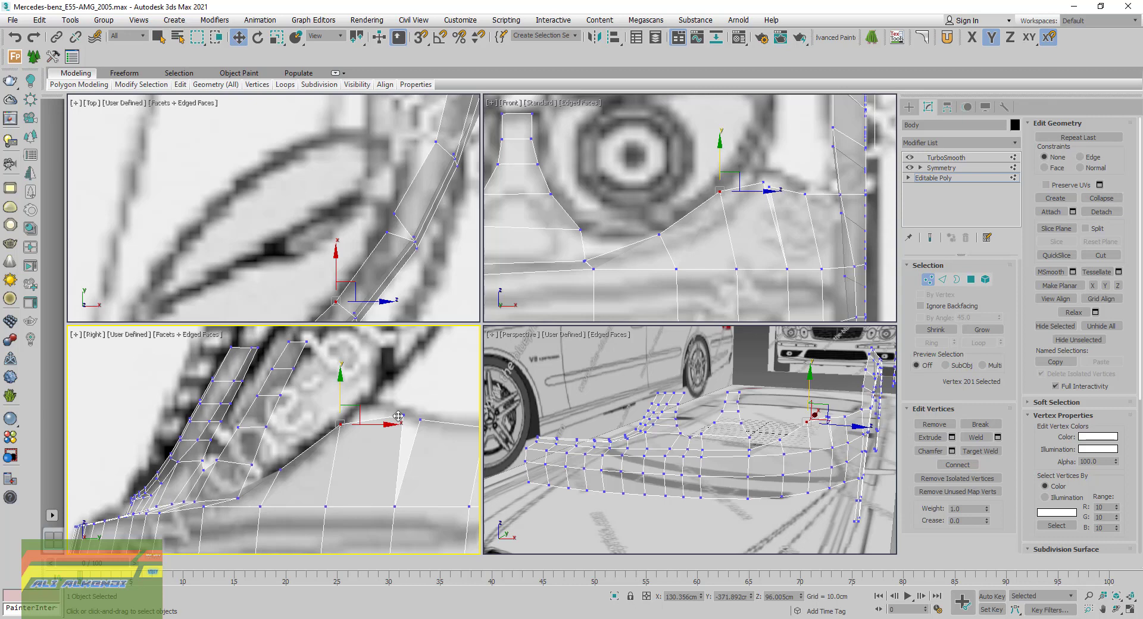
pyautogui.click(399, 420)
pyautogui.moveTo(408, 404); pyautogui.dragTo(388, 389)
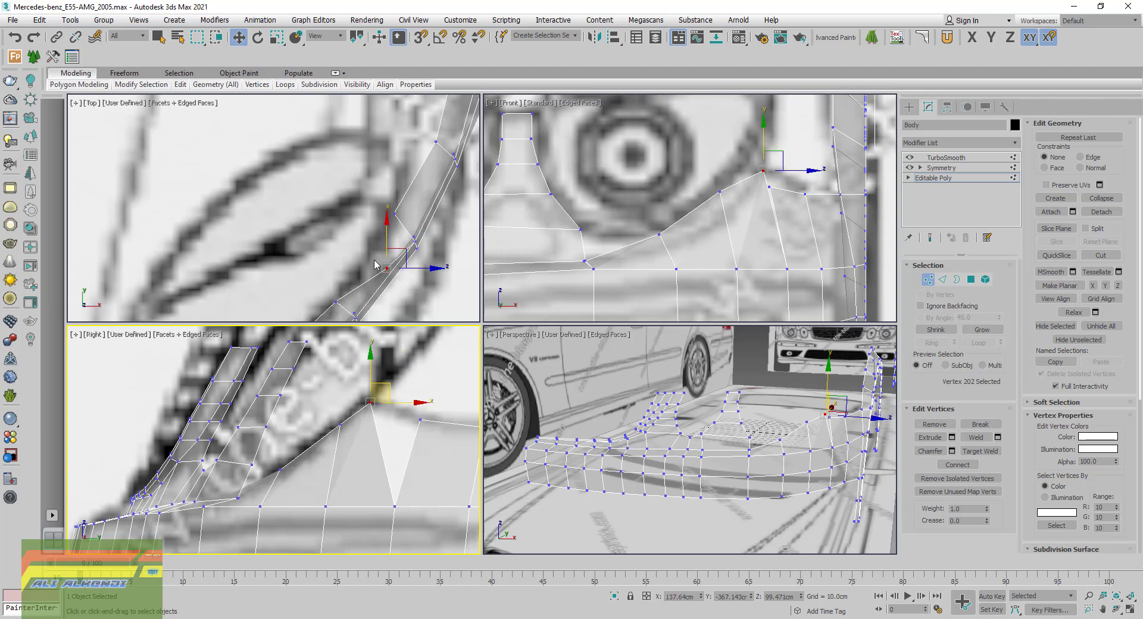
# Align the last vertex to the top-view outline and bring up bumper photo IMG_1756
pyautogui.moveTo(397, 249); pyautogui.dragTo(382, 231)
pyautogui.moveTo(345, 284); pyautogui.dragTo(370, 186, button='middle')
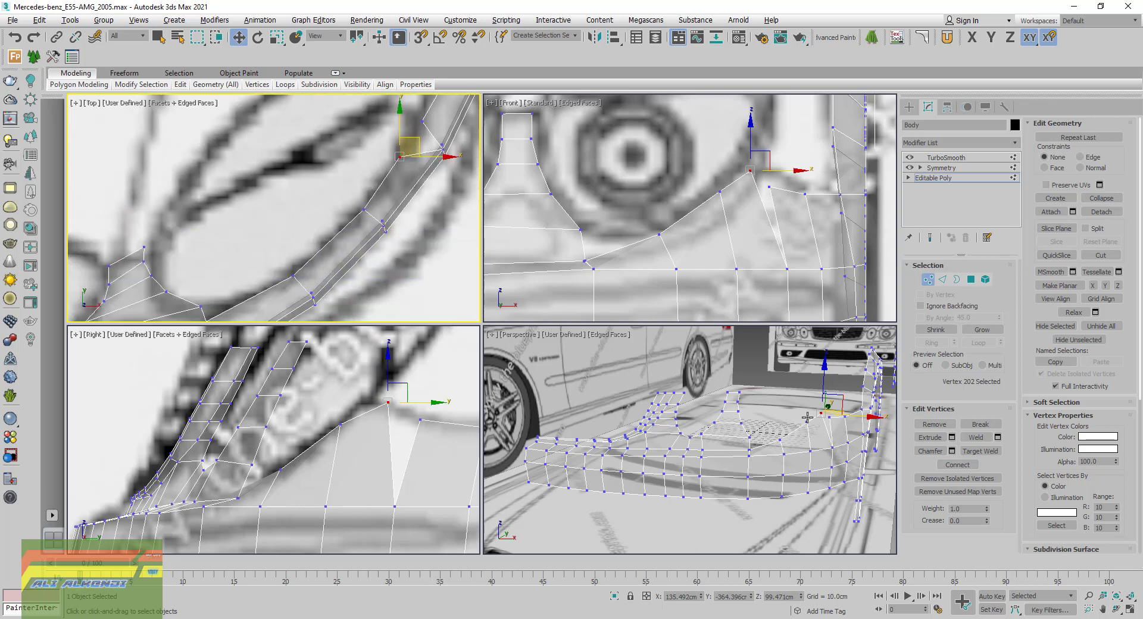
pyautogui.moveTo(805, 415)
pyautogui.keyDown('alt'); pyautogui.mouseDown(button='middle')
pyautogui.moveTo(858, 429)
pyautogui.moveTo(813, 432)
pyautogui.moveTo(798, 476)
pyautogui.mouseUp(button='middle'); pyautogui.keyUp('alt')
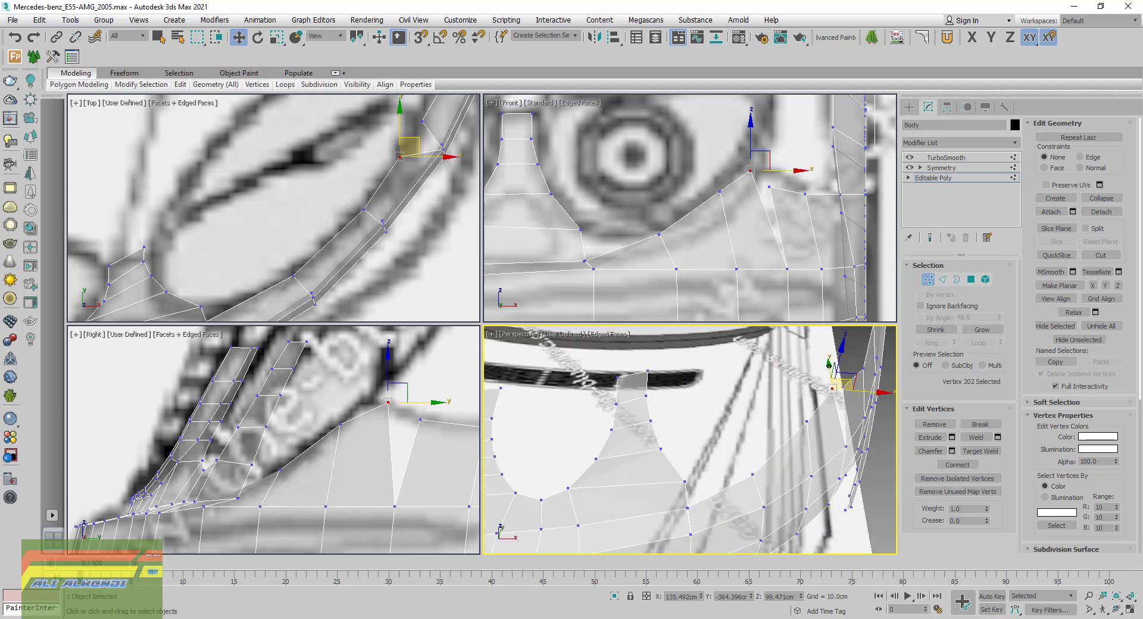
pyautogui.hotkey('alt', 'Tab')
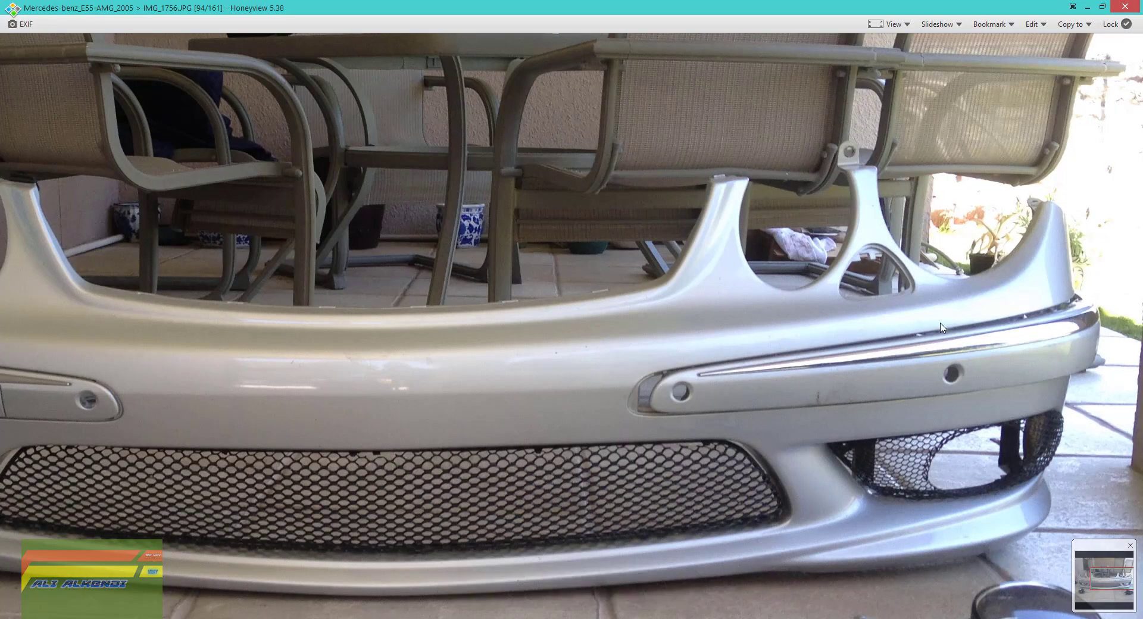
# Scroll through bumper reference photo IMG_1756 in Honeyview
pyautogui.scroll(2, 917, 336)
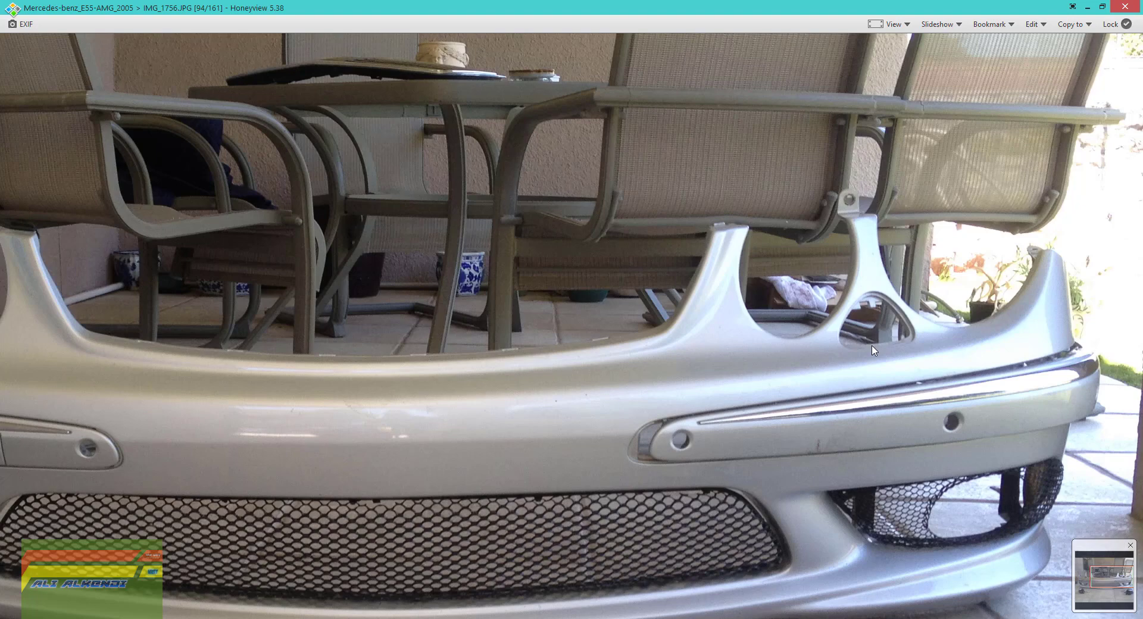
# Move three lower fender-edge vertices onto the front blueprint's bumper line, then zoom all views out
pyautogui.hotkey('alt', 'Tab')
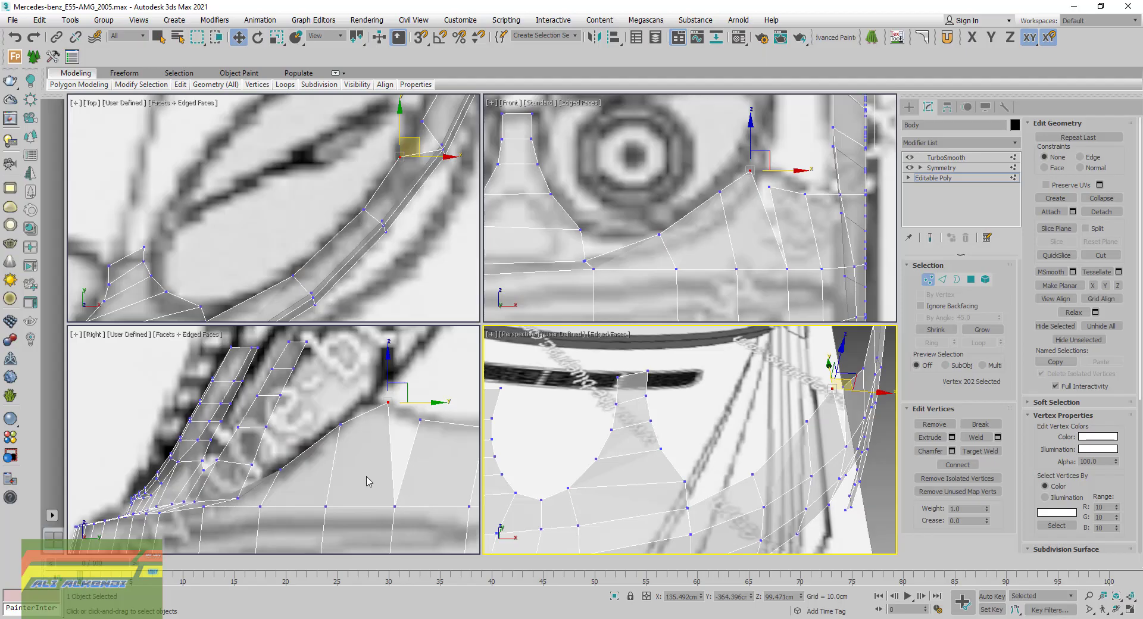
pyautogui.moveTo(273, 284)
pyautogui.mouseDown(button='middle')
pyautogui.moveTo(299, 201)
pyautogui.moveTo(340, 188)
pyautogui.mouseUp(button='middle')
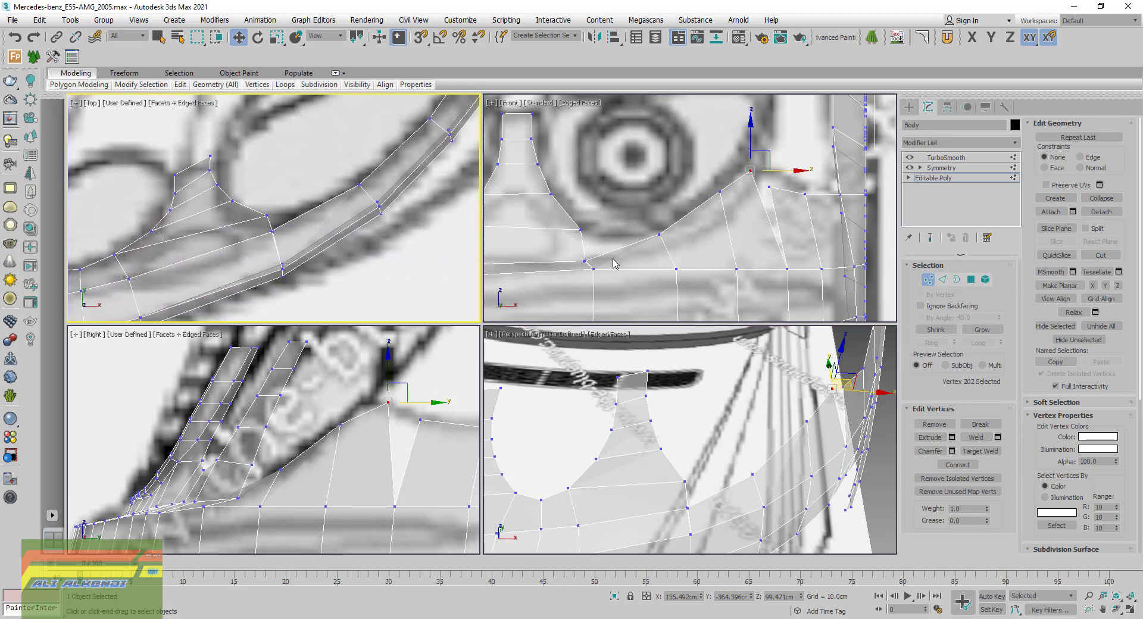
pyautogui.moveTo(615, 264); pyautogui.dragTo(618, 266, button='middle')
pyautogui.scroll(2, 663, 256)
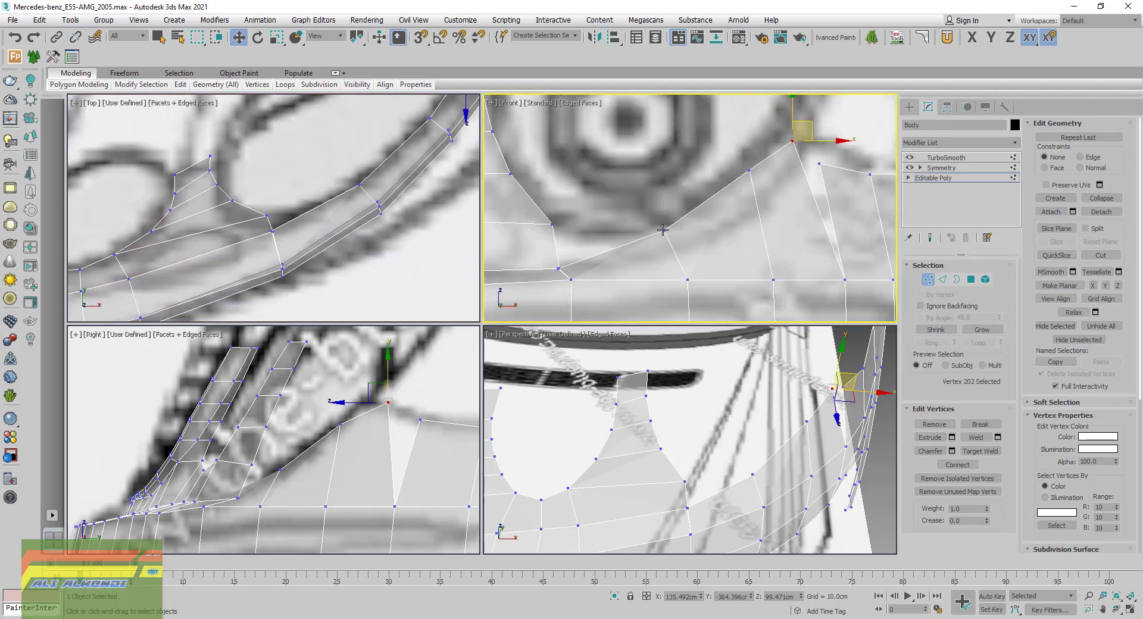
pyautogui.click(663, 229)
pyautogui.moveTo(665, 215); pyautogui.dragTo(678, 235)
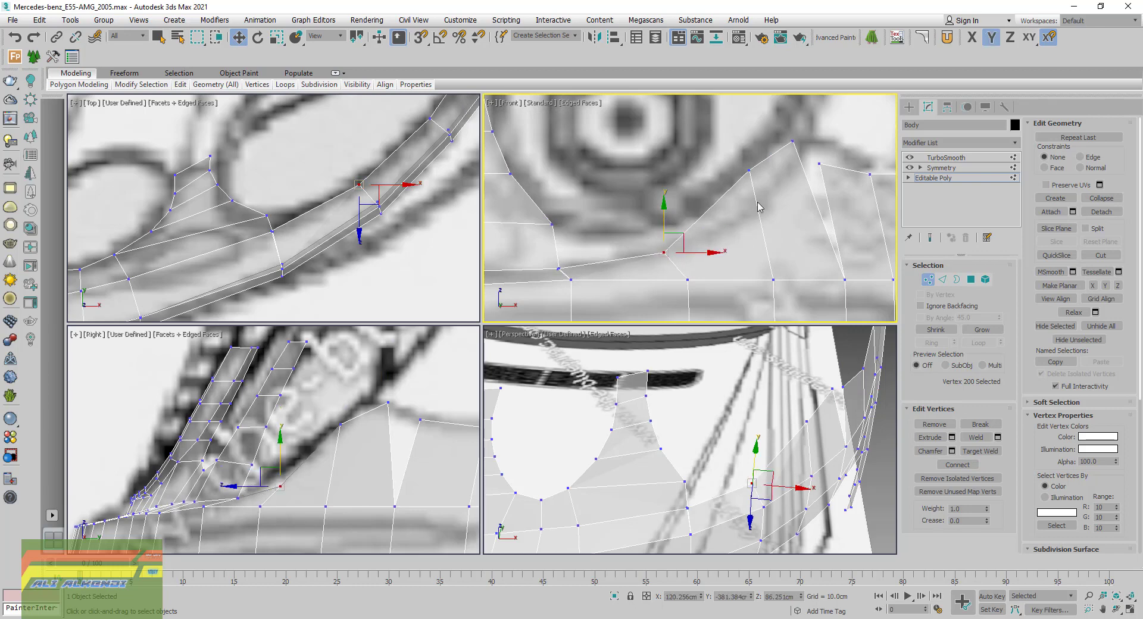
pyautogui.moveTo(748, 173); pyautogui.dragTo(764, 208)
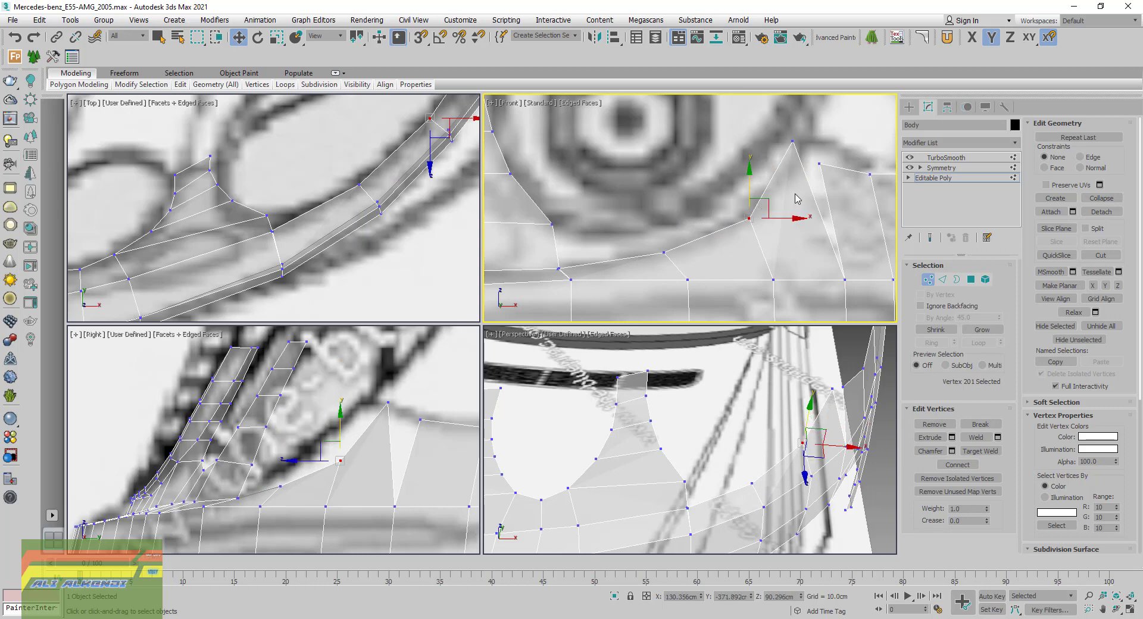
pyautogui.click(792, 141)
pyautogui.moveTo(799, 122); pyautogui.dragTo(815, 156)
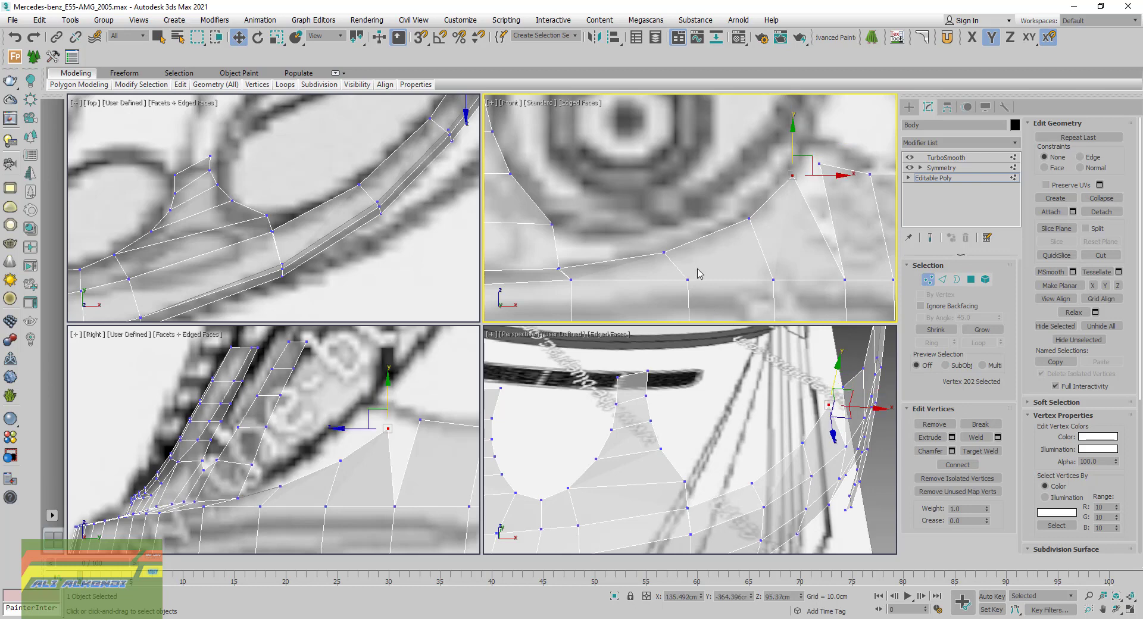
pyautogui.moveTo(691, 253)
pyautogui.mouseDown(button='middle')
pyautogui.moveTo(696, 213)
pyautogui.moveTo(703, 225)
pyautogui.mouseUp(button='middle')
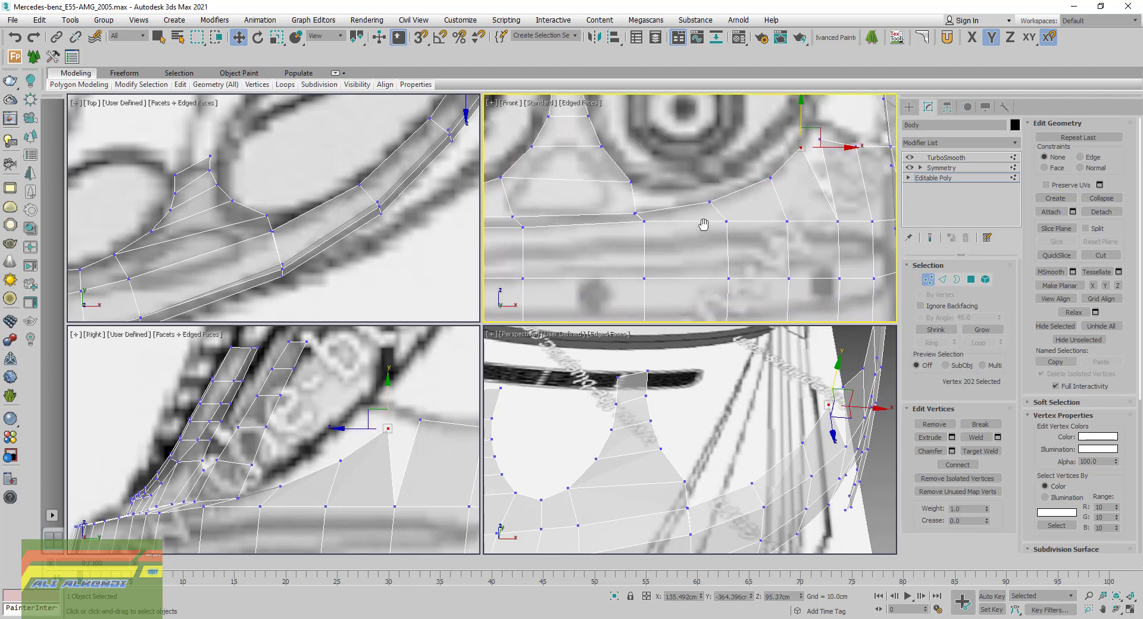
pyautogui.press('z')
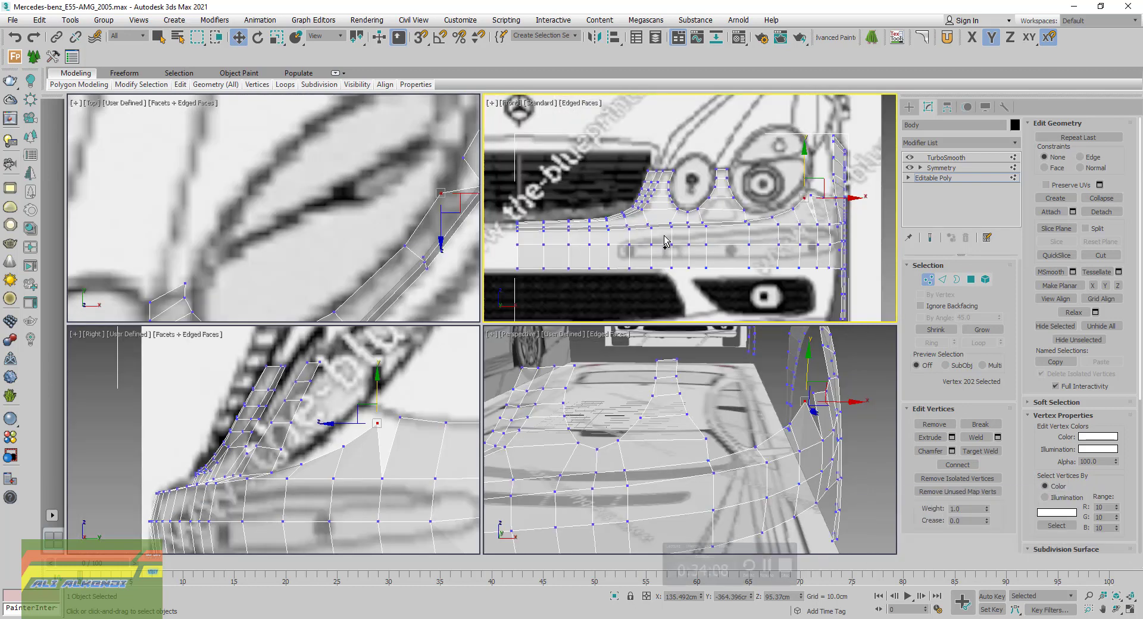
# At Polygon level, select the five spiky triangle faces on the fender top and delete them
pyautogui.click(971, 280)
pyautogui.click(837, 254)
pyautogui.click(366, 451)
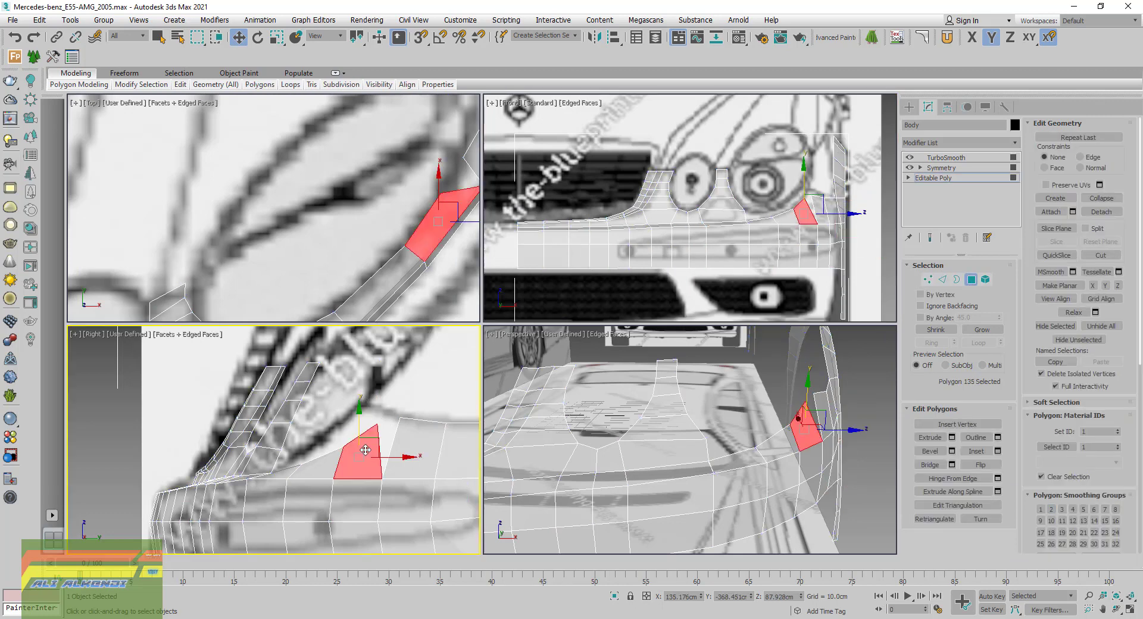
pyautogui.keyDown('ctrl'); pyautogui.click(303, 470); pyautogui.keyUp('ctrl')
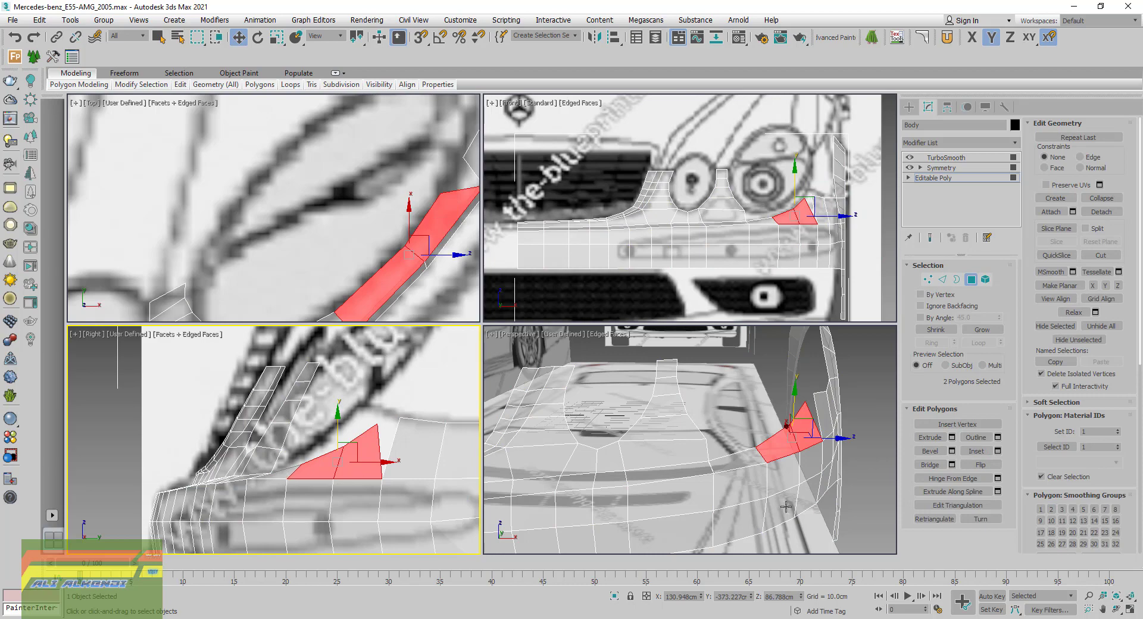
pyautogui.keyDown('ctrl'); pyautogui.click(749, 457); pyautogui.keyUp('ctrl')
pyautogui.moveTo(749, 457)
pyautogui.keyDown('alt'); pyautogui.mouseDown(button='middle')
pyautogui.moveTo(579, 403)
pyautogui.moveTo(602, 415)
pyautogui.mouseUp(button='middle'); pyautogui.keyUp('alt')
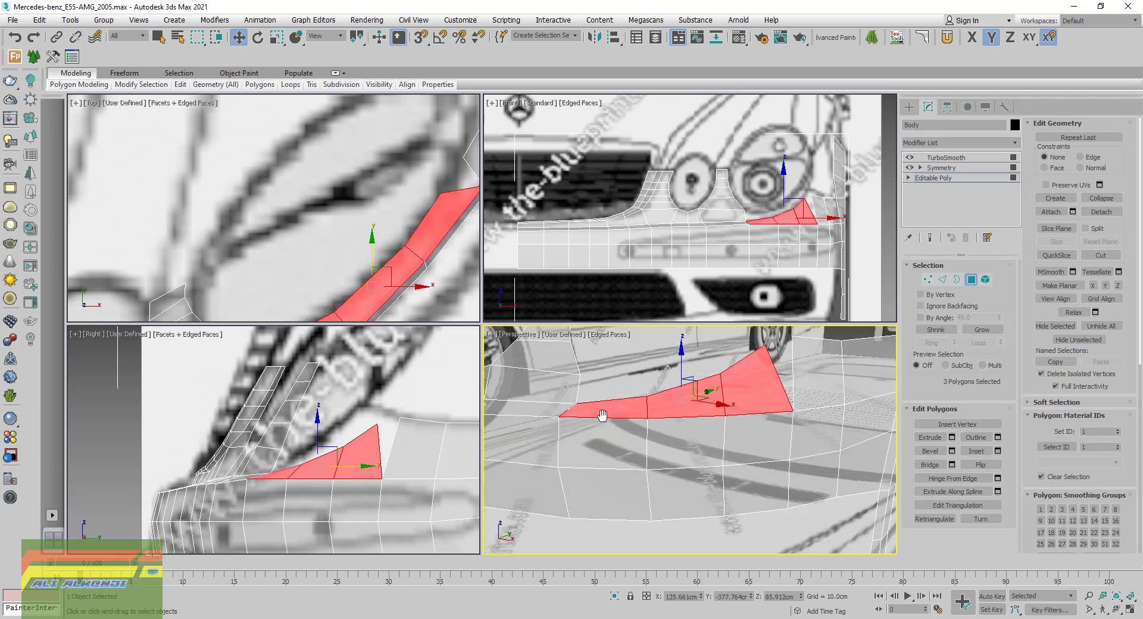
pyautogui.moveTo(778, 401); pyautogui.dragTo(697, 408, button='middle')
pyautogui.keyDown('ctrl'); pyautogui.click(744, 381); pyautogui.keyUp('ctrl')
pyautogui.keyDown('ctrl'); pyautogui.click(785, 381); pyautogui.keyUp('ctrl')
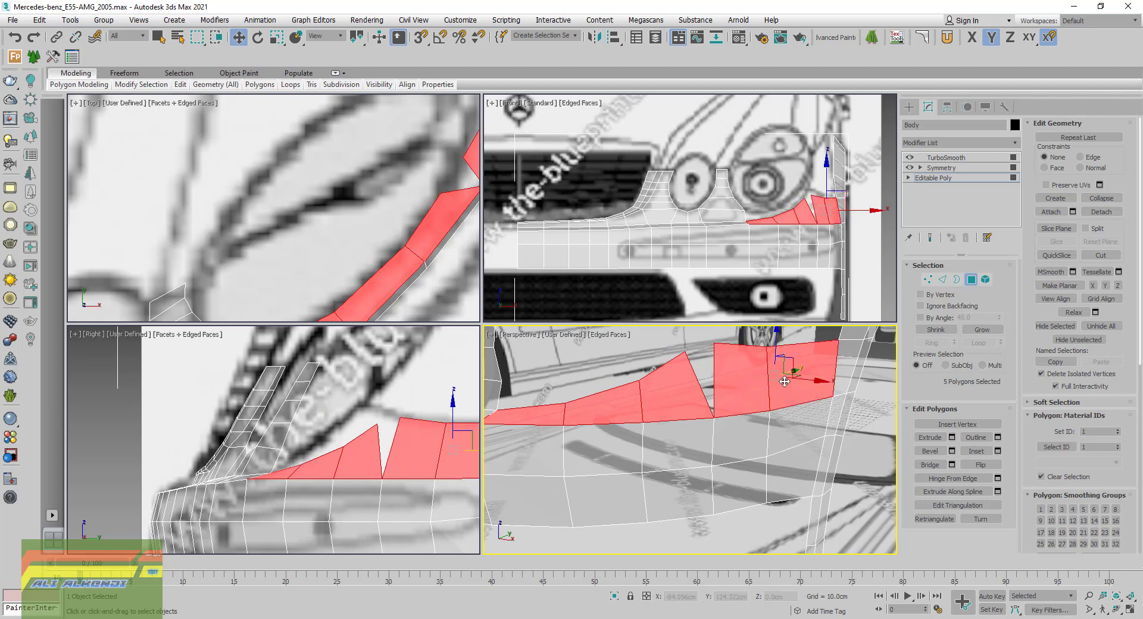
pyautogui.hotkey('ctrl', 'd')
pyautogui.keyDown('alt'); pyautogui.moveTo(784, 381); pyautogui.dragTo(714, 393, button='middle'); pyautogui.keyUp('alt')
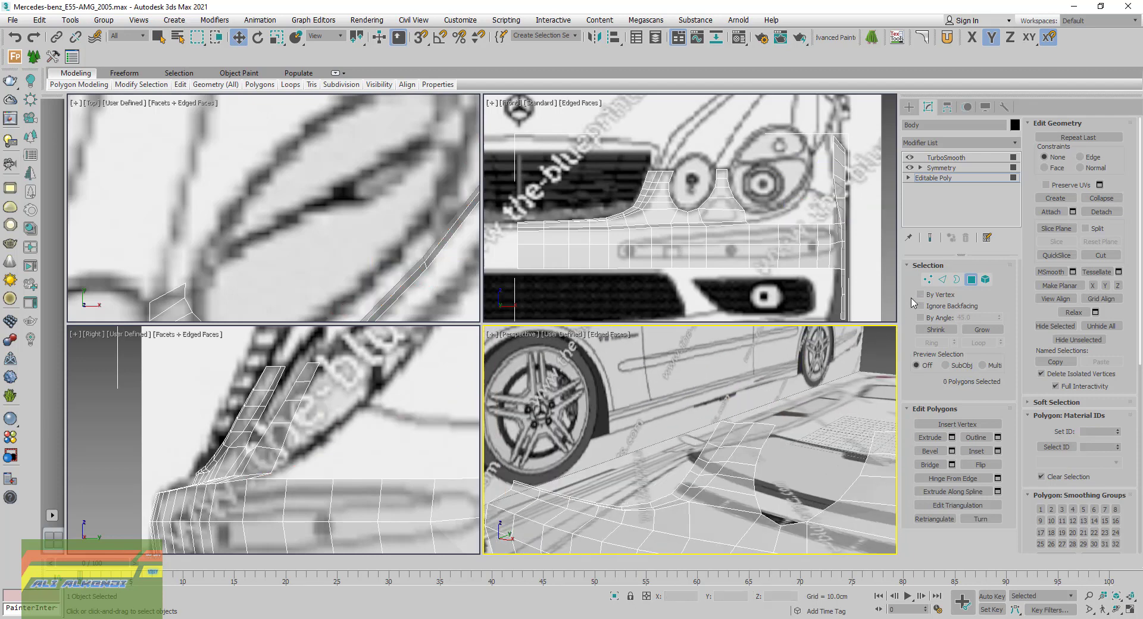
# Raise fender vertices 95 and 98 along Y in the Front view to form a peak under the headlight
pyautogui.click(927, 279)
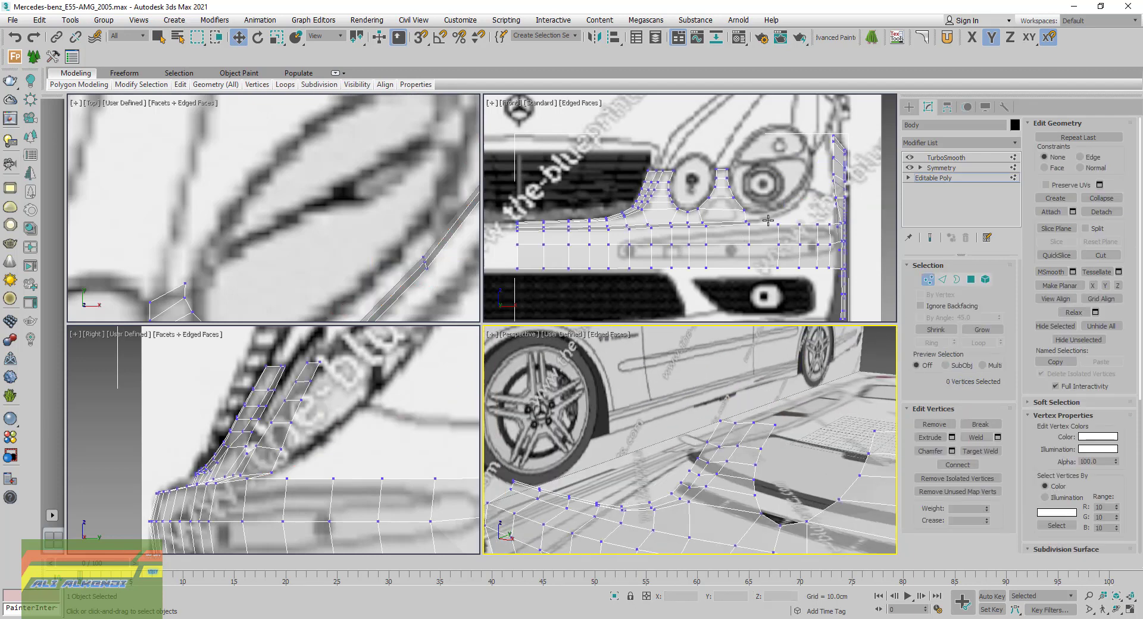
pyautogui.moveTo(768, 220); pyautogui.dragTo(739, 227, button='middle')
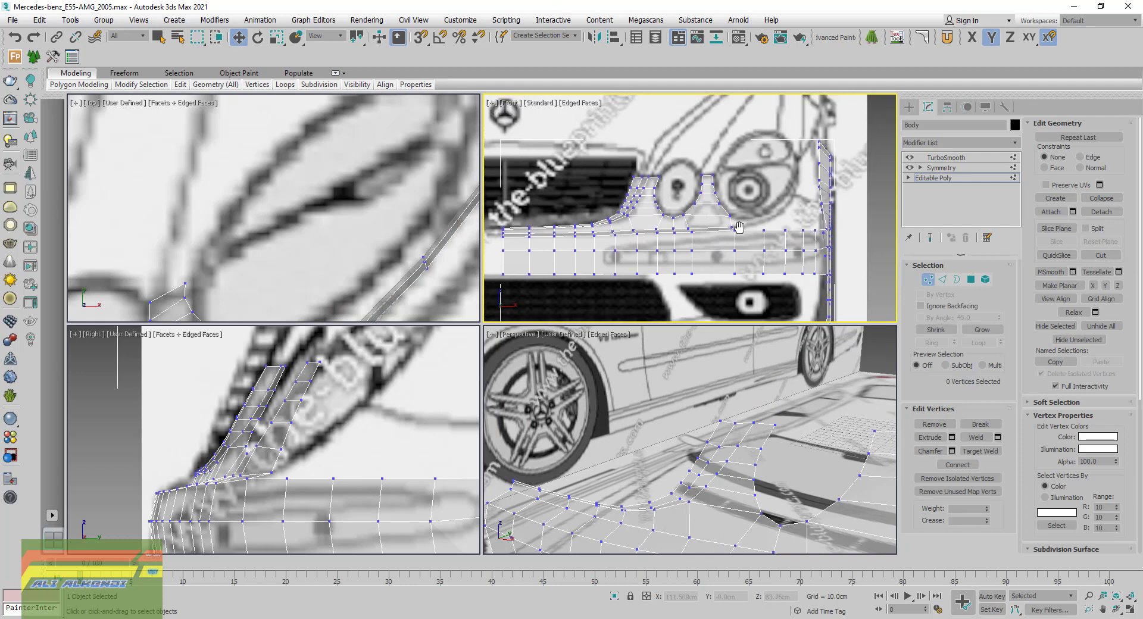
pyautogui.scroll(2, 739, 228)
pyautogui.scroll(1, 741, 231)
pyautogui.scroll(1, 700, 241)
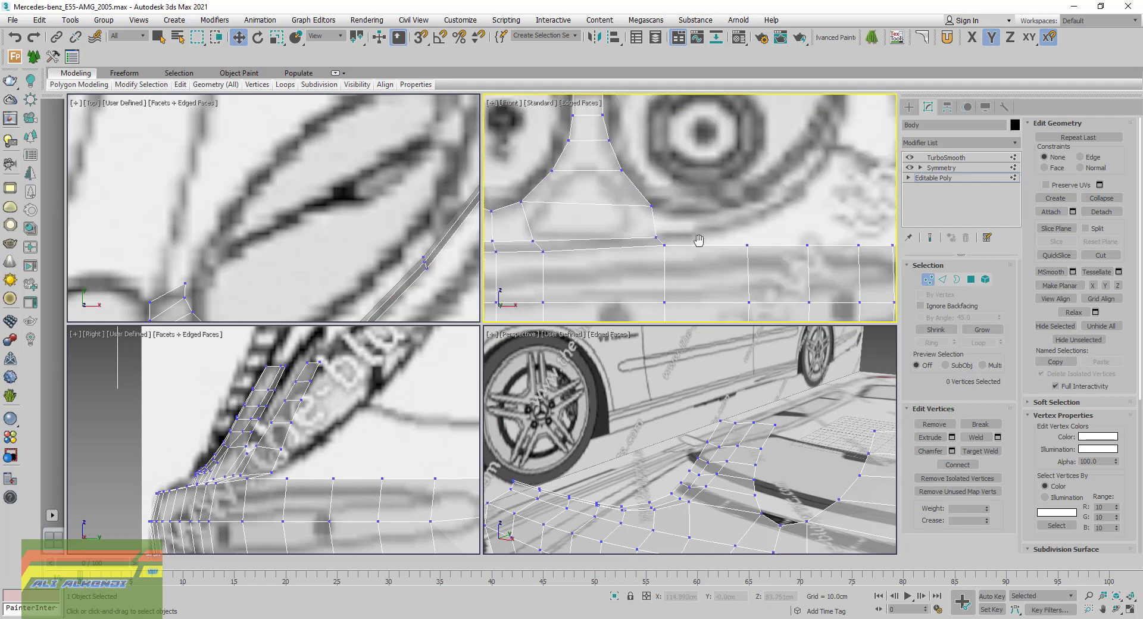
pyautogui.scroll(1, 740, 253)
pyautogui.click(768, 247)
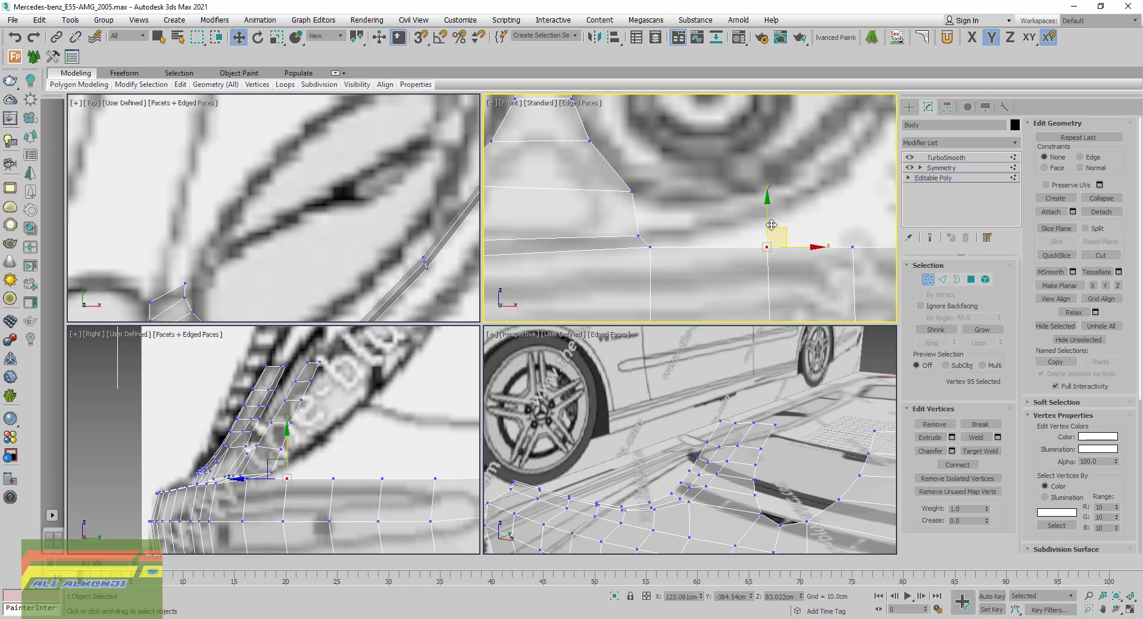
pyautogui.moveTo(767, 225); pyautogui.dragTo(750, 179)
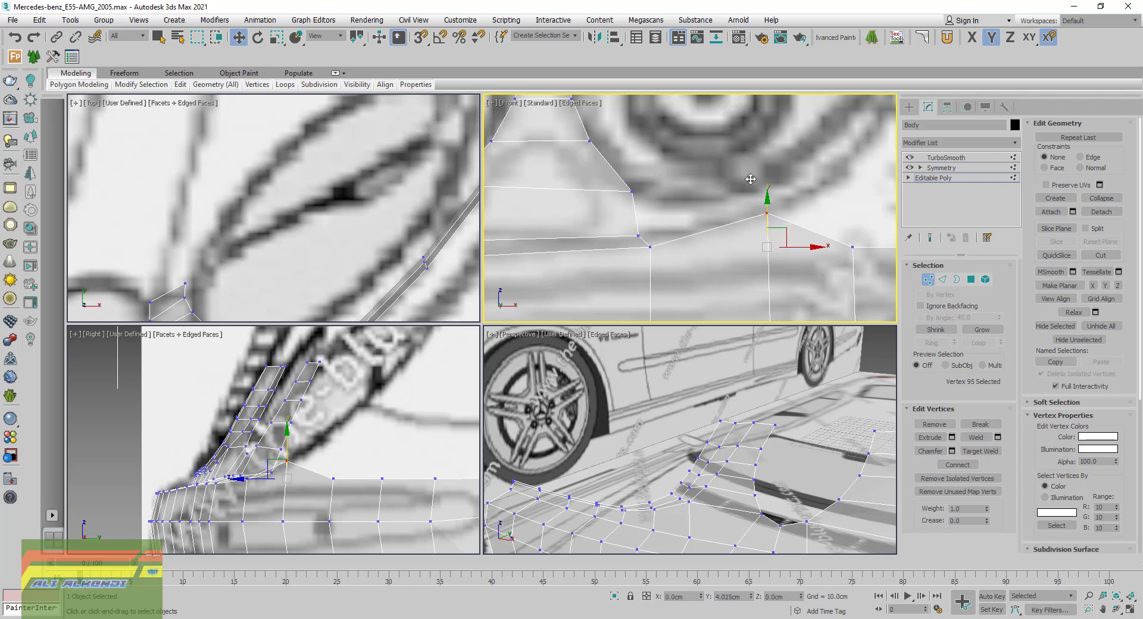
pyautogui.moveTo(751, 179); pyautogui.dragTo(680, 267, button='middle')
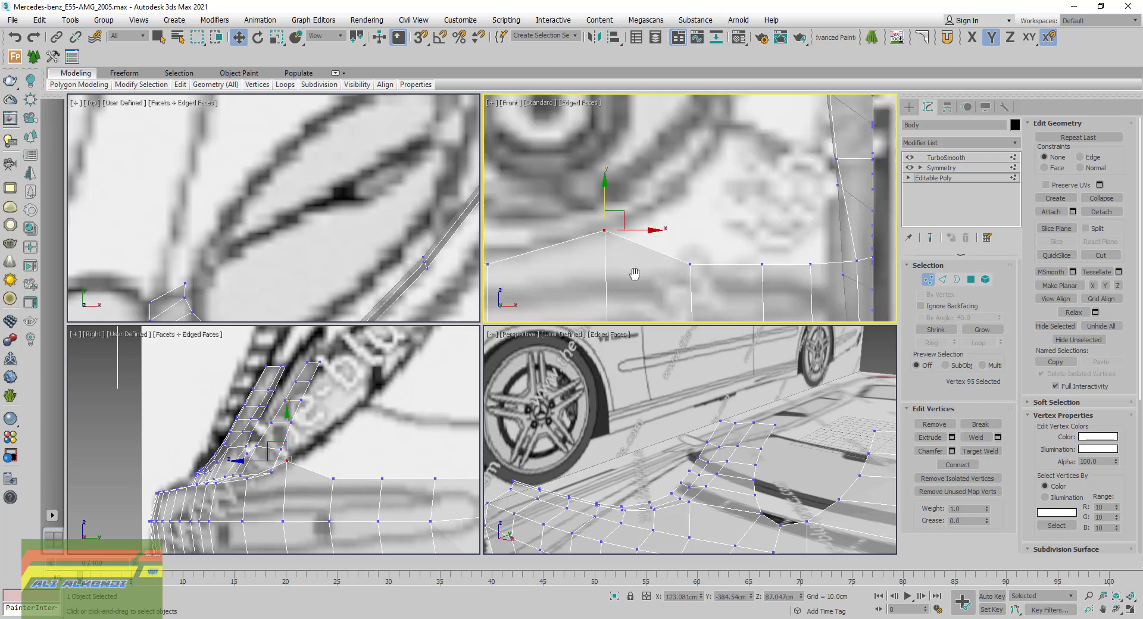
pyautogui.click(674, 266)
pyautogui.moveTo(675, 233); pyautogui.dragTo(646, 145)
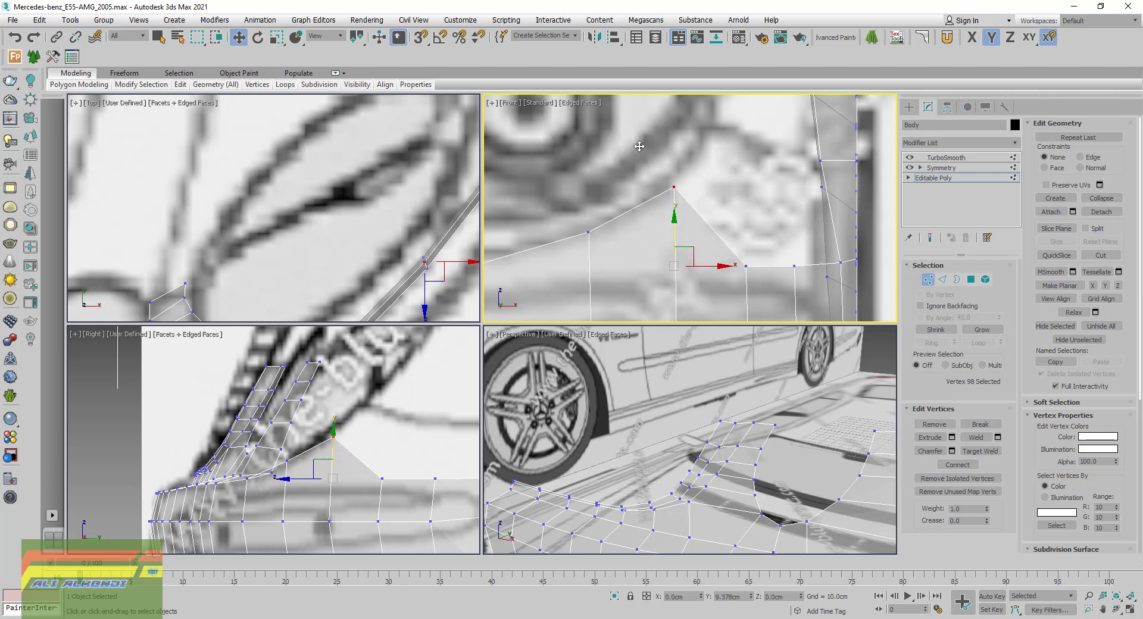
pyautogui.moveTo(639, 146); pyautogui.dragTo(572, 109, button='middle')
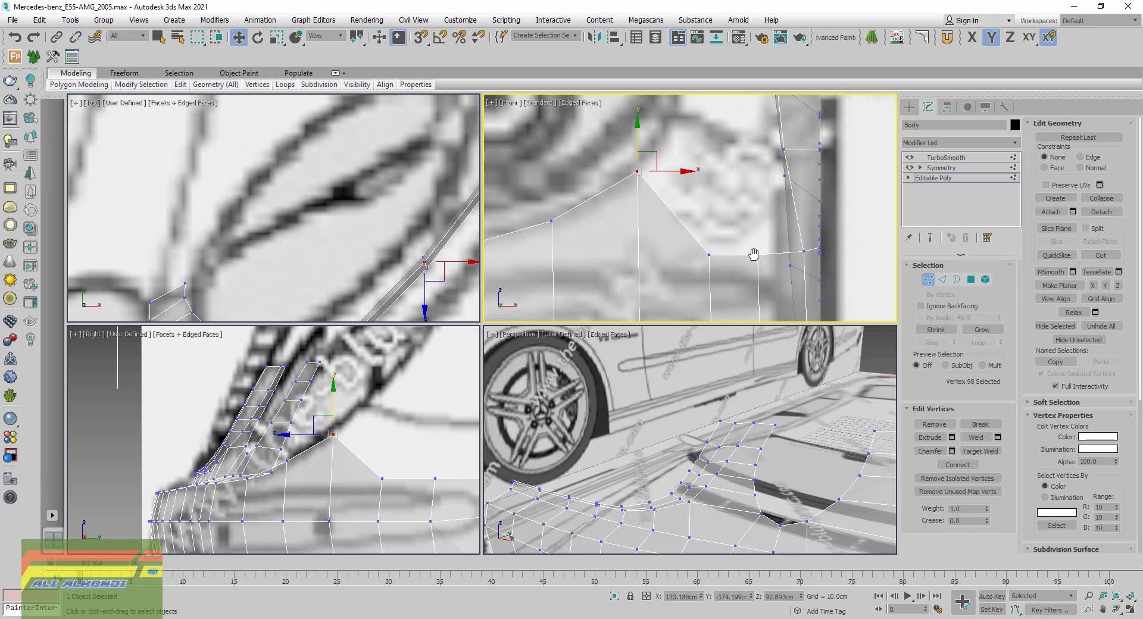
pyautogui.click(971, 279)
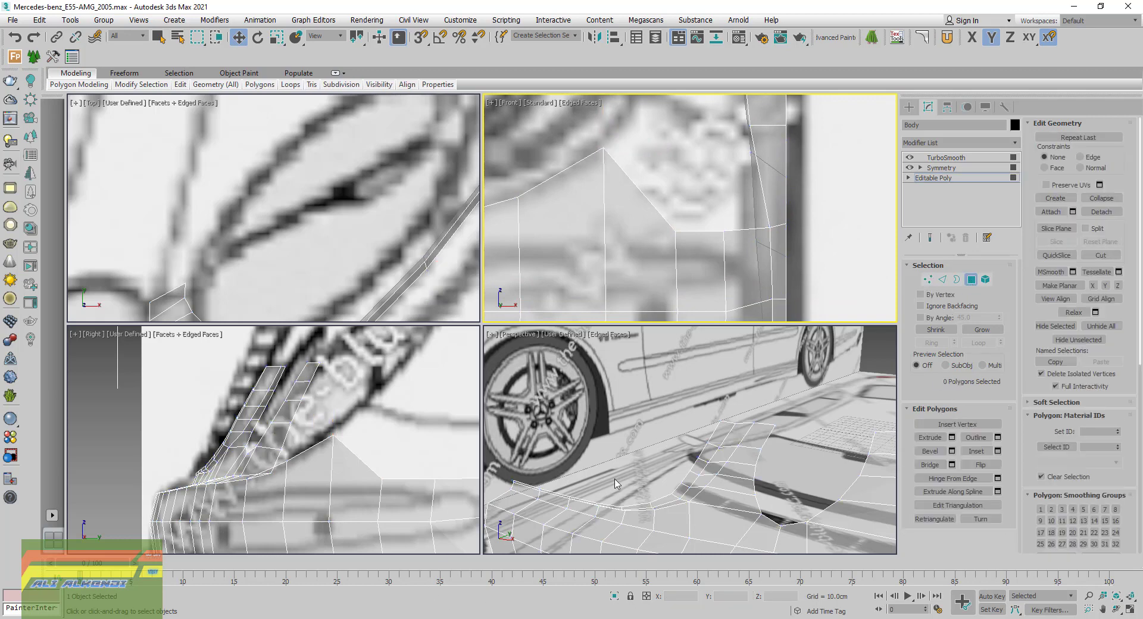
# Delete the four fender polygons near the wheel arch
pyautogui.moveTo(396, 500); pyautogui.dragTo(324, 390, button='middle')
pyautogui.click(333, 384)
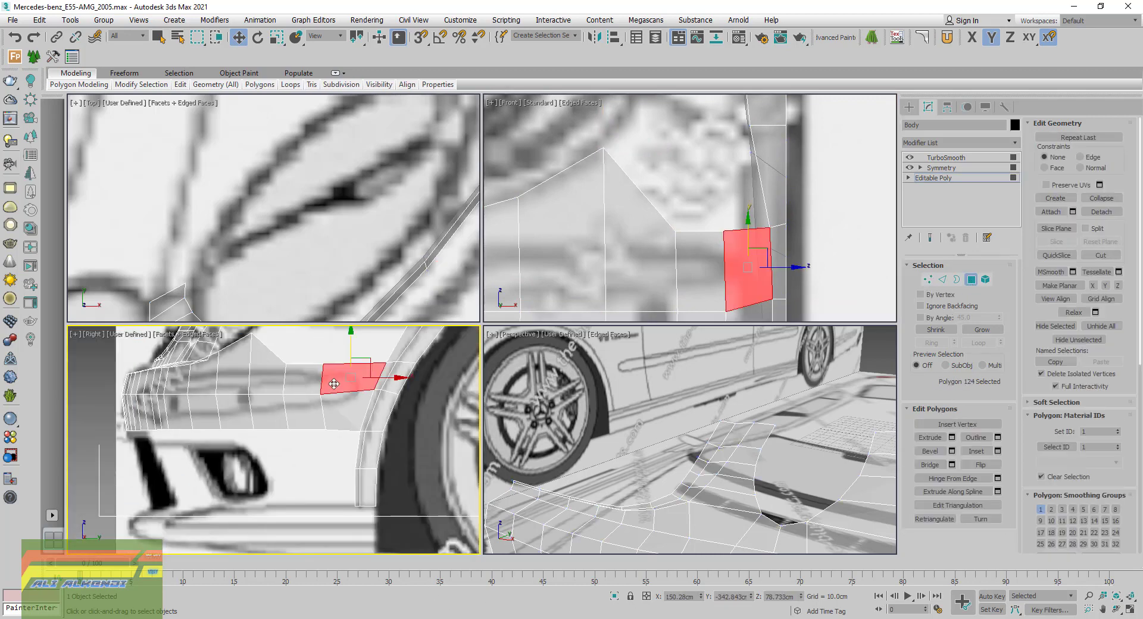
pyautogui.keyDown('ctrl'); pyautogui.click(308, 411); pyautogui.keyUp('ctrl')
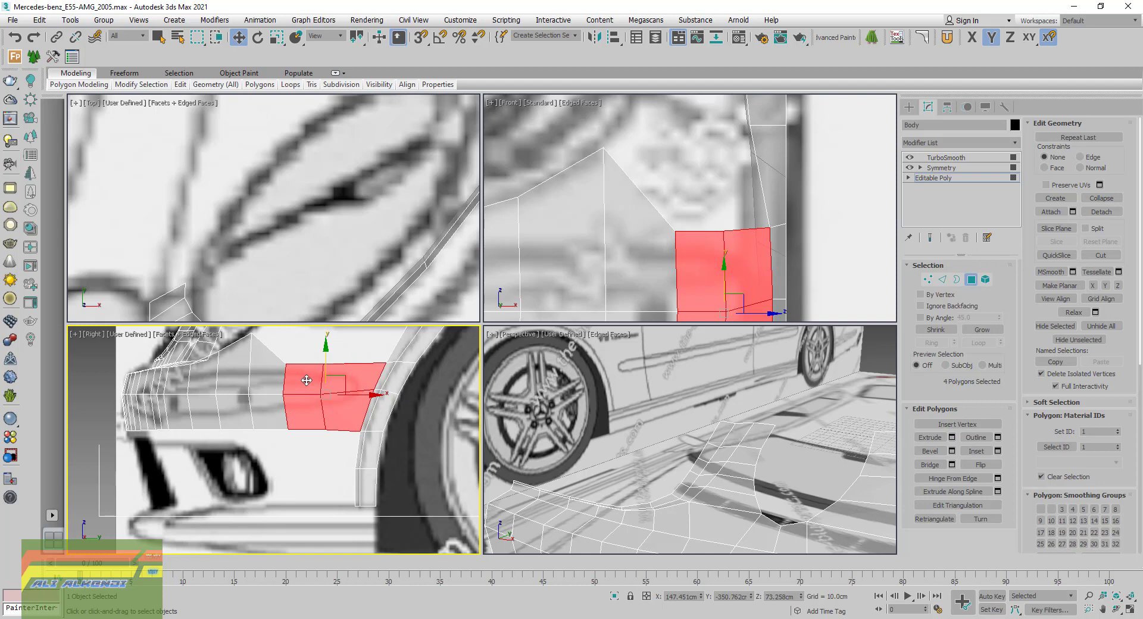
pyautogui.press('Delete')
pyautogui.scroll(-2, 357, 417)
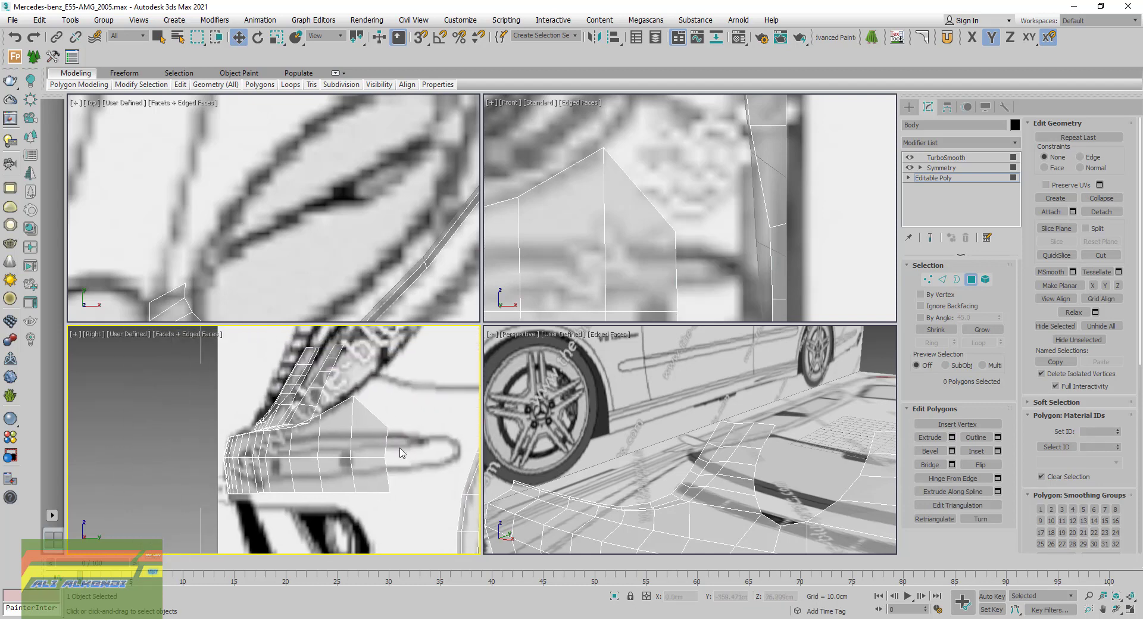
# Raise two lower fender-edge vertices in the side view to follow the blueprint curve
pyautogui.click(928, 279)
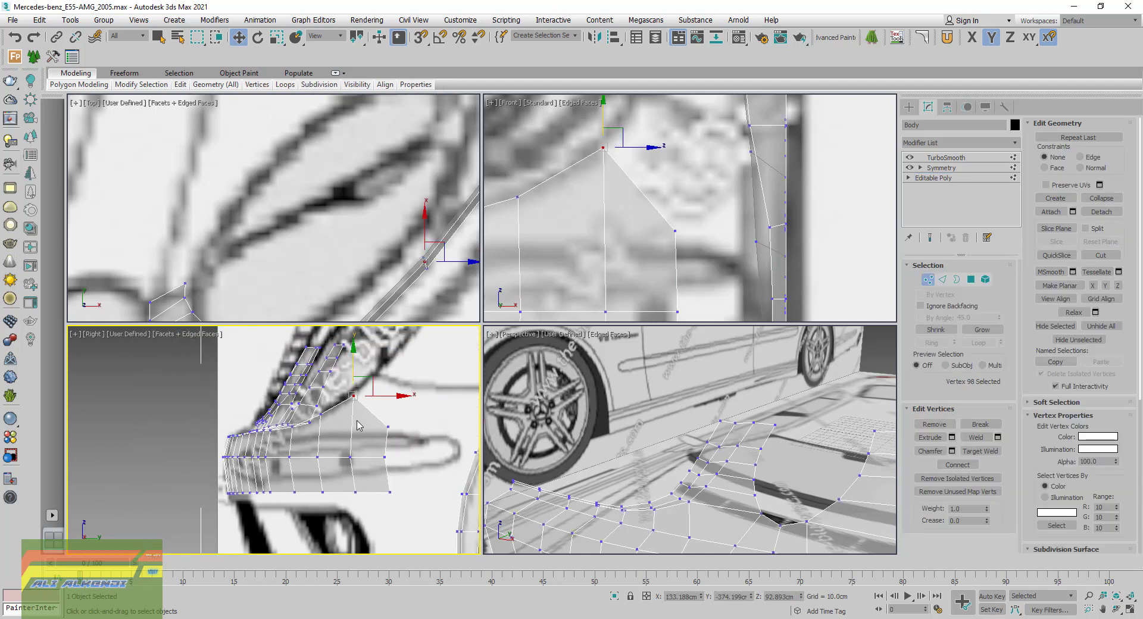
pyautogui.click(388, 425)
pyautogui.moveTo(388, 425); pyautogui.dragTo(379, 323)
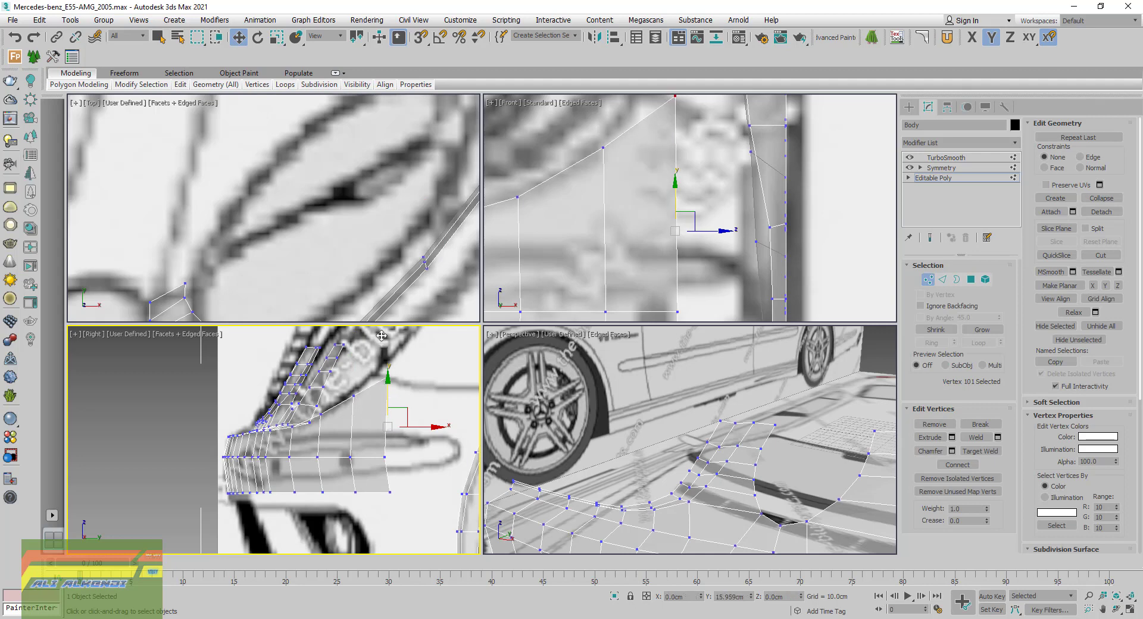
pyautogui.scroll(2, 381, 334)
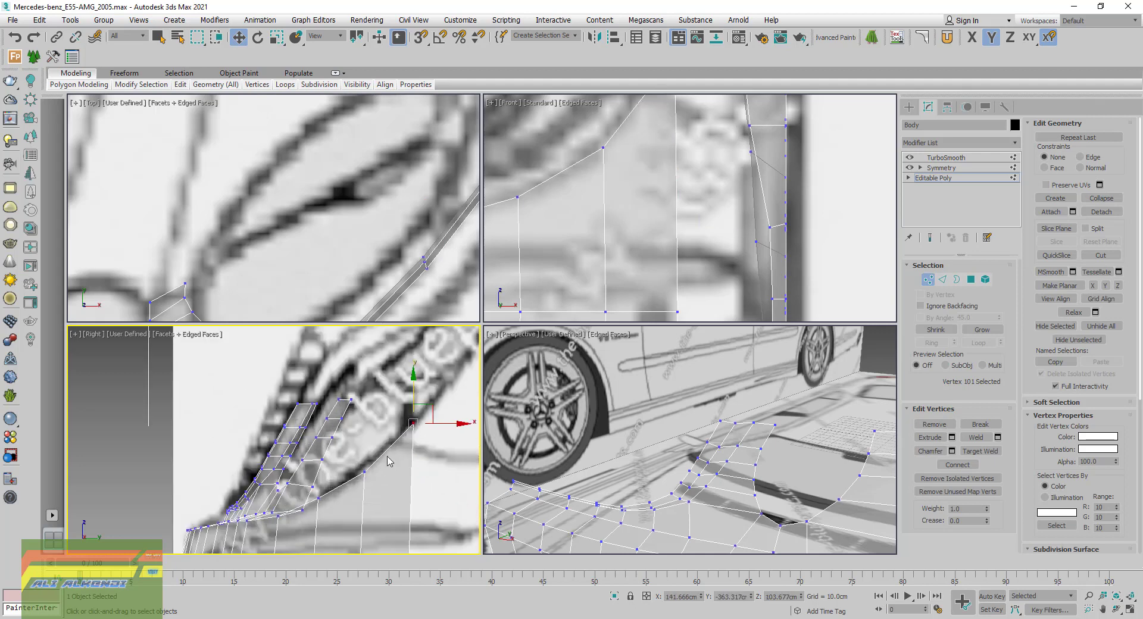
pyautogui.scroll(1, 393, 357)
pyautogui.moveTo(426, 401); pyautogui.dragTo(421, 380)
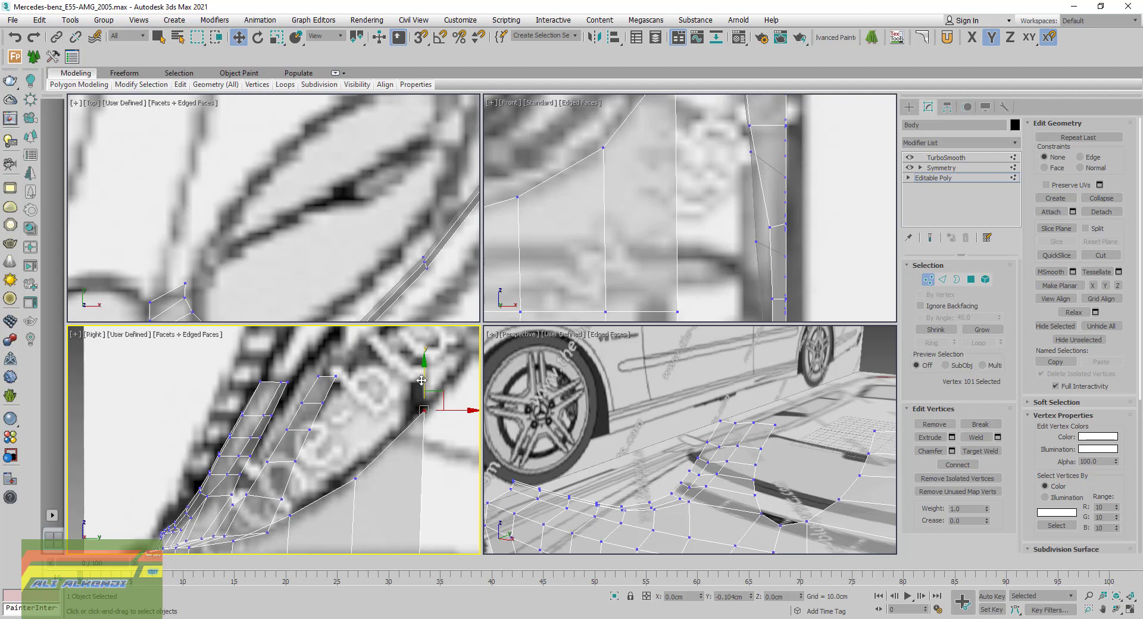
pyautogui.click(355, 478)
pyautogui.moveTo(357, 459); pyautogui.dragTo(357, 451)
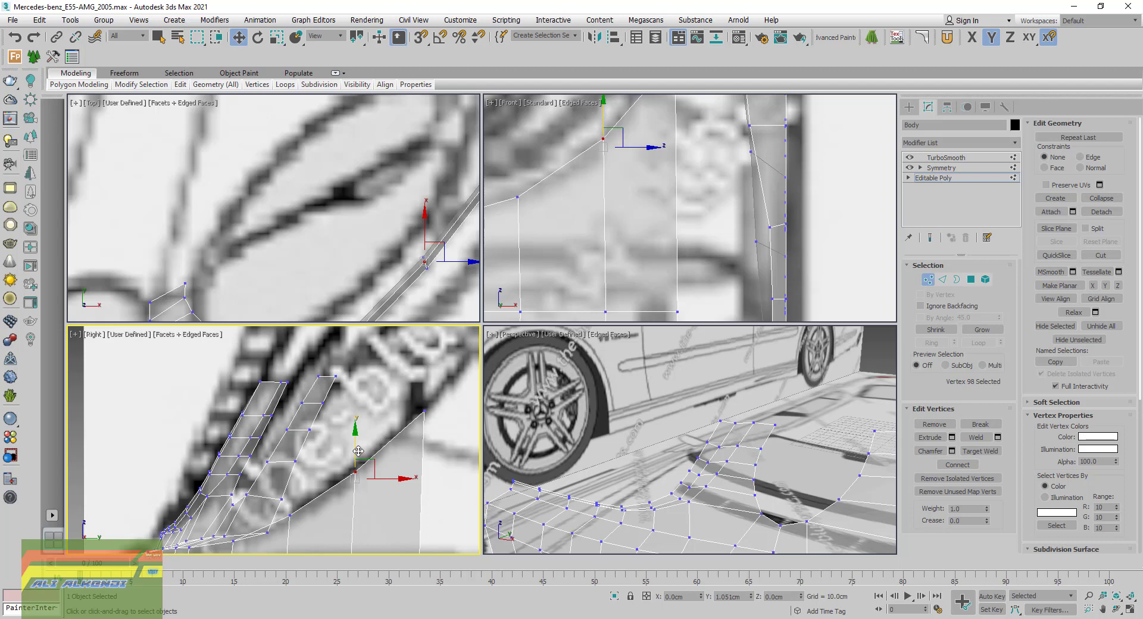
pyautogui.moveTo(358, 451); pyautogui.dragTo(358, 452)
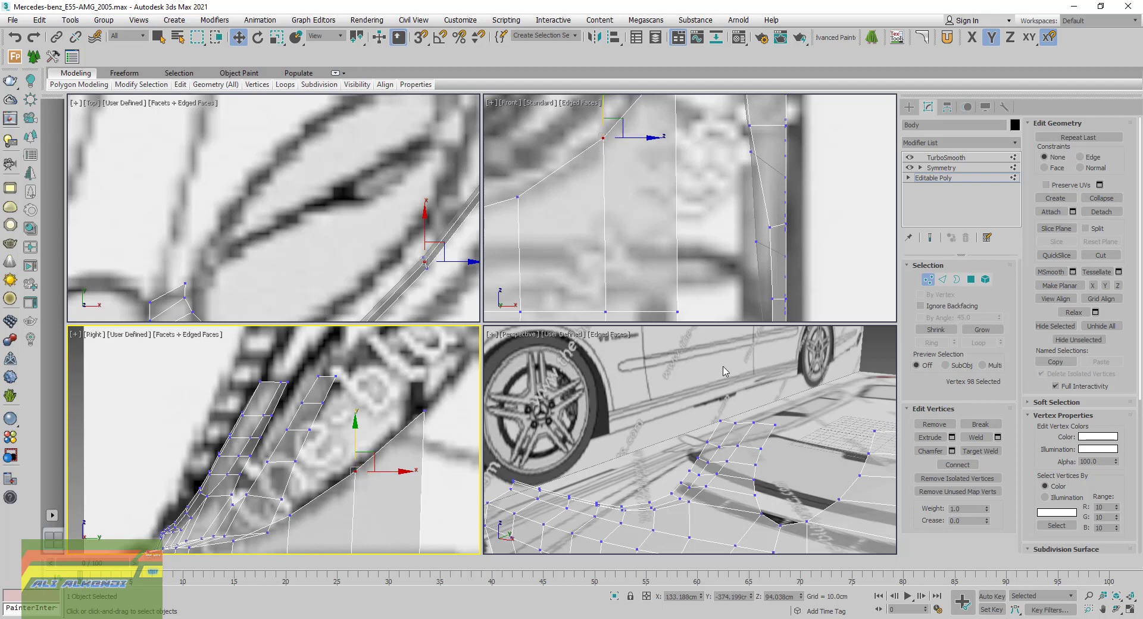
# Select the fender's upper corner vertex and a vertex on the lower curve in the Front view
pyautogui.moveTo(764, 483)
pyautogui.keyDown('alt'); pyautogui.mouseDown(button='middle')
pyautogui.moveTo(732, 485)
pyautogui.moveTo(585, 421)
pyautogui.mouseUp(button='middle'); pyautogui.keyUp('alt')
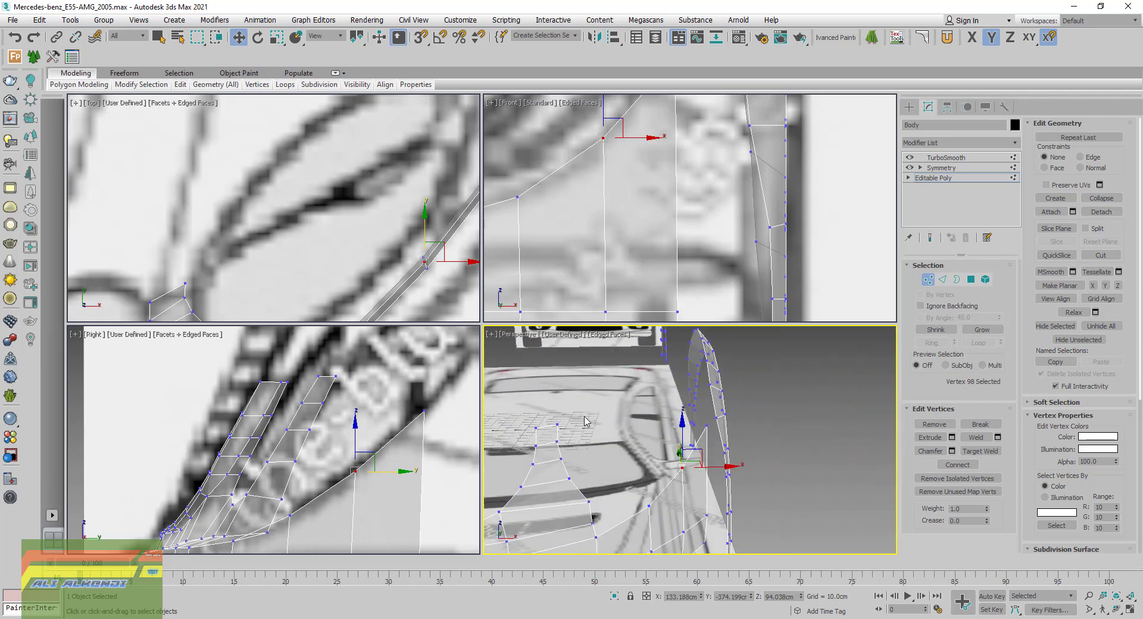
pyautogui.click(420, 411)
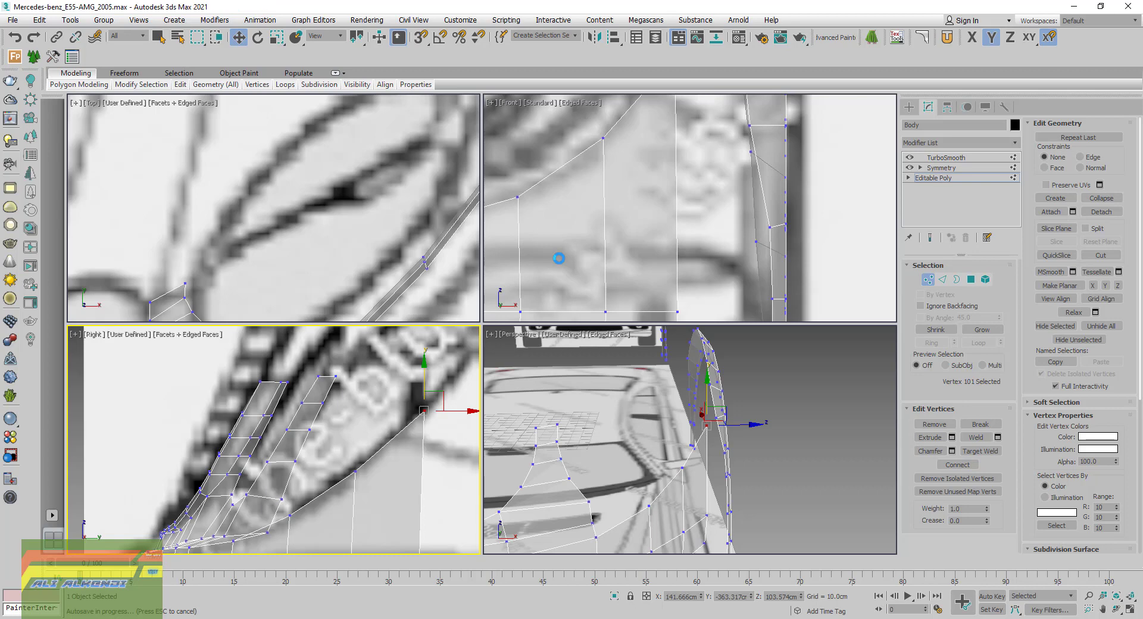
pyautogui.scroll(-2, 558, 258)
pyautogui.moveTo(522, 258); pyautogui.dragTo(692, 246, button='middle')
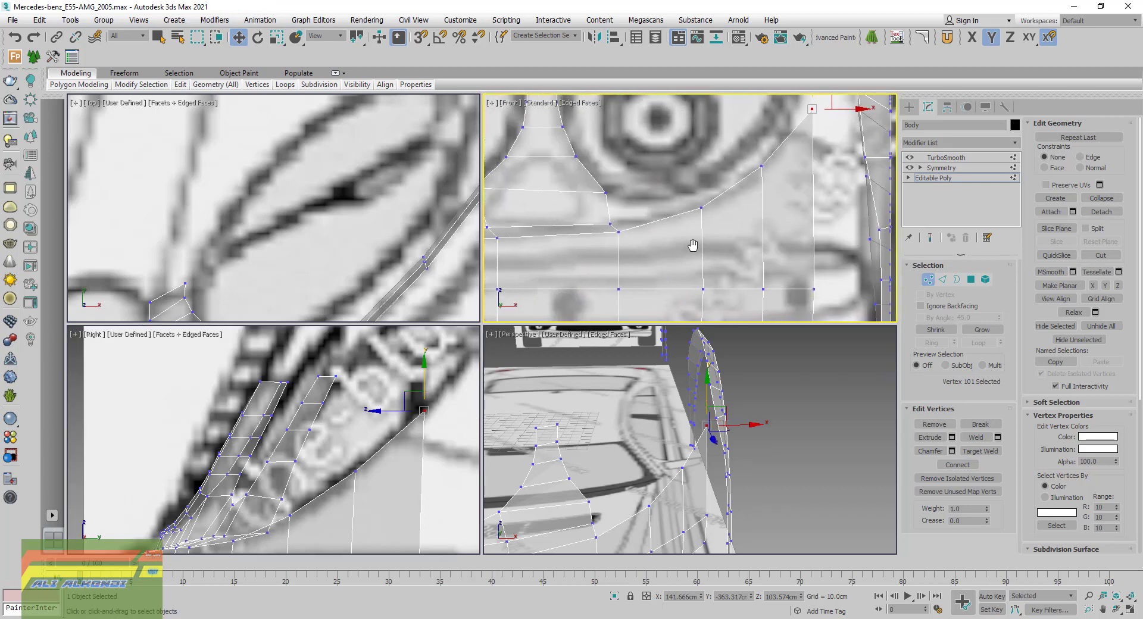
pyautogui.click(701, 212)
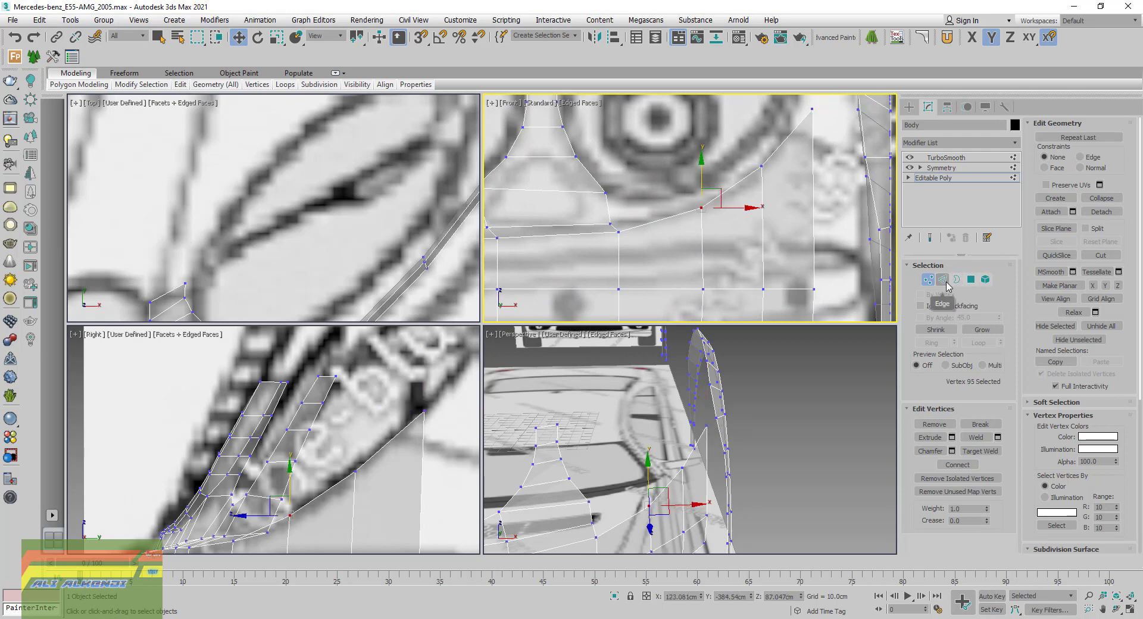
pyautogui.scroll(-2, 378, 191)
pyautogui.scroll(-2, 396, 176)
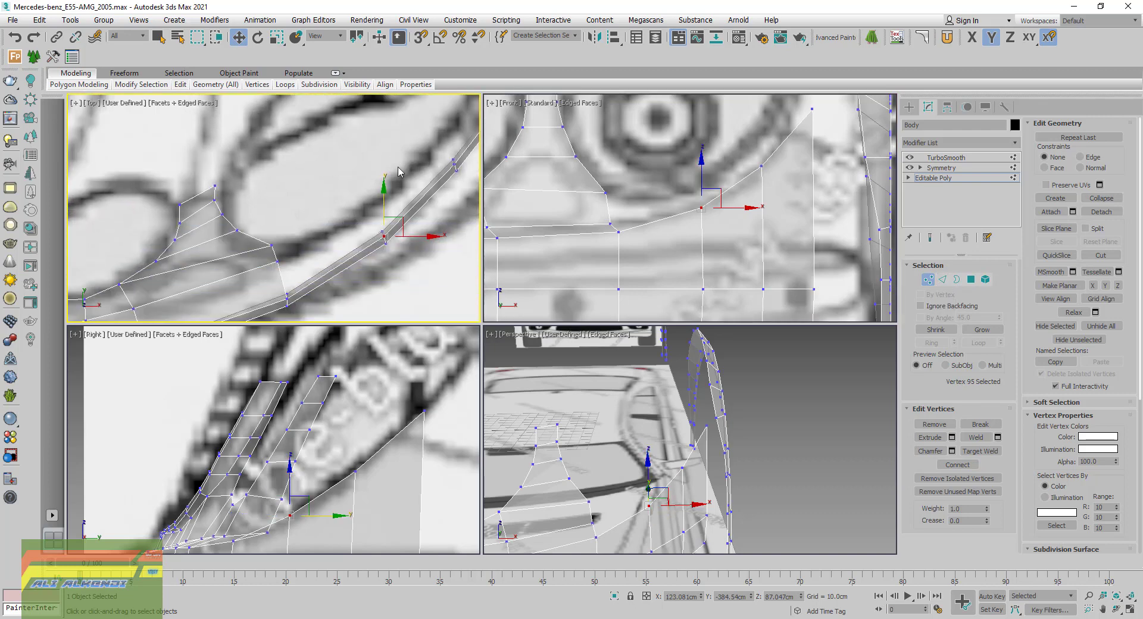
pyautogui.moveTo(303, 282); pyautogui.dragTo(297, 258, button='middle')
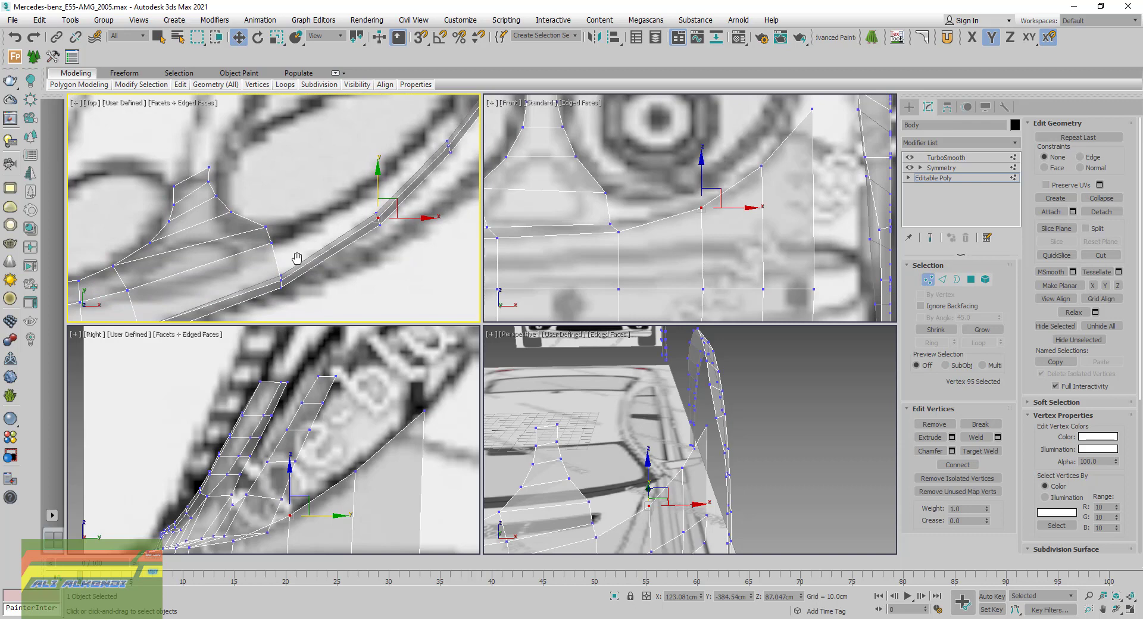
# Move the three lower-curve edges inward in the Top view and 2.25cm up in Front
pyautogui.click(942, 279)
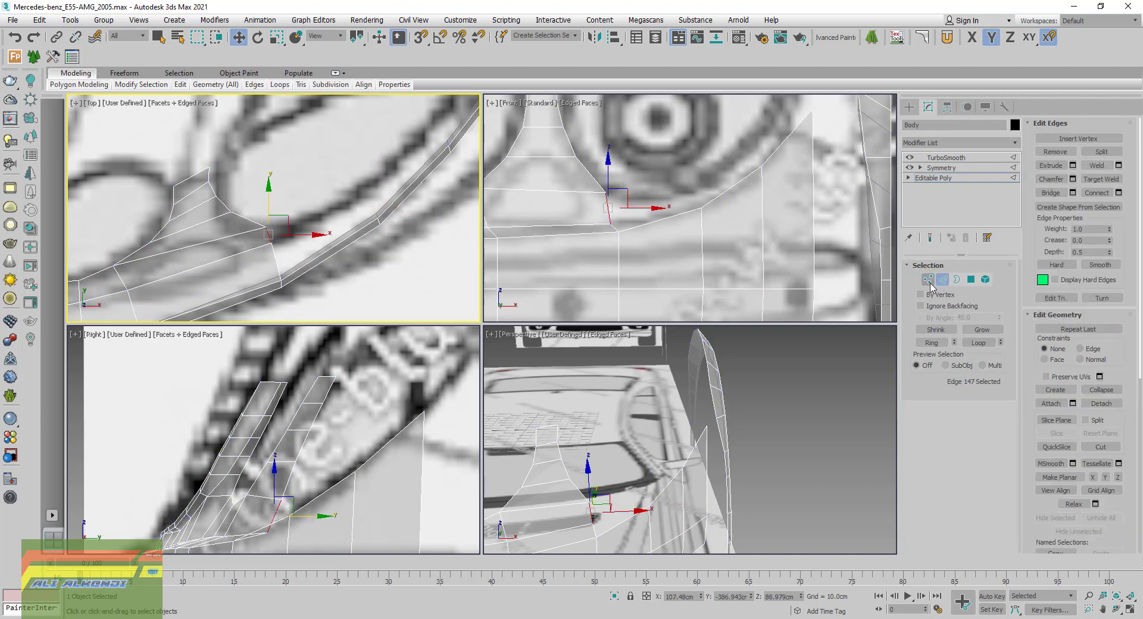
pyautogui.click(665, 222)
pyautogui.keyDown('ctrl'); pyautogui.click(731, 190); pyautogui.keyUp('ctrl')
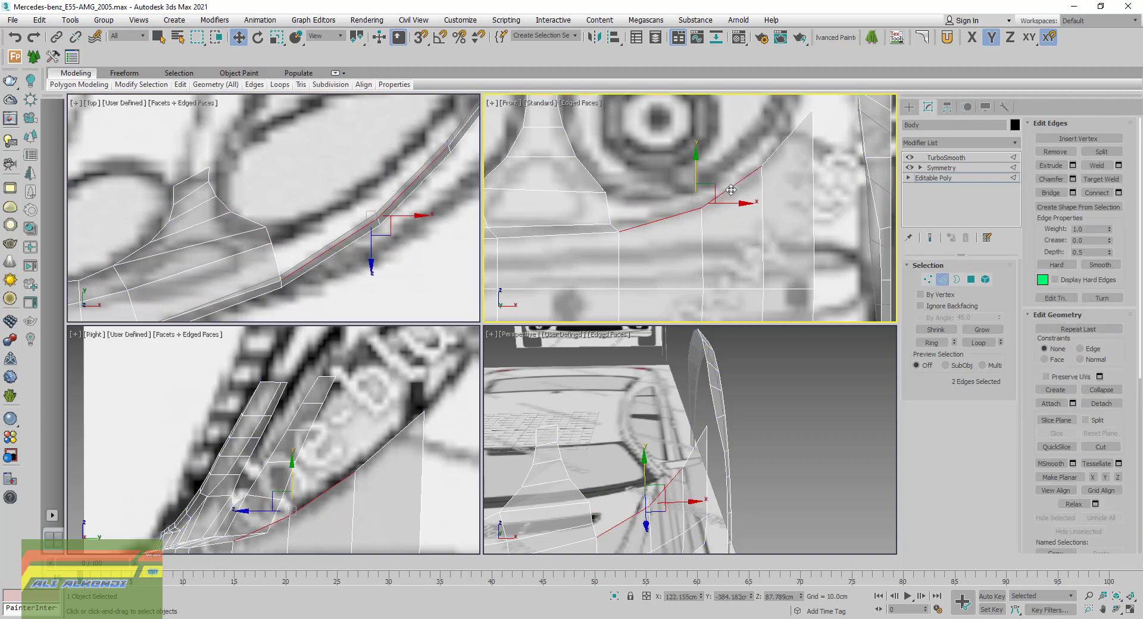
pyautogui.keyDown('ctrl'); pyautogui.click(771, 158); pyautogui.keyUp('ctrl')
pyautogui.moveTo(384, 218); pyautogui.dragTo(381, 235, button='middle')
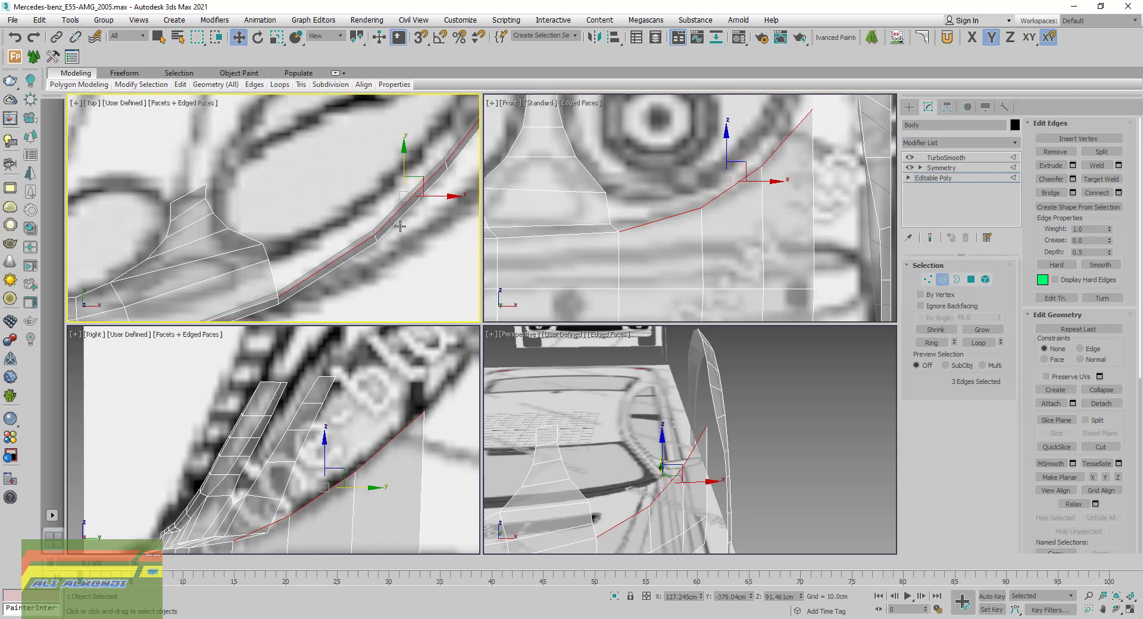
pyautogui.moveTo(417, 179); pyautogui.dragTo(412, 153)
pyautogui.scroll(2, 717, 140)
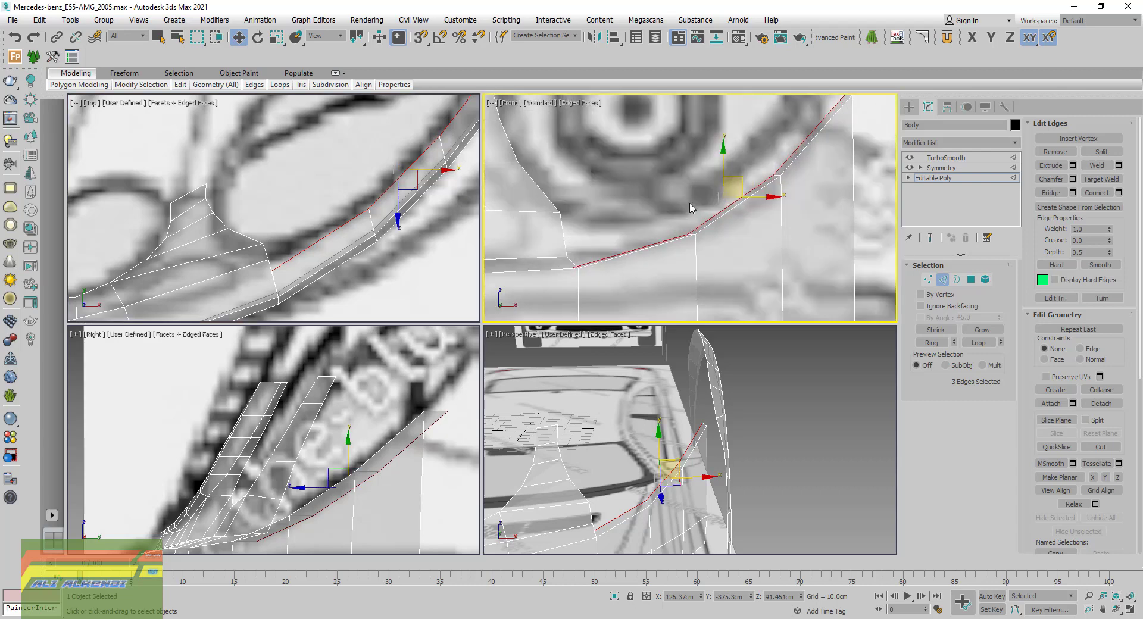
pyautogui.moveTo(726, 162); pyautogui.dragTo(716, 135)
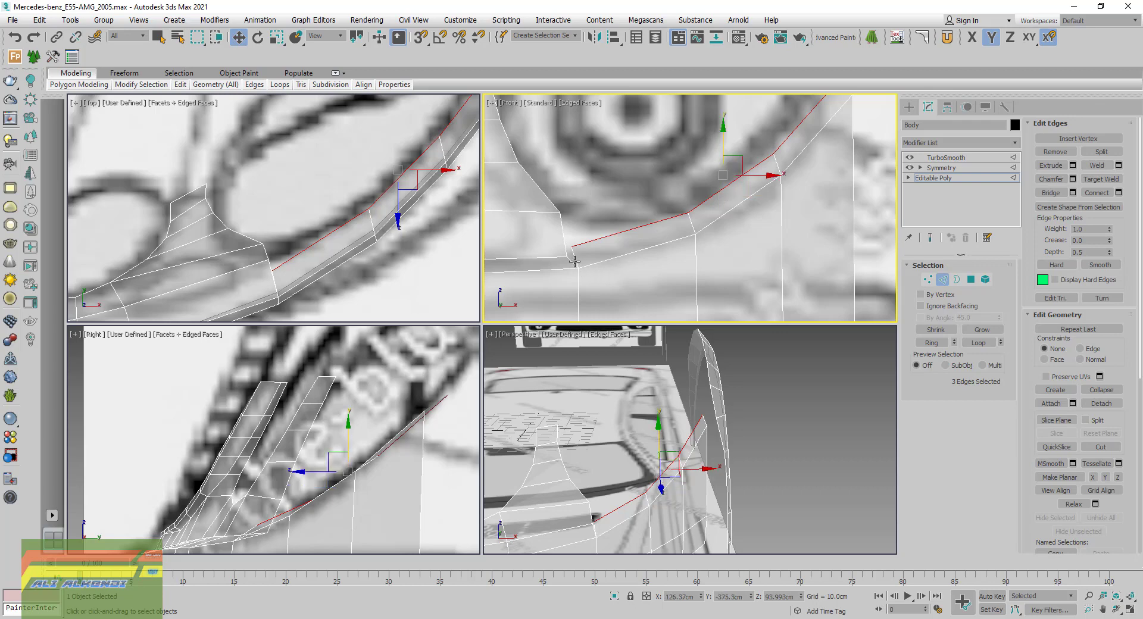
pyautogui.moveTo(574, 262); pyautogui.dragTo(629, 252, button='middle')
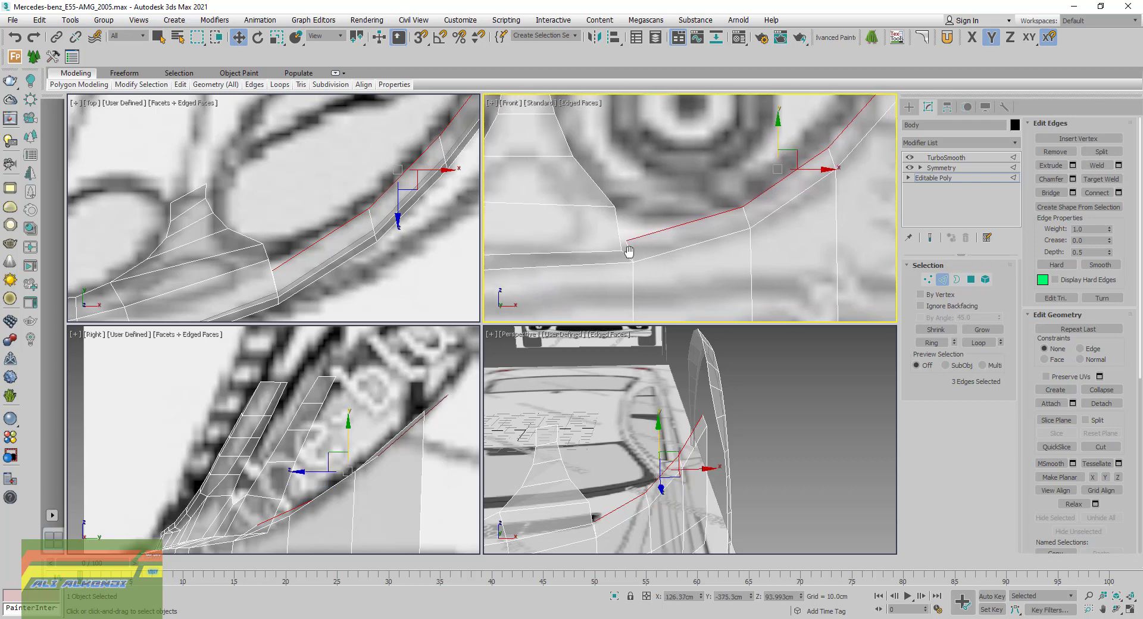
pyautogui.click(927, 279)
# Target Weld the stray vertex onto its neighbour on the lower curve
pyautogui.click(981, 450)
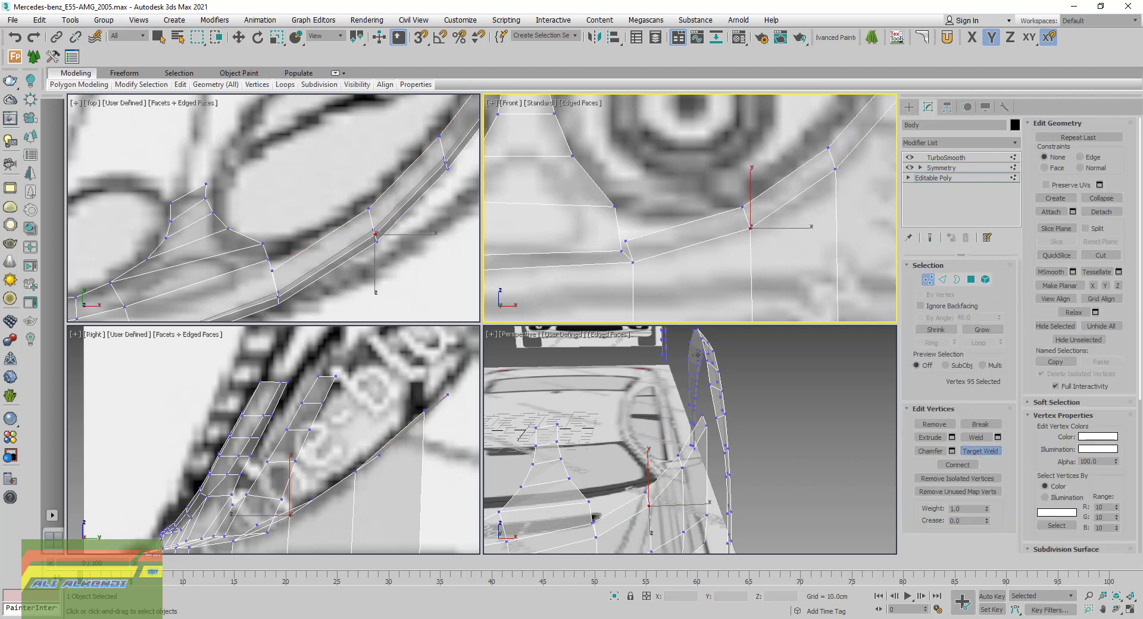
pyautogui.click(619, 249)
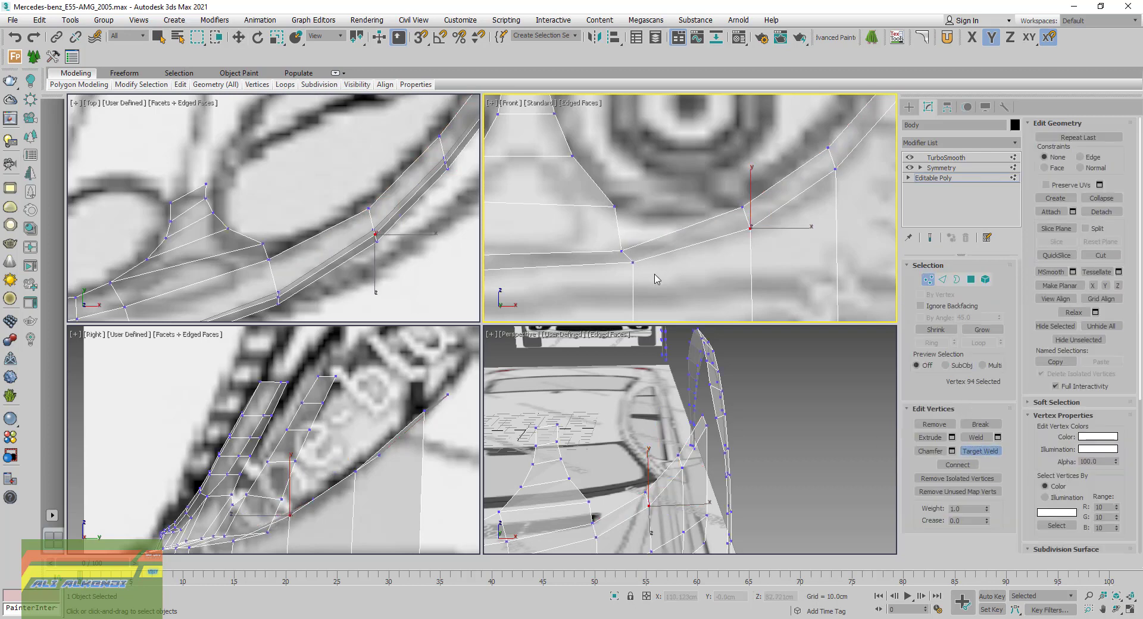
pyautogui.click(980, 451)
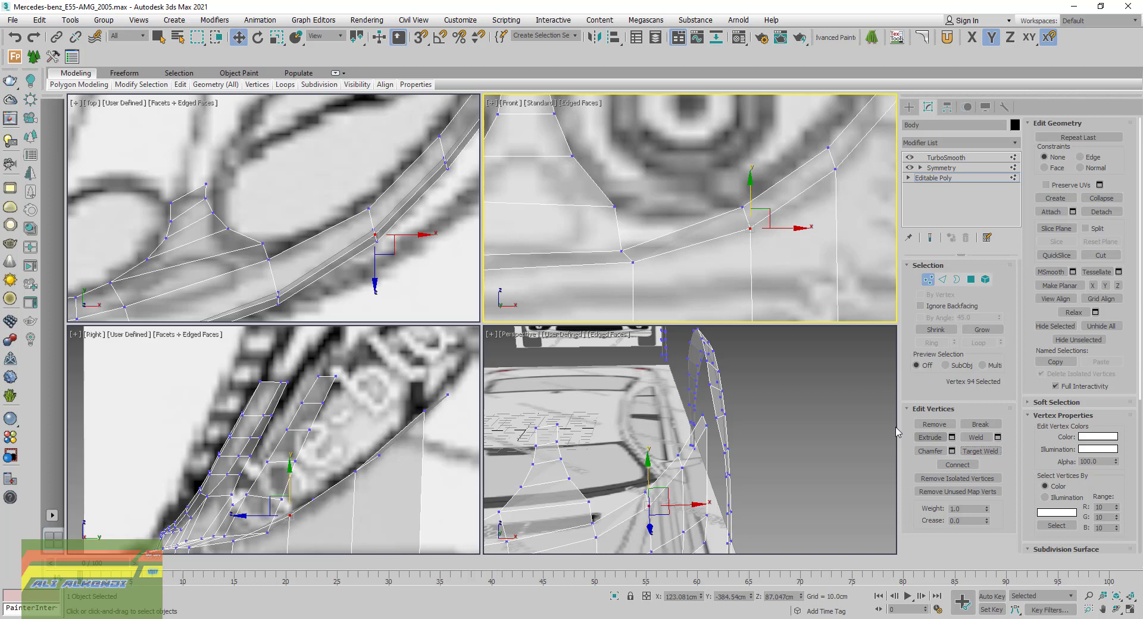
pyautogui.click(622, 252)
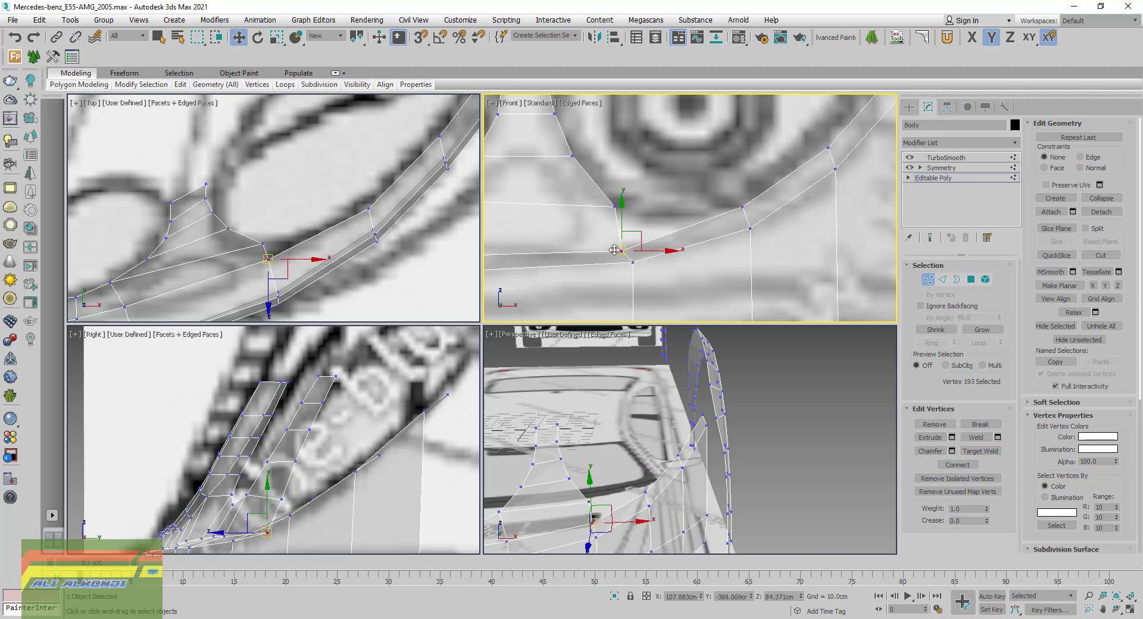
pyautogui.moveTo(613, 249)
pyautogui.mouseDown(button='middle')
pyautogui.moveTo(692, 255)
pyautogui.moveTo(654, 257)
pyautogui.mouseUp(button='middle')
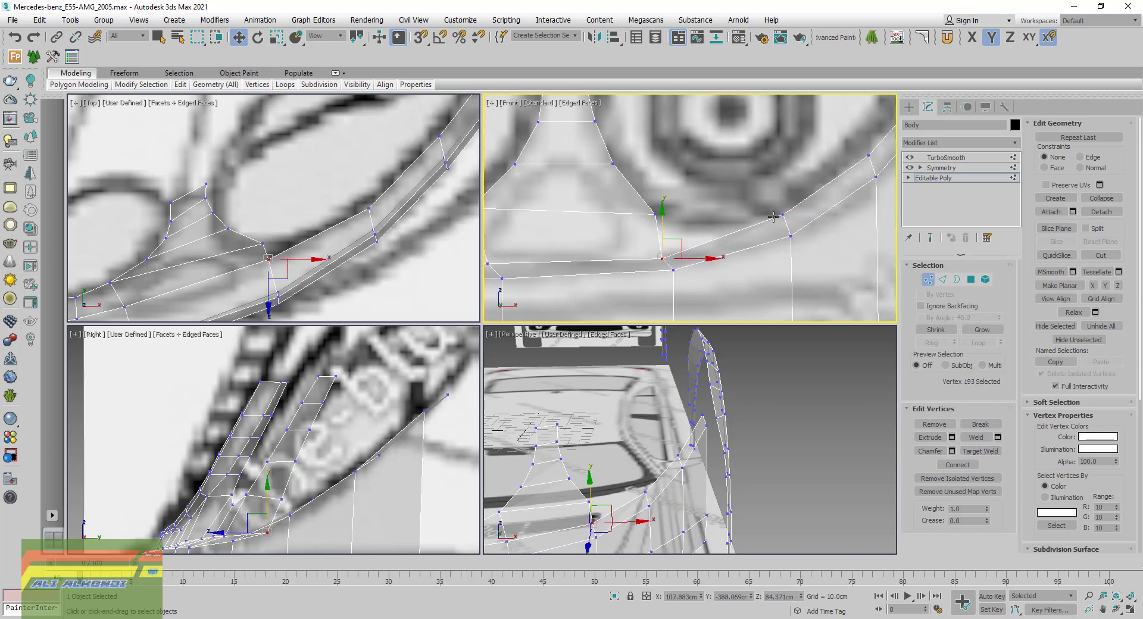
# Nudge two vertices near the headlight rim along the headlight contour
pyautogui.click(782, 216)
pyautogui.moveTo(781, 216); pyautogui.dragTo(720, 287, button='middle')
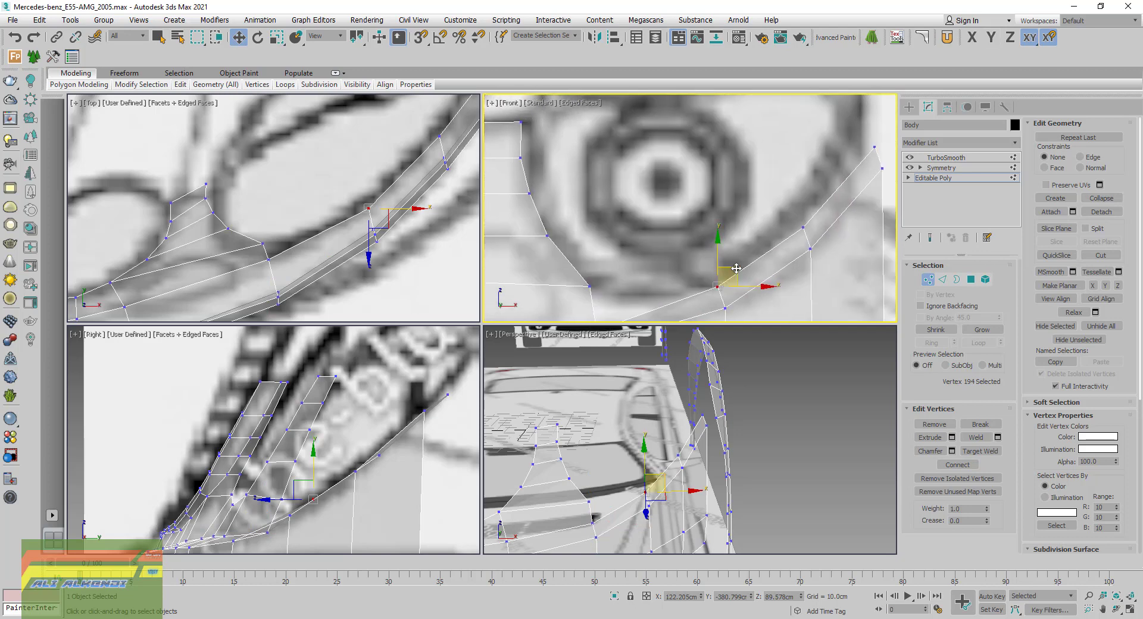
pyautogui.moveTo(736, 269); pyautogui.dragTo(740, 268)
pyautogui.click(803, 227)
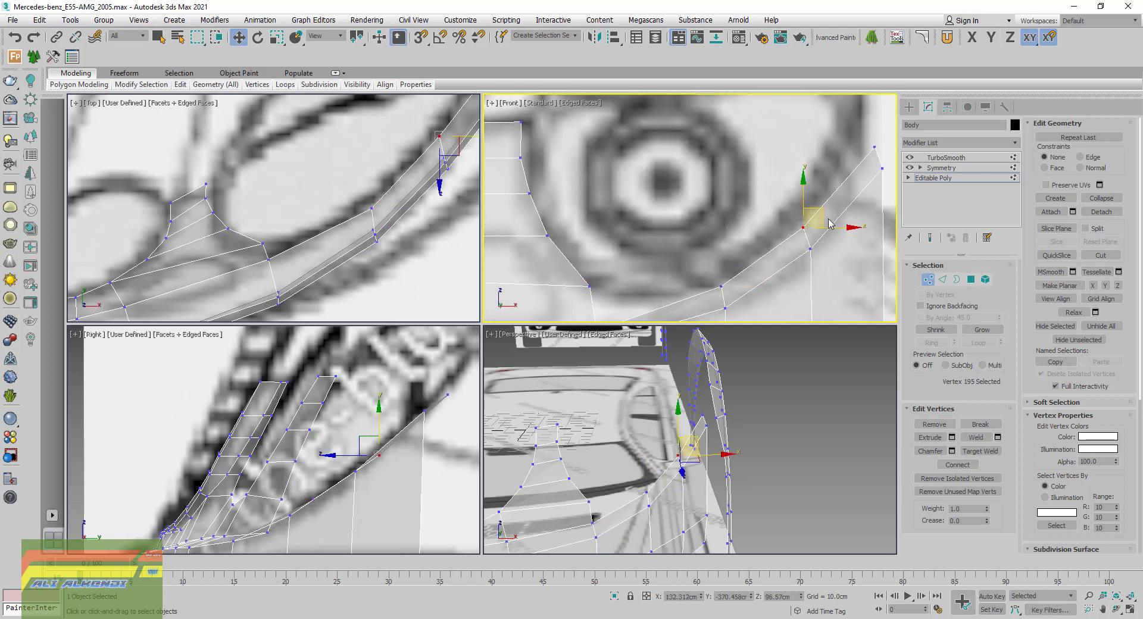
pyautogui.moveTo(821, 214); pyautogui.dragTo(814, 214)
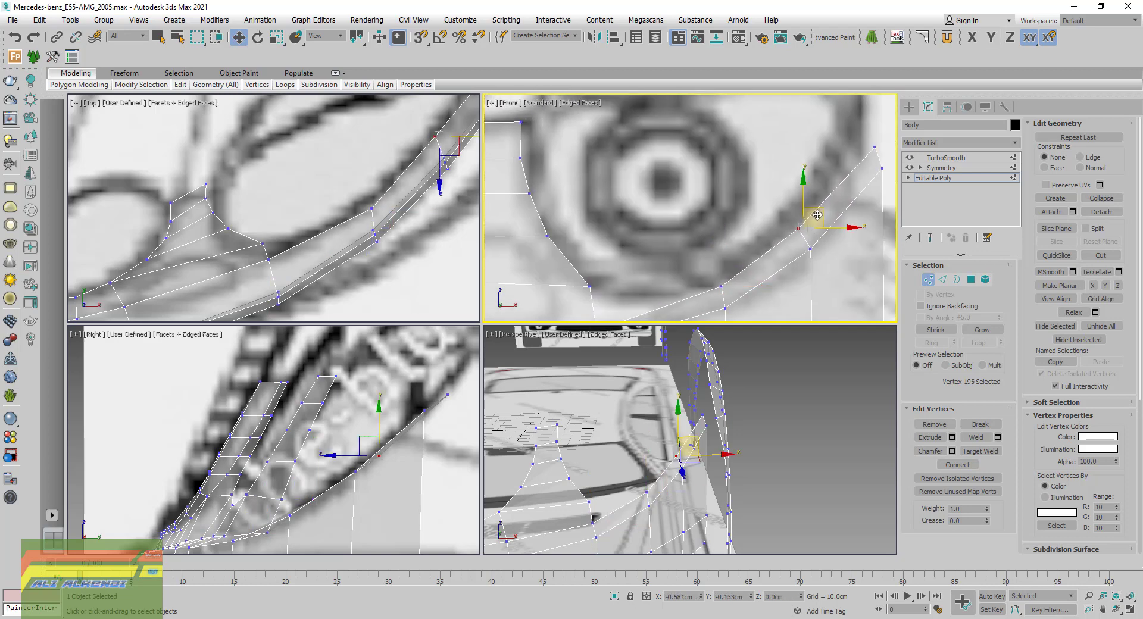
pyautogui.moveTo(887, 163)
pyautogui.mouseDown(button='middle')
pyautogui.moveTo(861, 162)
pyautogui.moveTo(805, 195)
pyautogui.mouseUp(button='middle')
# Move the vertices beside the headlight, including 100 and 97, onto the outline
pyautogui.click(824, 199)
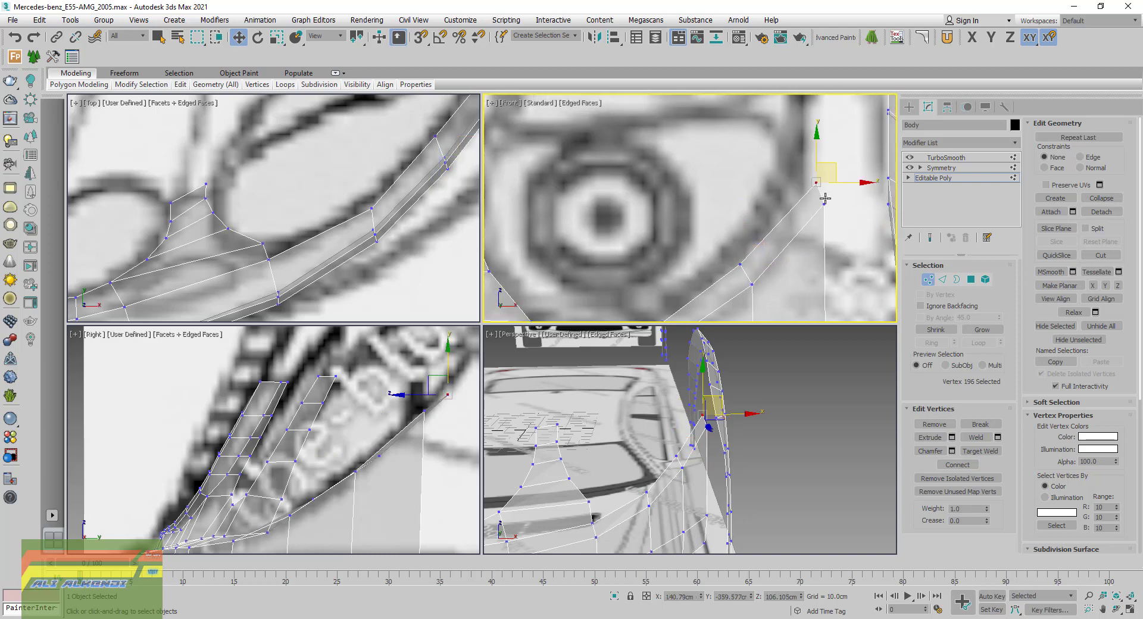
pyautogui.moveTo(830, 166)
pyautogui.mouseDown()
pyautogui.moveTo(810, 188)
pyautogui.moveTo(801, 180)
pyautogui.mouseUp()
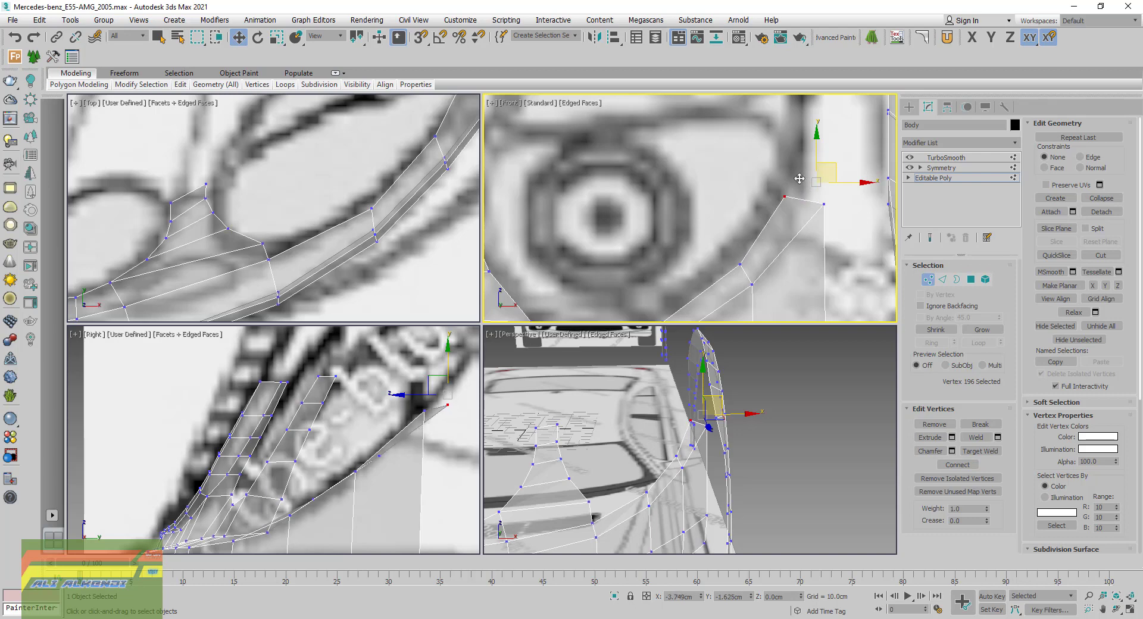
pyautogui.click(823, 204)
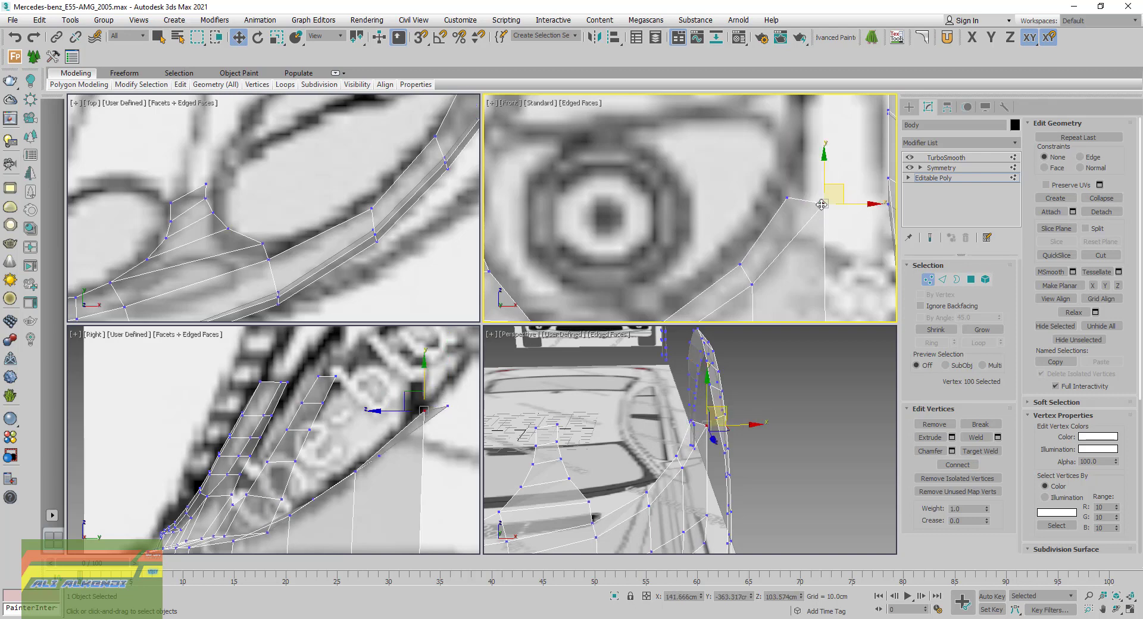
pyautogui.moveTo(843, 203); pyautogui.dragTo(822, 200)
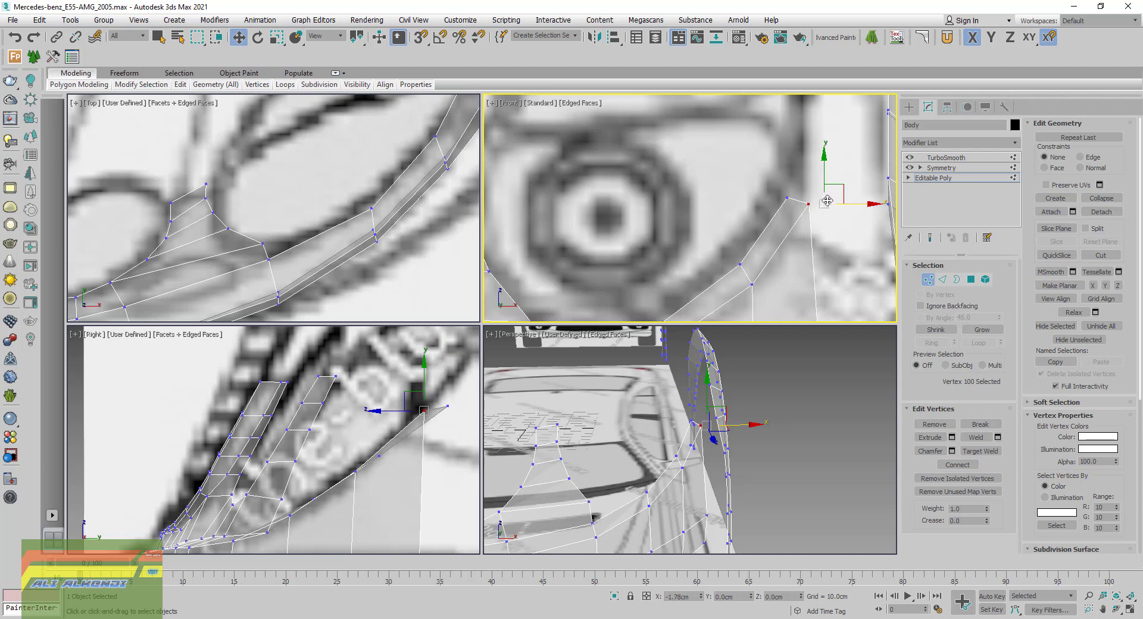
pyautogui.click(752, 284)
pyautogui.moveTo(769, 271); pyautogui.dragTo(770, 266)
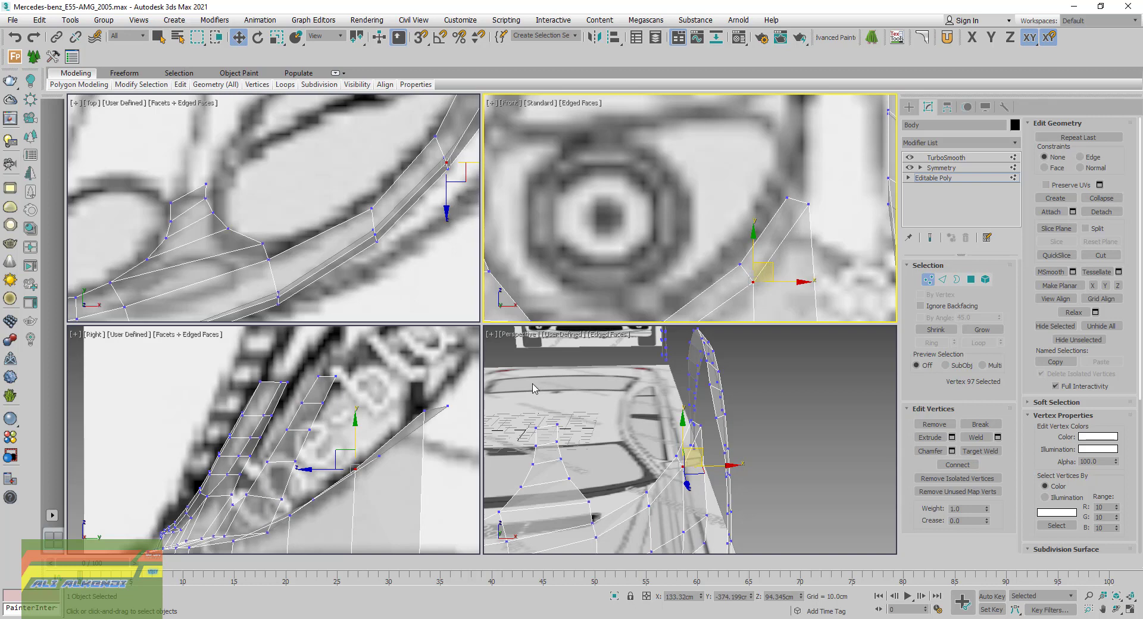
pyautogui.scroll(2, 393, 453)
# Raise the top bumper-edge vertex to the blueprint line and nudge a neighbouring vertex down
pyautogui.scroll(1, 393, 454)
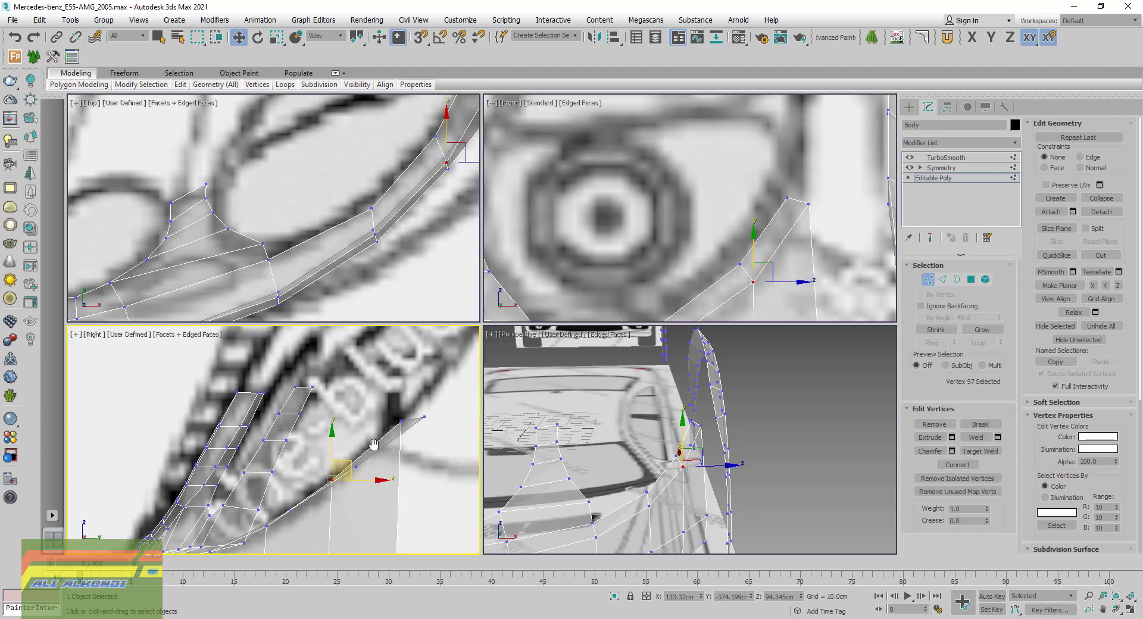
pyautogui.click(423, 417)
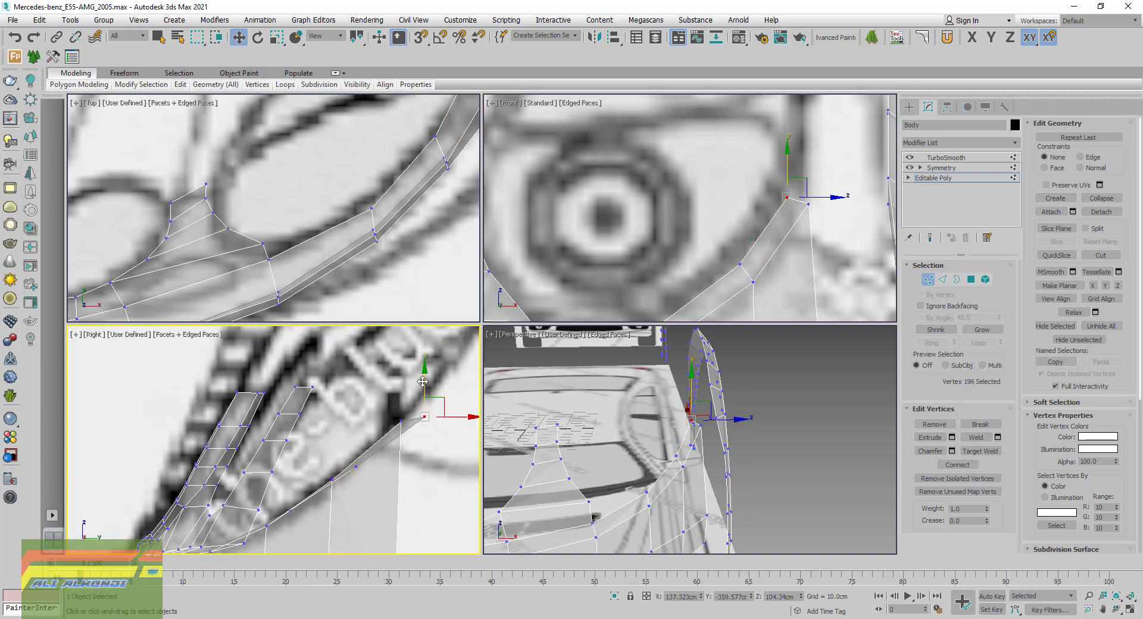
pyautogui.moveTo(423, 384); pyautogui.dragTo(407, 356)
pyautogui.click(399, 423)
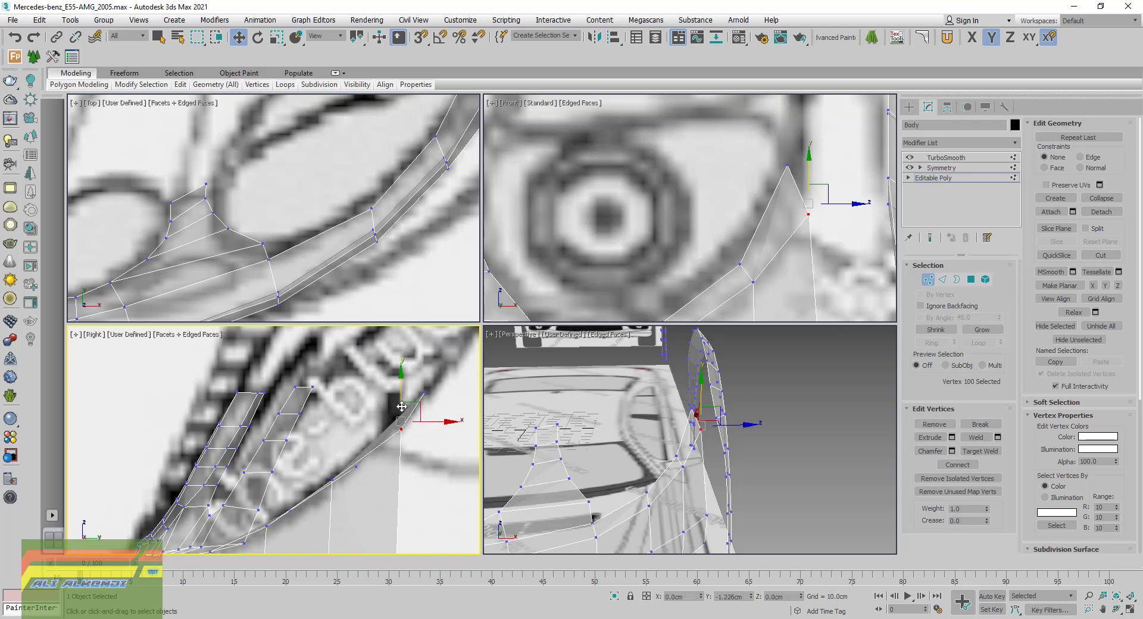
pyautogui.moveTo(401, 405); pyautogui.dragTo(401, 402)
pyautogui.moveTo(401, 403); pyautogui.dragTo(402, 406)
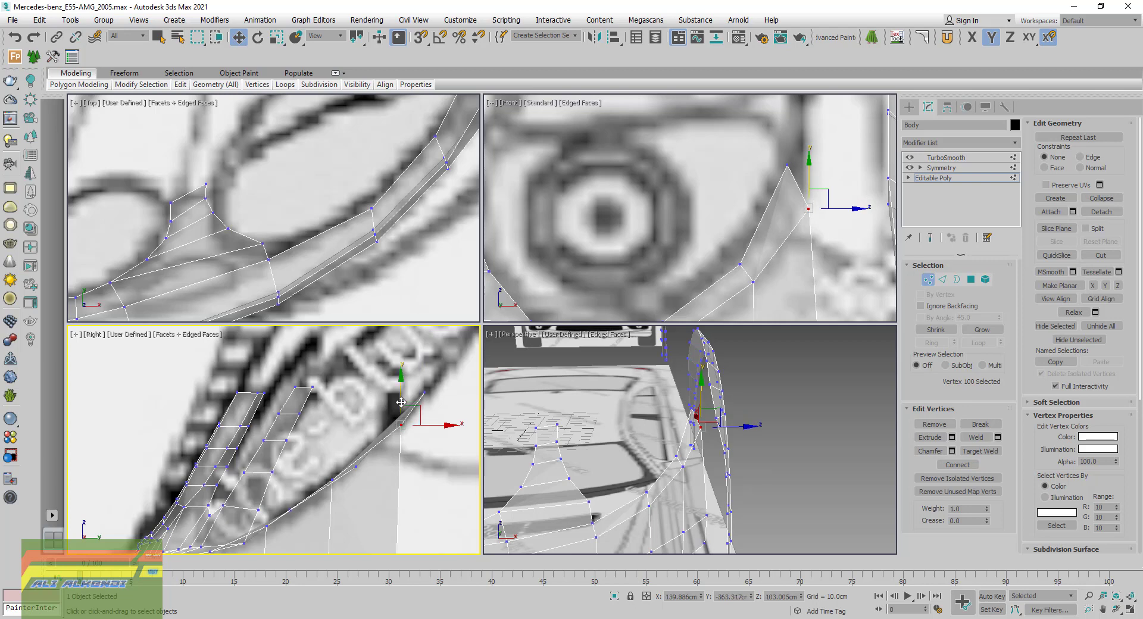
# Move a vertex about 4 cm along X and shift its lower neighbour left to the outline
pyautogui.moveTo(753, 153); pyautogui.dragTo(797, 191)
pyautogui.click(405, 408)
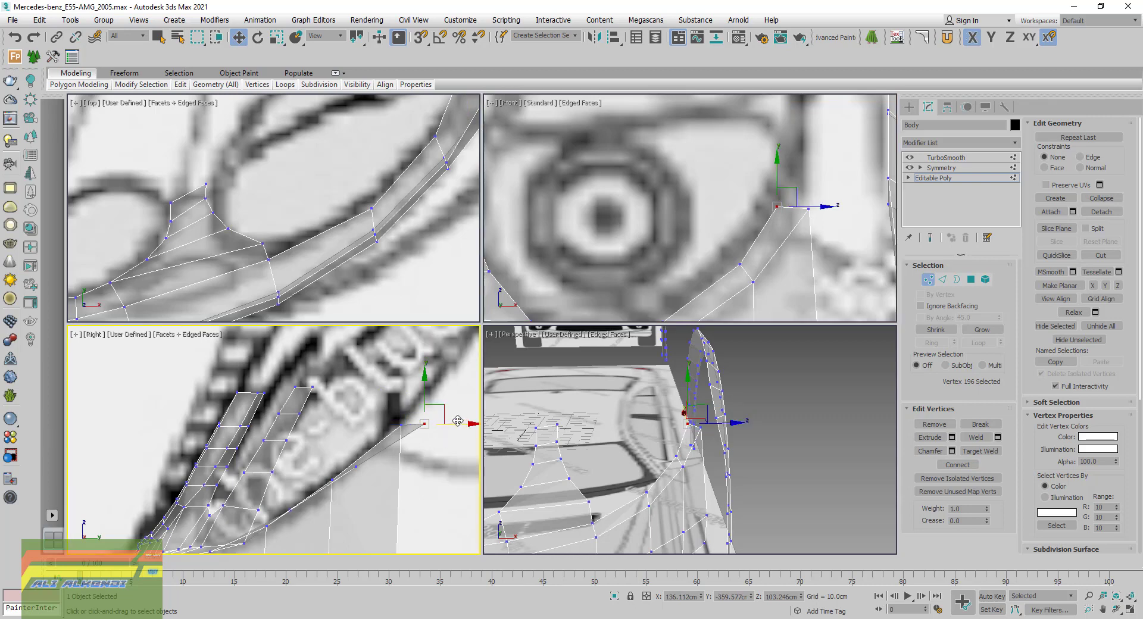
pyautogui.press('F5')
pyautogui.moveTo(438, 406); pyautogui.dragTo(433, 404)
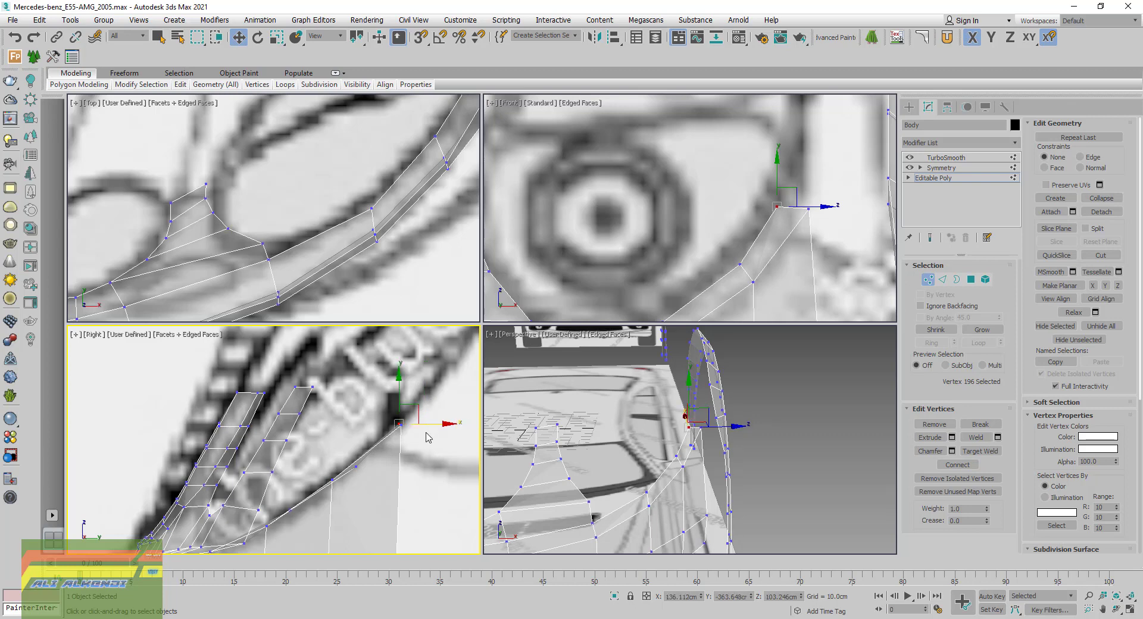
pyautogui.click(356, 466)
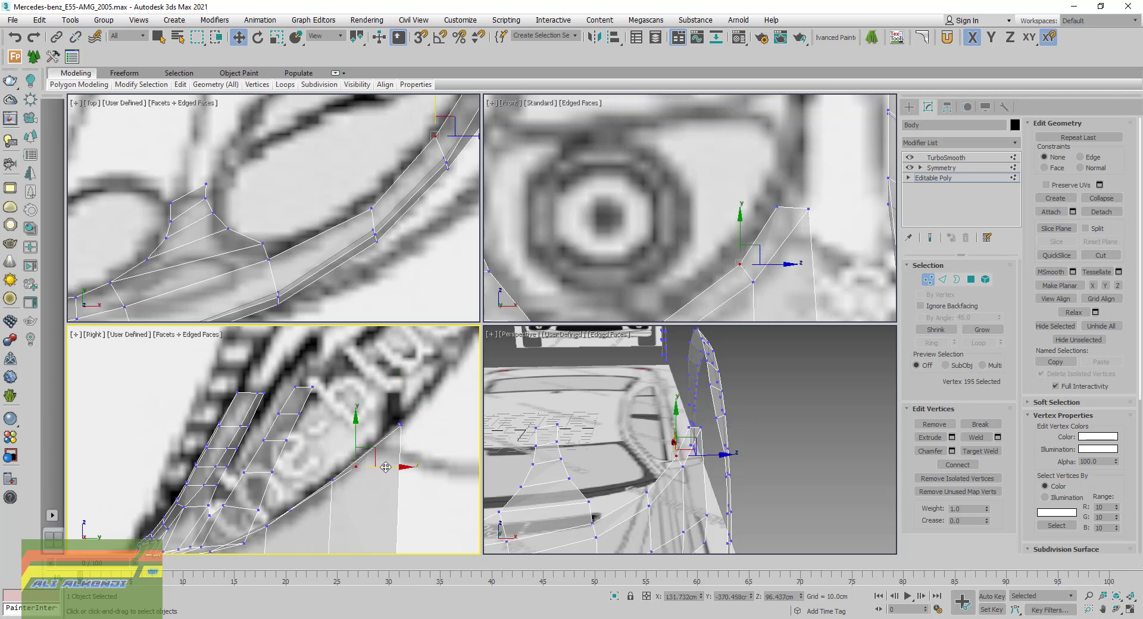
pyautogui.moveTo(386, 464); pyautogui.dragTo(375, 462)
# Shift vertex 194 sideways and raise vertex 193 about 1.5 cm along Y
pyautogui.moveTo(631, 280); pyautogui.dragTo(678, 202, button='middle')
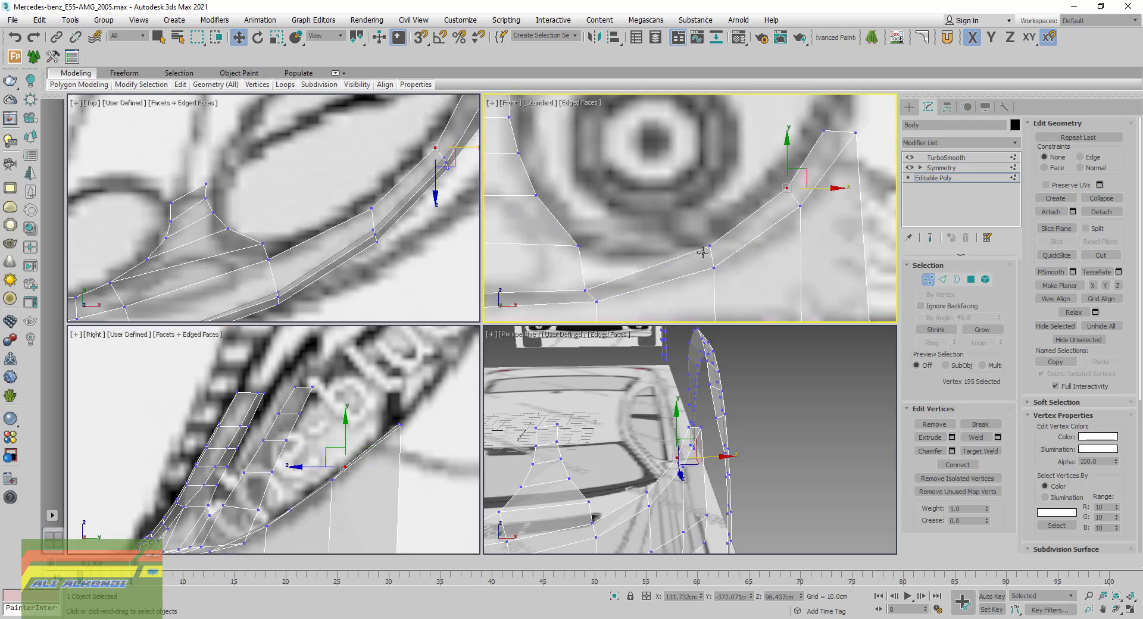
pyautogui.click(701, 250)
pyautogui.moveTo(293, 508); pyautogui.dragTo(380, 491, button='middle')
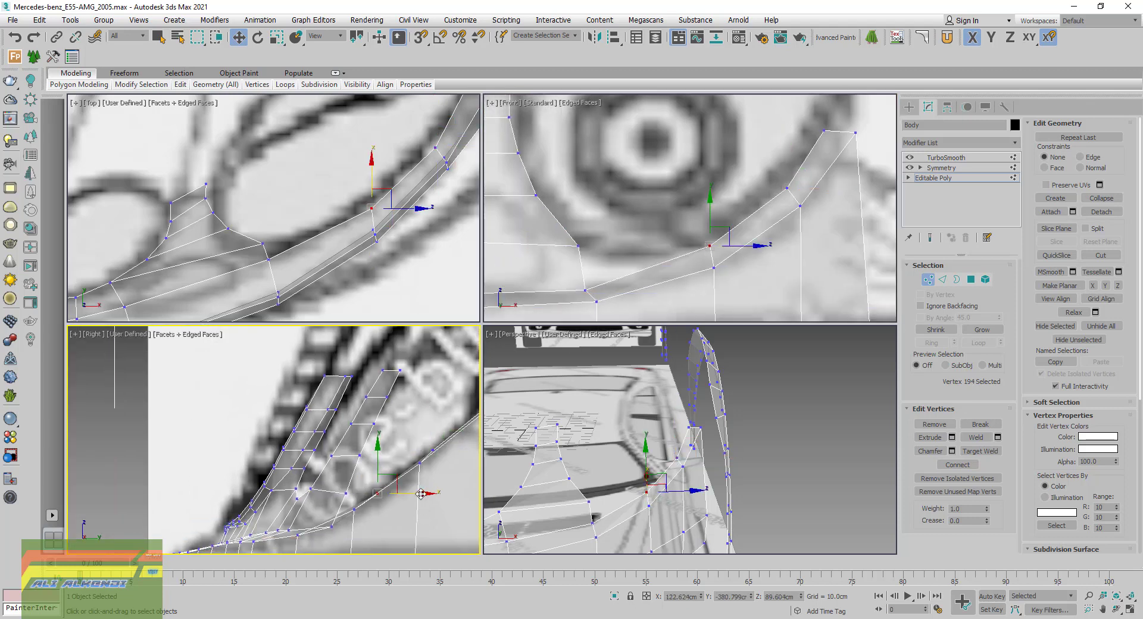
pyautogui.moveTo(419, 493); pyautogui.dragTo(417, 494)
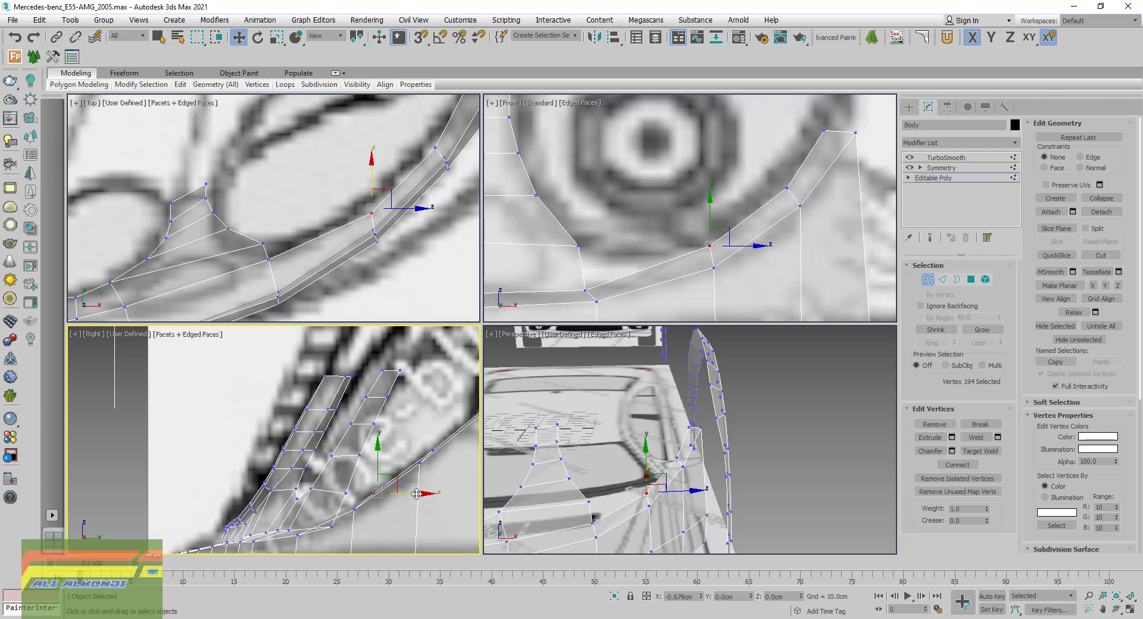
pyautogui.moveTo(417, 493); pyautogui.dragTo(413, 493)
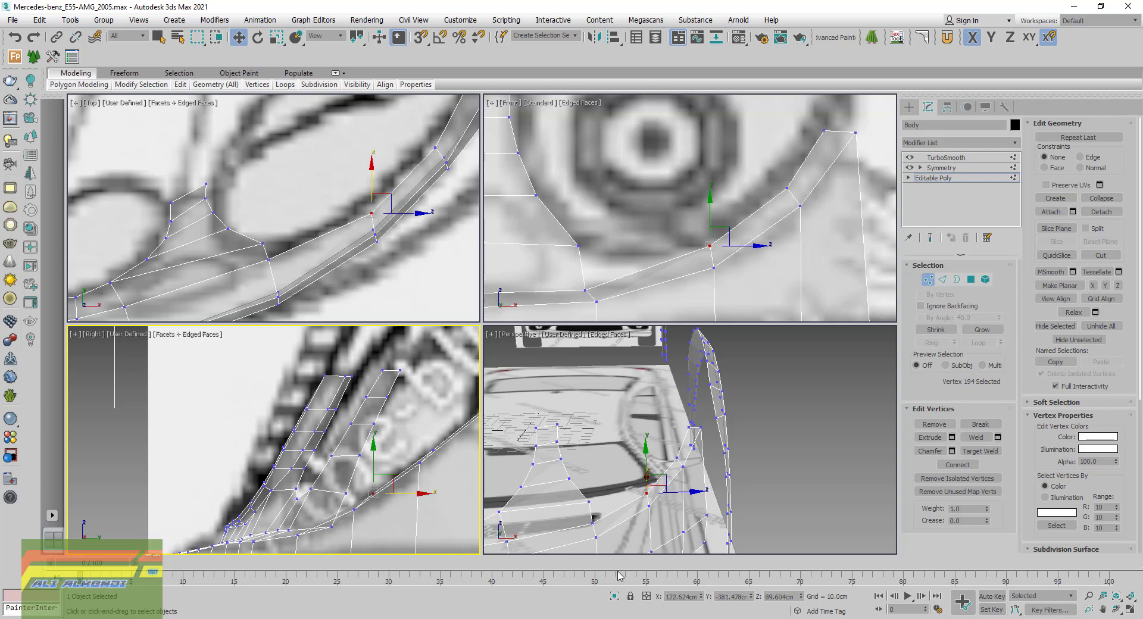
pyautogui.click(596, 527)
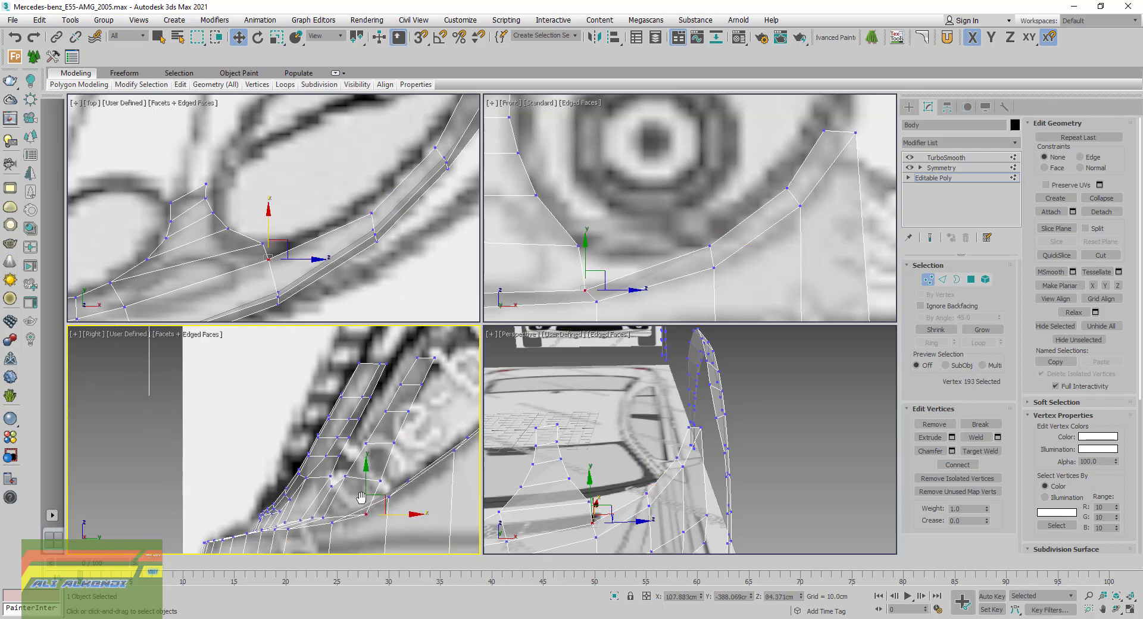
pyautogui.moveTo(333, 507); pyautogui.dragTo(375, 495, button='middle')
pyautogui.moveTo(375, 494); pyautogui.dragTo(376, 476)
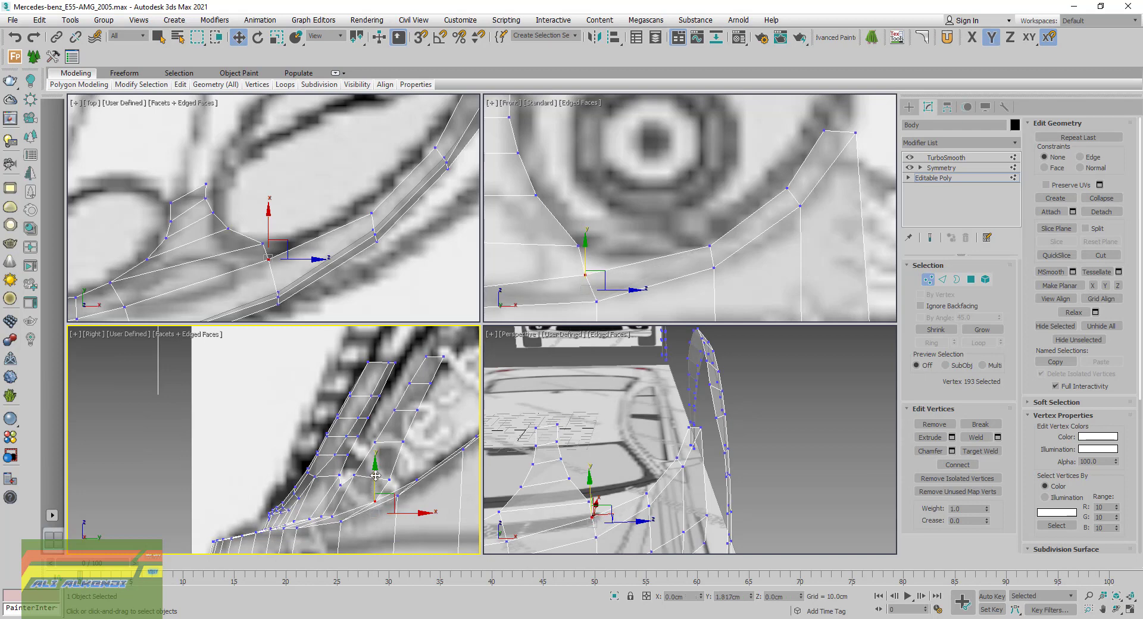
pyautogui.moveTo(376, 476); pyautogui.dragTo(375, 472)
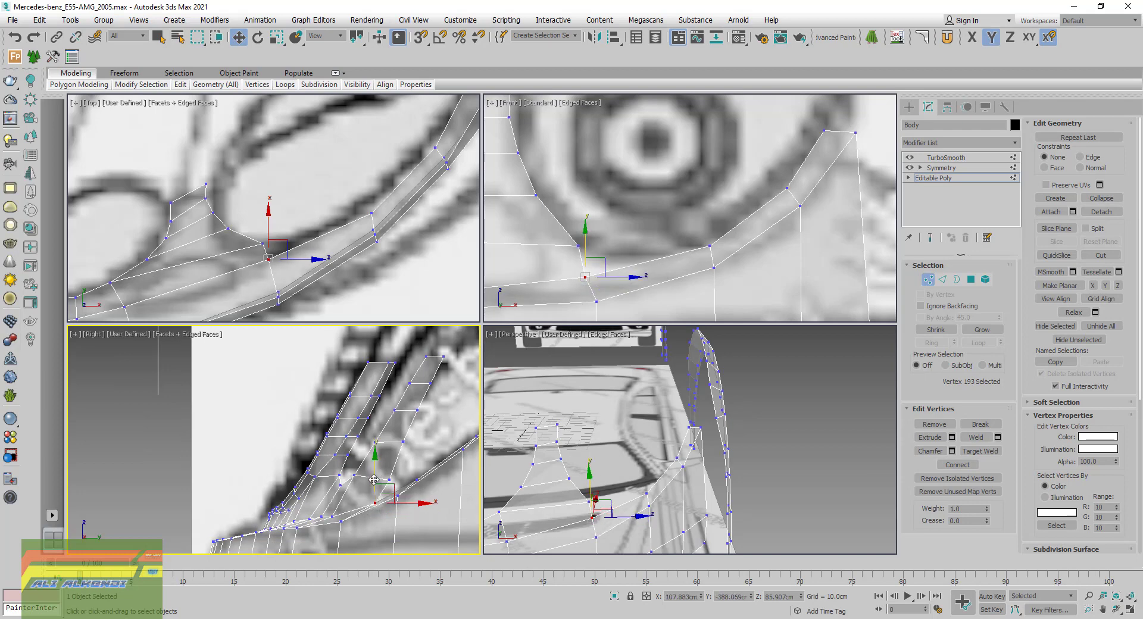
pyautogui.keyDown('alt'); pyautogui.moveTo(642, 506); pyautogui.dragTo(685, 462, button='middle'); pyautogui.keyUp('alt')
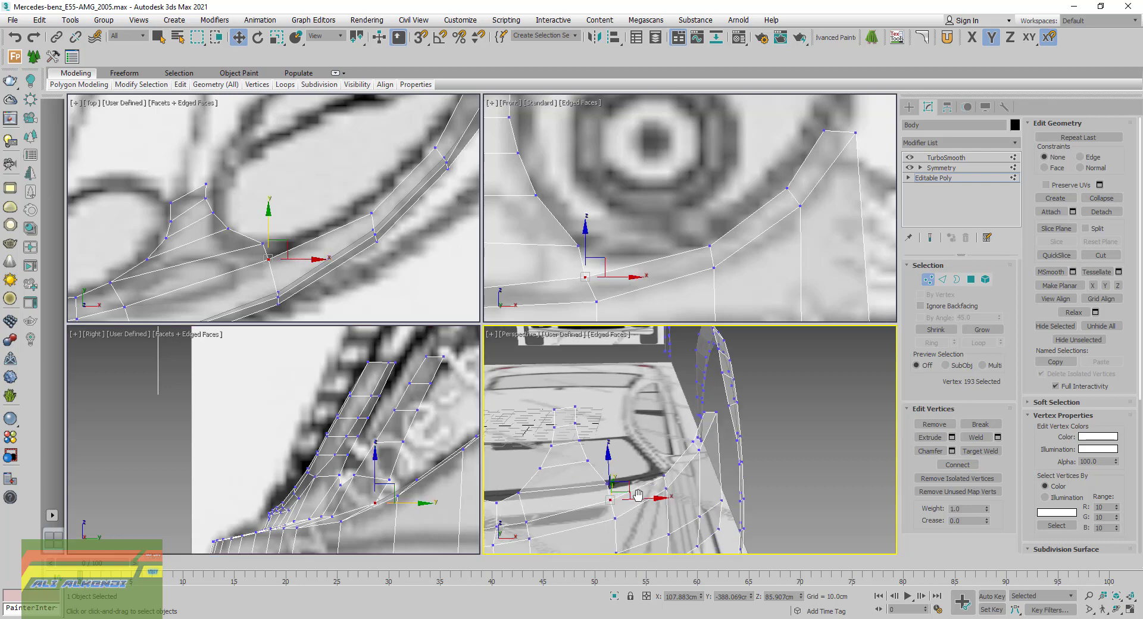
# Turn off see-through display, zoom extents all, and maximize the Perspective view
pyautogui.scroll(-5, 716, 462)
pyautogui.scroll(-3, 717, 461)
pyautogui.keyDown('alt'); pyautogui.moveTo(738, 435); pyautogui.dragTo(716, 442, button='middle'); pyautogui.keyUp('alt')
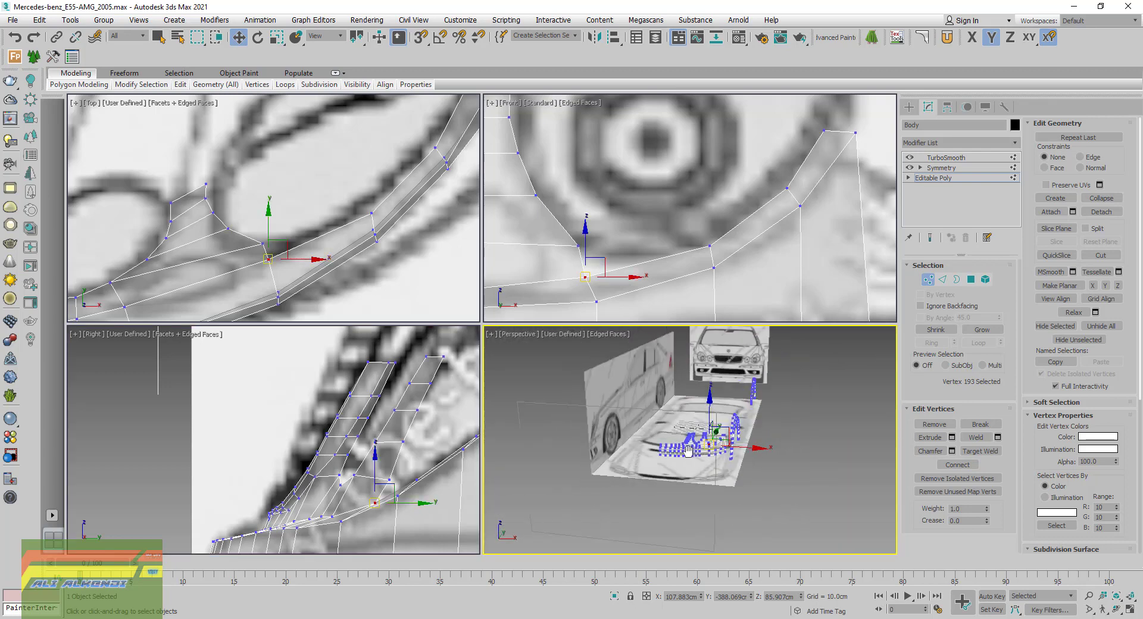
pyautogui.scroll(5, 715, 441)
pyautogui.hotkey('alt', 'x')
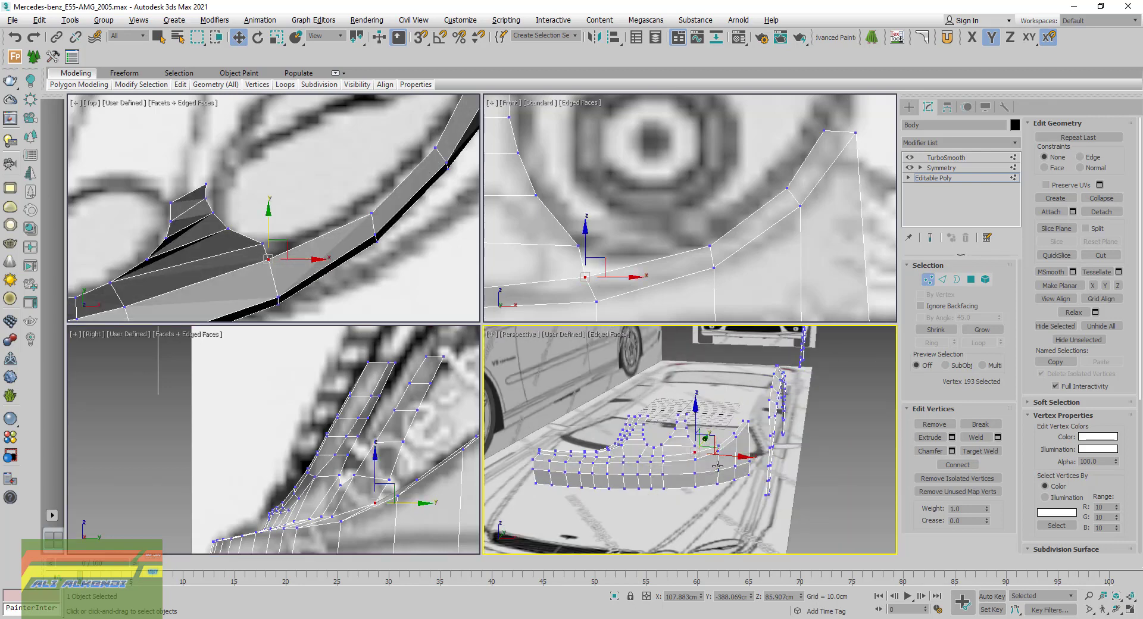
pyautogui.scroll(5, 711, 446)
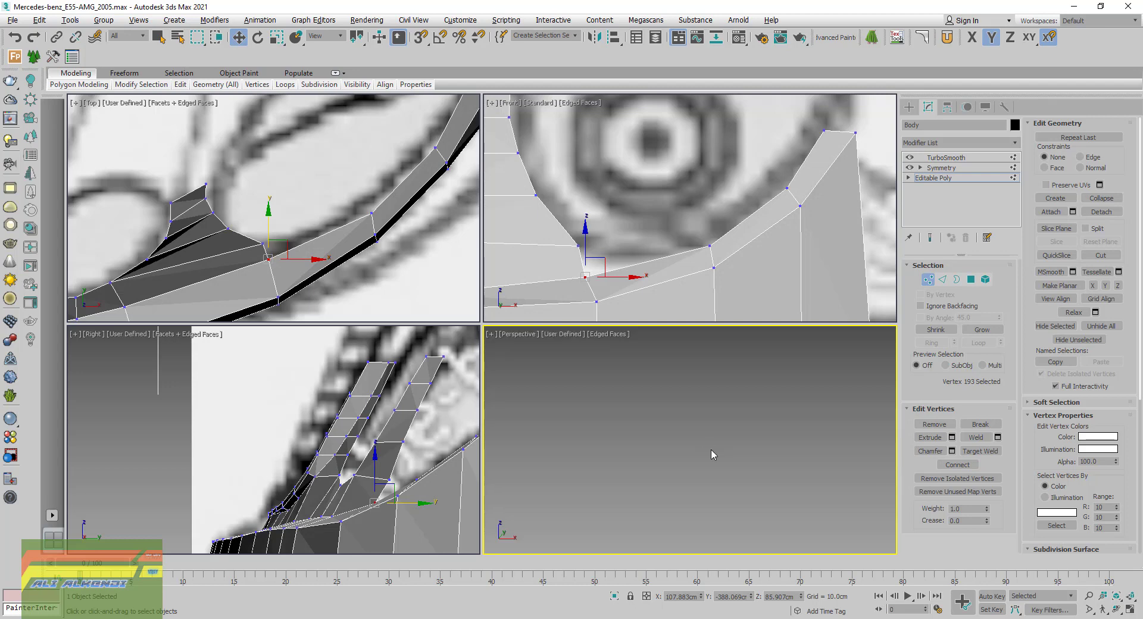
pyautogui.moveTo(1131, 596); pyautogui.dragTo(1131, 613)
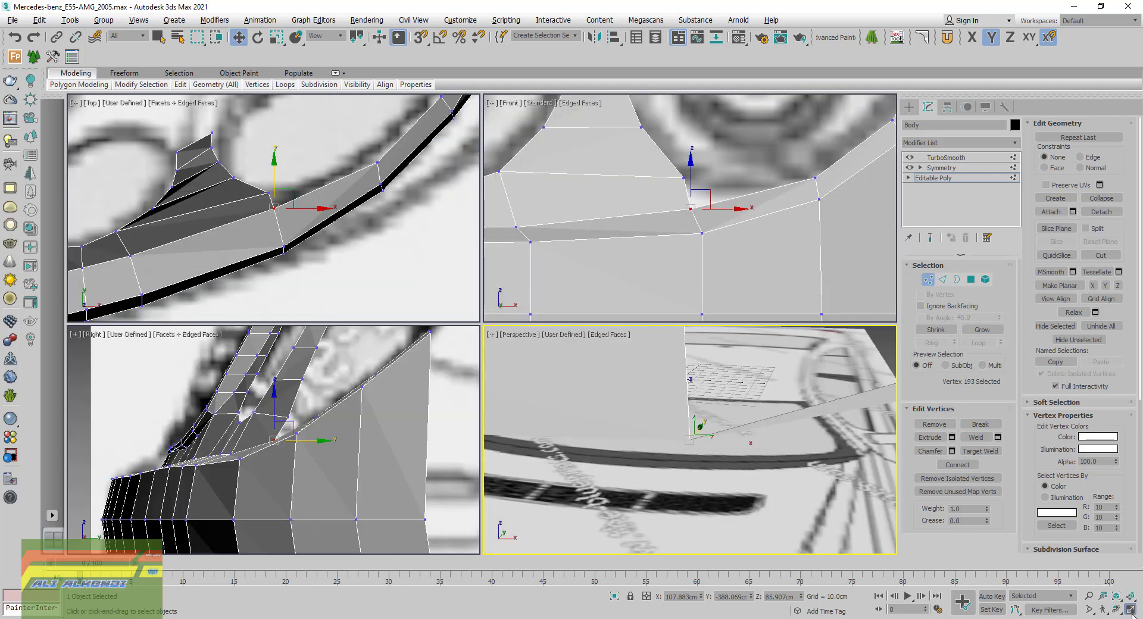
pyautogui.click(1130, 611)
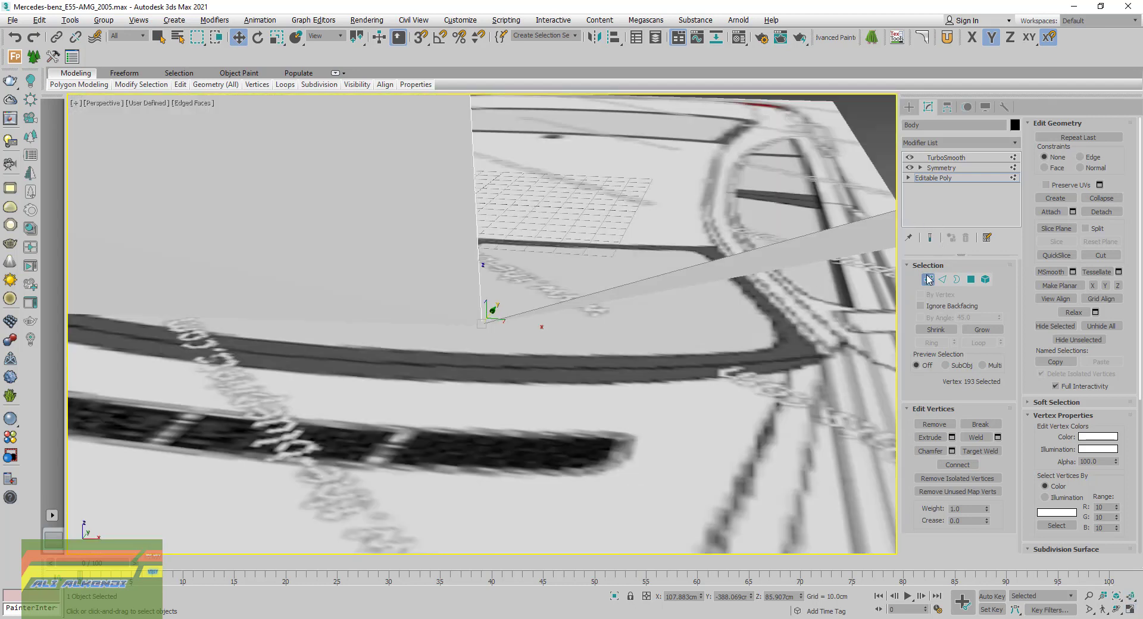
# Exit vertex mode to inspect the TurboSmooth result, deselect the bumper, then view the reference photo
pyautogui.click(941, 178)
pyautogui.click(947, 157)
pyautogui.scroll(-5, 607, 357)
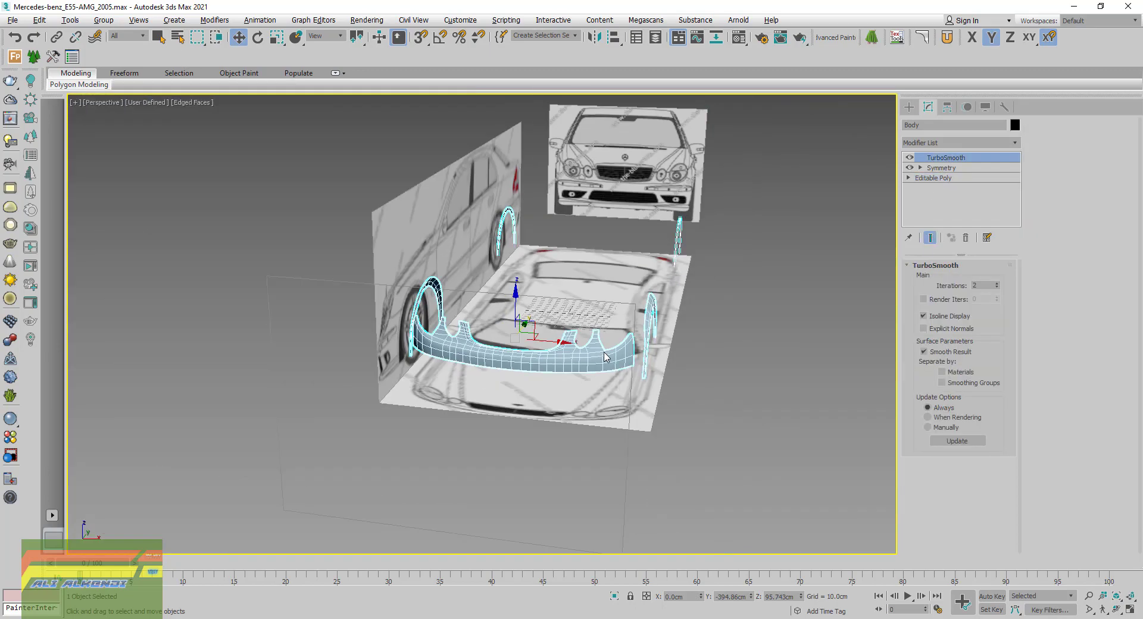
pyautogui.scroll(6, 605, 354)
pyautogui.scroll(-2, 605, 352)
pyautogui.scroll(-1, 606, 352)
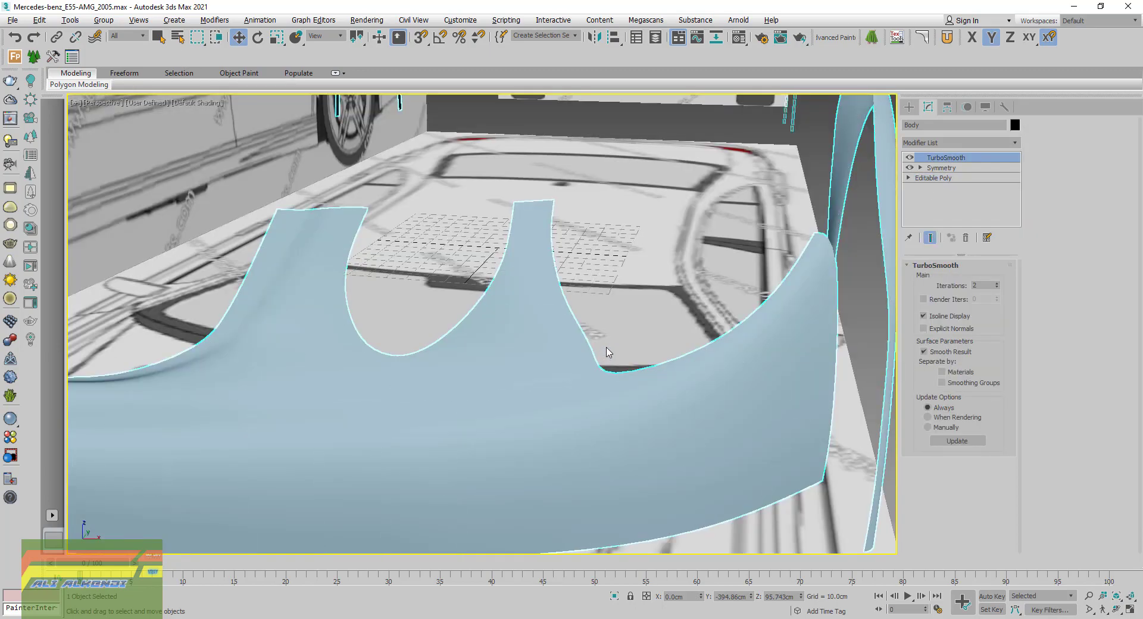
pyautogui.scroll(-4, 607, 354)
pyautogui.click(725, 475)
pyautogui.scroll(2, 655, 348)
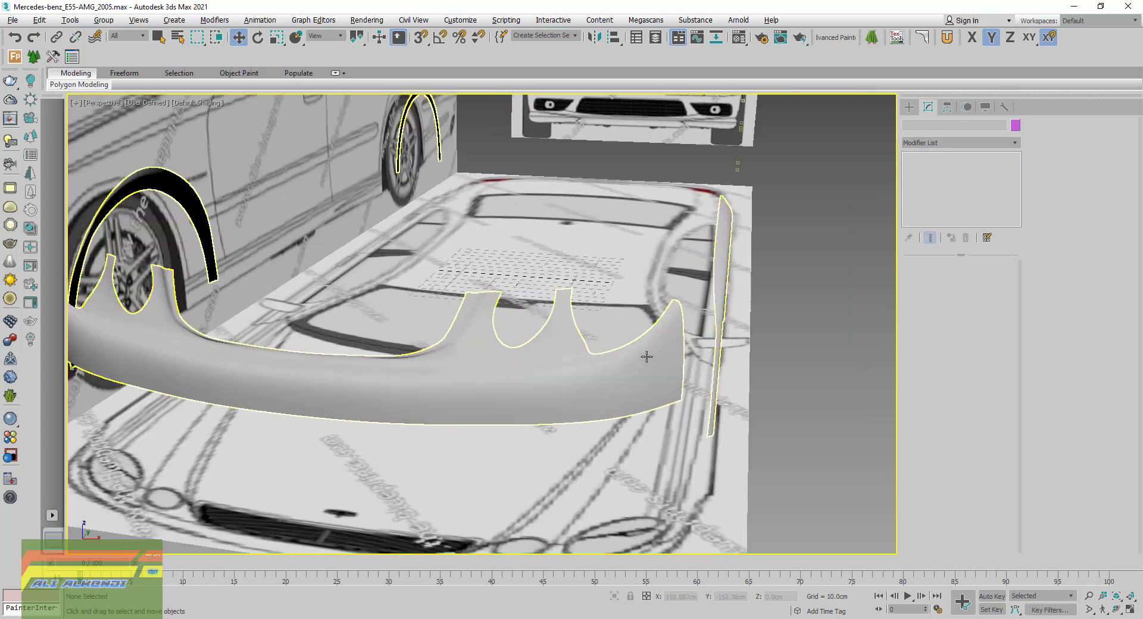
pyautogui.scroll(2, 646, 357)
pyautogui.scroll(2, 592, 378)
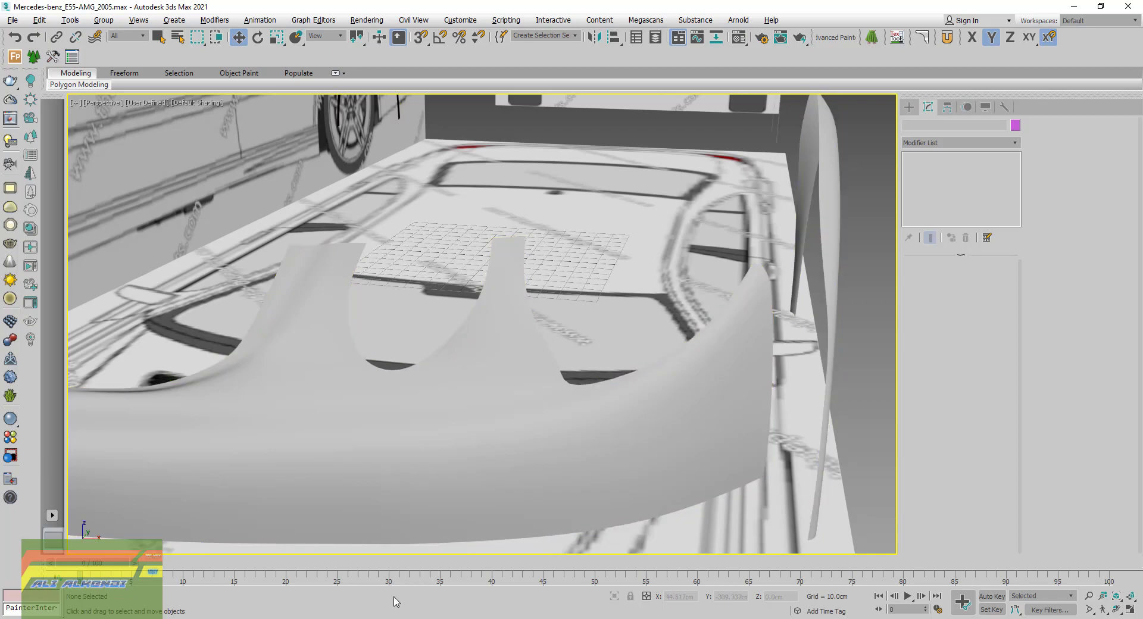
pyautogui.hotkey('alt', 'Tab')
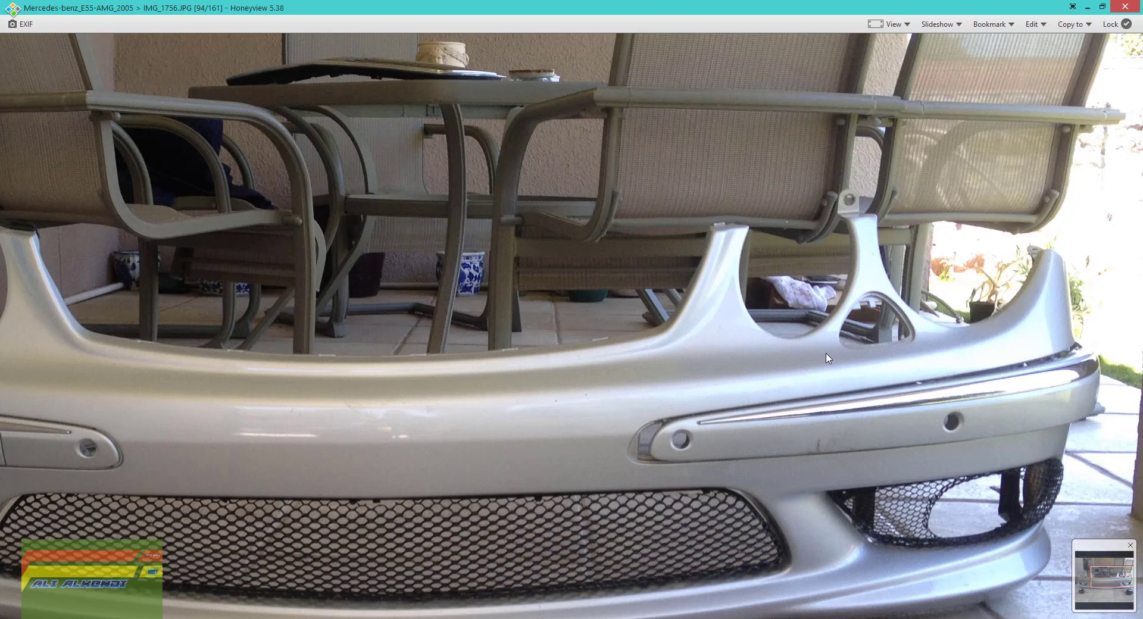
pyautogui.click(1126, 6)
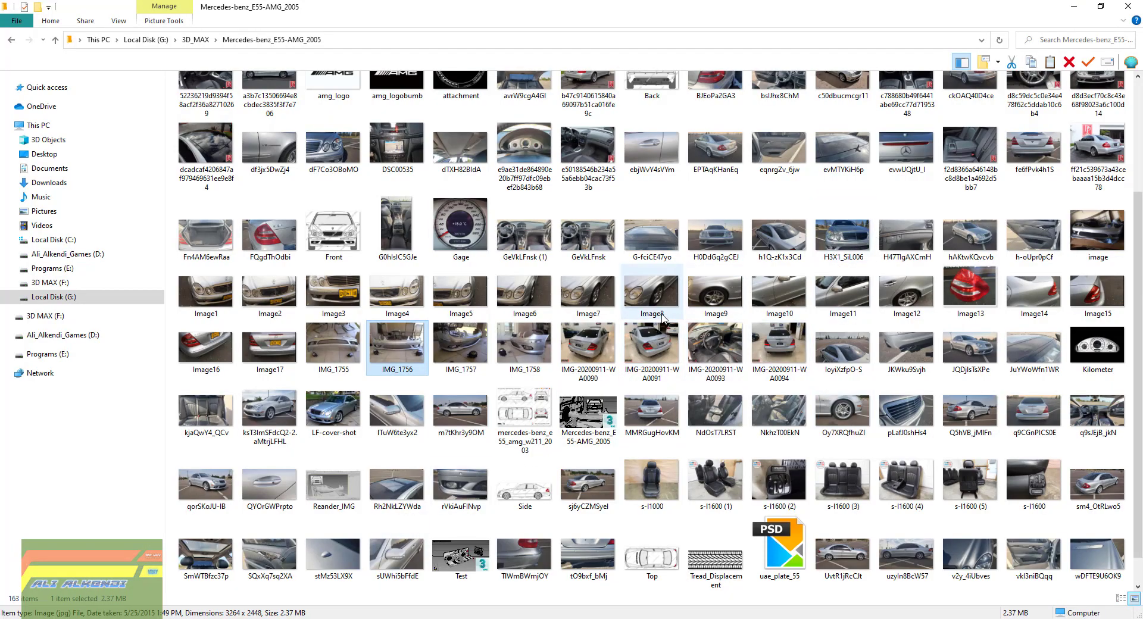
pyautogui.doubleClick(327, 134)
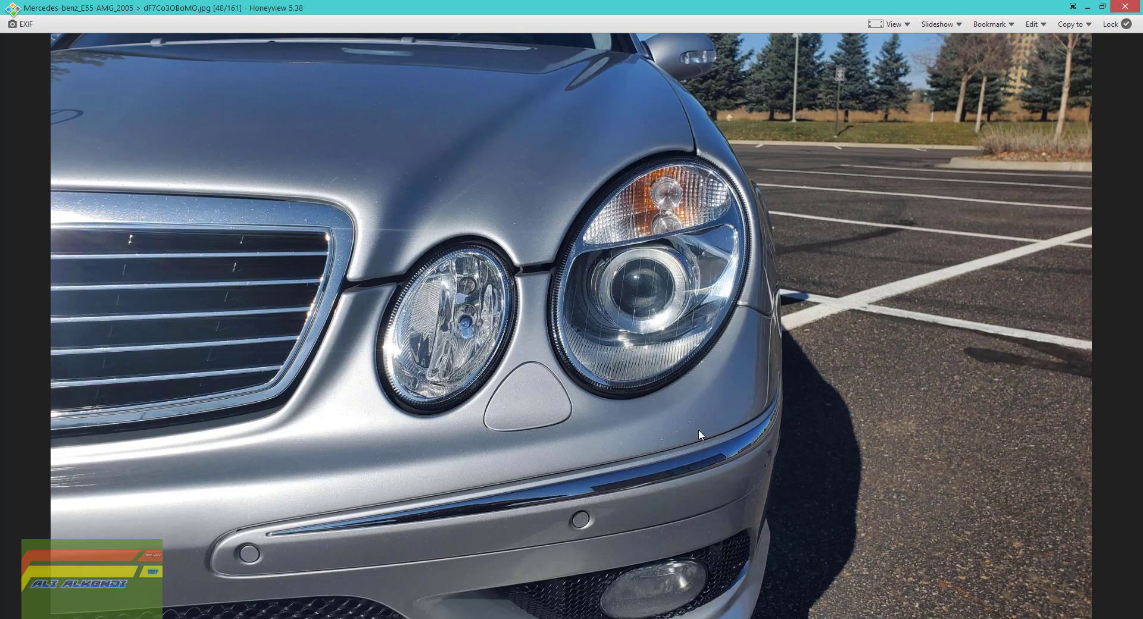
# Return to the model with edged faces shown and the bumper in vertex editing, four-view layout
pyautogui.press('Escape')
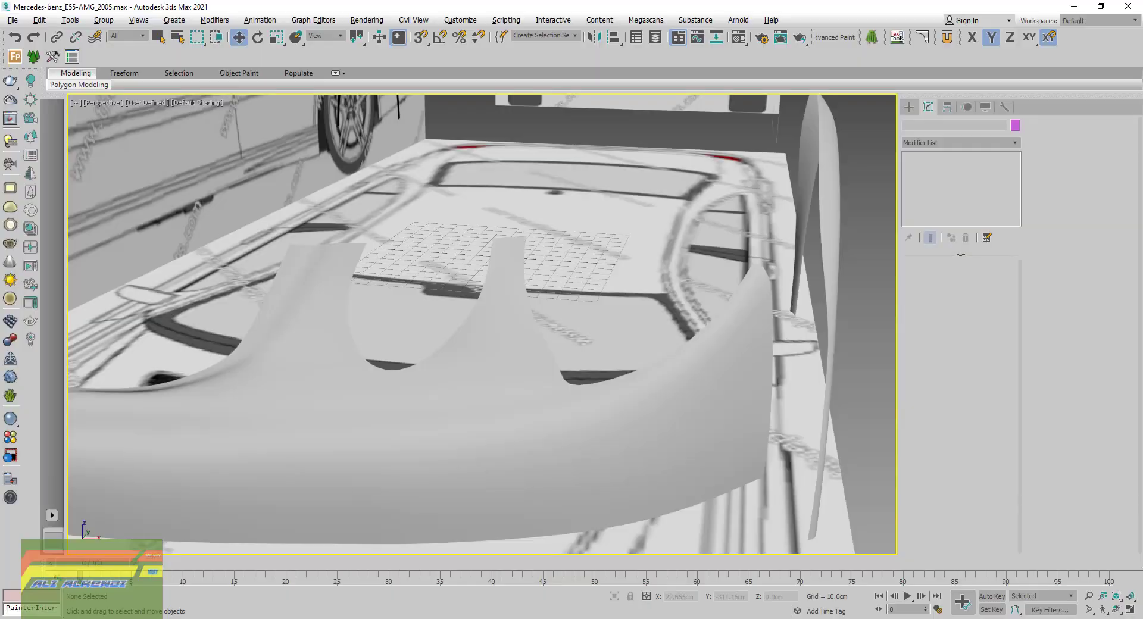
pyautogui.press('F4')
pyautogui.click(647, 407)
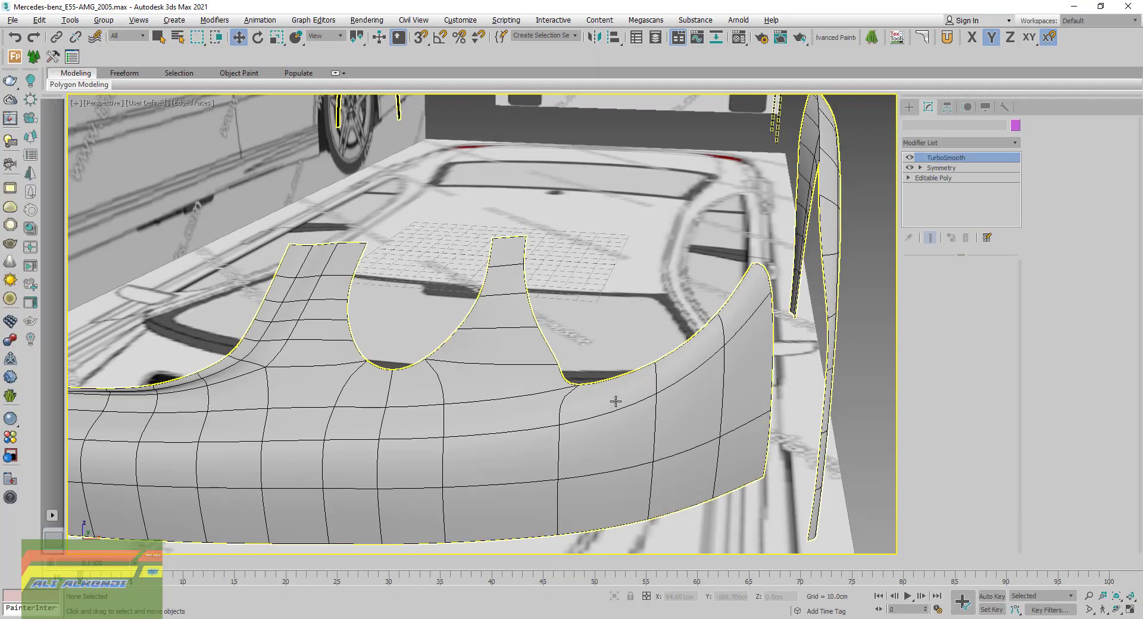
pyautogui.click(943, 178)
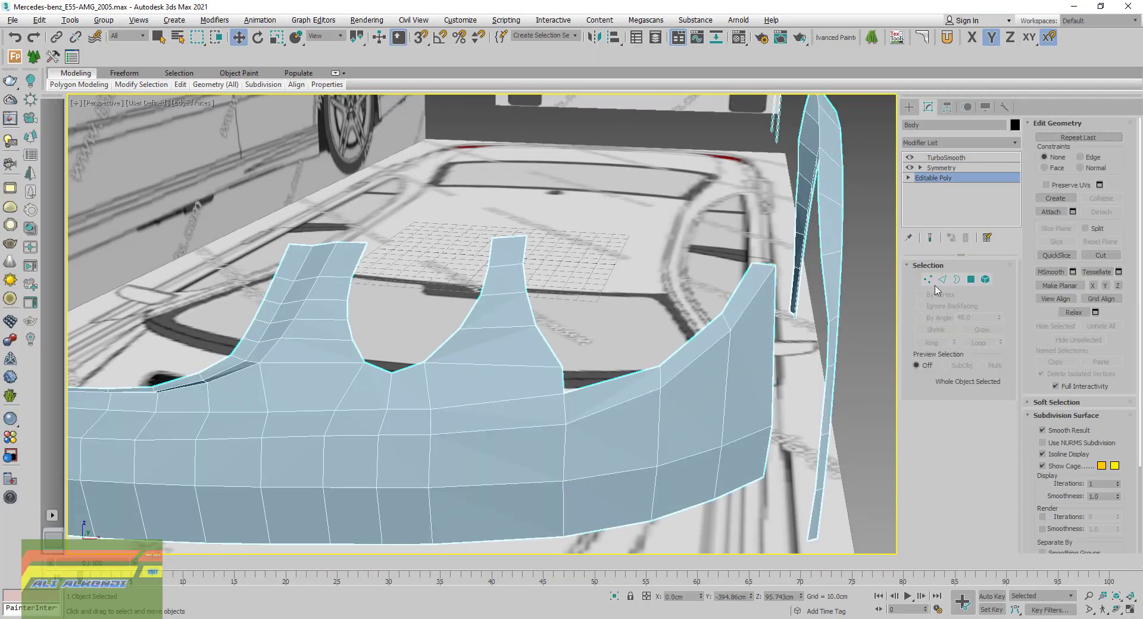
pyautogui.click(926, 280)
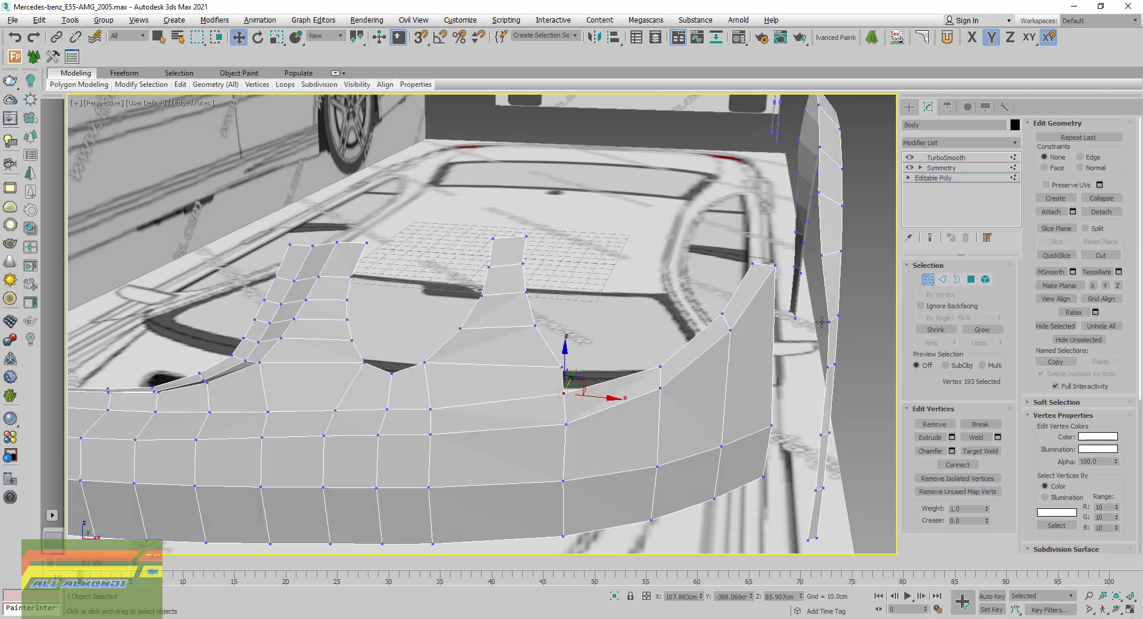
pyautogui.click(1130, 612)
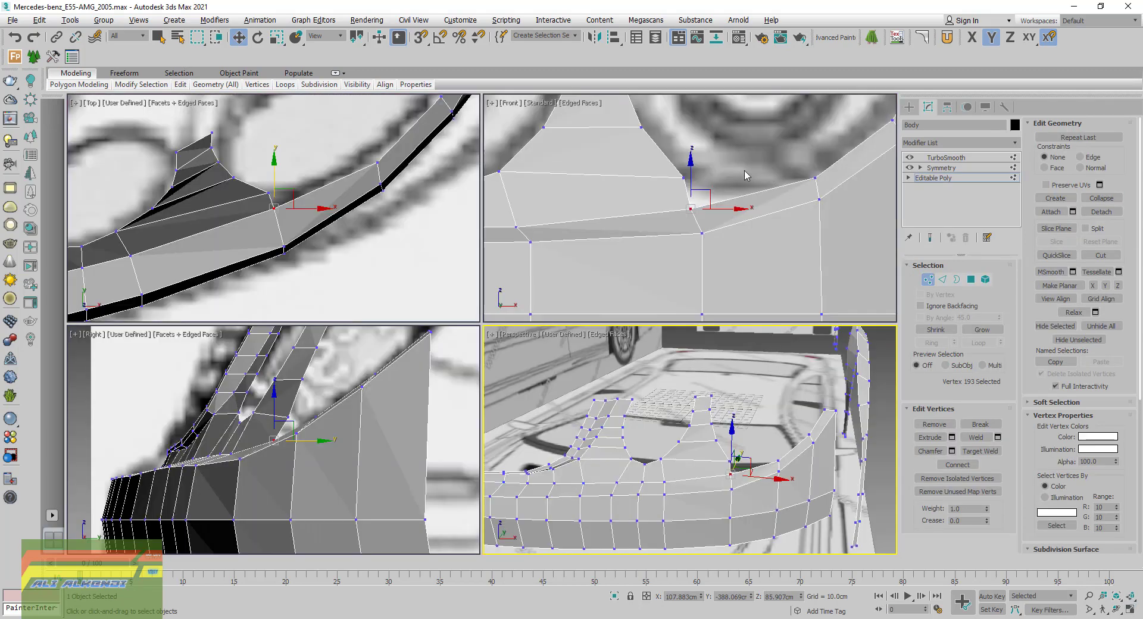
pyautogui.scroll(4, 726, 218)
pyautogui.moveTo(726, 218)
pyautogui.mouseDown(button='middle')
pyautogui.moveTo(662, 280)
pyautogui.moveTo(675, 282)
pyautogui.mouseUp(button='middle')
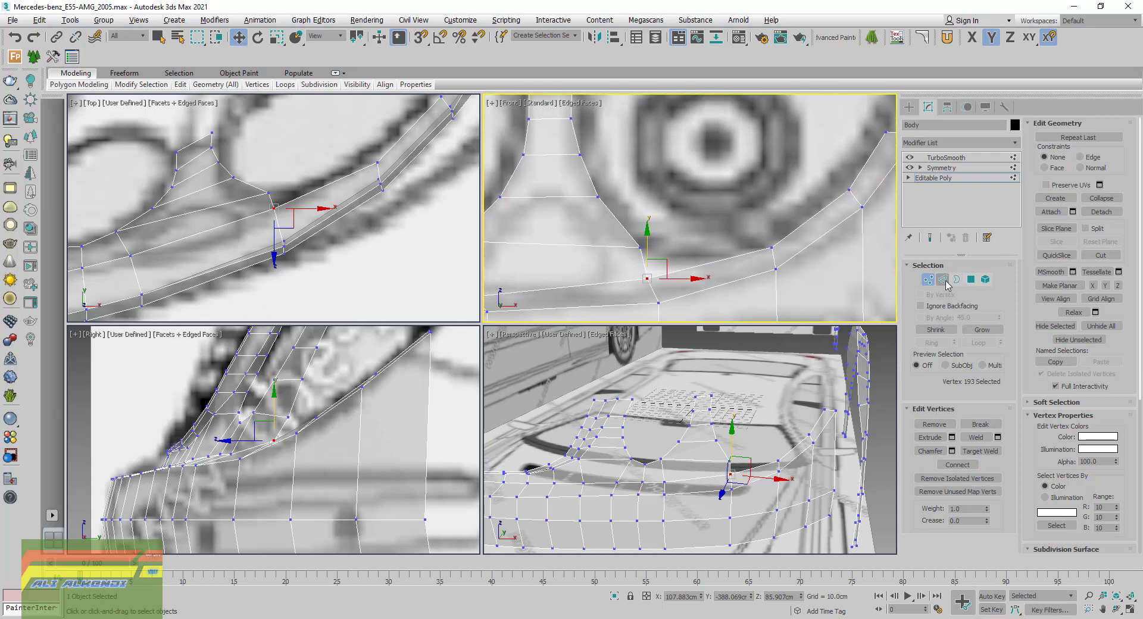
# Raise the single edge below the headlight slightly in the Front view
pyautogui.press('2')
pyautogui.click(708, 263)
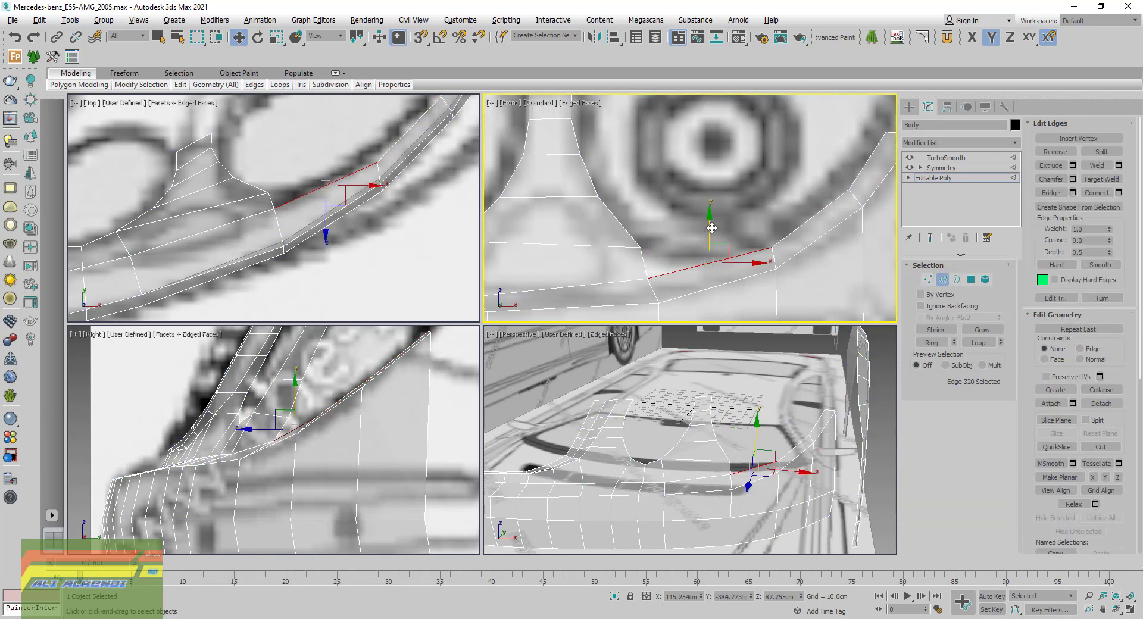
pyautogui.moveTo(712, 228); pyautogui.dragTo(712, 203)
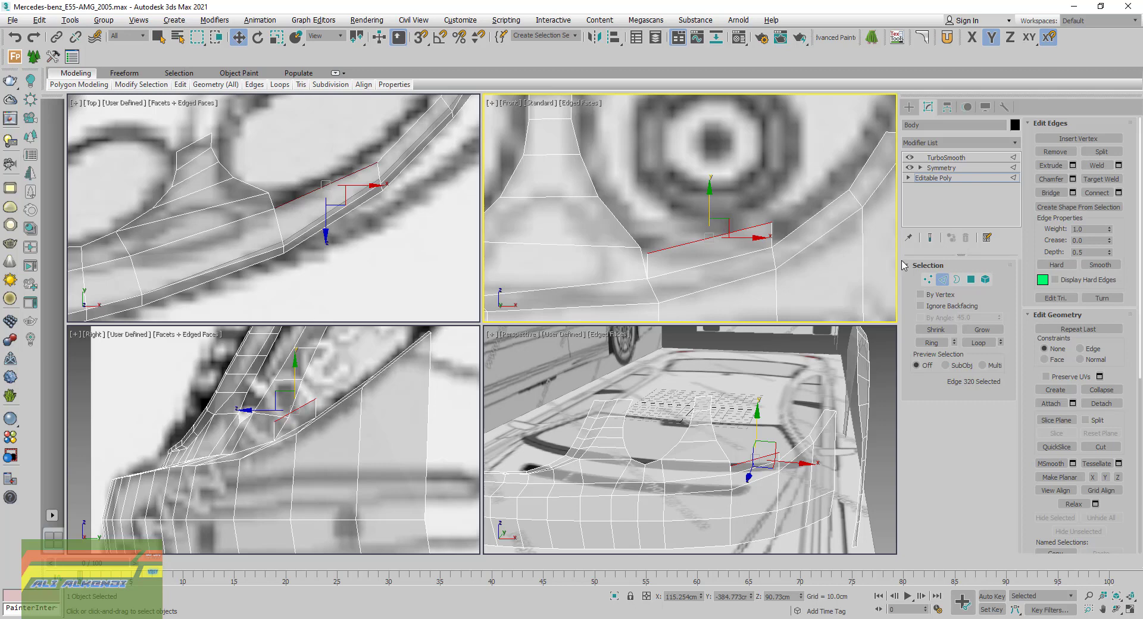
# Target Weld the stray vertex onto its neighbouring vertex
pyautogui.click(928, 279)
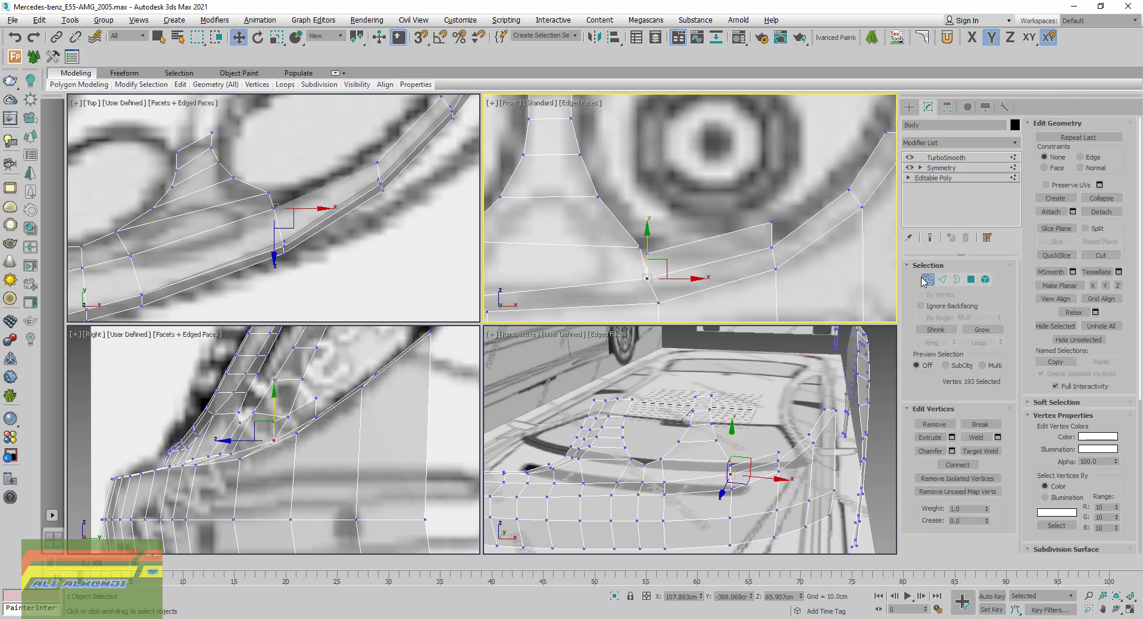
pyautogui.click(981, 452)
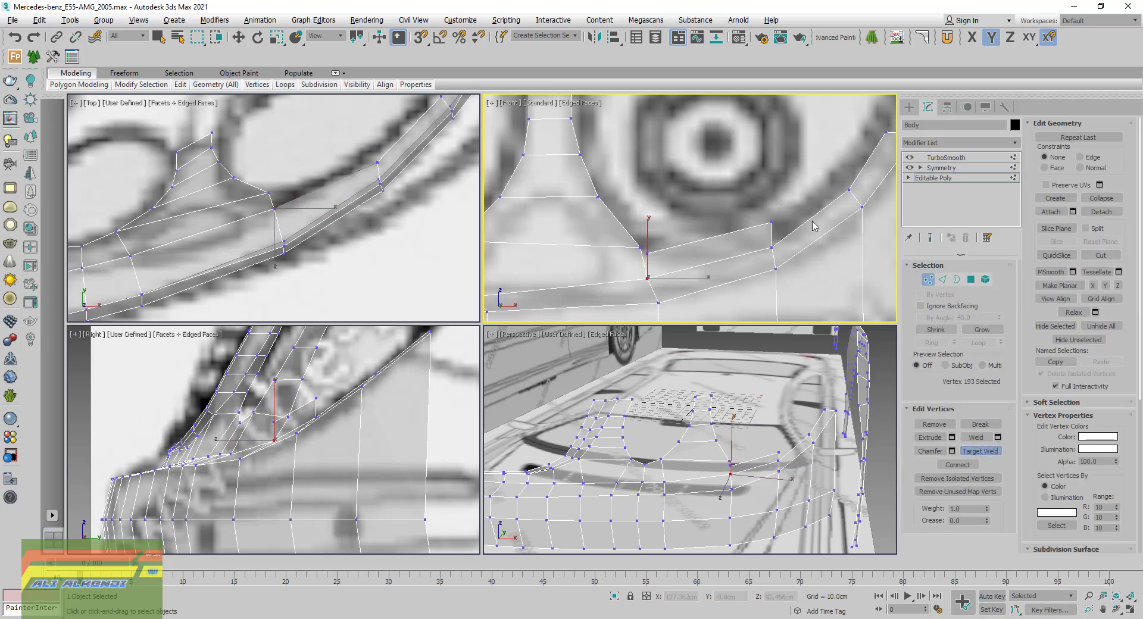
pyautogui.click(772, 245)
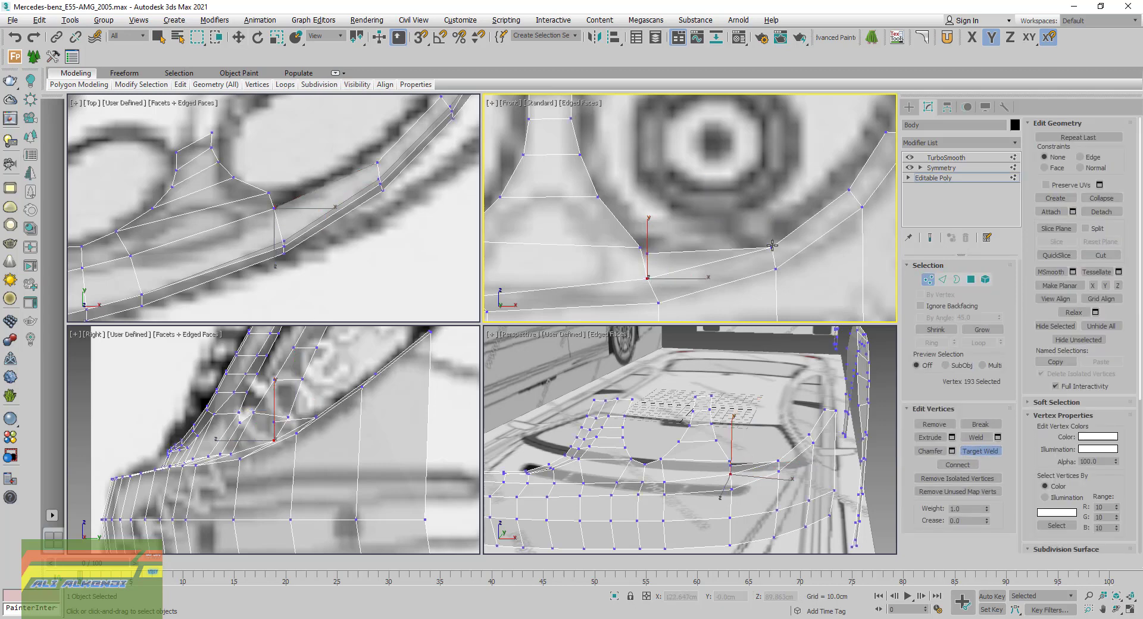
pyautogui.click(636, 246)
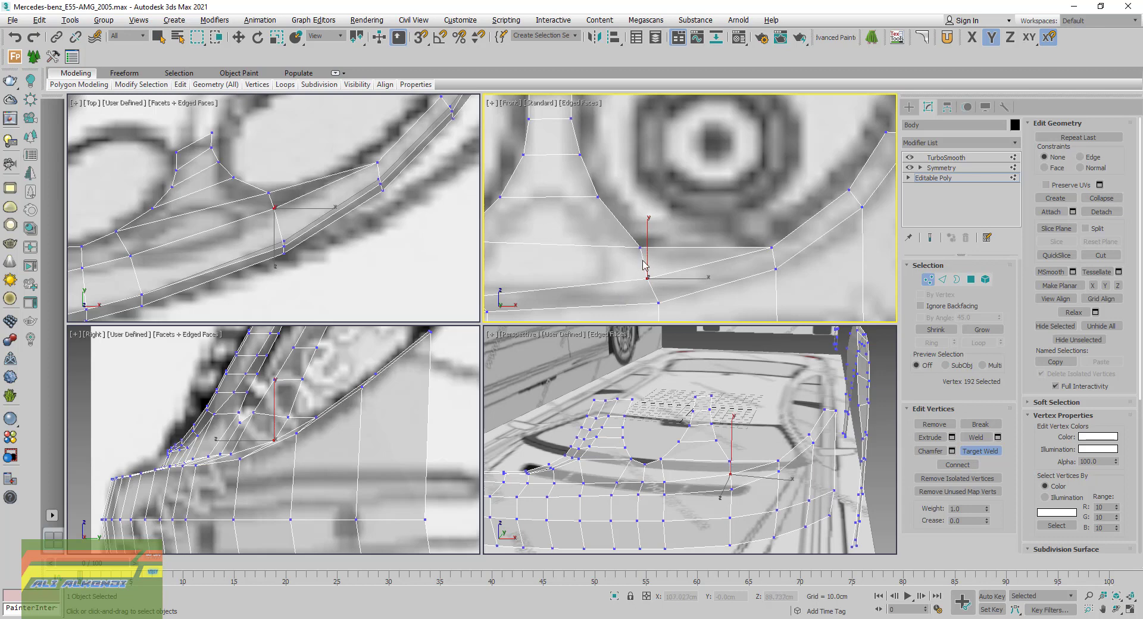
pyautogui.click(986, 456)
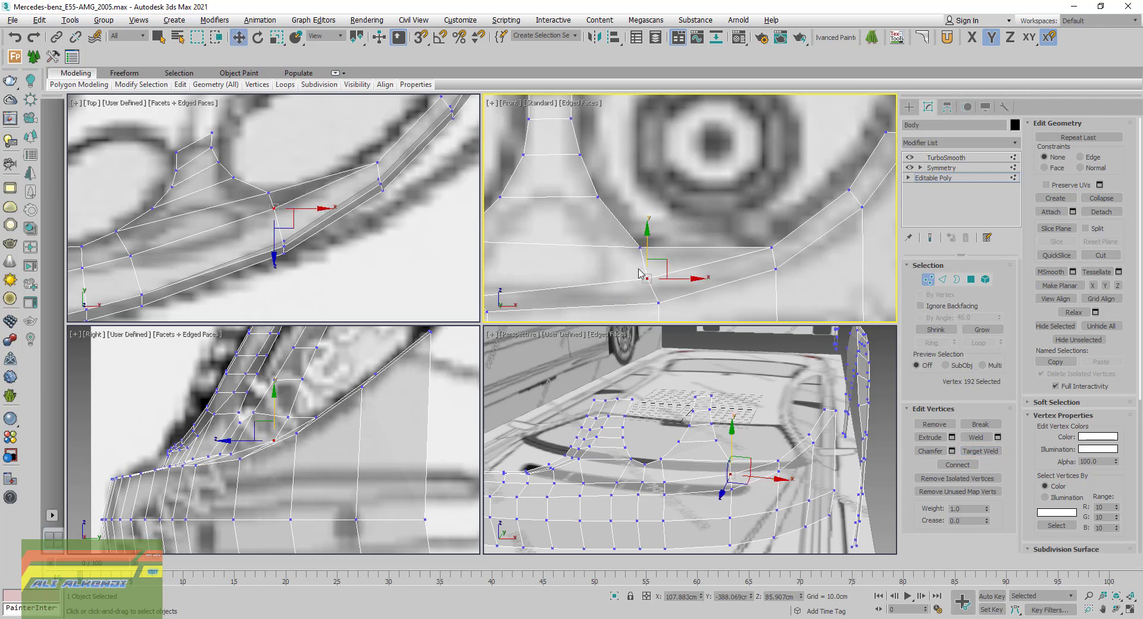
pyautogui.moveTo(639, 274)
pyautogui.mouseDown(button='middle')
pyautogui.moveTo(619, 150)
pyautogui.moveTo(642, 257)
pyautogui.mouseUp(button='middle')
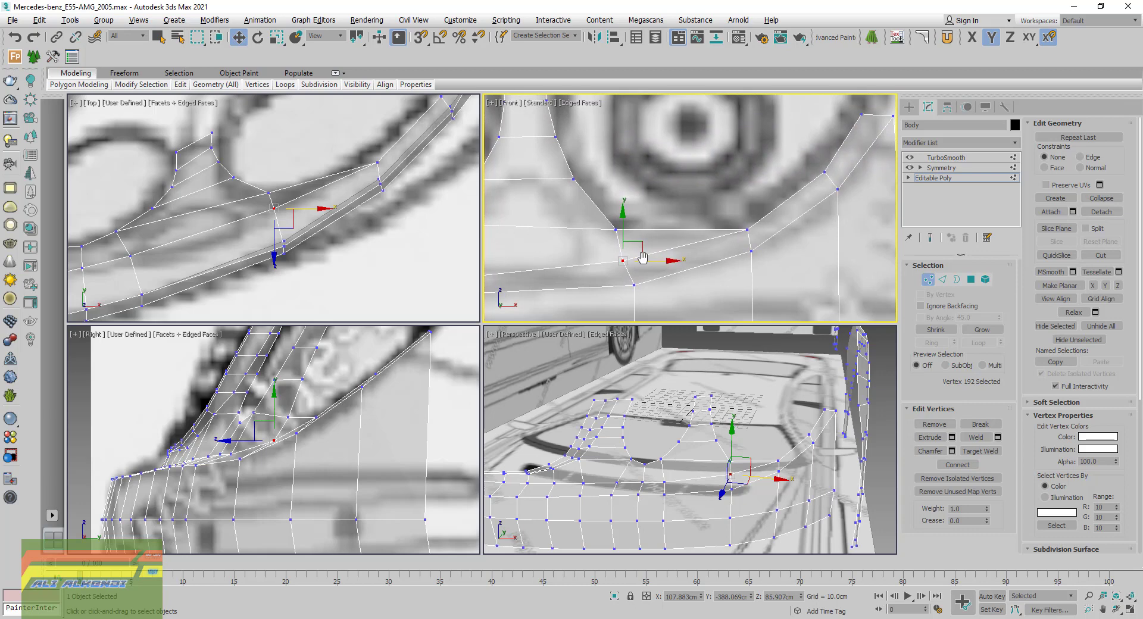
# Drag three vertex pairs on the fender's upper edge down and left onto the blueprint outline
pyautogui.scroll(-3, 646, 244)
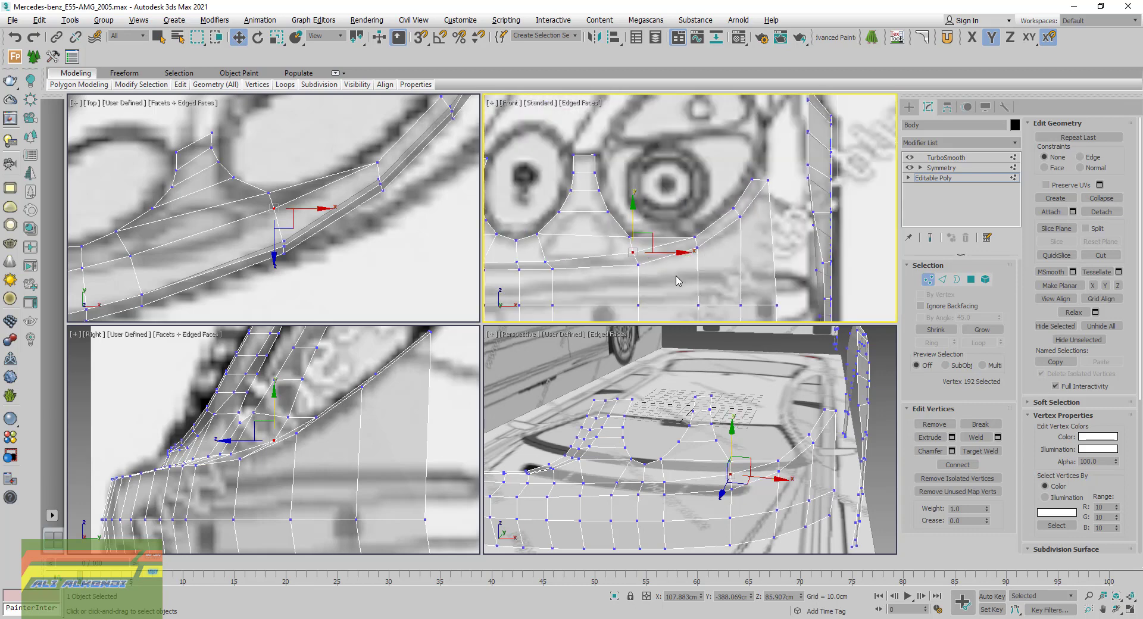
pyautogui.scroll(2, 685, 252)
pyautogui.moveTo(676, 220); pyautogui.dragTo(710, 275)
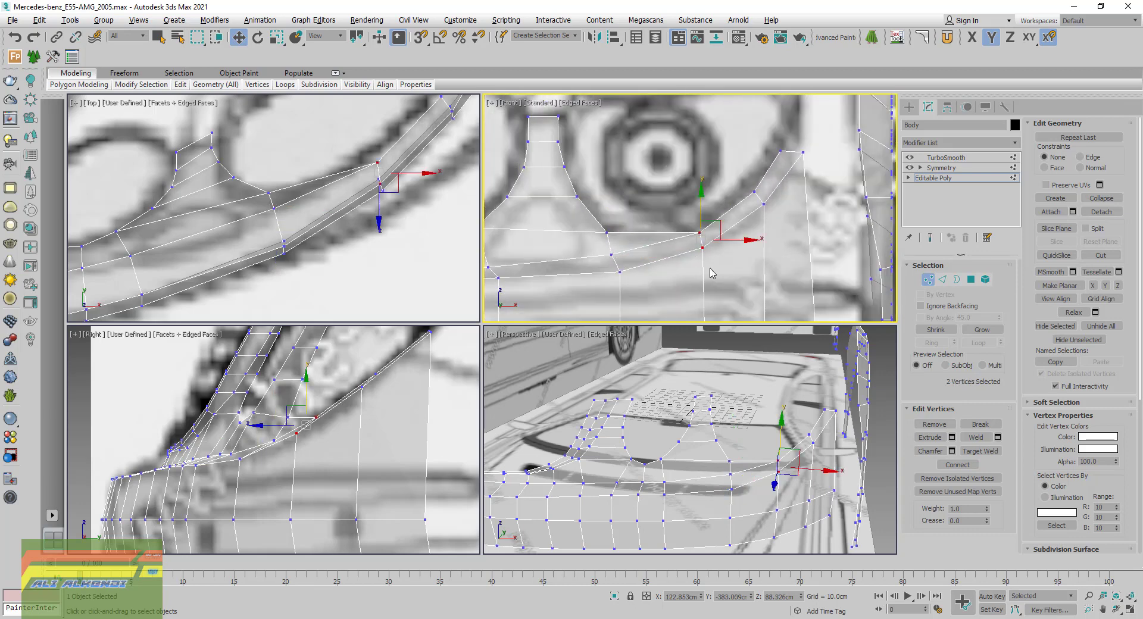
pyautogui.moveTo(710, 229); pyautogui.dragTo(679, 239)
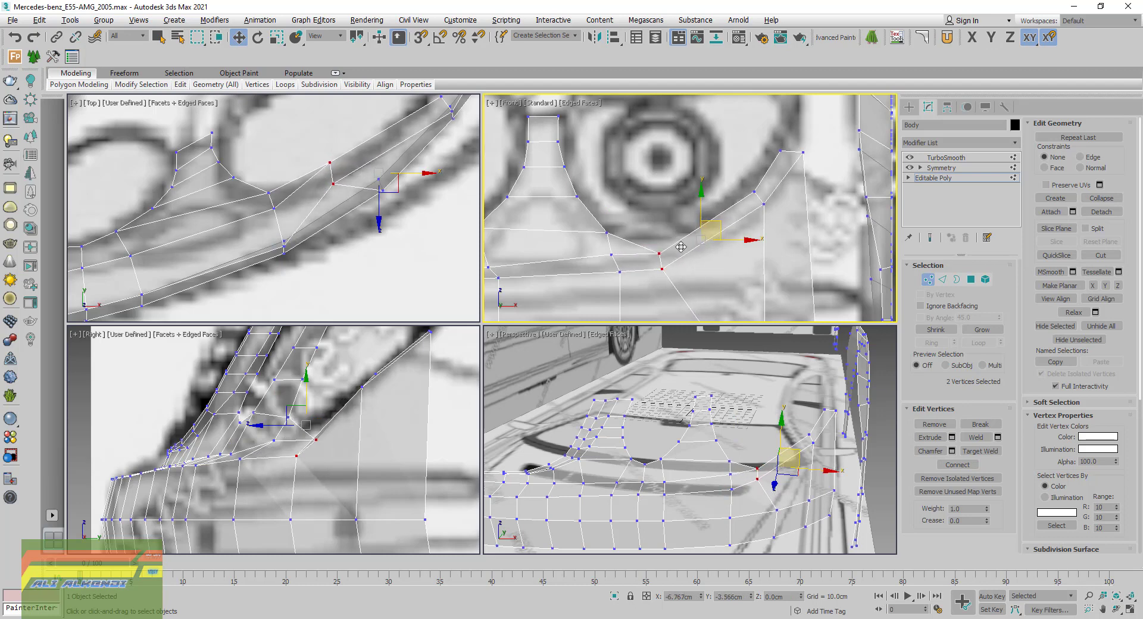
pyautogui.moveTo(679, 239); pyautogui.dragTo(679, 239)
pyautogui.moveTo(733, 184); pyautogui.dragTo(769, 225)
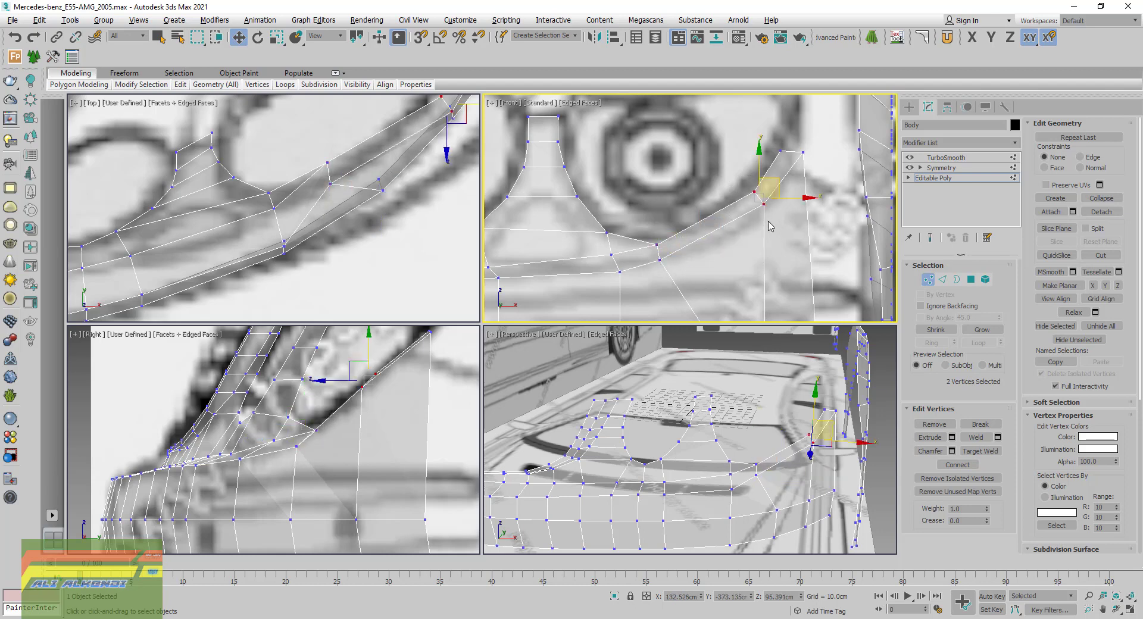
pyautogui.moveTo(775, 181); pyautogui.dragTo(728, 217)
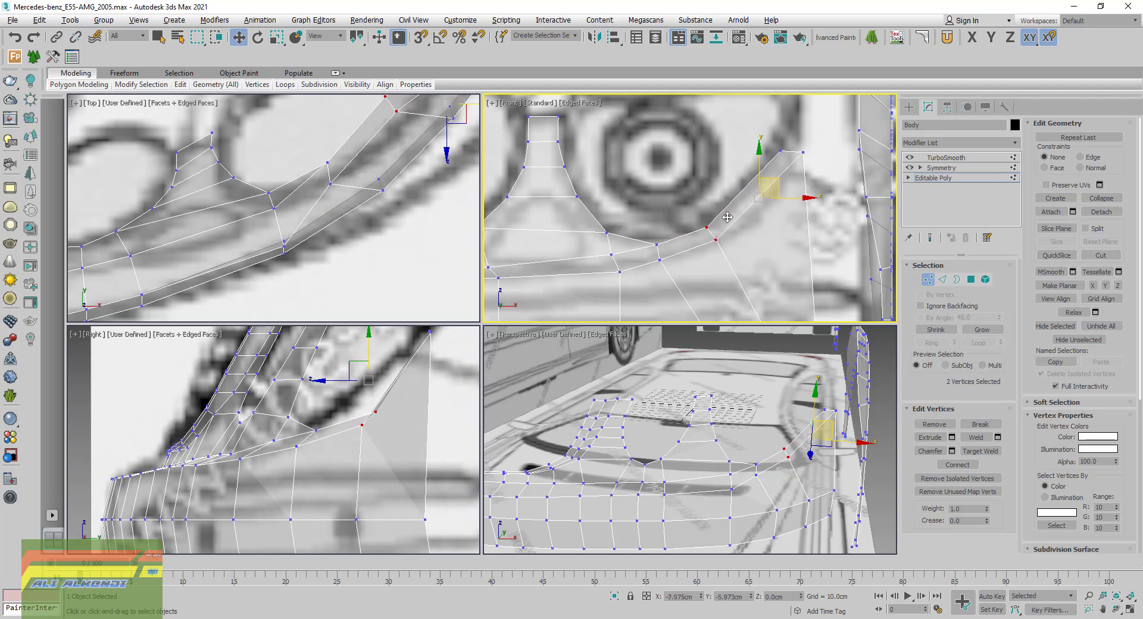
pyautogui.moveTo(769, 132); pyautogui.dragTo(820, 186)
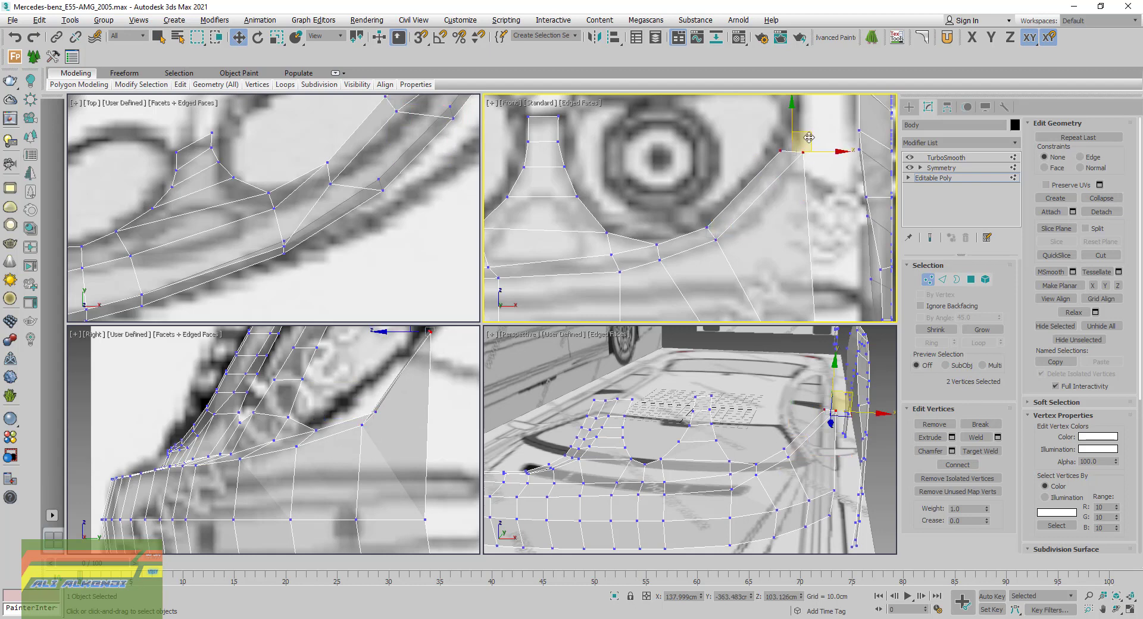
pyautogui.moveTo(809, 138)
pyautogui.mouseDown()
pyautogui.moveTo(777, 188)
pyautogui.moveTo(798, 159)
pyautogui.mouseUp()
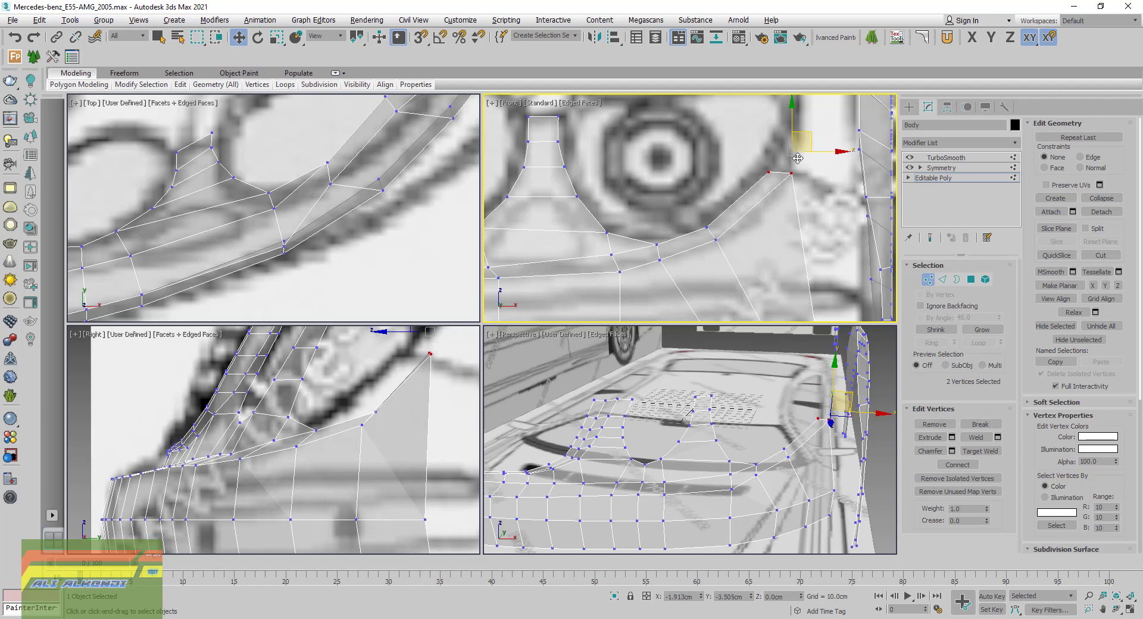
pyautogui.moveTo(797, 159); pyautogui.dragTo(798, 160)
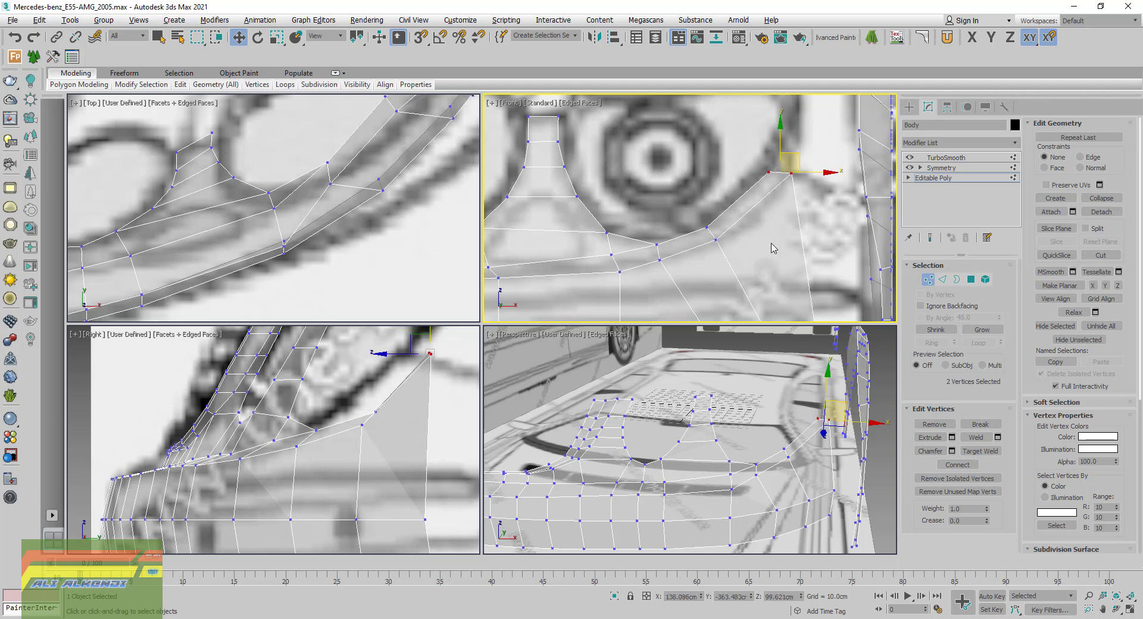
# Reframe the side view and nudge a fender vertex slightly right along X
pyautogui.moveTo(368, 412); pyautogui.dragTo(333, 448, button='middle')
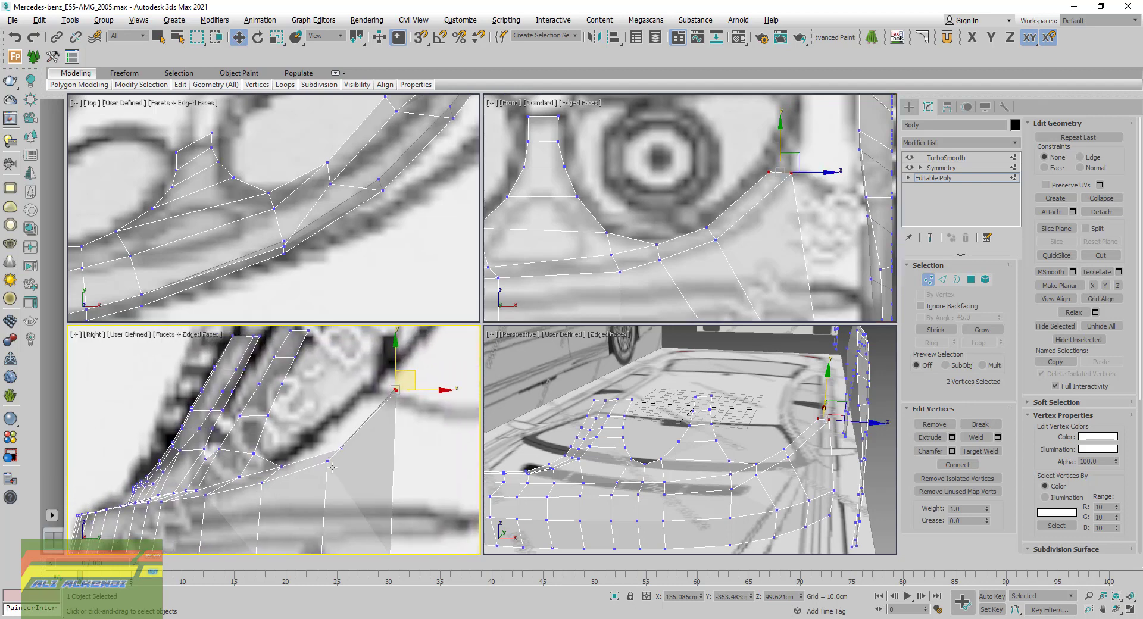
pyautogui.moveTo(285, 475)
pyautogui.mouseDown(button='middle')
pyautogui.moveTo(275, 453)
pyautogui.moveTo(285, 461)
pyautogui.mouseUp(button='middle')
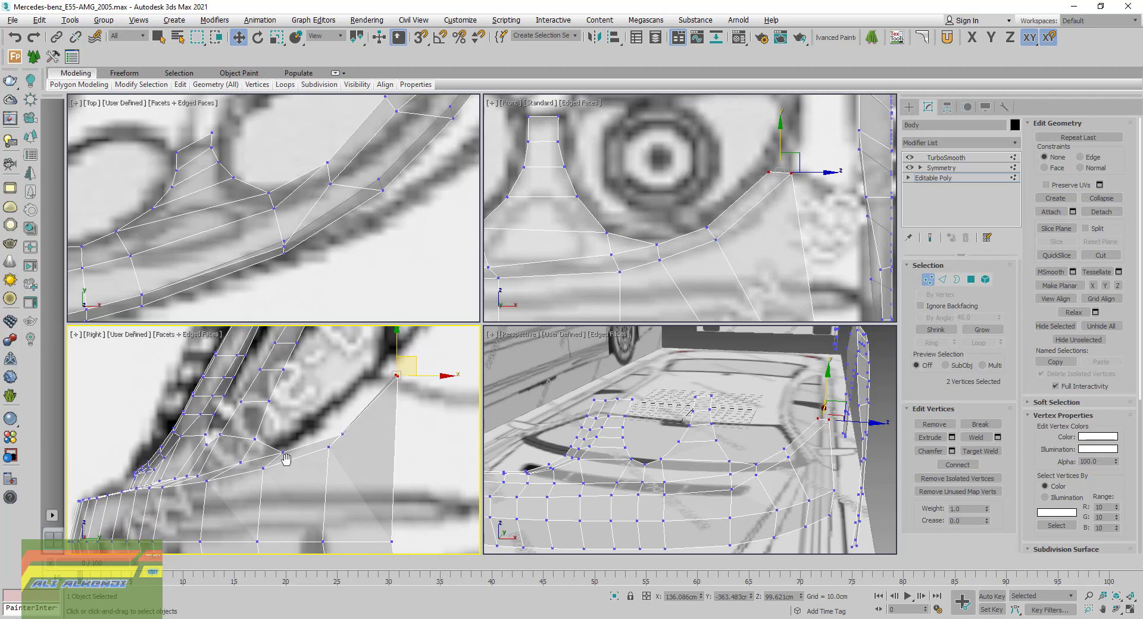
pyautogui.moveTo(785, 469)
pyautogui.keyDown('alt'); pyautogui.mouseDown(button='middle')
pyautogui.moveTo(735, 473)
pyautogui.moveTo(822, 463)
pyautogui.moveTo(772, 463)
pyautogui.mouseUp(button='middle'); pyautogui.keyUp('alt')
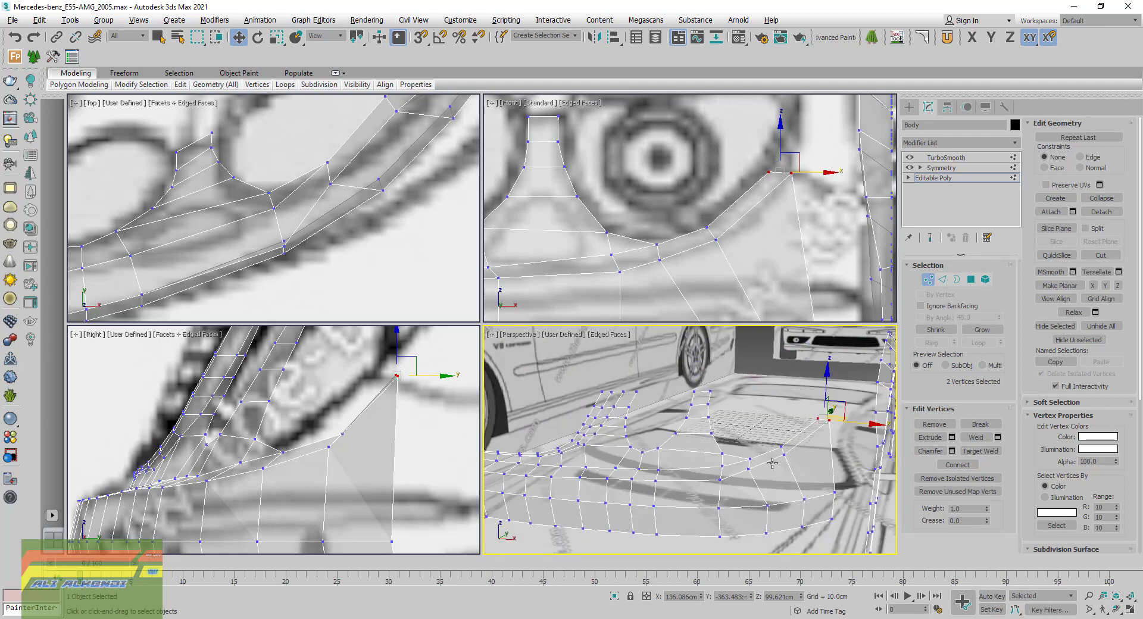
pyautogui.moveTo(762, 223); pyautogui.dragTo(728, 174, button='middle')
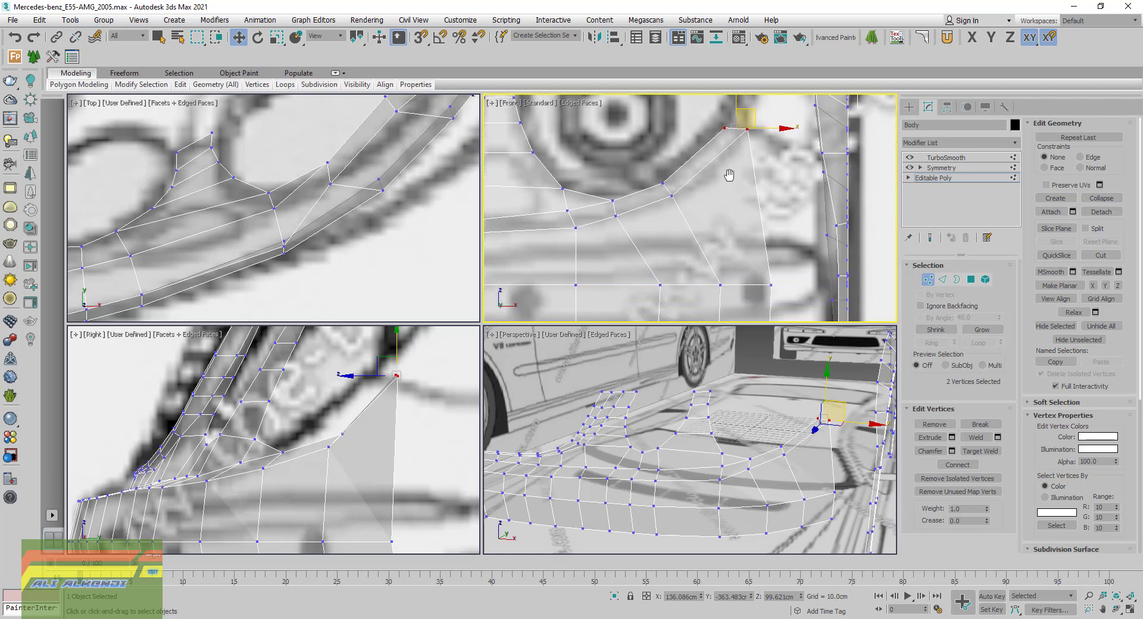
pyautogui.scroll(-2, 417, 455)
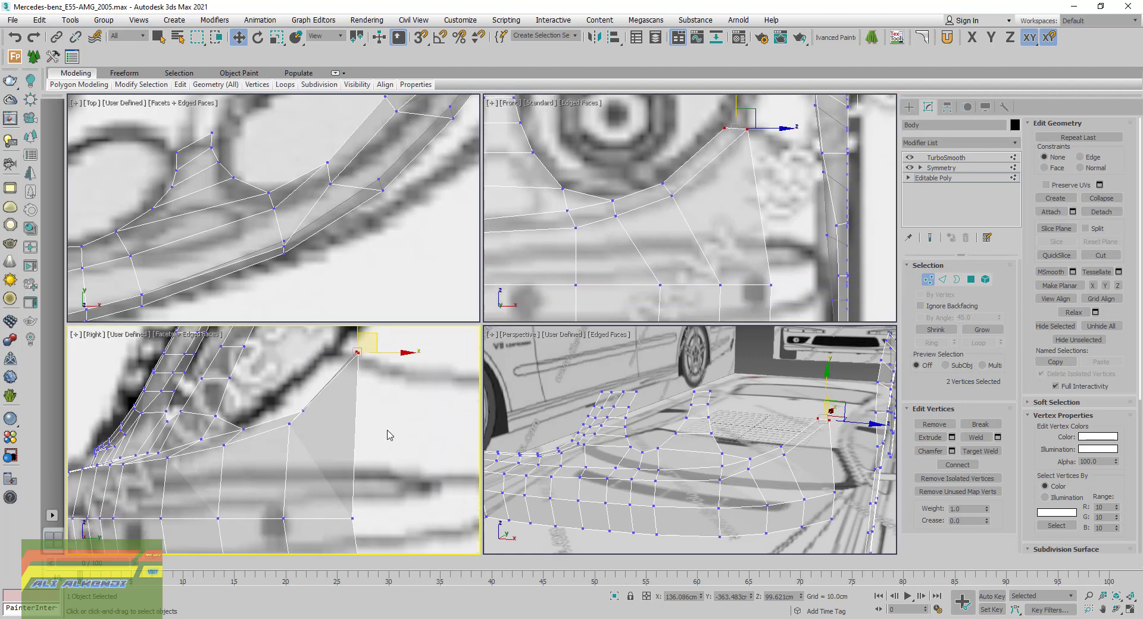
pyautogui.scroll(-1, 378, 451)
pyautogui.moveTo(376, 448)
pyautogui.mouseDown(button='middle')
pyautogui.moveTo(364, 446)
pyautogui.moveTo(451, 441)
pyautogui.moveTo(459, 411)
pyautogui.mouseUp(button='middle')
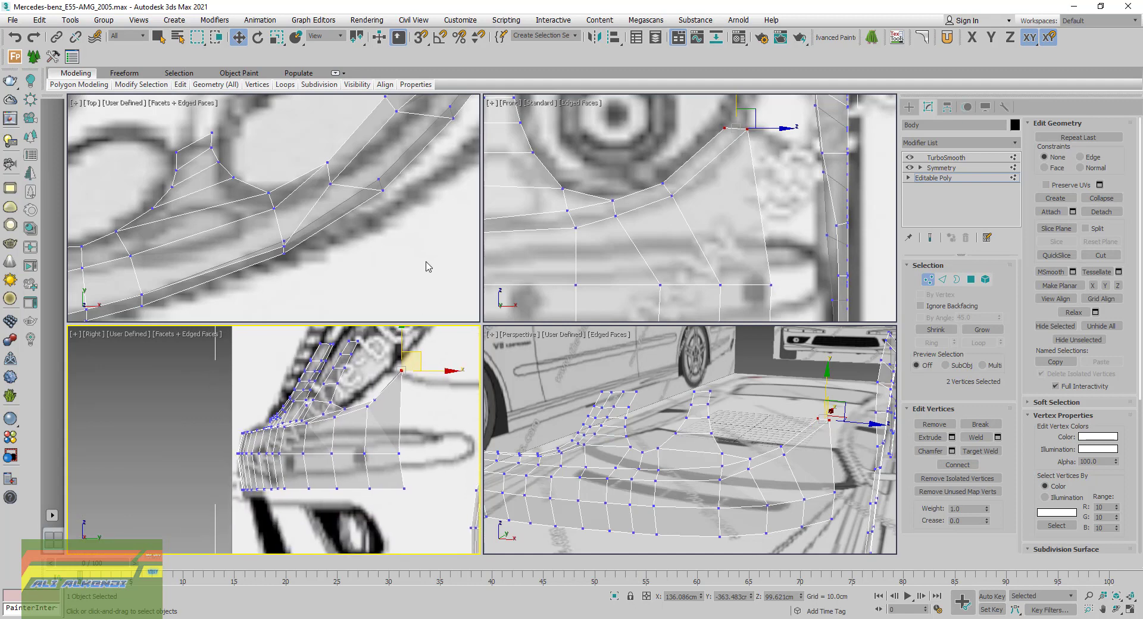
pyautogui.moveTo(393, 396)
pyautogui.mouseDown(button='middle')
pyautogui.moveTo(273, 403)
pyautogui.moveTo(314, 408)
pyautogui.mouseUp(button='middle')
pyautogui.scroll(3, 273, 403)
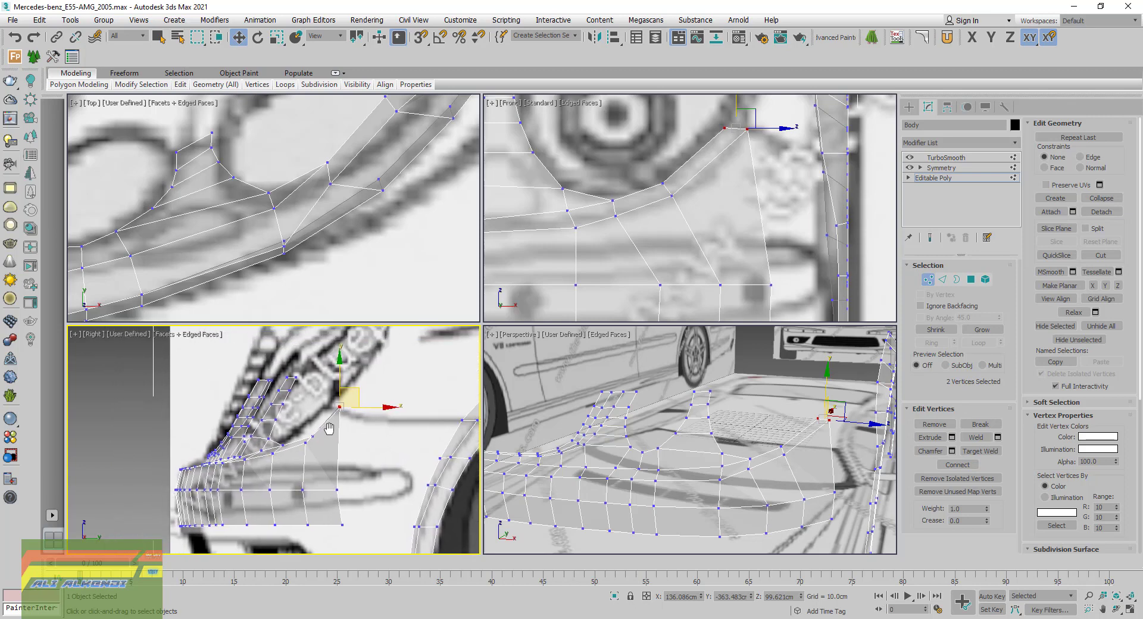
pyautogui.scroll(2, 315, 420)
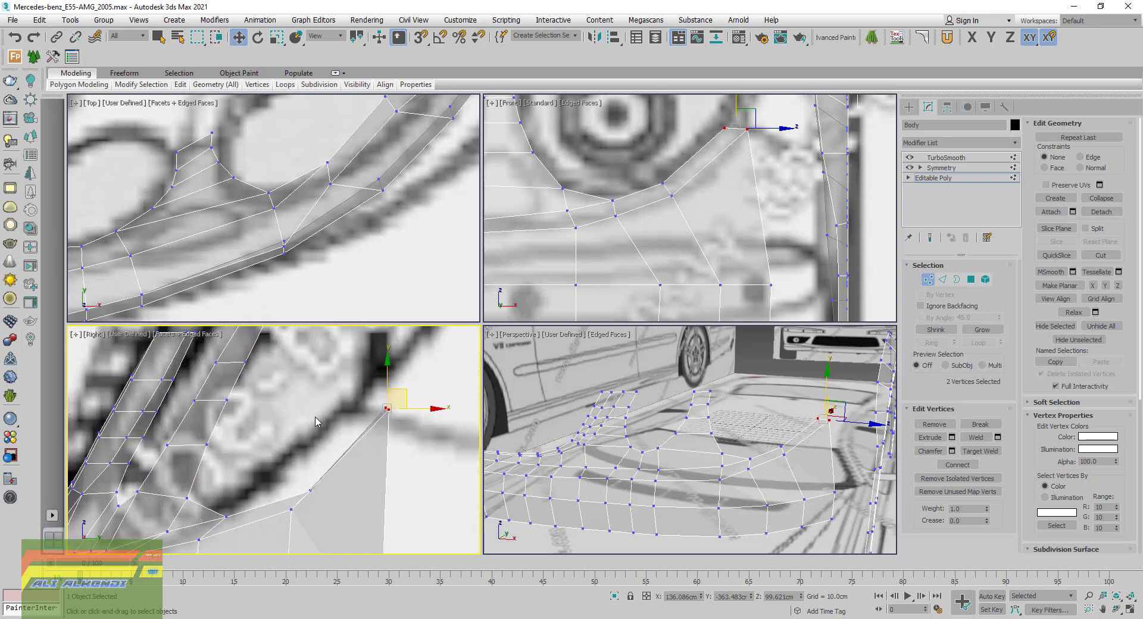
pyautogui.moveTo(385, 411); pyautogui.dragTo(390, 402)
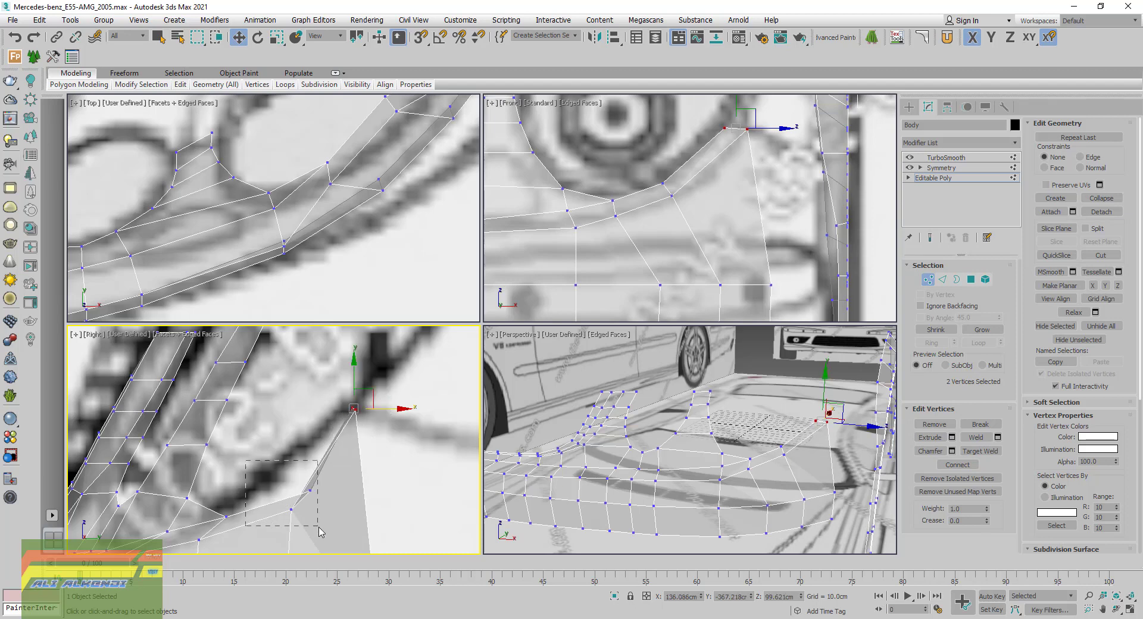
# Slide two lower-fender vertex pairs left in the side view and along Y in Top to fit blueprints
pyautogui.hotkey('ctrl', 'z')
pyautogui.moveTo(330, 503)
pyautogui.mouseDown()
pyautogui.moveTo(277, 469)
pyautogui.moveTo(291, 468)
pyautogui.moveTo(274, 474)
pyautogui.mouseUp()
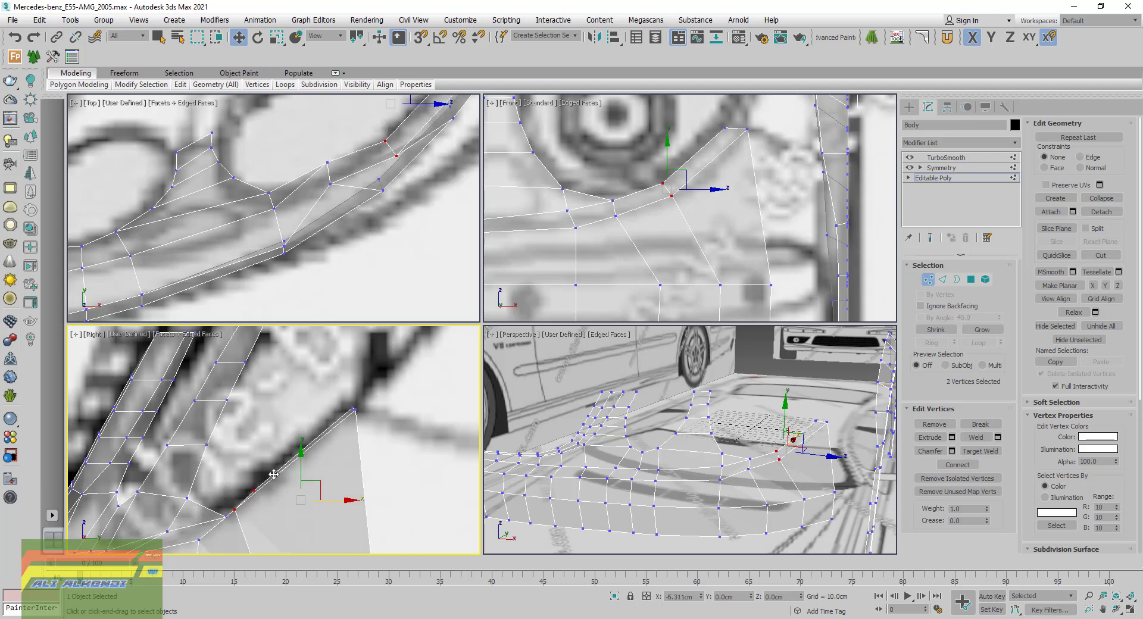
pyautogui.moveTo(274, 475); pyautogui.dragTo(346, 441, button='middle')
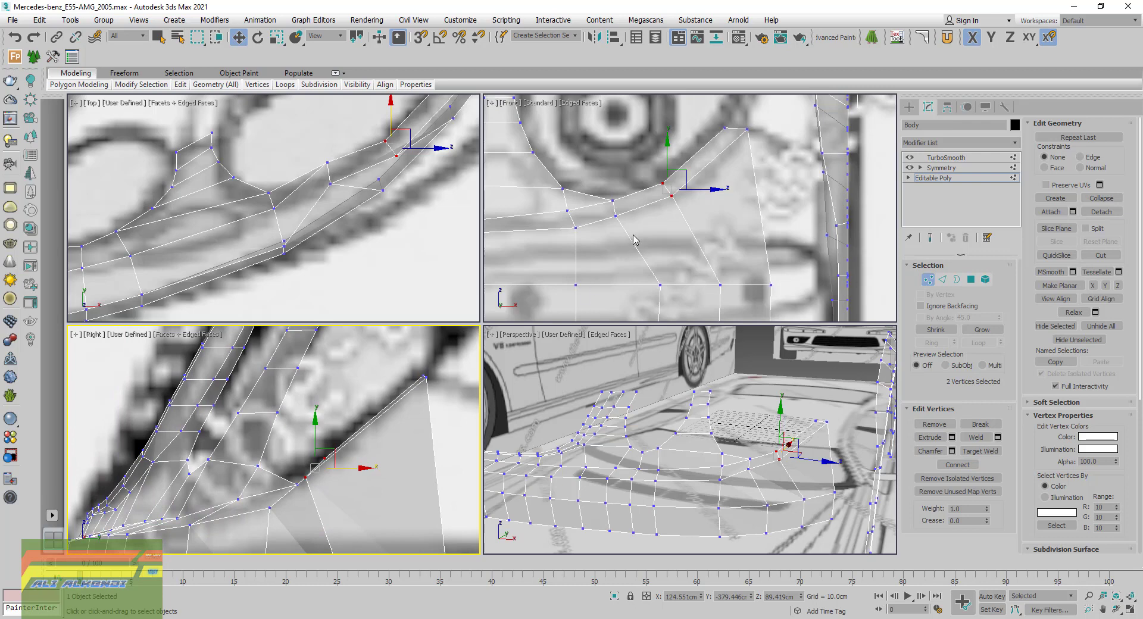
pyautogui.moveTo(634, 240); pyautogui.dragTo(602, 178)
pyautogui.moveTo(266, 500); pyautogui.dragTo(294, 496, button='middle')
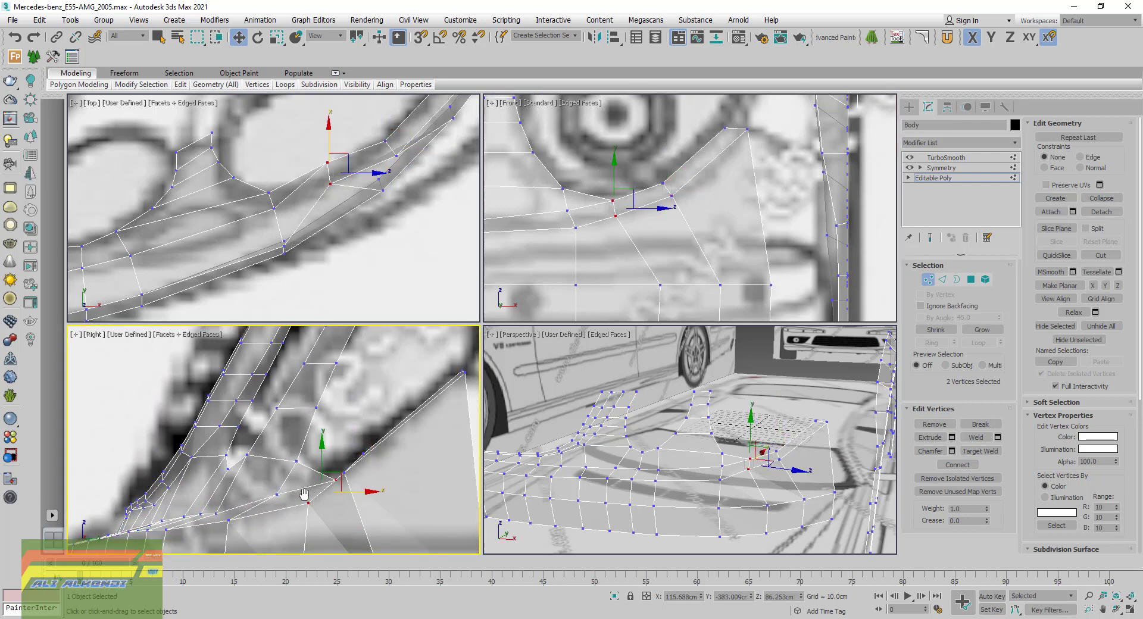
pyautogui.moveTo(341, 492); pyautogui.dragTo(331, 492)
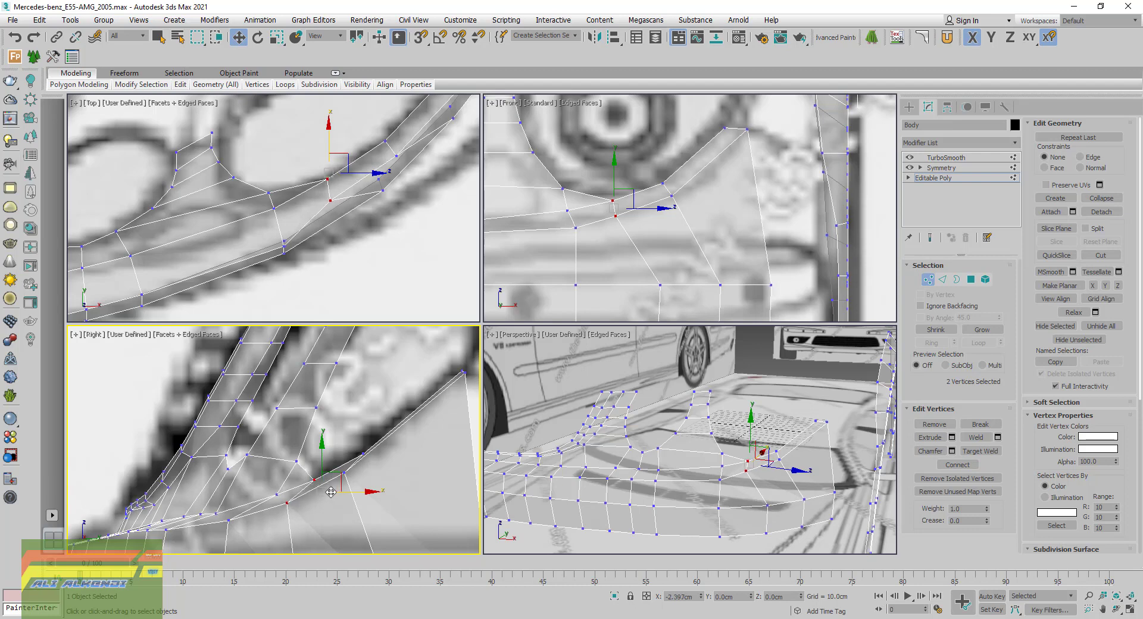
pyautogui.moveTo(331, 491); pyautogui.dragTo(331, 492)
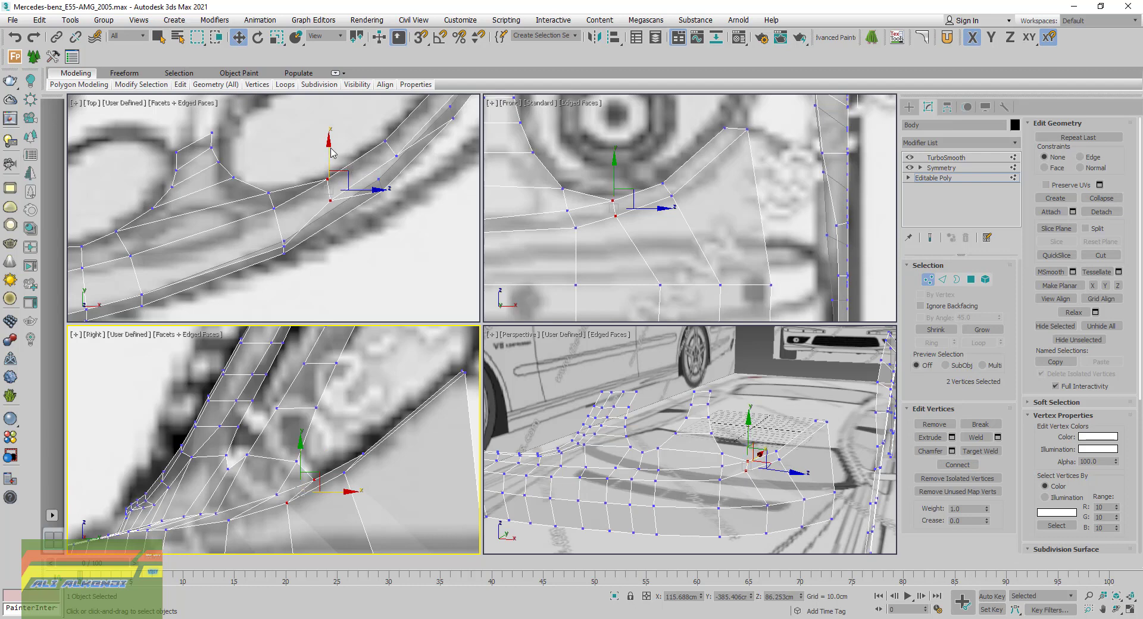
pyautogui.moveTo(329, 150); pyautogui.dragTo(334, 158)
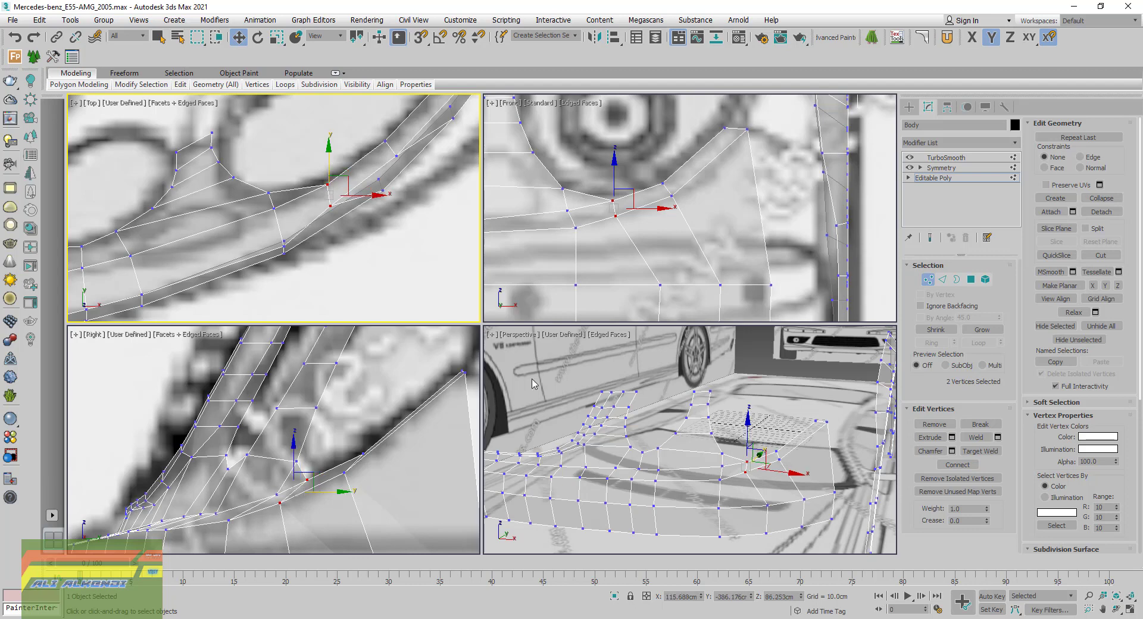
pyautogui.moveTo(779, 495)
pyautogui.keyDown('alt'); pyautogui.mouseDown(button='middle')
pyautogui.moveTo(744, 487)
pyautogui.moveTo(854, 474)
pyautogui.mouseUp(button='middle'); pyautogui.keyUp('alt')
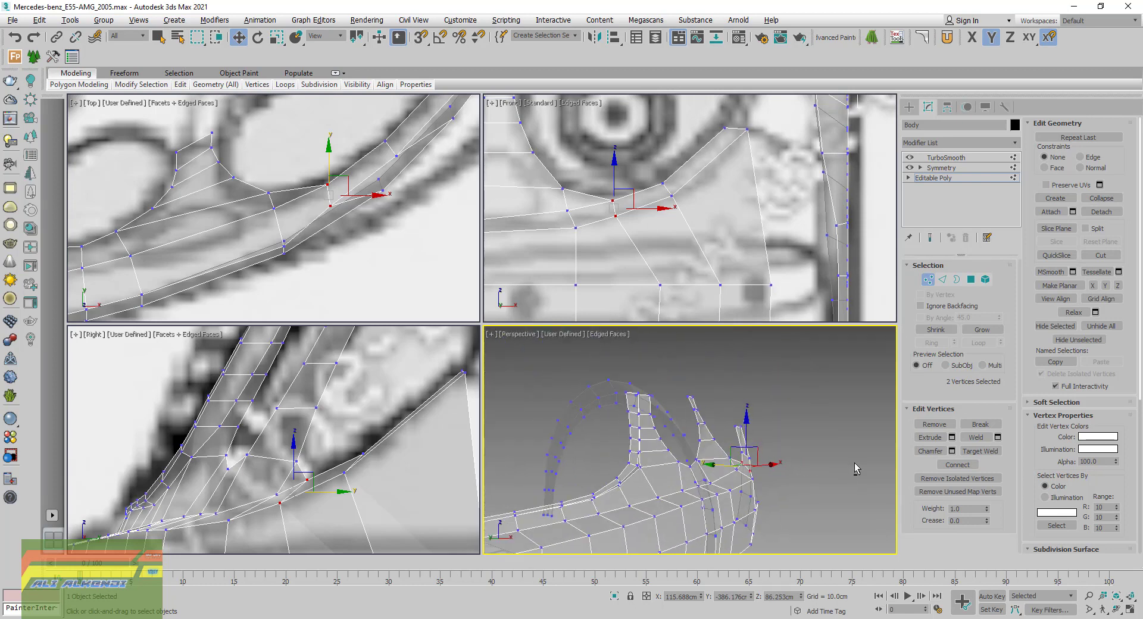
# Shift a wheel-arch vertex slightly right and zoom in close on the arch edge
pyautogui.scroll(2, 747, 495)
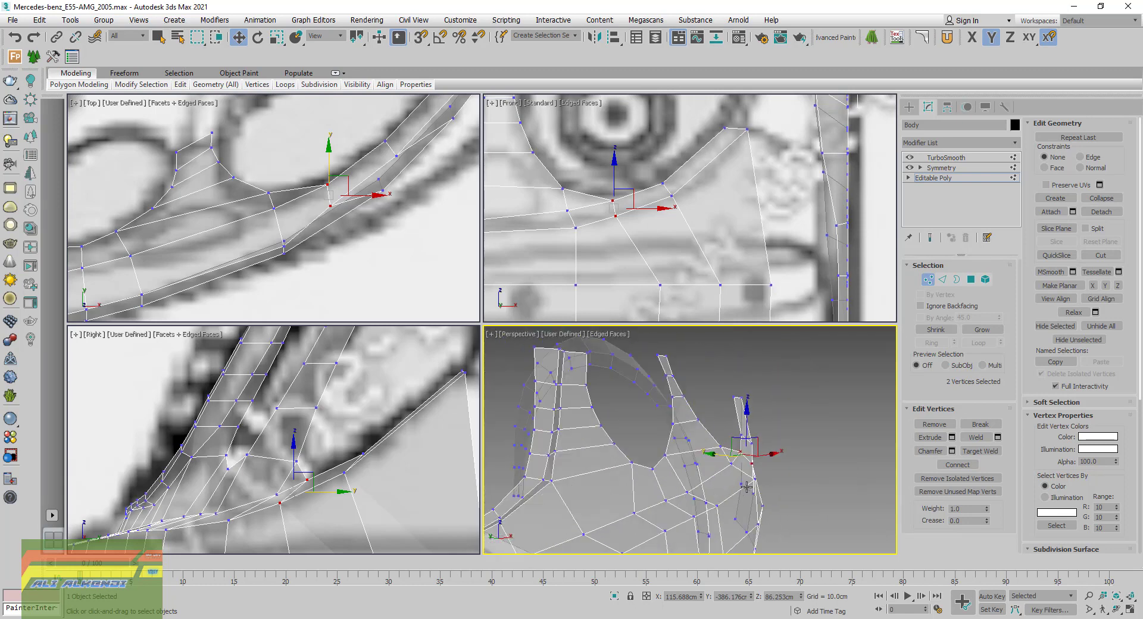
pyautogui.scroll(2, 749, 488)
pyautogui.scroll(2, 751, 478)
pyautogui.click(756, 444)
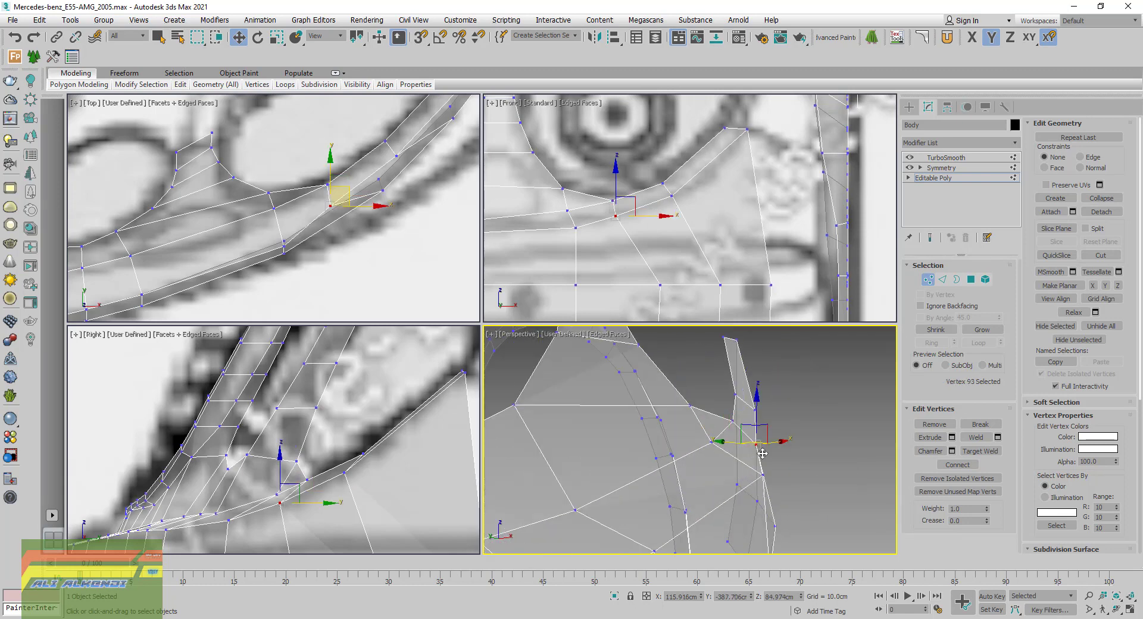
pyautogui.moveTo(734, 443); pyautogui.dragTo(779, 440)
pyautogui.scroll(-3, 768, 452)
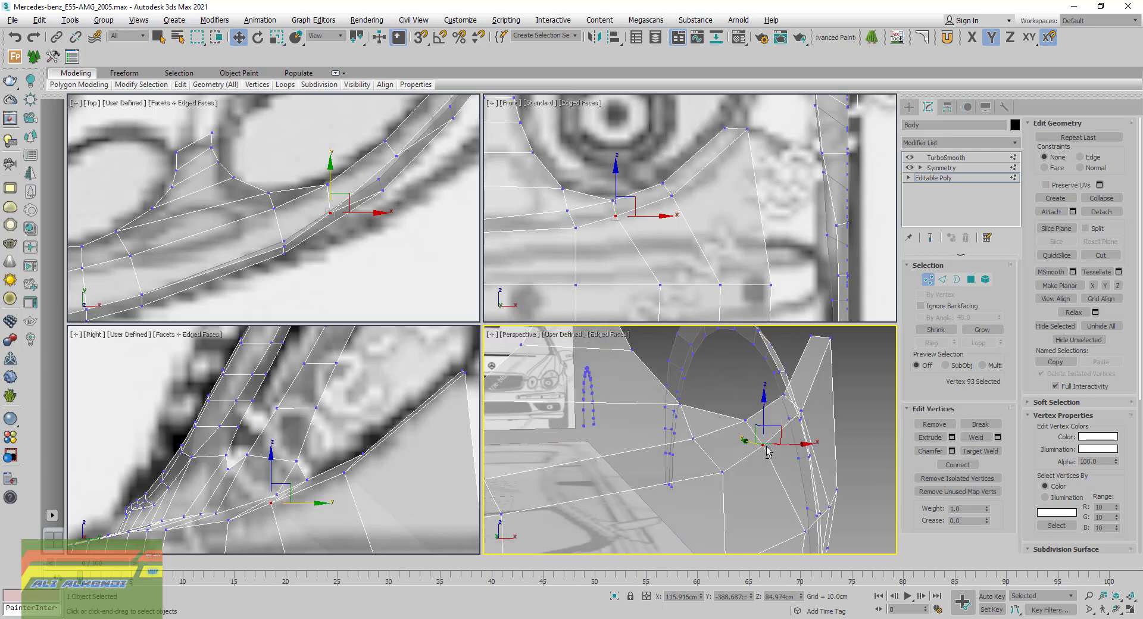
pyautogui.keyDown('alt'); pyautogui.moveTo(766, 452); pyautogui.dragTo(710, 540, button='middle'); pyautogui.keyUp('alt')
pyautogui.scroll(5, 732, 500)
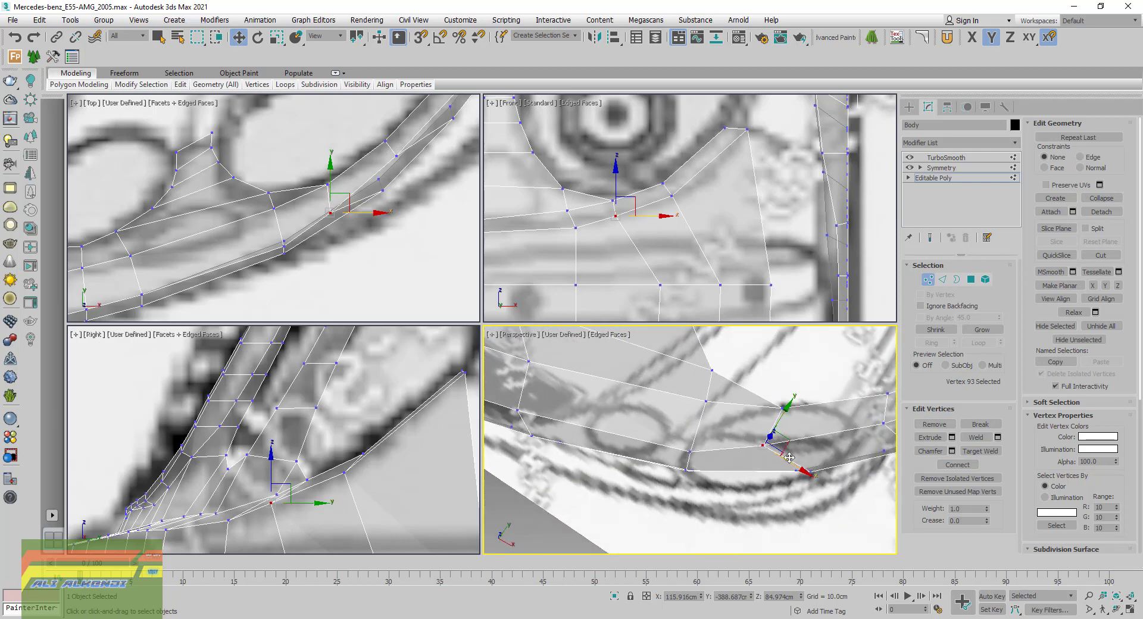
pyautogui.moveTo(790, 457); pyautogui.dragTo(765, 442, button='middle')
# With Edge constraint on, slide vertices 93 and 96 along the arch edges, then turn it off
pyautogui.click(1080, 156)
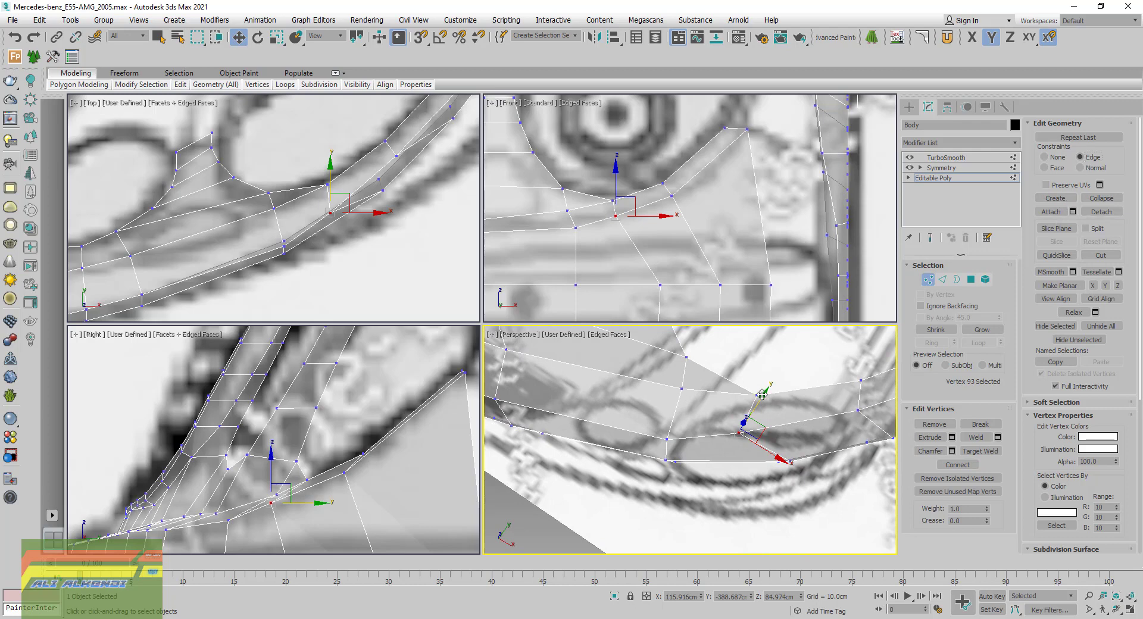
pyautogui.moveTo(762, 394); pyautogui.dragTo(769, 412, button='middle')
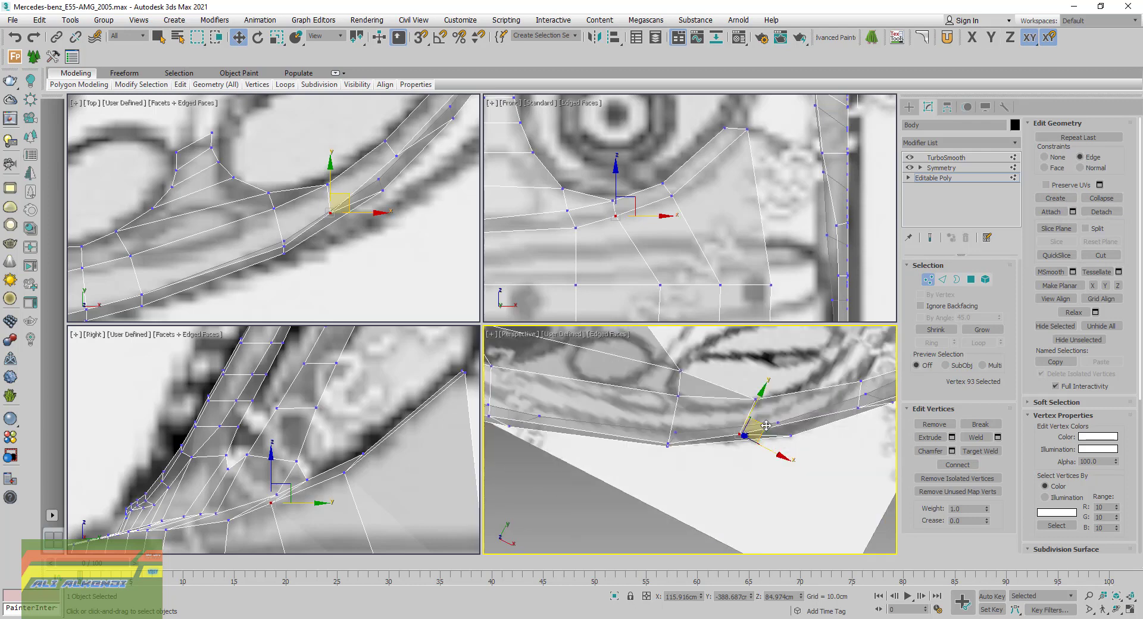
pyautogui.moveTo(772, 432); pyautogui.dragTo(780, 422)
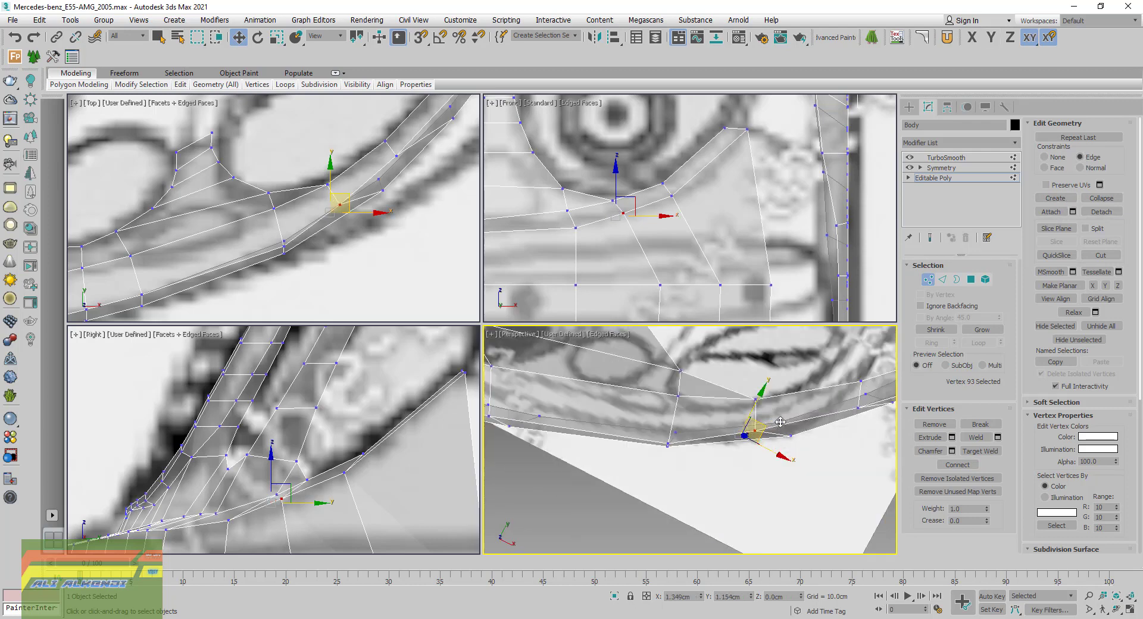
pyautogui.moveTo(780, 422)
pyautogui.keyDown('alt'); pyautogui.mouseDown(button='middle')
pyautogui.moveTo(772, 454)
pyautogui.moveTo(766, 416)
pyautogui.moveTo(783, 411)
pyautogui.moveTo(760, 431)
pyautogui.moveTo(789, 418)
pyautogui.mouseUp(button='middle'); pyautogui.keyUp('alt')
pyautogui.click(768, 424)
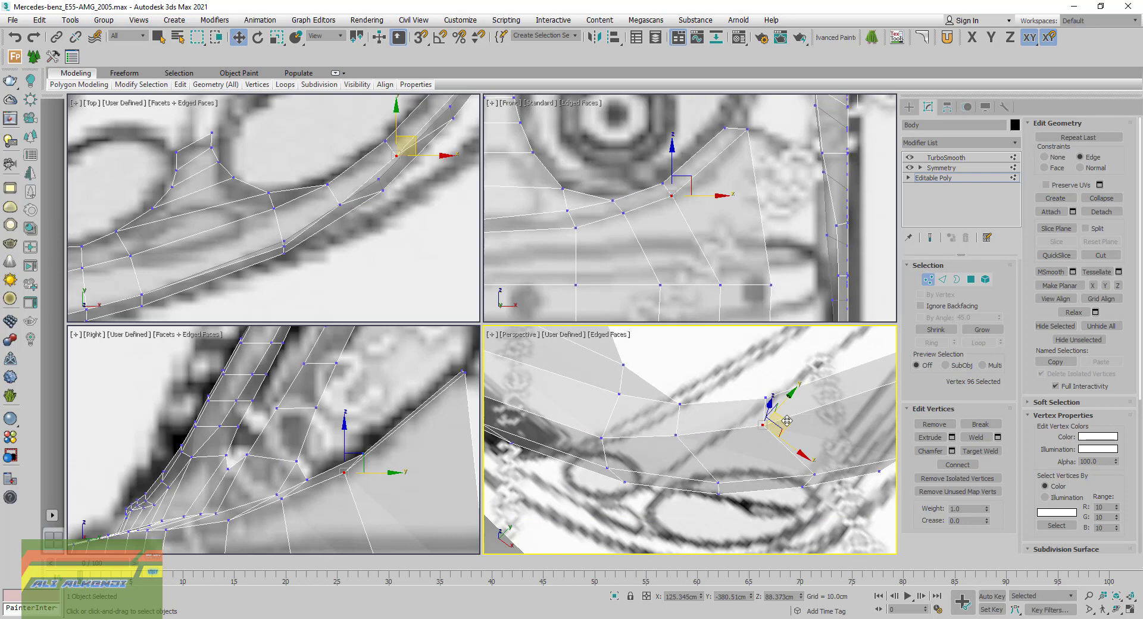
pyautogui.moveTo(790, 419); pyautogui.dragTo(791, 418)
pyautogui.scroll(-8, 717, 437)
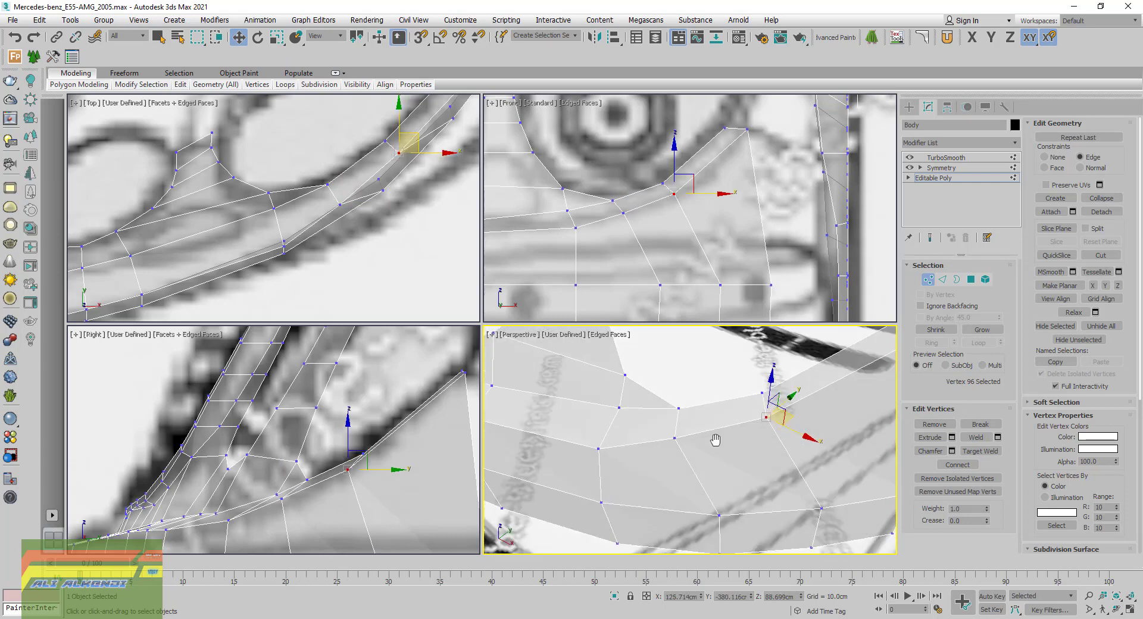
pyautogui.moveTo(717, 437)
pyautogui.mouseDown(button='middle')
pyautogui.moveTo(756, 389)
pyautogui.moveTo(738, 390)
pyautogui.mouseUp(button='middle')
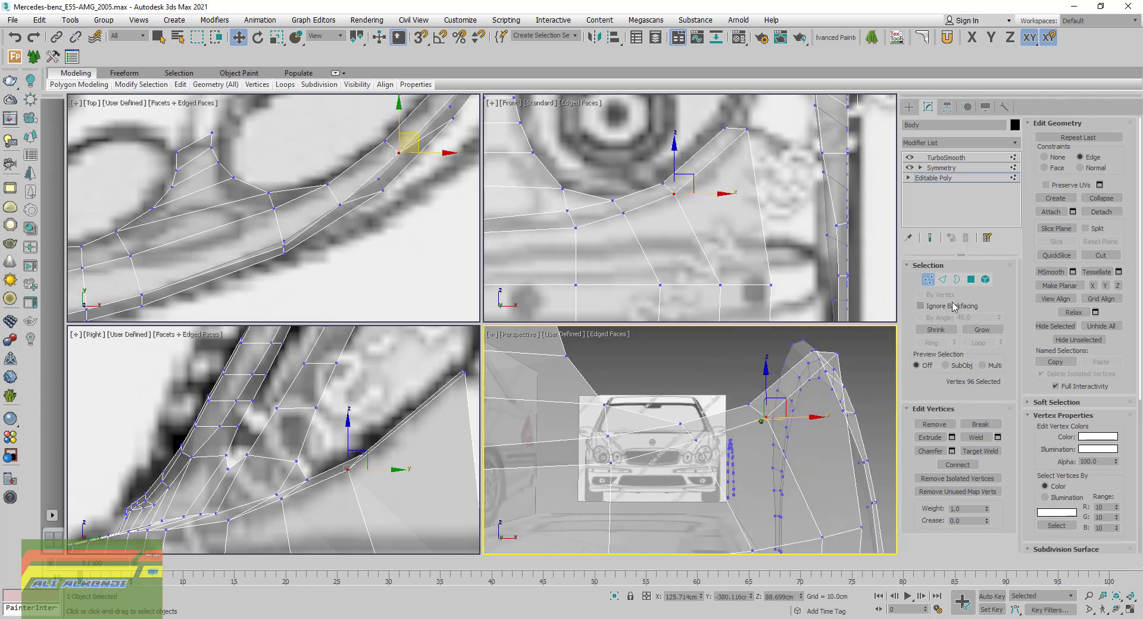
pyautogui.click(1044, 157)
pyautogui.click(928, 280)
pyautogui.scroll(3, 716, 435)
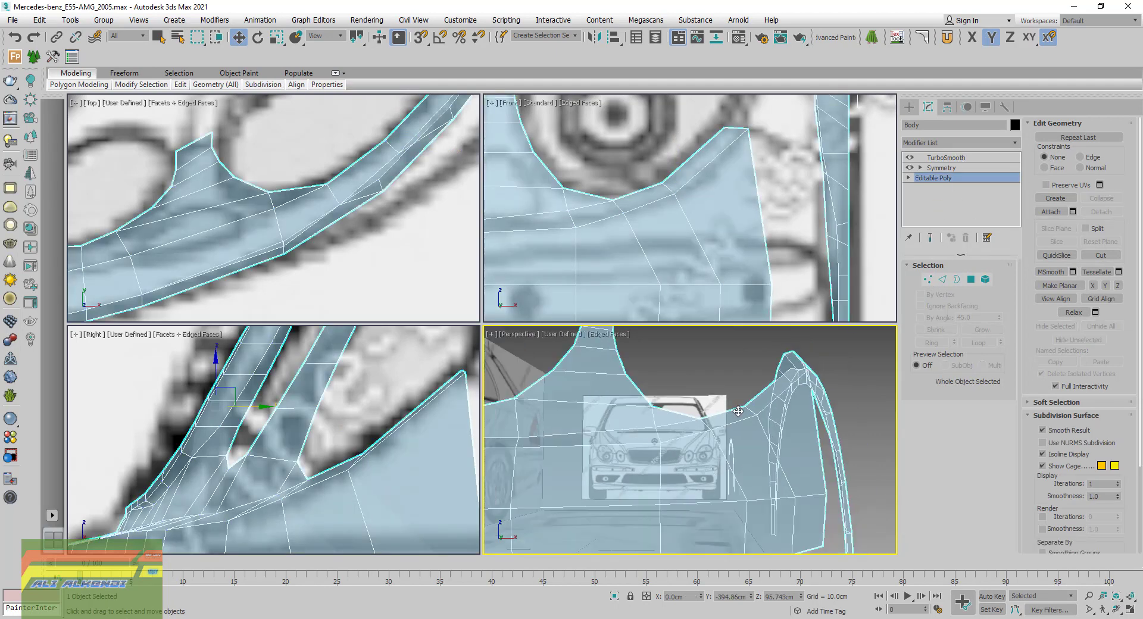
pyautogui.hotkey('alt', 'x')
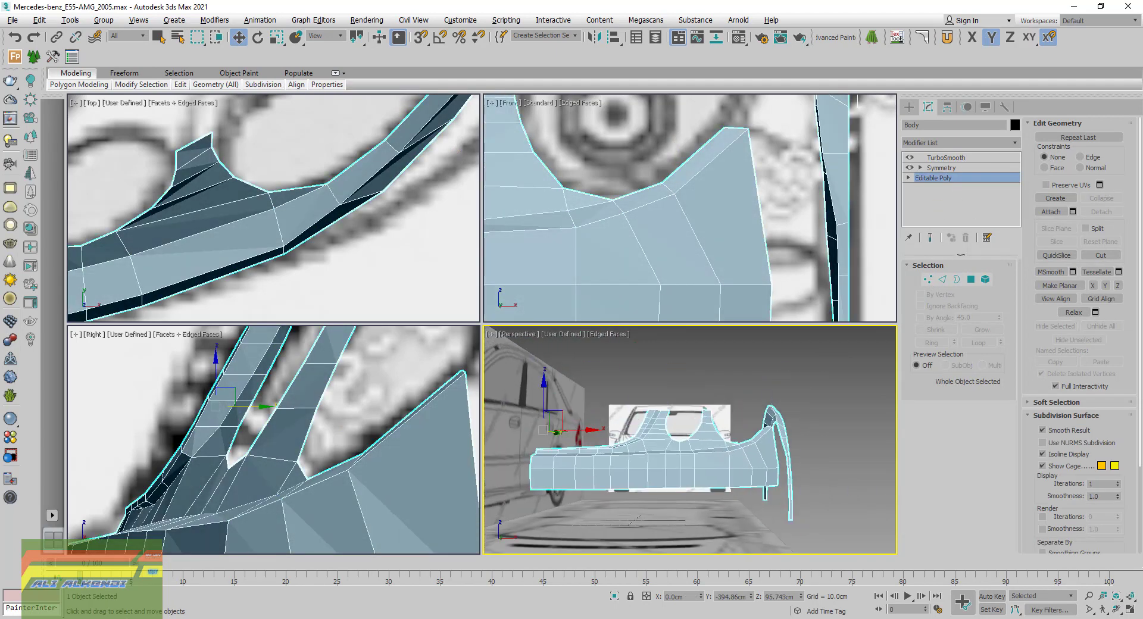
pyautogui.hotkey('alt', 'w')
pyautogui.click(971, 158)
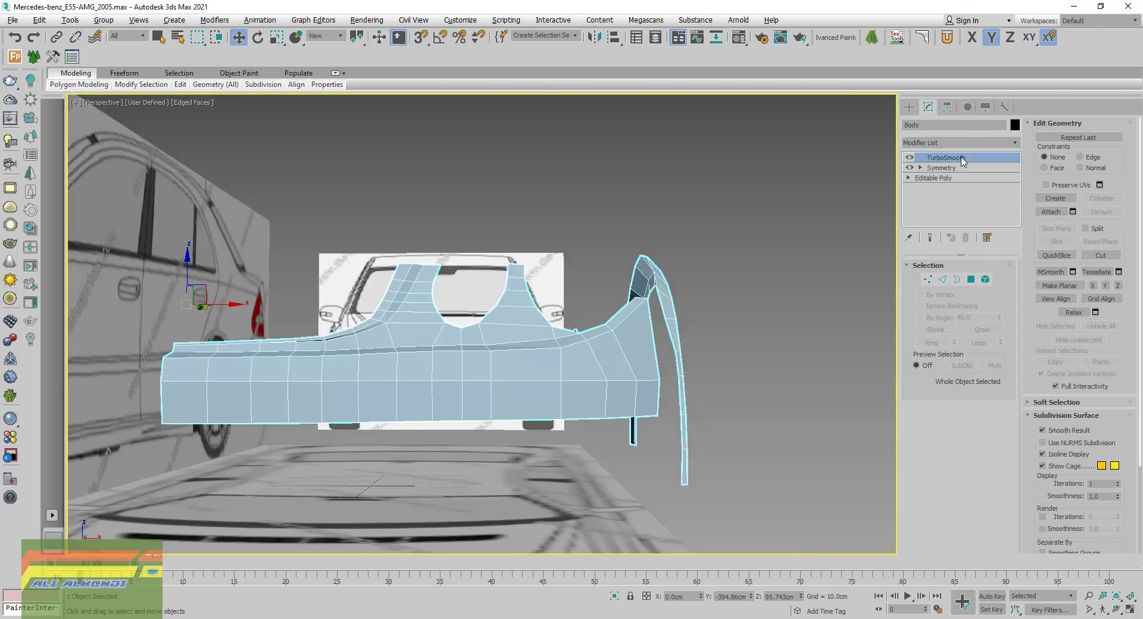
pyautogui.click(750, 338)
pyautogui.press('F4')
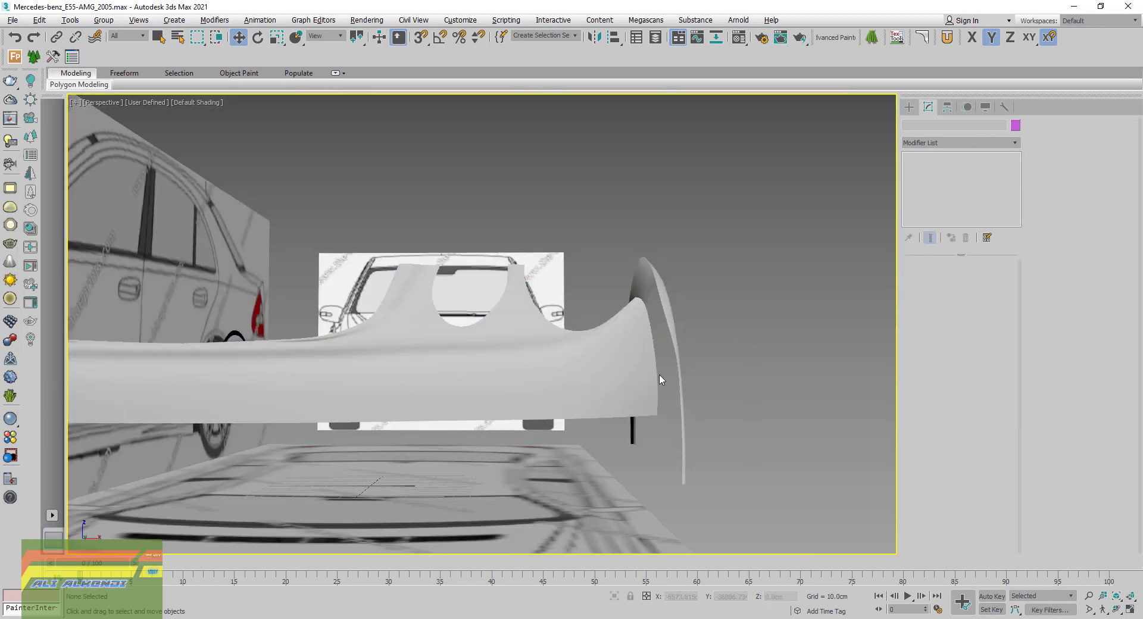
pyautogui.moveTo(658, 378)
pyautogui.keyDown('alt'); pyautogui.mouseDown(button='middle')
pyautogui.moveTo(612, 364)
pyautogui.moveTo(622, 404)
pyautogui.moveTo(620, 395)
pyautogui.moveTo(643, 413)
pyautogui.moveTo(711, 406)
pyautogui.moveTo(588, 402)
pyautogui.mouseUp(button='middle'); pyautogui.keyUp('alt')
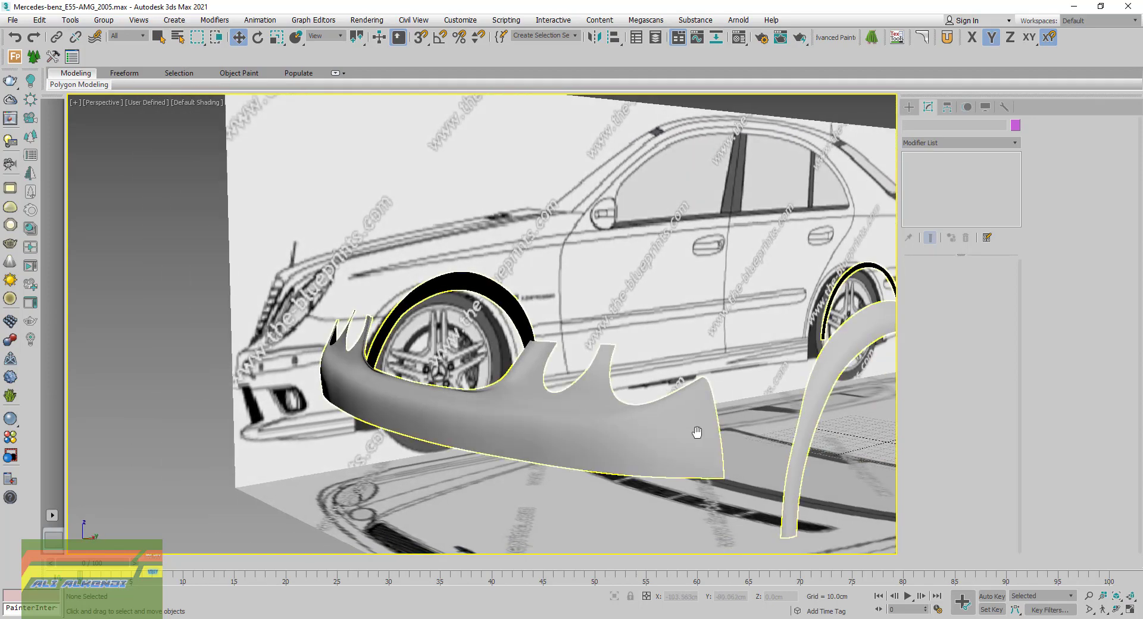
pyautogui.moveTo(694, 429); pyautogui.dragTo(658, 416, button='middle')
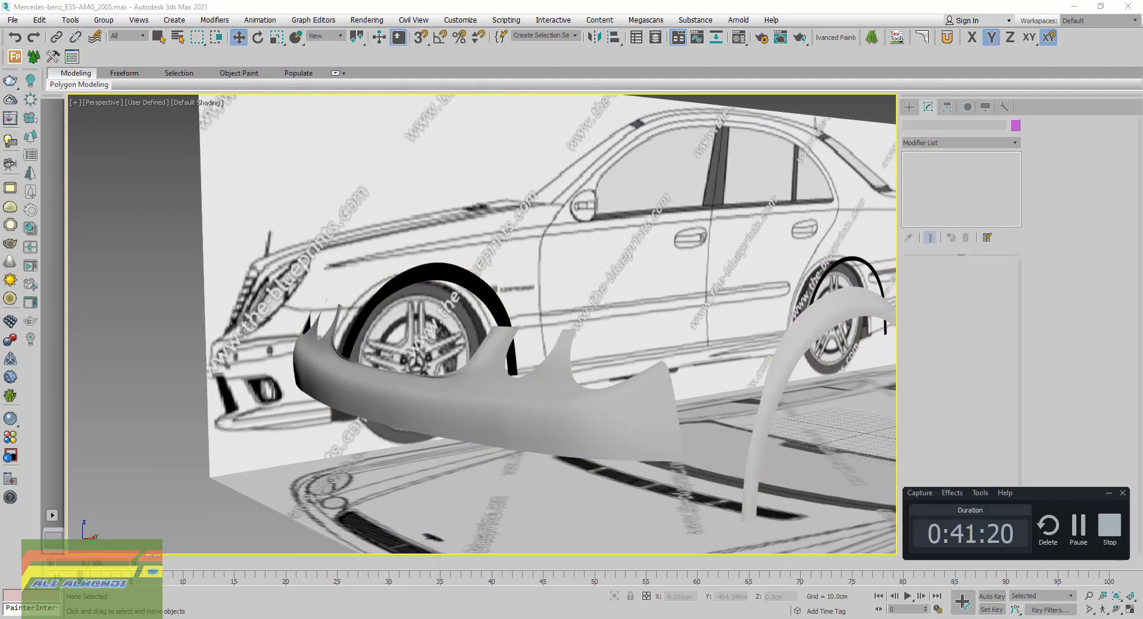
pyautogui.click(1109, 494)
pyautogui.keyDown('alt'); pyautogui.moveTo(776, 459); pyautogui.dragTo(755, 431, button='middle'); pyautogui.keyUp('alt')
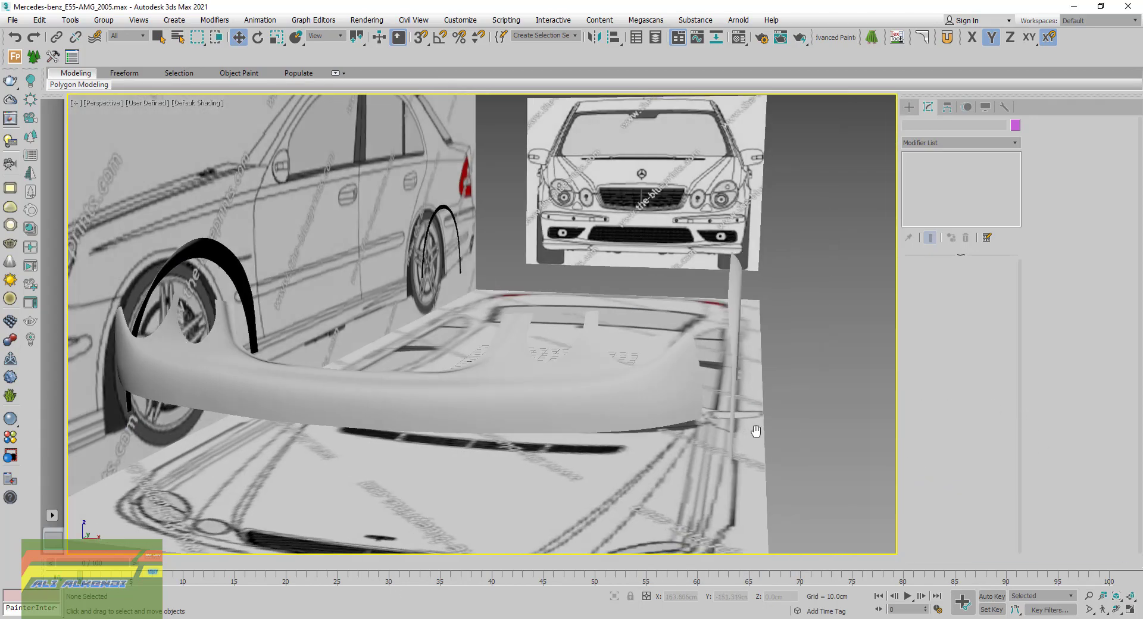
pyautogui.press('F4')
pyautogui.click(741, 396)
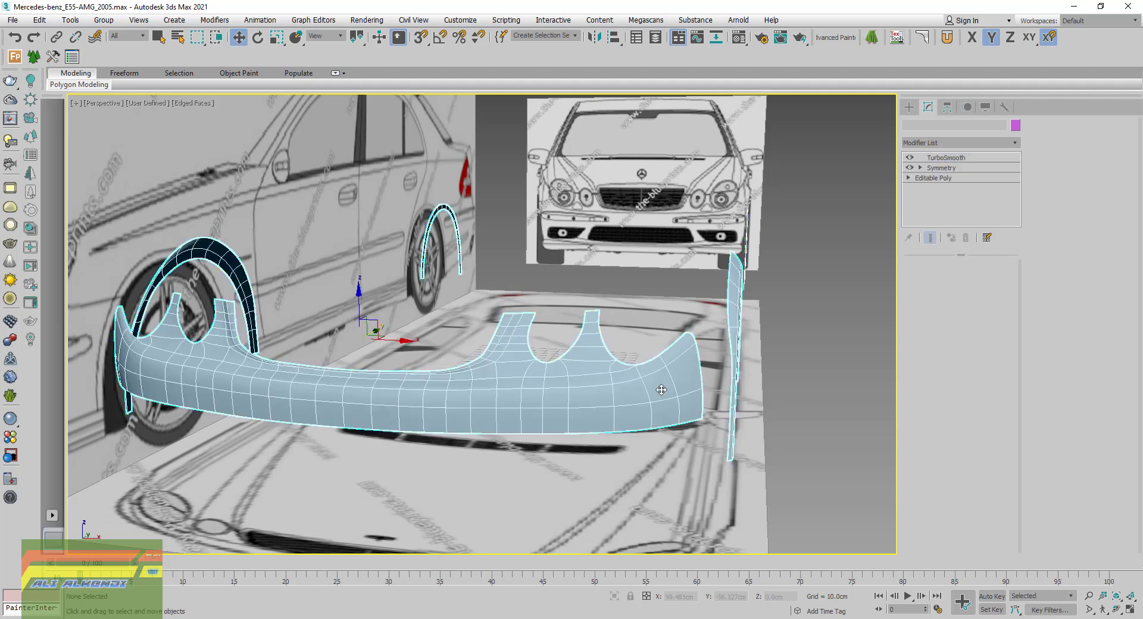
pyautogui.click(942, 178)
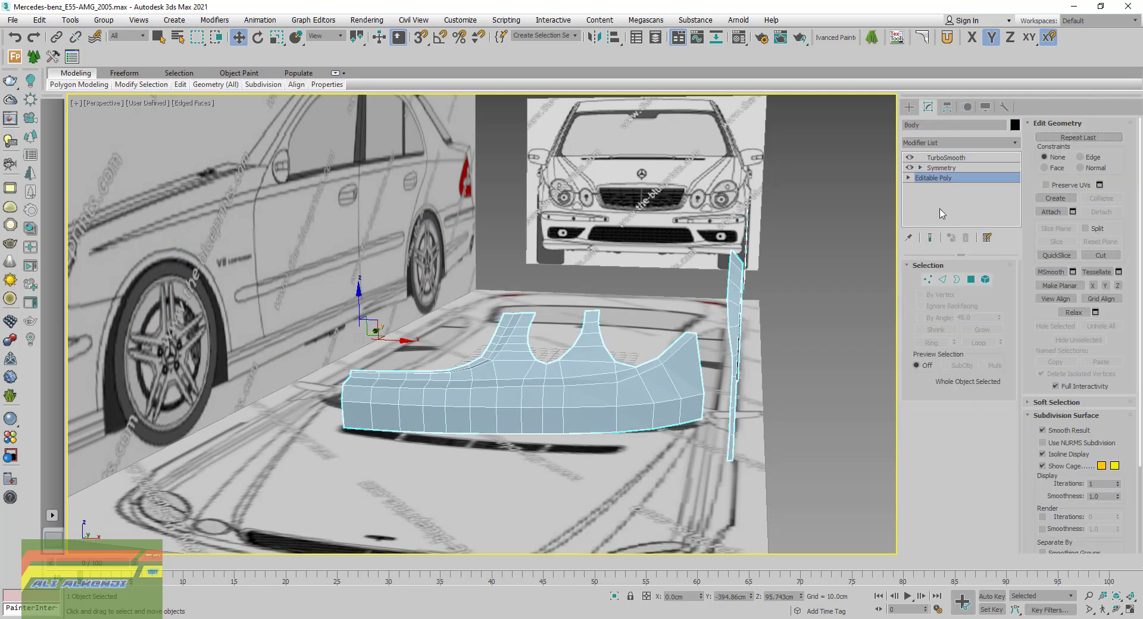
pyautogui.click(1130, 611)
pyautogui.click(1117, 596)
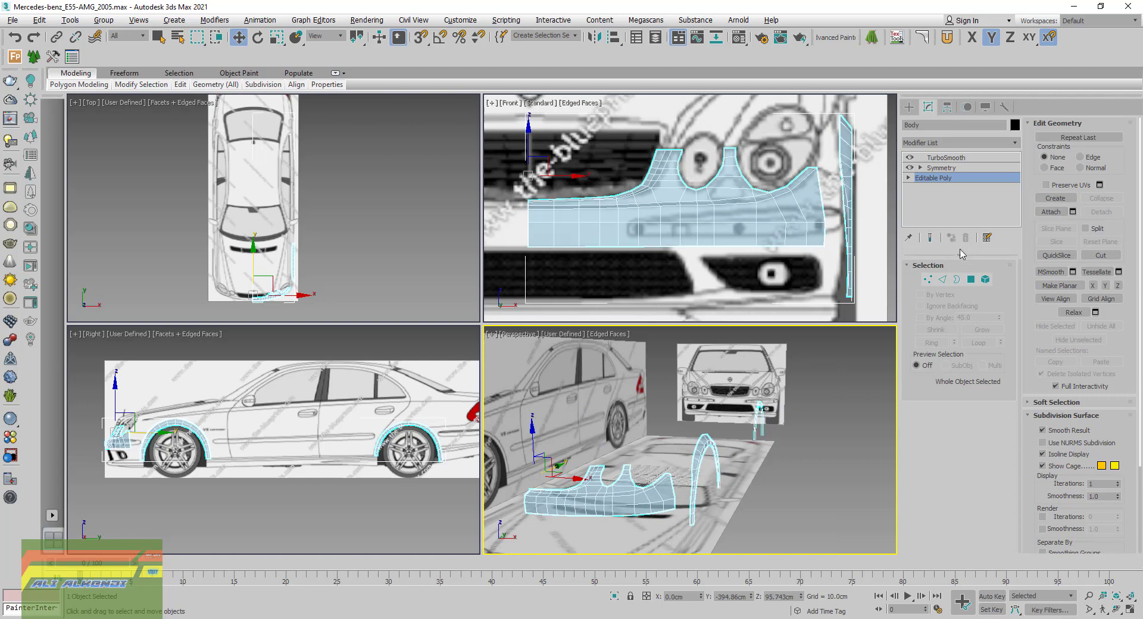
# Switch to edge mode, pan the side view, and review its per-view preferences
pyautogui.click(939, 281)
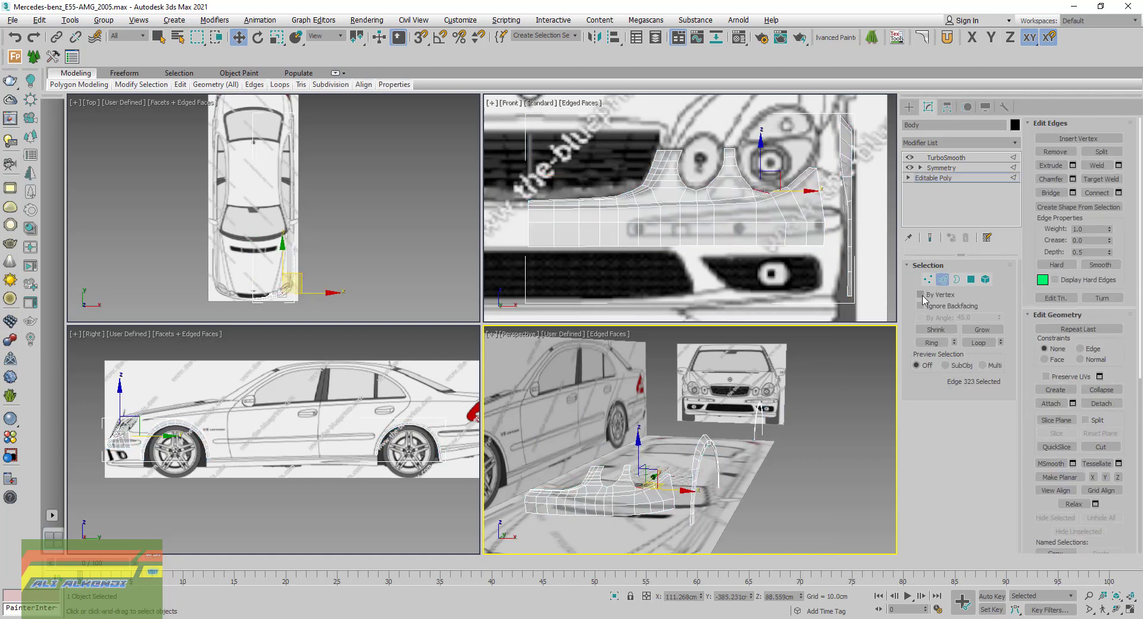
pyautogui.scroll(8, 126, 430)
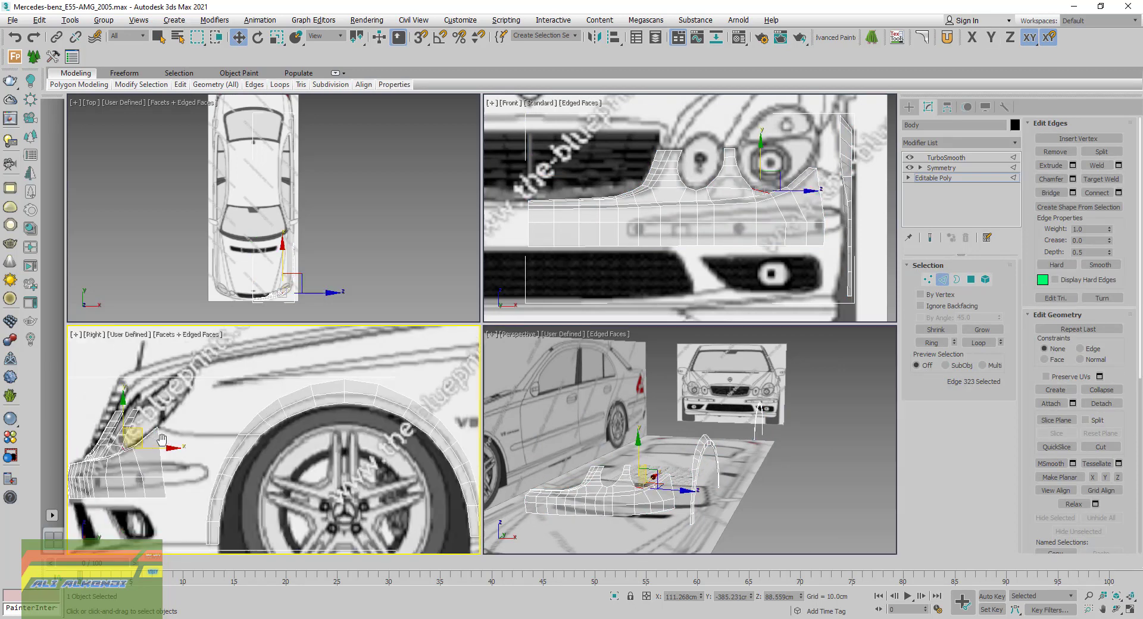
pyautogui.moveTo(126, 430); pyautogui.dragTo(260, 427, button='middle')
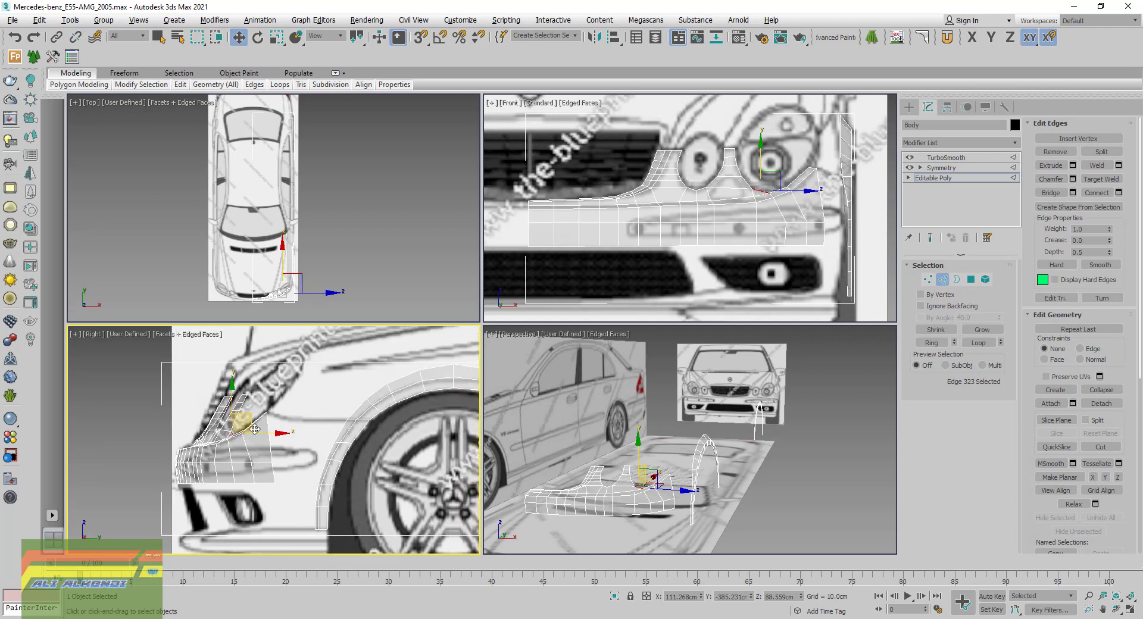
pyautogui.moveTo(283, 395); pyautogui.dragTo(269, 391, button='middle')
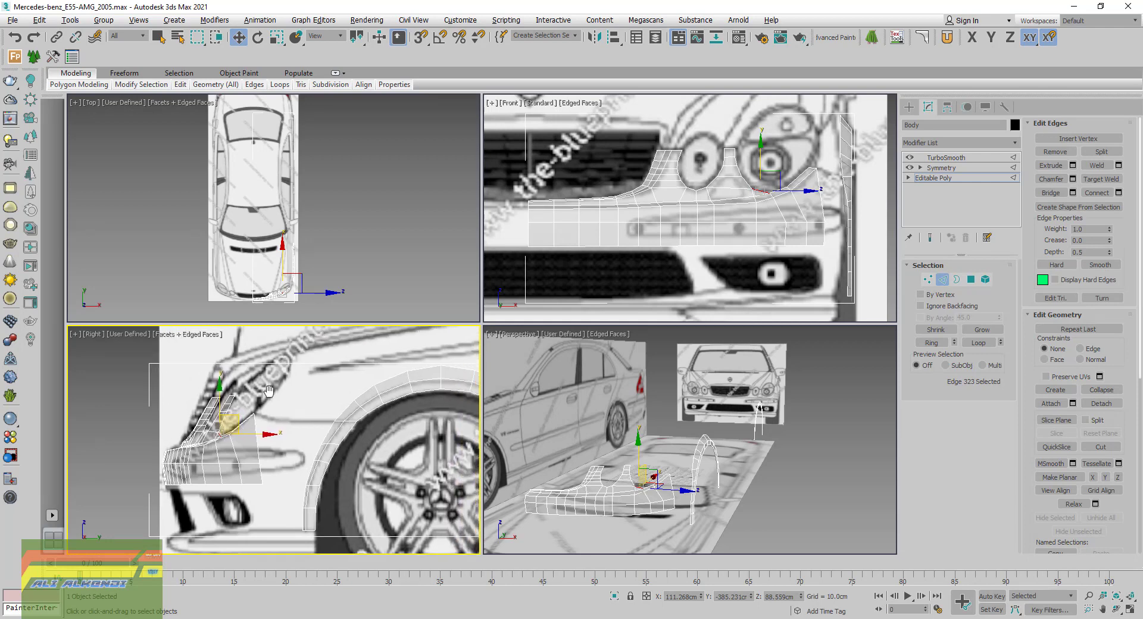
pyautogui.middleClick(533, 378)
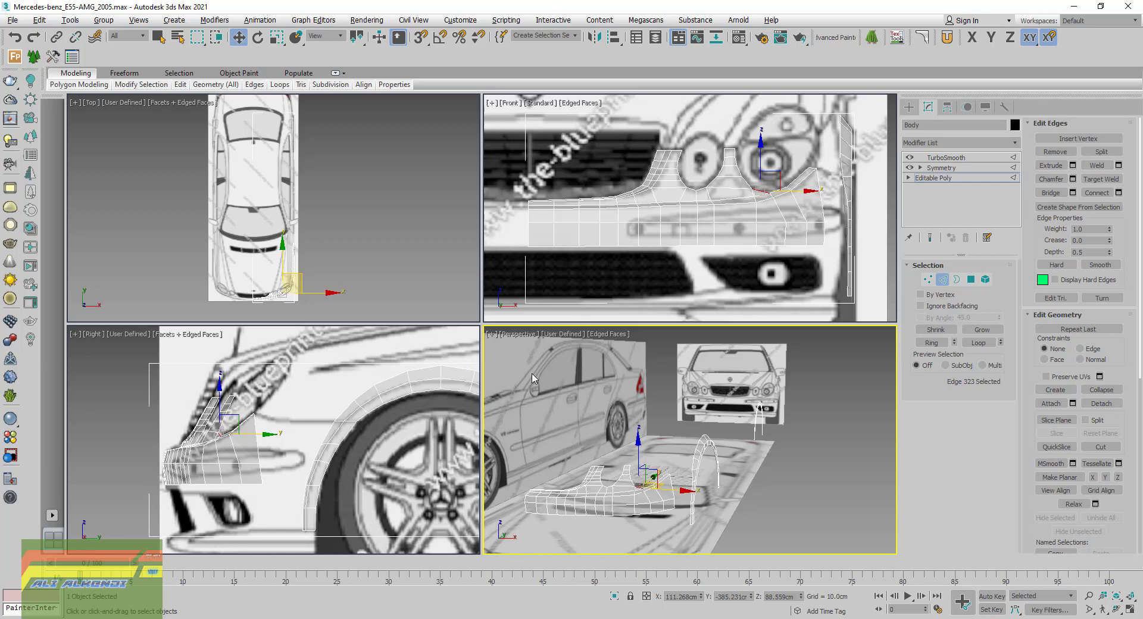
pyautogui.moveTo(208, 380); pyautogui.dragTo(227, 392, button='middle')
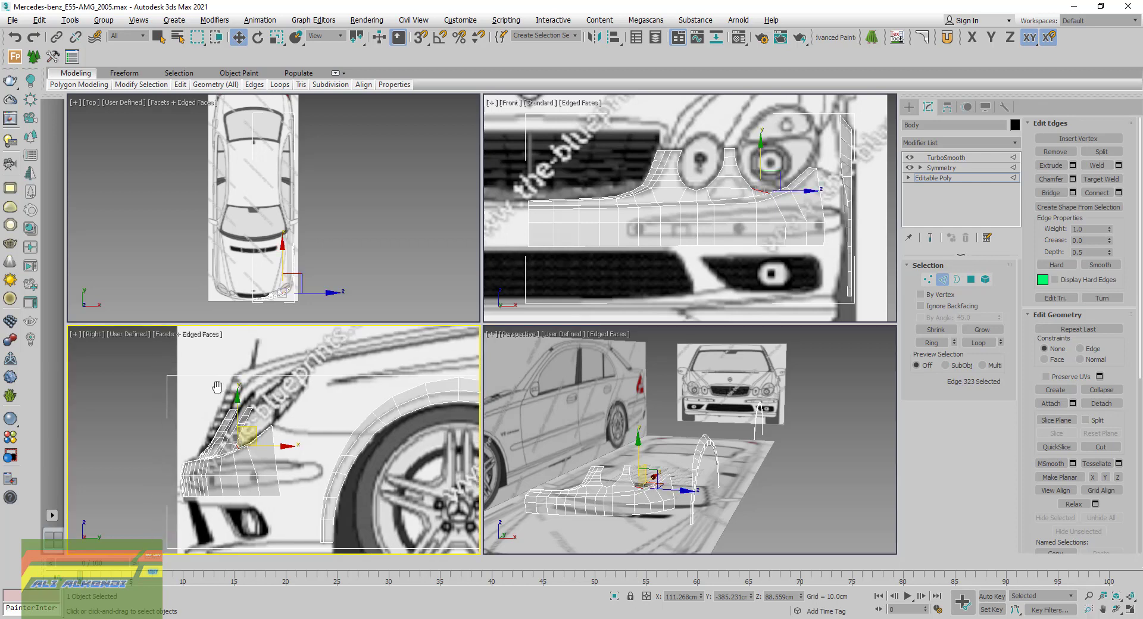
pyautogui.click(207, 338)
pyautogui.click(236, 519)
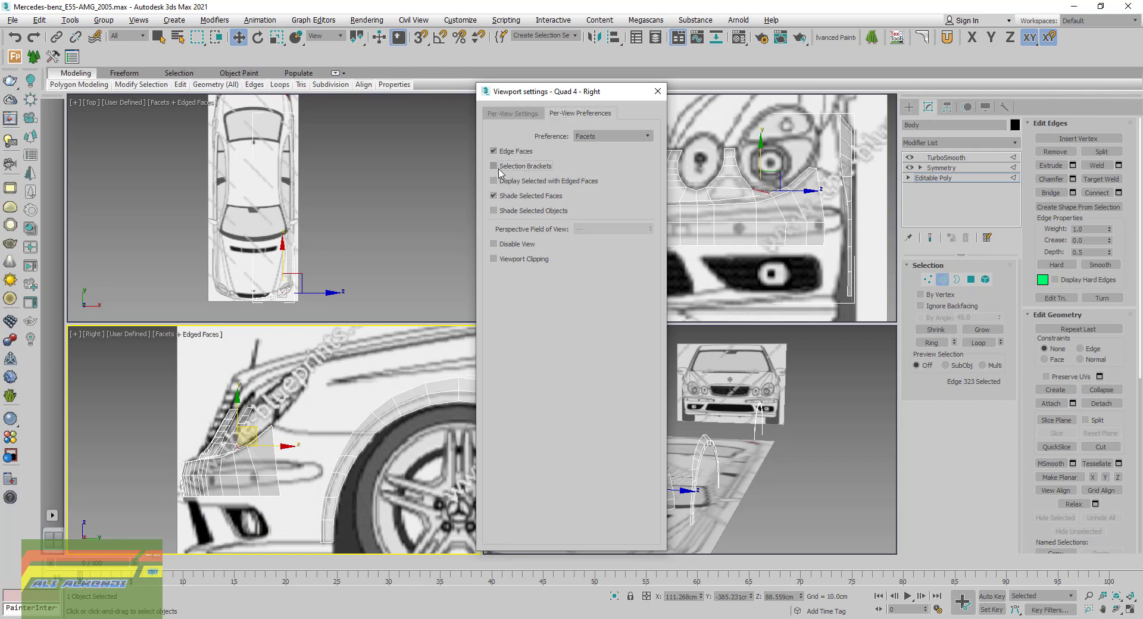
pyautogui.click(658, 91)
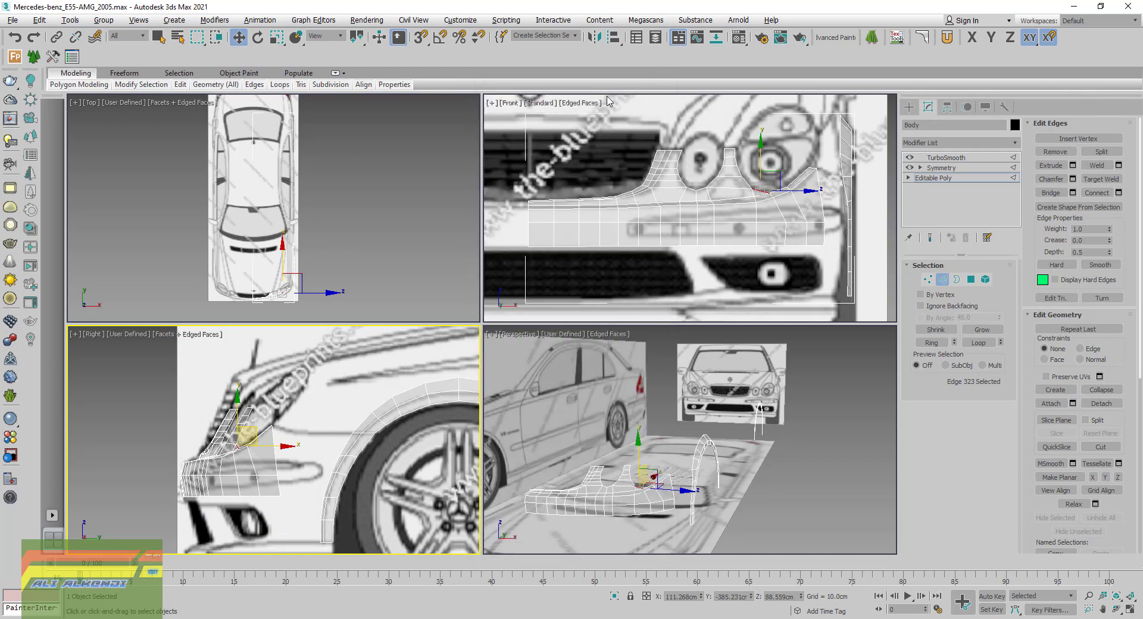
# Turn off selection brackets in the Front view's per-view preferences
pyautogui.moveTo(565, 172); pyautogui.dragTo(573, 172, button='middle')
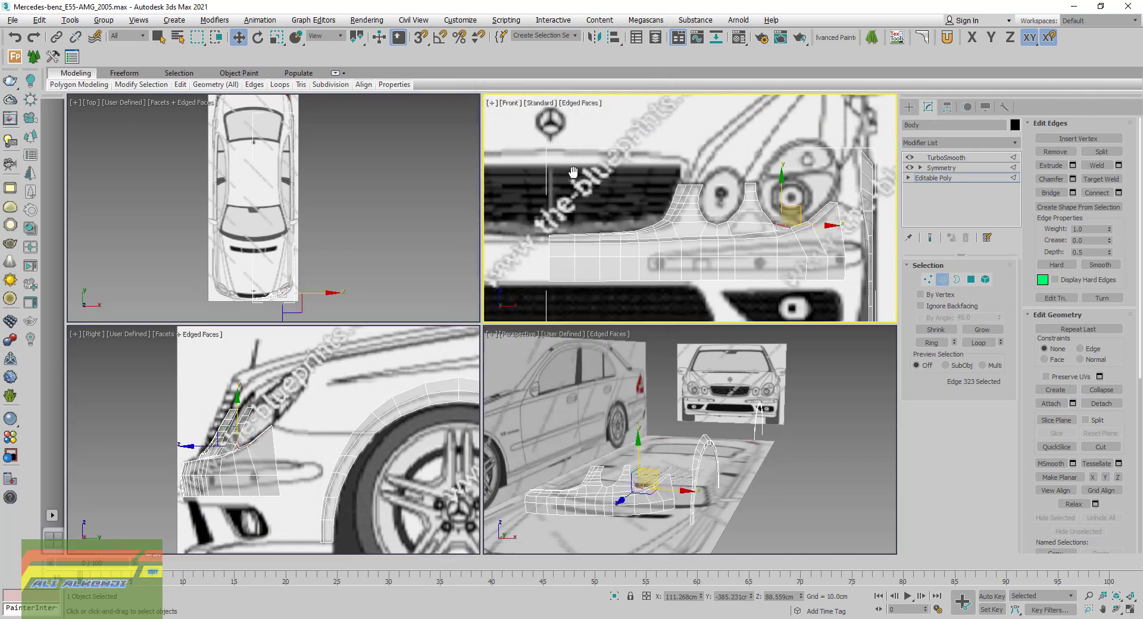
pyautogui.click(579, 109)
pyautogui.click(604, 287)
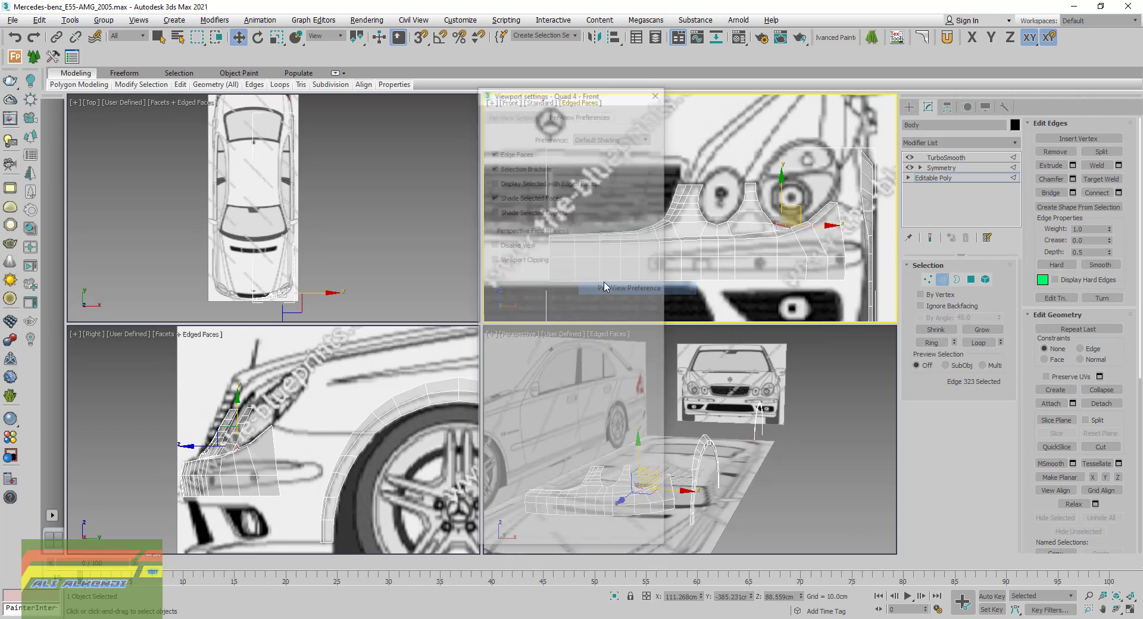
pyautogui.click(493, 166)
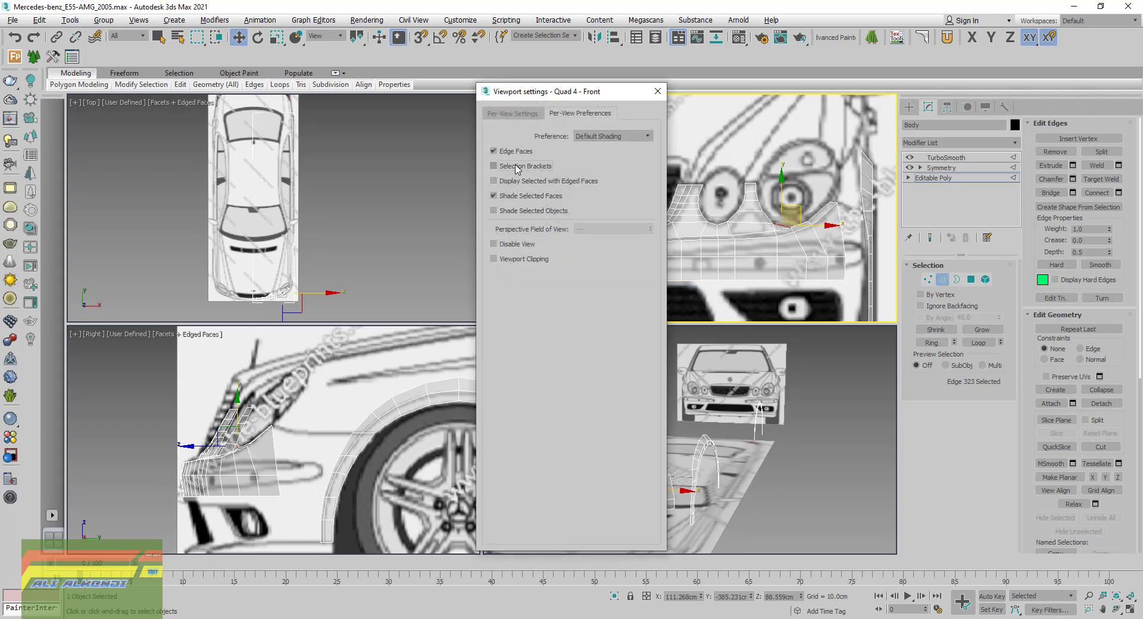
pyautogui.click(658, 91)
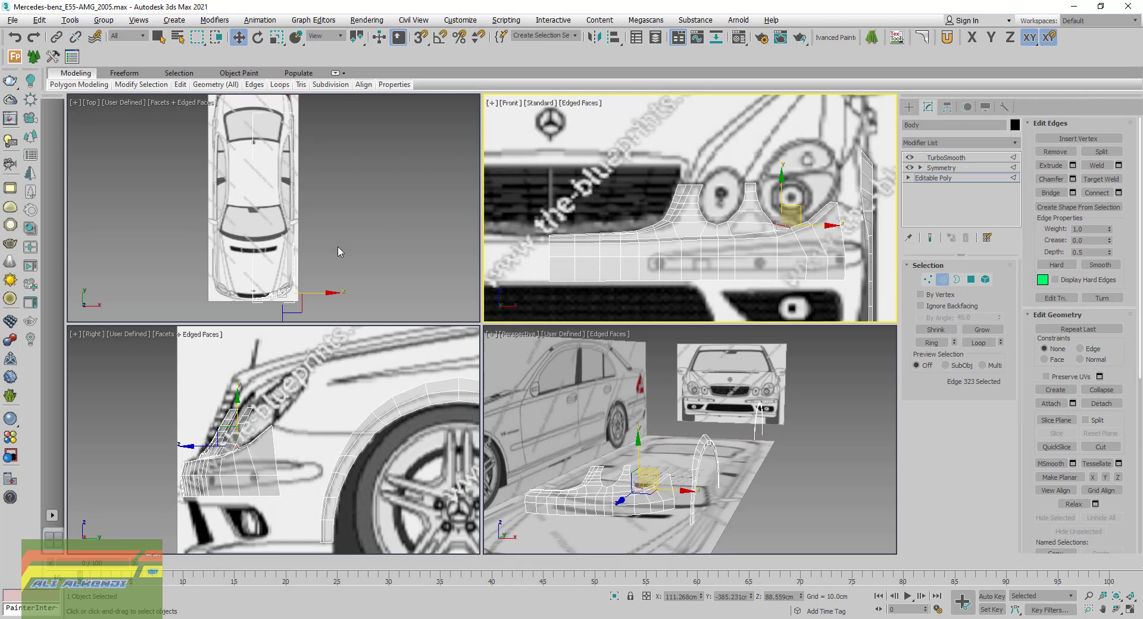
# Zoom the Top view onto the bumper and turn off its selection brackets too
pyautogui.scroll(2, 338, 252)
pyautogui.scroll(2, 316, 258)
pyautogui.scroll(1, 298, 262)
pyautogui.scroll(1, 288, 266)
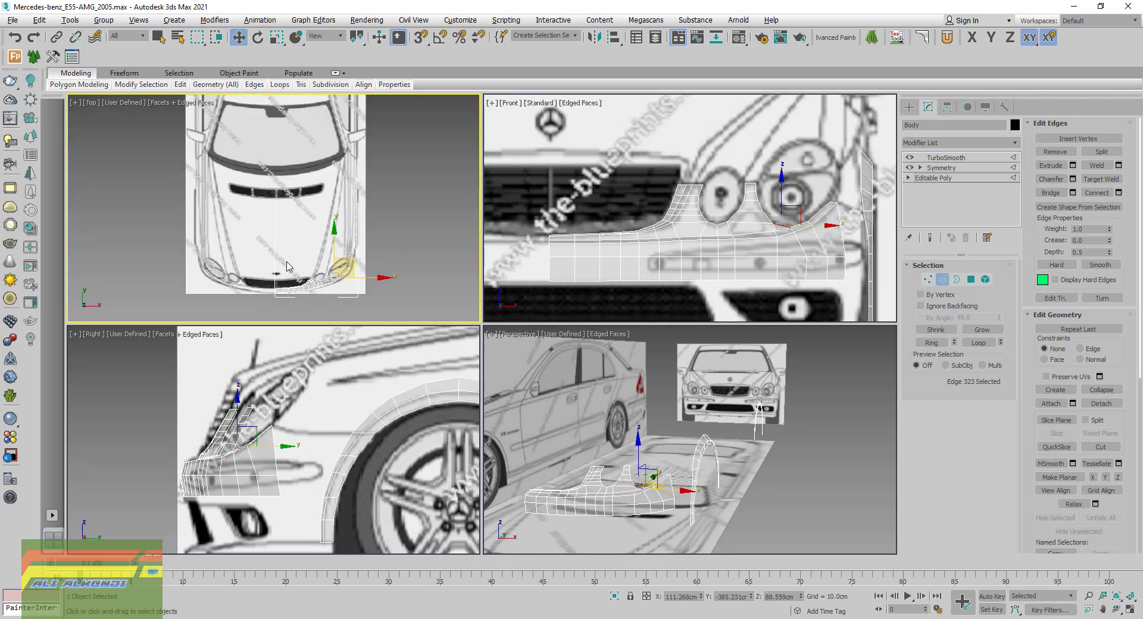
pyautogui.click(189, 110)
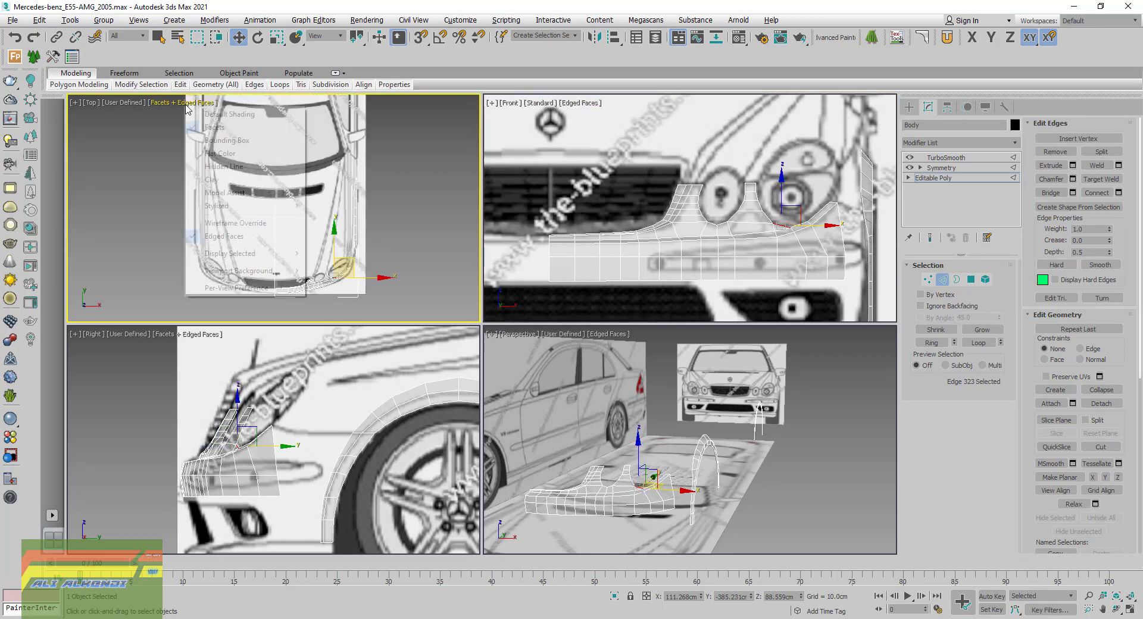
pyautogui.click(209, 287)
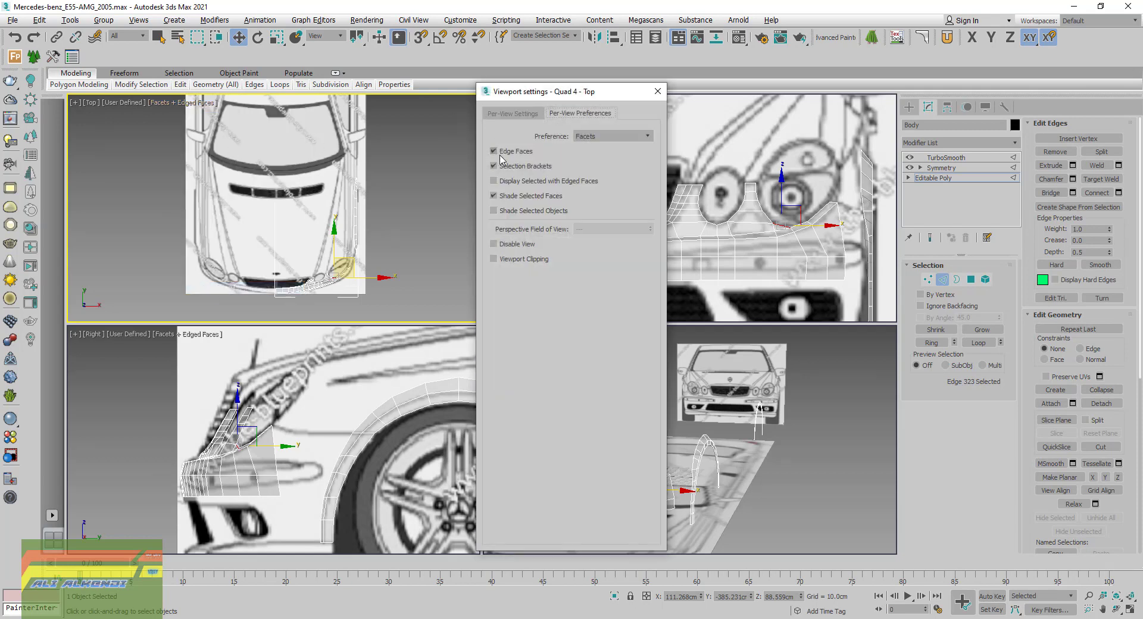
pyautogui.click(657, 91)
pyautogui.scroll(3, 305, 281)
pyautogui.scroll(2, 304, 224)
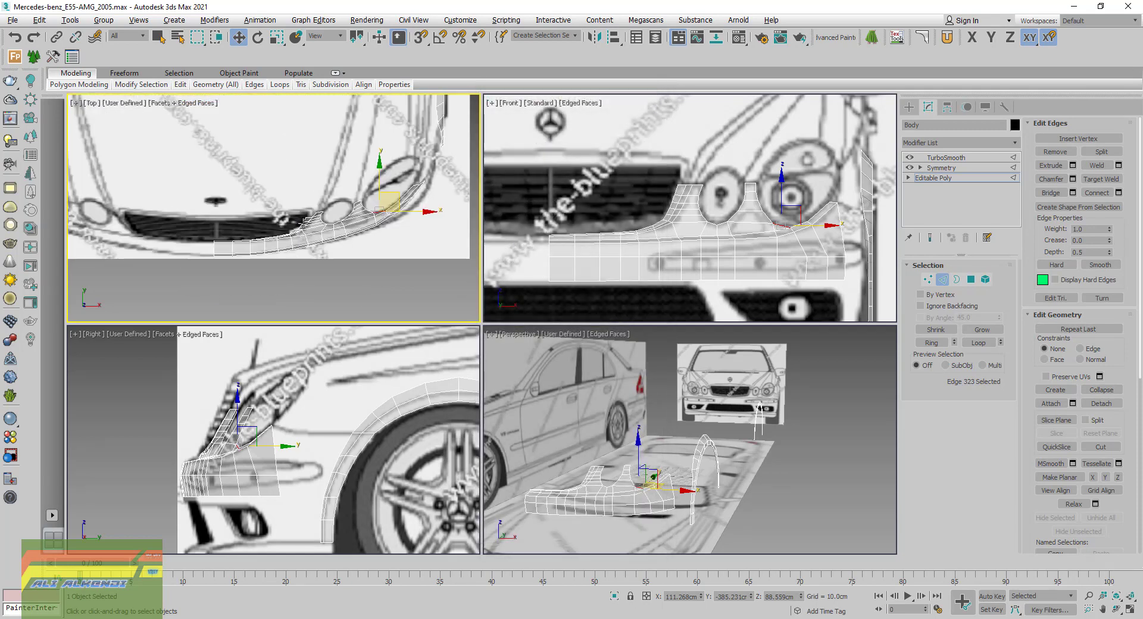
# Select the bumper's bottom edge loop and lower it about 3.7 cm on Y
pyautogui.scroll(2, 393, 228)
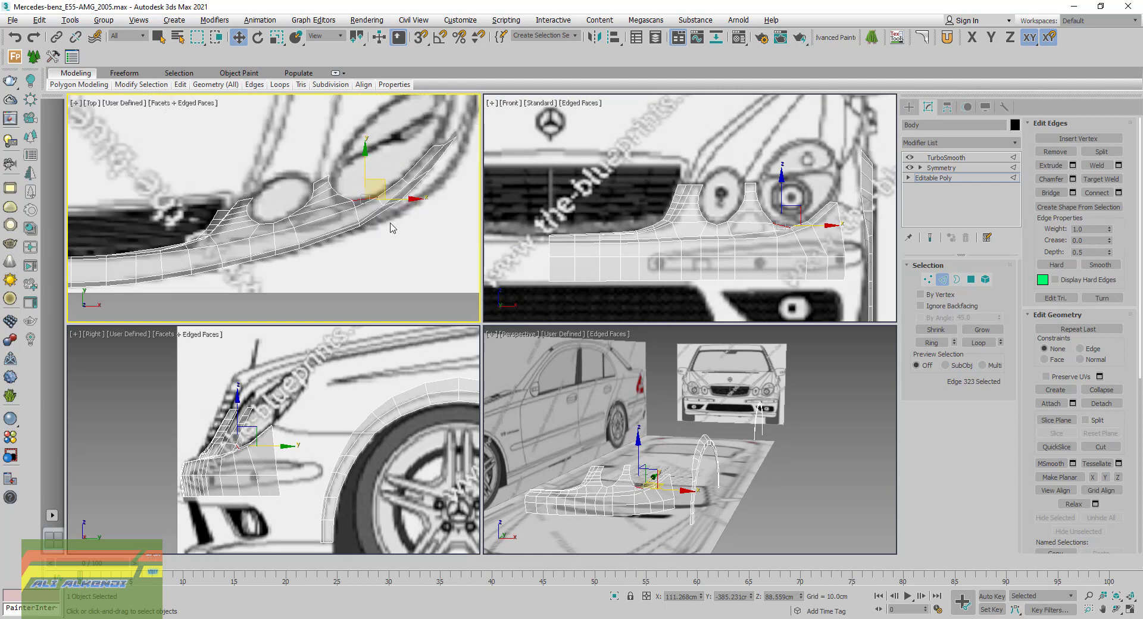
pyautogui.moveTo(331, 189); pyautogui.dragTo(344, 218, button='middle')
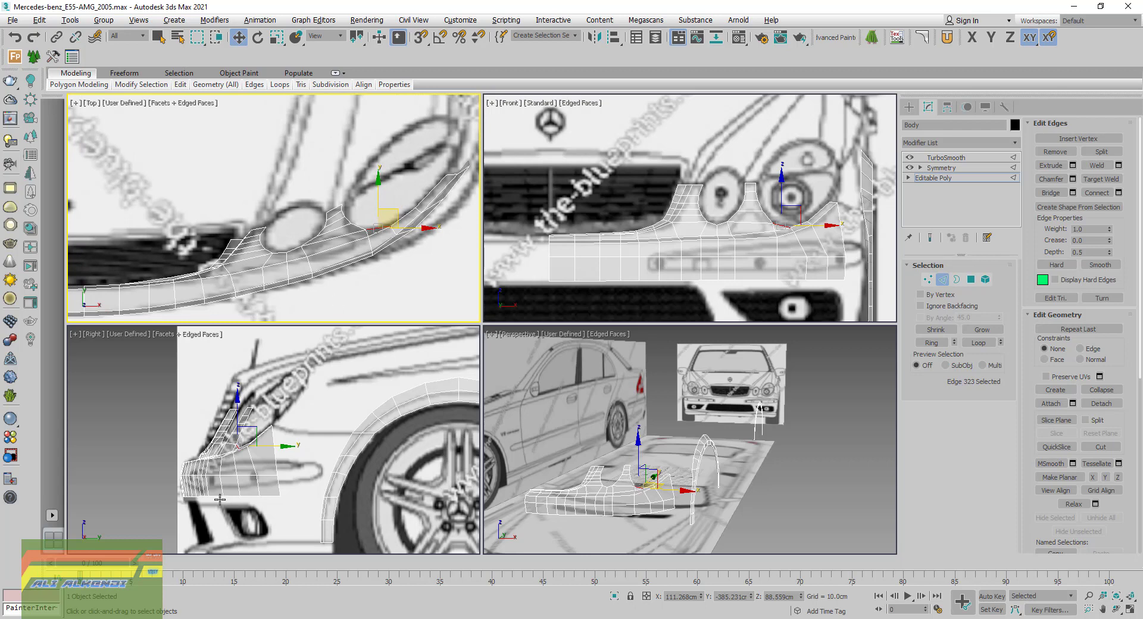
pyautogui.moveTo(220, 499); pyautogui.dragTo(223, 466, button='middle')
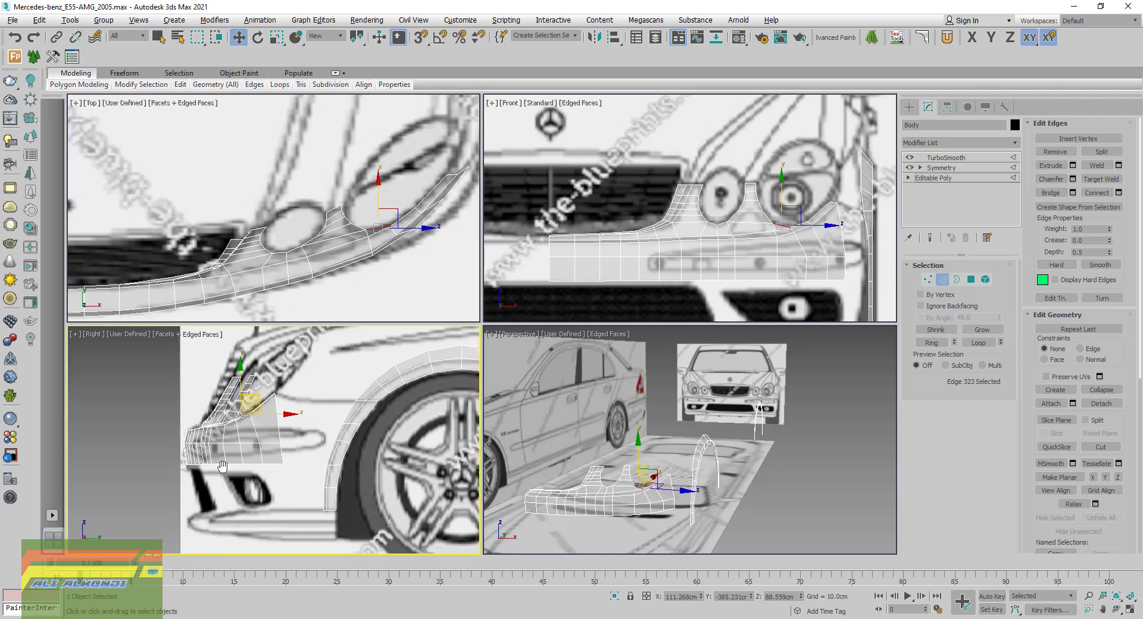
pyautogui.doubleClick(765, 279)
pyautogui.moveTo(690, 290); pyautogui.dragTo(660, 225, button='middle')
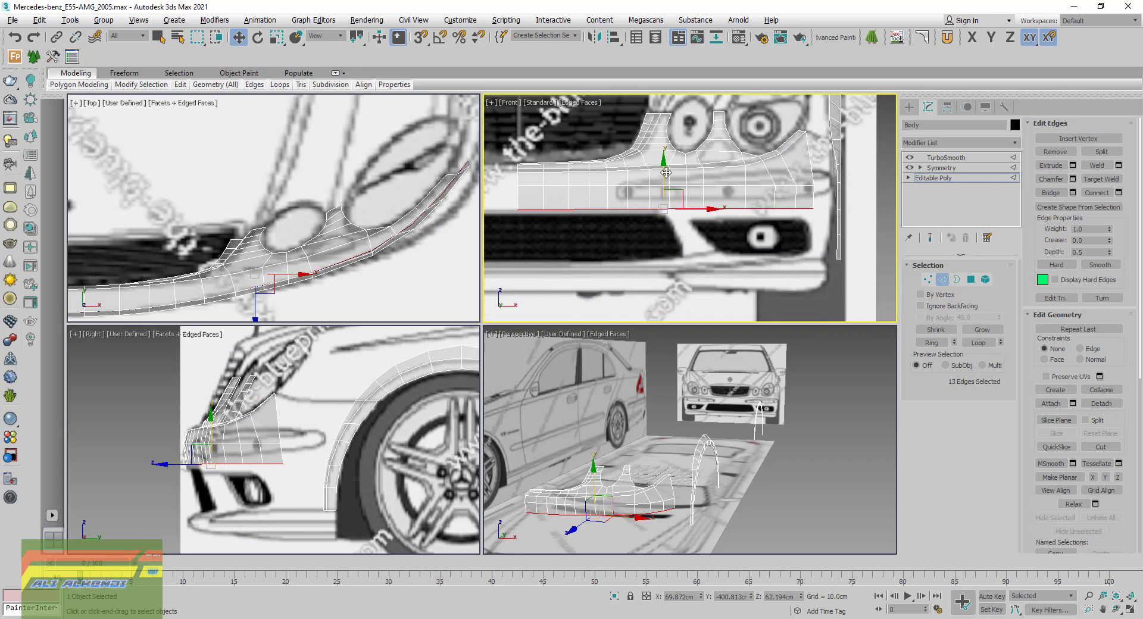
pyautogui.moveTo(666, 172); pyautogui.dragTo(672, 181)
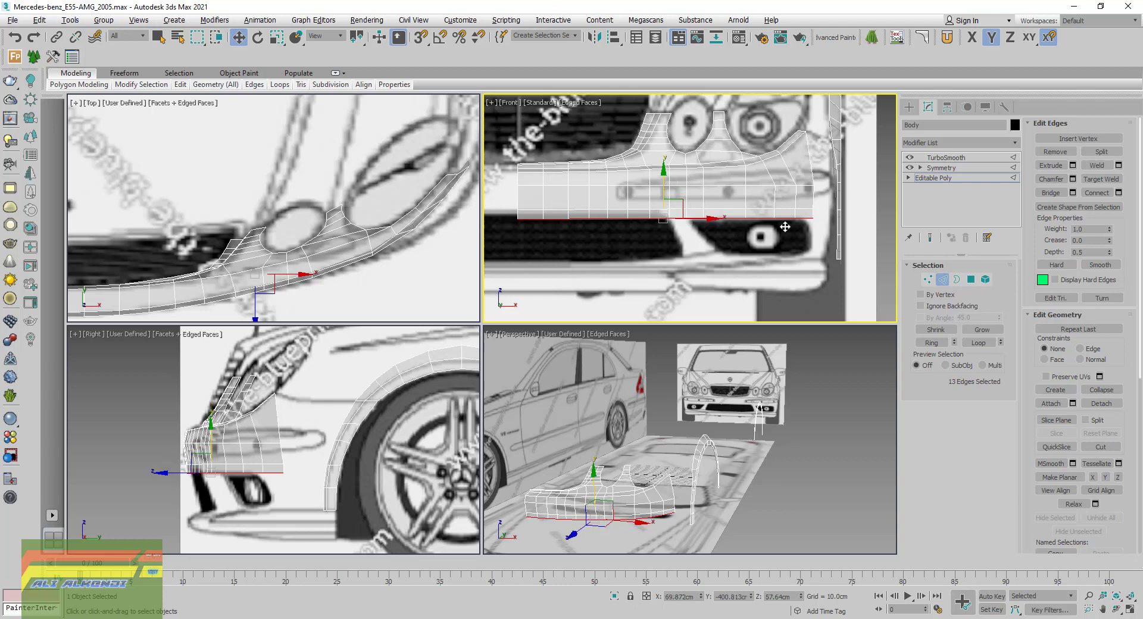
# Open the silver E55 photo ksT3lmSFdcQ2-2.aMtrjLFHL.jpg in Honeyview
pyautogui.click(390, 589)
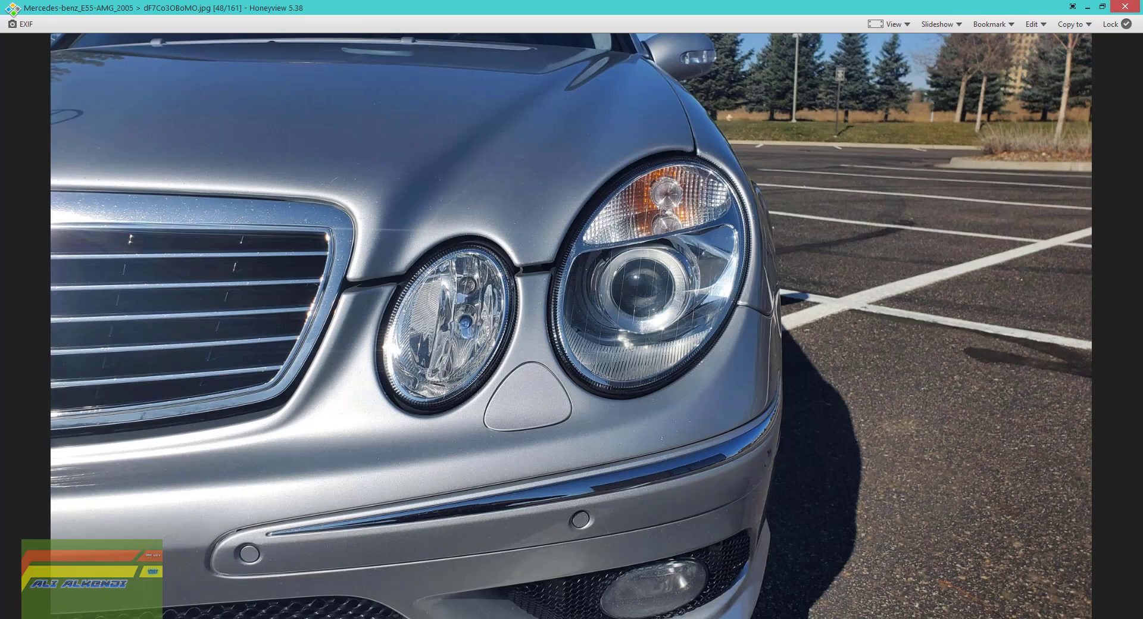
pyautogui.click(1128, 7)
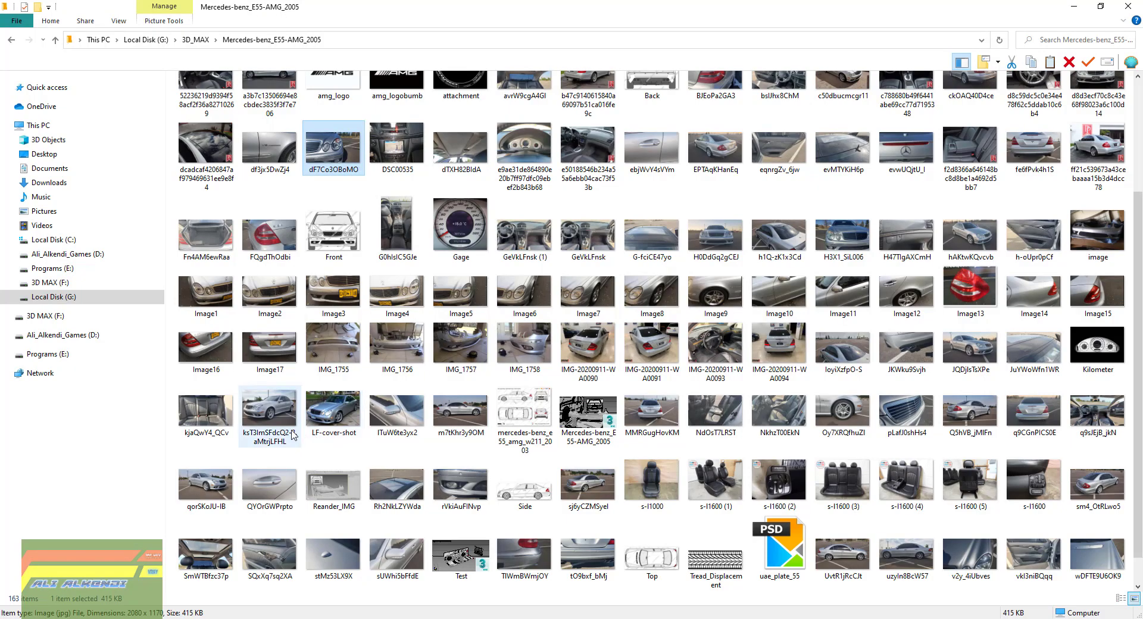
pyautogui.click(269, 418)
pyautogui.doubleClick(267, 415)
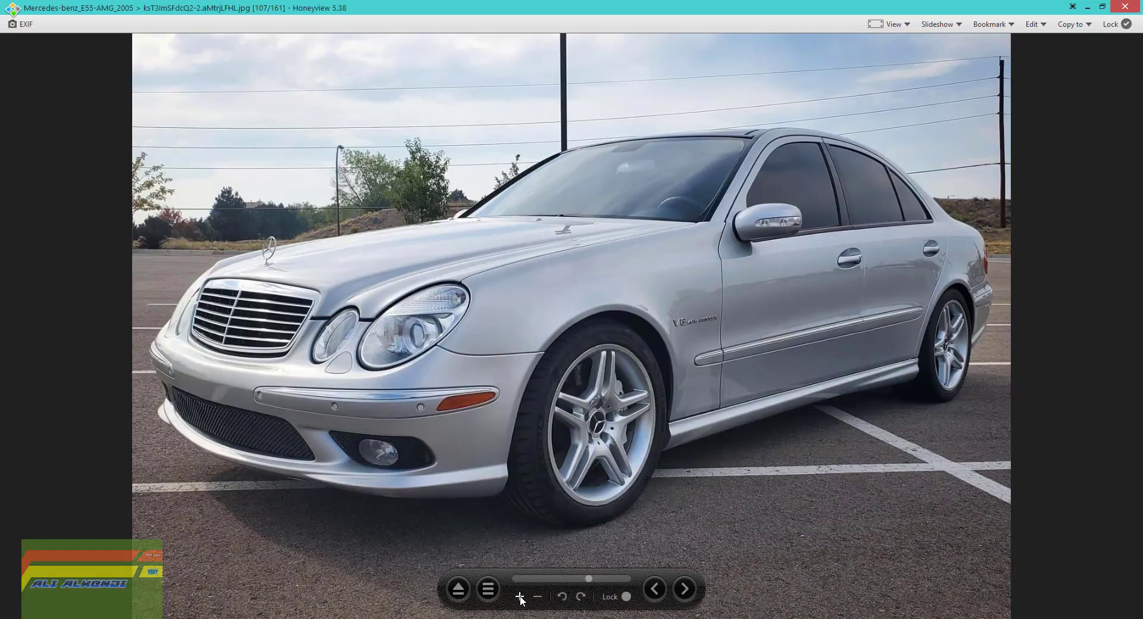
# Zoom the E55 photo to 150% on the bumper and fog lamp, then return to 3ds Max
pyautogui.click(520, 596)
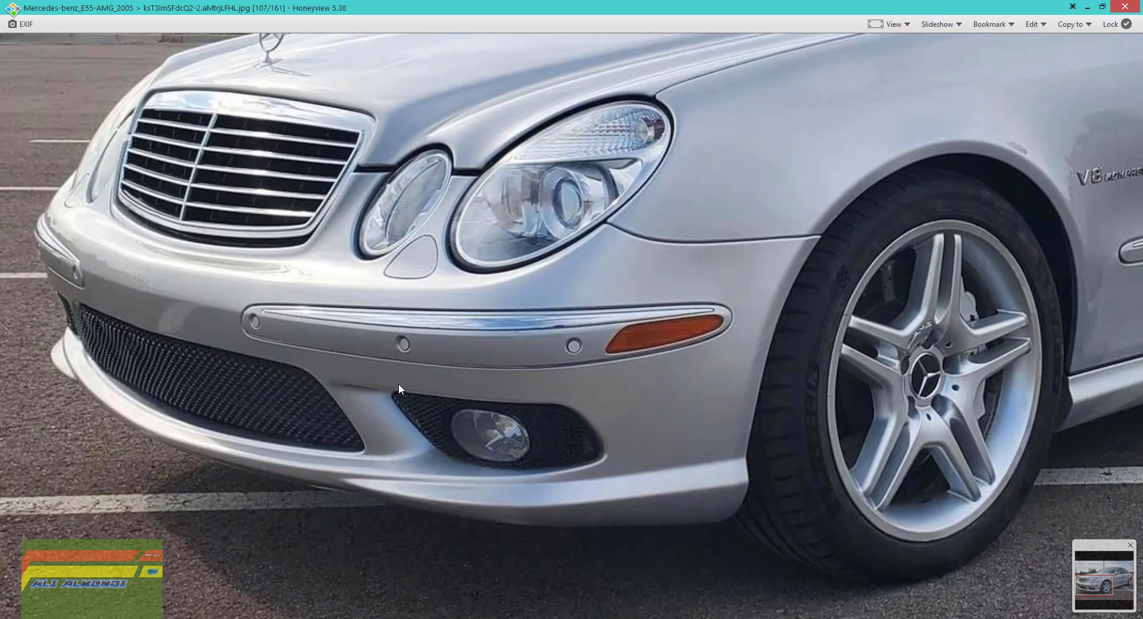
pyautogui.click(307, 580)
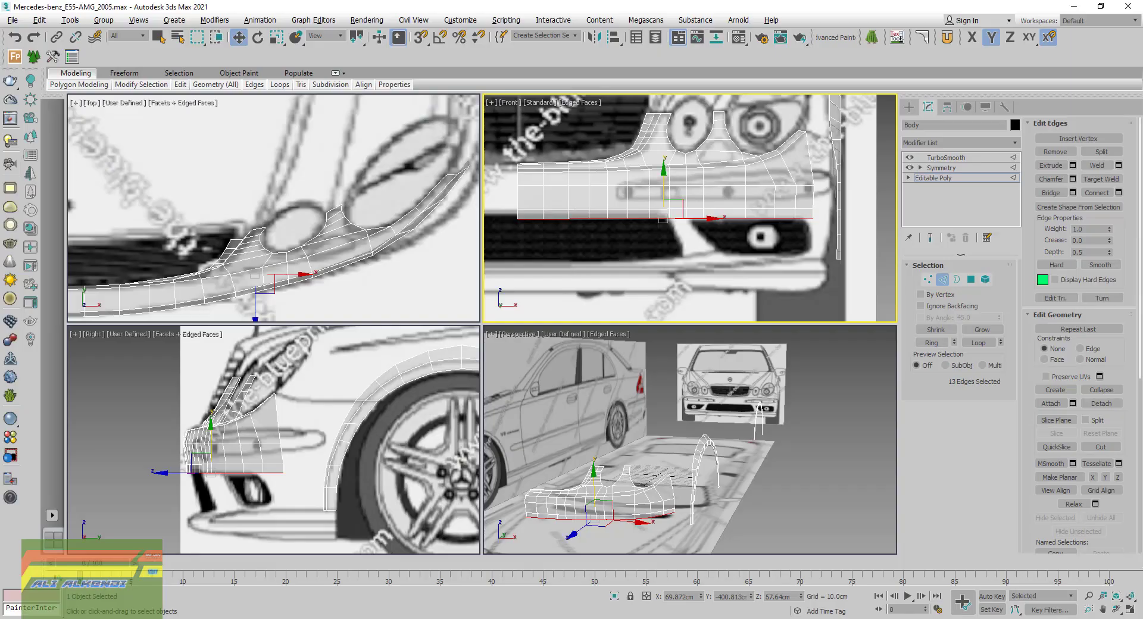
# Shift-drag a lower bumper edge downward to extrude a new face strip
pyautogui.scroll(3, 682, 220)
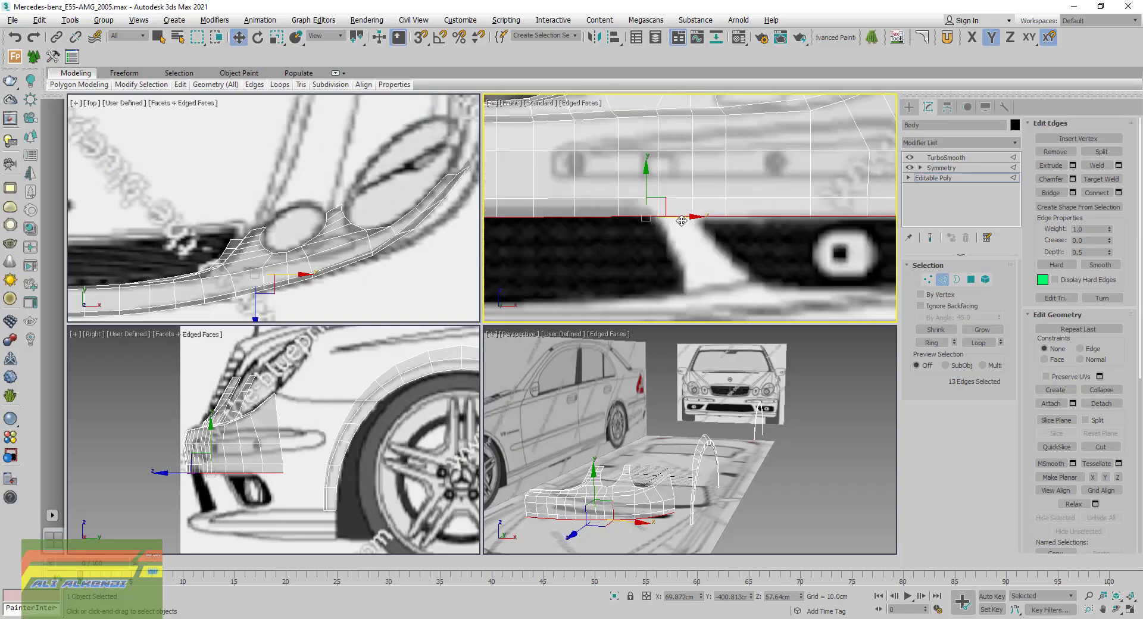
pyautogui.scroll(3, 682, 220)
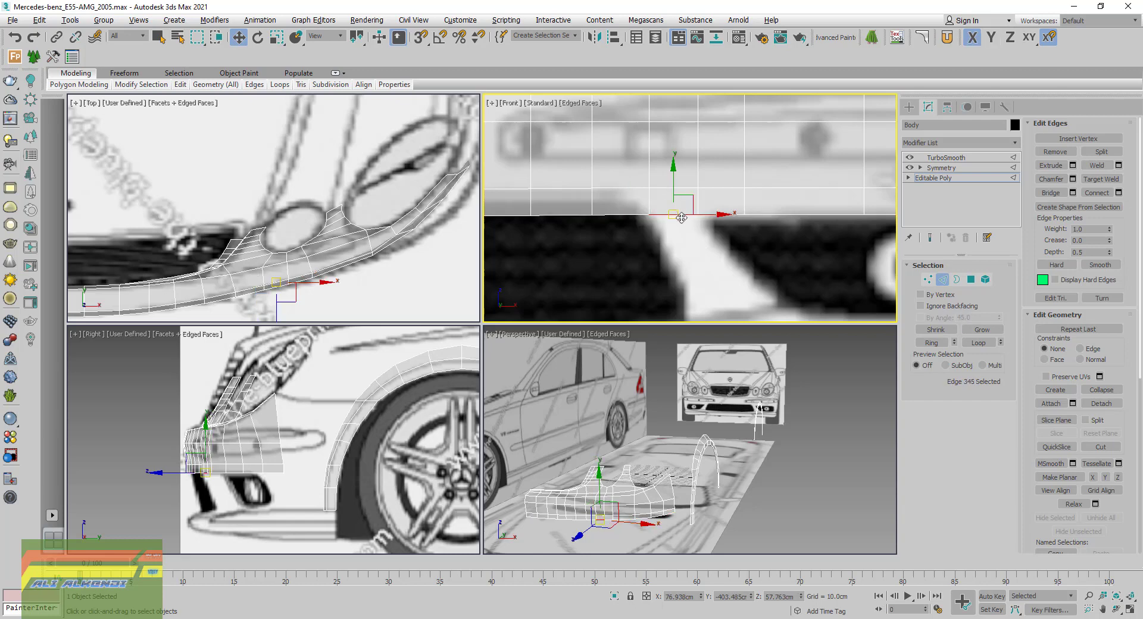
pyautogui.click(685, 257)
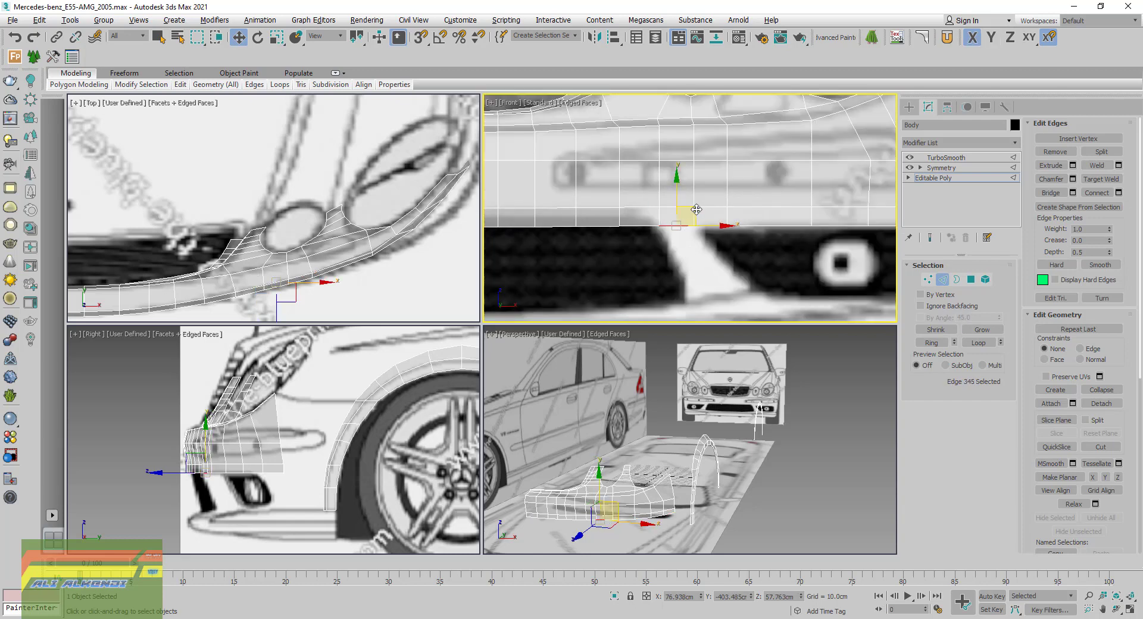
pyautogui.keyDown('shift'); pyautogui.moveTo(696, 209); pyautogui.dragTo(738, 277); pyautogui.keyUp('shift')
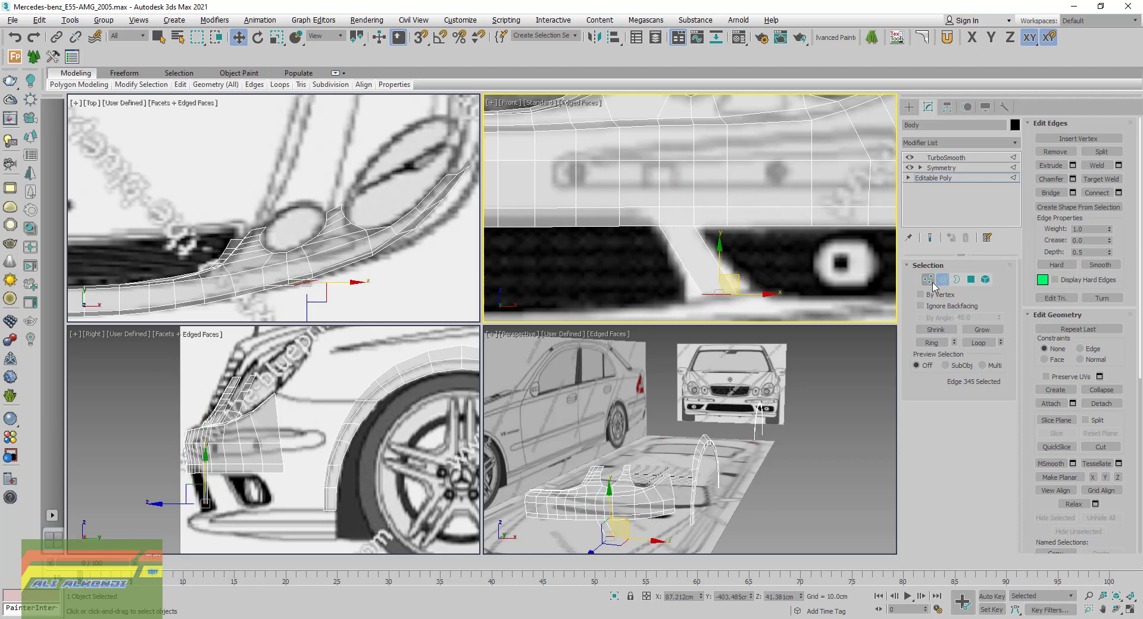
# In vertex mode, move the strip's lower corner vertices to follow the intake divider
pyautogui.press('1')
pyautogui.scroll(3, 725, 293)
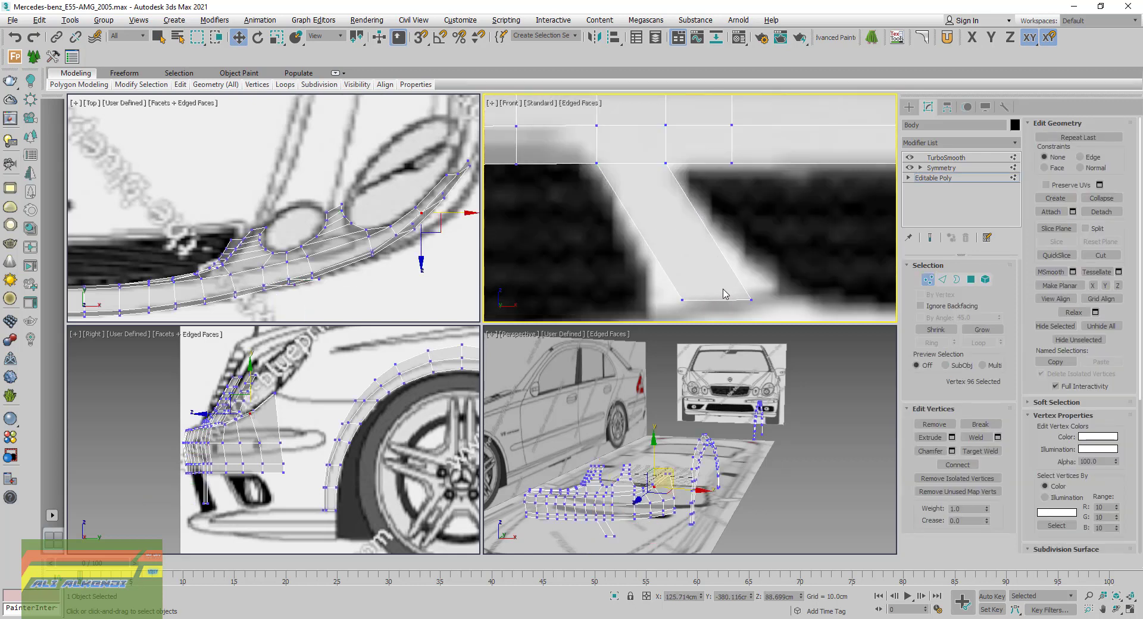
pyautogui.click(774, 296)
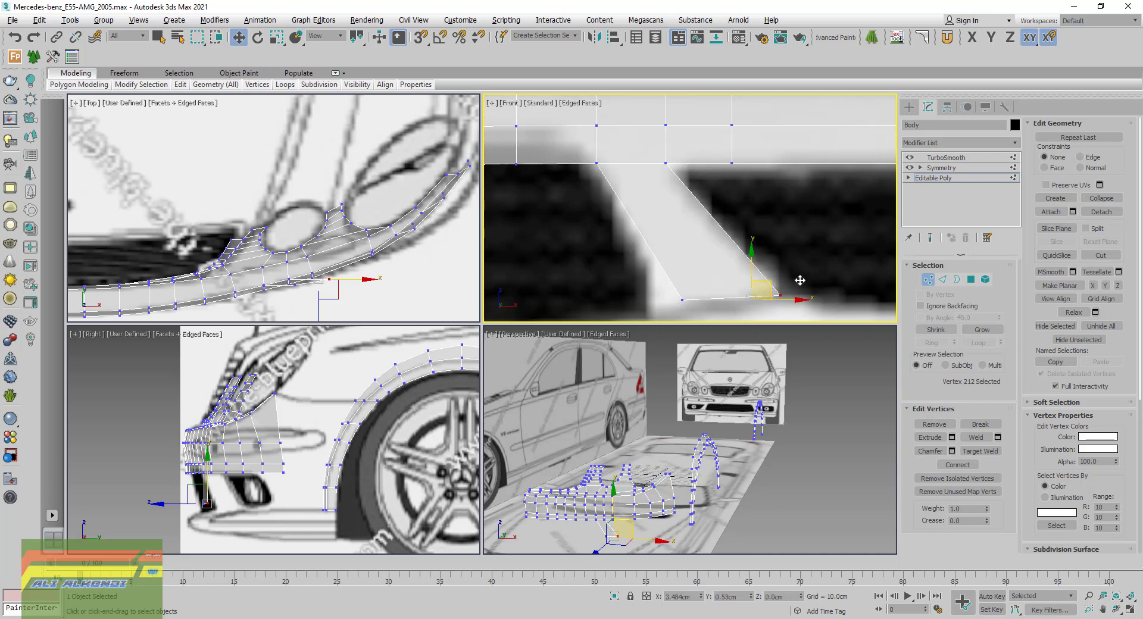
pyautogui.click(681, 299)
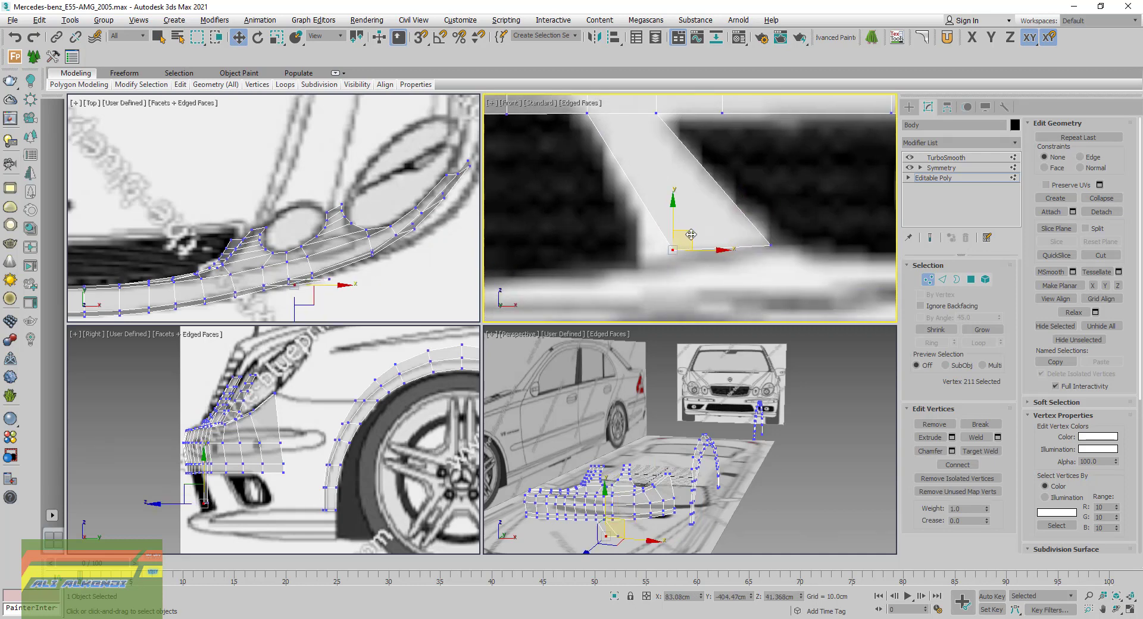
pyautogui.moveTo(689, 236); pyautogui.dragTo(673, 249)
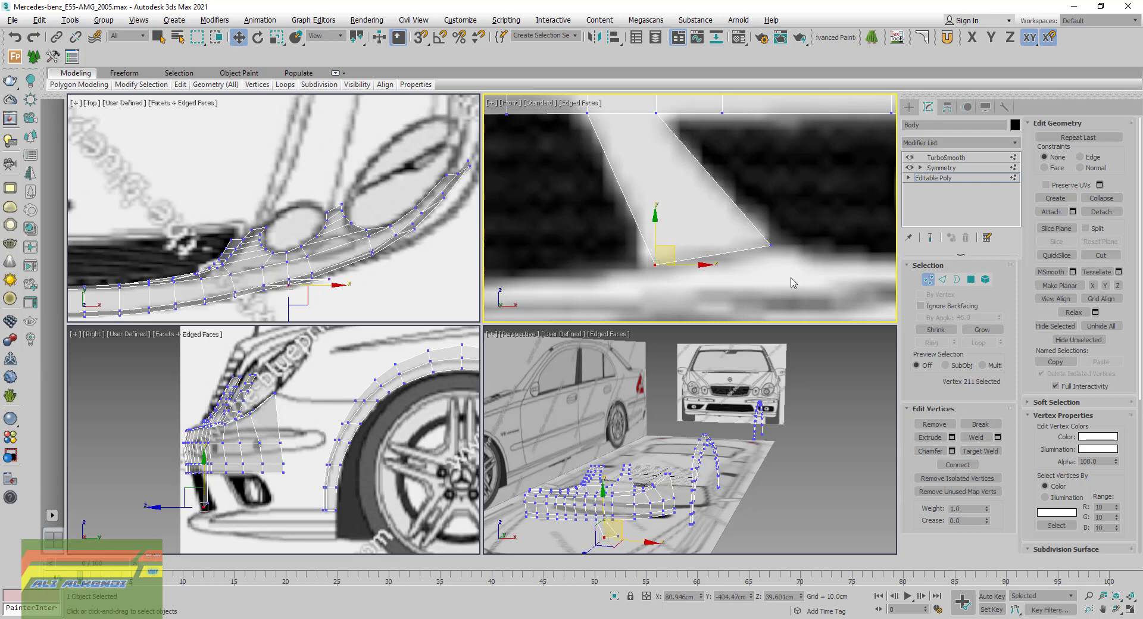
pyautogui.click(770, 244)
pyautogui.moveTo(792, 235); pyautogui.dragTo(790, 230)
pyautogui.click(654, 263)
pyautogui.moveTo(672, 253); pyautogui.dragTo(673, 243)
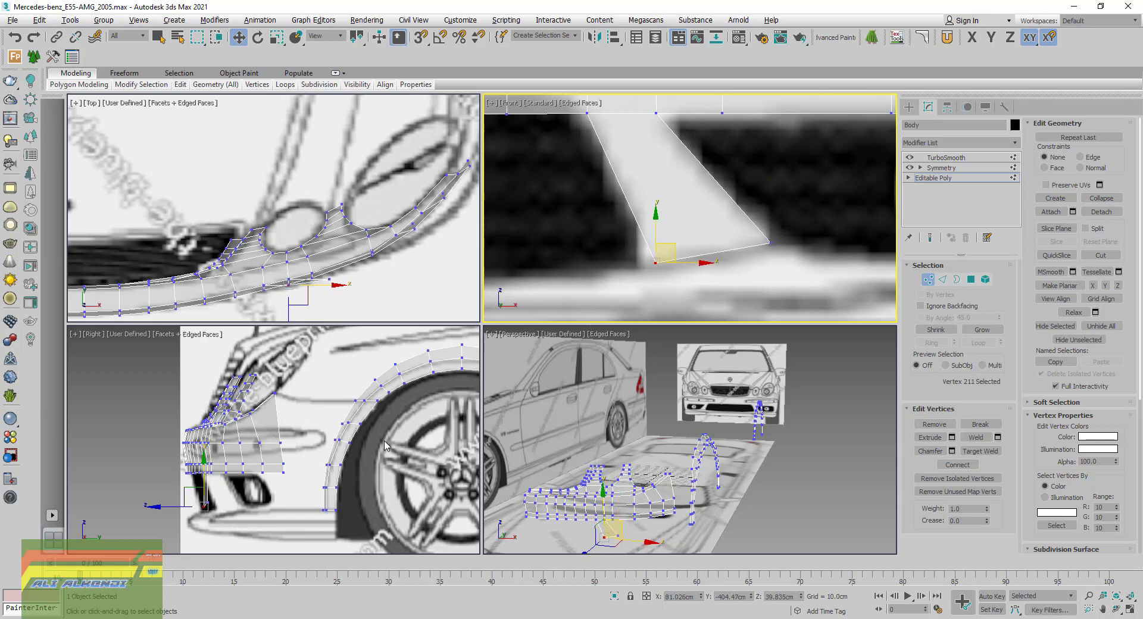
# In the Right view, slide the strip's first bottom vertex back along X
pyautogui.rightClick(275, 518)
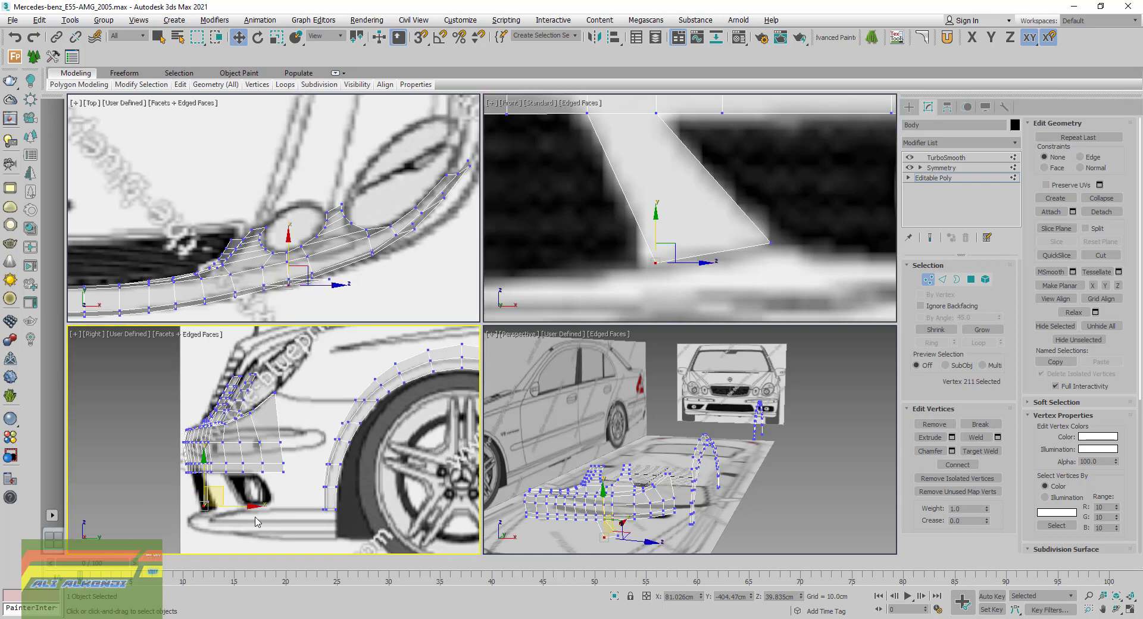
pyautogui.scroll(5, 223, 512)
pyautogui.scroll(2, 213, 503)
pyautogui.moveTo(189, 520); pyautogui.dragTo(188, 494, button='middle')
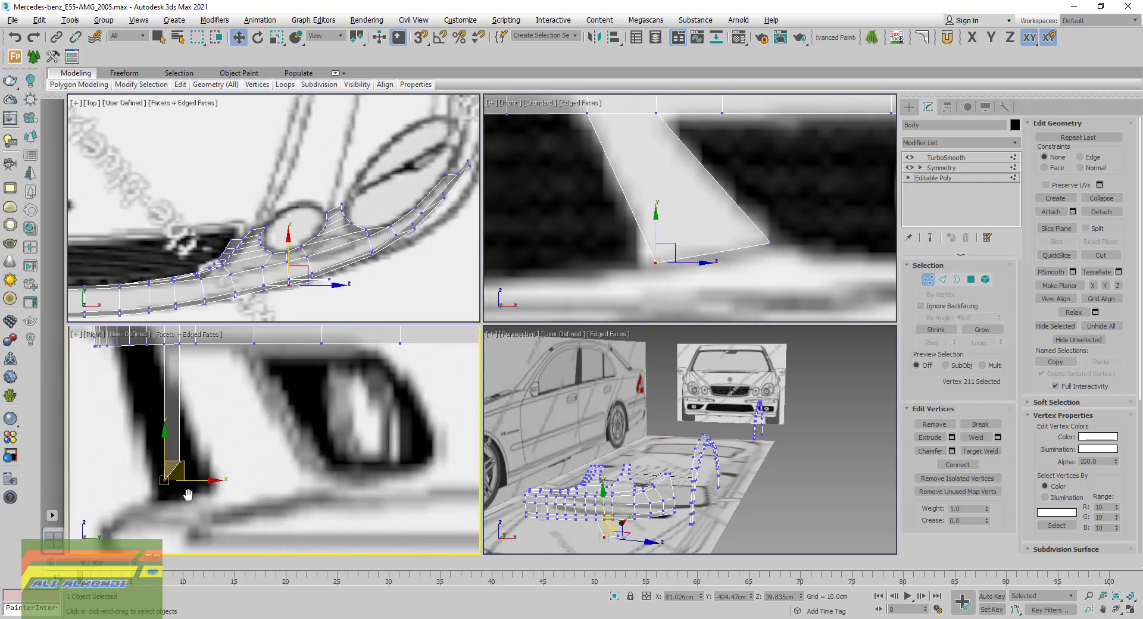
pyautogui.moveTo(209, 480); pyautogui.dragTo(262, 510)
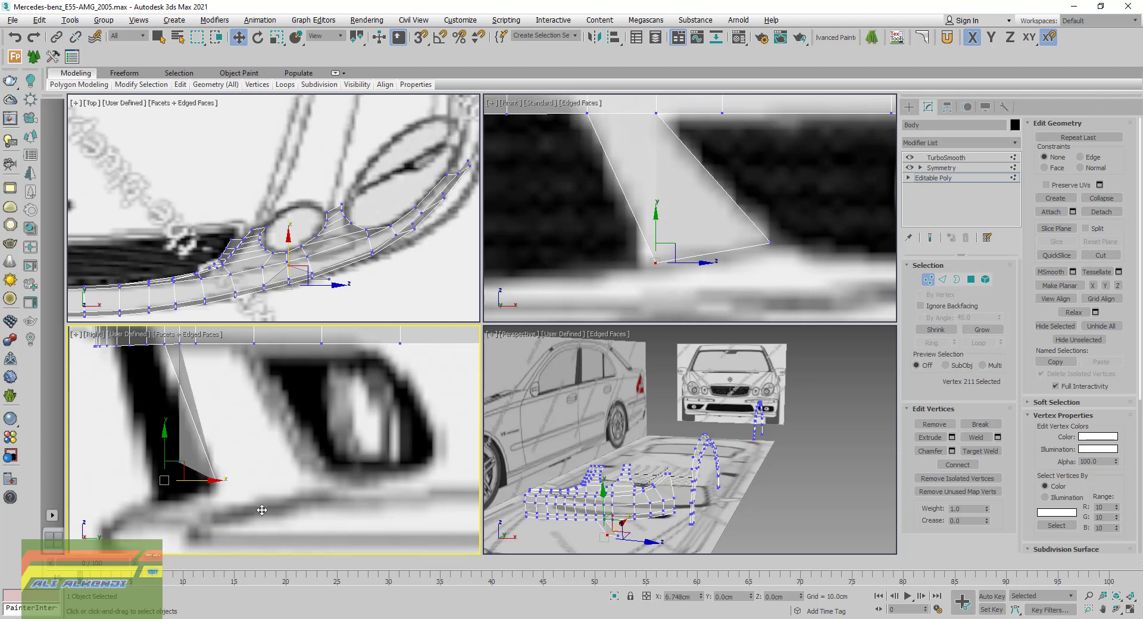
# Move the strip's right-corner vertex back about 16 cm along X
pyautogui.click(771, 242)
pyautogui.rightClick(225, 480)
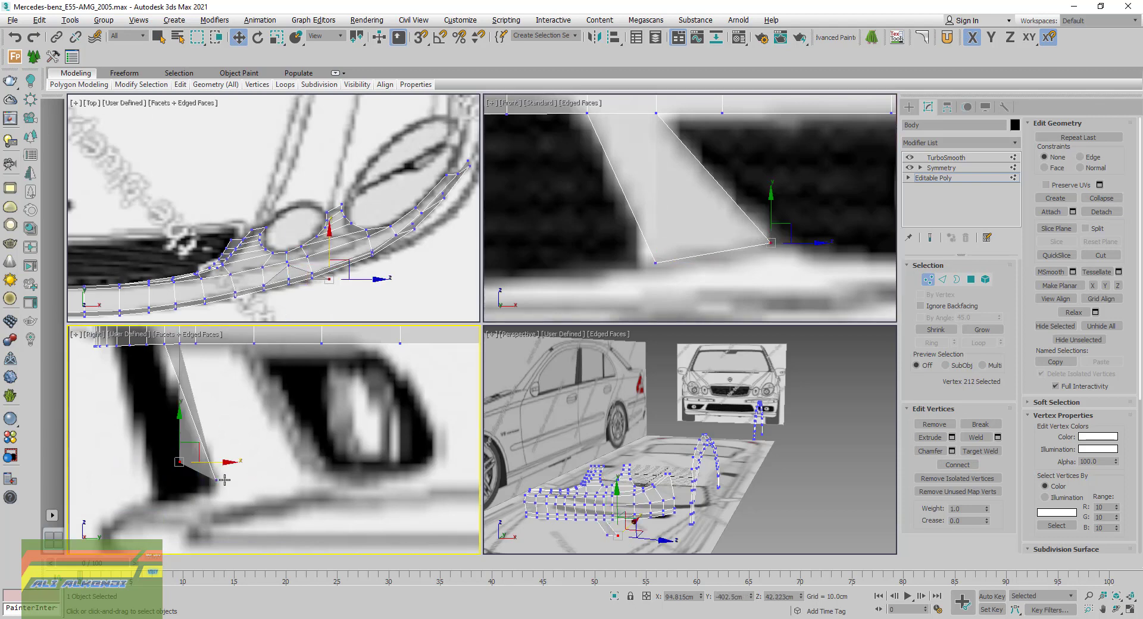
pyautogui.moveTo(224, 480)
pyautogui.mouseDown()
pyautogui.moveTo(347, 501)
pyautogui.moveTo(339, 506)
pyautogui.mouseUp()
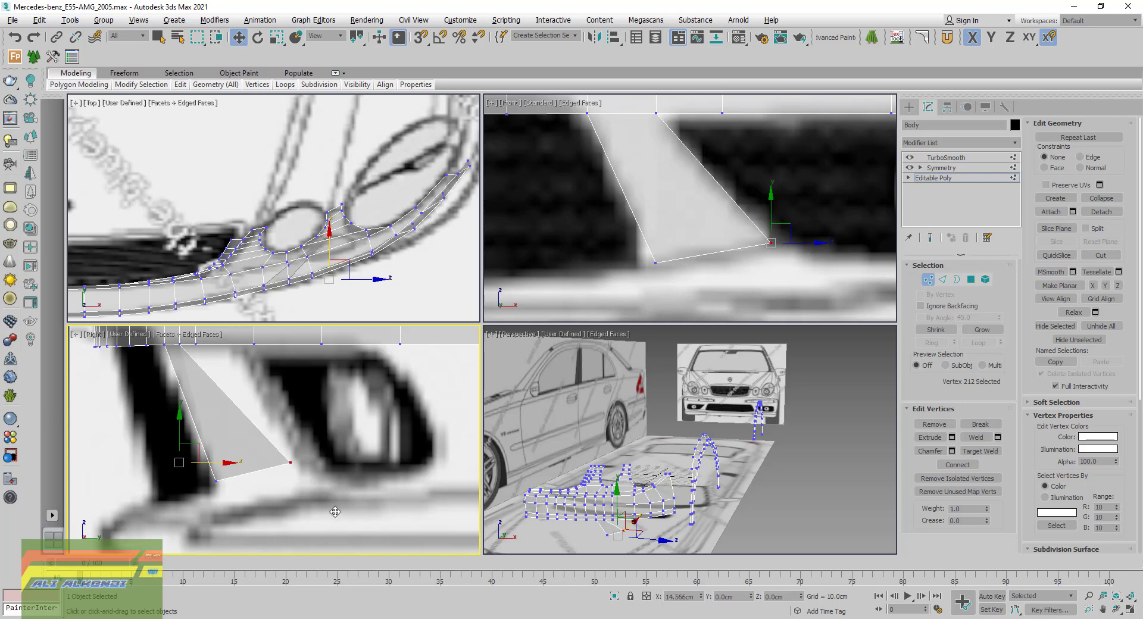
pyautogui.moveTo(339, 507); pyautogui.dragTo(333, 512)
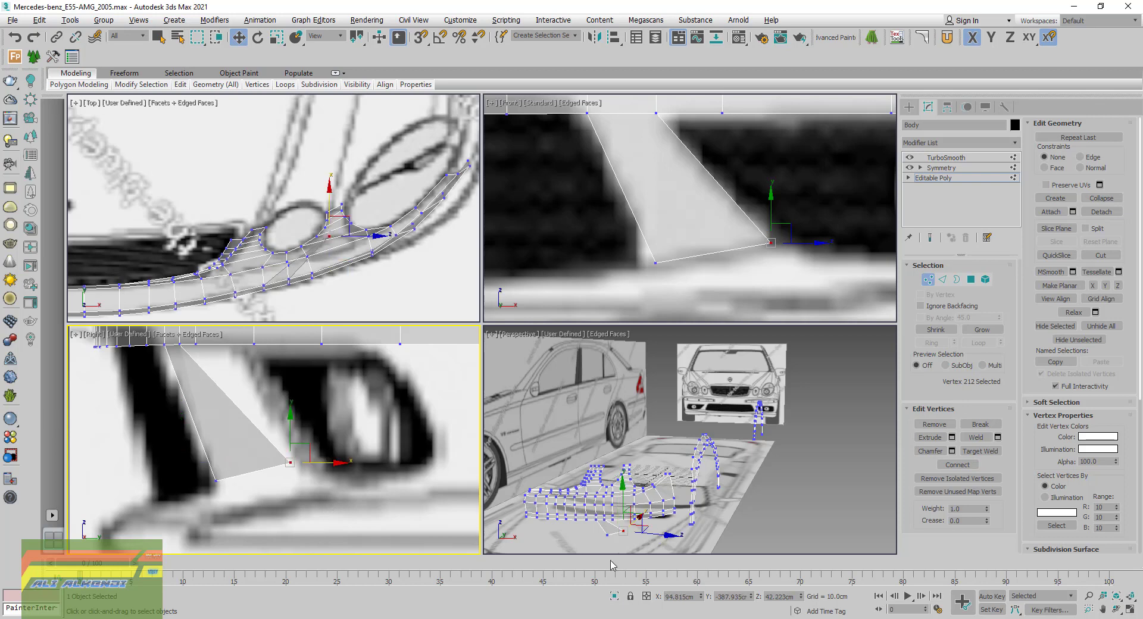
# Inspect the new strip in Perspective, then bring up the bumper reference photo in Honeyview
pyautogui.scroll(5, 602, 539)
pyautogui.scroll(-5, 621, 534)
pyautogui.moveTo(625, 532)
pyautogui.keyDown('alt'); pyautogui.mouseDown(button='middle')
pyautogui.moveTo(691, 458)
pyautogui.moveTo(668, 478)
pyautogui.mouseUp(button='middle'); pyautogui.keyUp('alt')
pyautogui.scroll(4, 676, 461)
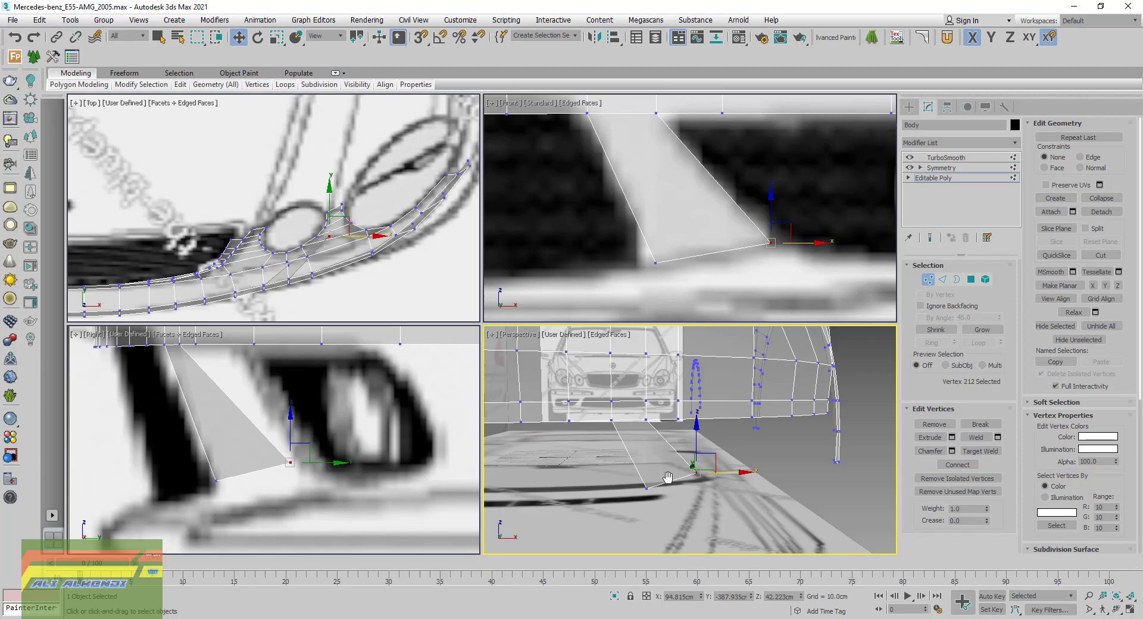
pyautogui.hotkey('alt', 'Tab')
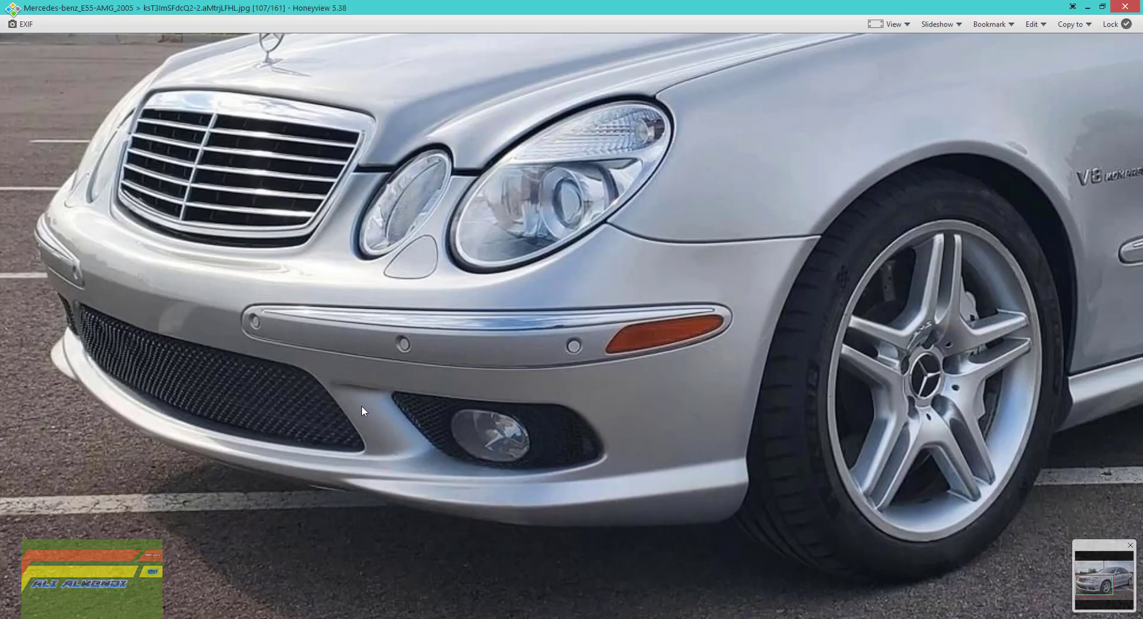
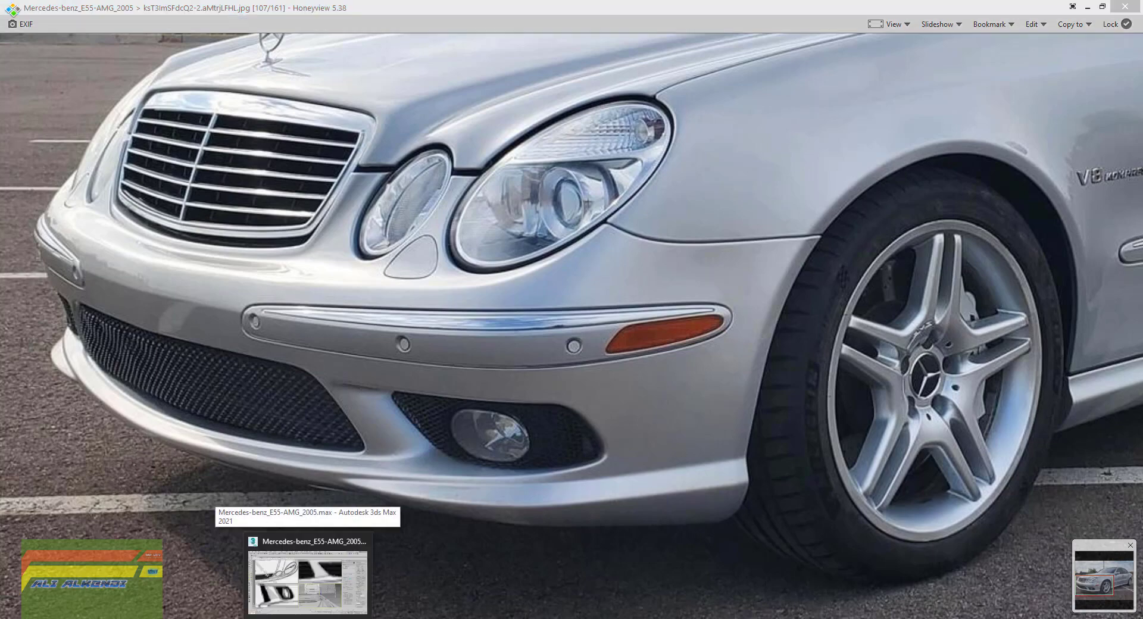
# Maximize the Perspective view and select the bumper's lower lip edge at Edge level
pyautogui.click(307, 580)
pyautogui.keyDown('alt'); pyautogui.moveTo(756, 439); pyautogui.dragTo(639, 470, button='middle'); pyautogui.keyUp('alt')
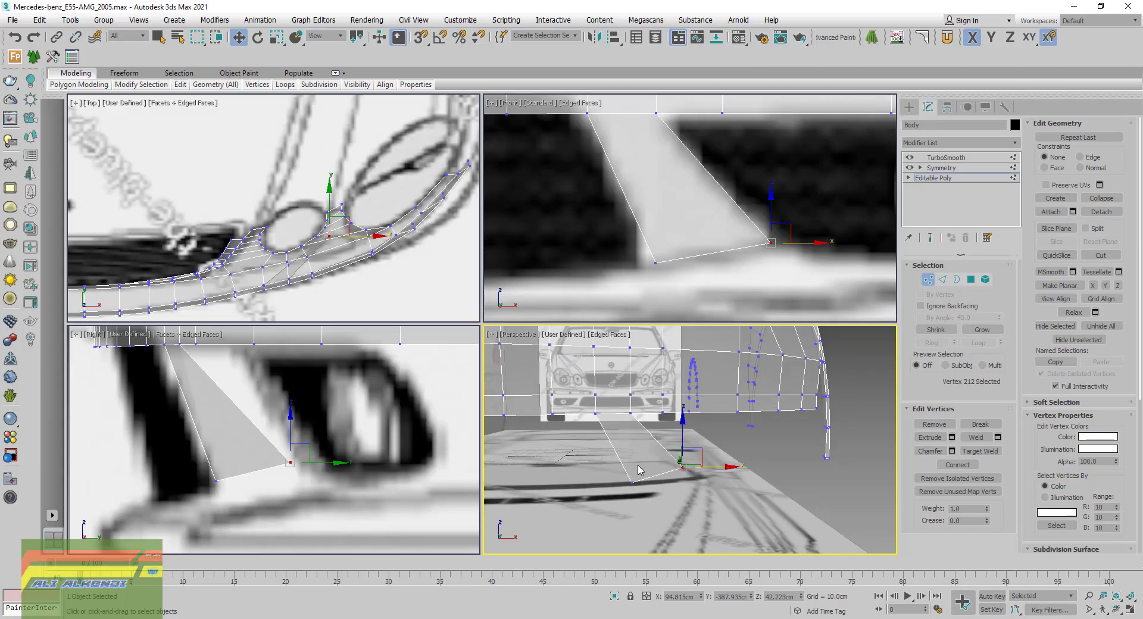
pyautogui.click(1130, 609)
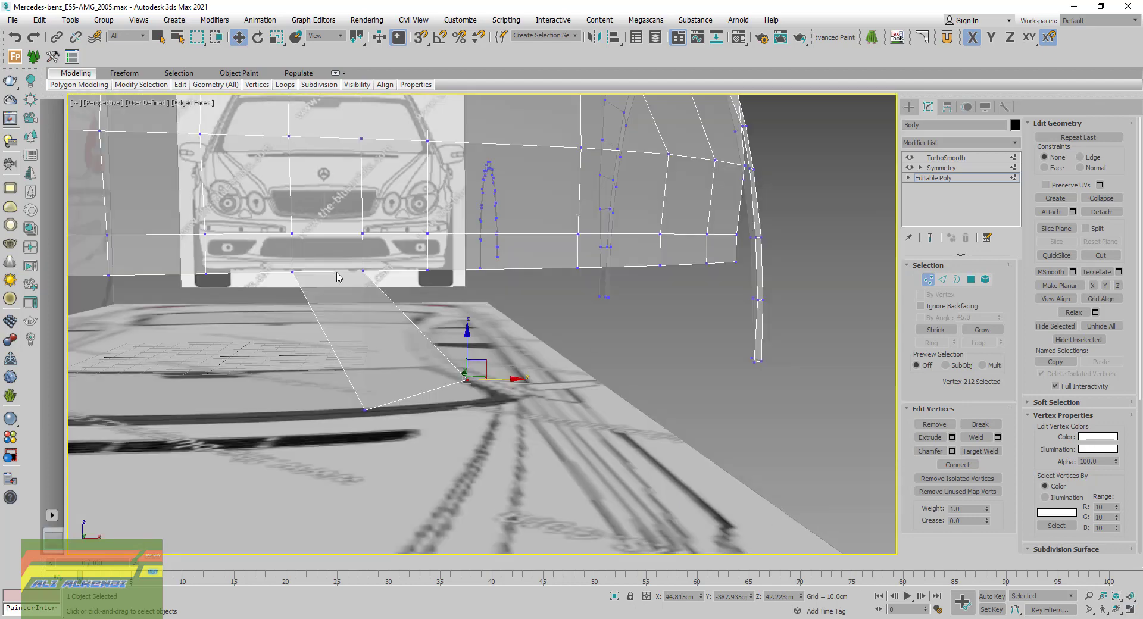
pyautogui.moveTo(338, 277)
pyautogui.keyDown('alt'); pyautogui.mouseDown(button='middle')
pyautogui.moveTo(419, 308)
pyautogui.moveTo(383, 308)
pyautogui.moveTo(390, 323)
pyautogui.mouseUp(button='middle'); pyautogui.keyUp('alt')
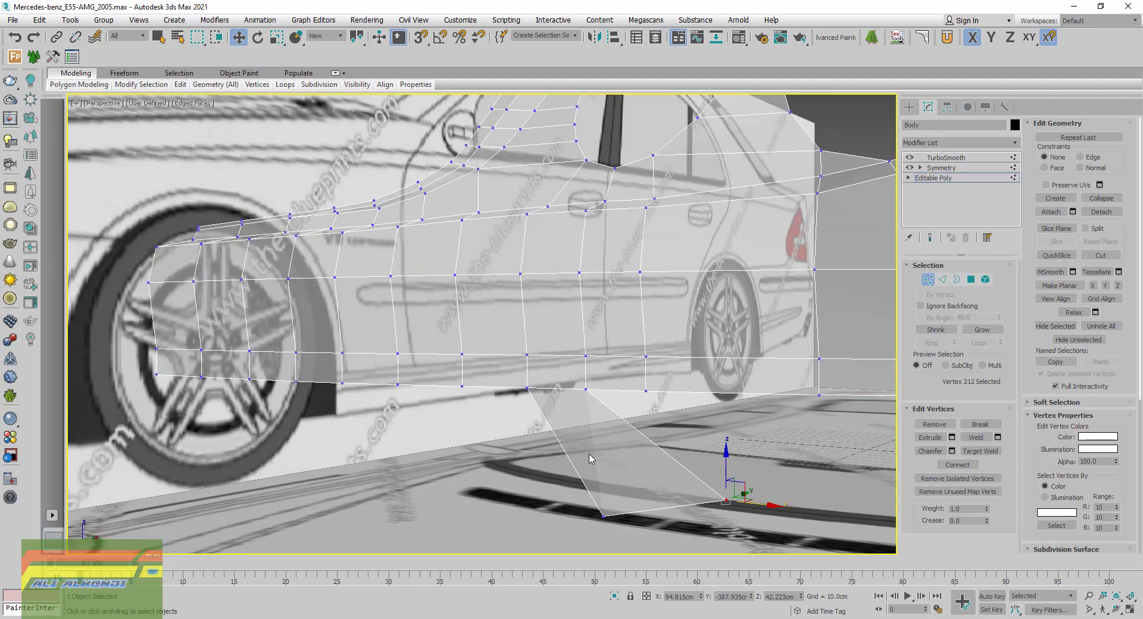
pyautogui.moveTo(591, 458)
pyautogui.keyDown('alt'); pyautogui.mouseDown(button='middle')
pyautogui.moveTo(562, 530)
pyautogui.moveTo(484, 332)
pyautogui.mouseUp(button='middle'); pyautogui.keyUp('alt')
pyautogui.click(548, 359)
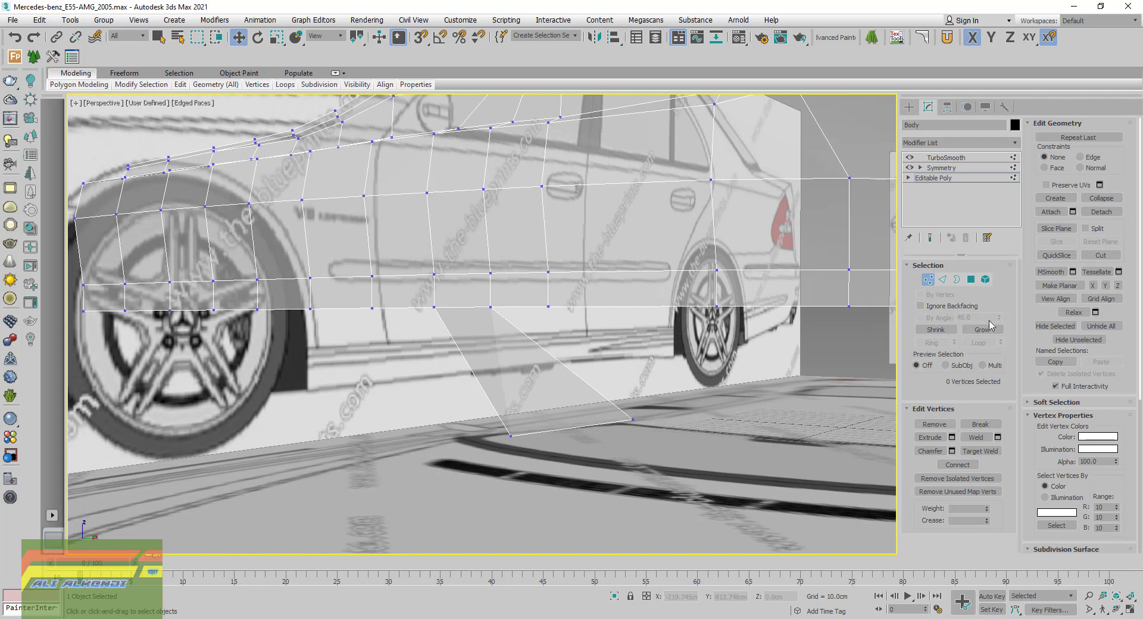
pyautogui.click(942, 280)
pyautogui.click(591, 387)
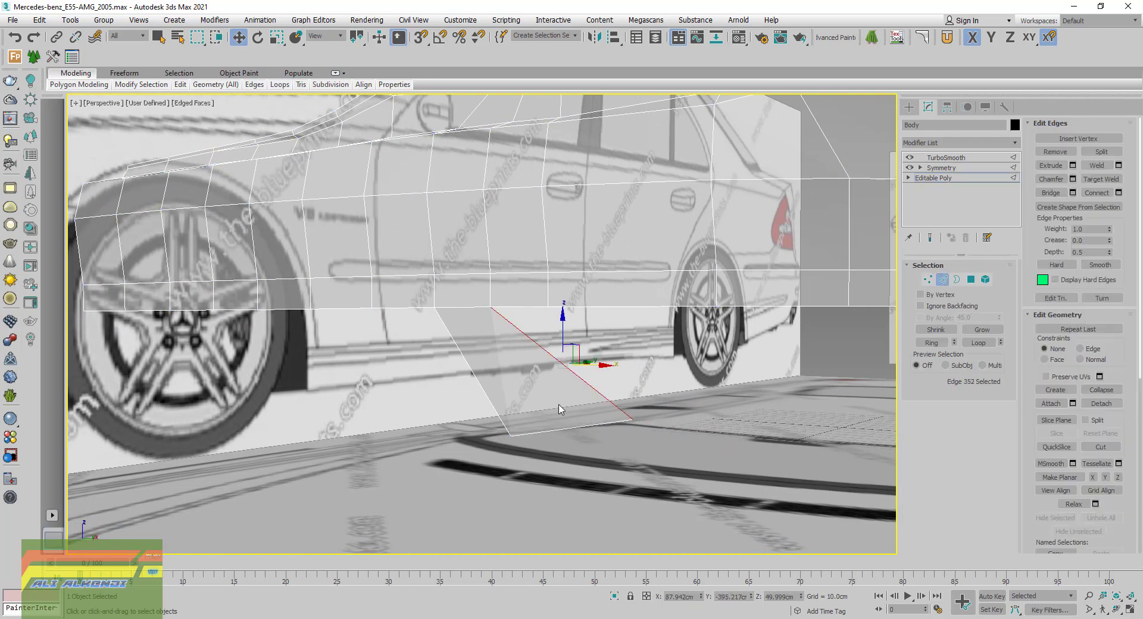
# Nudge the lip edge along Y, add a second lip edge, and slide both along Y
pyautogui.keyDown('alt'); pyautogui.moveTo(559, 410); pyautogui.dragTo(478, 444, button='middle'); pyautogui.keyUp('alt')
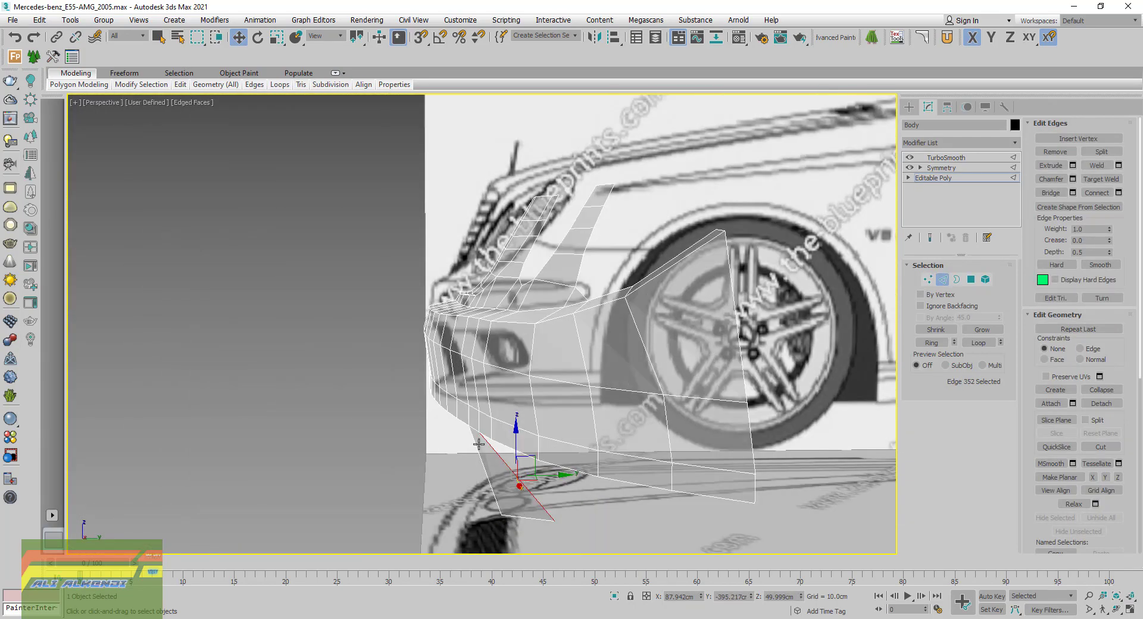
pyautogui.moveTo(552, 477); pyautogui.dragTo(541, 481)
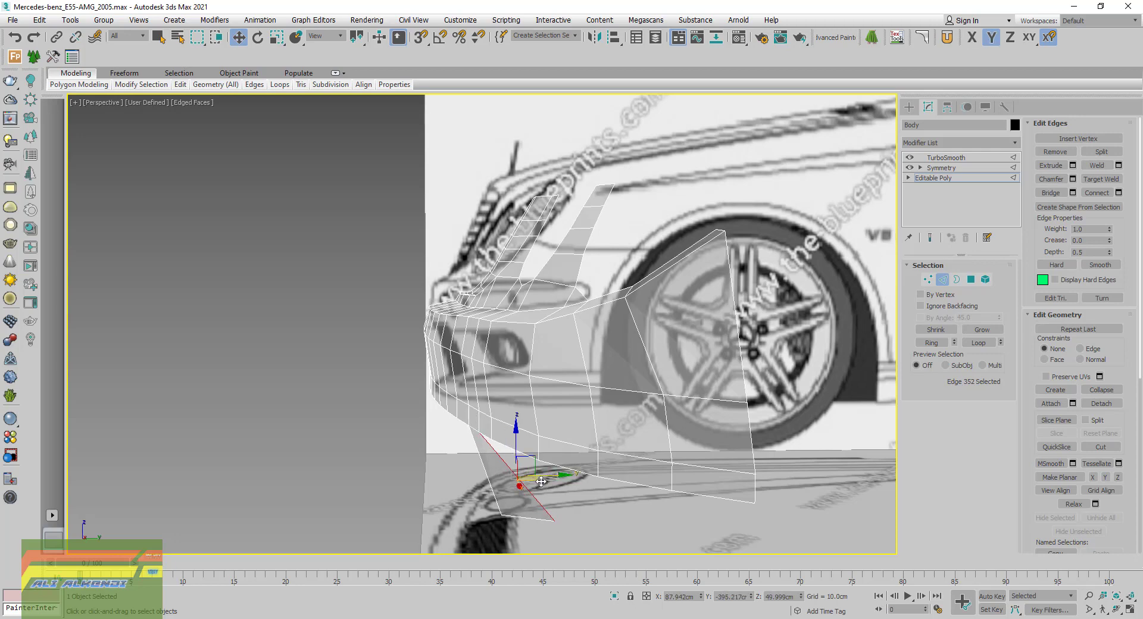
pyautogui.keyDown('alt'); pyautogui.moveTo(541, 481); pyautogui.dragTo(497, 444, button='middle'); pyautogui.keyUp('alt')
pyautogui.keyDown('ctrl'); pyautogui.click(488, 442); pyautogui.keyUp('ctrl')
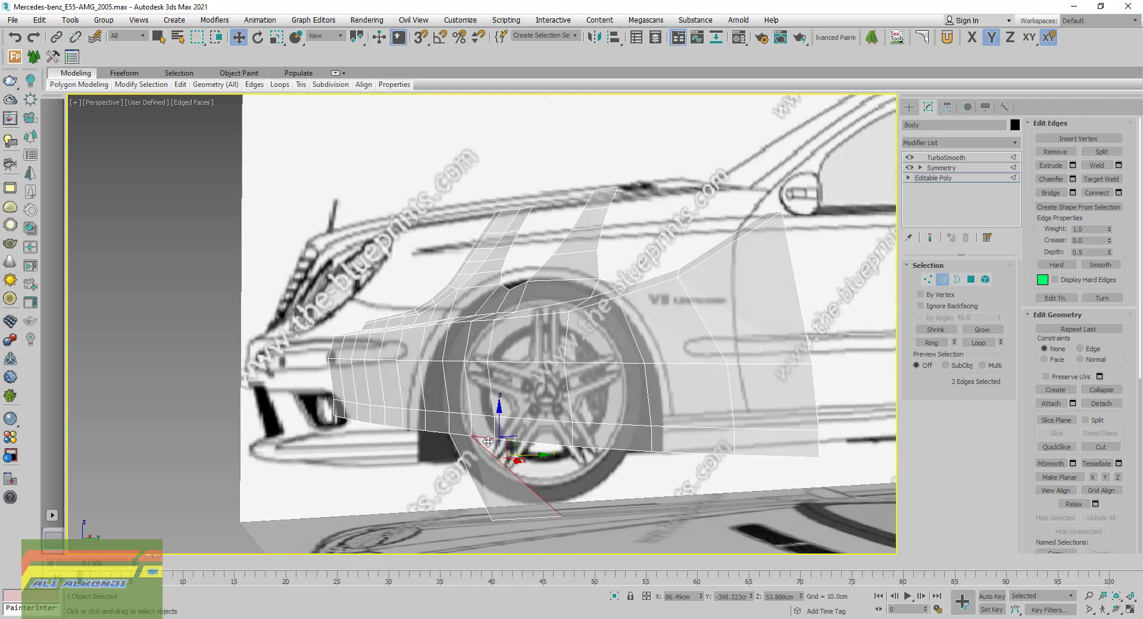
pyautogui.keyDown('alt'); pyautogui.moveTo(547, 472); pyautogui.dragTo(509, 474, button='middle'); pyautogui.keyUp('alt')
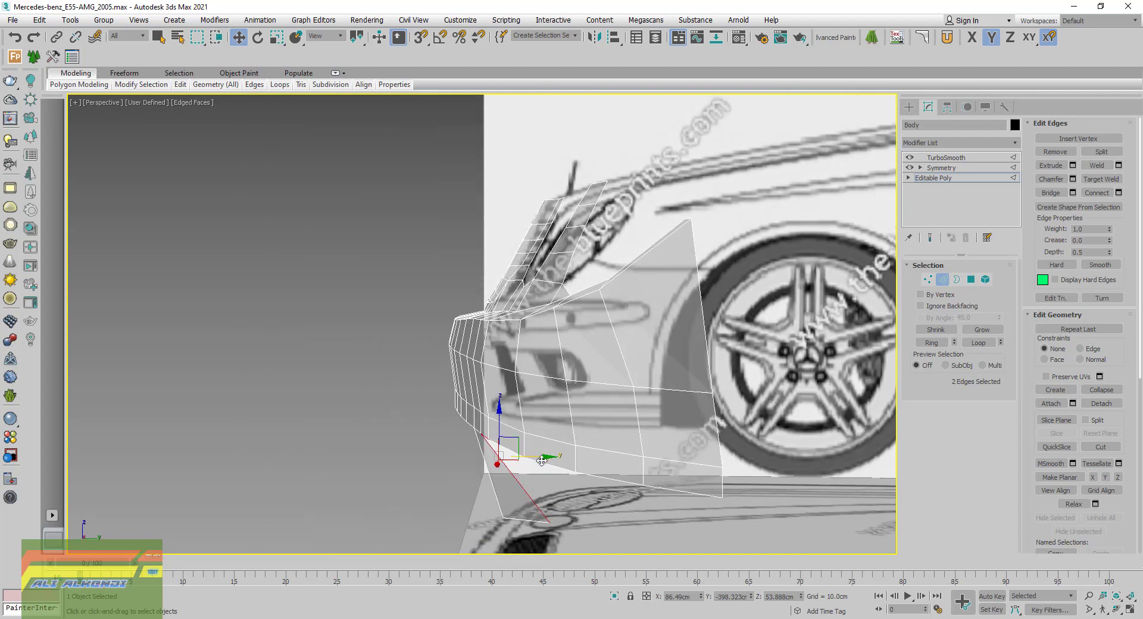
pyautogui.moveTo(540, 458); pyautogui.dragTo(561, 458)
# Compare the lip against the front reference photo and restore the four-viewport layout
pyautogui.hotkey('alt', 'Tab')
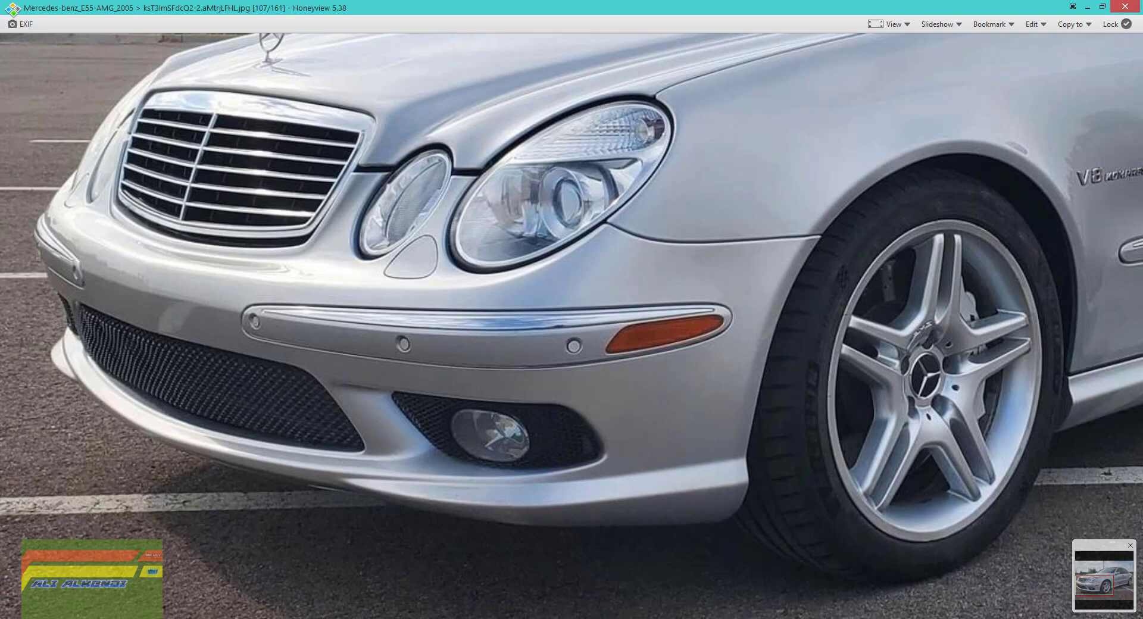
pyautogui.hotkey('alt', 'Tab')
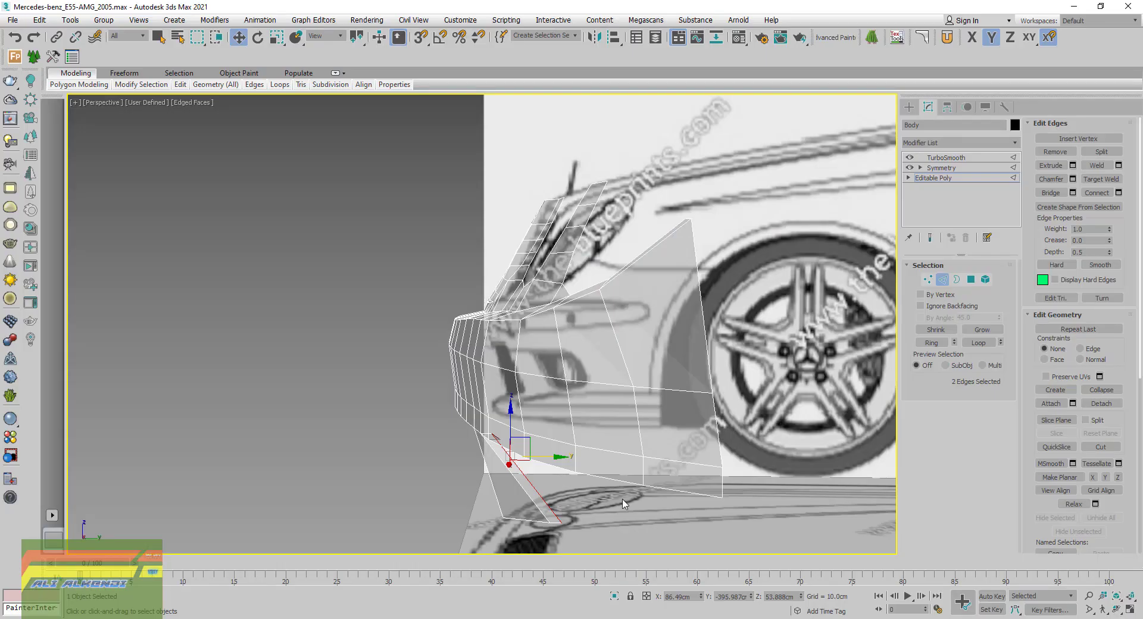
pyautogui.moveTo(521, 467); pyautogui.dragTo(539, 455, button='middle')
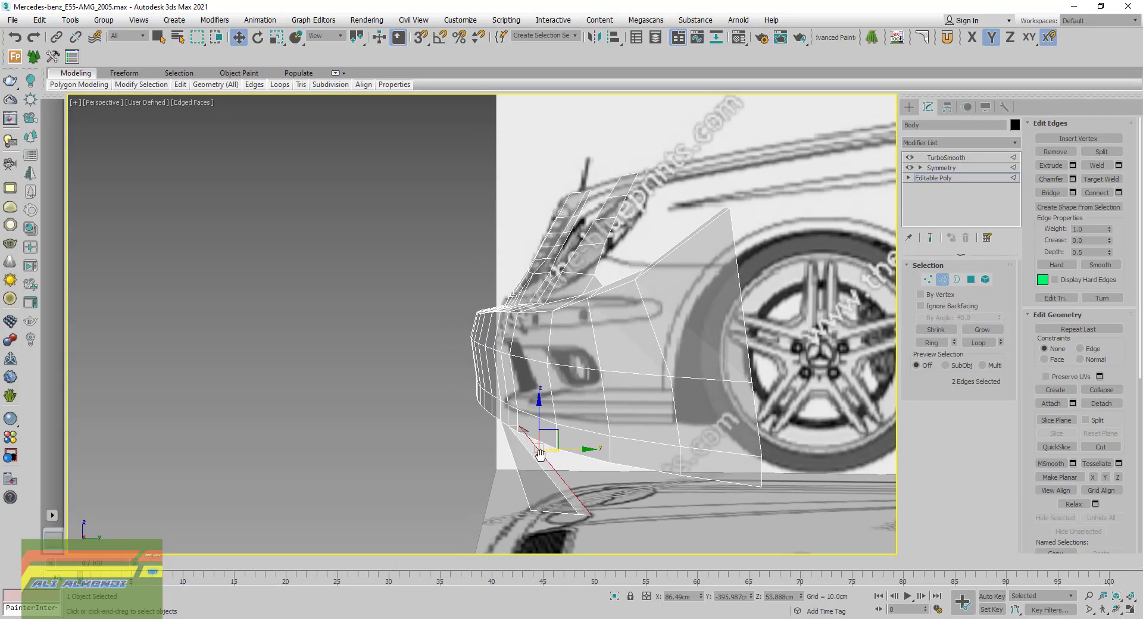
pyautogui.click(1130, 609)
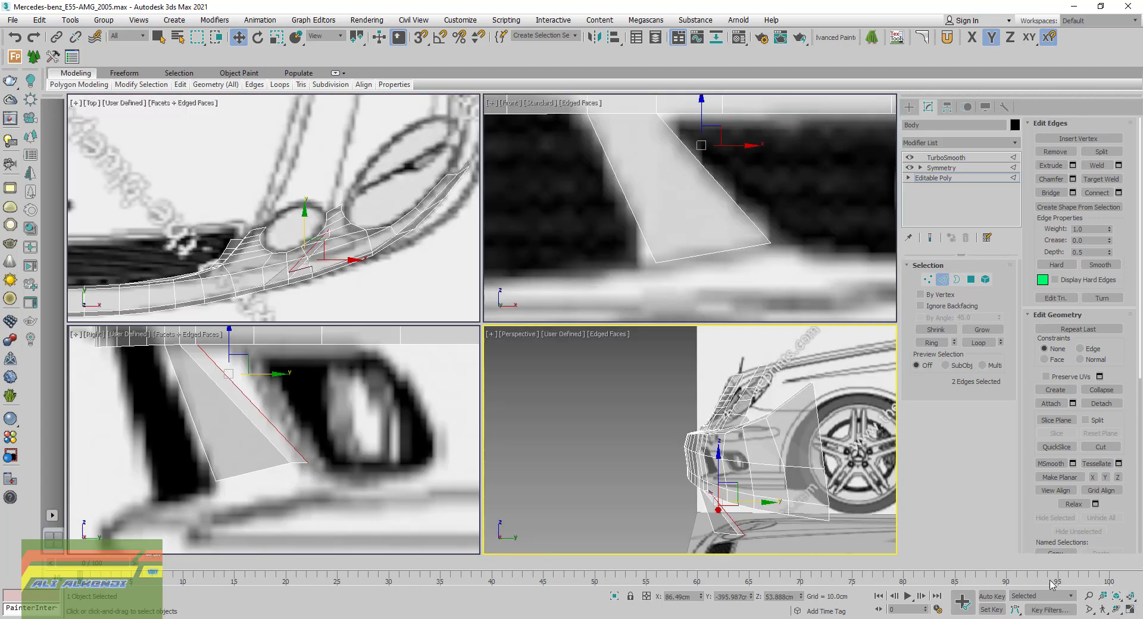
# Move the lip corner vertex left along X in the Front view
pyautogui.moveTo(731, 207); pyautogui.dragTo(685, 238, button='middle')
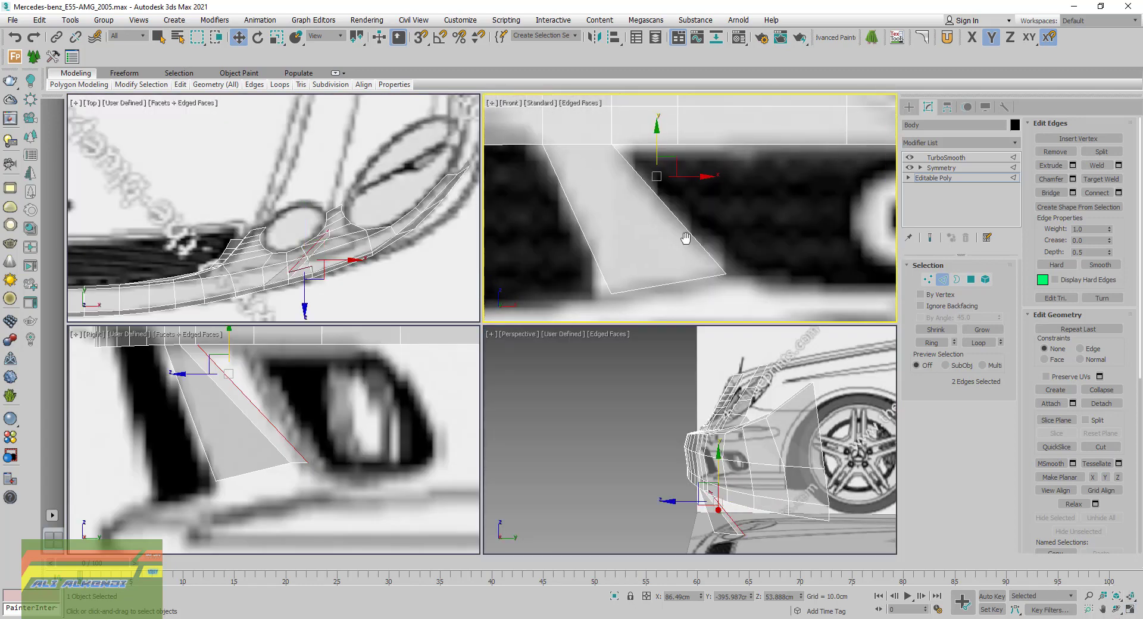
pyautogui.click(927, 279)
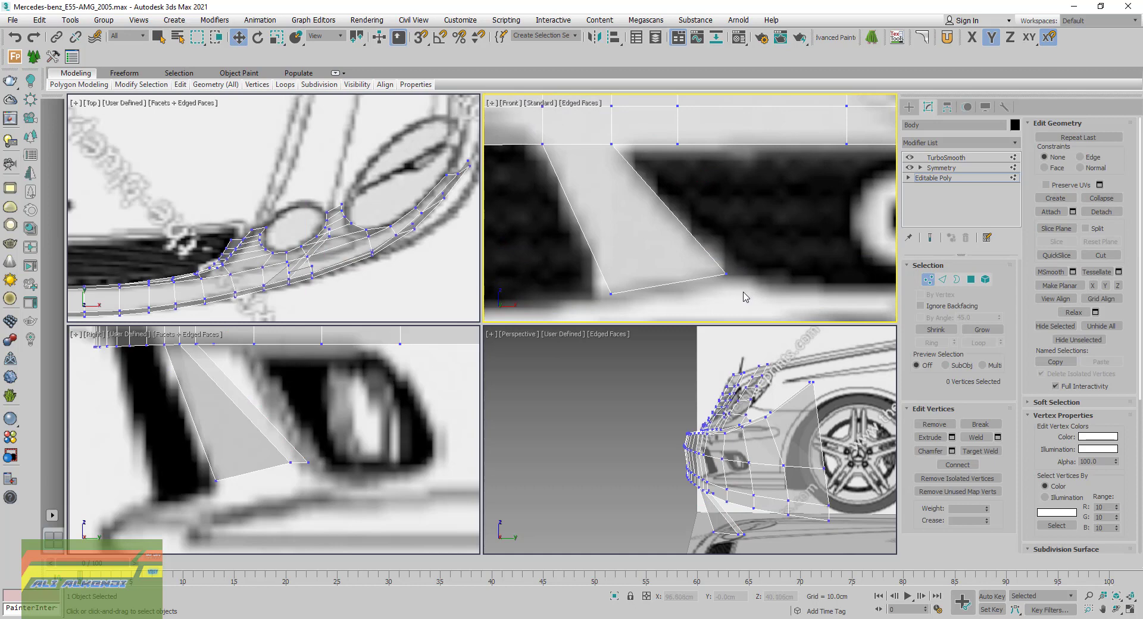
pyautogui.moveTo(746, 297); pyautogui.dragTo(704, 237)
pyautogui.moveTo(751, 277)
pyautogui.mouseDown()
pyautogui.moveTo(716, 281)
pyautogui.moveTo(733, 285)
pyautogui.mouseUp()
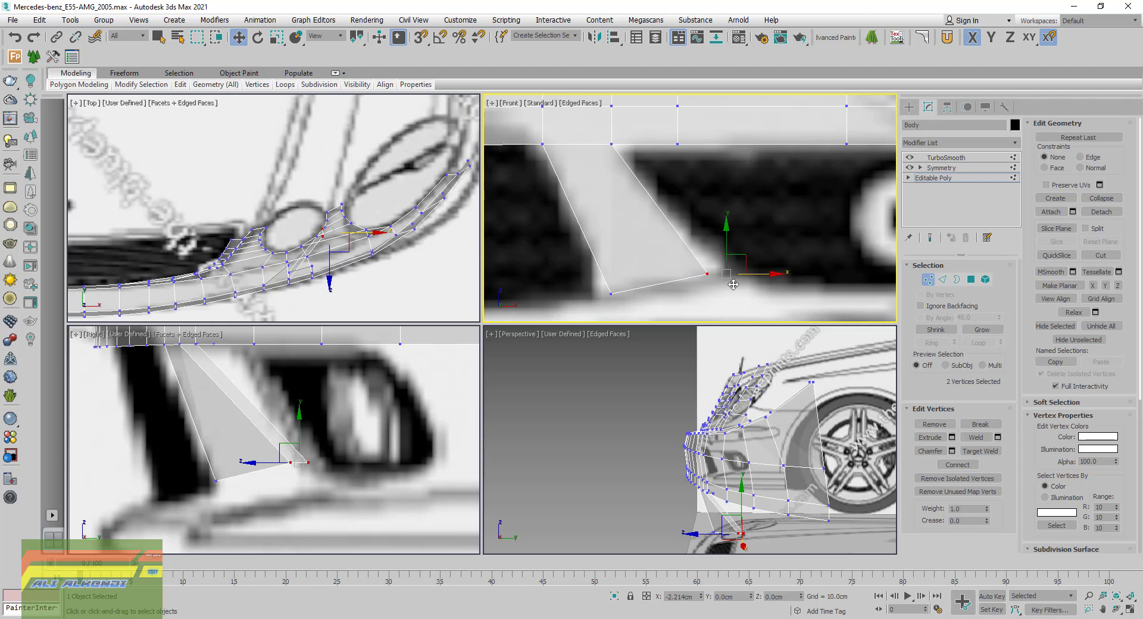
# Select vertex 215 and two neighbouring lip vertices and move them right along X
pyautogui.scroll(2, 726, 512)
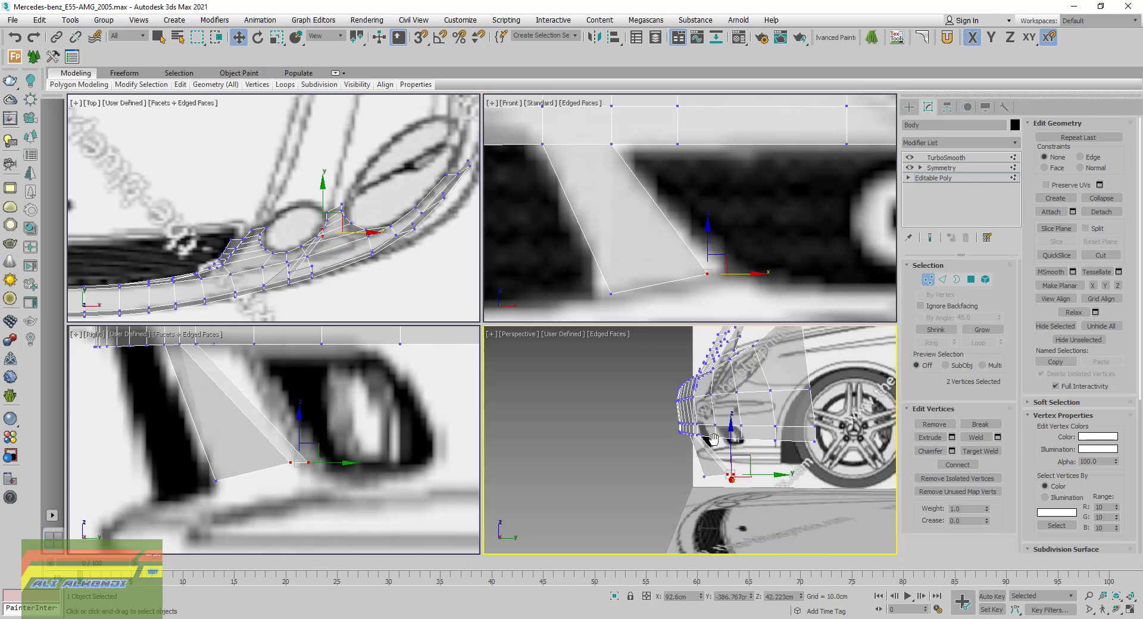
pyautogui.scroll(2, 724, 488)
pyautogui.scroll(3, 720, 464)
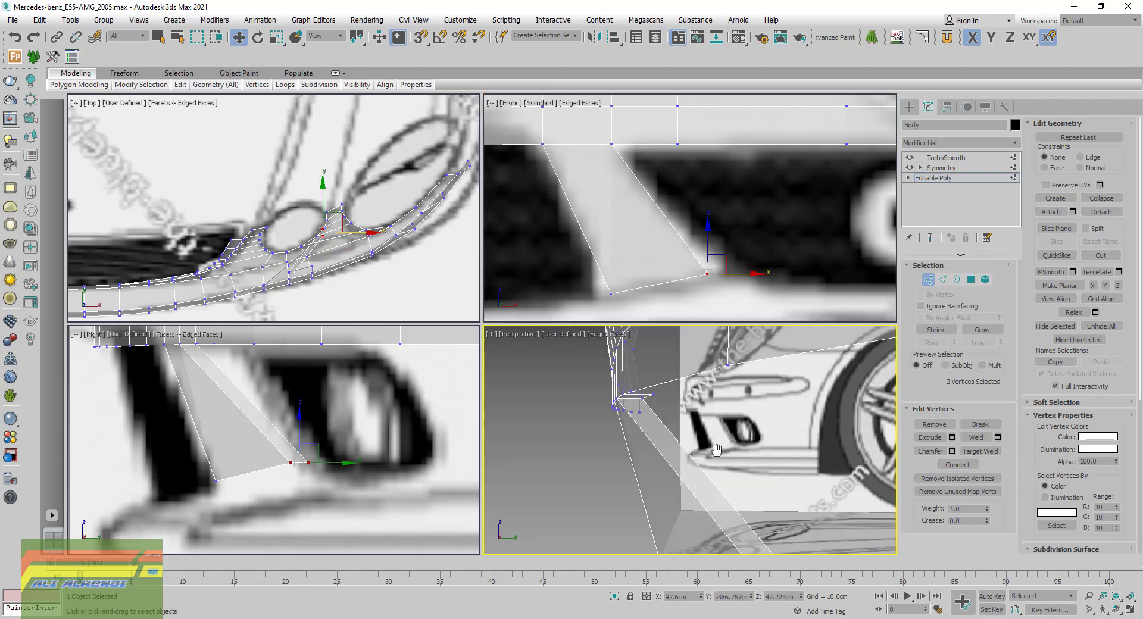
pyautogui.scroll(2, 711, 428)
pyautogui.moveTo(784, 522); pyautogui.dragTo(823, 505)
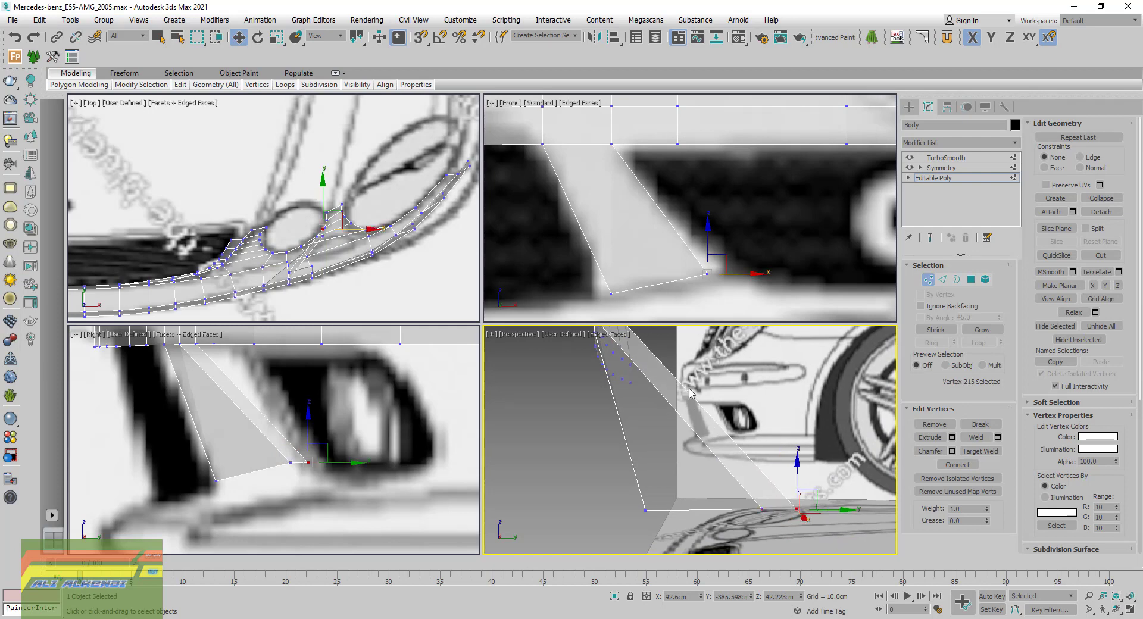
pyautogui.moveTo(794, 527); pyautogui.dragTo(703, 439, button='middle')
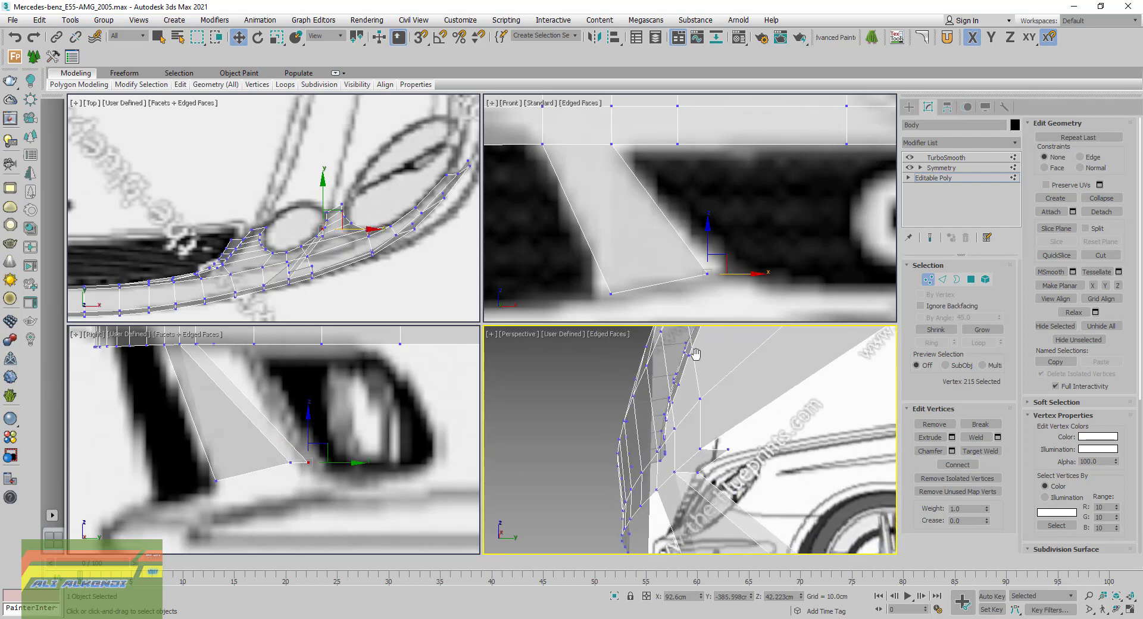
pyautogui.click(698, 470)
pyautogui.keyDown('ctrl'); pyautogui.click(727, 450); pyautogui.keyUp('ctrl')
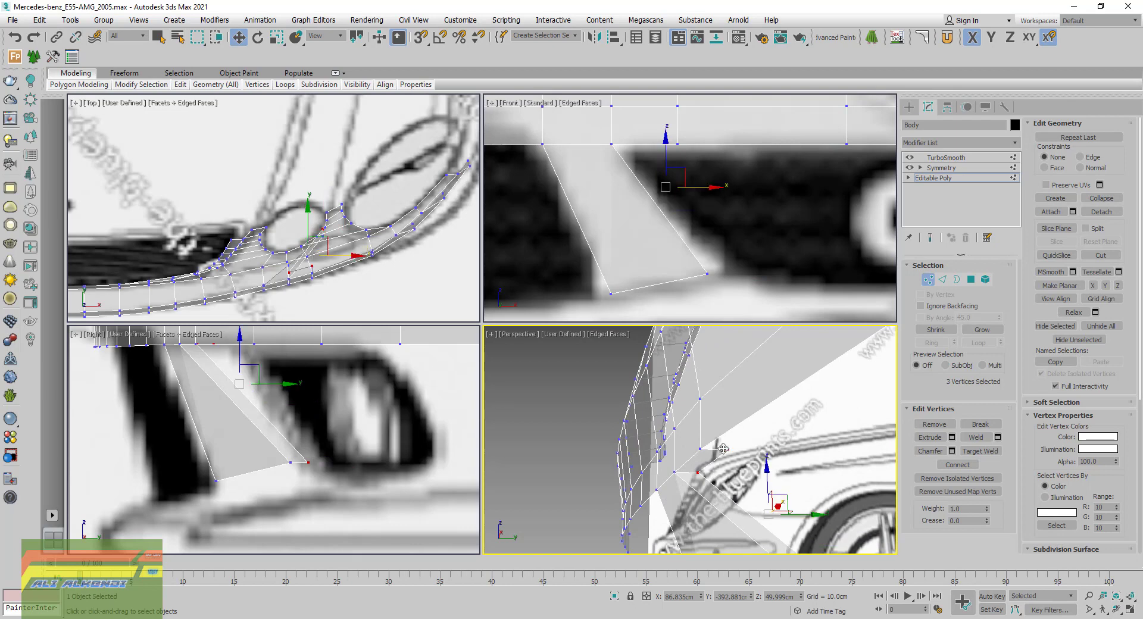
pyautogui.moveTo(659, 232); pyautogui.dragTo(662, 257, button='middle')
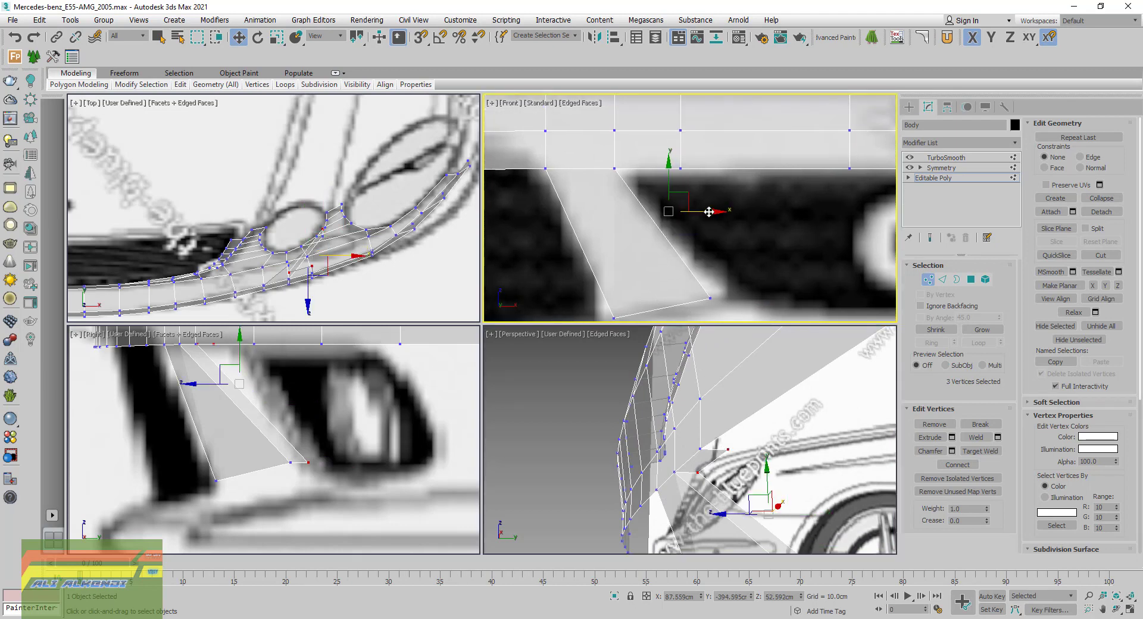
pyautogui.moveTo(710, 211)
pyautogui.mouseDown()
pyautogui.moveTo(731, 212)
pyautogui.moveTo(718, 210)
pyautogui.mouseUp()
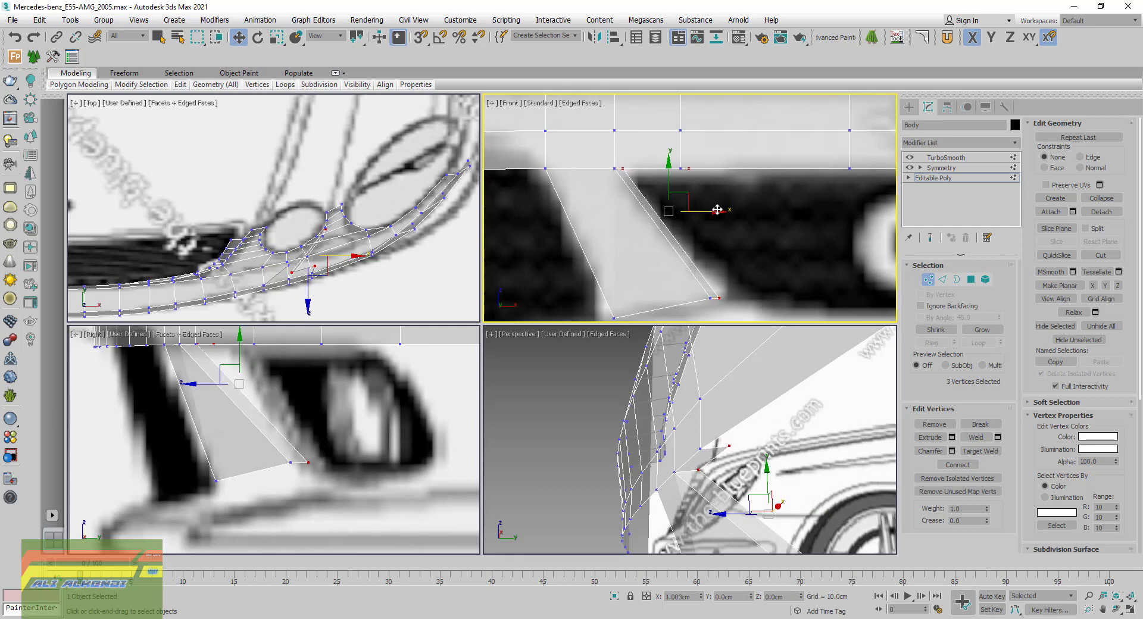
# Move vertex 215 alone to the right so it follows the blueprint
pyautogui.click(719, 297)
pyautogui.moveTo(740, 280); pyautogui.dragTo(751, 278)
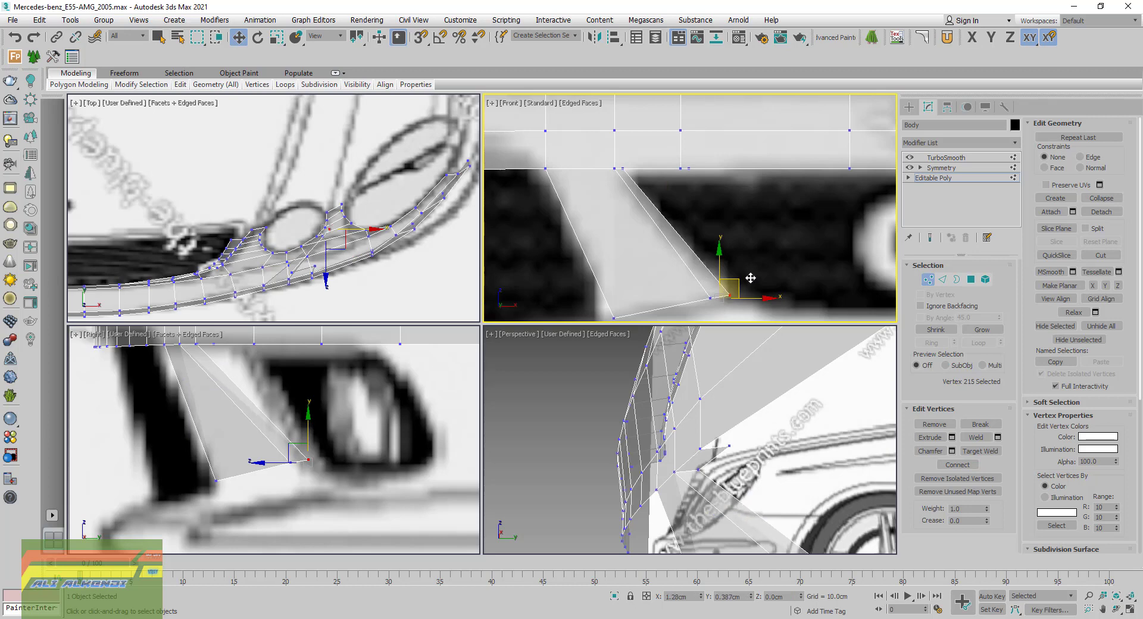
pyautogui.moveTo(751, 278); pyautogui.dragTo(752, 277)
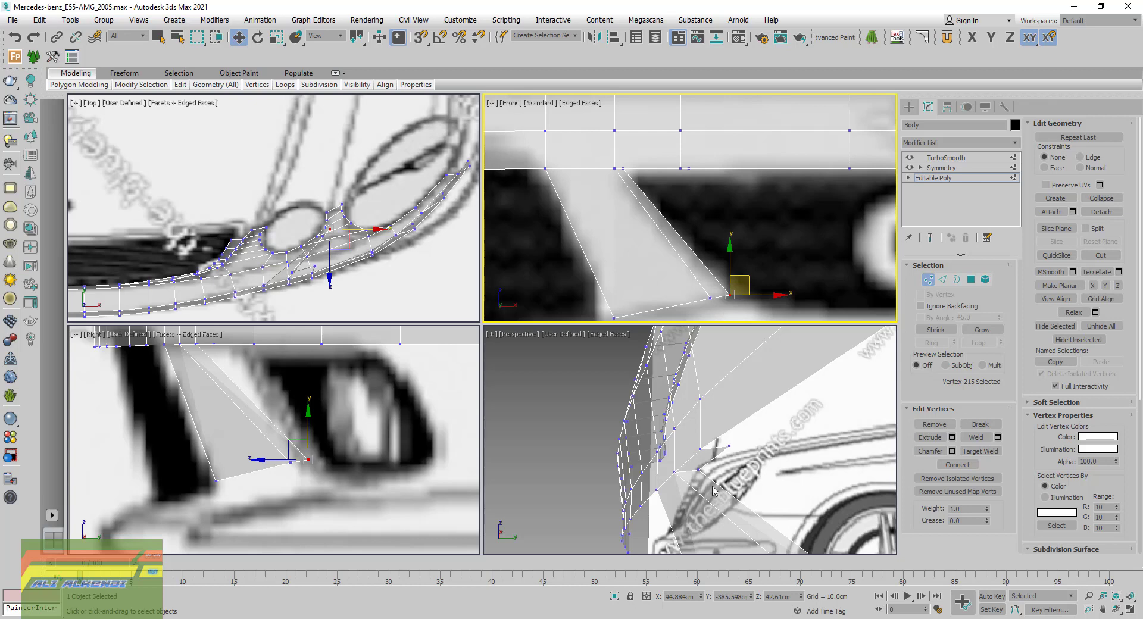
# Return to Edge level, check and close the front reference photo, and open the image folder
pyautogui.moveTo(714, 491)
pyautogui.mouseDown(button='middle')
pyautogui.moveTo(691, 449)
pyautogui.moveTo(700, 407)
pyautogui.mouseUp(button='middle')
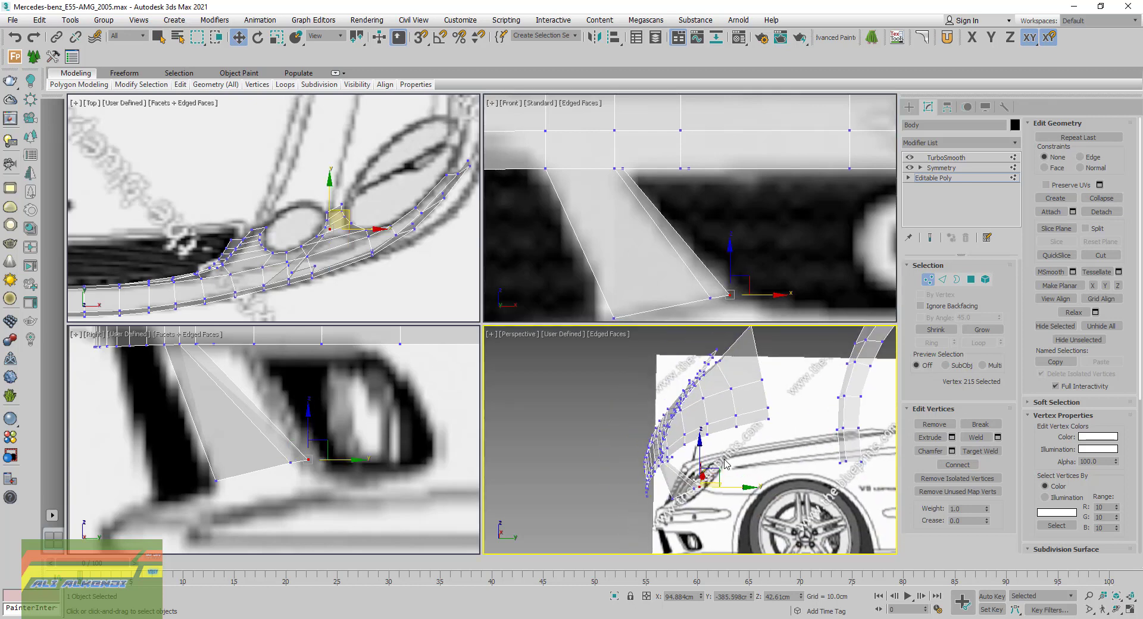
pyautogui.scroll(-3, 697, 268)
pyautogui.moveTo(685, 275); pyautogui.dragTo(632, 255, button='middle')
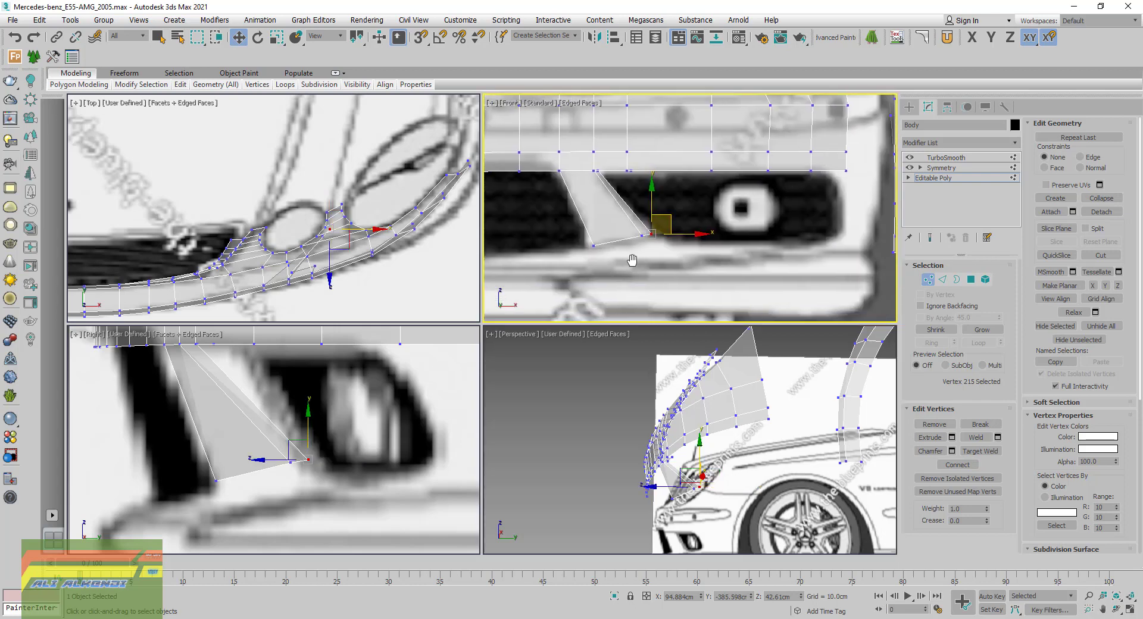
pyautogui.click(942, 279)
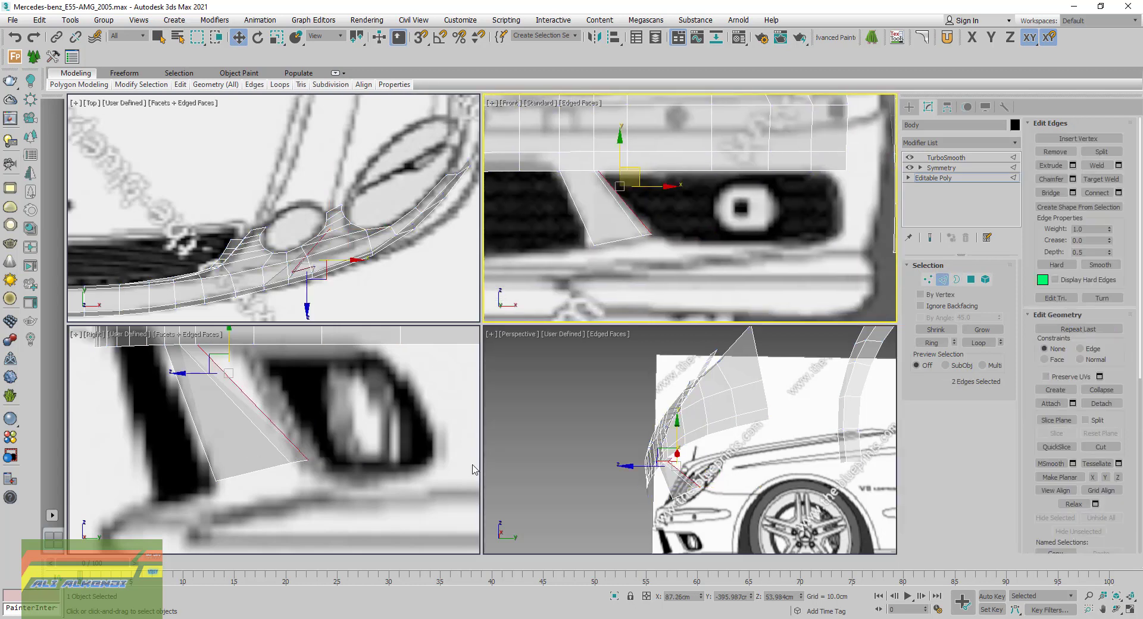
pyautogui.hotkey('alt', 'Tab')
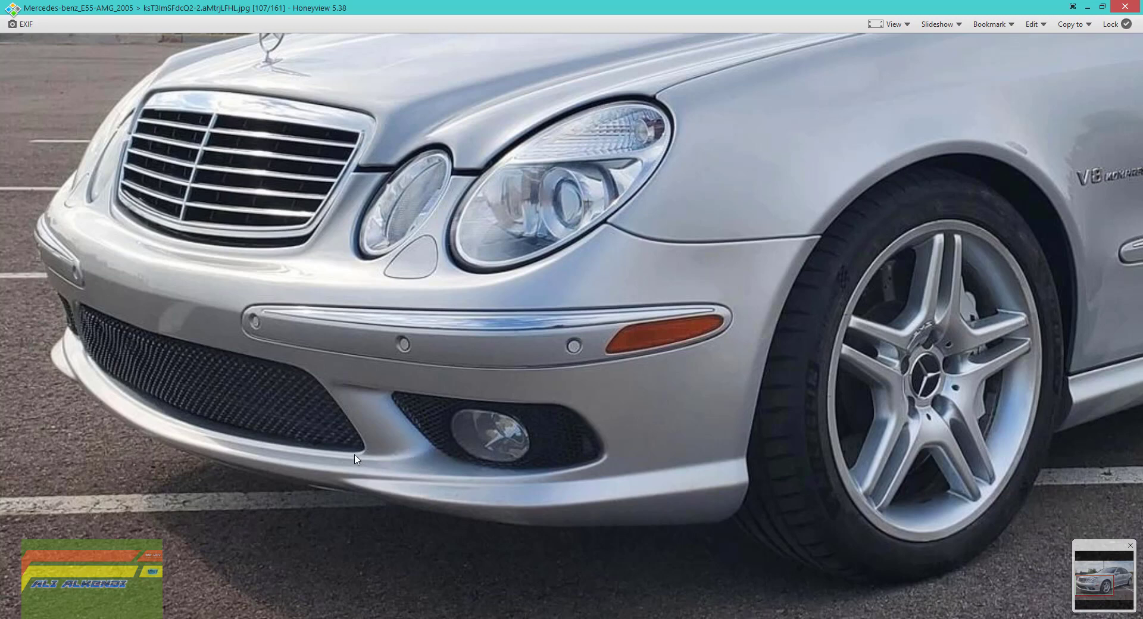
pyautogui.click(1138, 4)
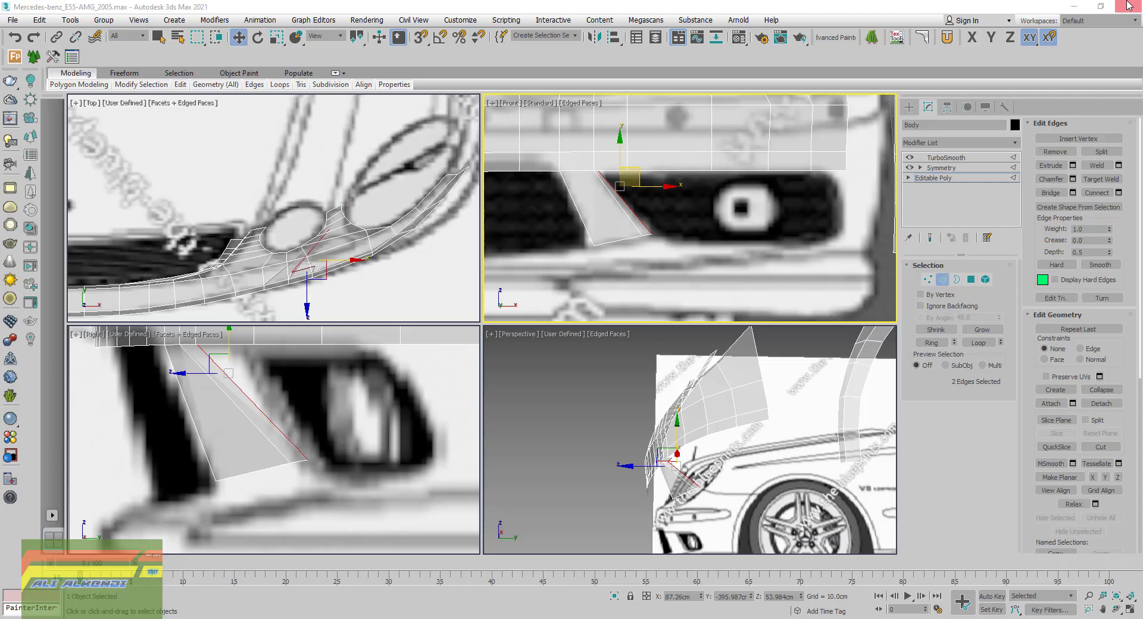
pyautogui.hotkey('alt', 'Tab')
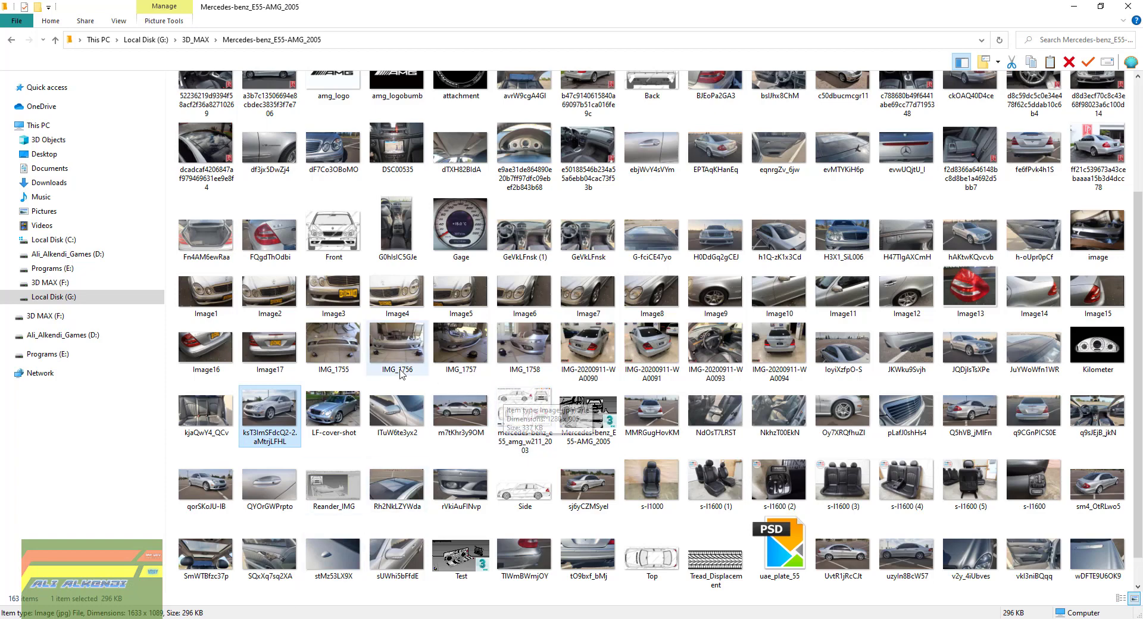
# Open IMG_1756 in Honeyview and zoom in on the lower grille and lip before returning to 3ds Max
pyautogui.doubleClick(409, 344)
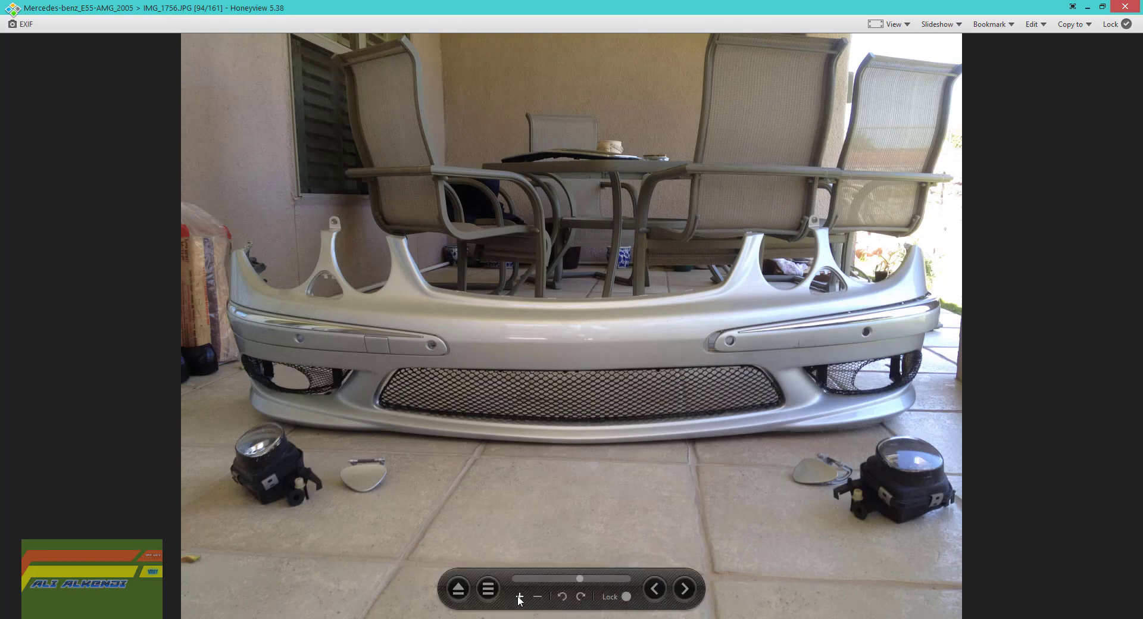
pyautogui.click(519, 597)
pyautogui.click(519, 597)
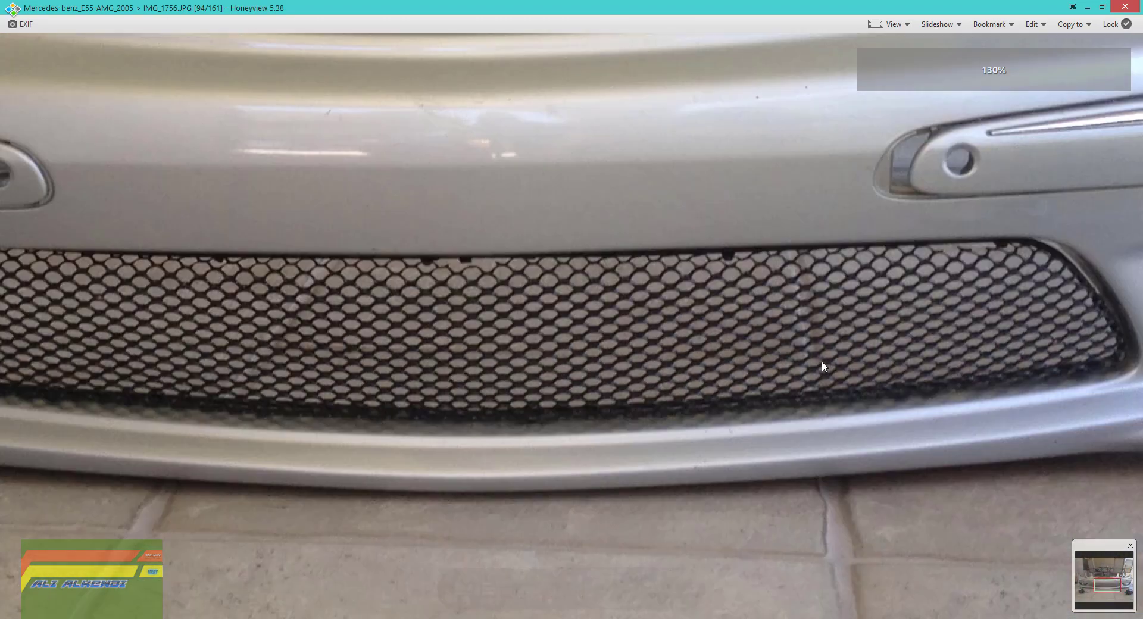
pyautogui.scroll(-3, 821, 360)
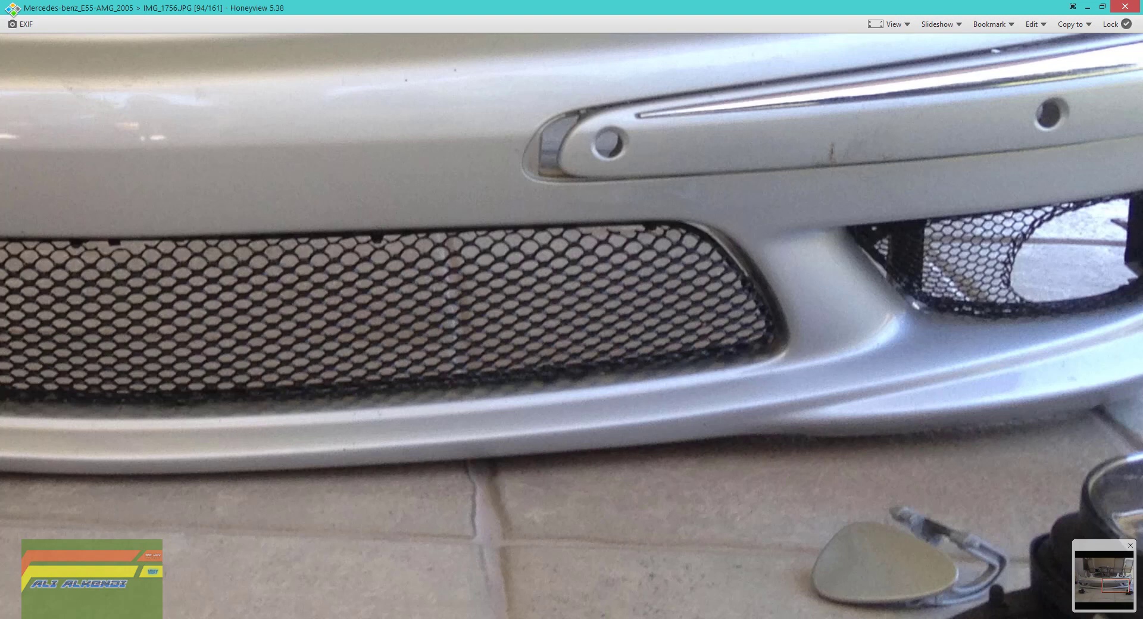
pyautogui.hotkey('alt', 'Tab')
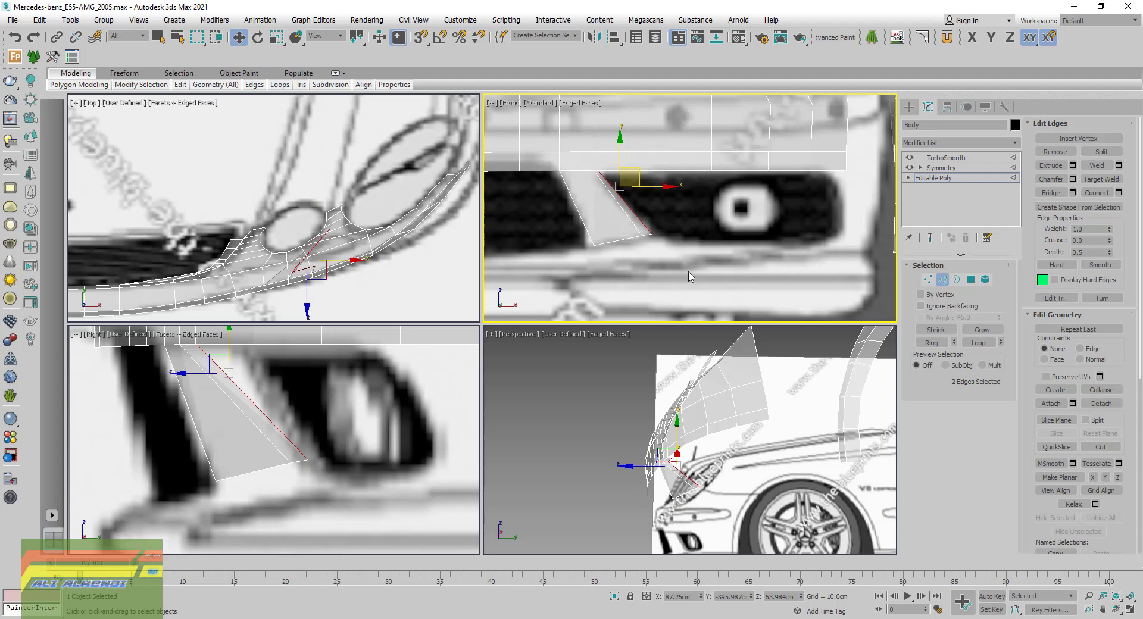
# Select two lip edges and move them vertically into place on the blueprint
pyautogui.scroll(2, 582, 236)
pyautogui.scroll(2, 582, 236)
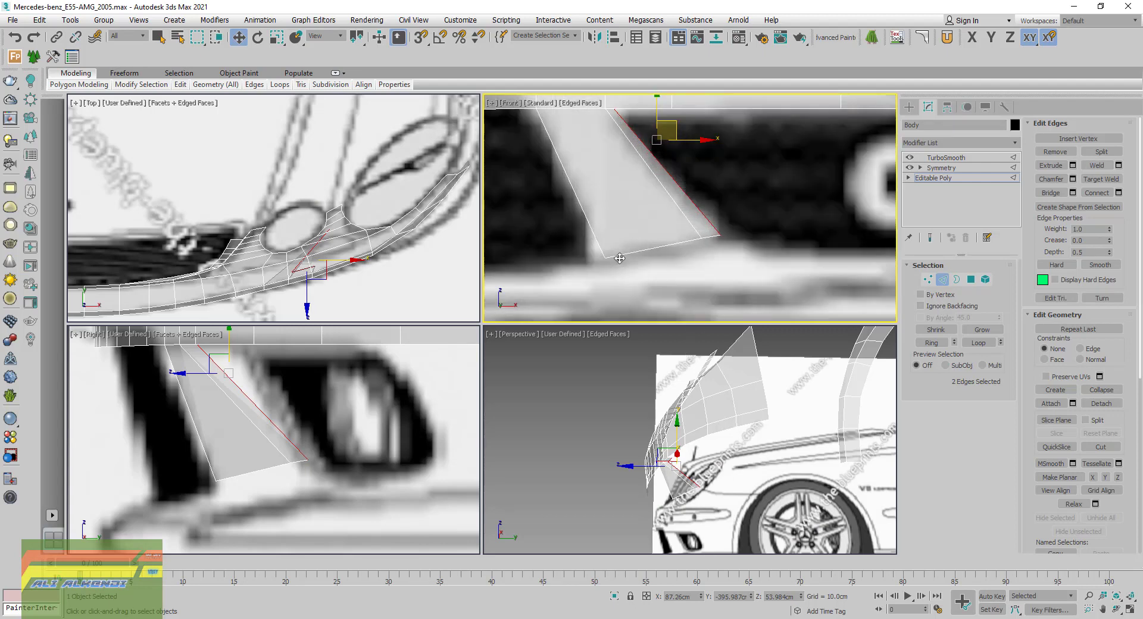
pyautogui.click(620, 257)
pyautogui.keyDown('ctrl'); pyautogui.click(712, 237); pyautogui.keyUp('ctrl')
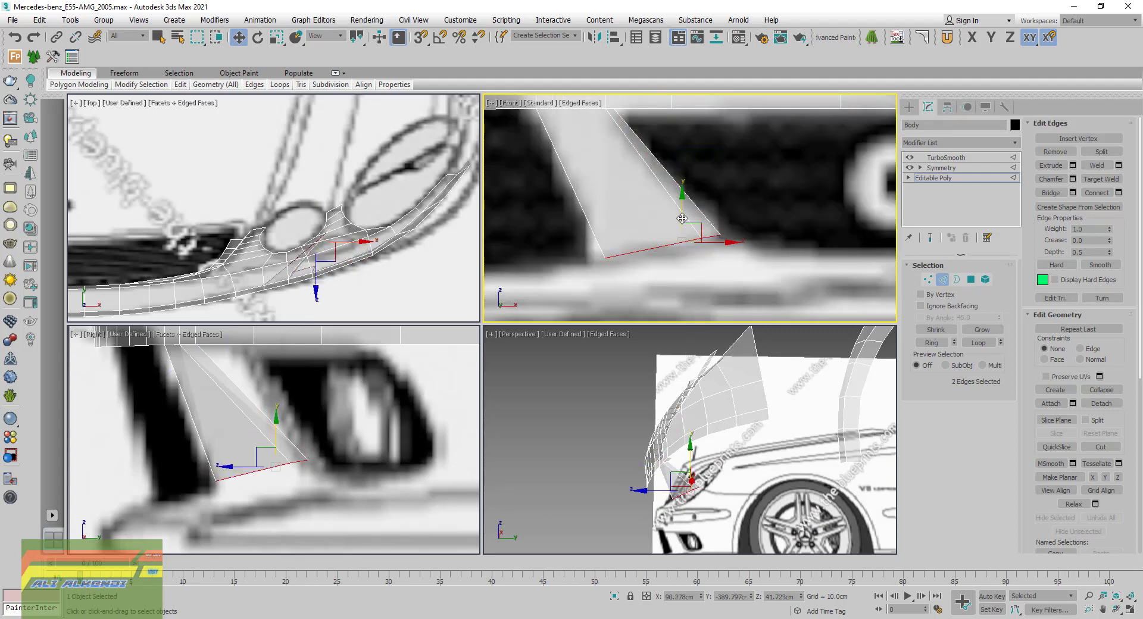
pyautogui.press('F6')
pyautogui.moveTo(683, 220); pyautogui.dragTo(707, 242)
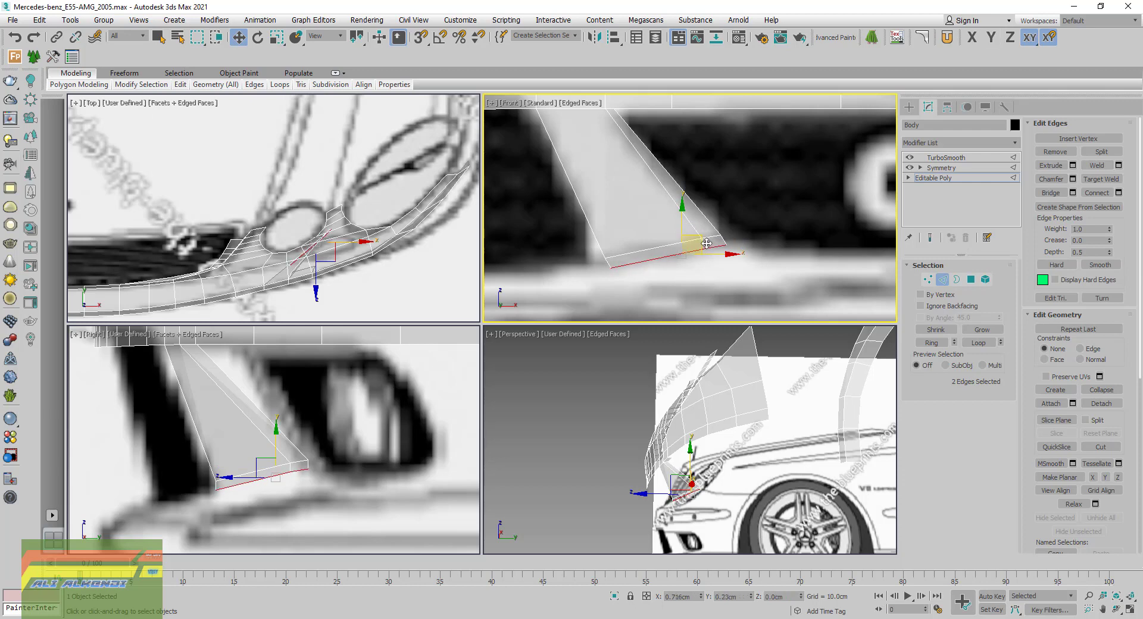
pyautogui.moveTo(707, 242); pyautogui.dragTo(708, 243)
# Shift-drag the single lower lip edge leftward to extrude a new lip face, raising it slightly
pyautogui.moveTo(609, 283); pyautogui.dragTo(773, 245, button='middle')
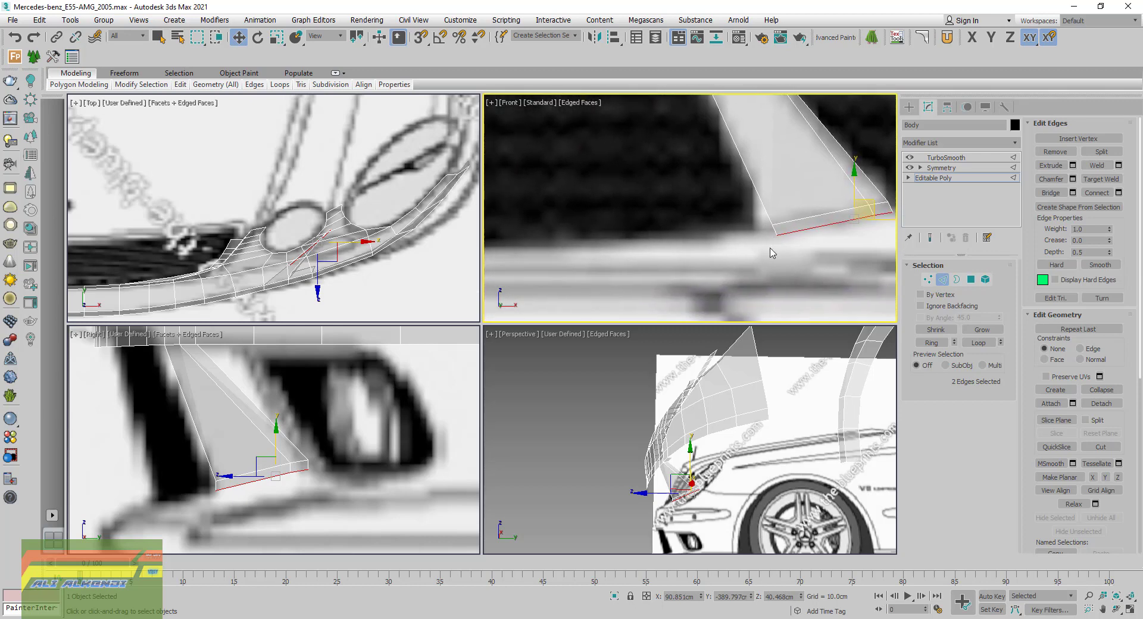
pyautogui.click(773, 233)
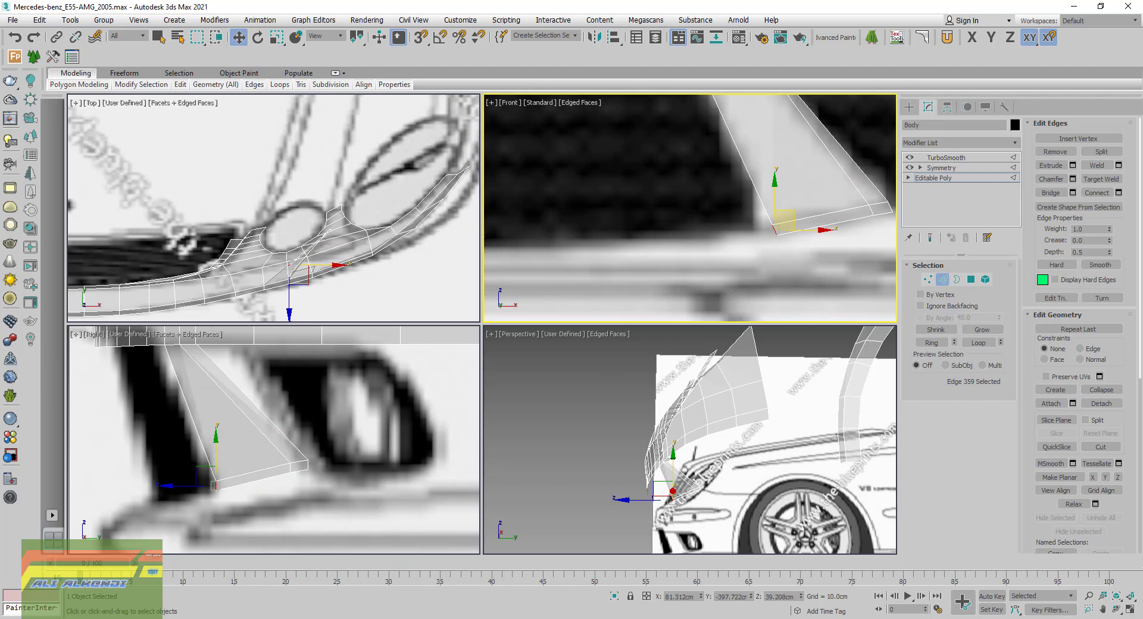
pyautogui.hotkey('alt', 'Tab')
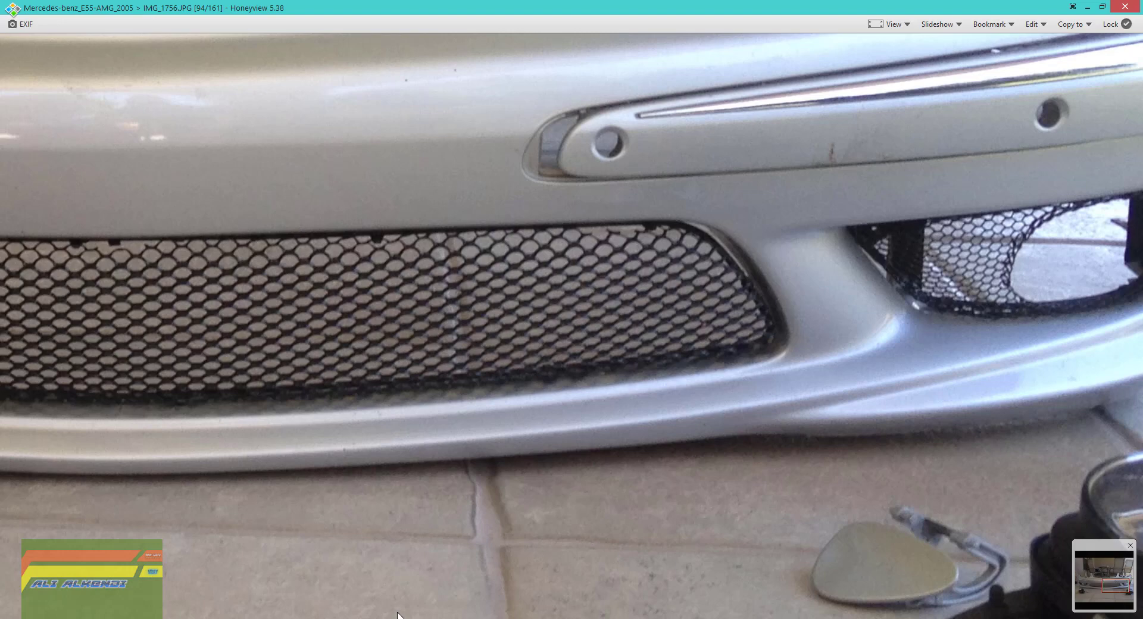
pyautogui.click(306, 613)
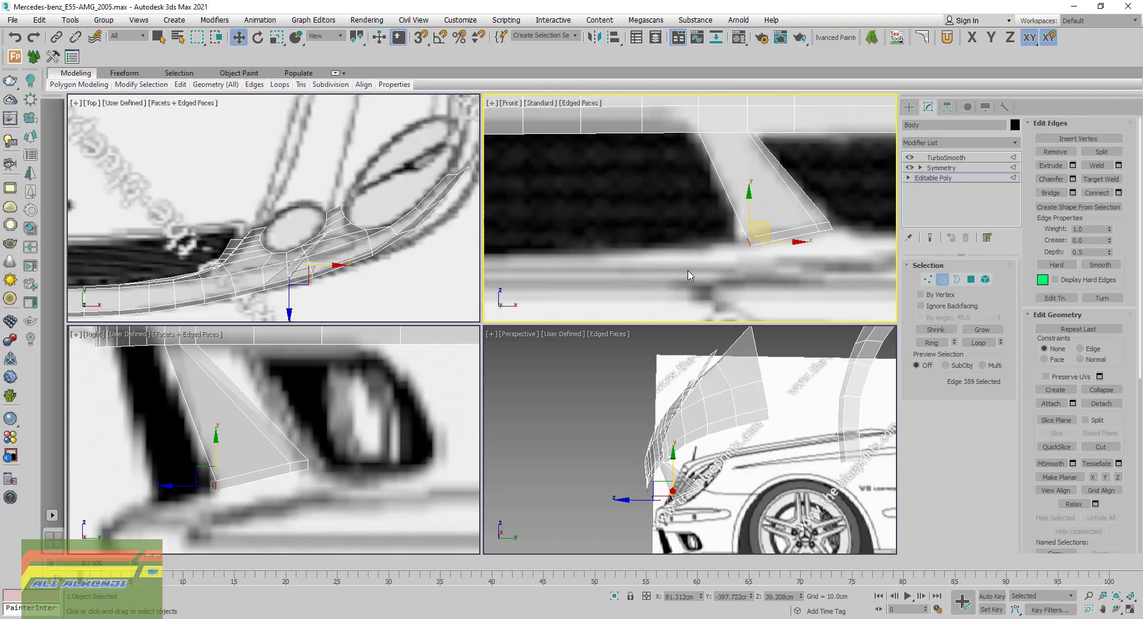
pyautogui.scroll(-3, 688, 275)
pyautogui.moveTo(688, 276); pyautogui.dragTo(737, 276, button='middle')
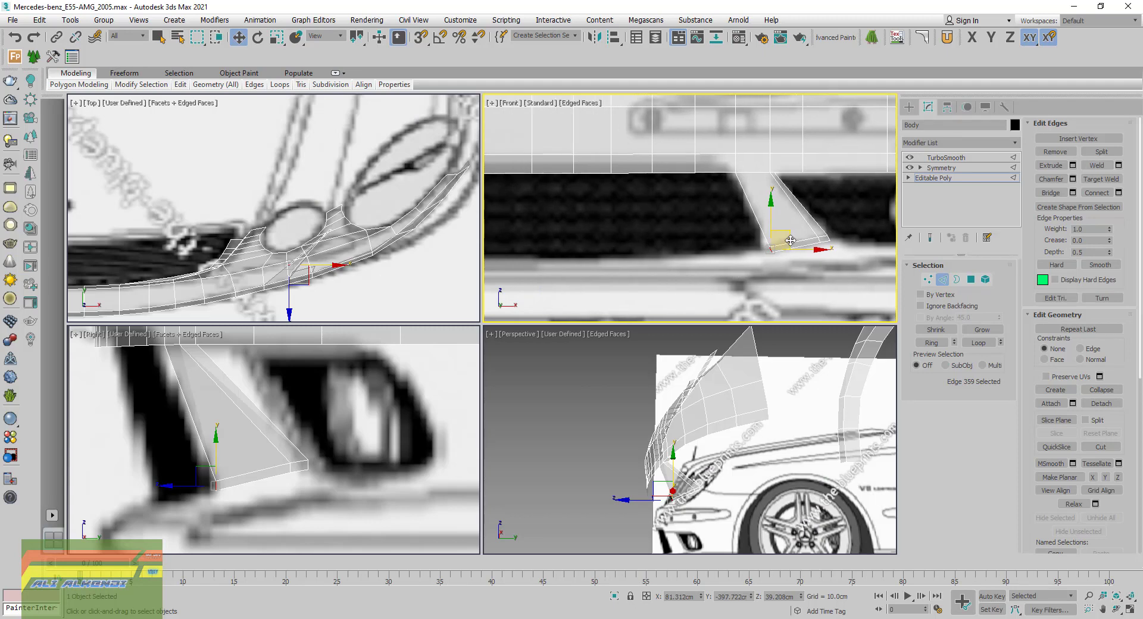
pyautogui.moveTo(790, 240)
pyautogui.keyDown('shift'); pyautogui.mouseDown()
pyautogui.moveTo(714, 252)
pyautogui.moveTo(729, 254)
pyautogui.mouseUp(); pyautogui.keyUp('shift')
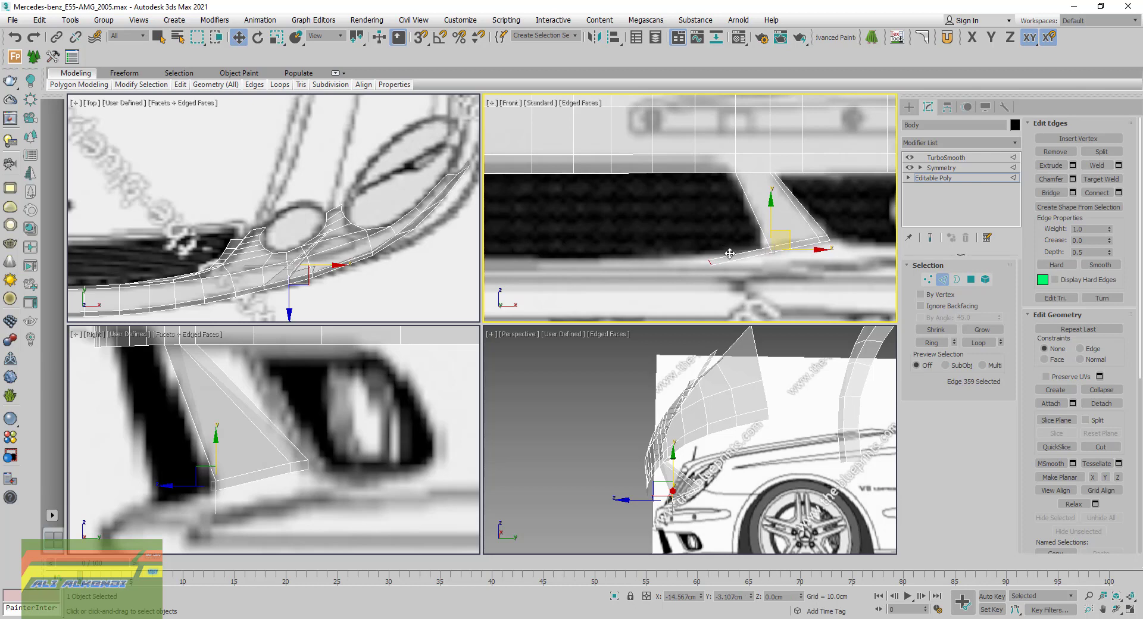
pyautogui.keyDown('shift'); pyautogui.moveTo(730, 253); pyautogui.dragTo(729, 252); pyautogui.keyUp('shift')
# Raise the lip's two end vertices slightly, then nudge the upper one right
pyautogui.scroll(4, 718, 267)
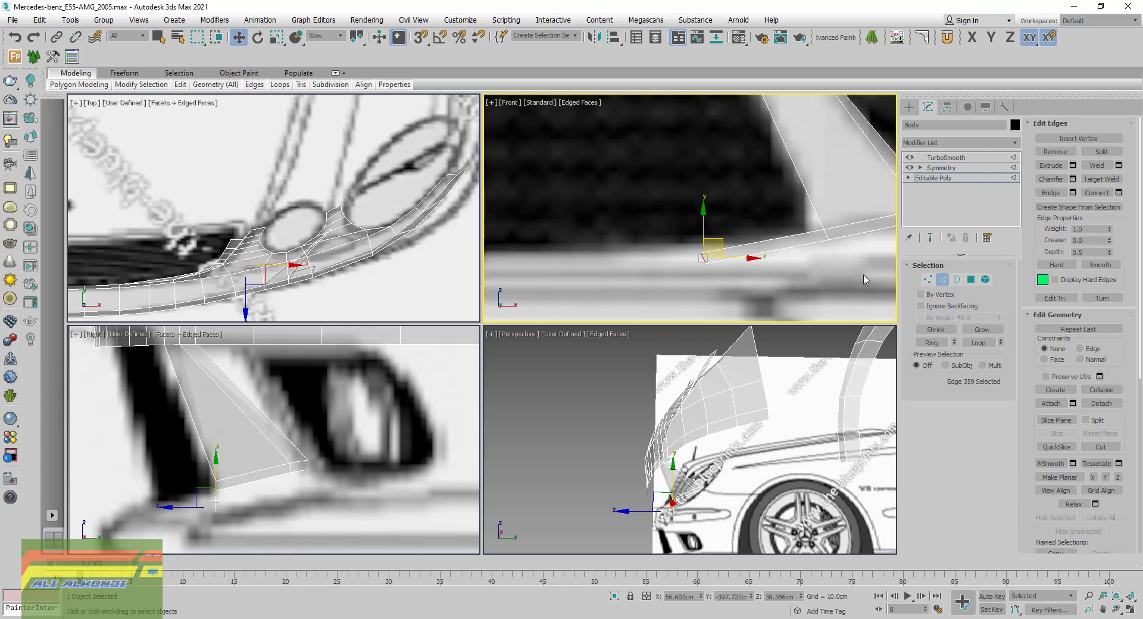
pyautogui.click(927, 279)
pyautogui.moveTo(676, 229); pyautogui.dragTo(724, 273)
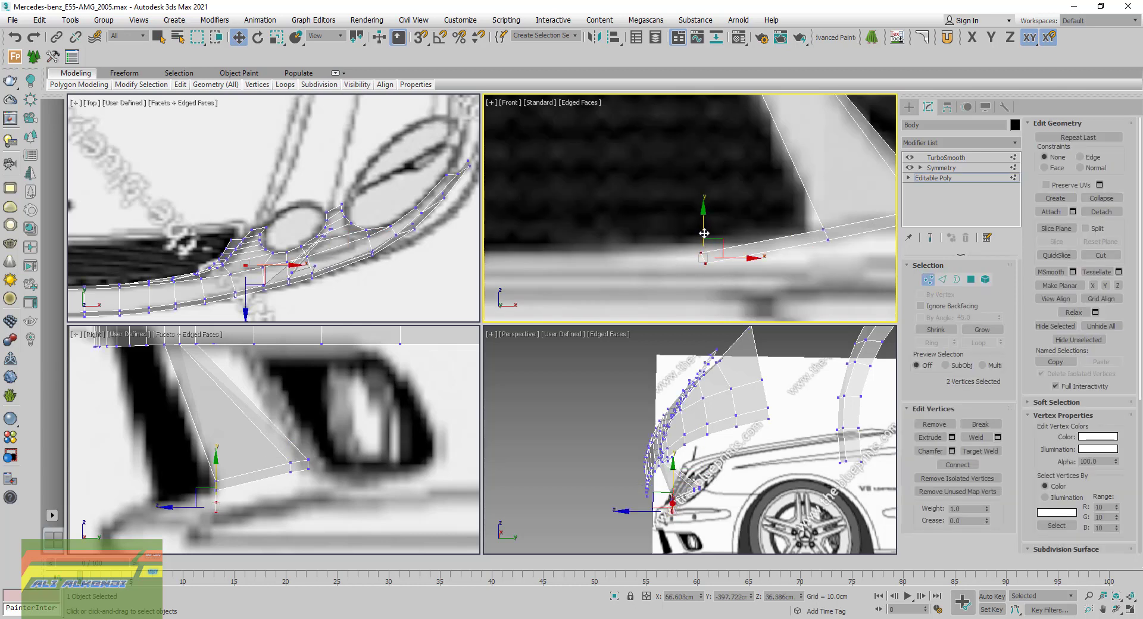
pyautogui.moveTo(701, 234); pyautogui.dragTo(700, 228)
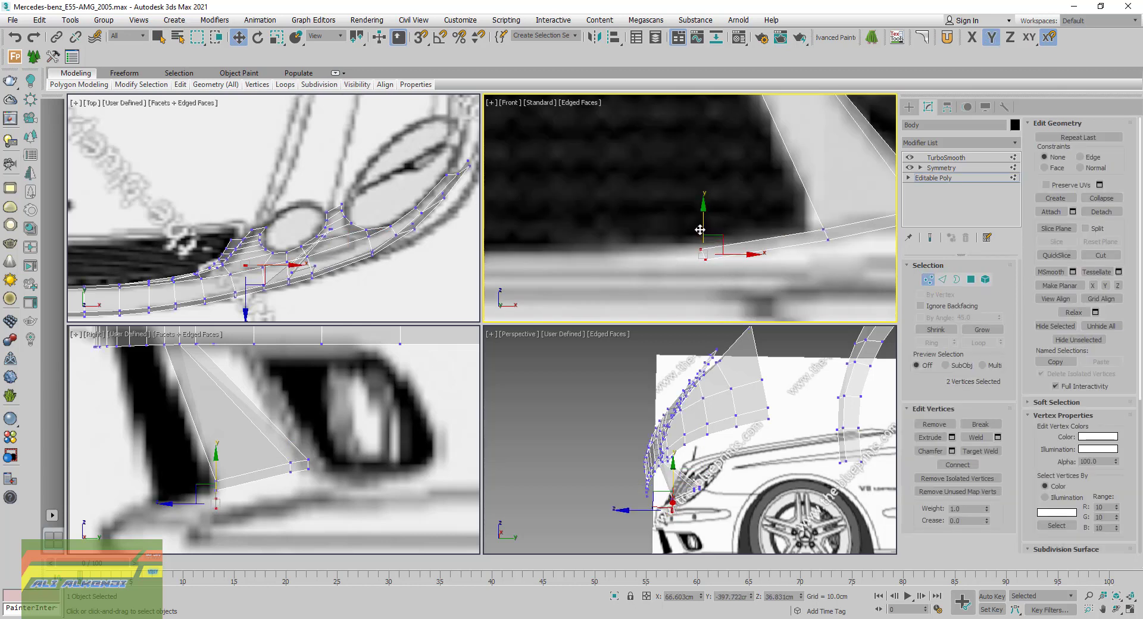
pyautogui.click(701, 249)
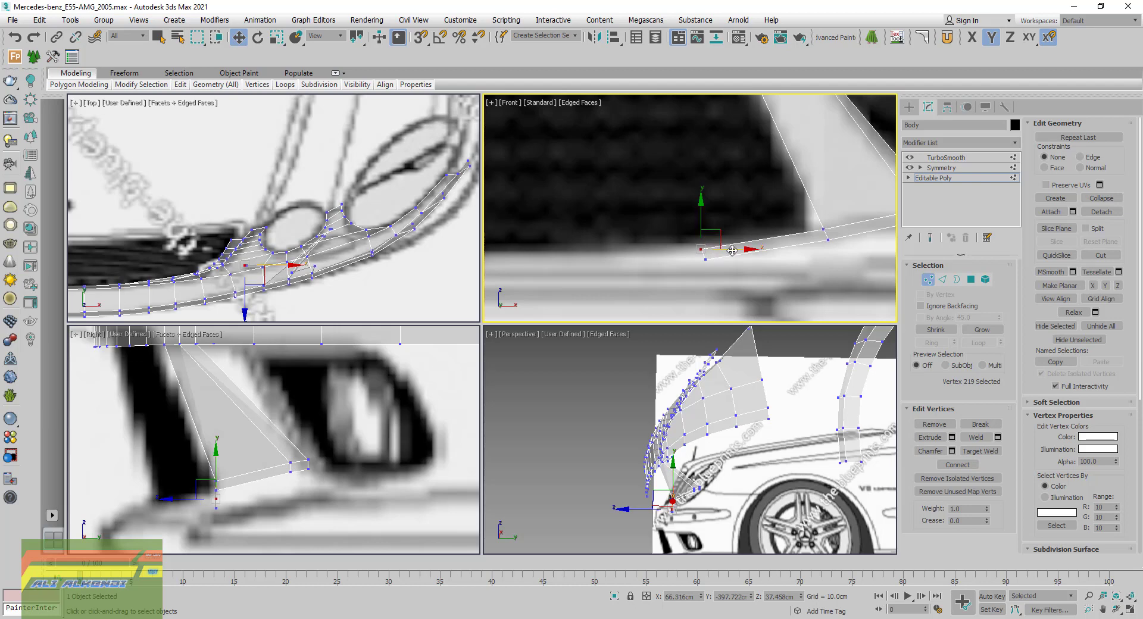
pyautogui.moveTo(732, 249); pyautogui.dragTo(735, 249)
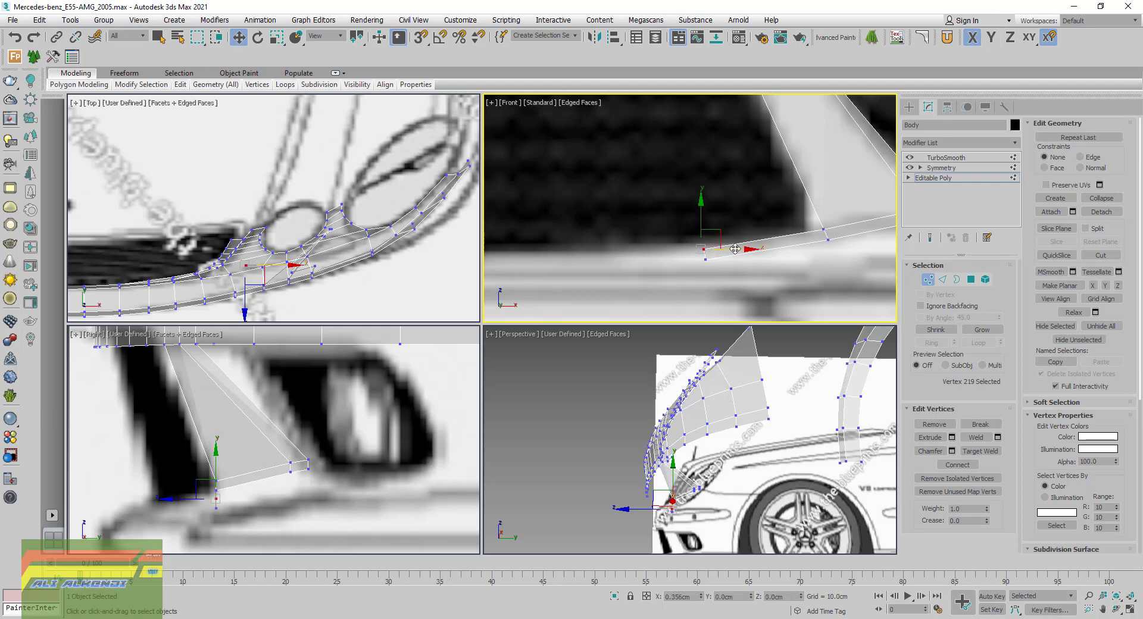
pyautogui.moveTo(735, 248); pyautogui.dragTo(736, 249)
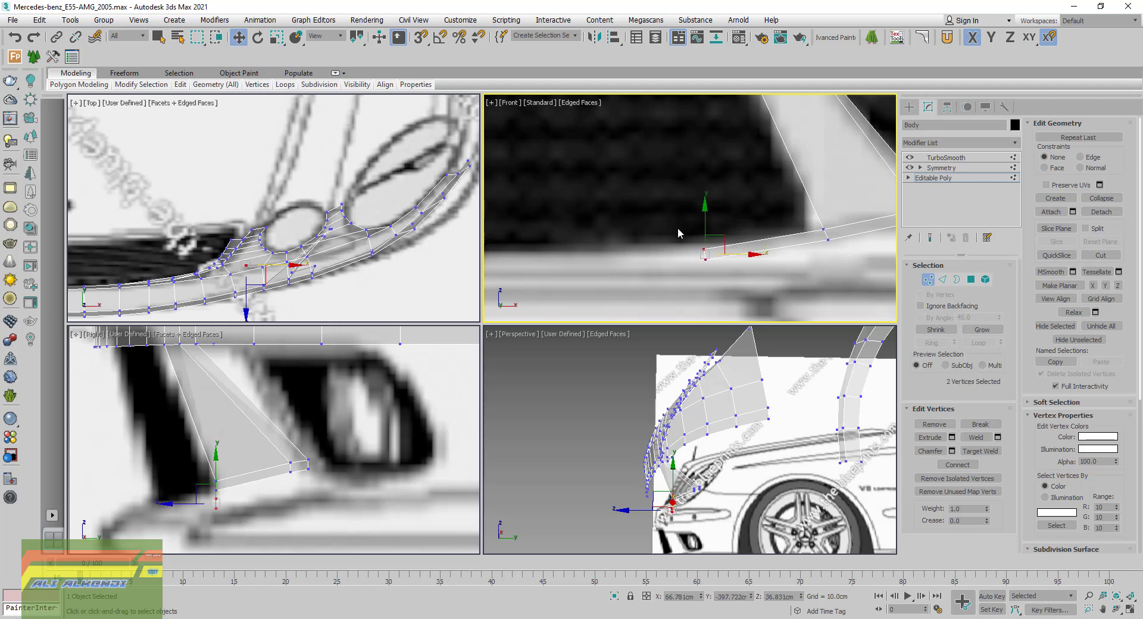
# Move both lip-end vertices along Y in the Top view and left in the side view
pyautogui.moveTo(241, 289); pyautogui.dragTo(219, 286)
pyautogui.moveTo(219, 287); pyautogui.dragTo(276, 210, button='middle')
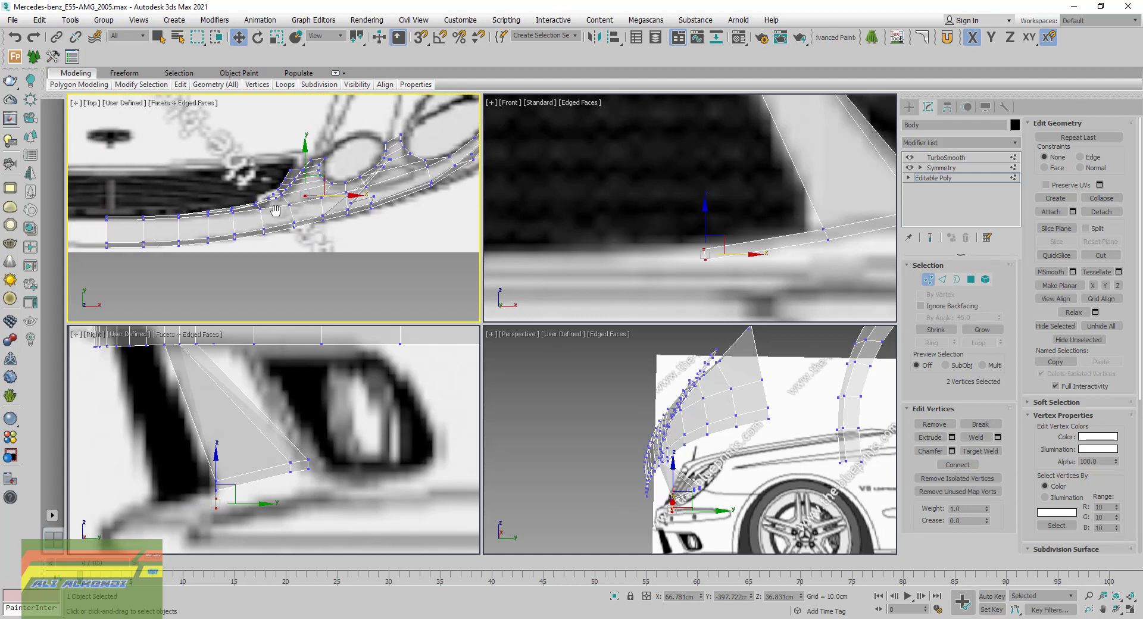
pyautogui.scroll(2, 275, 211)
pyautogui.scroll(1, 276, 211)
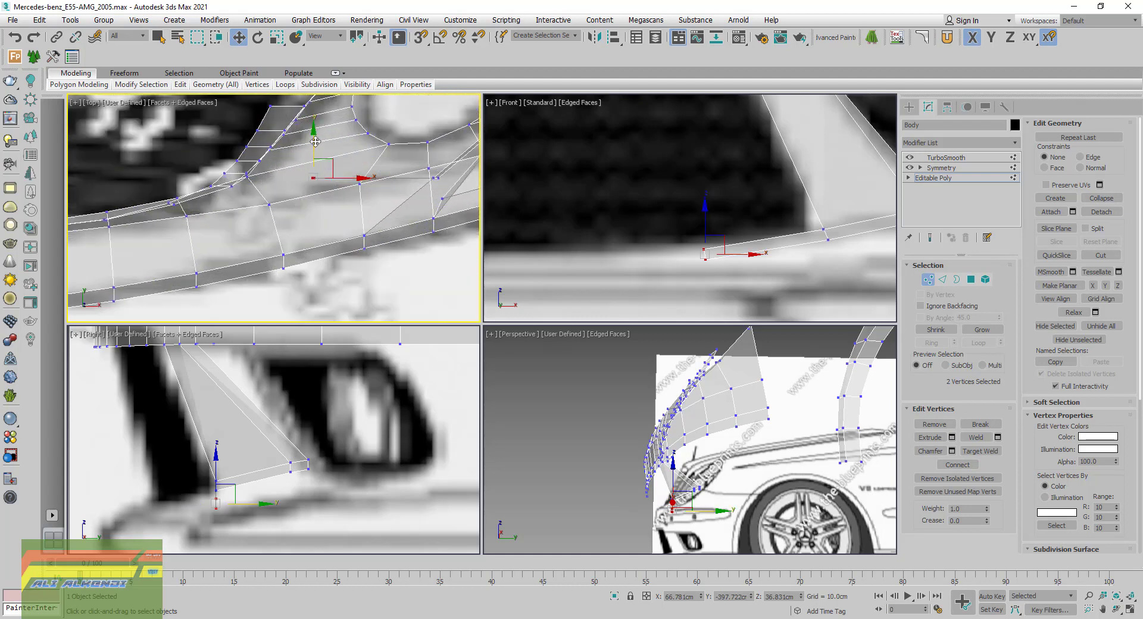
pyautogui.moveTo(317, 149); pyautogui.dragTo(326, 170)
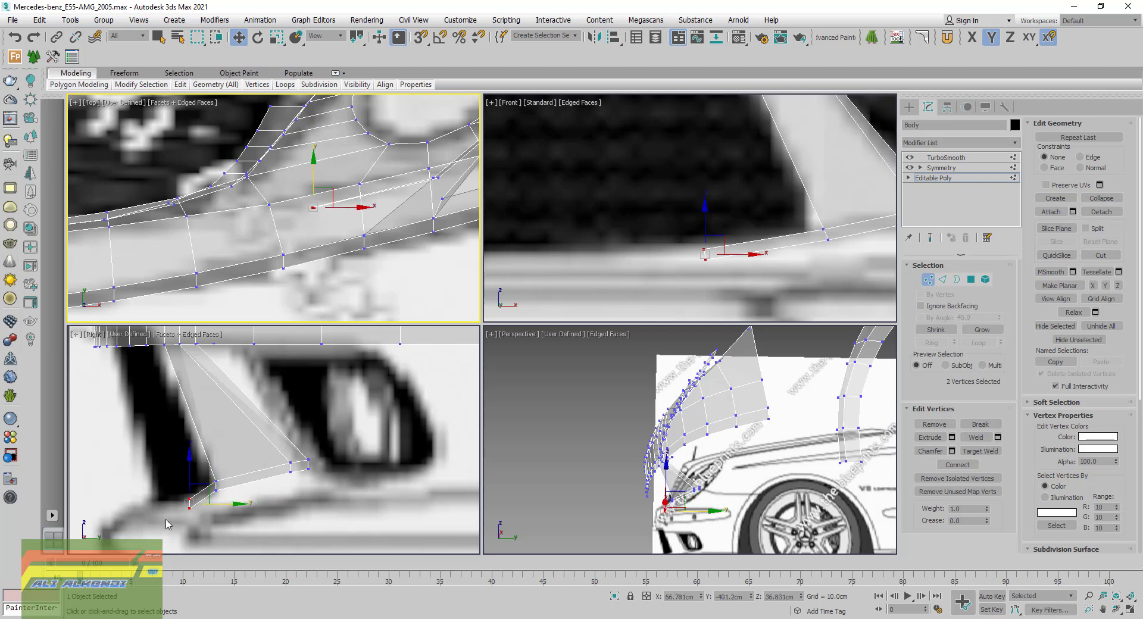
pyautogui.scroll(2, 192, 515)
pyautogui.moveTo(260, 488); pyautogui.dragTo(249, 491)
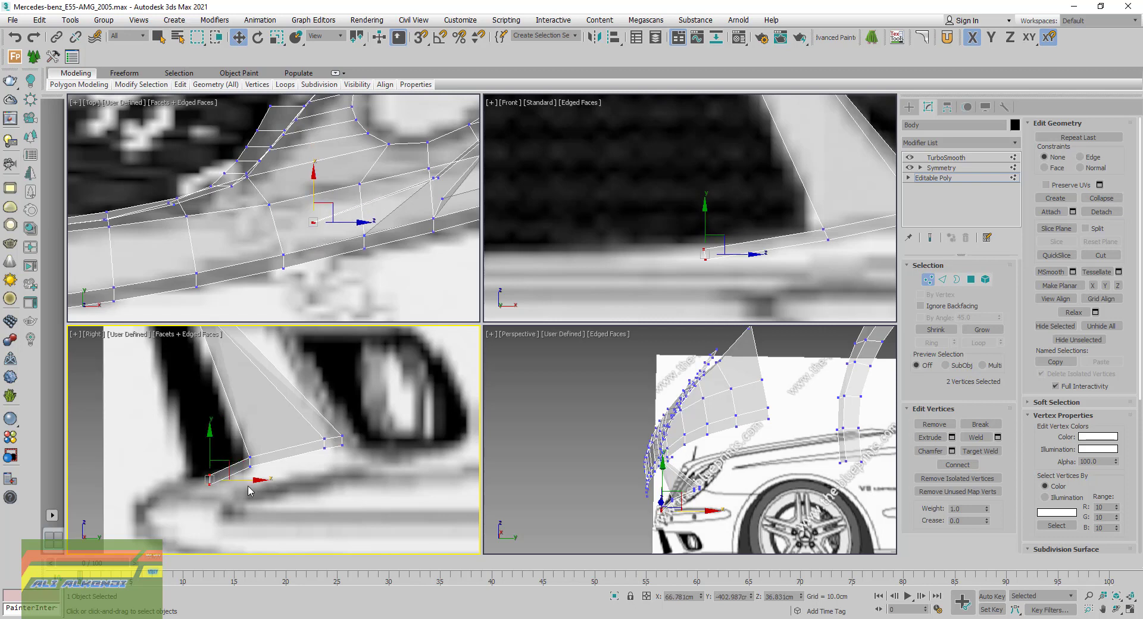
pyautogui.keyDown('alt'); pyautogui.moveTo(613, 495); pyautogui.dragTo(686, 537, button='middle'); pyautogui.keyUp('alt')
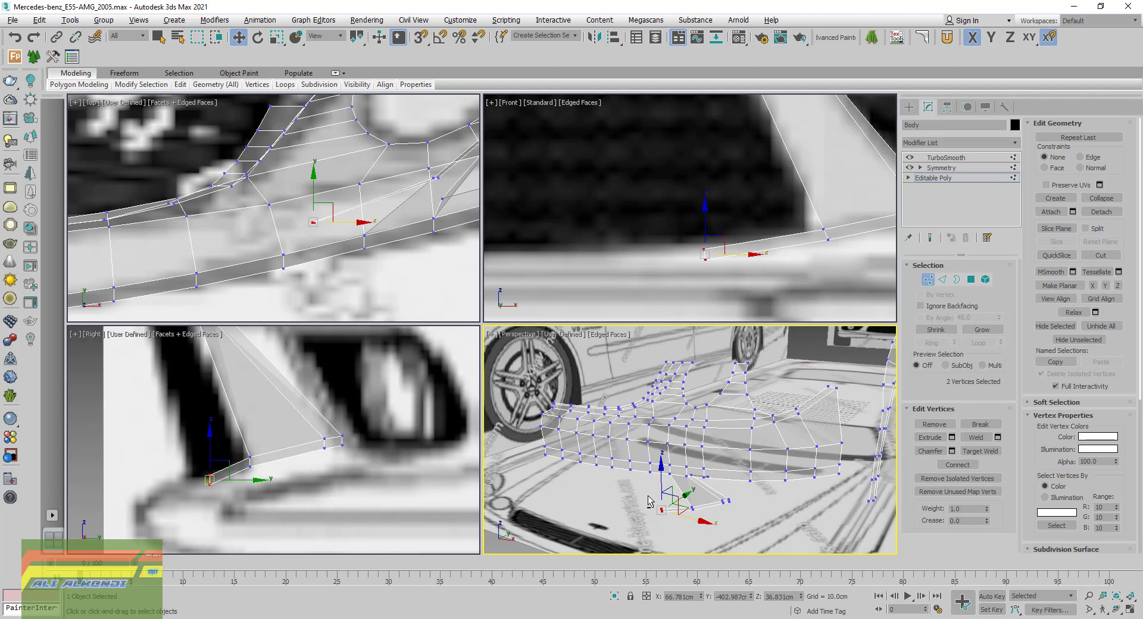
# Shift the two lip-corner vertices to X 72.276 cm, Z 36.831 cm and confirm the clone dialog
pyautogui.scroll(-3, 333, 196)
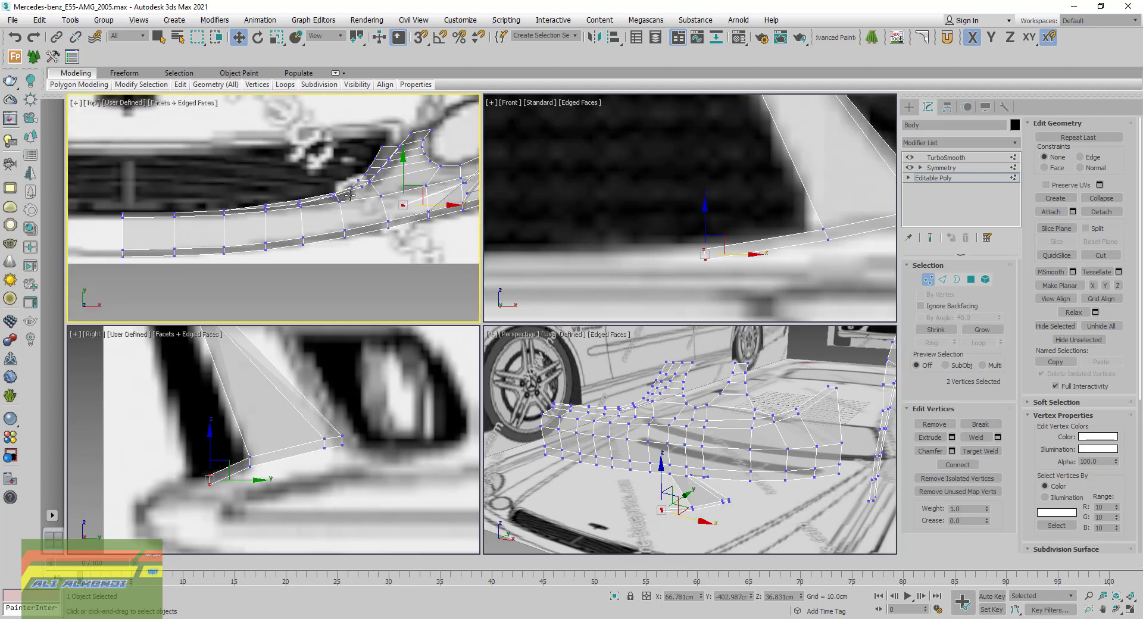
pyautogui.moveTo(334, 191)
pyautogui.mouseDown(button='middle')
pyautogui.moveTo(346, 198)
pyautogui.moveTo(315, 218)
pyautogui.mouseUp(button='middle')
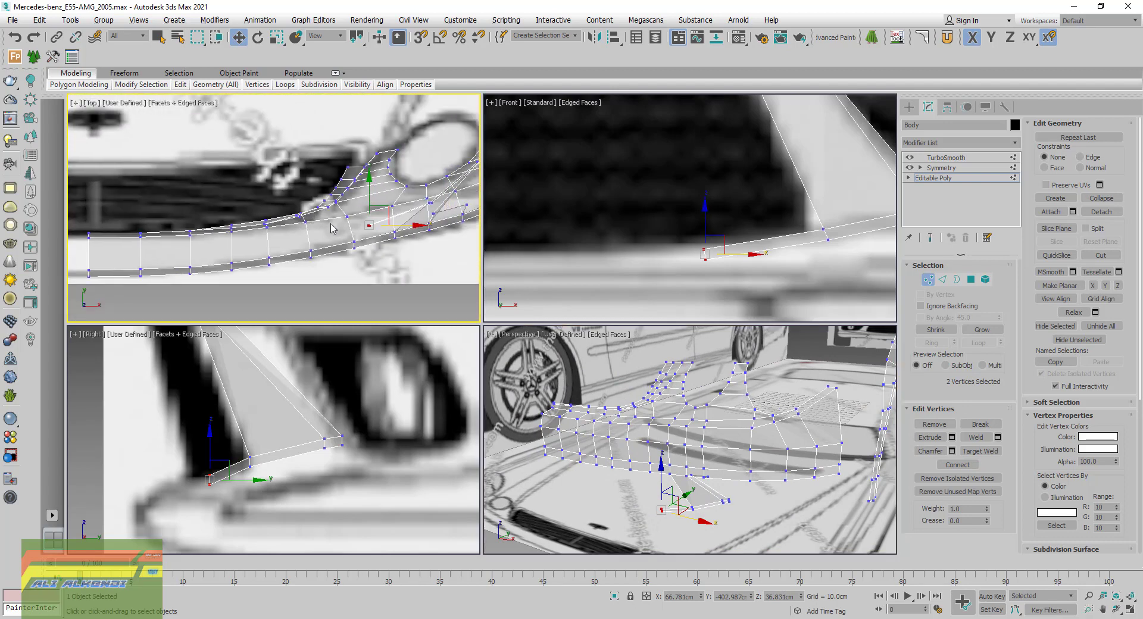
pyautogui.moveTo(388, 215); pyautogui.dragTo(410, 208)
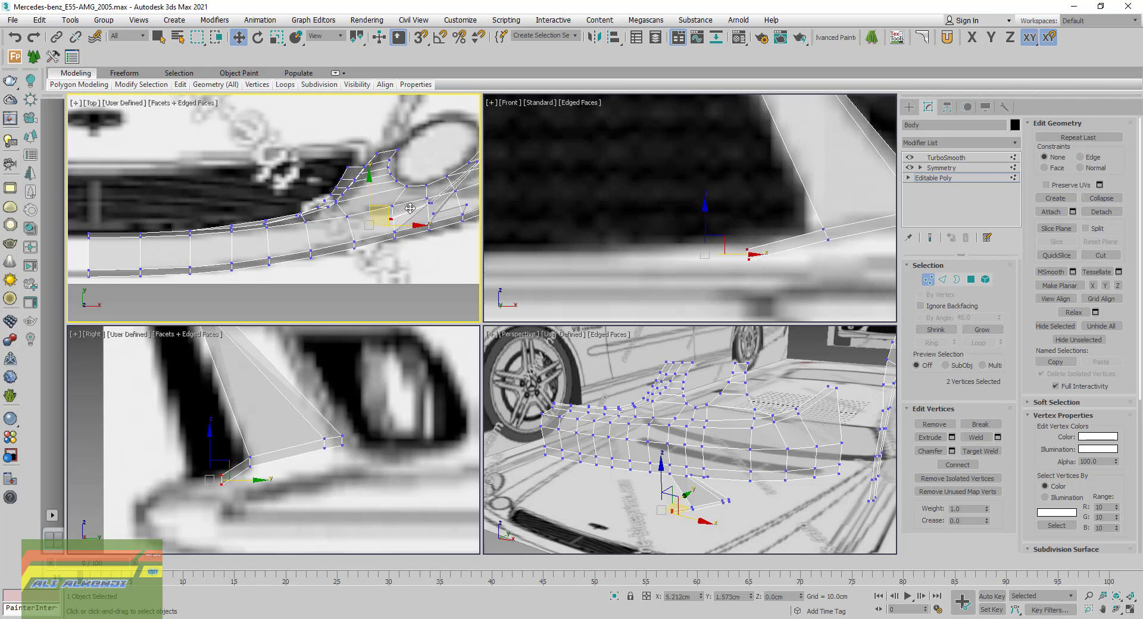
pyautogui.moveTo(411, 209); pyautogui.dragTo(369, 221)
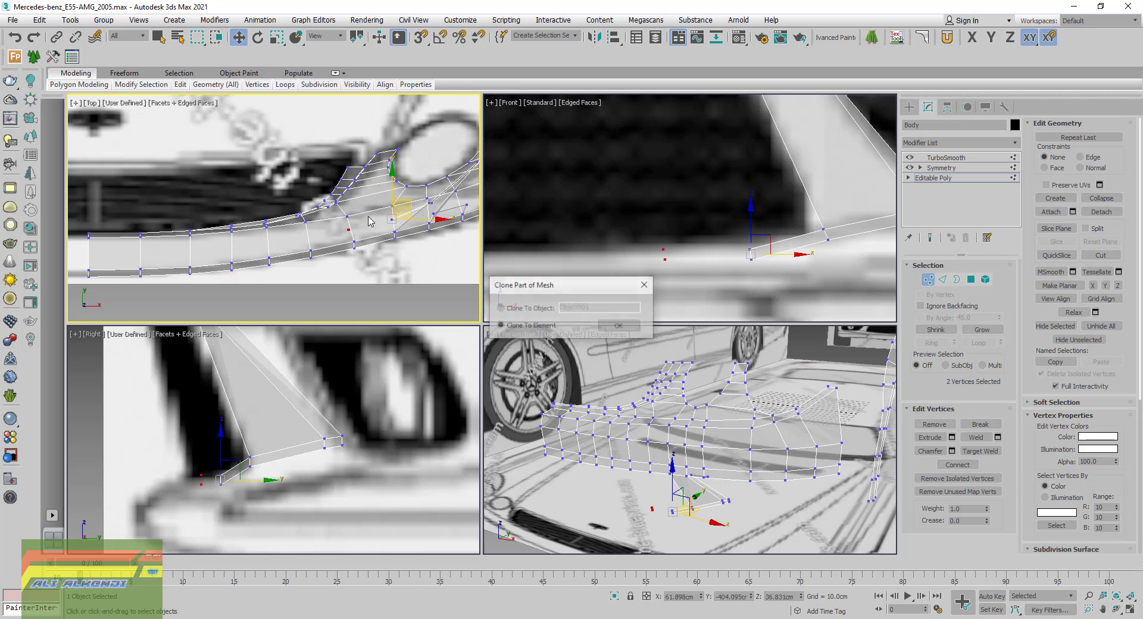
pyautogui.click(643, 284)
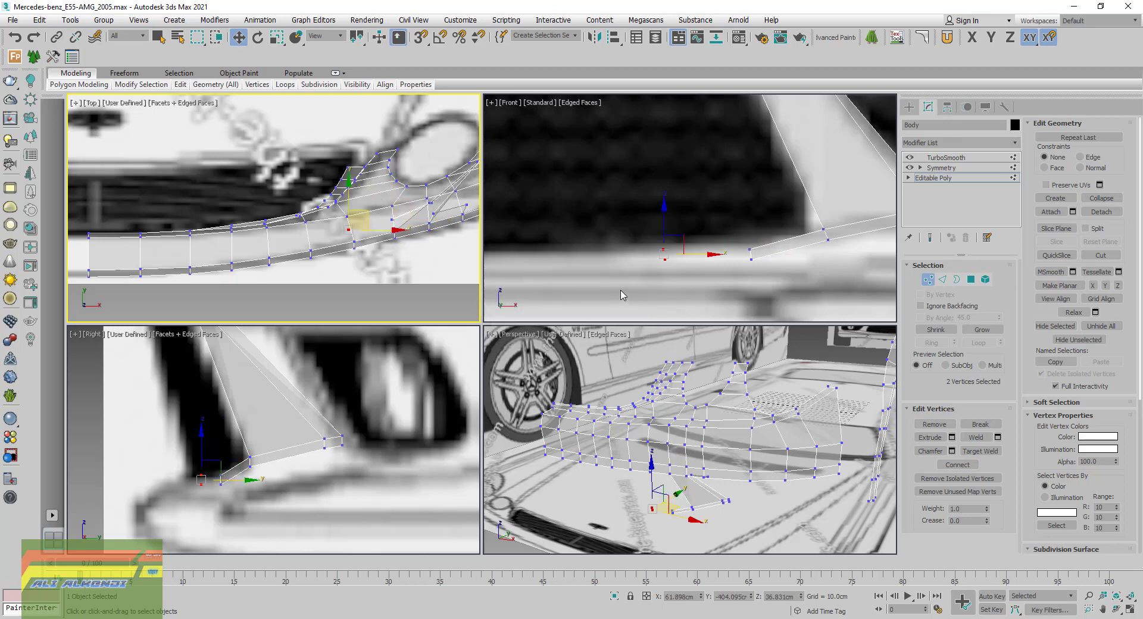
pyautogui.rightClick(883, 284)
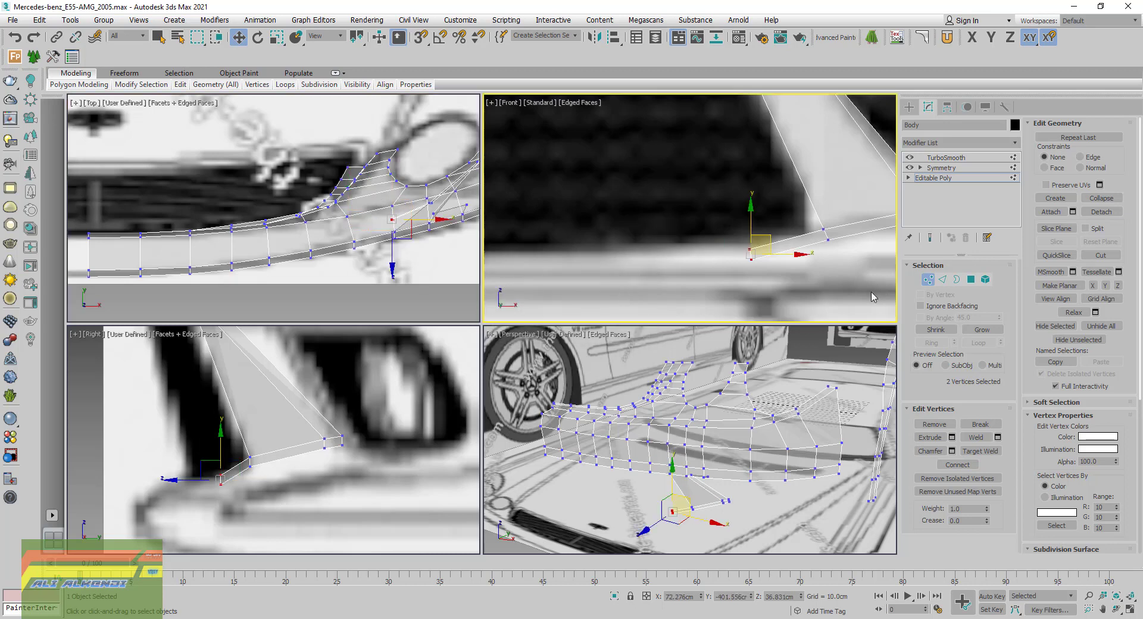
# Shift-drag the lip's end edge leftward three times in the Top view to add new strips
pyautogui.click(943, 279)
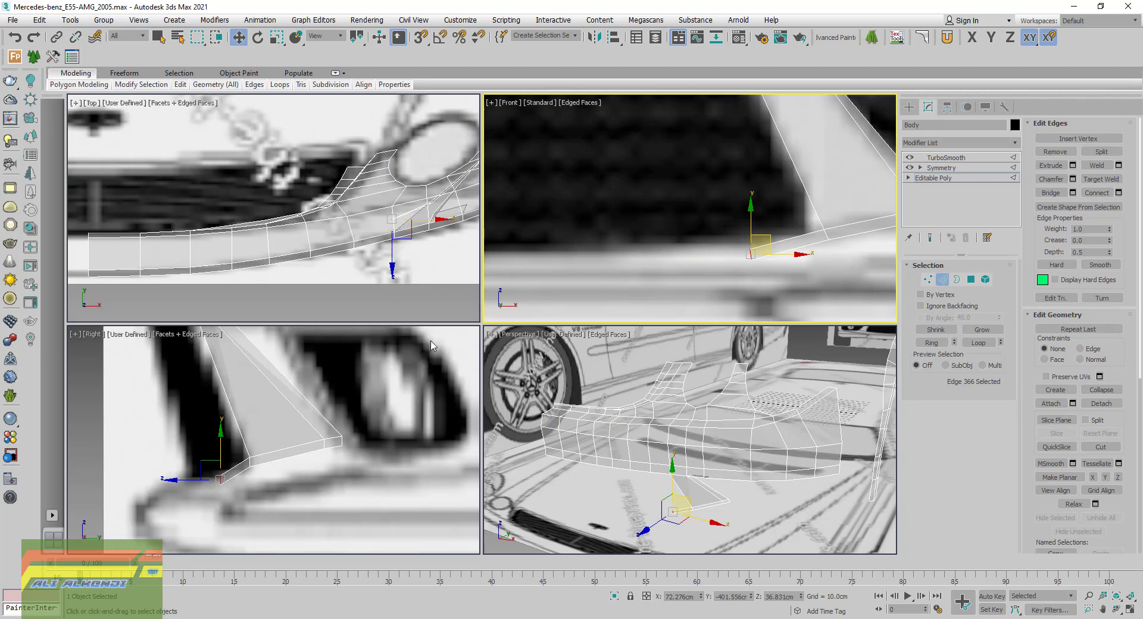
pyautogui.scroll(2, 381, 229)
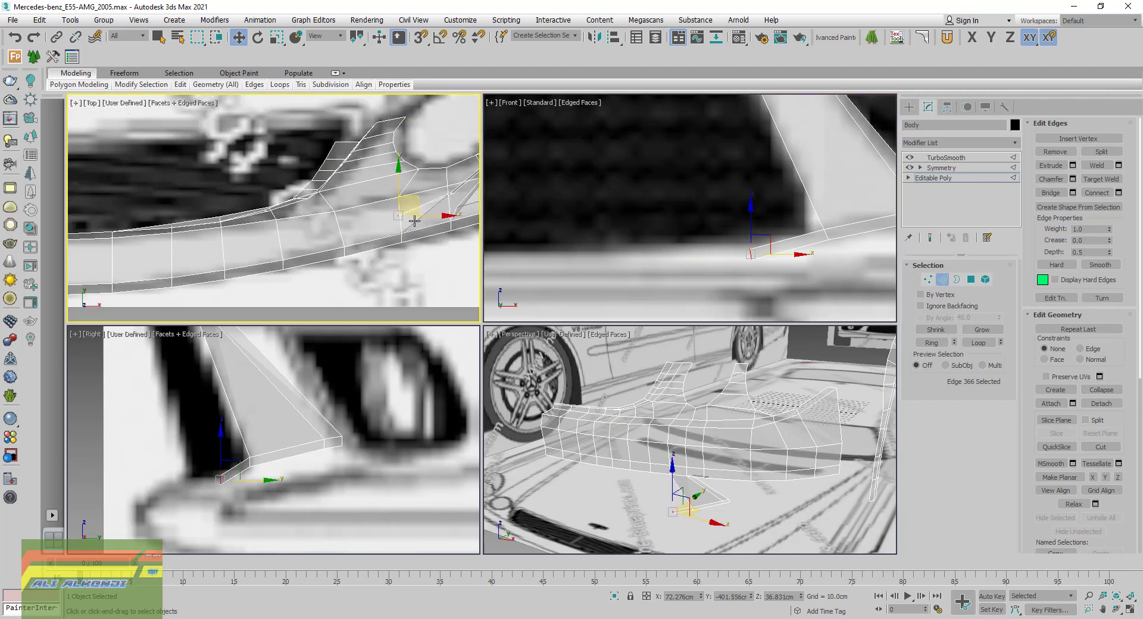
pyautogui.keyDown('shift'); pyautogui.moveTo(415, 221); pyautogui.dragTo(357, 222); pyautogui.keyUp('shift')
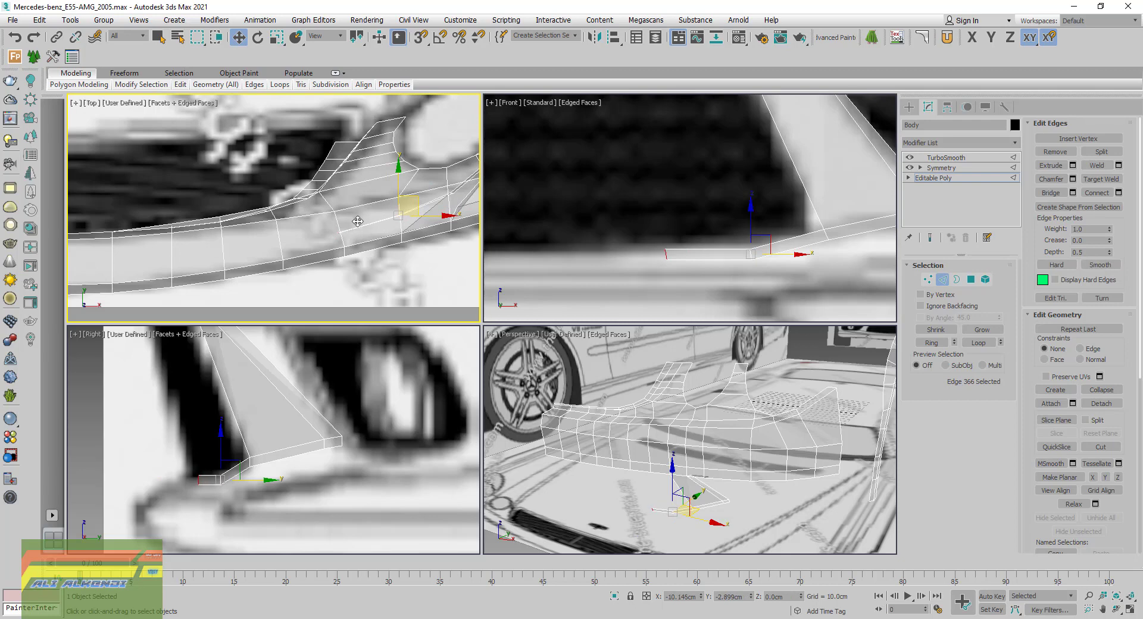
pyautogui.moveTo(357, 221); pyautogui.dragTo(394, 213, button='middle')
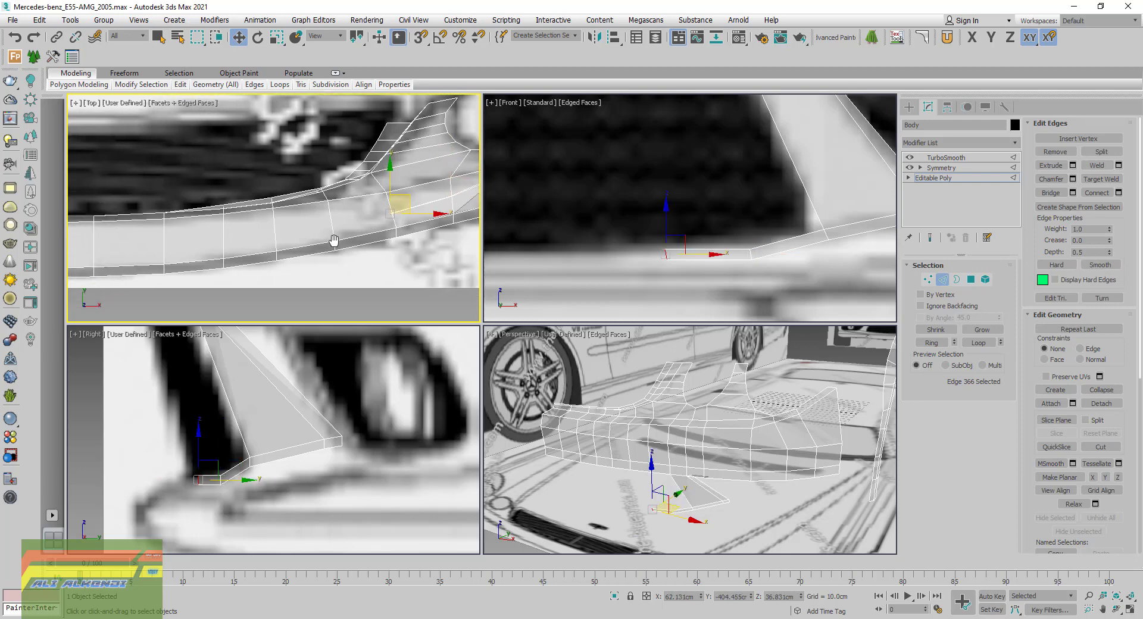
pyautogui.keyDown('shift'); pyautogui.moveTo(393, 214); pyautogui.dragTo(351, 220); pyautogui.keyUp('shift')
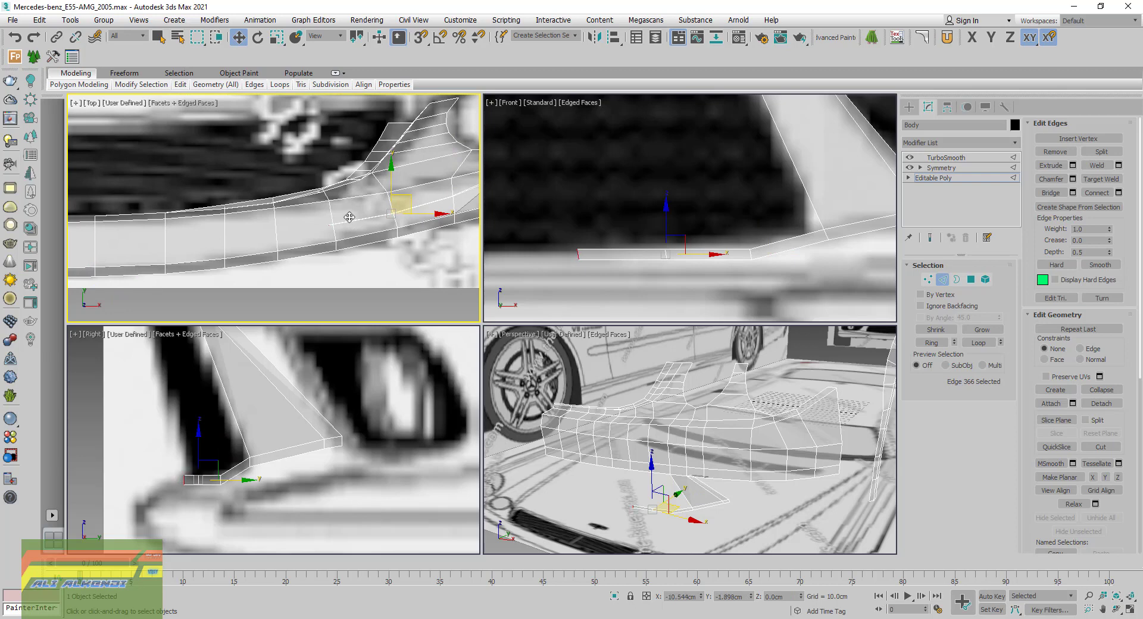
pyautogui.moveTo(349, 218); pyautogui.dragTo(391, 221, button='middle')
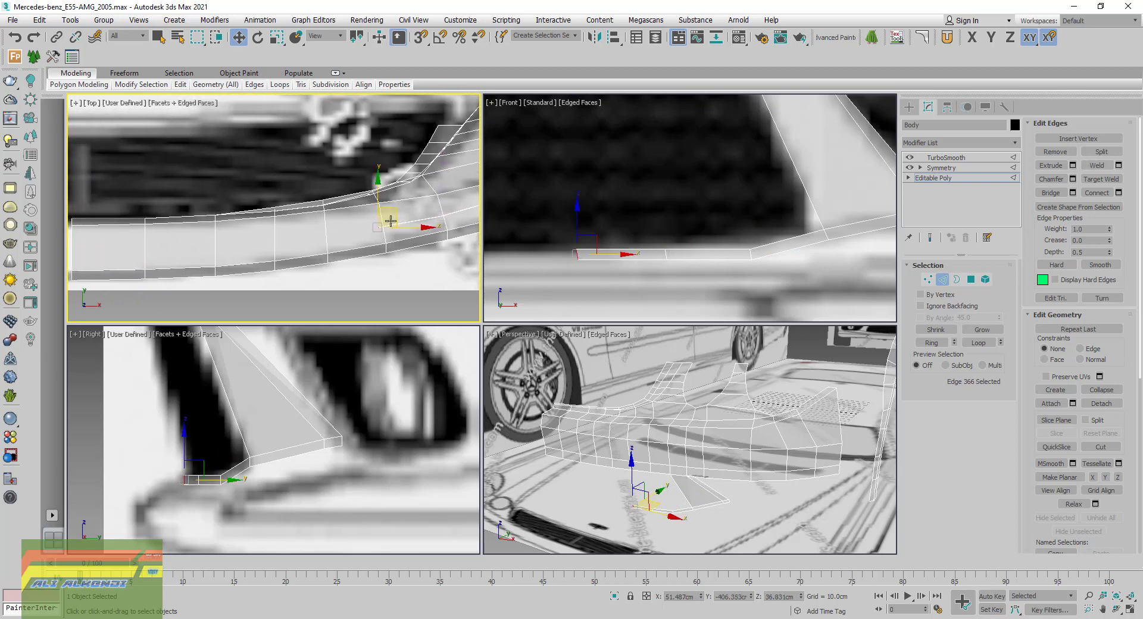
pyautogui.keyDown('shift'); pyautogui.moveTo(396, 213); pyautogui.dragTo(341, 222); pyautogui.keyUp('shift')
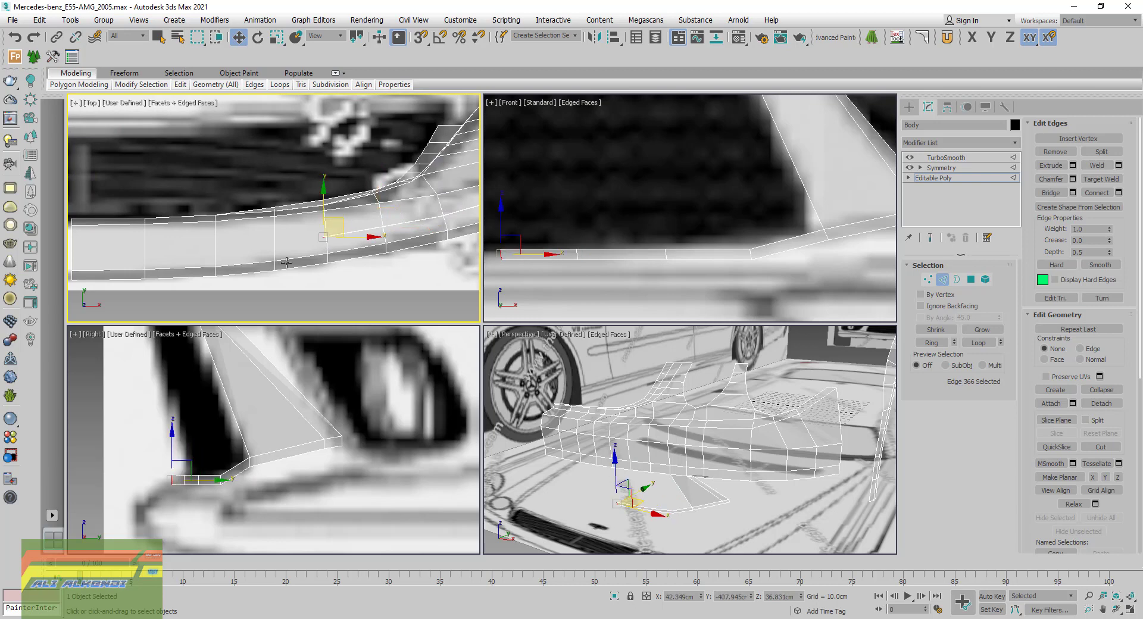
pyautogui.moveTo(287, 262); pyautogui.dragTo(340, 251, button='middle')
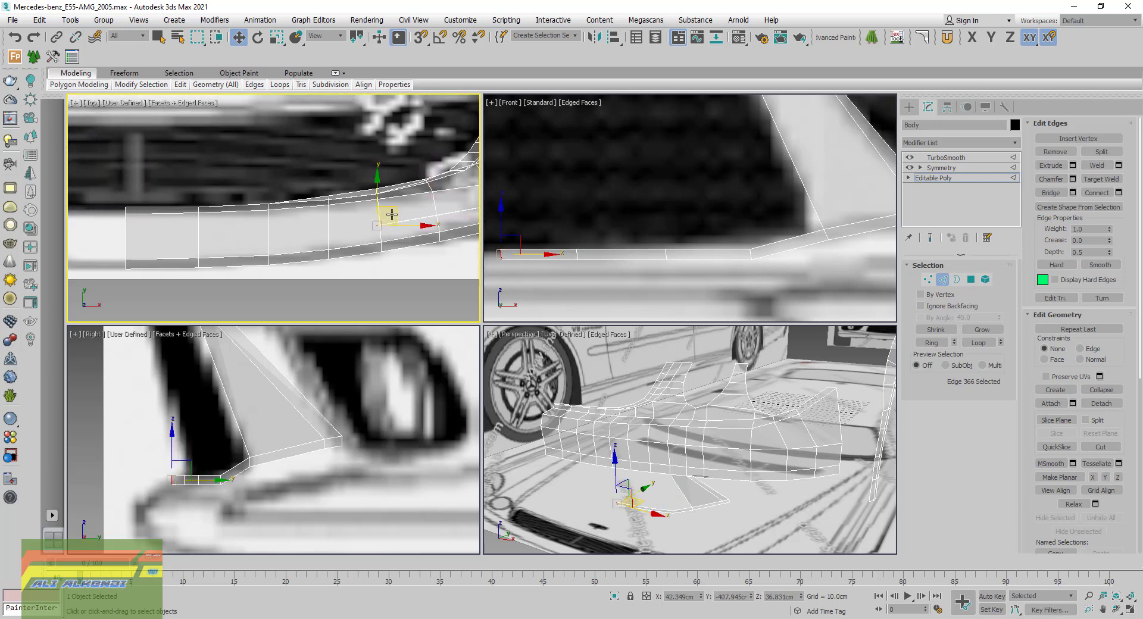
# Select edge 372 and extrude two more lip strips toward the car's centre
pyautogui.click(365, 231)
pyautogui.press('w')
pyautogui.hotkey('ctrl', 'z')
pyautogui.moveTo(397, 242); pyautogui.dragTo(361, 240, button='middle')
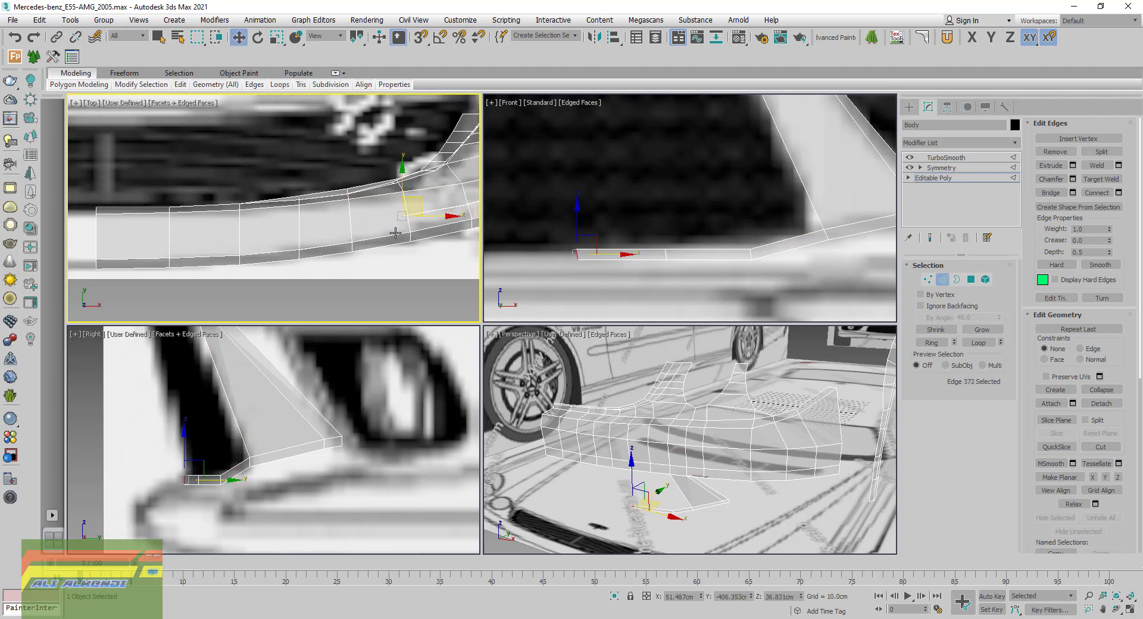
pyautogui.moveTo(413, 226)
pyautogui.keyDown('shift'); pyautogui.mouseDown()
pyautogui.moveTo(365, 208)
pyautogui.moveTo(315, 221)
pyautogui.mouseUp(); pyautogui.keyUp('shift')
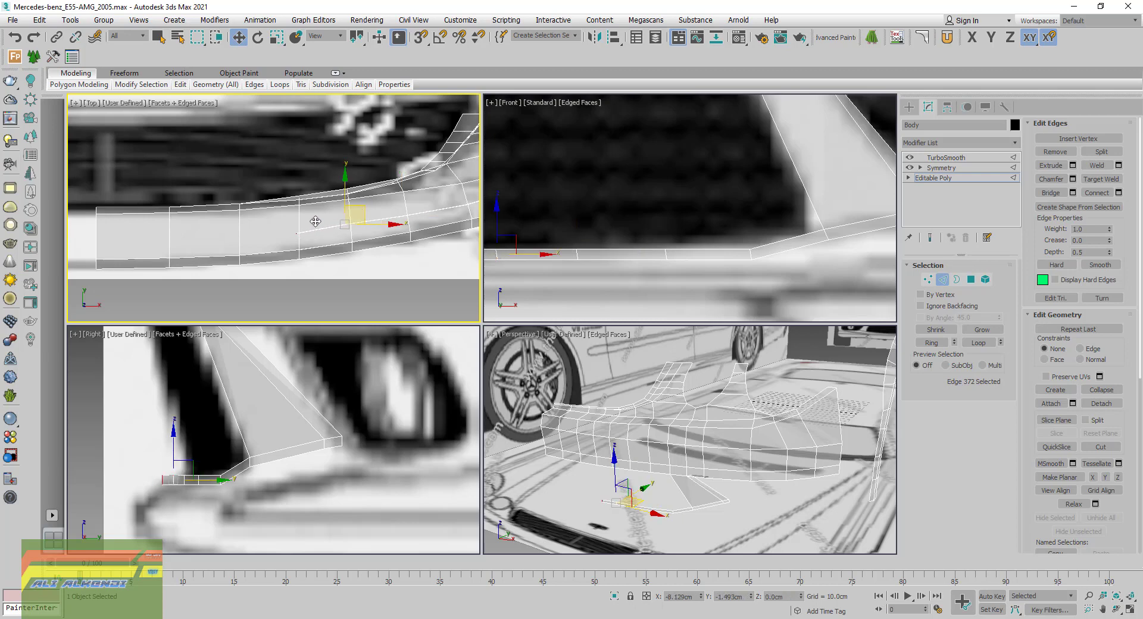
pyautogui.keyDown('shift'); pyautogui.moveTo(315, 221); pyautogui.dragTo(314, 221); pyautogui.keyUp('shift')
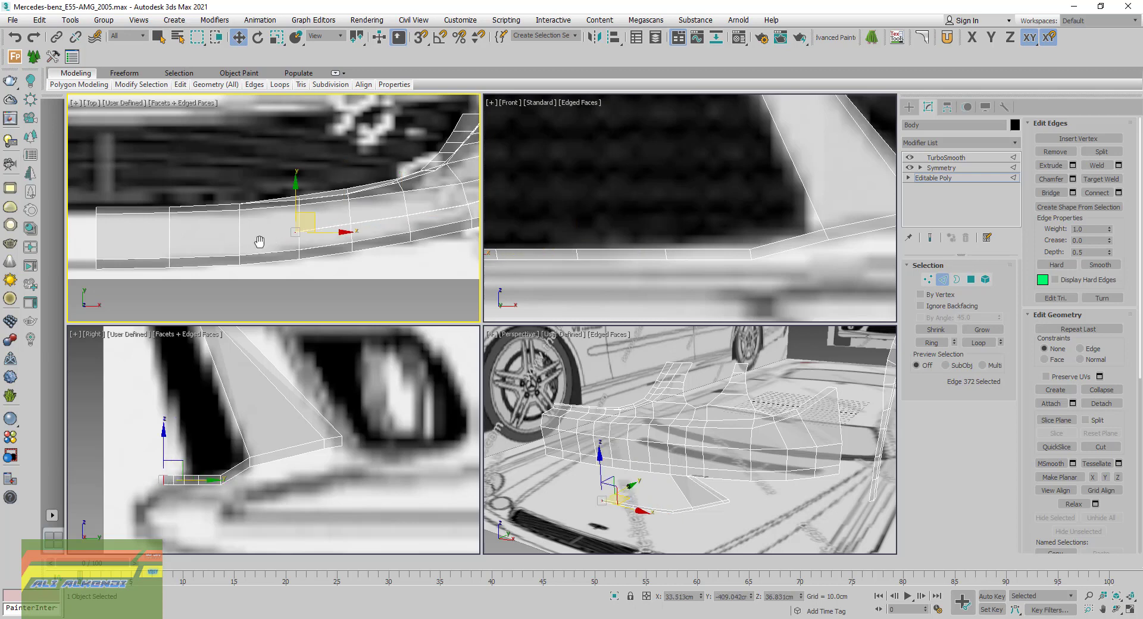
pyautogui.moveTo(256, 237); pyautogui.dragTo(441, 233, button='middle')
pyautogui.keyDown('shift'); pyautogui.moveTo(453, 226); pyautogui.dragTo(248, 236); pyautogui.keyUp('shift')
# Frame the front view on the grille and switch to Vertex level
pyautogui.scroll(-1, 541, 246)
pyautogui.scroll(-3, 543, 250)
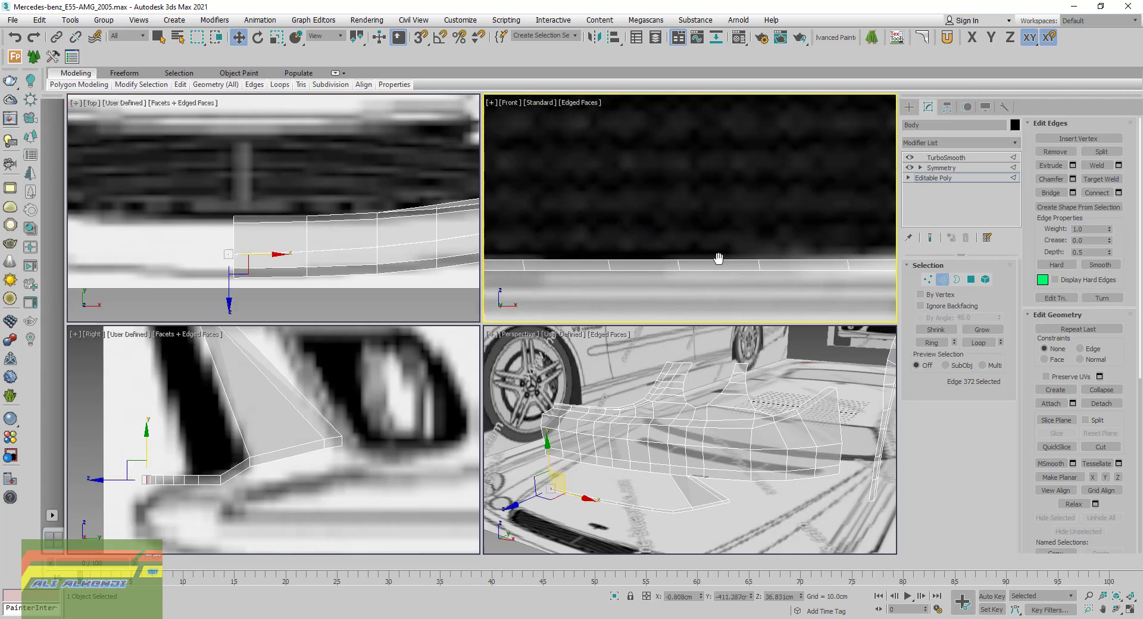
pyautogui.scroll(-2, 548, 262)
pyautogui.moveTo(553, 272); pyautogui.dragTo(677, 271, button='middle')
pyautogui.scroll(2, 640, 278)
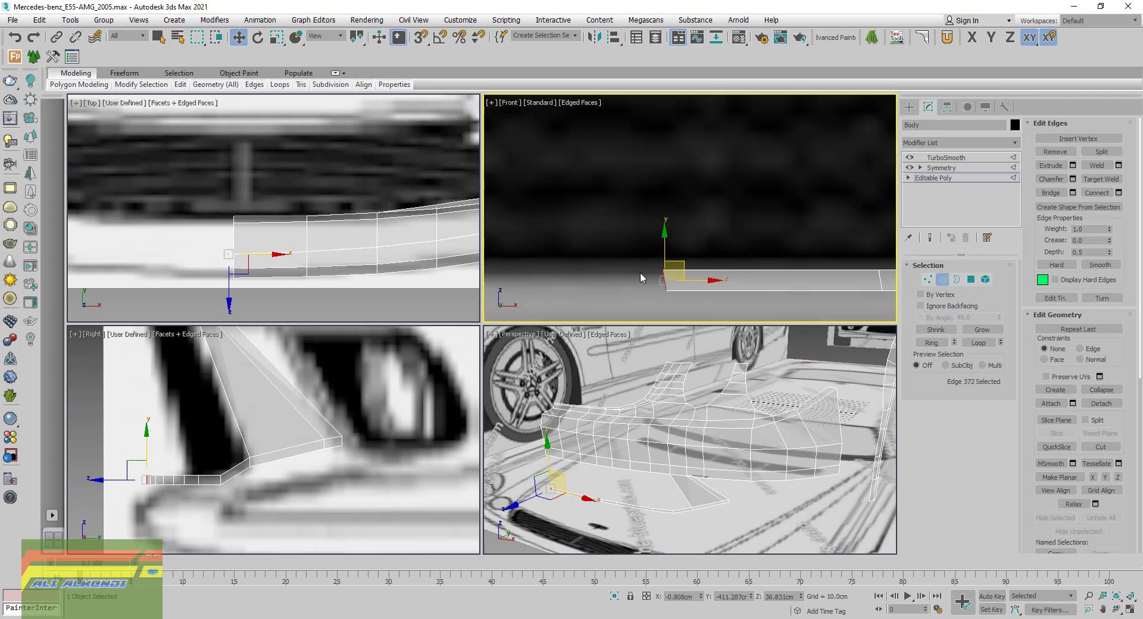
pyautogui.click(927, 279)
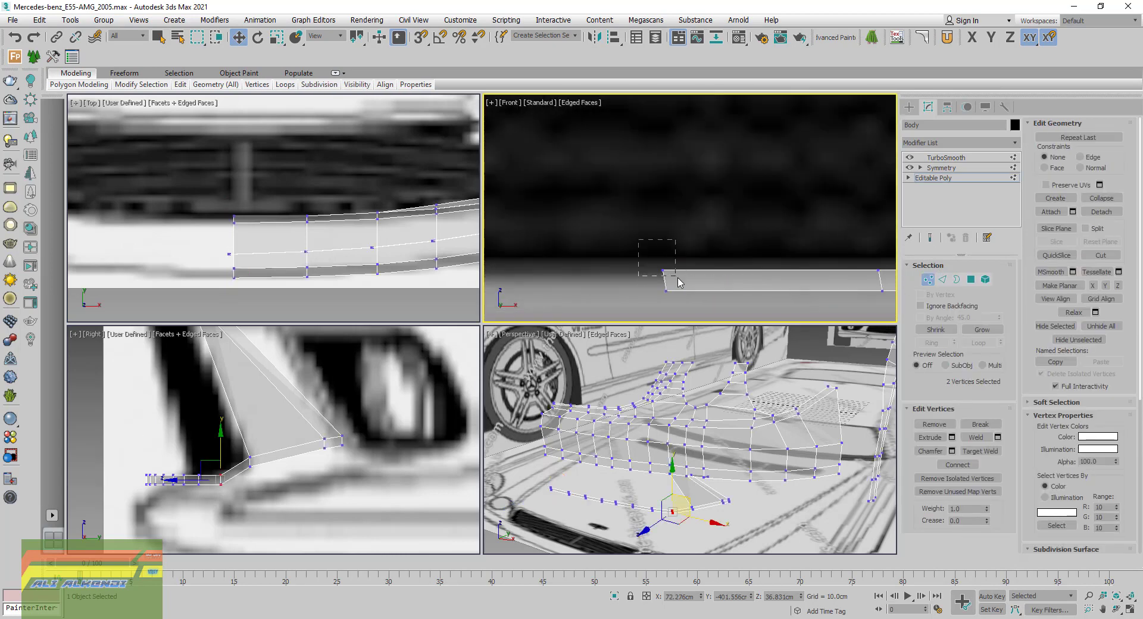
# Set the strip's lower-left end vertex to Absolute X 0.0 cm and maximize the Front view
pyautogui.rightClick(238, 37)
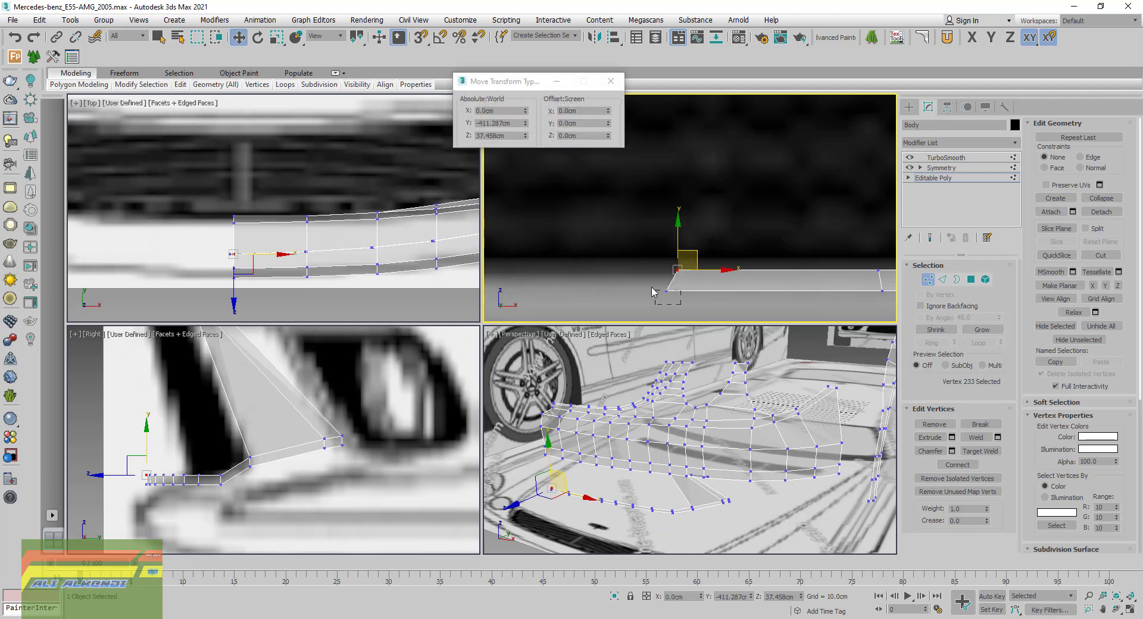
pyautogui.moveTo(682, 307); pyautogui.dragTo(637, 284)
pyautogui.rightClick(526, 111)
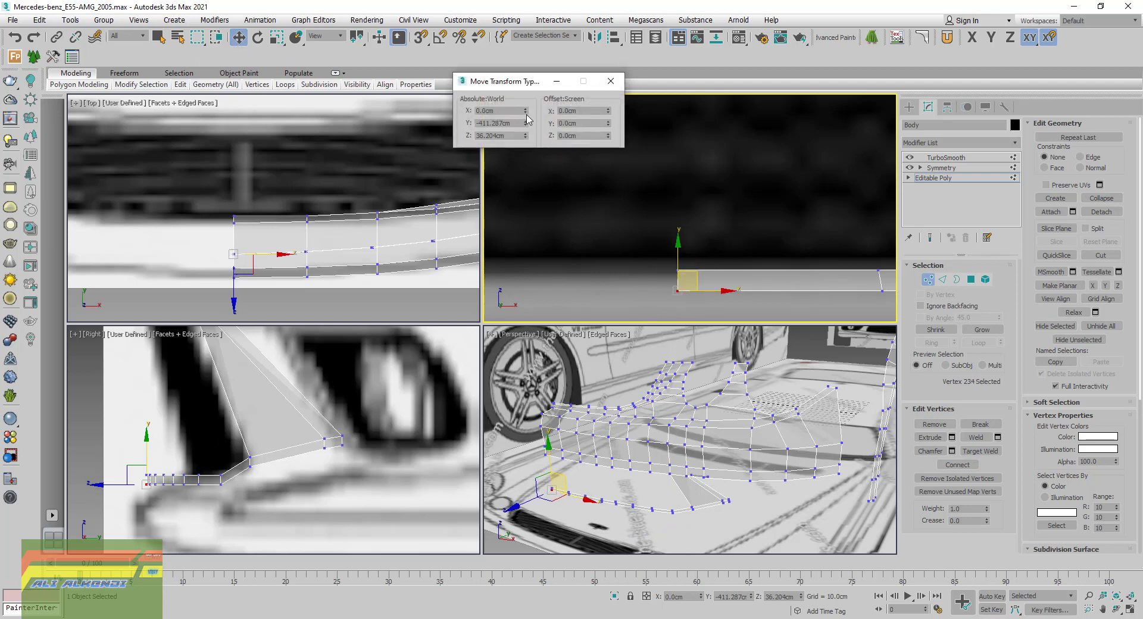
pyautogui.click(609, 82)
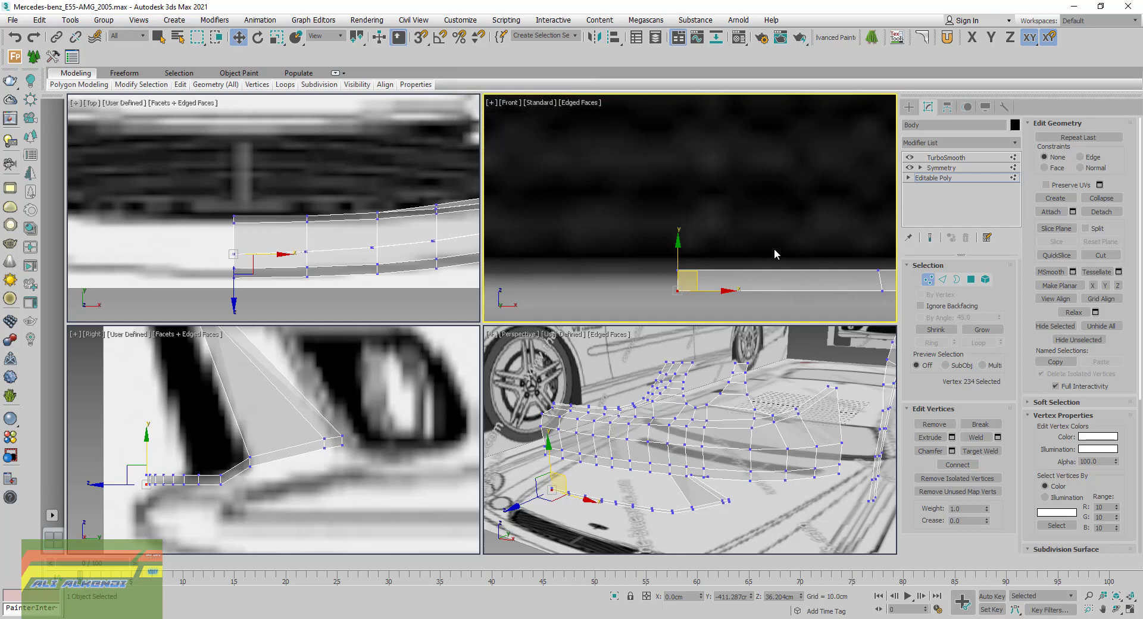
pyautogui.moveTo(774, 253); pyautogui.dragTo(661, 253, button='middle')
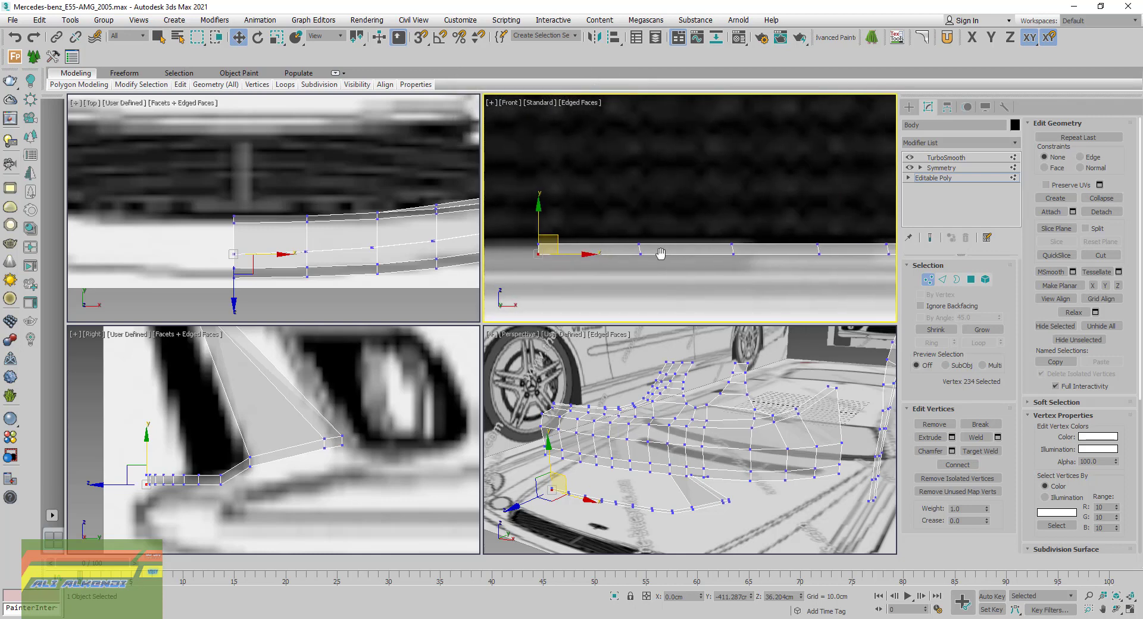
pyautogui.scroll(-2, 661, 253)
pyautogui.scroll(-2, 723, 255)
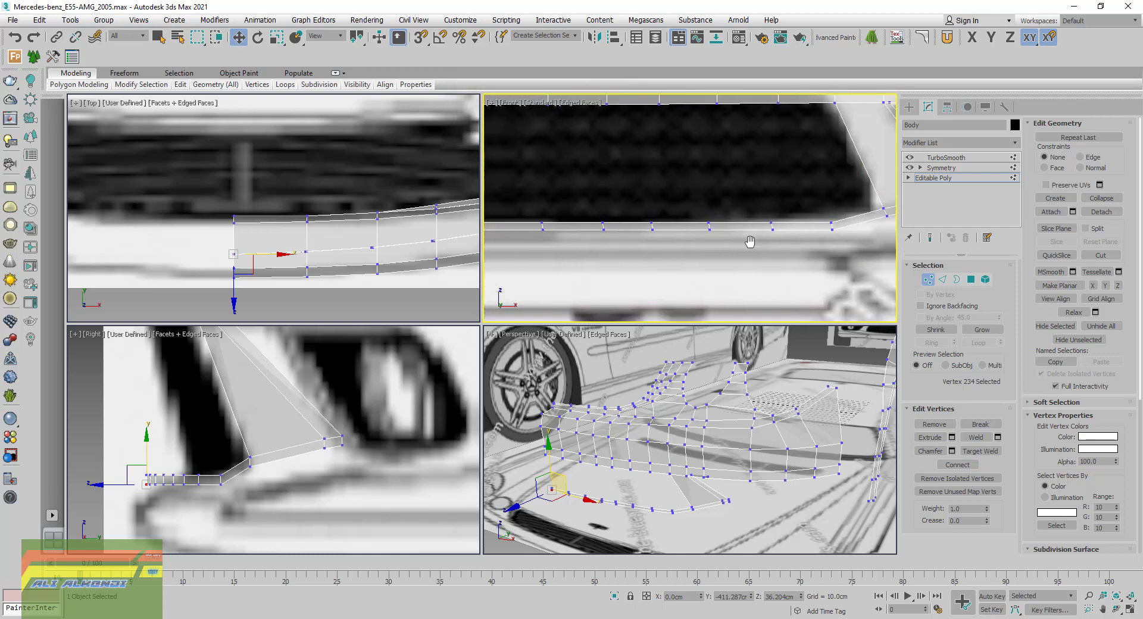
pyautogui.moveTo(750, 241); pyautogui.dragTo(776, 250, button='middle')
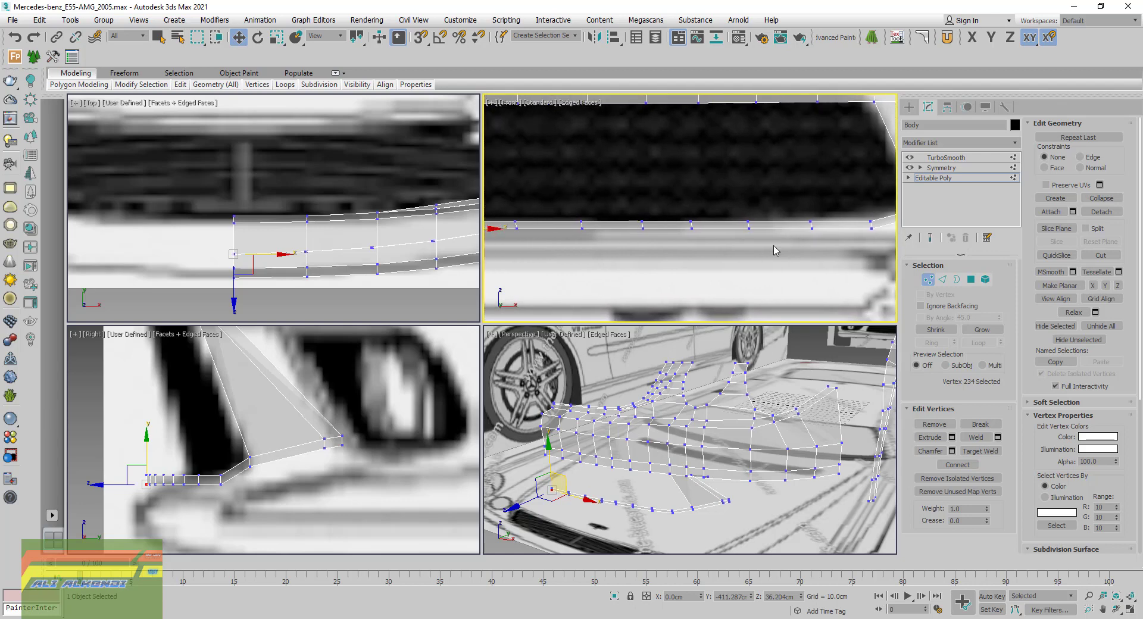
pyautogui.click(1131, 609)
# Box-select the lower strip's vertices and lower them slightly along Y
pyautogui.moveTo(748, 329); pyautogui.dragTo(279, 405)
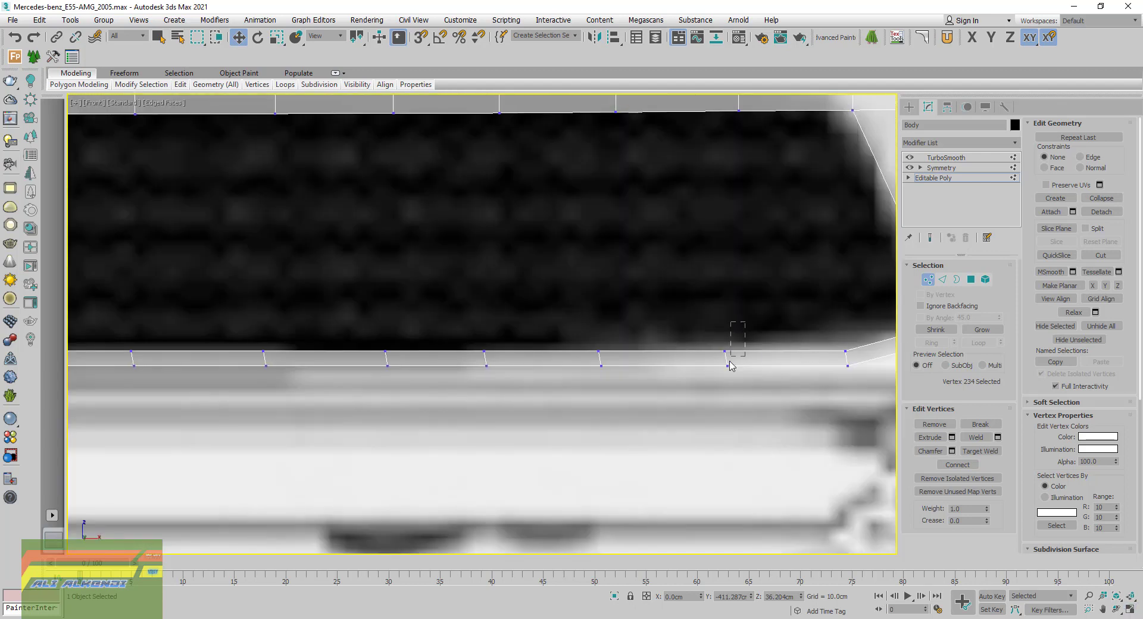
pyautogui.scroll(-4, 279, 405)
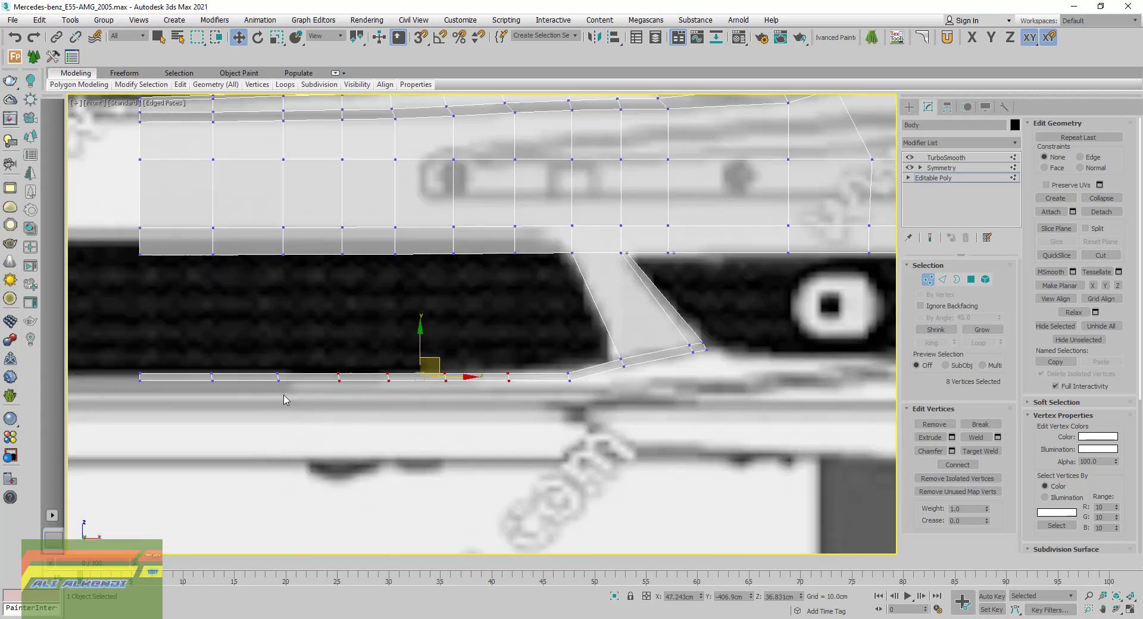
pyautogui.keyDown('ctrl'); pyautogui.moveTo(173, 371); pyautogui.dragTo(367, 400); pyautogui.keyUp('ctrl')
pyautogui.scroll(2, 367, 400)
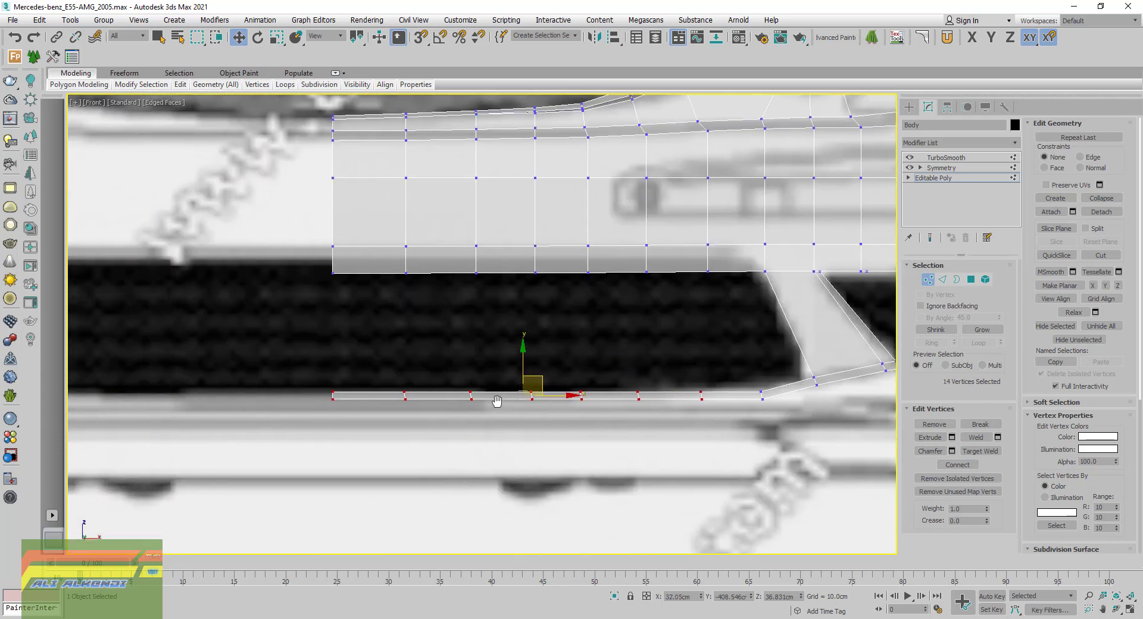
pyautogui.scroll(2, 497, 401)
pyautogui.moveTo(506, 388); pyautogui.dragTo(477, 376, button='middle')
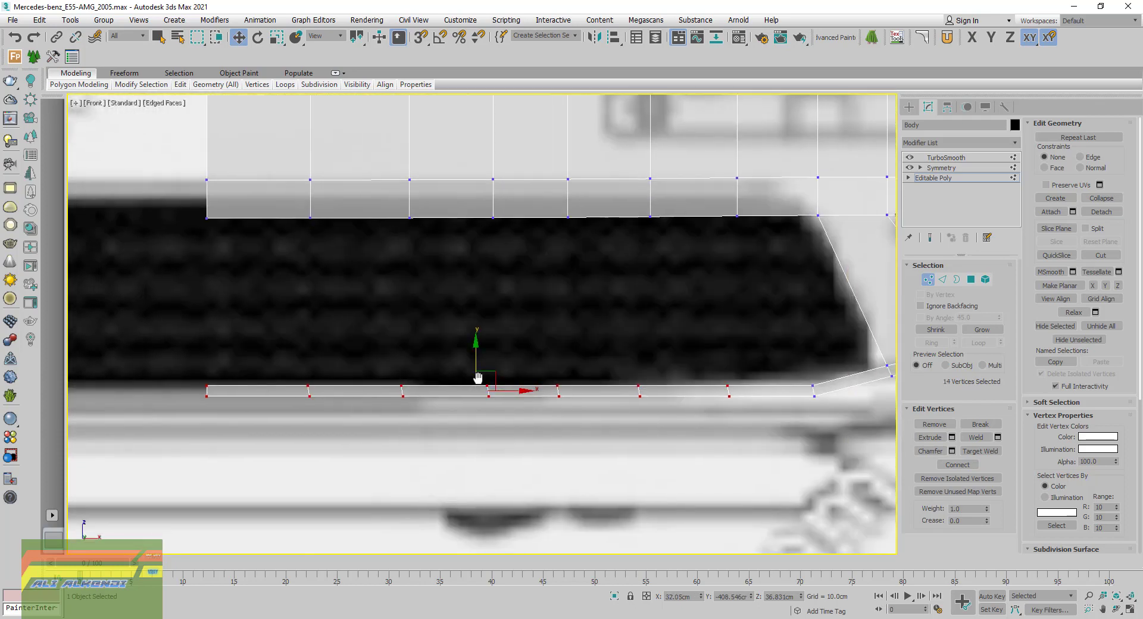
pyautogui.moveTo(477, 357); pyautogui.dragTo(475, 354)
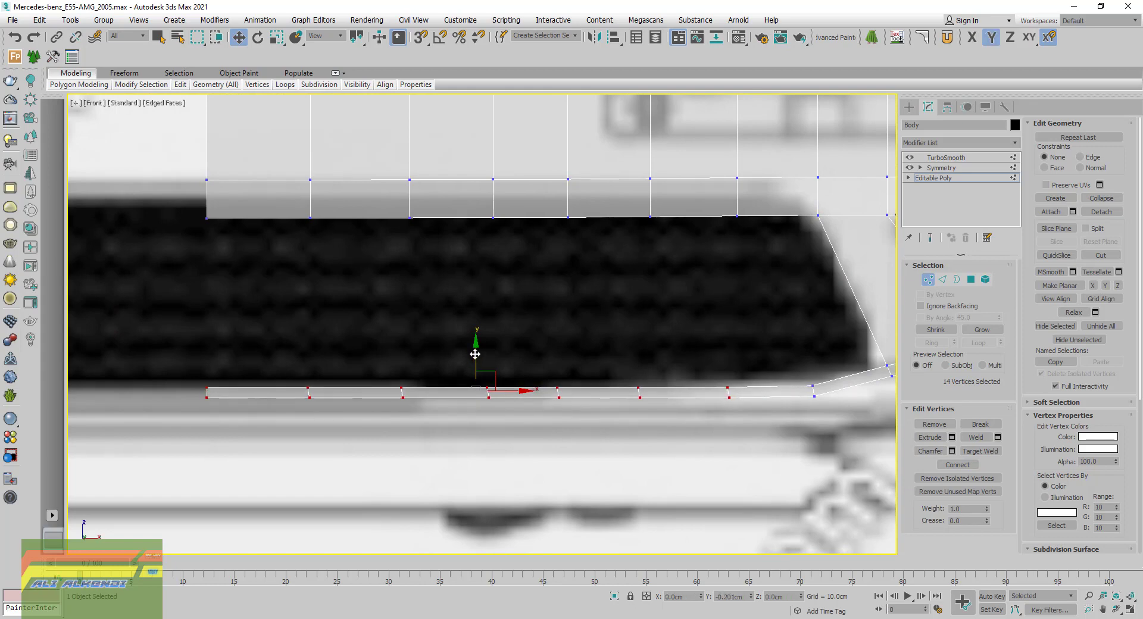
pyautogui.keyDown('alt'); pyautogui.moveTo(777, 444); pyautogui.dragTo(670, 342); pyautogui.keyUp('alt')
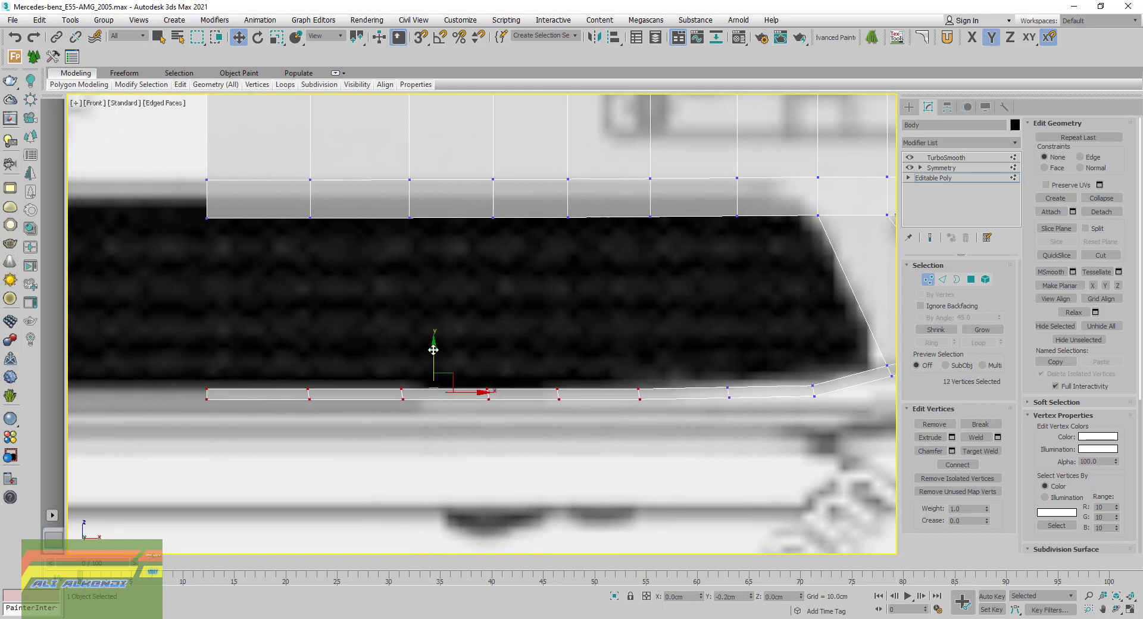
pyautogui.moveTo(434, 350); pyautogui.dragTo(433, 353)
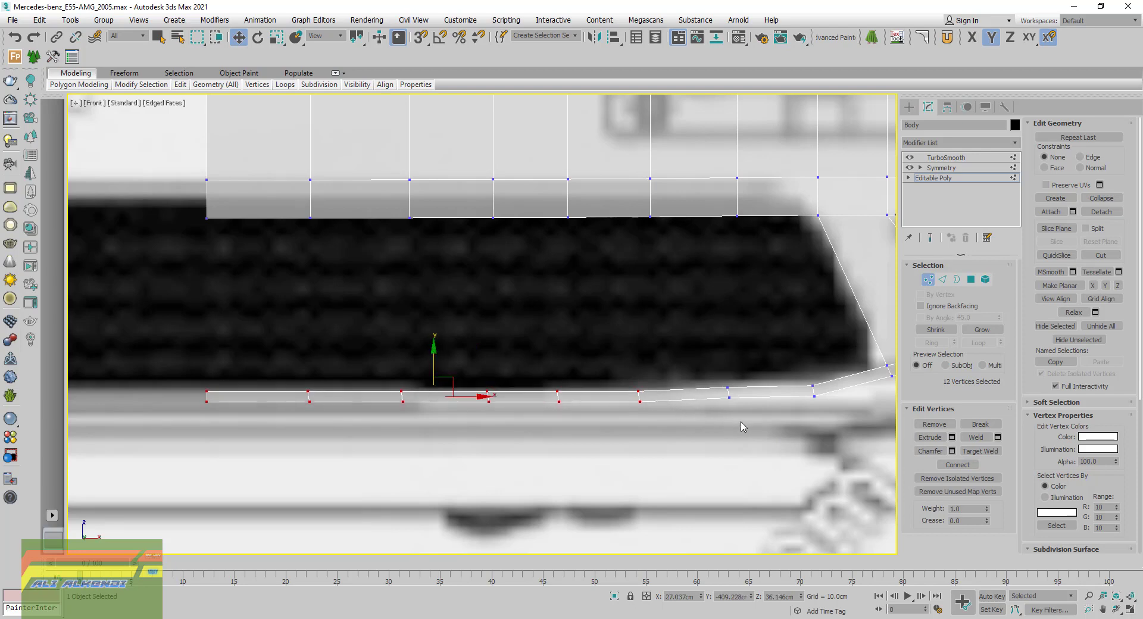
# Select ten vertices along the lip's bottom edge and level them at Z 36.016 cm
pyautogui.moveTo(746, 415)
pyautogui.mouseDown()
pyautogui.moveTo(717, 381)
pyautogui.moveTo(727, 356)
pyautogui.mouseUp()
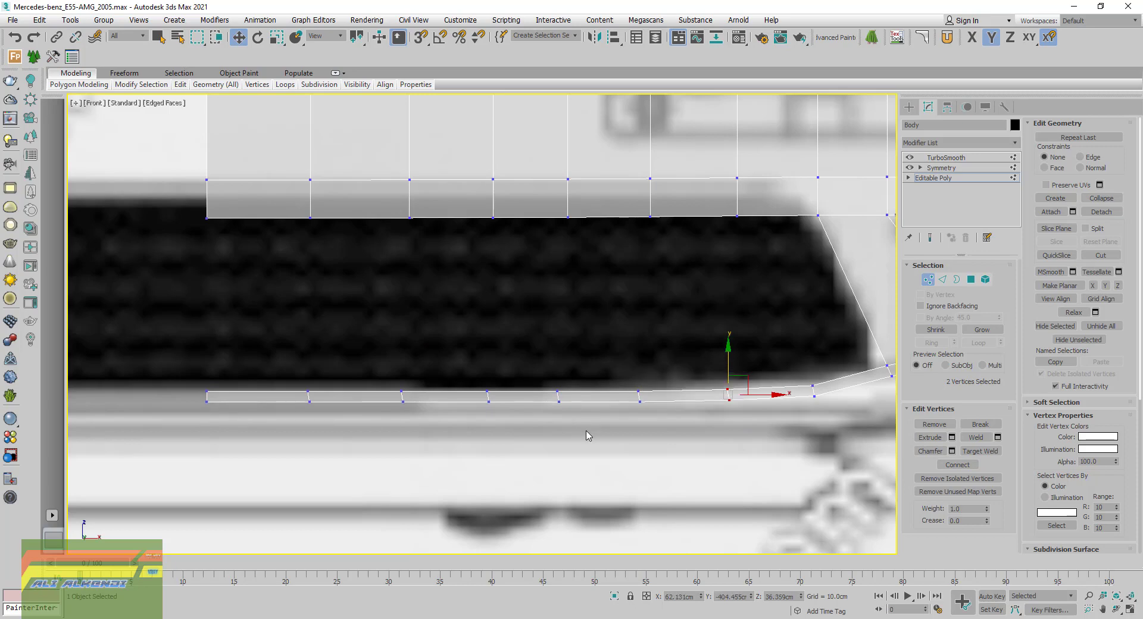
pyautogui.moveTo(587, 434); pyautogui.dragTo(663, 418, button='middle')
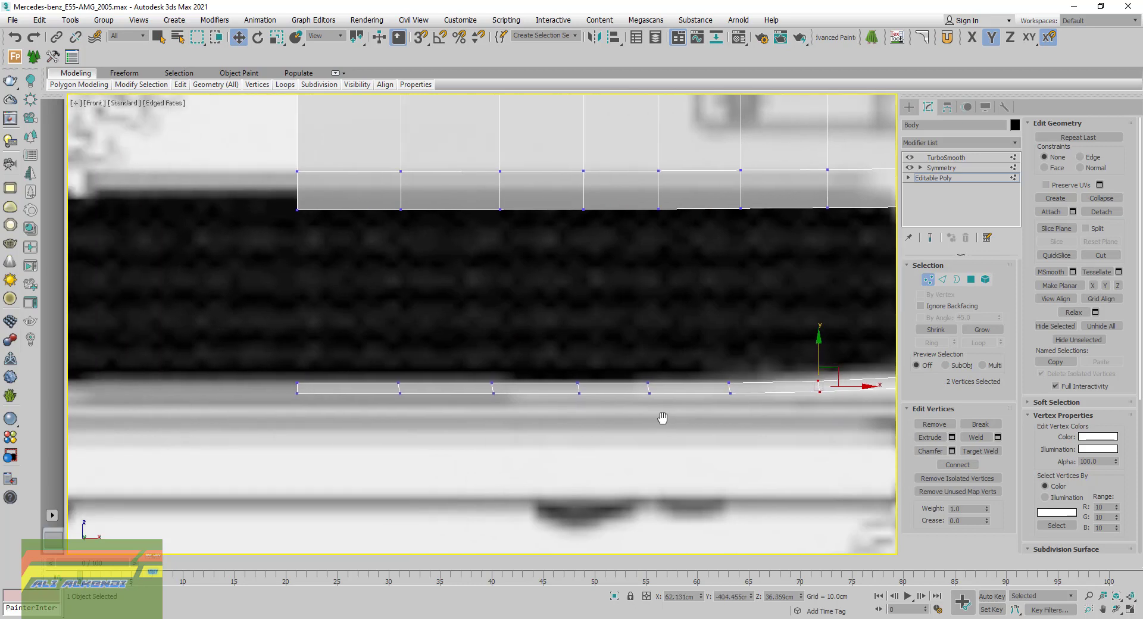
pyautogui.moveTo(685, 424); pyautogui.dragTo(296, 335)
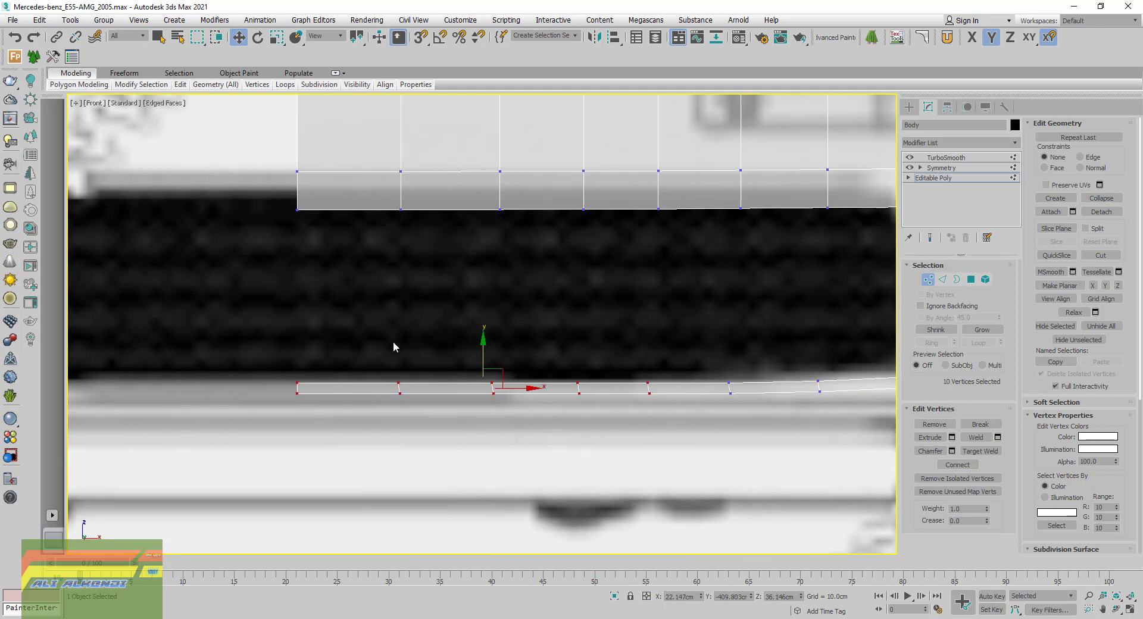
pyautogui.moveTo(484, 345); pyautogui.dragTo(485, 349)
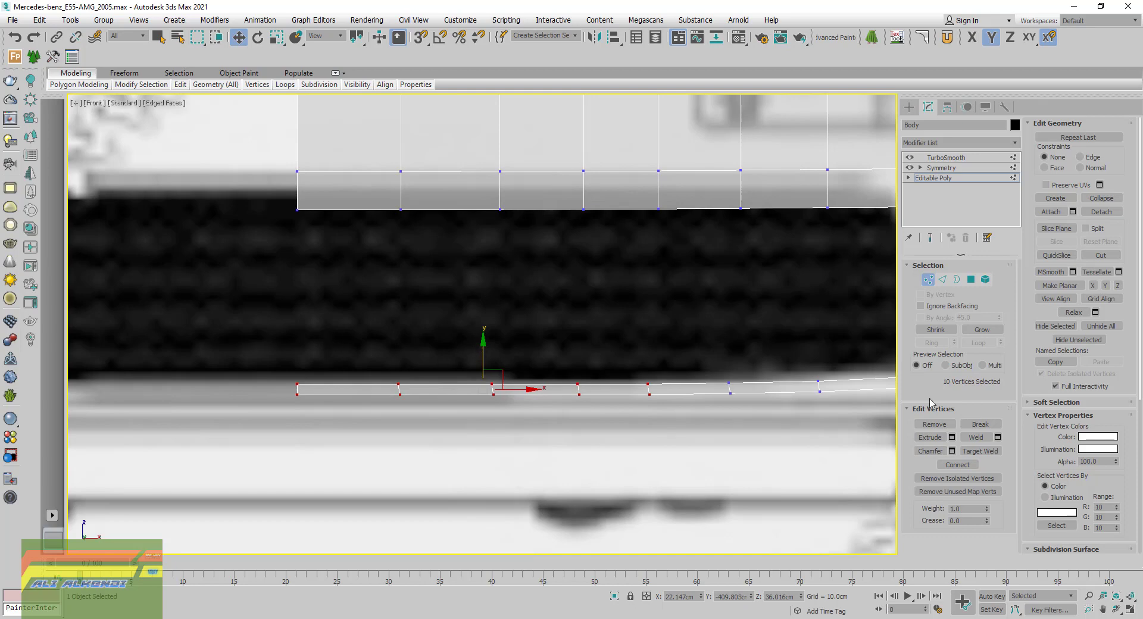
# Exit vertex editing, show the TurboSmooth result, and return to four viewports with Perspective active
pyautogui.click(928, 280)
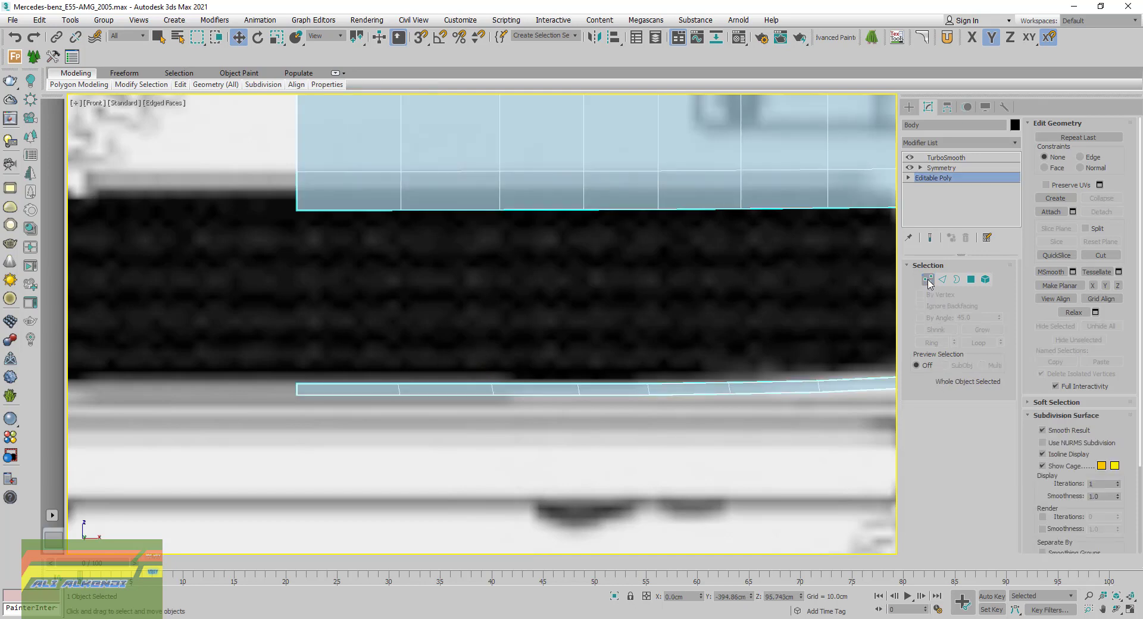
pyautogui.click(946, 157)
pyautogui.scroll(-3, 595, 387)
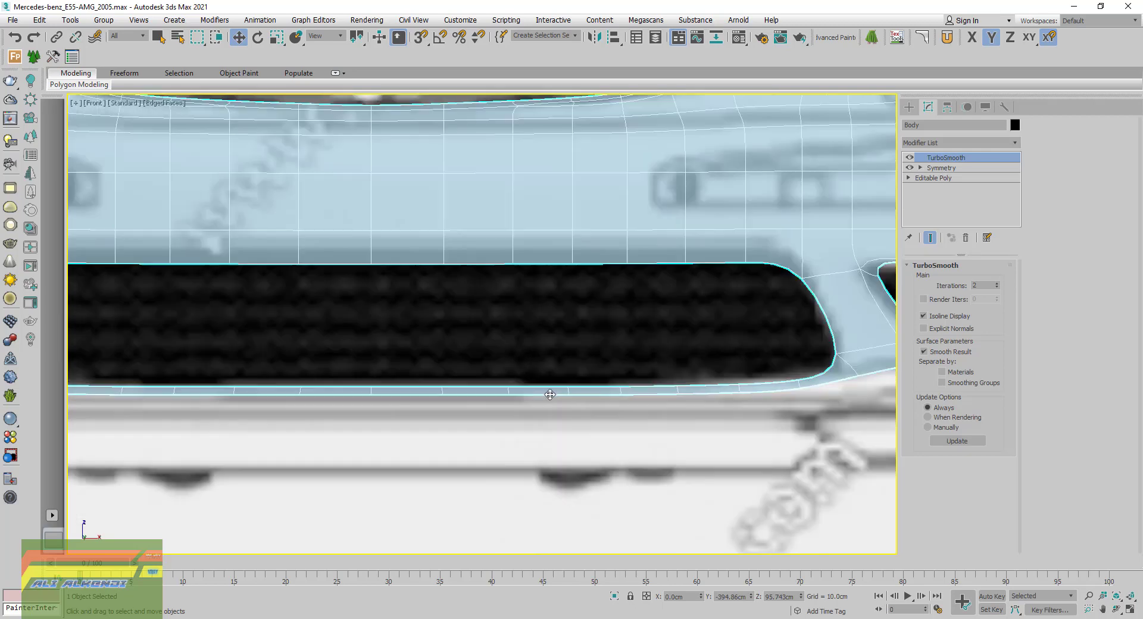
pyautogui.scroll(-3, 551, 401)
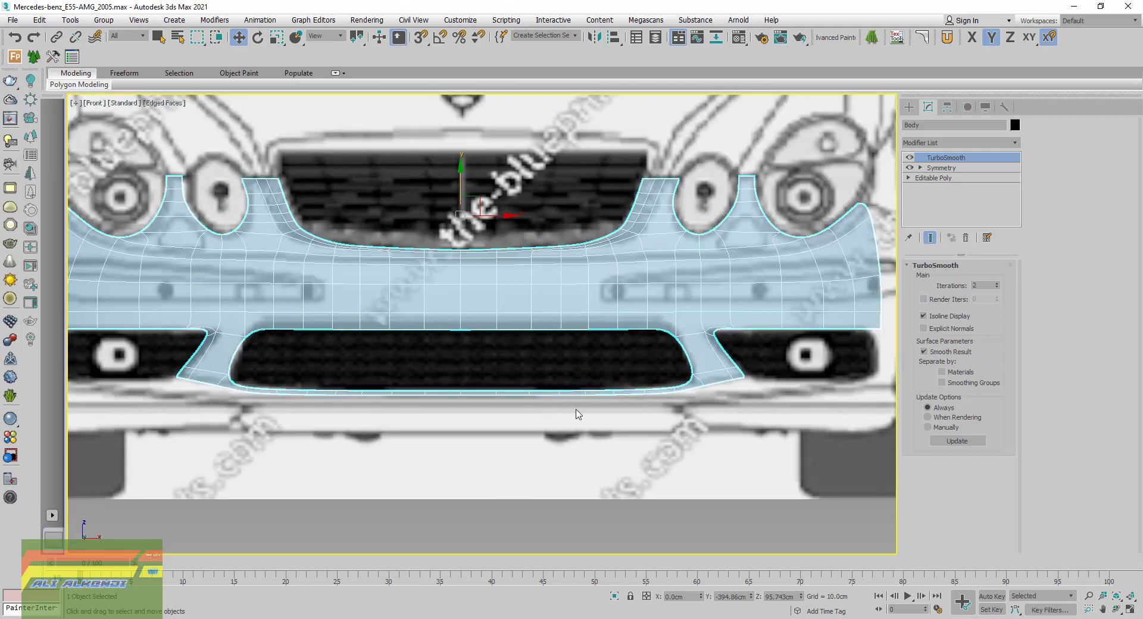
pyautogui.click(1125, 612)
pyautogui.click(753, 471)
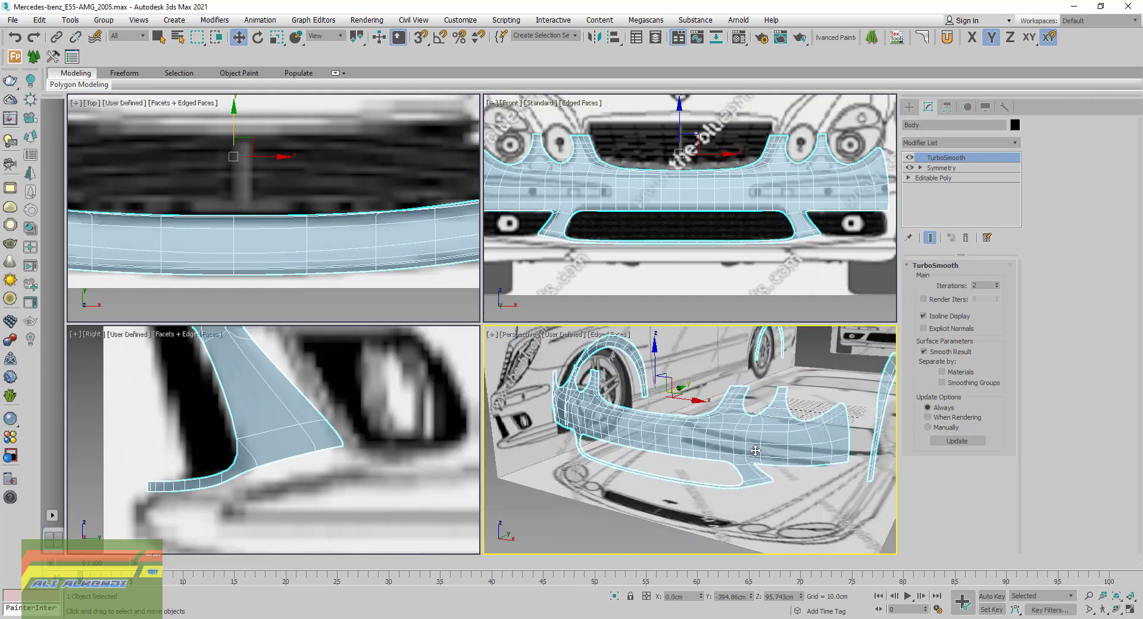
# Maximize the Perspective view, hide edged faces with F4, and deselect the bumper
pyautogui.click(1131, 611)
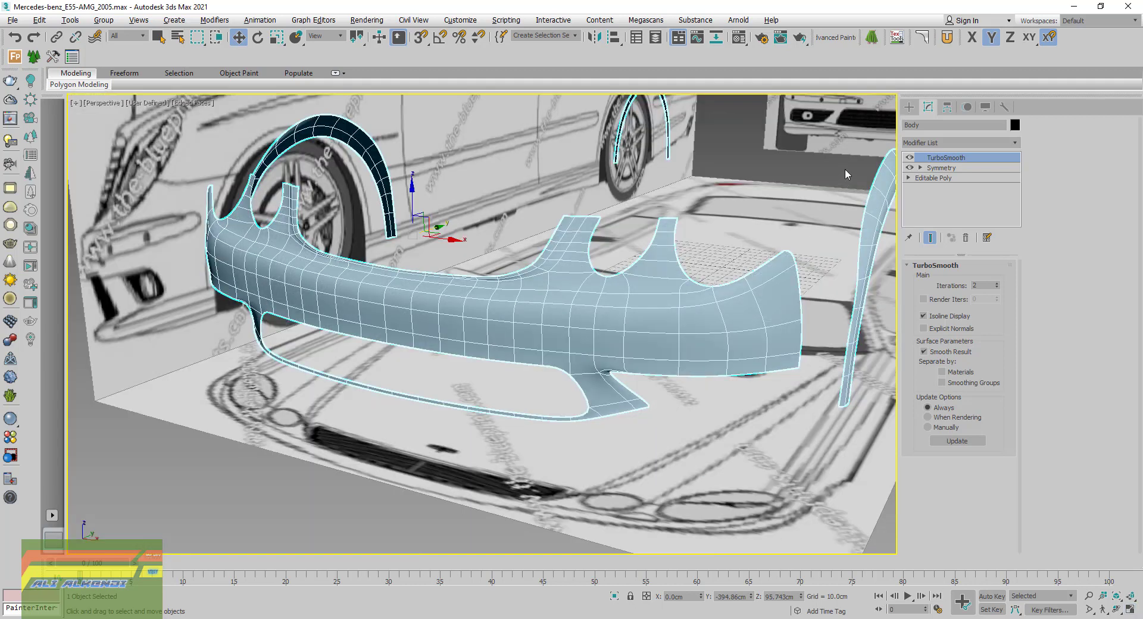
pyautogui.press('F4')
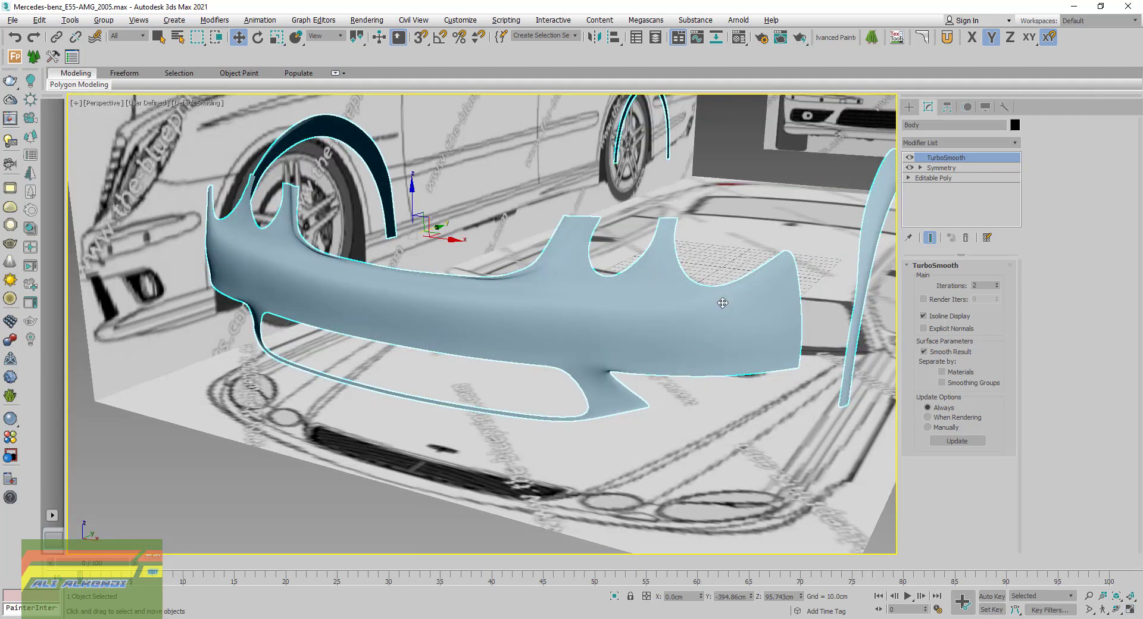
pyautogui.click(752, 455)
pyautogui.scroll(-4, 629, 370)
# Orbit and zoom around the car to inspect the smoothed bumper
pyautogui.moveTo(629, 369)
pyautogui.keyDown('alt'); pyautogui.mouseDown(button='middle')
pyautogui.moveTo(683, 403)
pyautogui.moveTo(753, 416)
pyautogui.moveTo(633, 400)
pyautogui.moveTo(614, 386)
pyautogui.moveTo(559, 396)
pyautogui.moveTo(649, 406)
pyautogui.moveTo(697, 381)
pyautogui.mouseUp(button='middle'); pyautogui.keyUp('alt')
pyautogui.scroll(3, 649, 407)
pyautogui.scroll(1, 454, 209)
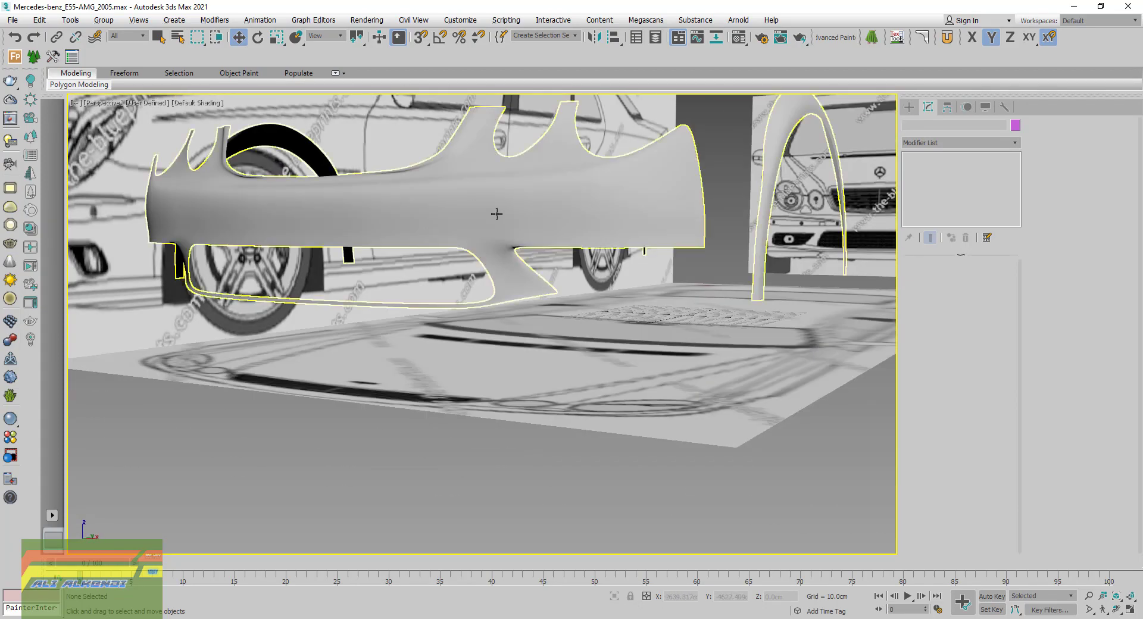
pyautogui.scroll(2, 493, 245)
pyautogui.scroll(2, 536, 276)
pyautogui.scroll(1, 559, 267)
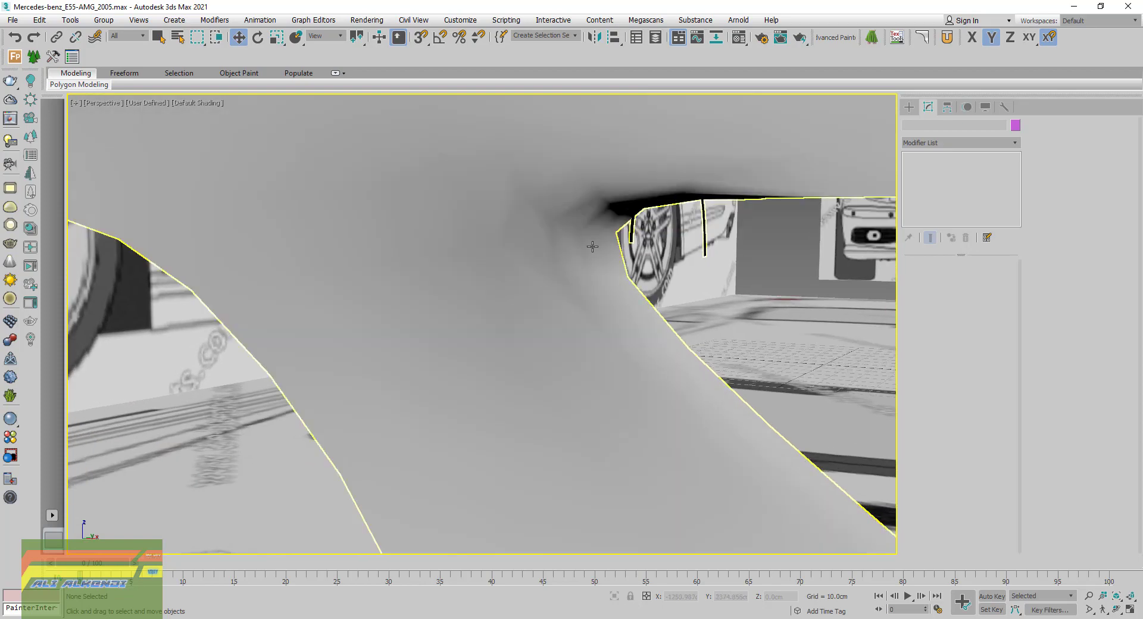
pyautogui.scroll(-1, 596, 246)
pyautogui.scroll(-1, 607, 244)
pyautogui.scroll(-1, 613, 273)
pyautogui.scroll(-1, 620, 307)
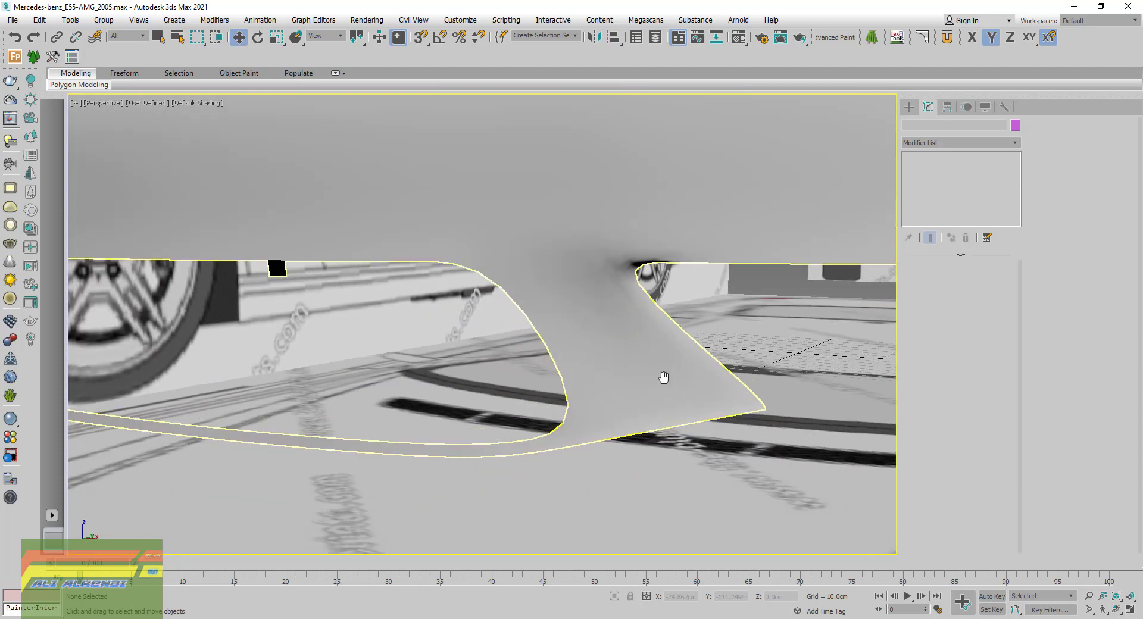
pyautogui.scroll(-2, 663, 378)
# Inspect the wheel arch side and bumper front, then compare against the IMG_1756.JPG reference photo
pyautogui.keyDown('alt'); pyautogui.moveTo(663, 378); pyautogui.dragTo(309, 446, button='middle'); pyautogui.keyUp('alt')
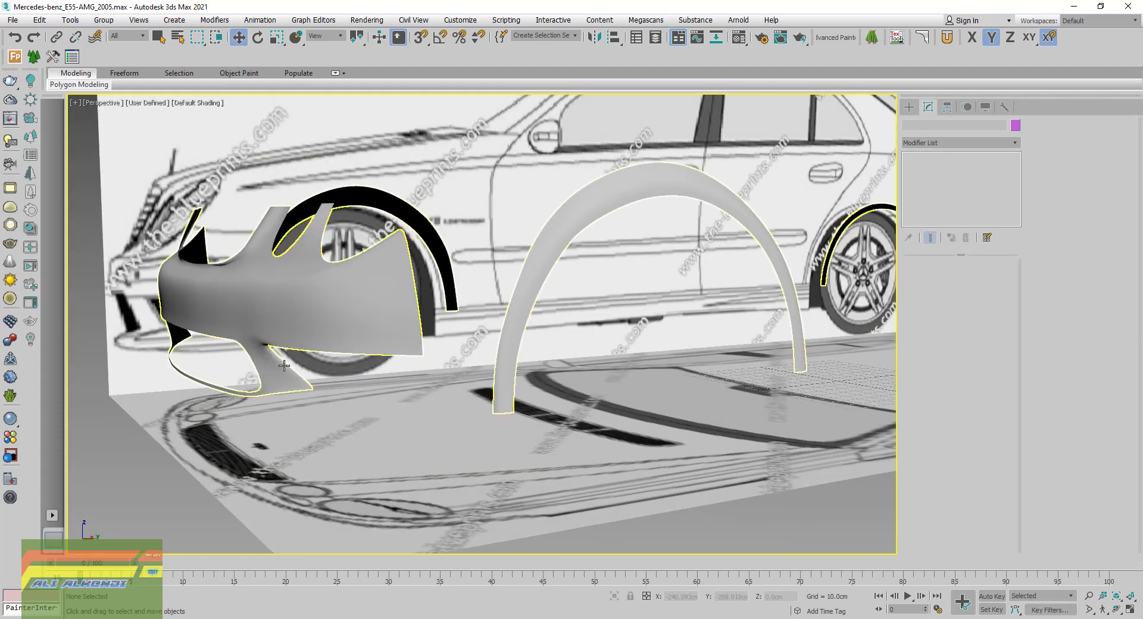
pyautogui.scroll(3, 278, 365)
pyautogui.scroll(-2, 279, 369)
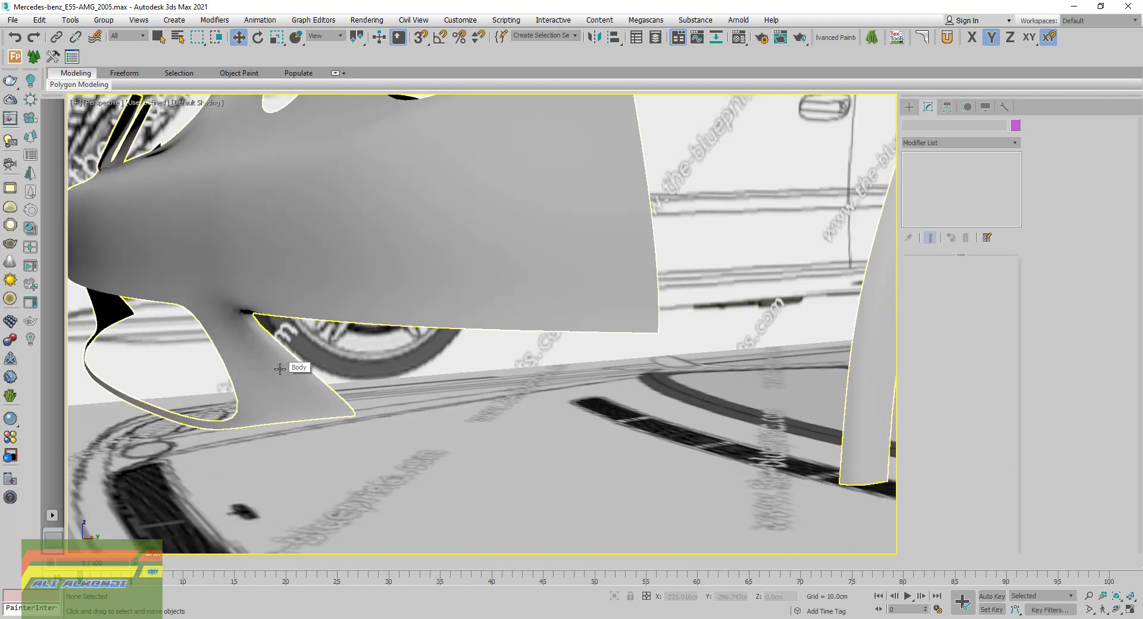
pyautogui.scroll(-2, 285, 393)
pyautogui.scroll(-1, 295, 423)
pyautogui.scroll(-1, 301, 442)
pyautogui.moveTo(300, 441)
pyautogui.keyDown('alt'); pyautogui.mouseDown(button='middle')
pyautogui.moveTo(449, 454)
pyautogui.moveTo(342, 439)
pyautogui.mouseUp(button='middle'); pyautogui.keyUp('alt')
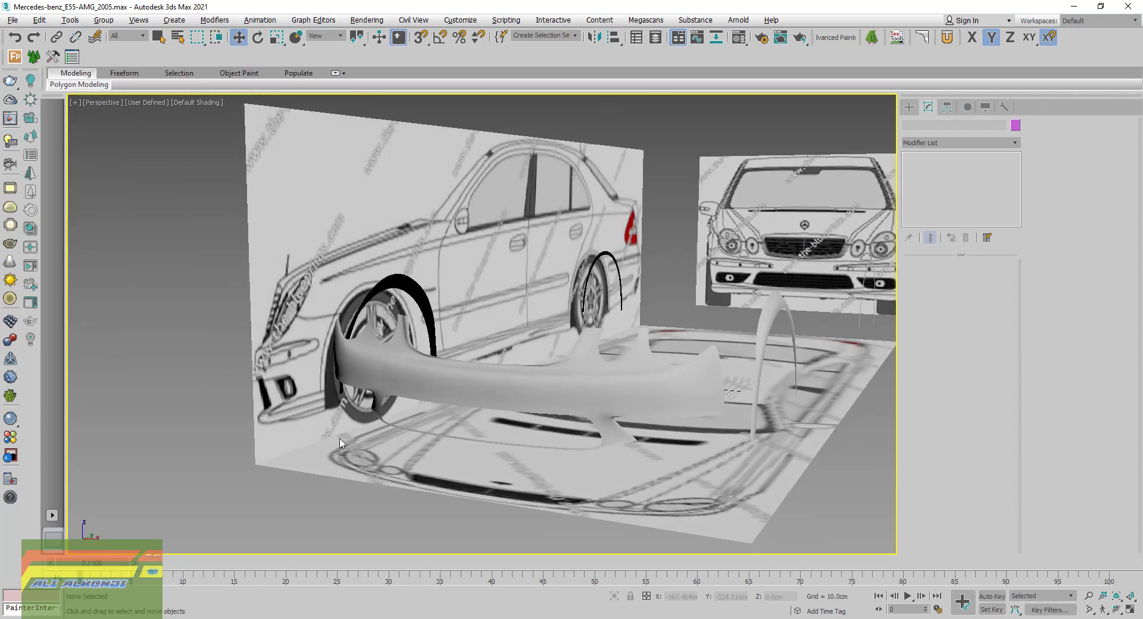
pyautogui.click(357, 607)
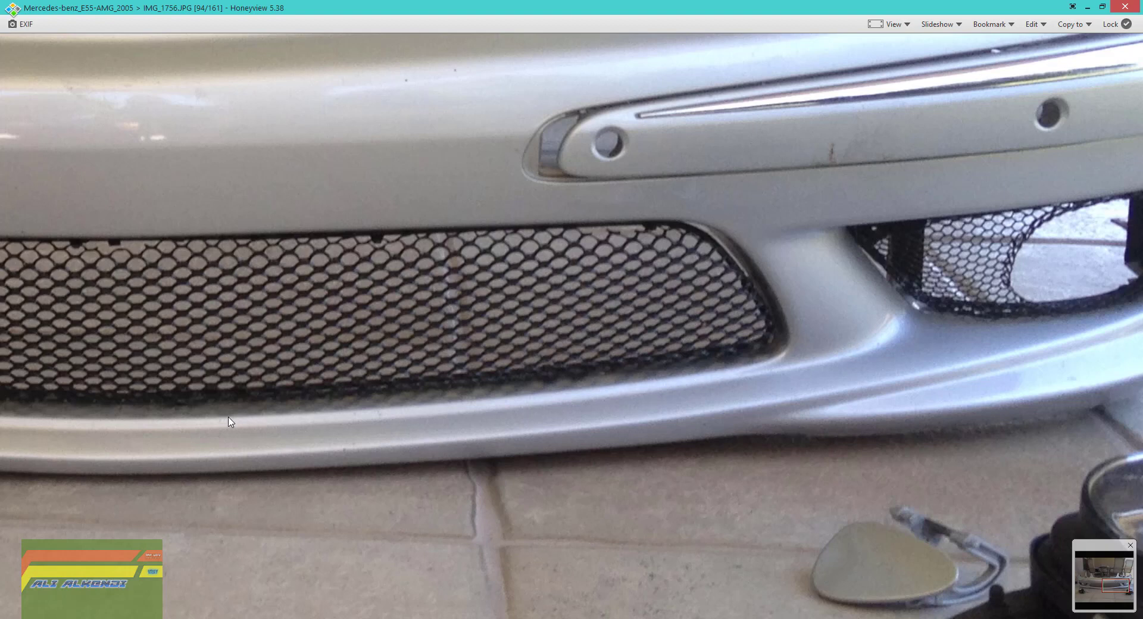
pyautogui.click(317, 613)
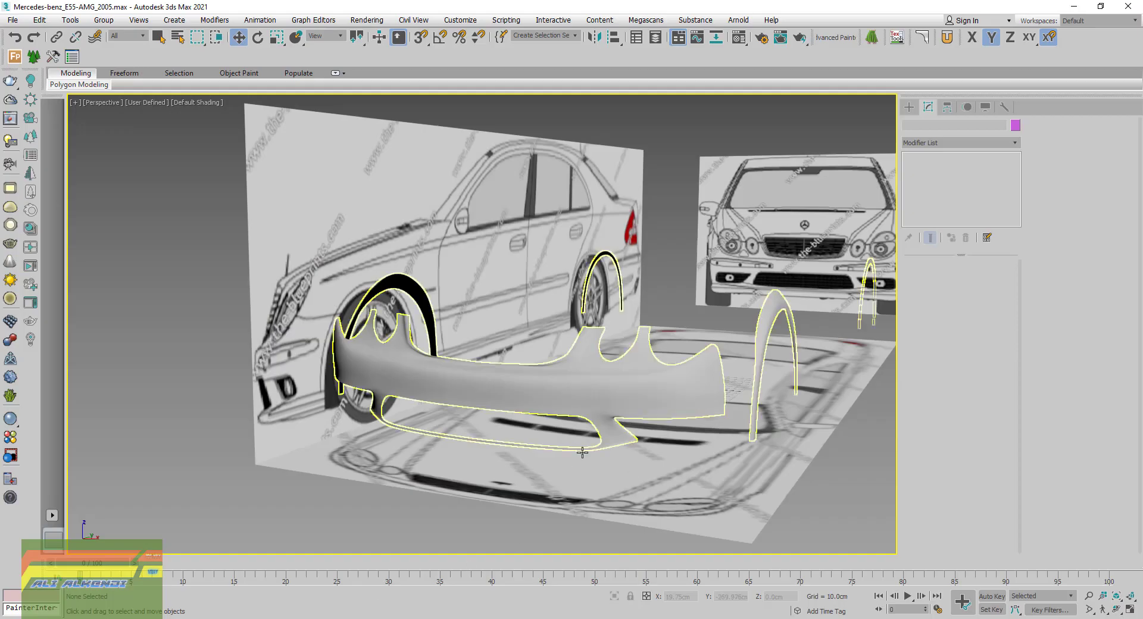
# Show edged faces again and enter Edge mode on the Body's base Editable Poly
pyautogui.moveTo(550, 448); pyautogui.dragTo(597, 454, button='middle')
pyautogui.press('F4')
pyautogui.click(691, 396)
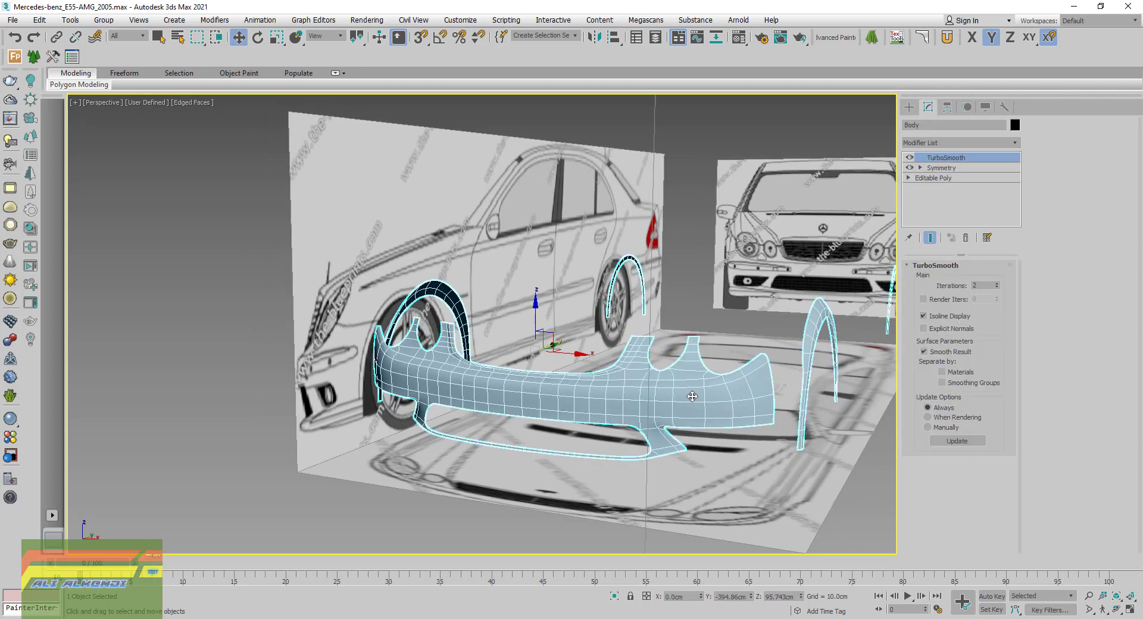
pyautogui.click(933, 177)
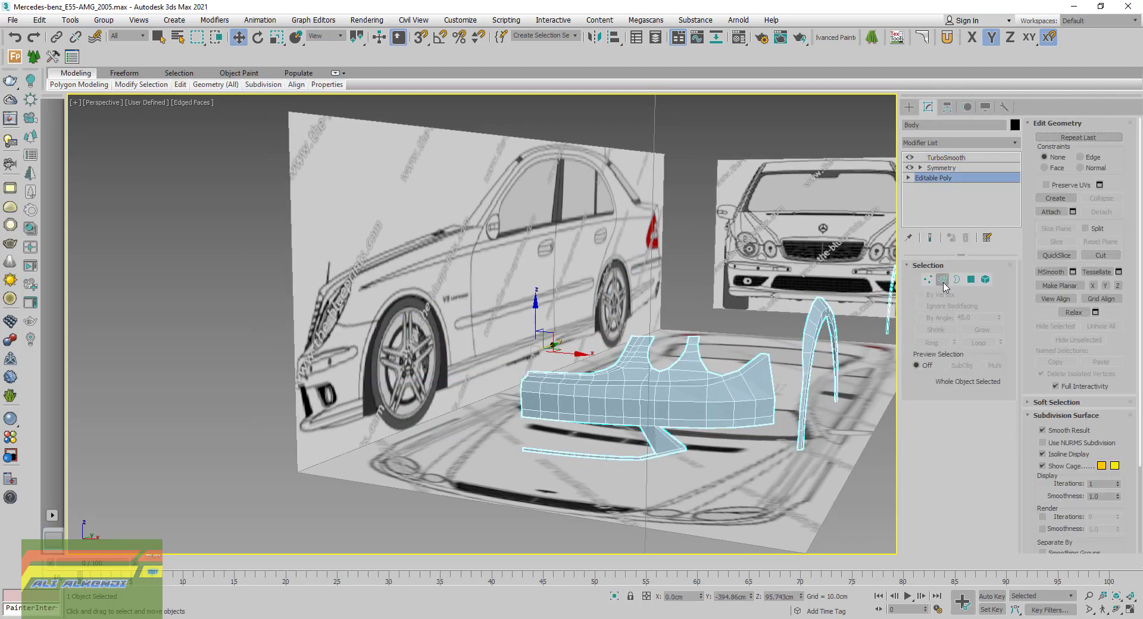
pyautogui.click(943, 280)
# Select the edge loop along the lip's bottom and restore the four-view layout
pyautogui.scroll(5, 600, 454)
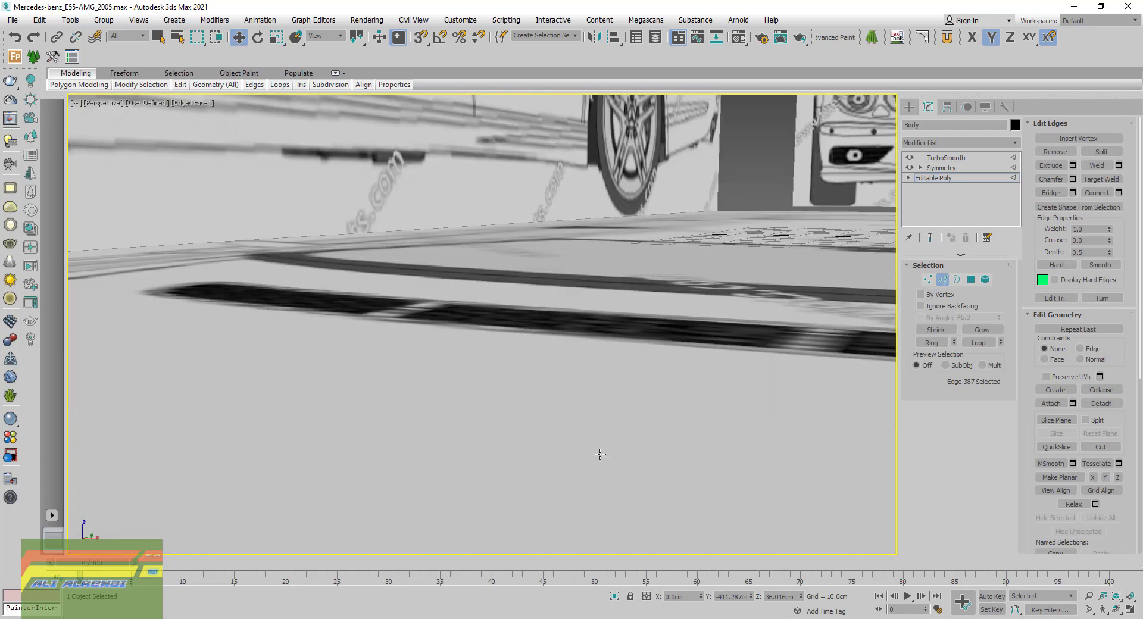
pyautogui.scroll(-5, 600, 454)
pyautogui.doubleClick(602, 467)
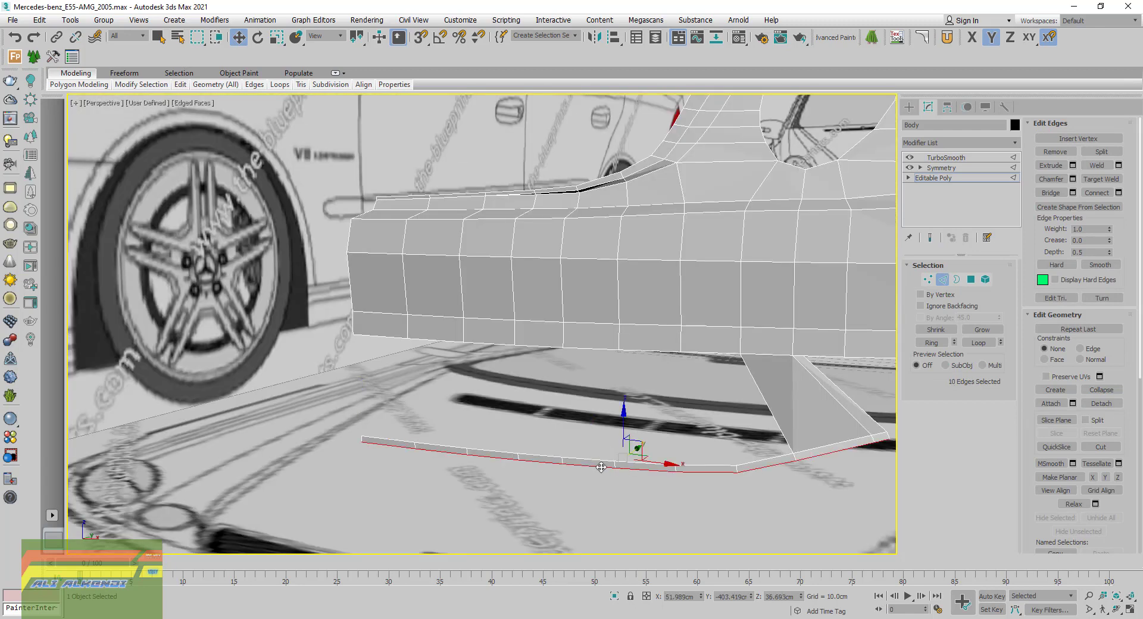
pyautogui.scroll(-6, 657, 473)
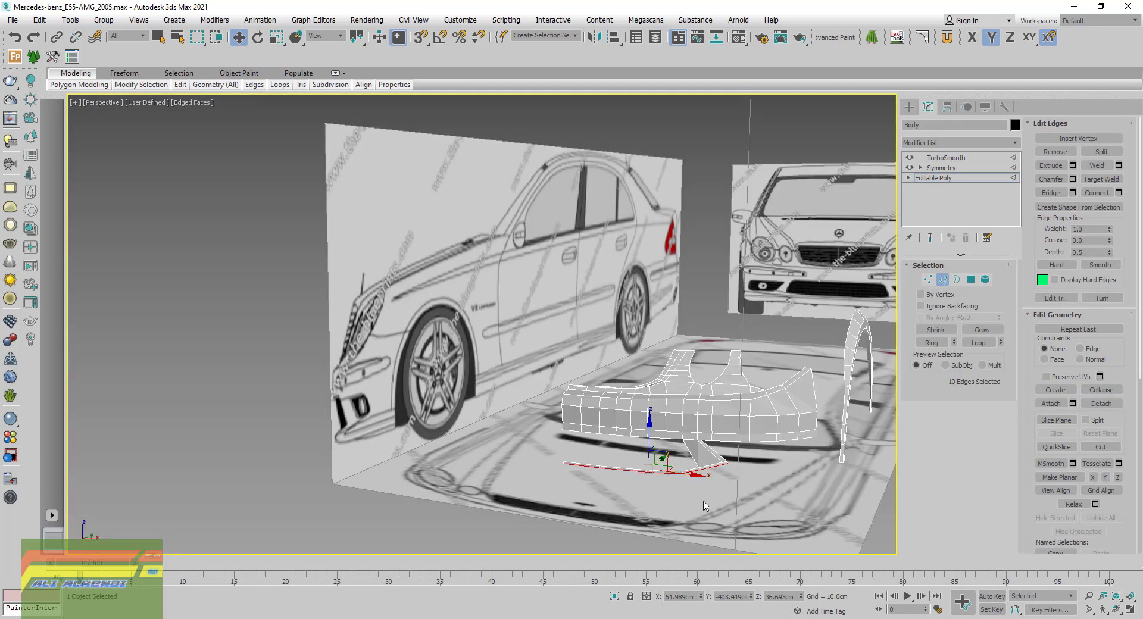
pyautogui.moveTo(705, 506); pyautogui.dragTo(683, 482, button='middle')
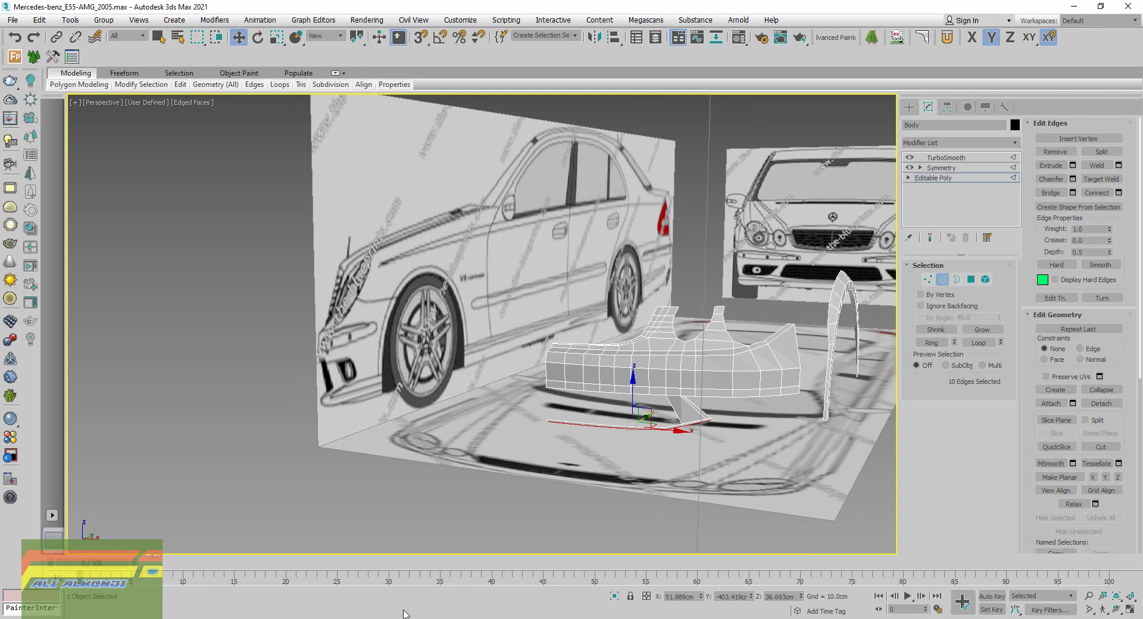
pyautogui.click(1129, 609)
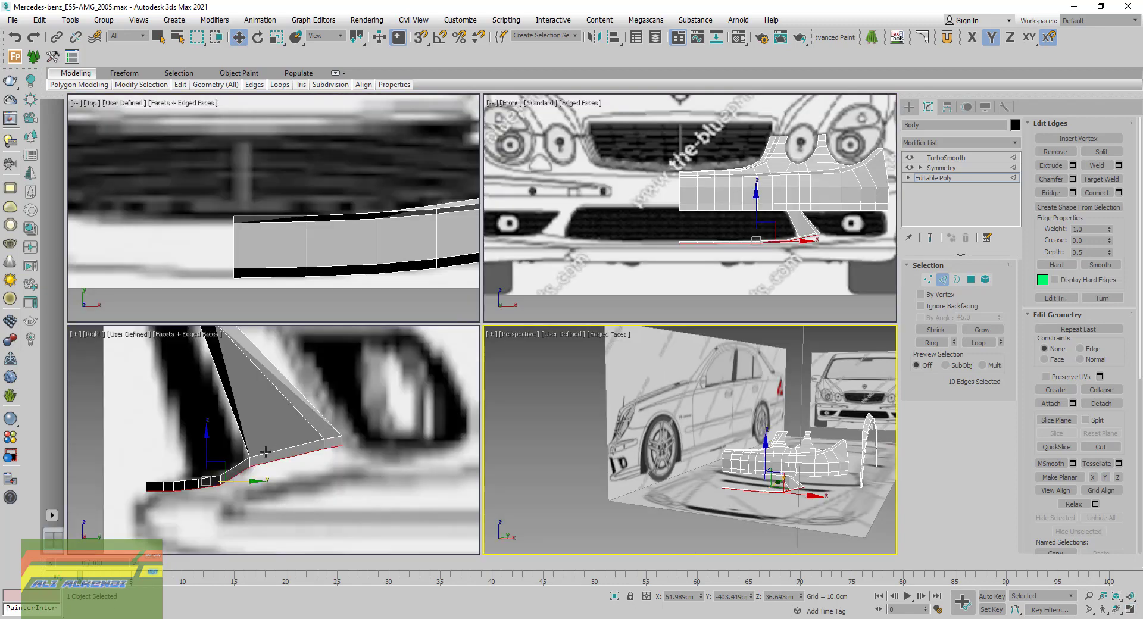
# Lower the lip's bottom edge loop slightly to match the blueprint outline
pyautogui.moveTo(166, 491); pyautogui.dragTo(331, 458, button='middle')
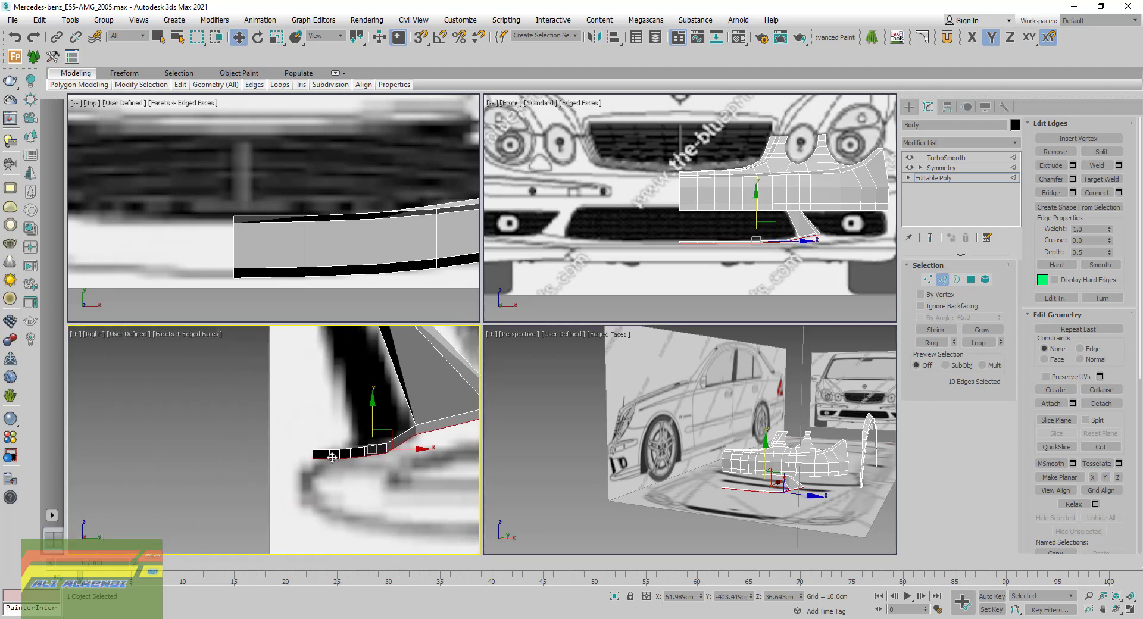
pyautogui.moveTo(332, 221)
pyautogui.mouseDown(button='middle')
pyautogui.moveTo(259, 156)
pyautogui.moveTo(288, 208)
pyautogui.moveTo(277, 221)
pyautogui.mouseUp(button='middle')
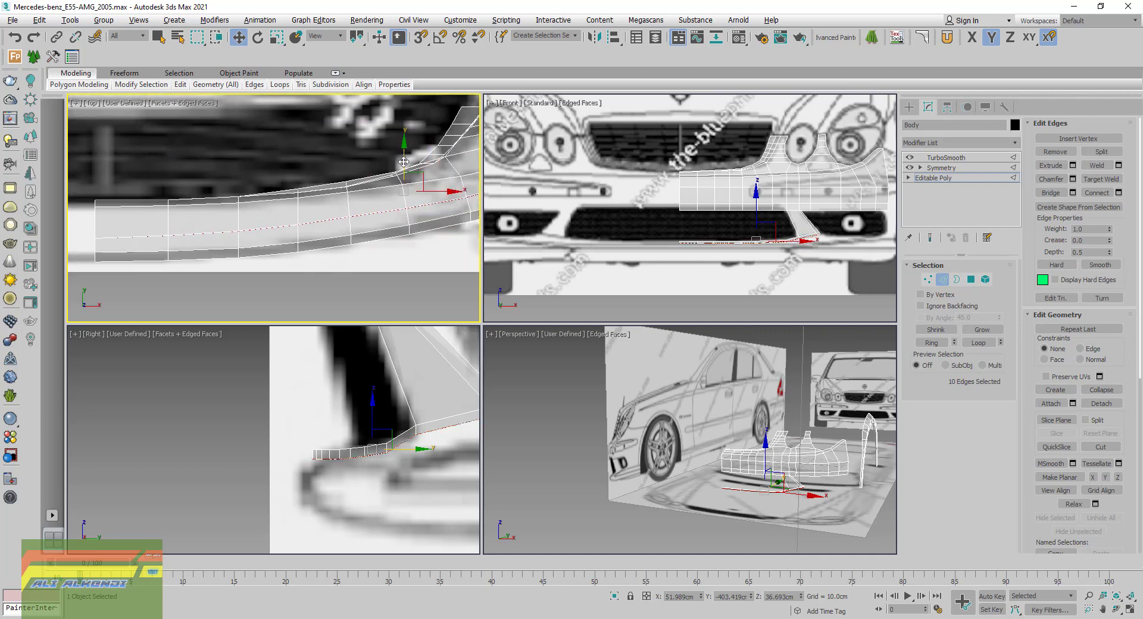
pyautogui.moveTo(402, 160); pyautogui.dragTo(406, 176)
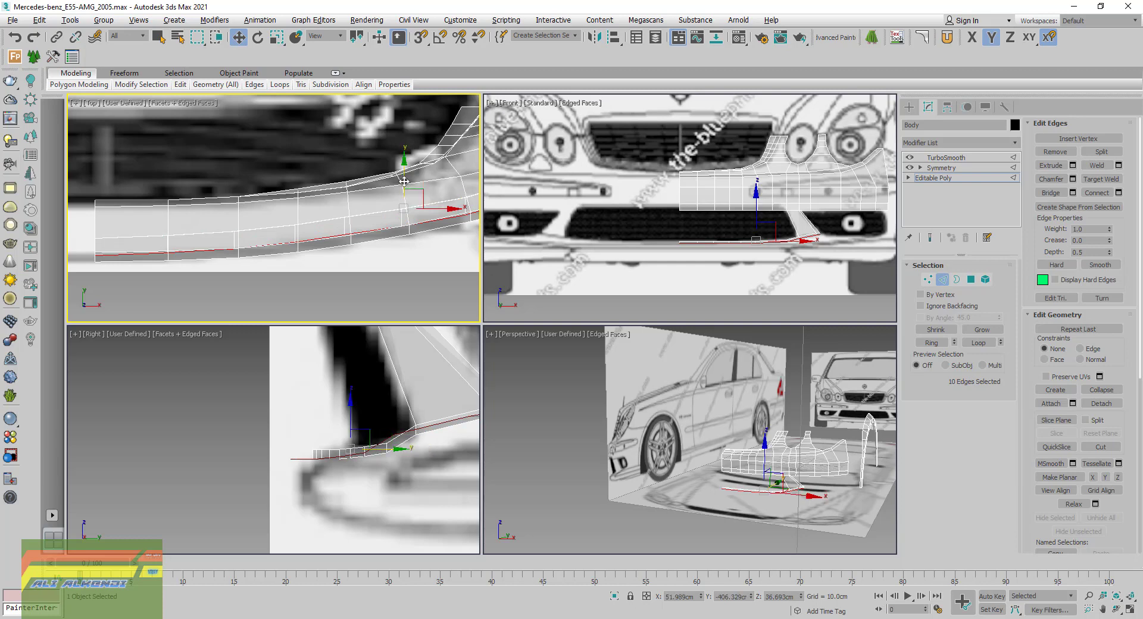
pyautogui.scroll(5, 772, 490)
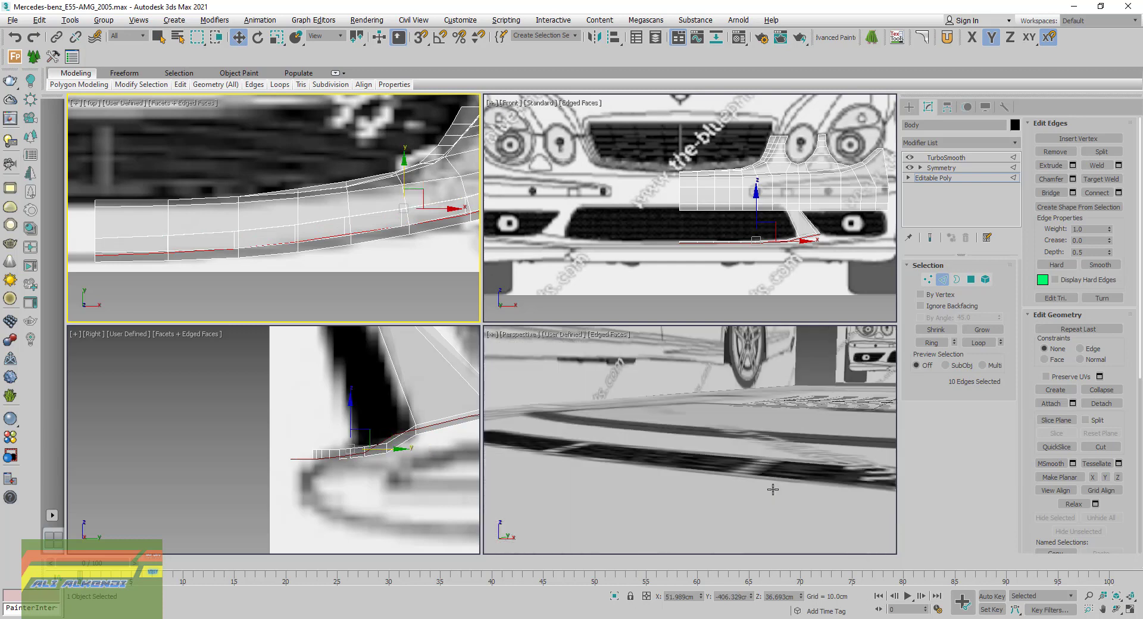
pyautogui.scroll(3, 753, 250)
pyautogui.moveTo(766, 252); pyautogui.dragTo(683, 274, button='middle')
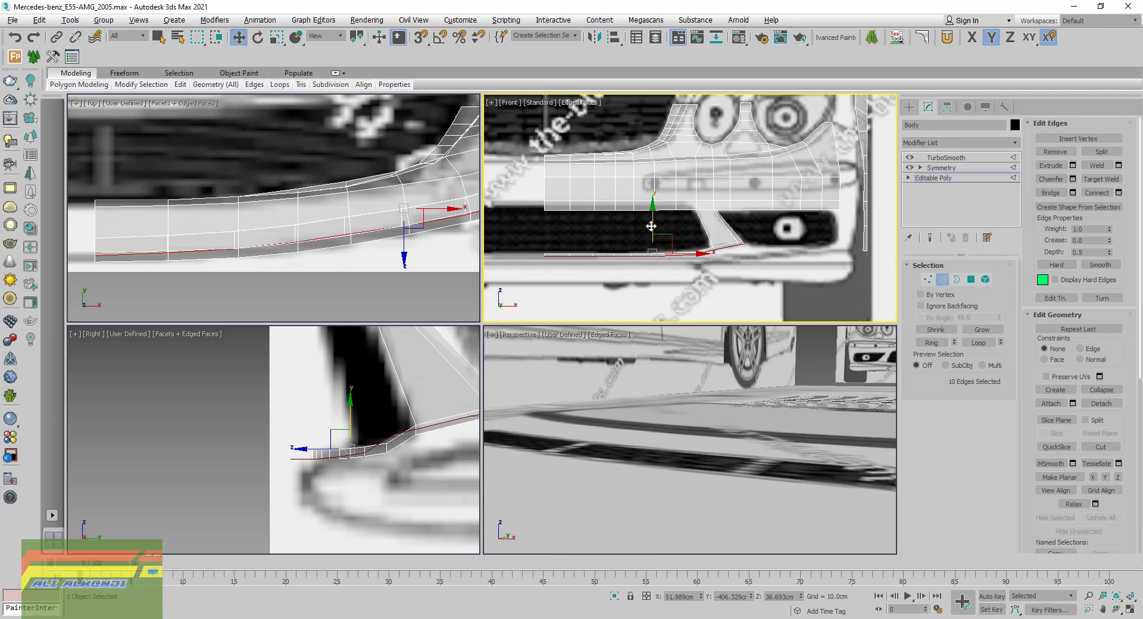
pyautogui.keyDown('shift'); pyautogui.moveTo(652, 226); pyautogui.dragTo(653, 232); pyautogui.keyUp('shift')
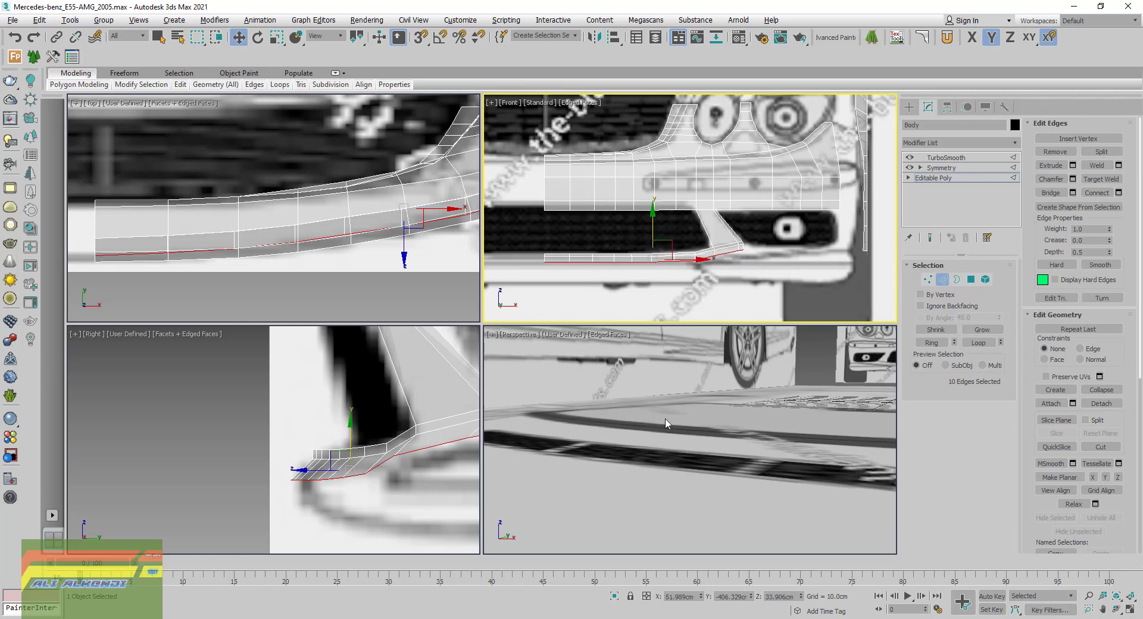
# Reframe the views on the lip, restore the Right view, and switch to Vertex mode
pyautogui.scroll(-5, 666, 421)
pyautogui.scroll(5, 651, 447)
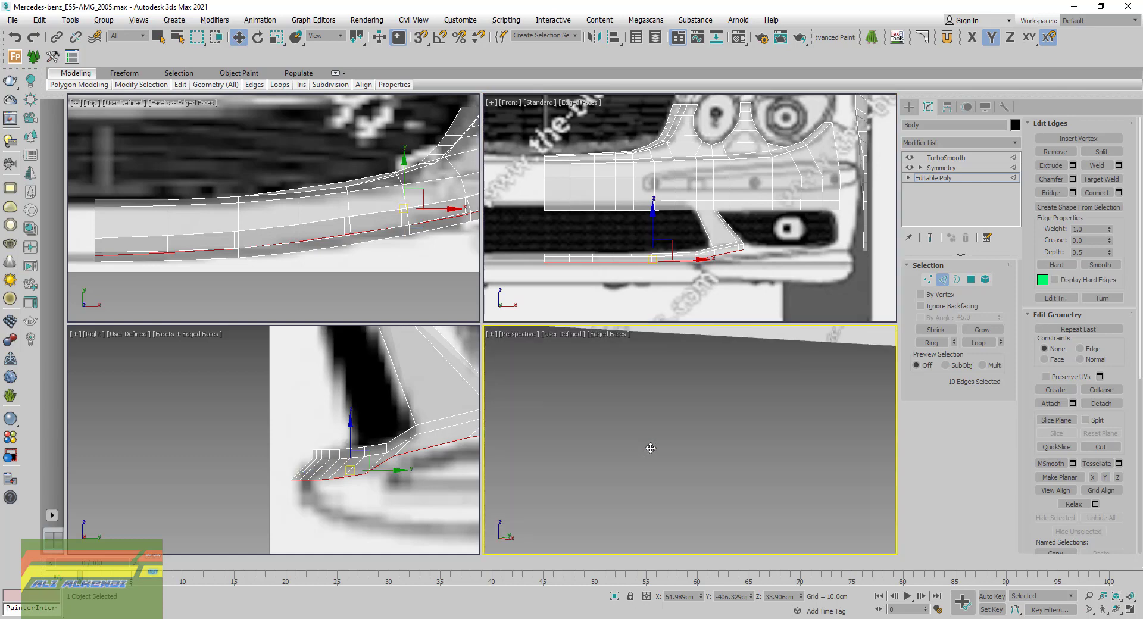
pyautogui.scroll(-2, 650, 447)
pyautogui.scroll(-2, 650, 449)
pyautogui.scroll(3, 676, 451)
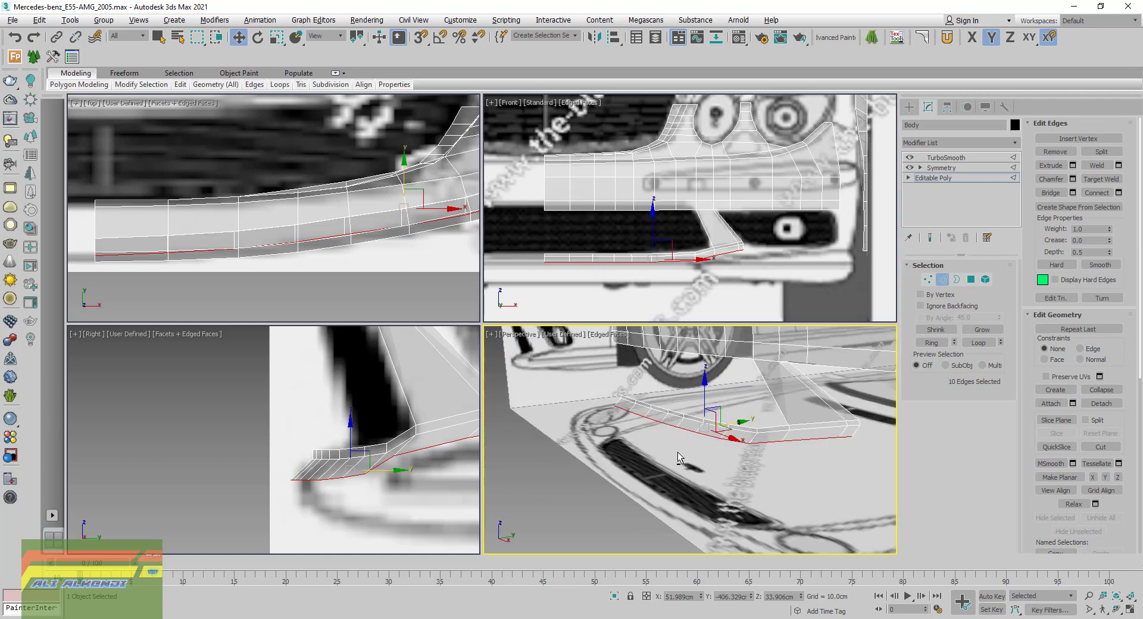
pyautogui.keyDown('alt'); pyautogui.moveTo(652, 450); pyautogui.dragTo(728, 440, button='middle'); pyautogui.keyUp('alt')
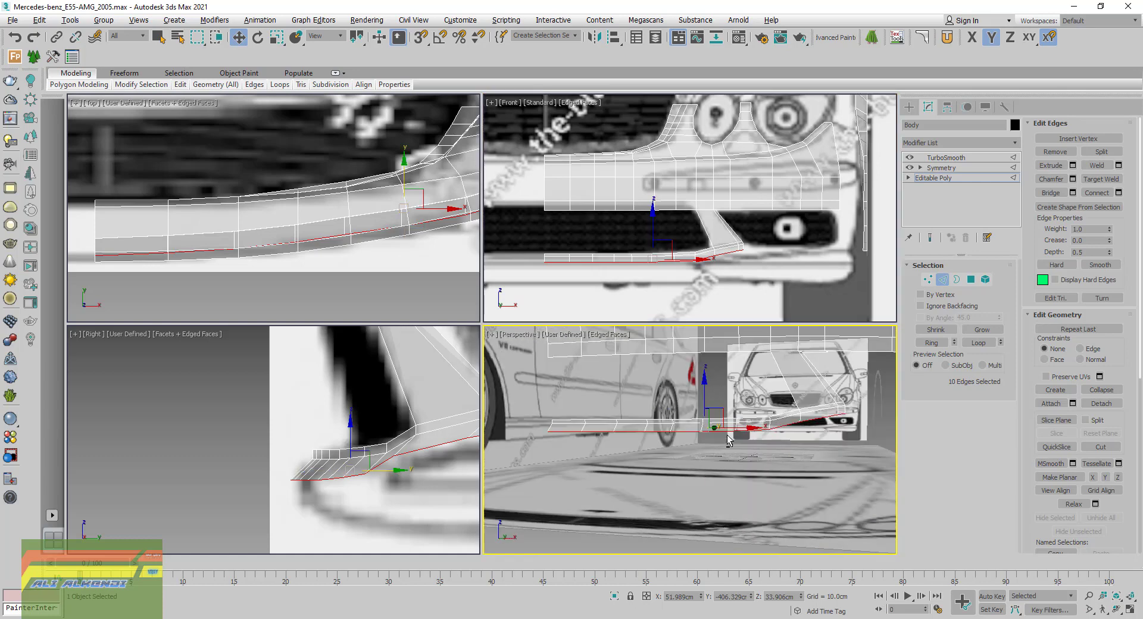
pyautogui.scroll(3, 389, 470)
pyautogui.moveTo(376, 466); pyautogui.dragTo(333, 466, button='middle')
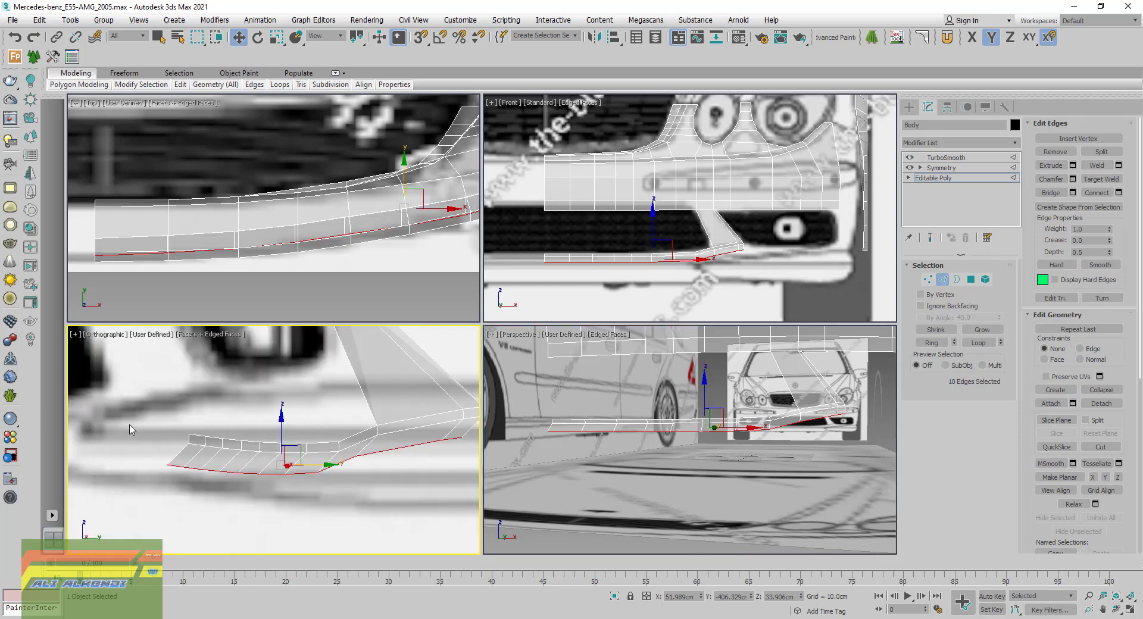
pyautogui.click(96, 336)
pyautogui.click(122, 468)
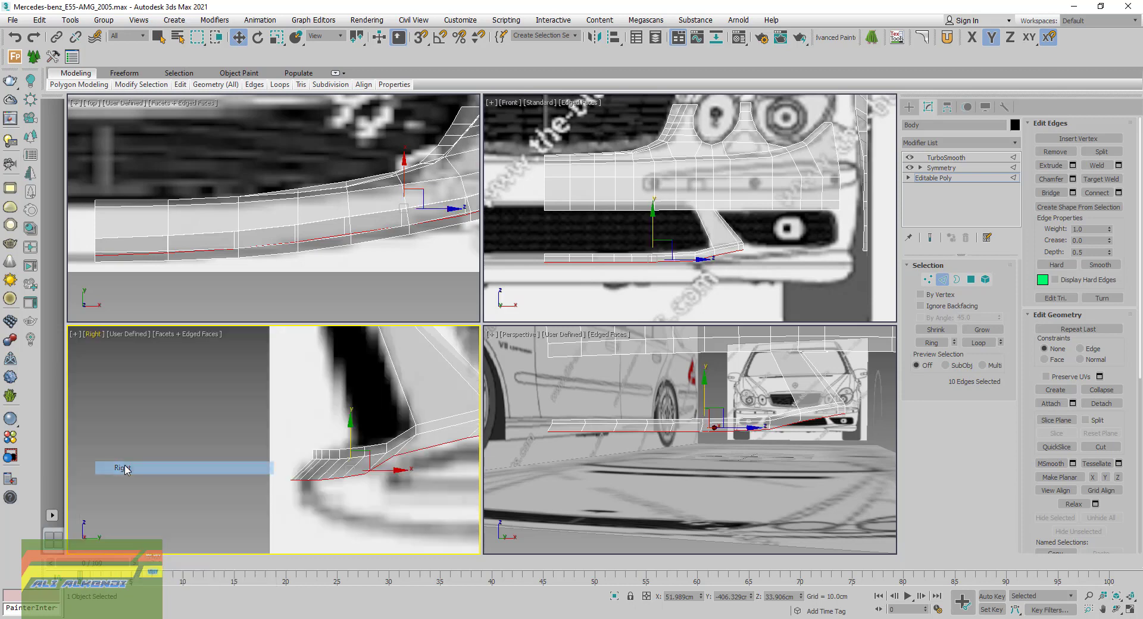
pyautogui.moveTo(424, 481)
pyautogui.mouseDown(button='middle')
pyautogui.moveTo(317, 491)
pyautogui.moveTo(279, 476)
pyautogui.mouseUp(button='middle')
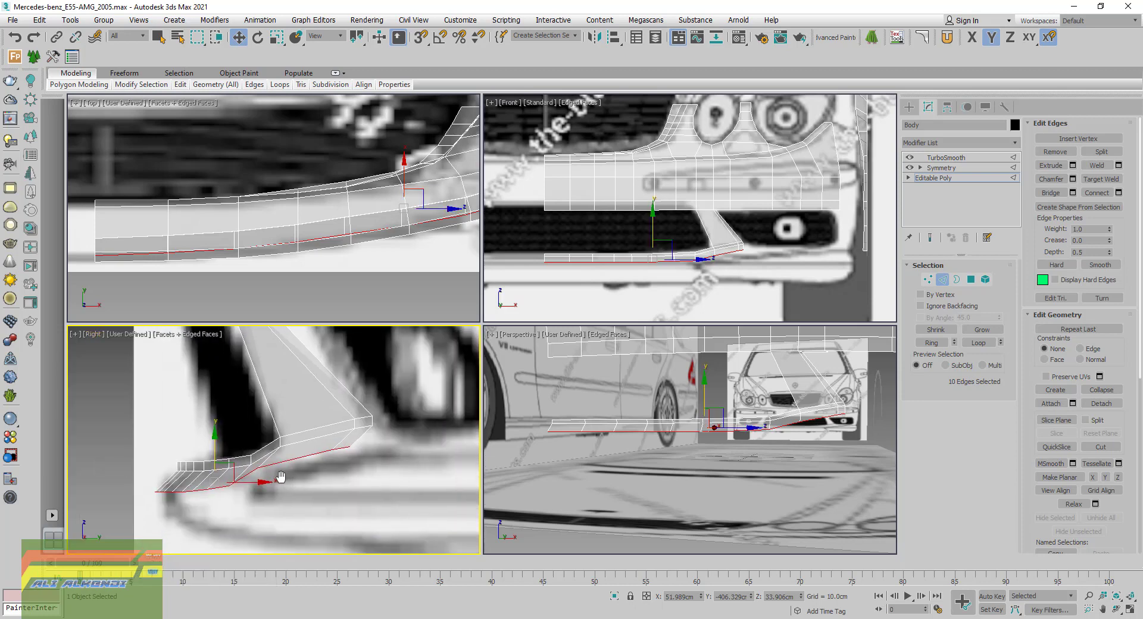
pyautogui.click(927, 279)
pyautogui.scroll(2, 719, 255)
# Move the lip's outer-end vertices down and outward to follow the blueprint
pyautogui.scroll(2, 713, 259)
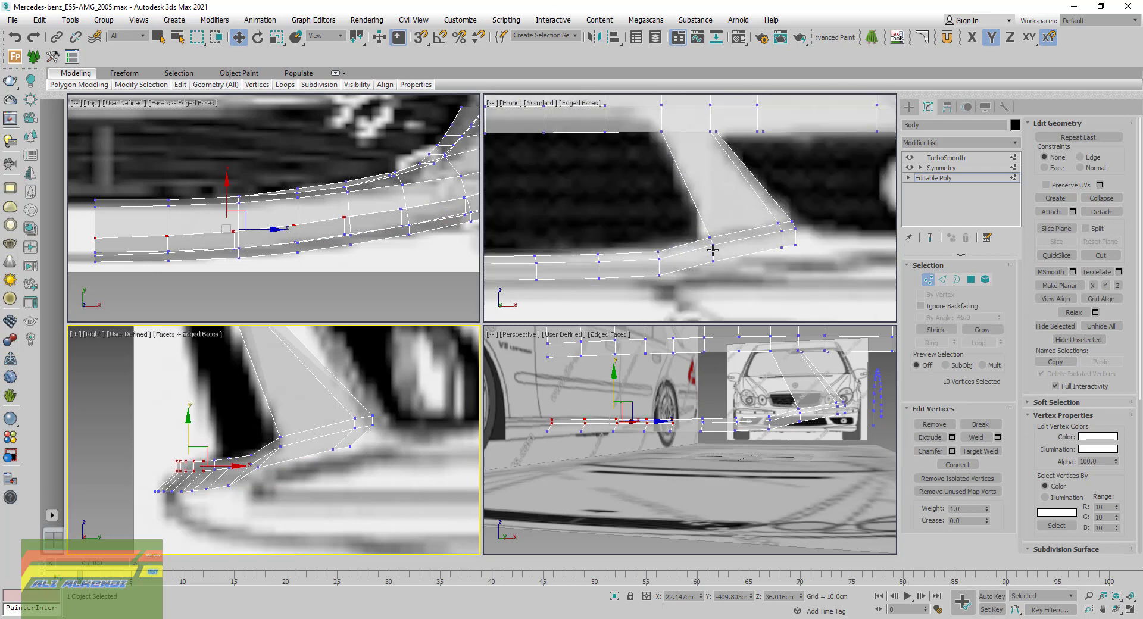
pyautogui.click(713, 260)
pyautogui.moveTo(712, 228); pyautogui.dragTo(744, 255)
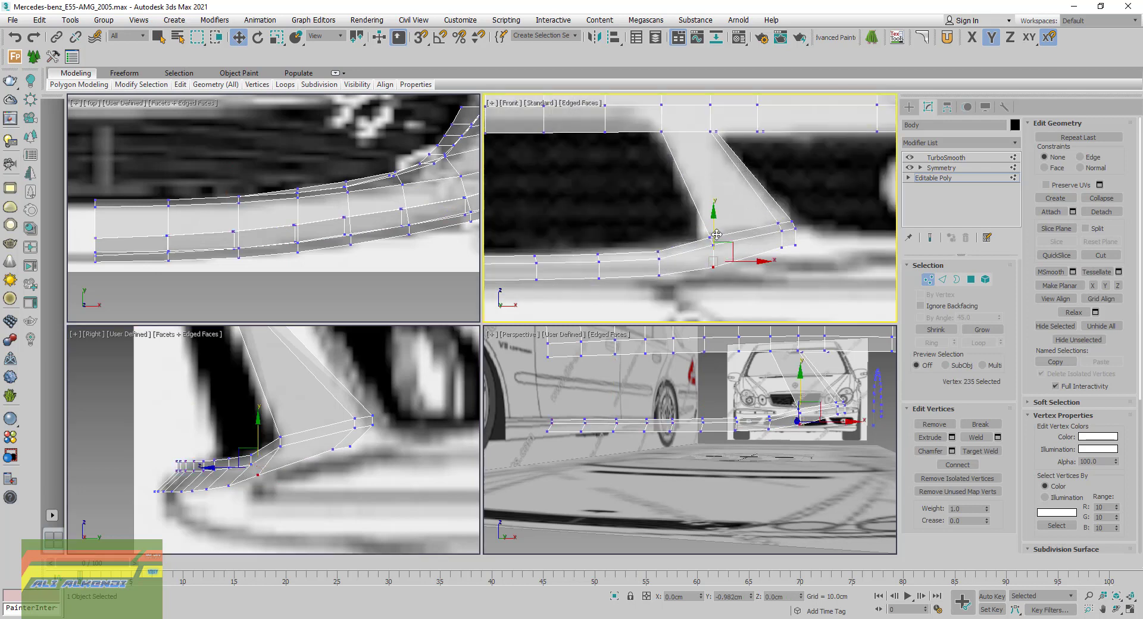
pyautogui.click(781, 248)
pyautogui.click(794, 245)
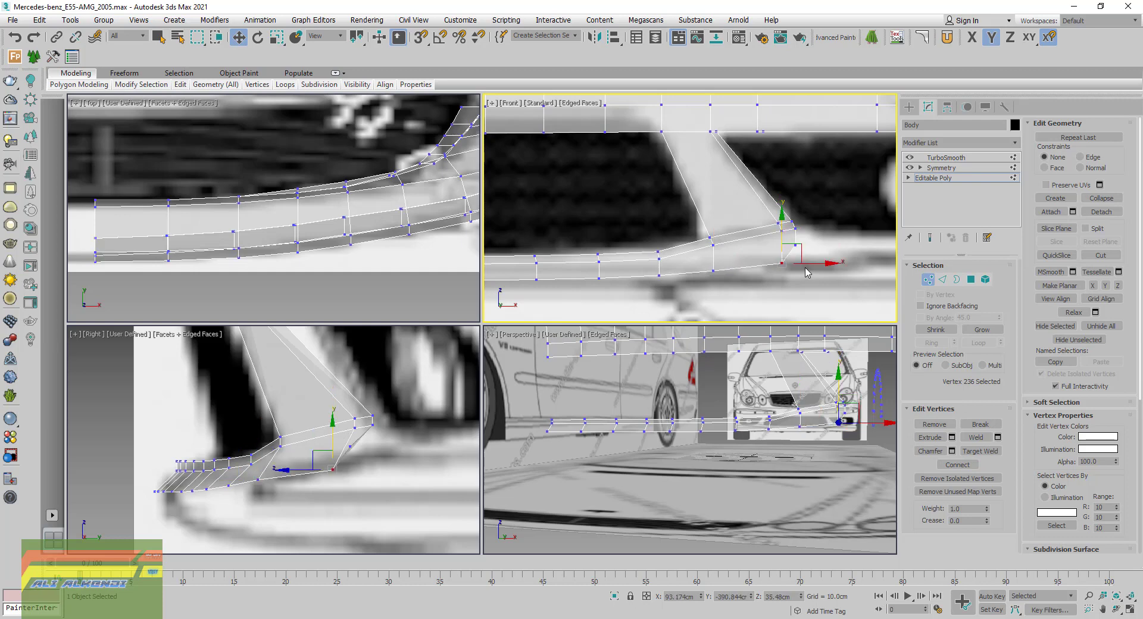
pyautogui.moveTo(815, 235); pyautogui.dragTo(832, 249)
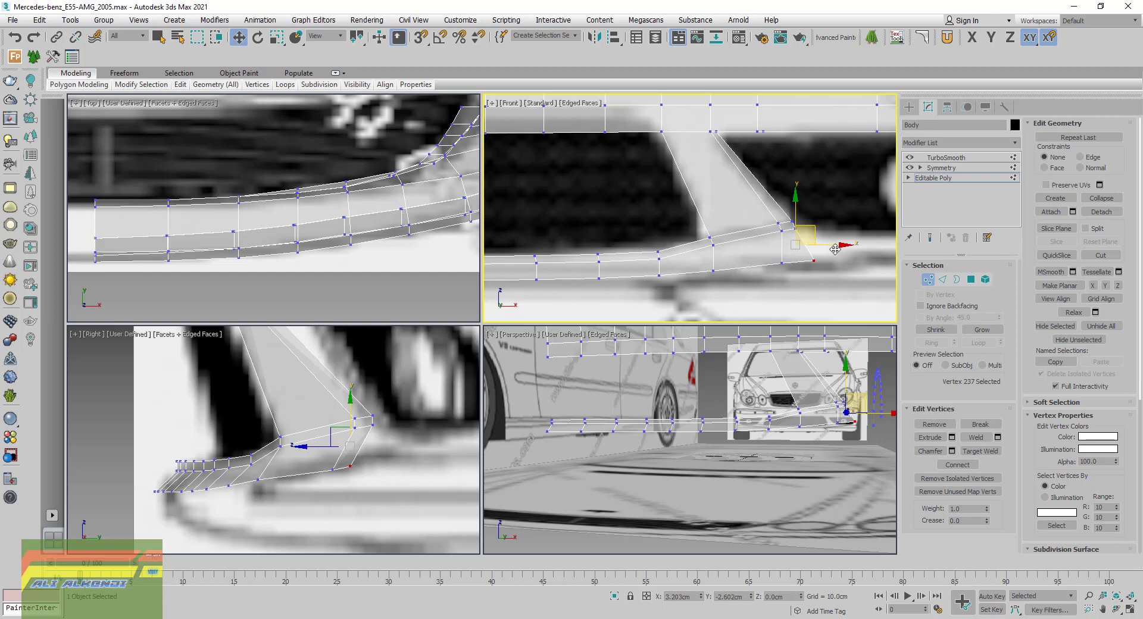
pyautogui.moveTo(835, 249); pyautogui.dragTo(836, 250)
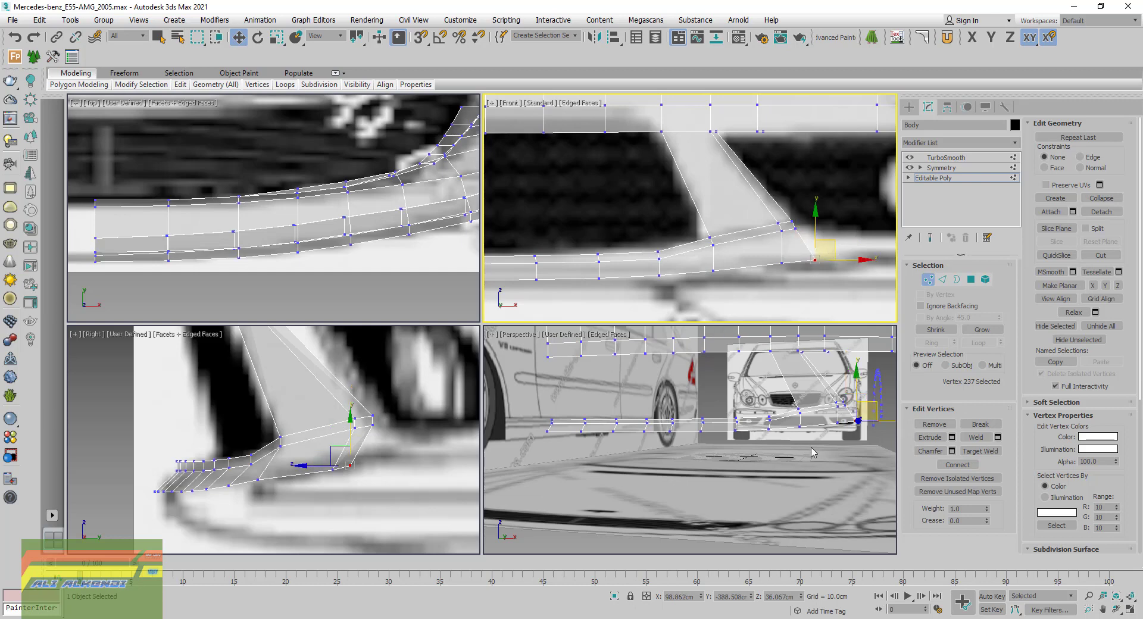
# Orbit Perspective to look down on the car, then switch to the Honeyview reference photo
pyautogui.keyDown('alt'); pyautogui.moveTo(813, 453); pyautogui.dragTo(709, 461, button='middle'); pyautogui.keyUp('alt')
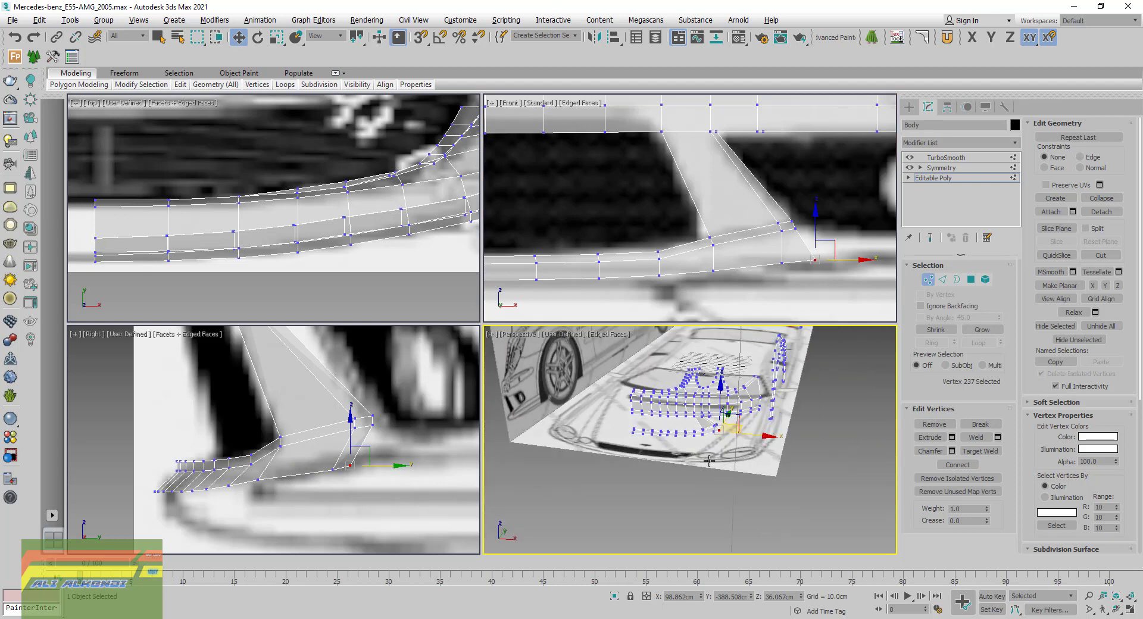
pyautogui.scroll(3, 709, 460)
pyautogui.scroll(3, 655, 476)
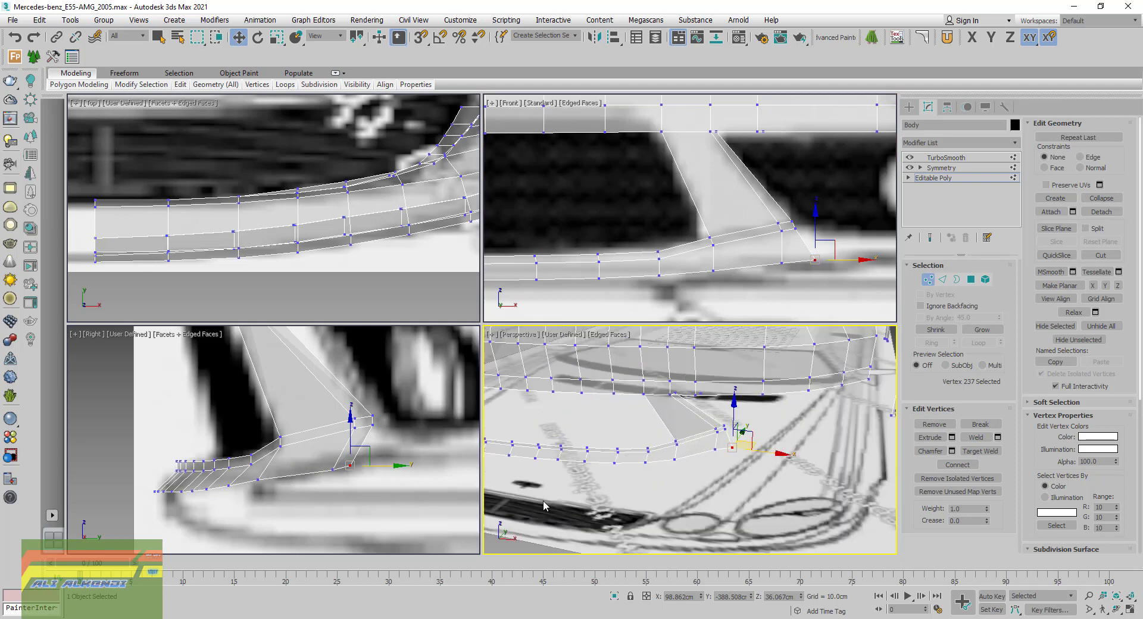
pyautogui.hotkey('alt', 'Tab')
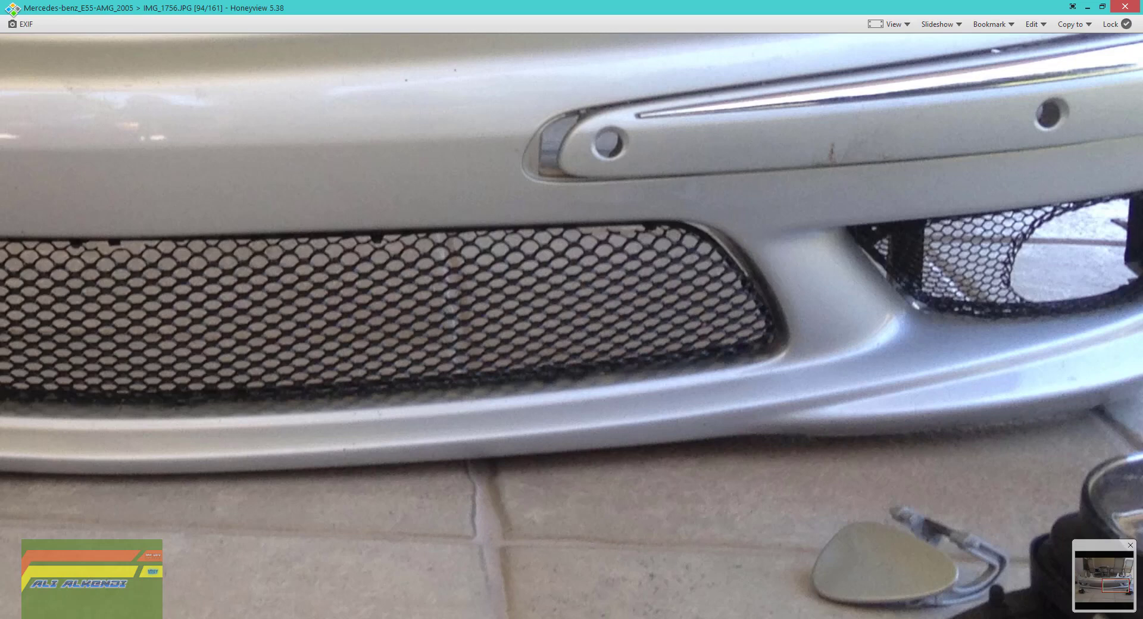
# Check the bumper's right end in IMG_1756.JPG, then close Honeyview
pyautogui.moveTo(784, 415); pyautogui.dragTo(679, 433)
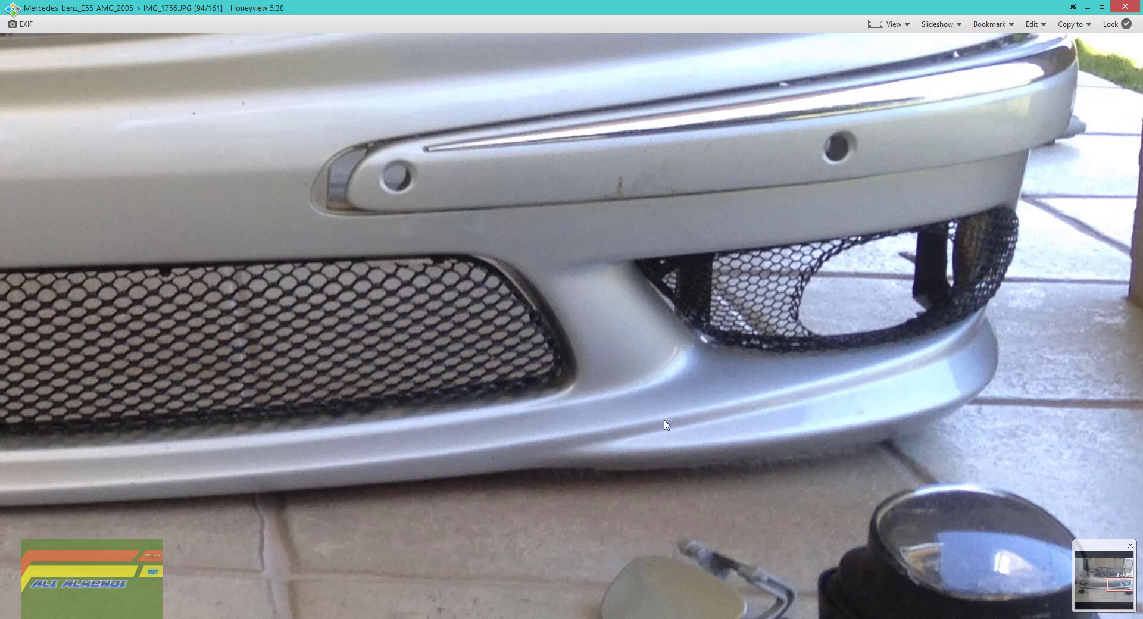
pyautogui.press('Escape')
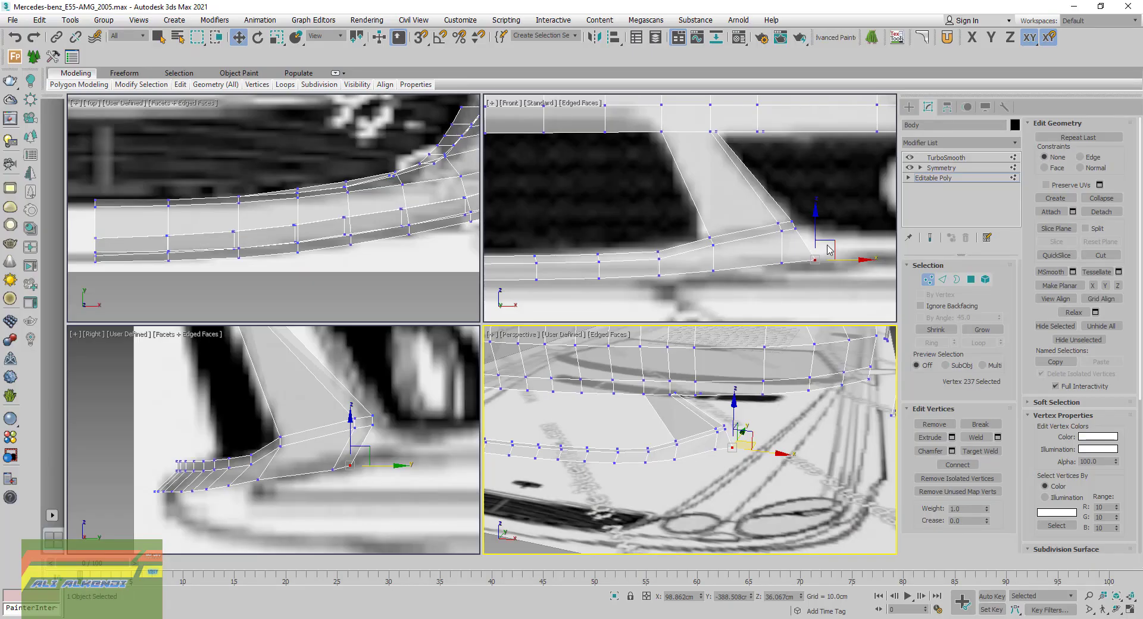
# Select two edges at the lip's end and extend new faces toward the wheel arch
pyautogui.scroll(3, 829, 250)
pyautogui.click(942, 279)
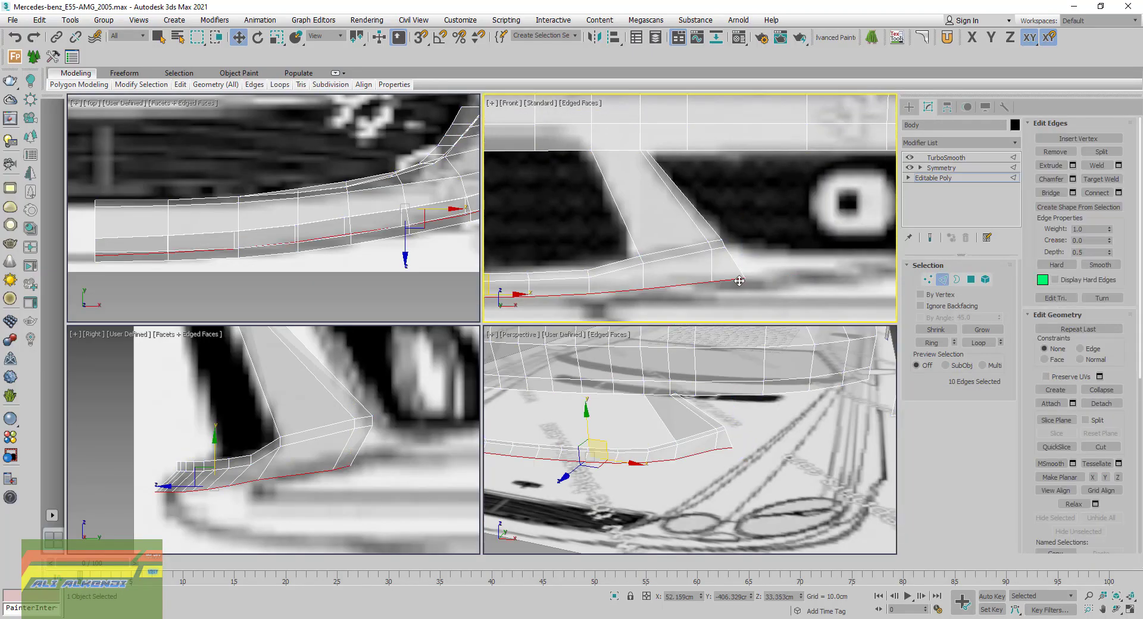
pyautogui.click(733, 258)
pyautogui.scroll(3, 726, 429)
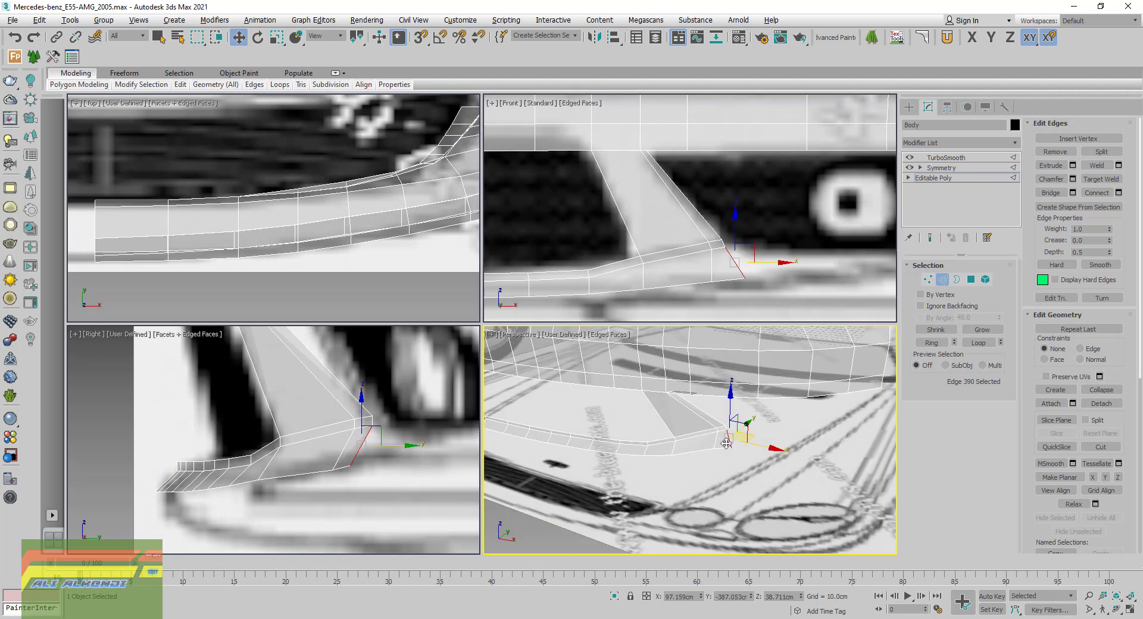
pyautogui.scroll(2, 726, 429)
pyautogui.scroll(2, 729, 432)
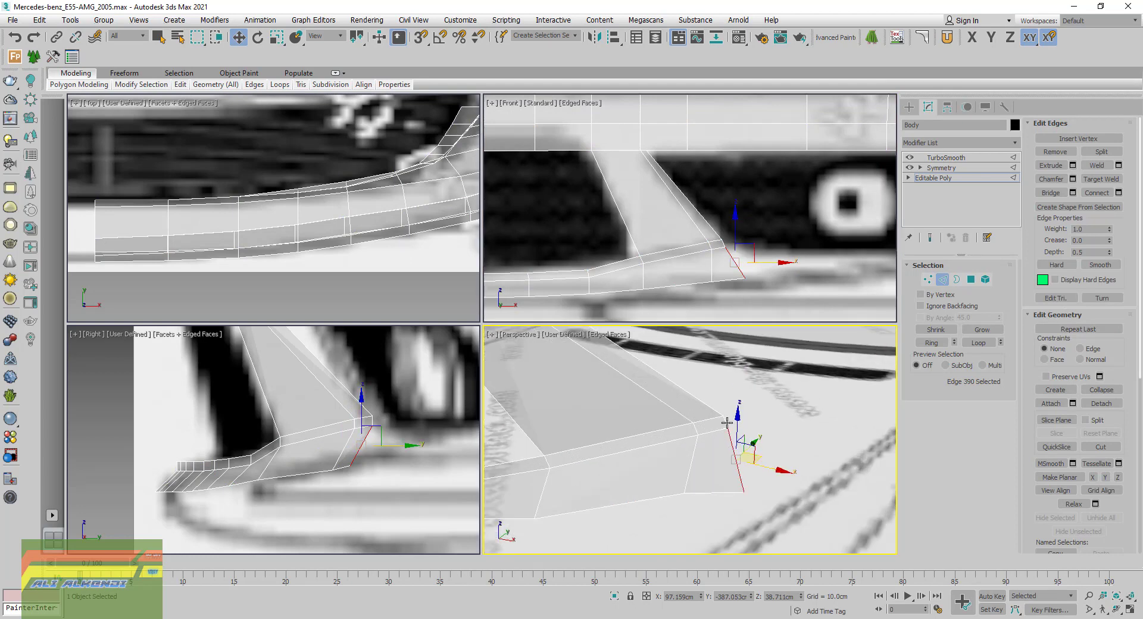
pyautogui.keyDown('ctrl'); pyautogui.click(727, 422); pyautogui.keyUp('ctrl')
pyautogui.scroll(2, 633, 255)
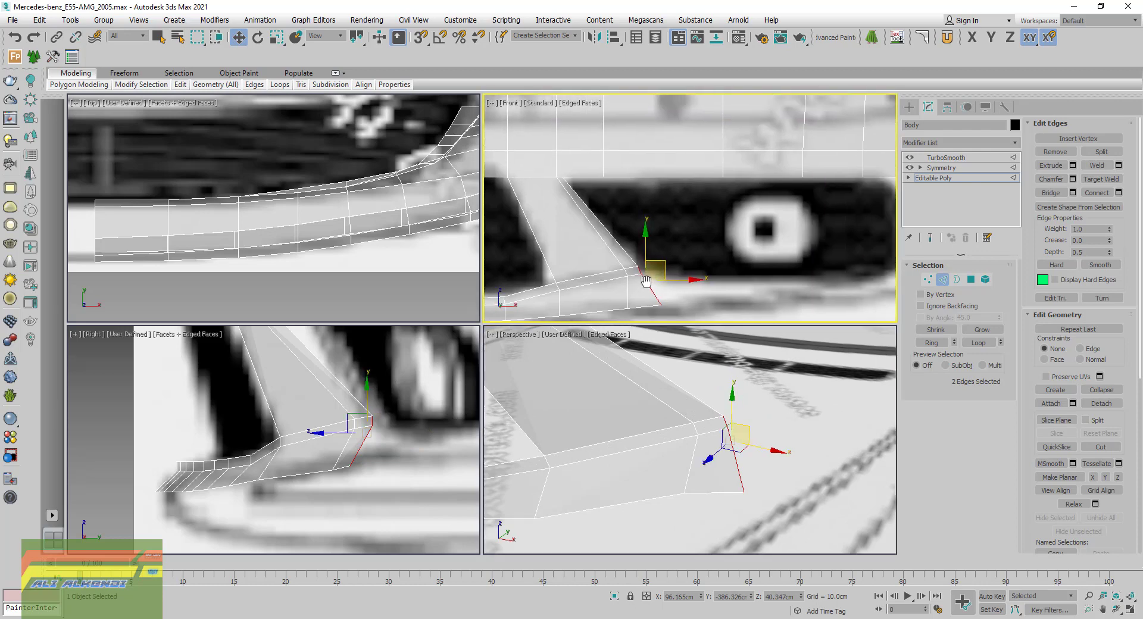
pyautogui.scroll(1, 632, 255)
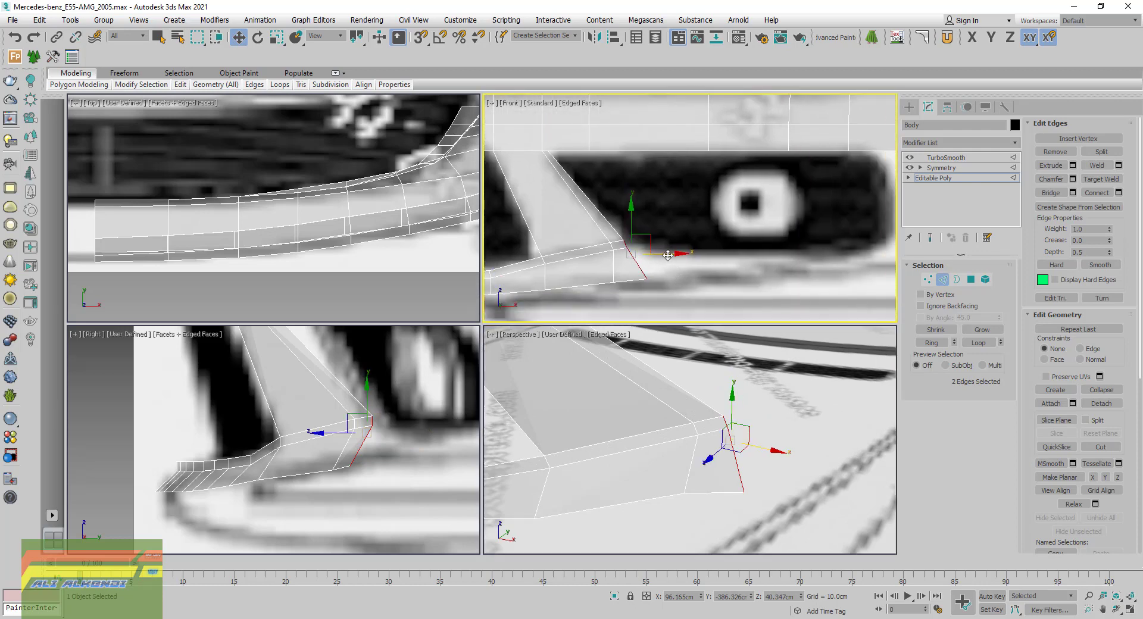
pyautogui.keyDown('shift'); pyautogui.moveTo(675, 254); pyautogui.dragTo(744, 259); pyautogui.keyUp('shift')
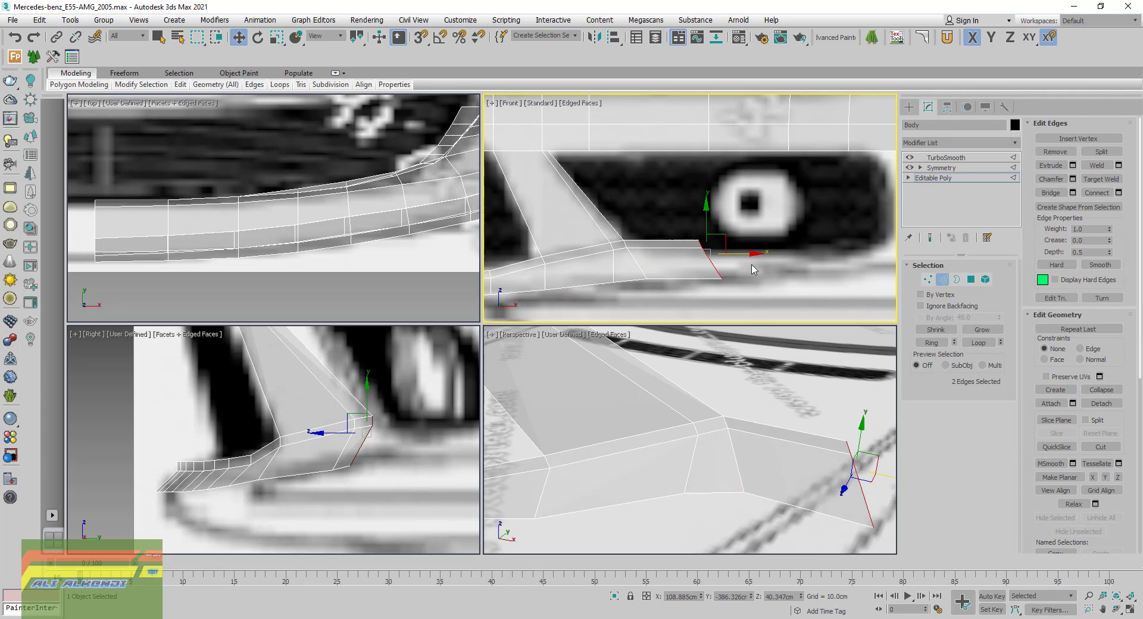
# Move a vertex of the new faces left and up along the bumper
pyautogui.click(928, 279)
pyautogui.moveTo(691, 260); pyautogui.dragTo(732, 295, button='middle')
pyautogui.scroll(3, 733, 294)
pyautogui.scroll(2, 822, 314)
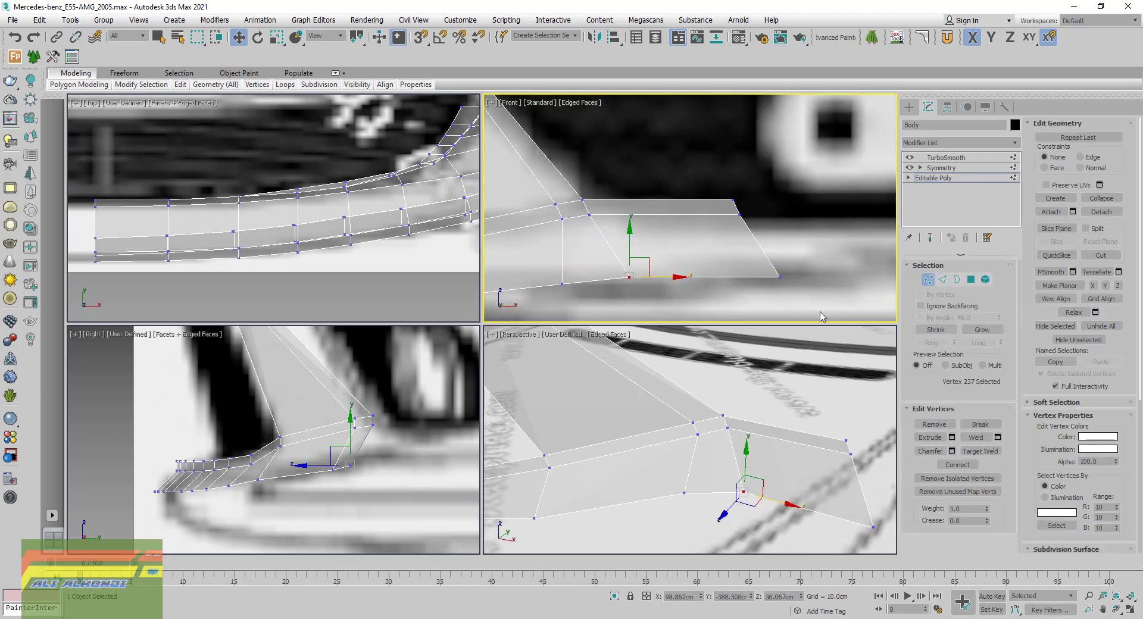
pyautogui.click(780, 277)
pyautogui.moveTo(798, 262); pyautogui.dragTo(772, 253)
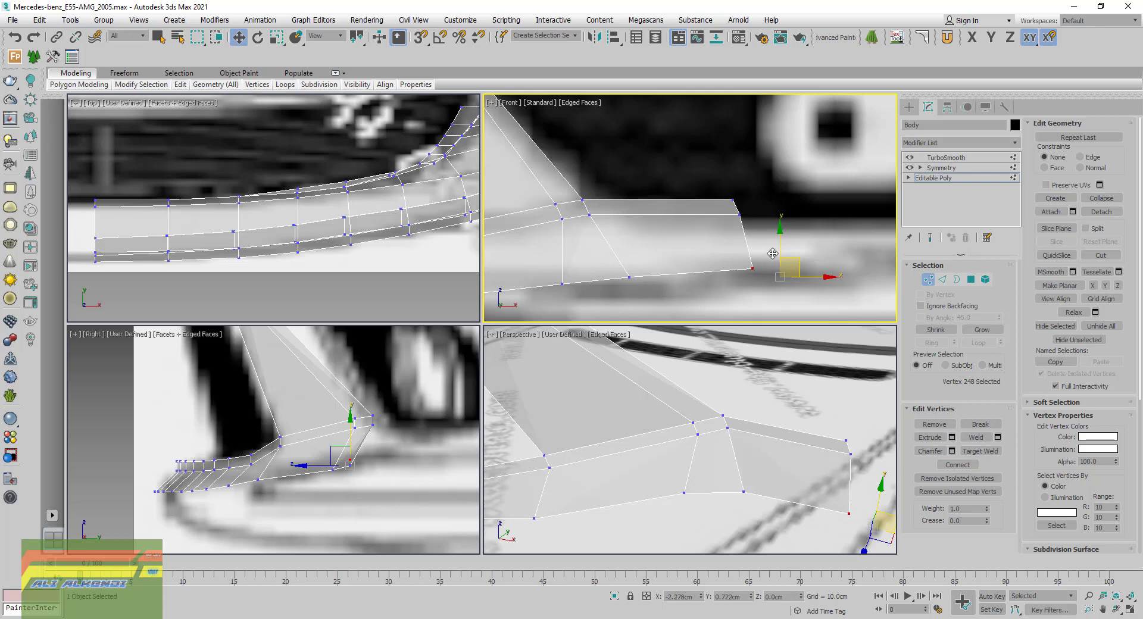
# Reposition the two upper lip-end vertices, then slide all three lip-end vertices left
pyautogui.moveTo(726, 189)
pyautogui.mouseDown()
pyautogui.moveTo(759, 223)
pyautogui.moveTo(746, 208)
pyautogui.mouseUp()
pyautogui.press('F5')
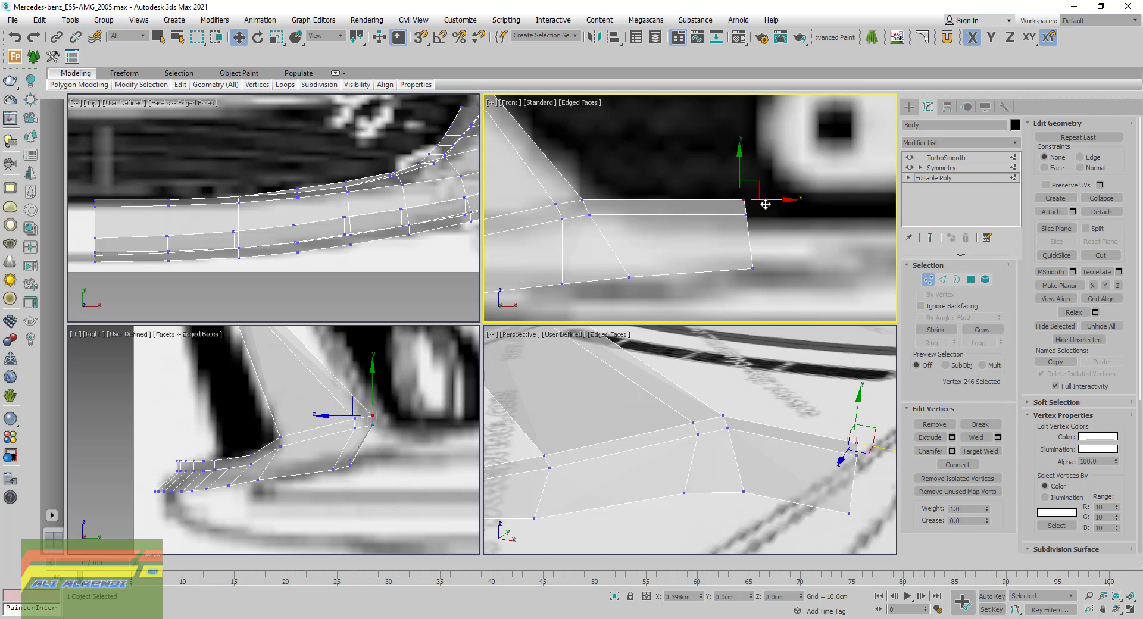
pyautogui.moveTo(765, 204); pyautogui.dragTo(740, 231)
pyautogui.moveTo(745, 178); pyautogui.dragTo(739, 203)
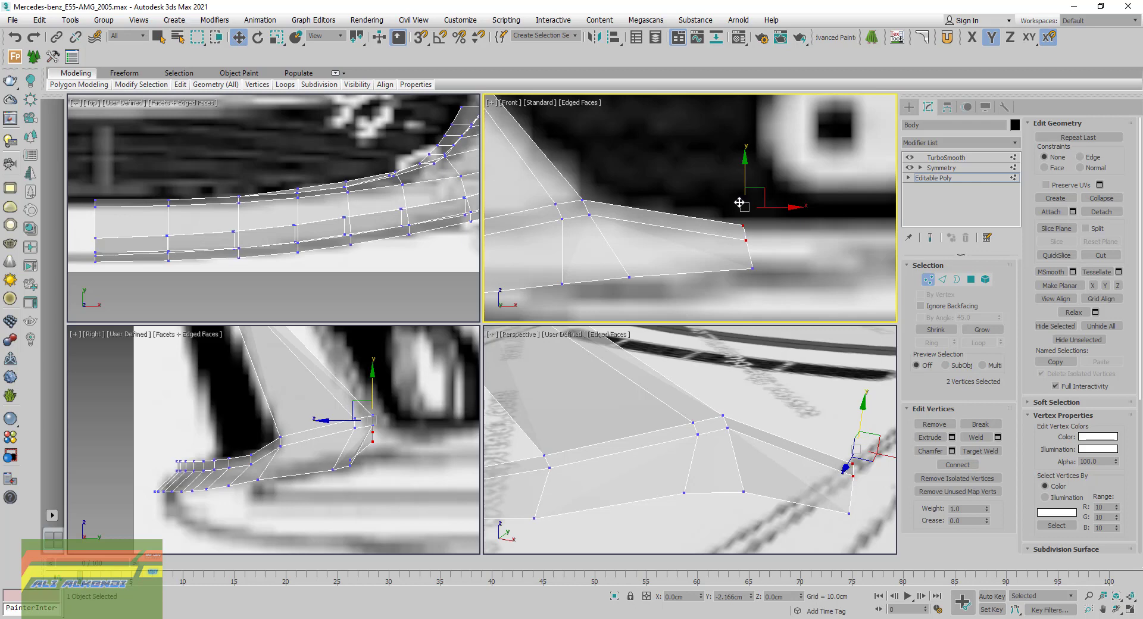
pyautogui.moveTo(740, 203); pyautogui.dragTo(740, 200)
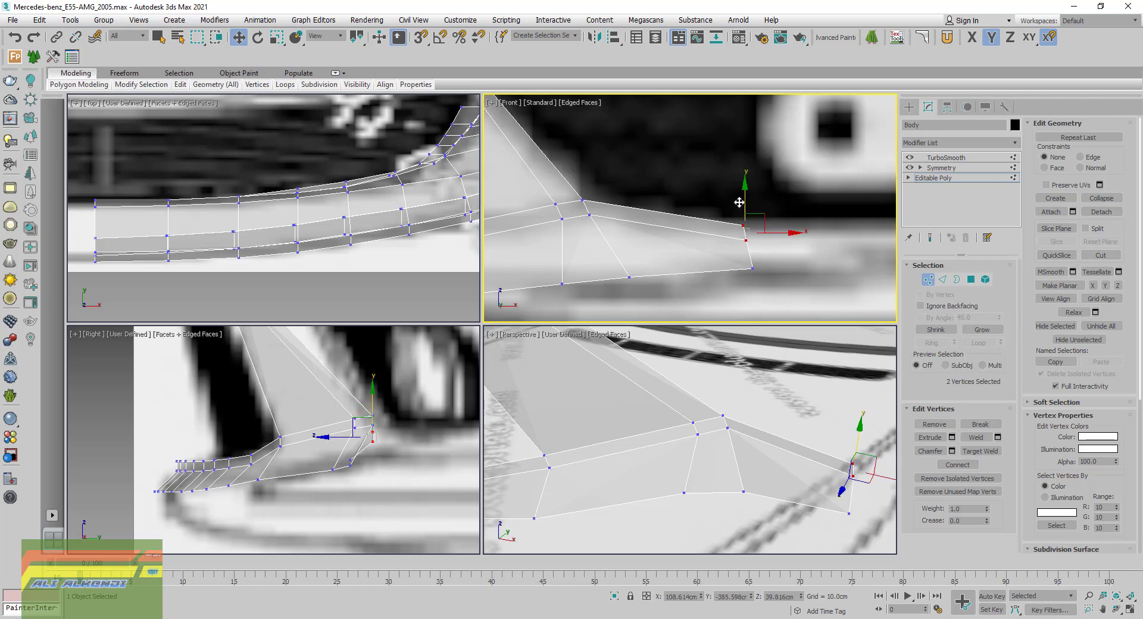
pyautogui.keyDown('ctrl'); pyautogui.click(753, 269); pyautogui.keyUp('ctrl')
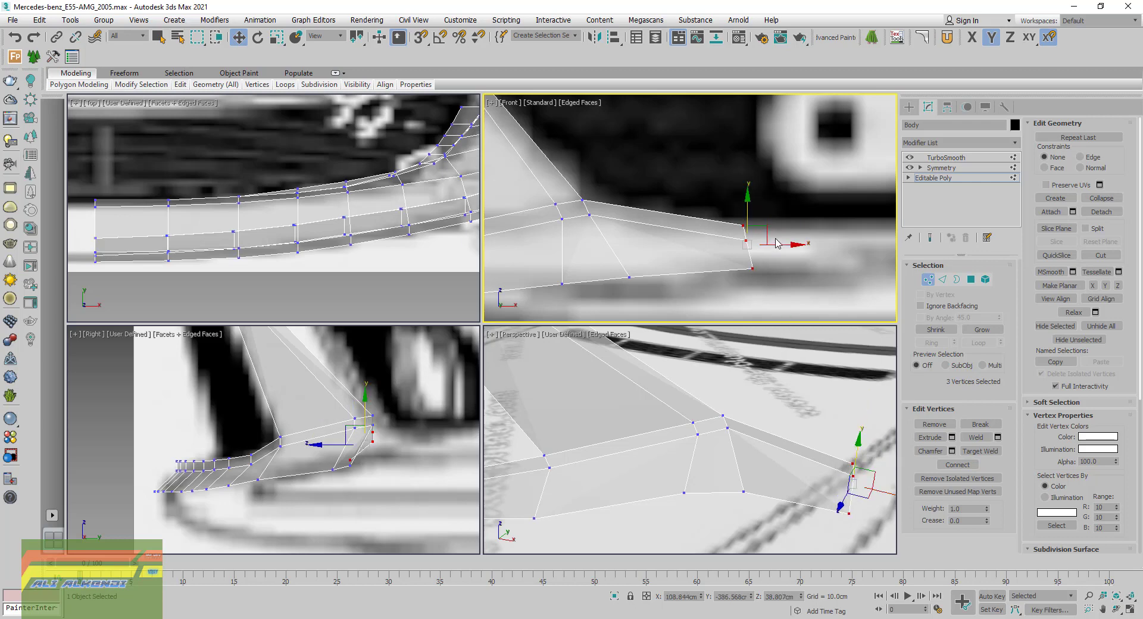
pyautogui.moveTo(766, 232); pyautogui.dragTo(678, 237)
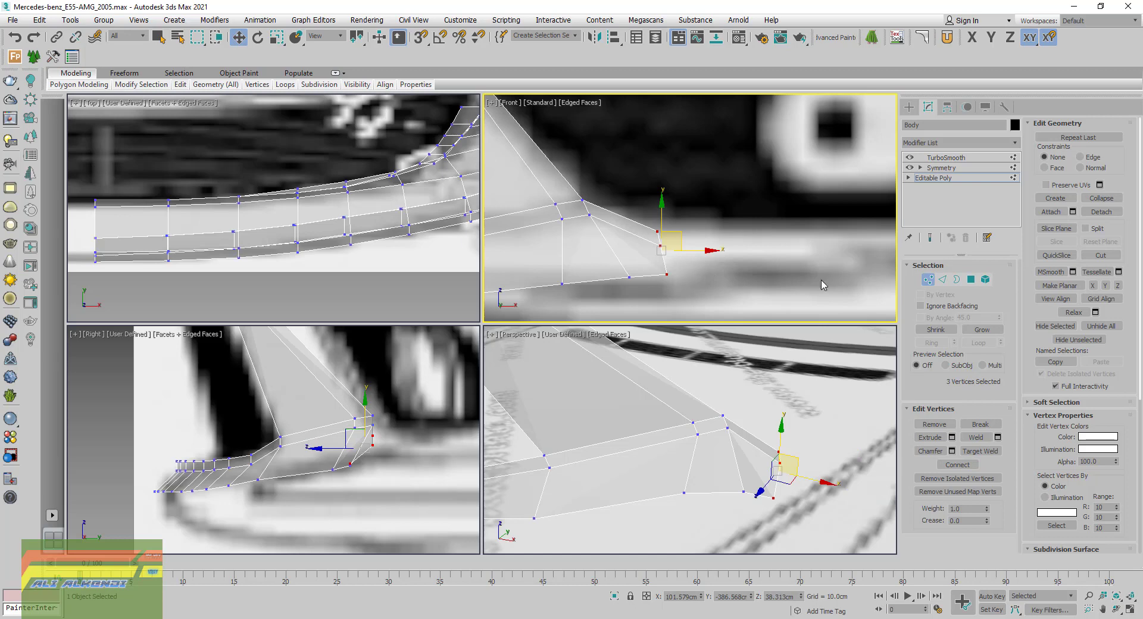
# Extend the lip's end outward with a new strip of faces from the end edges
pyautogui.click(943, 279)
pyautogui.moveTo(758, 296)
pyautogui.mouseDown(button='middle')
pyautogui.moveTo(651, 287)
pyautogui.moveTo(622, 268)
pyautogui.mouseUp(button='middle')
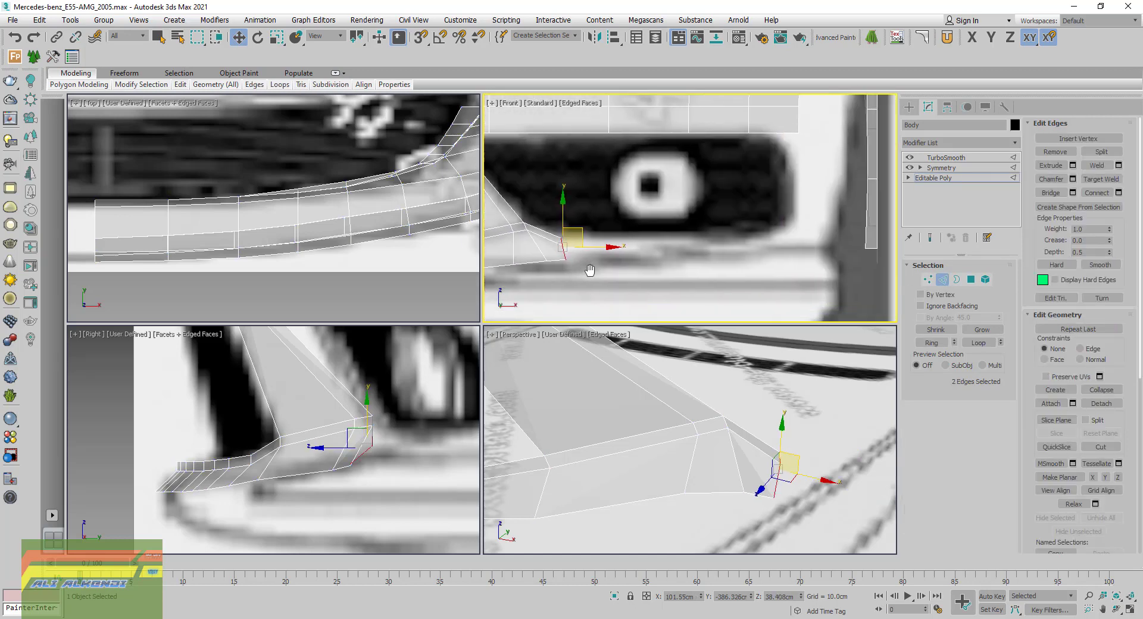
pyautogui.moveTo(625, 233)
pyautogui.keyDown('shift'); pyautogui.mouseDown()
pyautogui.moveTo(695, 230)
pyautogui.moveTo(685, 234)
pyautogui.mouseUp(); pyautogui.keyUp('shift')
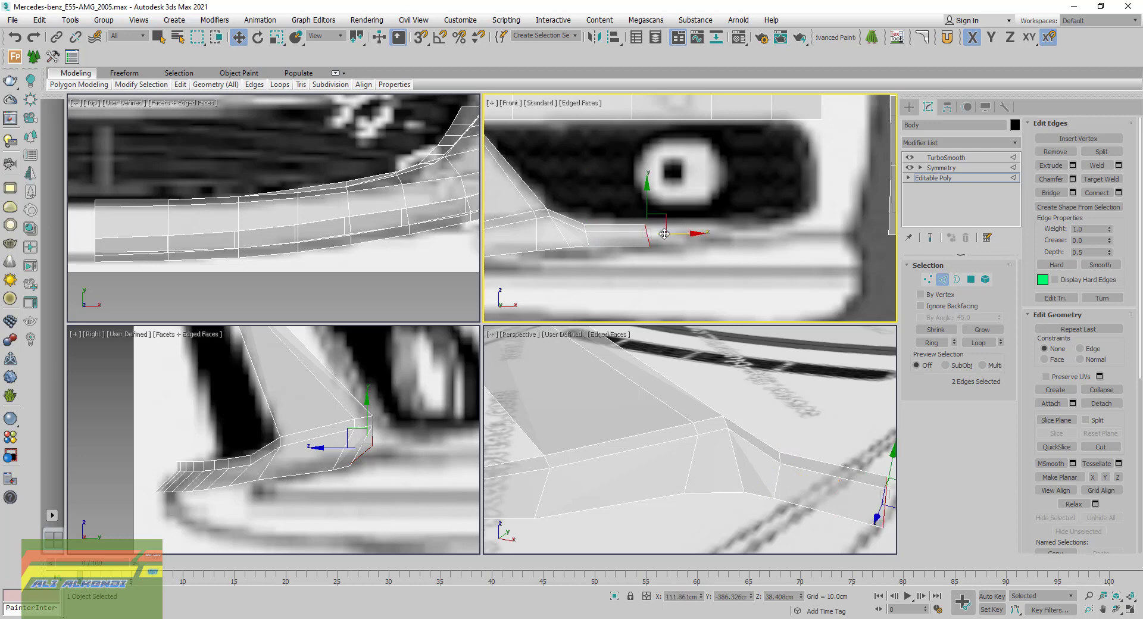
pyautogui.scroll(-1, 592, 241)
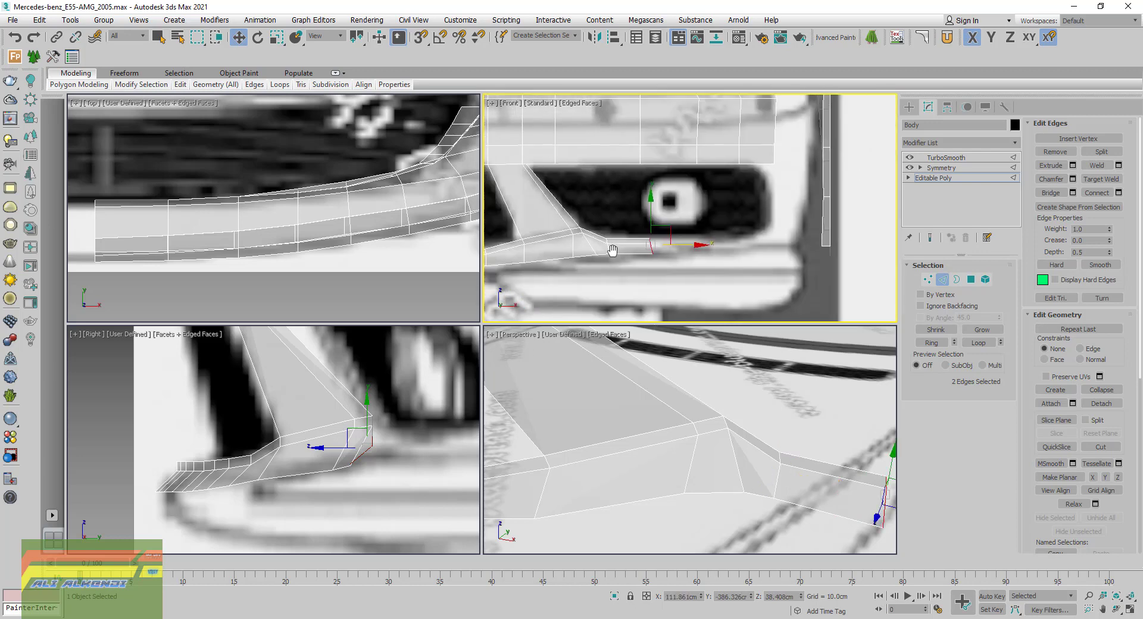
pyautogui.scroll(1, 613, 250)
pyautogui.scroll(1, 613, 250)
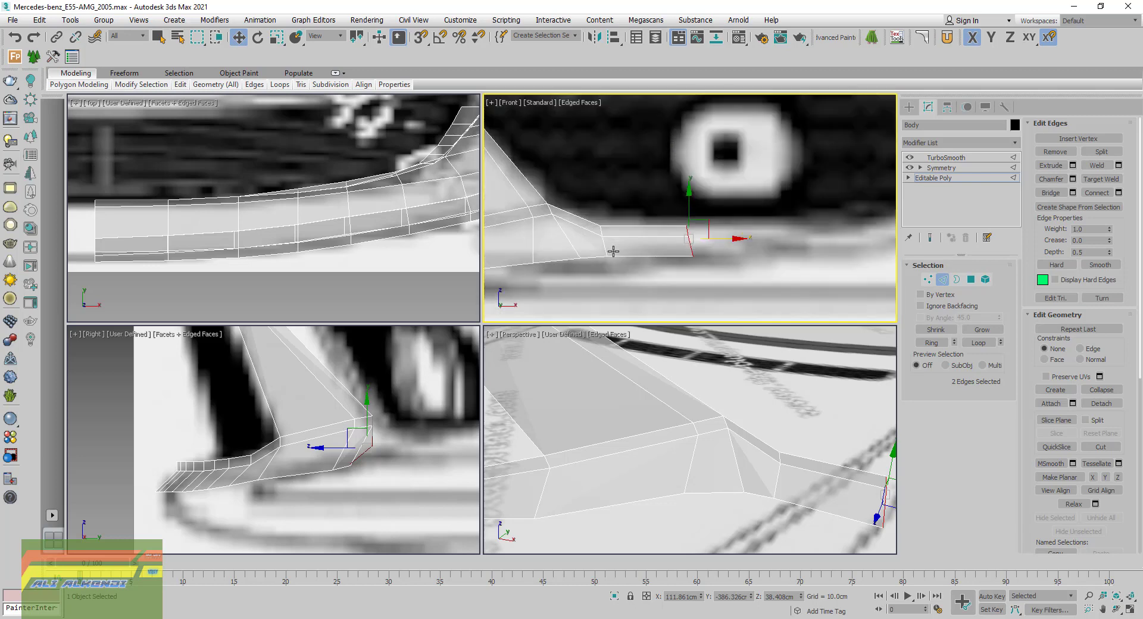
# Raise the lip's lower outer corner vertex slightly and nudge it left to about X 112.03 cm
pyautogui.click(927, 279)
pyautogui.scroll(2, 696, 268)
pyautogui.click(698, 264)
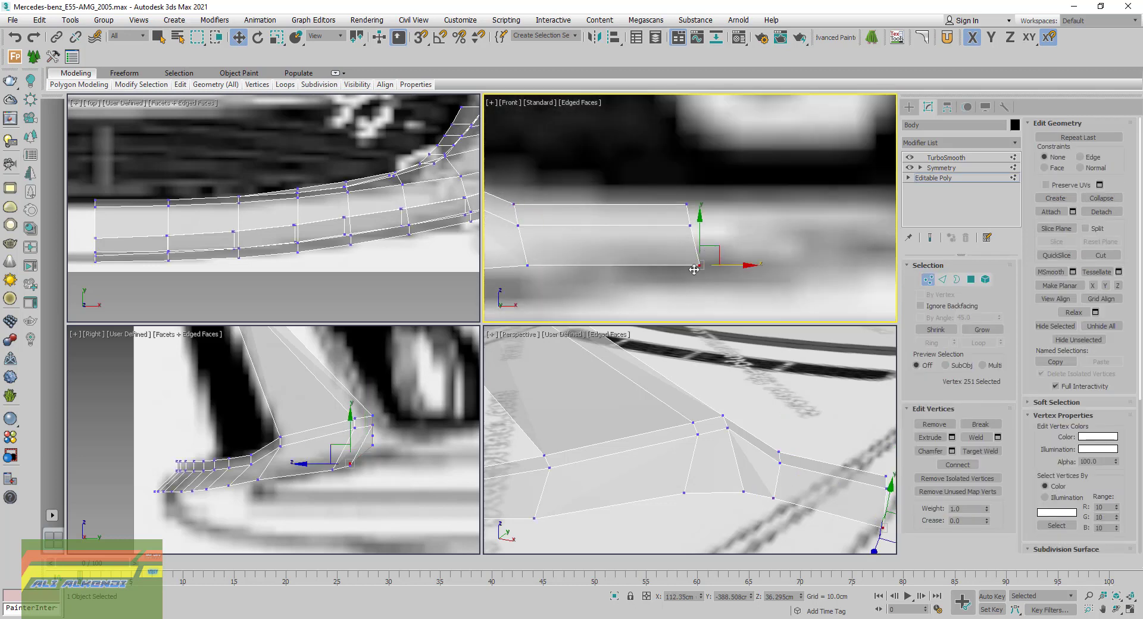
pyautogui.moveTo(697, 234); pyautogui.dragTo(696, 227)
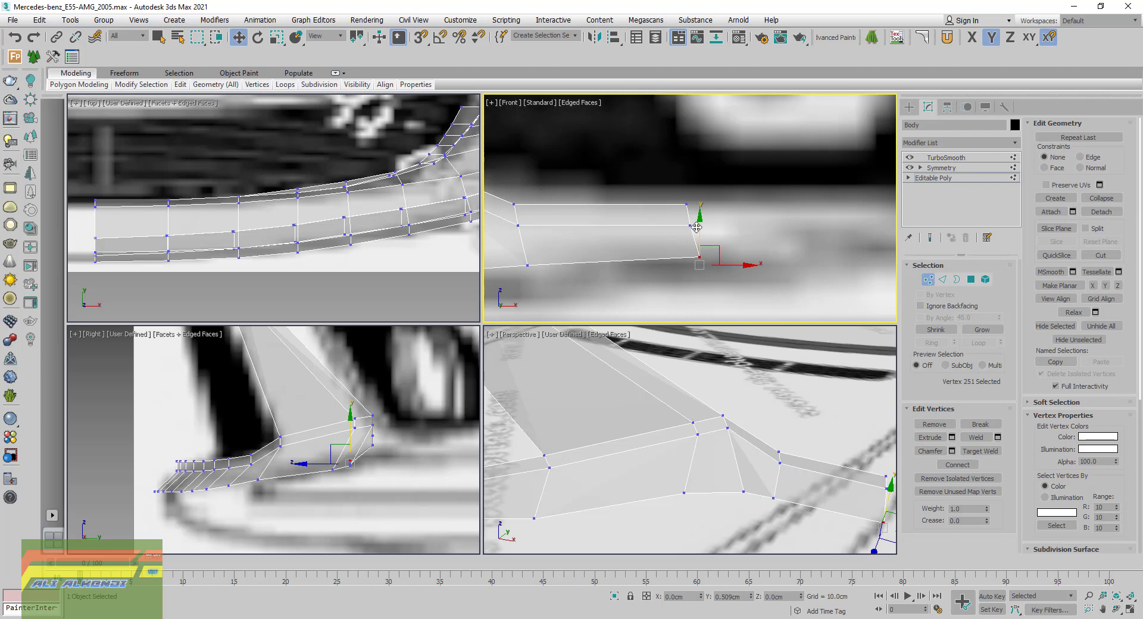
pyautogui.moveTo(724, 261); pyautogui.dragTo(718, 262)
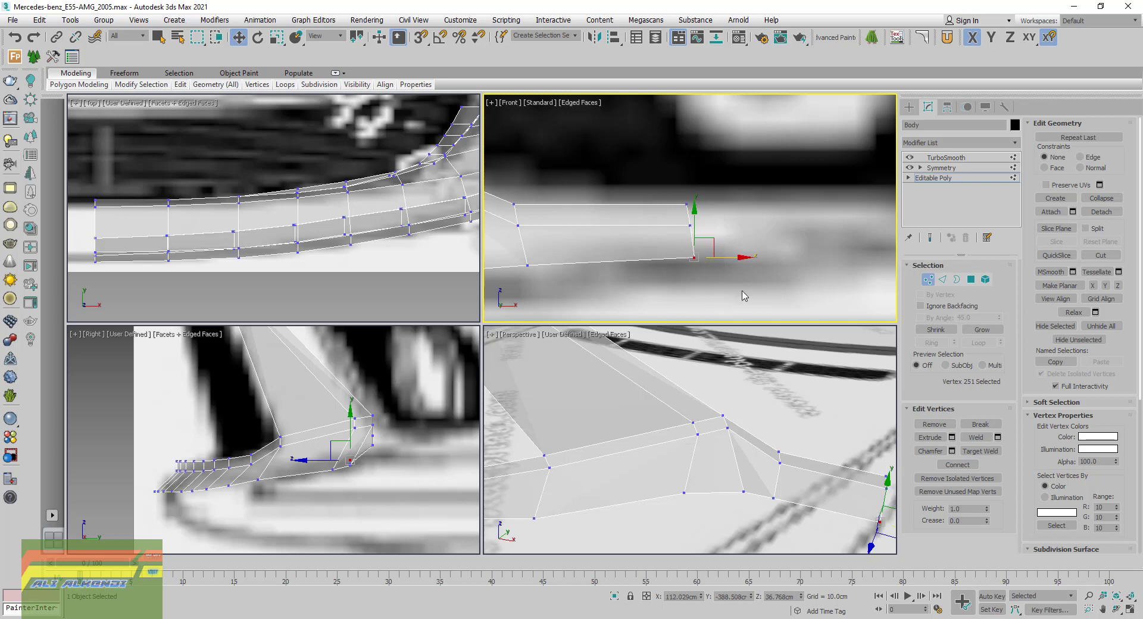
# Select the three vertices at the lip's outer end and frame them in the side and top views
pyautogui.moveTo(737, 301); pyautogui.dragTo(676, 184)
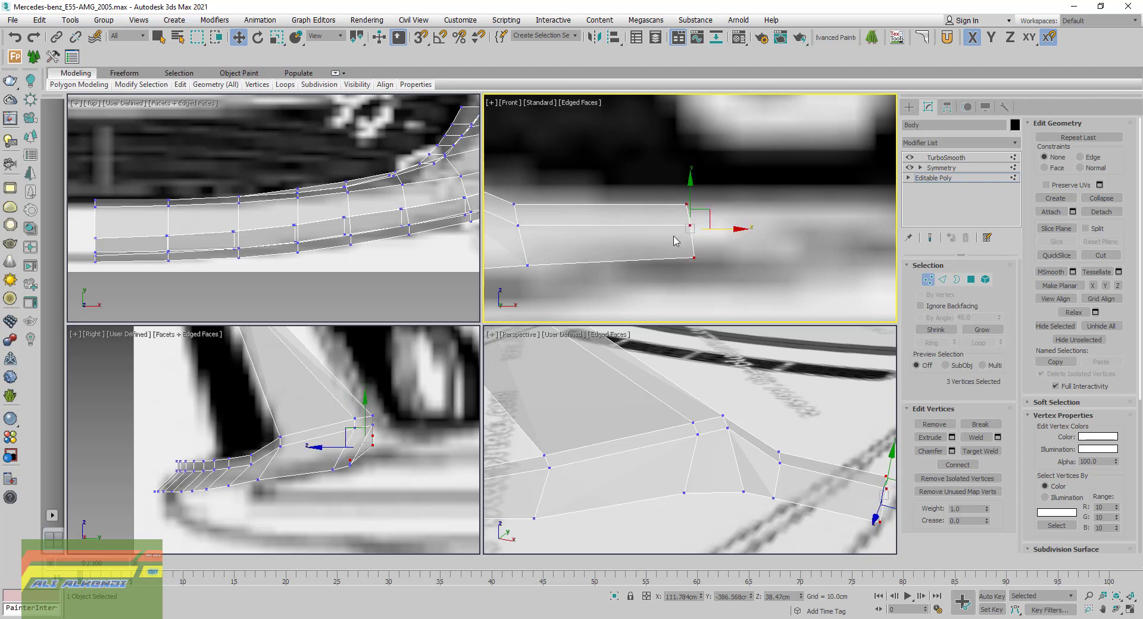
pyautogui.moveTo(333, 471); pyautogui.dragTo(254, 466, button='middle')
pyautogui.moveTo(395, 204); pyautogui.dragTo(206, 205, button='middle')
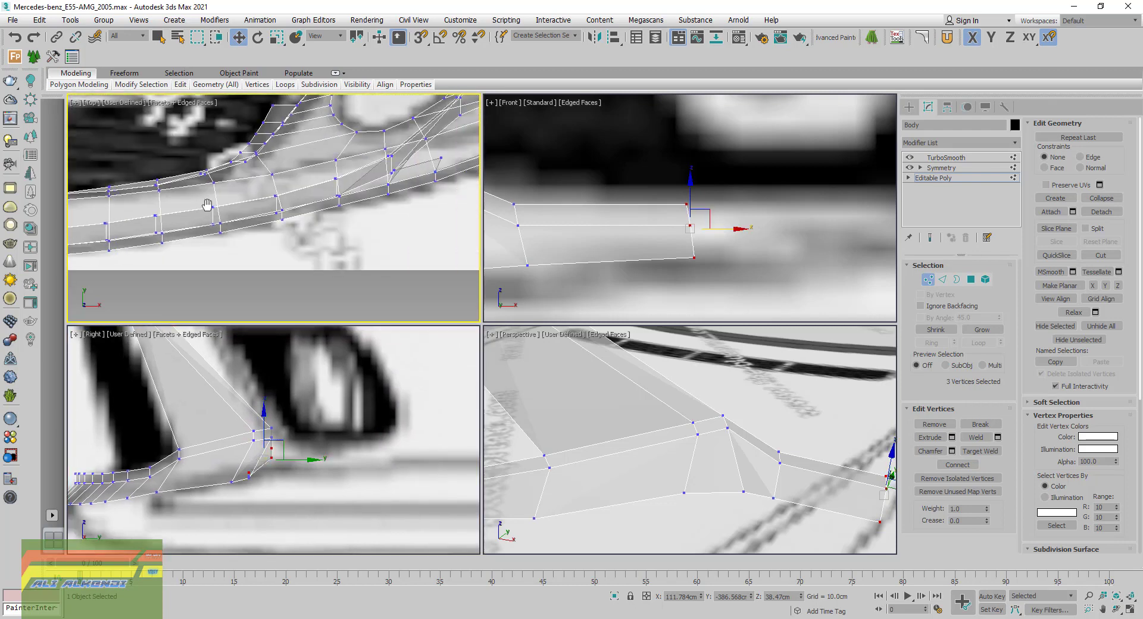
# Push the three lip-end vertices about 1.38 cm along Y to near -382.77 cm
pyautogui.scroll(-3, 207, 204)
pyautogui.moveTo(444, 201); pyautogui.dragTo(319, 249, button='middle')
pyautogui.moveTo(320, 199); pyautogui.dragTo(319, 188)
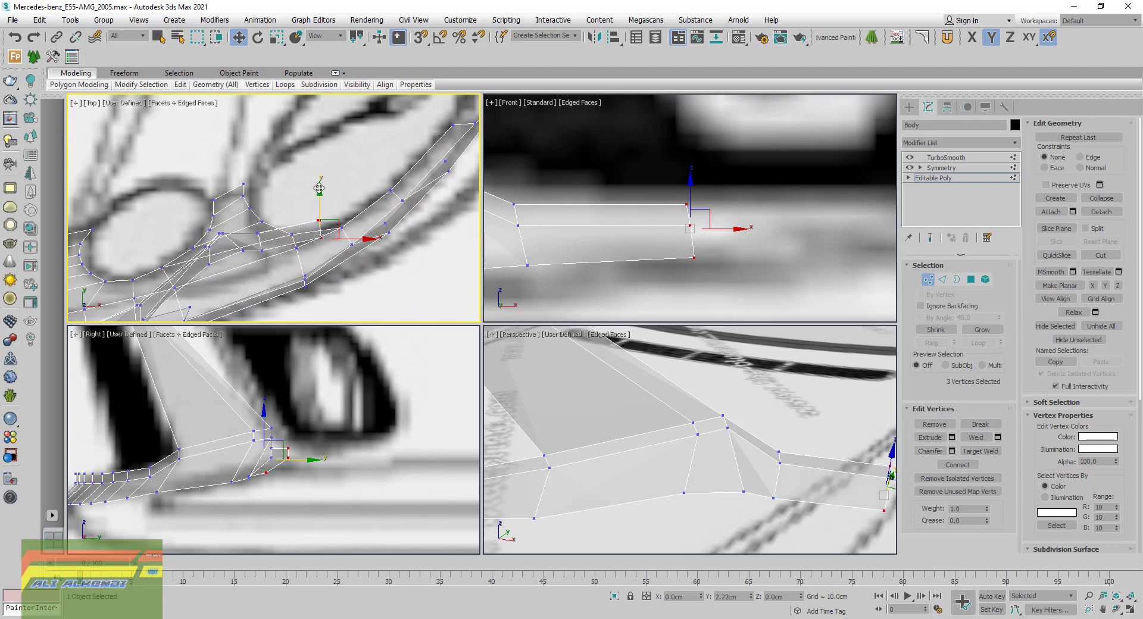
pyautogui.moveTo(319, 188); pyautogui.dragTo(321, 187)
pyautogui.moveTo(321, 187)
pyautogui.mouseDown(button='middle')
pyautogui.moveTo(395, 158)
pyautogui.moveTo(157, 229)
pyautogui.mouseUp(button='middle')
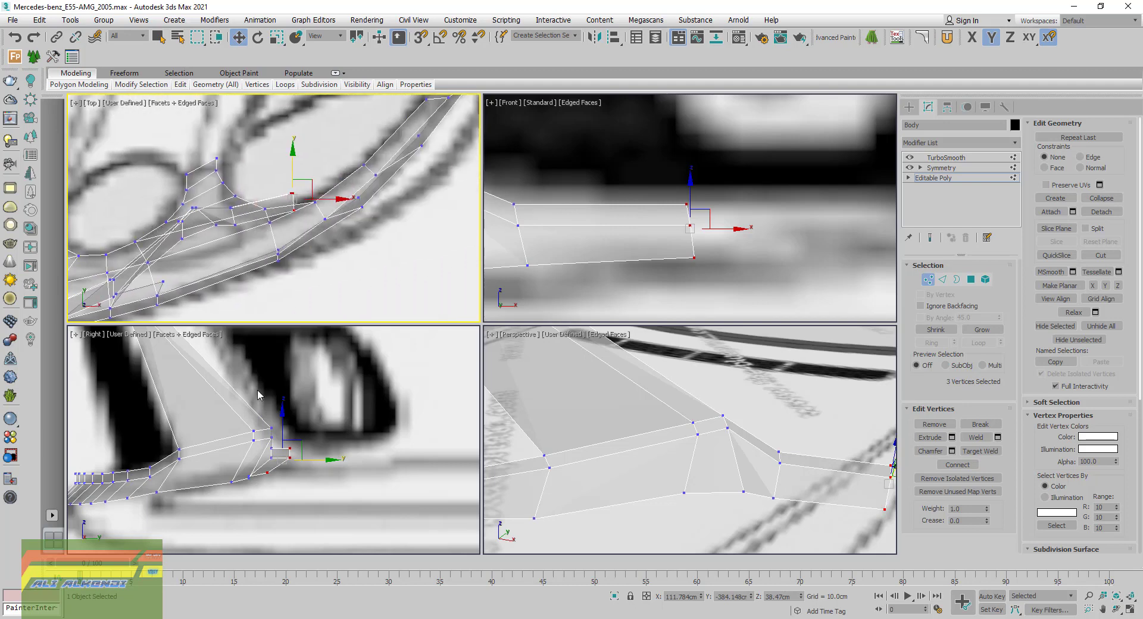
pyautogui.scroll(2, 273, 458)
# Adjust the lip-end vertices sideways in the Right view and orbit Perspective to check the corner
pyautogui.moveTo(313, 462); pyautogui.dragTo(331, 464)
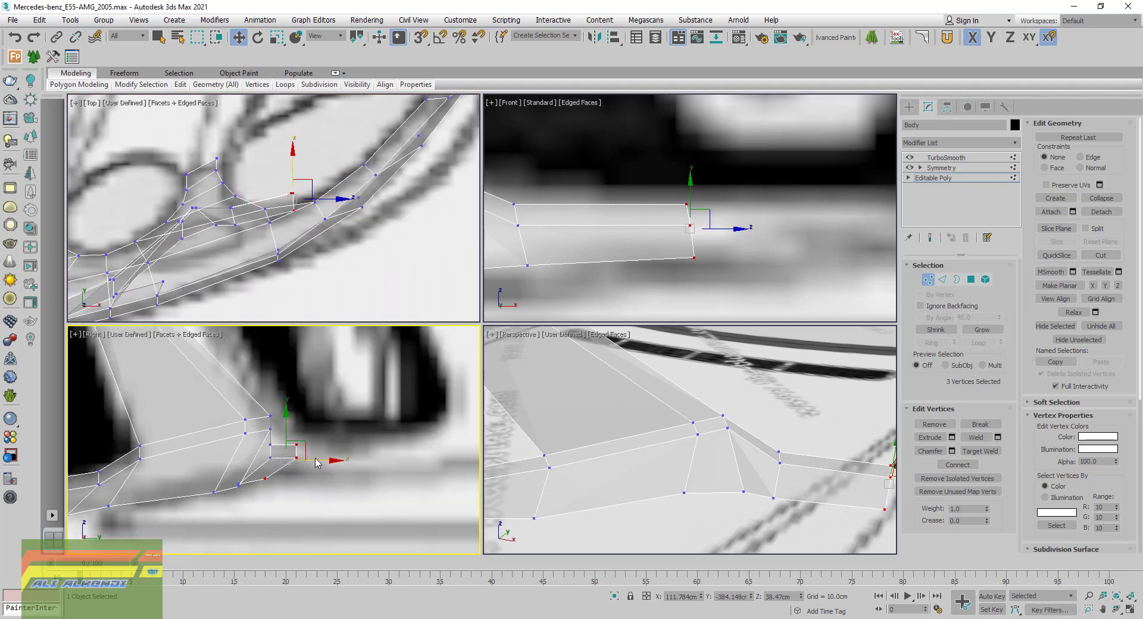
pyautogui.moveTo(340, 464); pyautogui.dragTo(331, 464)
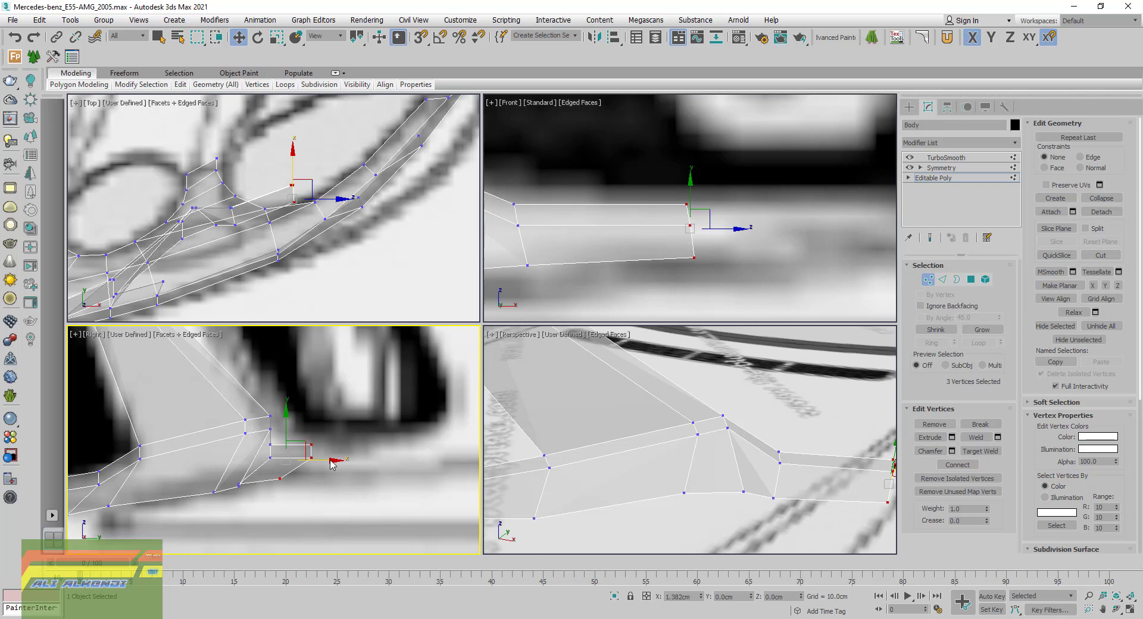
pyautogui.keyDown('alt'); pyautogui.moveTo(838, 446); pyautogui.dragTo(689, 439, button='middle'); pyautogui.keyUp('alt')
pyautogui.keyDown('alt'); pyautogui.moveTo(767, 442); pyautogui.dragTo(770, 429, button='middle'); pyautogui.keyUp('alt')
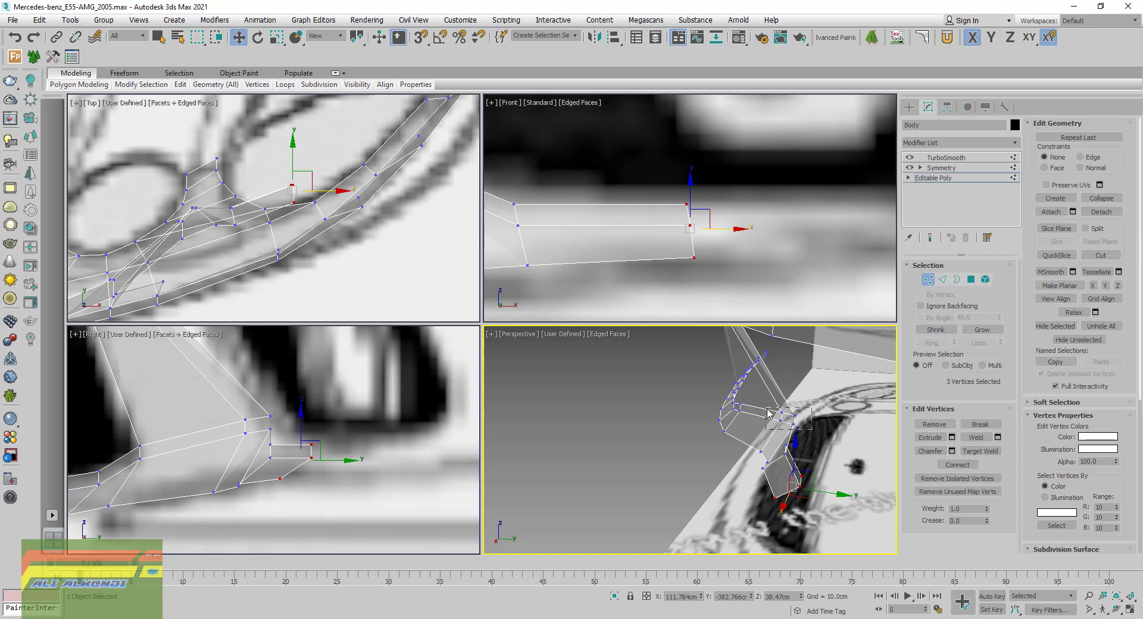
# Add a fourth lip vertex and shift all four left to follow the blueprint outline
pyautogui.click(768, 414)
pyautogui.moveTo(217, 418); pyautogui.dragTo(199, 452, button='middle')
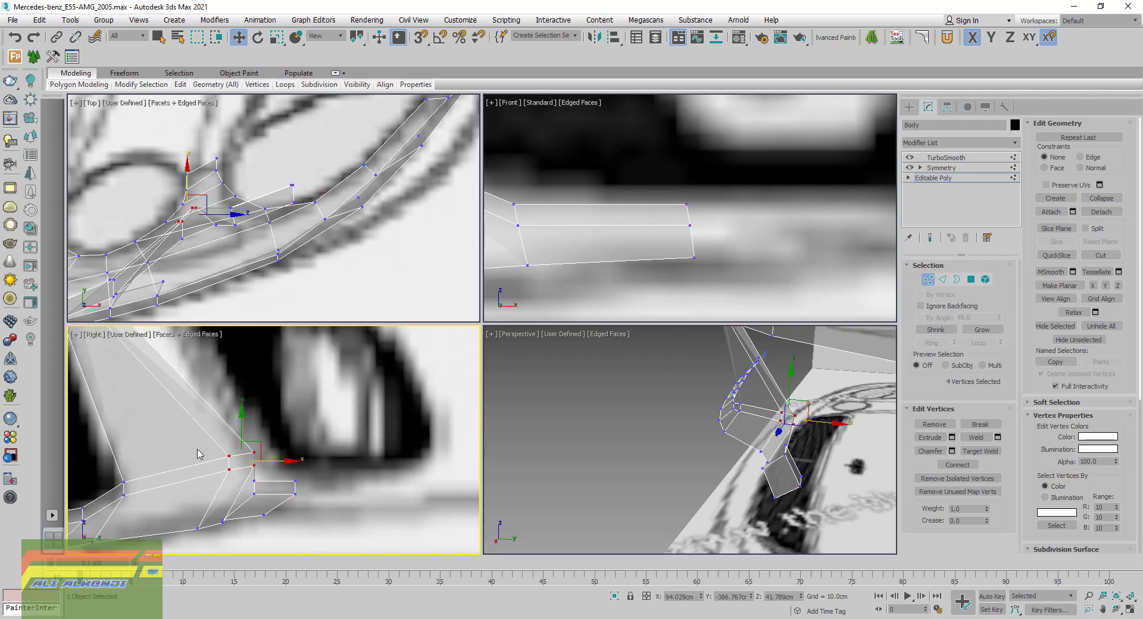
pyautogui.moveTo(270, 463)
pyautogui.mouseDown()
pyautogui.moveTo(197, 475)
pyautogui.moveTo(213, 479)
pyautogui.mouseUp()
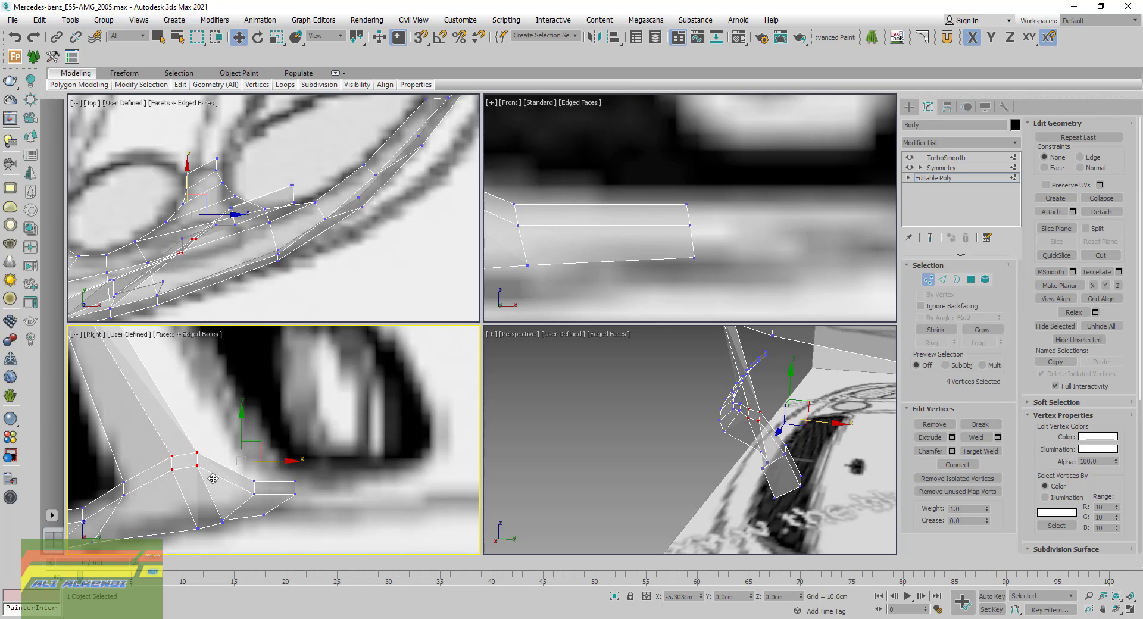
pyautogui.moveTo(213, 479); pyautogui.dragTo(220, 487)
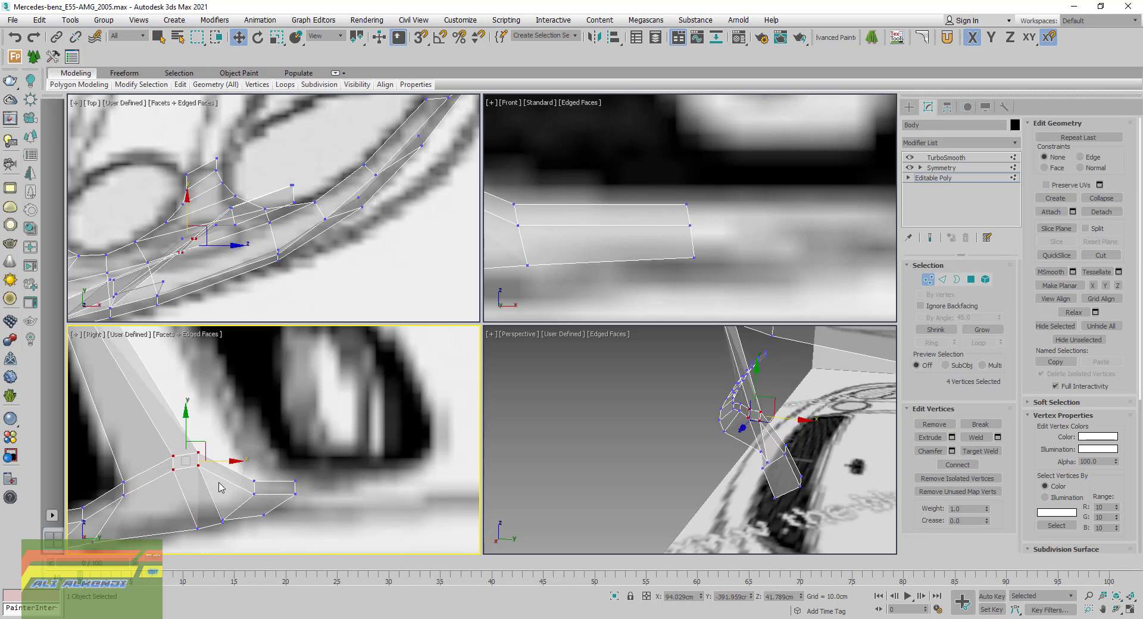
# Nudge a single lip vertex slightly to smooth the edge flow
pyautogui.scroll(-3, 220, 487)
pyautogui.scroll(-3, 681, 268)
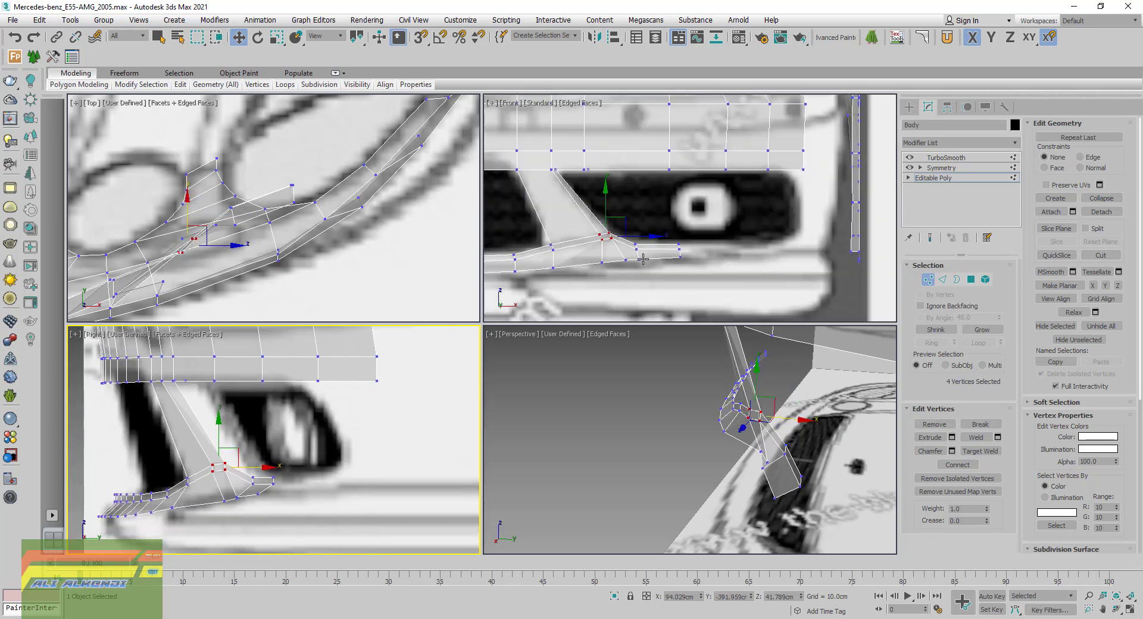
pyautogui.moveTo(681, 268); pyautogui.dragTo(620, 238, button='middle')
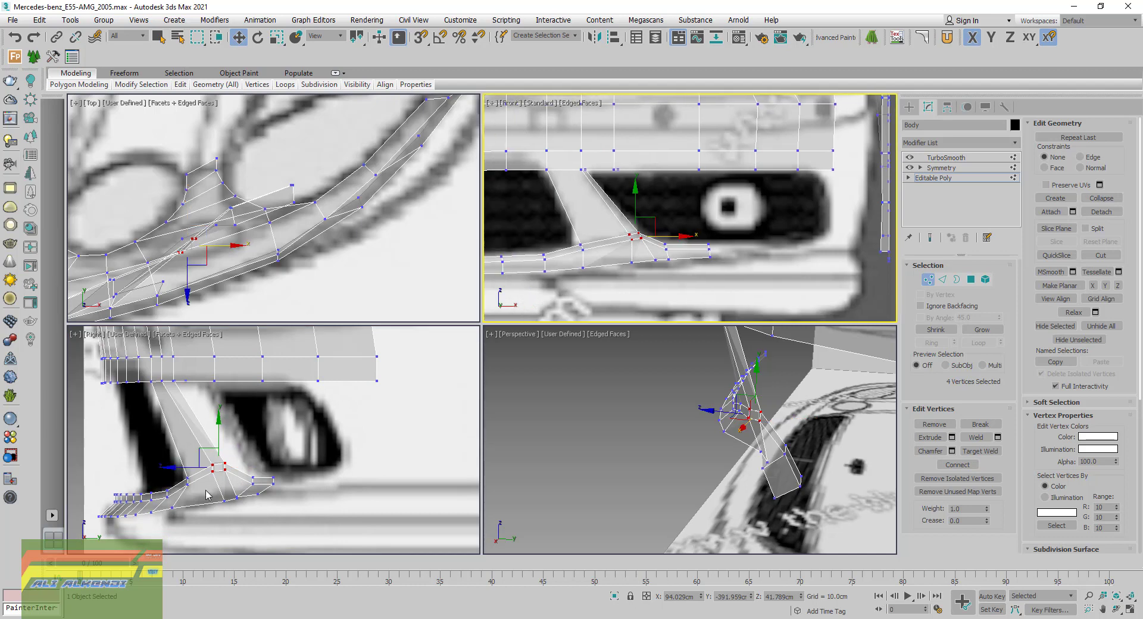
pyautogui.scroll(2, 206, 494)
pyautogui.click(237, 510)
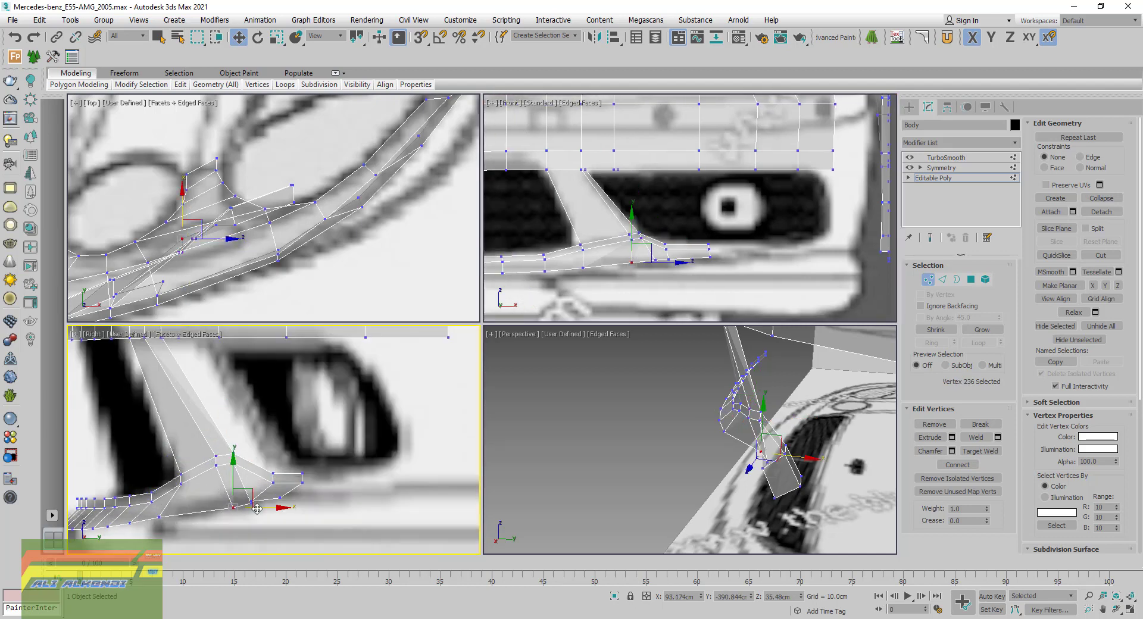
pyautogui.moveTo(245, 512); pyautogui.dragTo(243, 512)
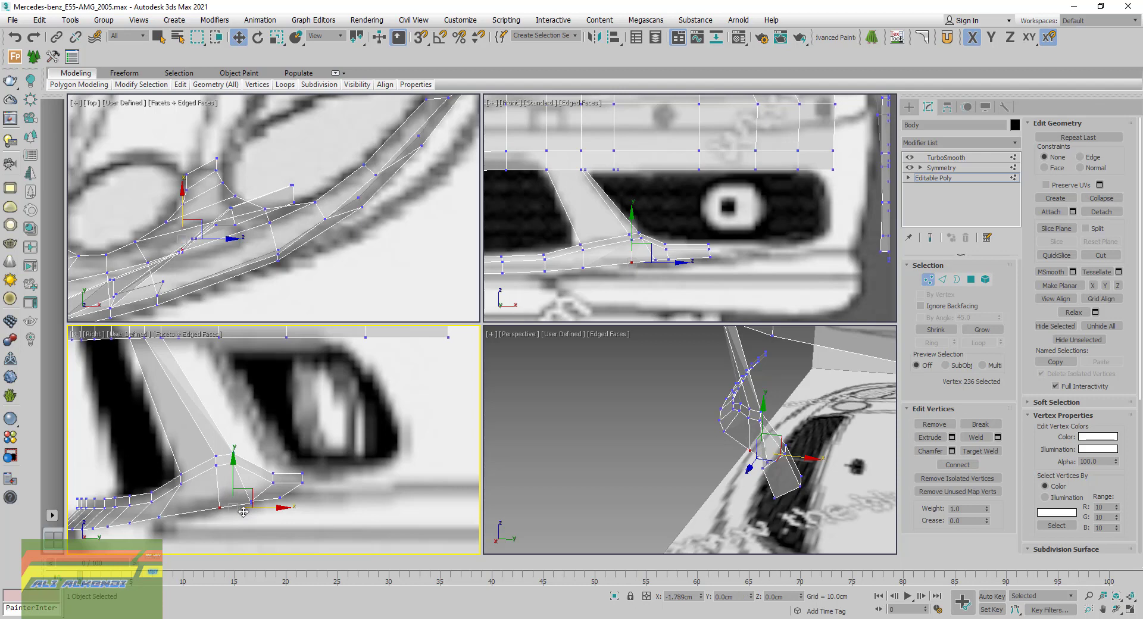
# Add a second vertex near the lip end and move both along negative Y
pyautogui.click(273, 475)
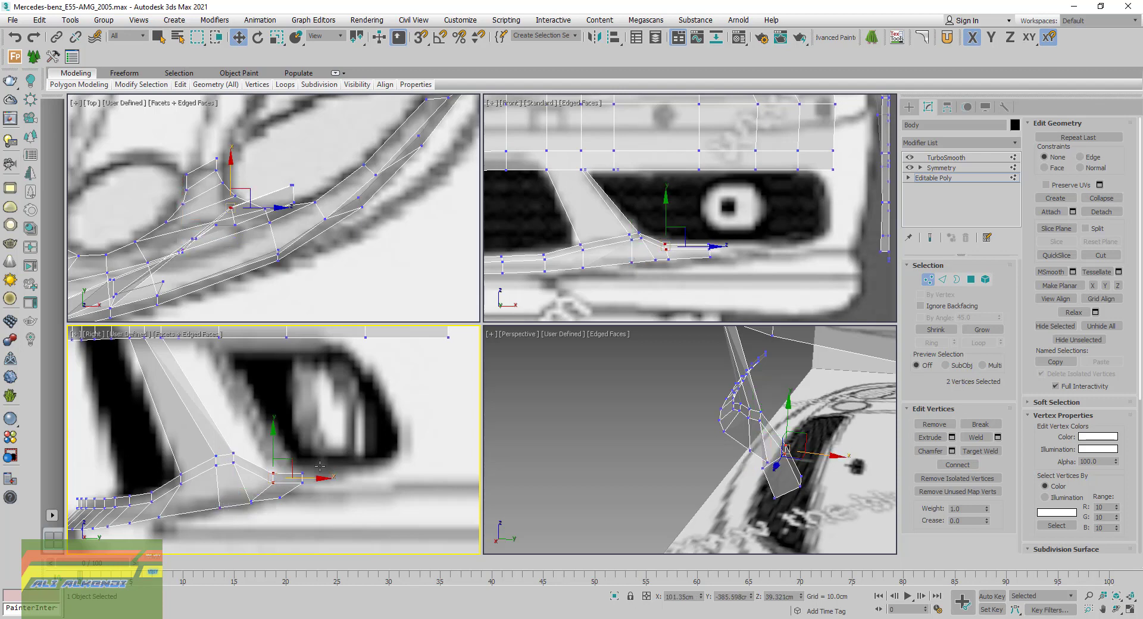
pyautogui.moveTo(323, 480); pyautogui.dragTo(315, 478, button='middle')
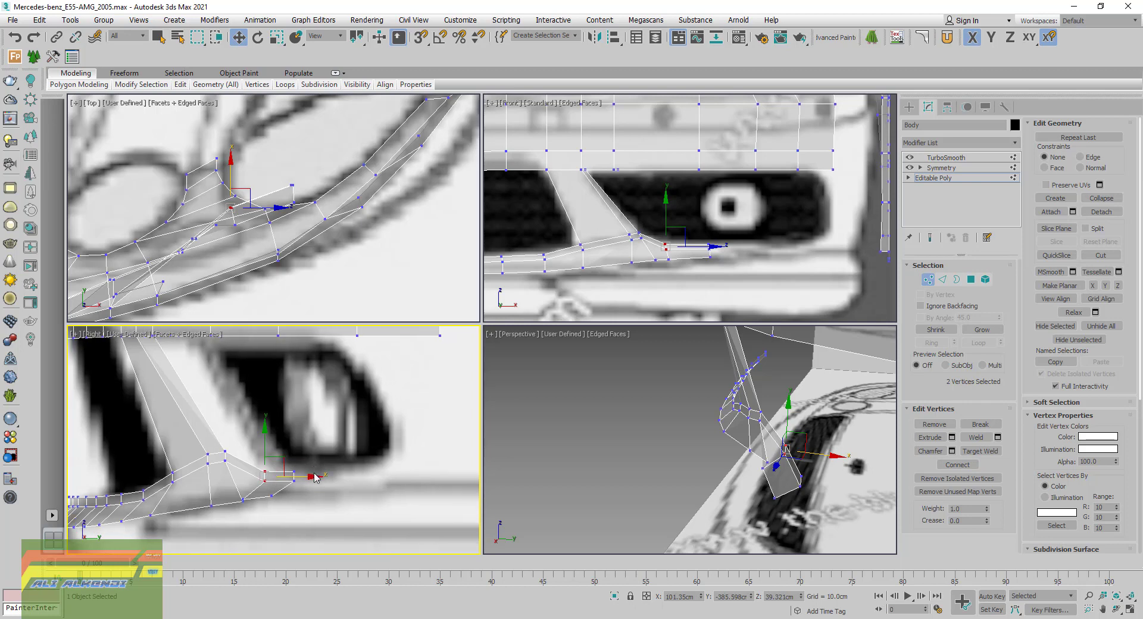
pyautogui.moveTo(786, 438)
pyautogui.keyDown('alt'); pyautogui.mouseDown(button='middle')
pyautogui.moveTo(848, 419)
pyautogui.moveTo(729, 424)
pyautogui.mouseUp(button='middle'); pyautogui.keyUp('alt')
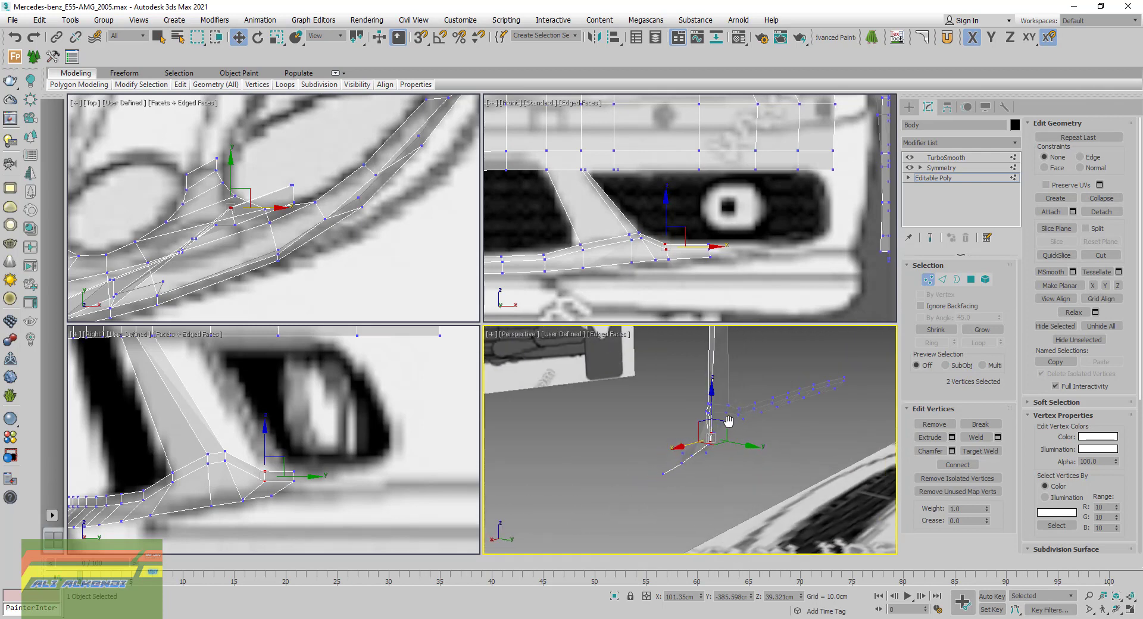
pyautogui.moveTo(740, 445); pyautogui.dragTo(717, 446)
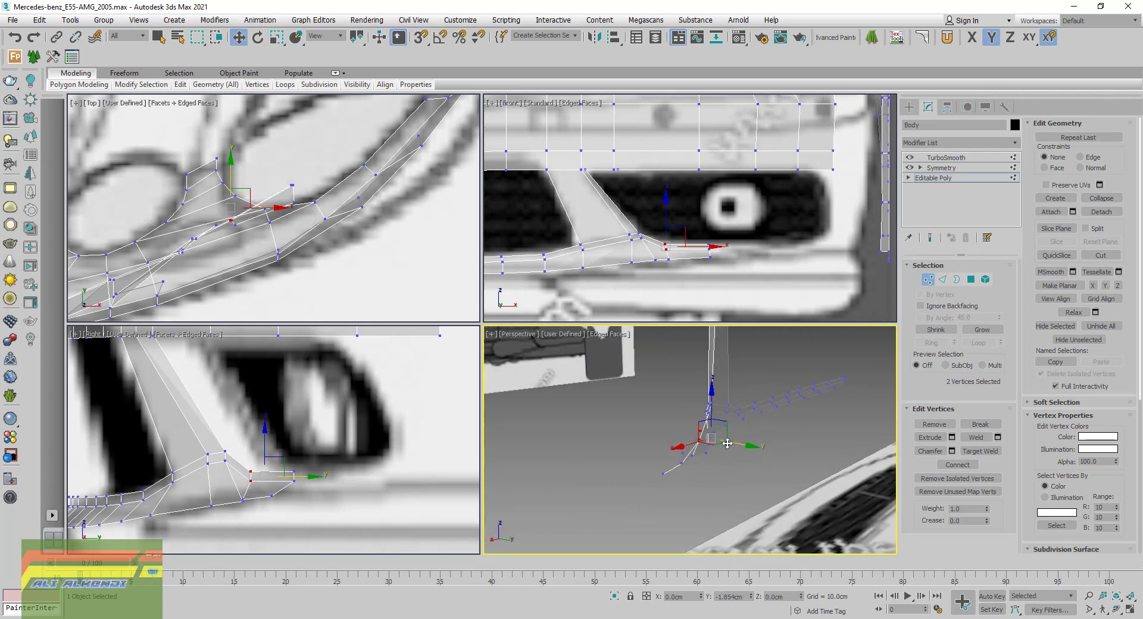
pyautogui.keyDown('alt'); pyautogui.moveTo(717, 446); pyautogui.dragTo(725, 474, button='middle'); pyautogui.keyUp('alt')
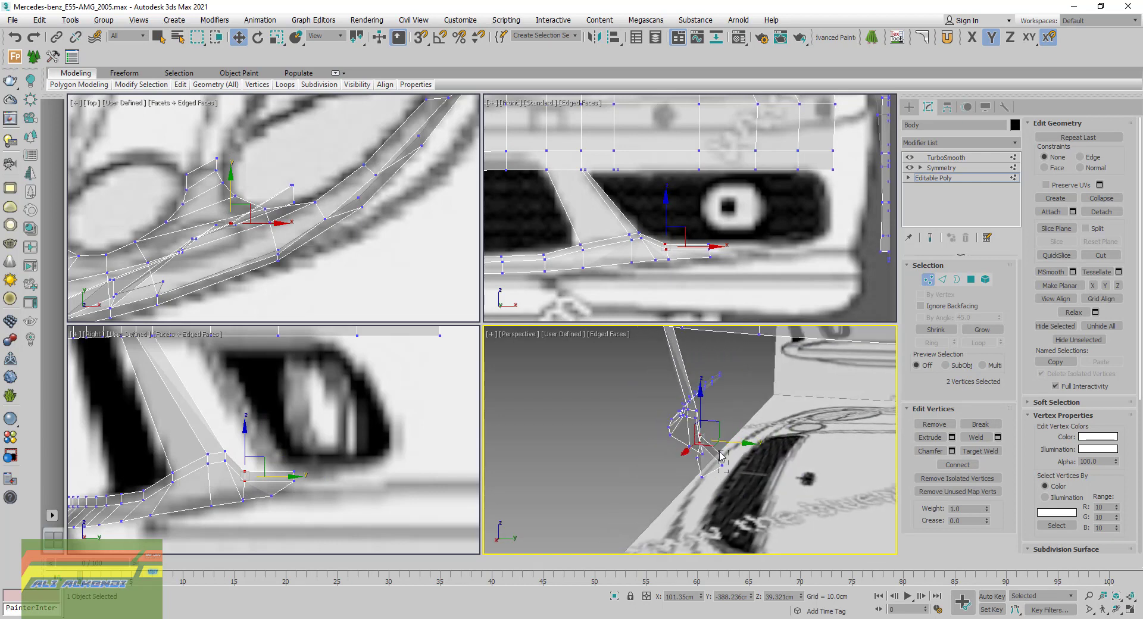
pyautogui.moveTo(723, 458)
pyautogui.mouseDown()
pyautogui.moveTo(730, 470)
pyautogui.moveTo(715, 467)
pyautogui.mouseUp()
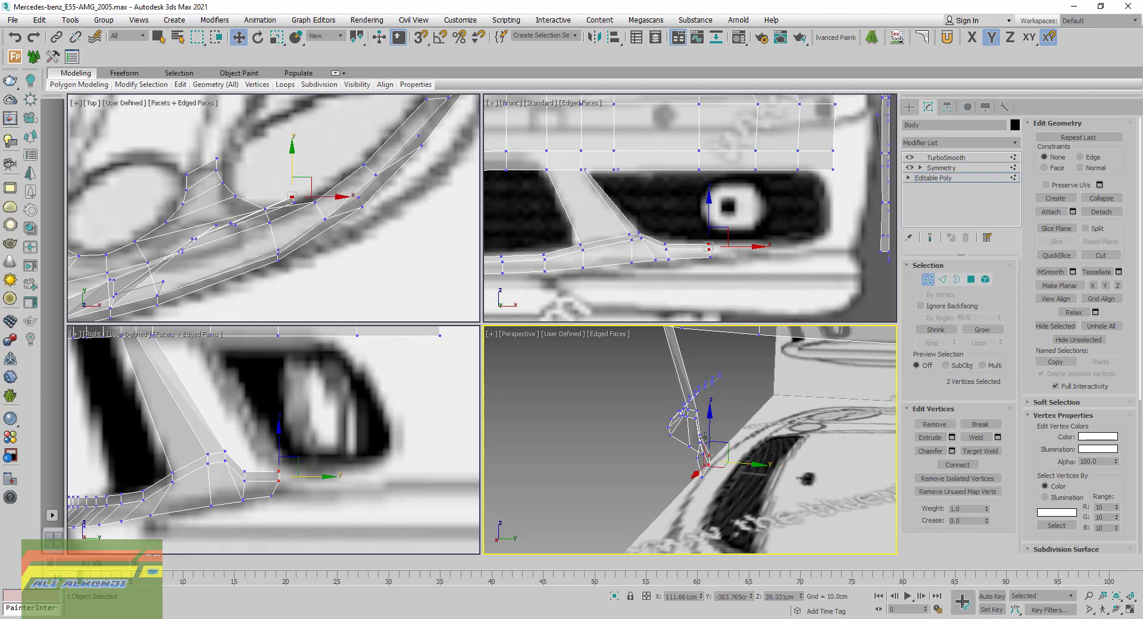
pyautogui.moveTo(583, 256); pyautogui.dragTo(535, 258, button='middle')
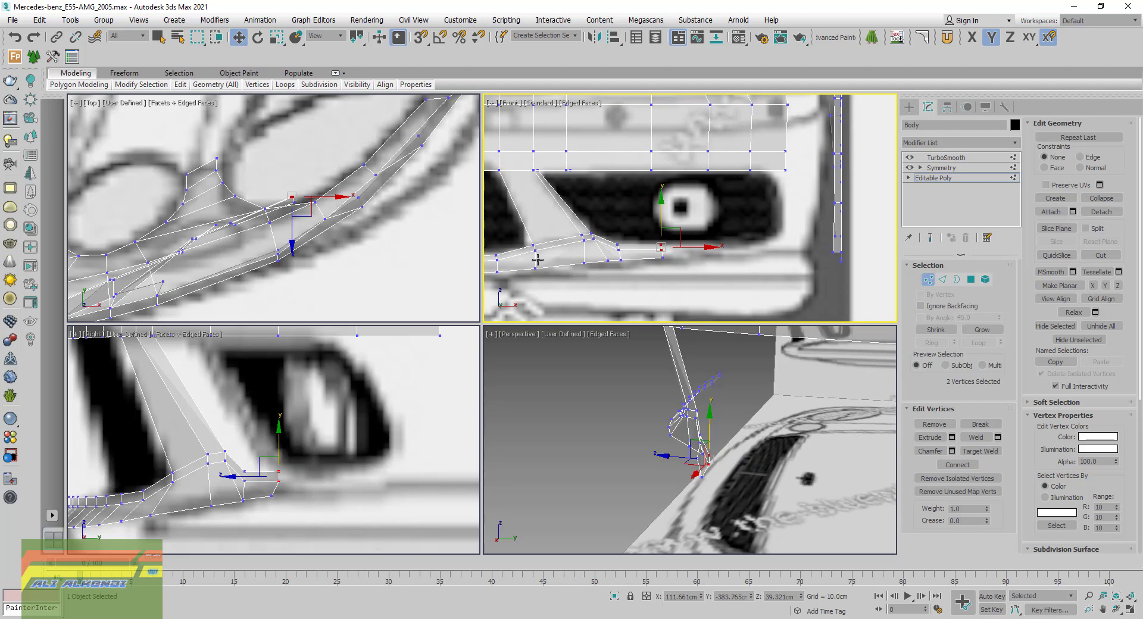
pyautogui.moveTo(727, 481)
pyautogui.keyDown('alt'); pyautogui.mouseDown(button='middle')
pyautogui.moveTo(793, 429)
pyautogui.moveTo(865, 433)
pyautogui.moveTo(705, 436)
pyautogui.mouseUp(button='middle'); pyautogui.keyUp('alt')
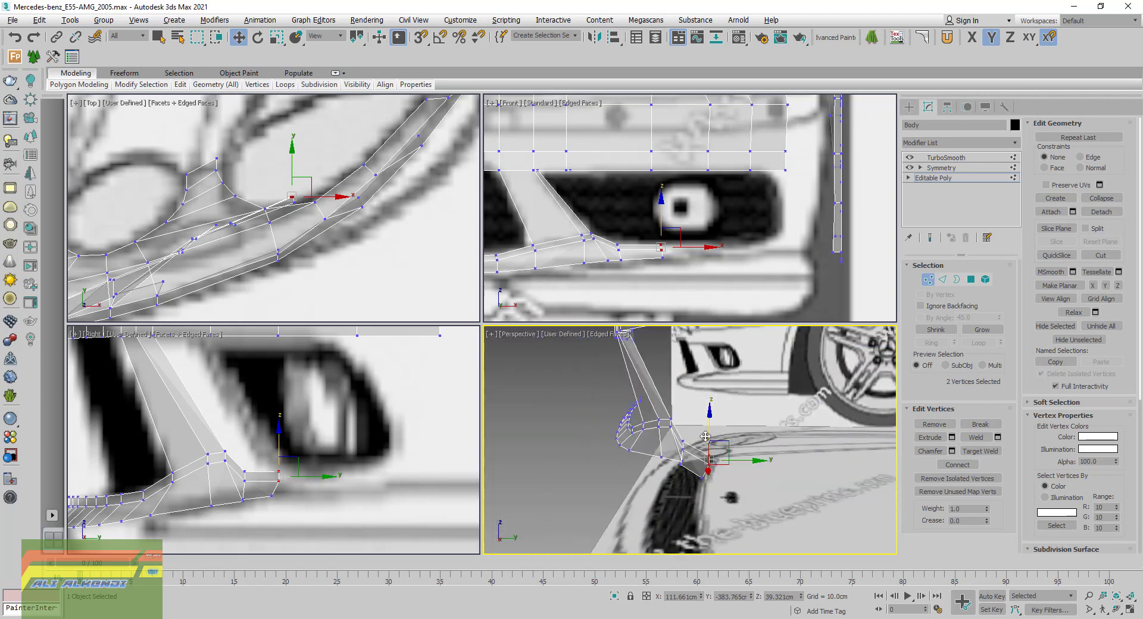
# Move the lip corner vertex 246 along Y to about -386.89 cm, matching the blueprint
pyautogui.click(671, 423)
pyautogui.keyDown('alt'); pyautogui.moveTo(670, 424); pyautogui.dragTo(672, 429, button='middle'); pyautogui.keyUp('alt')
pyautogui.click(674, 431)
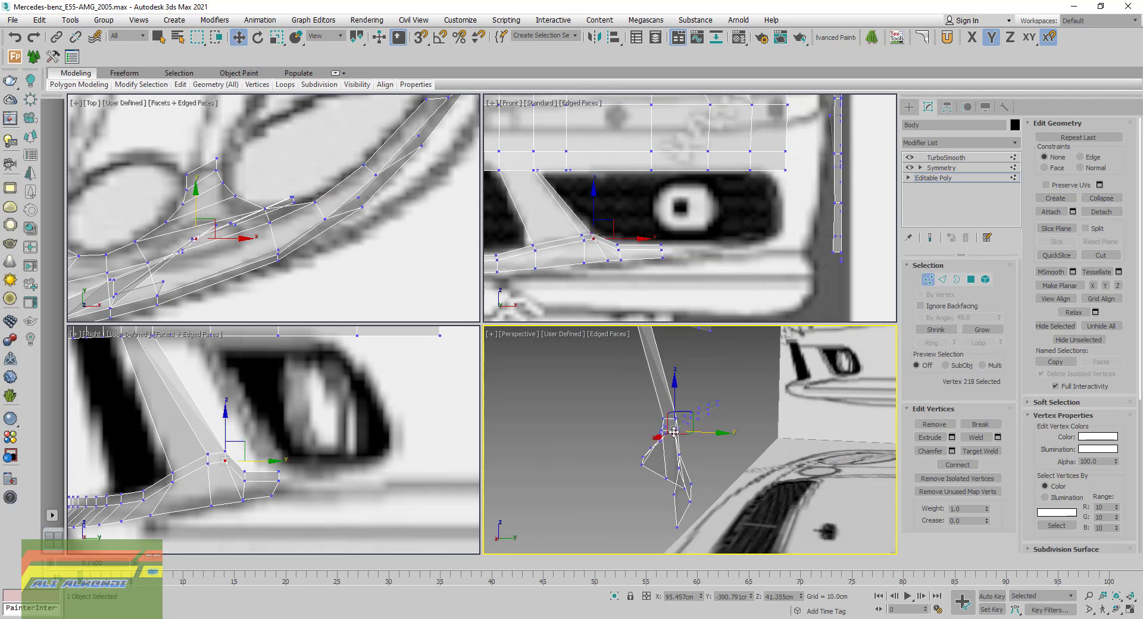
pyautogui.moveTo(698, 435); pyautogui.dragTo(679, 445)
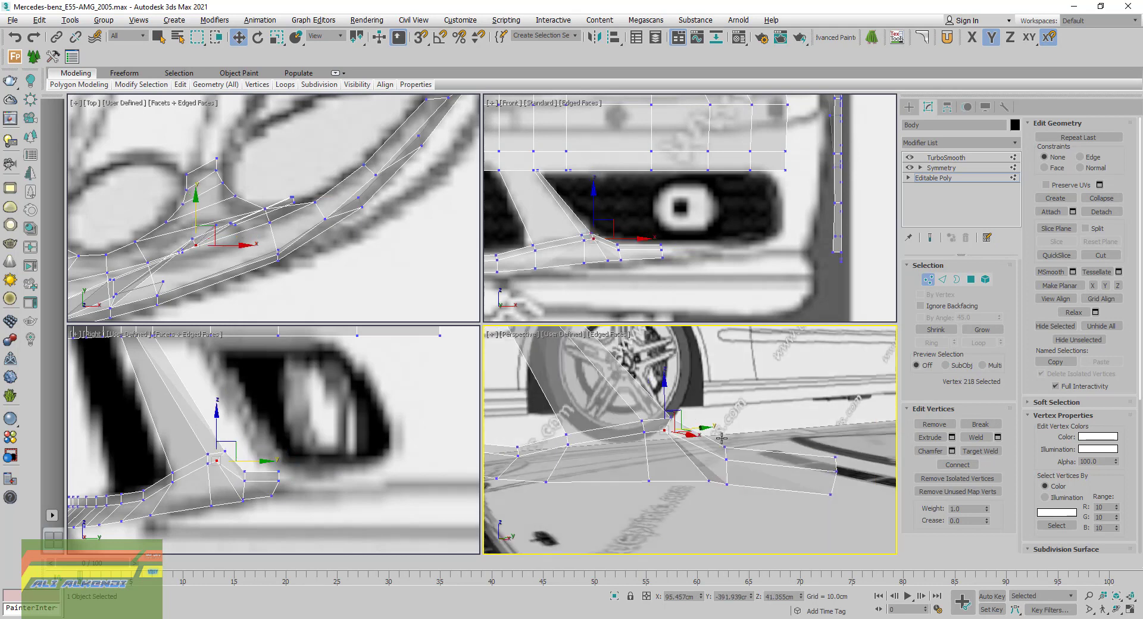
pyautogui.moveTo(679, 446)
pyautogui.keyDown('alt'); pyautogui.mouseDown(button='middle')
pyautogui.moveTo(748, 441)
pyautogui.moveTo(709, 454)
pyautogui.moveTo(733, 462)
pyautogui.mouseUp(button='middle'); pyautogui.keyUp('alt')
pyautogui.hotkey('ctrl', 'z')
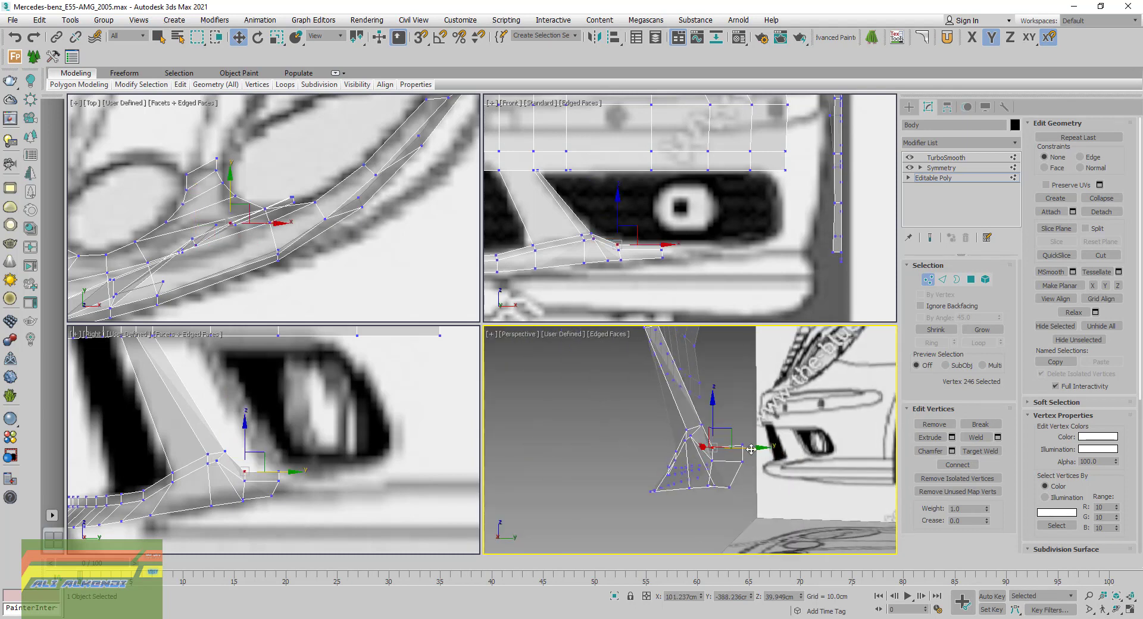
pyautogui.moveTo(751, 449)
pyautogui.mouseDown()
pyautogui.moveTo(741, 445)
pyautogui.moveTo(796, 455)
pyautogui.mouseUp()
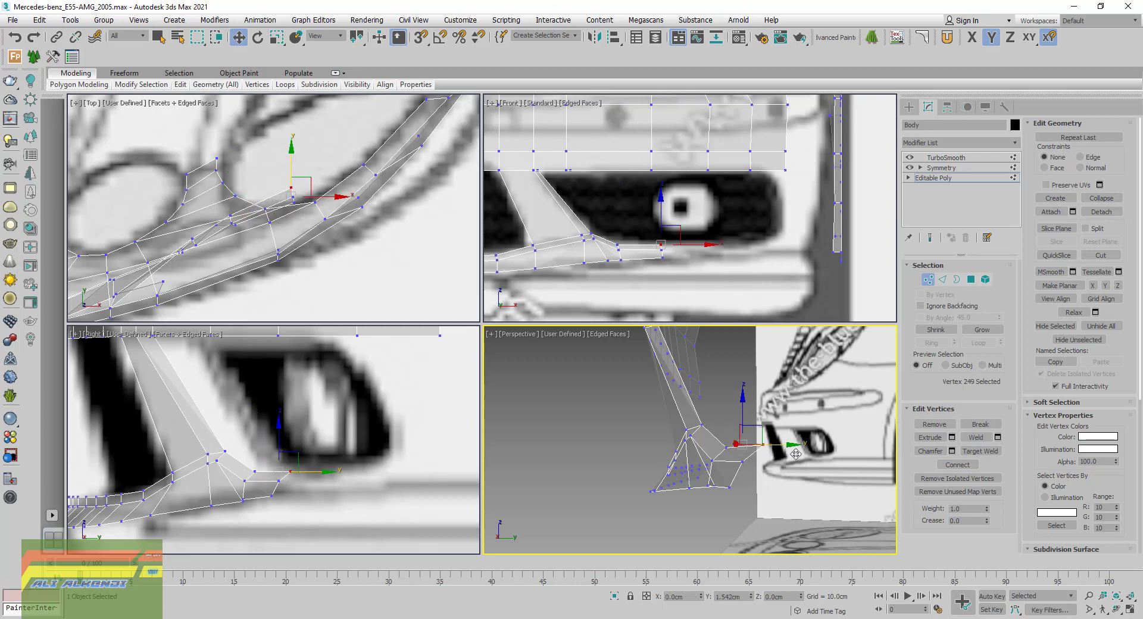
pyautogui.keyDown('alt'); pyautogui.moveTo(796, 454); pyautogui.dragTo(771, 463, button='middle'); pyautogui.keyUp('alt')
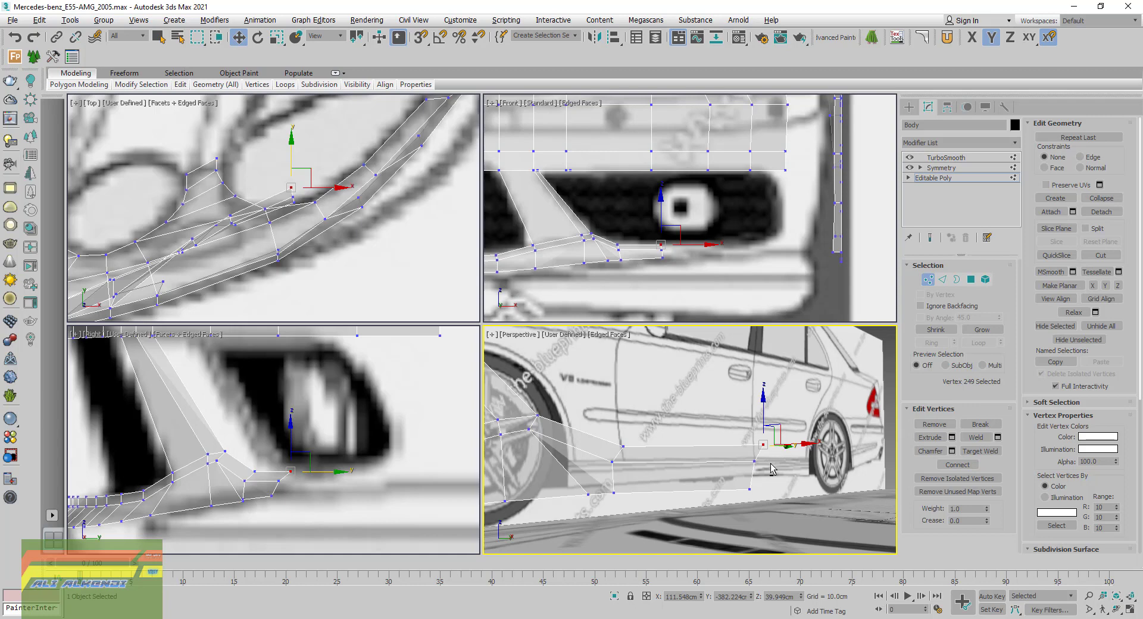
# Region-select the two lip end vertices and raise them
pyautogui.scroll(1, 643, 293)
pyautogui.scroll(1, 642, 277)
pyautogui.scroll(2, 642, 272)
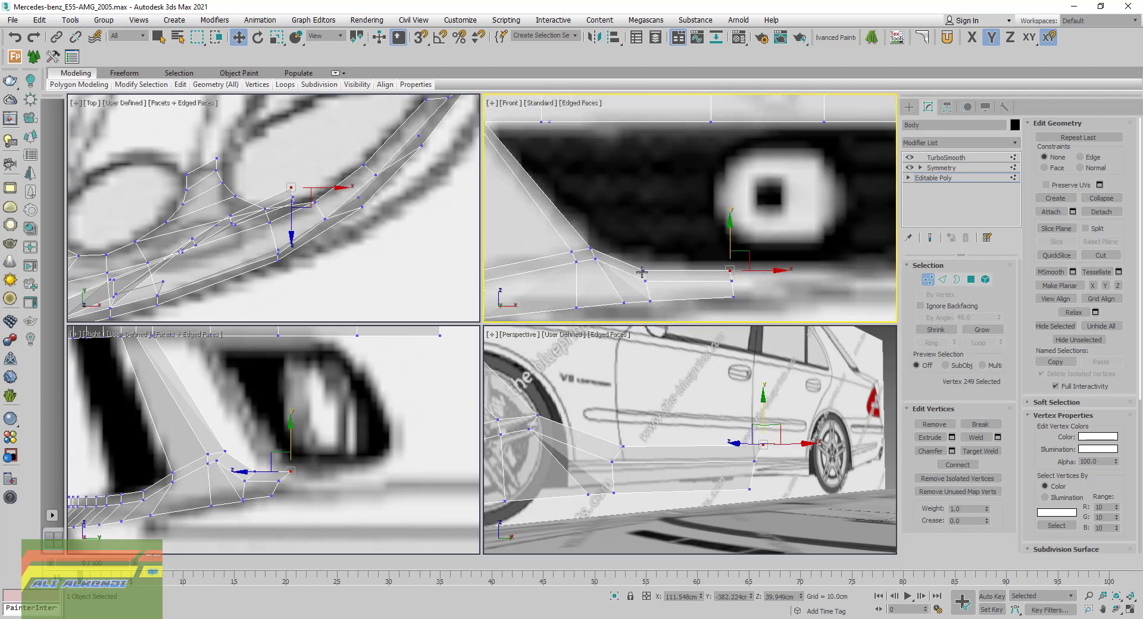
pyautogui.moveTo(655, 290)
pyautogui.mouseDown()
pyautogui.moveTo(644, 236)
pyautogui.moveTo(728, 245)
pyautogui.mouseUp()
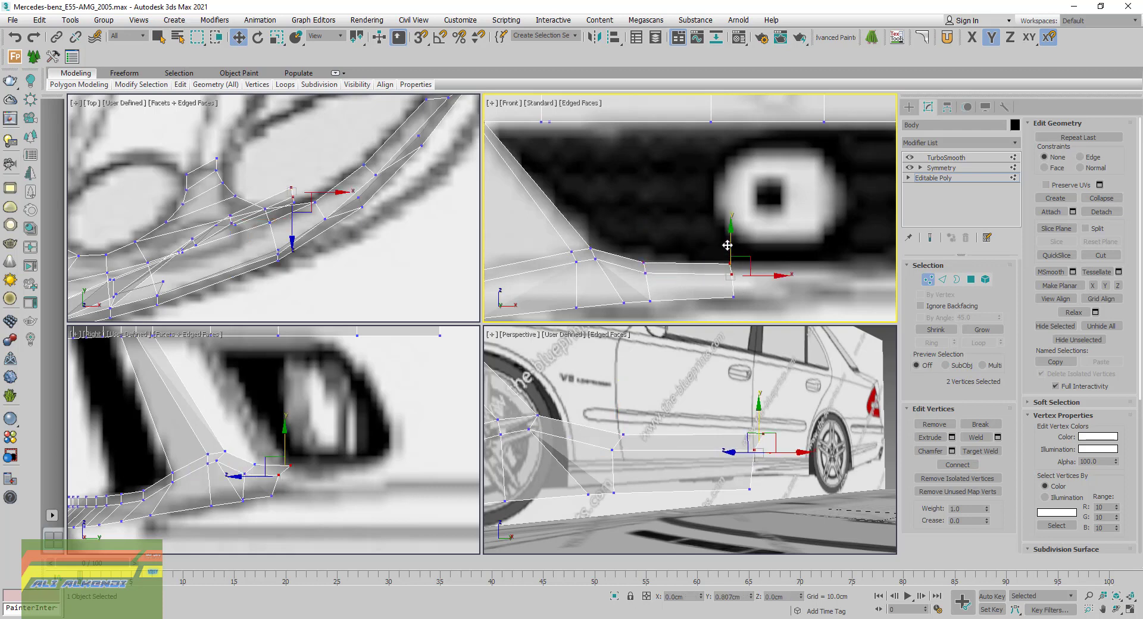
# Lower the vertex at the lip's far end slightly in Y
pyautogui.click(644, 273)
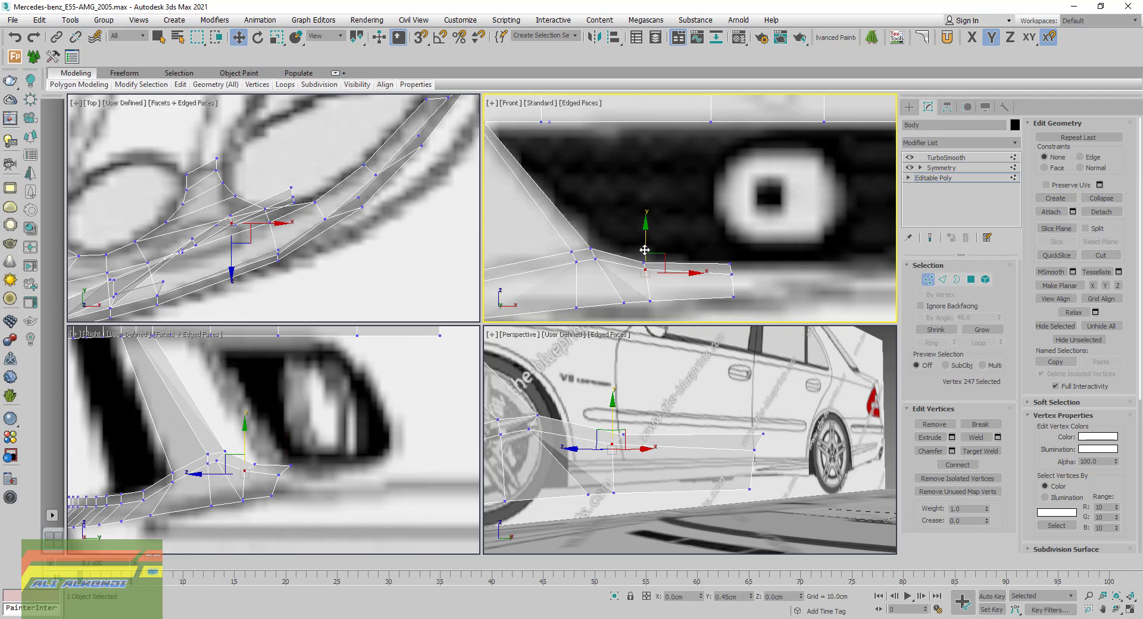
pyautogui.click(731, 266)
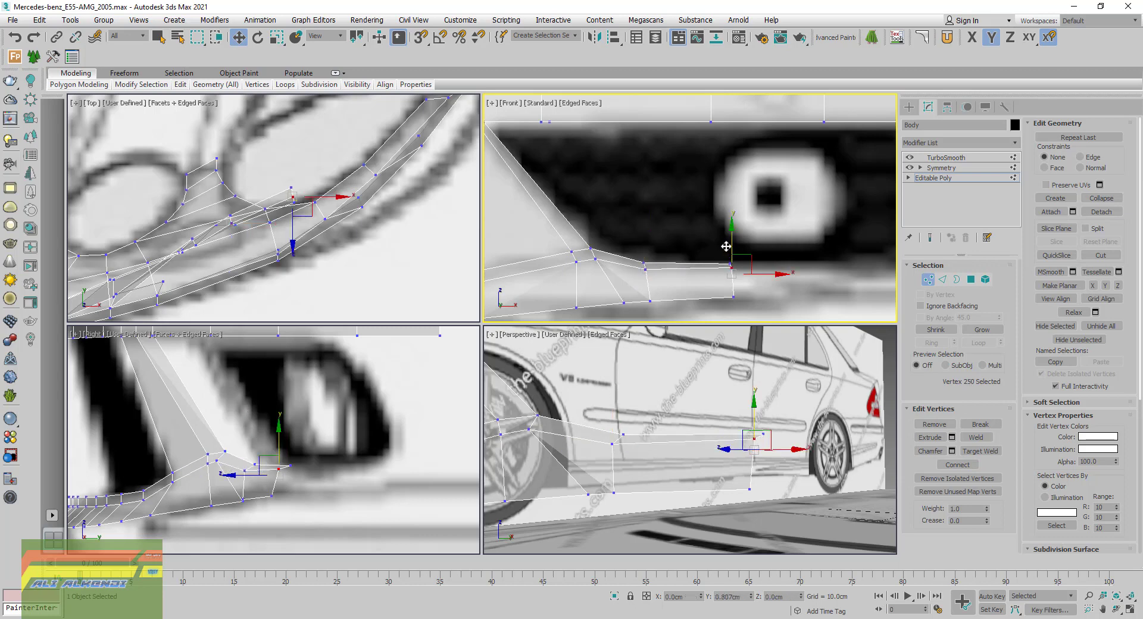
pyautogui.moveTo(726, 246); pyautogui.dragTo(725, 249)
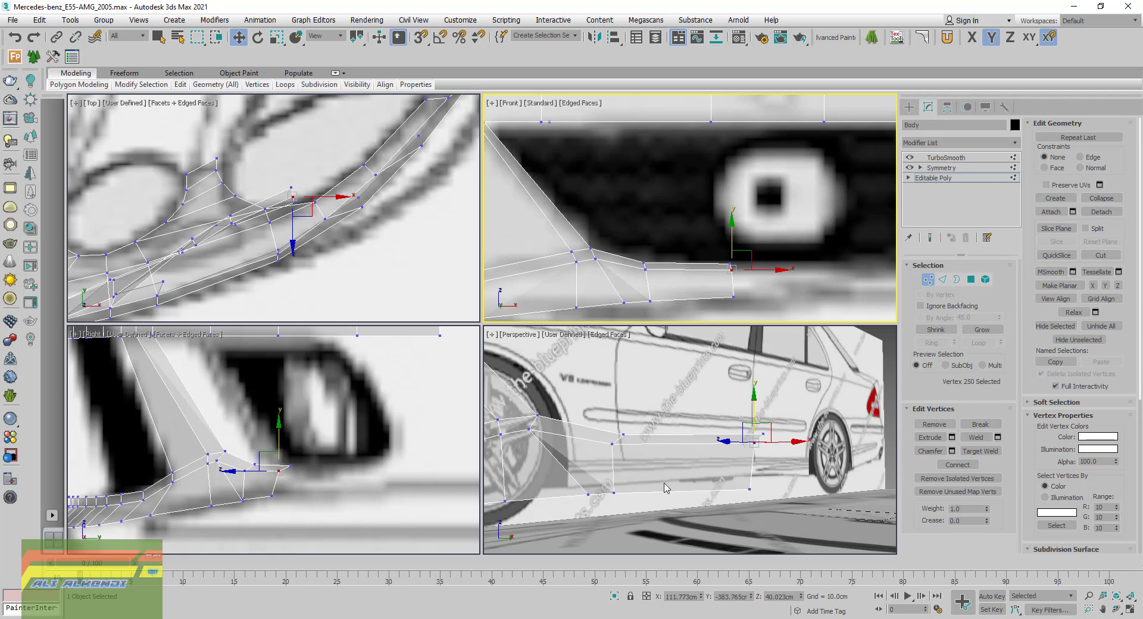
pyautogui.moveTo(666, 488)
pyautogui.keyDown('alt'); pyautogui.mouseDown(button='middle')
pyautogui.moveTo(648, 489)
pyautogui.moveTo(744, 405)
pyautogui.moveTo(755, 362)
pyautogui.mouseUp(button='middle'); pyautogui.keyUp('alt')
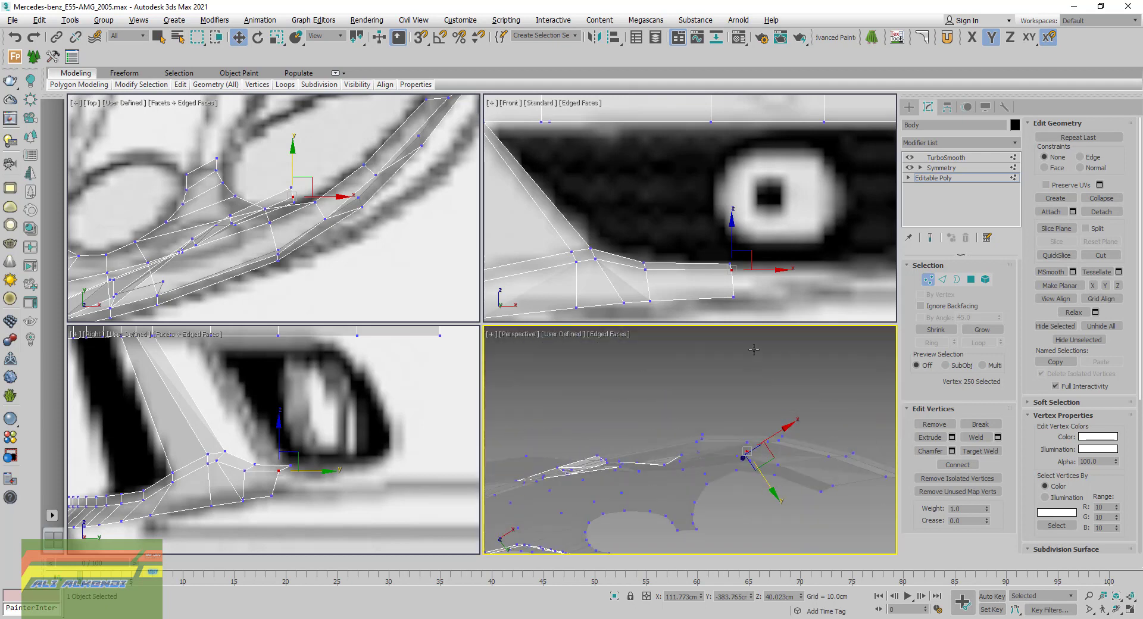
# Select the neighbouring vertices under the lip and inspect them from the wheel side
pyautogui.click(666, 467)
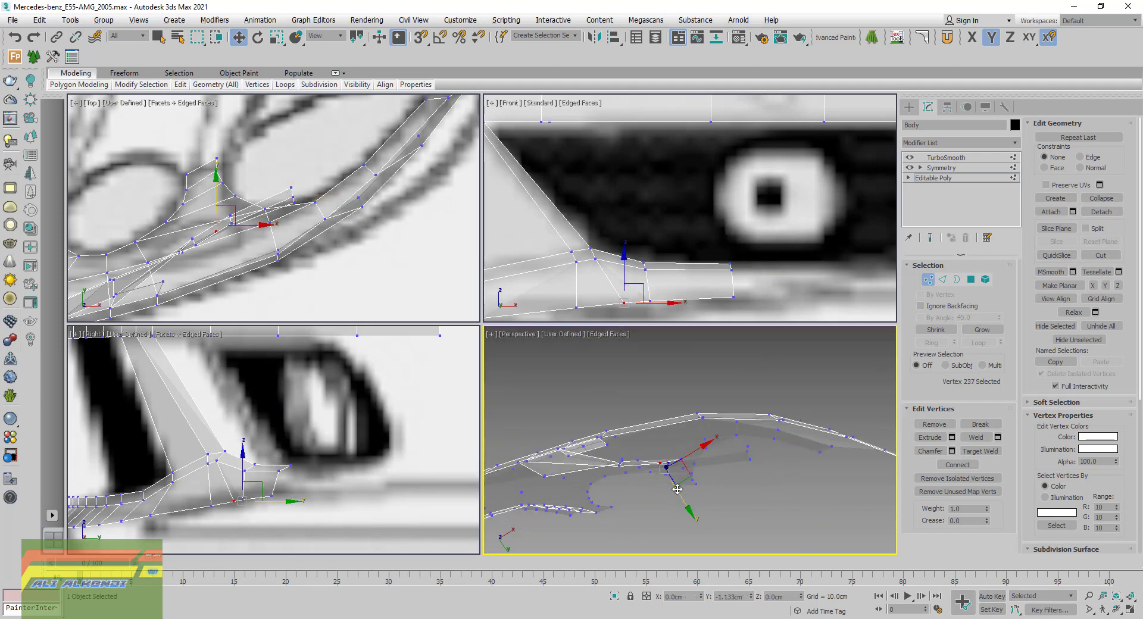
pyautogui.moveTo(678, 490); pyautogui.dragTo(644, 457, button='middle')
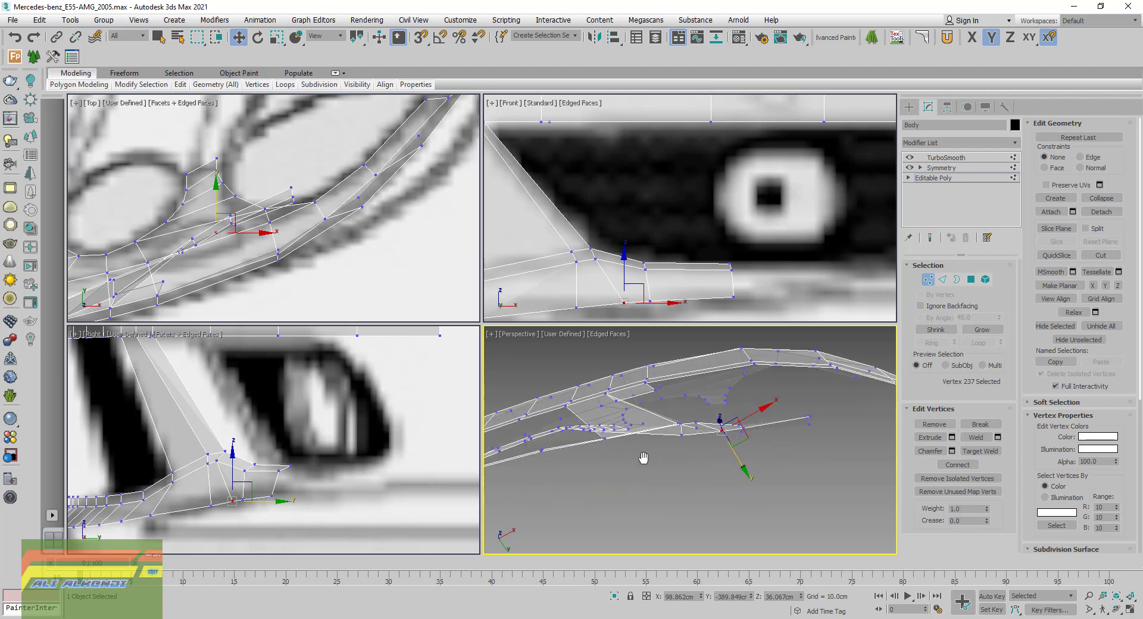
pyautogui.click(683, 427)
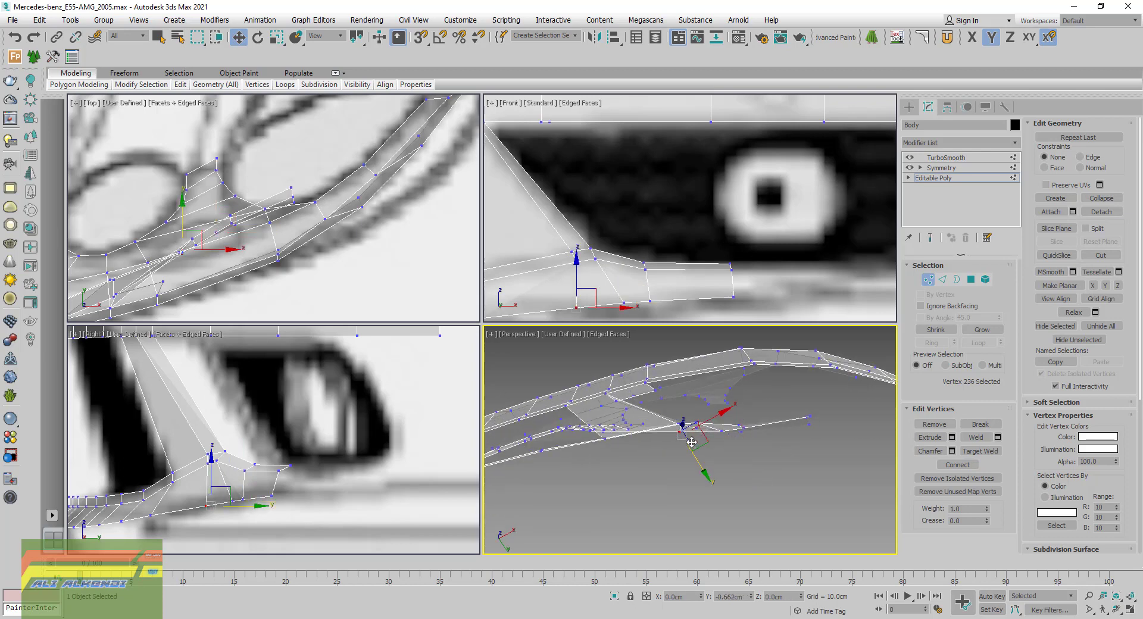
pyautogui.moveTo(692, 442)
pyautogui.keyDown('alt'); pyautogui.mouseDown(button='middle')
pyautogui.moveTo(642, 517)
pyautogui.moveTo(596, 536)
pyautogui.mouseUp(button='middle'); pyautogui.keyUp('alt')
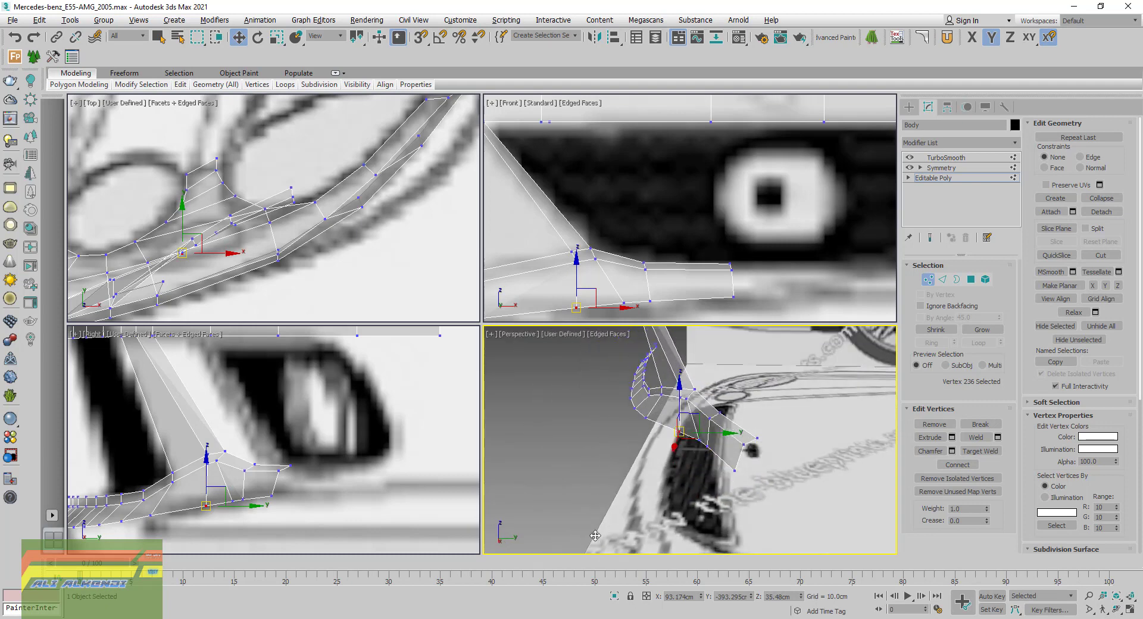
pyautogui.keyDown('alt'); pyautogui.moveTo(595, 536); pyautogui.dragTo(581, 530, button='middle'); pyautogui.keyUp('alt')
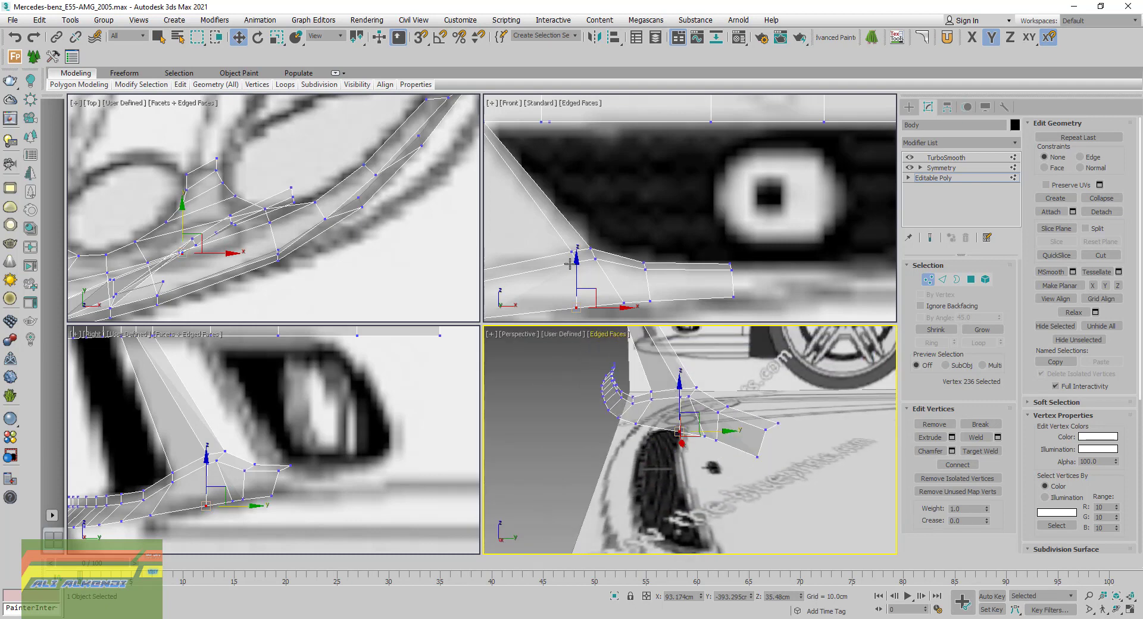
# Reframe the Front view on the grille and the Right view on the wheel arch
pyautogui.moveTo(535, 241); pyautogui.dragTo(768, 247, button='middle')
pyautogui.scroll(-3, 768, 247)
pyautogui.moveTo(601, 263)
pyautogui.mouseDown(button='middle')
pyautogui.moveTo(613, 263)
pyautogui.moveTo(582, 264)
pyautogui.mouseUp(button='middle')
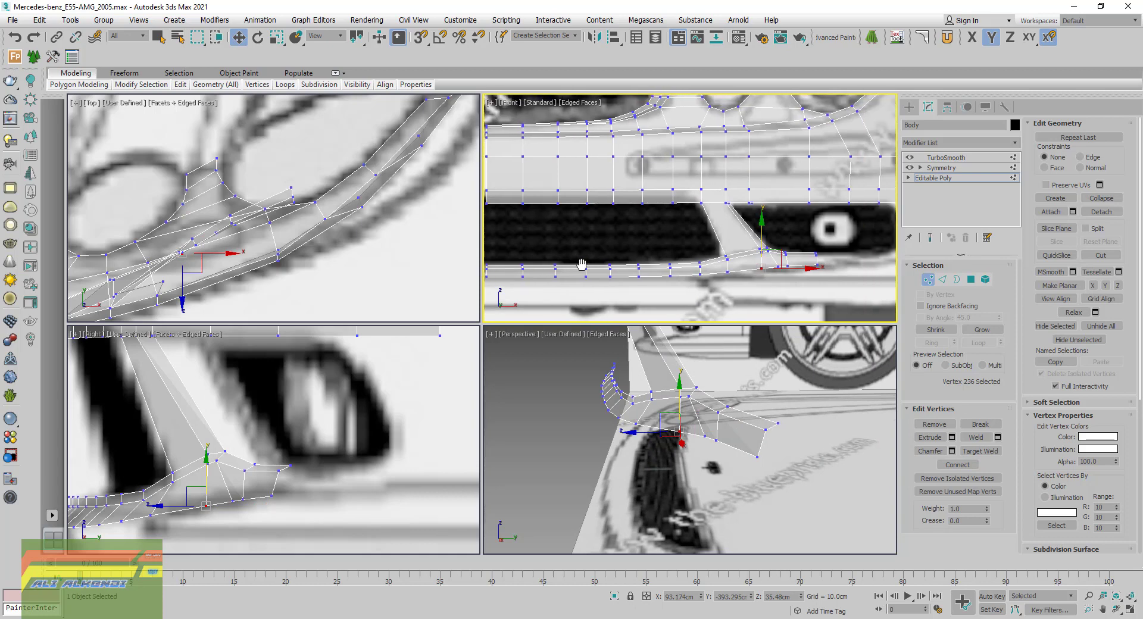
pyautogui.moveTo(706, 286)
pyautogui.mouseDown(button='middle')
pyautogui.moveTo(579, 263)
pyautogui.moveTo(590, 275)
pyautogui.mouseUp(button='middle')
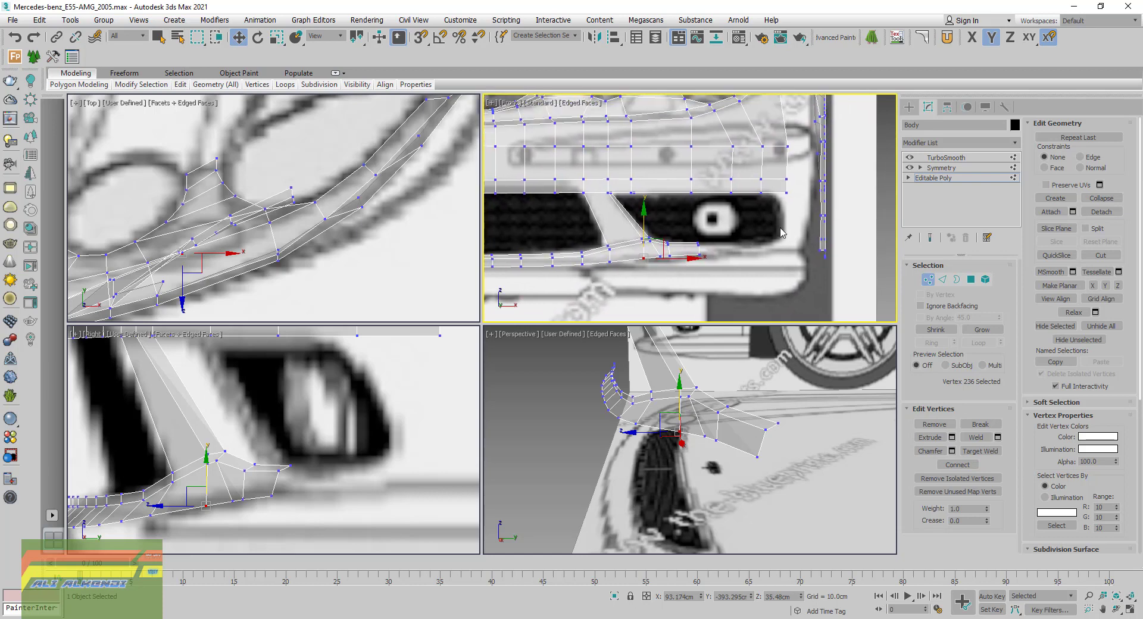
pyautogui.moveTo(782, 232); pyautogui.dragTo(770, 230, button='middle')
pyautogui.scroll(-2, 304, 445)
pyautogui.scroll(-2, 288, 458)
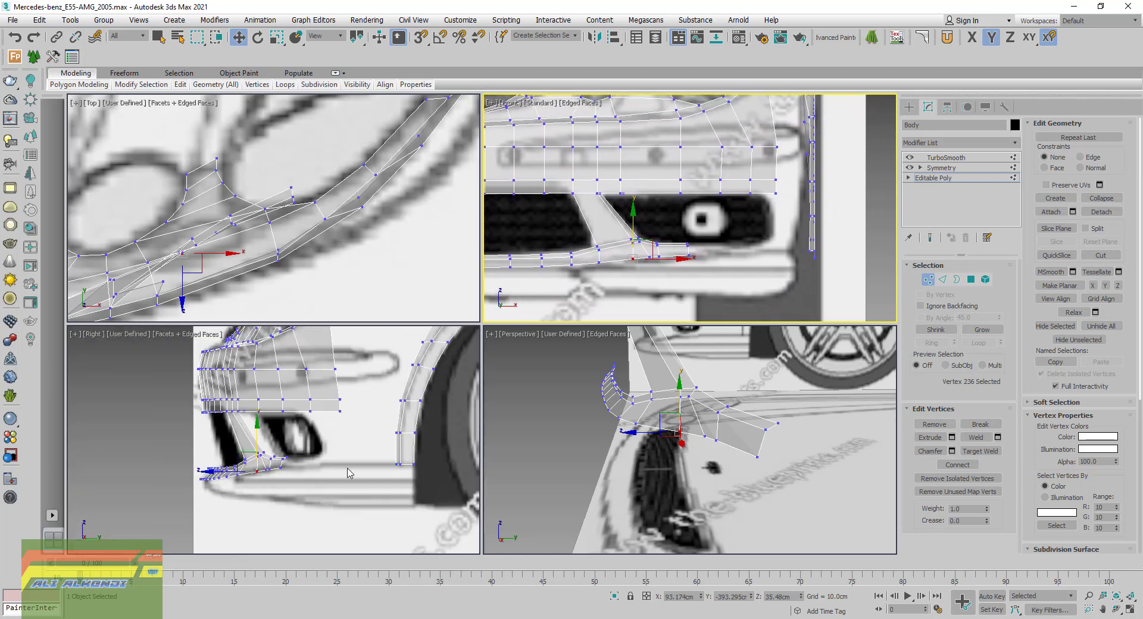
pyautogui.moveTo(349, 473); pyautogui.dragTo(375, 471, button='middle')
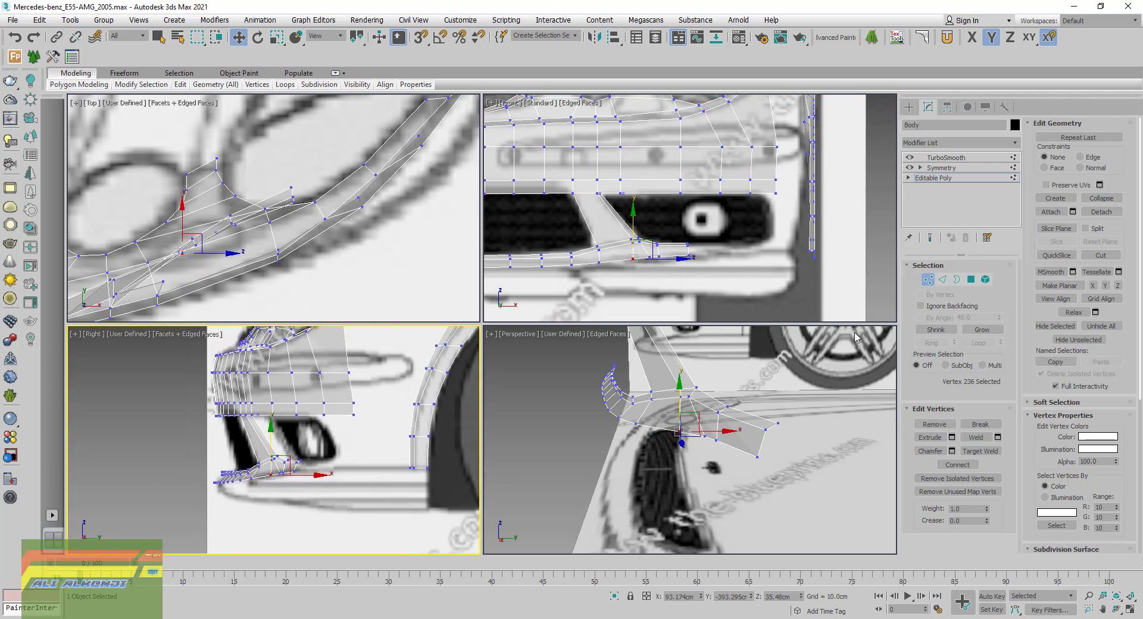
# In Edge mode, connect the vertical edges near the wheel arch with a new edge
pyautogui.click(941, 279)
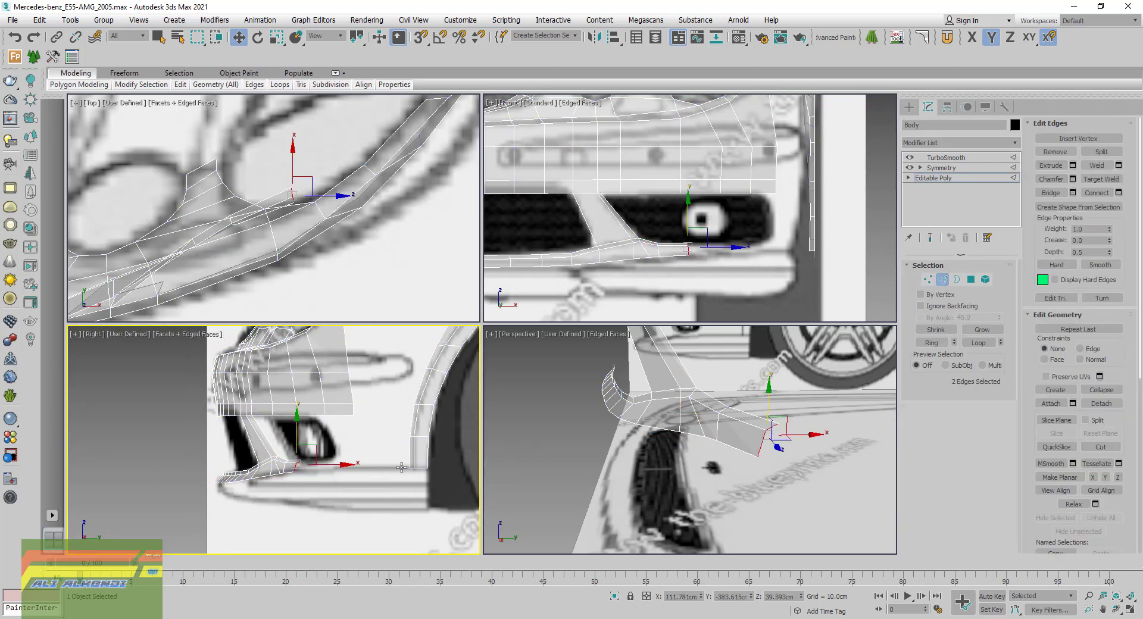
pyautogui.scroll(2, 401, 468)
pyautogui.scroll(2, 404, 466)
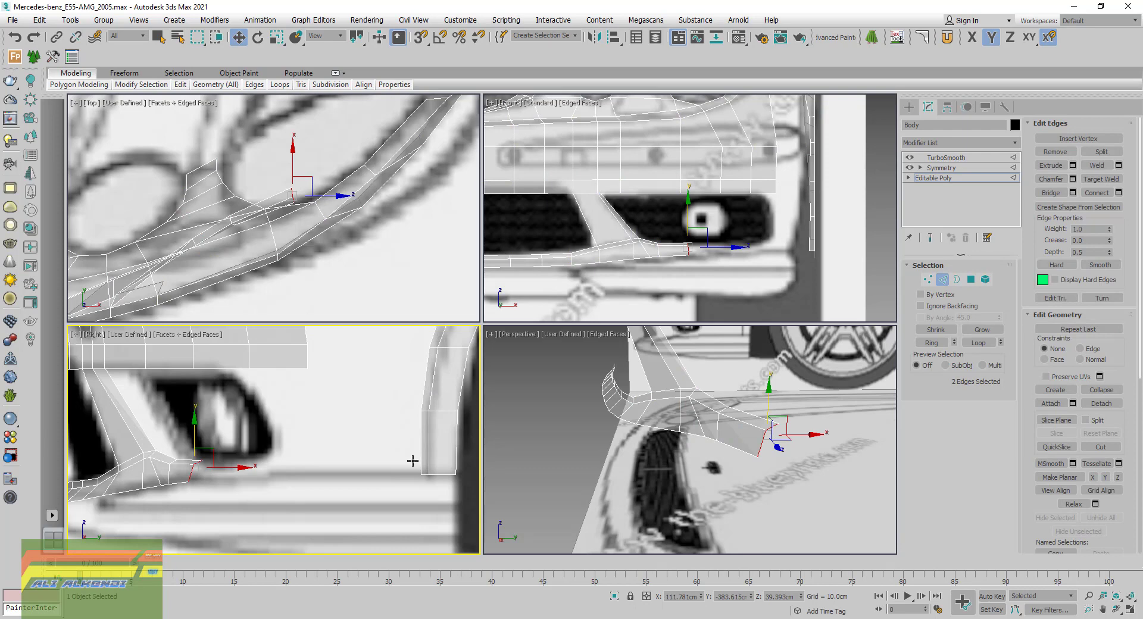
pyautogui.moveTo(404, 466); pyautogui.dragTo(397, 463, button='middle')
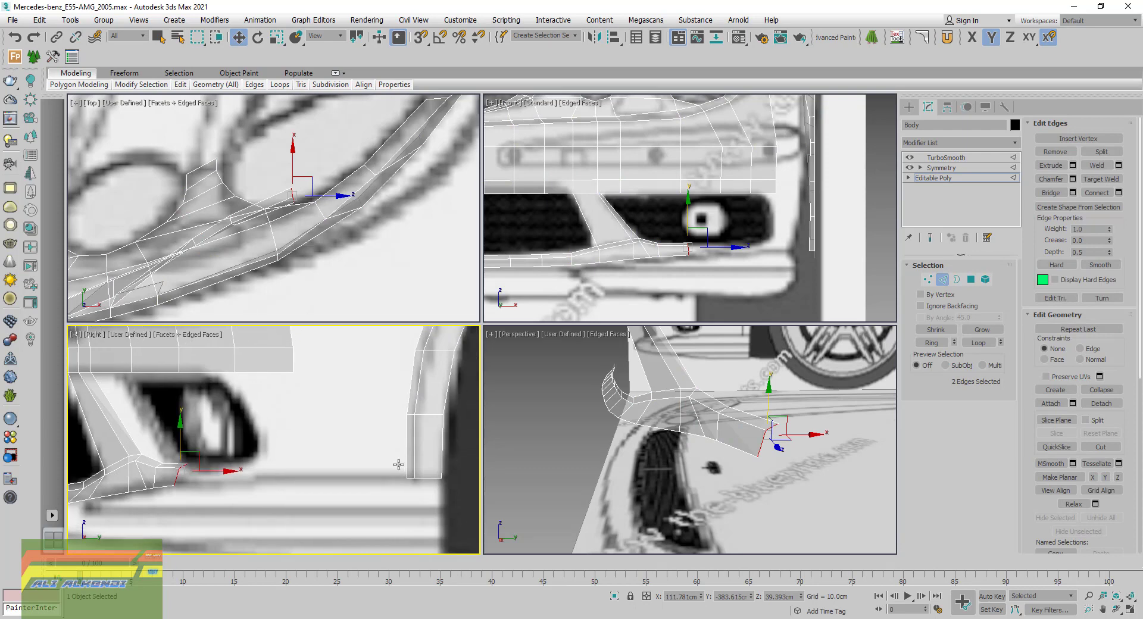
pyautogui.click(442, 452)
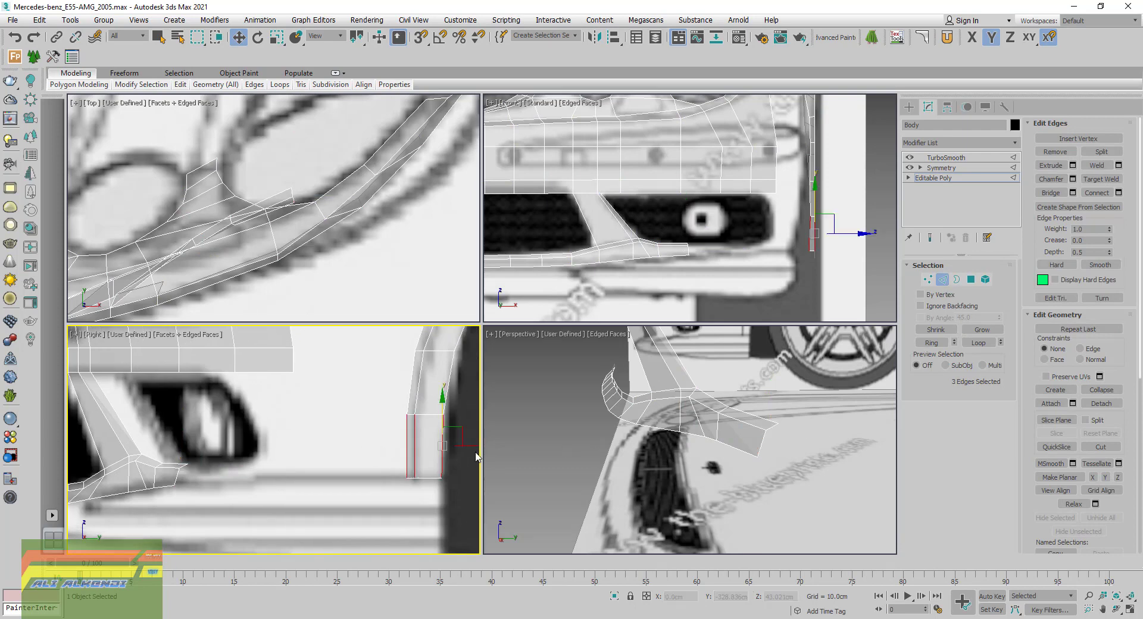
pyautogui.click(1120, 194)
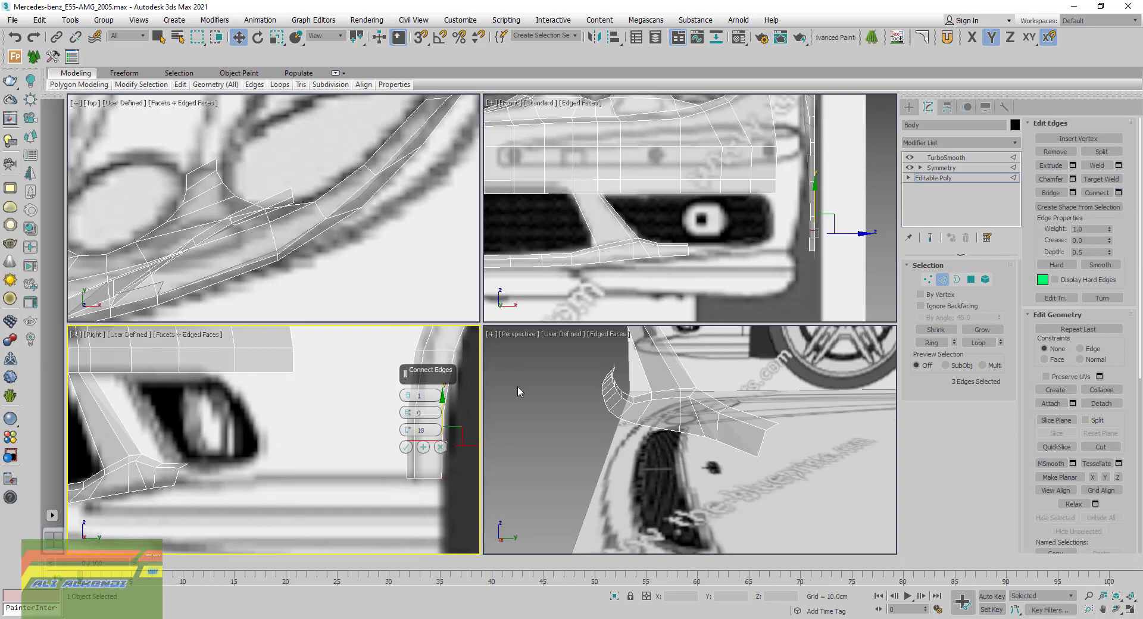
pyautogui.moveTo(408, 429)
pyautogui.mouseDown()
pyautogui.moveTo(407, 584)
pyautogui.moveTo(400, 547)
pyautogui.mouseUp()
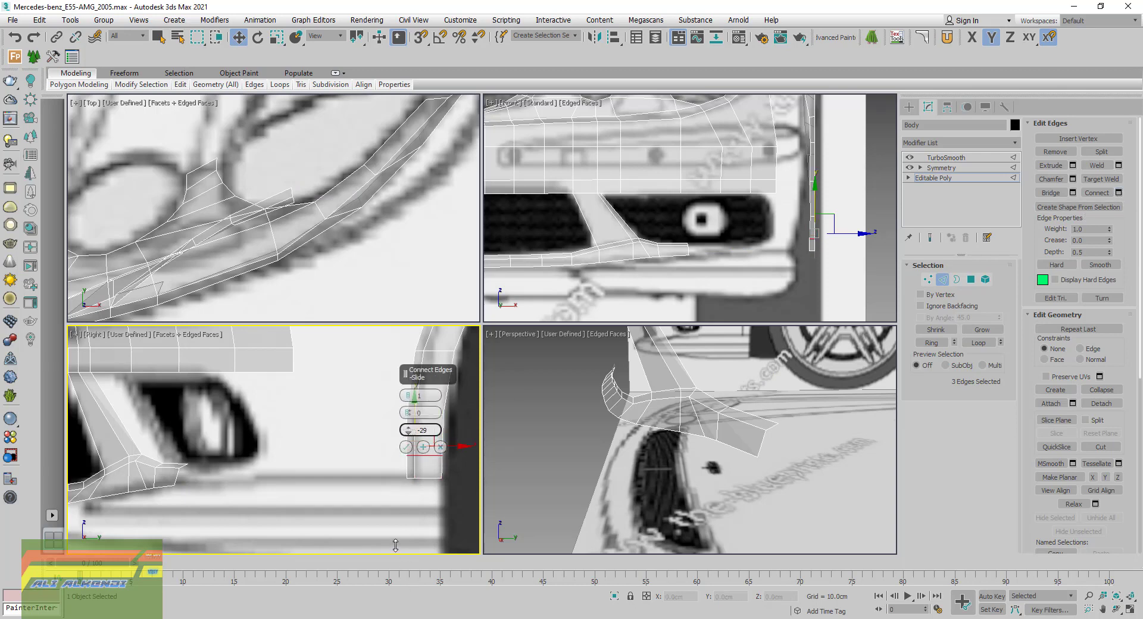
pyautogui.click(407, 447)
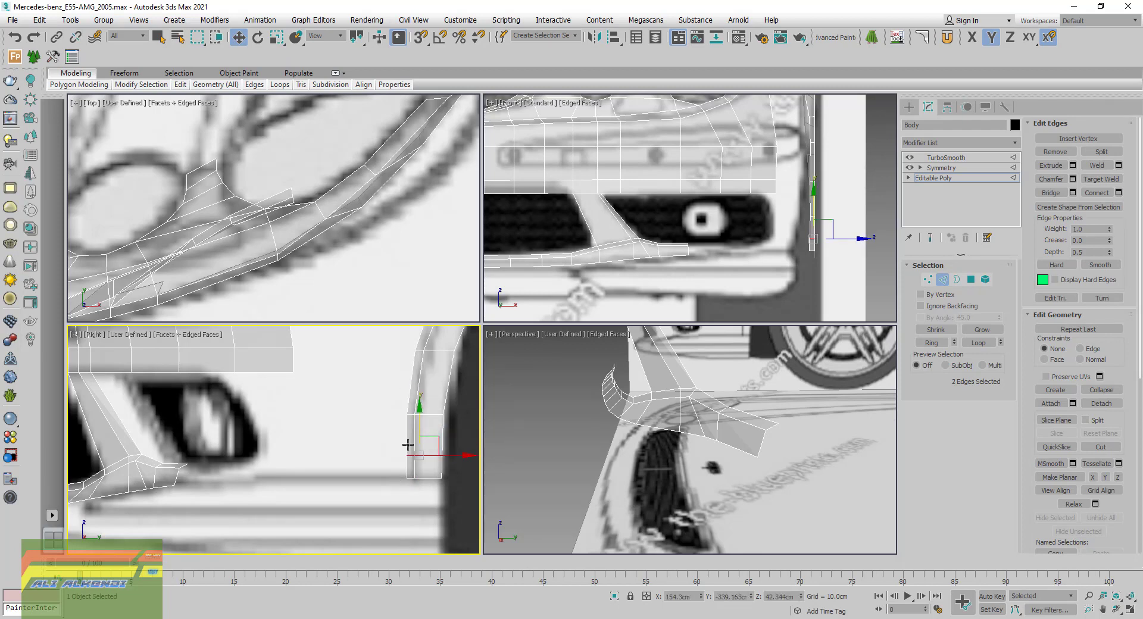
# Shift-drag the lower arch edge forward to extend face strips along the bumper bottom
pyautogui.click(410, 468)
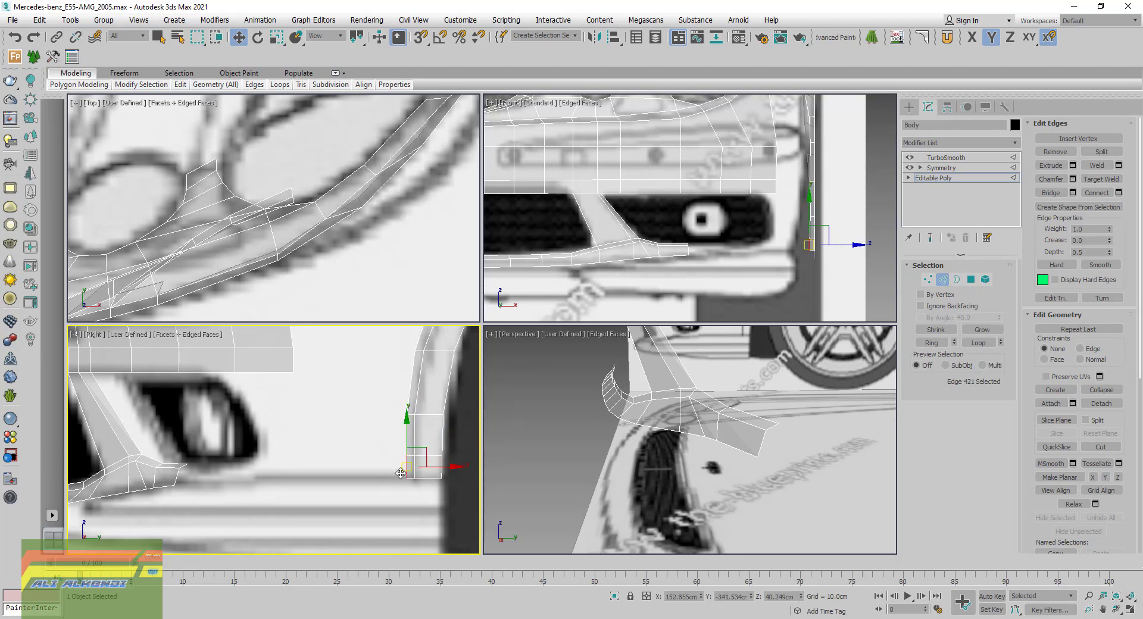
pyautogui.scroll(-2, 334, 484)
pyautogui.scroll(-2, 343, 487)
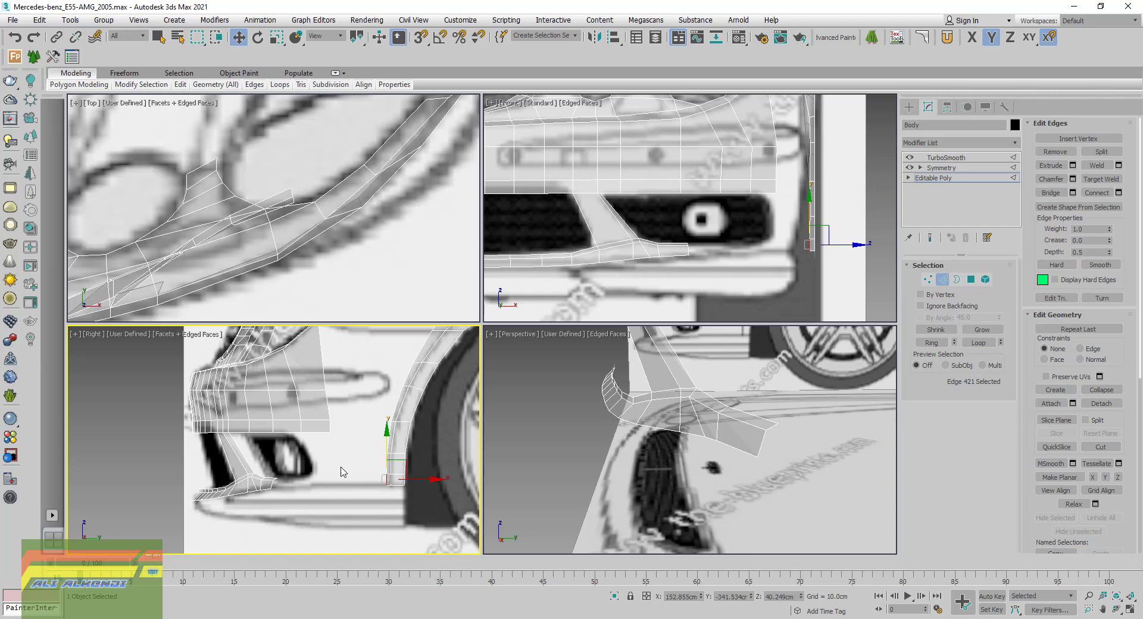
pyautogui.scroll(2, 345, 474)
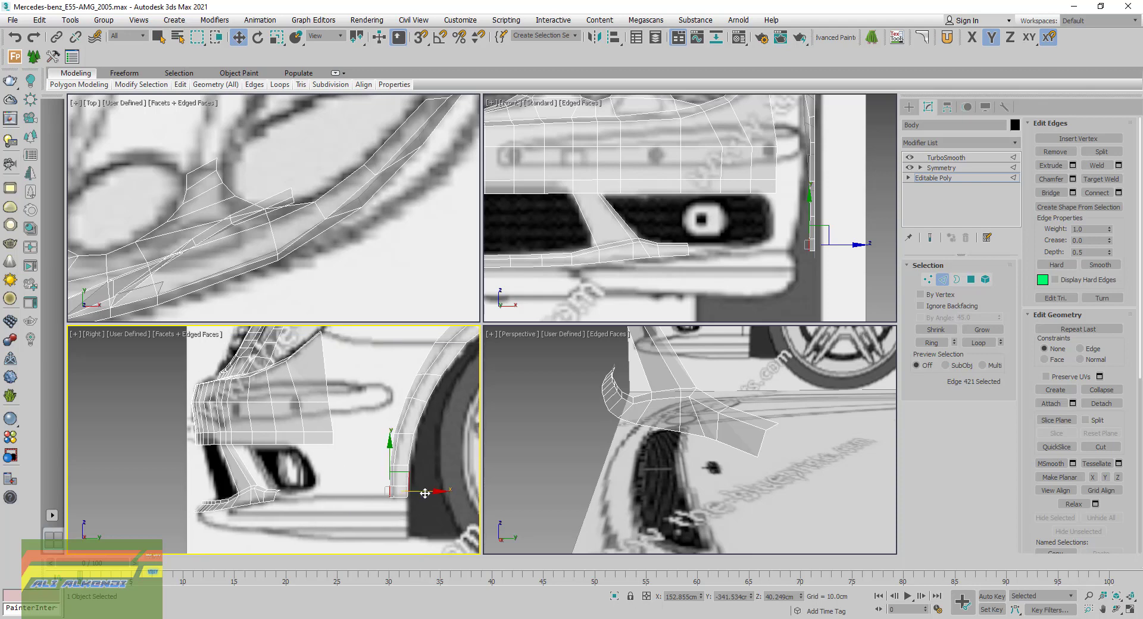
pyautogui.keyDown('shift'); pyautogui.moveTo(427, 491); pyautogui.dragTo(352, 487); pyautogui.keyUp('shift')
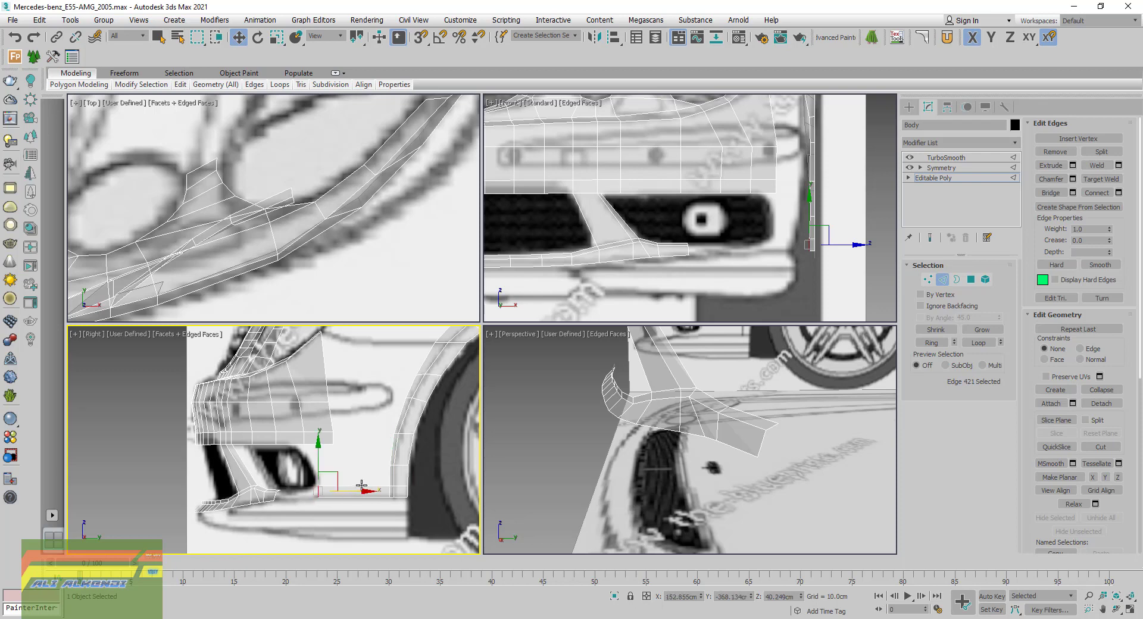
pyautogui.moveTo(794, 241); pyautogui.dragTo(787, 261, button='middle')
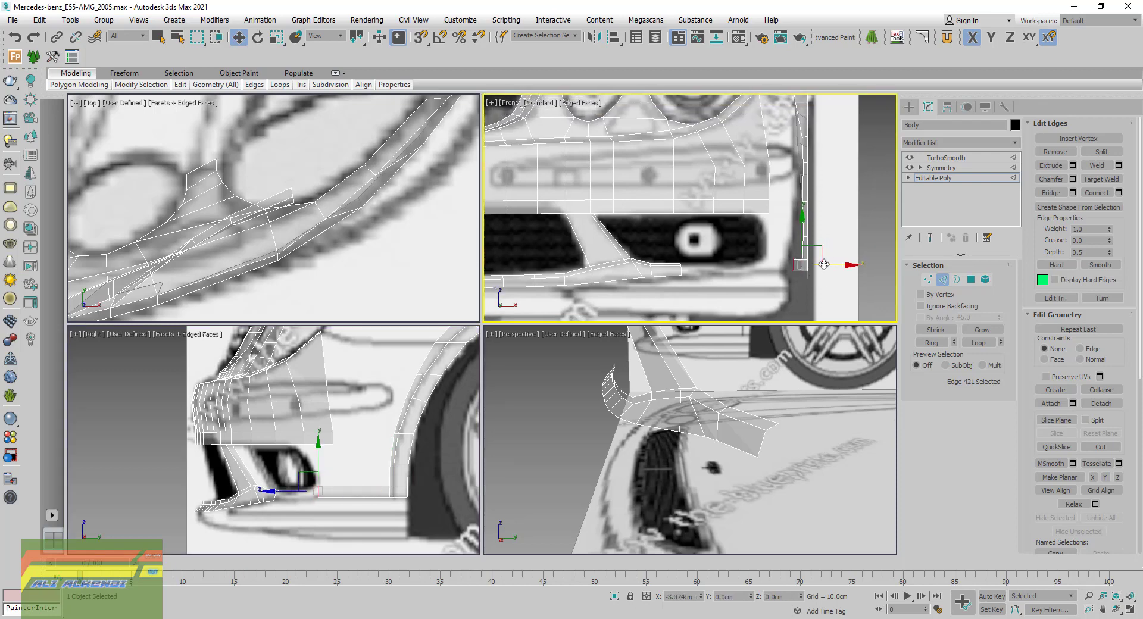
pyautogui.keyDown('shift'); pyautogui.moveTo(833, 264); pyautogui.dragTo(798, 261); pyautogui.keyUp('shift')
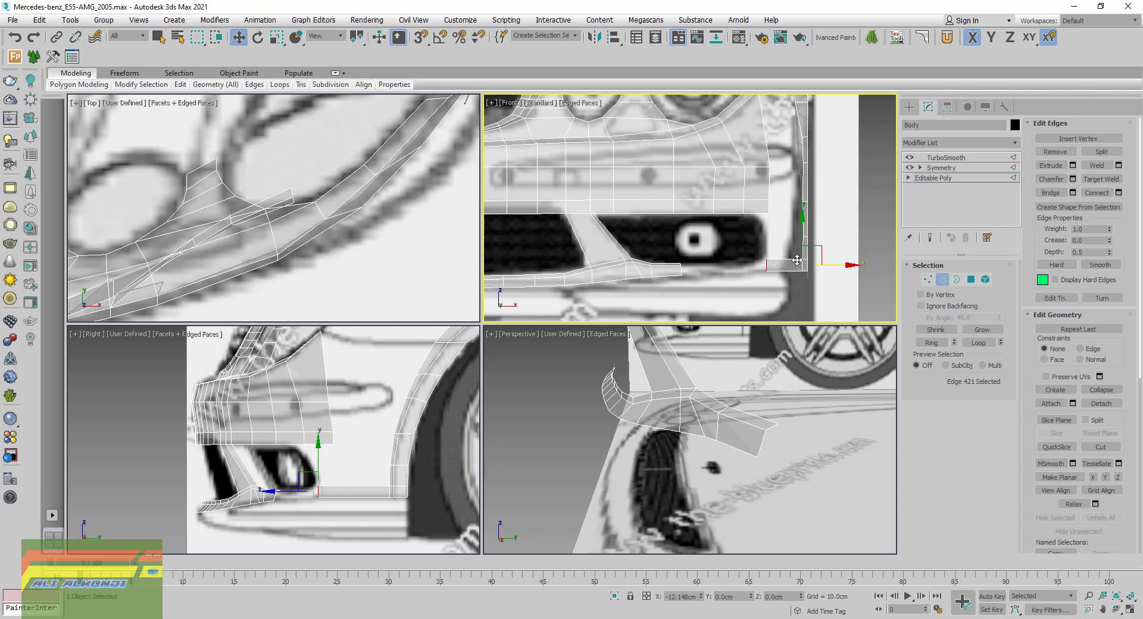
pyautogui.keyDown('shift'); pyautogui.moveTo(796, 260); pyautogui.dragTo(797, 261); pyautogui.keyUp('shift')
# Nudge lip-end edge 421 in Top view to X 139.403 cm on the blueprint outline
pyautogui.scroll(-3, 344, 221)
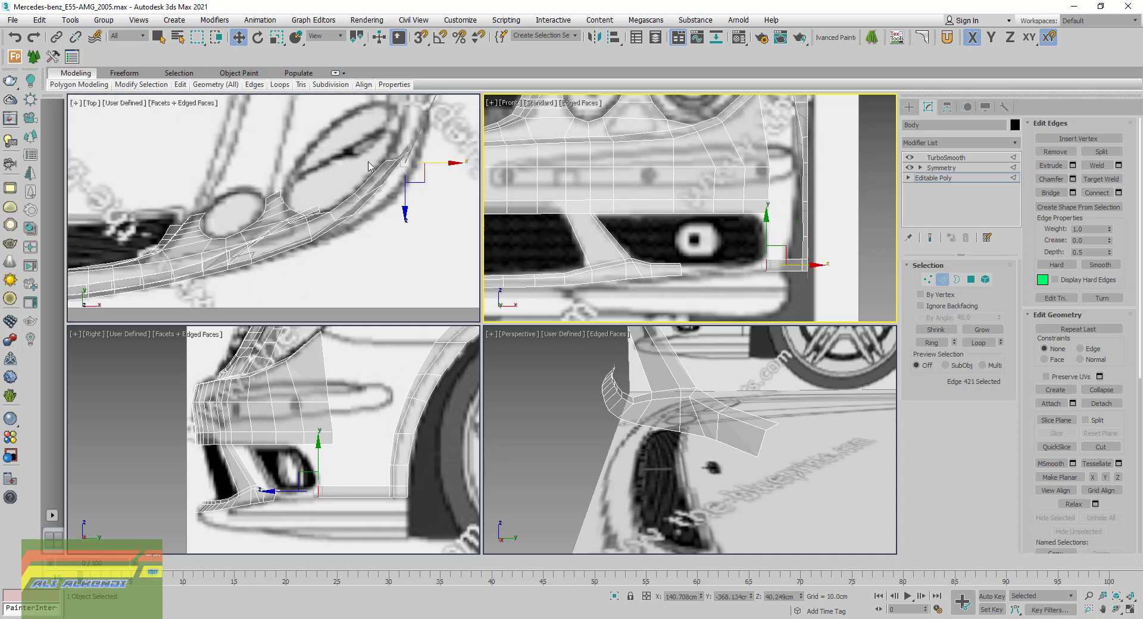
pyautogui.moveTo(369, 167); pyautogui.dragTo(334, 238, button='middle')
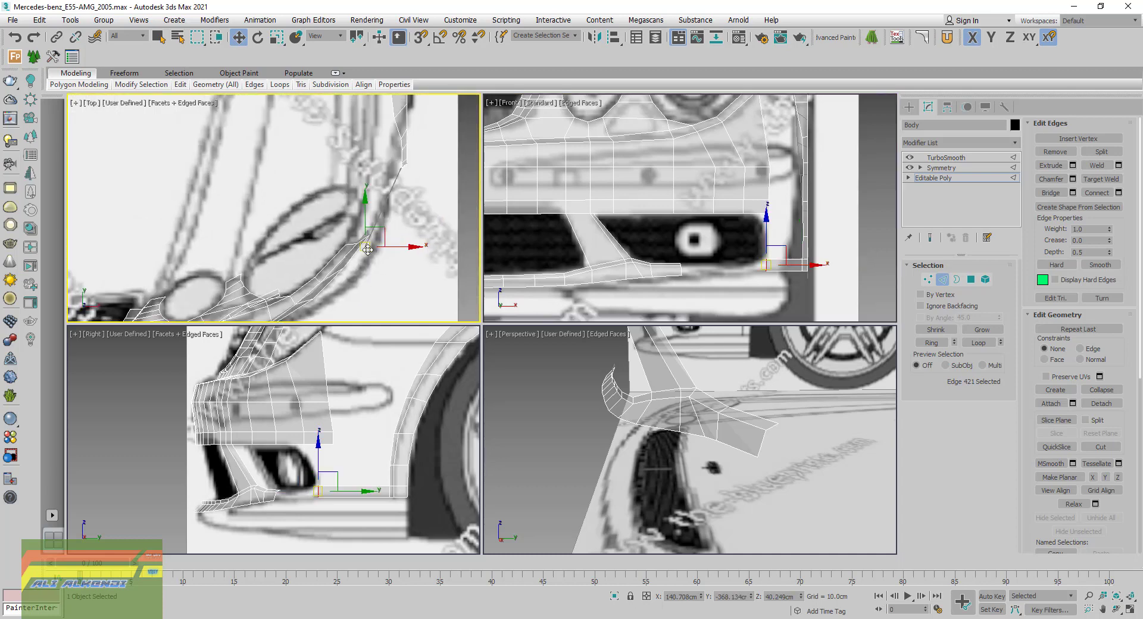
pyautogui.scroll(2, 366, 242)
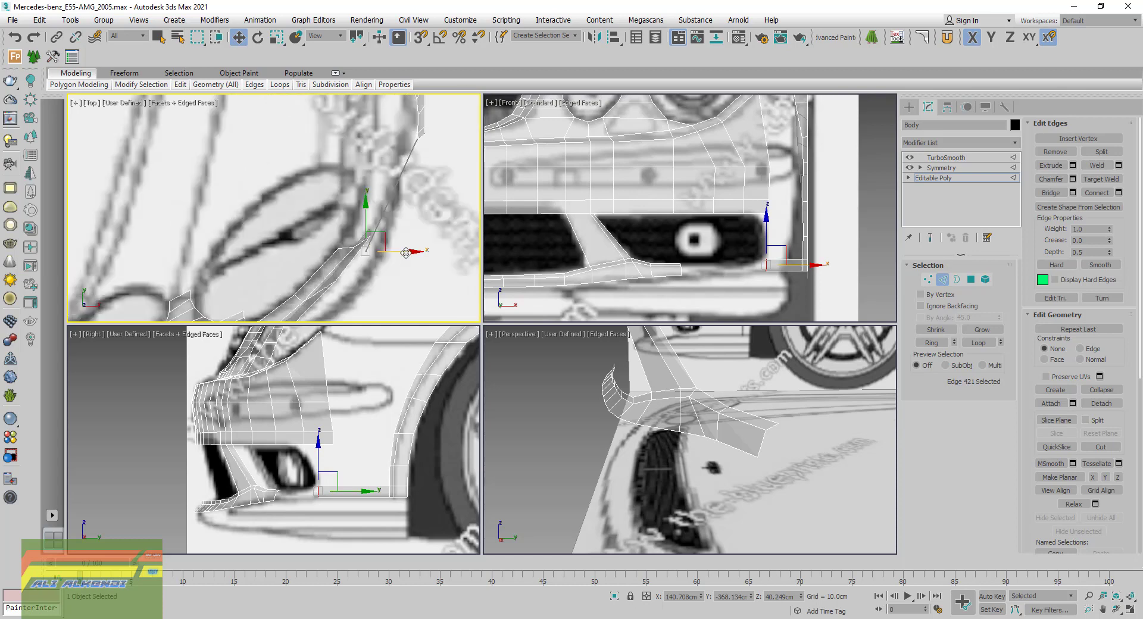
pyautogui.moveTo(398, 252); pyautogui.dragTo(400, 253)
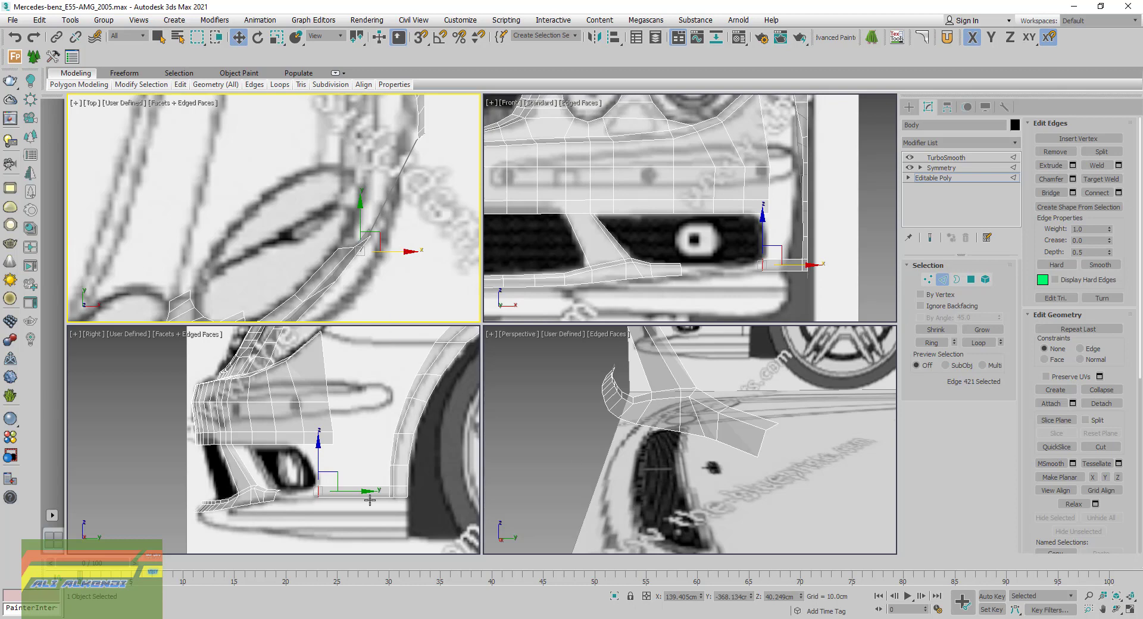
pyautogui.middleClick(365, 547)
# Connect two selected edges with a new edge at slide 0
pyautogui.keyDown('ctrl'); pyautogui.click(358, 471); pyautogui.keyUp('ctrl')
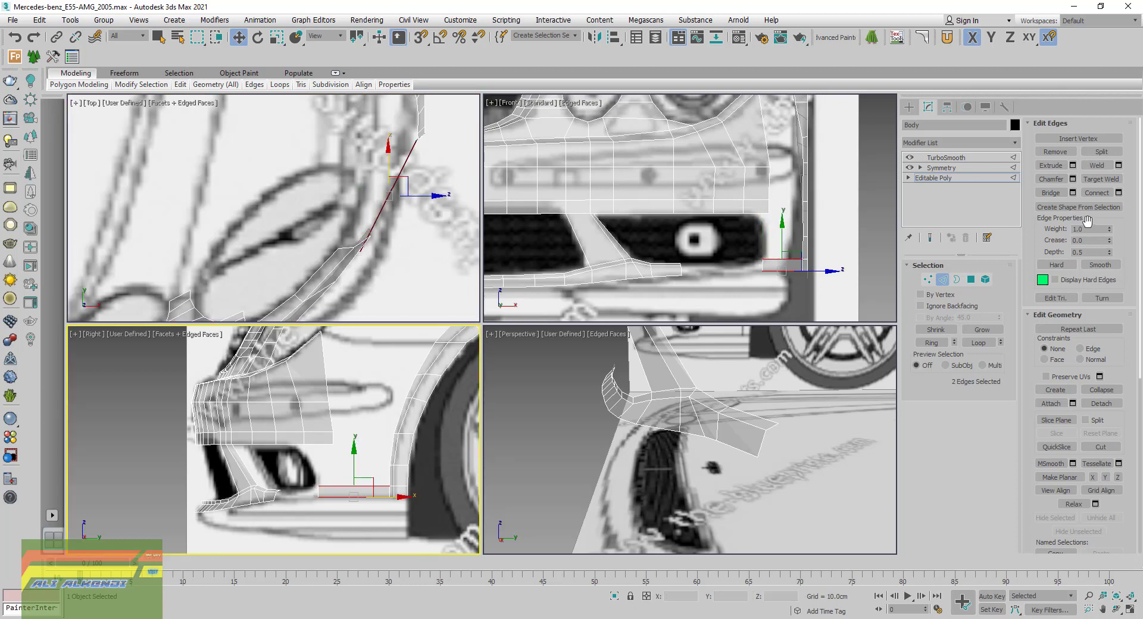
pyautogui.click(1118, 192)
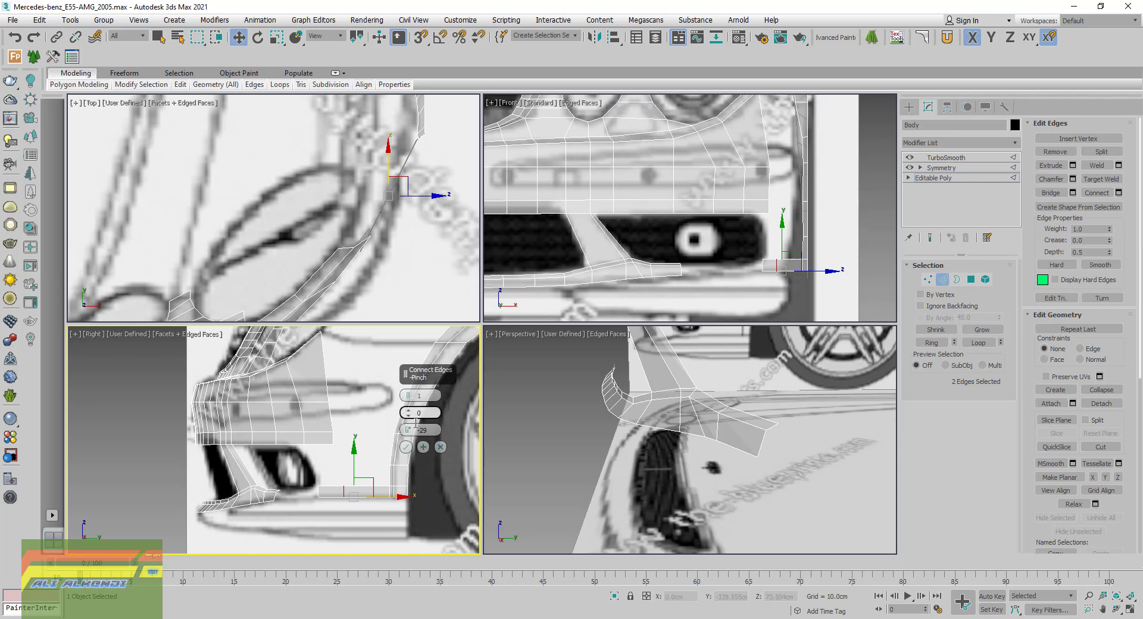
pyautogui.moveTo(408, 428); pyautogui.dragTo(411, 436)
pyautogui.rightClick(411, 436)
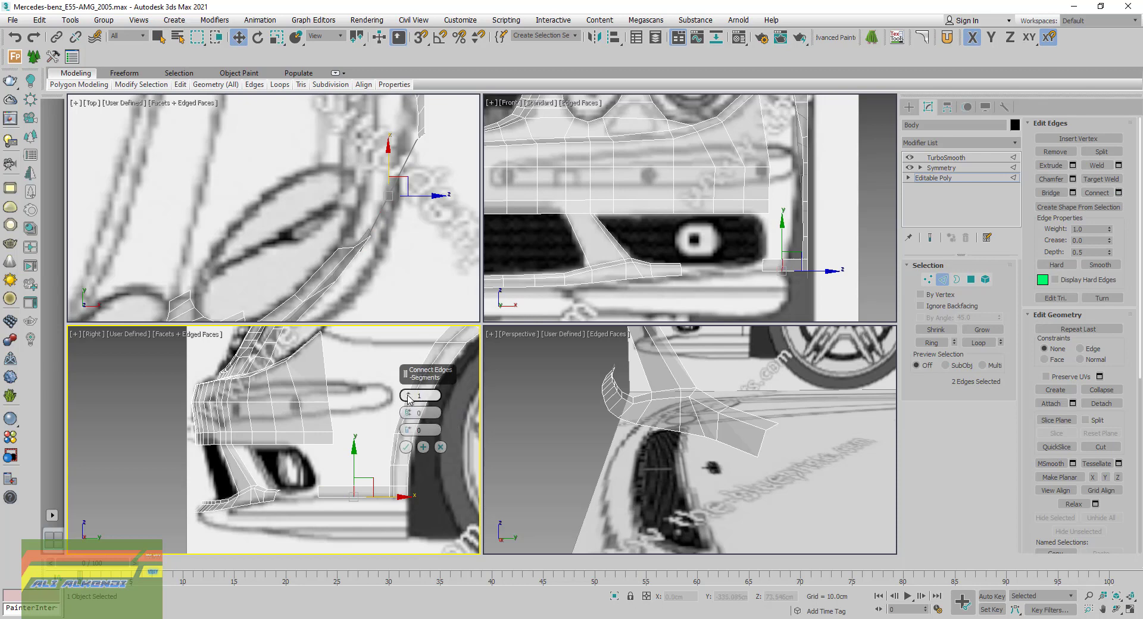
pyautogui.click(403, 446)
# Start another edge connection near the wheel arch, then cancel it and clear the selection
pyautogui.moveTo(385, 245); pyautogui.dragTo(387, 253, button='middle')
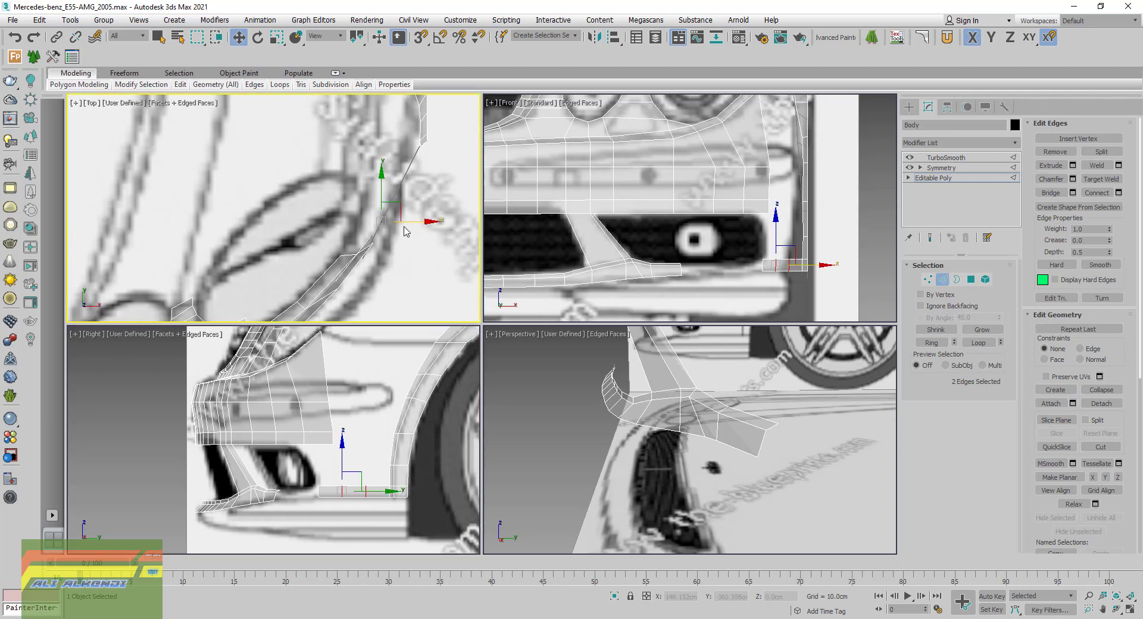
pyautogui.moveTo(411, 222); pyautogui.dragTo(417, 274)
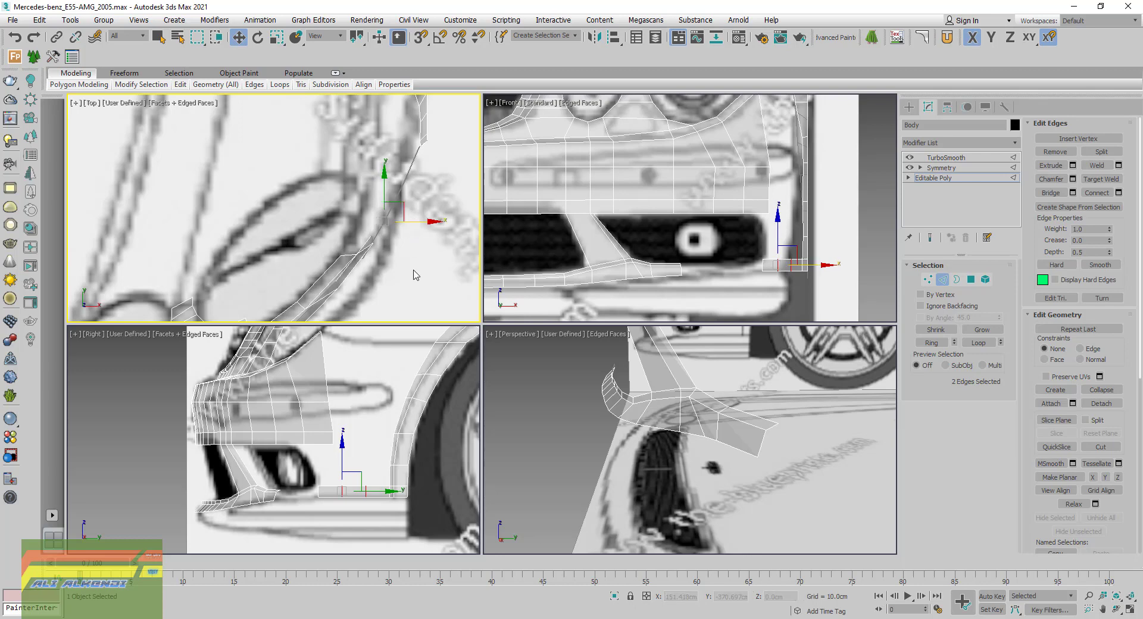
pyautogui.moveTo(337, 508); pyautogui.dragTo(300, 497, button='middle')
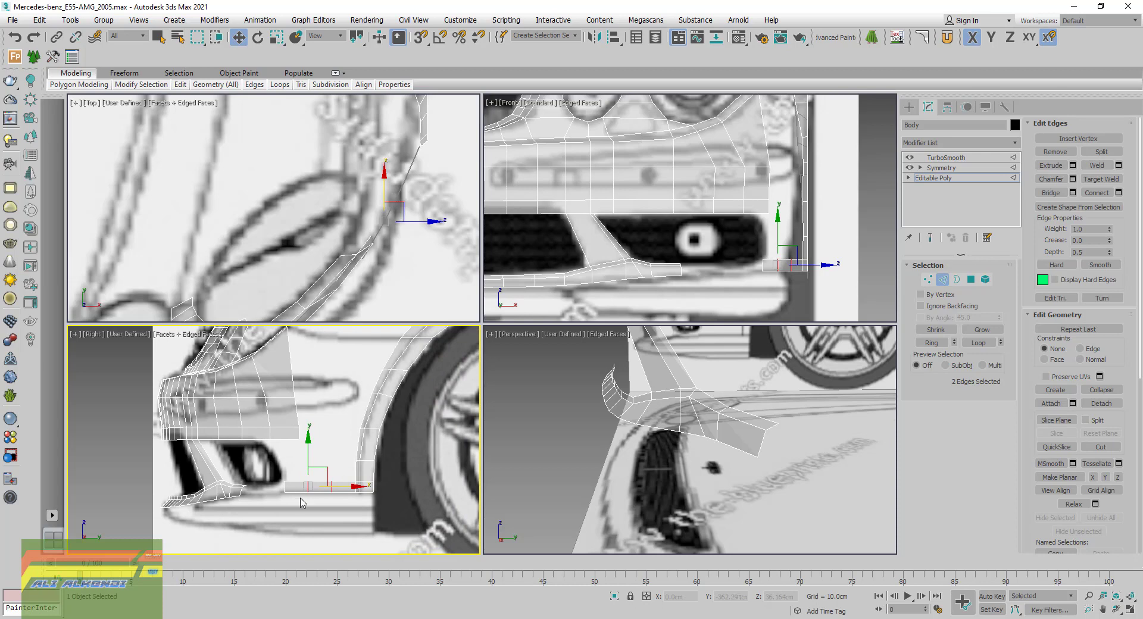
pyautogui.scroll(1, 300, 440)
pyautogui.scroll(1, 295, 415)
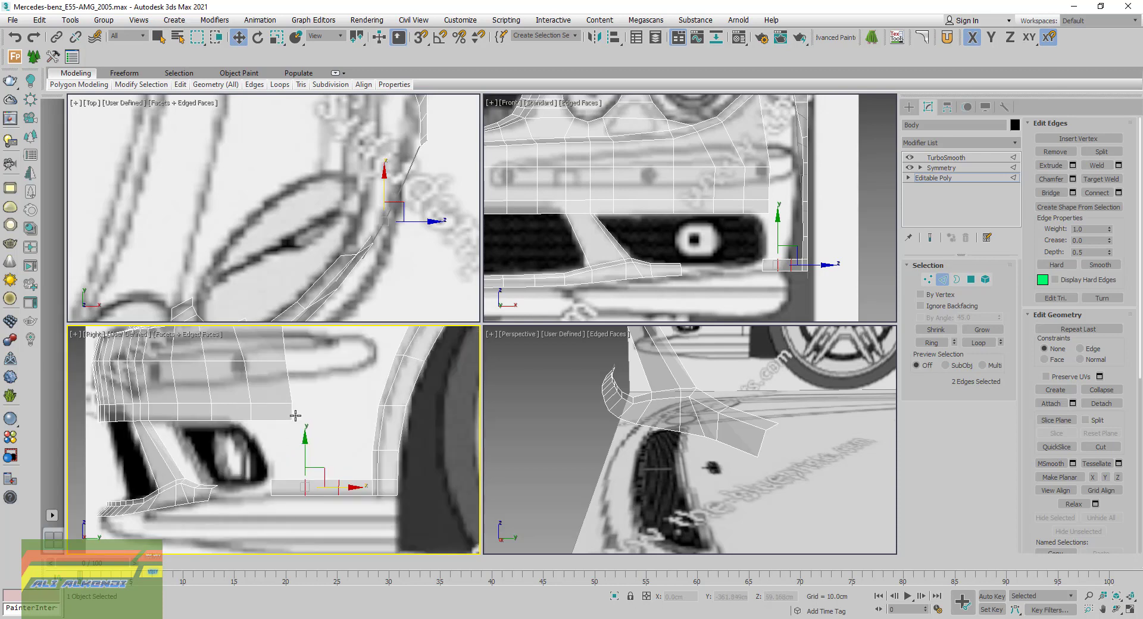
pyautogui.moveTo(326, 429); pyautogui.dragTo(319, 421, button='middle')
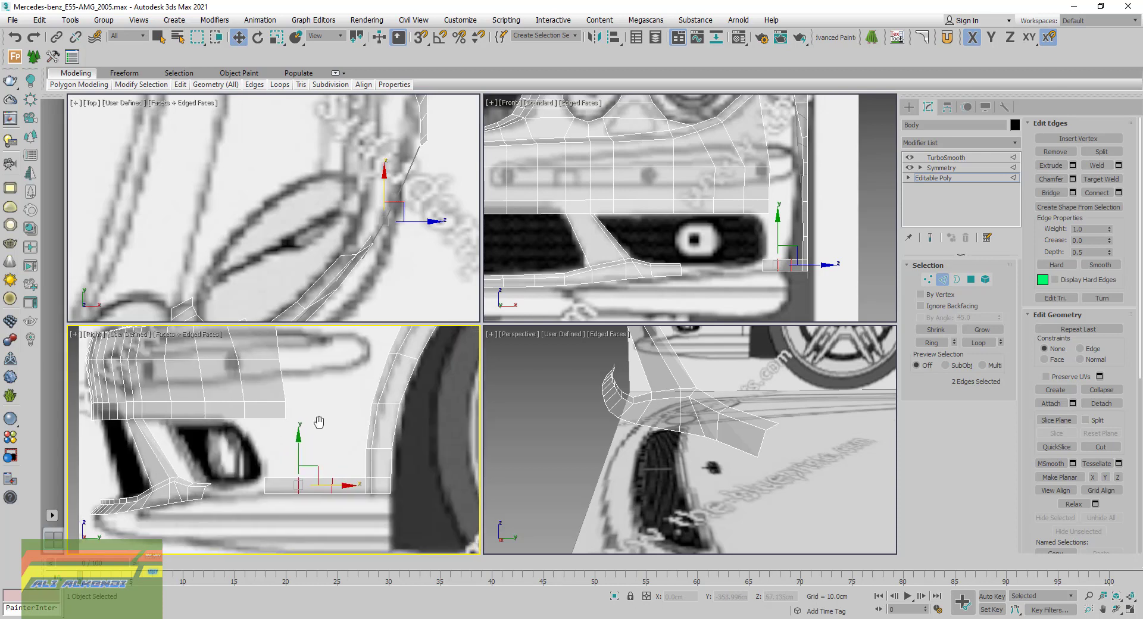
pyautogui.click(1118, 192)
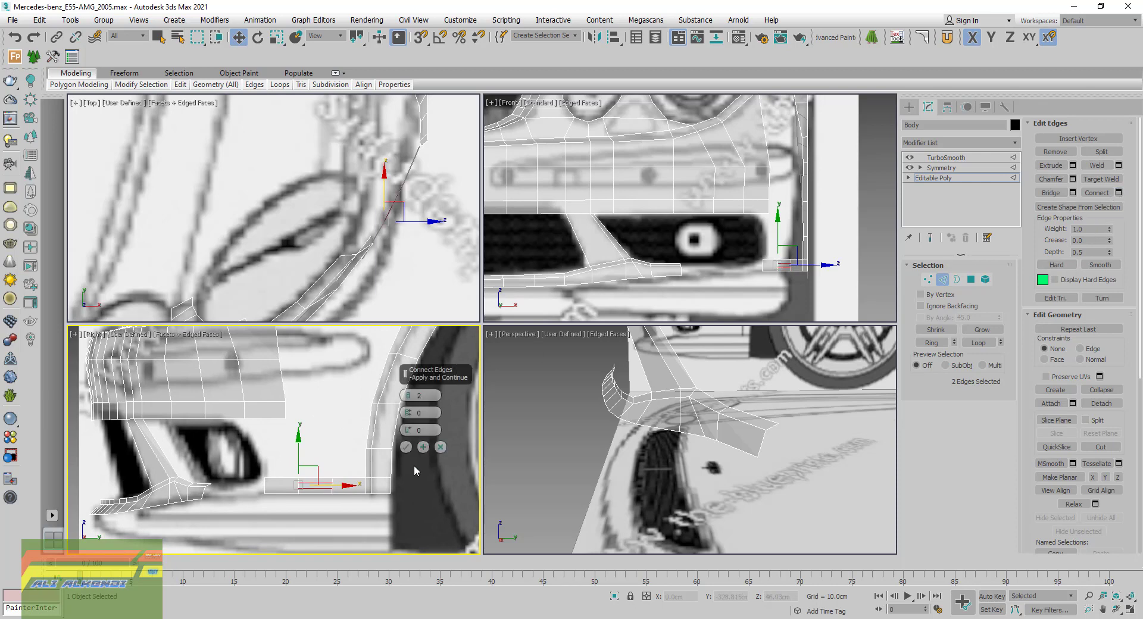
pyautogui.click(396, 504)
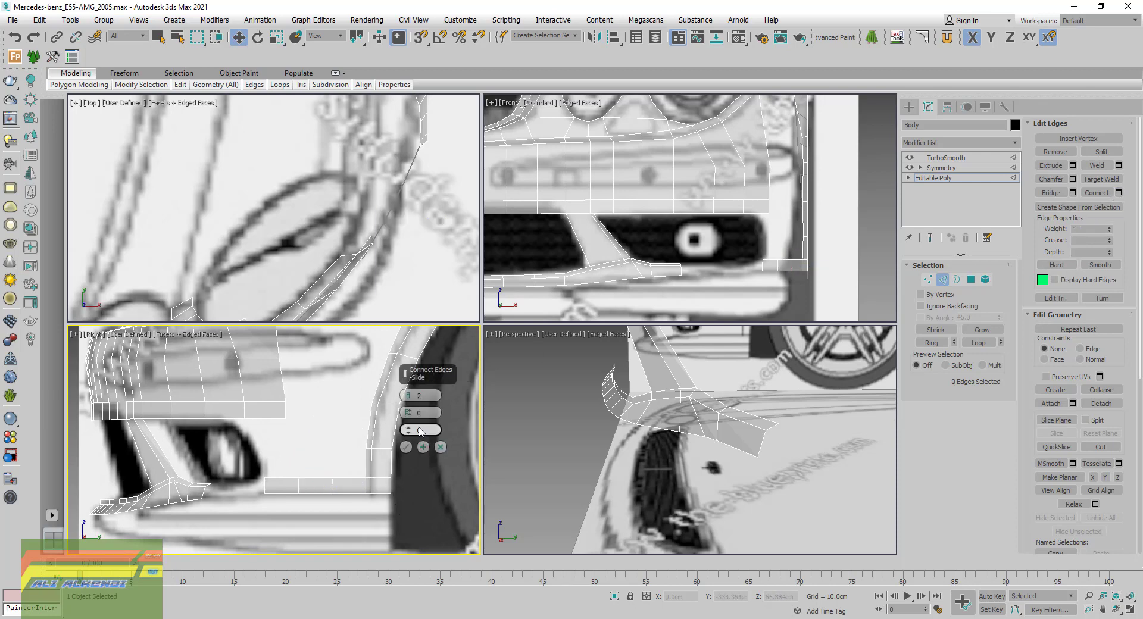
pyautogui.click(405, 447)
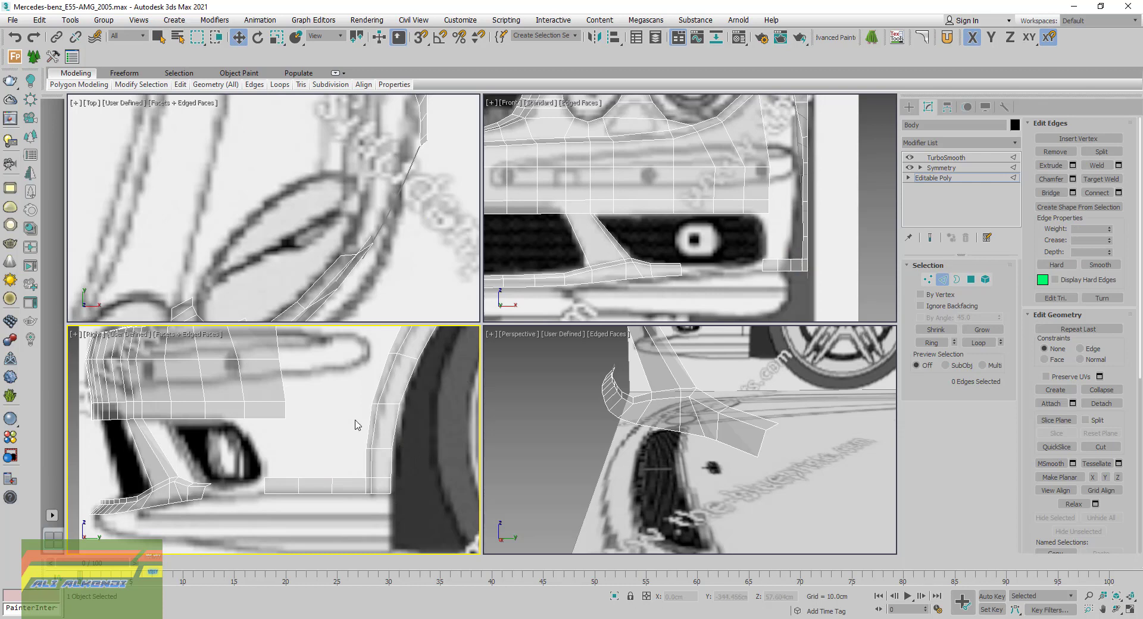
# Connect the three wheel-arch edges with 1 segment slid to -19
pyautogui.moveTo(426, 424); pyautogui.dragTo(426, 424)
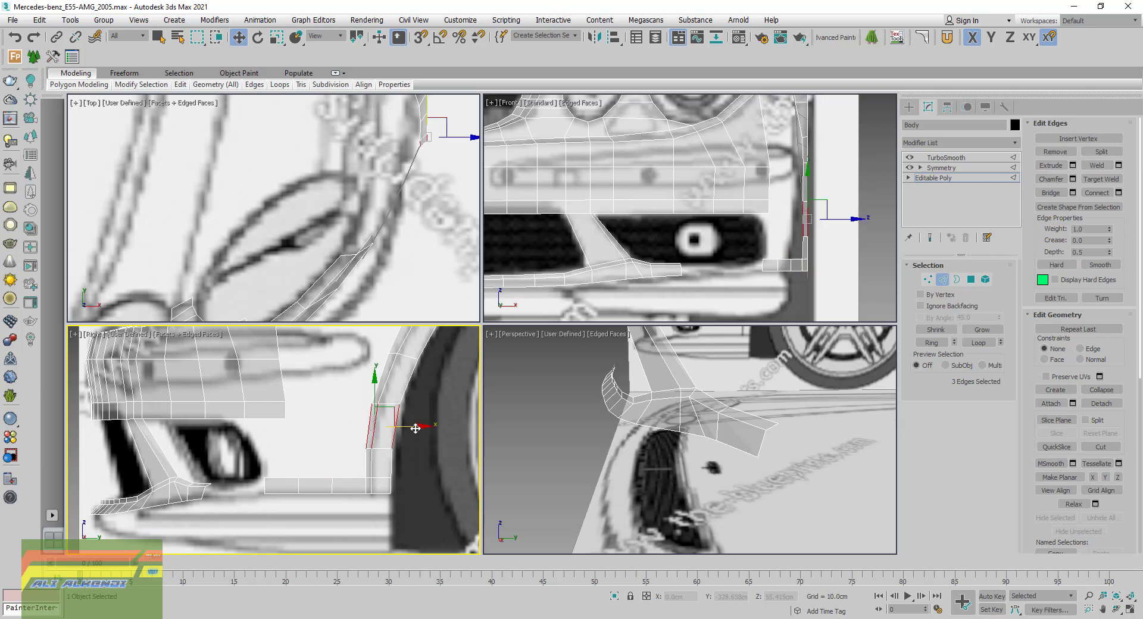
pyautogui.click(1119, 194)
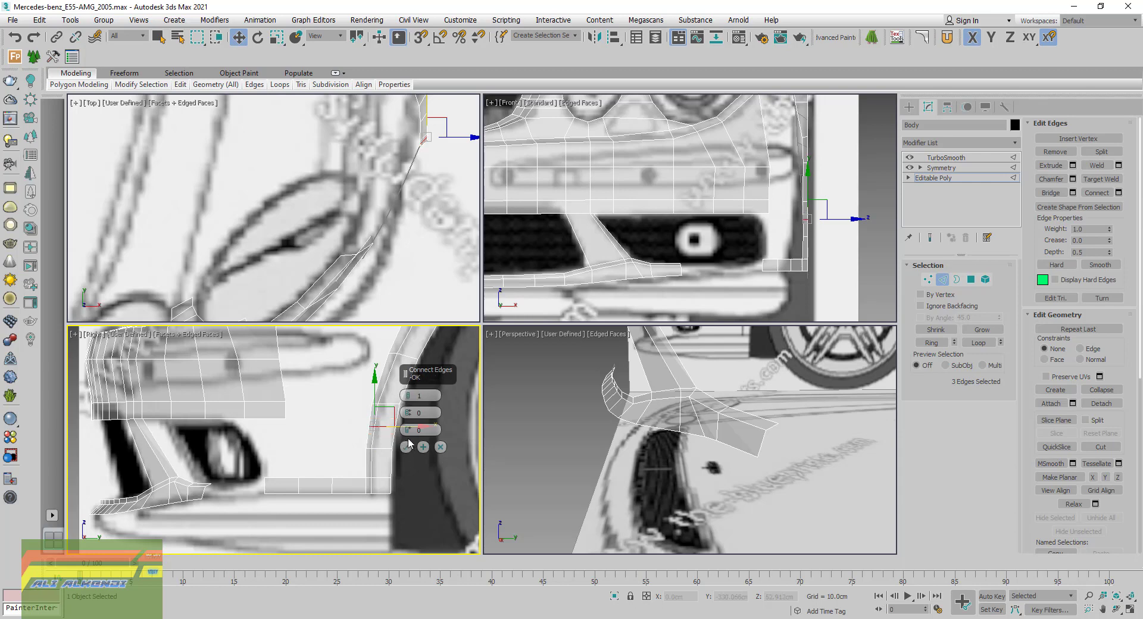
pyautogui.moveTo(408, 430)
pyautogui.mouseDown()
pyautogui.moveTo(405, 408)
pyautogui.moveTo(411, 479)
pyautogui.mouseUp()
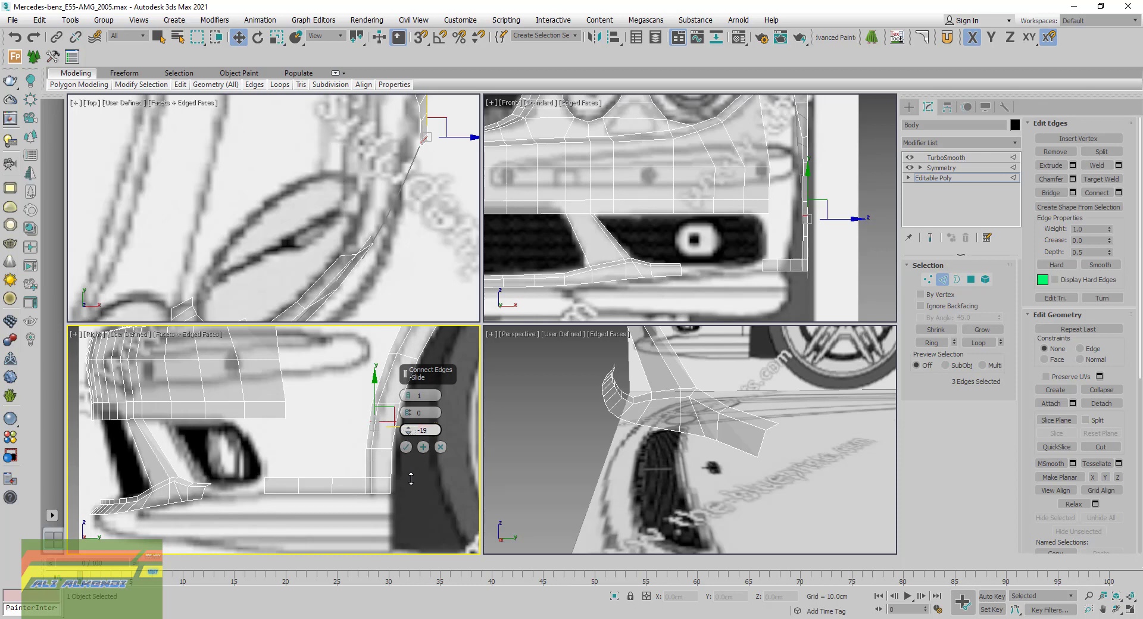
pyautogui.click(406, 447)
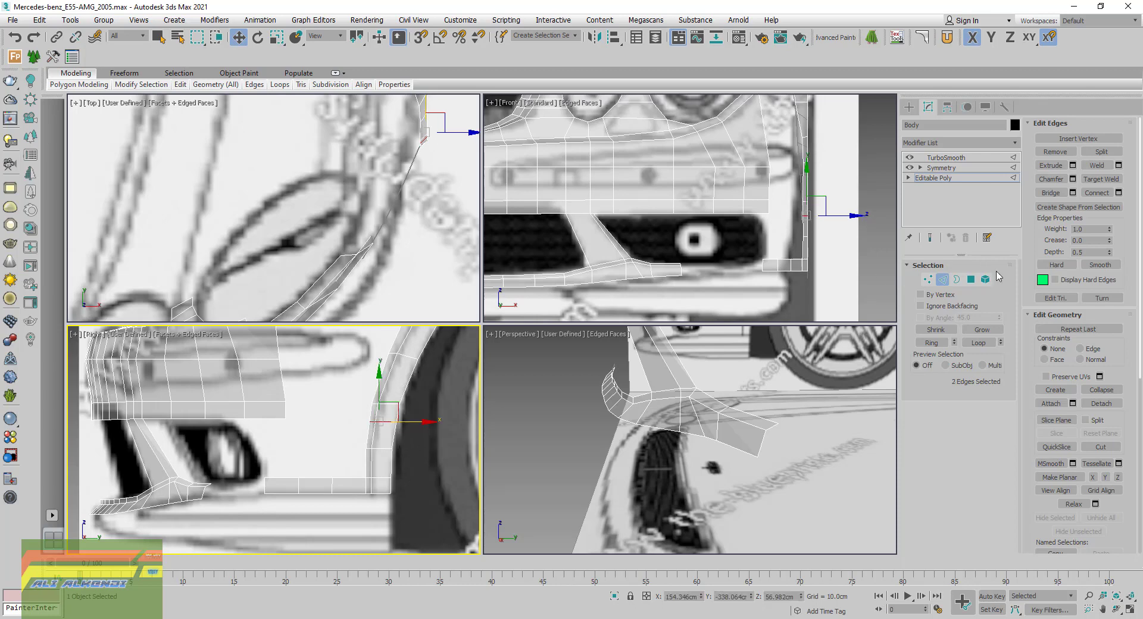
# Bridge the two selected border edges to close the gap with faces
pyautogui.click(288, 411)
pyautogui.keyDown('ctrl'); pyautogui.click(372, 417); pyautogui.keyUp('ctrl')
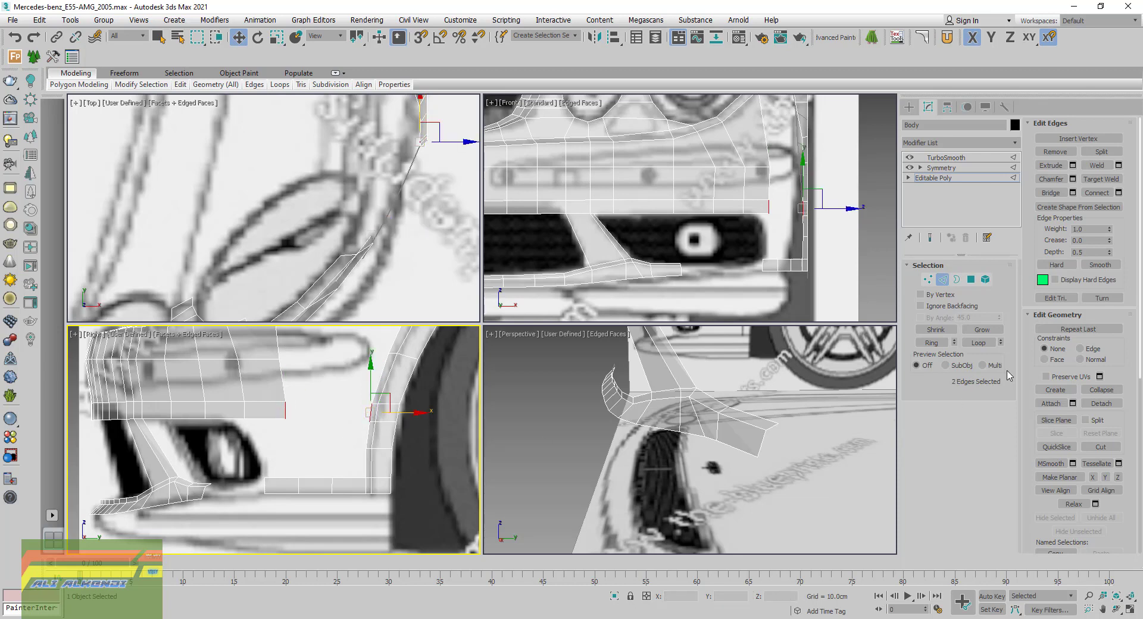
pyautogui.click(1051, 193)
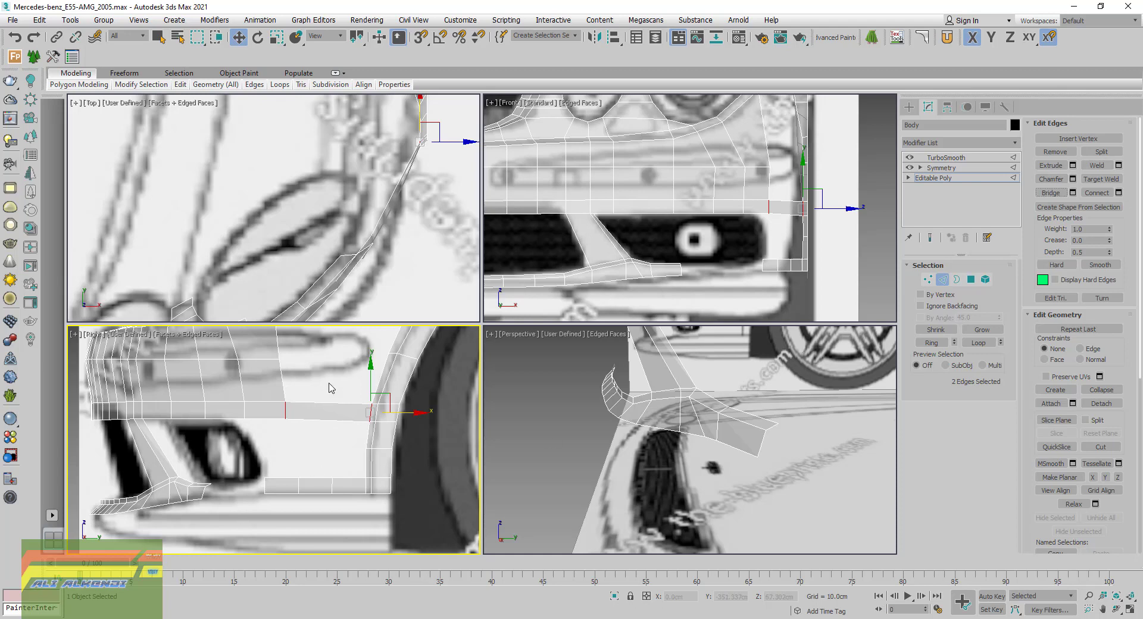
# Connect the two long strip edges with one new edge, slid to about -18
pyautogui.moveTo(331, 387); pyautogui.dragTo(332, 453)
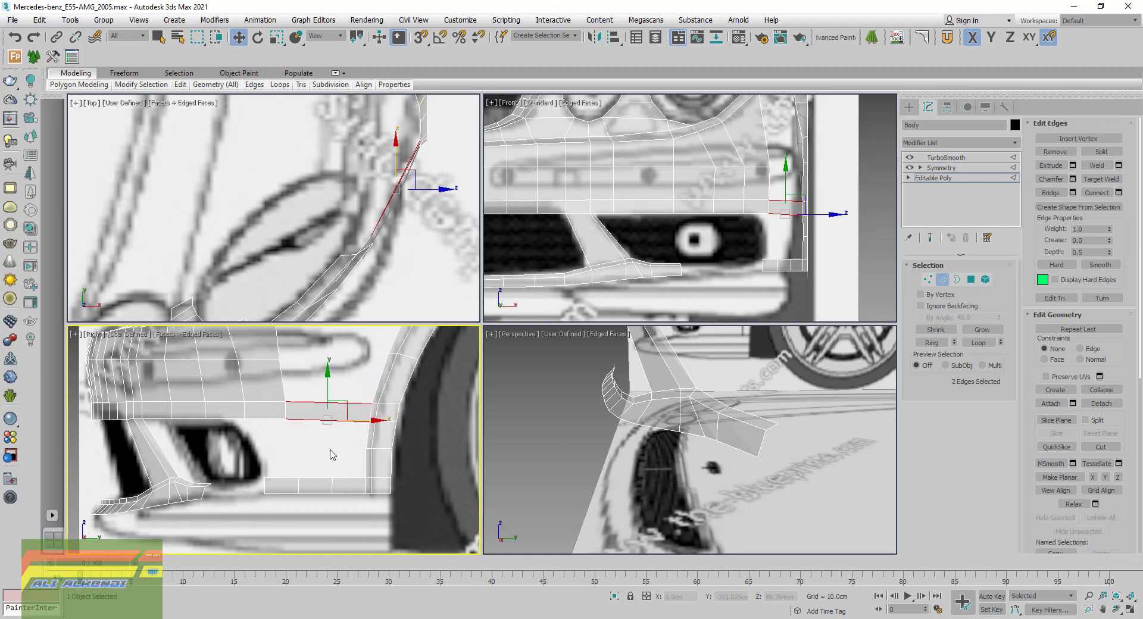
pyautogui.click(1119, 192)
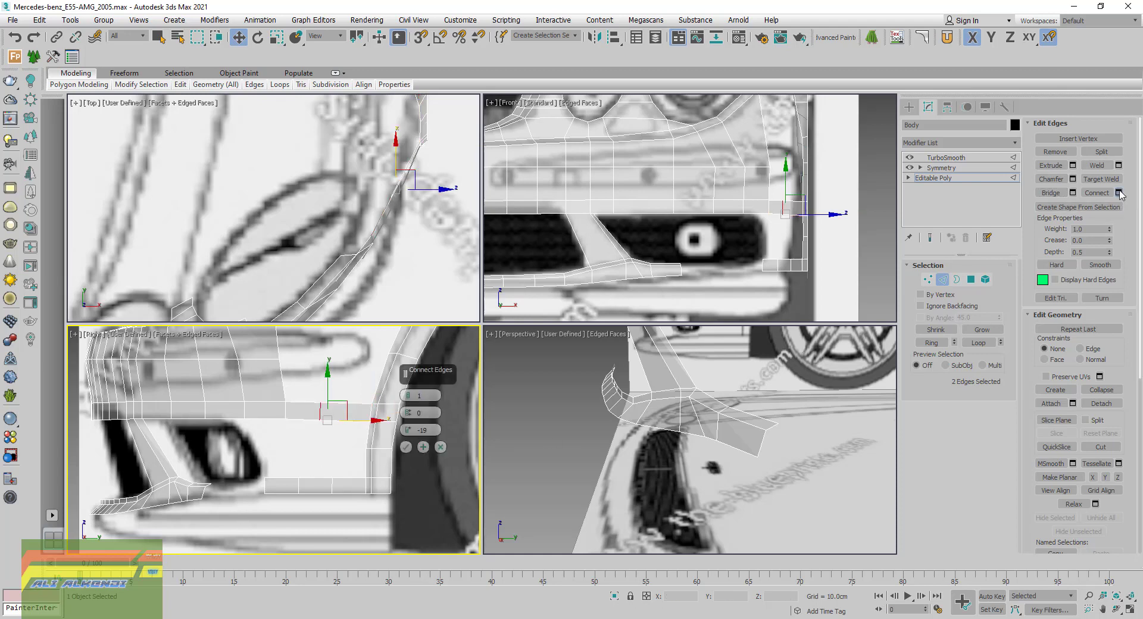
pyautogui.rightClick(405, 434)
pyautogui.moveTo(405, 432); pyautogui.dragTo(408, 474)
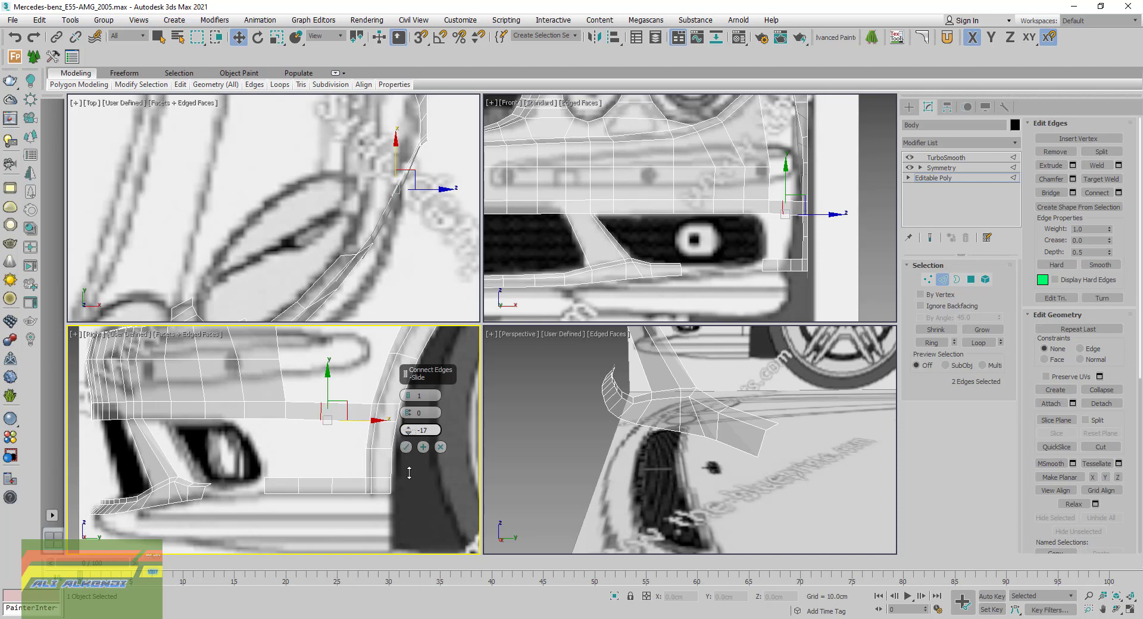
pyautogui.moveTo(408, 476); pyautogui.dragTo(405, 467)
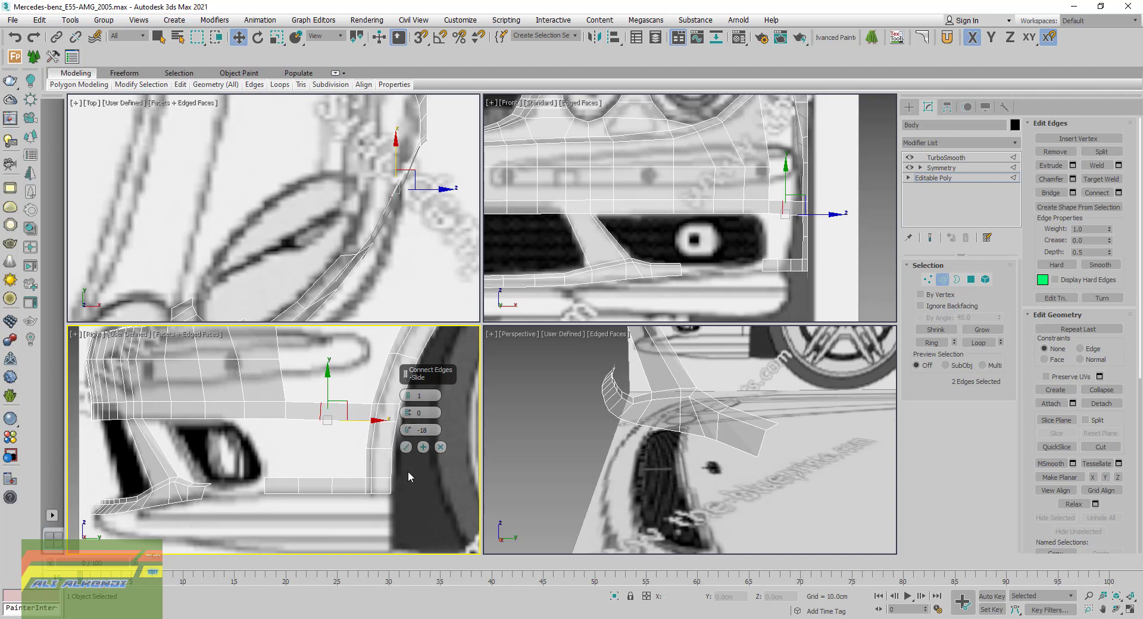
pyautogui.press('Return')
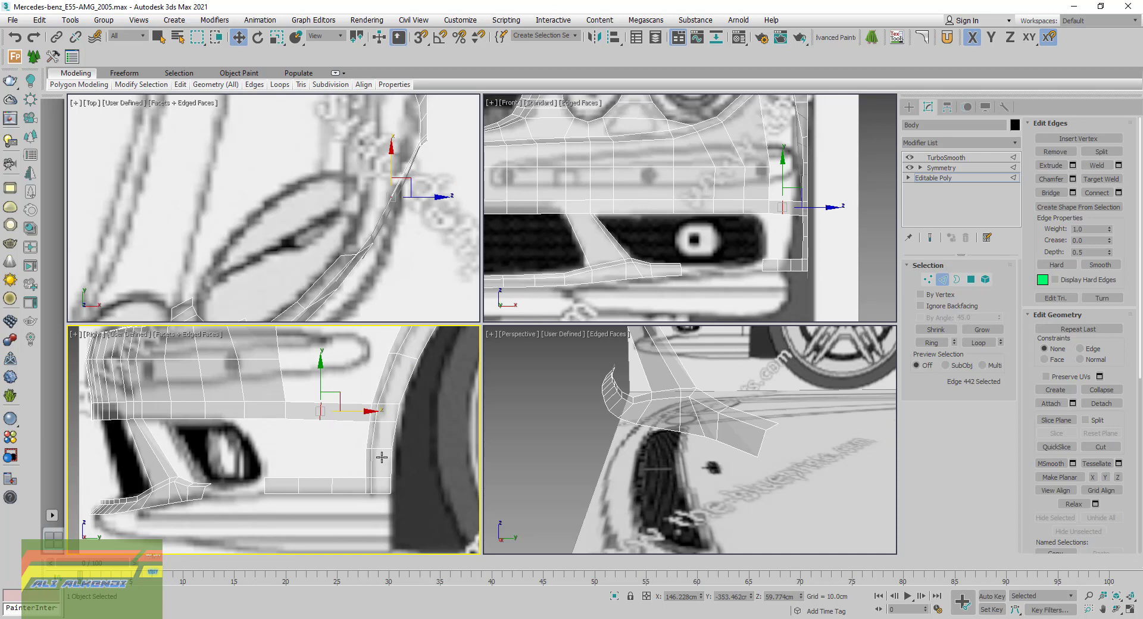
# Nudge the new edge slightly outward in the Top view, then clear the selection
pyautogui.rightClick(374, 188)
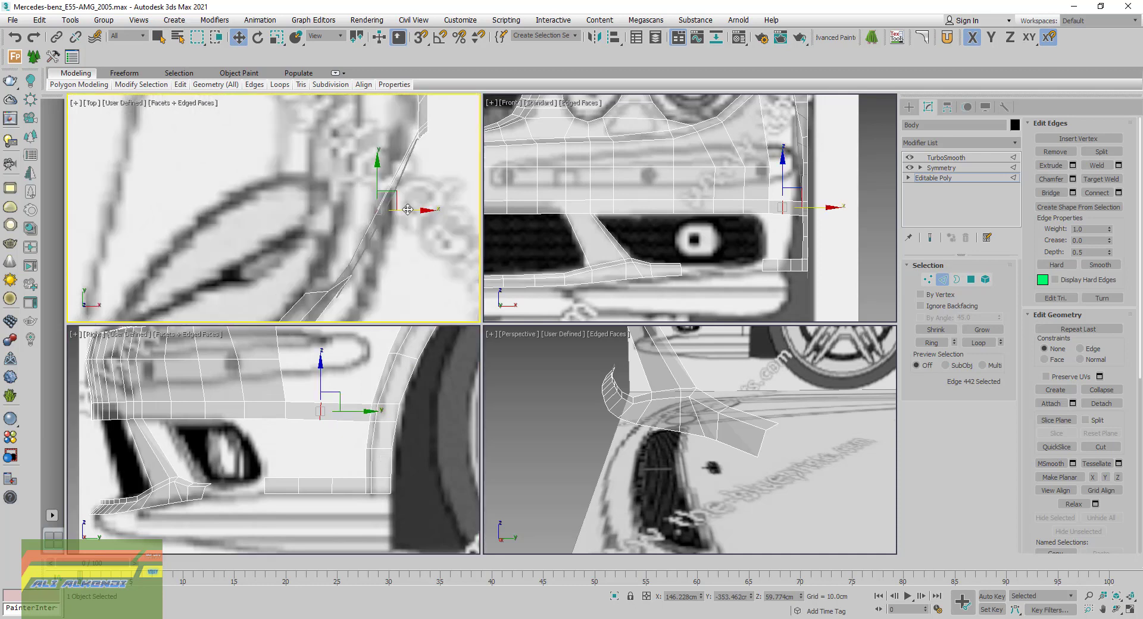
pyautogui.moveTo(408, 210); pyautogui.dragTo(420, 216)
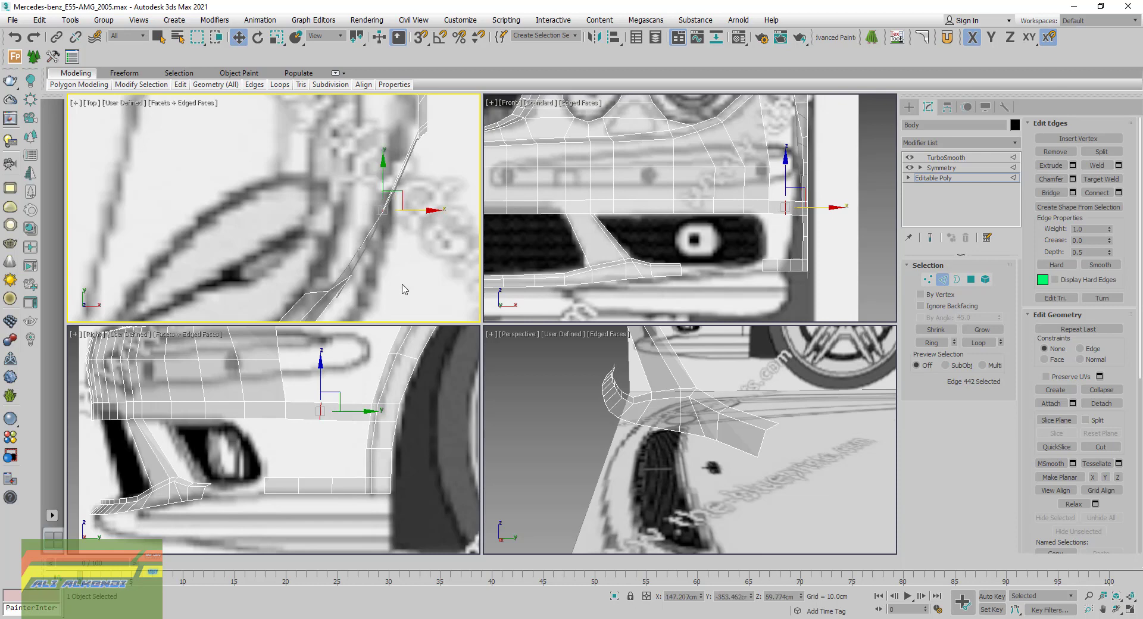
pyautogui.click(317, 450)
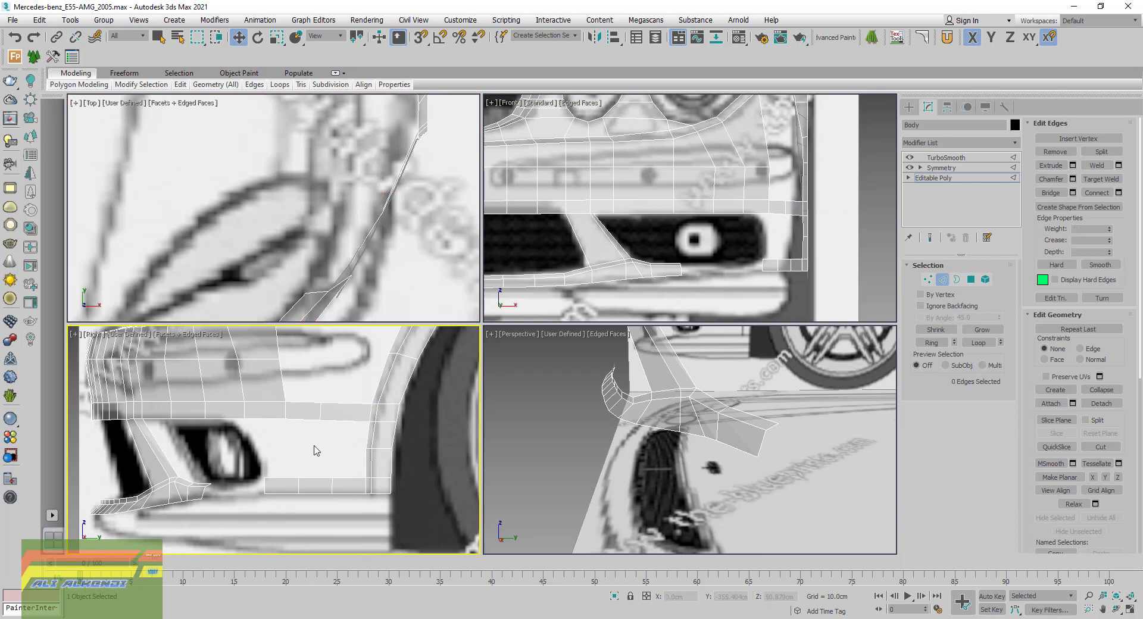
pyautogui.click(336, 410)
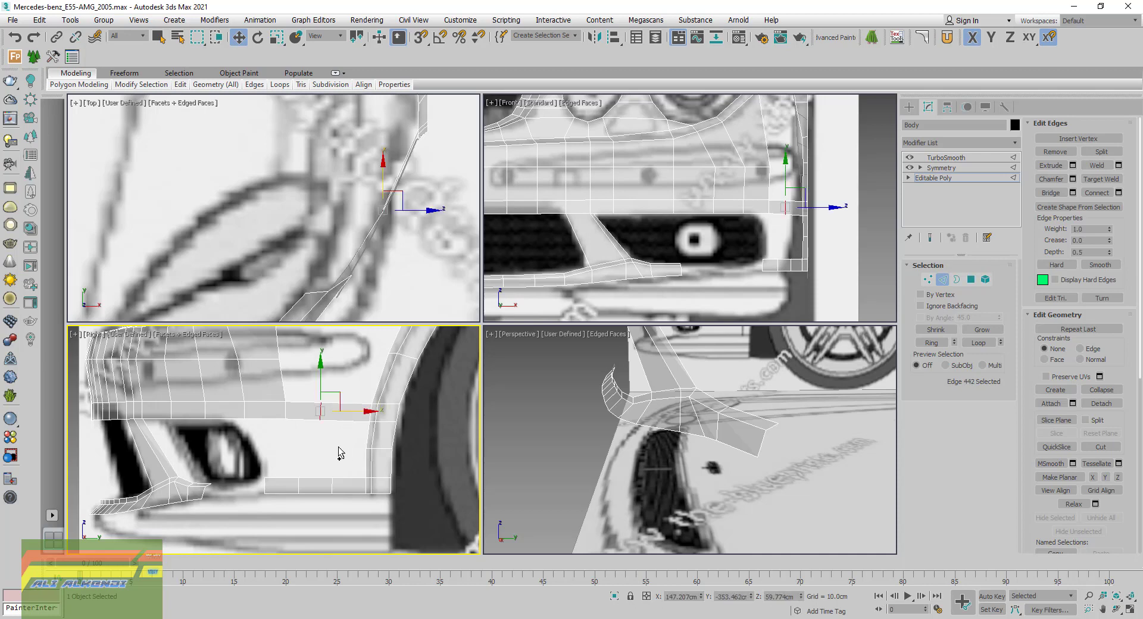
pyautogui.click(339, 447)
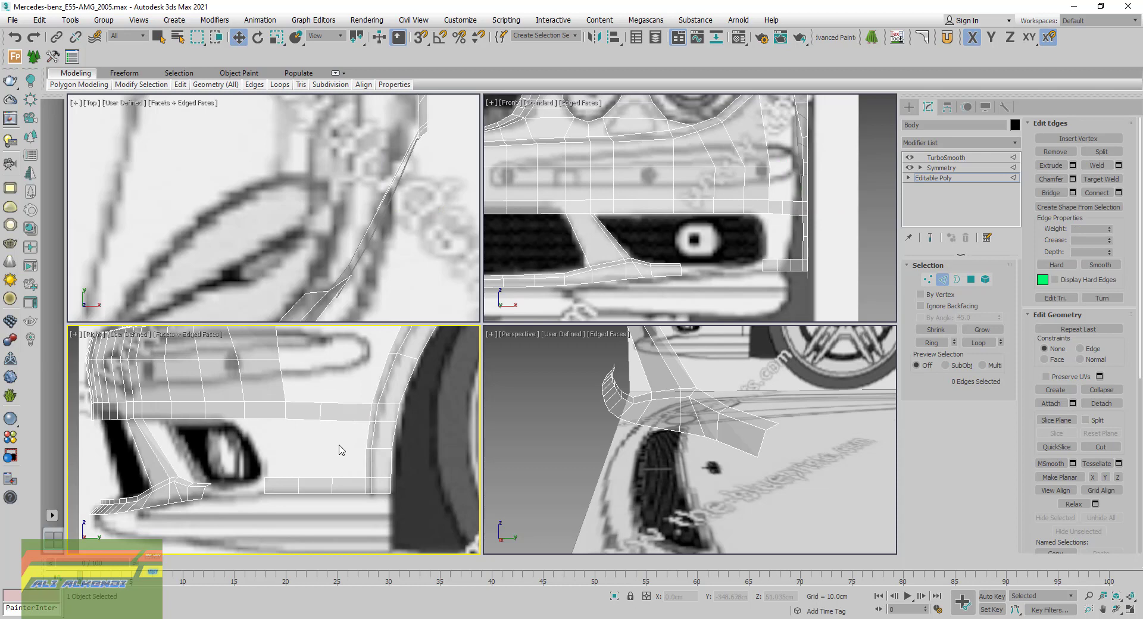
pyautogui.hotkey('ctrl', 'z')
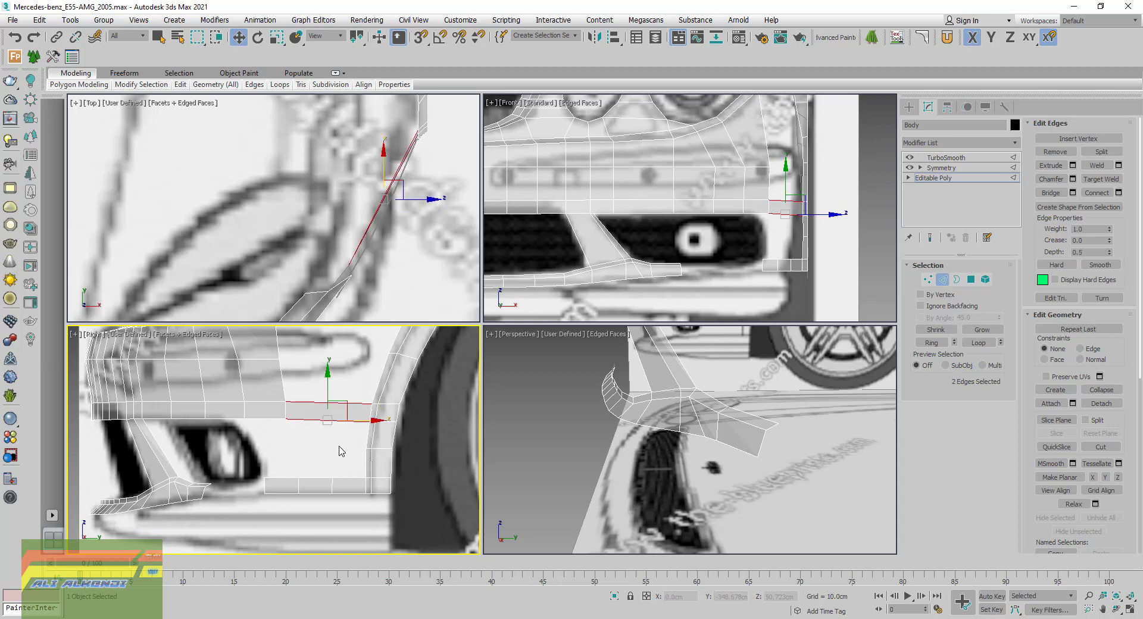
pyautogui.click(308, 446)
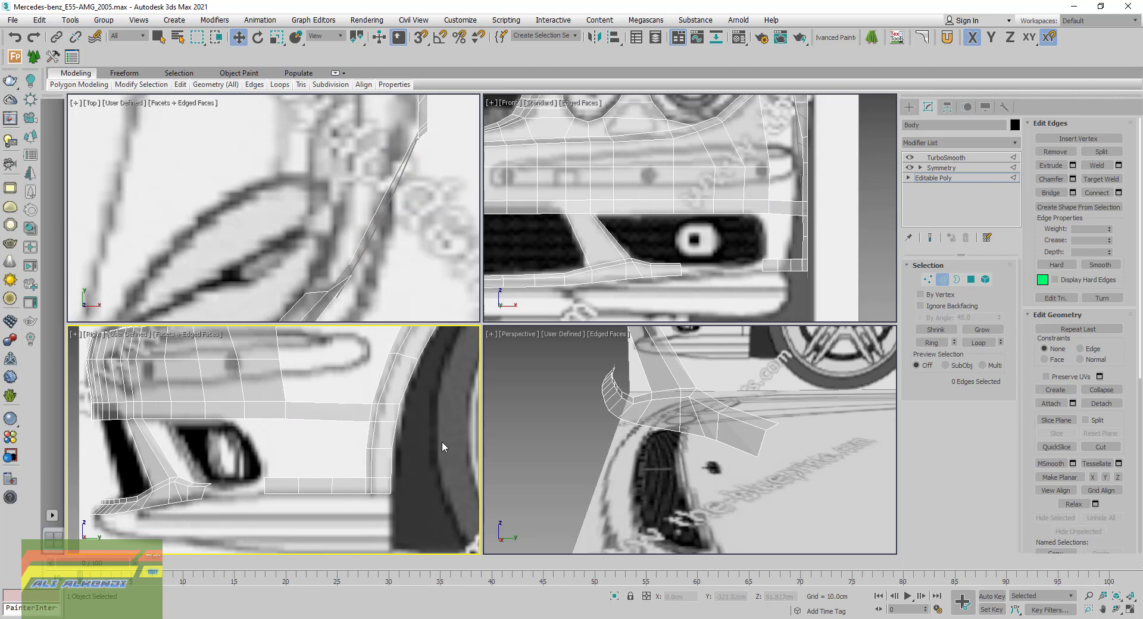
# Connect two strip edges near the fender with 2 new connecting edges
pyautogui.click(329, 404)
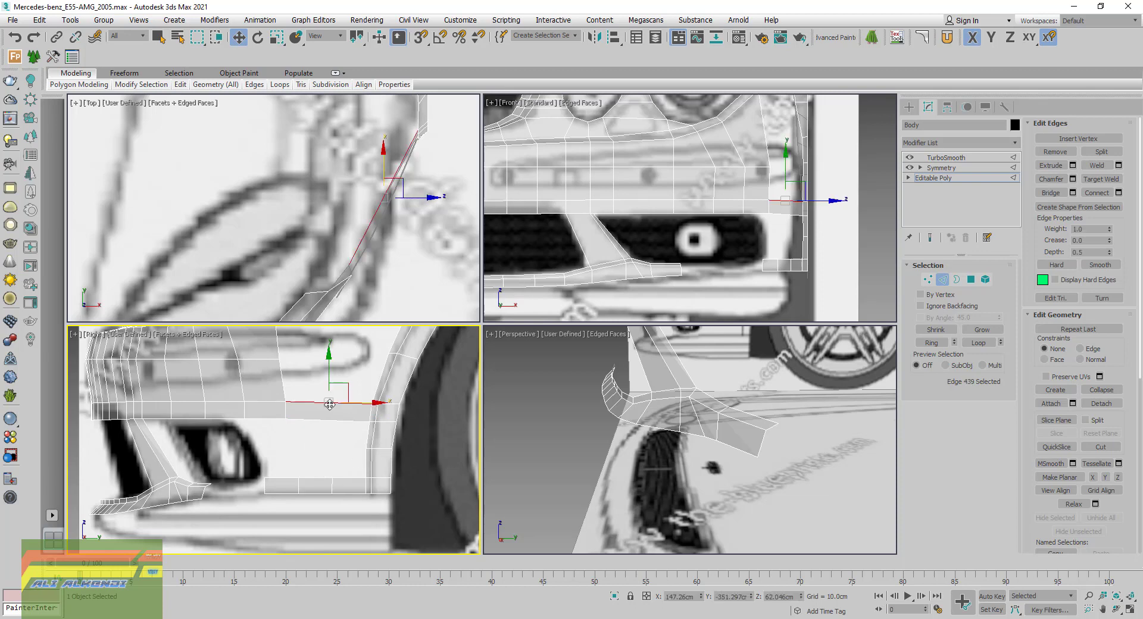
pyautogui.keyDown('ctrl'); pyautogui.click(328, 419); pyautogui.keyUp('ctrl')
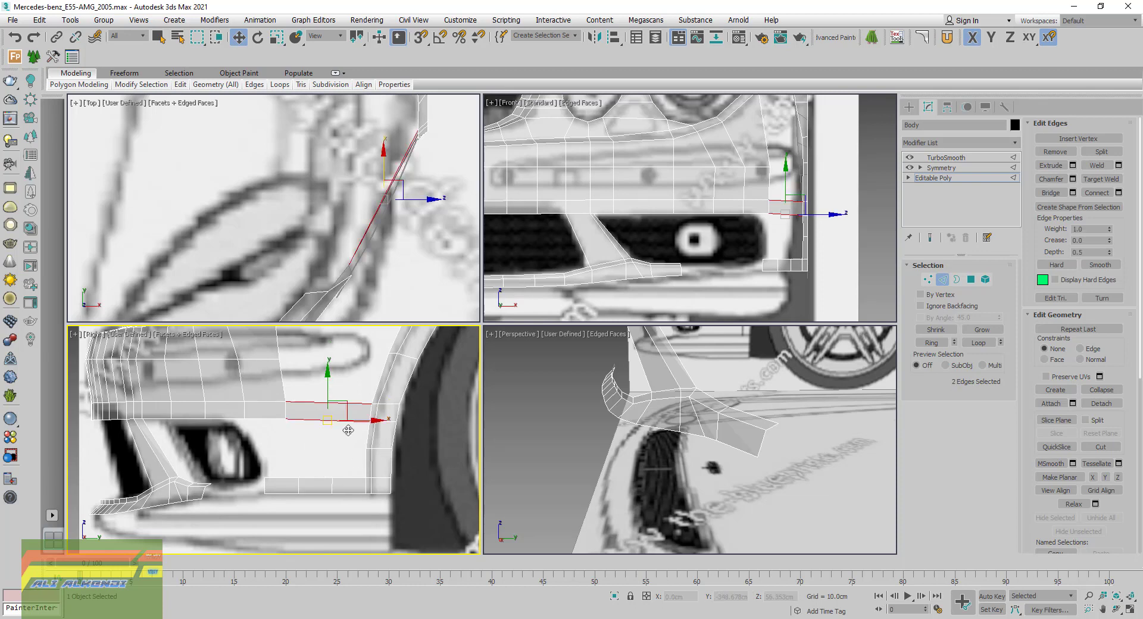
pyautogui.click(1118, 193)
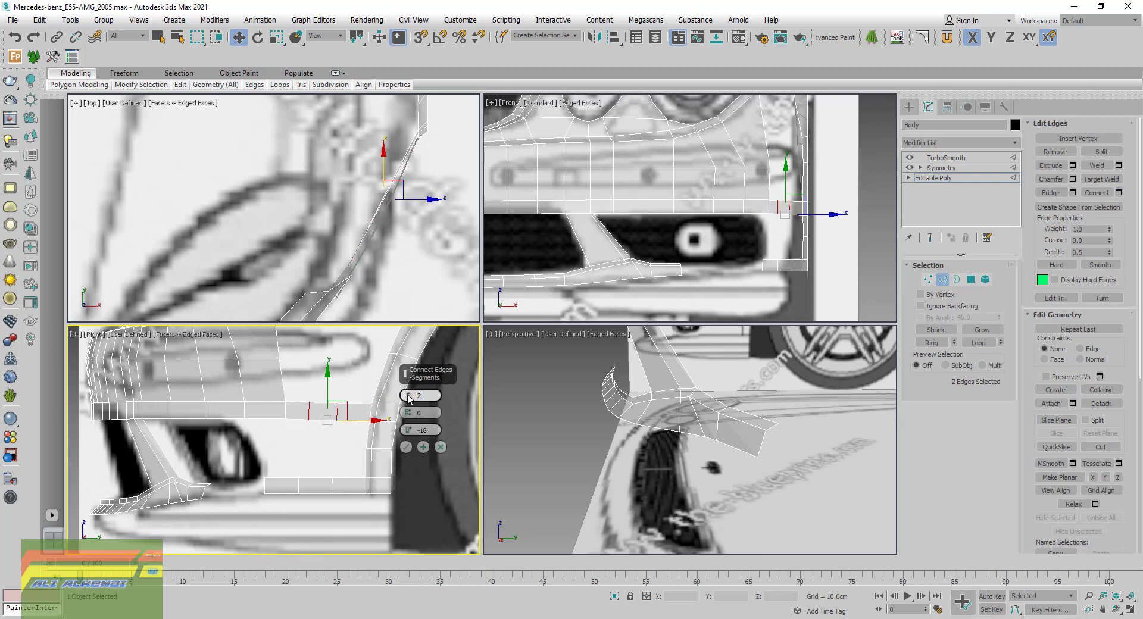
pyautogui.click(407, 446)
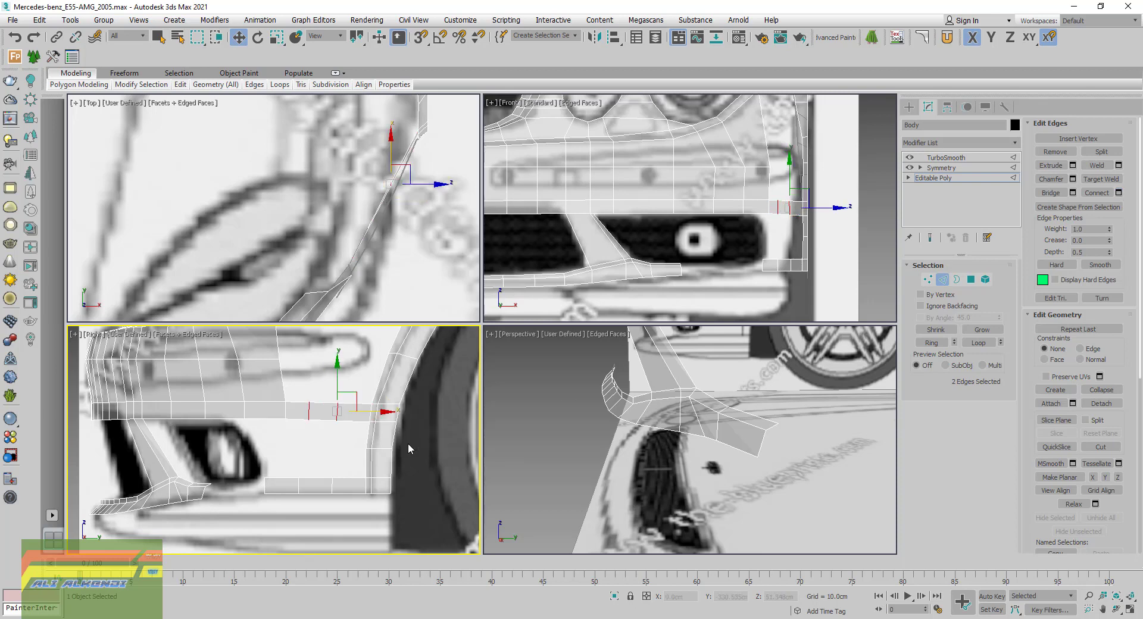
# In the Top view, nudge the new edges and edge 445 slightly outward to match the blueprint
pyautogui.middleClick(409, 246)
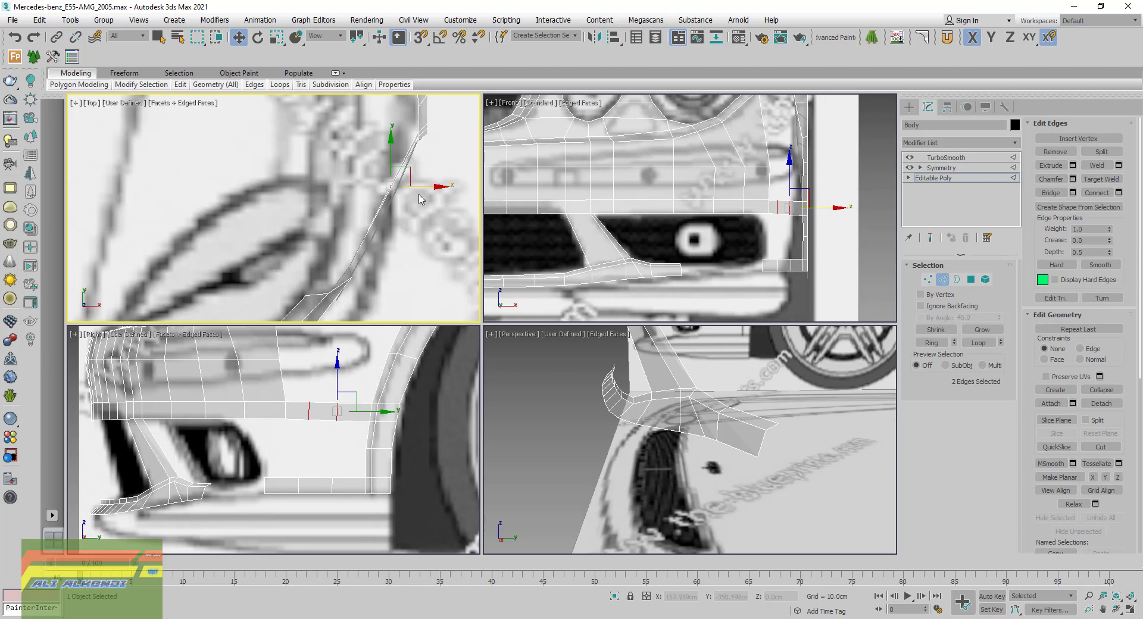
pyautogui.moveTo(426, 187); pyautogui.dragTo(431, 197)
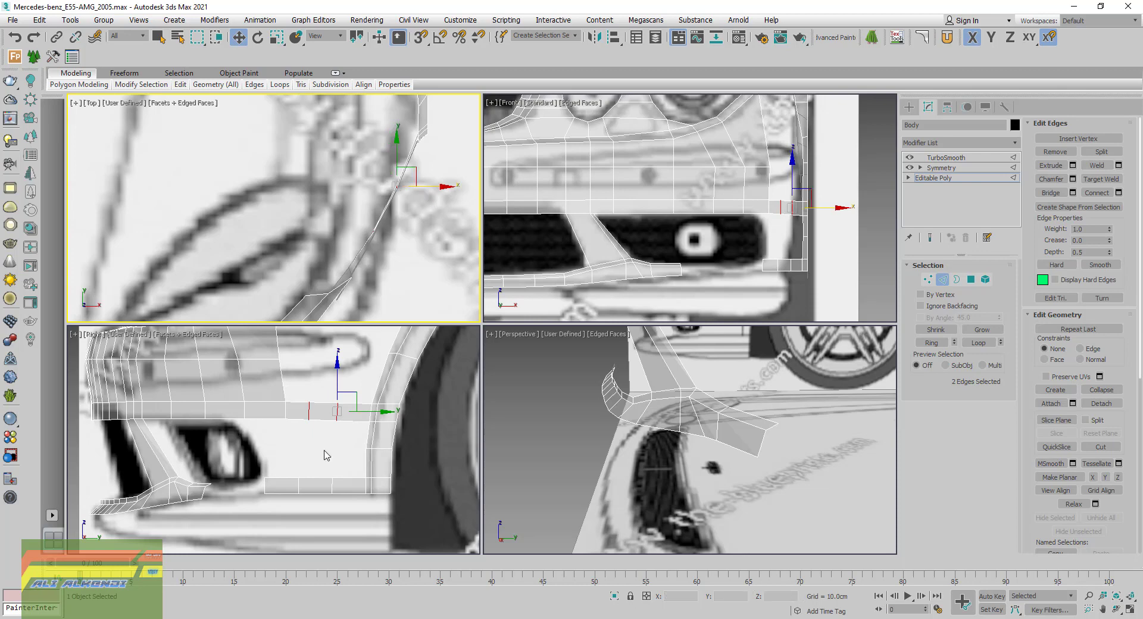
pyautogui.click(308, 412)
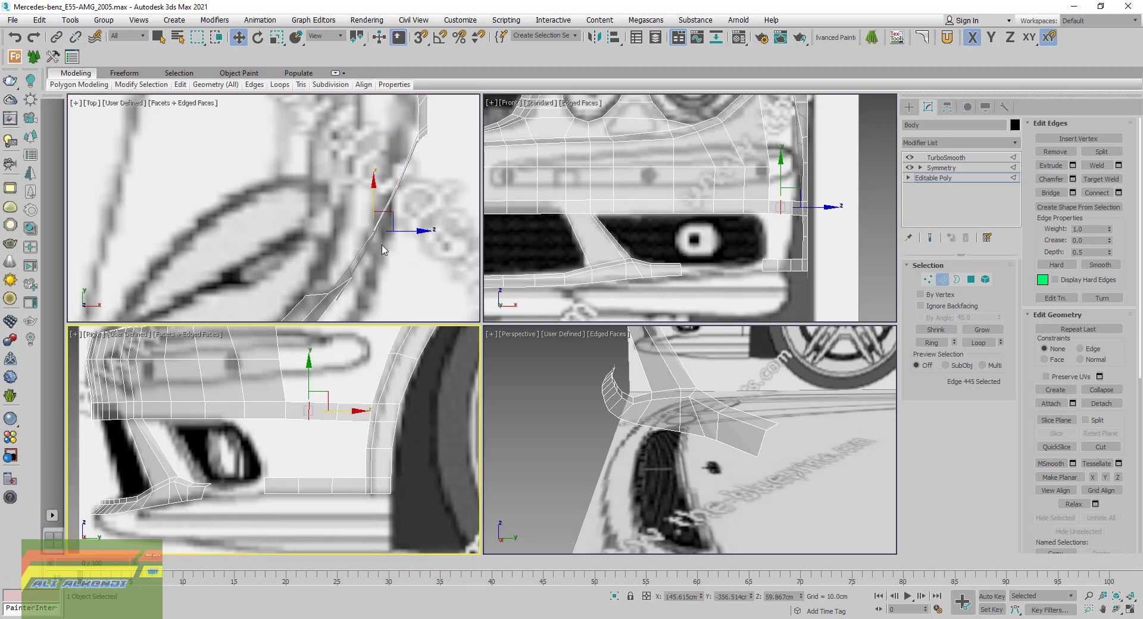
pyautogui.moveTo(384, 247); pyautogui.dragTo(400, 231, button='middle')
pyautogui.moveTo(400, 231); pyautogui.dragTo(405, 234)
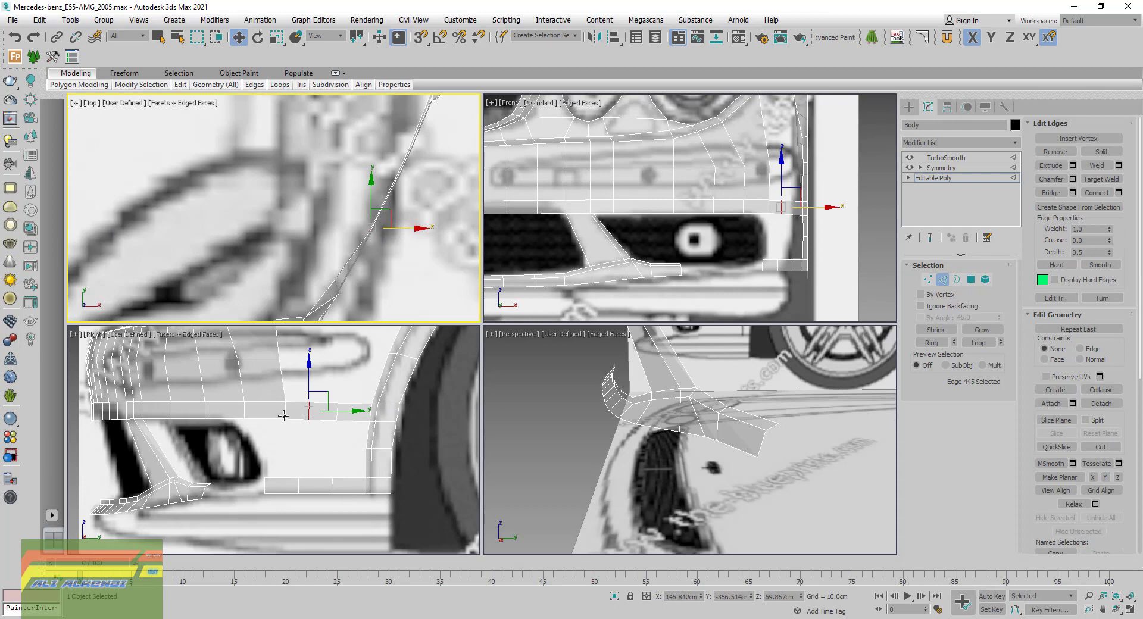
# Pan the side view, orbit the Perspective view toward the wheel, and maximize it
pyautogui.moveTo(283, 416); pyautogui.dragTo(288, 391, button='middle')
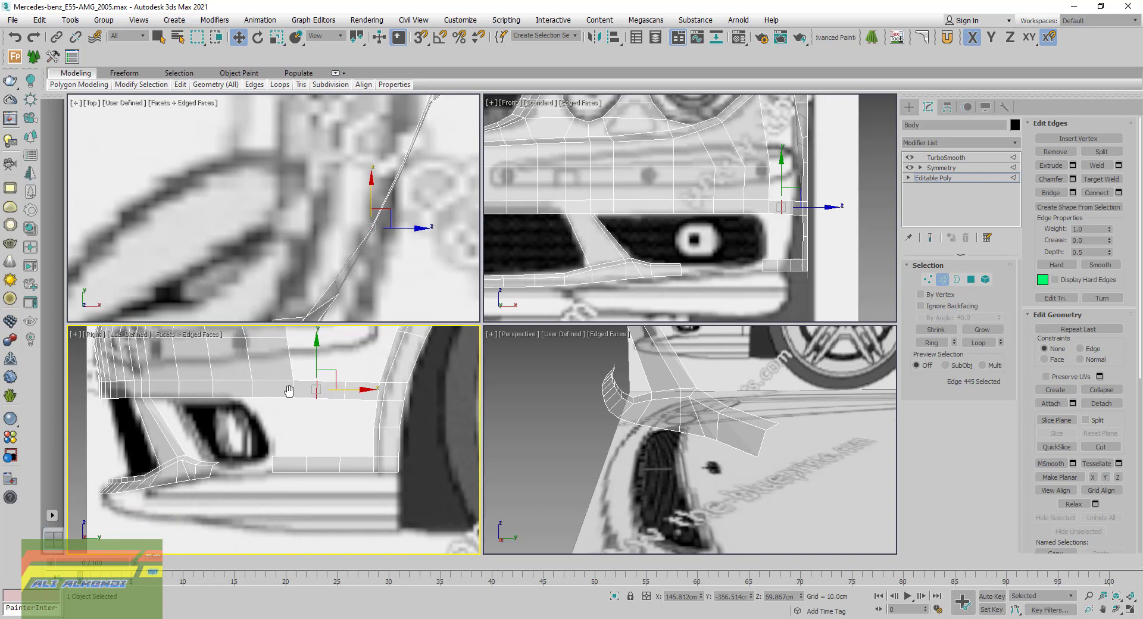
pyautogui.moveTo(295, 473); pyautogui.dragTo(336, 452, button='middle')
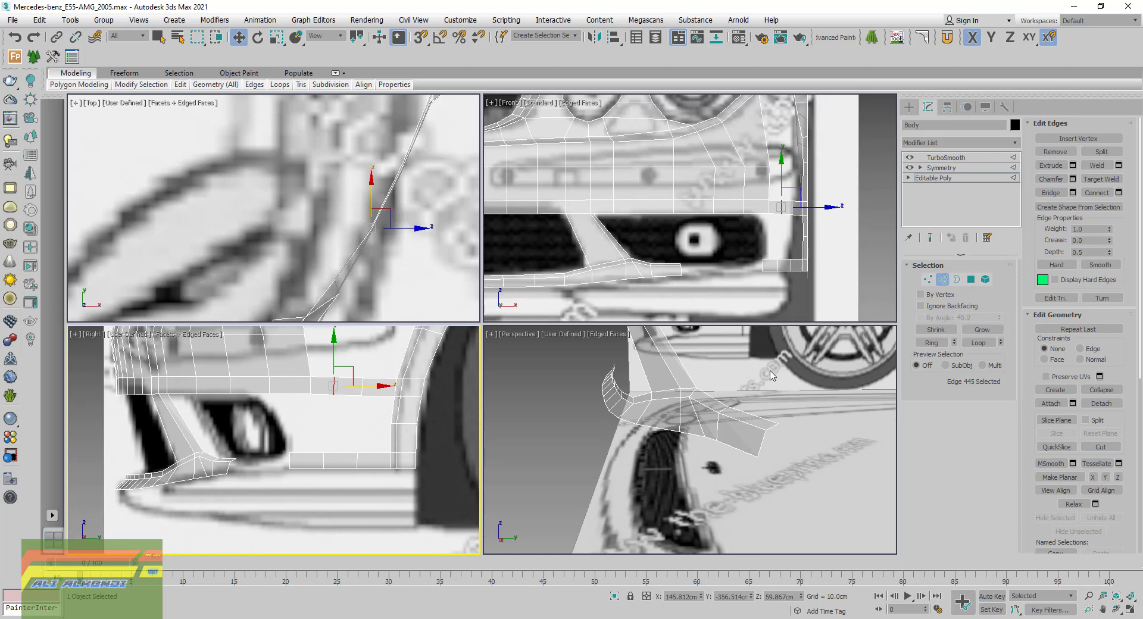
pyautogui.moveTo(741, 430)
pyautogui.keyDown('alt'); pyautogui.mouseDown(button='middle')
pyautogui.moveTo(774, 478)
pyautogui.moveTo(778, 438)
pyautogui.mouseUp(button='middle'); pyautogui.keyUp('alt')
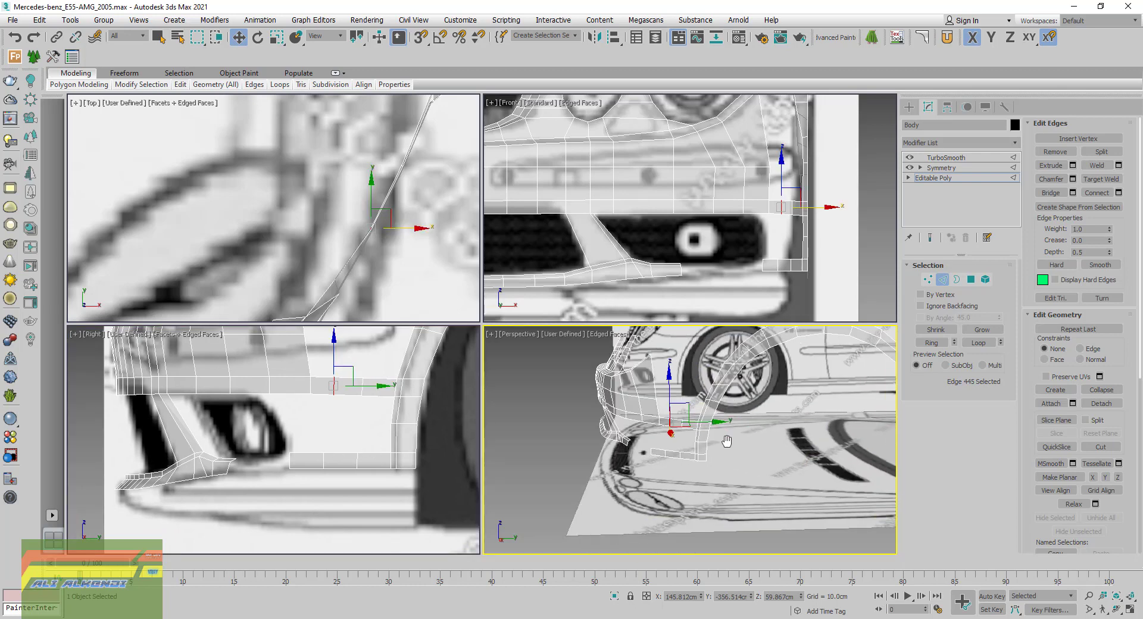
pyautogui.scroll(5, 681, 448)
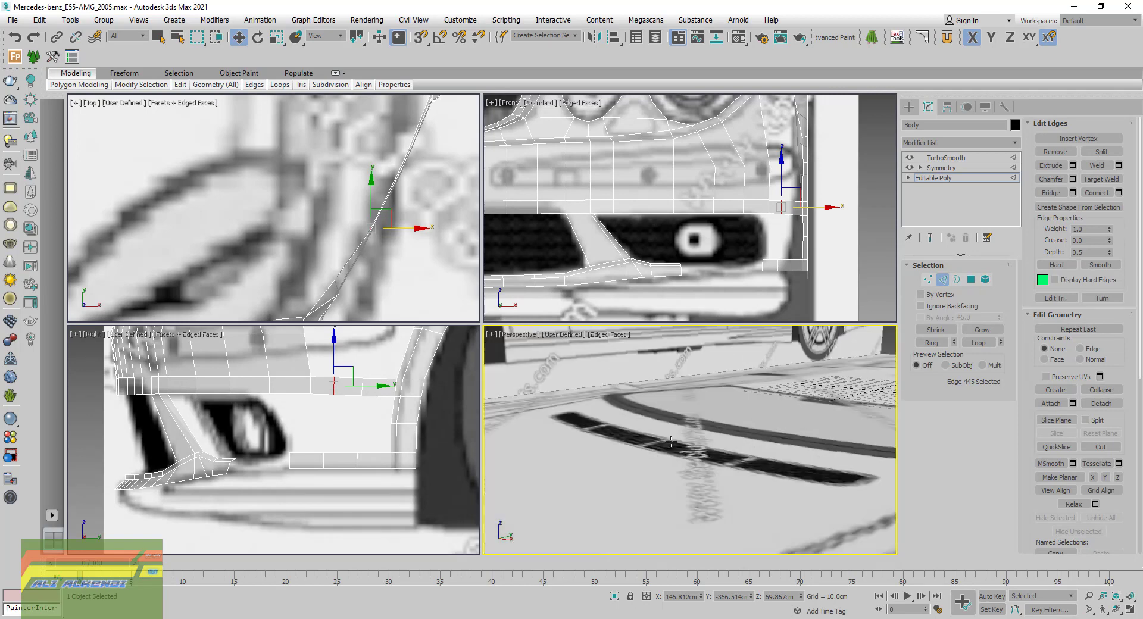
pyautogui.scroll(-5, 665, 441)
pyautogui.moveTo(667, 439); pyautogui.dragTo(670, 438, button='middle')
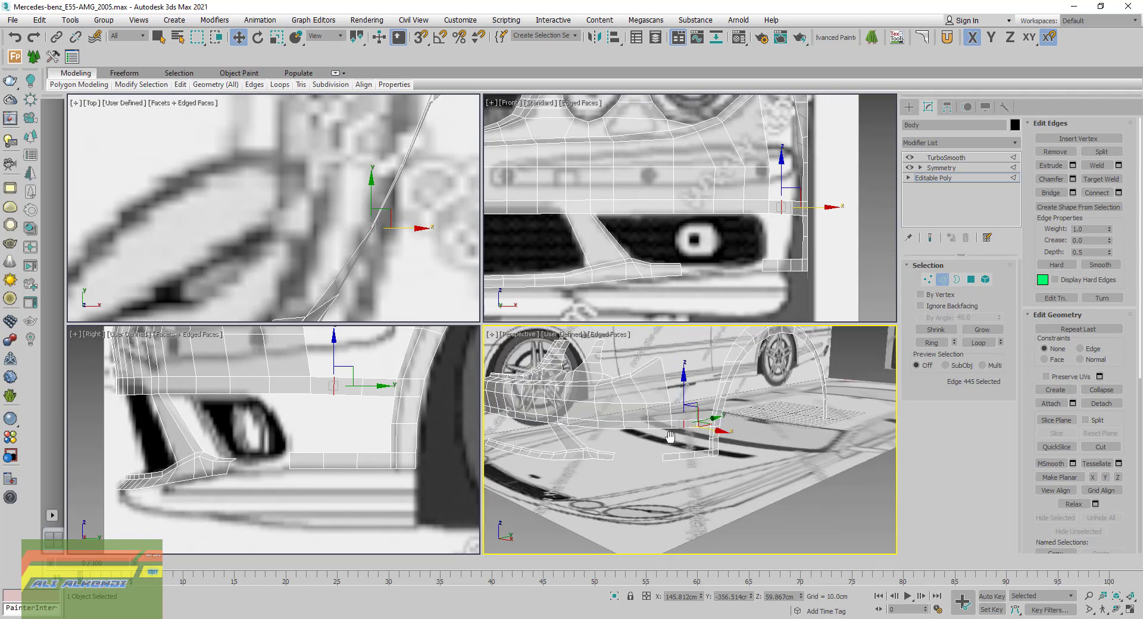
pyautogui.click(1130, 610)
# Turn on opaque shading and bridge two edges near the lower intake with a polygon
pyautogui.hotkey('alt', 'x')
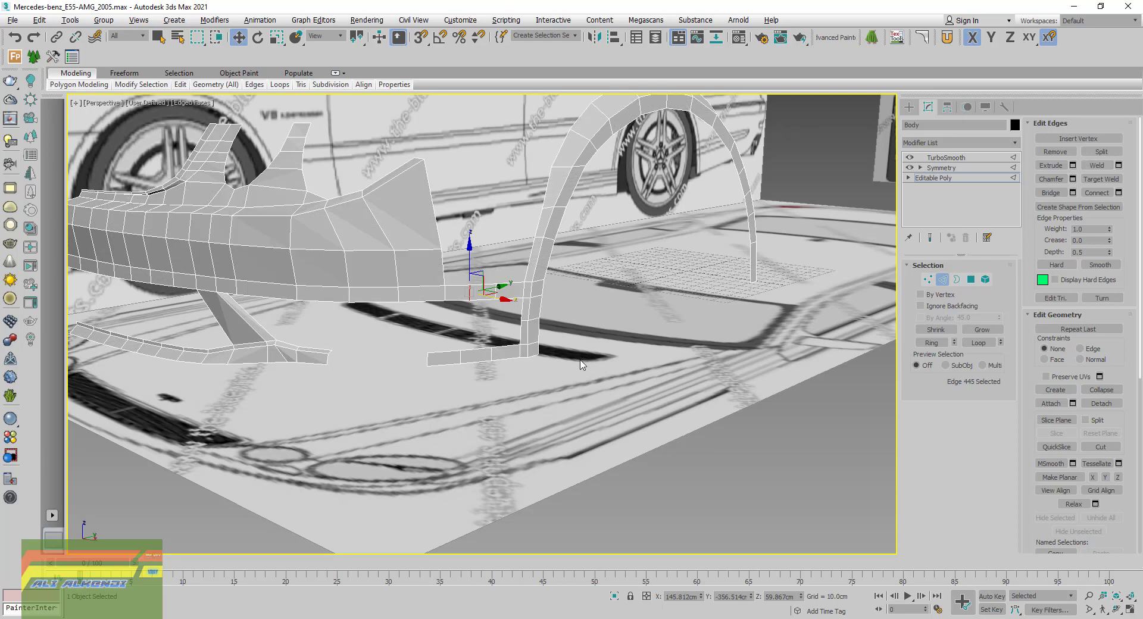
pyautogui.moveTo(424, 299); pyautogui.dragTo(438, 305, button='middle')
pyautogui.click(437, 306)
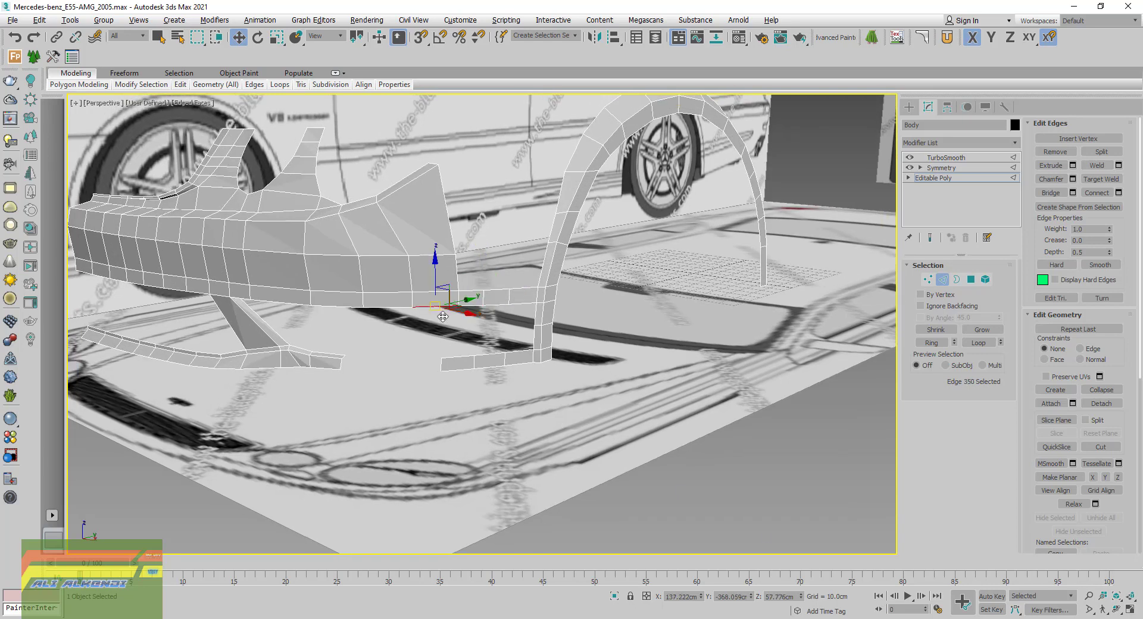
pyautogui.keyDown('ctrl'); pyautogui.click(465, 356); pyautogui.keyUp('ctrl')
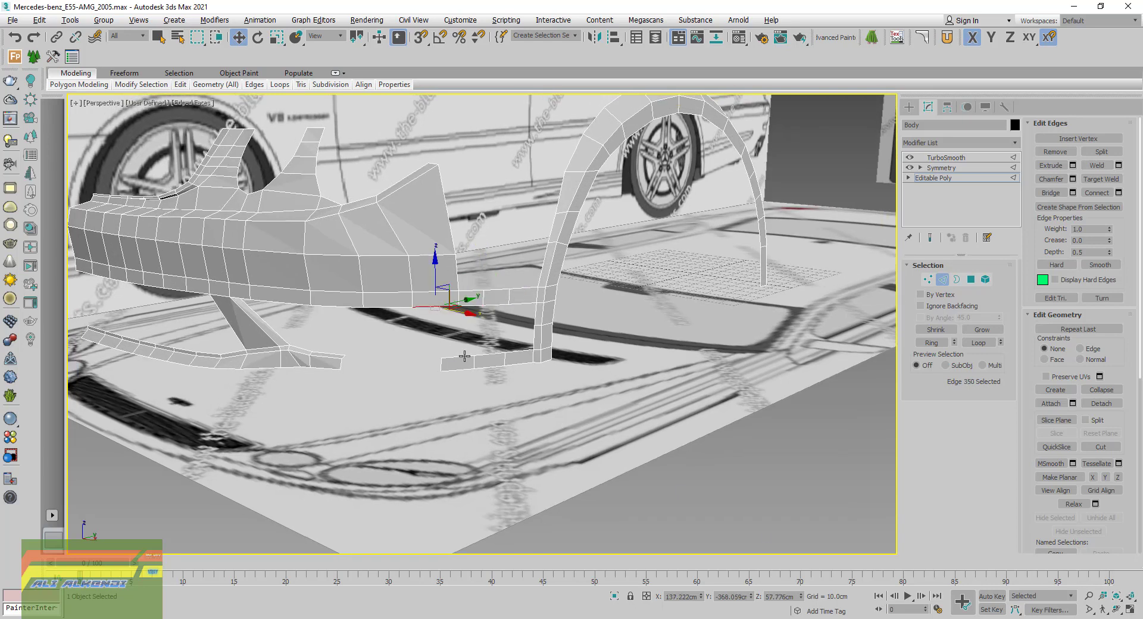
pyautogui.click(1051, 192)
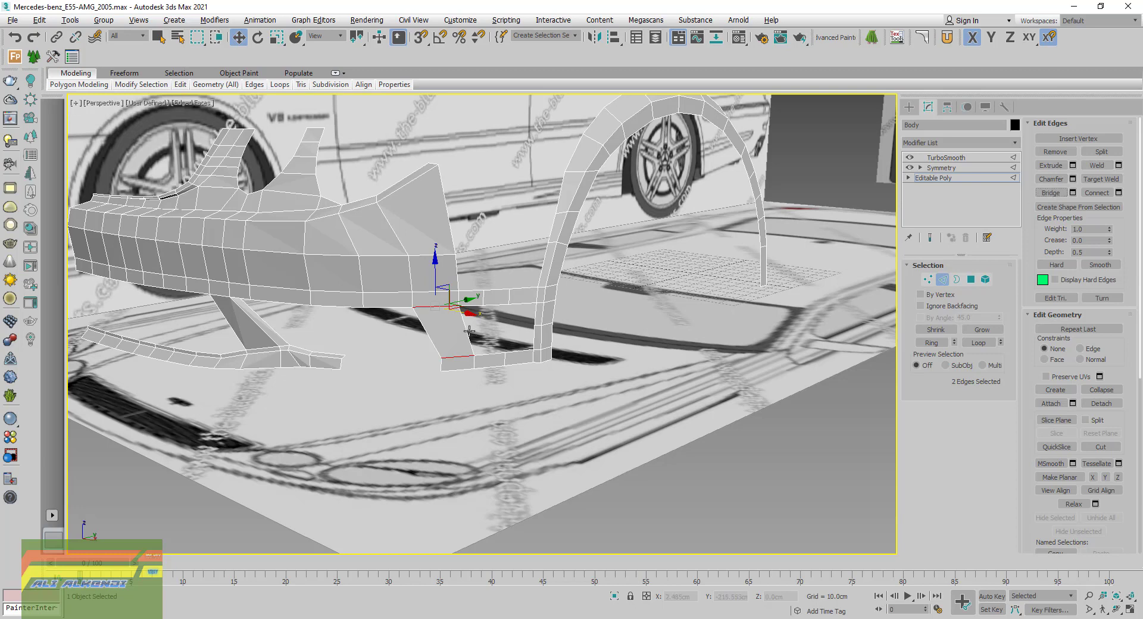
# Split the new polygon with a single centred edge across its two side edges
pyautogui.moveTo(469, 330); pyautogui.dragTo(504, 346, button='middle')
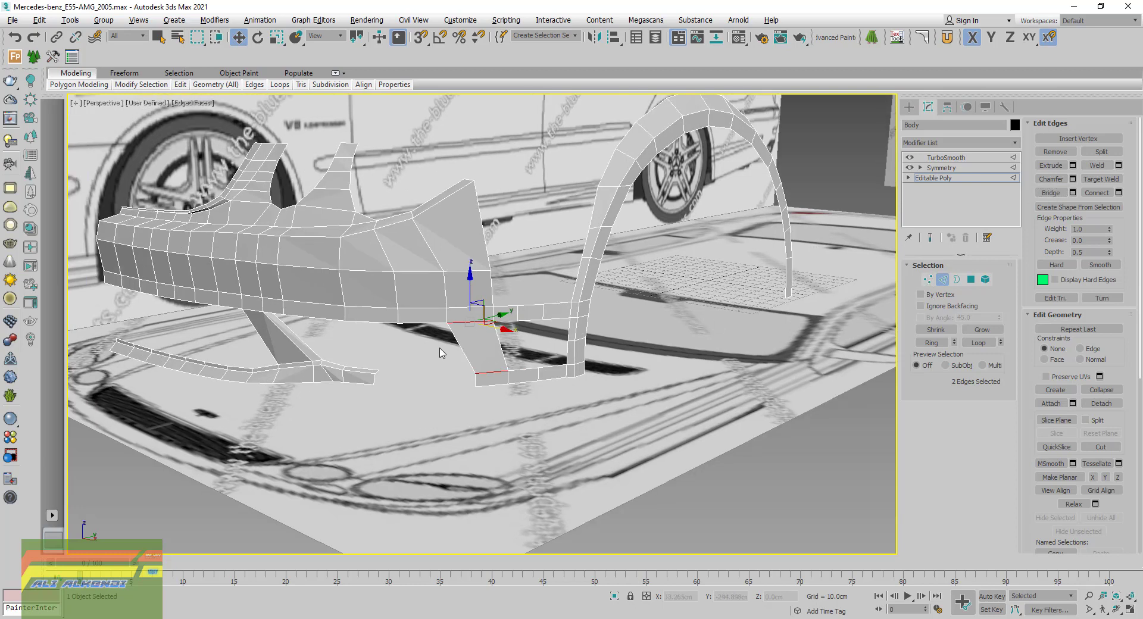
pyautogui.moveTo(441, 353); pyautogui.dragTo(511, 354)
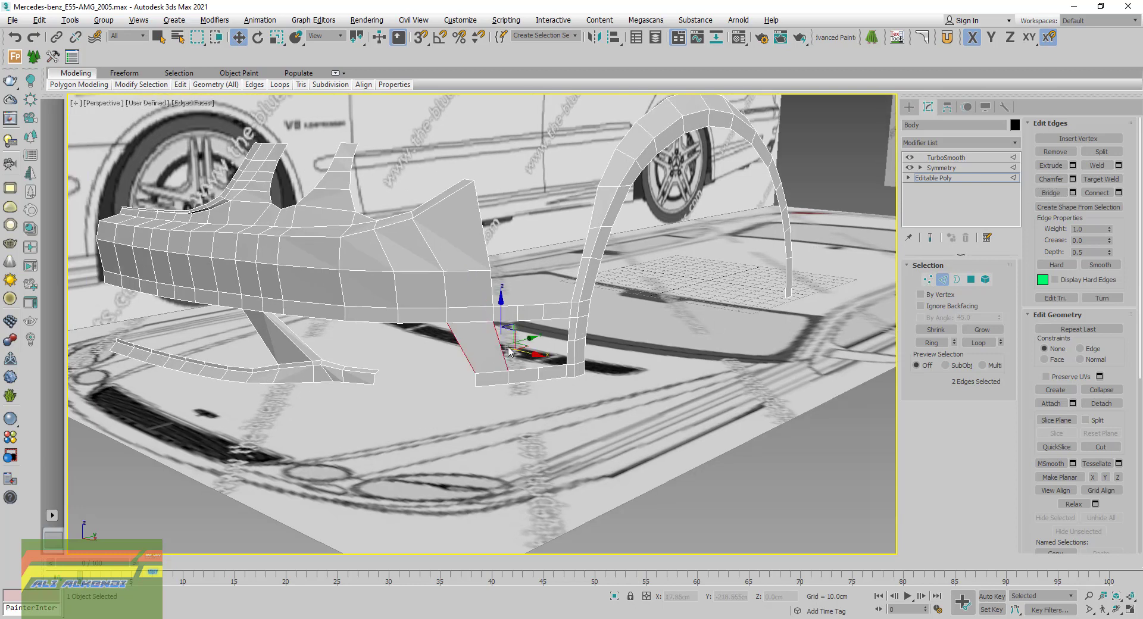
pyautogui.click(1119, 192)
pyautogui.moveTo(742, 262); pyautogui.dragTo(742, 265)
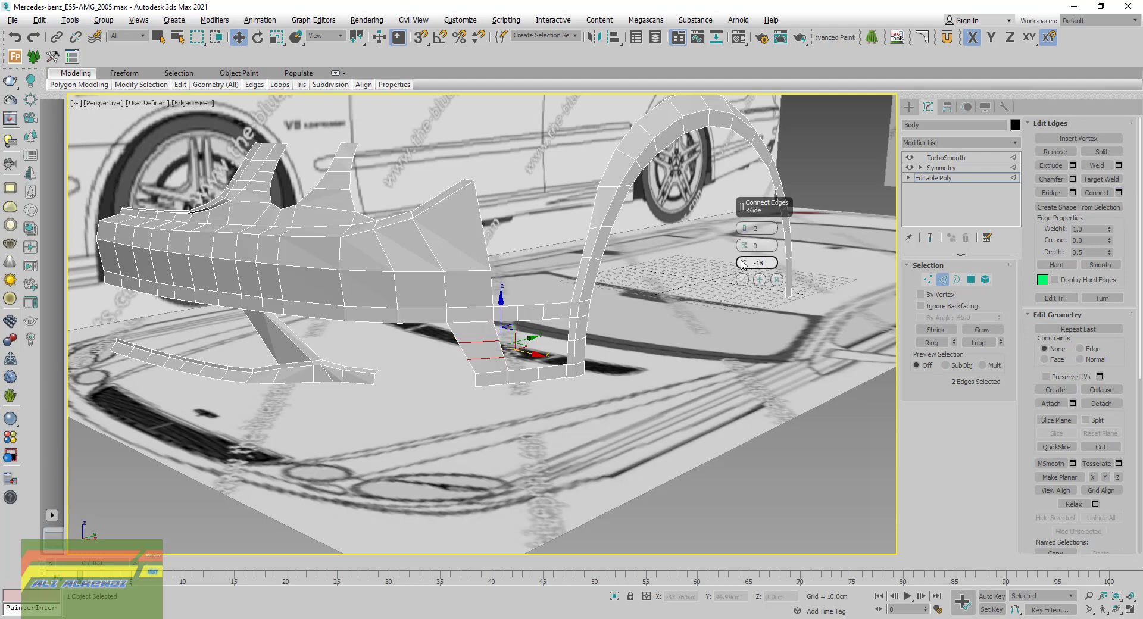
pyautogui.rightClick(743, 263)
pyautogui.rightClick(744, 228)
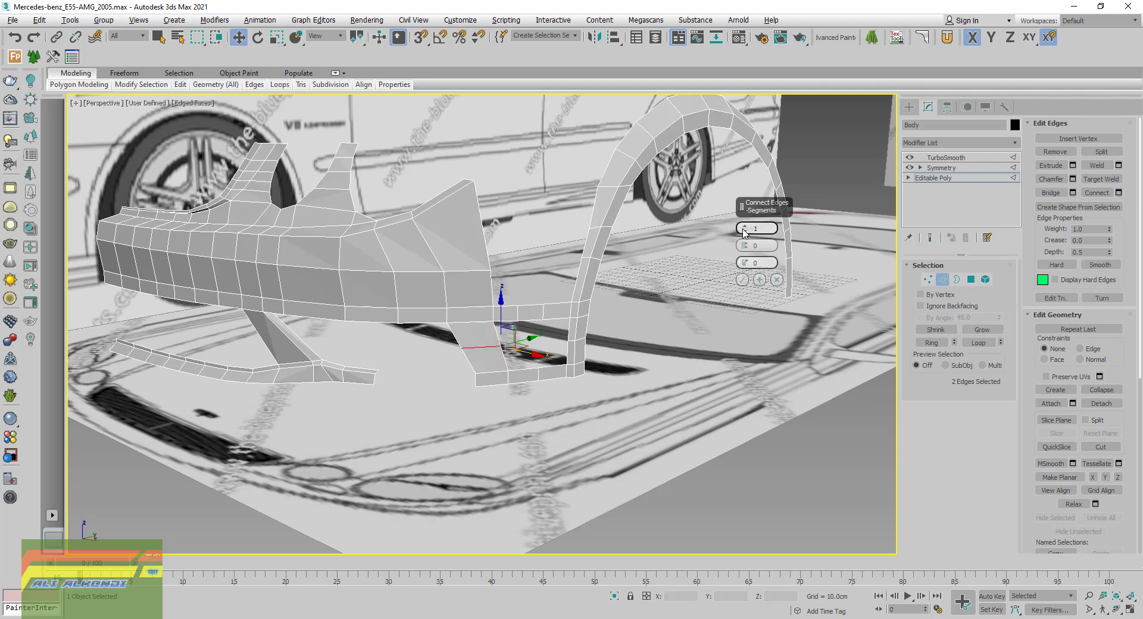
pyautogui.click(742, 280)
# Bridge the lower panel edge to the fender arch's lower edge to fill the gap
pyautogui.click(537, 356)
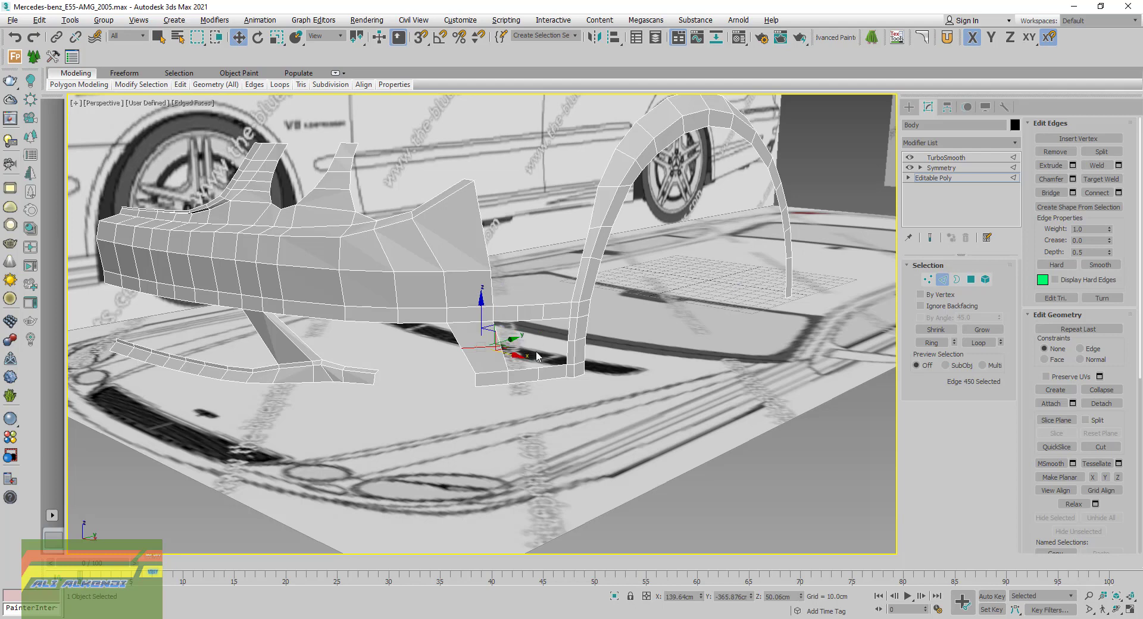
pyautogui.scroll(-5, 526, 337)
pyautogui.scroll(5, 522, 331)
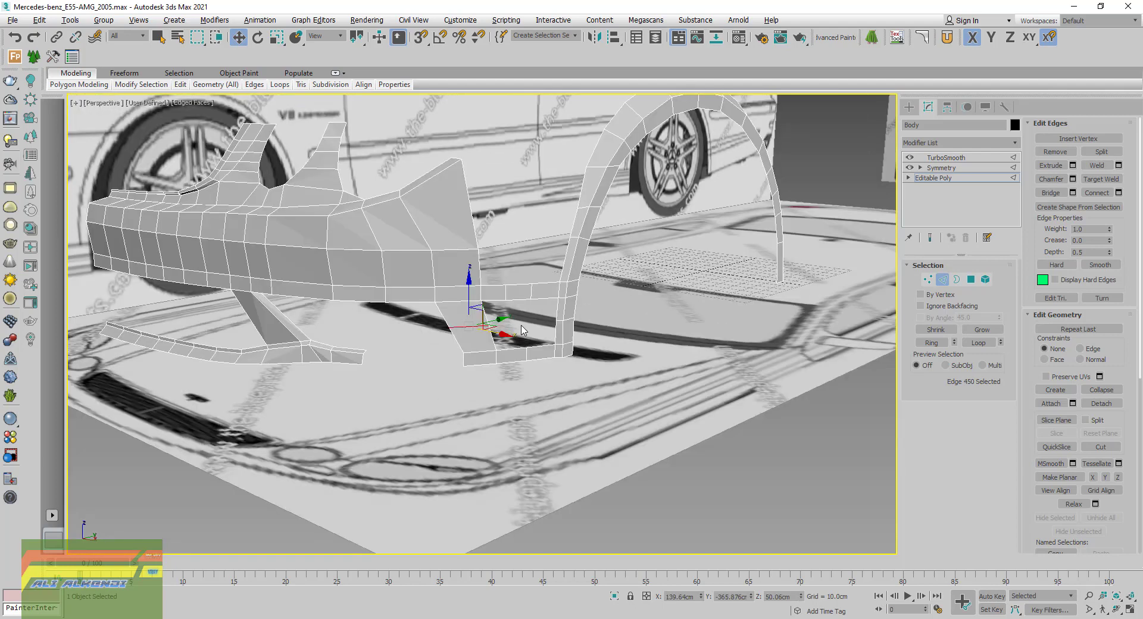
pyautogui.keyDown('ctrl'); pyautogui.click(555, 317); pyautogui.keyUp('ctrl')
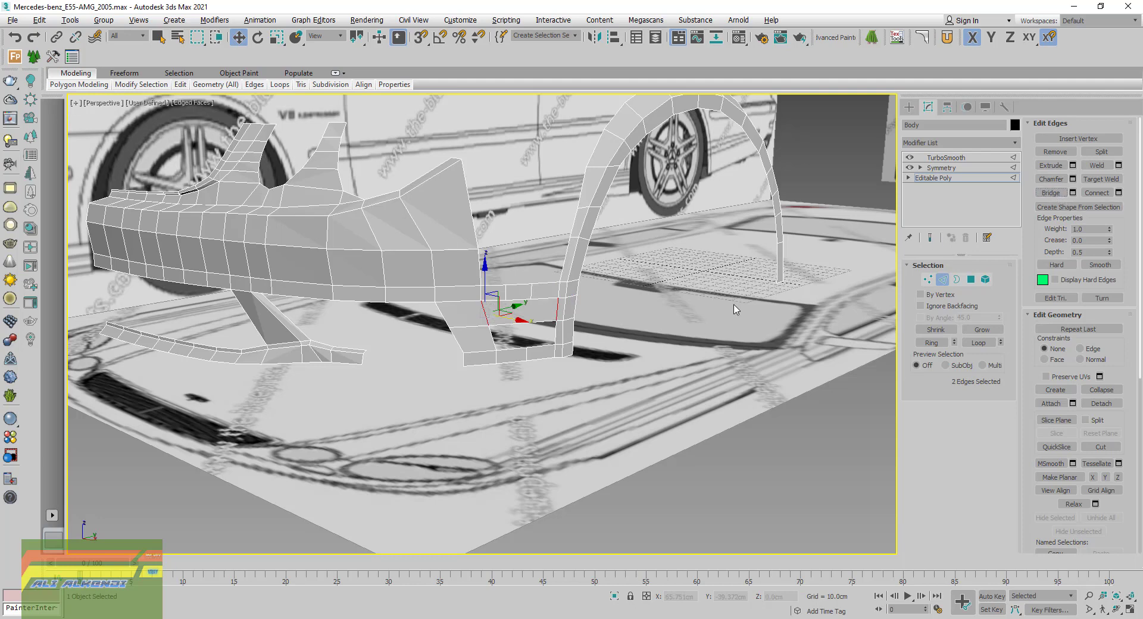
pyautogui.moveTo(493, 337); pyautogui.dragTo(557, 338)
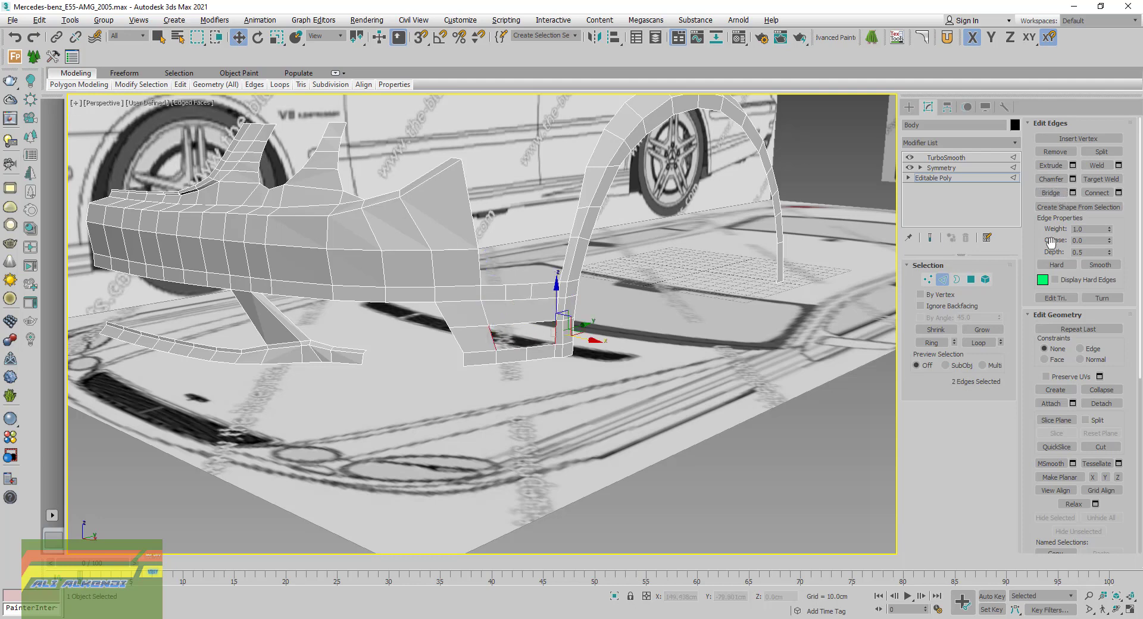
pyautogui.click(1051, 193)
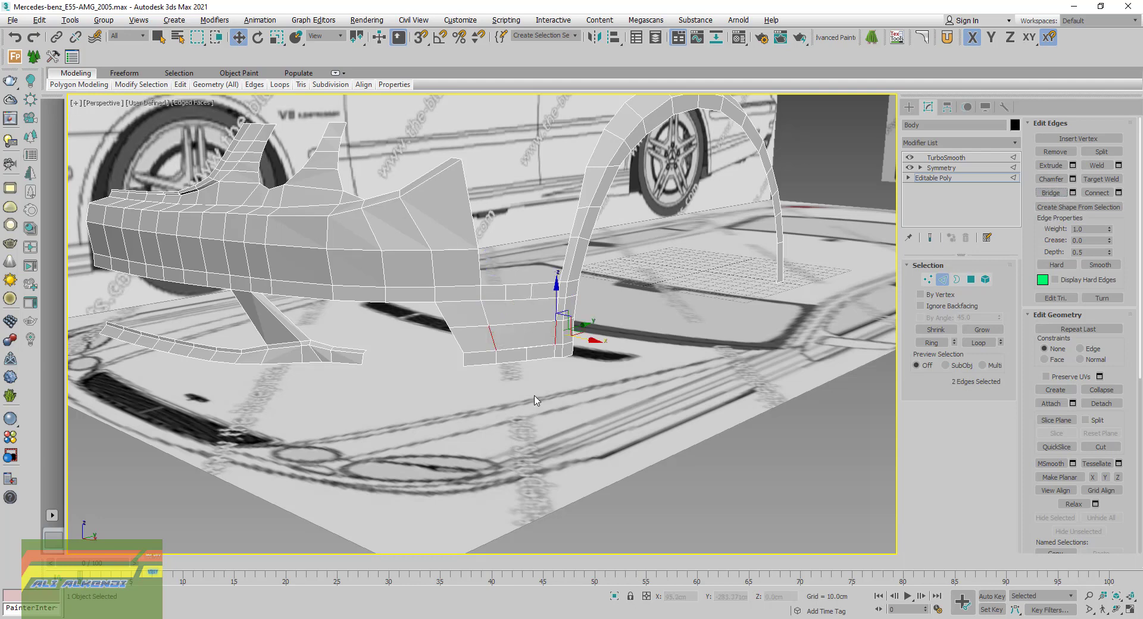
pyautogui.scroll(5, 524, 340)
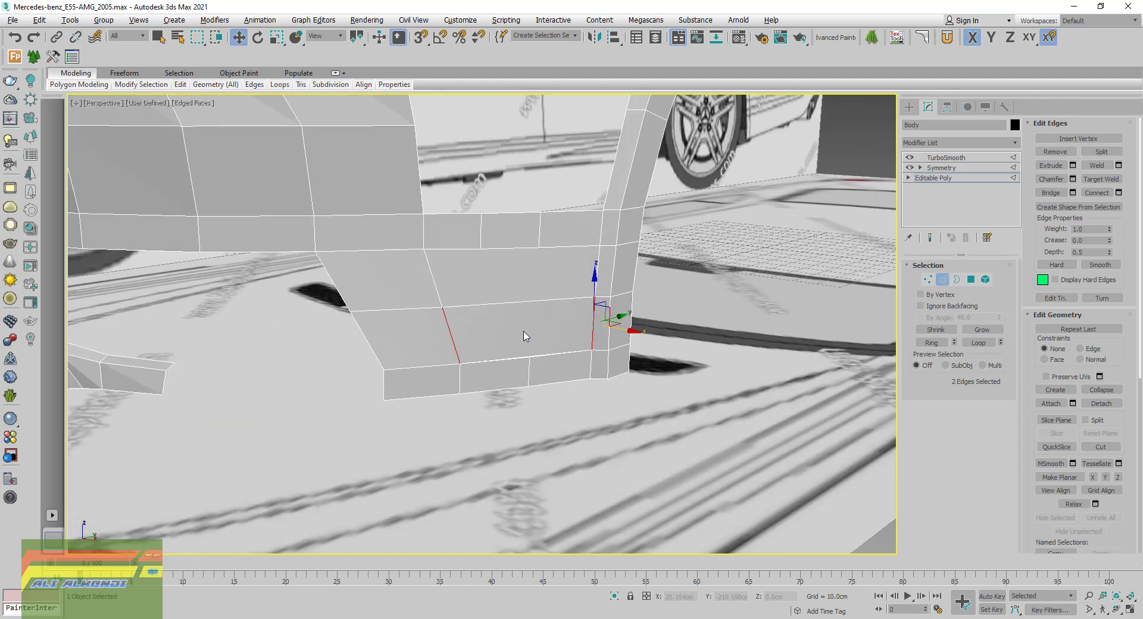
pyautogui.scroll(2, 524, 337)
pyautogui.moveTo(524, 337); pyautogui.dragTo(500, 329, button='middle')
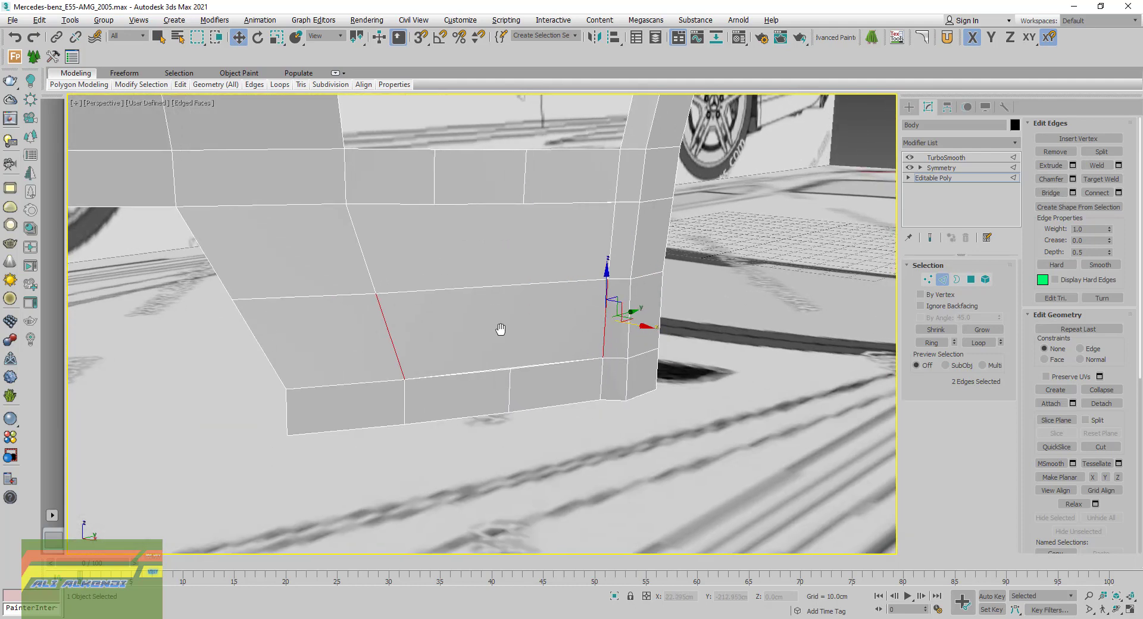
# Hide the three top-row and two bottom-row polygons around the intake panel
pyautogui.click(506, 387)
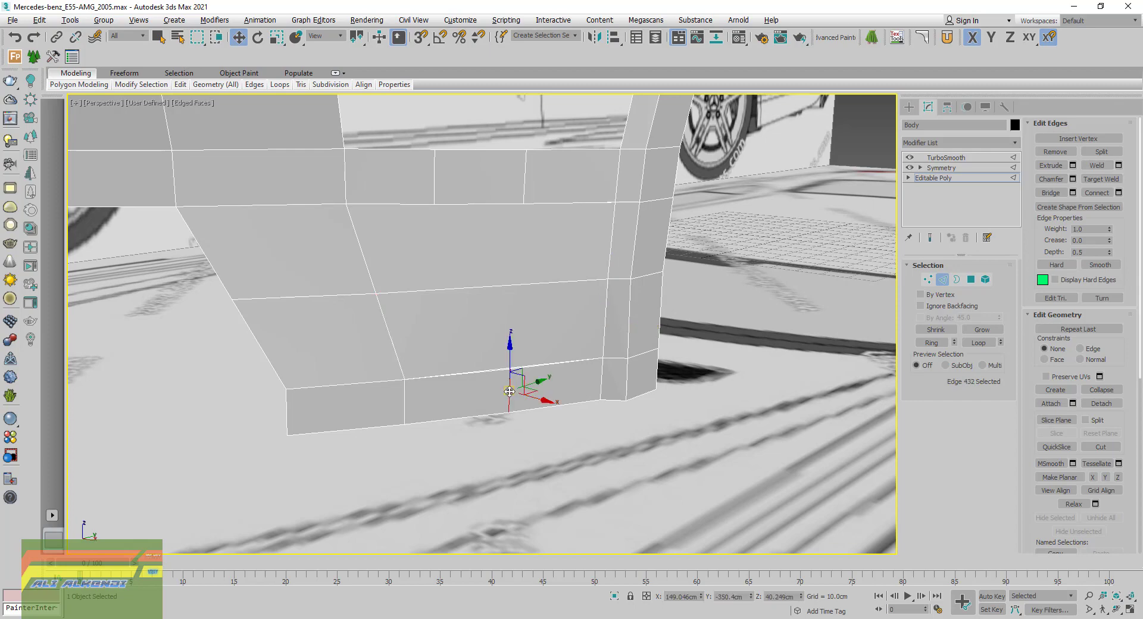
pyautogui.moveTo(507, 388)
pyautogui.keyDown('alt'); pyautogui.mouseDown(button='middle')
pyautogui.moveTo(483, 360)
pyautogui.moveTo(497, 356)
pyautogui.mouseUp(button='middle'); pyautogui.keyUp('alt')
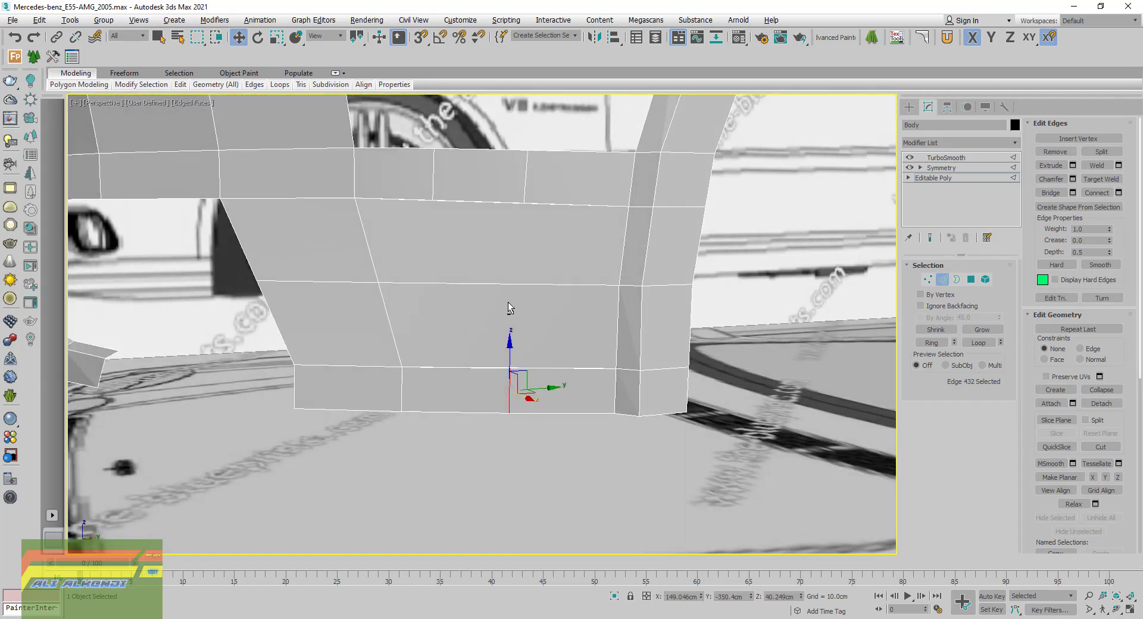
pyautogui.click(971, 279)
pyautogui.moveTo(411, 134); pyautogui.dragTo(575, 167)
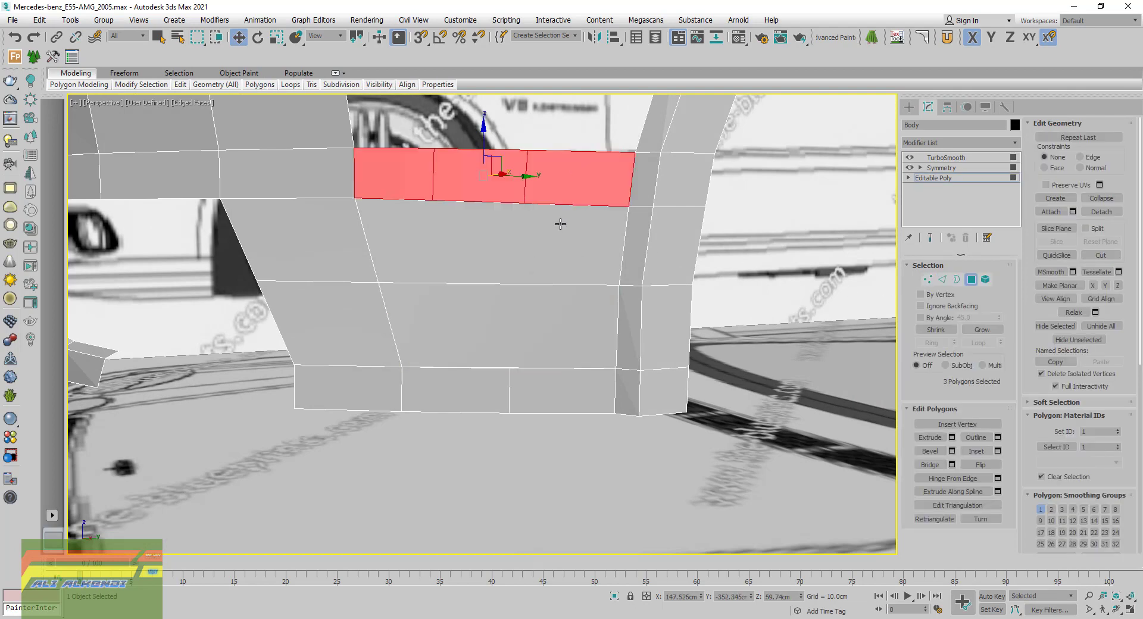
pyautogui.keyDown('ctrl'); pyautogui.moveTo(552, 438); pyautogui.dragTo(420, 376); pyautogui.keyUp('ctrl')
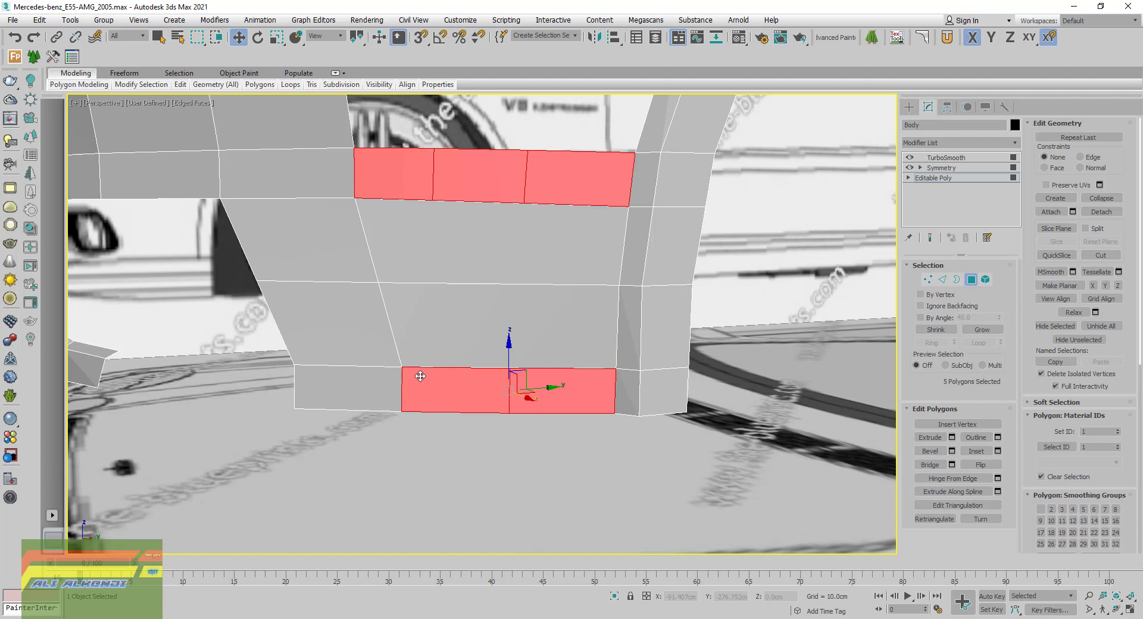
pyautogui.click(1046, 327)
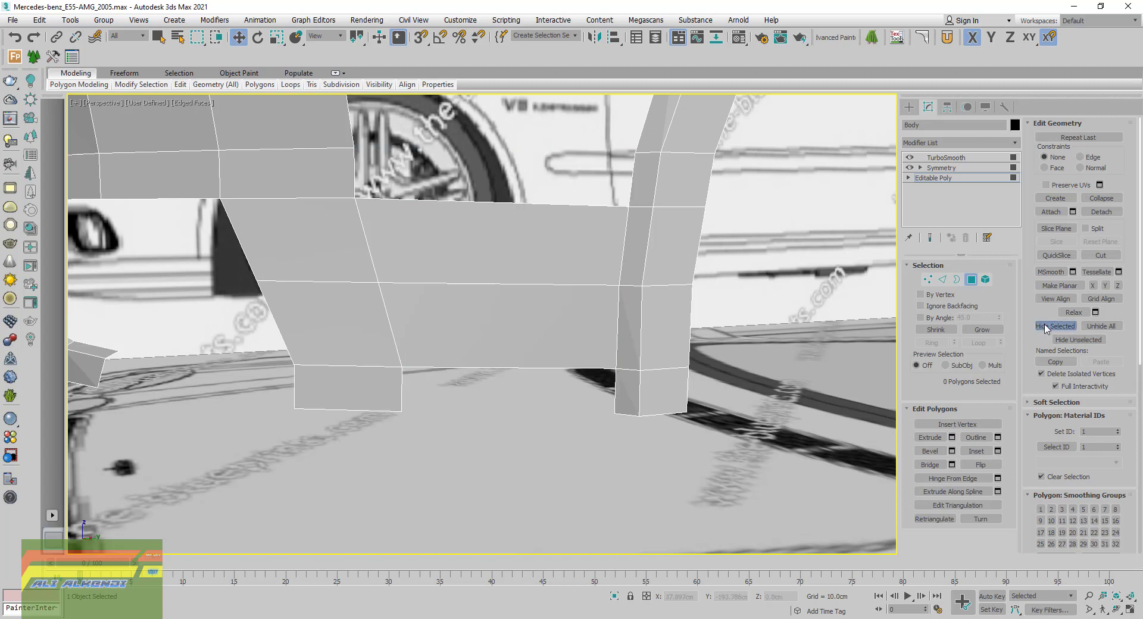
# Back at edge level, select the panel's three horizontal edges
pyautogui.click(942, 279)
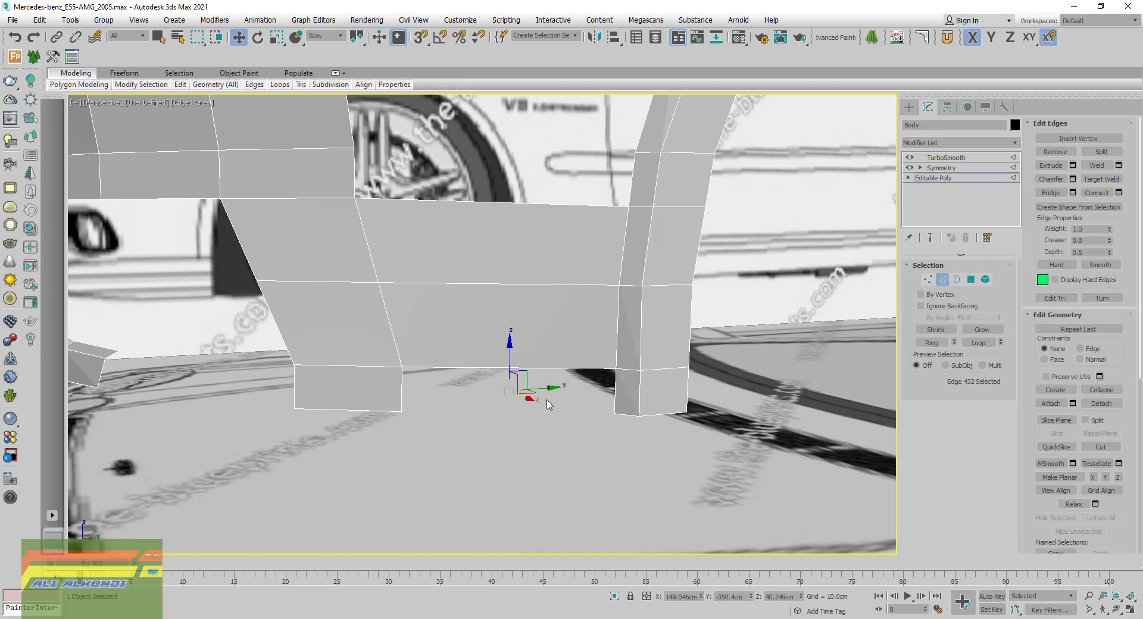
pyautogui.click(503, 320)
pyautogui.moveTo(509, 162); pyautogui.dragTo(510, 417)
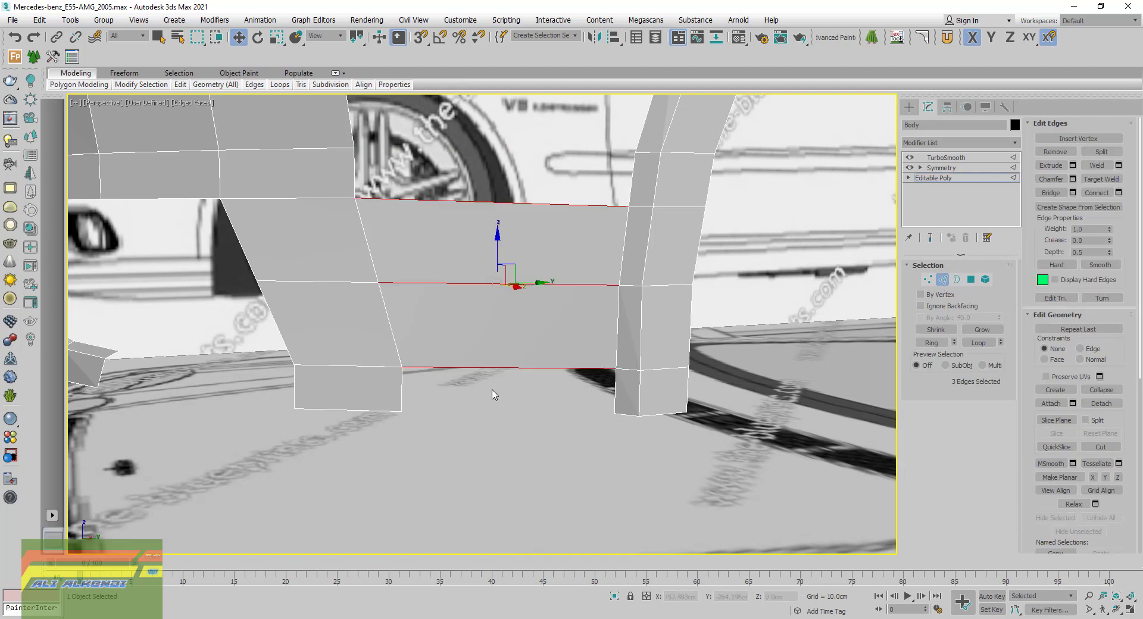
# Connect the three horizontal edges with 2 vertical edges and unhide the hidden polygons
pyautogui.click(1119, 193)
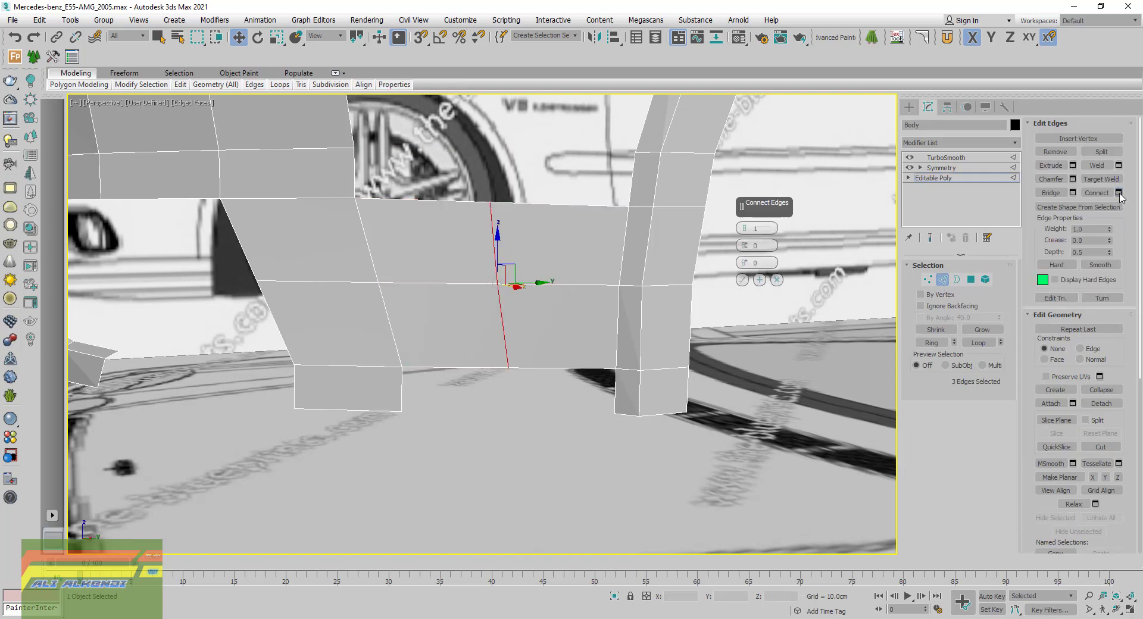
pyautogui.moveTo(745, 231); pyautogui.dragTo(745, 229)
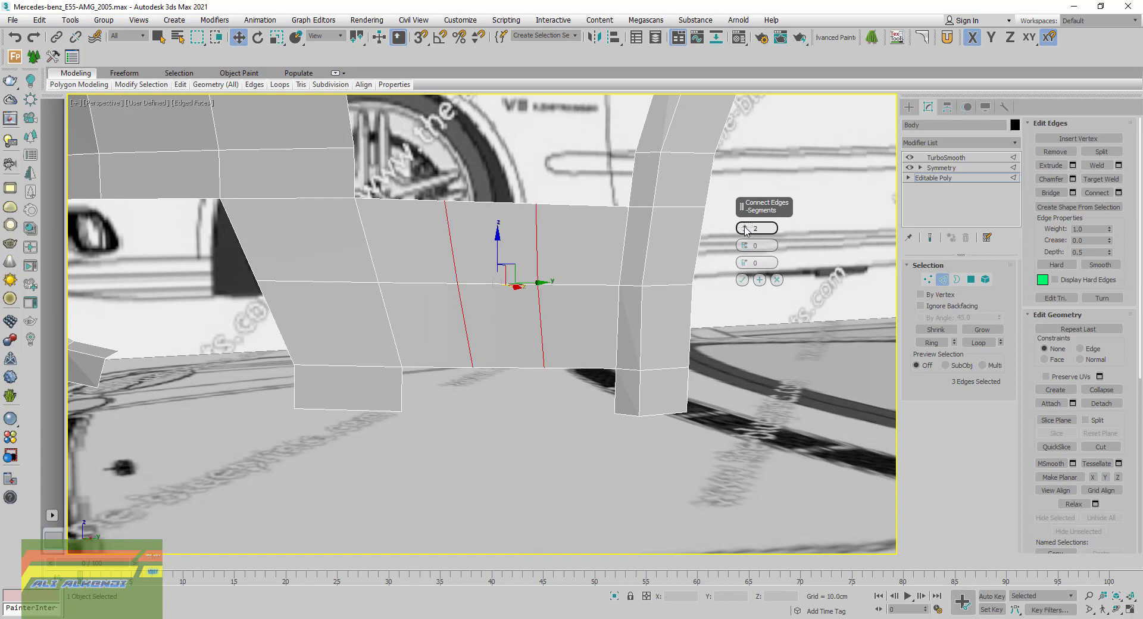
pyautogui.click(741, 280)
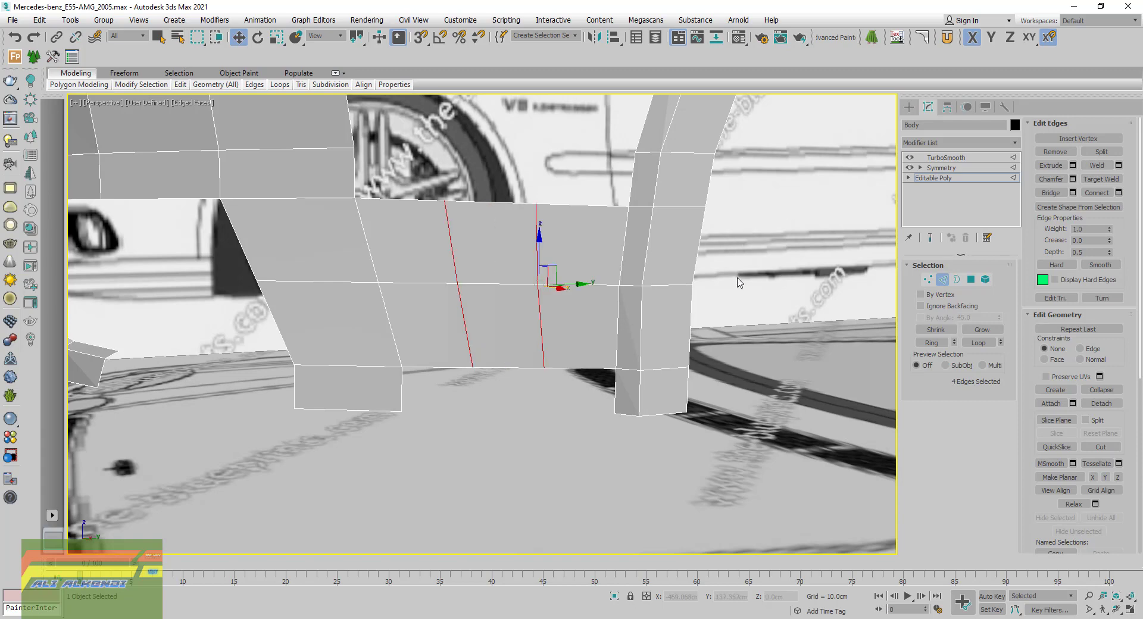
pyautogui.click(970, 279)
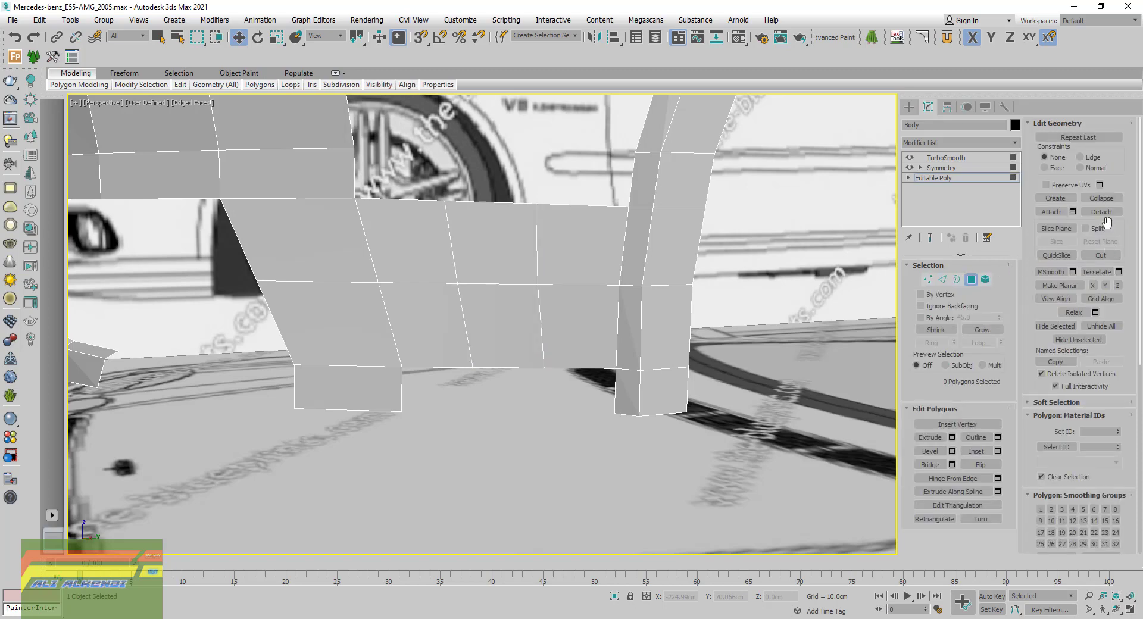
pyautogui.click(1101, 331)
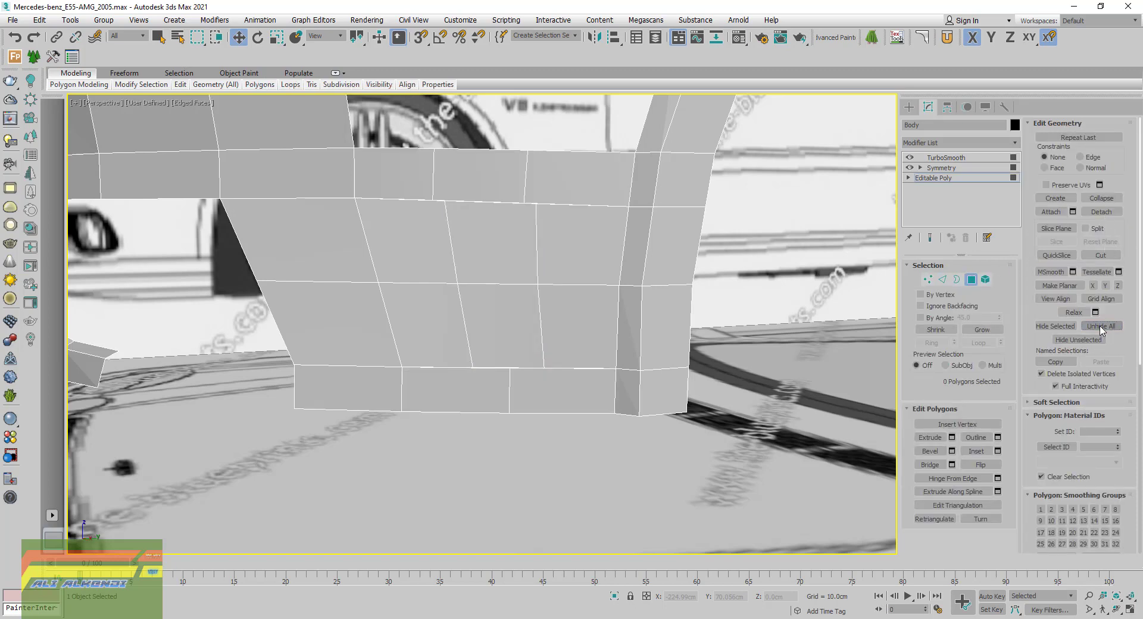
# Target-weld the two new vertices onto their neighbouring vertices along the upper seam
pyautogui.click(928, 279)
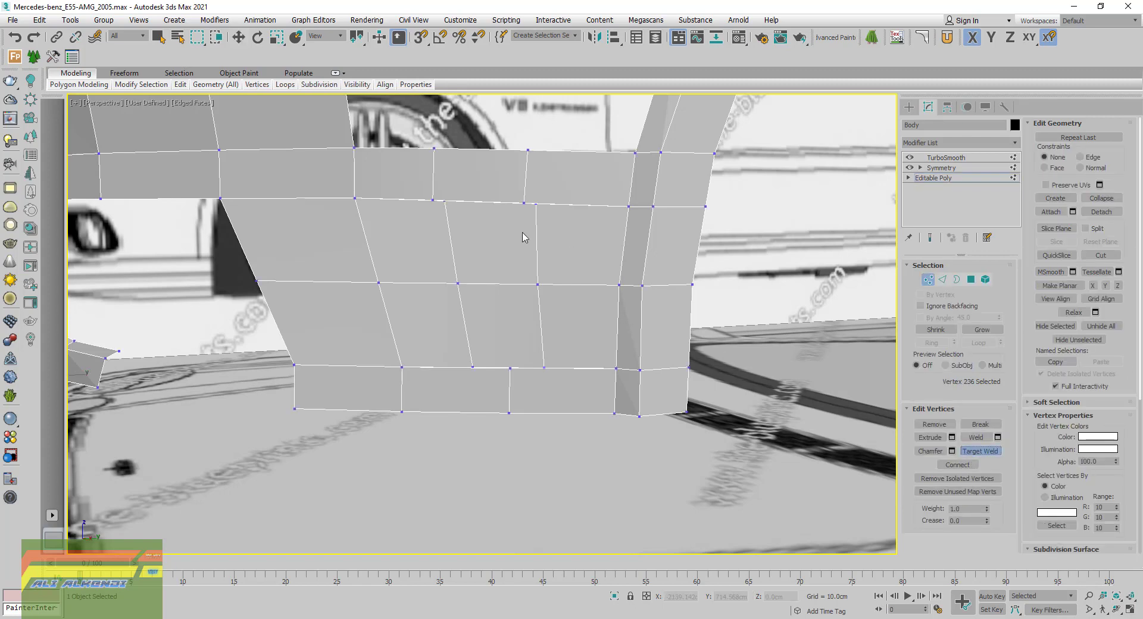
pyautogui.moveTo(518, 223)
pyautogui.mouseDown(button='middle')
pyautogui.moveTo(530, 275)
pyautogui.moveTo(536, 257)
pyautogui.mouseUp(button='middle')
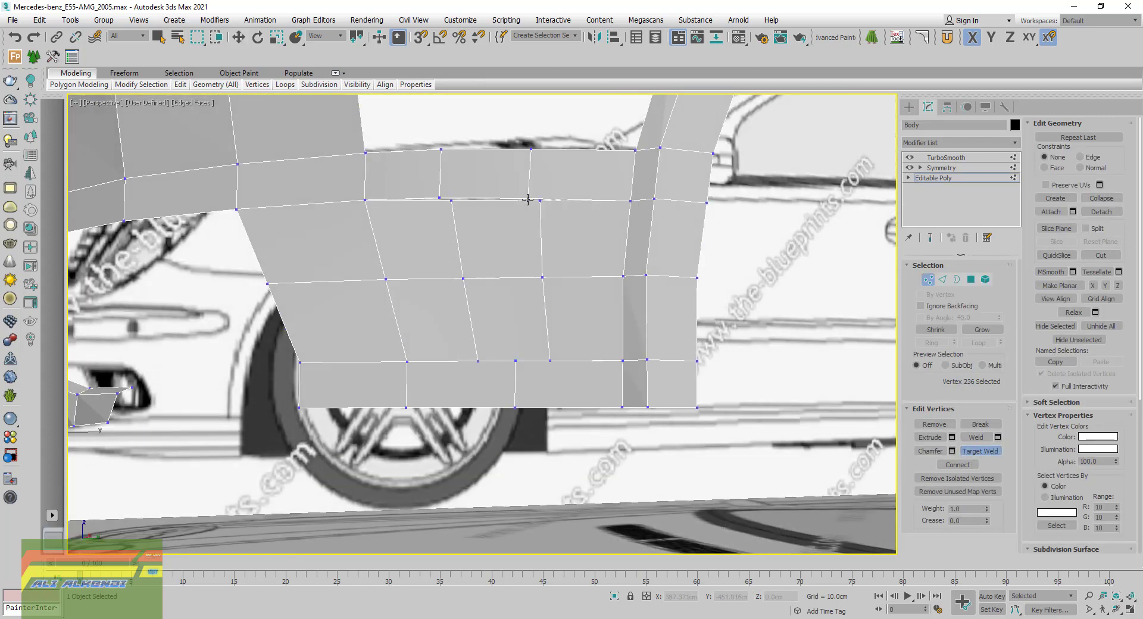
pyautogui.moveTo(528, 200); pyautogui.dragTo(533, 211, button='middle')
pyautogui.scroll(4, 533, 211)
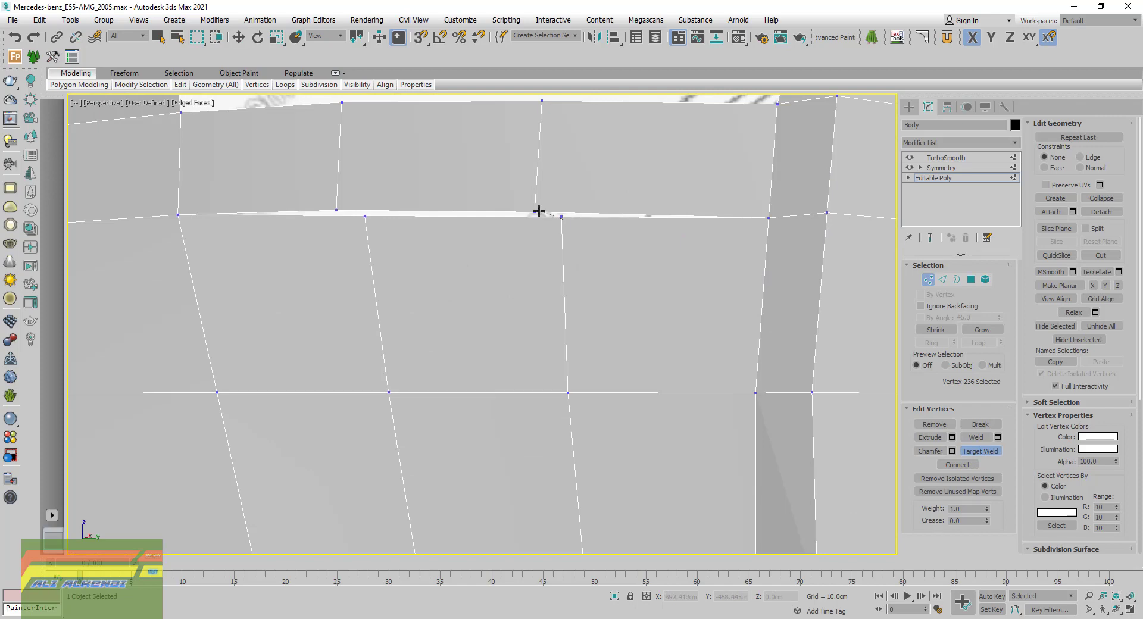
pyautogui.moveTo(563, 220); pyautogui.dragTo(534, 212)
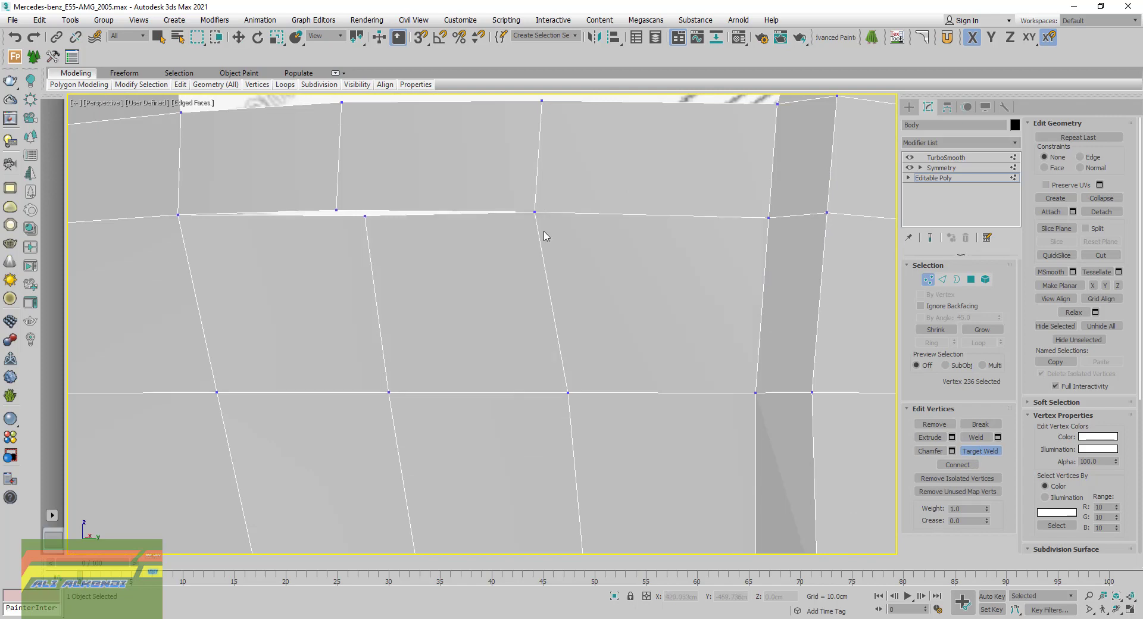
pyautogui.click(339, 211)
pyautogui.keyDown('alt'); pyautogui.moveTo(360, 405); pyautogui.dragTo(367, 295, button='middle'); pyautogui.keyUp('alt')
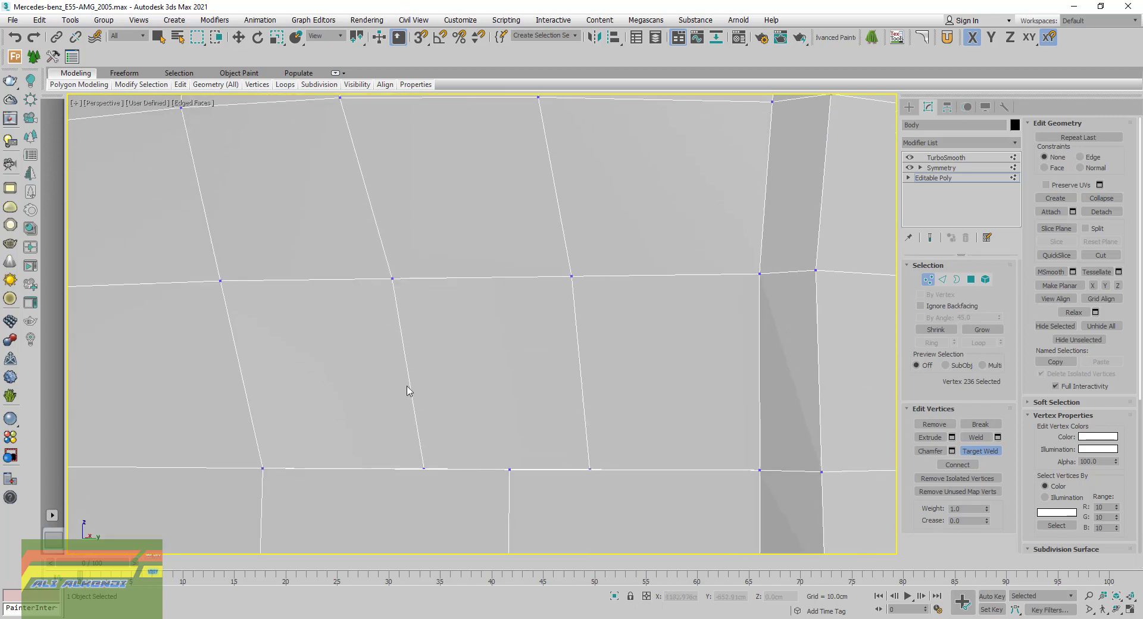
pyautogui.moveTo(416, 458); pyautogui.dragTo(400, 390, button='middle')
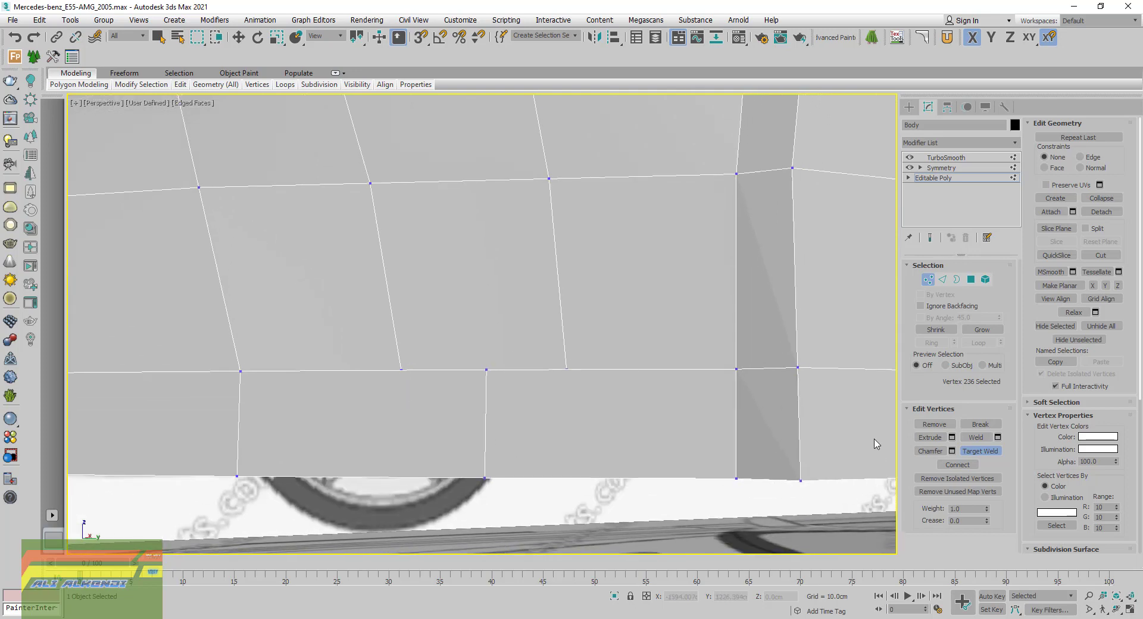
# Turn off Target Weld and select the vertical edge on the lower panel at edge level
pyautogui.click(980, 451)
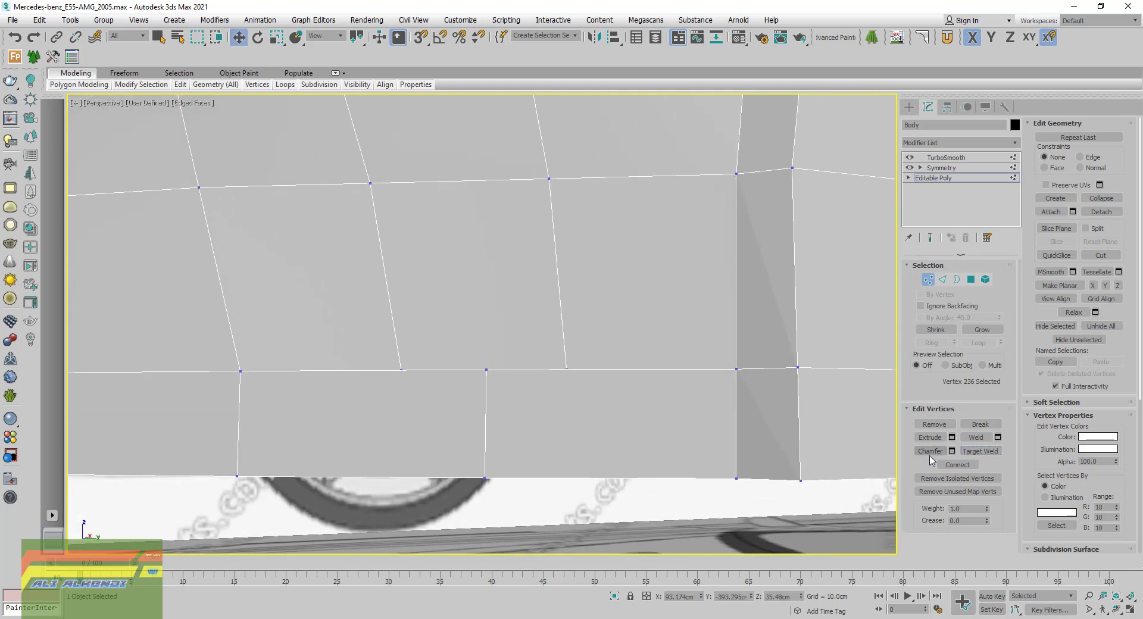
pyautogui.click(943, 284)
pyautogui.click(482, 402)
pyautogui.keyDown('alt'); pyautogui.moveTo(521, 364); pyautogui.dragTo(526, 431, button='middle'); pyautogui.keyUp('alt')
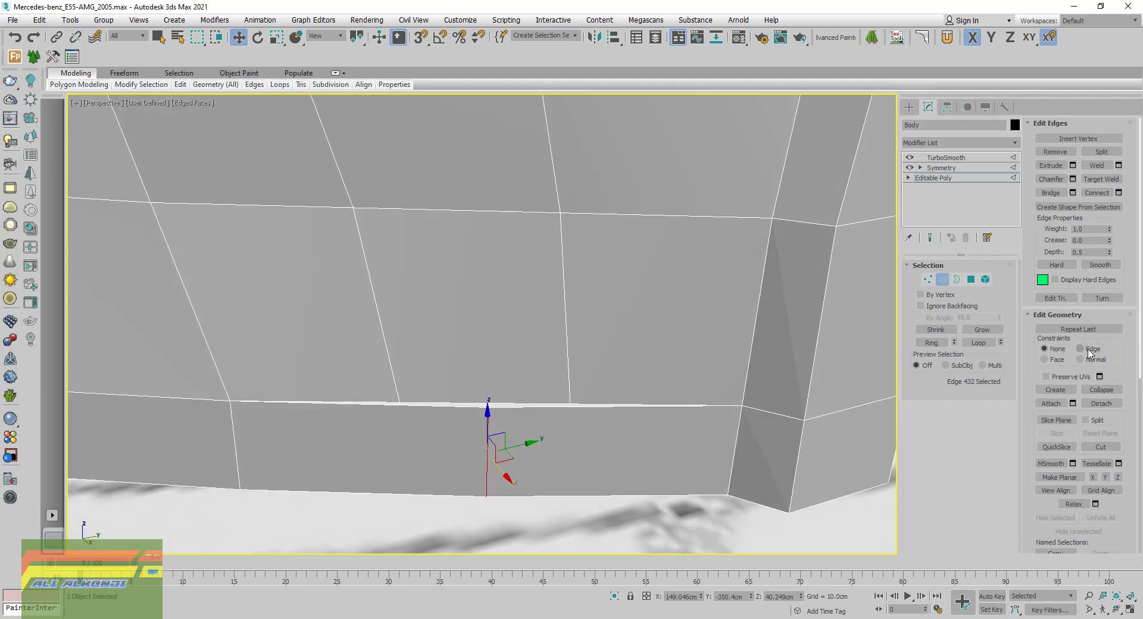
# Slide the vertical edge along the surface, then connect the panel's bottom and middle edges with one segment
pyautogui.moveTo(528, 441); pyautogui.dragTo(588, 459)
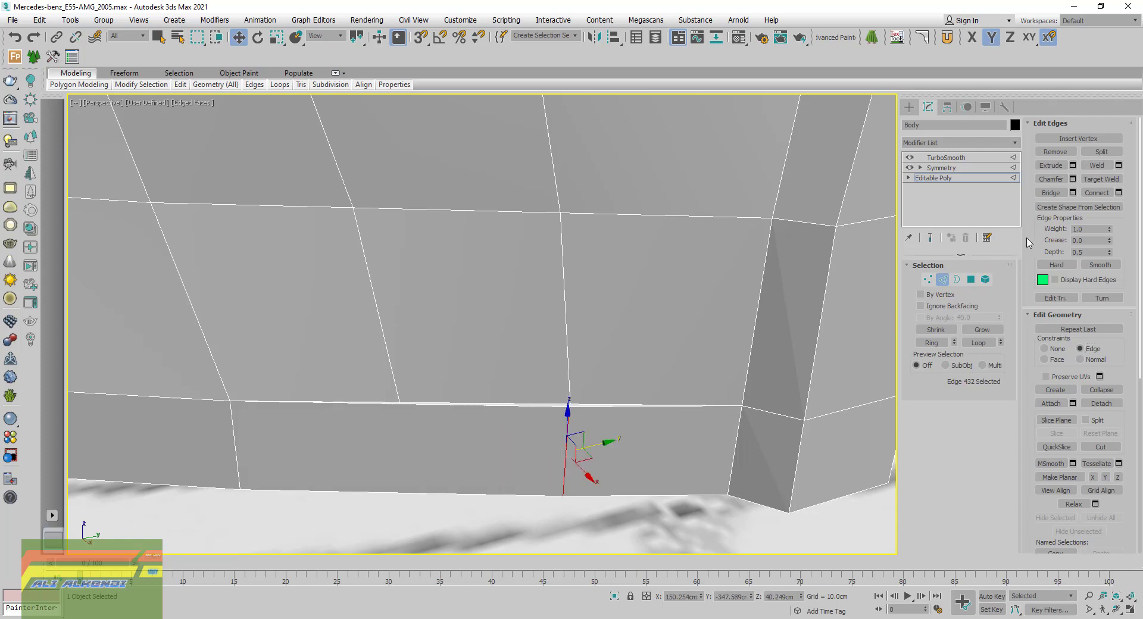
pyautogui.click(1056, 350)
pyautogui.click(448, 493)
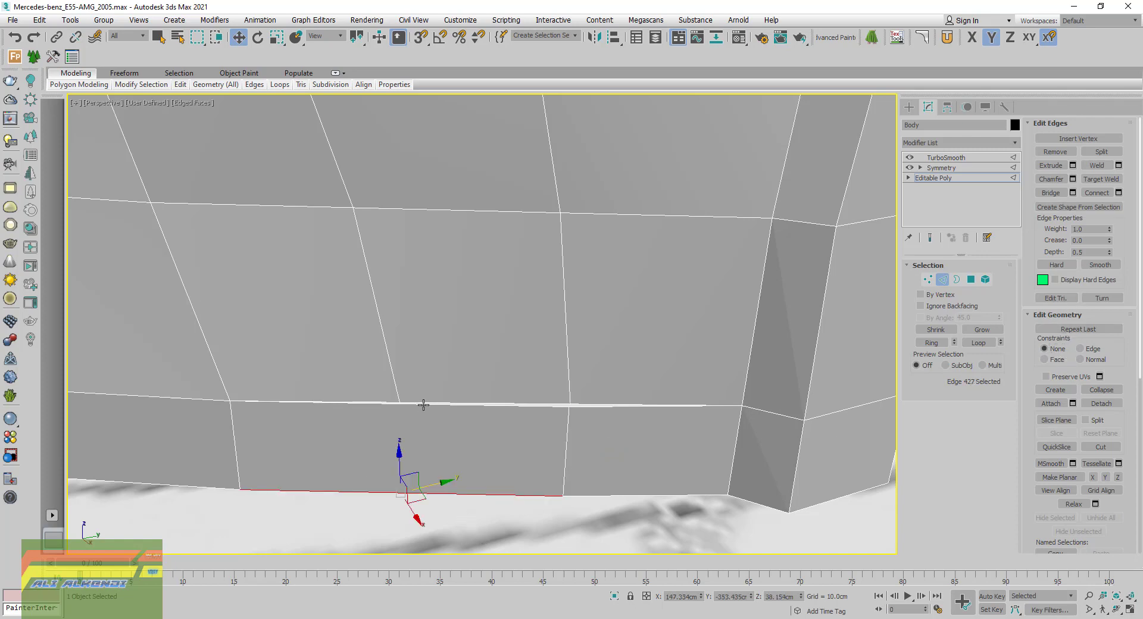
pyautogui.keyDown('ctrl'); pyautogui.click(423, 405); pyautogui.keyUp('ctrl')
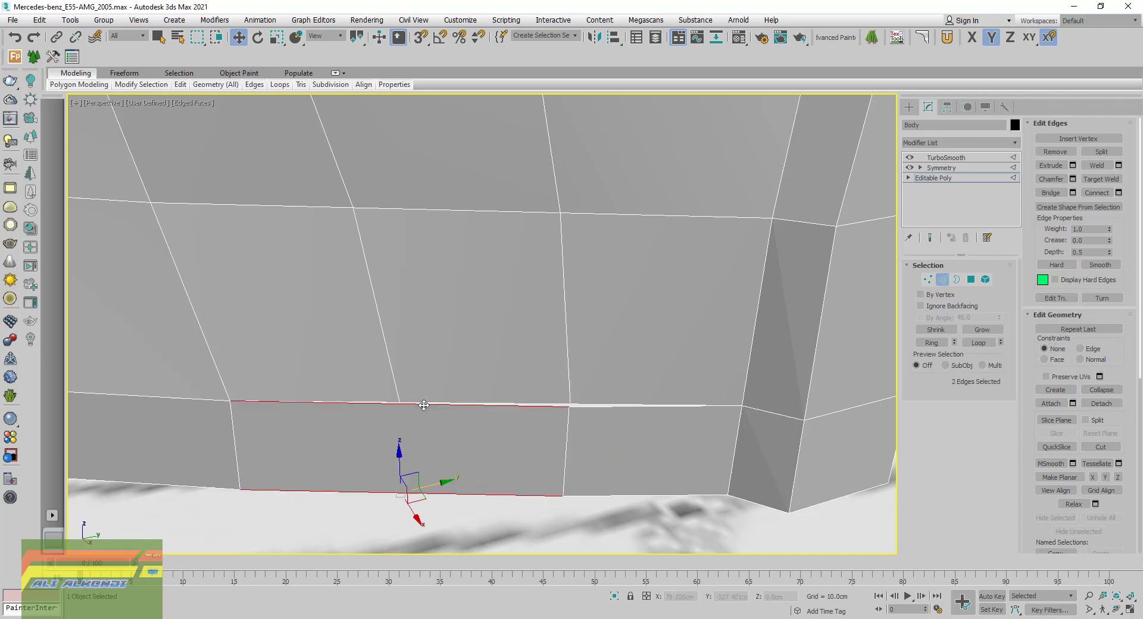
pyautogui.click(1119, 192)
pyautogui.click(739, 232)
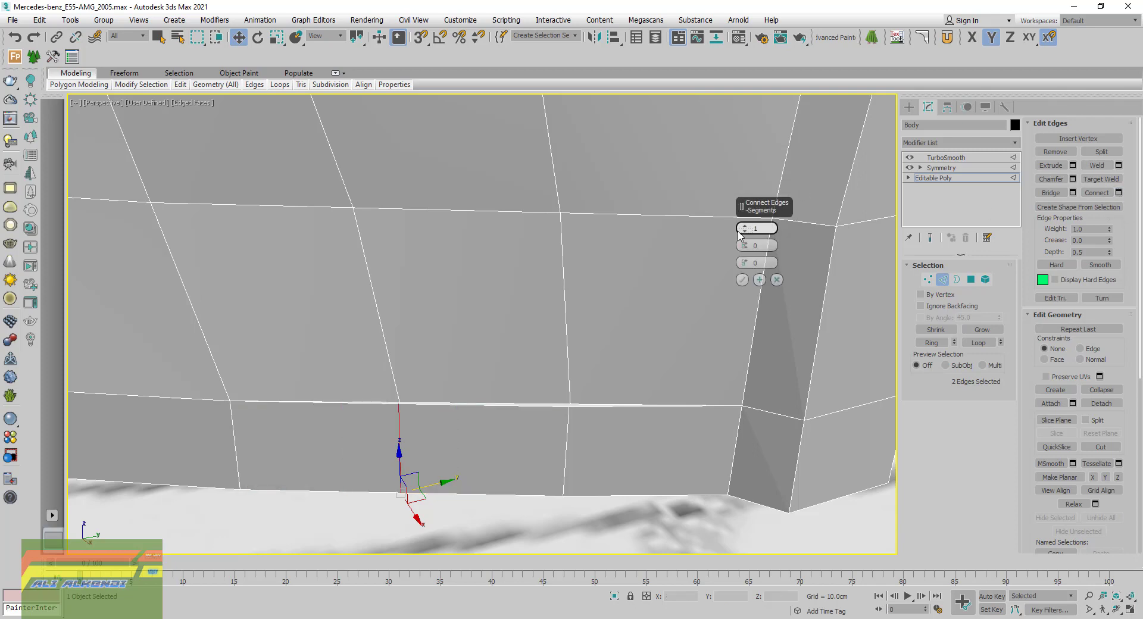
pyautogui.moveTo(744, 262); pyautogui.dragTo(735, 262)
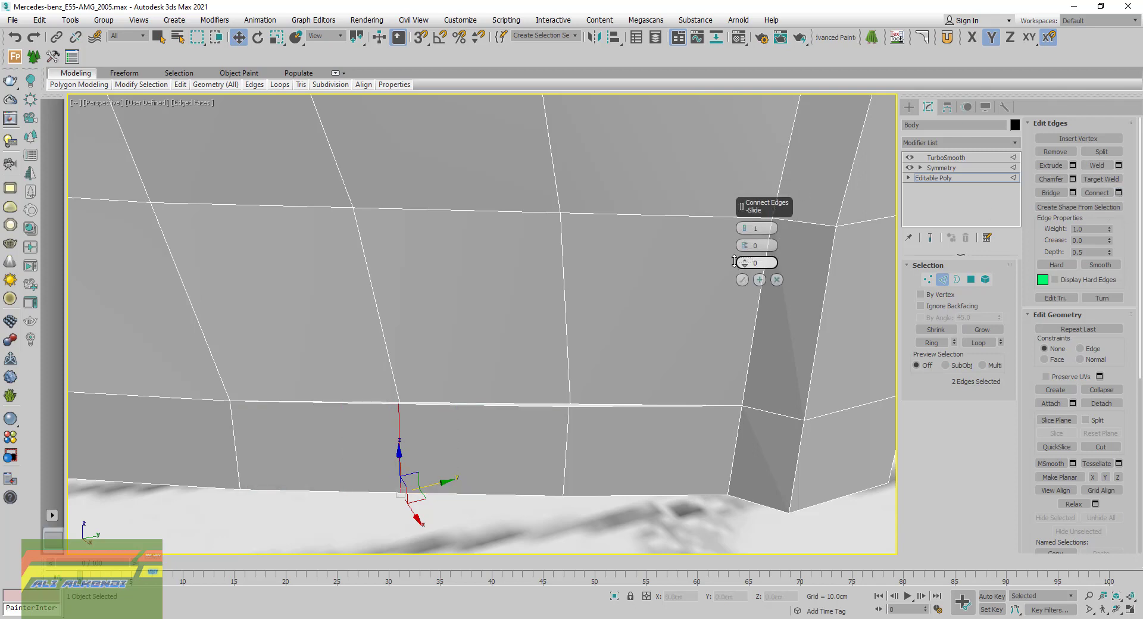
pyautogui.click(742, 279)
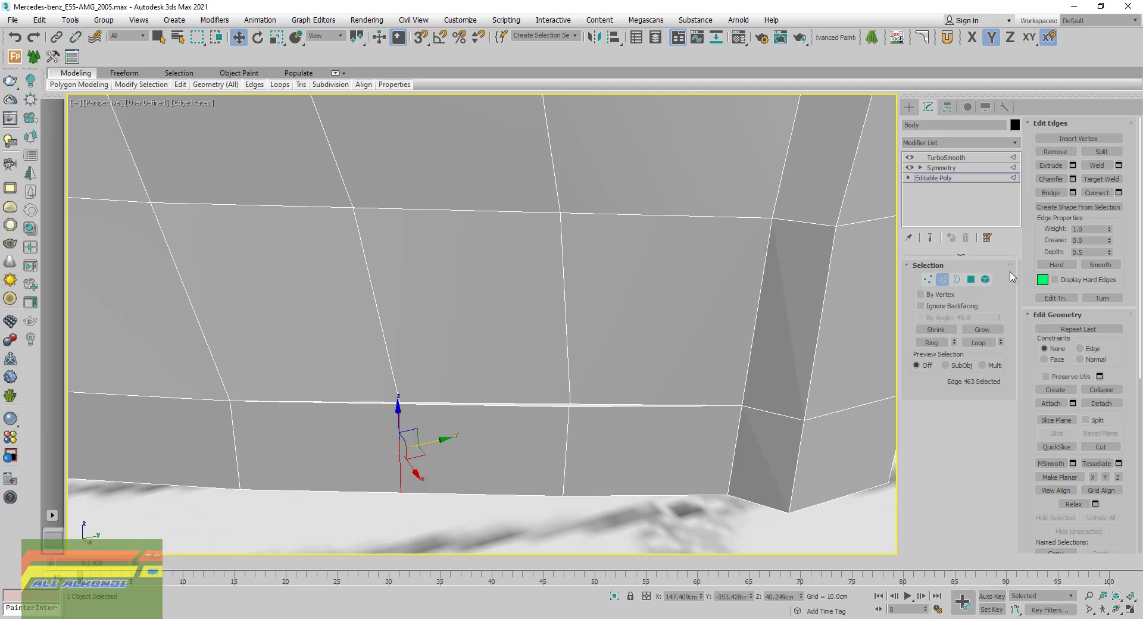
# Target-weld the stray vertex onto the new edge intersection
pyautogui.click(928, 279)
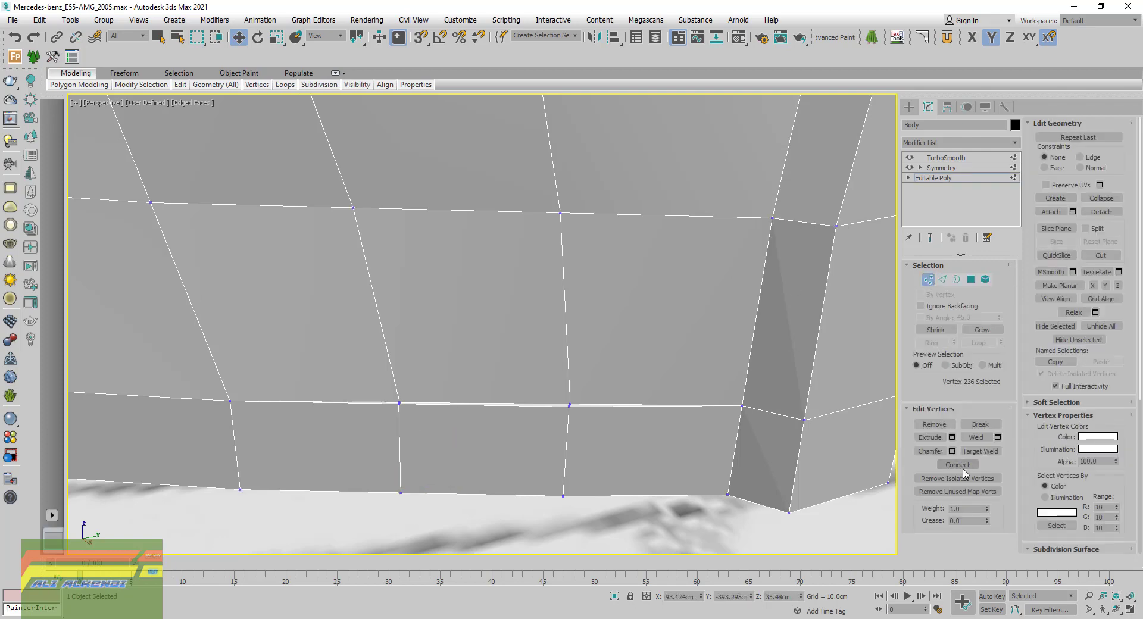
pyautogui.click(974, 452)
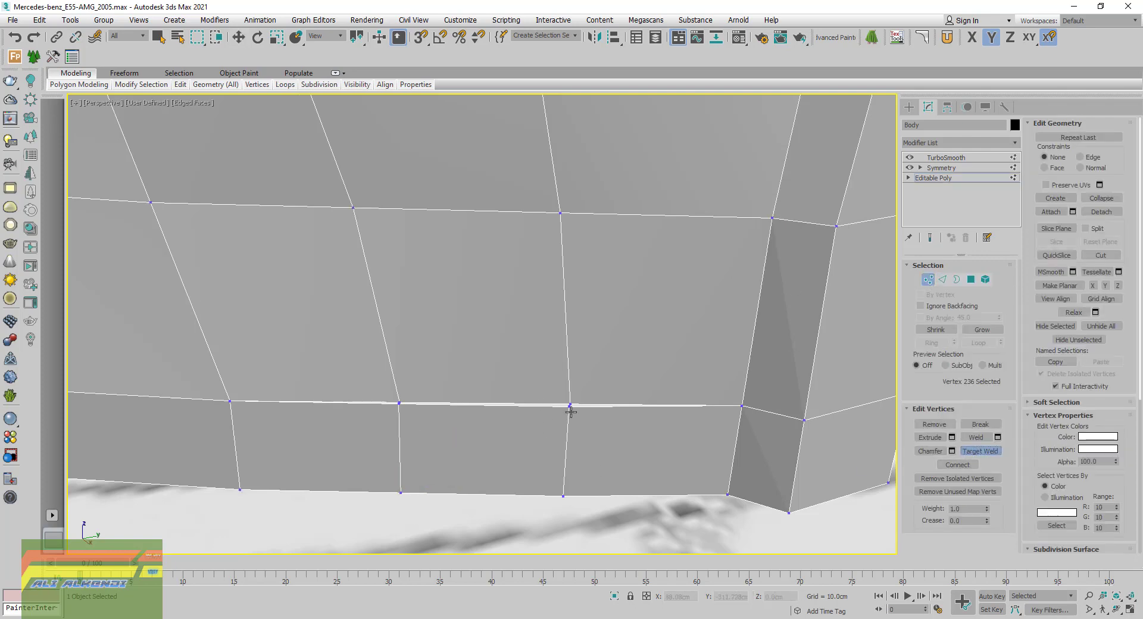
pyautogui.scroll(2, 565, 416)
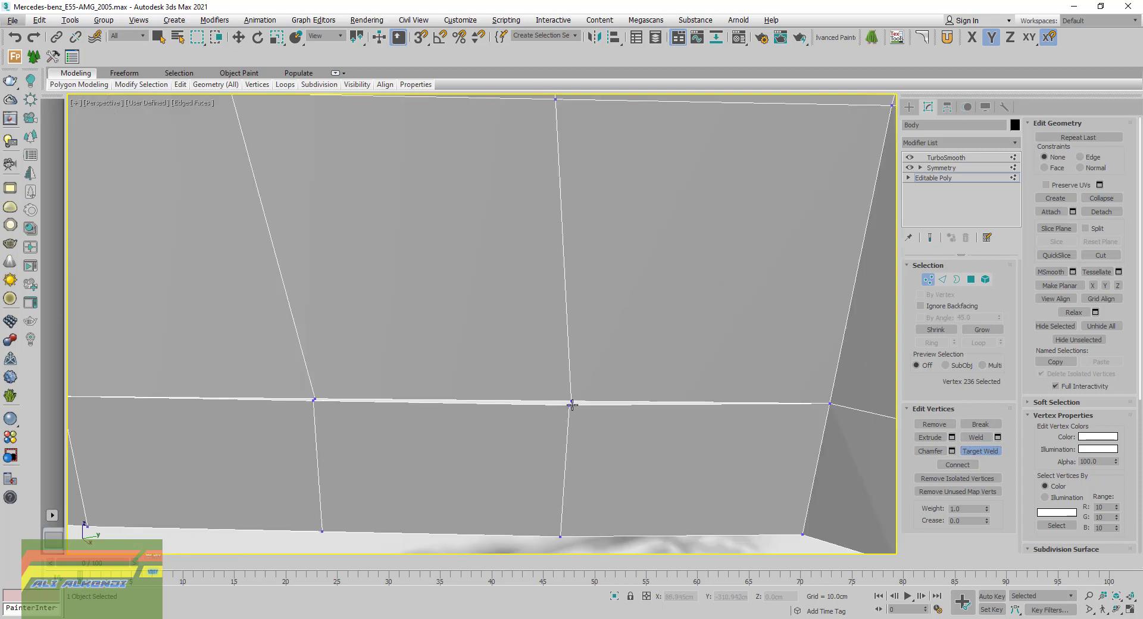
pyautogui.click(313, 397)
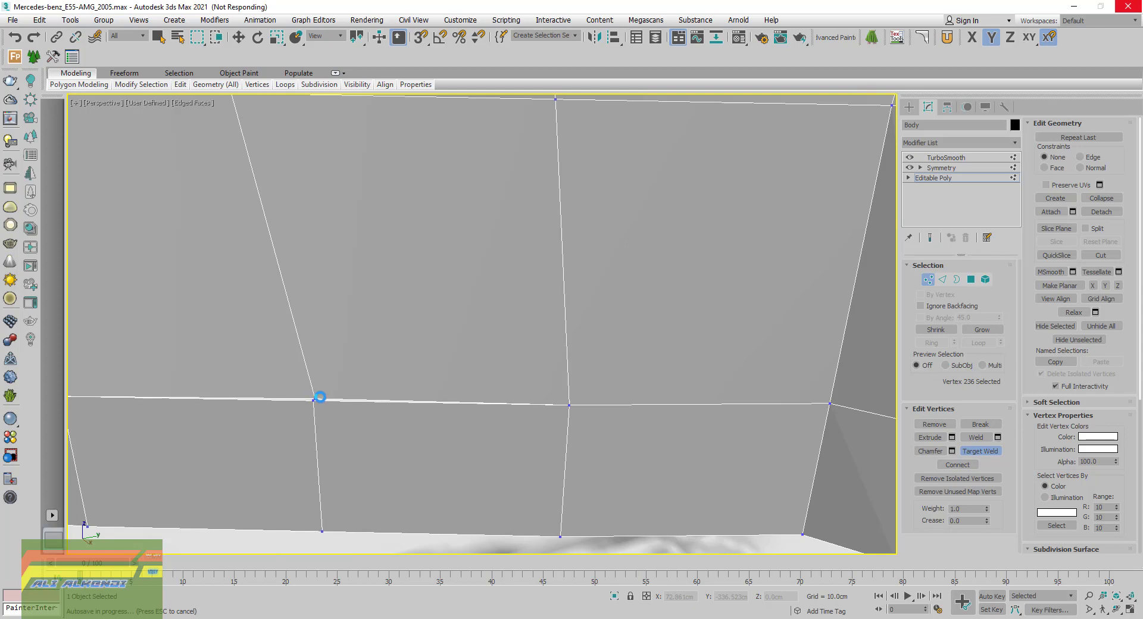
pyautogui.scroll(2, 315, 391)
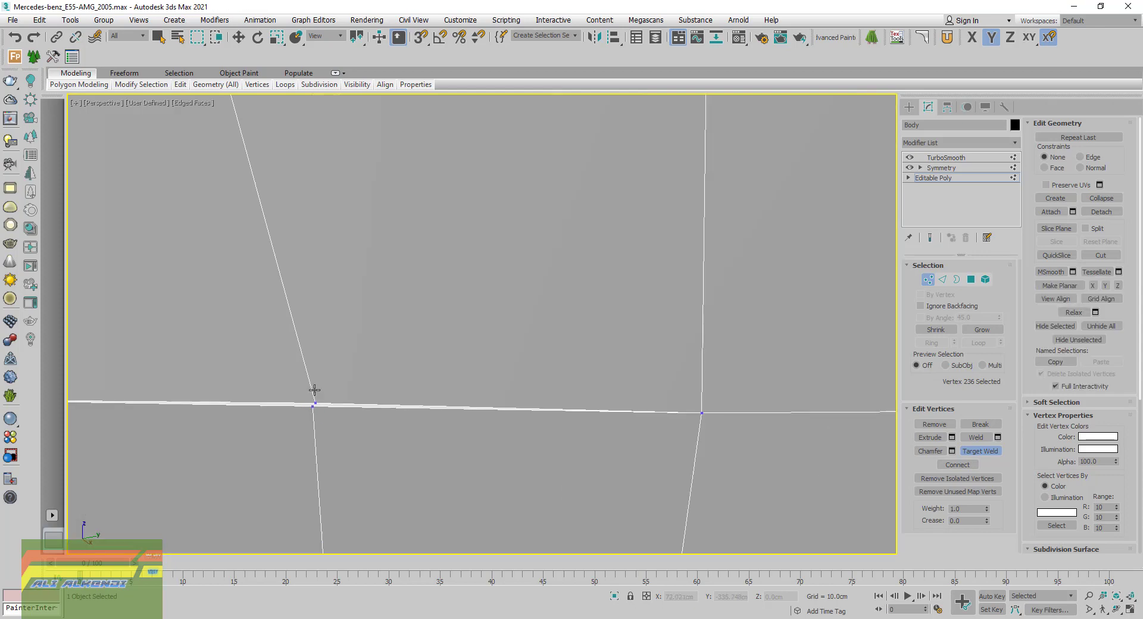
pyautogui.scroll(2, 316, 399)
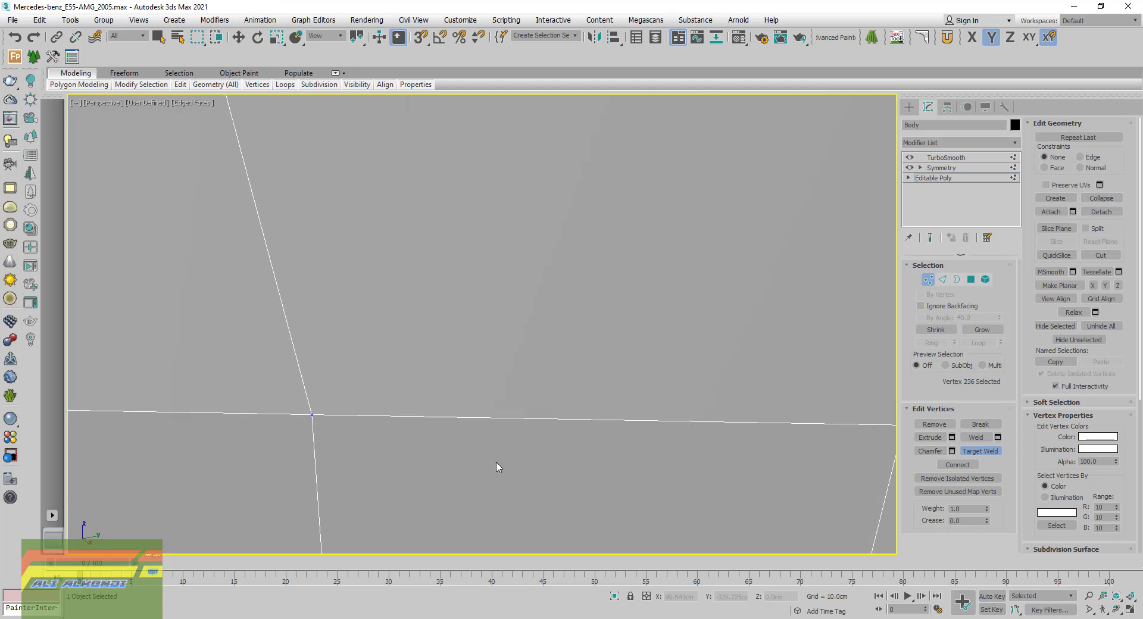
pyautogui.click(982, 451)
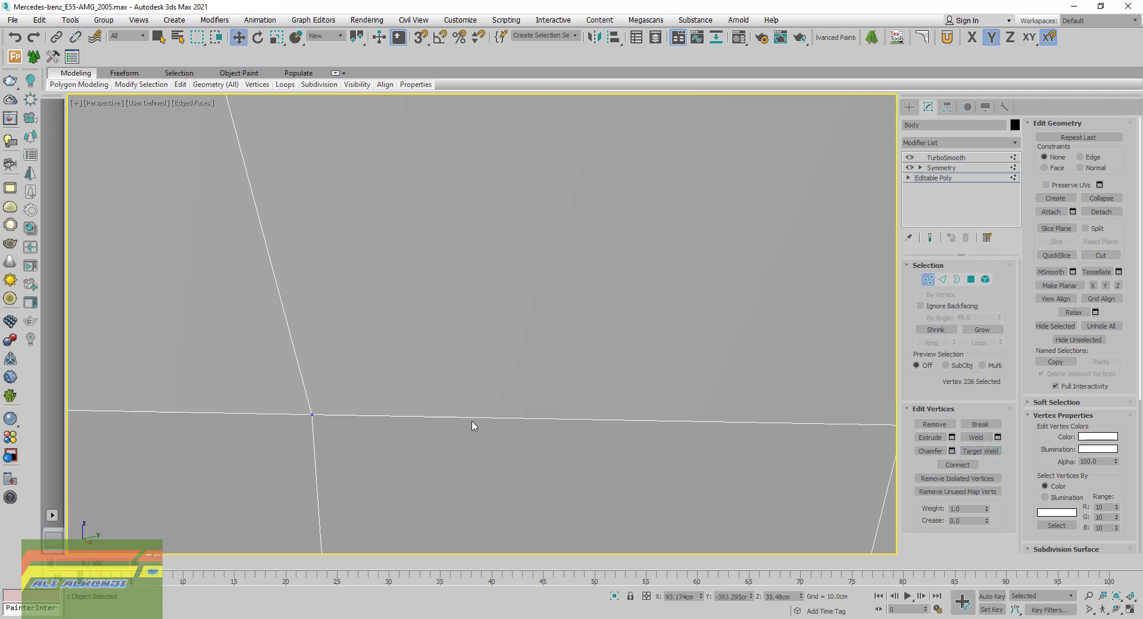
pyautogui.scroll(-3, 468, 411)
pyautogui.scroll(-5, 476, 417)
# Nudge the vertex at the intake's edge slightly along X
pyautogui.click(497, 349)
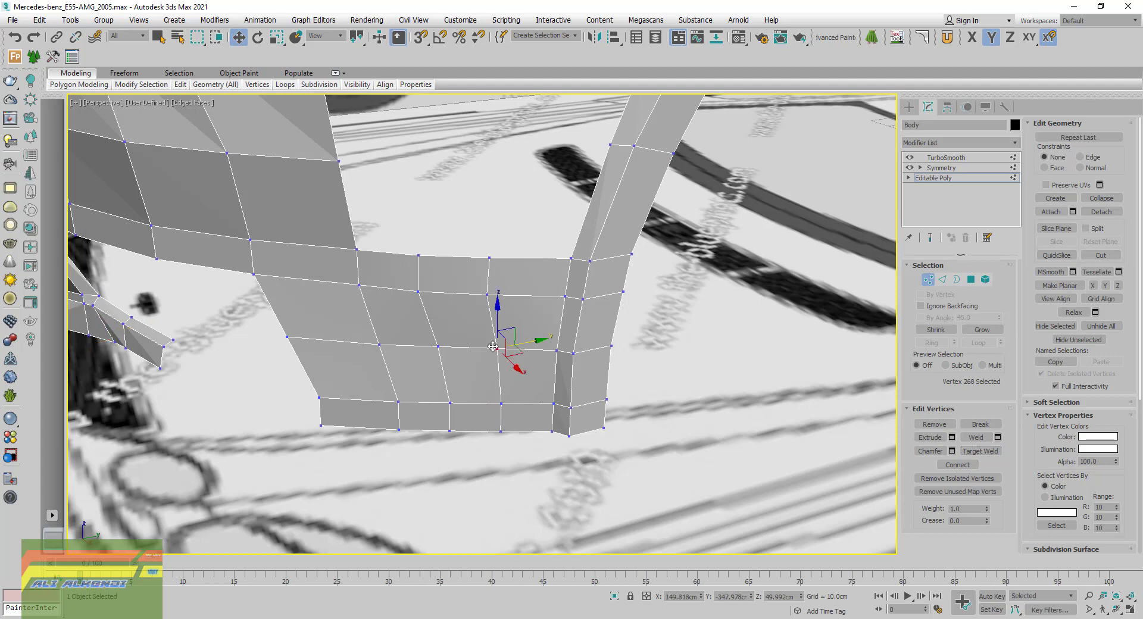
pyautogui.moveTo(497, 349)
pyautogui.keyDown('alt'); pyautogui.mouseDown(button='middle')
pyautogui.moveTo(518, 336)
pyautogui.moveTo(490, 350)
pyautogui.moveTo(512, 360)
pyautogui.moveTo(534, 350)
pyautogui.mouseUp(button='middle'); pyautogui.keyUp('alt')
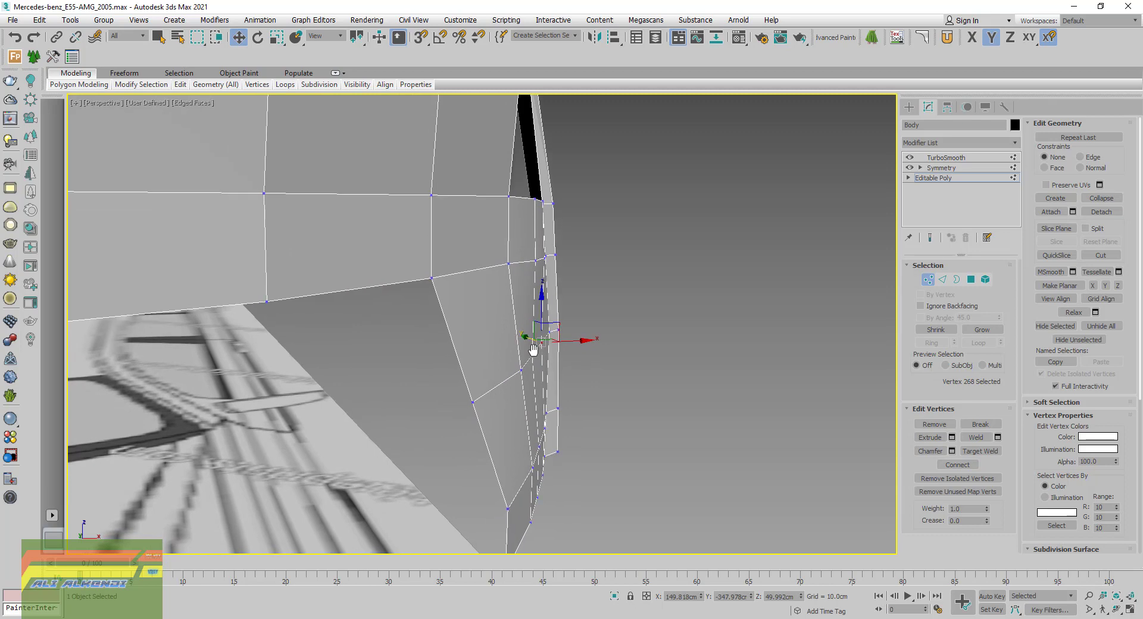
pyautogui.moveTo(575, 340); pyautogui.dragTo(566, 352)
pyautogui.click(532, 355)
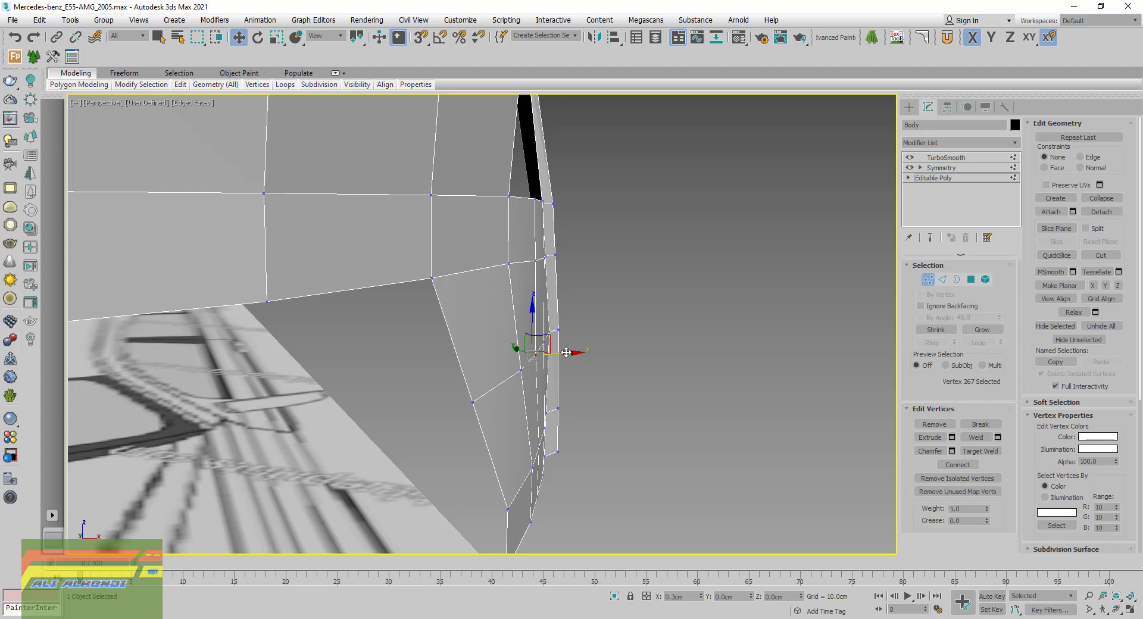
pyautogui.moveTo(567, 352)
pyautogui.keyDown('alt'); pyautogui.mouseDown(button='middle')
pyautogui.moveTo(476, 368)
pyautogui.moveTo(506, 334)
pyautogui.moveTo(625, 357)
pyautogui.moveTo(663, 383)
pyautogui.mouseUp(button='middle'); pyautogui.keyUp('alt')
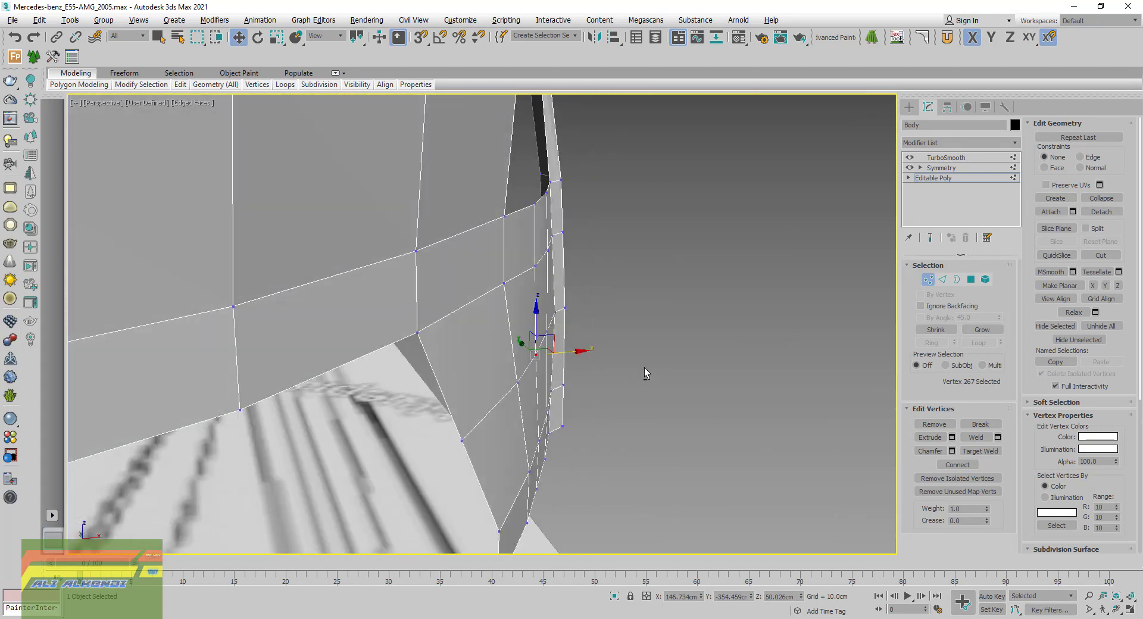
# Nudge two more intake-edge vertices slightly along X and check the lower vertices from the side
pyautogui.click(533, 265)
pyautogui.keyDown('ctrl'); pyautogui.click(547, 251); pyautogui.keyUp('ctrl')
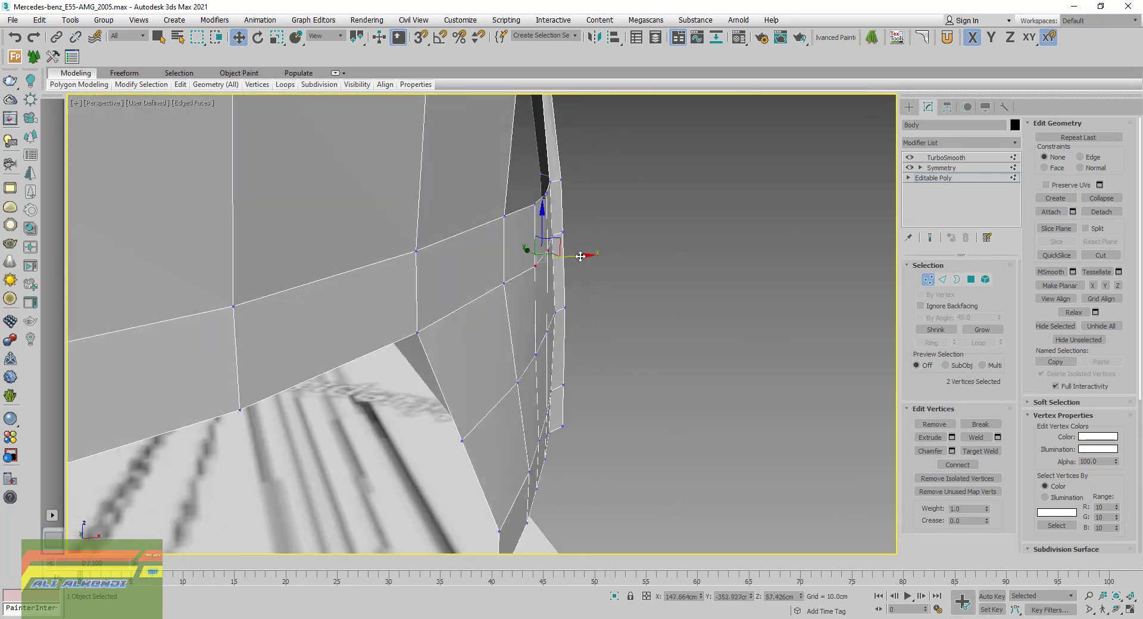
pyautogui.moveTo(580, 256); pyautogui.dragTo(587, 260)
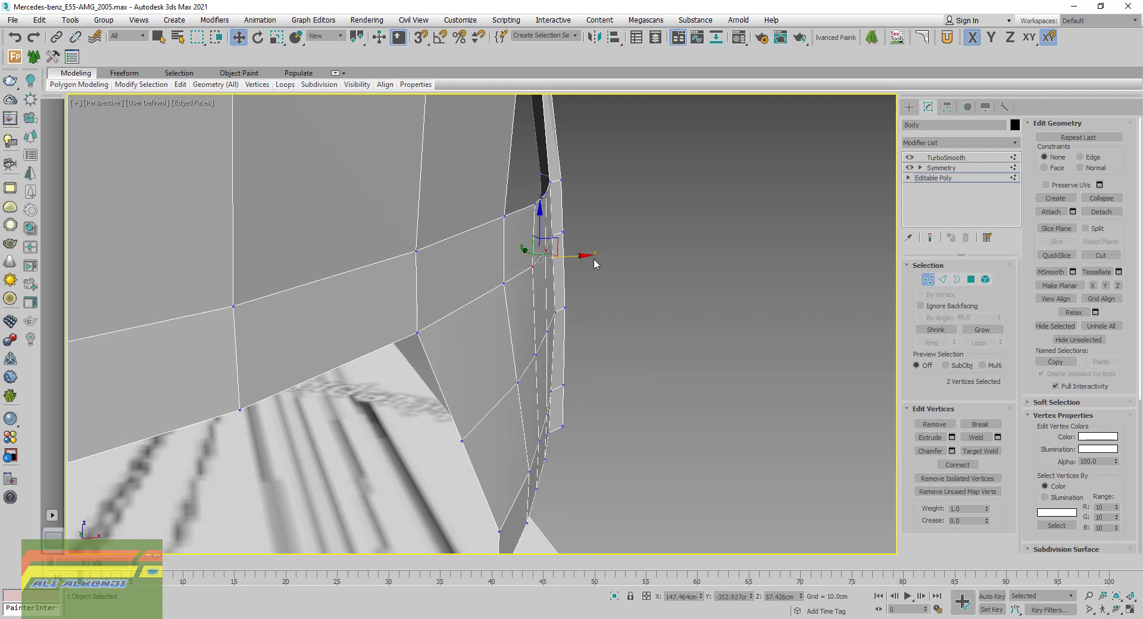
pyautogui.moveTo(587, 260)
pyautogui.keyDown('alt'); pyautogui.mouseDown(button='middle')
pyautogui.moveTo(584, 288)
pyautogui.moveTo(427, 266)
pyautogui.mouseUp(button='middle'); pyautogui.keyUp('alt')
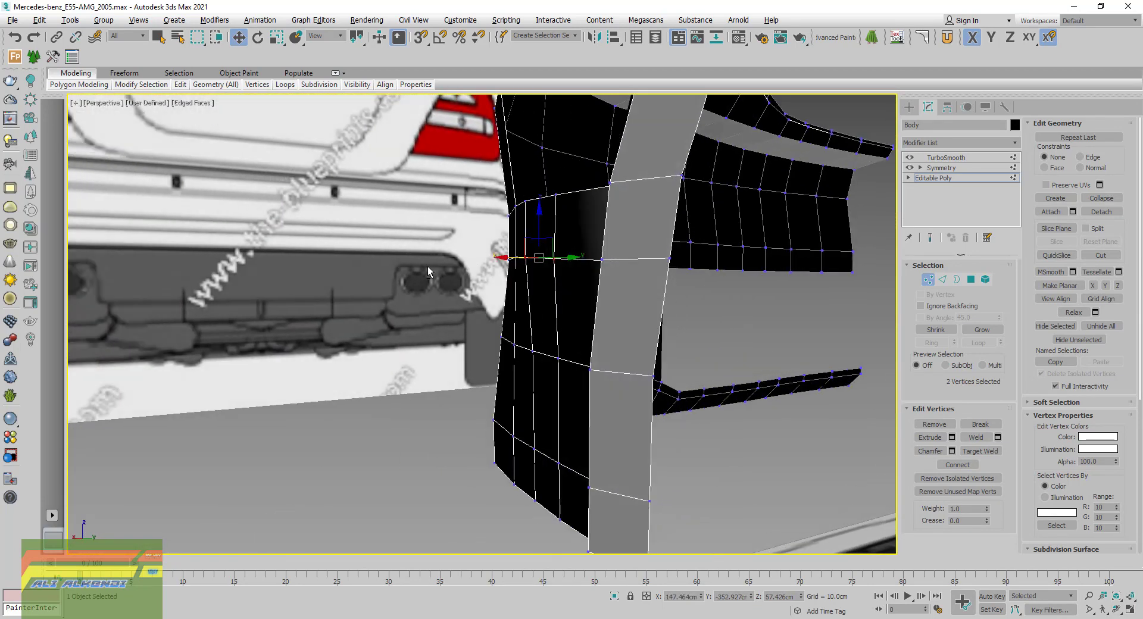
pyautogui.click(533, 350)
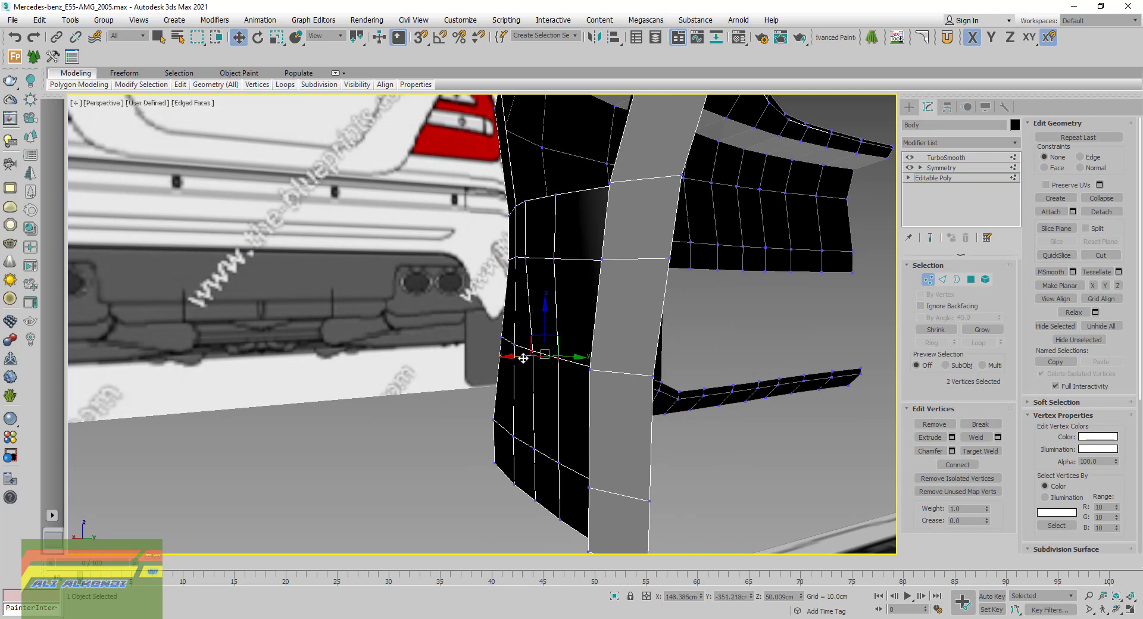
pyautogui.keyDown('ctrl'); pyautogui.click(521, 359); pyautogui.keyUp('ctrl')
pyautogui.moveTo(521, 360)
pyautogui.keyDown('alt'); pyautogui.mouseDown(button='middle')
pyautogui.moveTo(627, 387)
pyautogui.moveTo(716, 381)
pyautogui.mouseUp(button='middle'); pyautogui.keyUp('alt')
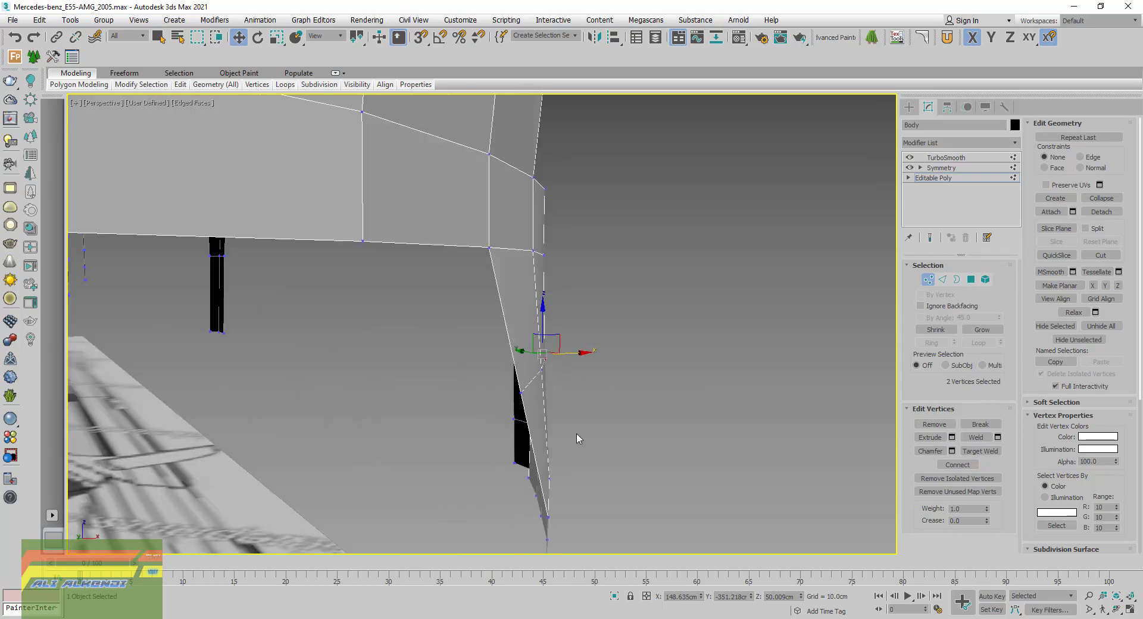
pyautogui.moveTo(577, 438)
pyautogui.keyDown('alt'); pyautogui.mouseDown(button='middle')
pyautogui.moveTo(564, 419)
pyautogui.moveTo(571, 405)
pyautogui.moveTo(554, 500)
pyautogui.moveTo(456, 408)
pyautogui.moveTo(488, 417)
pyautogui.mouseUp(button='middle'); pyautogui.keyUp('alt')
# Return the Body to object level and preview it with TurboSmooth at 2 iterations
pyautogui.click(963, 177)
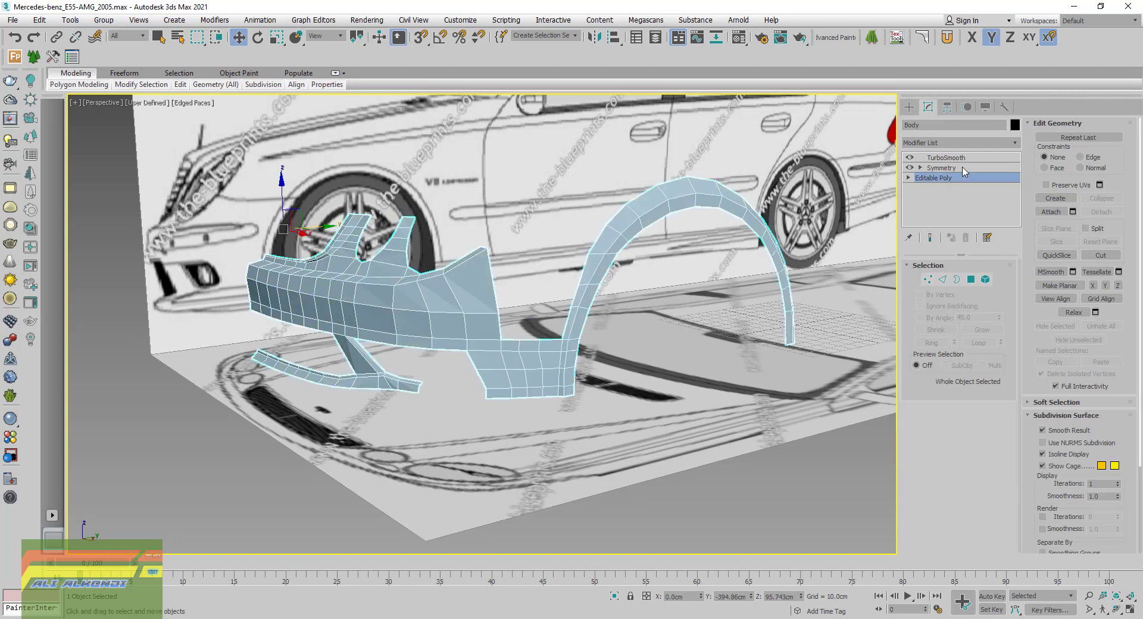
pyautogui.click(960, 159)
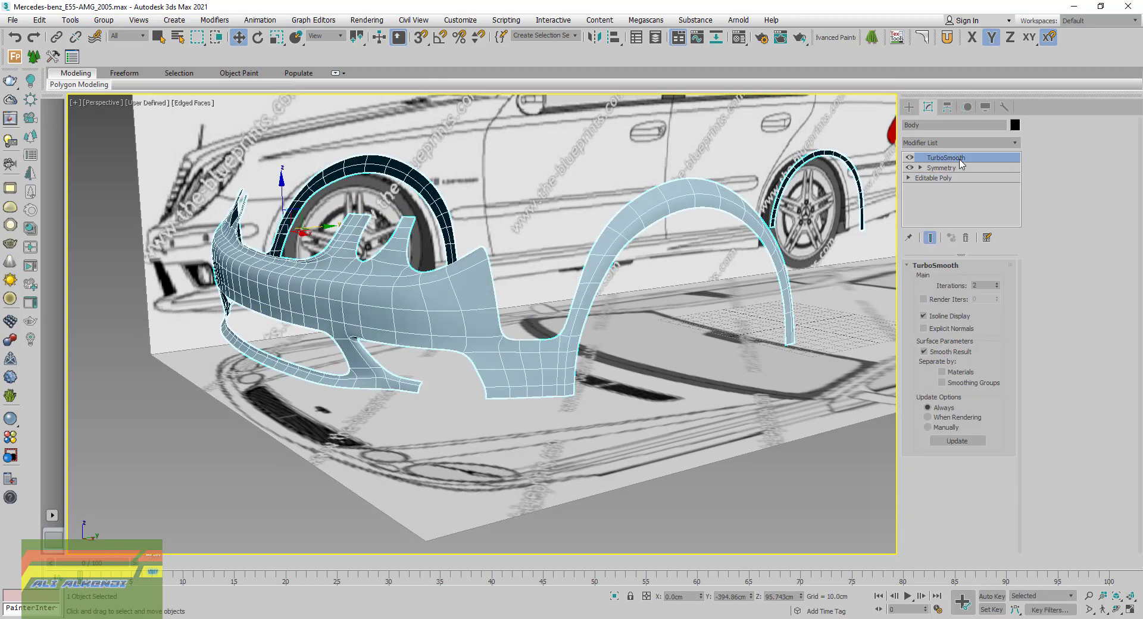
pyautogui.click(642, 531)
pyautogui.press('F4')
# Zoom in on the front bumper from a front angle and select the bumper mesh
pyautogui.scroll(-6, 535, 404)
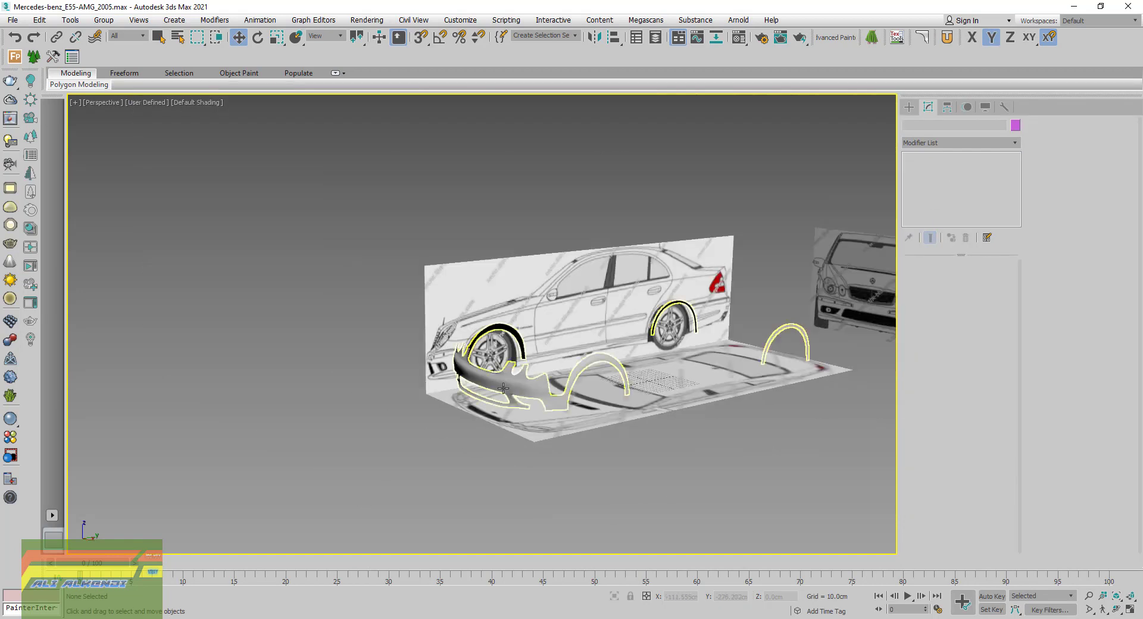
pyautogui.keyDown('alt'); pyautogui.moveTo(503, 388); pyautogui.dragTo(598, 362, button='middle'); pyautogui.keyUp('alt')
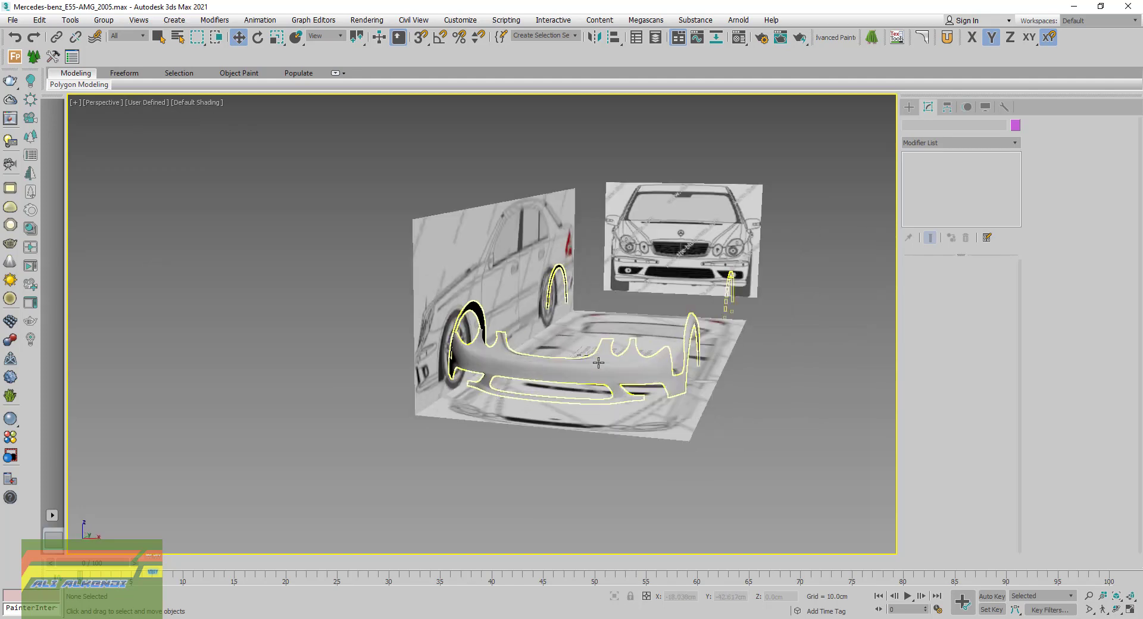
pyautogui.scroll(2, 619, 382)
pyautogui.scroll(2, 619, 383)
pyautogui.scroll(2, 619, 382)
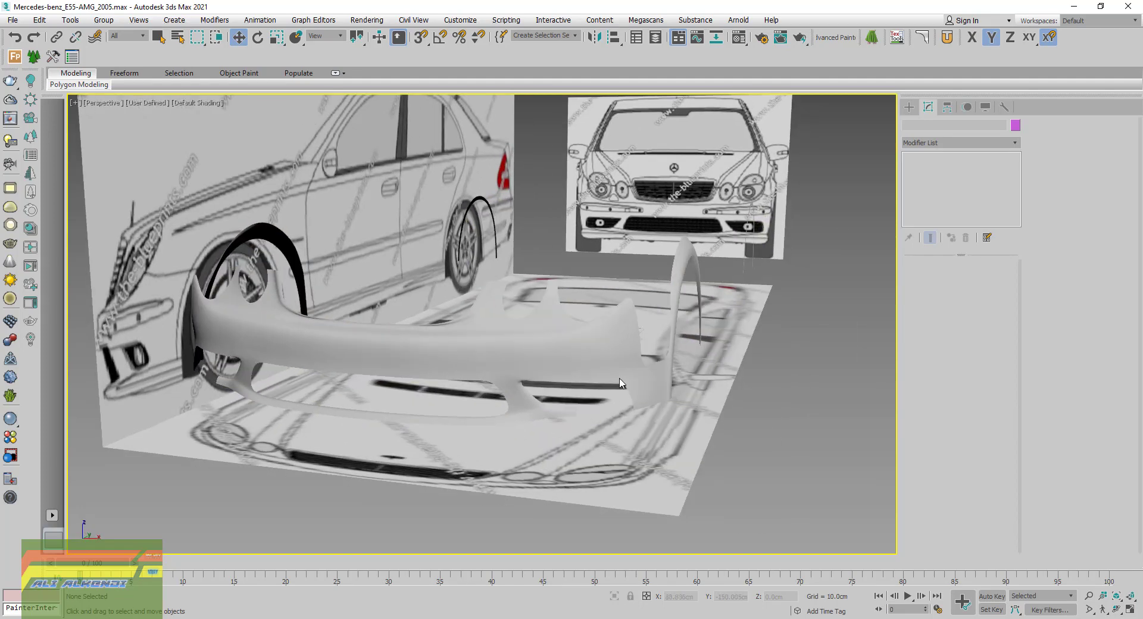
pyautogui.scroll(2, 619, 383)
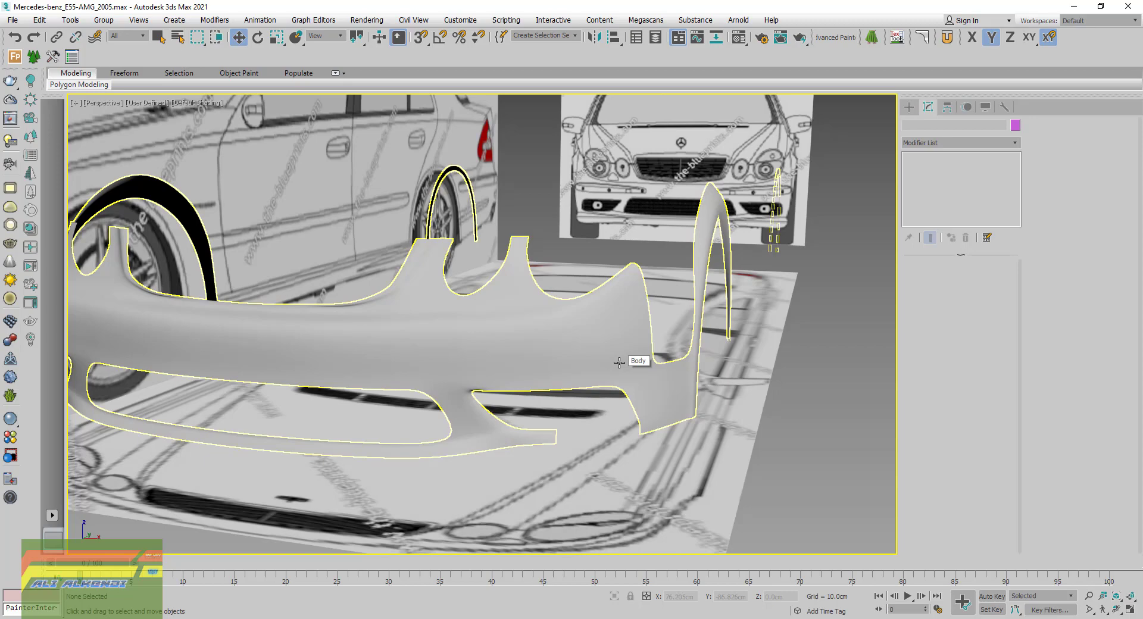
pyautogui.moveTo(578, 323)
pyautogui.mouseDown(button='middle')
pyautogui.moveTo(772, 362)
pyautogui.moveTo(605, 309)
pyautogui.mouseUp(button='middle')
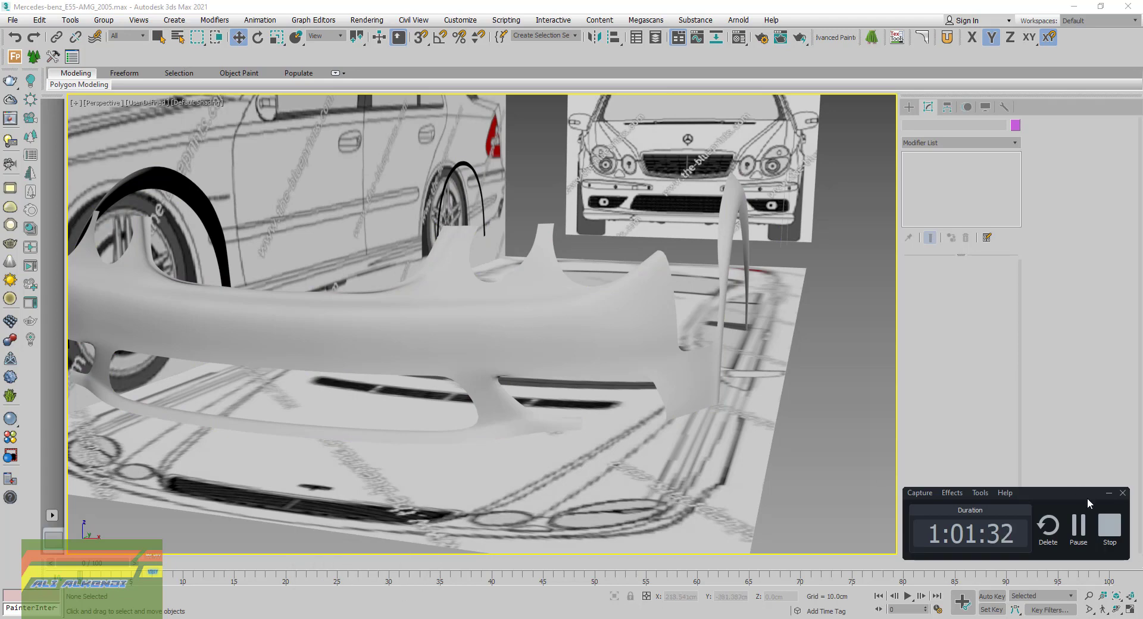
pyautogui.moveTo(586, 373); pyautogui.dragTo(597, 386, button='middle')
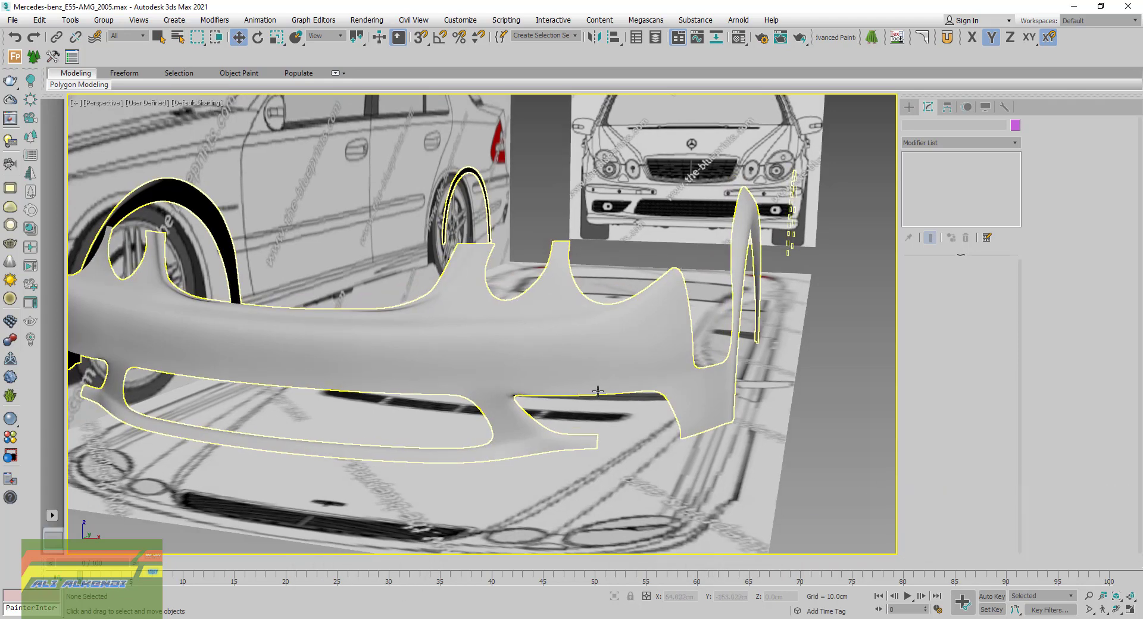
pyautogui.click(595, 388)
# At the base Editable Poly's edge level, bridge the two open edges at the strip's corner
pyautogui.click(932, 178)
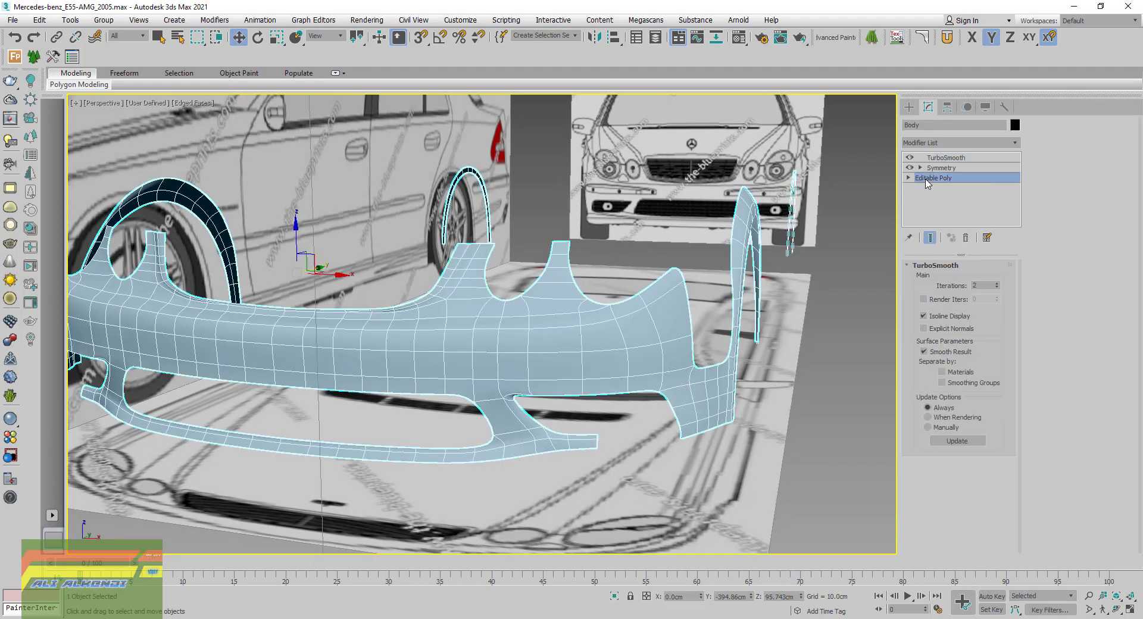
pyautogui.click(941, 280)
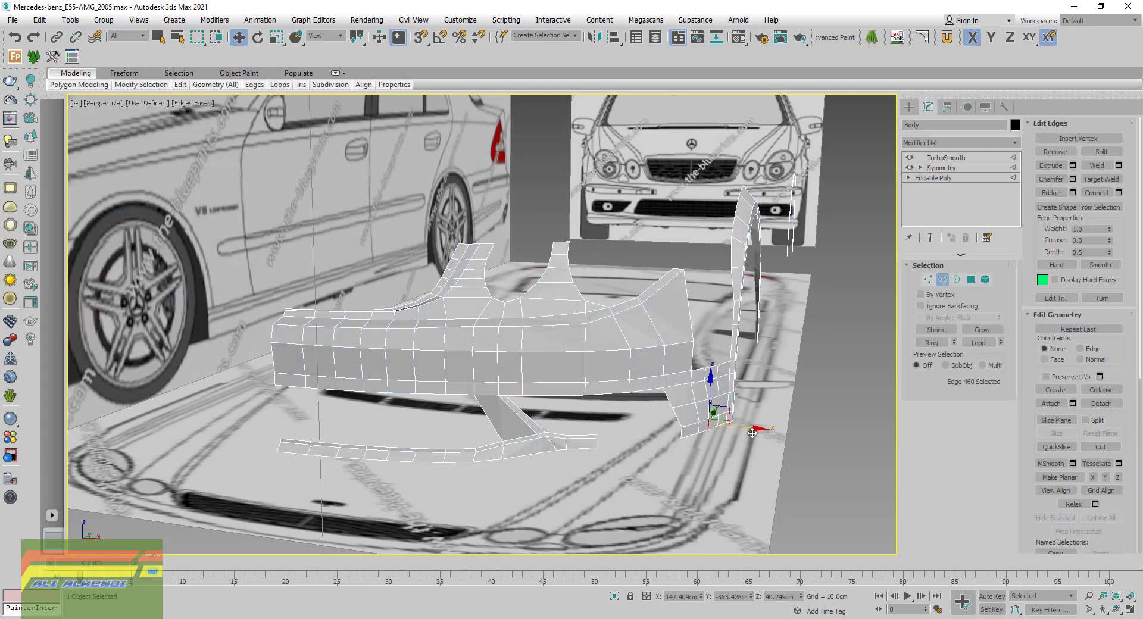
pyautogui.click(753, 433)
pyautogui.scroll(3, 678, 430)
pyautogui.scroll(3, 679, 433)
pyautogui.click(679, 433)
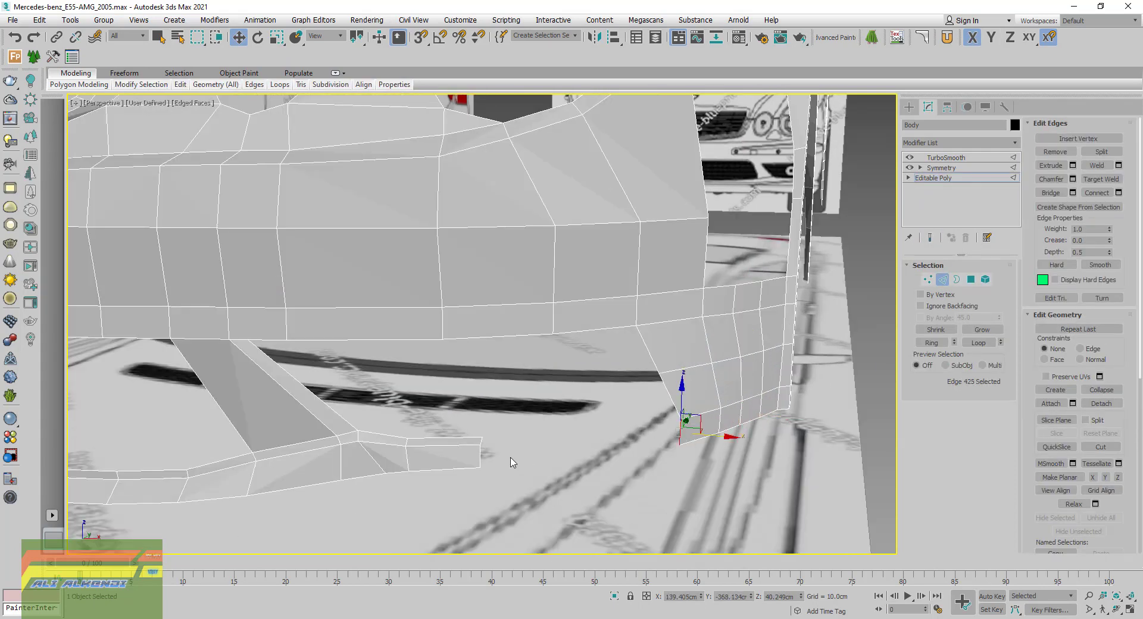
pyautogui.keyDown('ctrl'); pyautogui.click(481, 459); pyautogui.keyUp('ctrl')
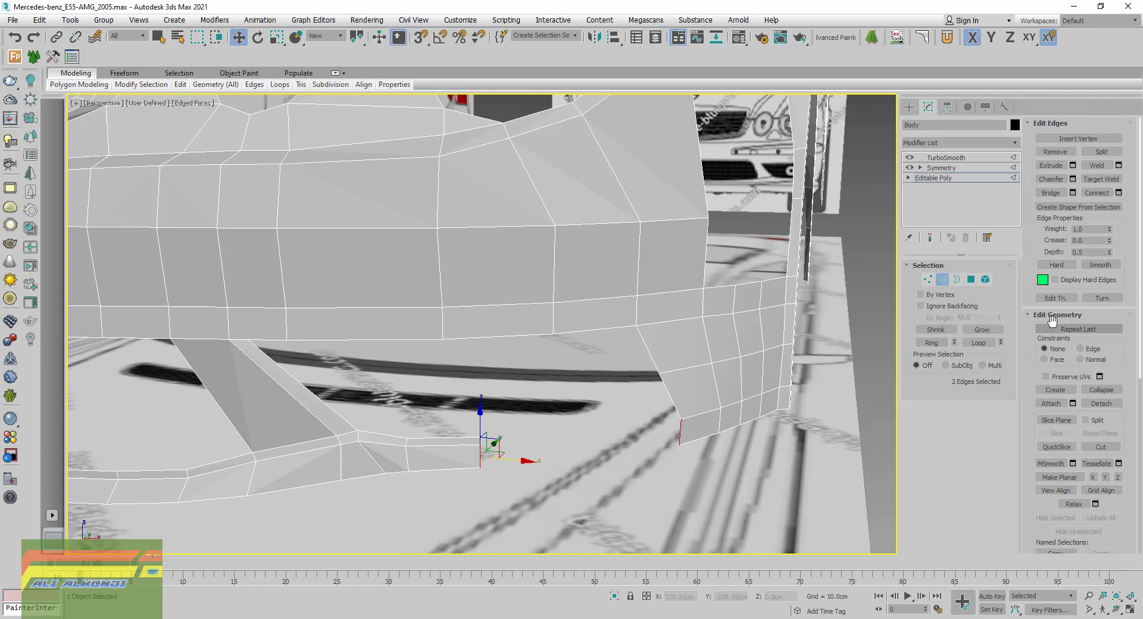
pyautogui.click(1051, 192)
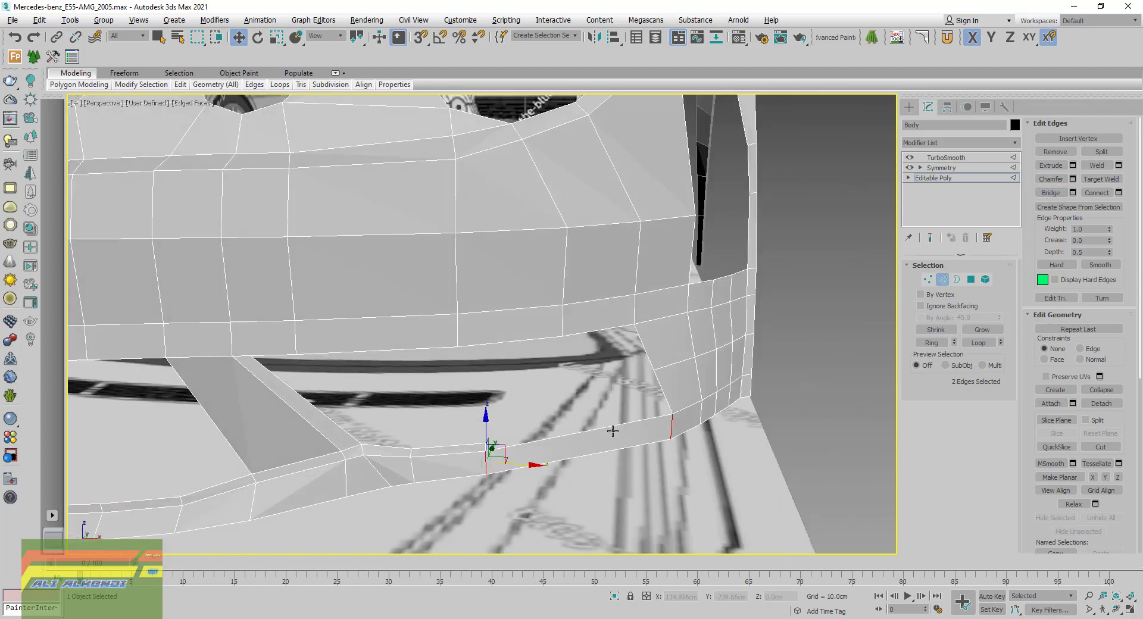
# Select the six edges around the new corner polygon and shift them slightly along Y
pyautogui.moveTo(606, 425)
pyautogui.keyDown('alt'); pyautogui.mouseDown(button='middle')
pyautogui.moveTo(657, 431)
pyautogui.moveTo(574, 430)
pyautogui.moveTo(622, 443)
pyautogui.moveTo(606, 446)
pyautogui.mouseUp(button='middle'); pyautogui.keyUp('alt')
pyautogui.click(576, 434)
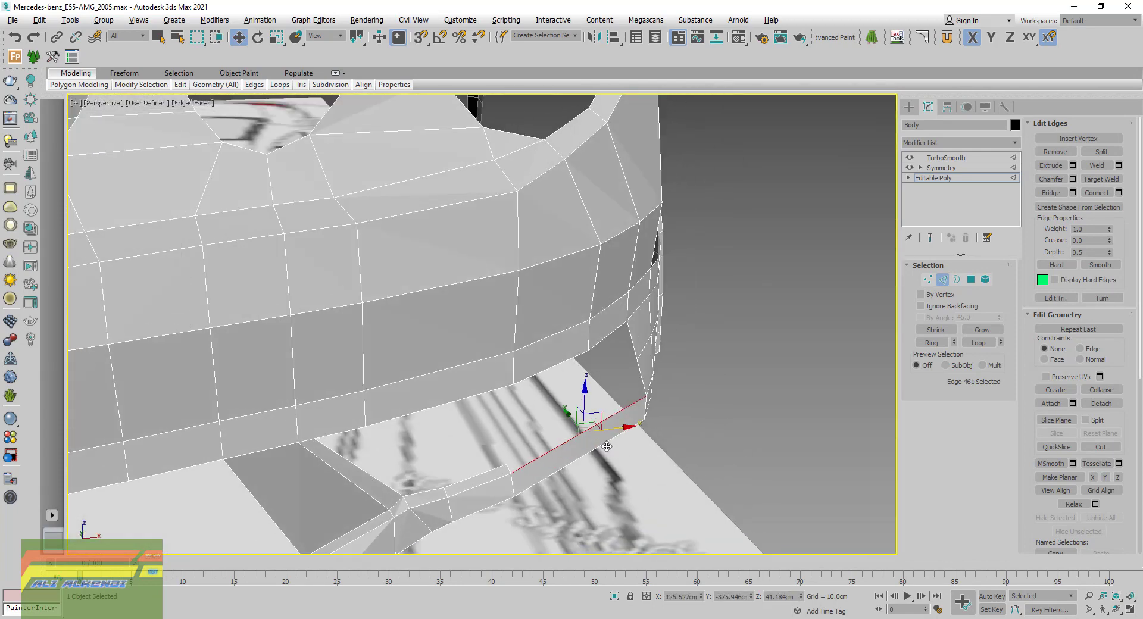
pyautogui.keyDown('ctrl'); pyautogui.click(641, 372); pyautogui.keyUp('ctrl')
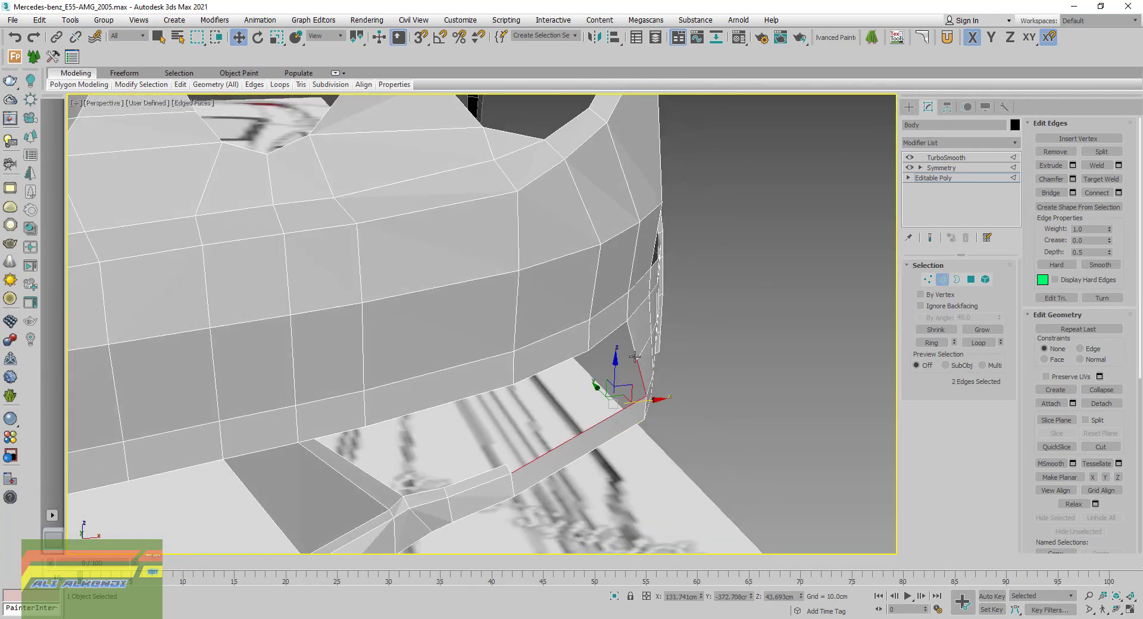
pyautogui.keyDown('ctrl'); pyautogui.click(632, 352); pyautogui.keyUp('ctrl')
pyautogui.keyDown('ctrl'); pyautogui.click(606, 338); pyautogui.keyUp('ctrl')
pyautogui.keyDown('ctrl'); pyautogui.click(571, 362); pyautogui.keyUp('ctrl')
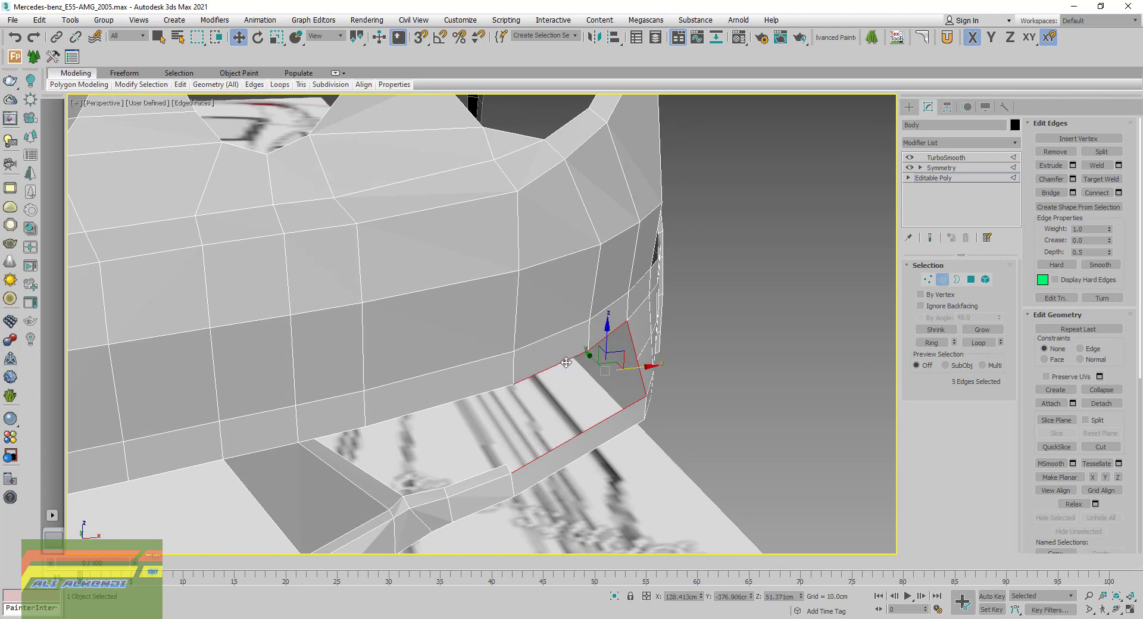
pyautogui.moveTo(506, 417)
pyautogui.keyDown('alt'); pyautogui.mouseDown(button='middle')
pyautogui.moveTo(448, 297)
pyautogui.moveTo(496, 406)
pyautogui.mouseUp(button='middle'); pyautogui.keyUp('alt')
pyautogui.keyDown('ctrl'); pyautogui.click(428, 288); pyautogui.keyUp('ctrl')
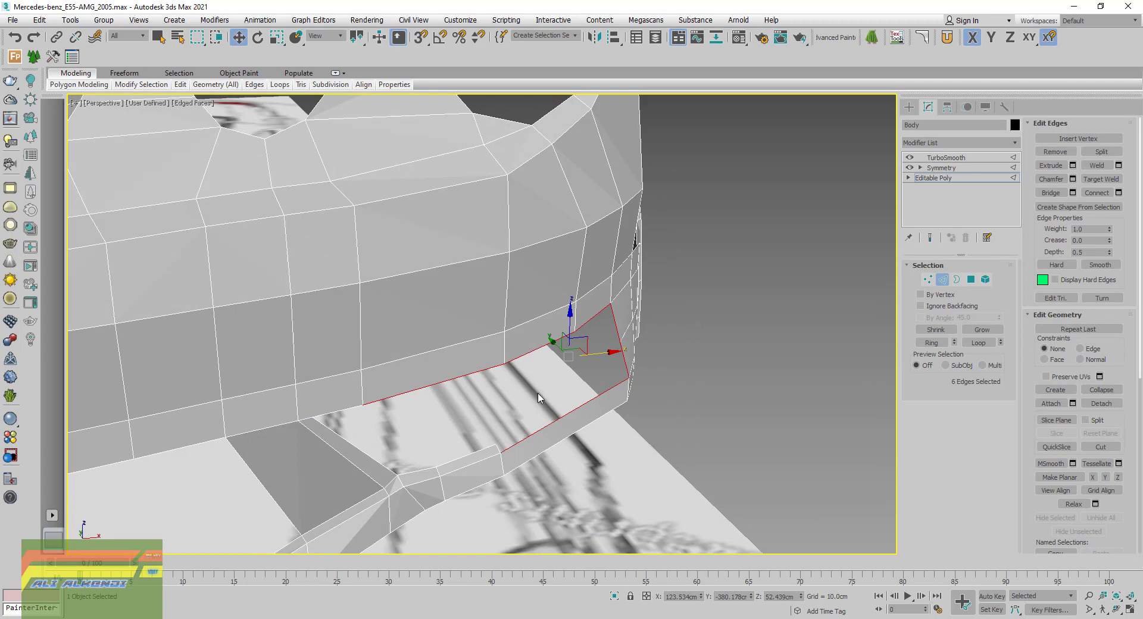
pyautogui.moveTo(553, 343); pyautogui.dragTo(540, 339)
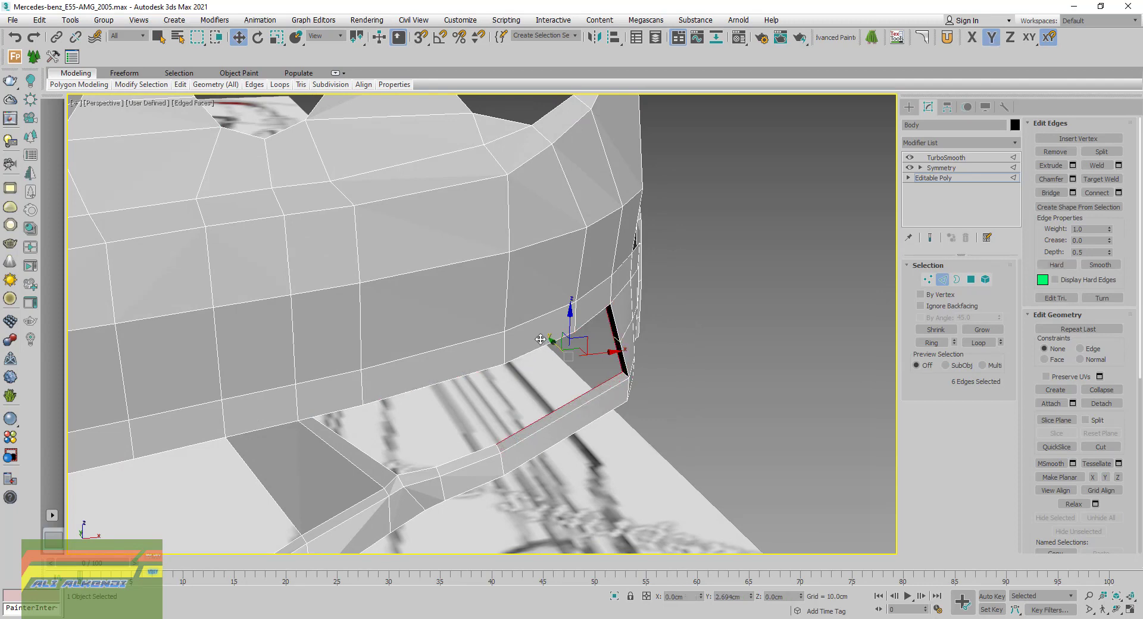
pyautogui.click(927, 279)
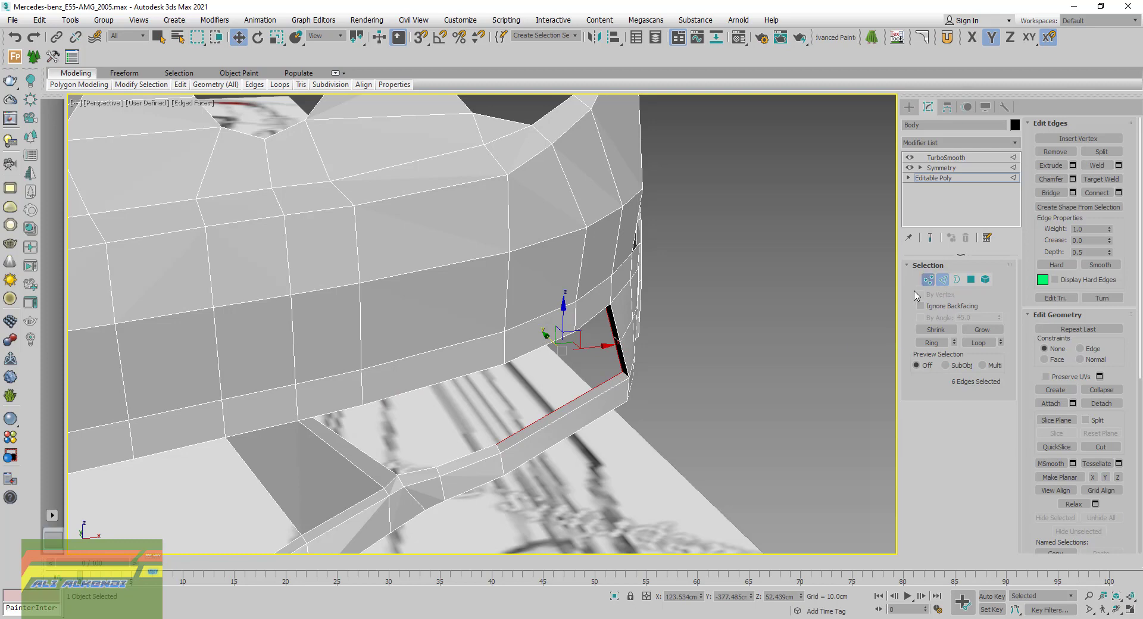
pyautogui.scroll(5, 499, 445)
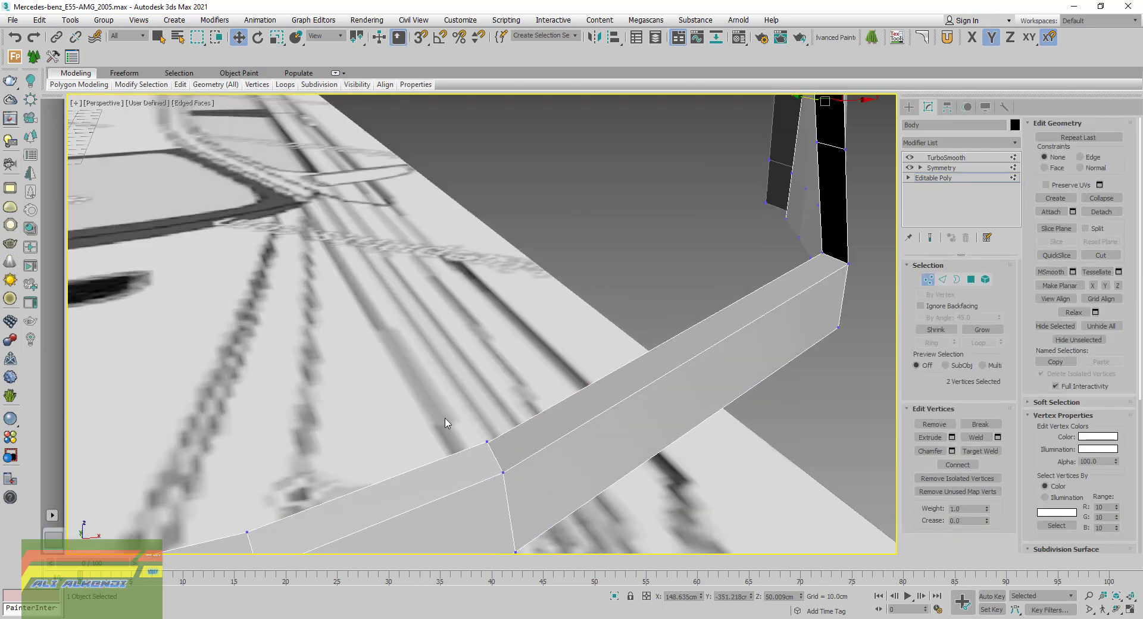
pyautogui.click(496, 438)
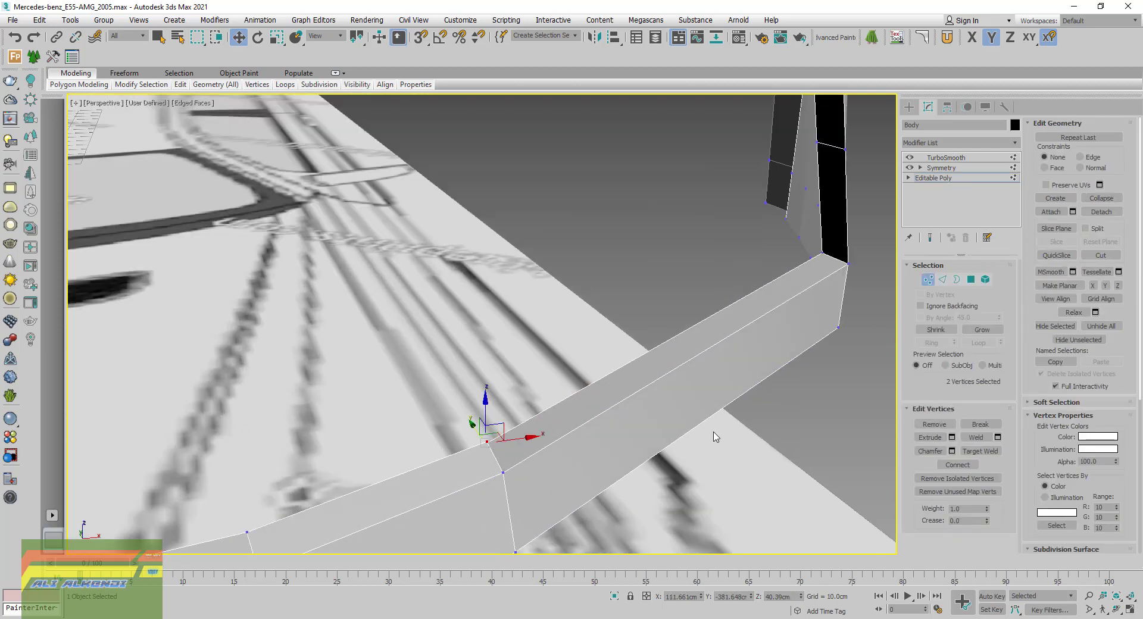
pyautogui.click(998, 437)
pyautogui.moveTo(744, 228); pyautogui.dragTo(744, 223)
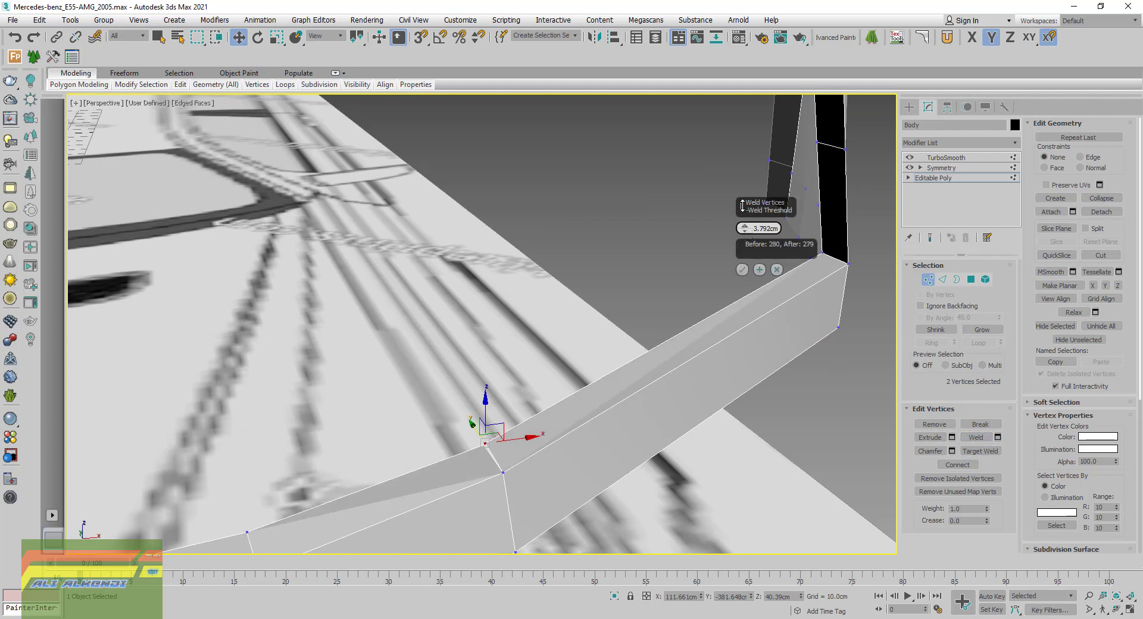
pyautogui.click(742, 270)
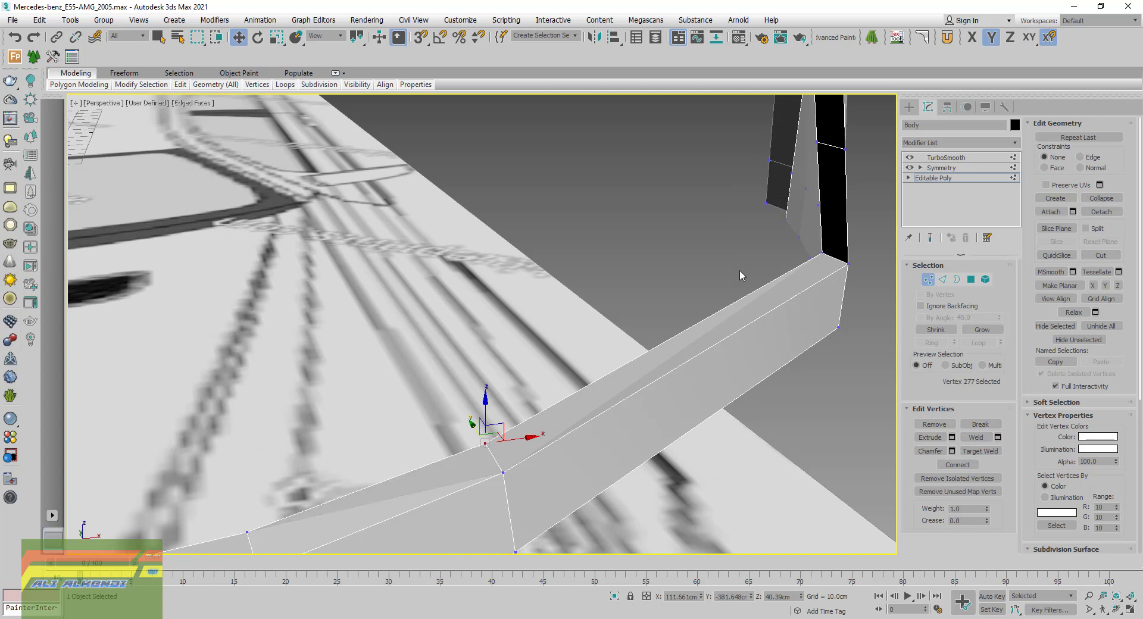
pyautogui.keyDown('alt'); pyautogui.moveTo(550, 442); pyautogui.dragTo(541, 435, button='middle'); pyautogui.keyUp('alt')
pyautogui.moveTo(630, 419)
pyautogui.keyDown('alt'); pyautogui.mouseDown(button='middle')
pyautogui.moveTo(496, 318)
pyautogui.moveTo(335, 267)
pyautogui.mouseUp(button='middle'); pyautogui.keyUp('alt')
pyautogui.scroll(2, 131, 169)
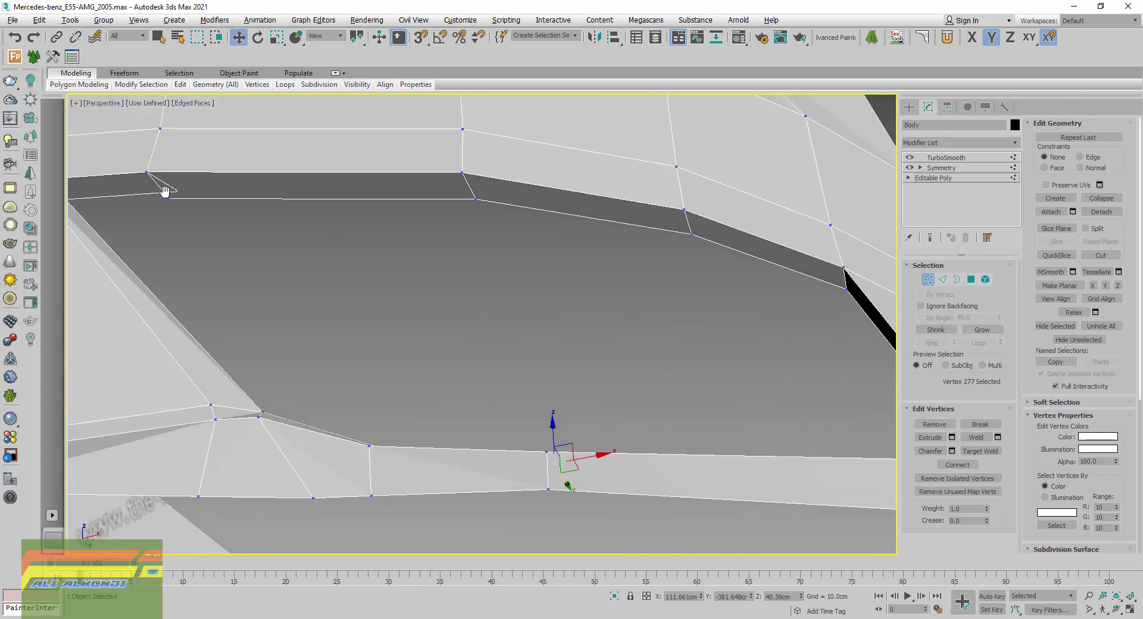
pyautogui.scroll(3, 184, 209)
pyautogui.click(980, 451)
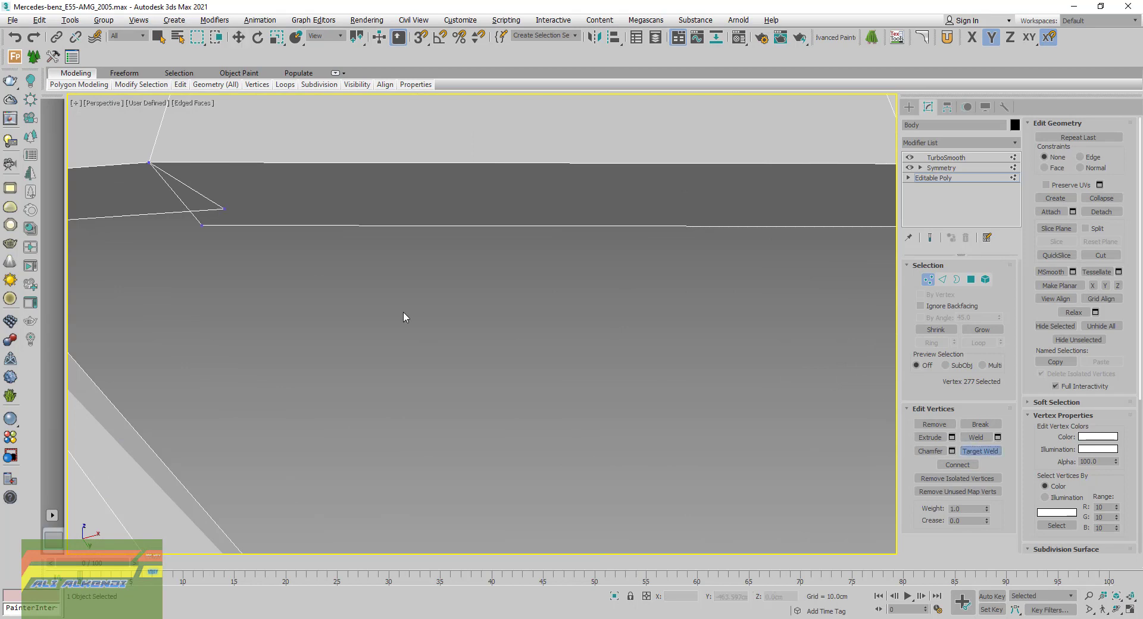
pyautogui.click(222, 208)
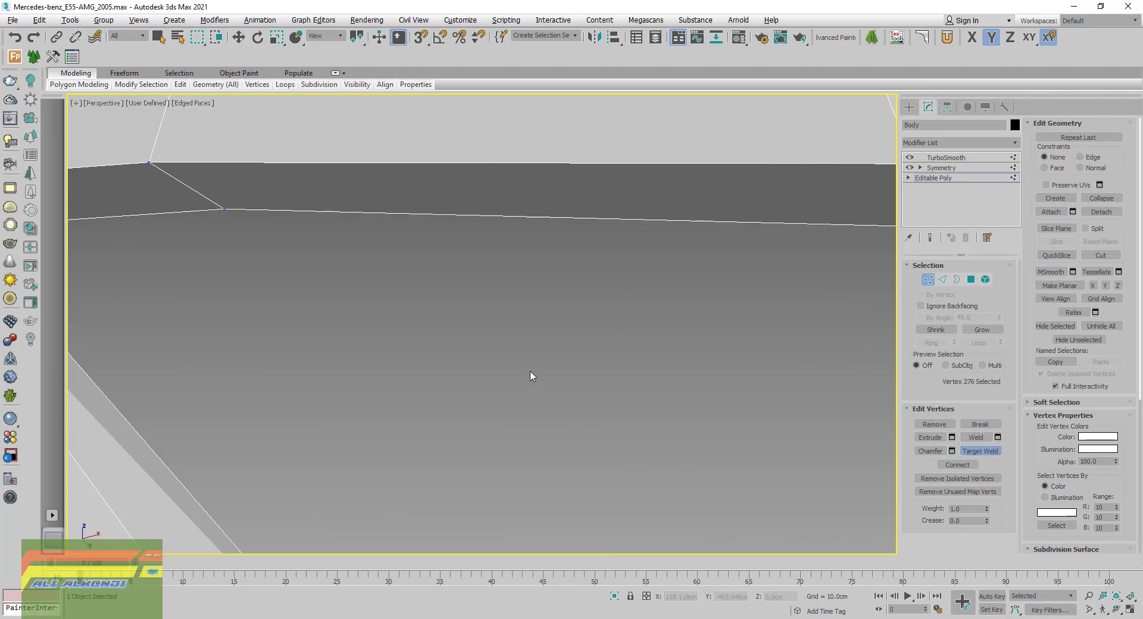
pyautogui.press('w')
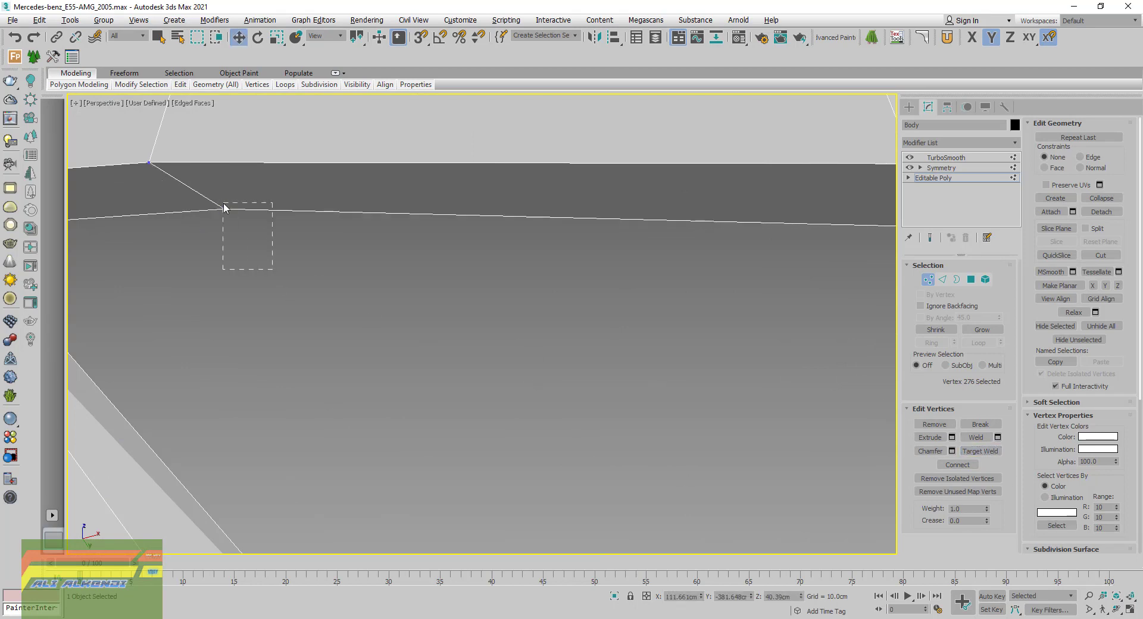
pyautogui.moveTo(225, 208); pyautogui.dragTo(216, 199)
pyautogui.scroll(-5, 774, 339)
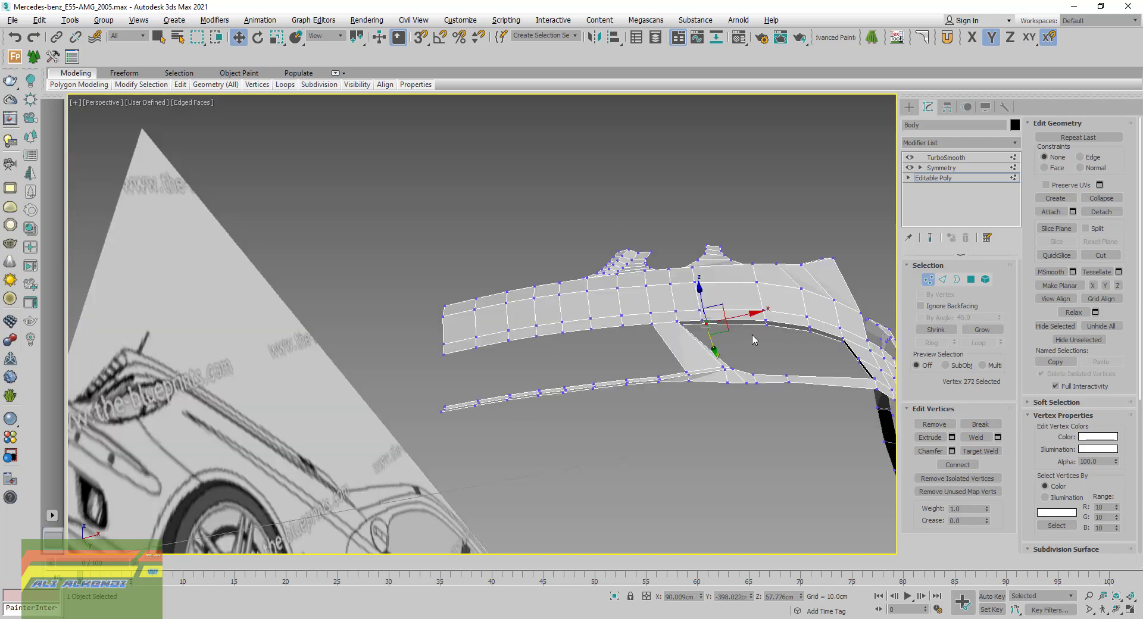
pyautogui.keyDown('alt'); pyautogui.moveTo(752, 334); pyautogui.dragTo(693, 355, button='middle'); pyautogui.keyUp('alt')
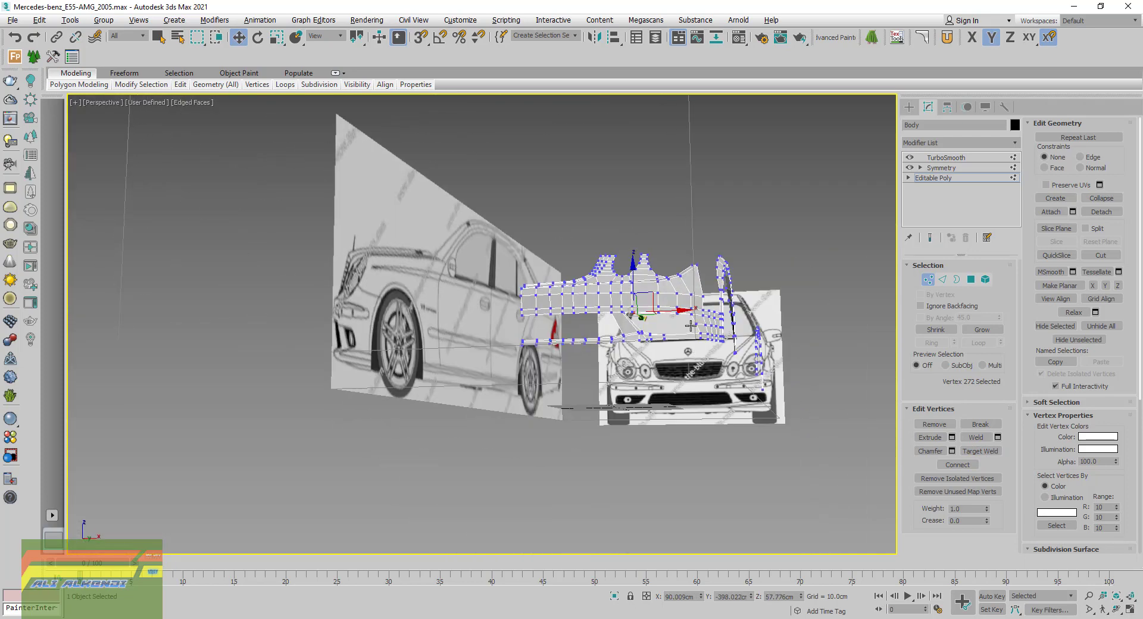
pyautogui.scroll(3, 691, 327)
pyautogui.scroll(3, 690, 325)
pyautogui.keyDown('alt'); pyautogui.moveTo(710, 316); pyautogui.dragTo(686, 334, button='middle'); pyautogui.keyUp('alt')
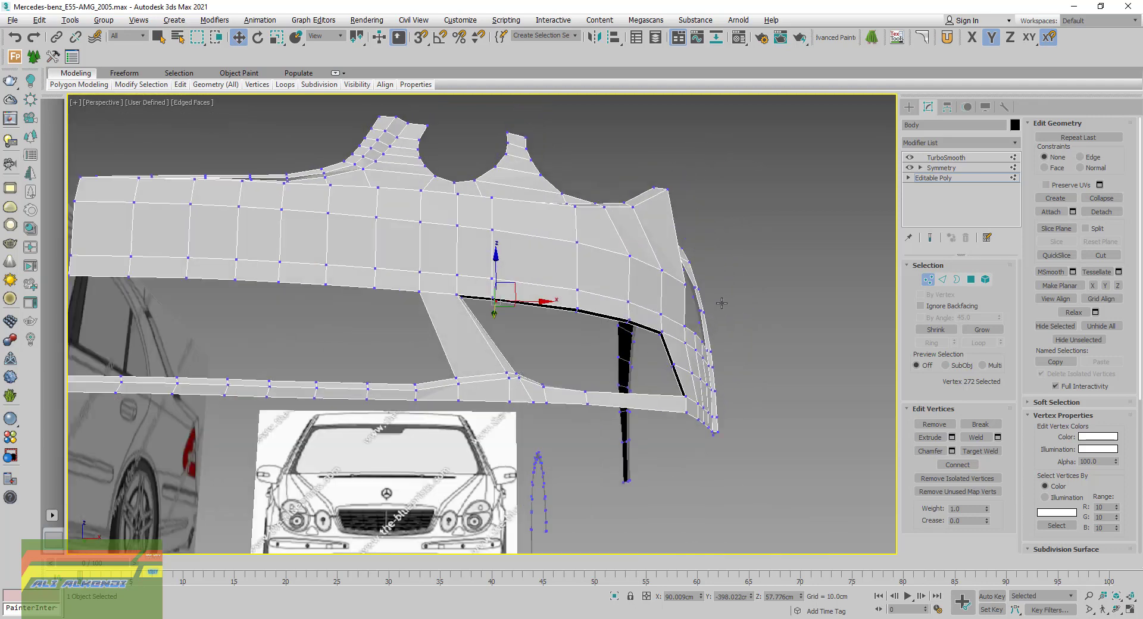
pyautogui.scroll(3, 661, 337)
pyautogui.scroll(2, 660, 334)
pyautogui.click(660, 331)
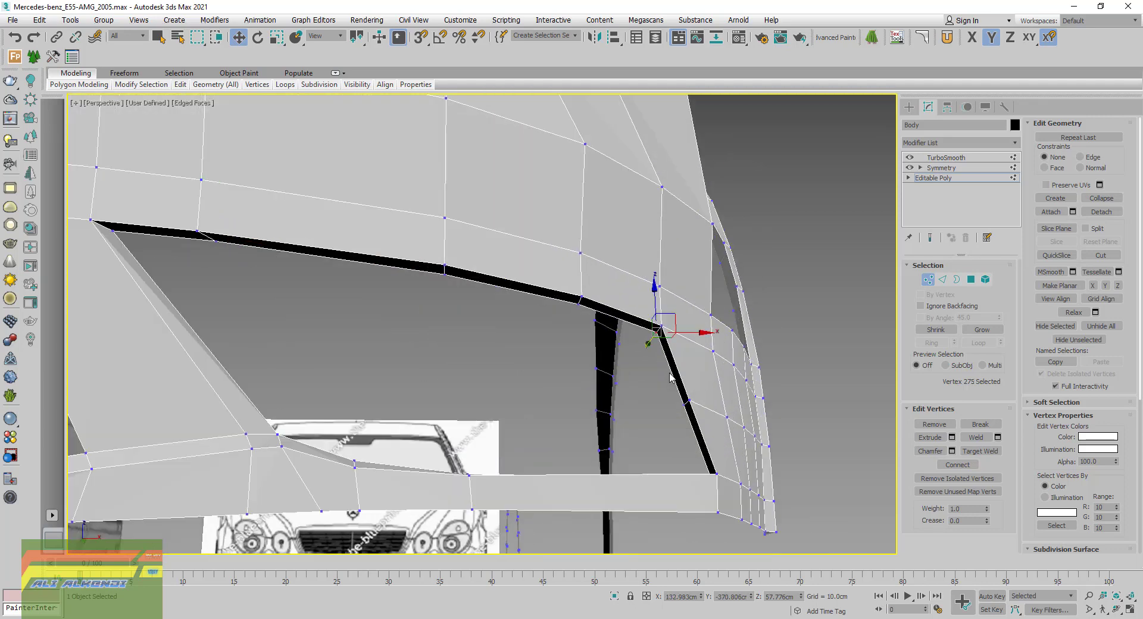
pyautogui.keyDown('ctrl'); pyautogui.click(687, 401); pyautogui.keyUp('ctrl')
pyautogui.keyDown('alt'); pyautogui.moveTo(690, 443); pyautogui.dragTo(692, 481, button='middle'); pyautogui.keyUp('alt')
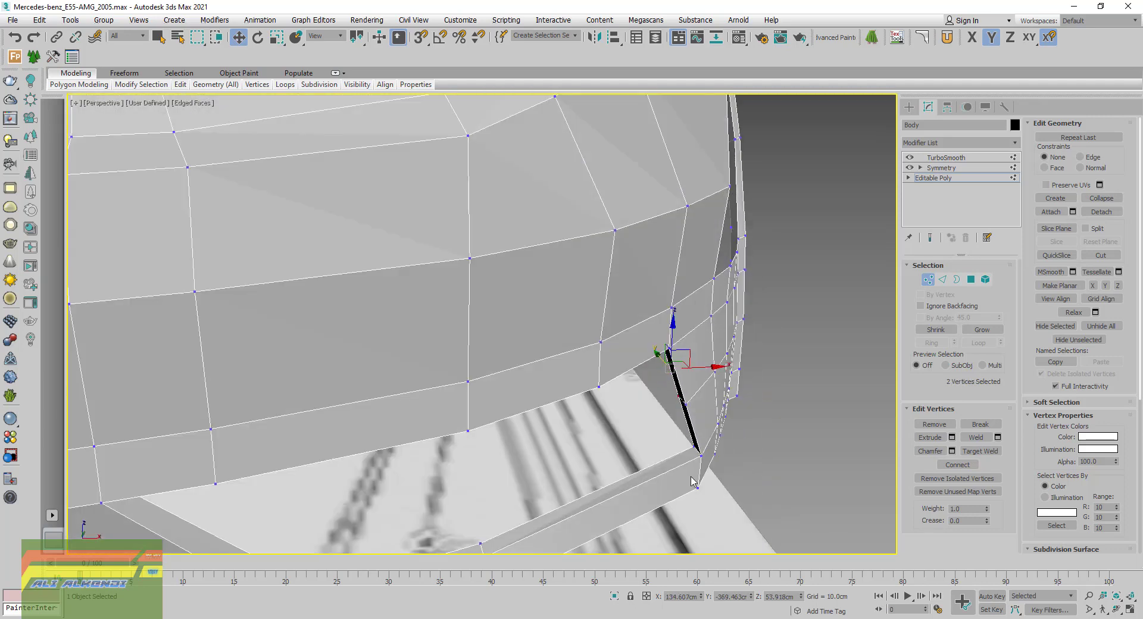
pyautogui.keyDown('ctrl'); pyautogui.click(692, 447); pyautogui.keyUp('ctrl')
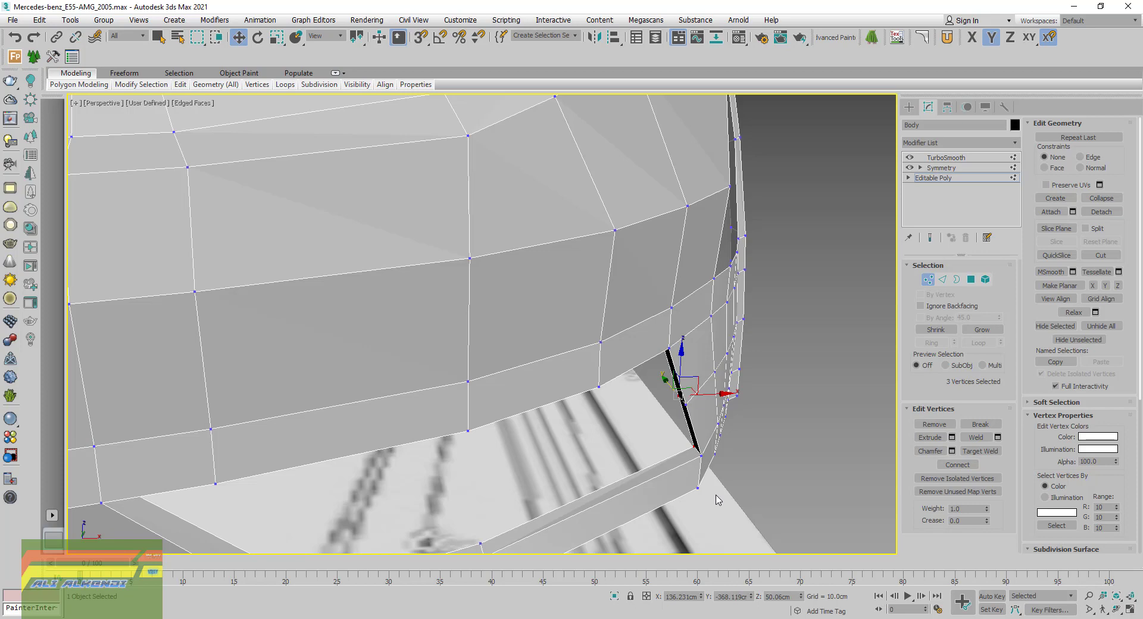
pyautogui.click(1131, 611)
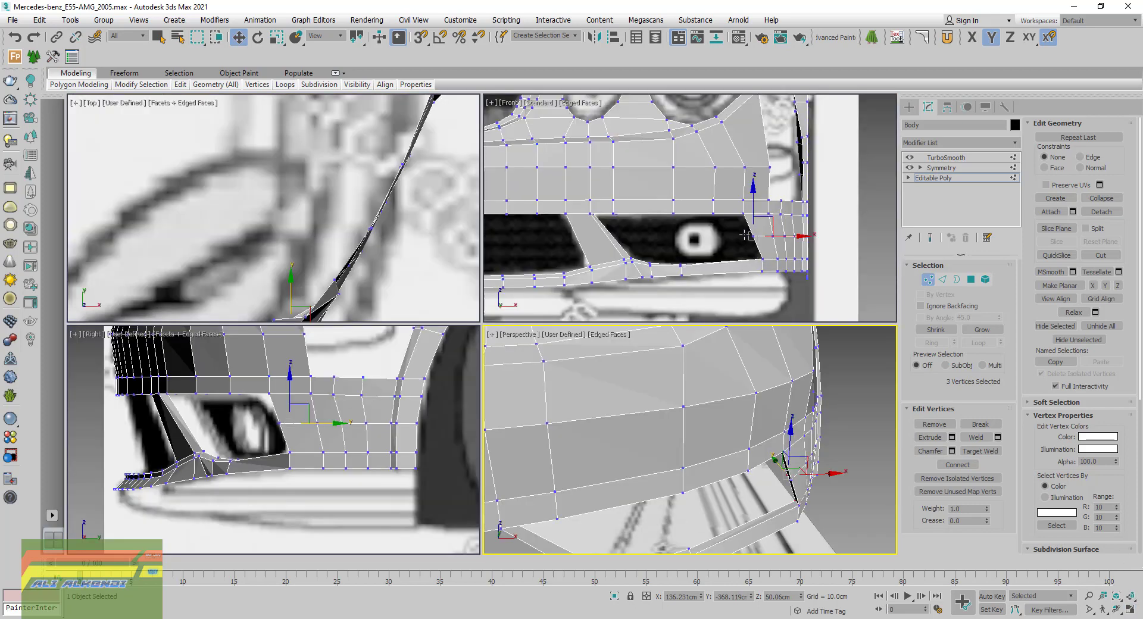
pyautogui.moveTo(746, 236); pyautogui.dragTo(750, 241, button='middle')
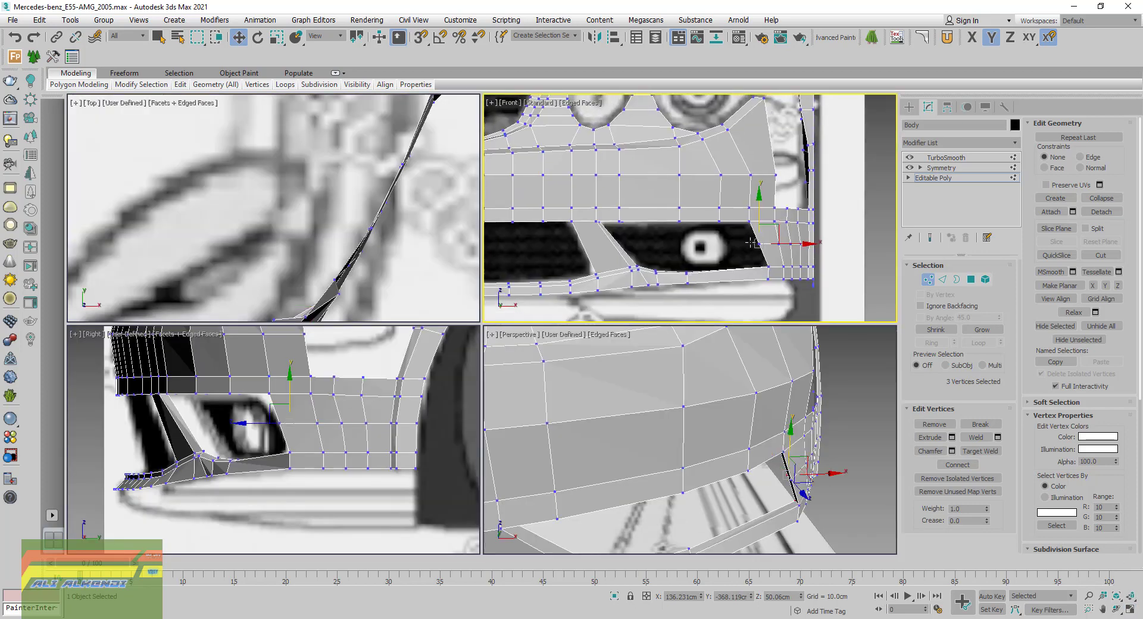
pyautogui.hotkey('alt', 'Tab')
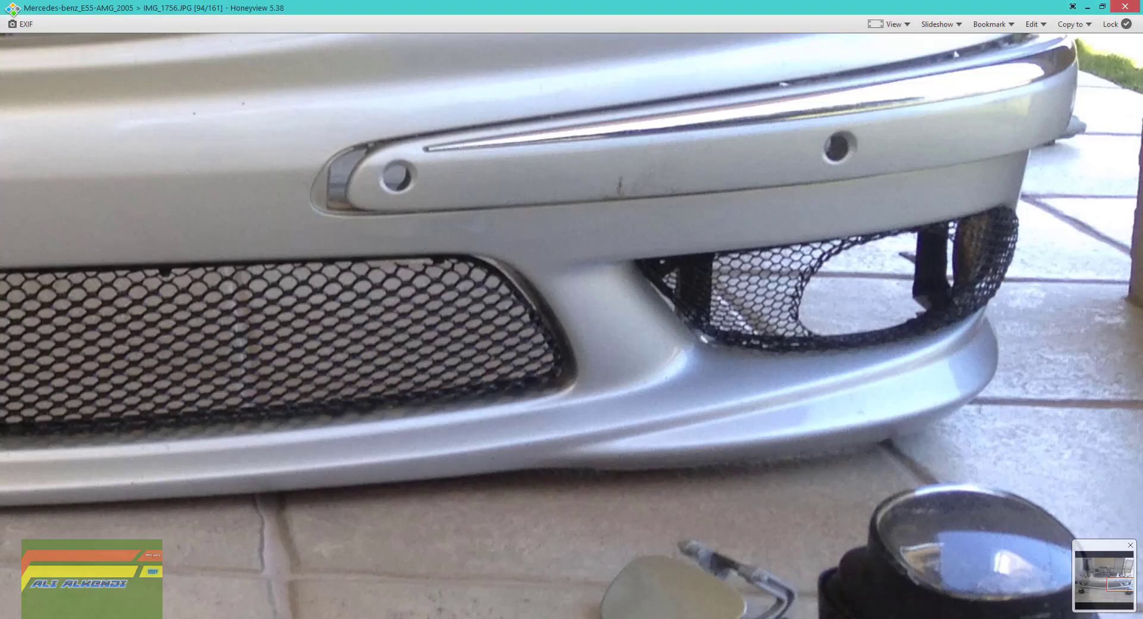
pyautogui.hotkey('alt', 'Tab')
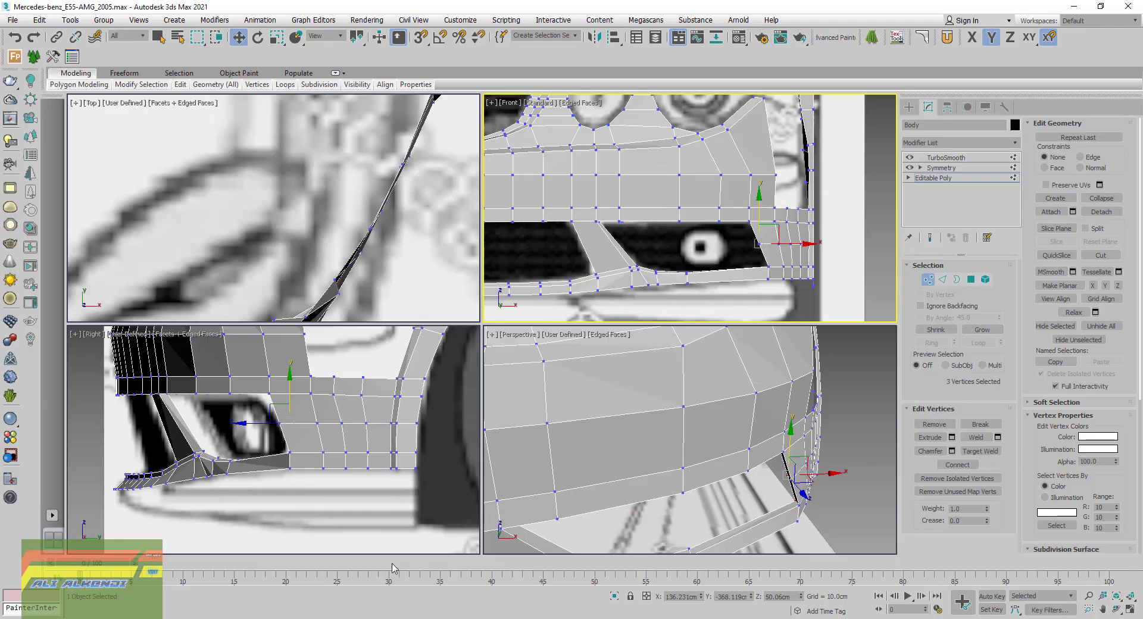
# Nudge the selected intake vertices slightly left in the Front viewport
pyautogui.scroll(2, 744, 246)
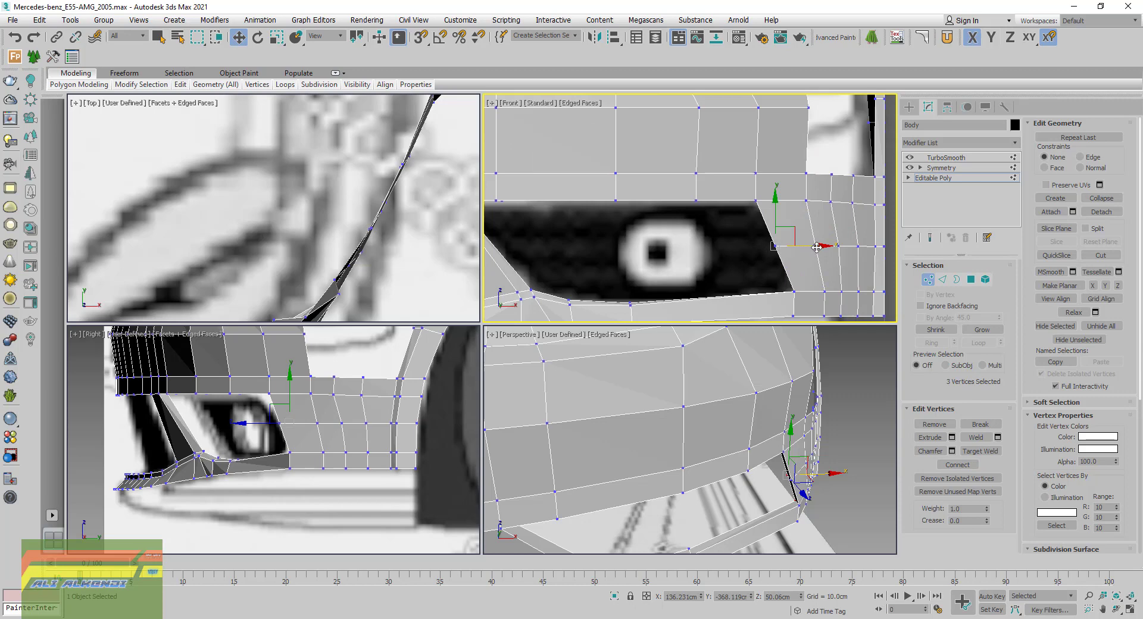
pyautogui.moveTo(815, 248); pyautogui.dragTo(808, 243)
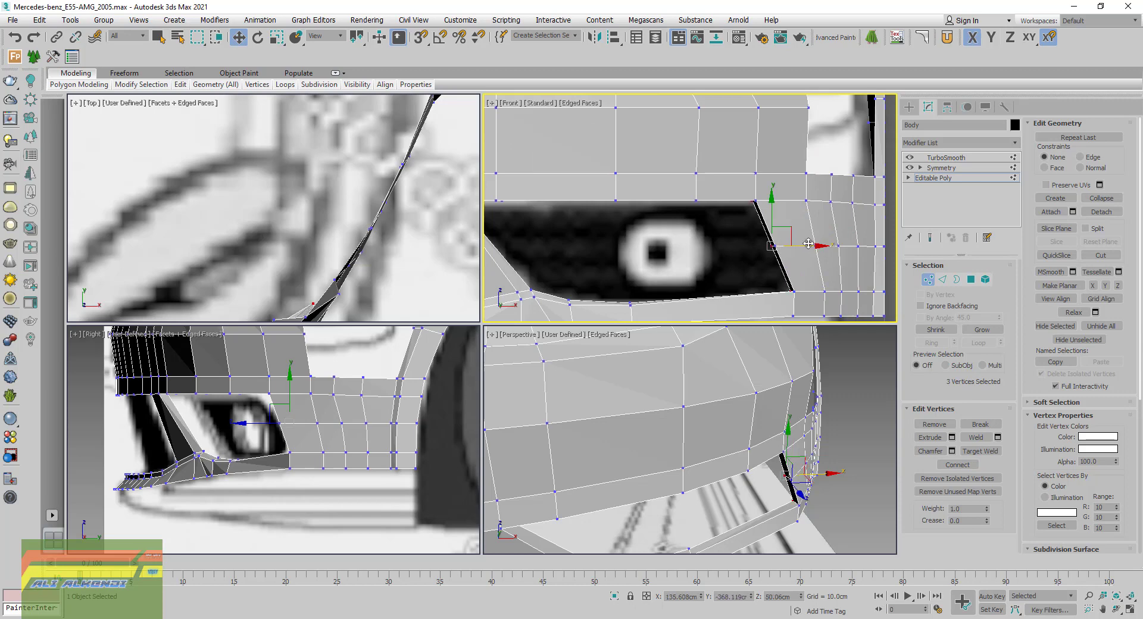
pyautogui.moveTo(753, 202); pyautogui.dragTo(798, 204, button='middle')
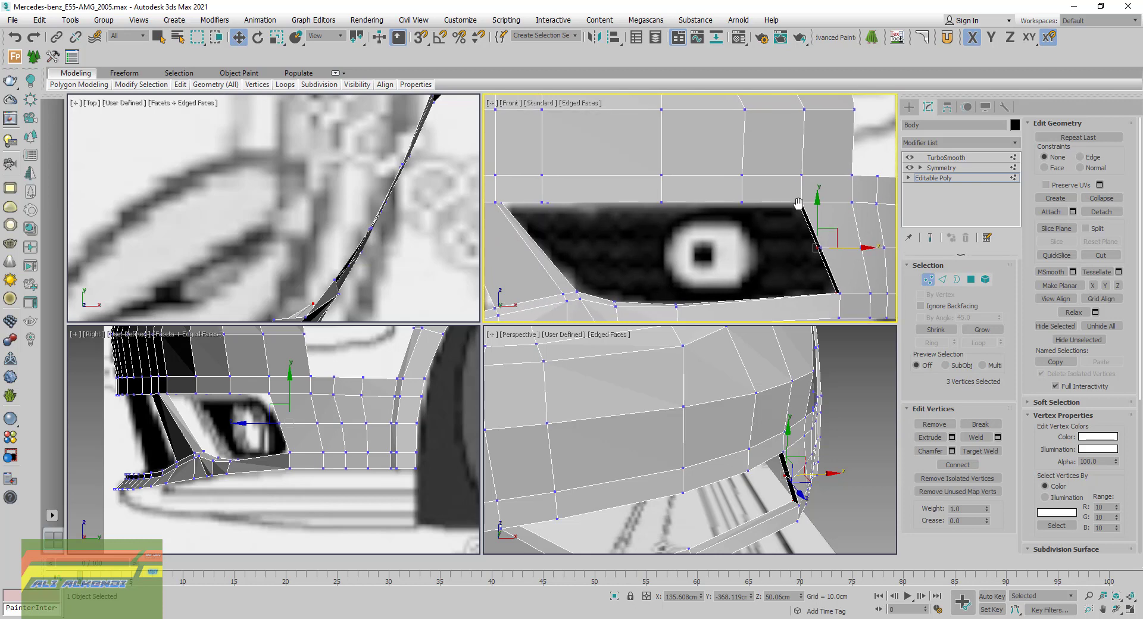
# Move the vertex at the intake's lower corner slightly down along Y
pyautogui.click(838, 293)
pyautogui.scroll(1, 837, 290)
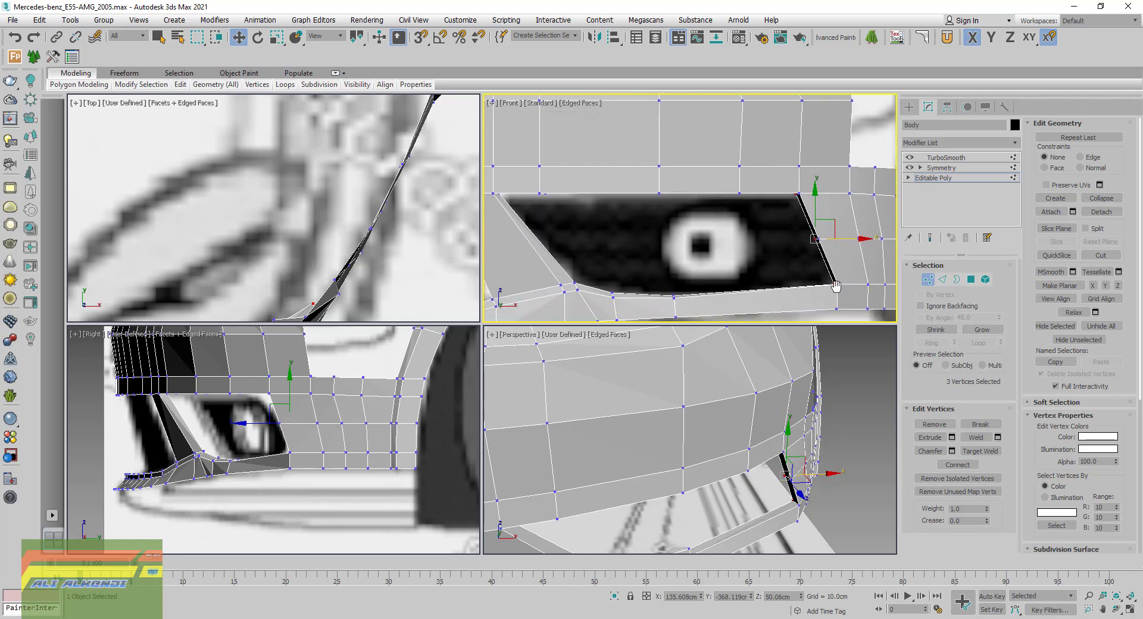
pyautogui.scroll(3, 837, 286)
pyautogui.moveTo(837, 286); pyautogui.dragTo(837, 260)
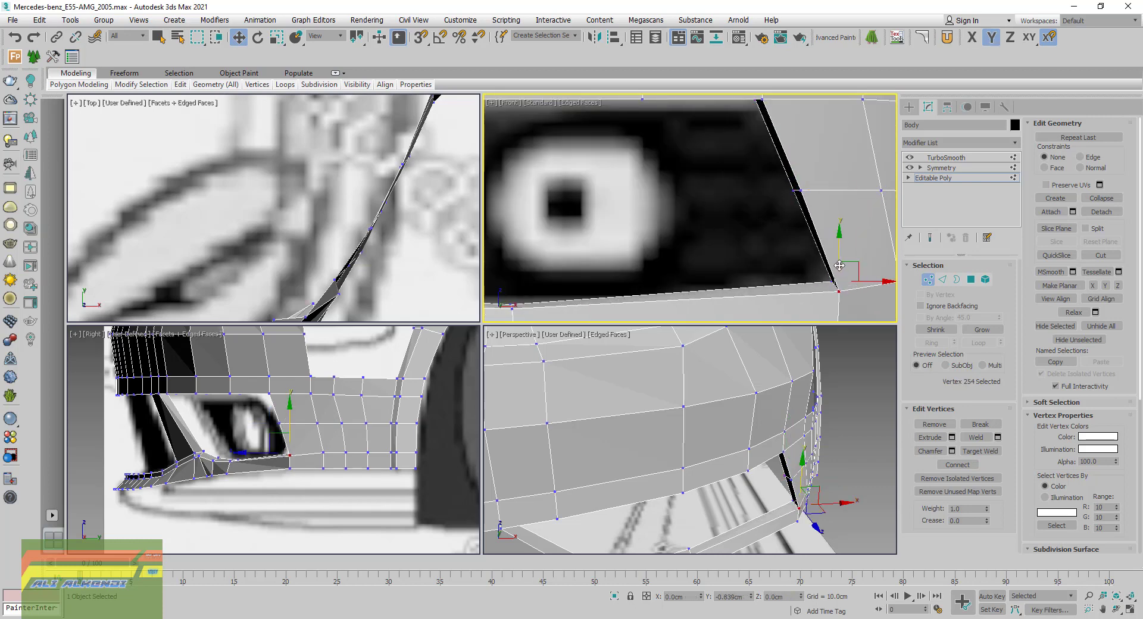
pyautogui.moveTo(837, 260); pyautogui.dragTo(838, 264)
# Shift the neighbouring vertex beside the corner slightly left along X
pyautogui.moveTo(839, 264); pyautogui.dragTo(831, 250, button='middle')
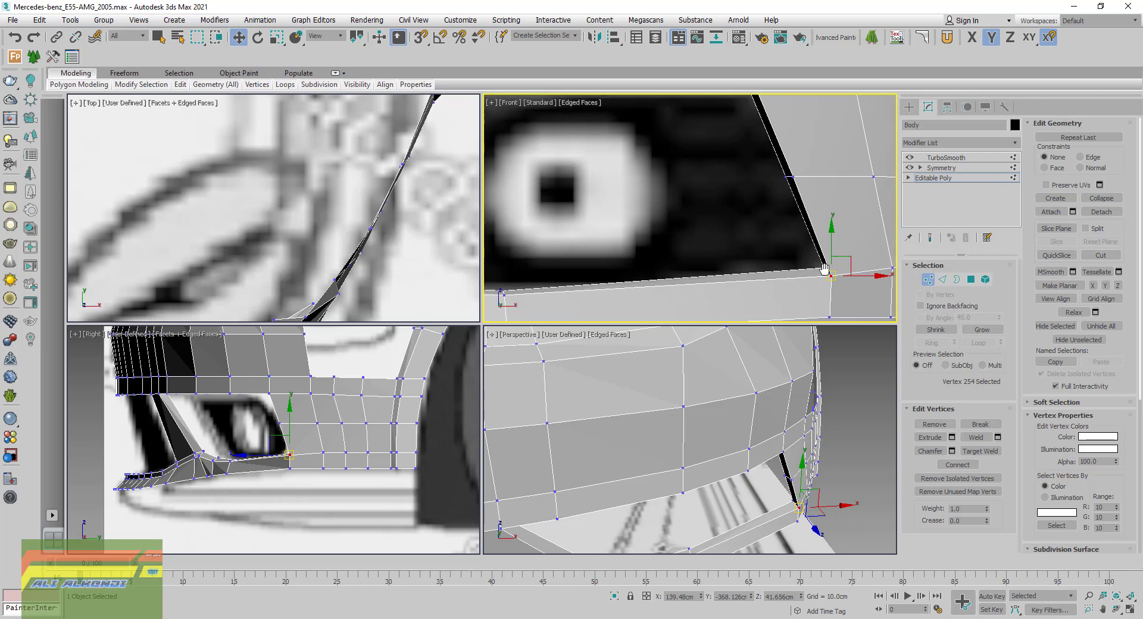
pyautogui.click(823, 266)
pyautogui.moveTo(857, 268); pyautogui.dragTo(830, 268)
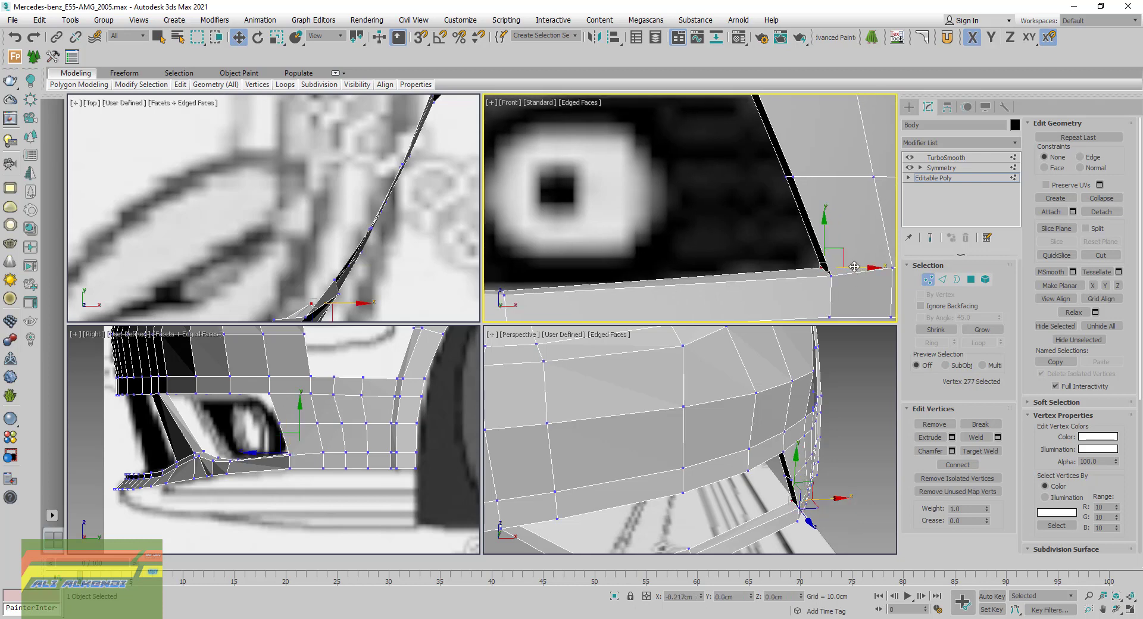
pyautogui.scroll(-1, 776, 262)
pyautogui.scroll(-1, 776, 262)
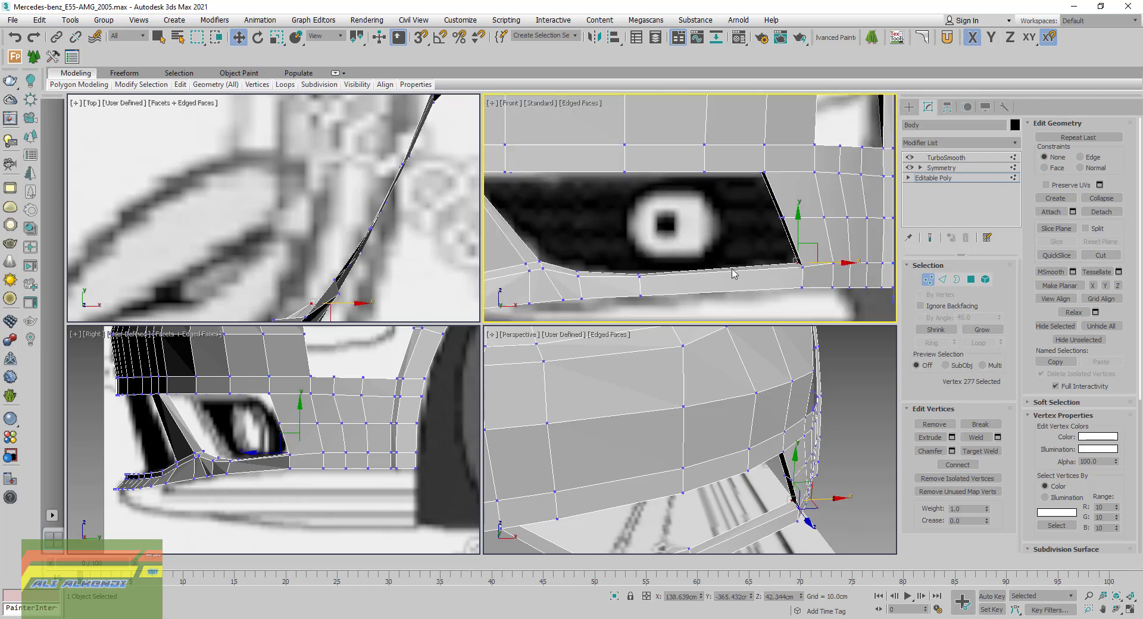
pyautogui.moveTo(734, 273); pyautogui.dragTo(721, 230, button='middle')
# Add an edge loop along the intake's lower rim using Connect Edges with 1 segment
pyautogui.click(942, 279)
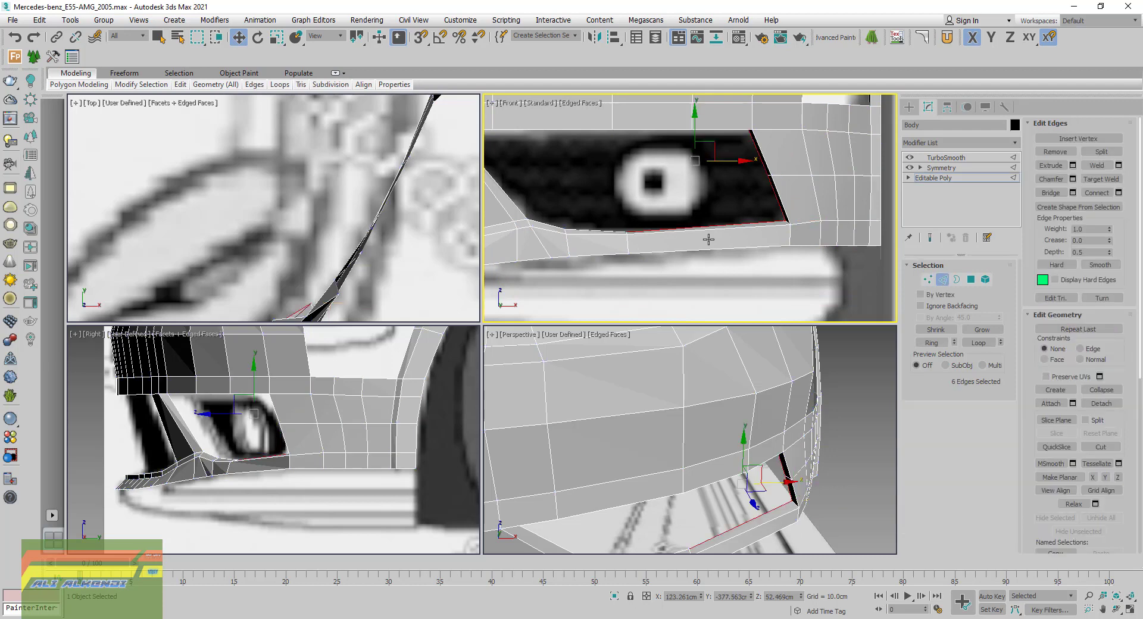
pyautogui.moveTo(706, 197); pyautogui.dragTo(723, 293)
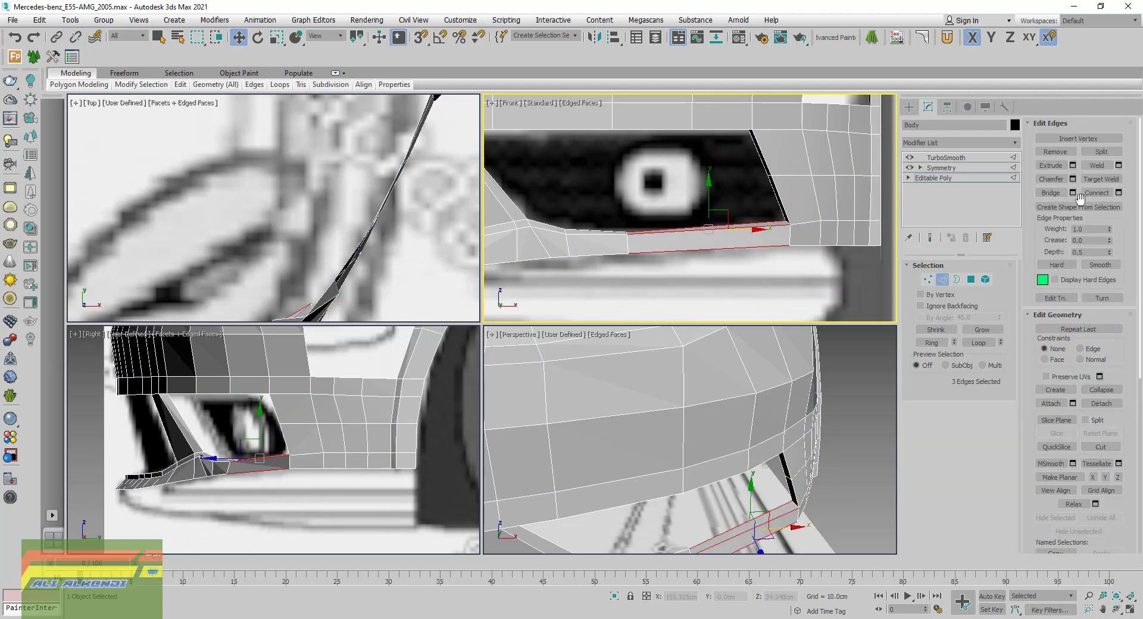
pyautogui.click(1119, 193)
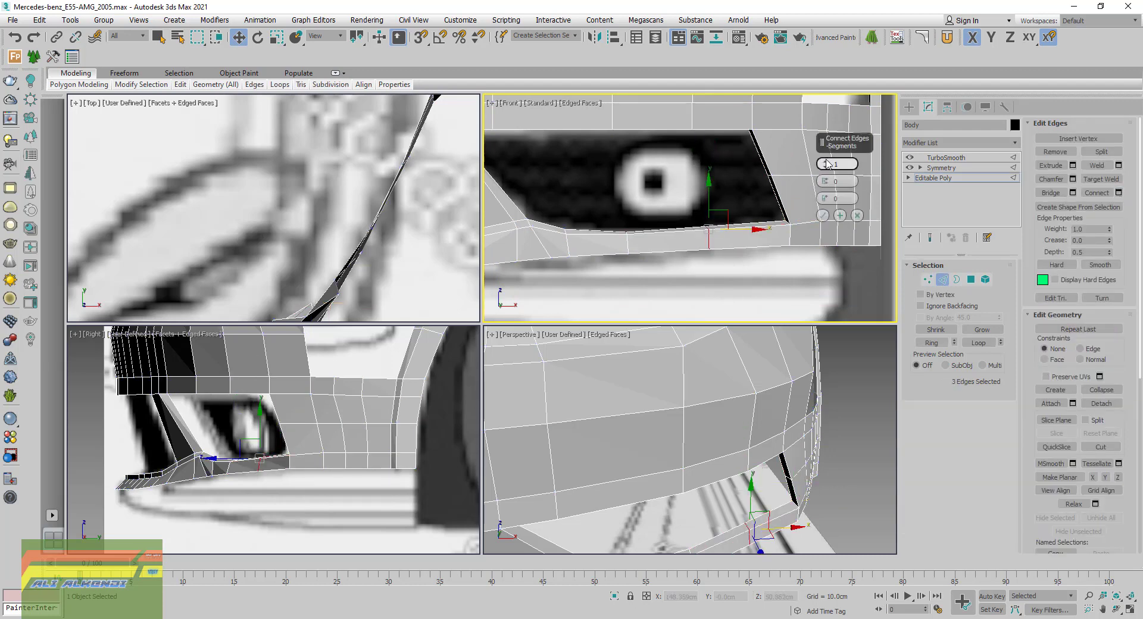
pyautogui.click(823, 215)
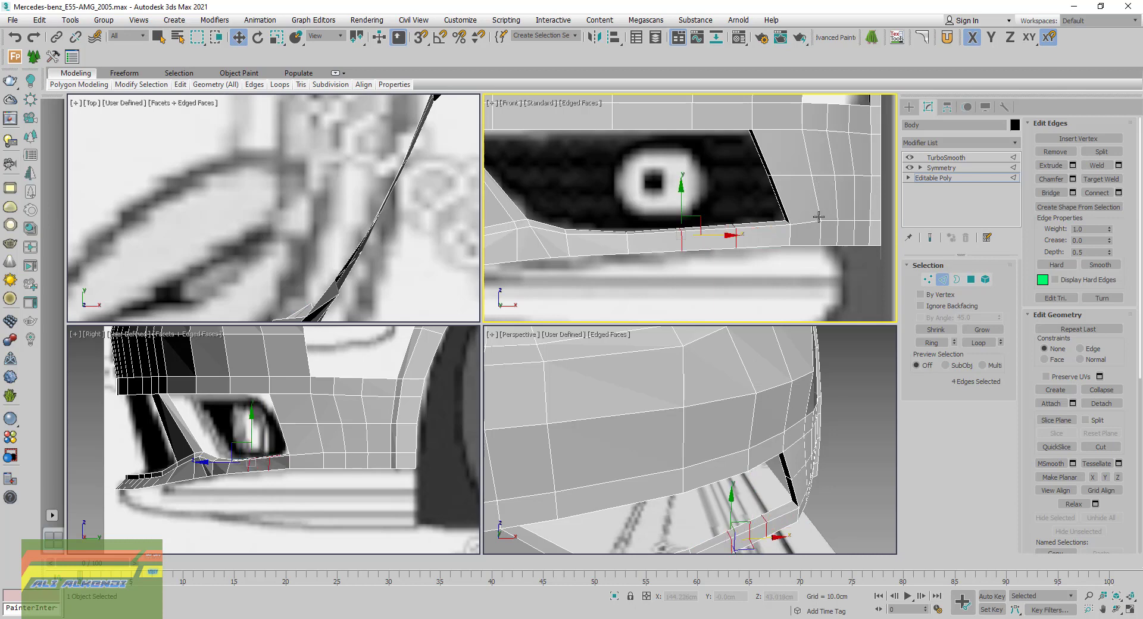
# Pull the new rim edges slightly down on Y, then return to object level
pyautogui.moveTo(655, 466)
pyautogui.keyDown('alt'); pyautogui.mouseDown(button='middle')
pyautogui.moveTo(676, 433)
pyautogui.moveTo(628, 468)
pyautogui.moveTo(760, 473)
pyautogui.mouseUp(button='middle'); pyautogui.keyUp('alt')
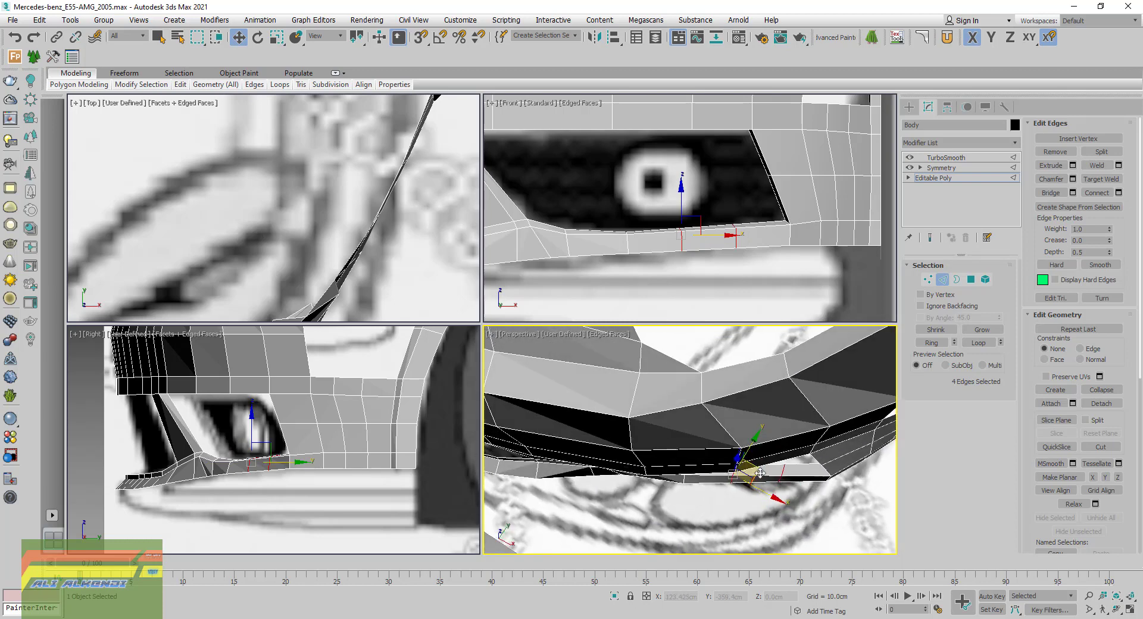
pyautogui.click(751, 442)
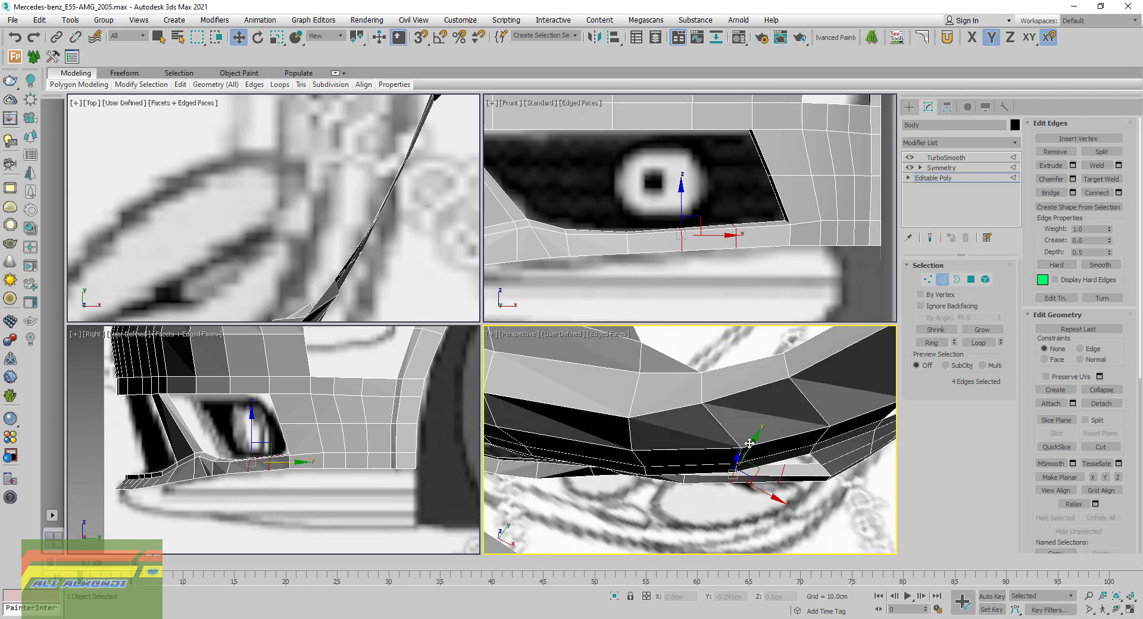
pyautogui.moveTo(749, 443); pyautogui.dragTo(748, 447)
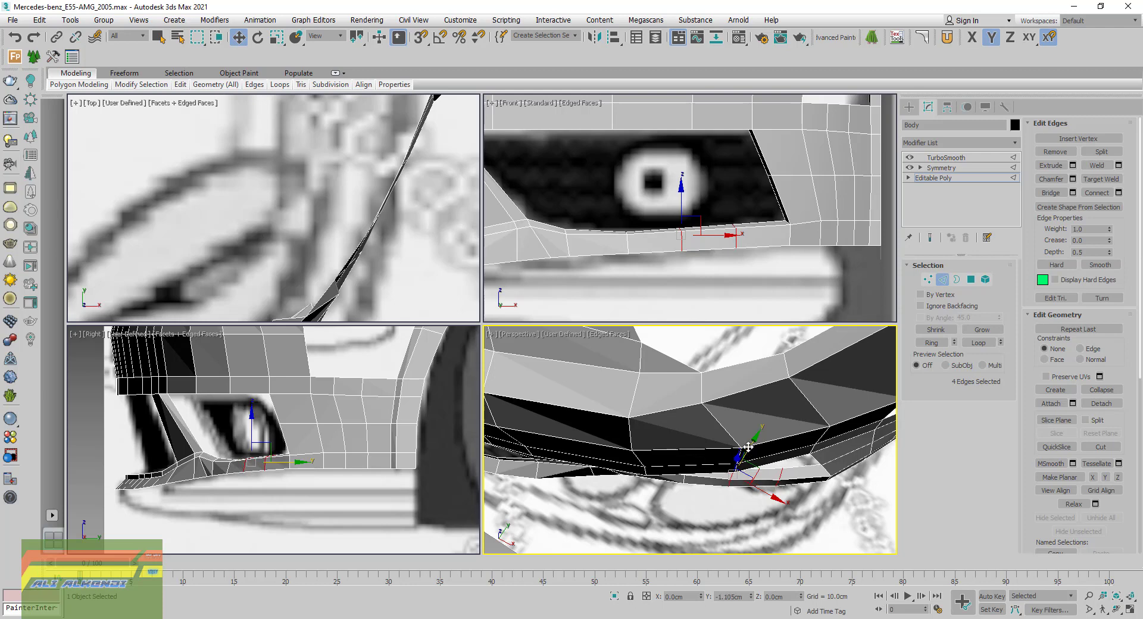
pyautogui.moveTo(748, 446)
pyautogui.keyDown('alt'); pyautogui.mouseDown(button='middle')
pyautogui.moveTo(843, 412)
pyautogui.moveTo(675, 427)
pyautogui.moveTo(833, 411)
pyautogui.mouseUp(button='middle'); pyautogui.keyUp('alt')
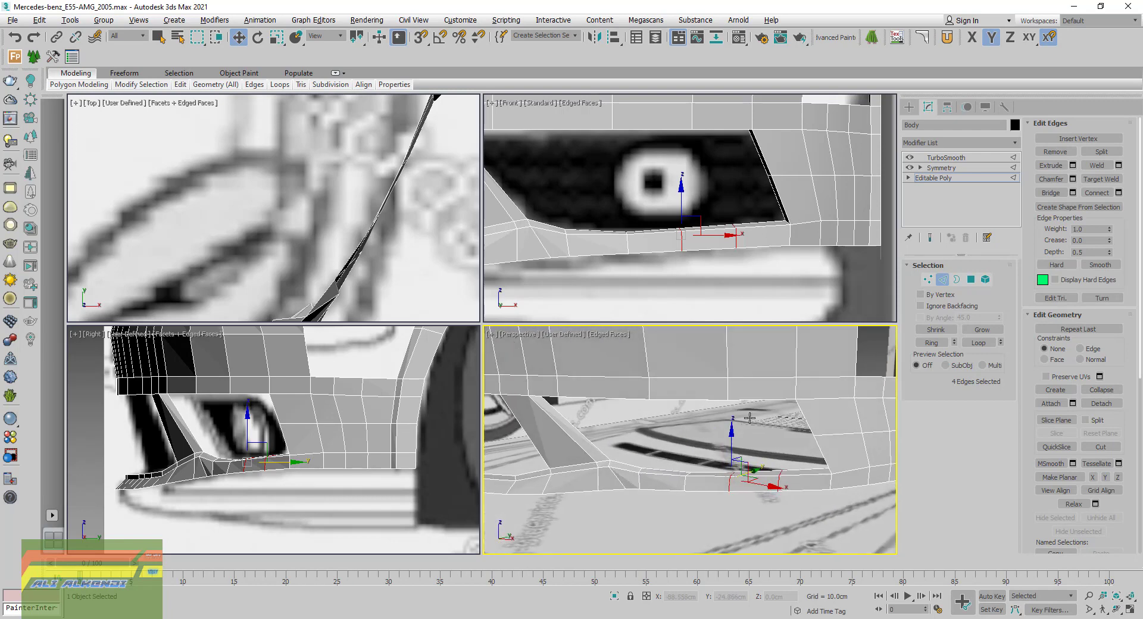
pyautogui.click(945, 178)
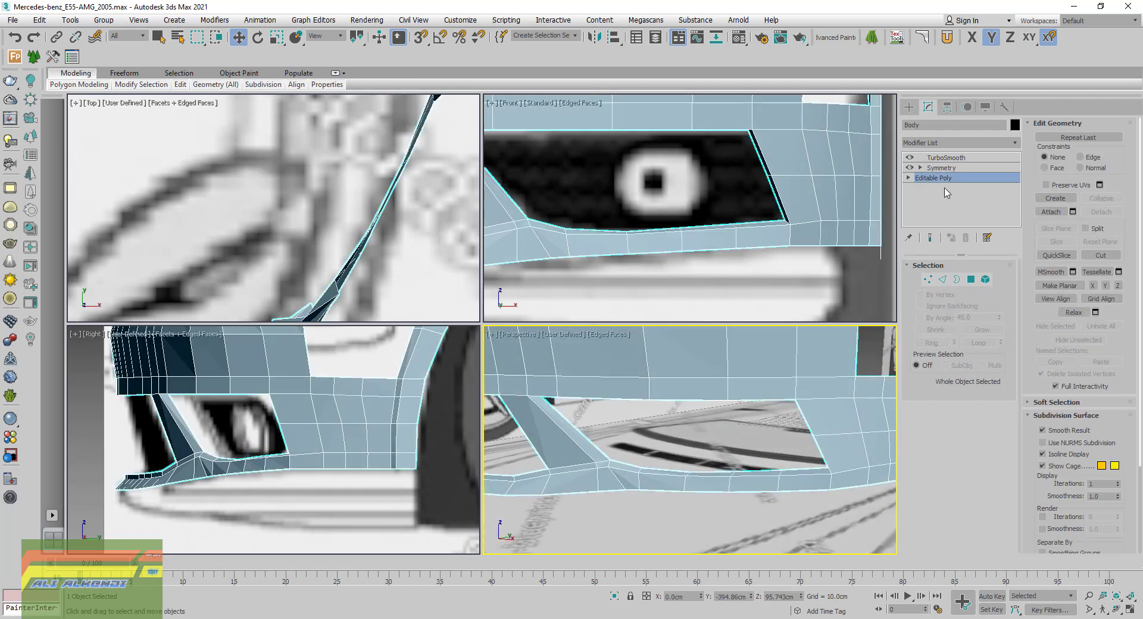
# Show the TurboSmooth result in a maximized Perspective viewport with Edged Faces off
pyautogui.click(949, 158)
pyautogui.scroll(-10, 772, 470)
pyautogui.moveTo(773, 512); pyautogui.dragTo(770, 483, button='middle')
pyautogui.click(1130, 614)
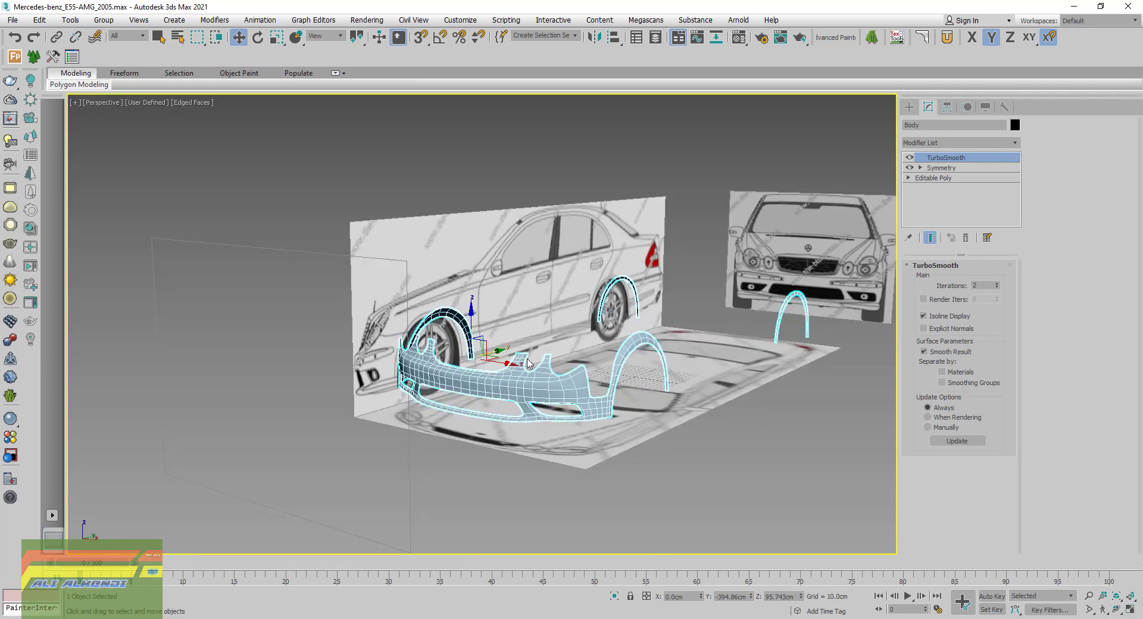
pyautogui.press('F4')
# Deselect the bumper and orbit and pan to frame it over the blueprints
pyautogui.scroll(5, 531, 387)
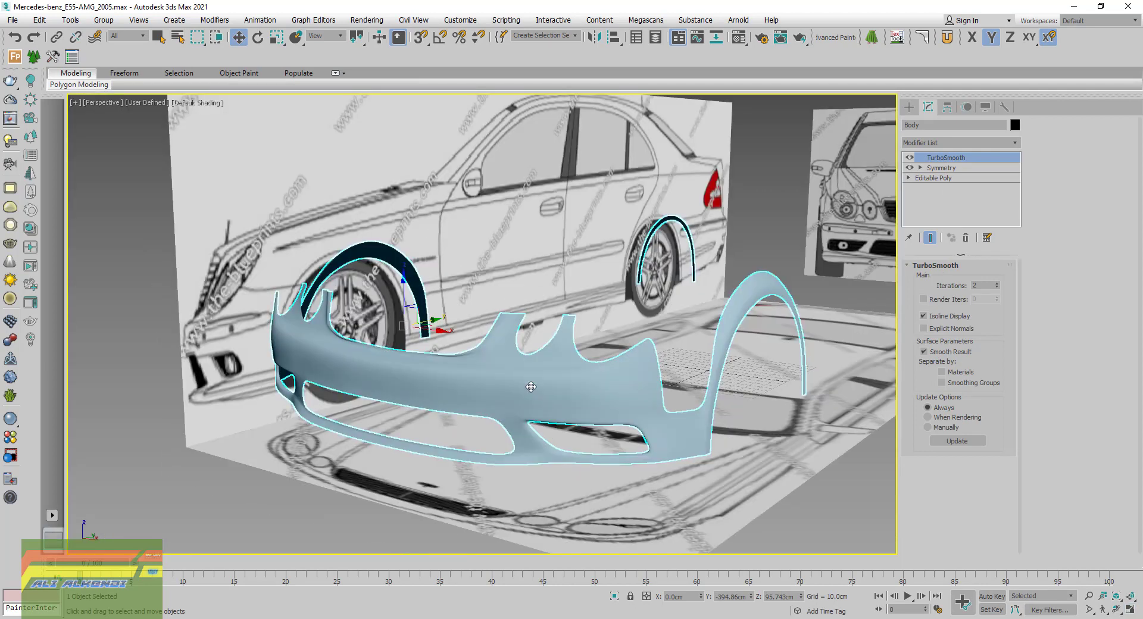
pyautogui.click(631, 526)
pyautogui.moveTo(631, 527)
pyautogui.keyDown('alt'); pyautogui.mouseDown(button='middle')
pyautogui.moveTo(582, 424)
pyautogui.moveTo(701, 428)
pyautogui.moveTo(628, 439)
pyautogui.moveTo(572, 429)
pyautogui.moveTo(593, 406)
pyautogui.moveTo(622, 439)
pyautogui.moveTo(595, 434)
pyautogui.moveTo(574, 398)
pyautogui.mouseUp(button='middle'); pyautogui.keyUp('alt')
pyautogui.scroll(3, 573, 393)
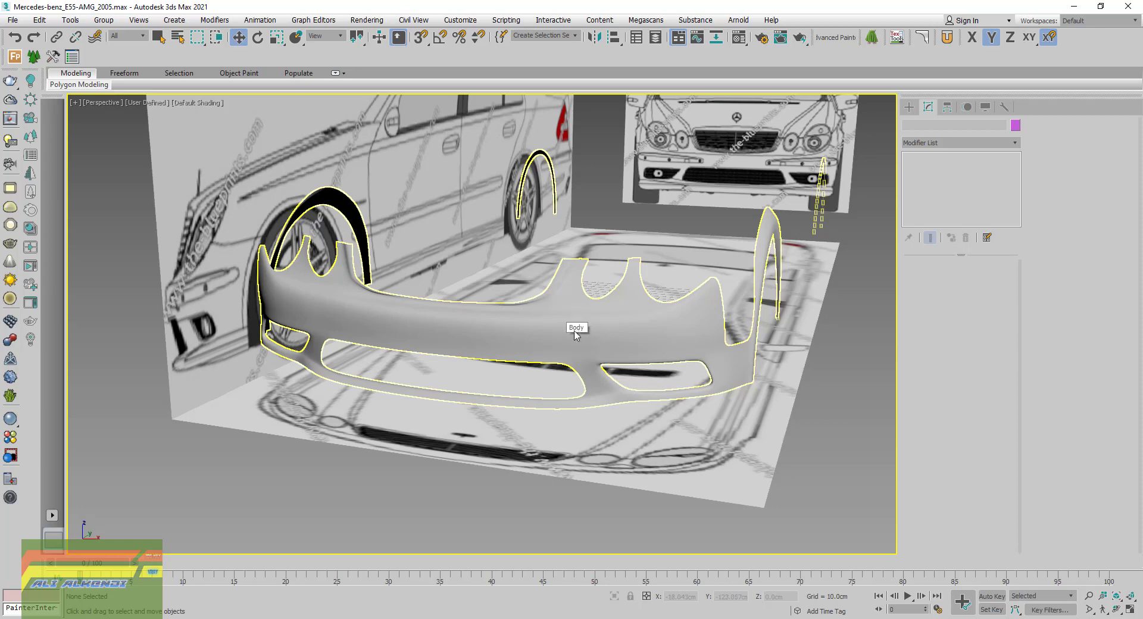
pyautogui.keyDown('alt'); pyautogui.moveTo(554, 327); pyautogui.dragTo(574, 396, button='middle'); pyautogui.keyUp('alt')
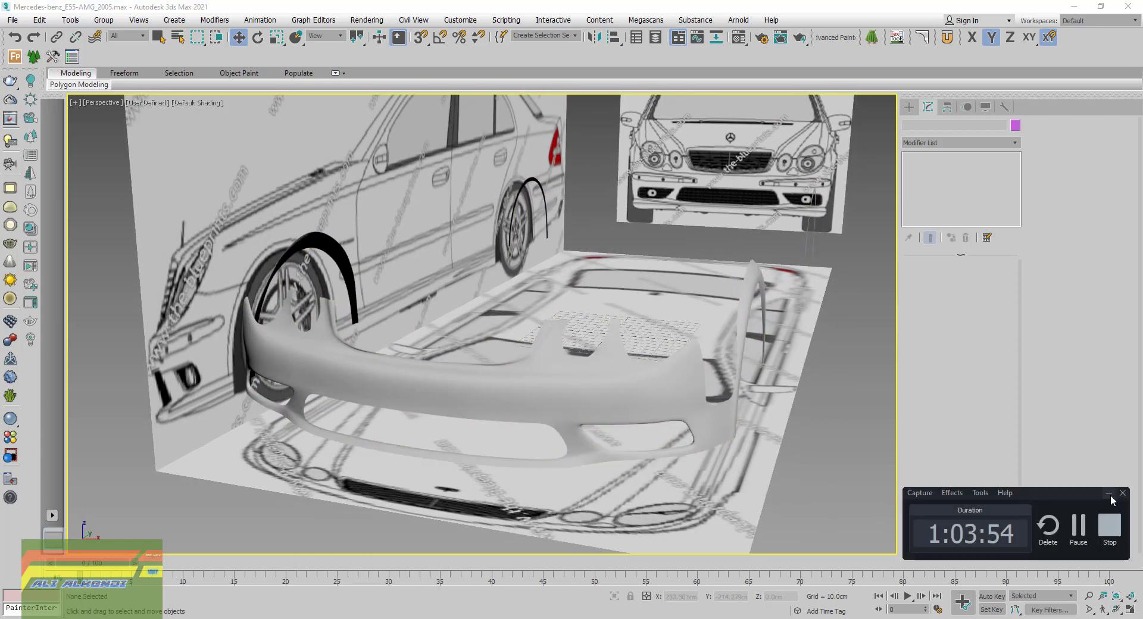
pyautogui.click(1110, 494)
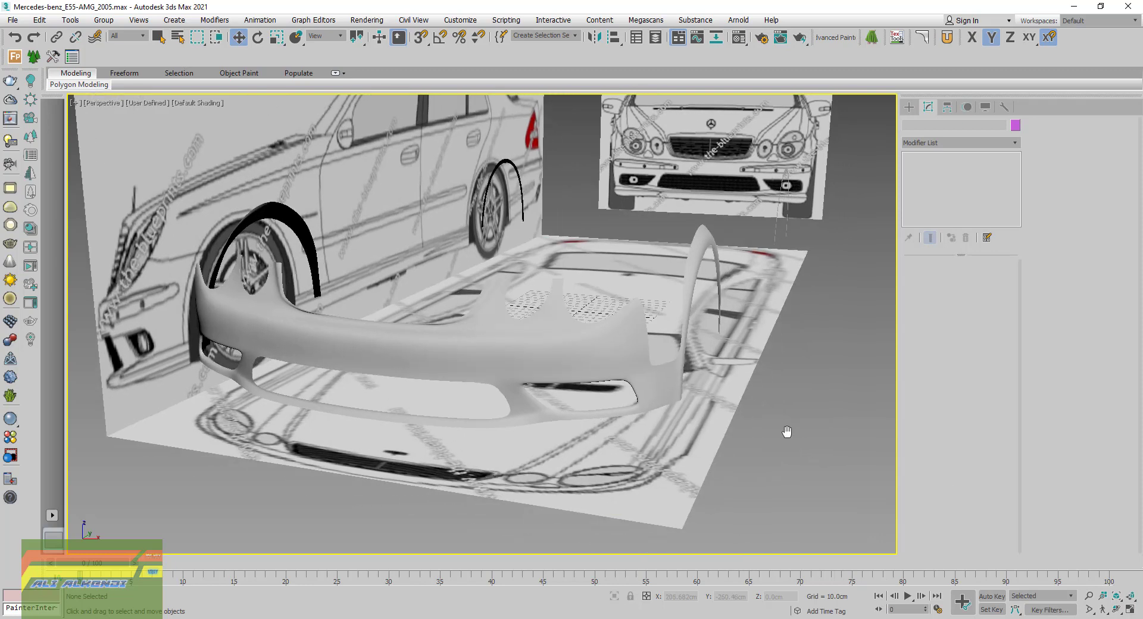
pyautogui.moveTo(813, 456); pyautogui.dragTo(786, 437, button='middle')
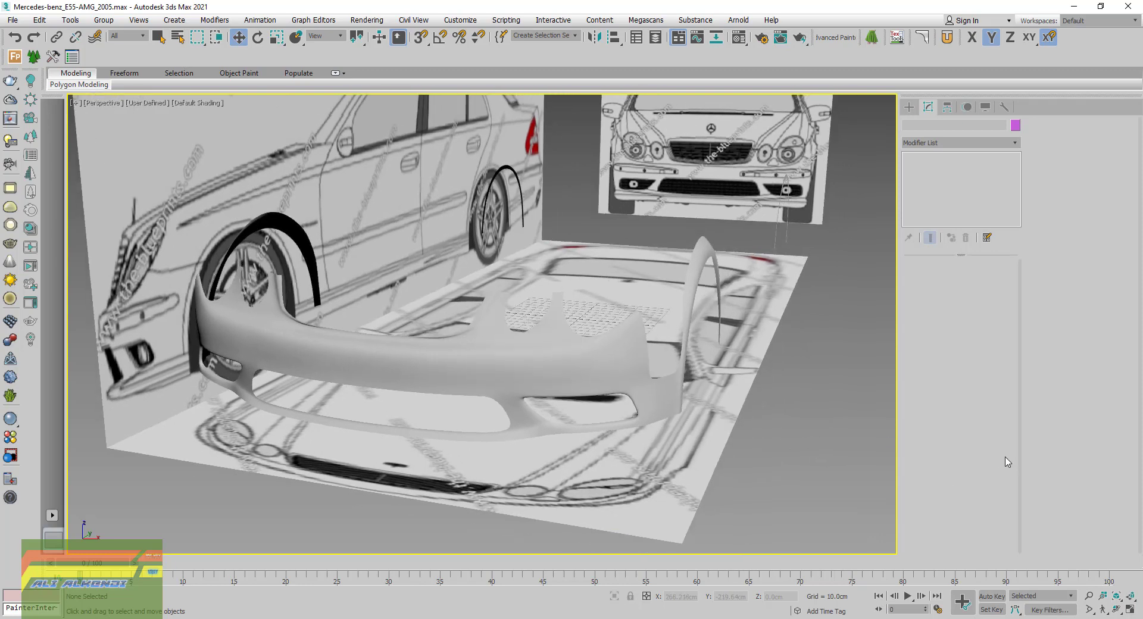